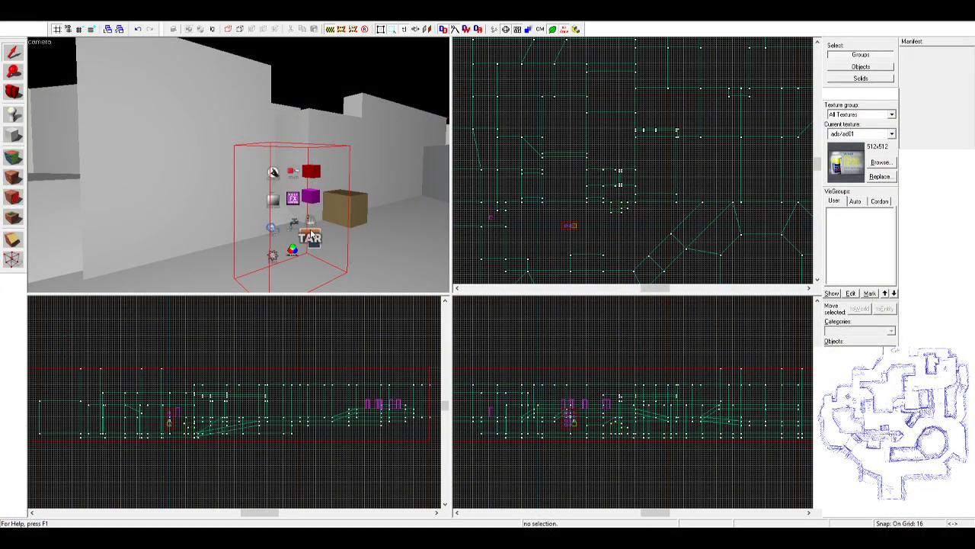
- Select the sloped ramp brush in the corridor between the grey walls
key("z")
key("z")
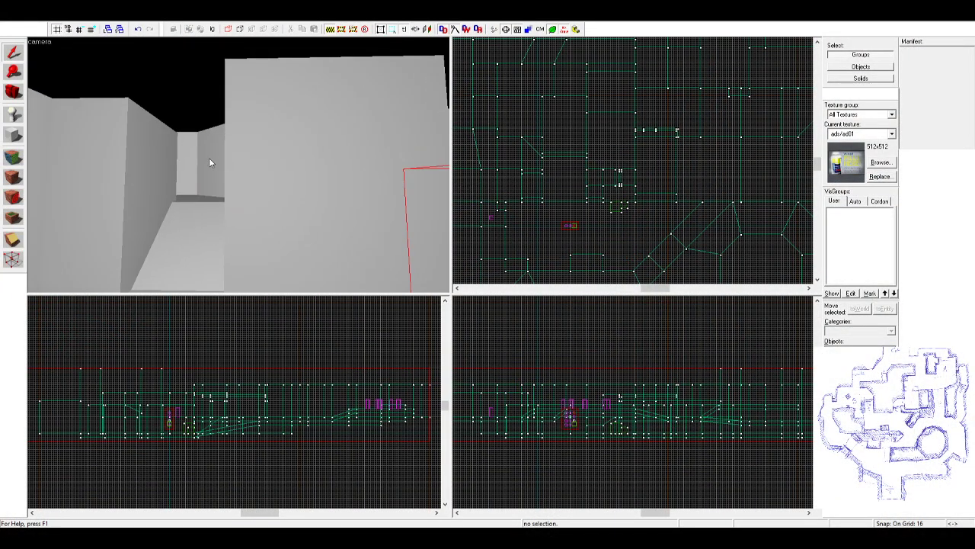
key("w")
key("z")
key("z")
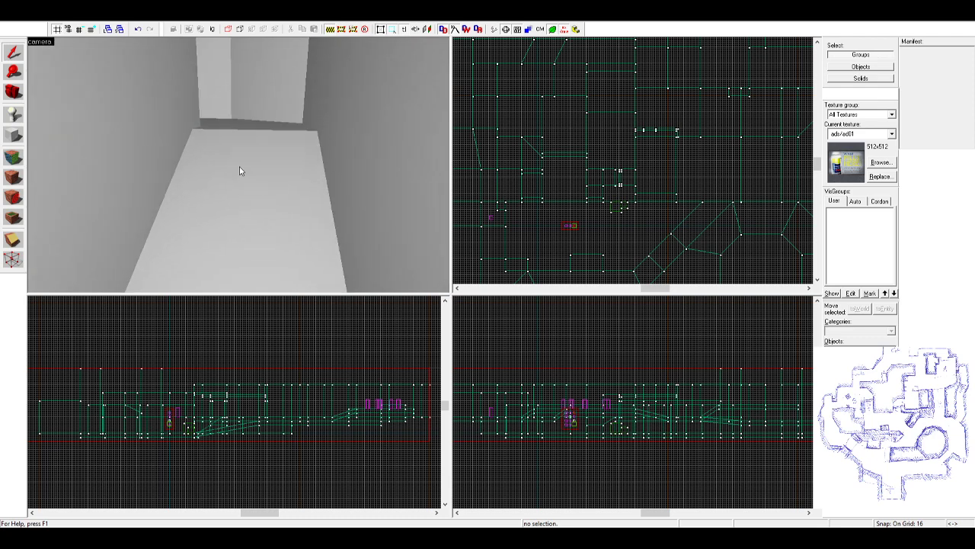
left_click(248, 169)
scroll(221, 404, "up", 6)
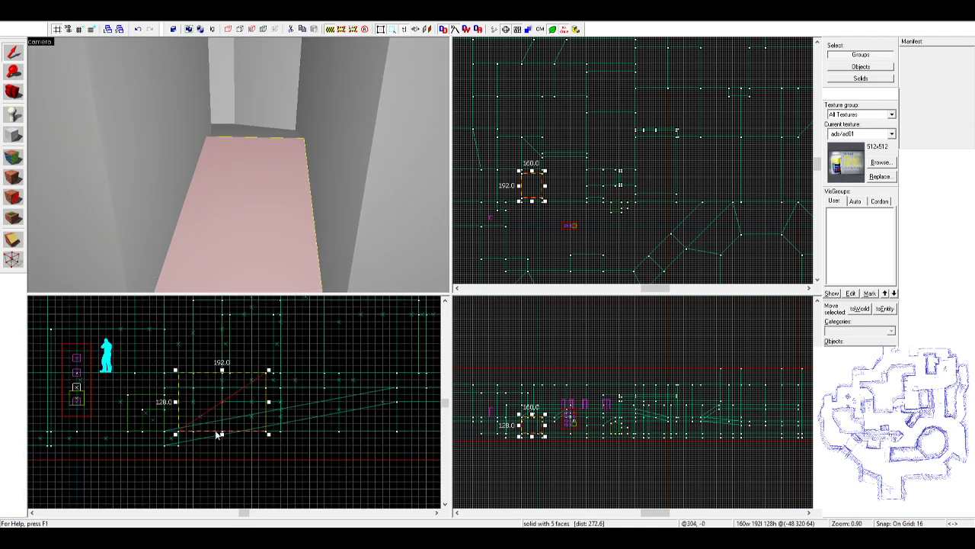
- Place a trial horizontal clip line across the ramp and refine the grid spacing to 8 units
key("shift+x")
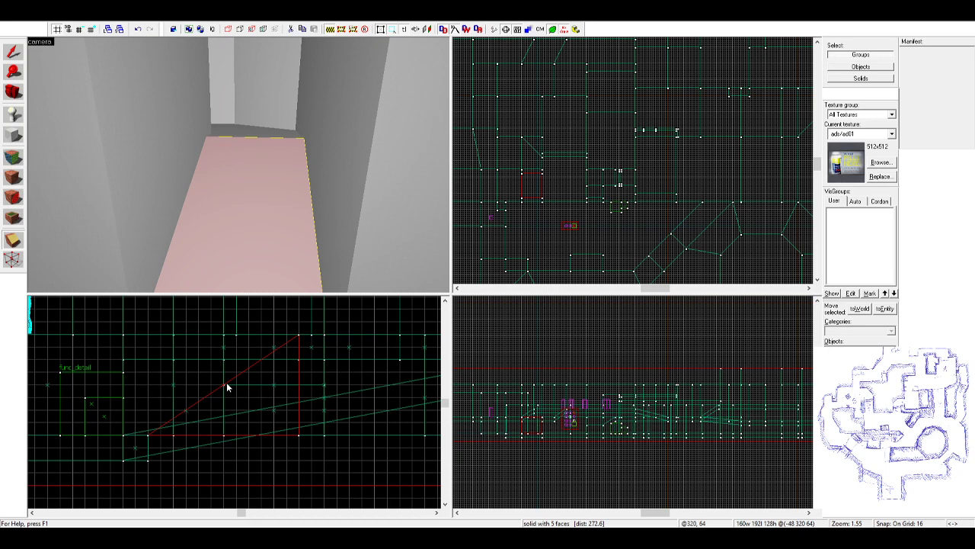
left_click_drag(246, 370, 256, 372)
key("shift+x")
key("shift+x")
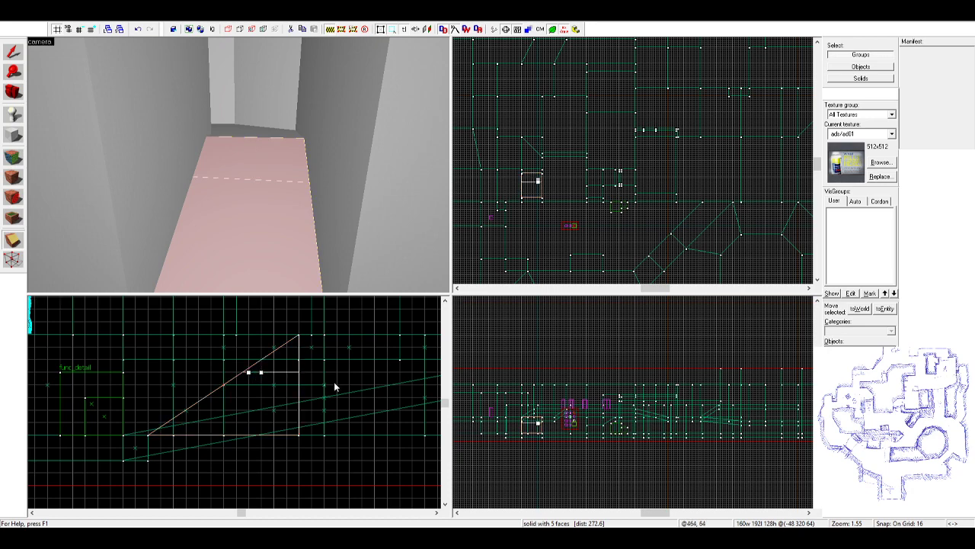
scroll(333, 387, "up", 4)
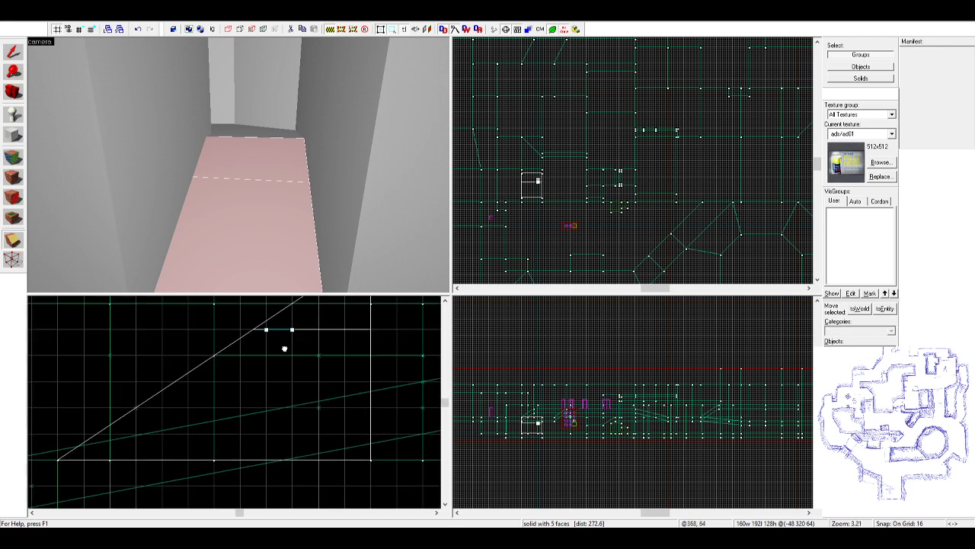
middle_click_drag(287, 349, 285, 391)
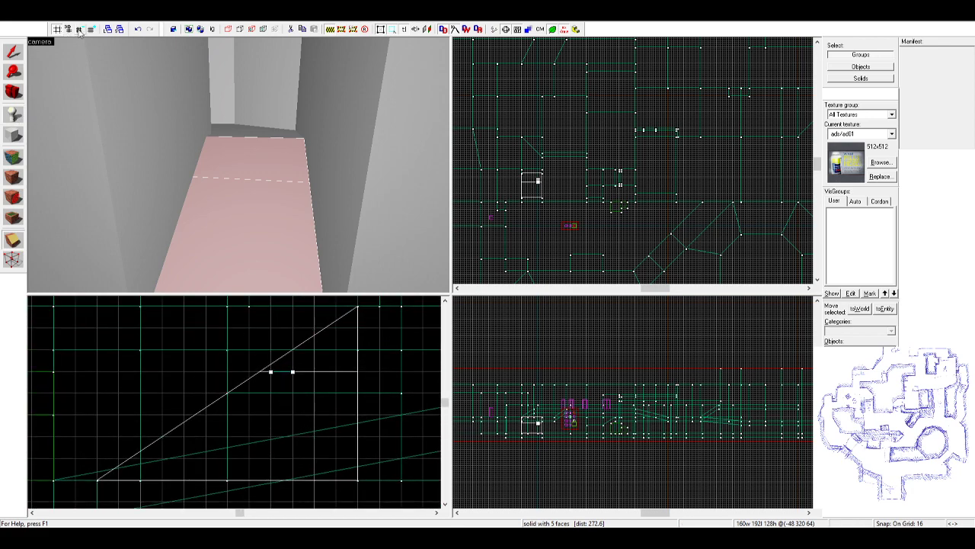
left_click_drag(312, 349, 326, 355)
left_click_drag(275, 391, 299, 396)
scroll(305, 400, "down", 4)
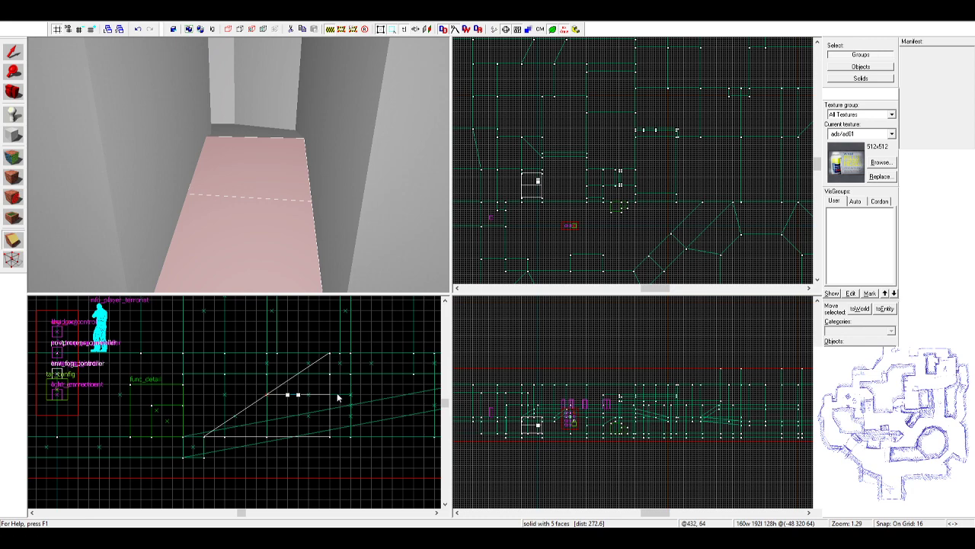
left_click(80, 29)
- Try to cut the ramp with a vertical clip line, keeping only the lower part, and undo the cut
scroll(280, 335, "up", 5)
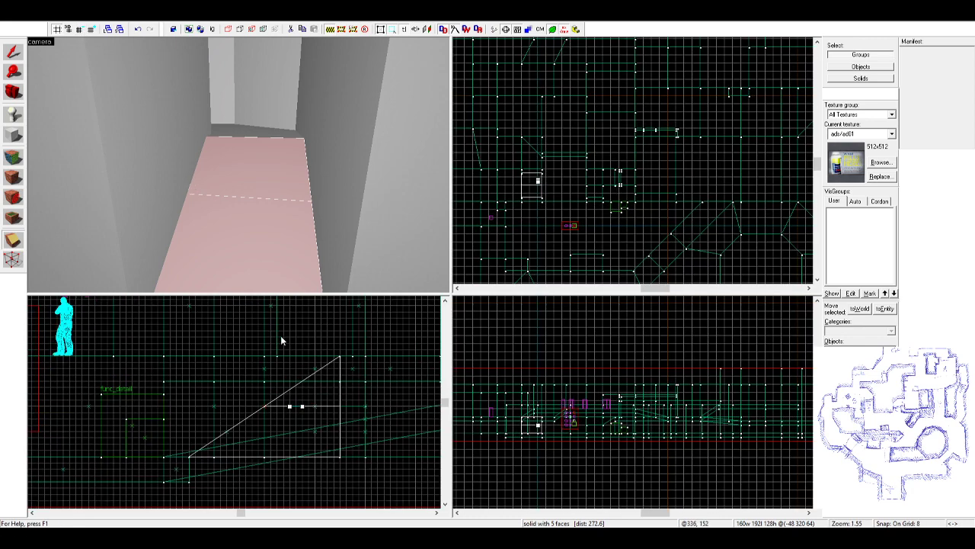
left_click_drag(292, 387, 304, 387)
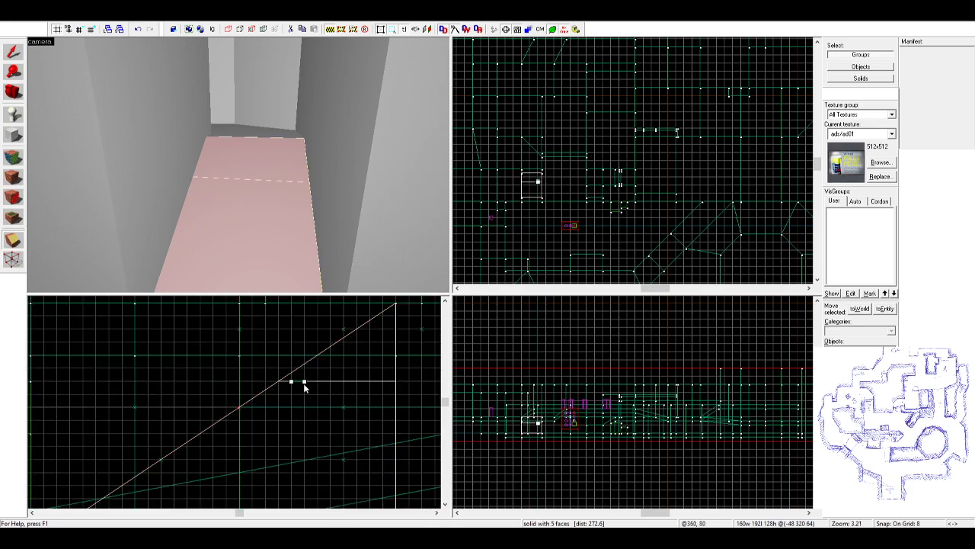
key("shift+x")
key("shift+x")
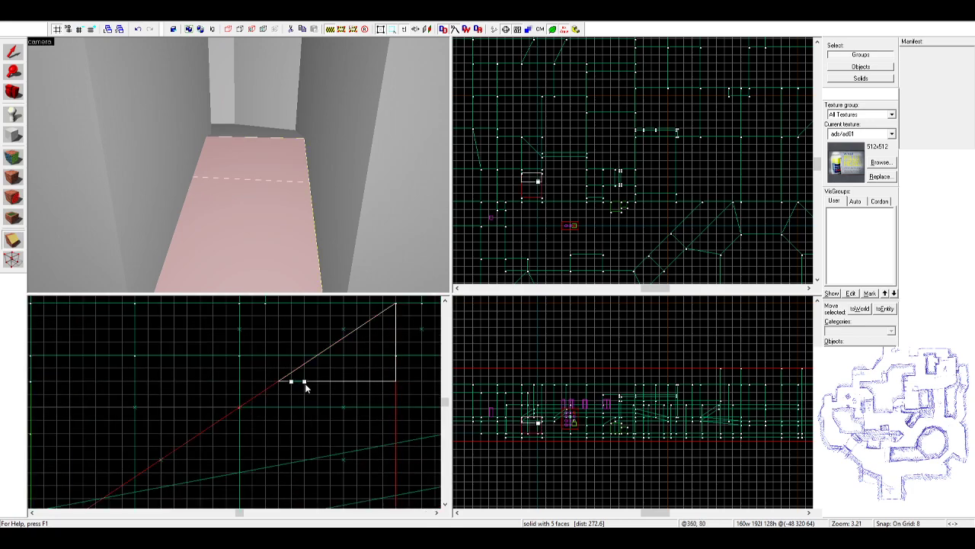
left_click_drag(280, 394, 278, 401)
key("shift+x")
key("shift+x")
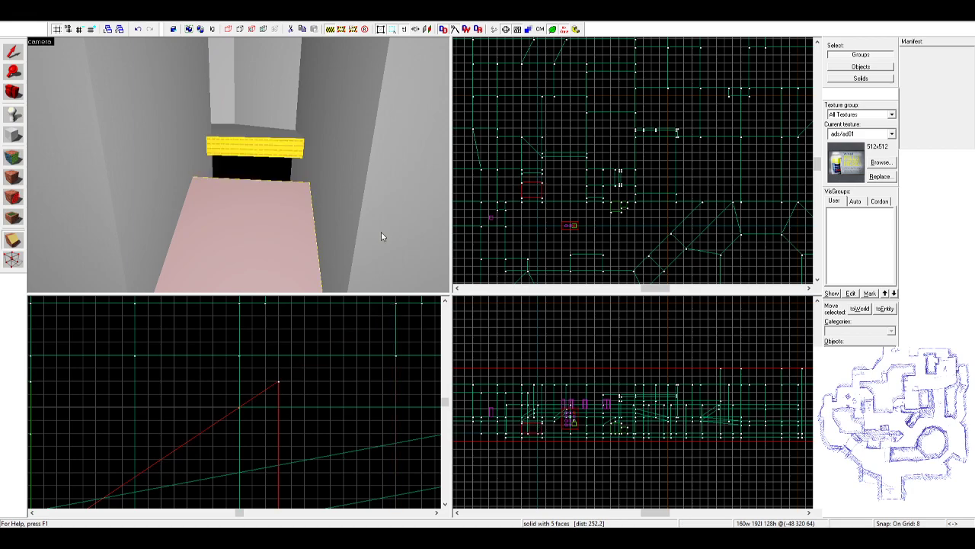
key("shift+s")
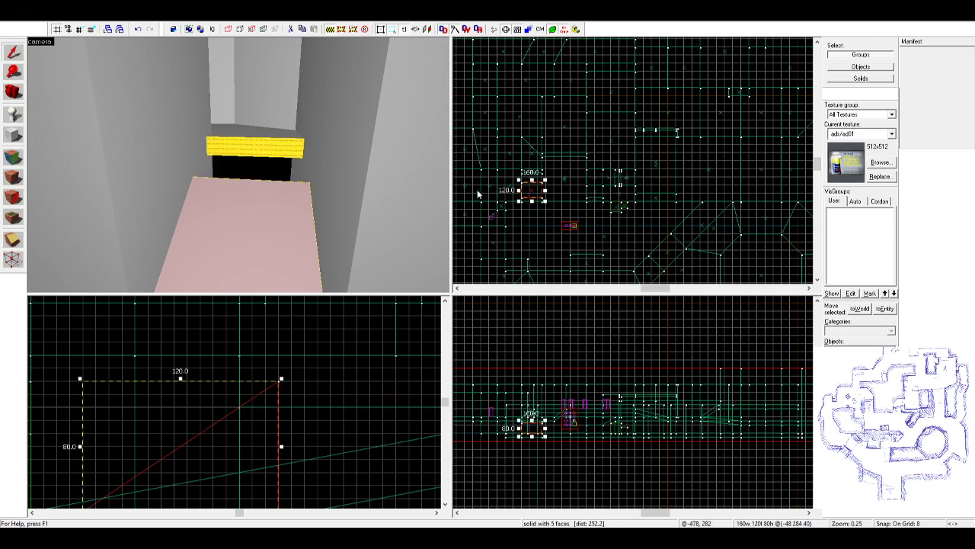
key("ctrl+z")
- Clip the ramp vertically into two pieces, keeping both, with the lower piece 120 units long and 80 units high
left_click(272, 203)
key("shift+x")
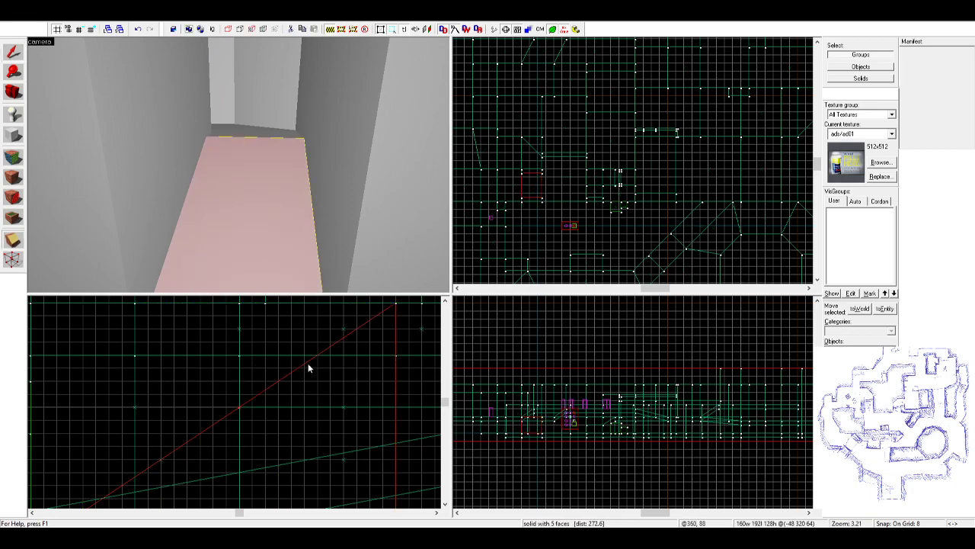
left_click_drag(279, 386, 87, 509)
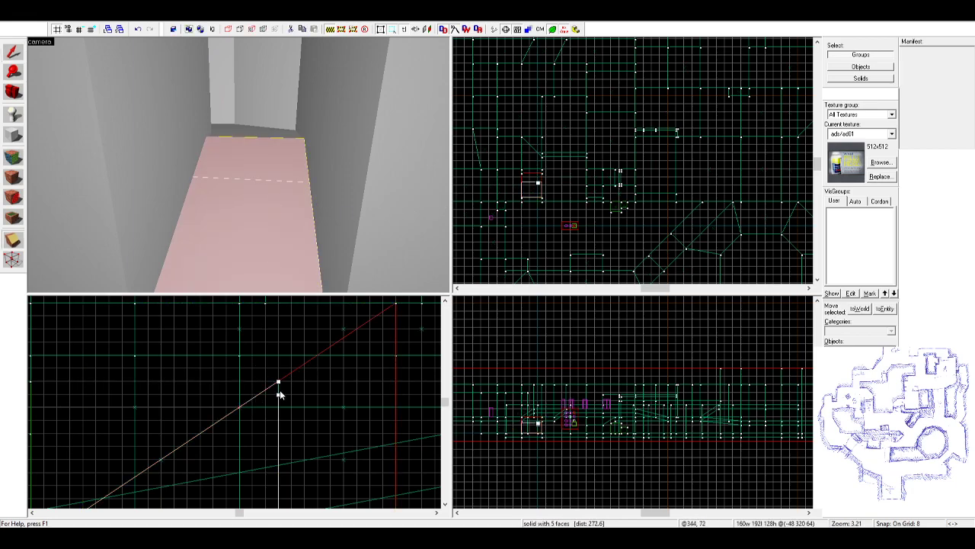
scroll(293, 357, "down", 4)
key("shift+x")
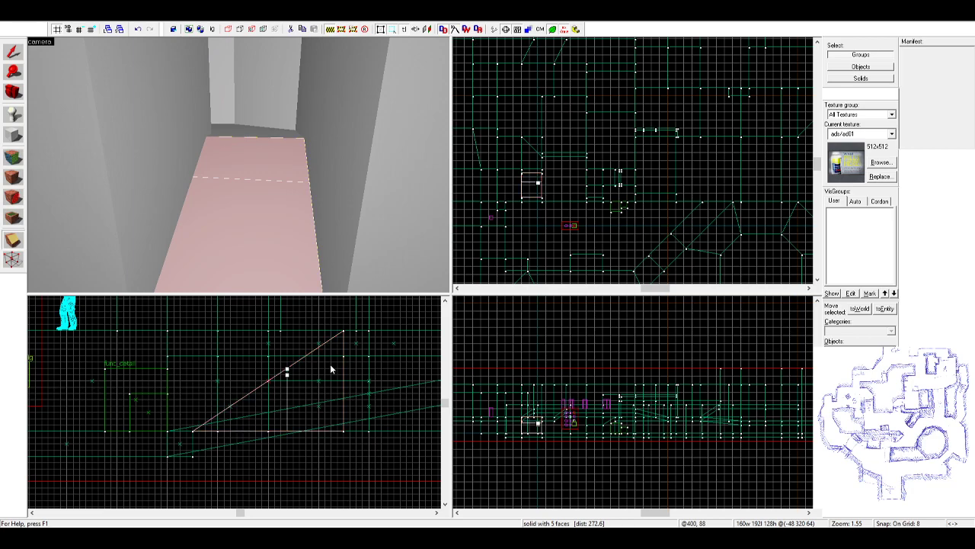
key("Return")
key("shift+s")
left_click(272, 196)
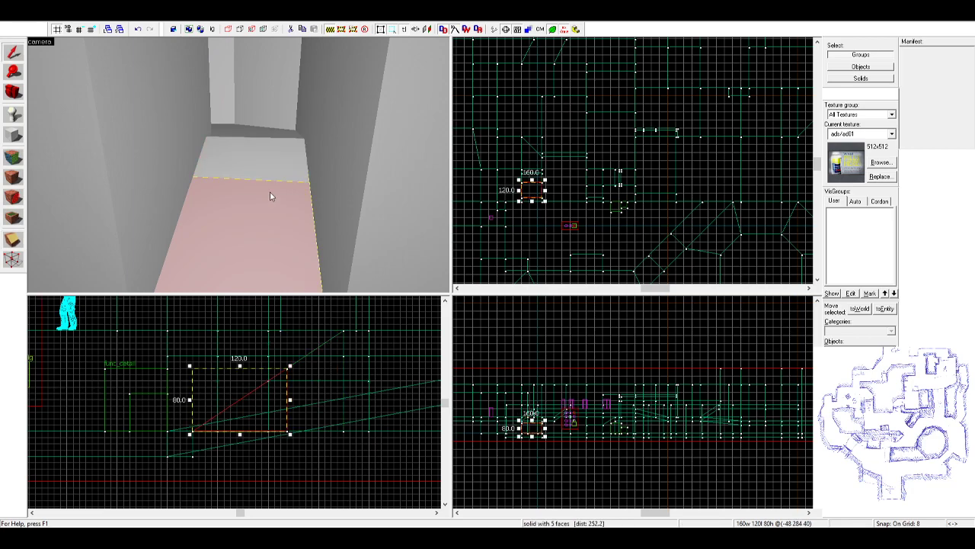
- Clip the upper ramp piece horizontally at its lower slope edge, keeping only the wedge 72 units long and 48 units high
left_click(279, 166)
scroll(290, 372, "up", 5)
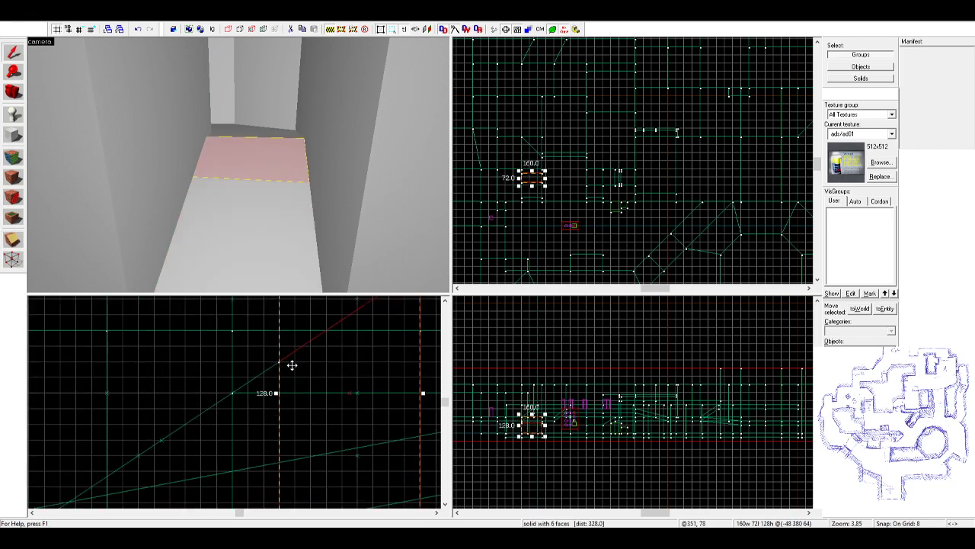
key("shift+x")
key("shift+x")
key("shift+x")
key("Return")
key("shift+s")
left_click(365, 211)
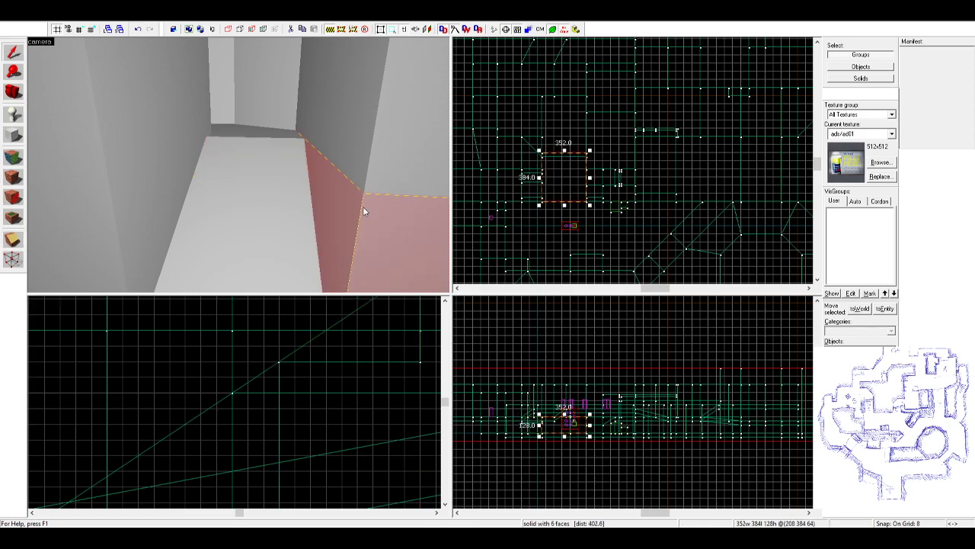
left_click(265, 157)
- Look over the split ramp and the corridor beyond it from farther back
key("z")
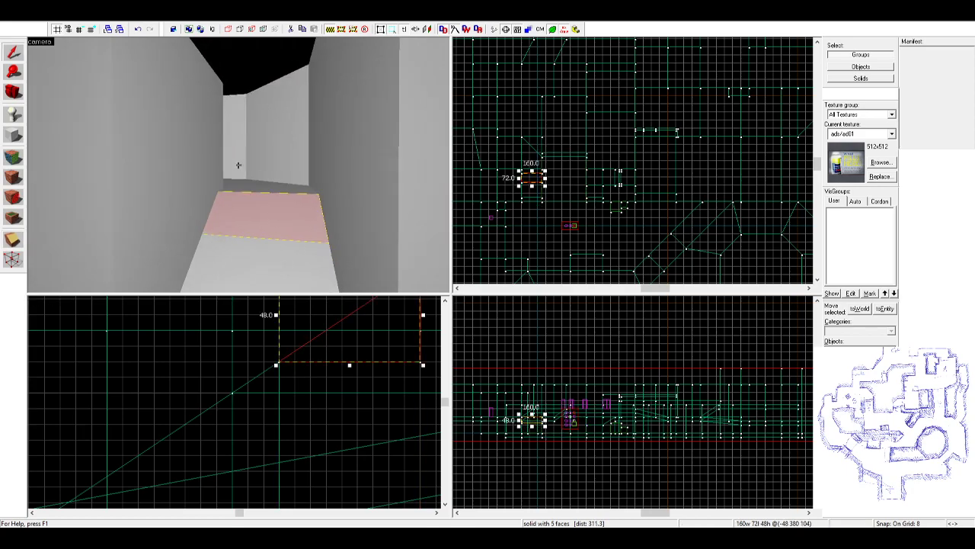
key("s")
key("z")
left_click(238, 158)
left_click(220, 148)
left_click(223, 157)
left_click(233, 151, "ctrl")
left_click(232, 158)
left_click(233, 166, "ctrl")
left_click(234, 166)
left_click(235, 148, "ctrl")
left_click(237, 170)
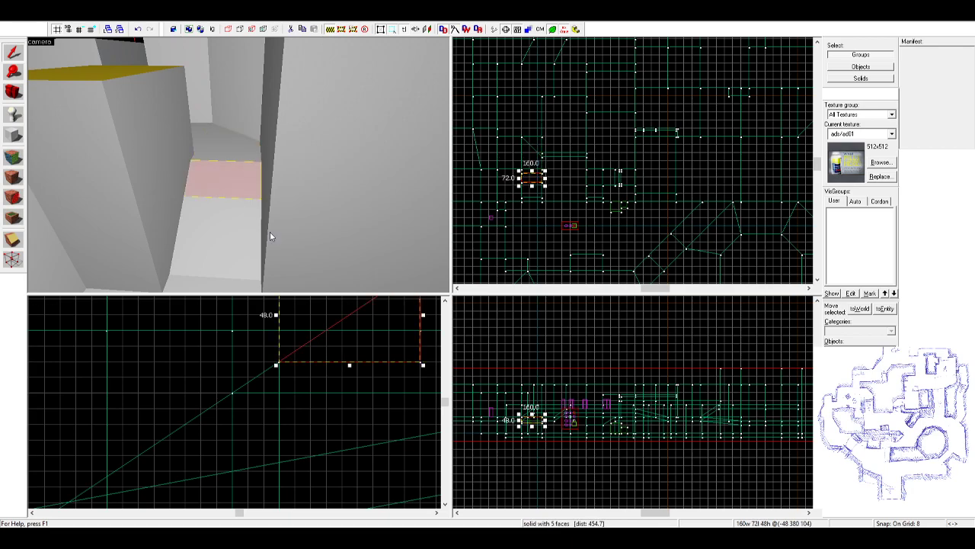
- Select the two floor brushes beyond the ramp and lower them by 48 units
scroll(270, 232, "down", 2)
scroll(379, 338, "down", 3)
left_click_drag(337, 352, 196, 394)
left_click(222, 156)
left_click(226, 151)
left_click(227, 155, "ctrl")
left_click(227, 157)
left_click(227, 148, "ctrl")
scroll(322, 335, "down", 3)
scroll(390, 330, "up", 4)
key("Down")
key("Down")
key("Down")
key("Down")
key("Down")
key("Down")
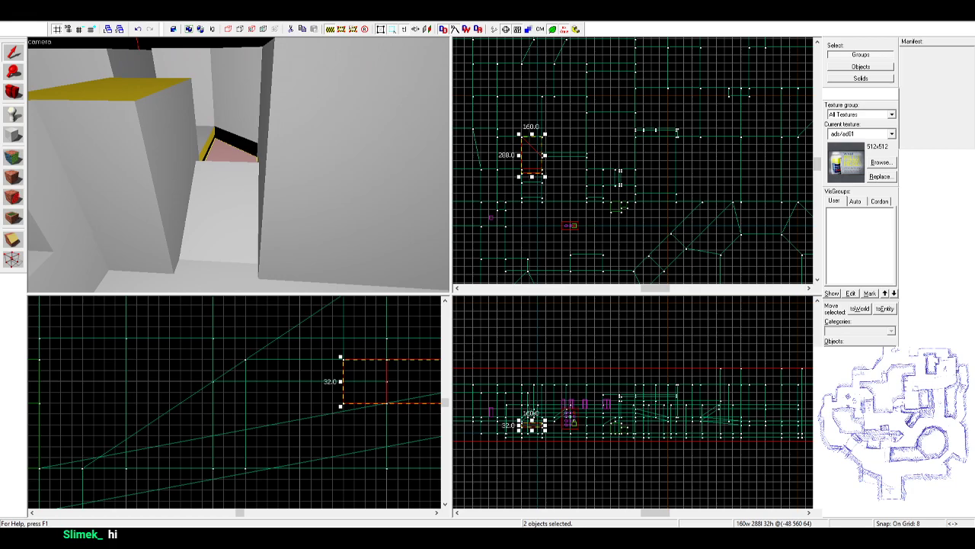
- Move the upper ramp wedge to the side of the lowered floor and rotate it 90 degrees to face the adjoining landing
left_click(269, 190)
left_click(247, 204)
scroll(566, 163, "up", 7)
left_click_drag(587, 195, 527, 144)
left_click(594, 139)
- Shift the rotated wedge 24 units farther into the side landing, away from the lowered floor
left_click(197, 159)
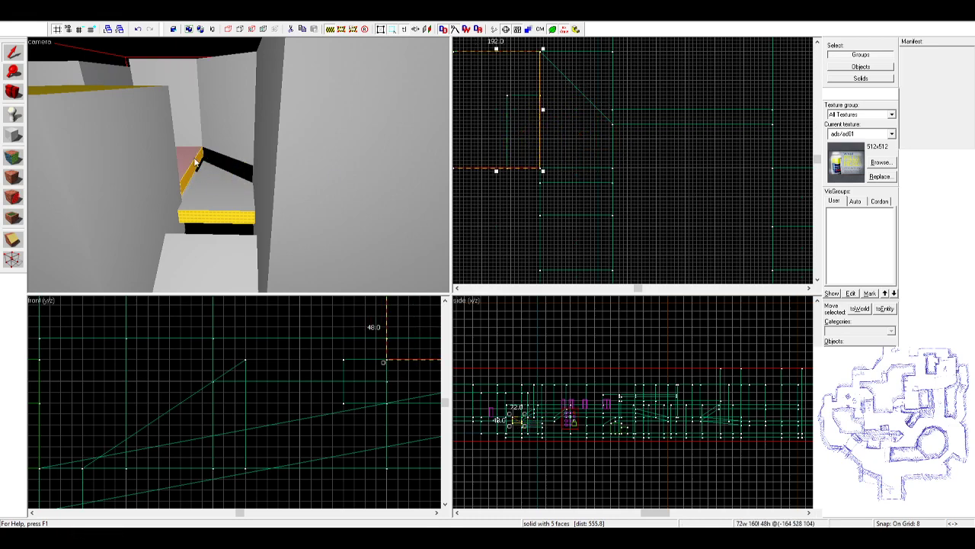
key("z")
key("w")
key("z")
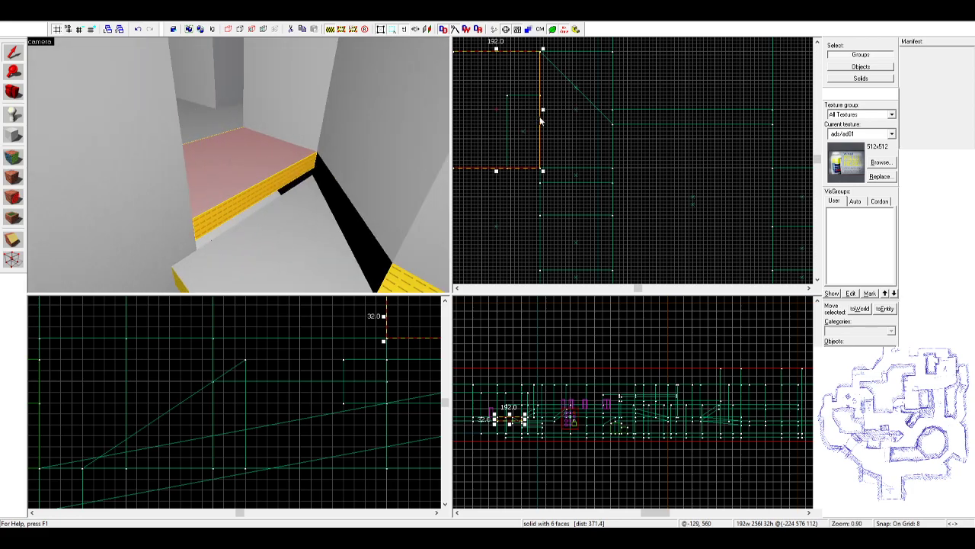
left_click(271, 199)
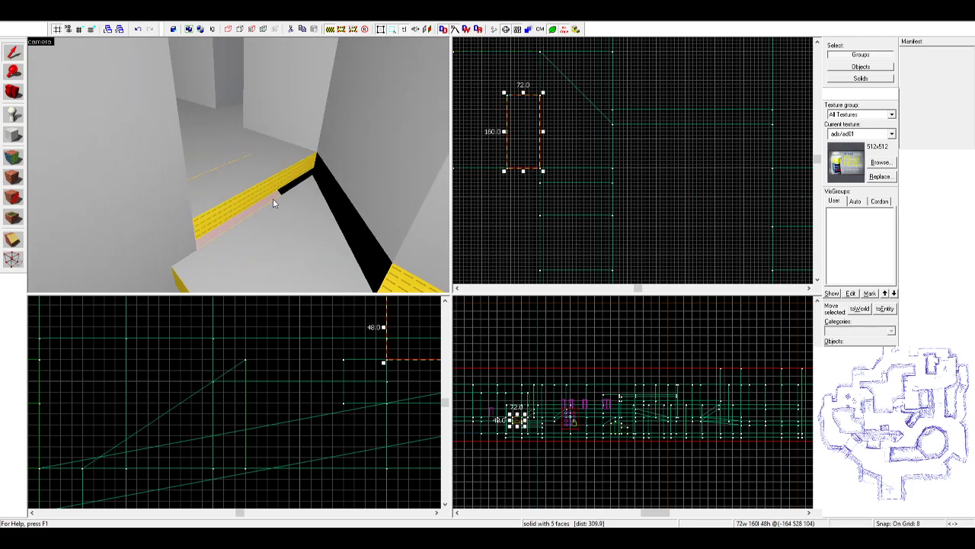
scroll(522, 122, "up", 2)
- Narrow the upper landing to the wedge's high edge and add a 72 × 96 × 32 block at the wedge's far end
left_click(208, 183)
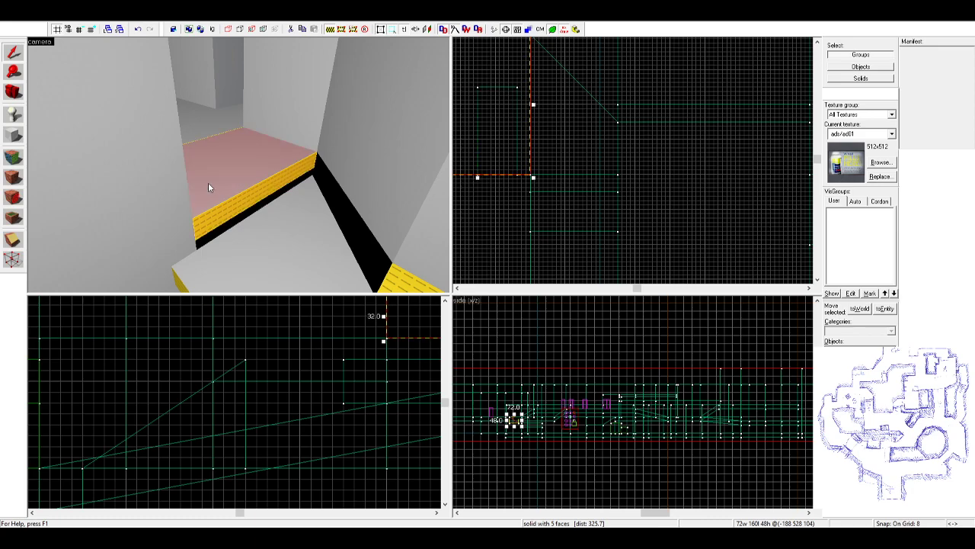
scroll(515, 181, "down", 2)
middle_click_drag(550, 192, 671, 256)
scroll(628, 202, "up", 2)
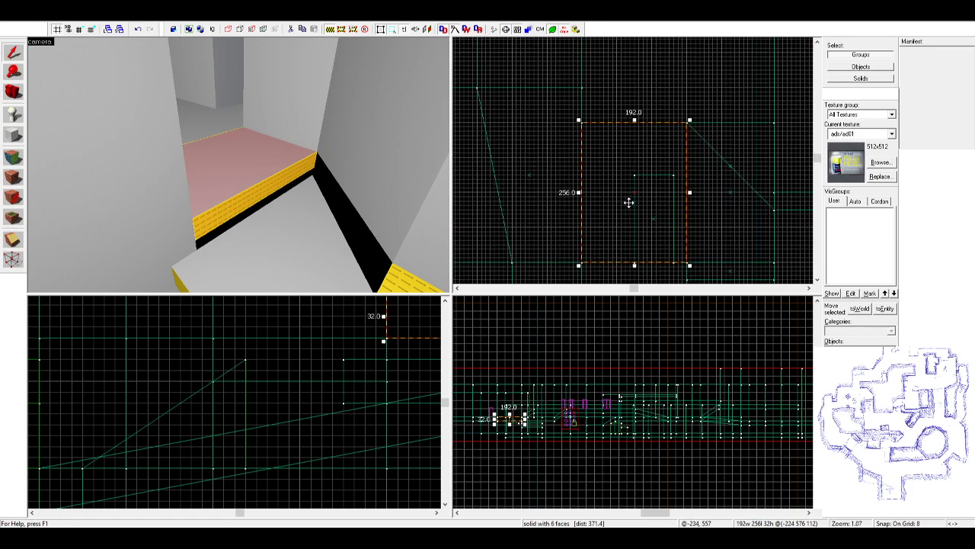
left_click_drag(689, 192, 673, 114)
scroll(695, 92, "down", 3)
left_click_drag(693, 56, 690, 119)
scroll(685, 88, "up", 3)
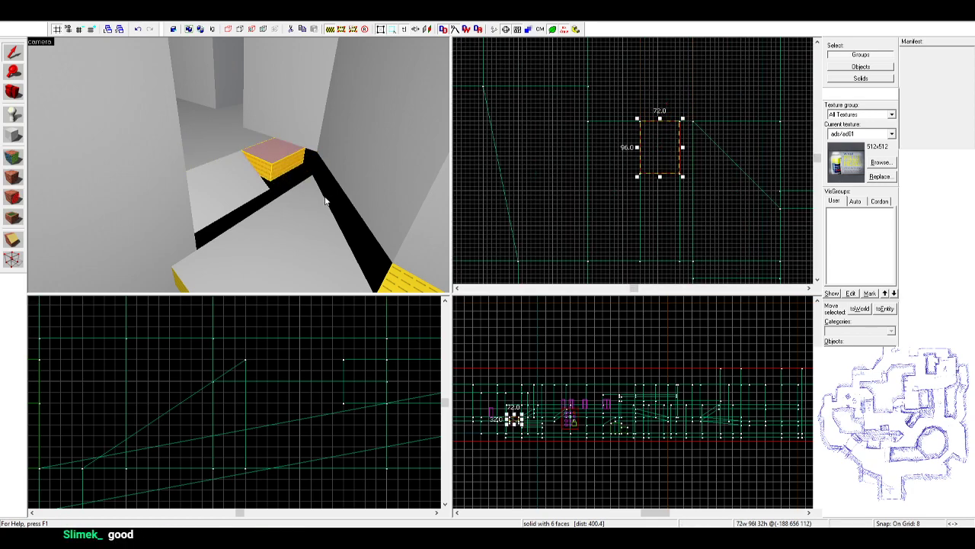
- Extend the 160-unit-wide floor strip to the top edge of the lower ramp, closing the gap between them
key("Escape")
key("z")
key("z")
left_click(252, 189)
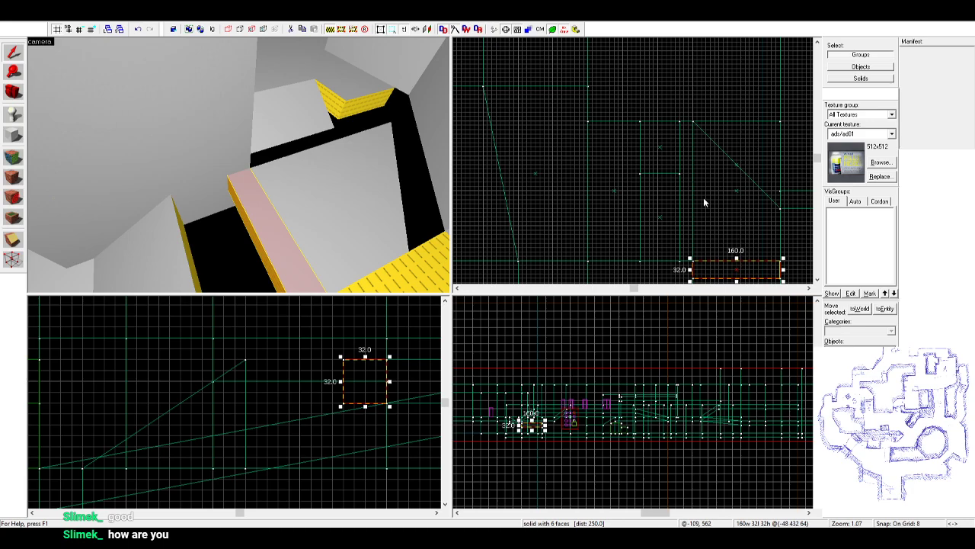
middle_click_drag(697, 261, 647, 144)
key("z")
key("z")
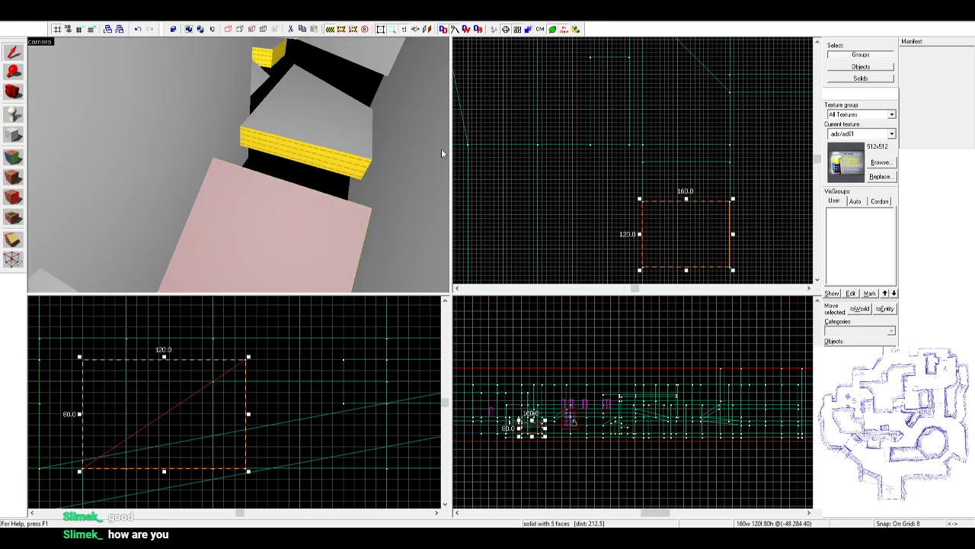
mouse_move(687, 165)
left_mouse_down()
mouse_move(686, 201)
mouse_move(643, 83)
left_mouse_up()
- Copy the floor strip and resize it to 24 × 160 × 32 to fill the gap beside the rotated wedge
left_click(379, 167)
left_click(363, 165)
scroll(675, 148, "up", 3)
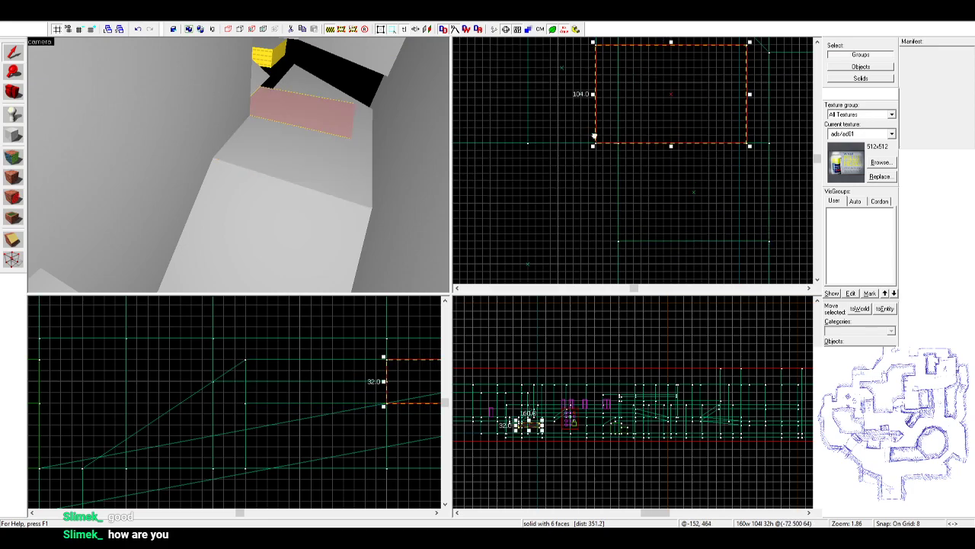
middle_click_drag(691, 69, 680, 181)
left_click_drag(738, 153, 611, 97)
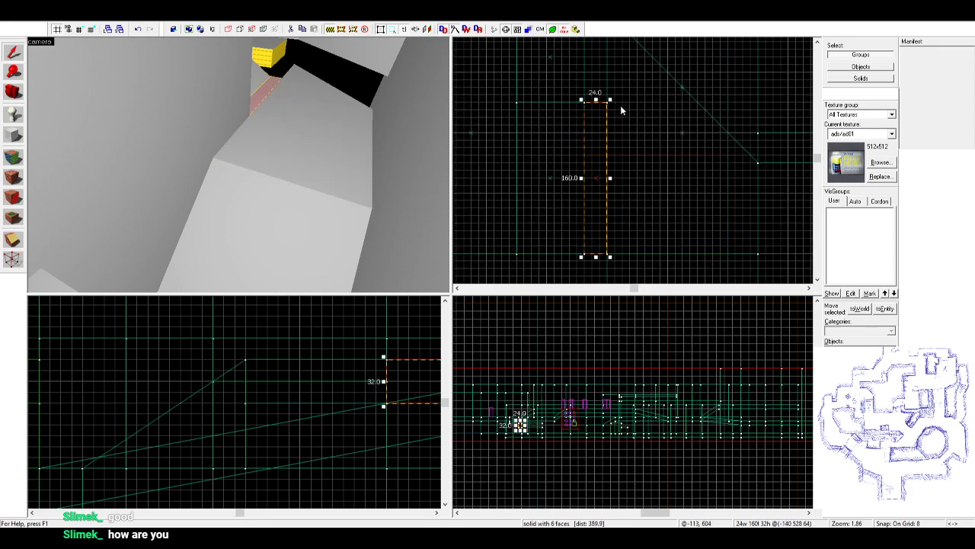
scroll(611, 101, "down", 2)
middle_click_drag(595, 96, 606, 177)
key("Escape")
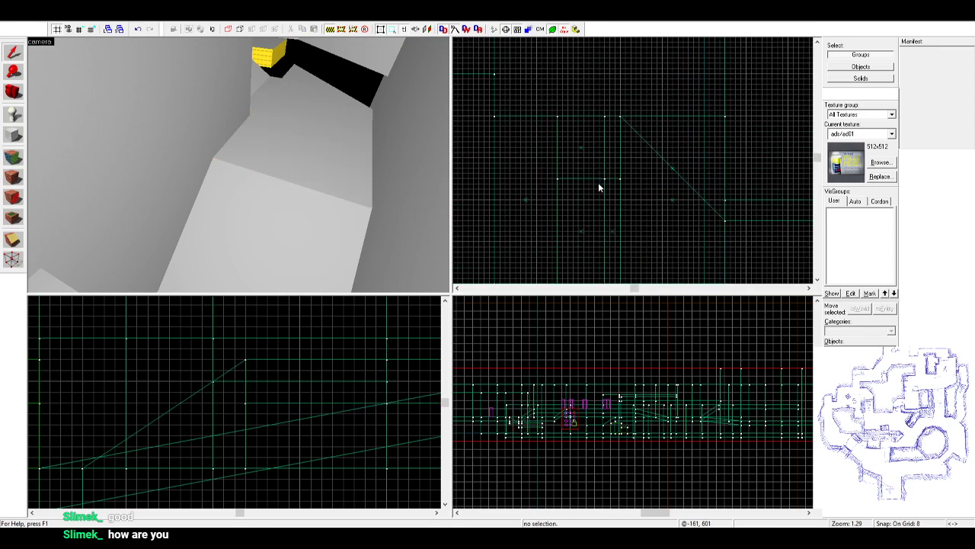
- Extend the 72 × 96 block at the wedge's far end downward to a height of 48 units
left_click(270, 89)
scroll(595, 149, "up", 1)
left_click_drag(602, 181, 547, 106)
key("z")
key("z")
left_click(238, 149)
scroll(483, 452, "up", 5)
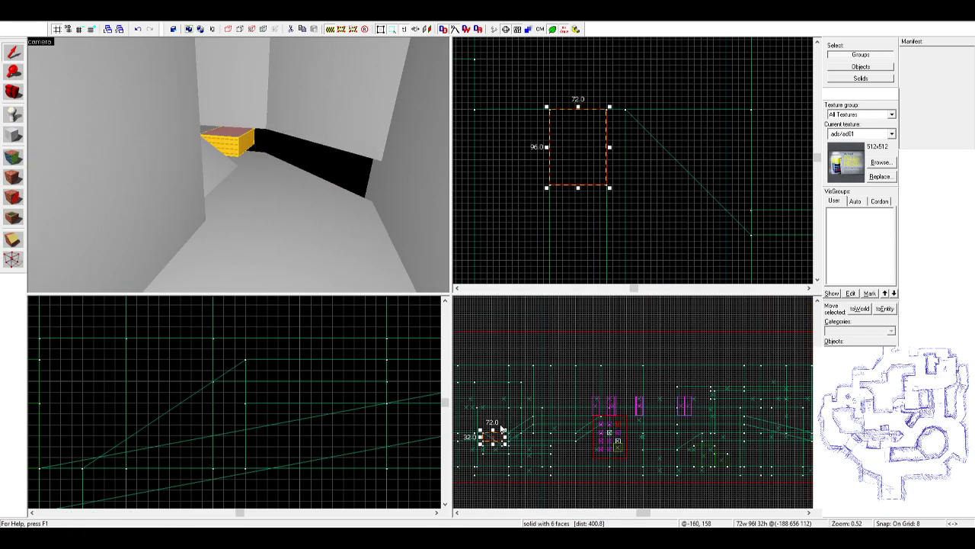
left_click_drag(483, 459, 483, 469)
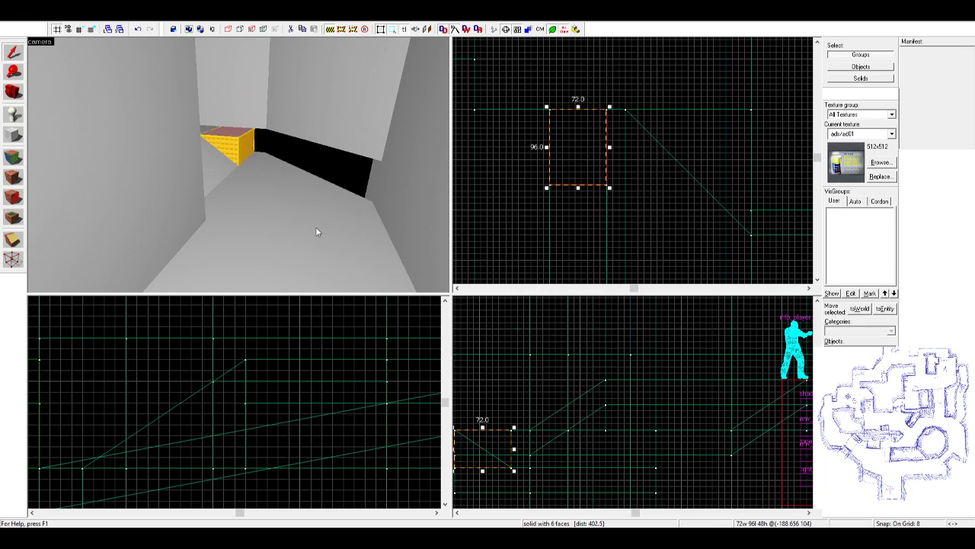
- Apply the neighbouring wall's dev/reflectivity_40b texture to the exposed side faces of the 72 × 96 × 48 block at the wedge's far end
key("z")
key("w")
key("w")
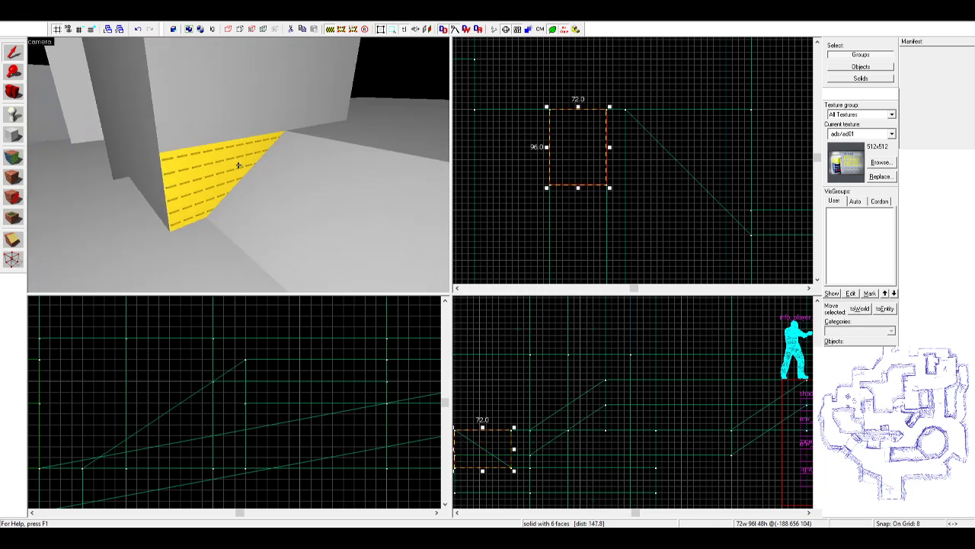
key("z")
left_click(13, 157)
left_click(156, 175)
right_click(186, 181)
key("z")
key("z")
right_click(340, 143)
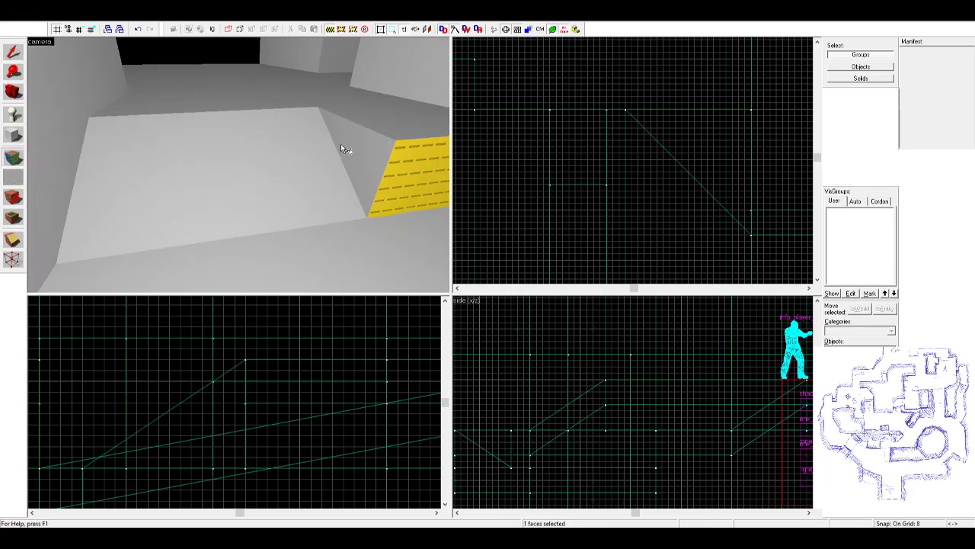
key("z")
key("s")
key("z")
right_click(241, 167)
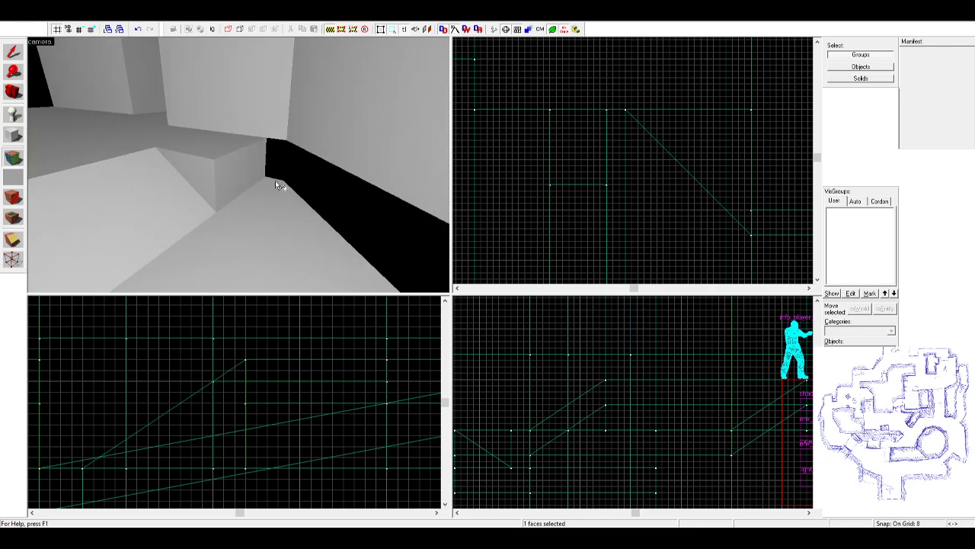
key("shift+s")
- Extend the two wall blocks beside the lowered floor downward to a height of 304 units, closing the gap beneath them
key("z")
key("s")
key("z")
left_click(244, 199)
left_click(242, 159)
left_click(293, 172, "ctrl")
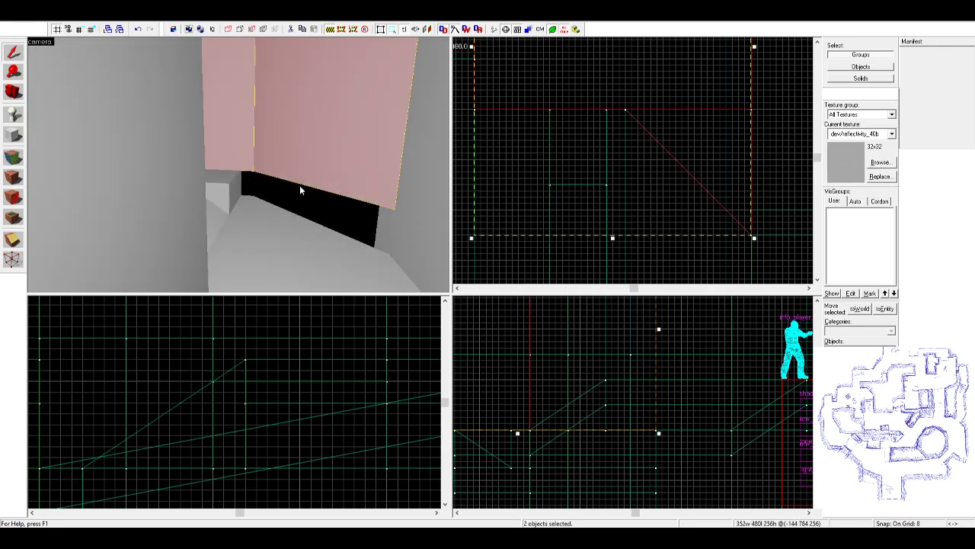
scroll(540, 407, "down", 2)
middle_click_drag(541, 406, 658, 411)
scroll(646, 423, "up", 2)
mouse_move(635, 435)
left_mouse_down()
mouse_move(638, 460)
mouse_move(614, 447)
mouse_move(638, 457)
mouse_move(636, 473)
left_mouse_up()
left_click(317, 221)
key("z")
key("s")
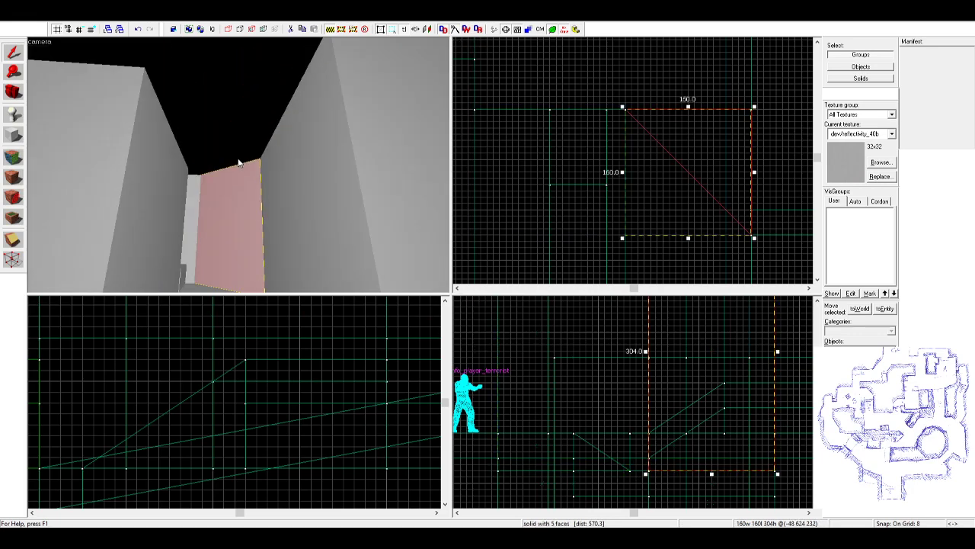
key("z")
left_click(247, 86)
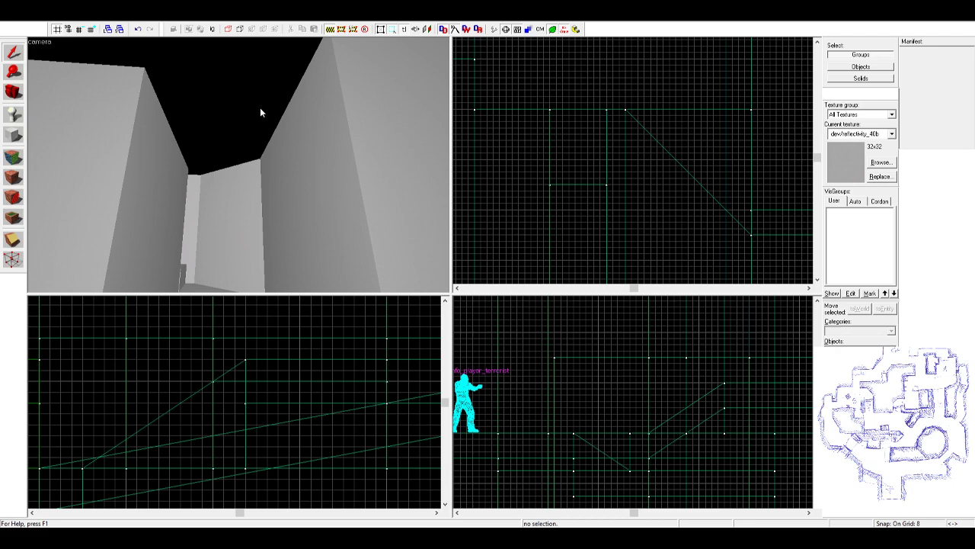
key("z")
key("w")
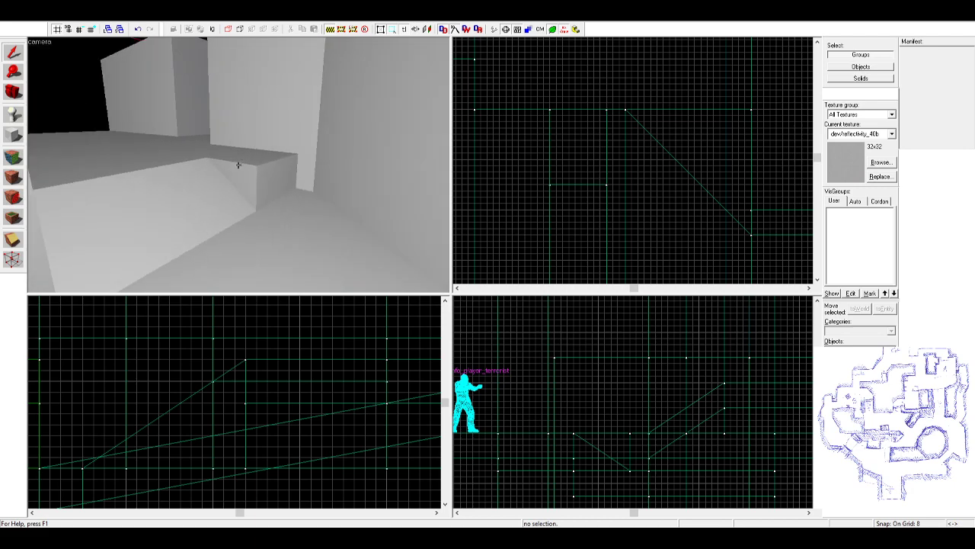
left_click(239, 167)
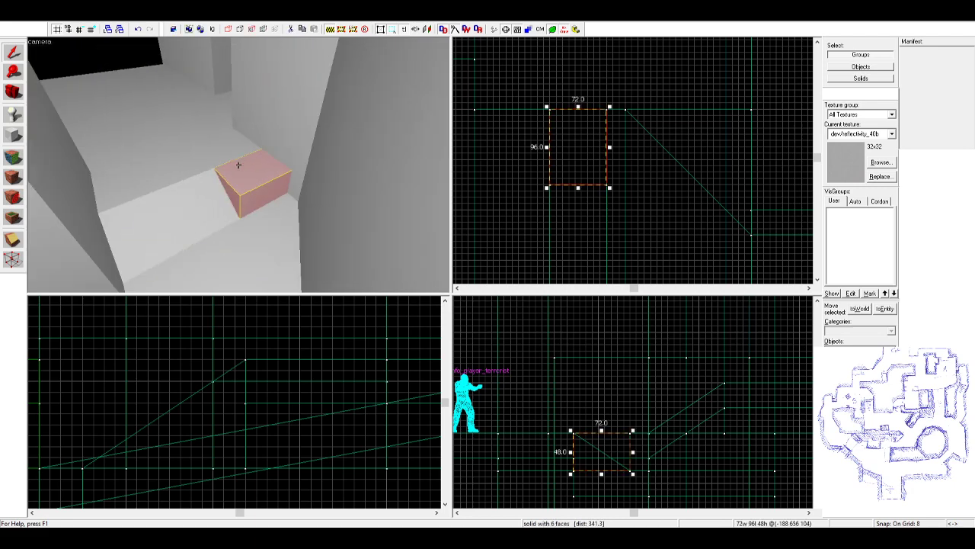
left_click(255, 149)
left_click(224, 179, "ctrl")
left_click(295, 170, "ctrl")
left_click(303, 218, "ctrl")
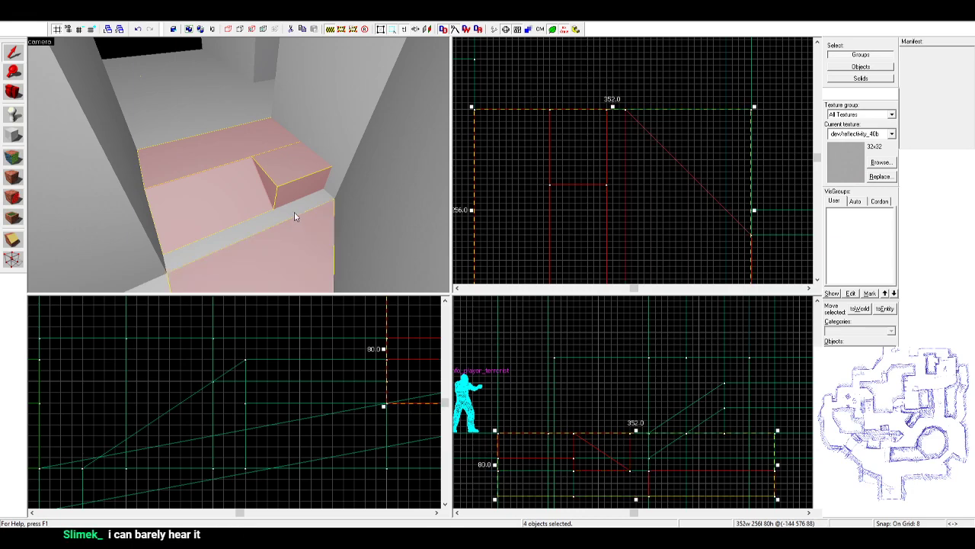
left_click(292, 210)
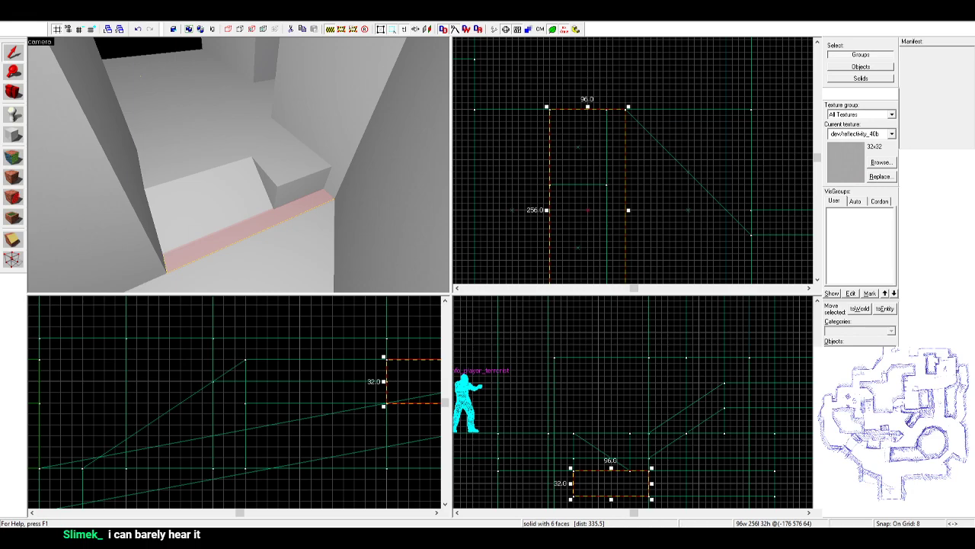
left_click(361, 117)
left_click(321, 115)
left_click(293, 159)
left_click(219, 144)
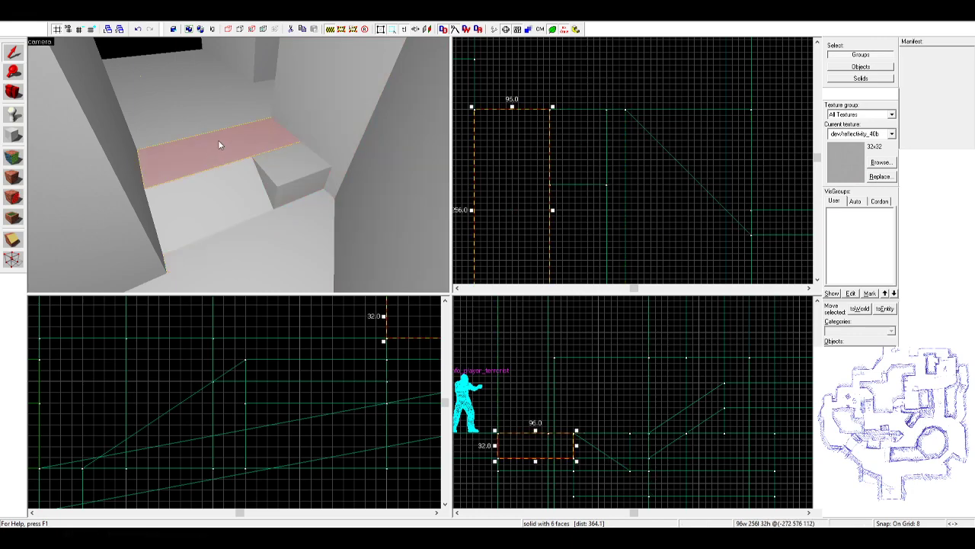
left_click_drag(218, 142, 248, 166)
left_click(302, 195)
left_click(276, 218, "ctrl")
left_click(231, 188)
- Shift the inner vertices shared by the upper landing, wedge, end block and floor strip 32 units toward the landing side
left_click(235, 156)
left_click(271, 171, "ctrl")
left_click(232, 194, "ctrl")
left_click(277, 216, "ctrl")
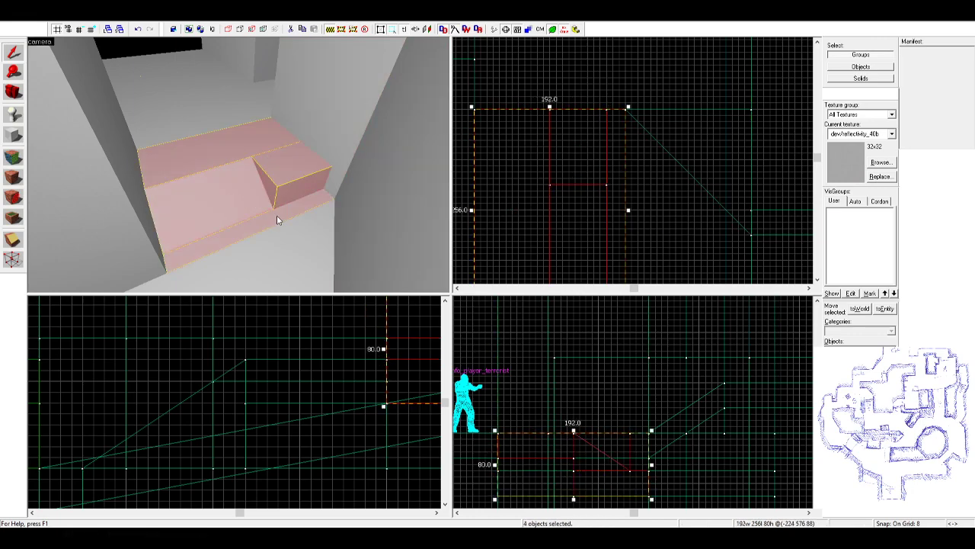
left_click(12, 260)
scroll(653, 234, "down", 2)
left_click_drag(652, 231, 656, 231)
scroll(634, 220, "up", 2)
key("Left")
key("Left")
key("Left")
key("Left")
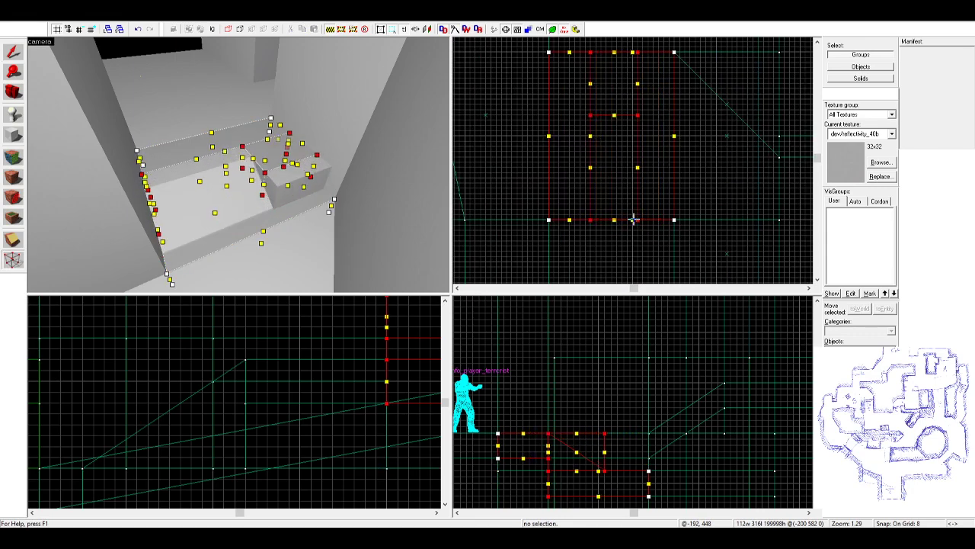
key("shift+s")
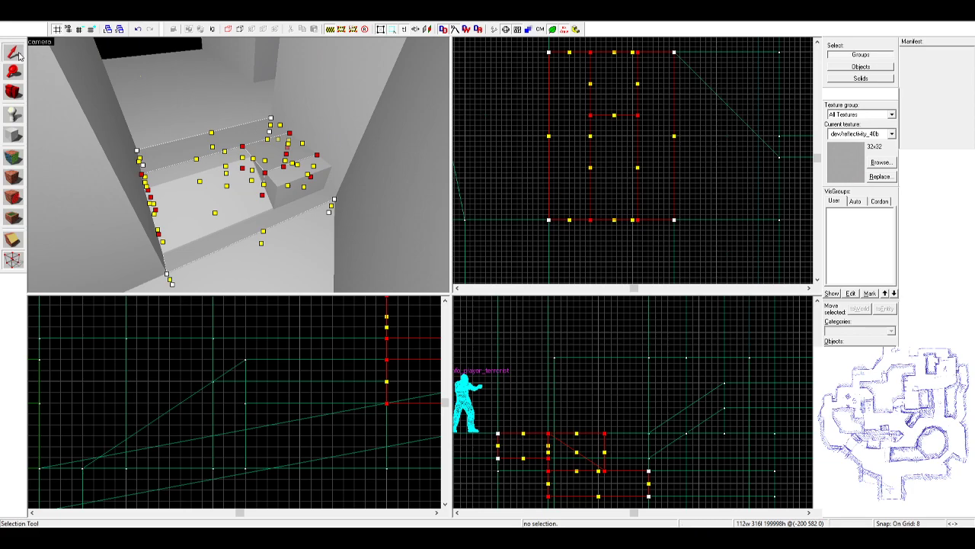
left_click(160, 63)
key("Escape")
- Examine the reworked ramps, end block and side landing from several points along the corridor
key("z")
key("w")
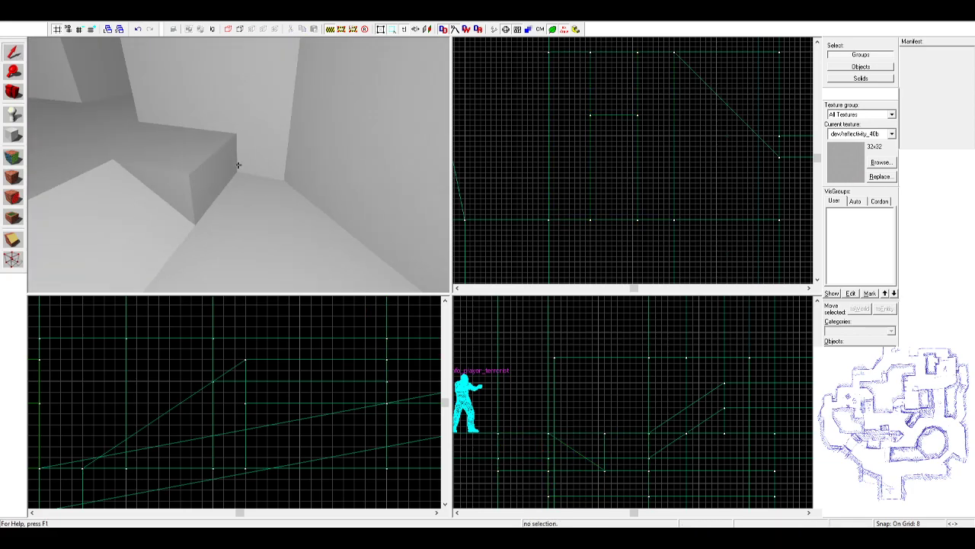
key("d")
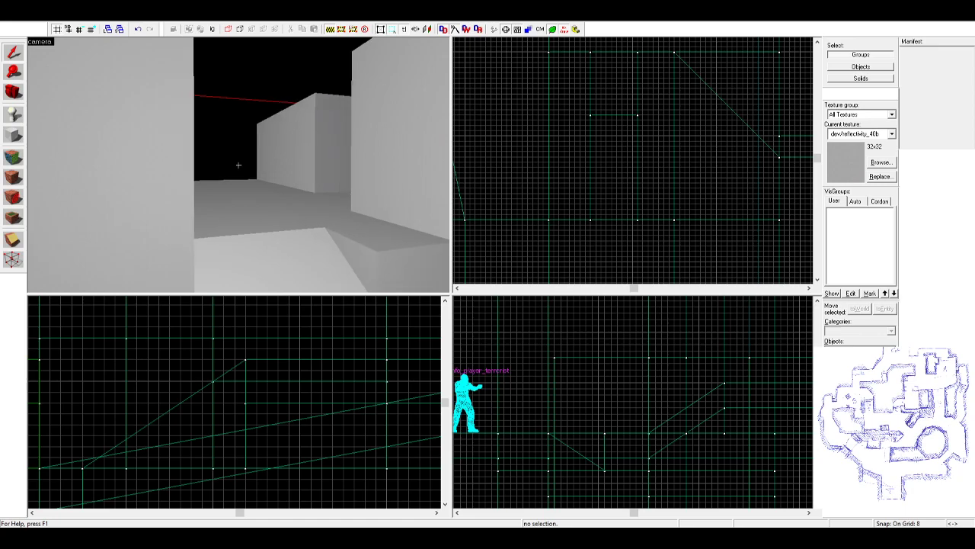
key("a")
key("w")
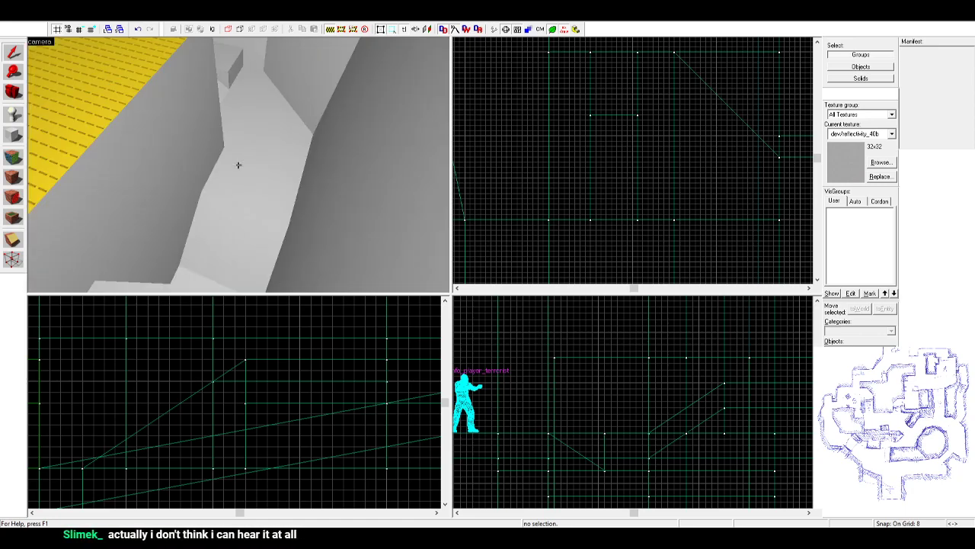
key("s")
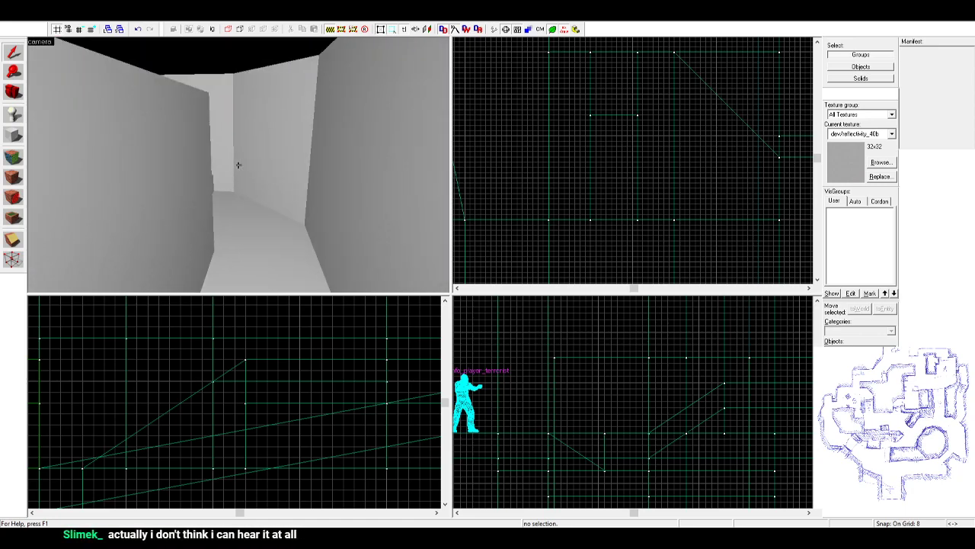
key("z")
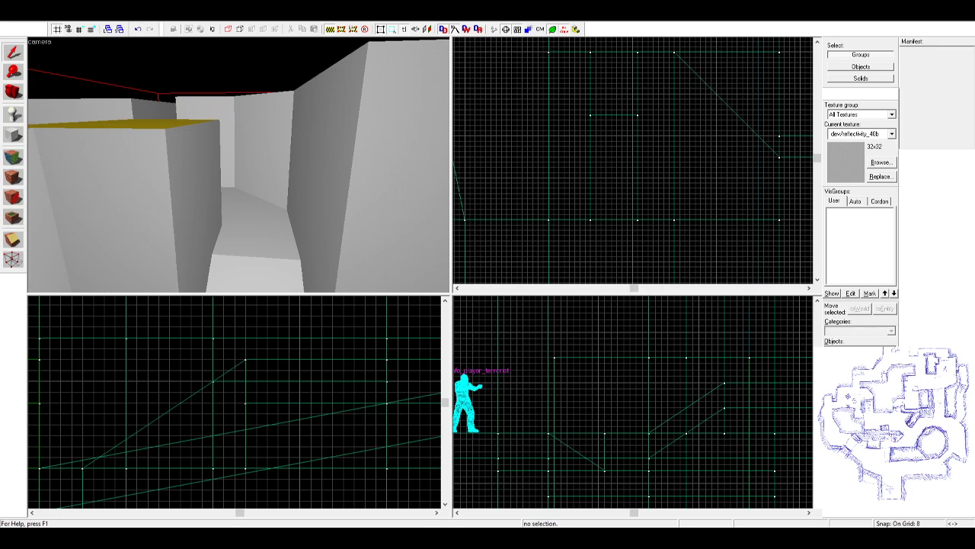
left_click(220, 112)
left_click(270, 90)
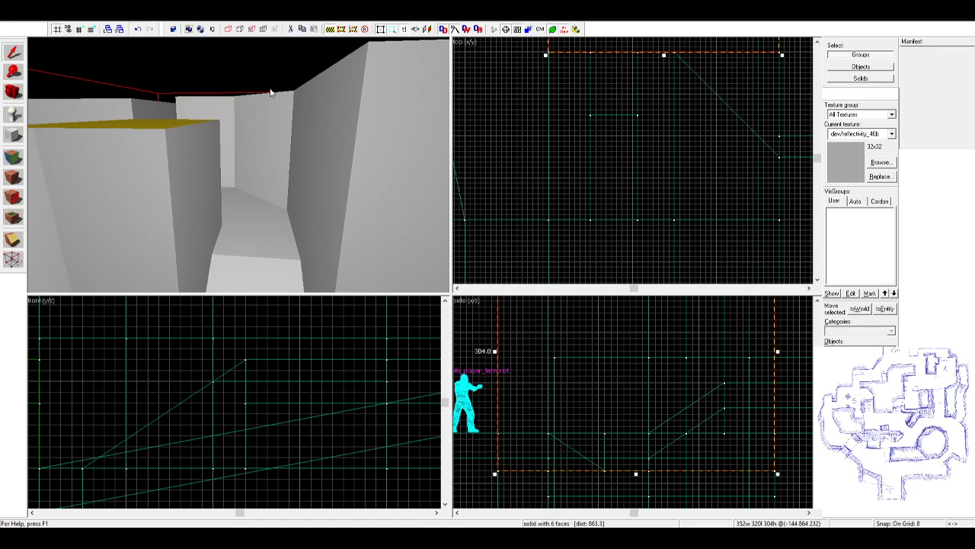
key("z")
key("w")
key("w")
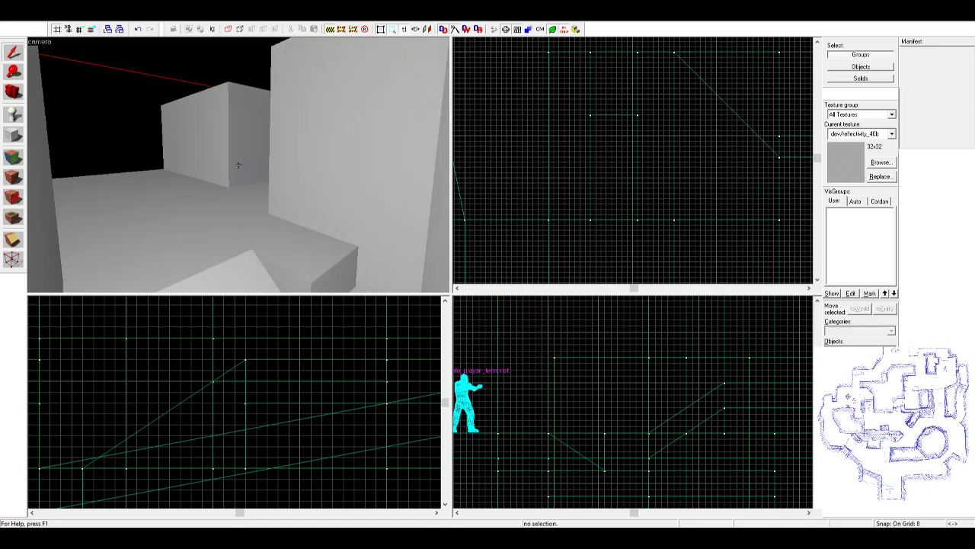
key("w")
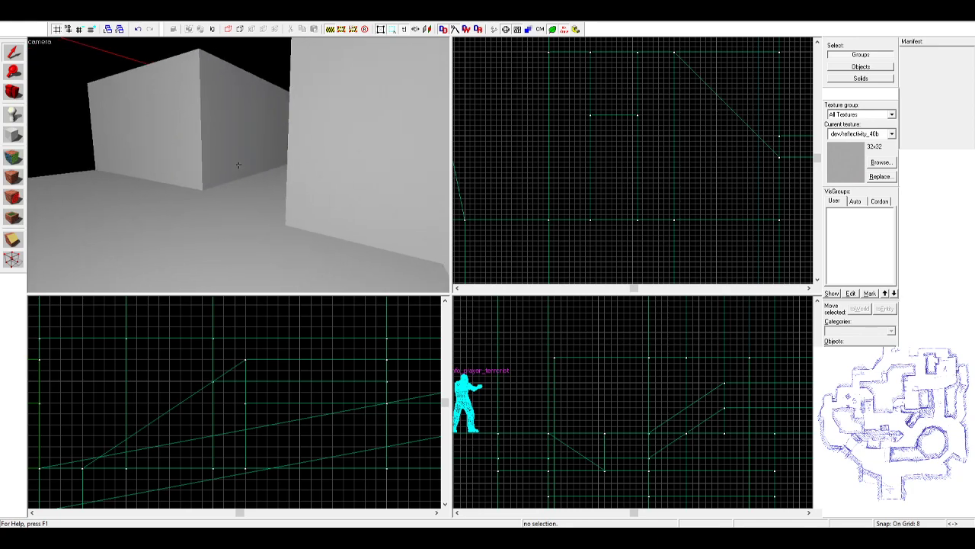
- Examine the surrounding corridors and open areas and how they connect to the reworked ramp corridor
key("w")
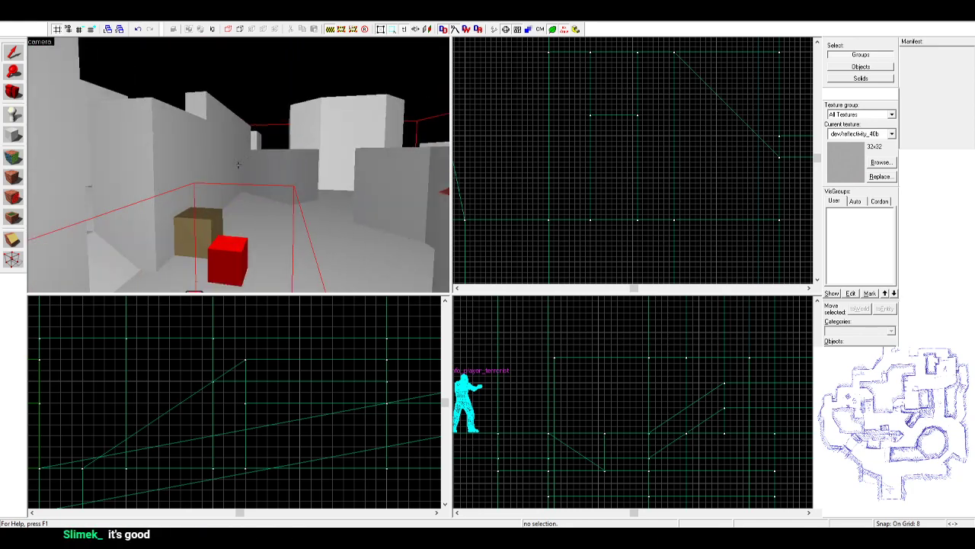
key("w")
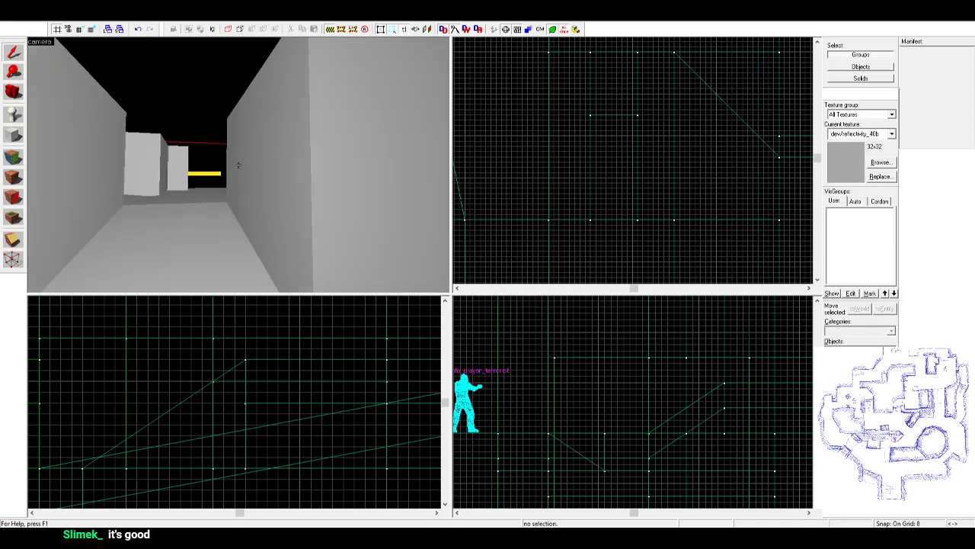
key("s")
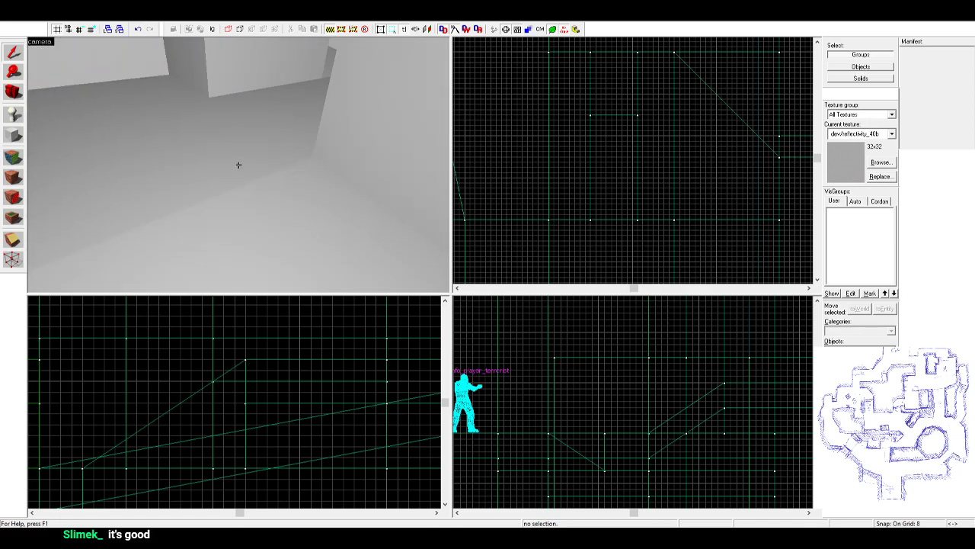
key("w")
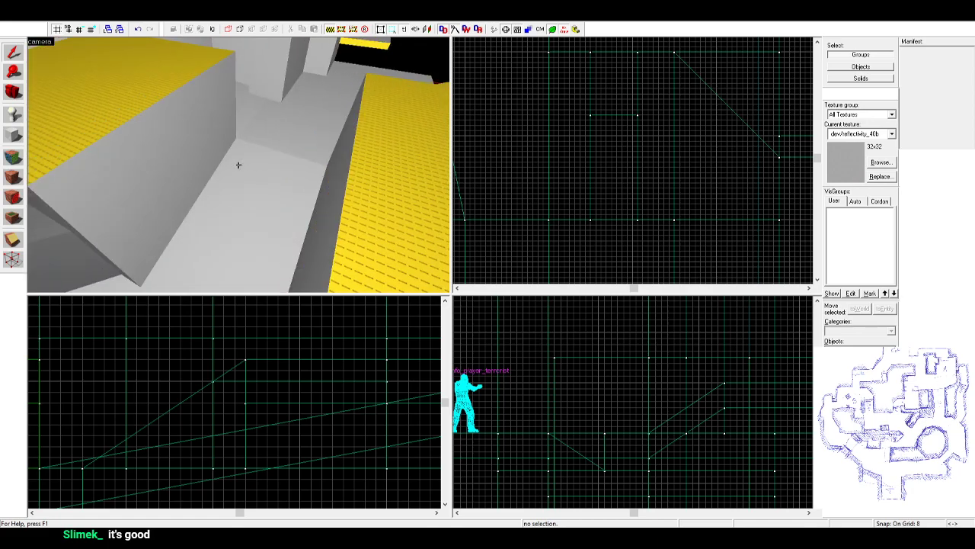
key("z")
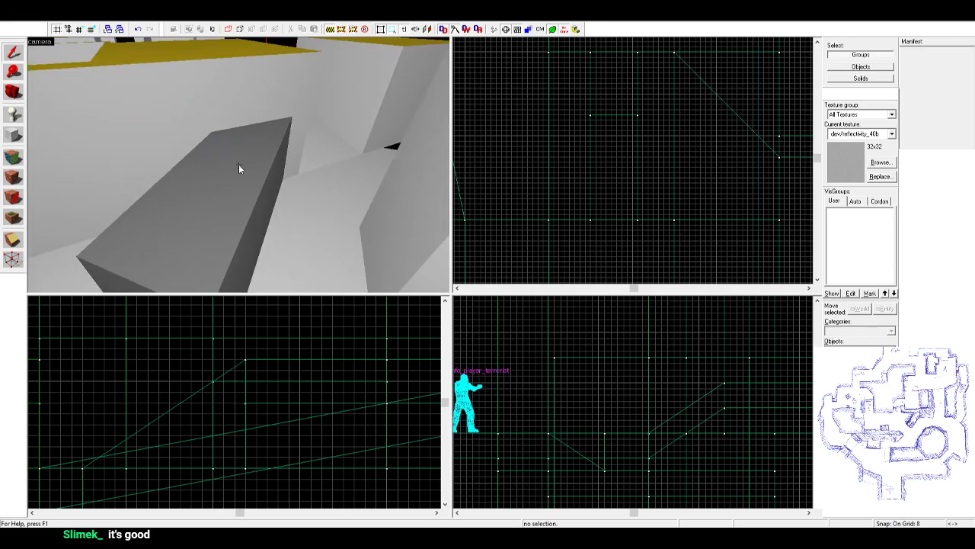
key("s")
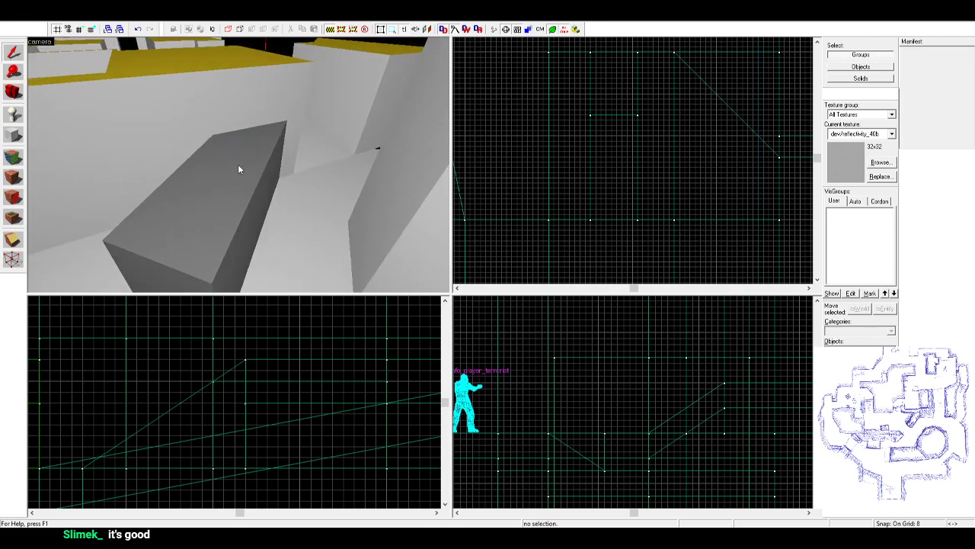
key("a")
key("z")
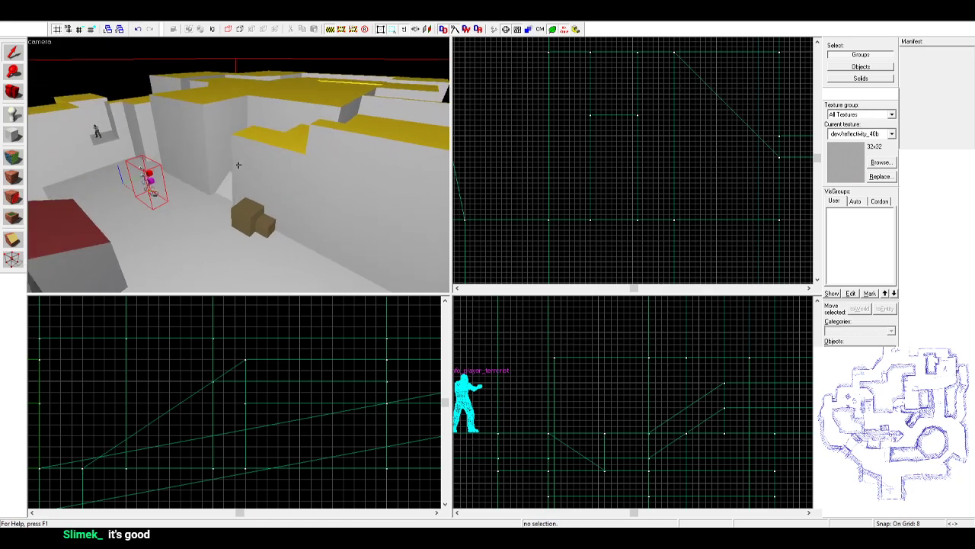
key("w")
key("w")
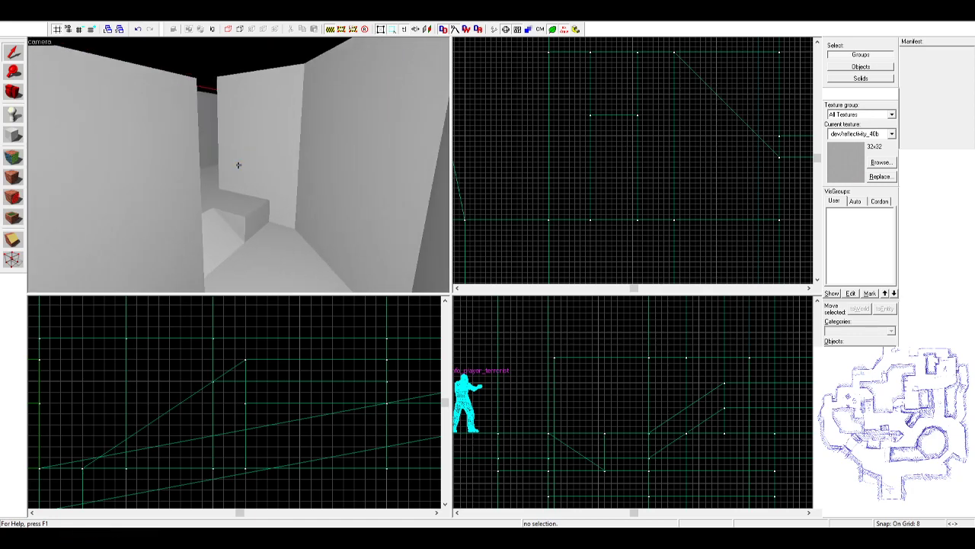
key("w")
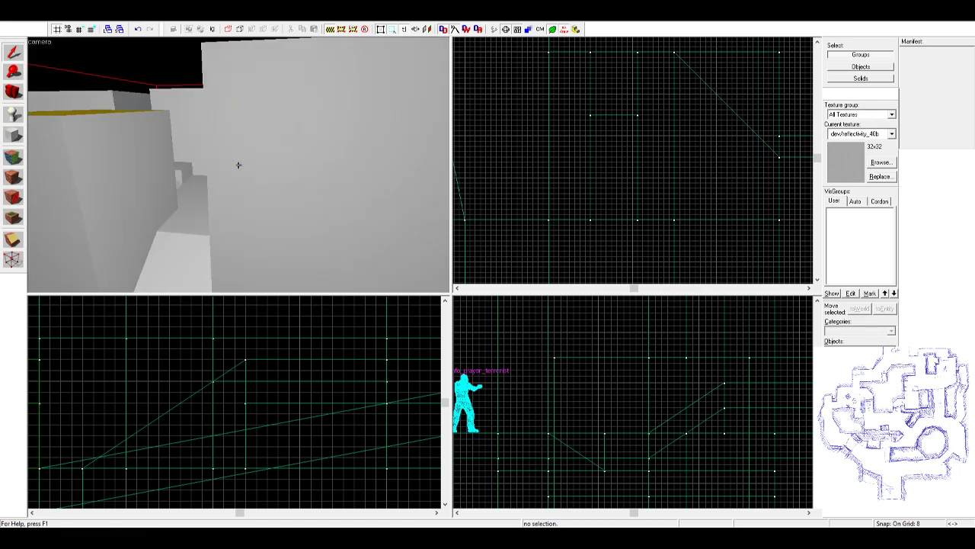
key("w")
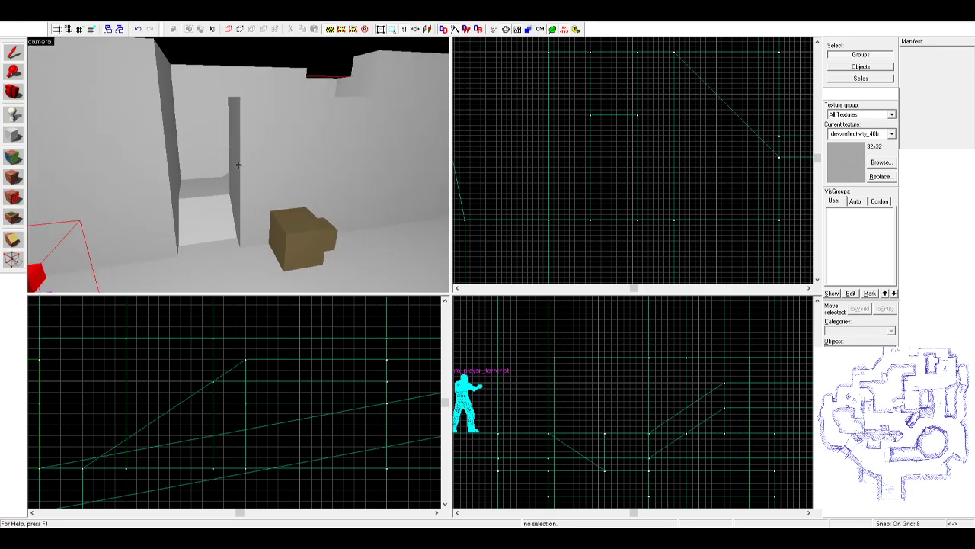
- Duplicate the 488 × 368 × 224 angled block in the open area and place the copy beside it, toward the adjacent wall
key("s")
key("z")
left_click(239, 155)
scroll(650, 178, "down", 11)
middle_click_drag(765, 267, 609, 213)
scroll(622, 184, "up", 4)
scroll(622, 184, "up", 3)
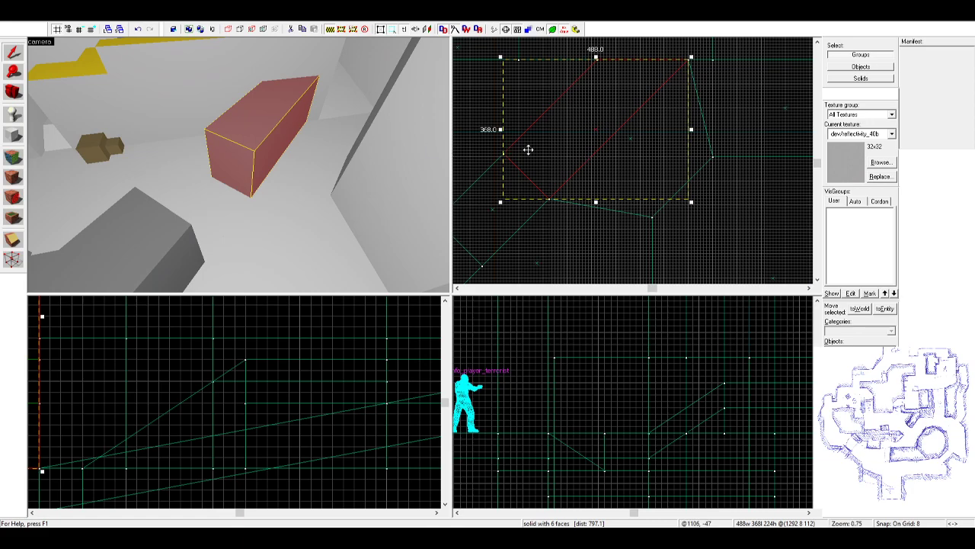
left_click_drag(571, 123, 655, 161, "shift")
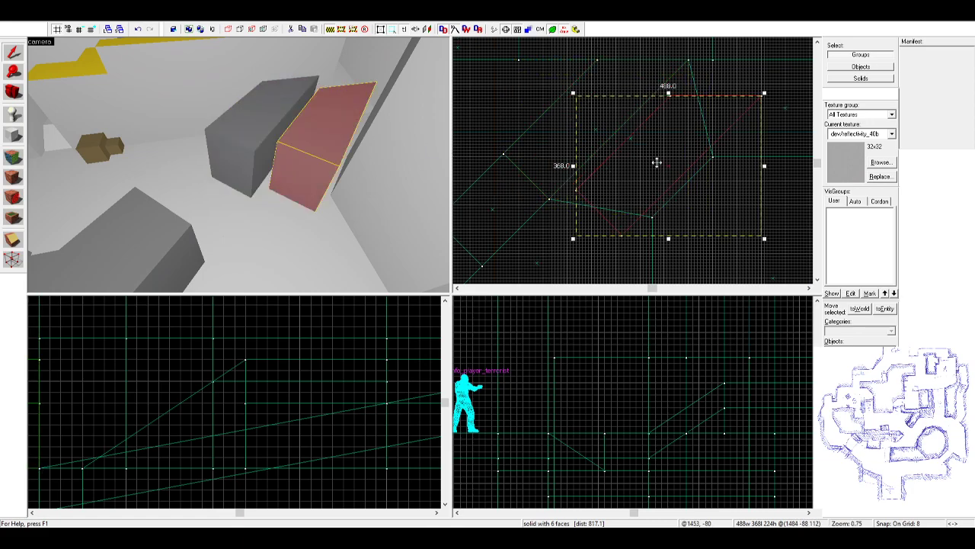
- Flip the copied block vertically, rotate it until its long sides run horizontally in the top view, and fit its slanted end against the angled wall
key("ctrl+i")
left_click(736, 216)
left_click(740, 221)
mouse_move(764, 235)
left_mouse_down()
mouse_move(739, 121)
mouse_move(756, 156)
left_mouse_up()
mouse_move(754, 155)
left_mouse_down()
mouse_move(703, 172)
mouse_move(685, 158)
left_mouse_up()
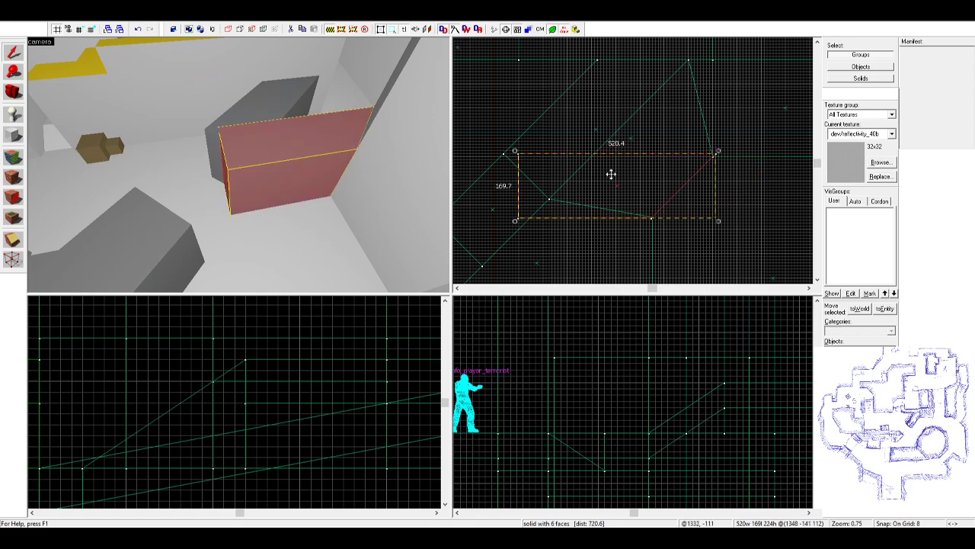
- Move the copied block in the top view until its corner meets the end corner of the neighbouring angled block
key("z")
key("d")
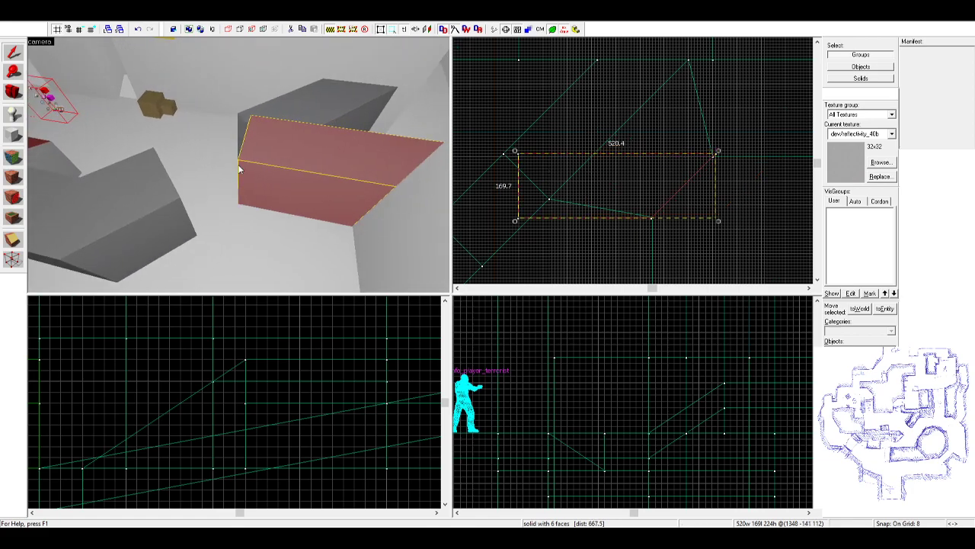
scroll(562, 172, "up", 3)
left_click_drag(531, 195, 561, 176)
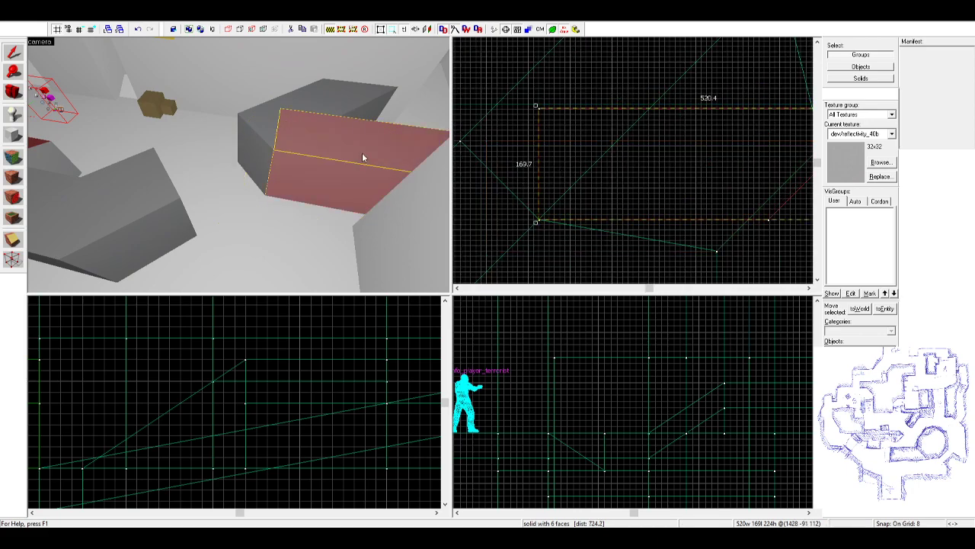
- Clip the copied block, keeping only a thin strip along the angled wall
scroll(364, 131, "down", 1)
scroll(266, 140, "down", 4)
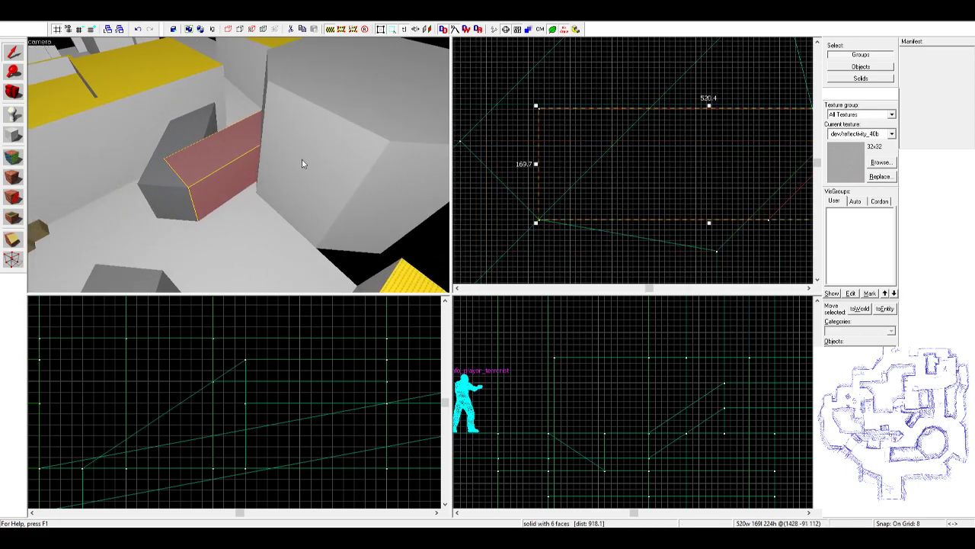
scroll(678, 166, "down", 2)
scroll(678, 166, "down", 3)
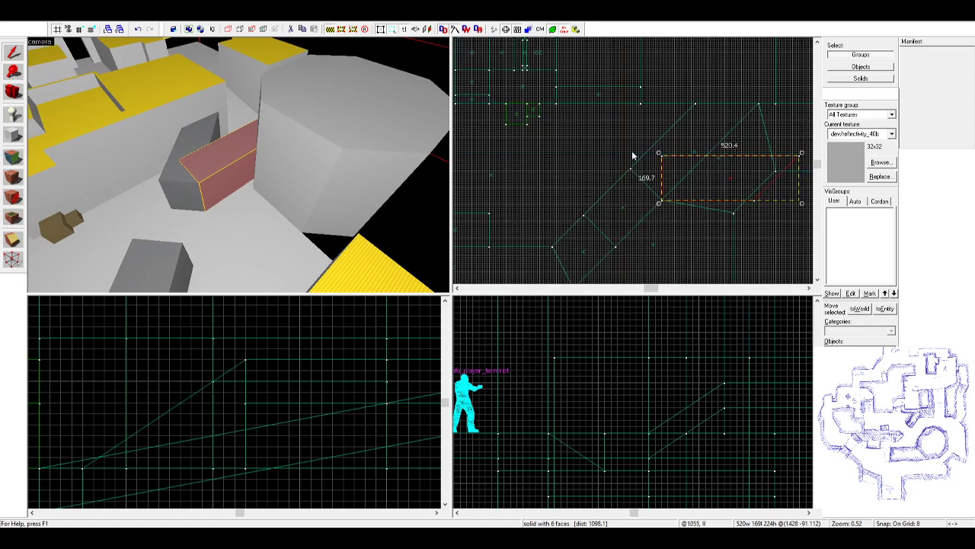
left_click(201, 163)
scroll(667, 163, "up", 2)
middle_click_drag(668, 163, 546, 144)
mouse_move(587, 144)
left_mouse_down("shift")
mouse_move(689, 162)
mouse_move(689, 140)
mouse_move(672, 135)
left_mouse_up("shift")
scroll(689, 162, "up", 5)
key("Return")
key("Escape")
key("Escape")
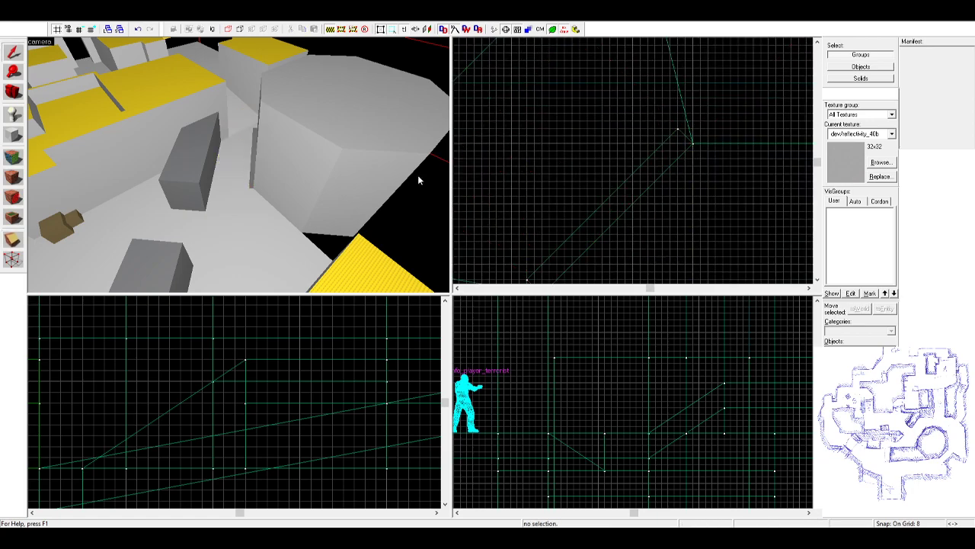
- Vertex-edit the thin strip to thicken it away from the angled wall, giving it a 184 × 184 × 224 extent
left_click(256, 164)
key("shift+v")
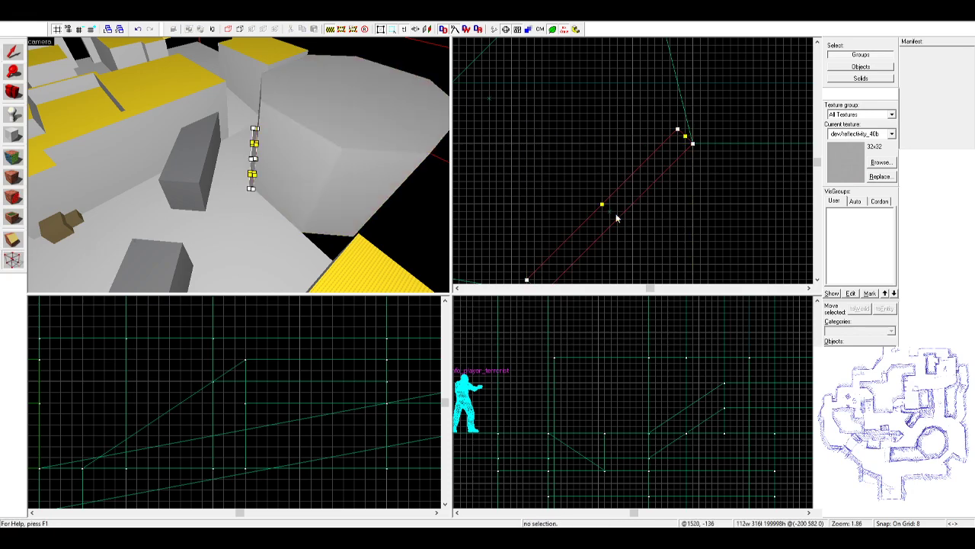
mouse_move(606, 209)
left_mouse_down()
mouse_move(590, 194)
mouse_move(706, 114)
left_mouse_up()
left_click(13, 52)
- Try a second copy of the strip shifted along its length past the wall corner, and delete that copy
scroll(706, 114, "down", 3)
middle_click_drag(706, 113, 601, 147)
key("Escape")
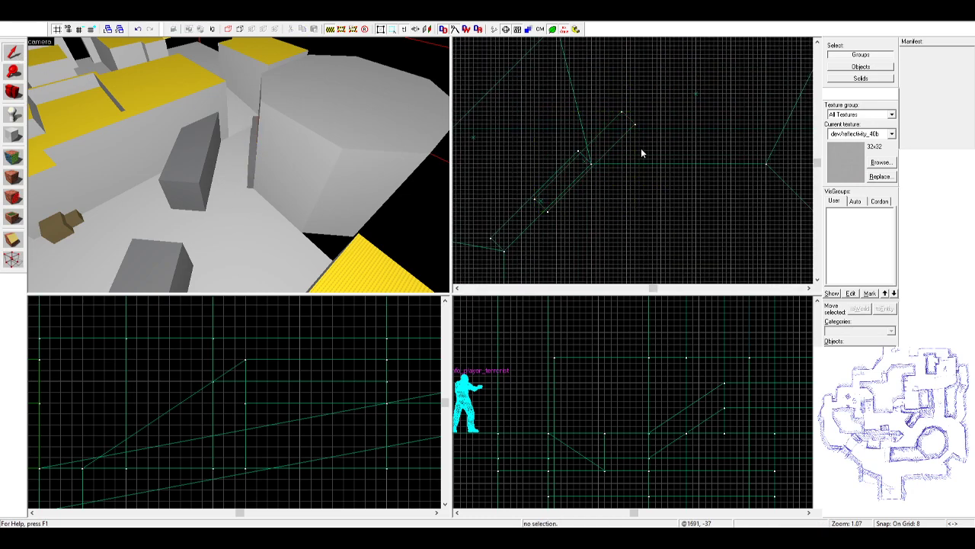
left_click(275, 142)
left_click(255, 129)
mouse_move(638, 108)
left_mouse_down()
mouse_move(672, 174)
mouse_move(677, 160)
left_mouse_up()
mouse_move(602, 161)
left_mouse_down()
mouse_move(681, 151)
mouse_move(658, 157)
left_mouse_up()
scroll(681, 151, "up", 2)
key("Delete")
- Copy the wall strip to the angled block's side, and fill the gap between both strips with a 272 × 272 × 224 block
left_click(283, 145)
left_click(256, 144)
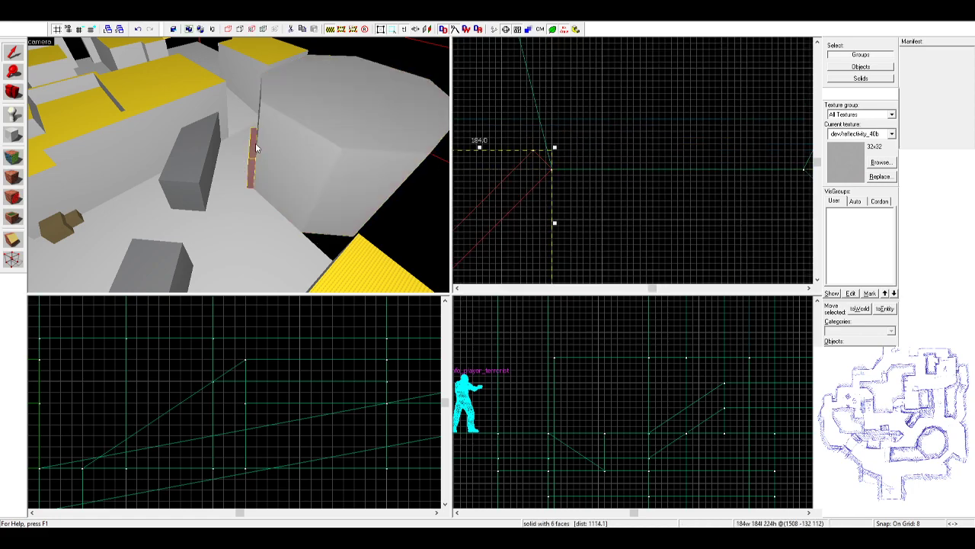
middle_click_drag(606, 132, 861, 106)
scroll(852, 114, "down", 1)
left_click_drag(747, 184, 669, 115, "shift")
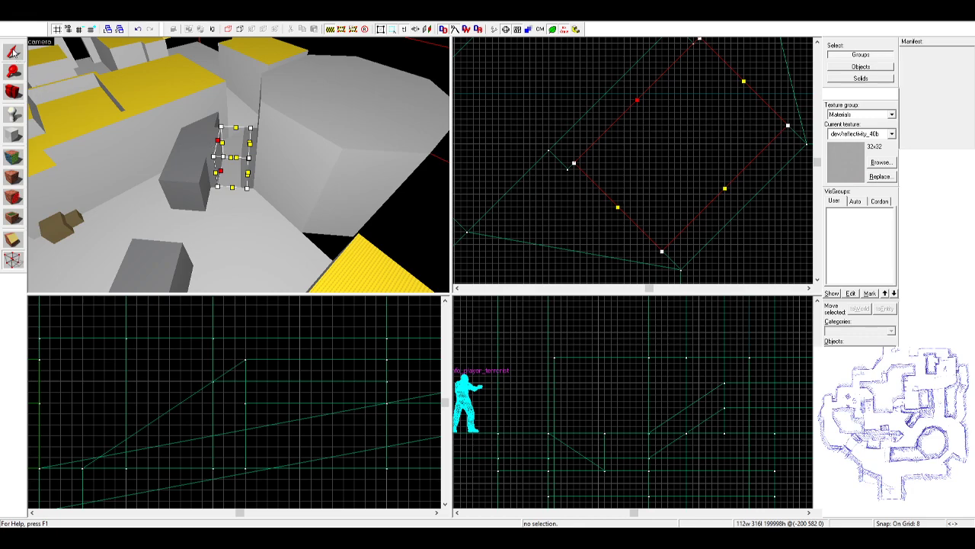
left_click_drag(595, 140, 595, 145)
- Raise the underside of the block between the strips, leaving a 64-unit-high lintel over the passage
left_click(354, 134)
left_click(241, 152)
key("z")
key("w")
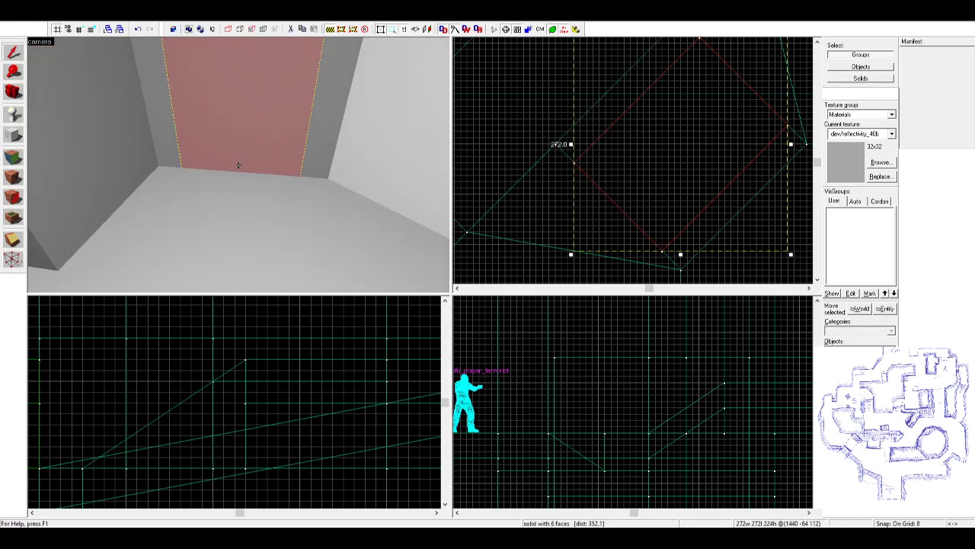
key("s")
key("z")
scroll(564, 398, "down", 10)
scroll(740, 402, "up", 3)
scroll(697, 415, "up", 4)
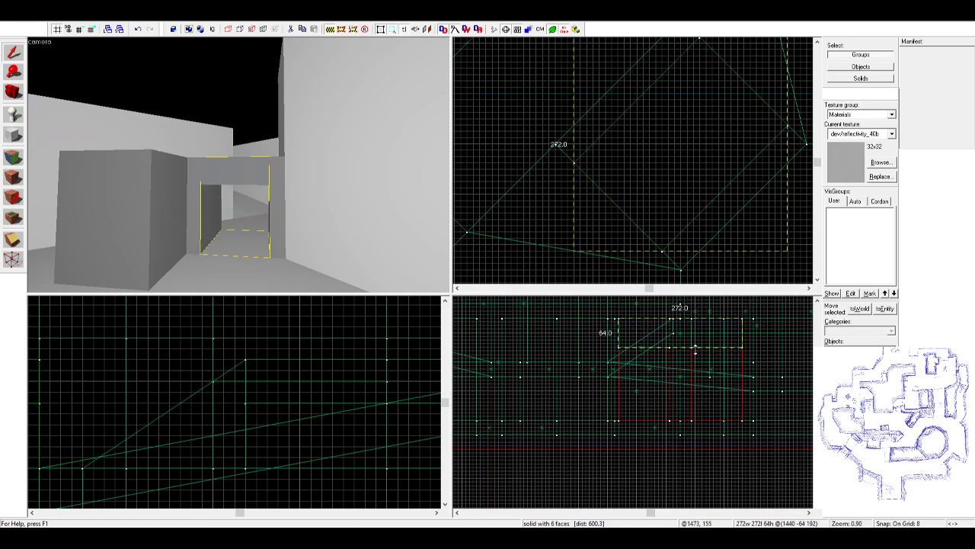
left_click(577, 272)
- Apply the dev/reflectivity_20b texture to the underside of the doorway lintel
key("z")
key("w")
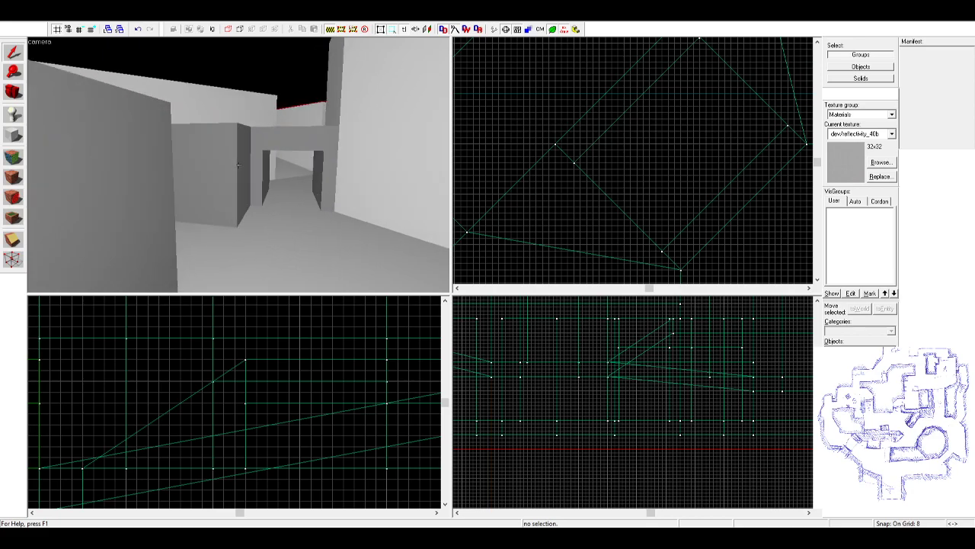
key("w")
key("z")
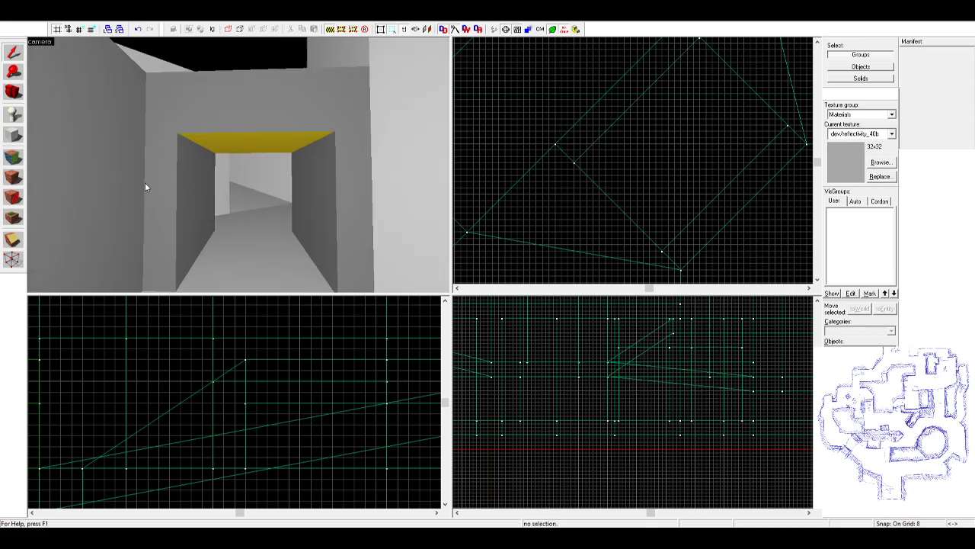
key("shift+a")
key("shift+s")
- Examine the new doorway and the neighbouring corridor walls from ground level and from above
key("z")
key("s")
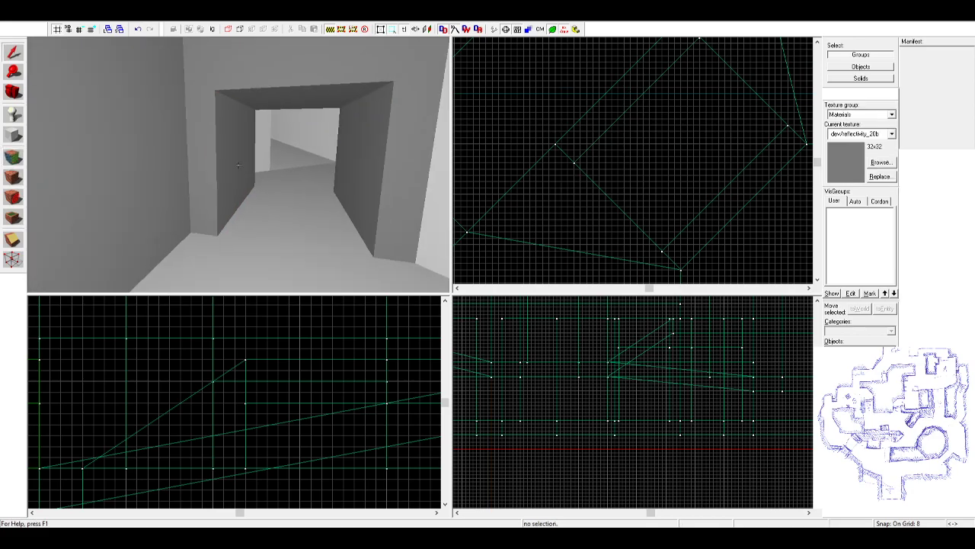
key("w")
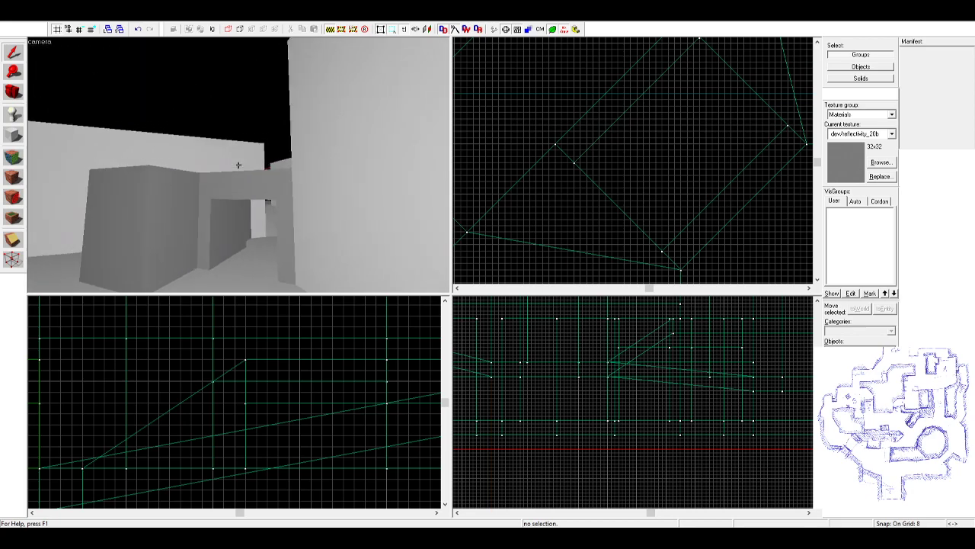
key("s")
key("z")
left_click(240, 147)
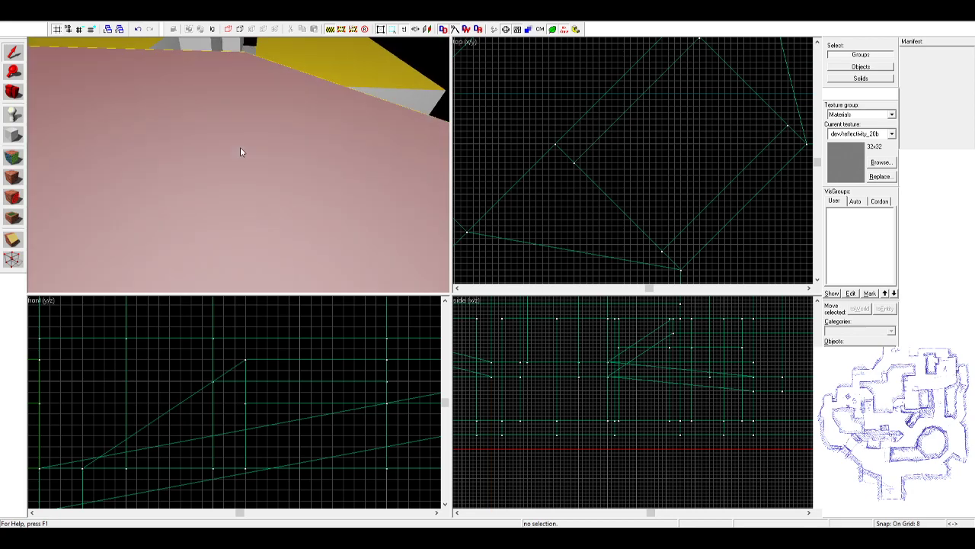
key("z")
key("s")
key("z")
left_click(289, 137)
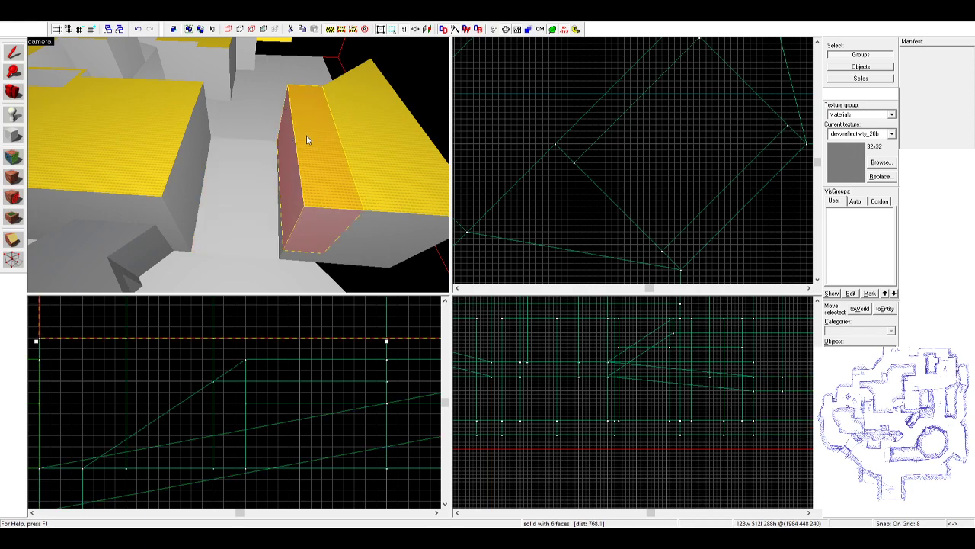
key("z")
key("w")
key("s")
key("z")
- Select the five wall and floor solids at the corridor's outer corner and shift their end and slanted-edge vertices farther into the open area
left_click(248, 173)
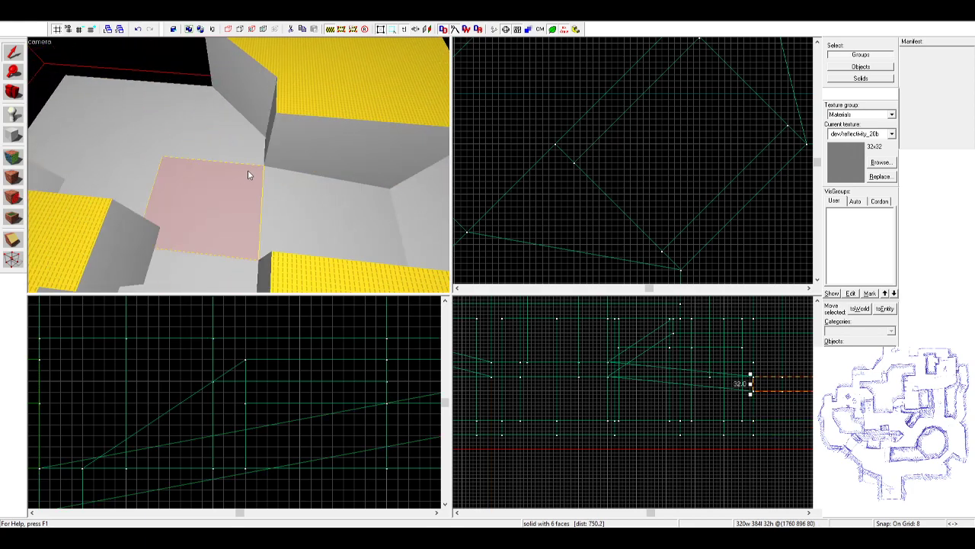
left_click(256, 155, "ctrl")
left_click(269, 135, "ctrl")
left_click(240, 148)
left_click(248, 169, "ctrl")
left_click(253, 159)
left_click(272, 147)
left_click(251, 154)
left_click(260, 124)
left_click(274, 123)
left_click(262, 103, "ctrl")
left_click(232, 137, "ctrl")
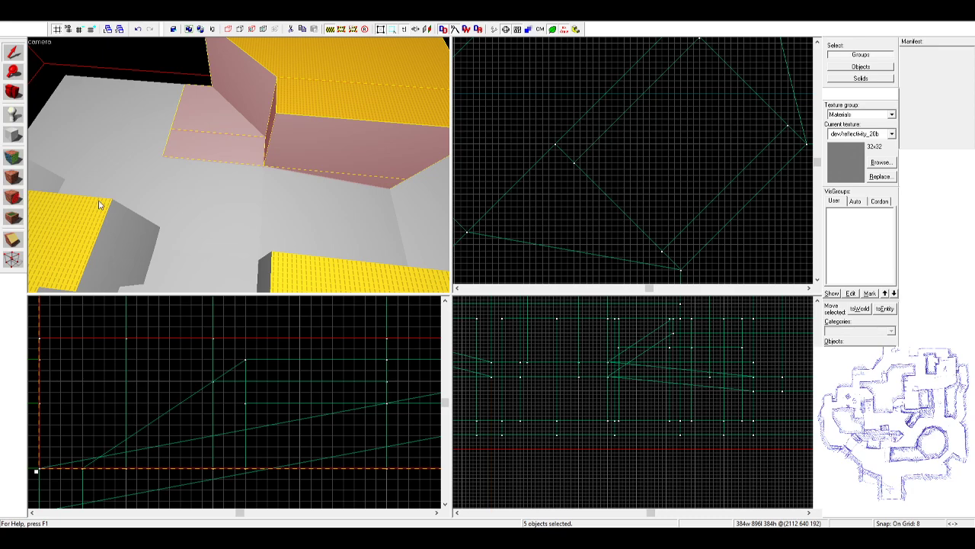
left_click(12, 260)
scroll(588, 153, "down", 4)
scroll(643, 163, "up", 4)
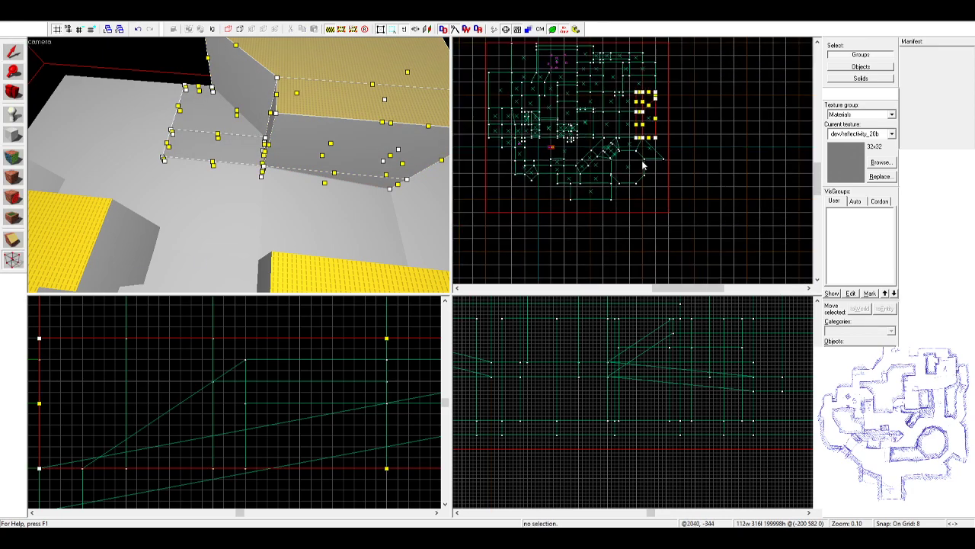
scroll(640, 115, "up", 3)
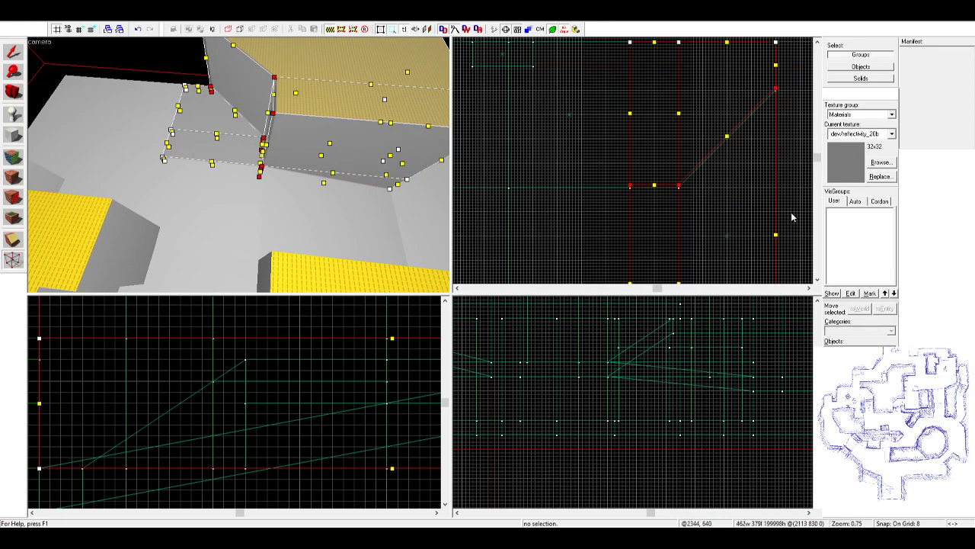
scroll(793, 223, "down", 1)
left_click(13, 52)
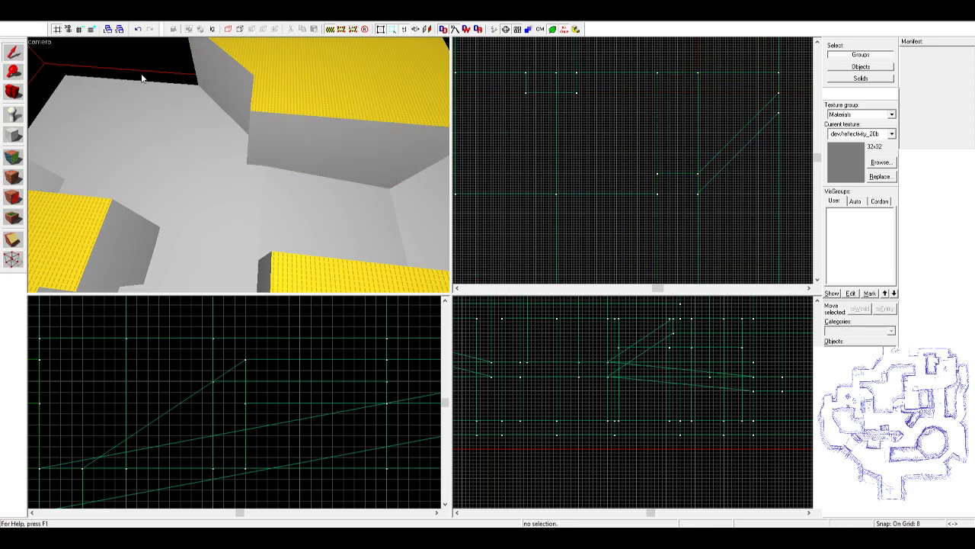
- Examine the sightlines past the extended wall corner toward the corridor and doorway
key("z")
key("w")
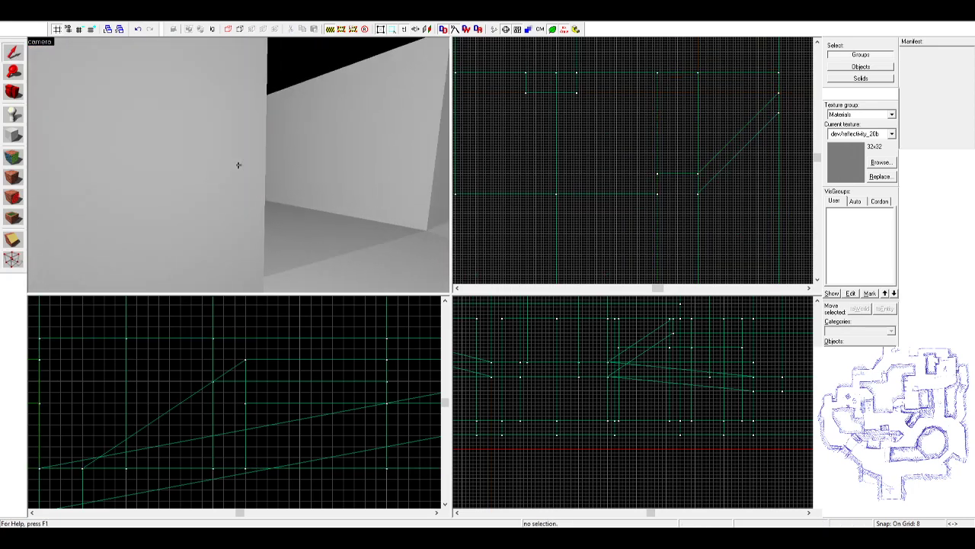
key("d")
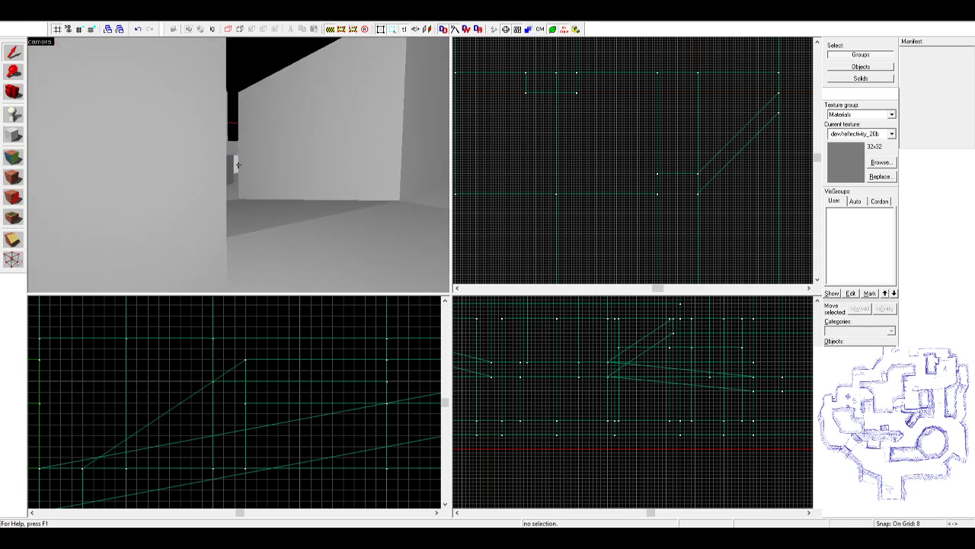
key("w")
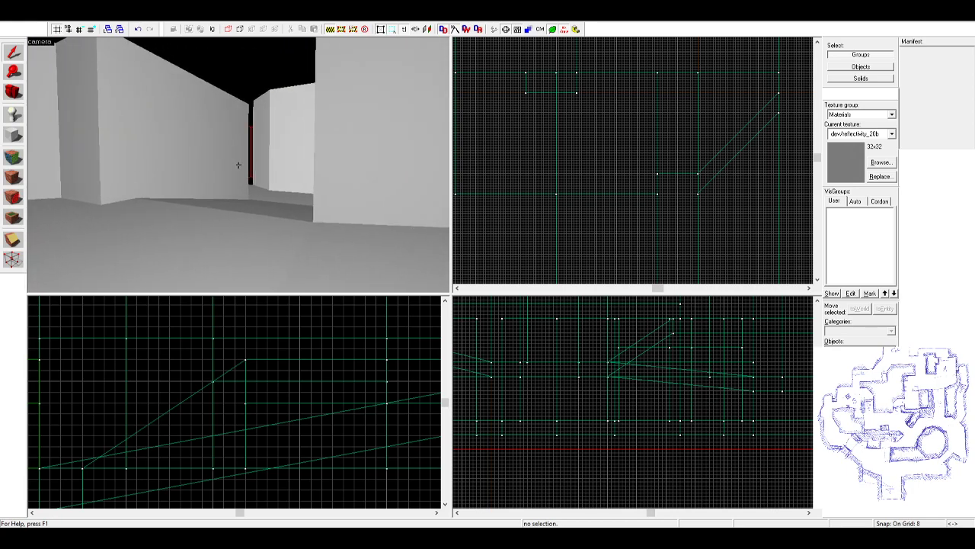
key("w")
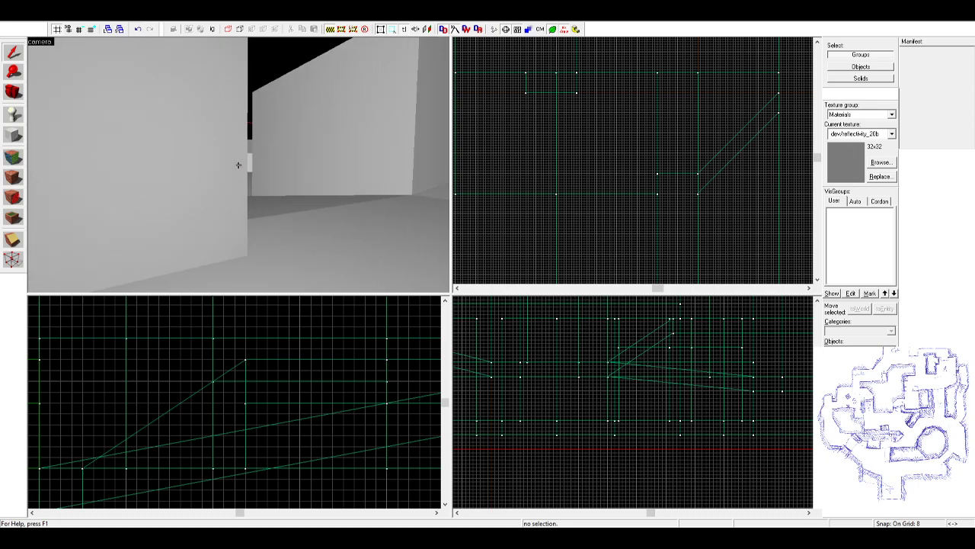
key("w")
key("s")
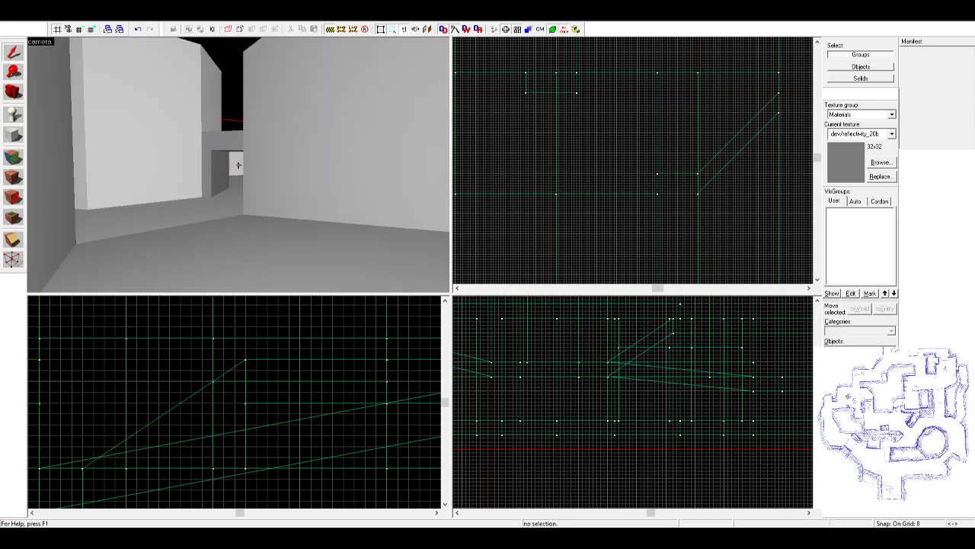
key("z")
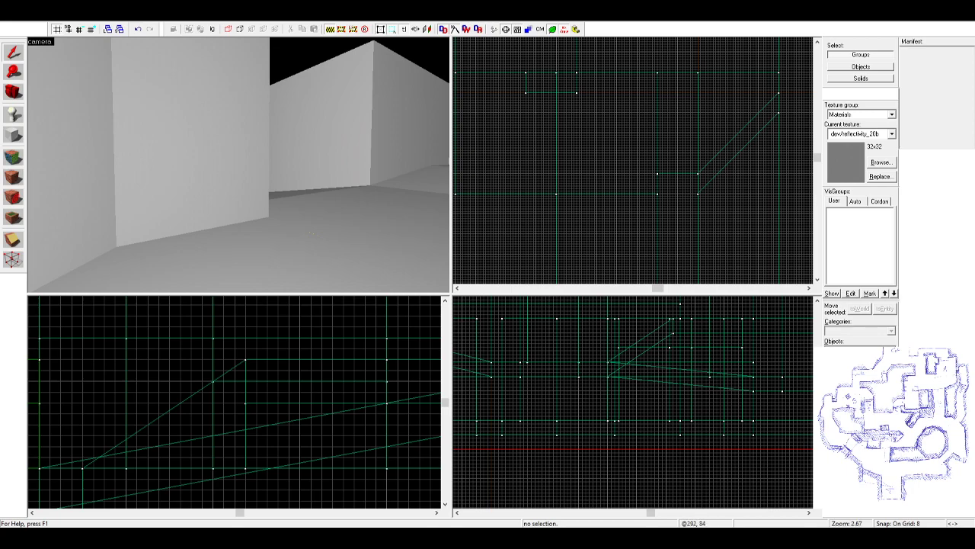
- Check the route from the open area through the corridor toward the new doorway at ground level
left_click(309, 141)
key("Escape")
left_click(294, 76)
key("z")
key("s")
key("Escape")
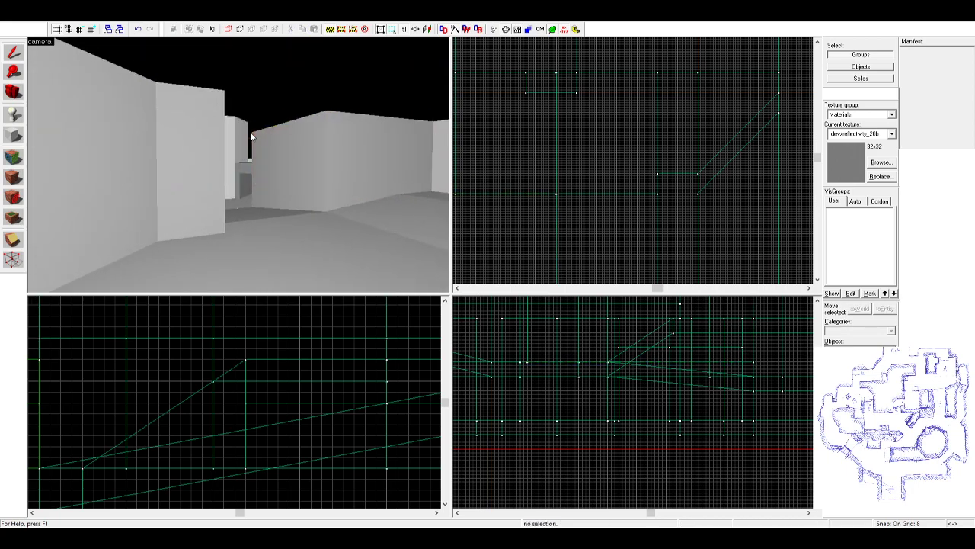
key("w")
key("z")
key("w")
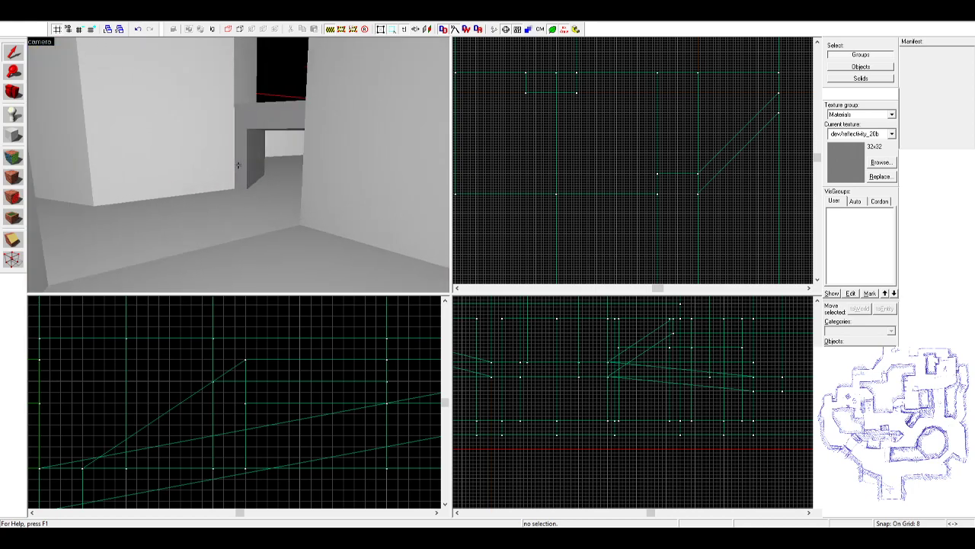
key("w")
key("w")
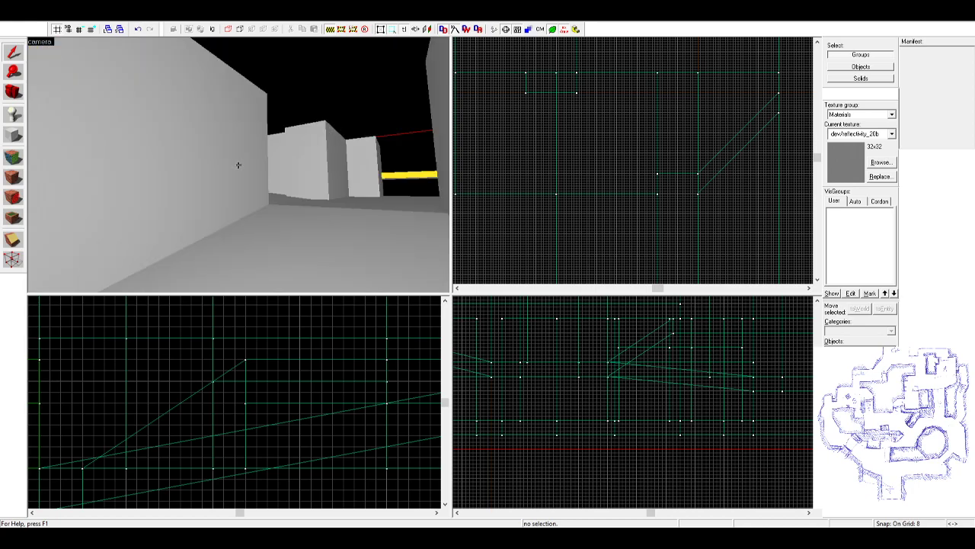
- Inspect the sloped corridor floor and the 512 × 512 × 256 block beside it, viewing both from above
left_click_drag(238, 164, 238, 165)
left_click(281, 166)
left_click(372, 139)
left_click(245, 118)
scroll(318, 183, "down", 2)
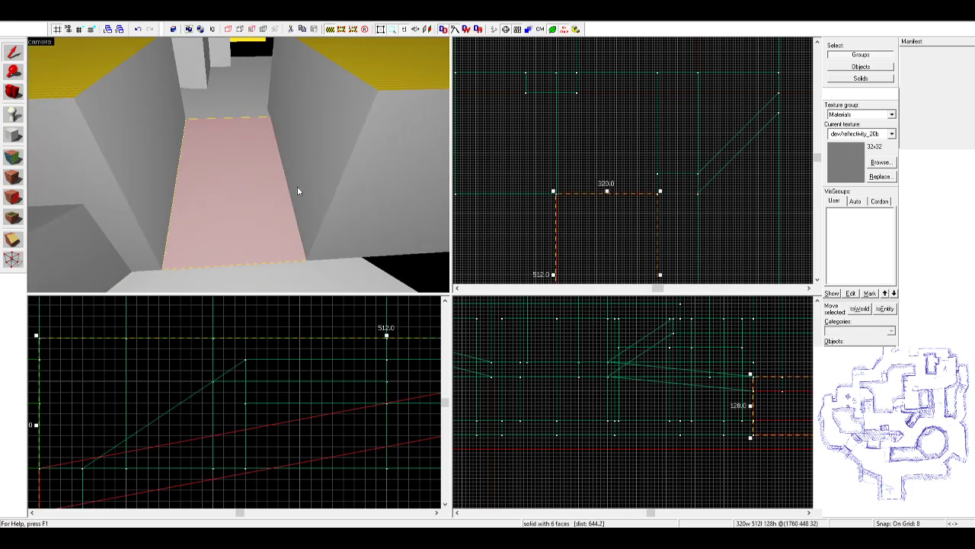
key("z")
key("z")
key("z")
key("z")
left_click(261, 170)
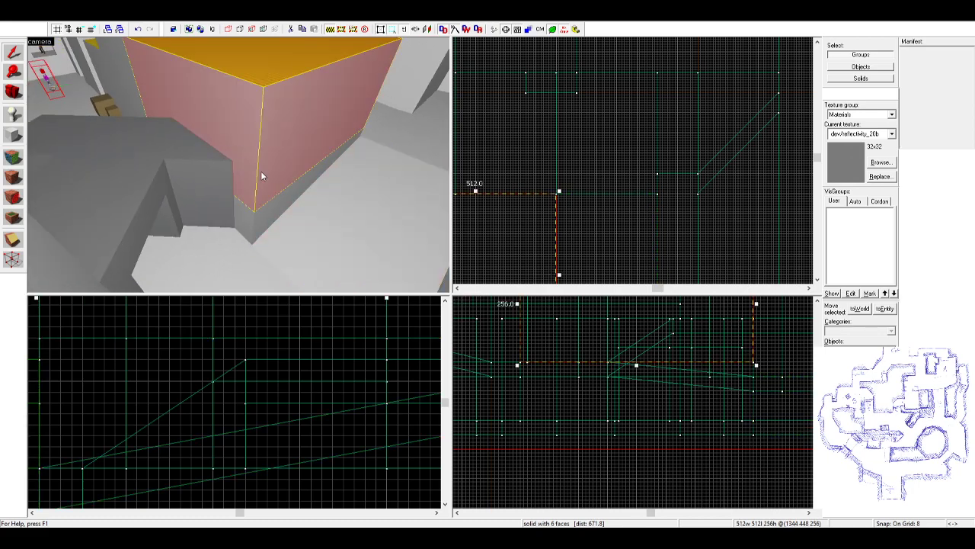
key("z")
key("z")
left_click(333, 222)
key("z")
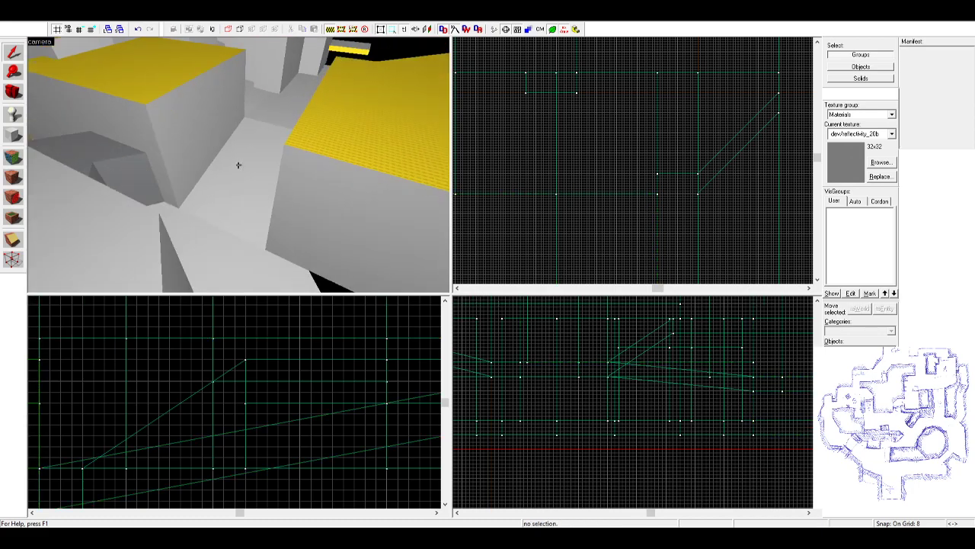
key("w")
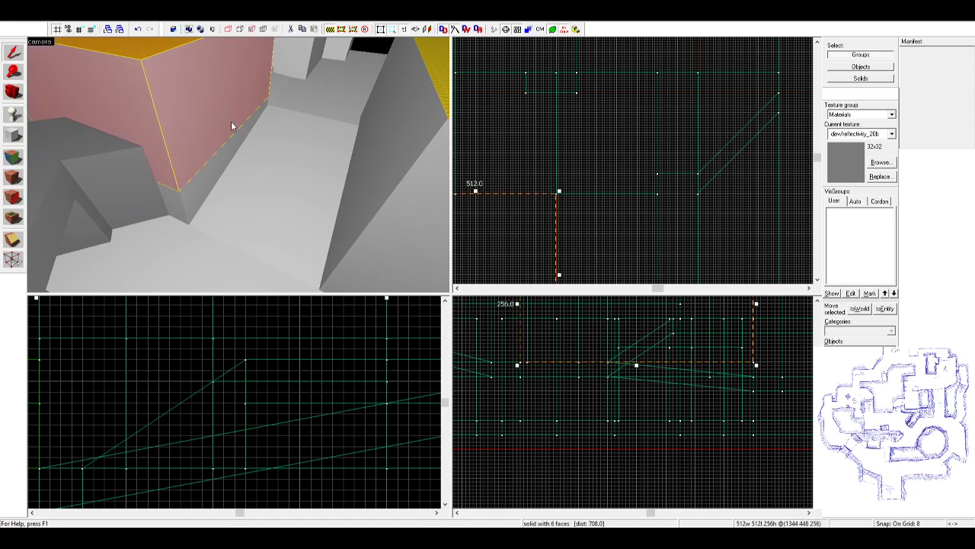
- Examine the sightlines up the sloped corridor between its two side walls and toward the distant blocks
key("z")
key("w")
key("s")
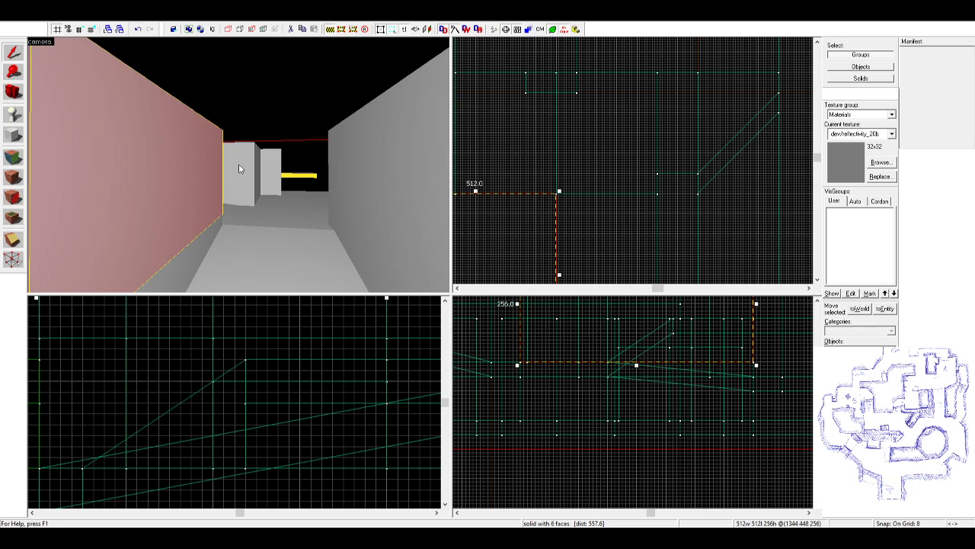
key("z")
key("s")
key("w")
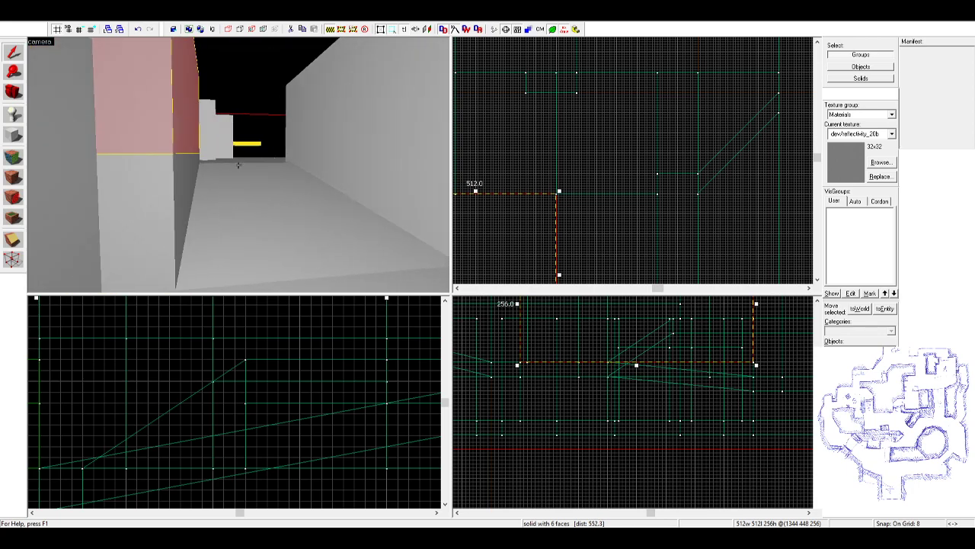
key("w")
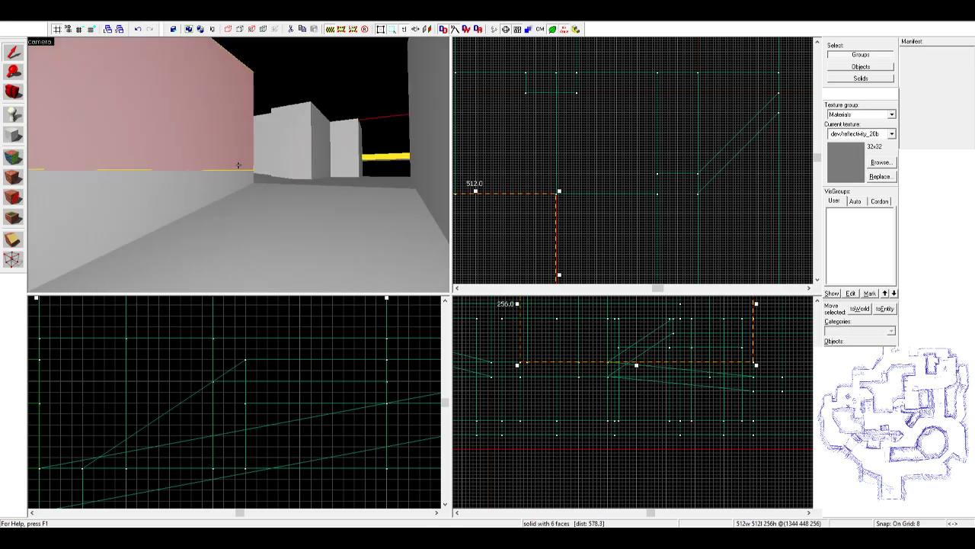
key("s")
key("z")
- Select the 128 × 576 × 288 wall block beside the sloped corridor and offset a copy 64 units into the corridor
left_click(261, 131)
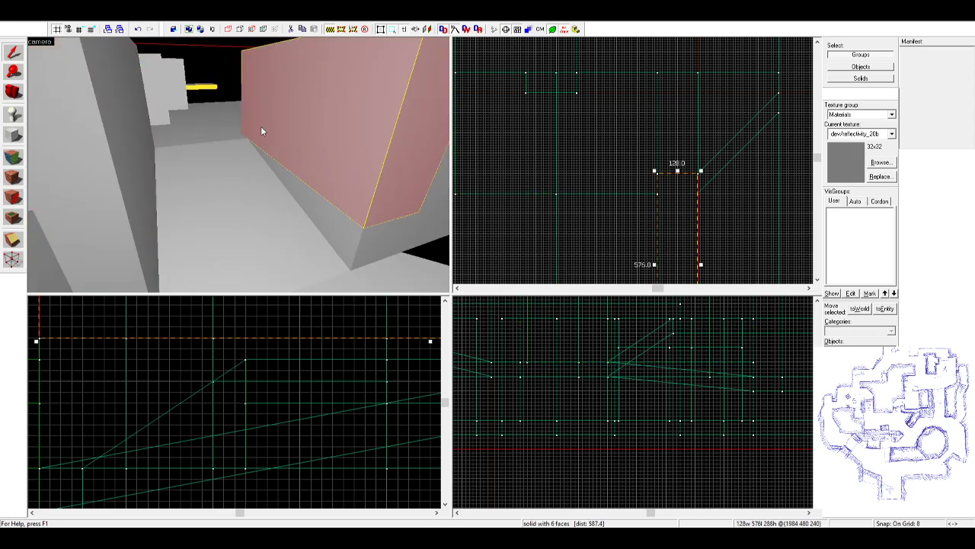
scroll(685, 192, "up", 1)
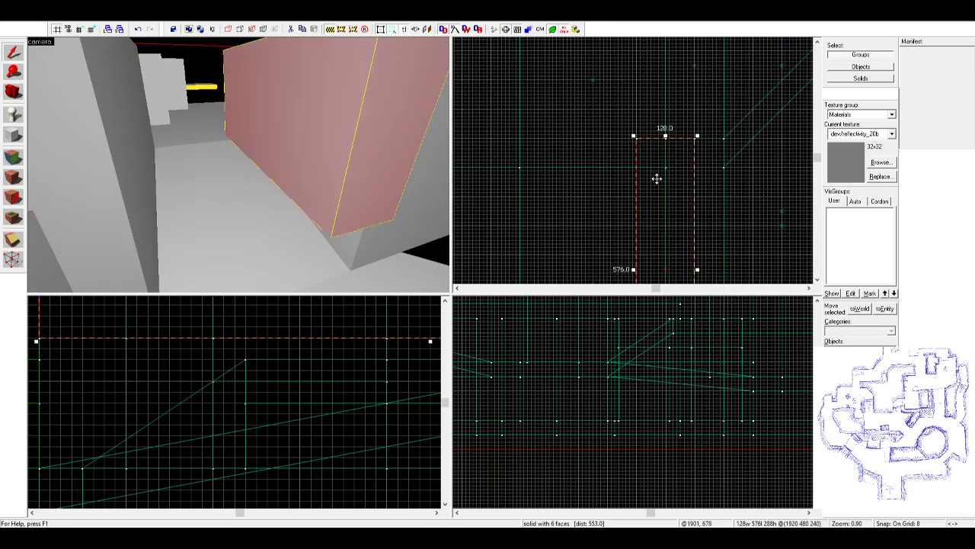
scroll(672, 145, "down", 2)
left_click(581, 144)
key("ctrl+z")
scroll(689, 144, "down", 3)
scroll(669, 234, "up", 2)
- Resize the copied wall block into a 64 × 192 unit pillar against the far end of the corridor wall
left_click_drag(692, 225, 692, 143)
scroll(655, 134, "up", 3)
left_click(239, 150)
key("ctrl+z")
key("z")
key("w")
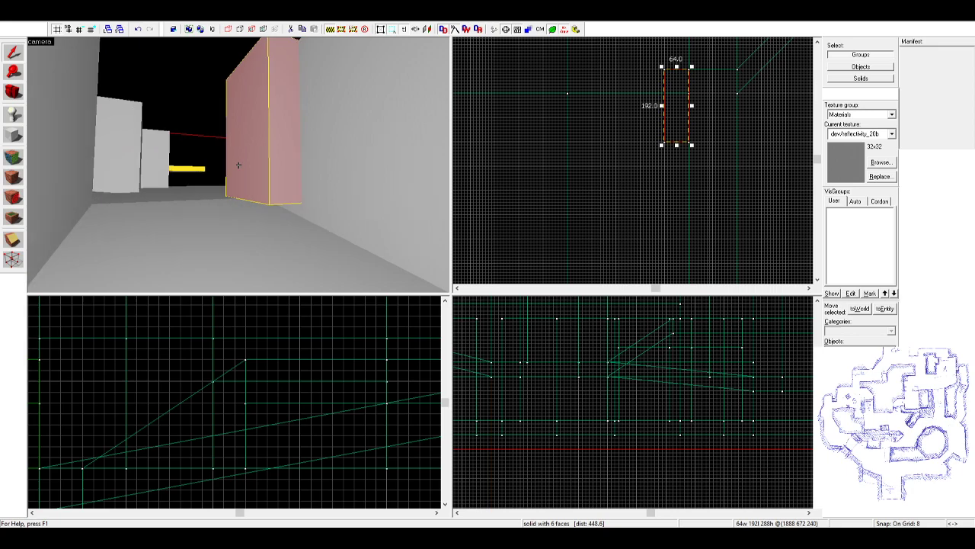
- Extend the new pillar's bottom edge down to the corridor floor and clear the selection
scroll(573, 409, "up", 6)
left_click_drag(573, 409, 574, 429)
left_click(296, 229)
key("z")
key("z")
left_click(253, 135)
key("z")
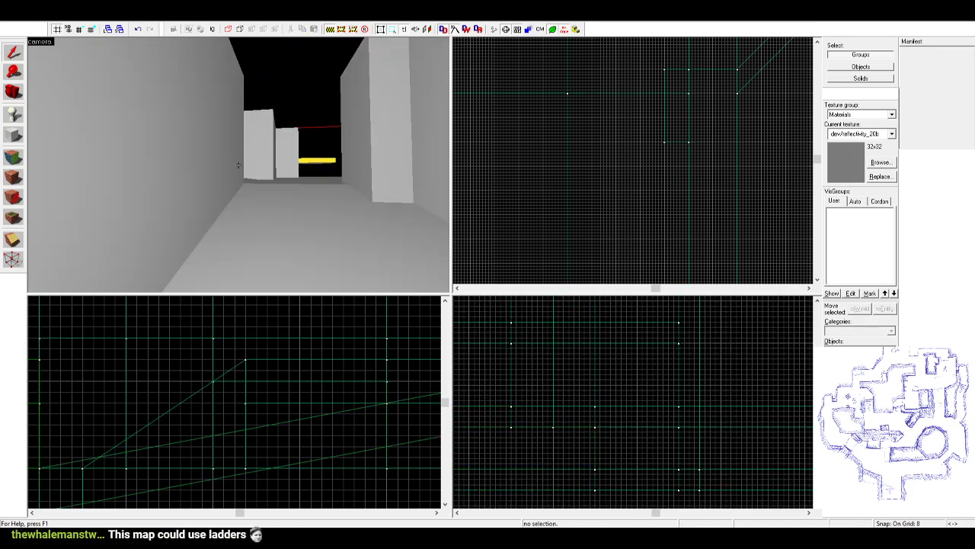
- Inspect the new pillar and the routes linking the corridor with the surrounding open areas and cover blocks
key("z")
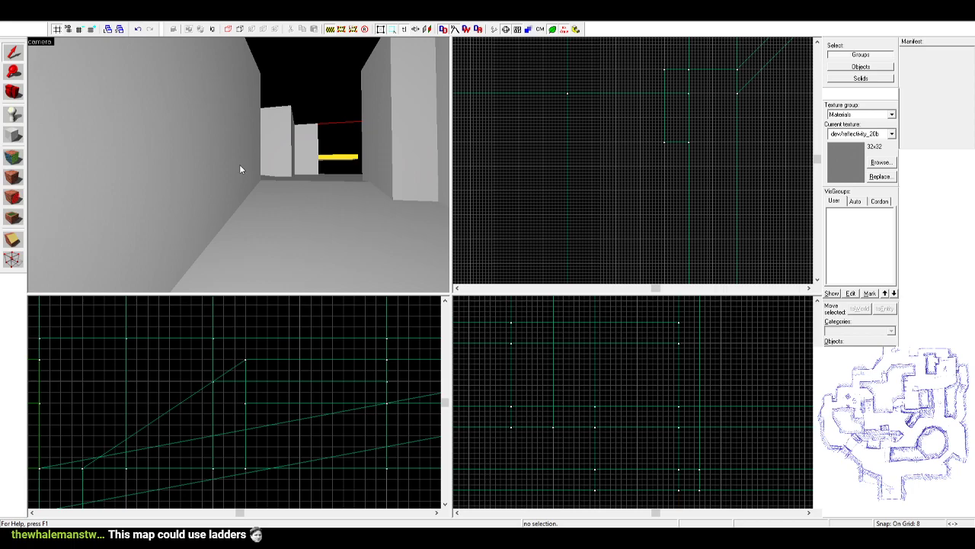
key("z")
key("w")
key("w")
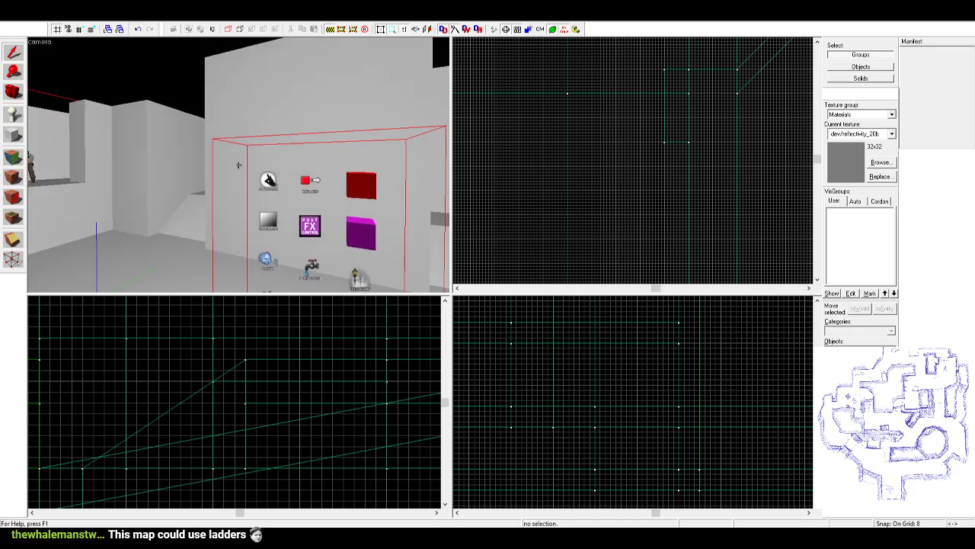
key("a")
key("w")
key("w")
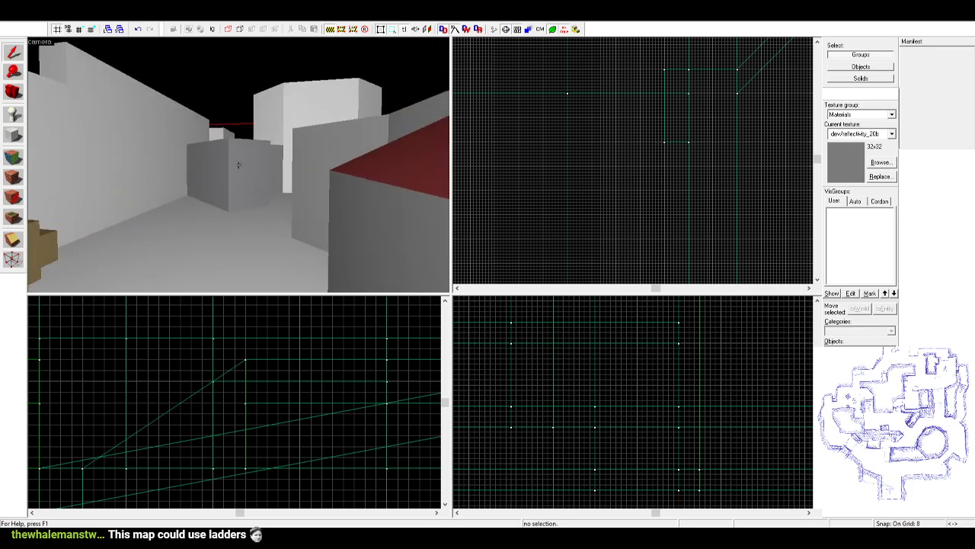
key("w")
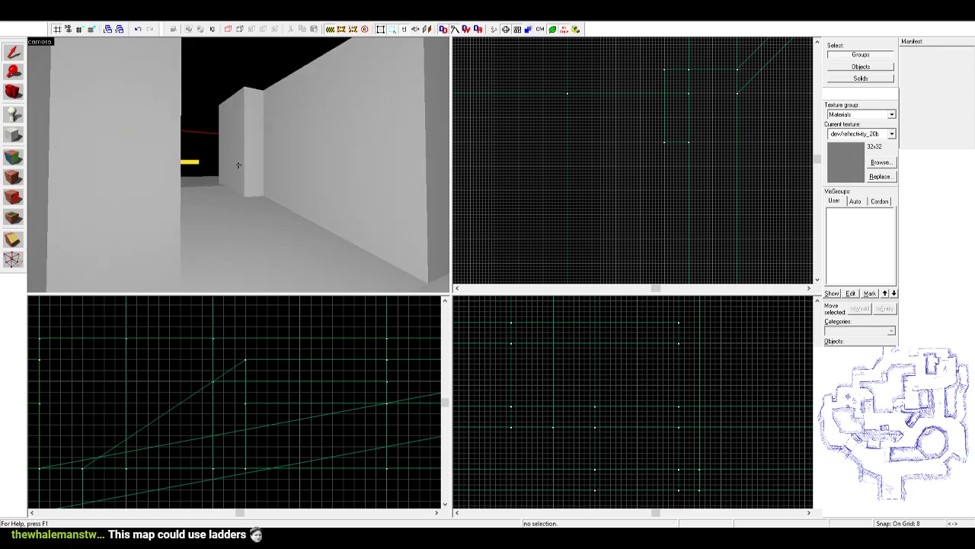
key("w")
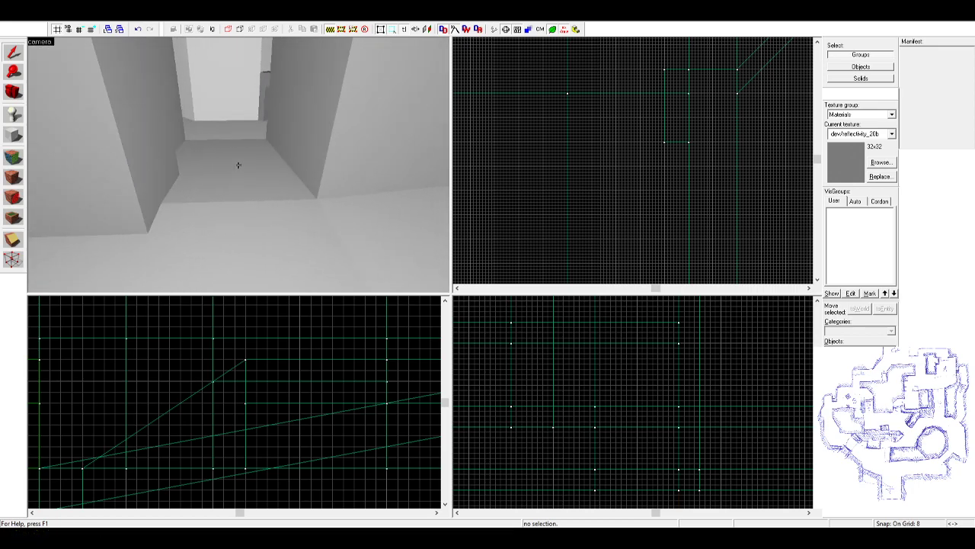
key("w")
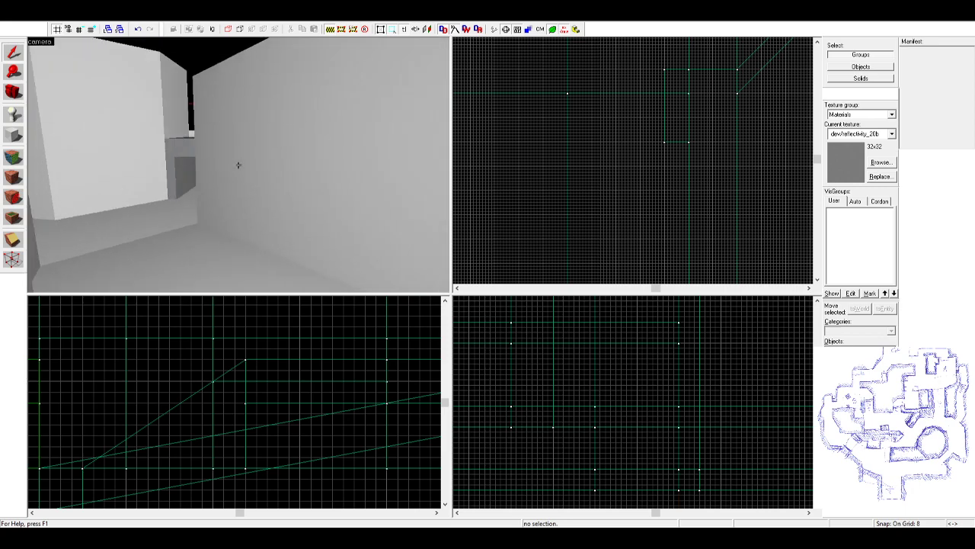
key("w")
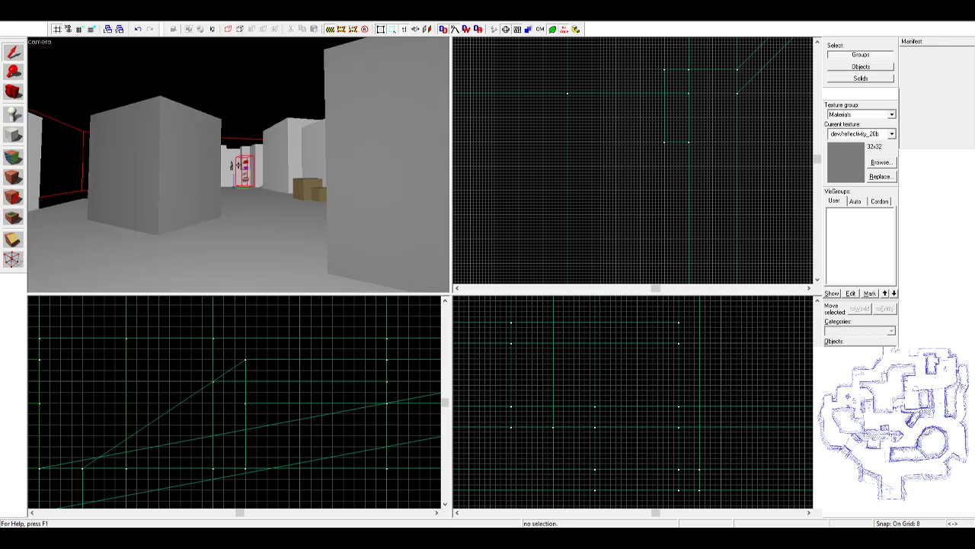
key("w")
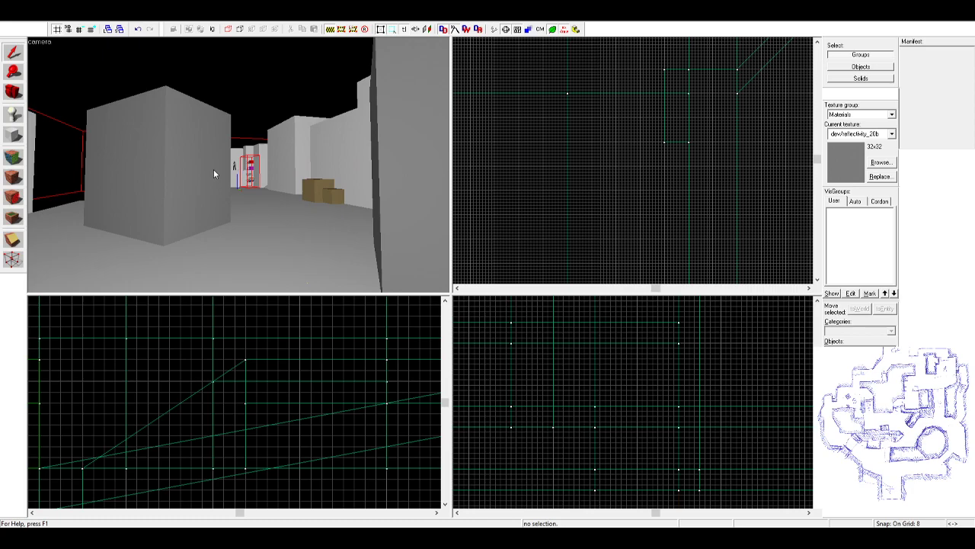
- Check the sightlines past the new pillar when coming out of the covered doorway into the sloped corridor
key("w")
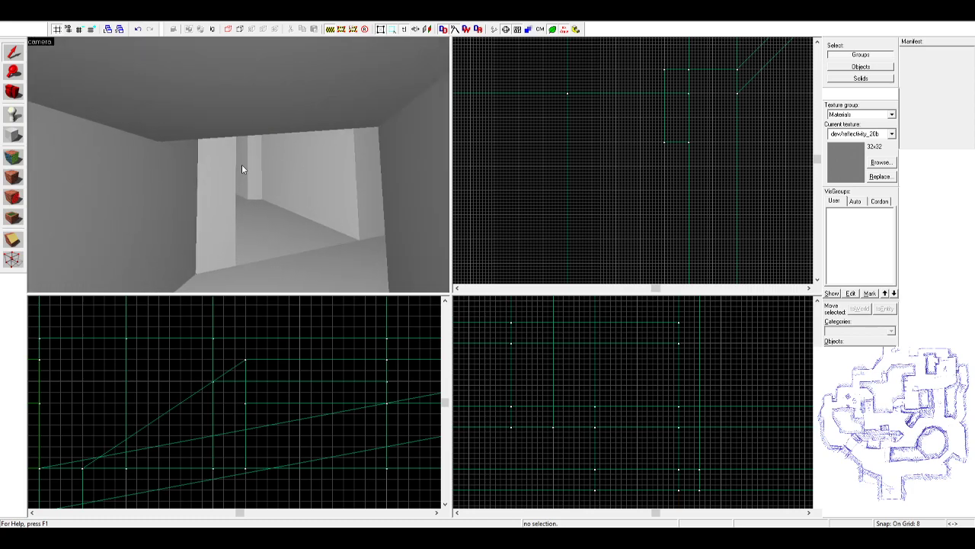
key("w")
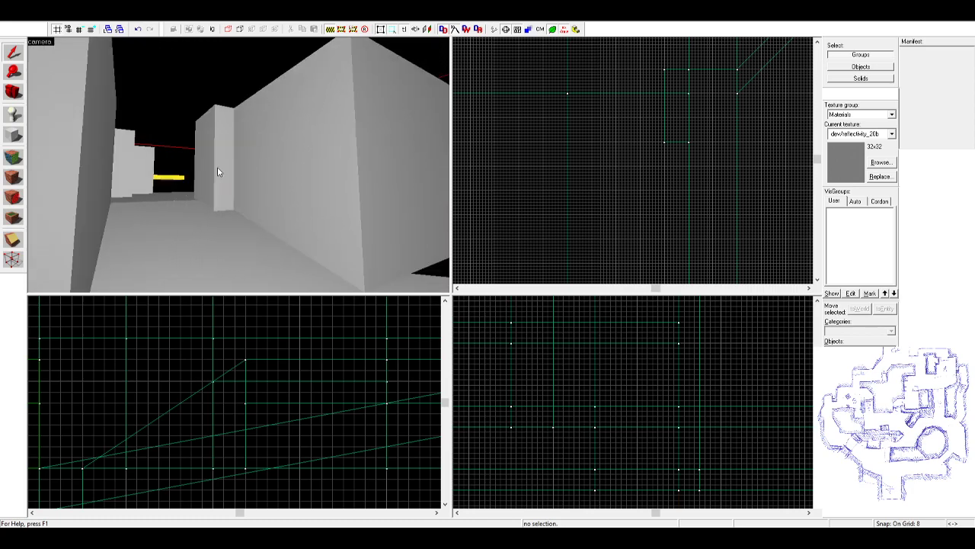
key("w")
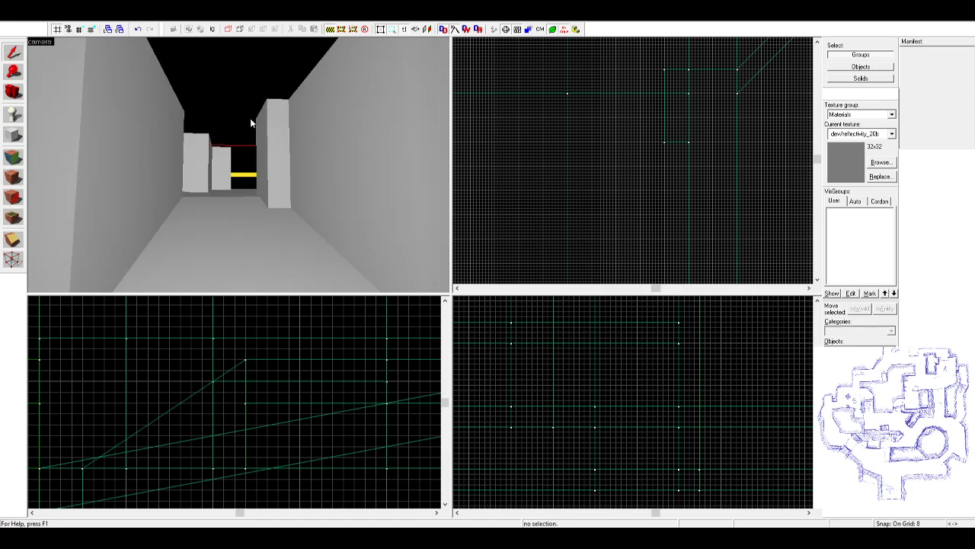
key("w")
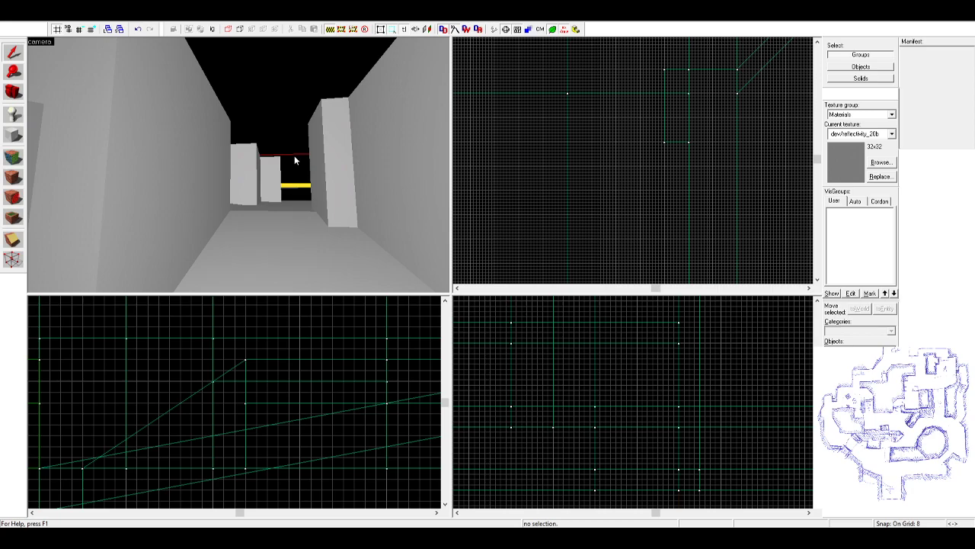
key("w")
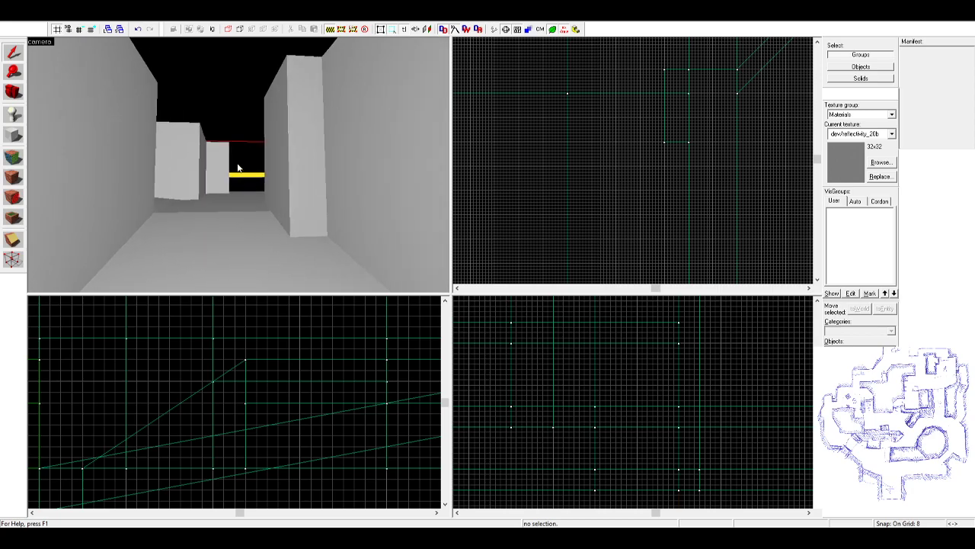
key("w")
key("z")
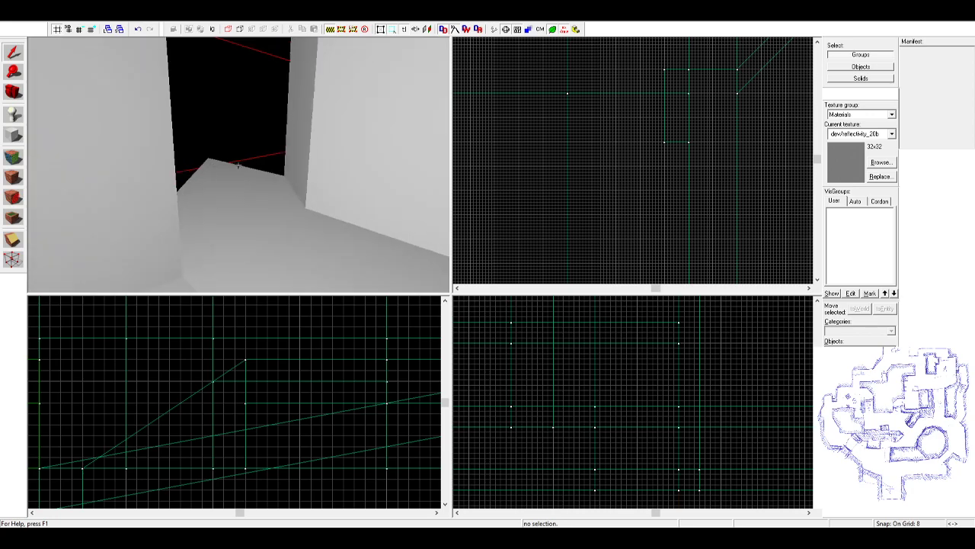
key("s")
key("a")
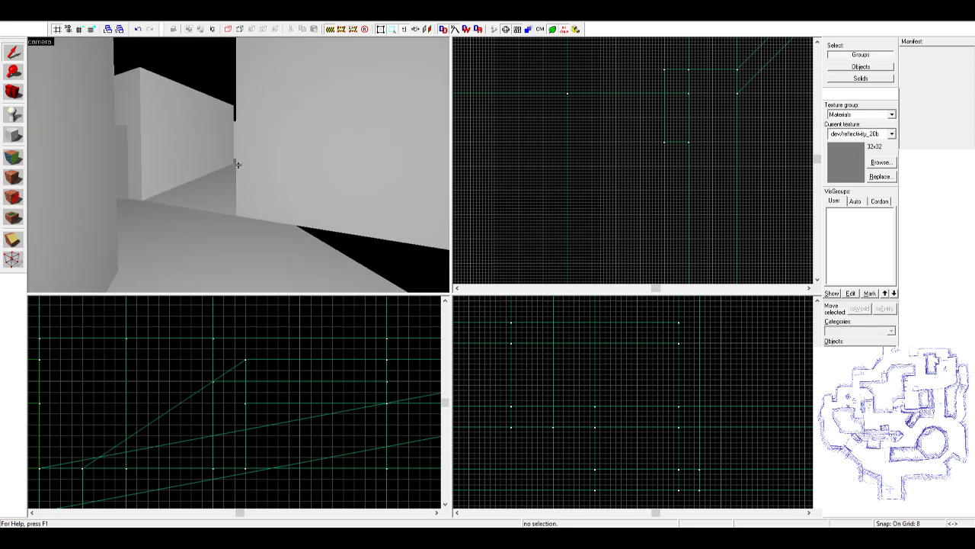
key("w")
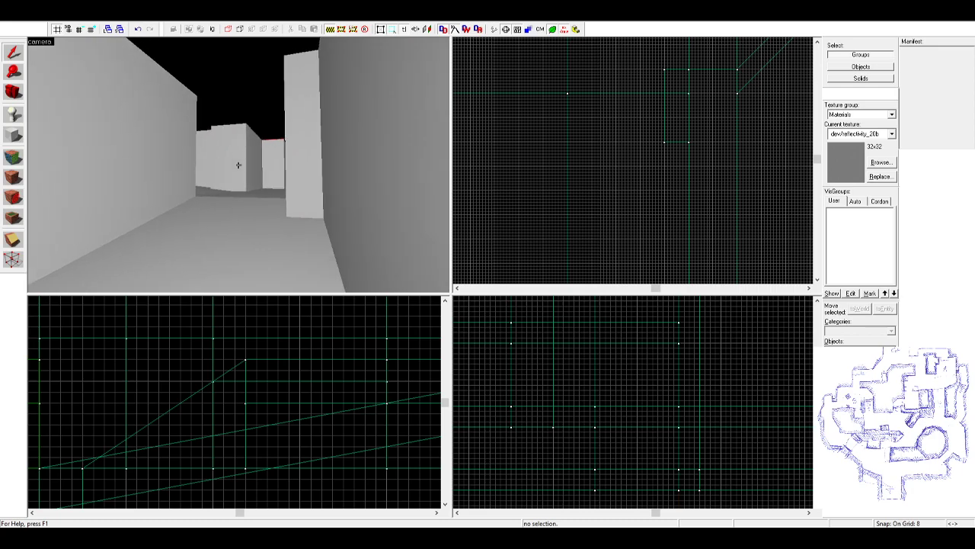
key("w")
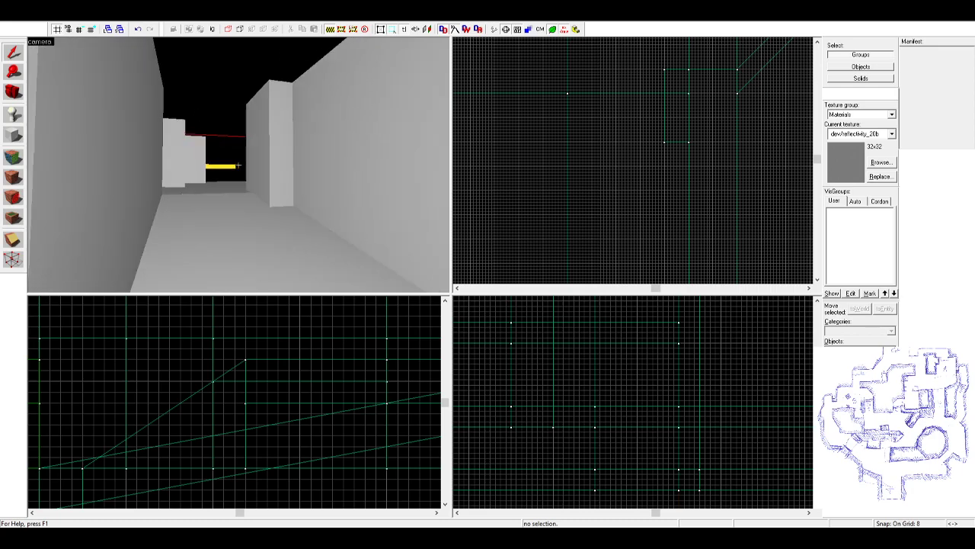
- Check the route from the covered doorway up the corridor, and the doorway's visibility from around the wall corner
key("s")
key("w")
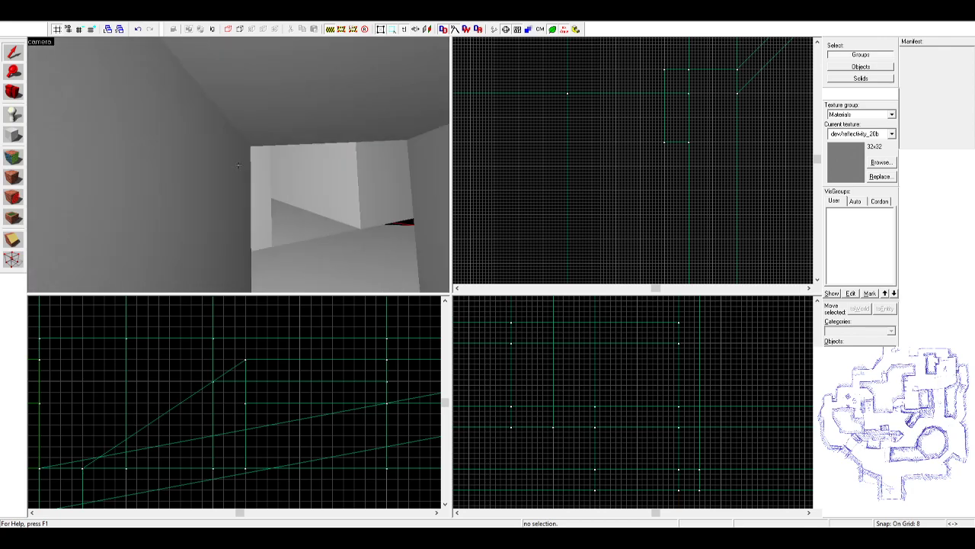
key("w")
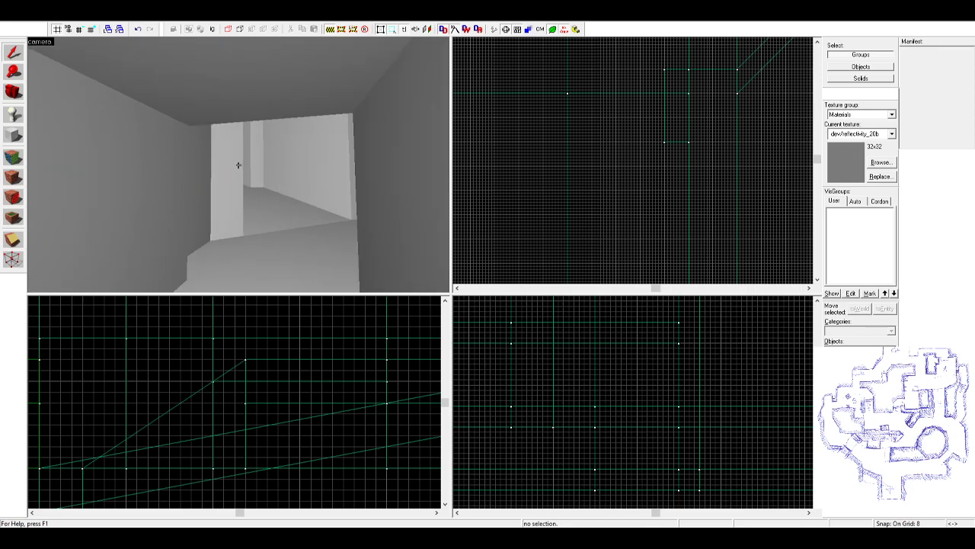
key("w")
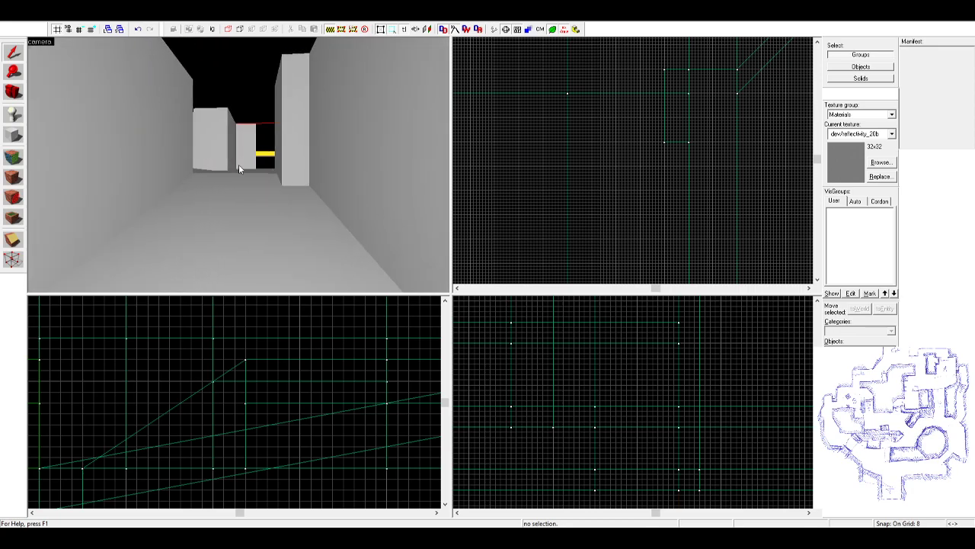
key("w")
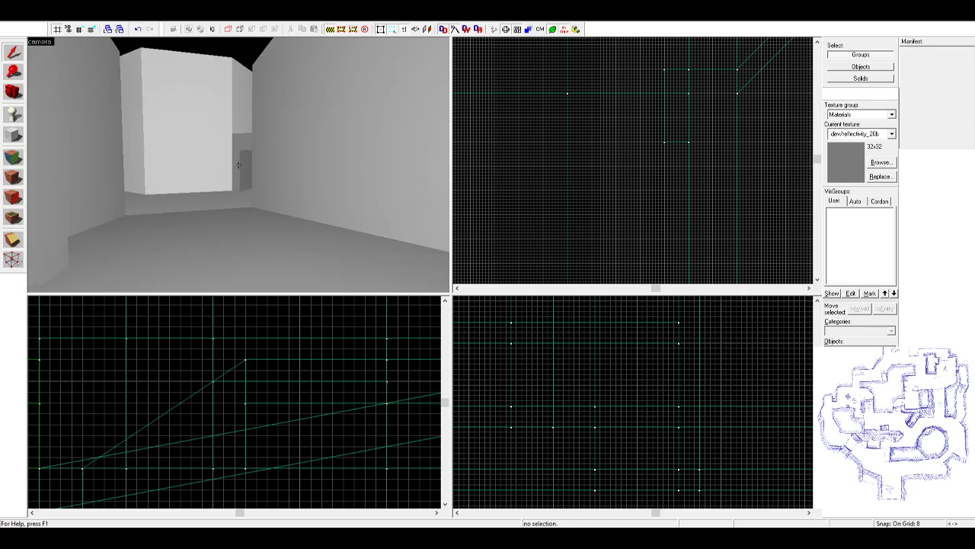
key("w")
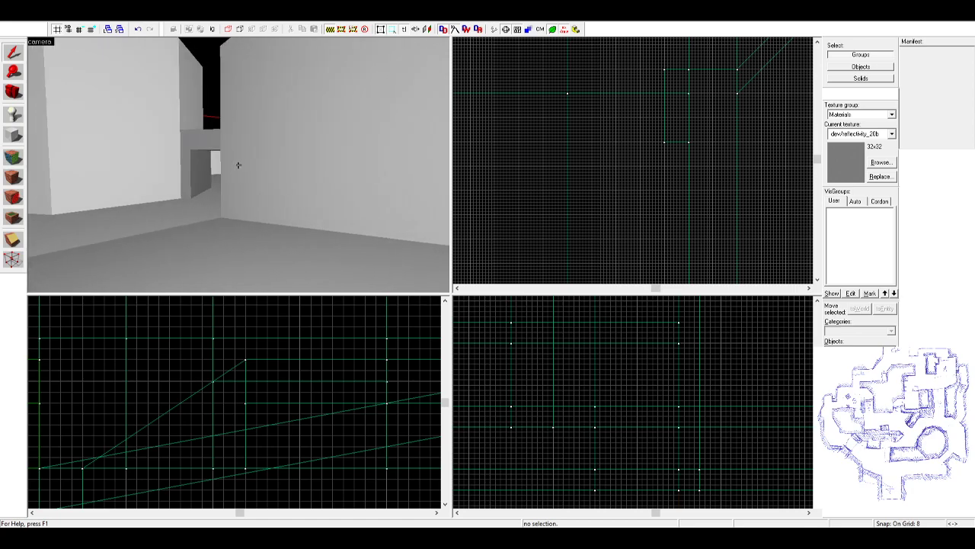
key("w")
key("w")
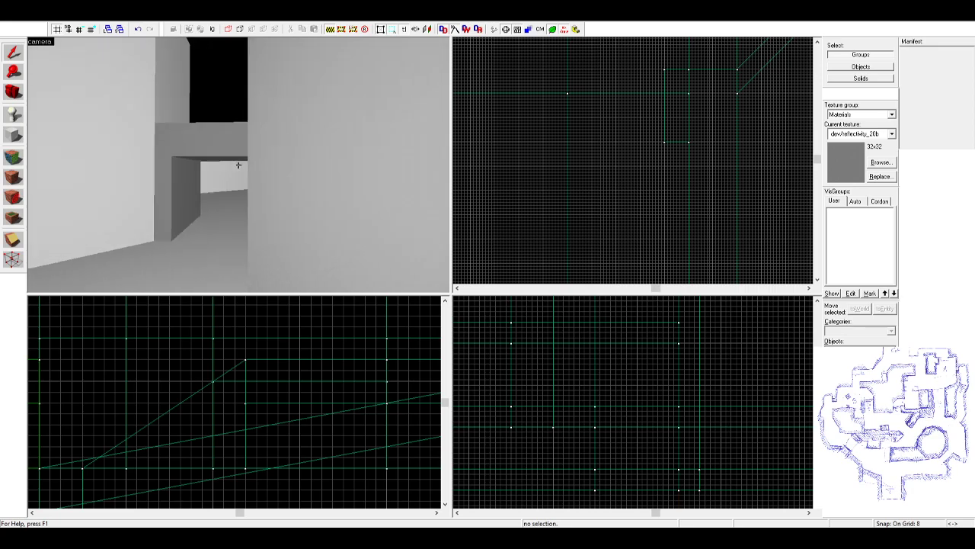
key("w")
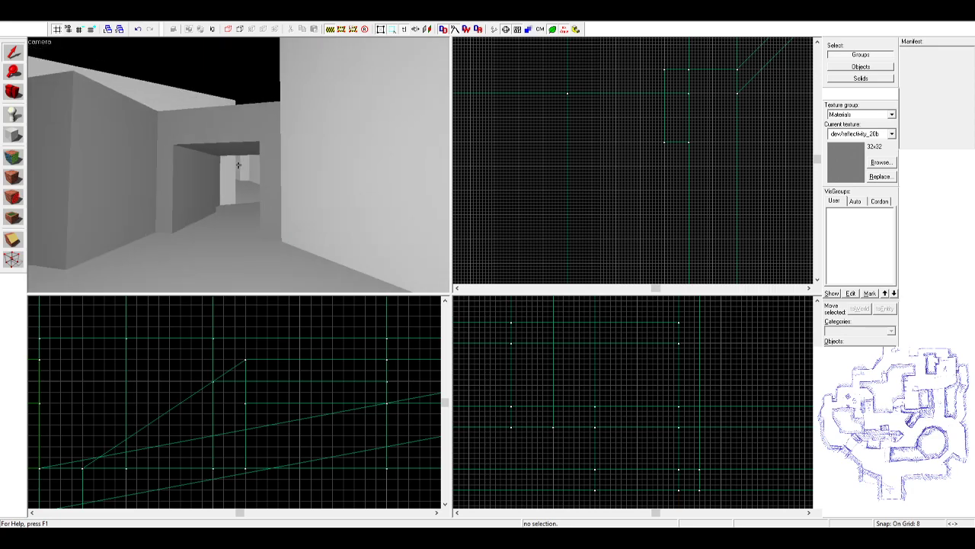
- Copy the doorway's side wall slightly inward into the opening and reduce the copy to a 32-unit-high block at its top
key("z")
left_click(211, 160)
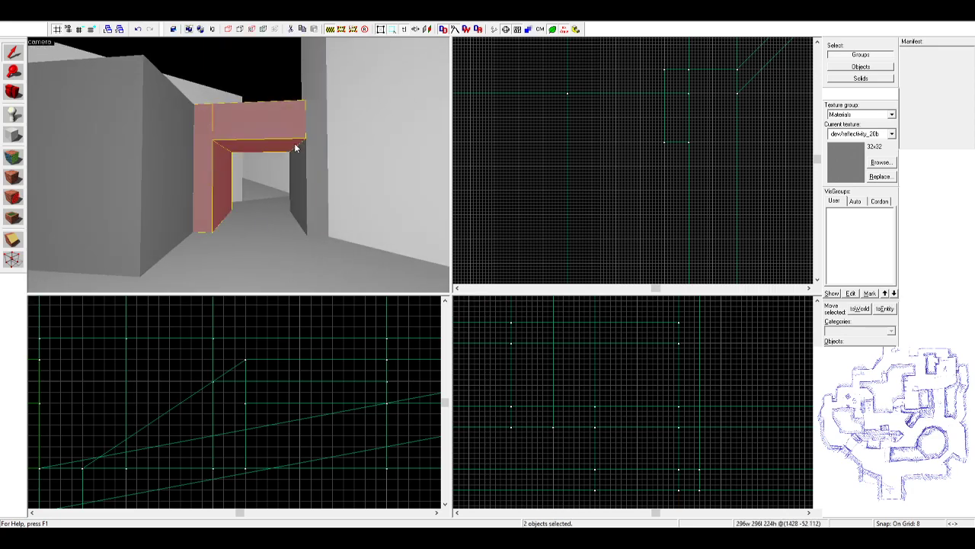
scroll(301, 427, "down", 11)
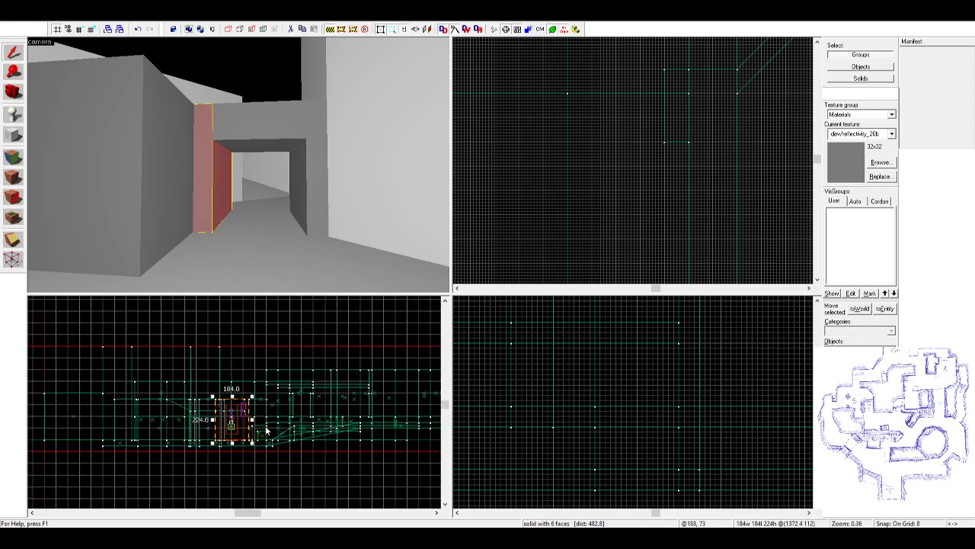
scroll(223, 405, "up", 5)
scroll(599, 390, "down", 14)
middle_click_drag(513, 400, 627, 408)
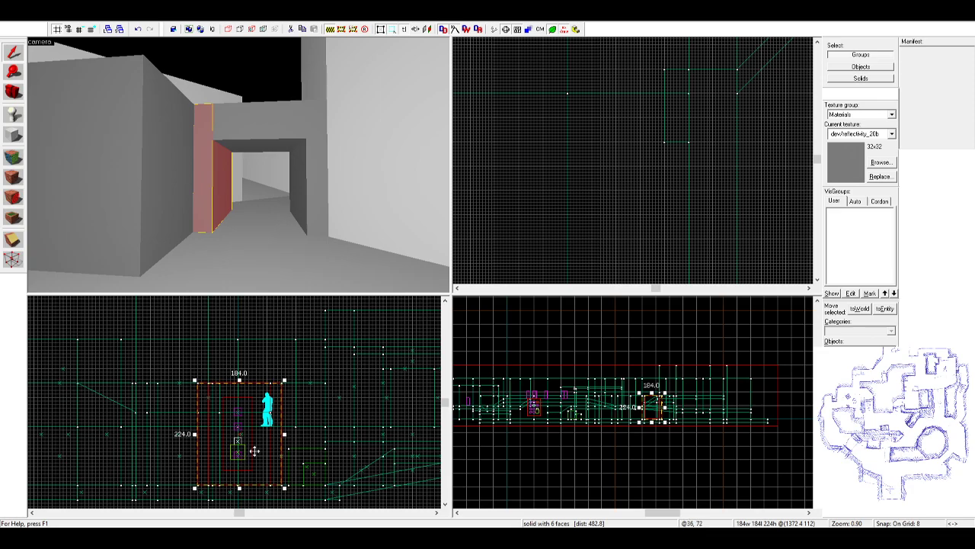
scroll(603, 170, "down", 8)
middle_click_drag(563, 222, 599, 192)
scroll(601, 194, "up", 12)
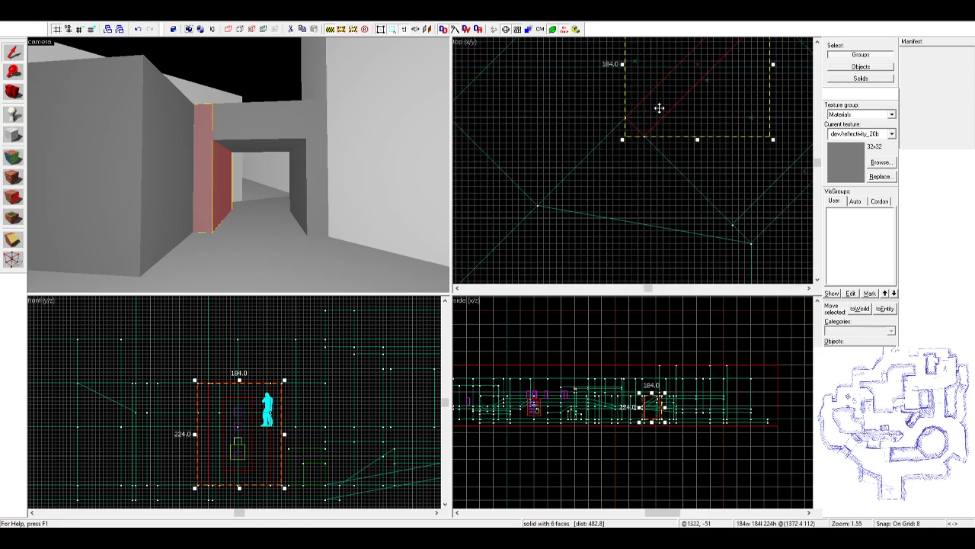
left_click_drag(659, 108, 678, 125)
scroll(266, 379, "up", 3)
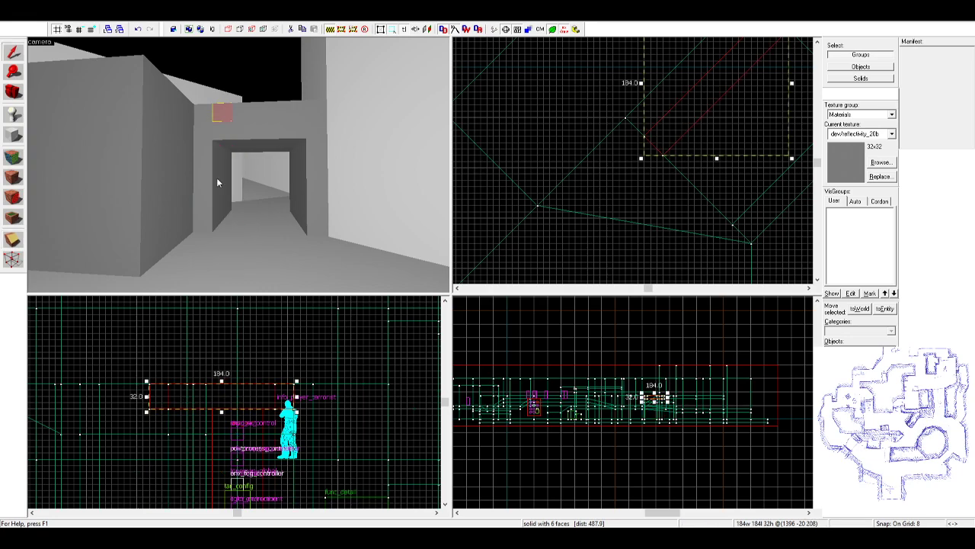
- Lower the 32-unit-high block 64 units so it sits directly under the doorway's lintel
key("Down")
key("Down")
key("Down")
key("Down")
key("Down")
key("Down")
key("Down")
key("Down")
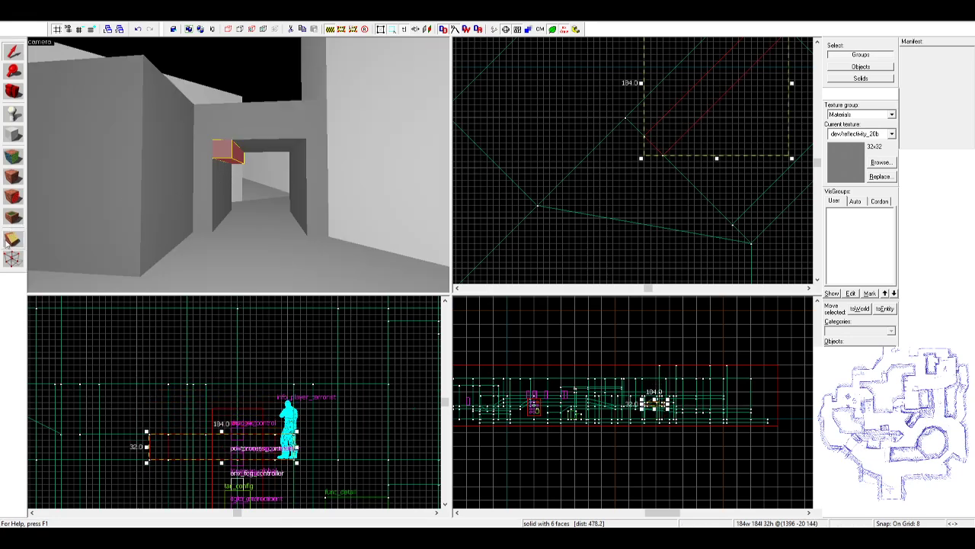
- Reshape the block into a wedge by moving its inner bottom edge up to the top edge and 24 units diagonally into the opening
left_click(12, 259)
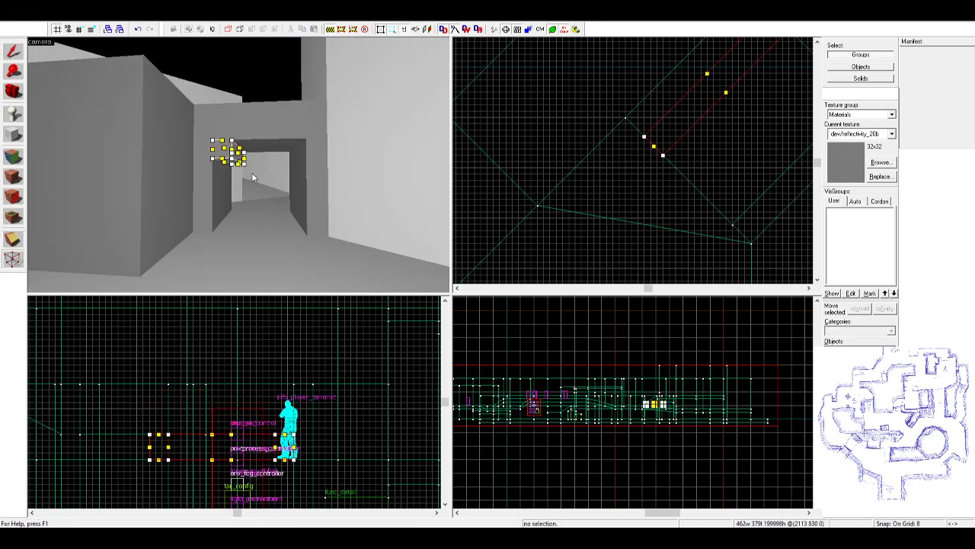
left_click_drag(241, 163, 241, 149)
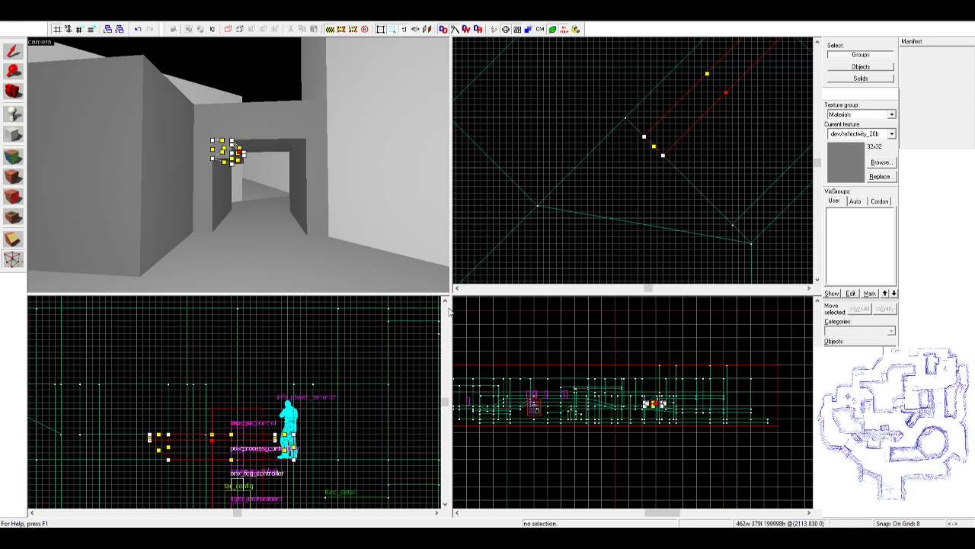
scroll(672, 132, "up", 3)
key("Right")
key("Down")
key("Right")
key("Down")
key("Right")
key("Down")
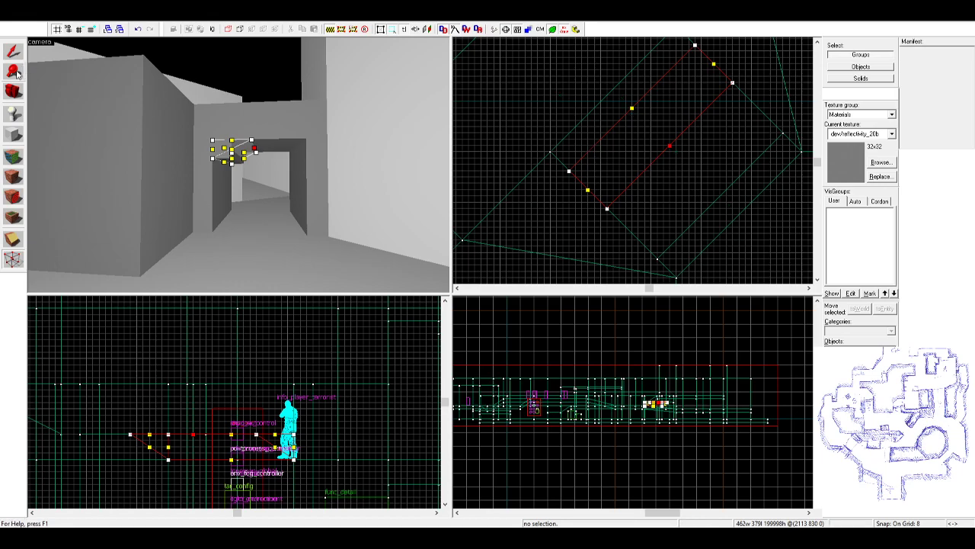
- Place a mirrored copy of the wedge against the opposite side of the doorway to form an arch, and clear the selection
left_click(12, 50)
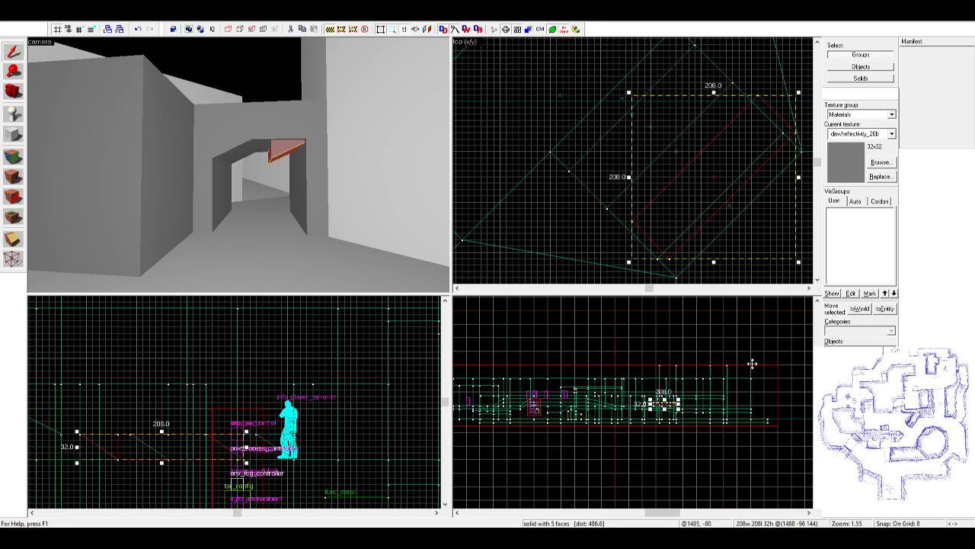
left_click_drag(799, 94, 635, 263)
left_click_drag(692, 235, 678, 235)
key("Escape")
- Select the doorway's side walls, lintel and arch wedges, tie them to a func_detail entity and clear the selection
key("z")
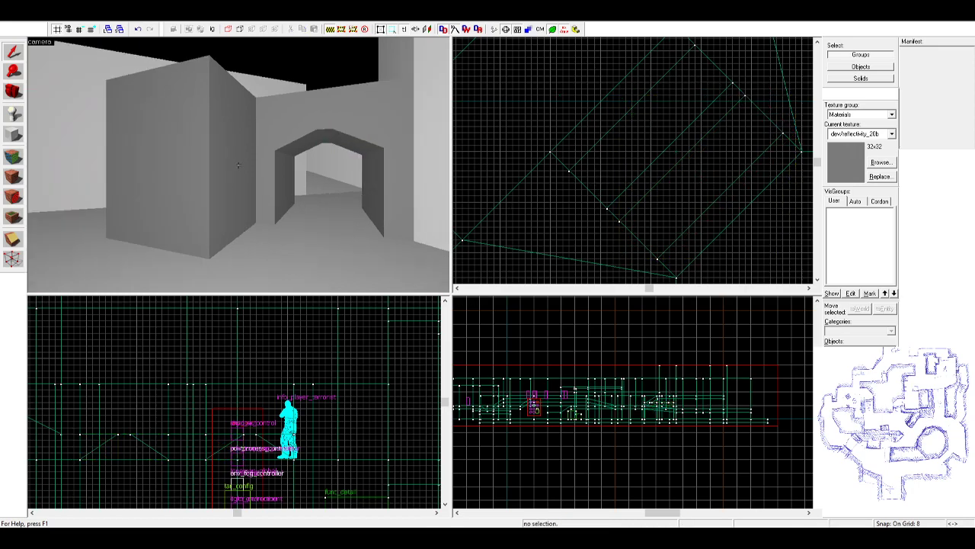
key("s")
key("z")
key("s")
left_click(249, 129)
left_click(249, 143)
left_click(202, 159, "ctrl")
key("z")
key("w")
key("z")
left_click(240, 157)
left_click(225, 138, "ctrl")
left_click(221, 137, "ctrl")
left_click(177, 152, "ctrl")
left_click(176, 162, "ctrl")
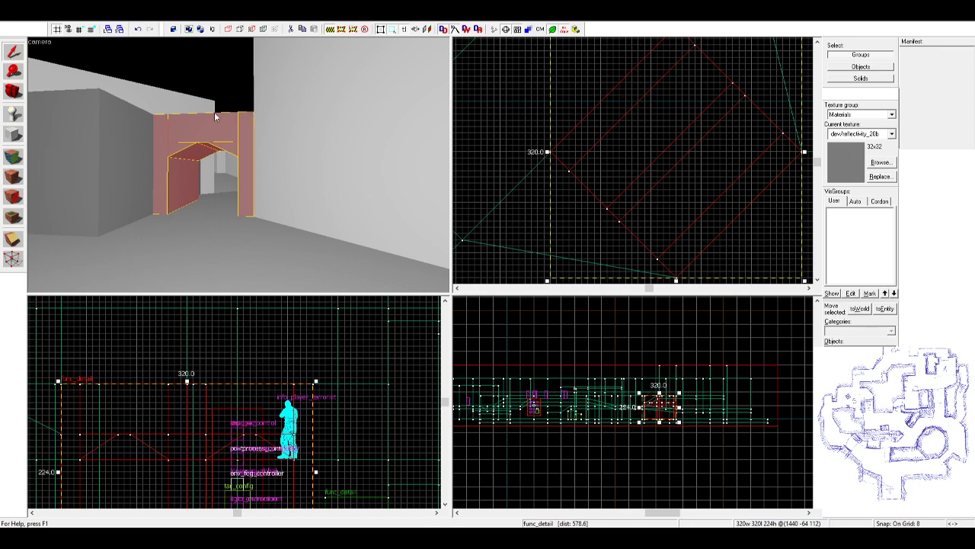
key("Escape")
- Inspect the arched doorway from both of its approaches and from around the neighbouring wall corner
key("z")
key("w")
key("w")
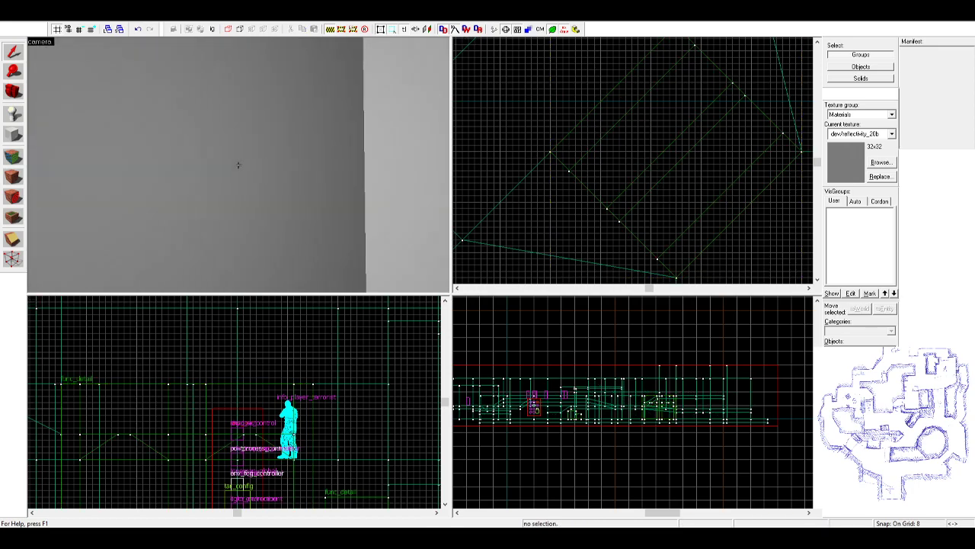
key("z")
key("w")
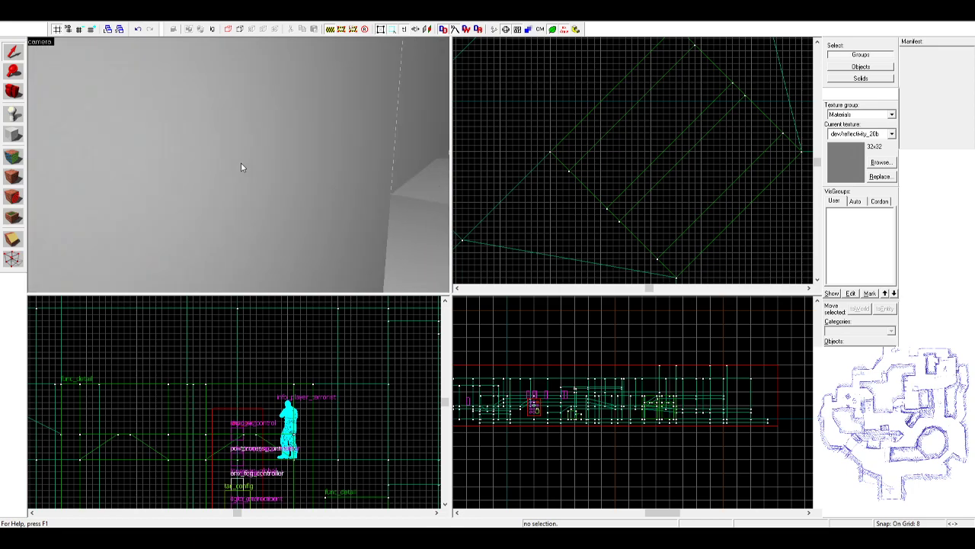
key("z")
left_click(231, 196)
key("a")
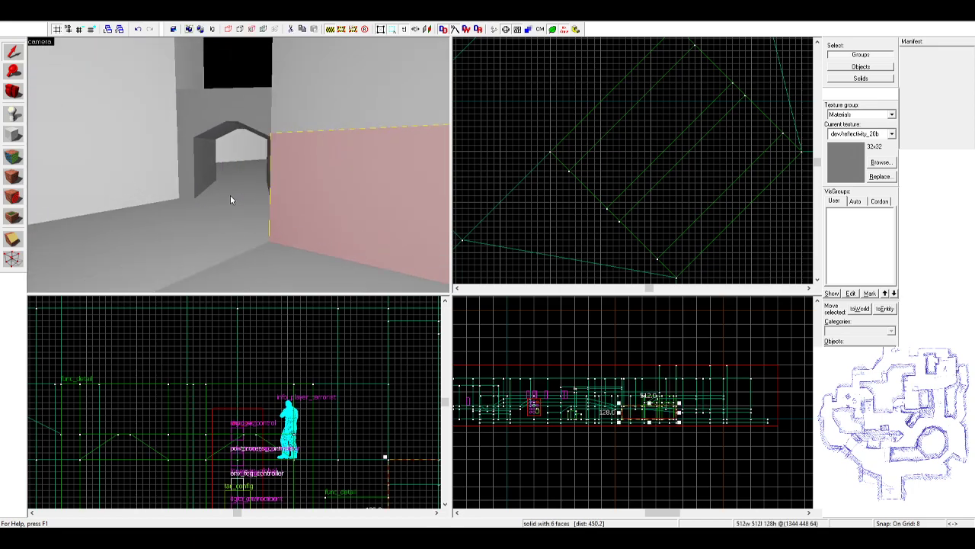
key("z")
key("Escape")
key("w")
key("w")
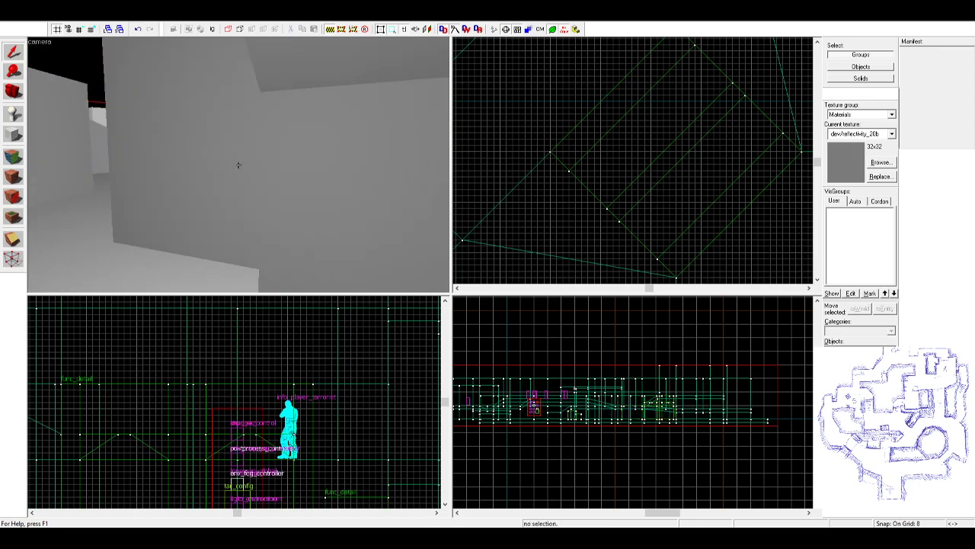
key("z")
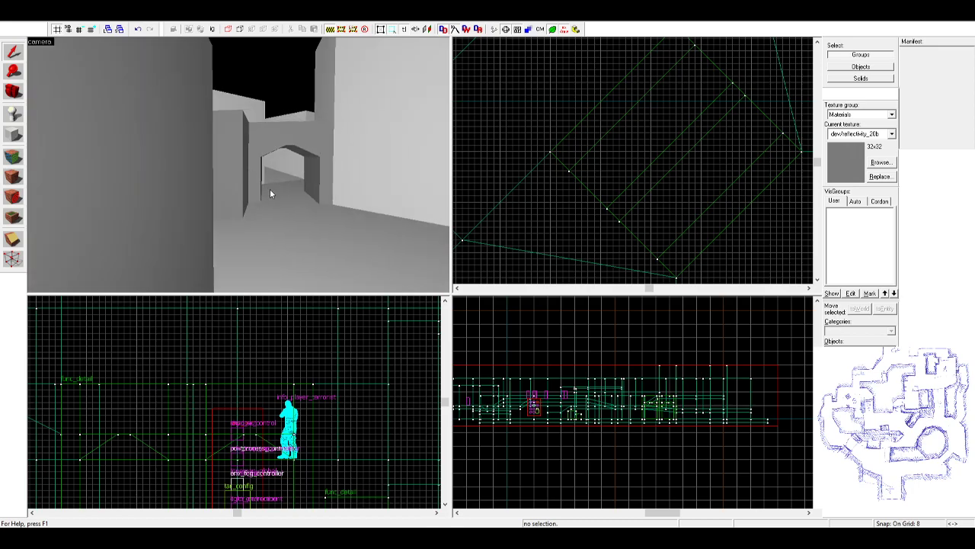
- Check the route from the arch through the adjoining open areas and the sightlines back towards it
key("z")
key("w")
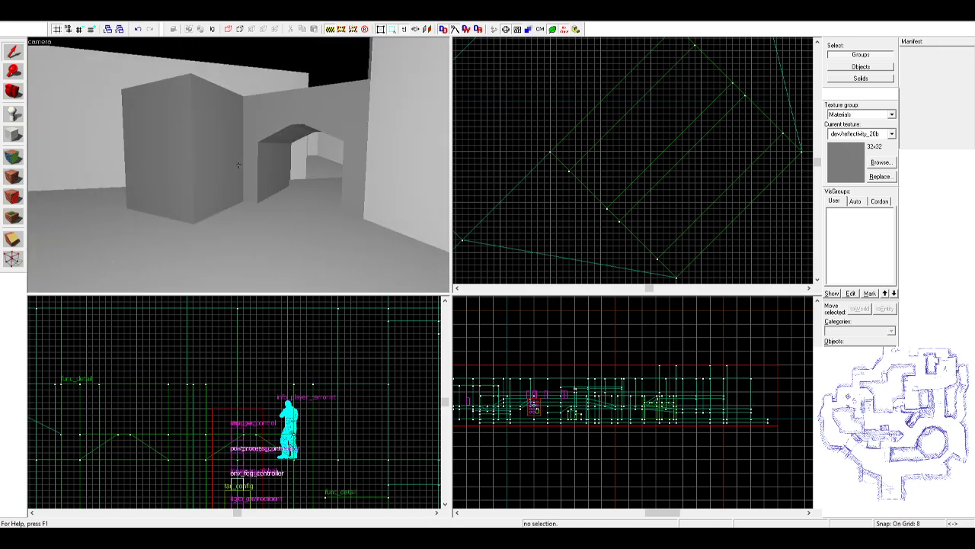
key("w")
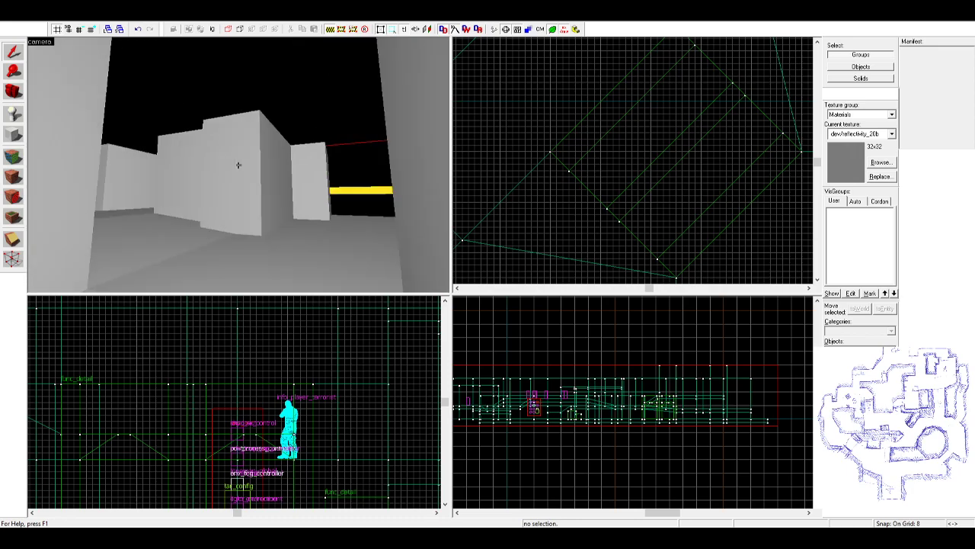
key("w")
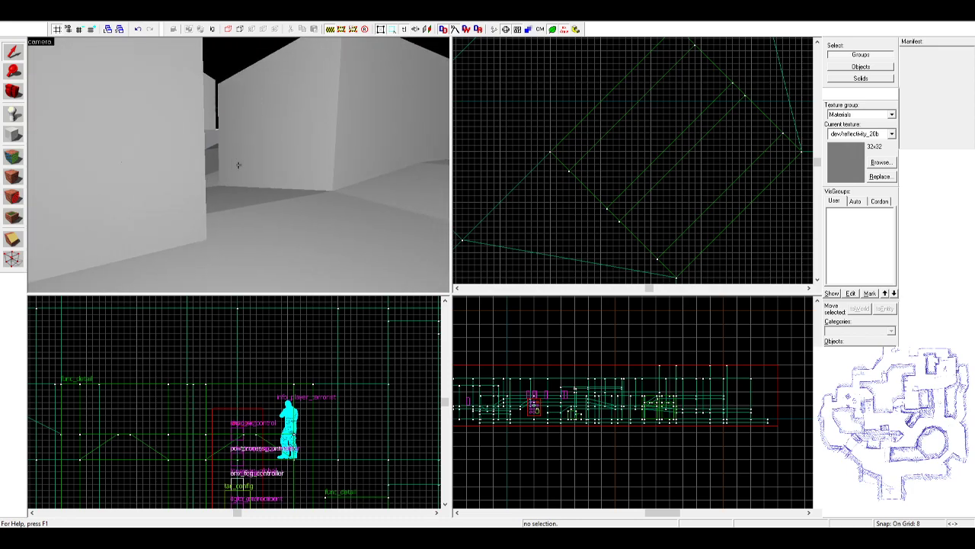
key("w")
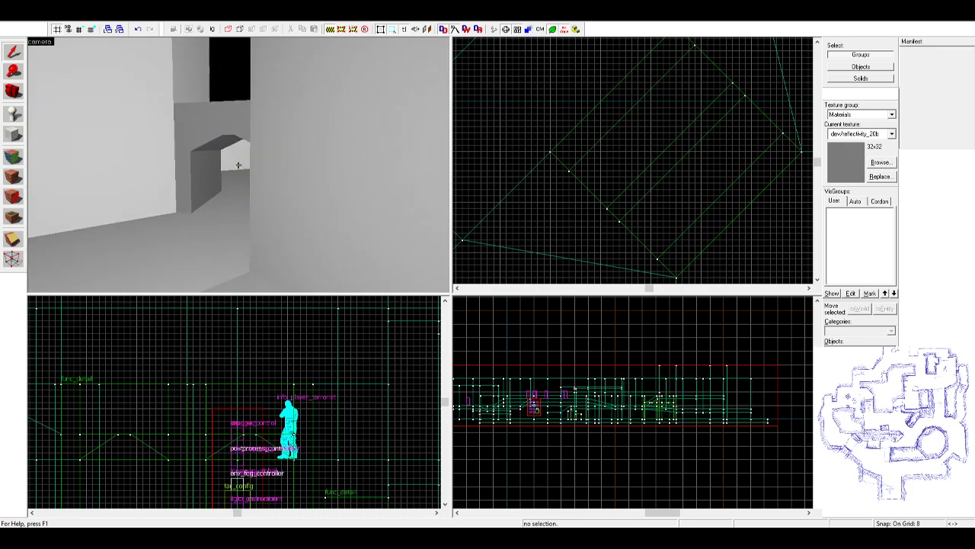
key("w")
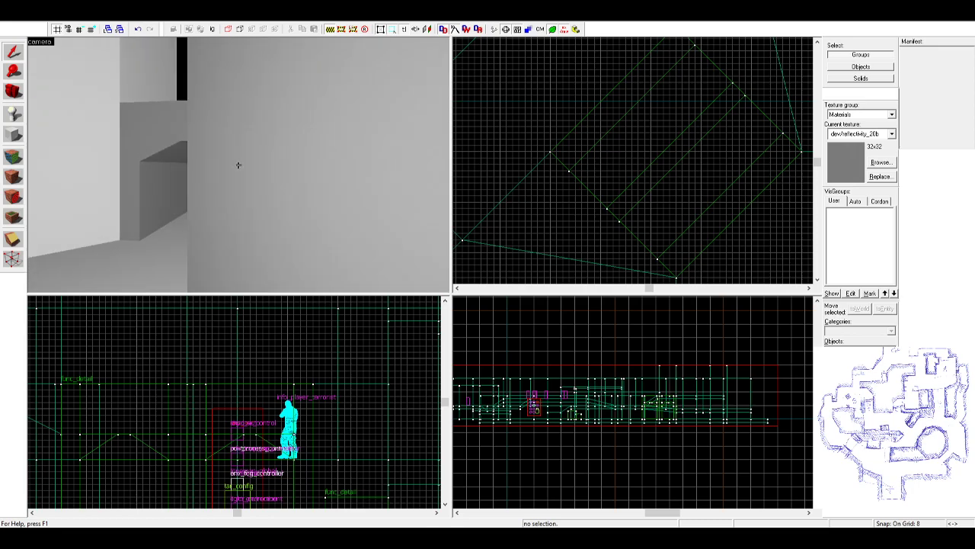
key("w")
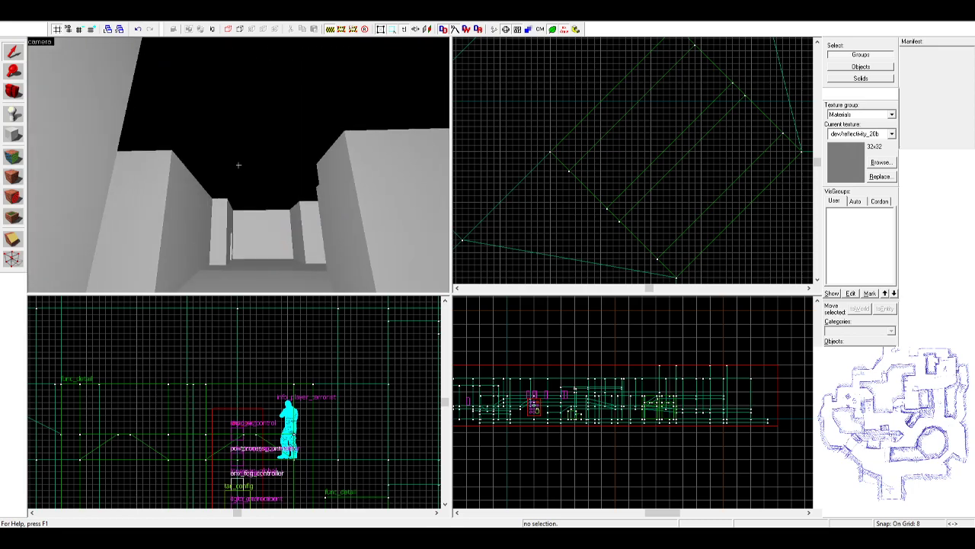
- Shorten the 320-unit-wide sloped floor section between the tall wall blocks to a length of 320 units
key("z")
key("s")
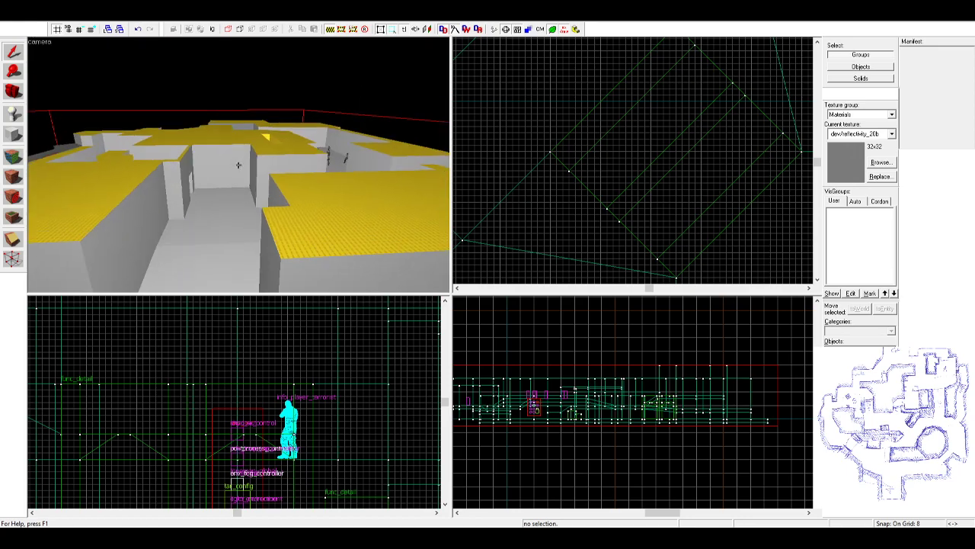
left_click(241, 202)
scroll(629, 159, "down", 5)
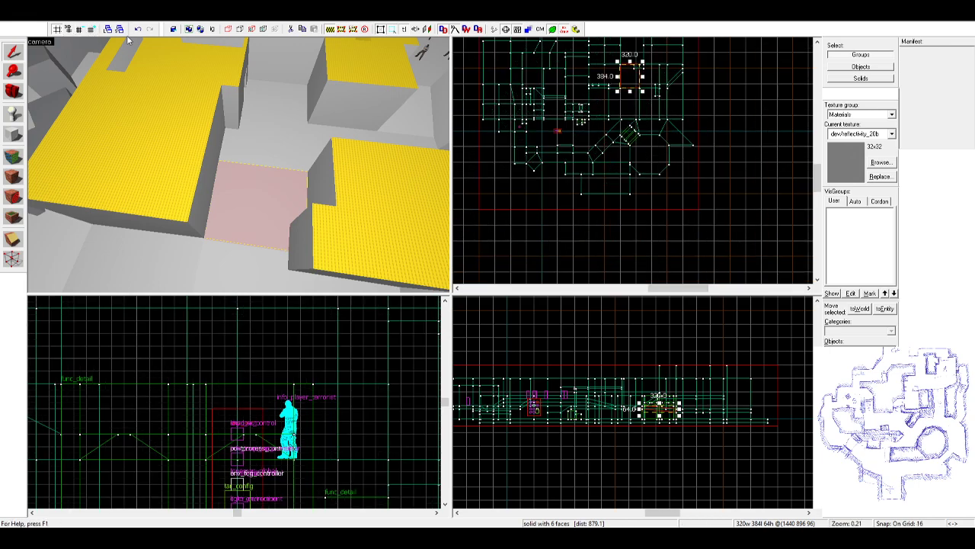
scroll(667, 180, "up", 5)
scroll(603, 103, "up", 4)
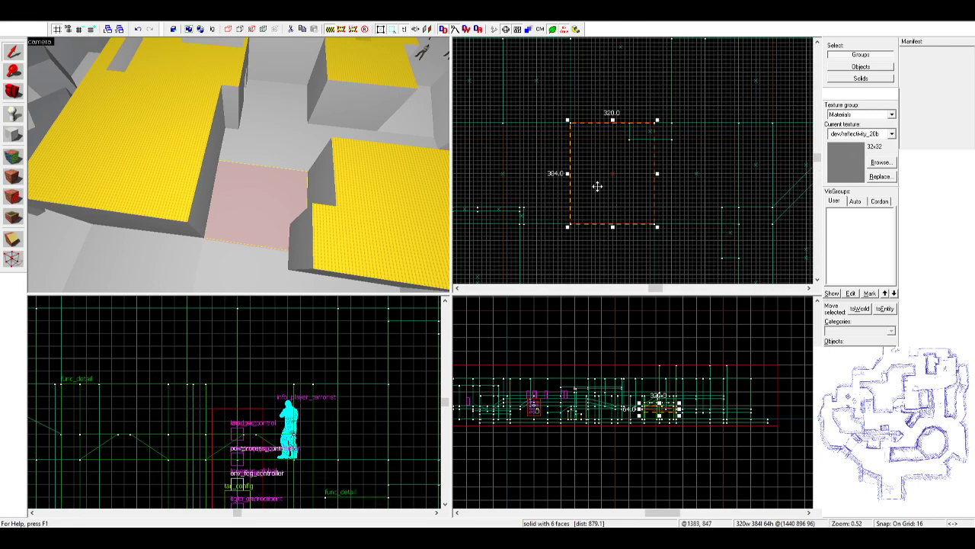
left_click_drag(611, 229, 617, 211)
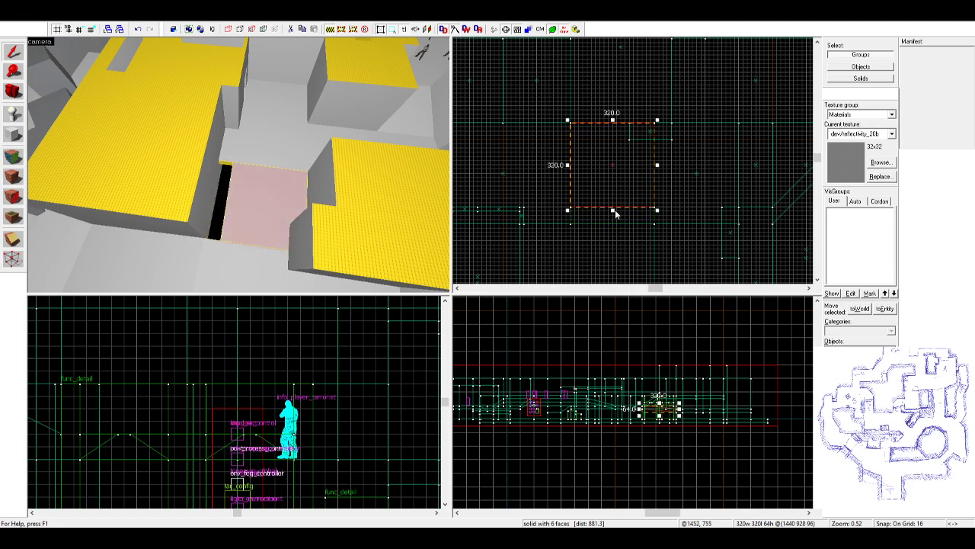
- Move the near edges of the doorway wall pieces and adjoining floor 64 units inward to narrow the passage
left_click(286, 136)
left_click(240, 105)
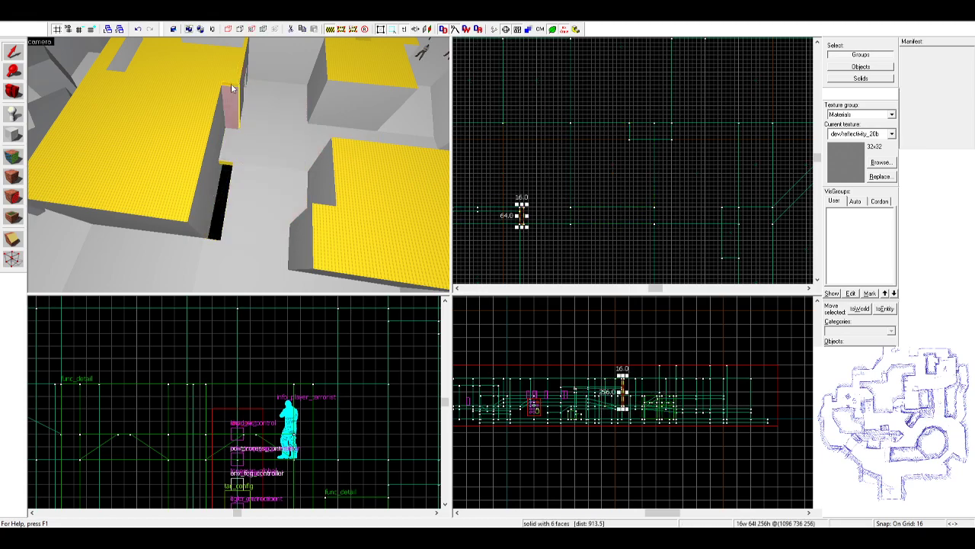
left_click(231, 83, "ctrl")
key("z")
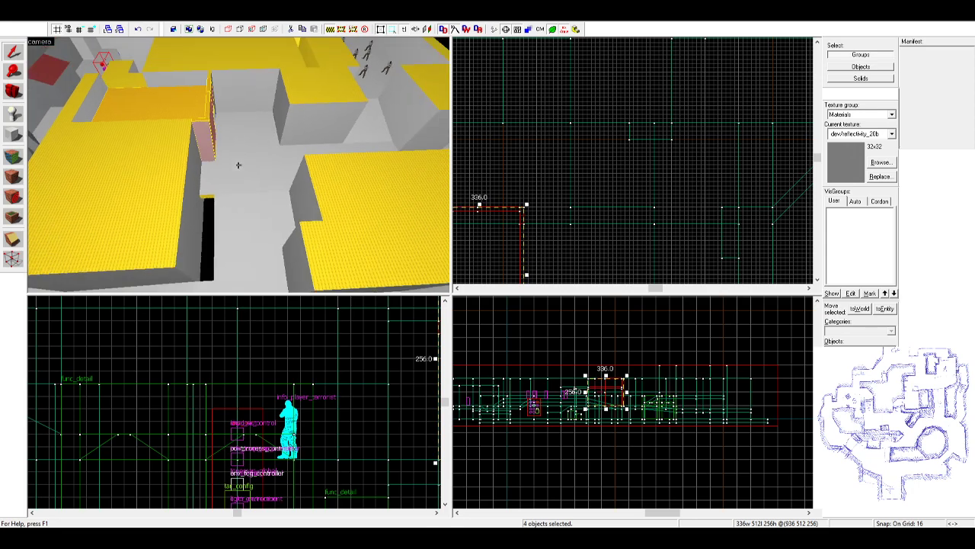
key("d")
key("z")
left_click(282, 168, "ctrl")
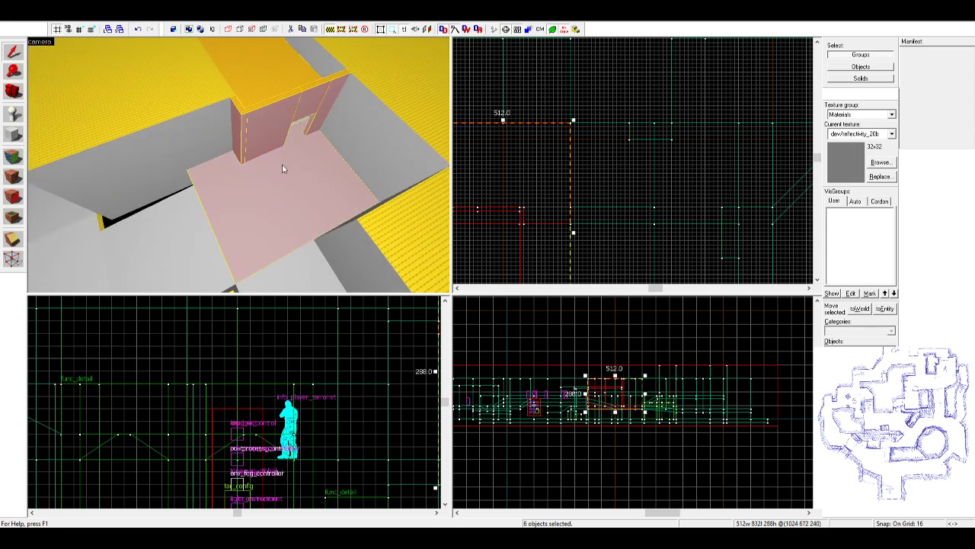
left_click(16, 259)
scroll(585, 207, "down", 3)
left_click_drag(472, 194, 608, 232)
key("Up")
key("Up")
key("Up")
key("Up")
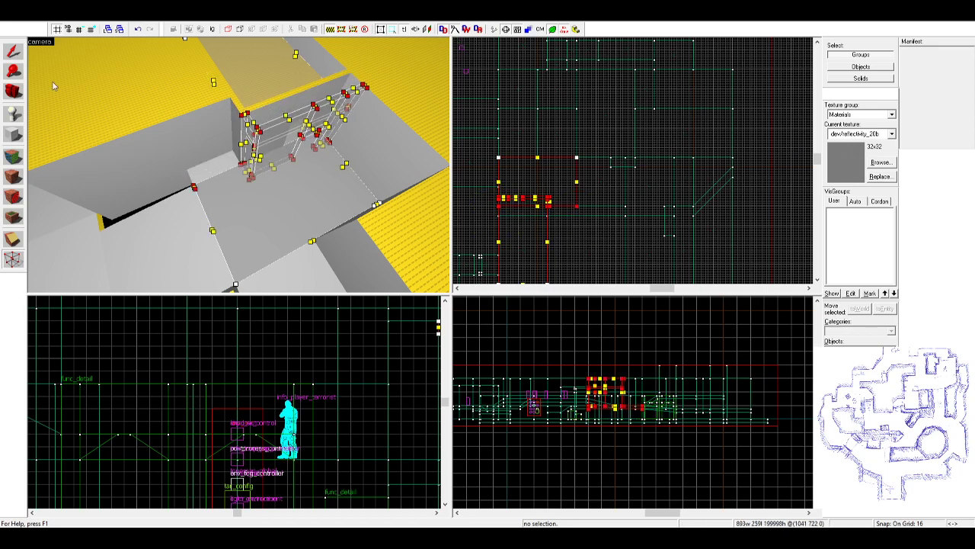
- Extend the large wall block beside the shortened floor section 64 units to close the gap
left_click(12, 53)
left_click(128, 112)
left_click(214, 172, "ctrl")
scroll(578, 150, "down", 3)
scroll(579, 150, "up", 4)
left_click_drag(563, 154, 565, 143)
- Inspect the narrowed passage and its corners from player height, including the adjoining floor block
left_click(362, 162)
key("z")
key("w")
key("w")
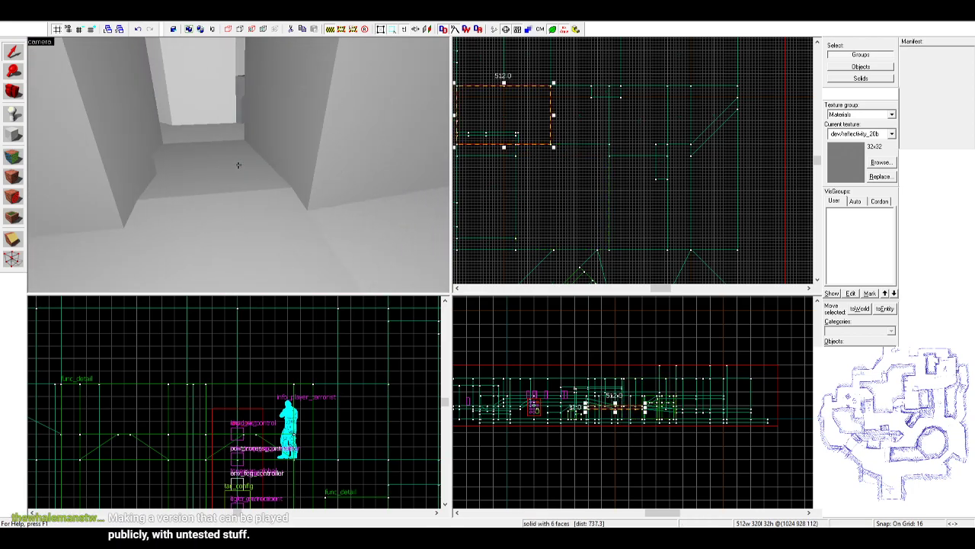
key("w")
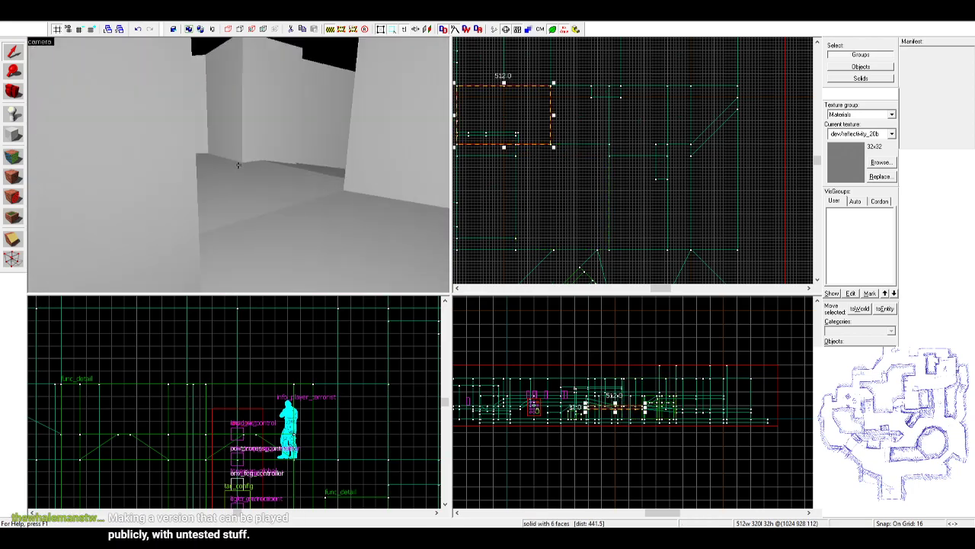
key("w")
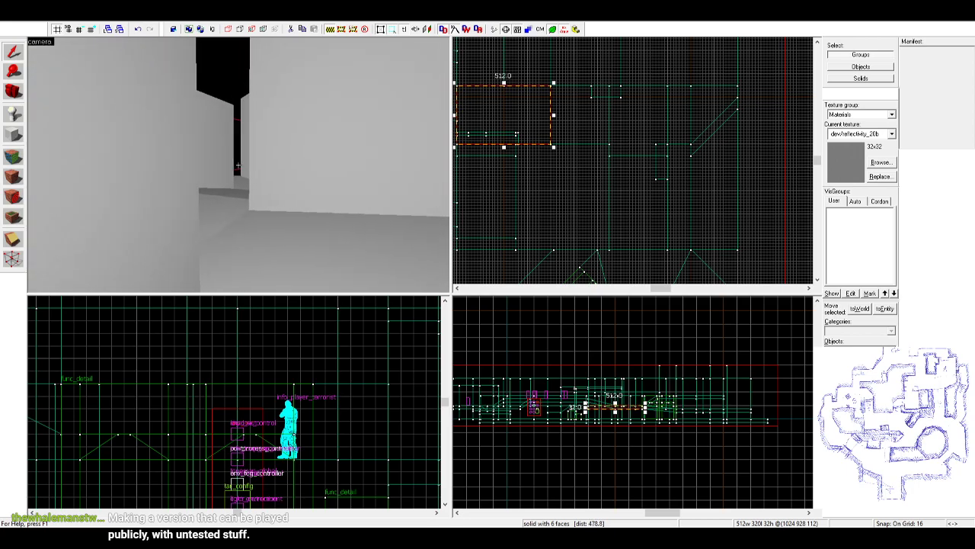
key("z")
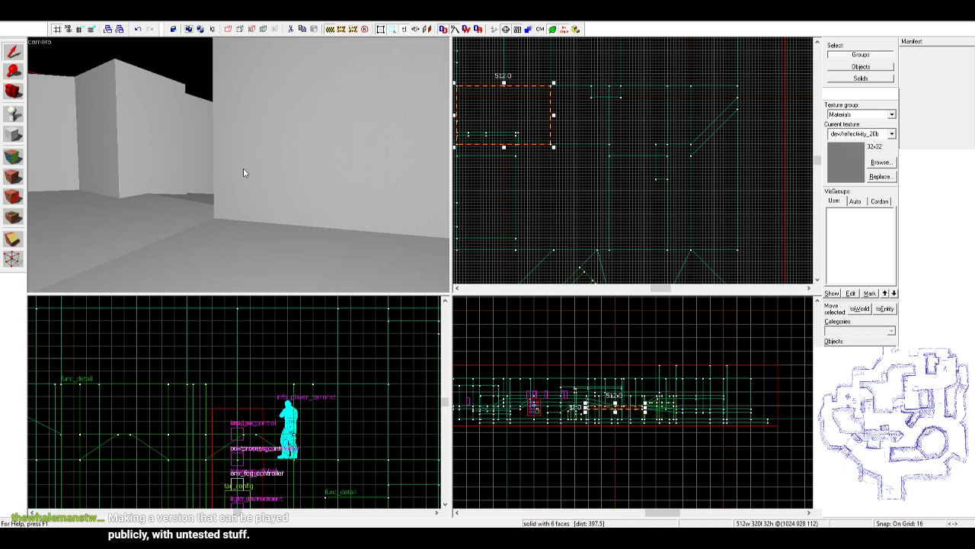
- Inspect the route from the narrowed passage through the arch to the player spawn area from player height
key("Escape")
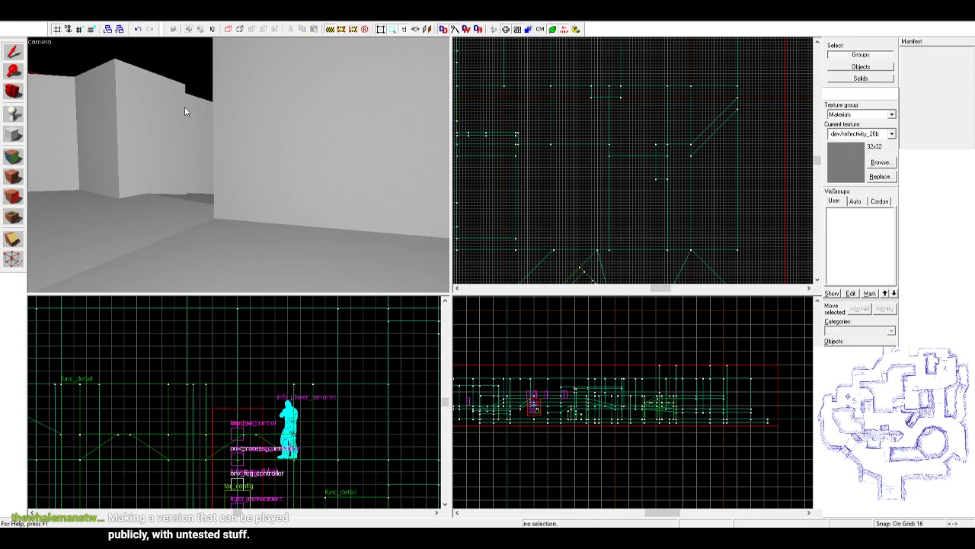
key("z")
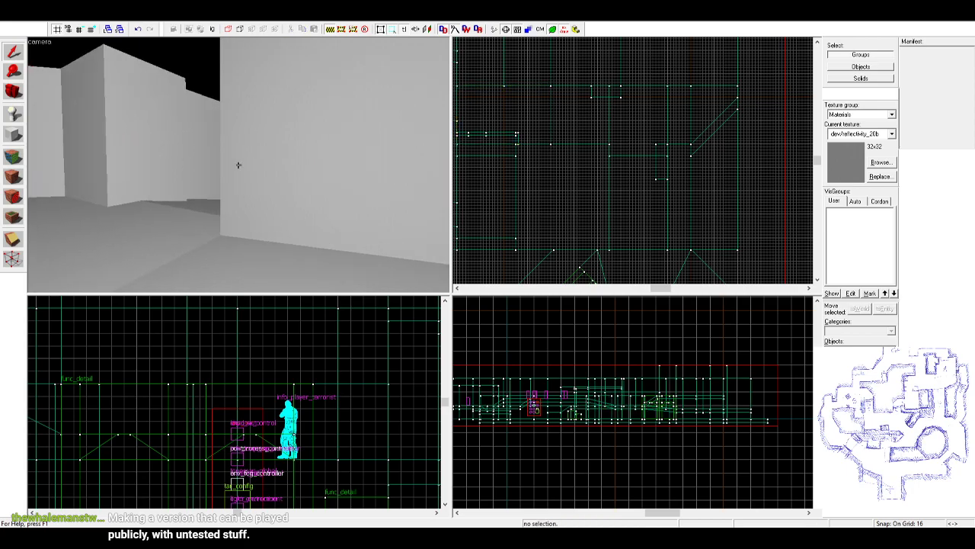
key("w")
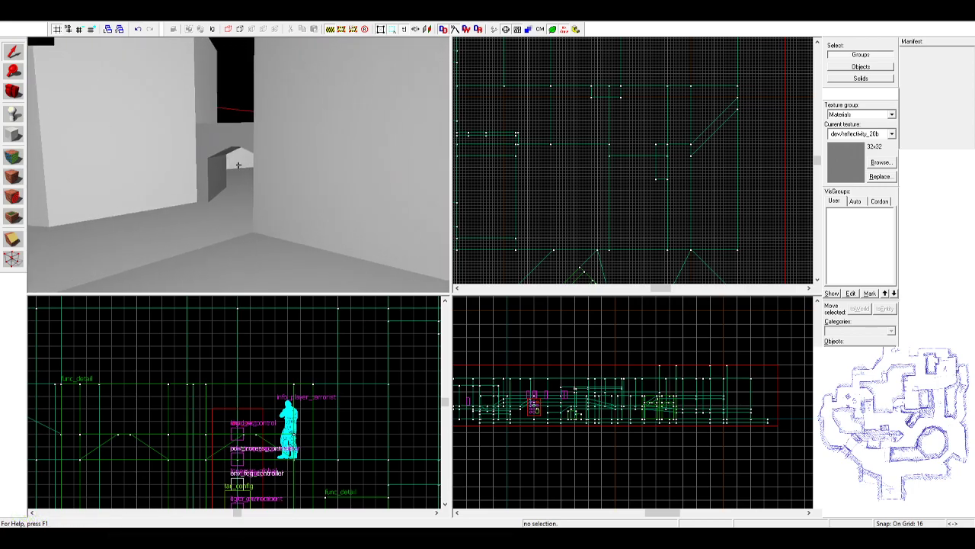
key("z")
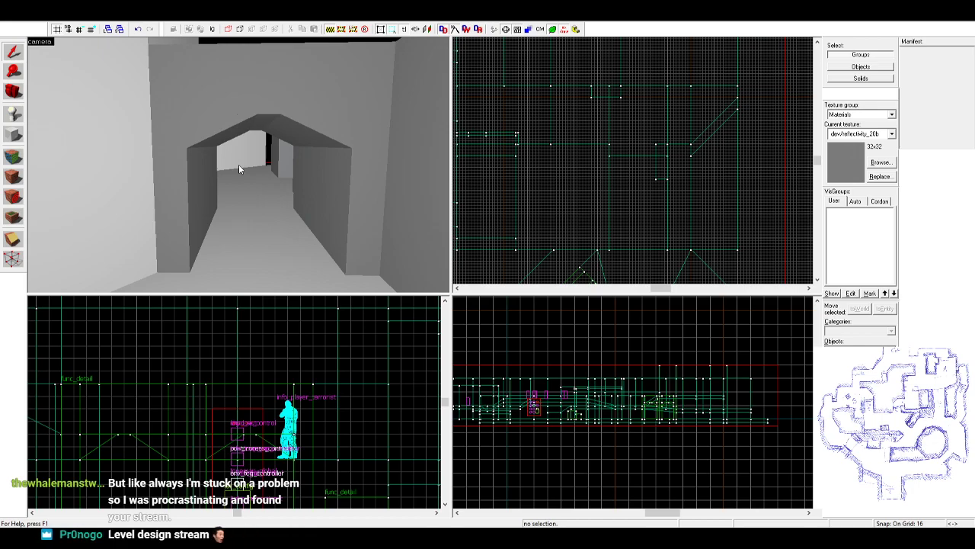
key("z")
key("w")
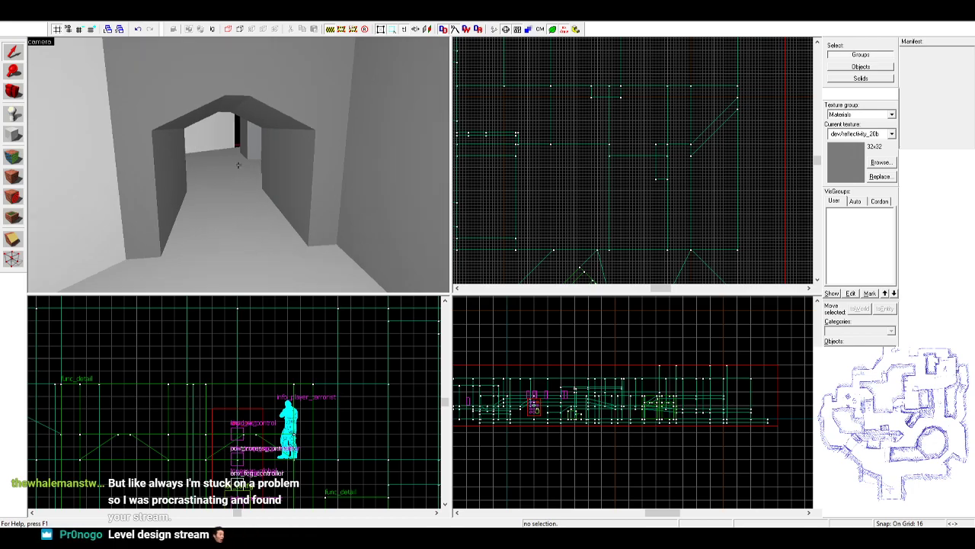
key("w")
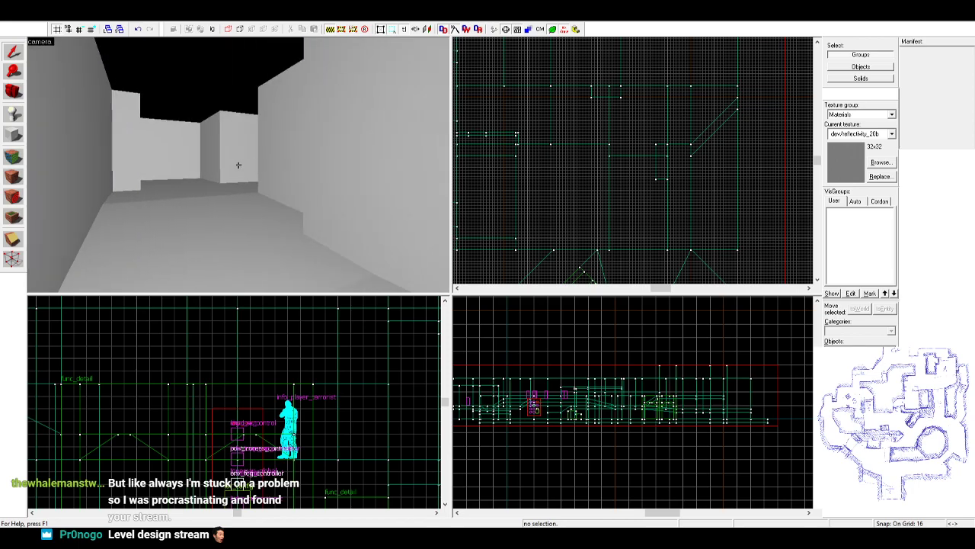
key("w")
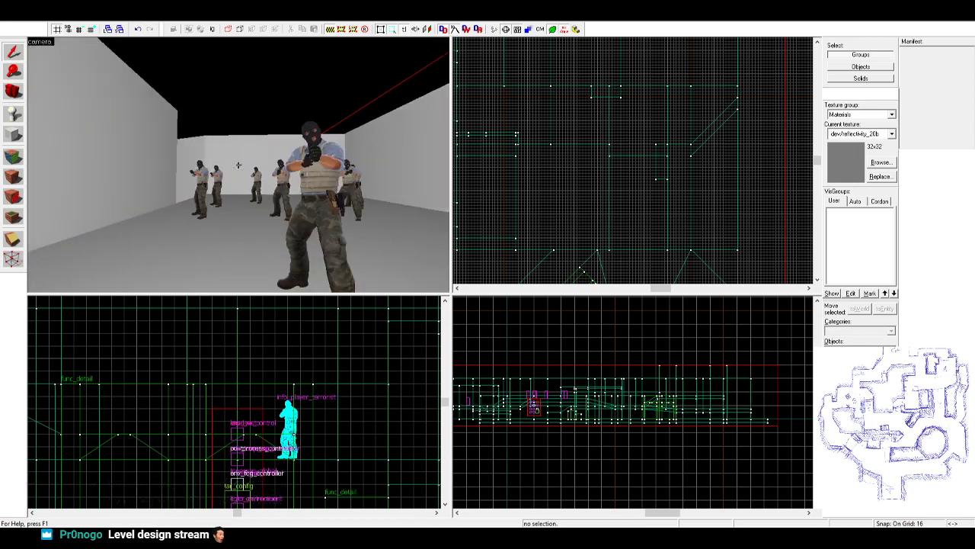
key("w")
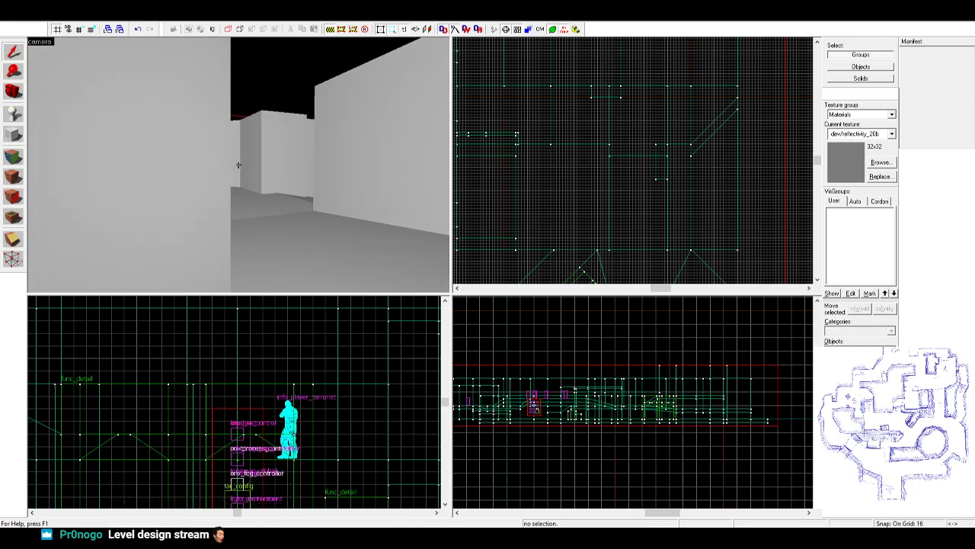
- Examine the sloped floor section and the tall wall corner beside it from several angles
key("z")
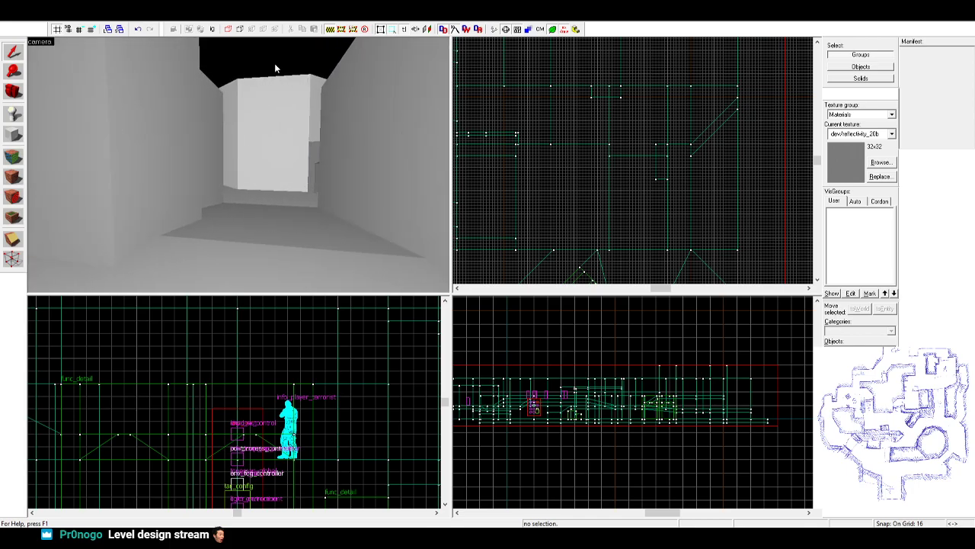
key("z")
key("a")
key("w")
key("z")
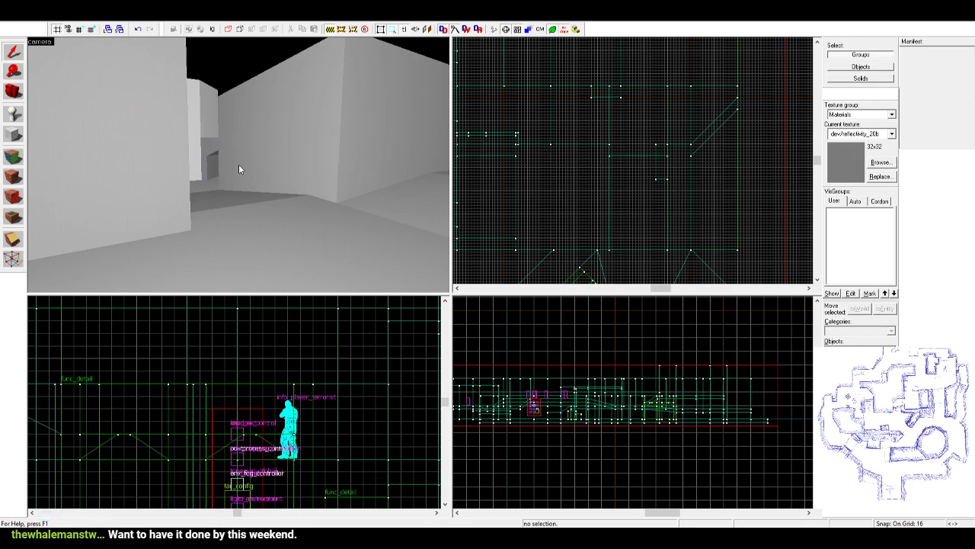
left_click(251, 83)
left_click(241, 81)
key("z")
key("z")
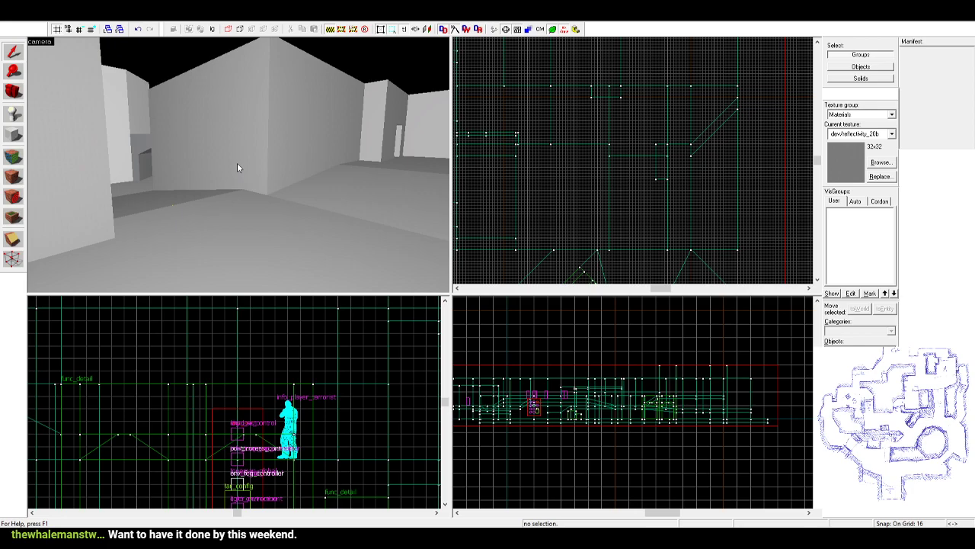
- Walk the passage and arch route again and check the surrounding walls and openings
key("z")
key("w")
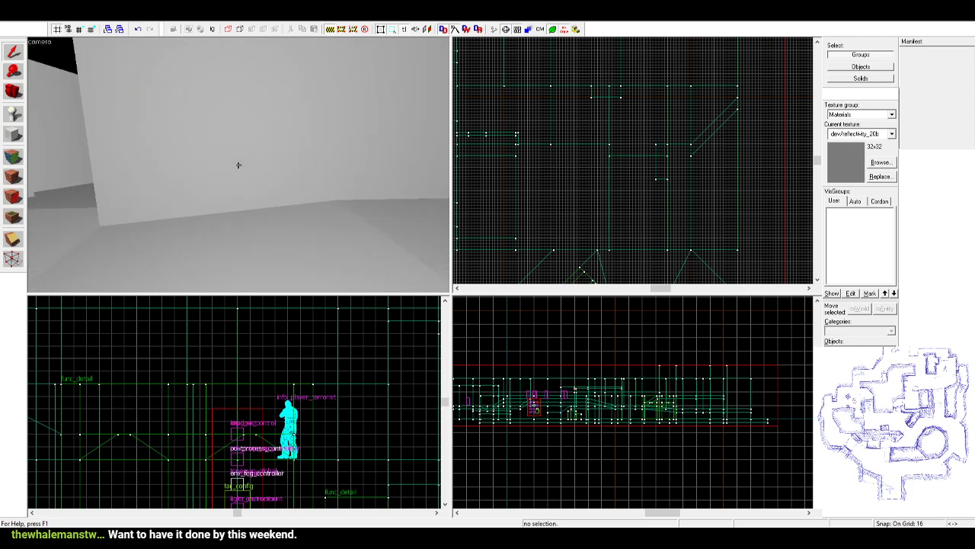
key("w")
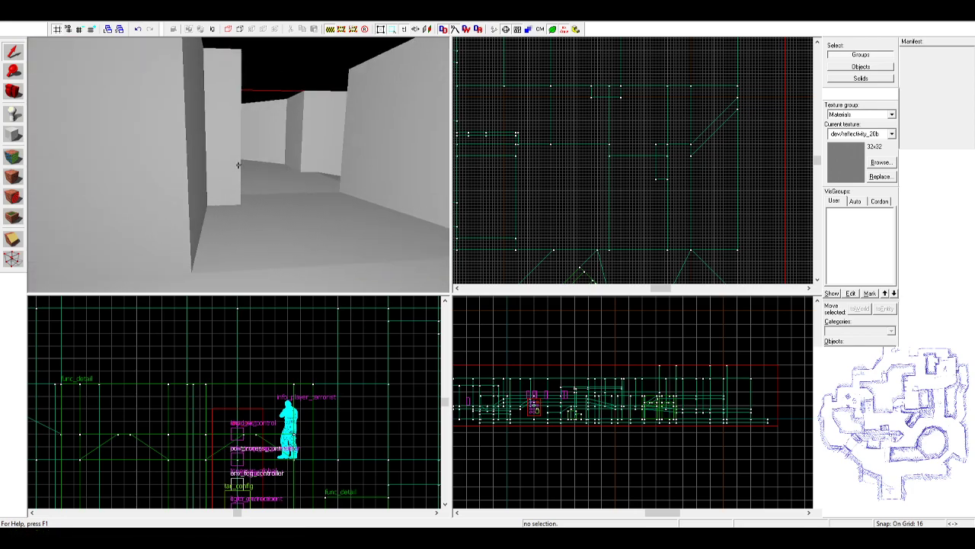
key("w")
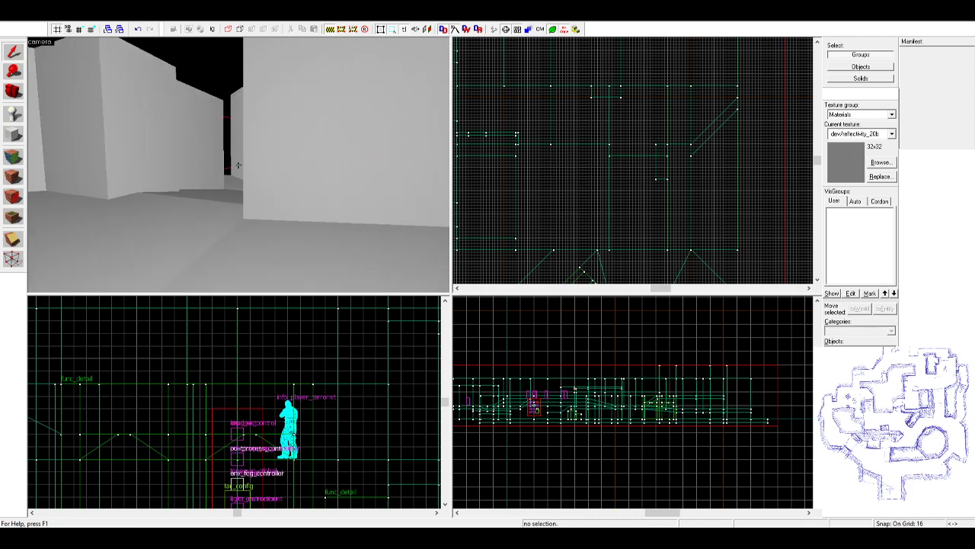
key("w")
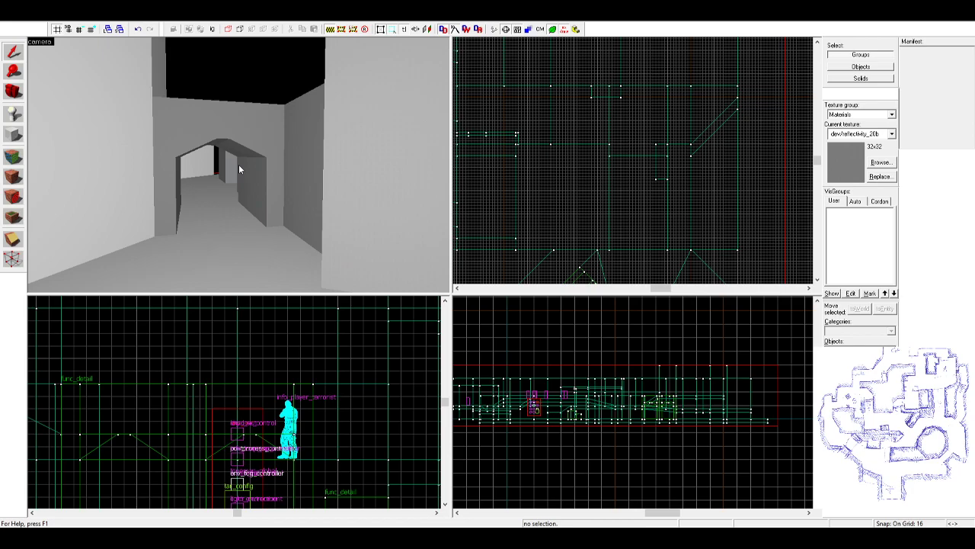
key("z")
key("w")
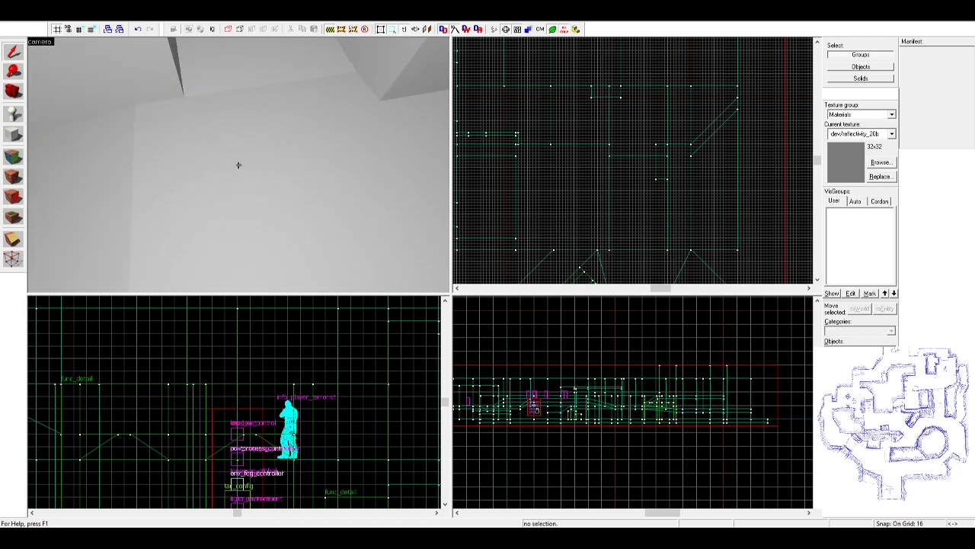
key("w")
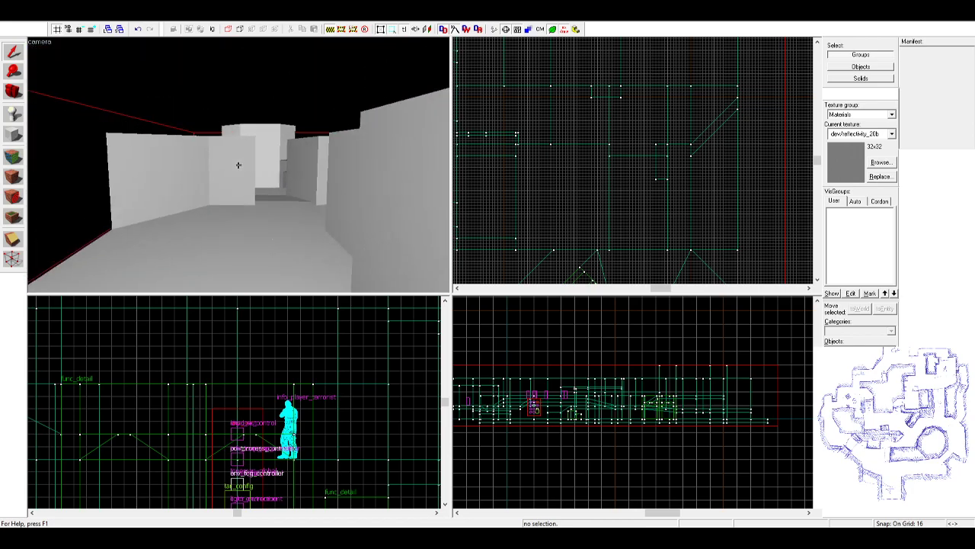
key("w")
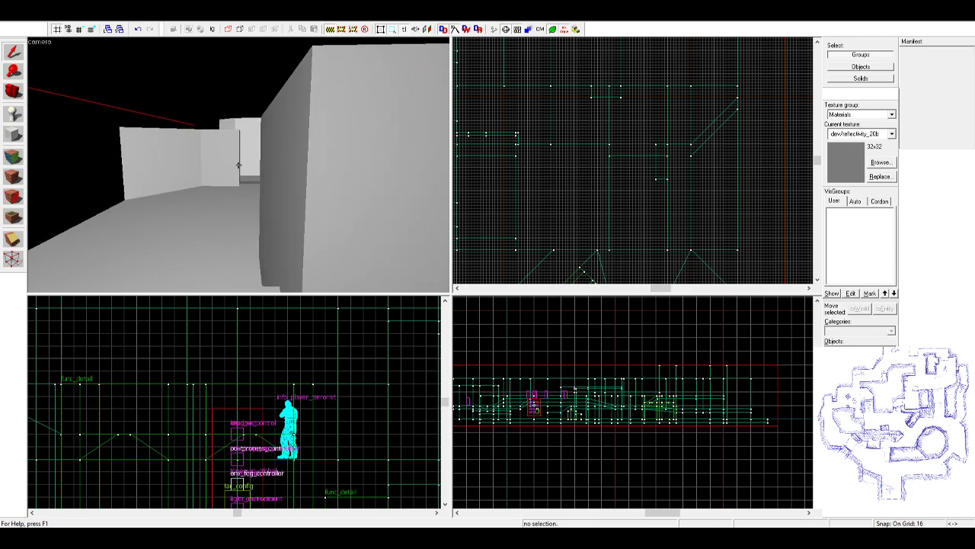
key("w")
key("w")
- Set the grid snap to 32 and shorten the raised 256 by 192 floor block to a width of 192 units
key("z")
left_click(247, 162)
scroll(657, 157, "down", 7)
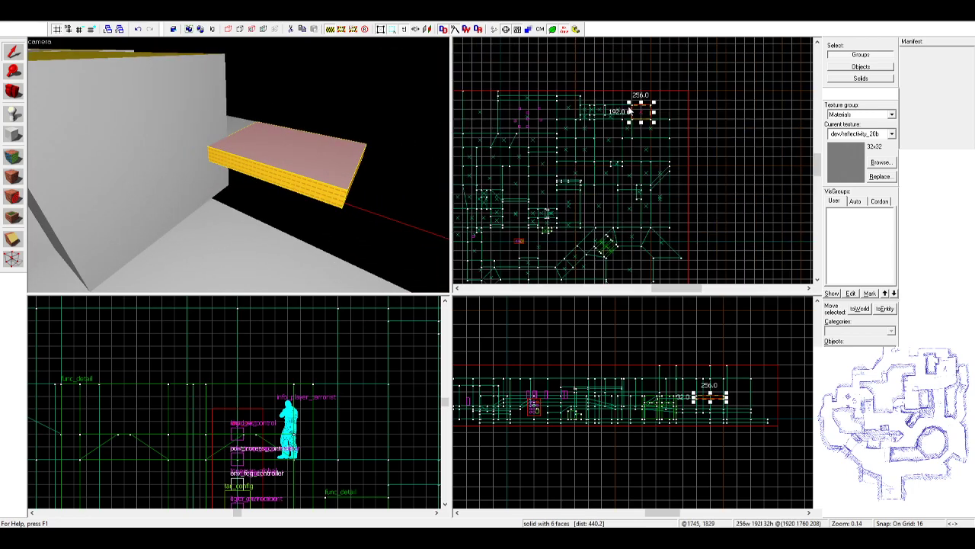
scroll(636, 110, "up", 10)
left_click(91, 29)
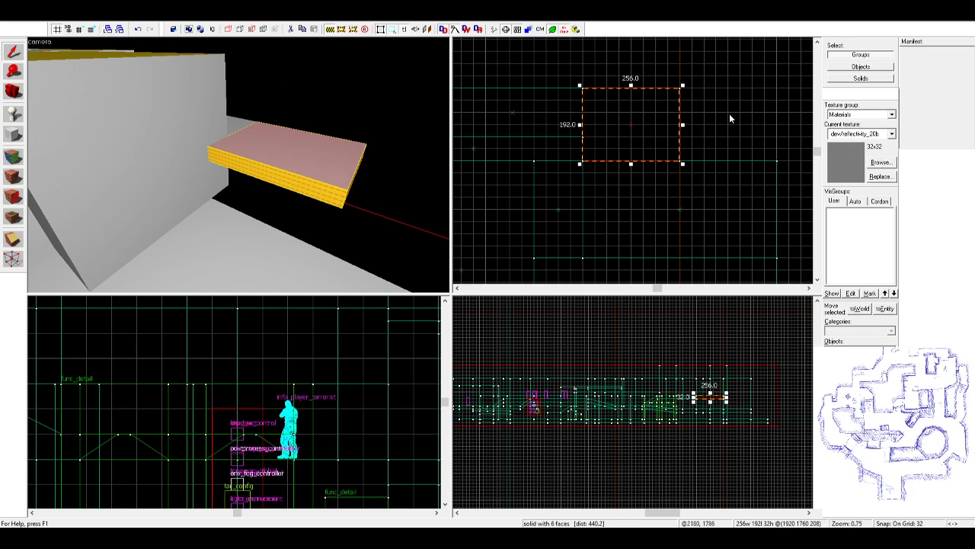
scroll(669, 106, "up", 1)
left_click_drag(576, 124, 591, 129)
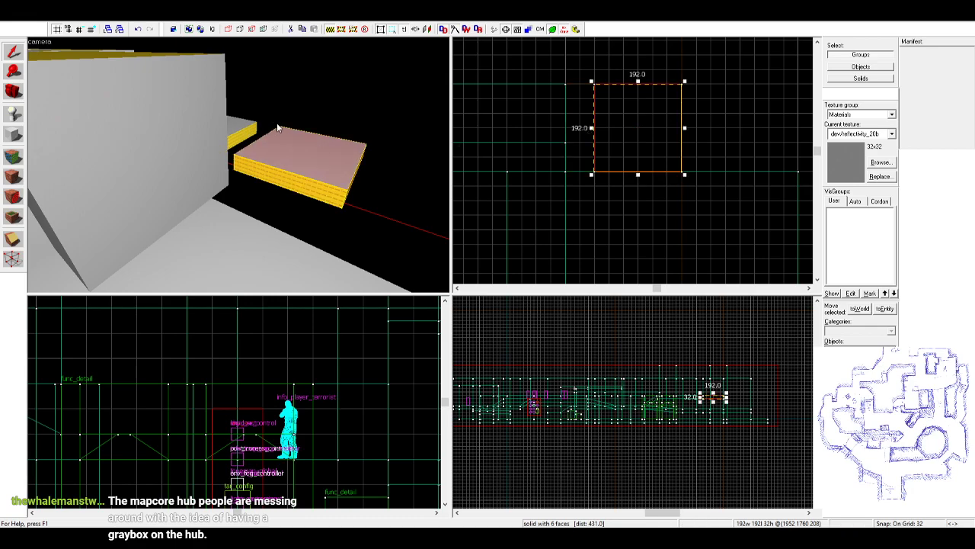
key("Escape")
key("z")
key("w")
key("z")
left_click(246, 132)
left_click(218, 138, "ctrl")
key("Escape")
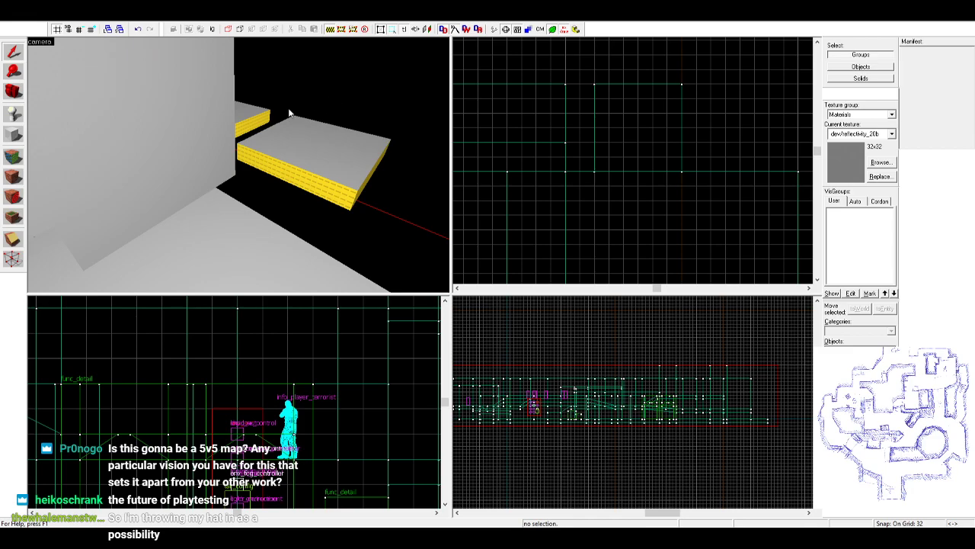
- Move the end vertices of the adjoining floor and tall wall blocks 64 units outward to meet the shortened floor block
left_click(243, 115)
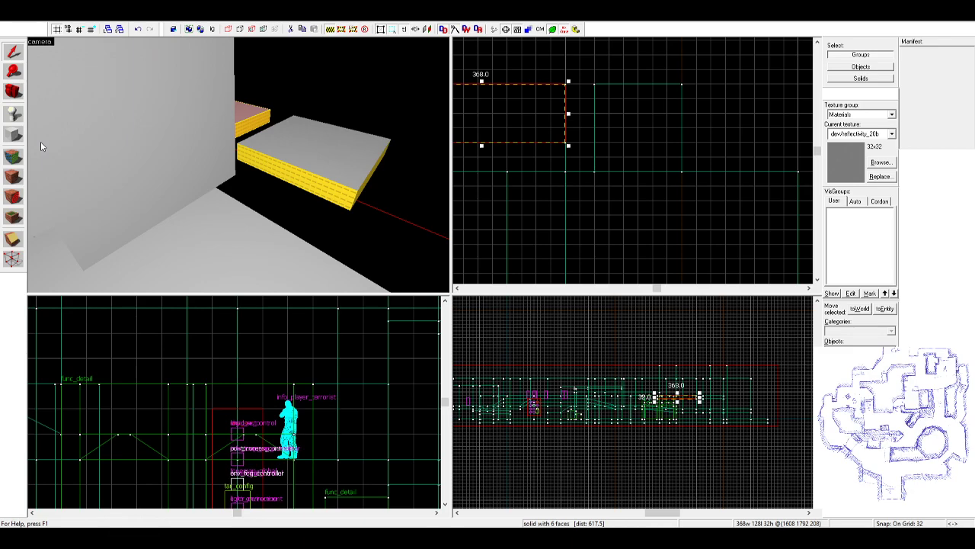
left_click(191, 127, "ctrl")
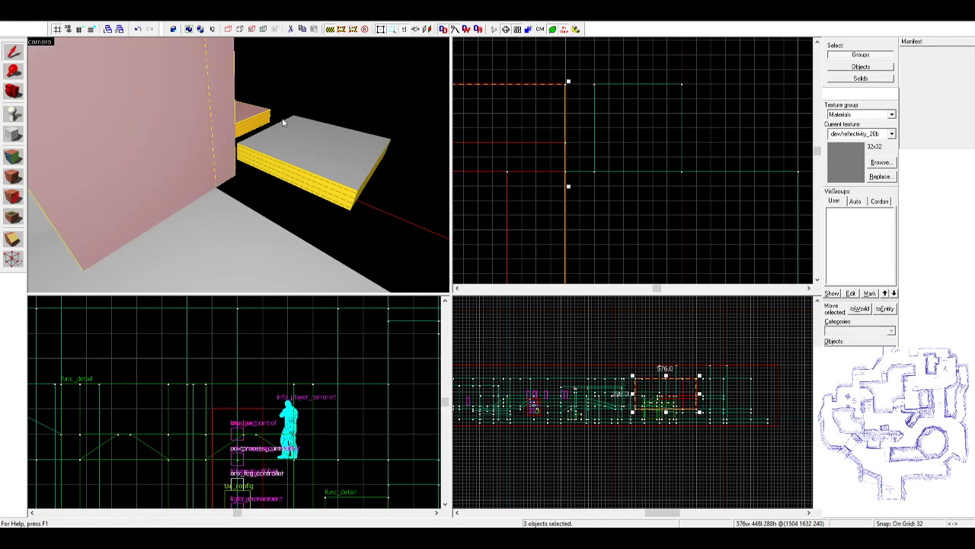
left_click(7, 259)
left_click_drag(533, 73, 572, 237)
key("Right")
key("Right")
left_click(17, 48)
left_click(341, 96)
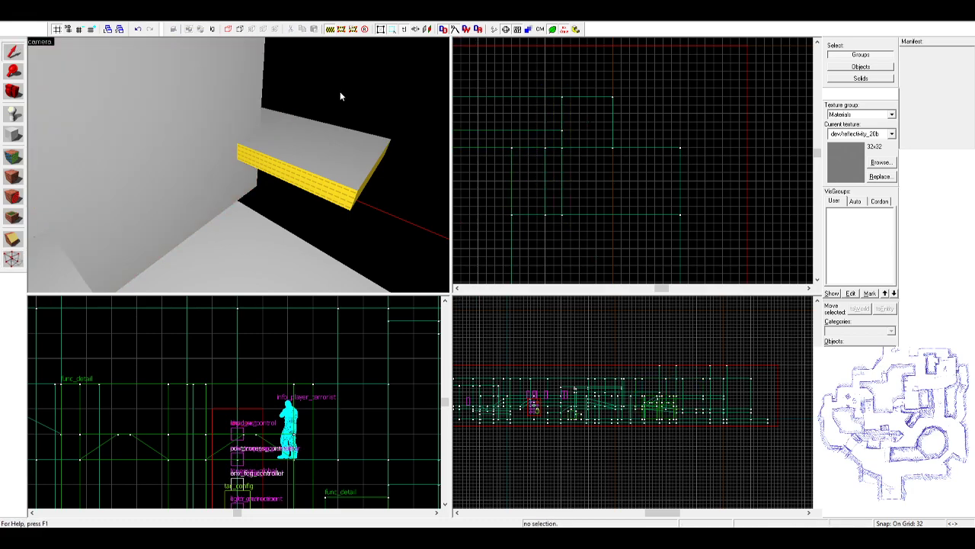
- Inspect the adjusted passage, the arch and the open area beyond from player height
key("z")
key("a")
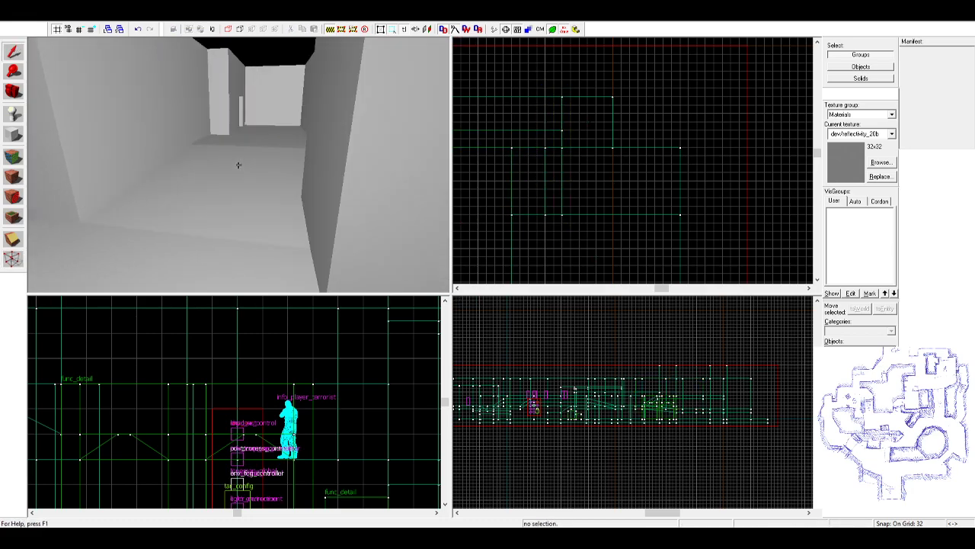
key("z")
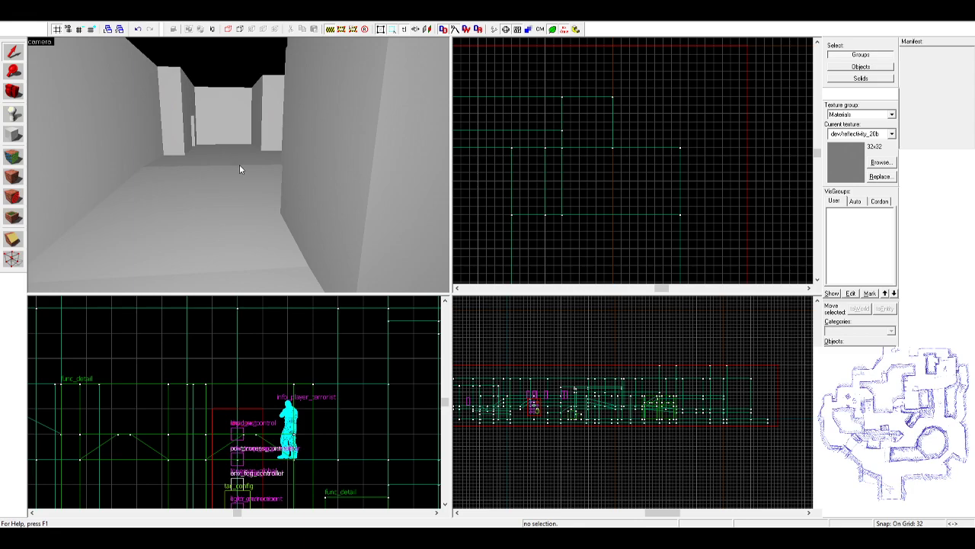
key("z")
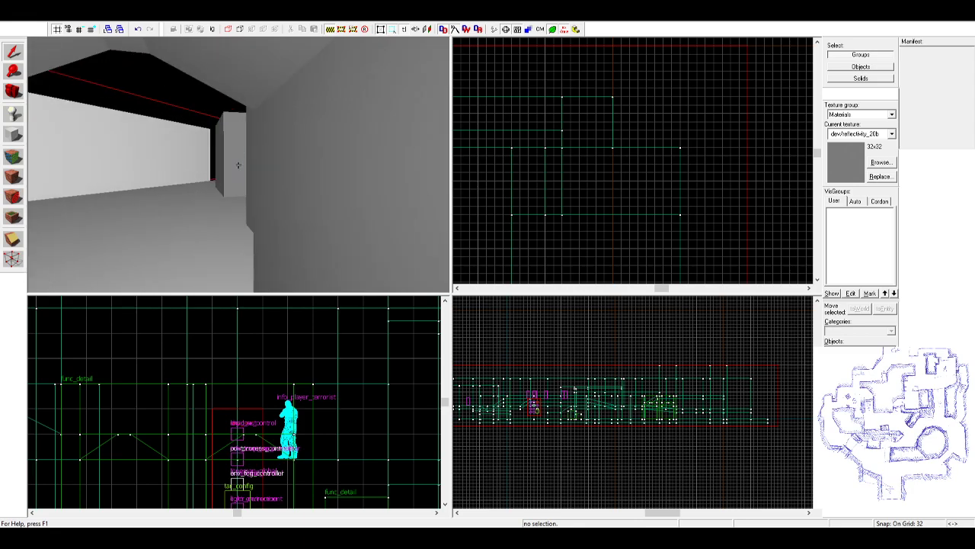
key("w")
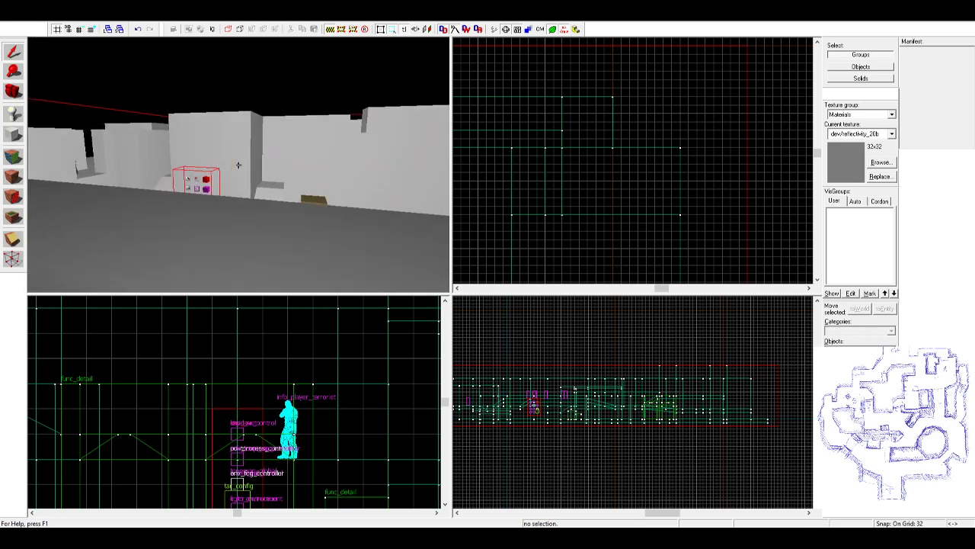
key("z")
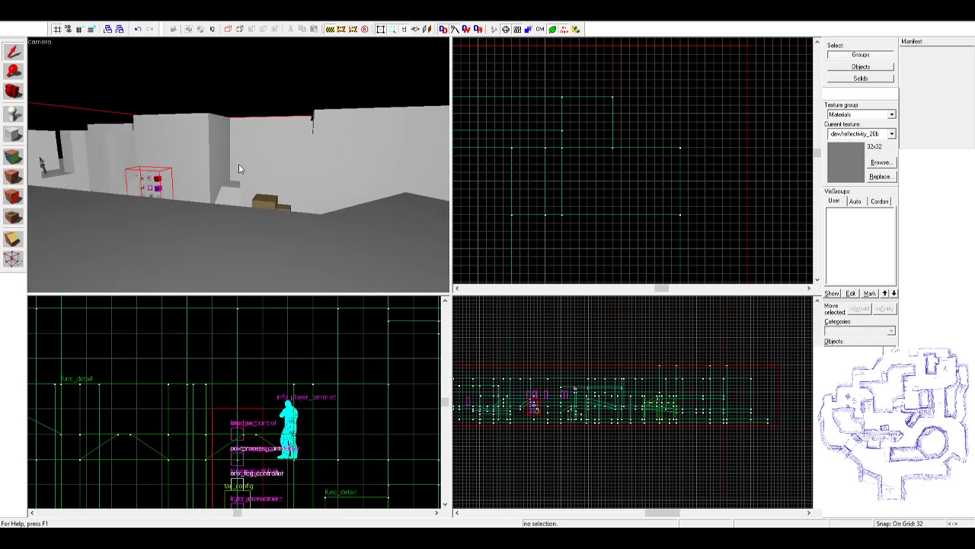
- Survey the whole blockout layout from above, including the 256 by 320 floor block between the outer wall blocks
key("d")
key("z")
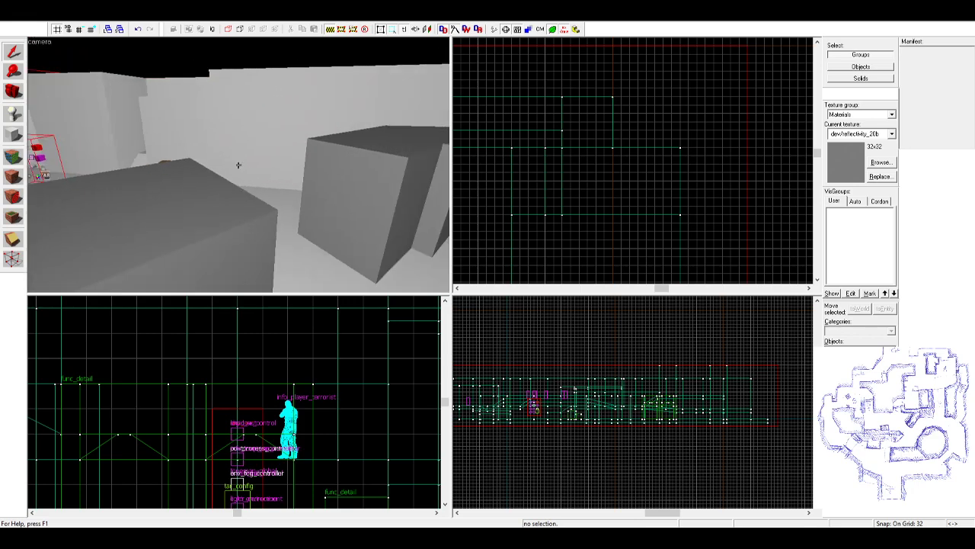
key("s")
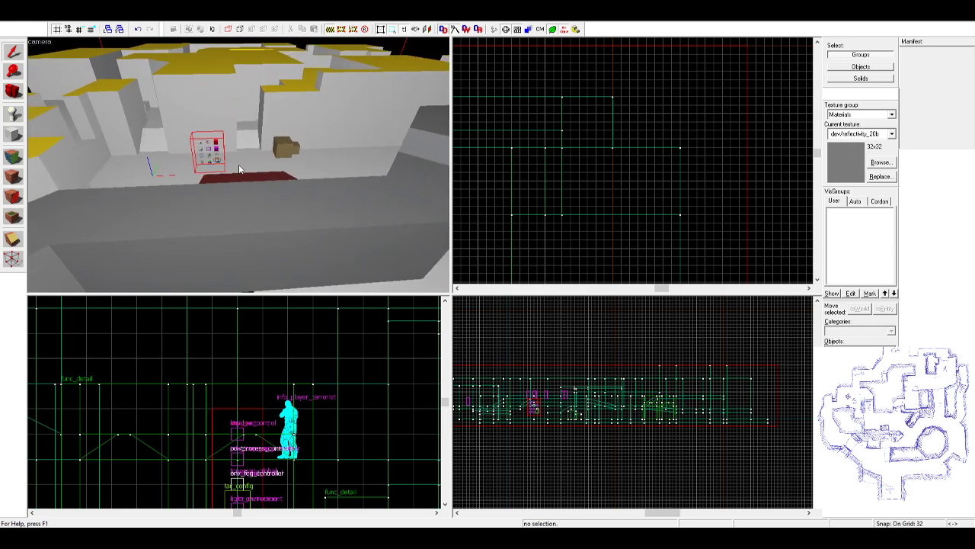
key("w")
key("s")
key("z")
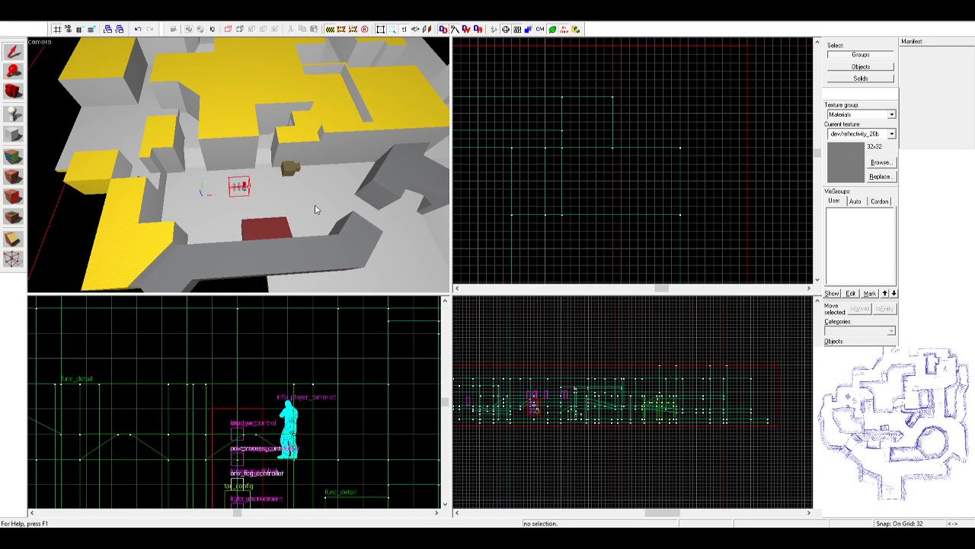
left_click(125, 131)
key("z")
key("w")
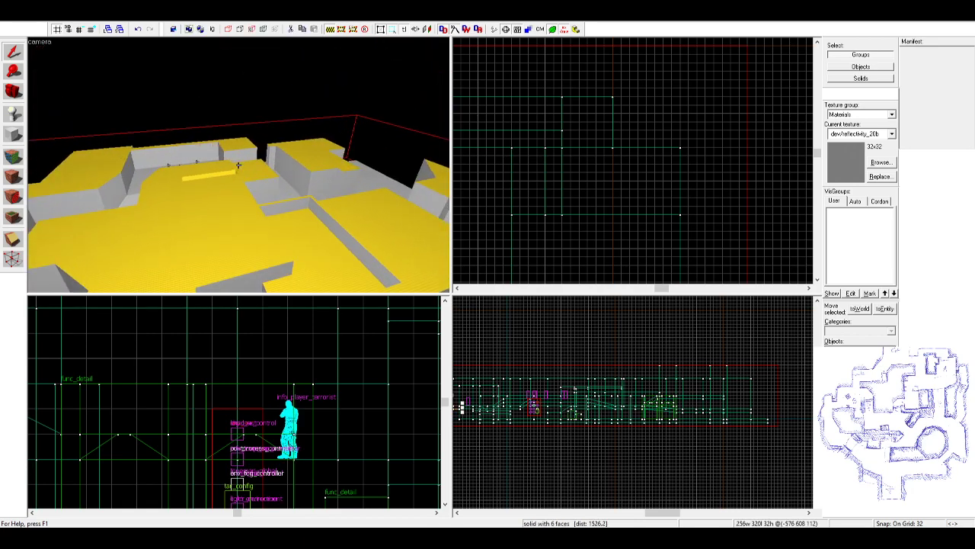
key("s")
key("z")
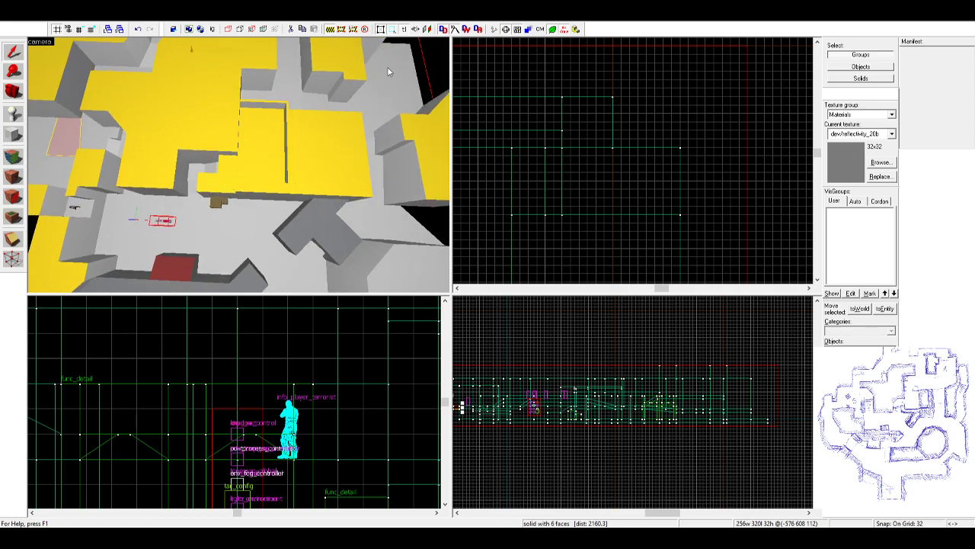
- Survey the central building blocks from above and select the thin 320 by 560 roof slab to examine its extent
key("z")
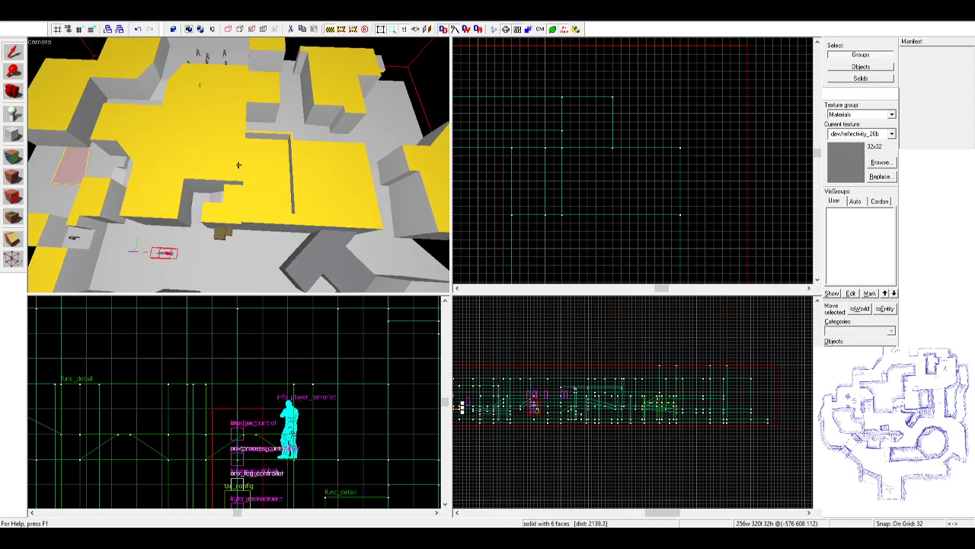
key("w")
key("z")
key("a")
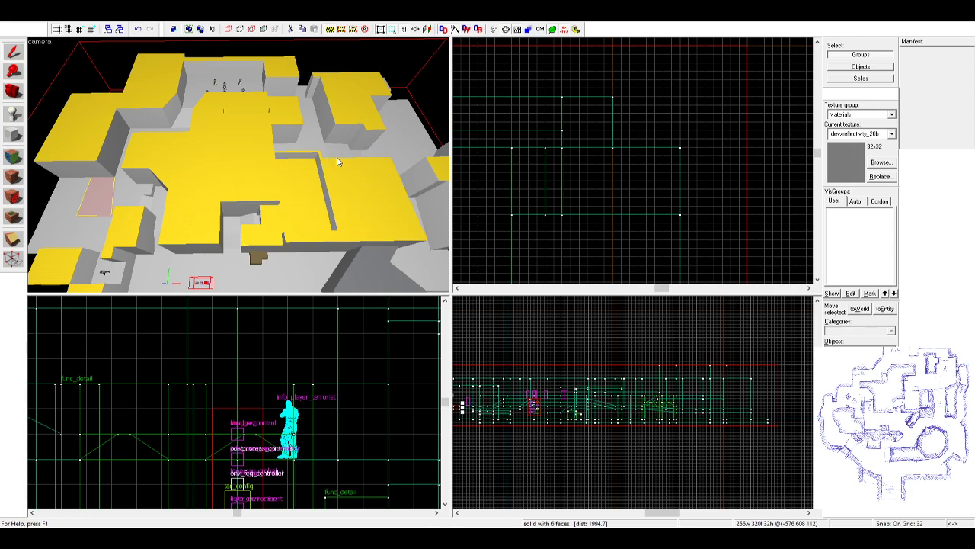
left_click(309, 181)
key("z")
key("w")
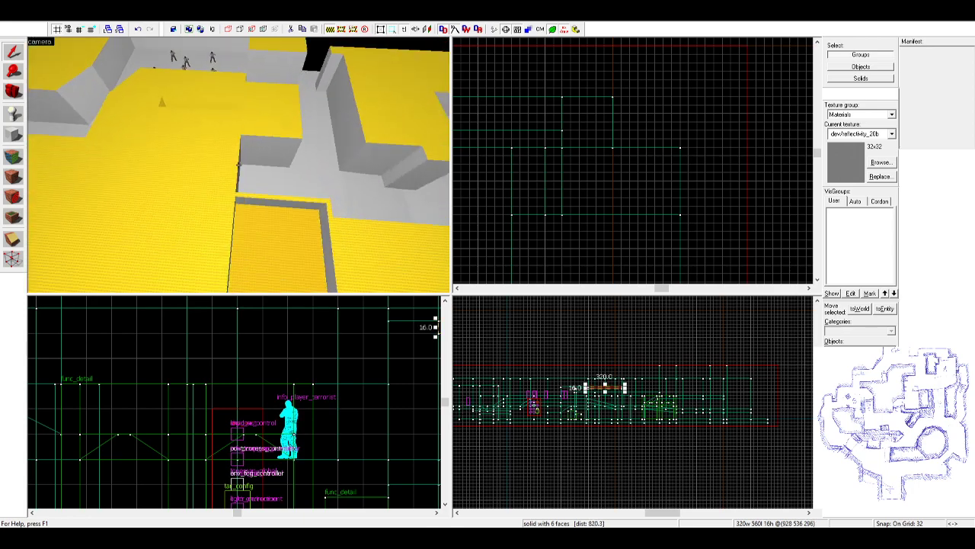
key("s")
key("z")
key("a")
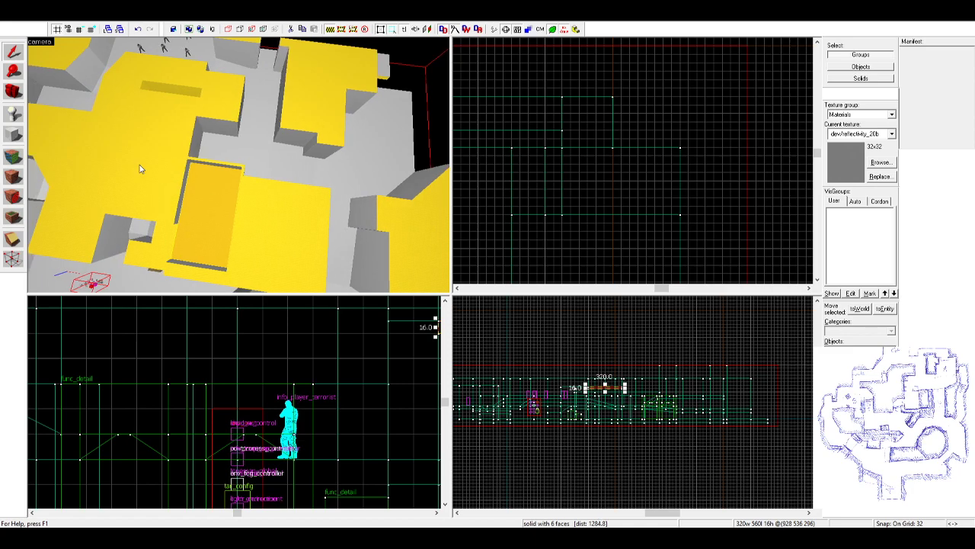
key("a")
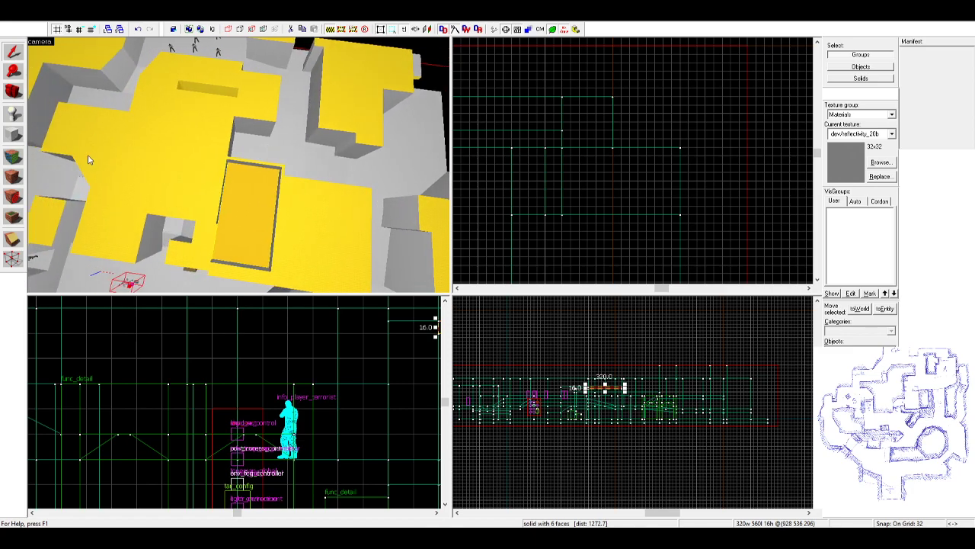
key("w")
key("z")
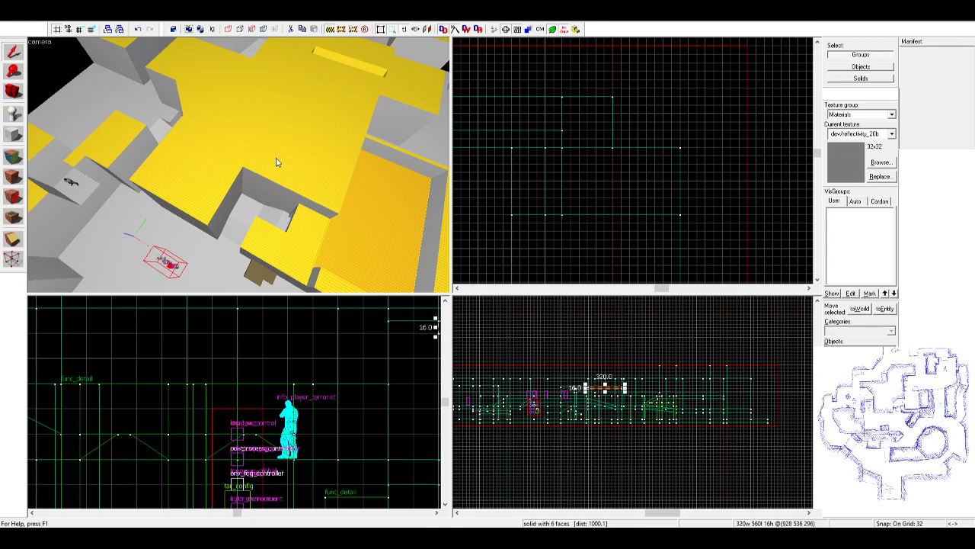
key("z")
key("w")
key("z")
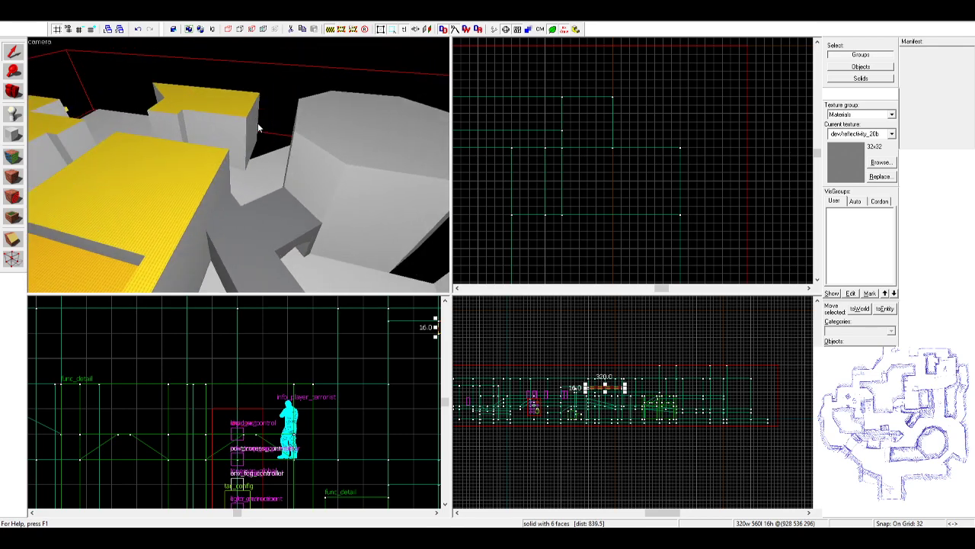
- Clear the selection and examine the covered passage, the corridor beyond it and the surrounding walls from inside the level
key("Escape")
key("z")
key("w")
key("w")
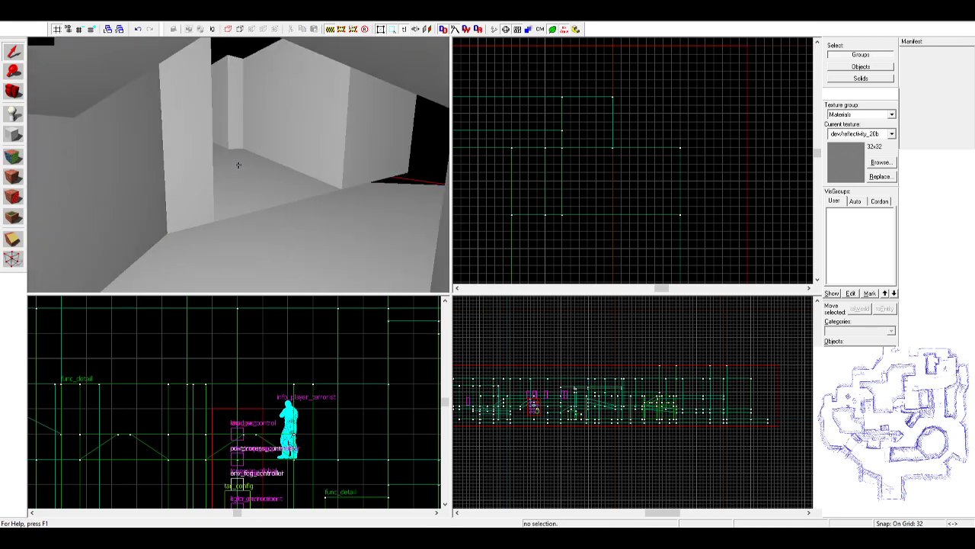
key("w")
key("z")
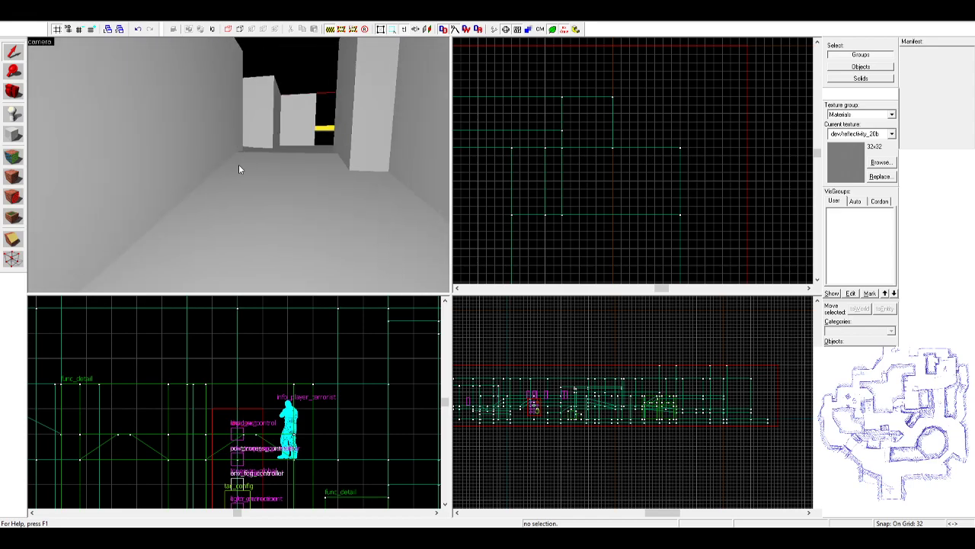
key("z")
key("w")
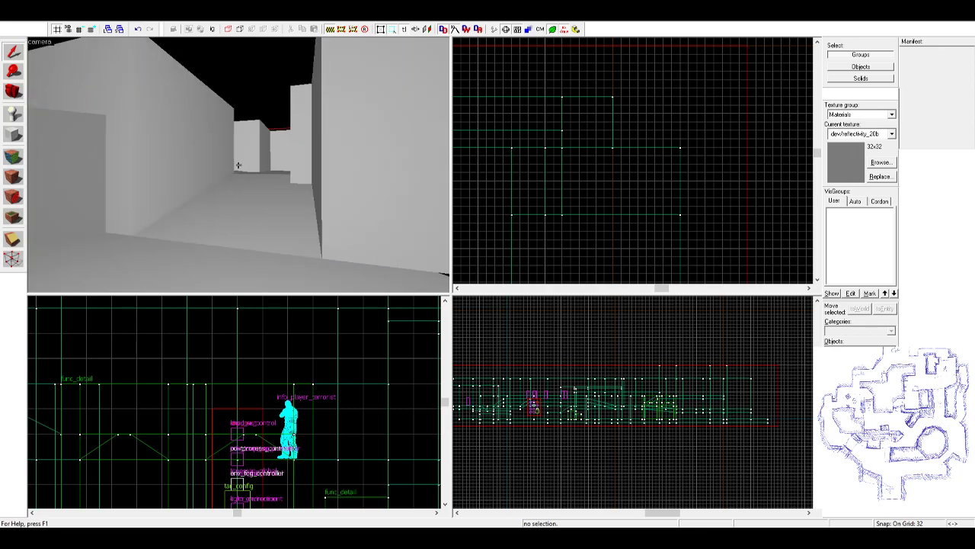
key("w")
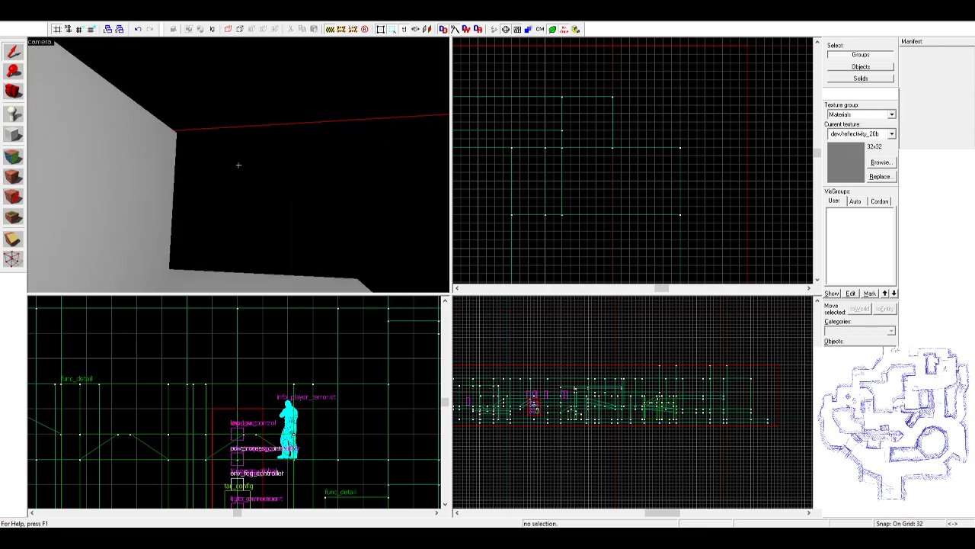
key("w")
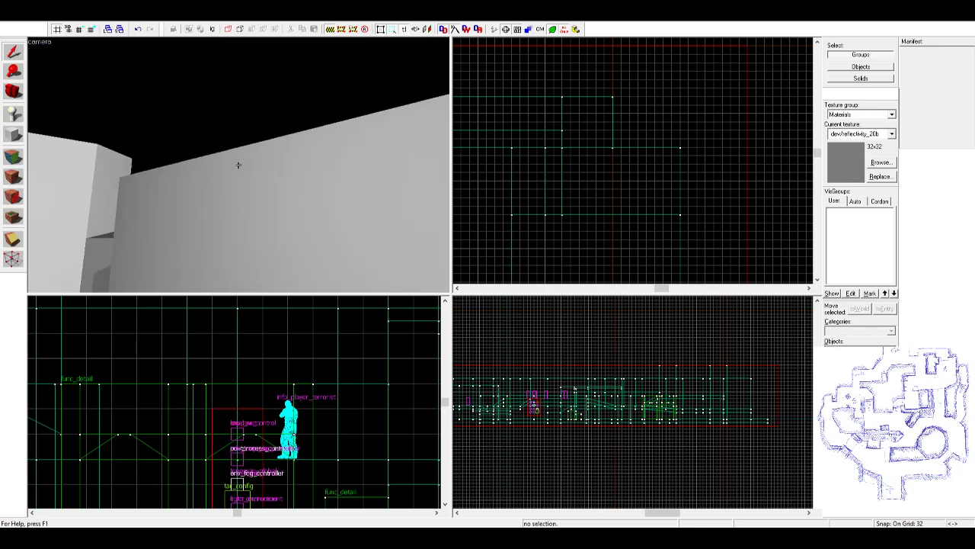
key("w")
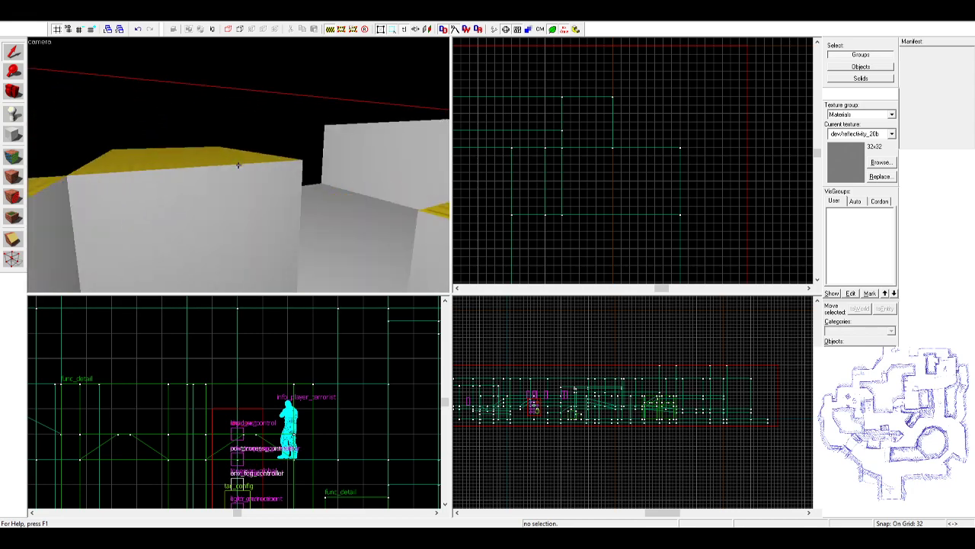
key("w")
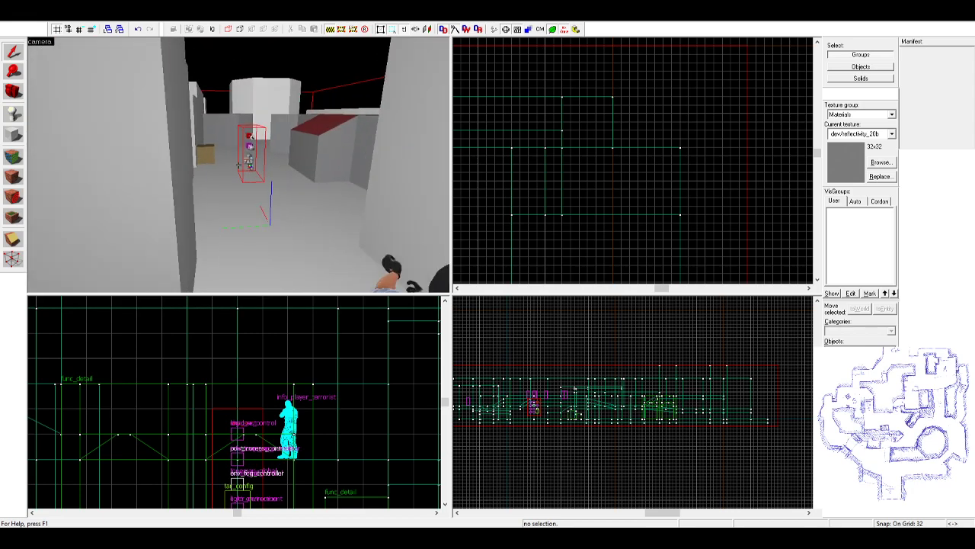
- Examine the sightlines around the player model at the corner, toward the red sloped block and back along the corridor
key("z")
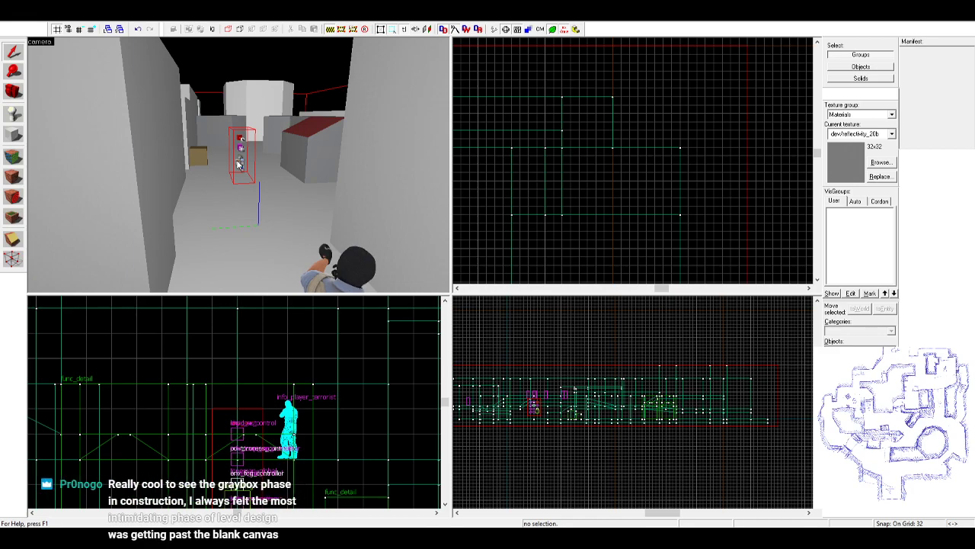
key("z")
key("w")
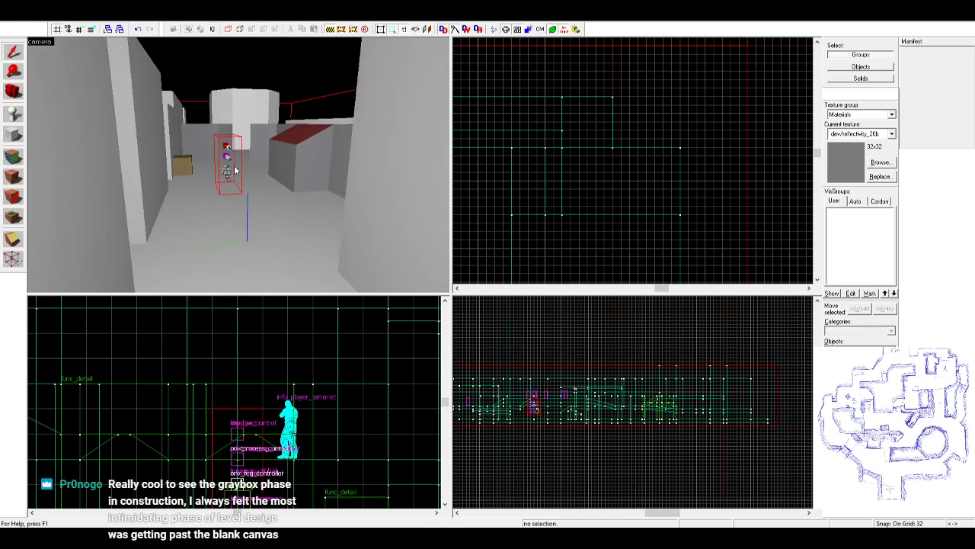
key("z")
key("z")
key("w")
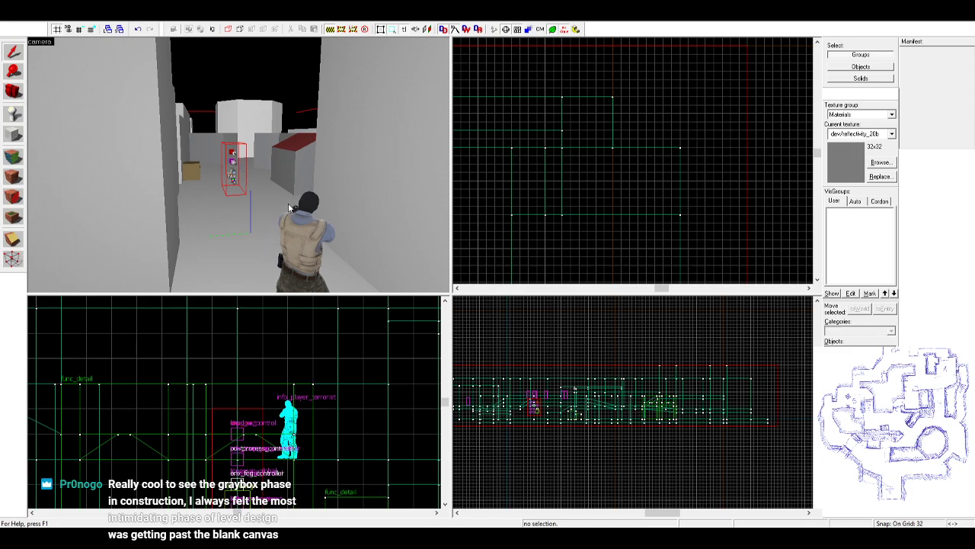
key("z")
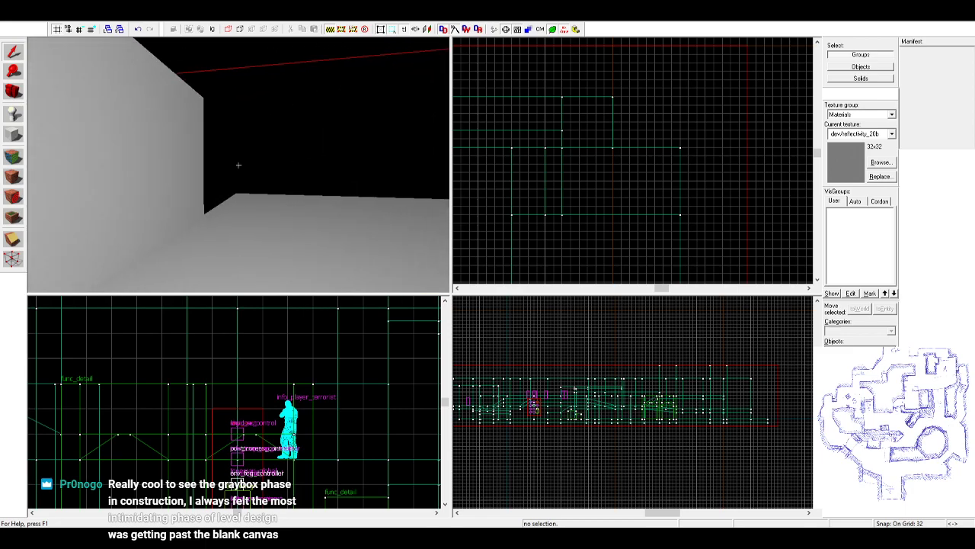
key("s")
key("w")
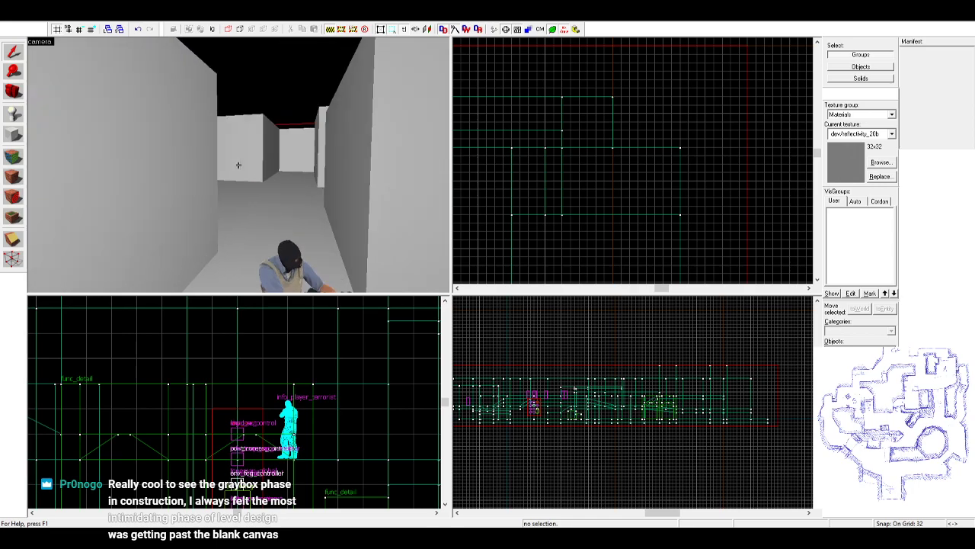
key("s")
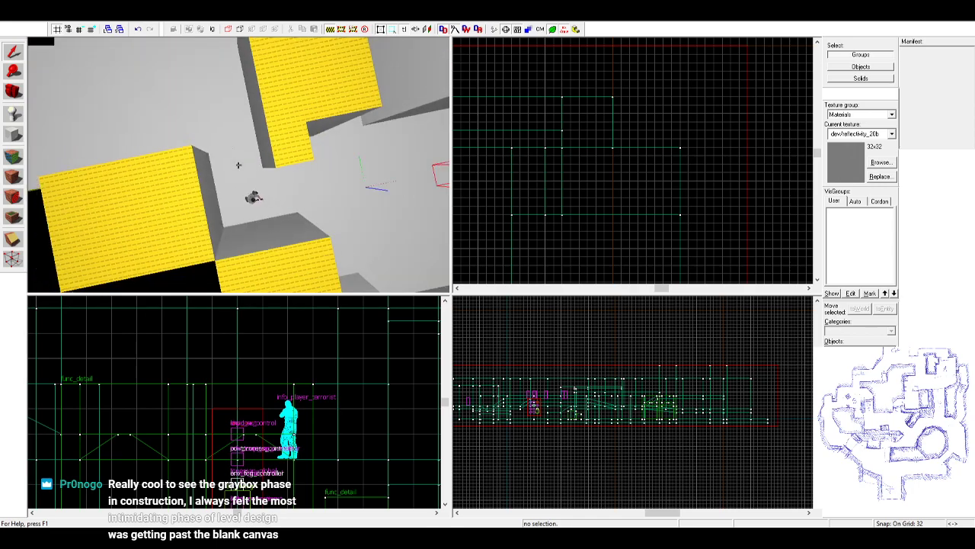
- Inspect the wall blocks around the corner player model and the adjoining open area from above
key("z")
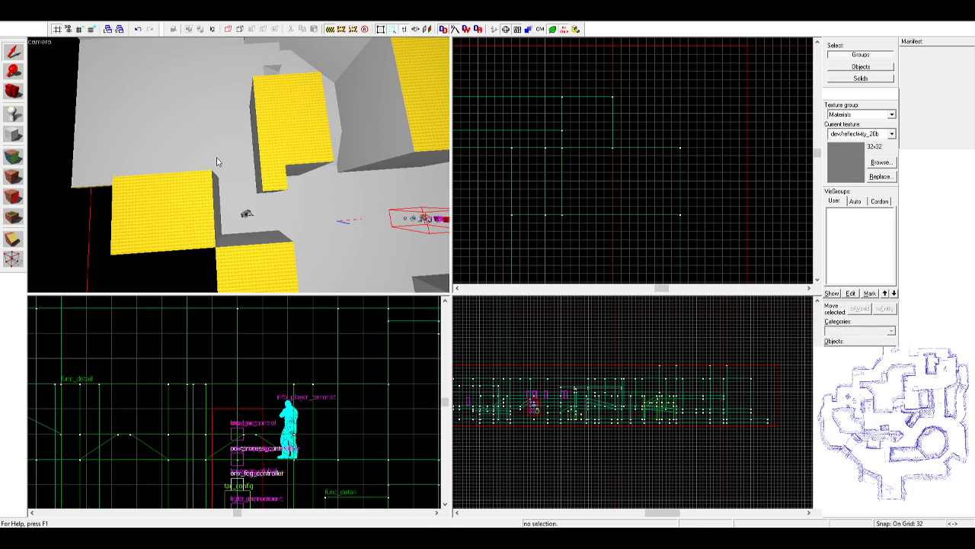
key("z")
left_click_drag(233, 182, 239, 169)
key("z")
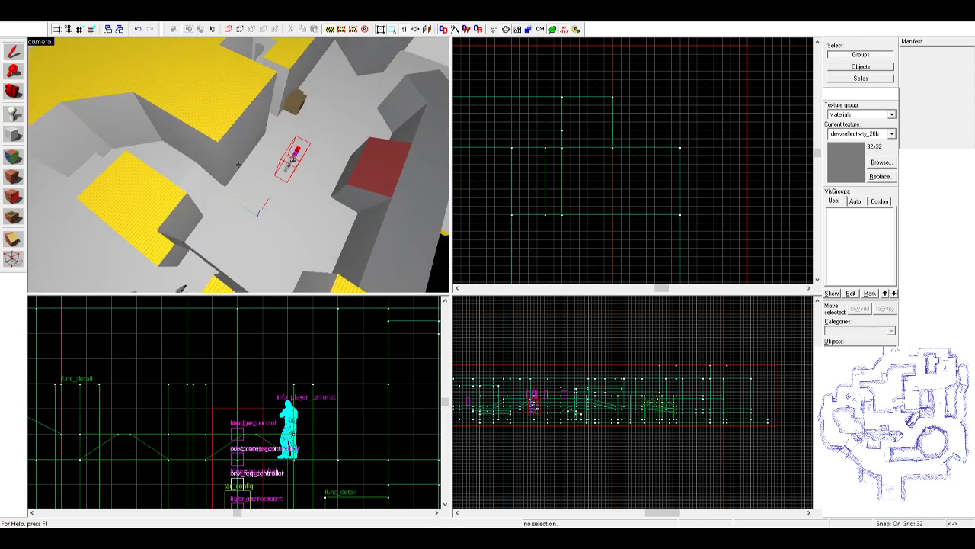
key("w")
key("w")
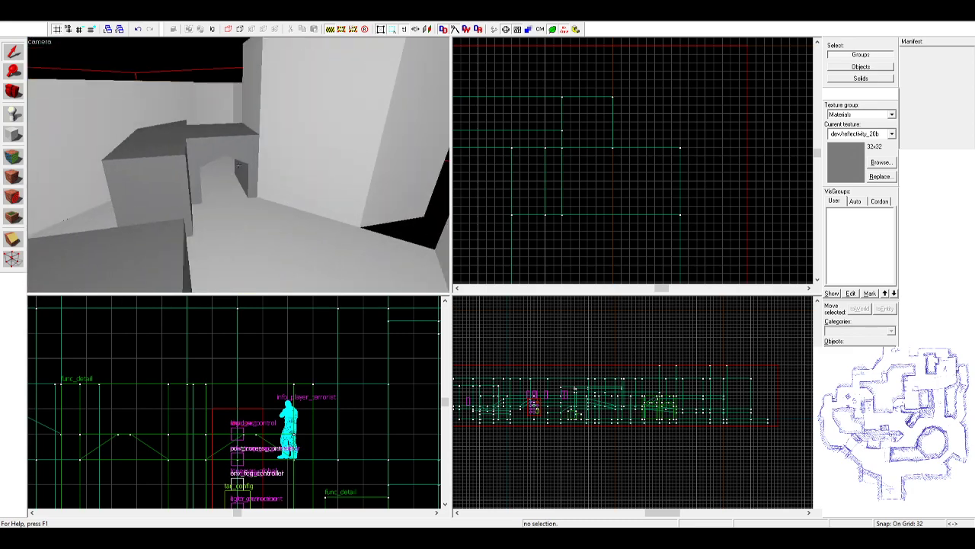
- Examine the arched passage and the corridor beyond it from player height
key("z")
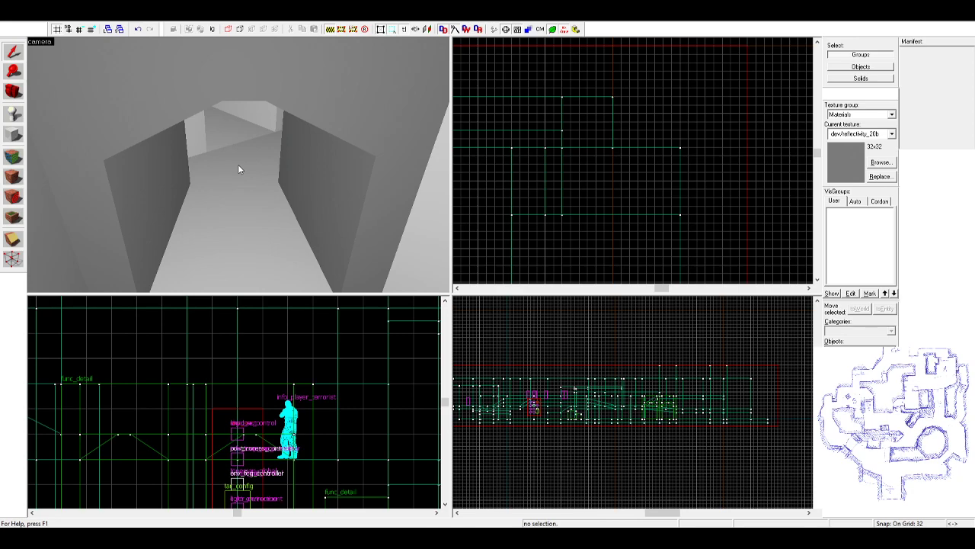
key("w")
key("w")
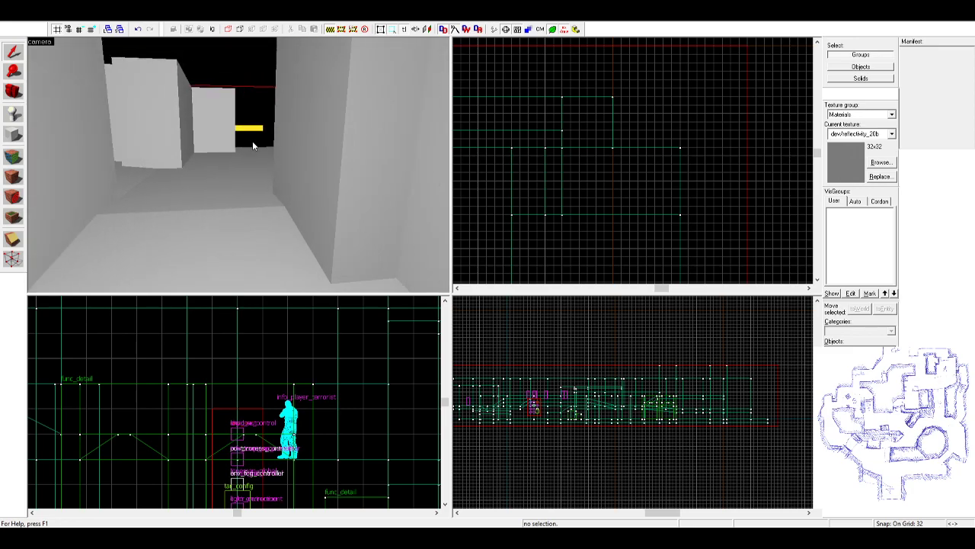
key("w")
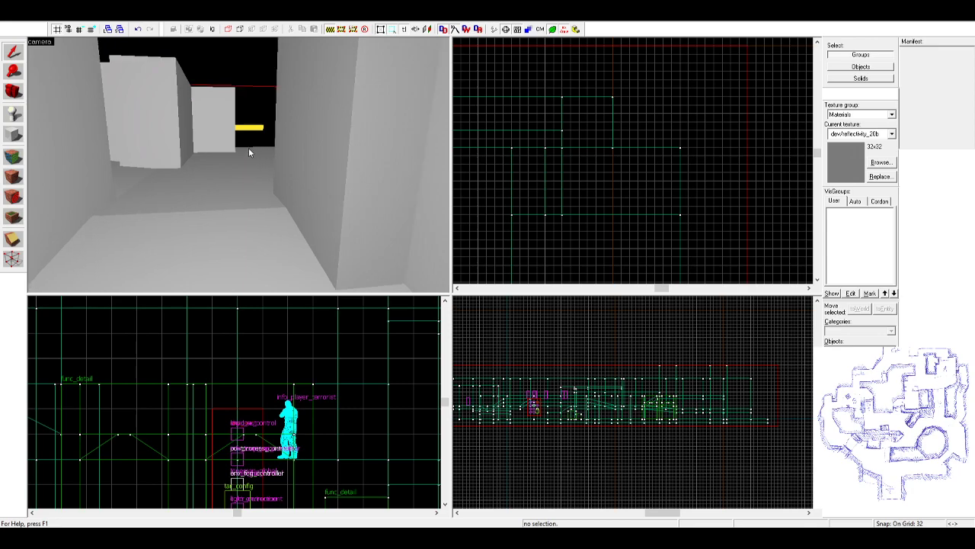
- Inspect the floating slab attached to the tall wall at the corridor's far end
key("z")
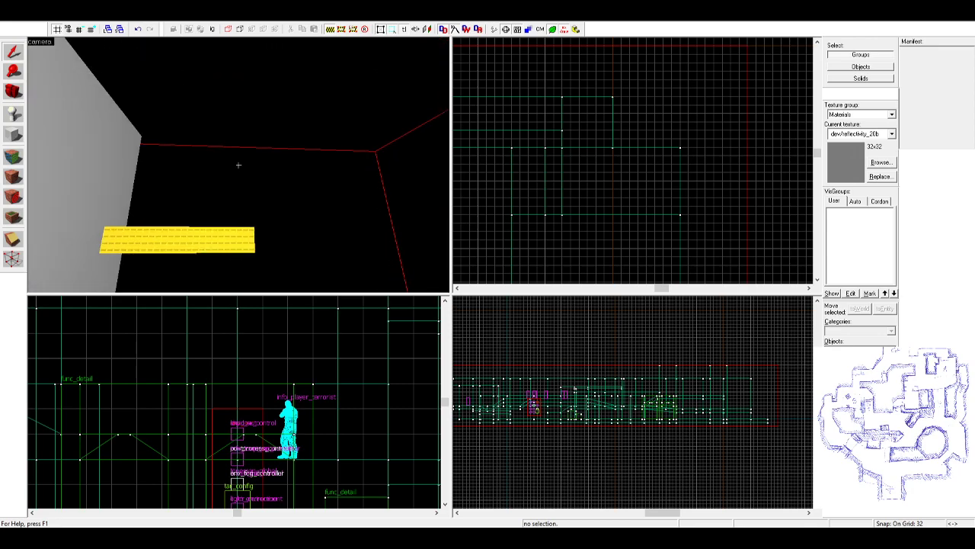
key("w")
key("z")
key("z")
key("z")
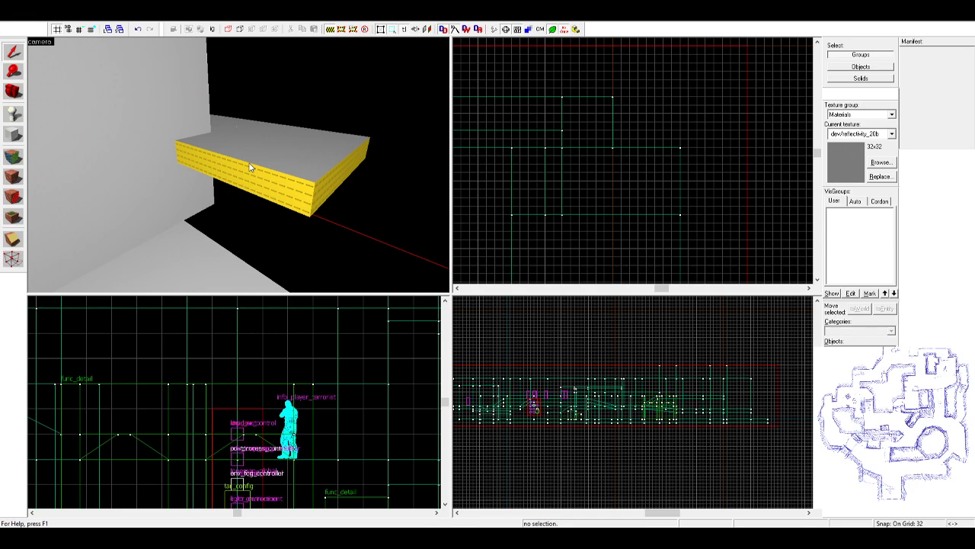
key("z")
key("w")
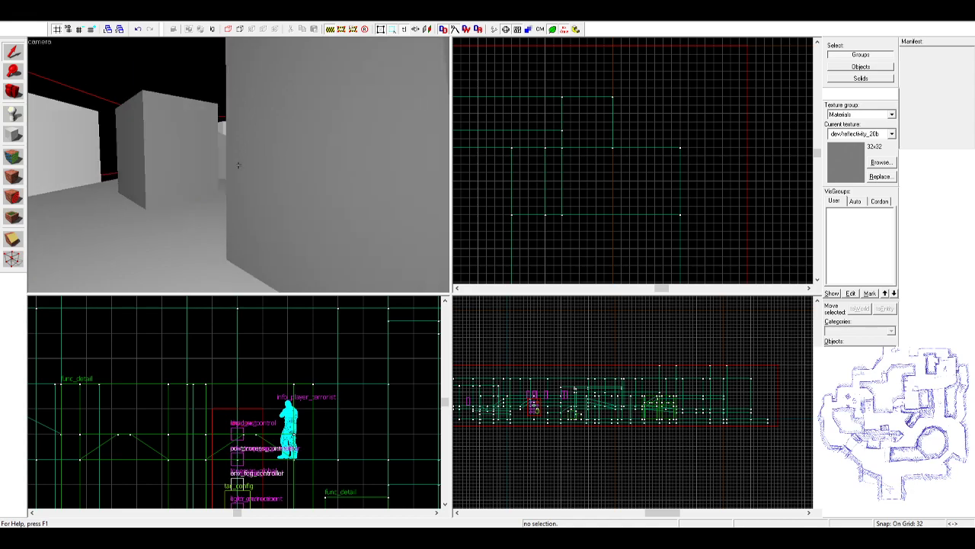
- Review the route past the freestanding block and through the covered passage, then its surroundings from above
key("z")
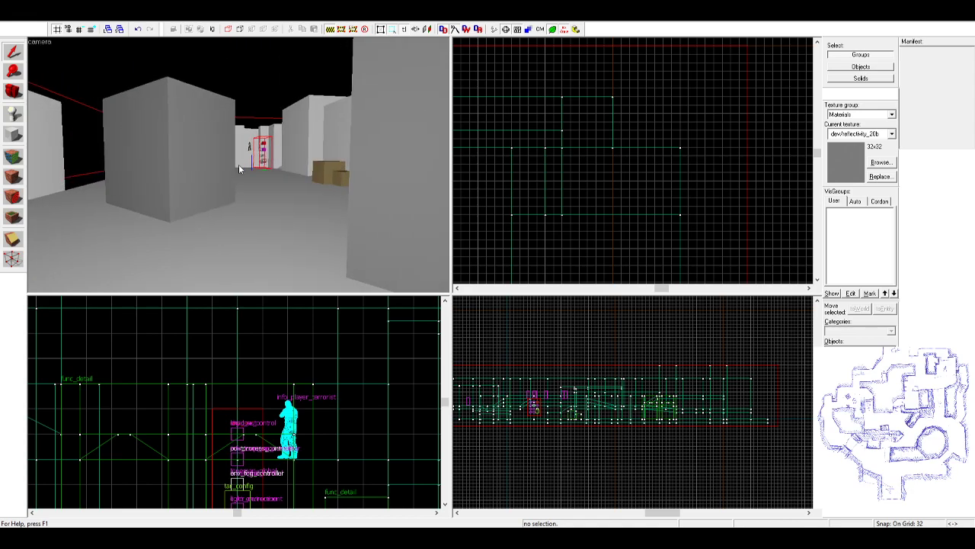
key("z")
key("w")
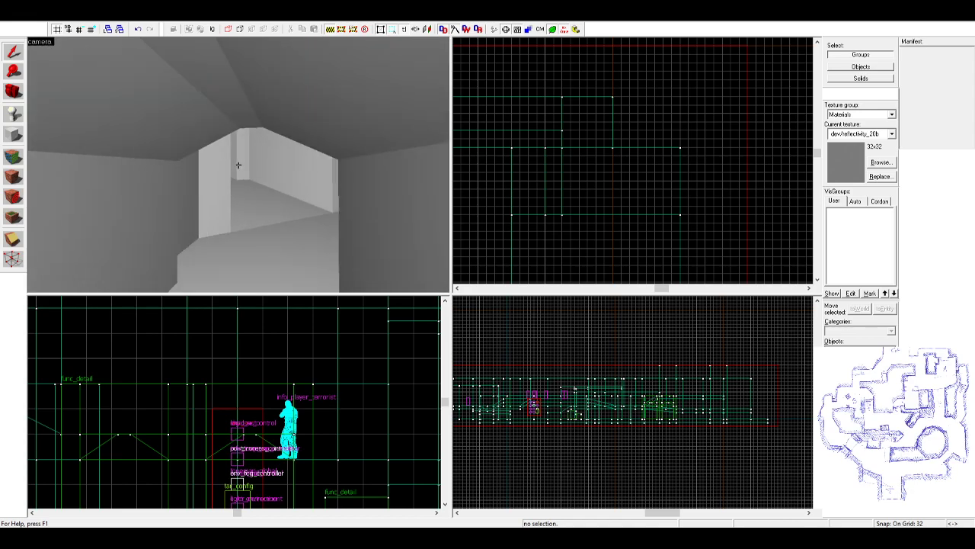
key("w")
key("s")
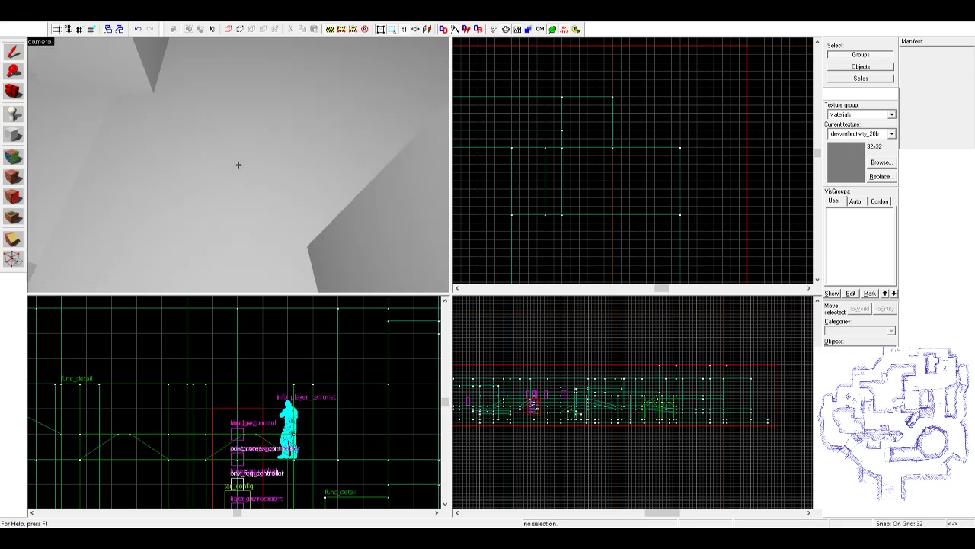
key("w")
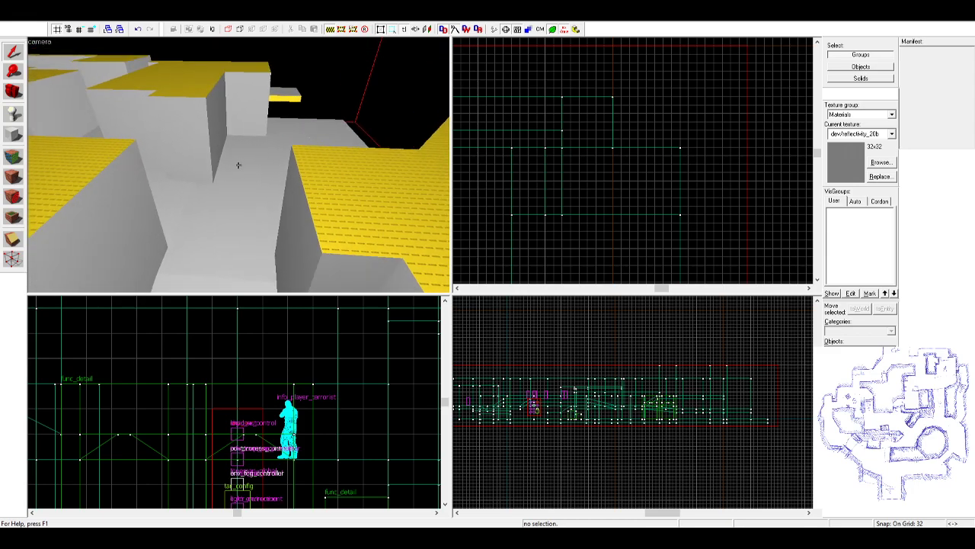
key("w")
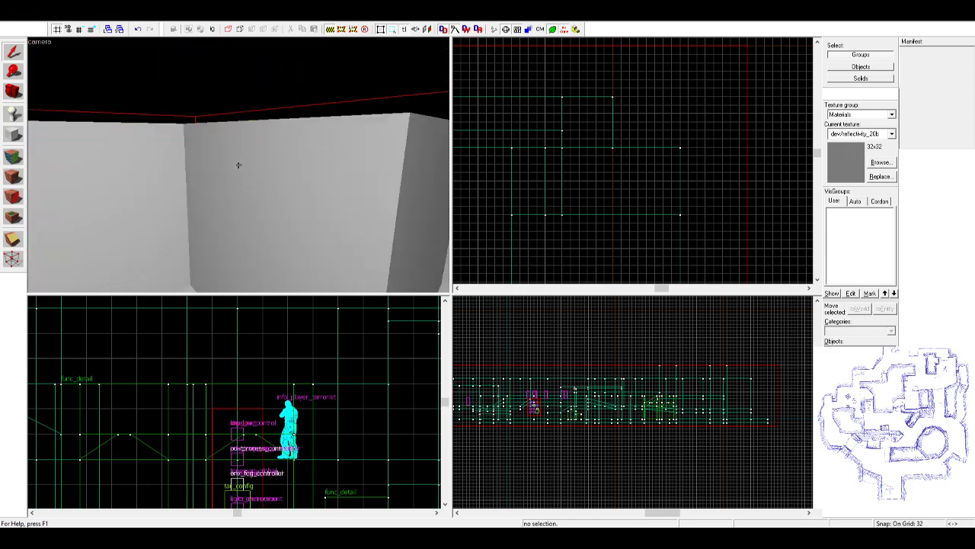
- Duplicate the 256 × 320 × 256 corner wall block and offset the copy 64 units toward the passage floor in the top view
key("z")
left_click(302, 181)
key("s")
key("d")
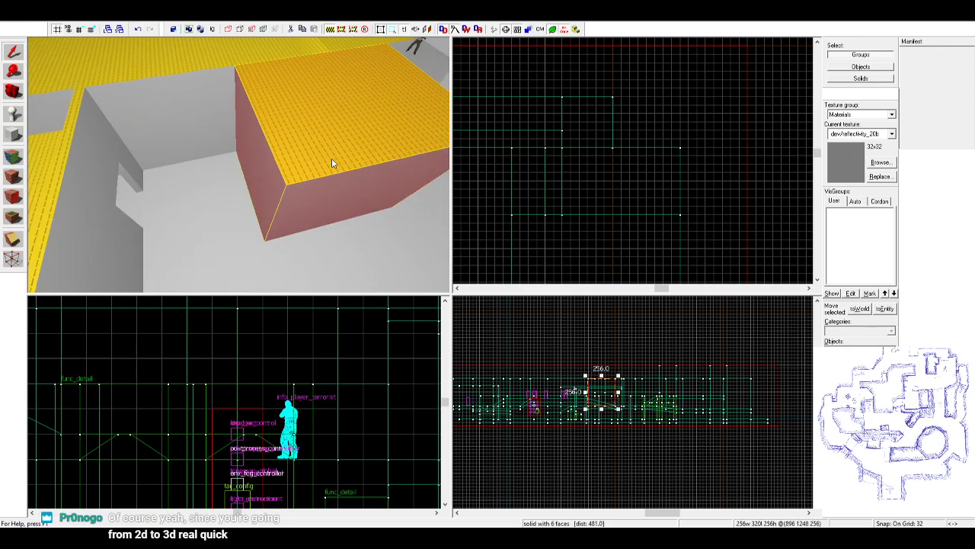
key("z")
key("s")
key("a")
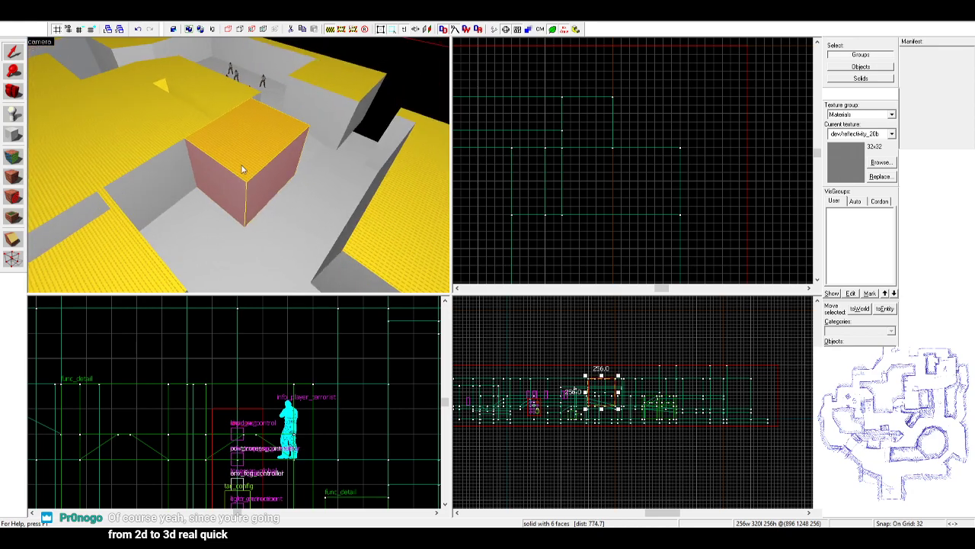
key("z")
scroll(593, 126, "down", 7)
scroll(562, 142, "up", 8)
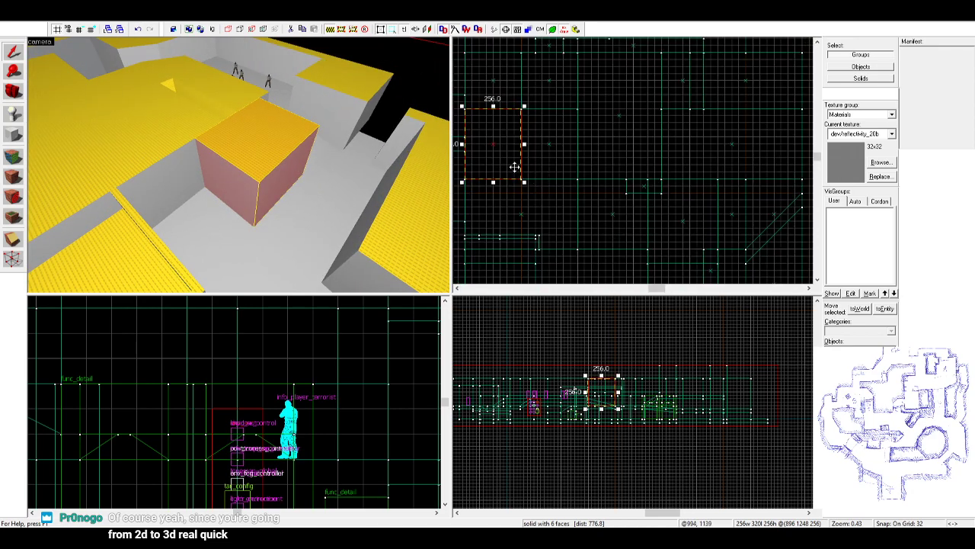
middle_click_drag(559, 161, 656, 157)
scroll(590, 158, "up", 3)
left_click_drag(598, 149, 606, 169, "shift")
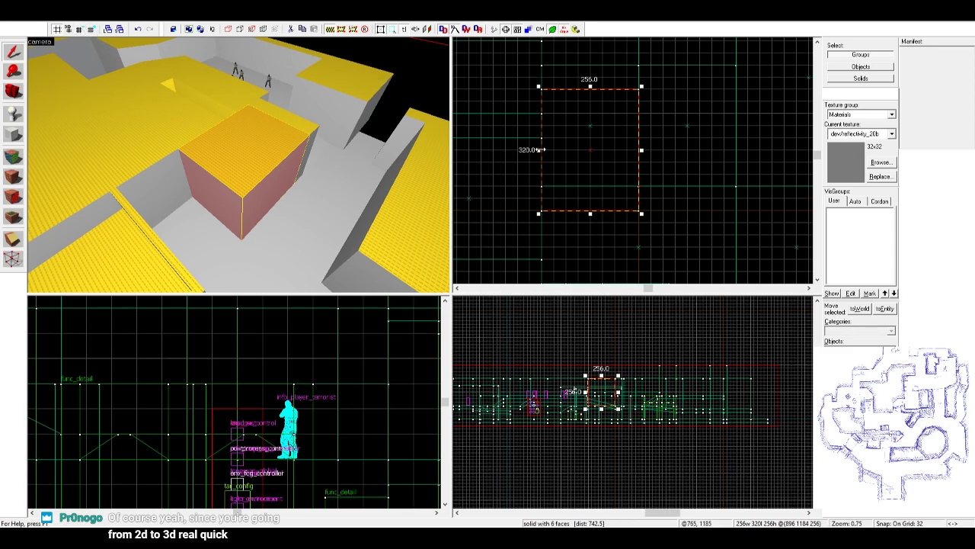
- Trim the copied wall block to 64 units long and 192 units wide so it only projects beside the passage opening
left_click(198, 228)
key("z")
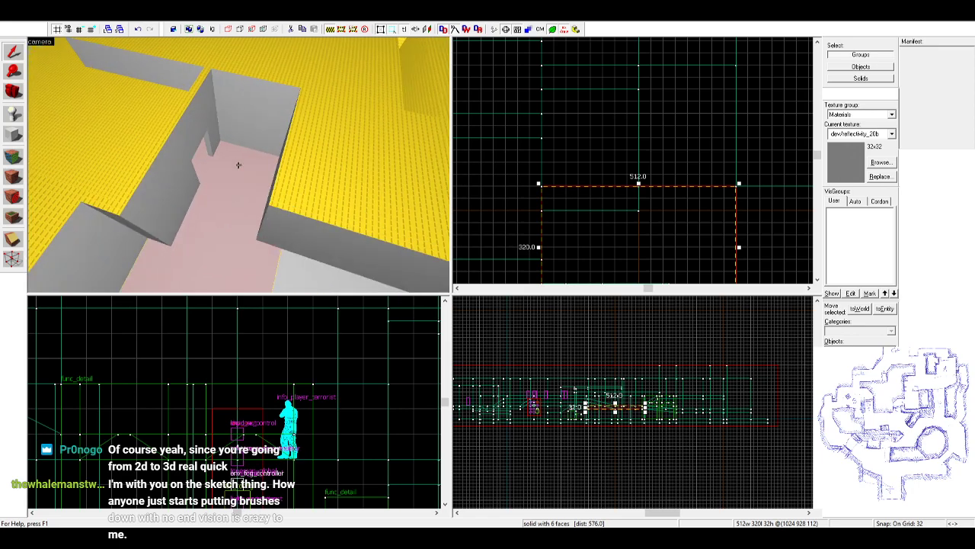
key("d")
key("w")
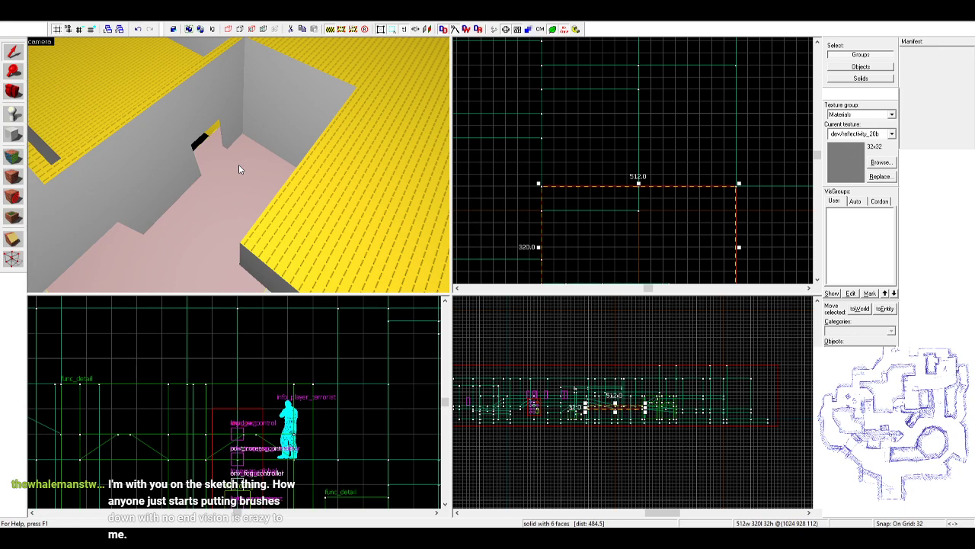
key("z")
key("s")
key("z")
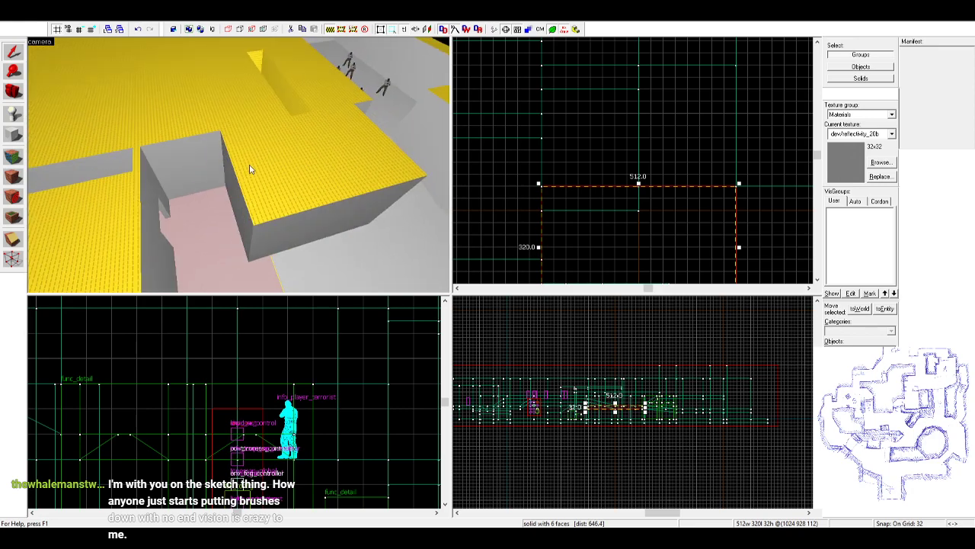
left_click(260, 165)
left_click_drag(589, 89, 598, 181)
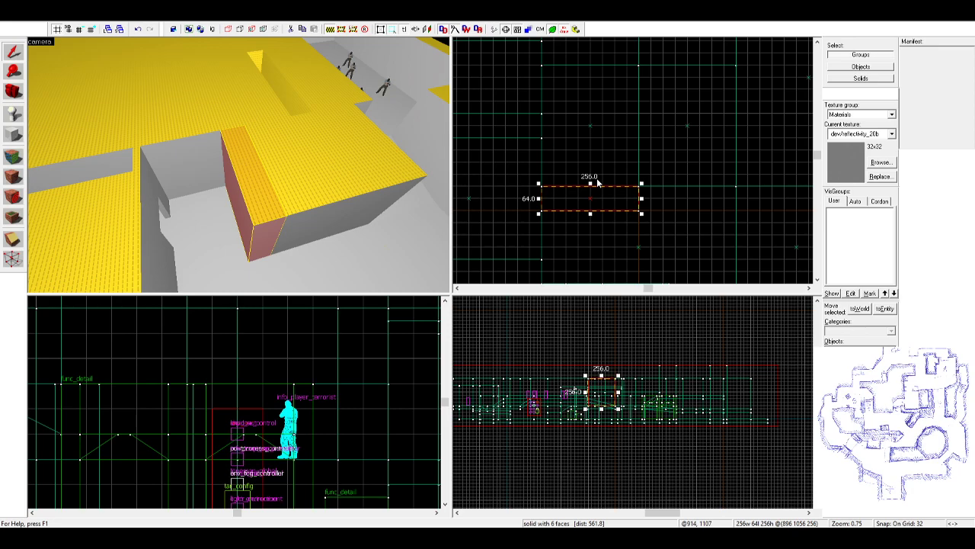
left_click_drag(640, 198, 617, 198)
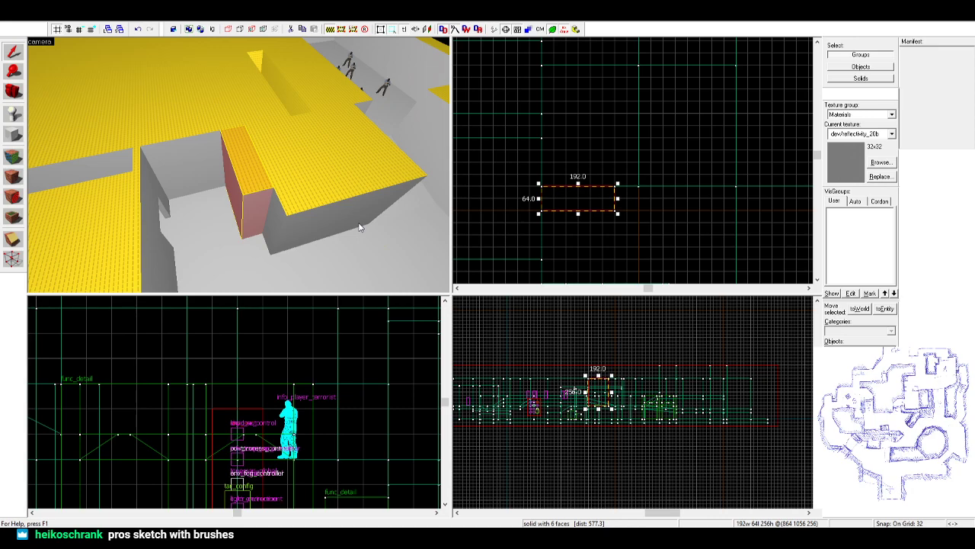
- Collapse the trimmed block's outer corner vertices to form a triangular wedge, and stretch the wedge to about 192 units long
left_click(13, 259)
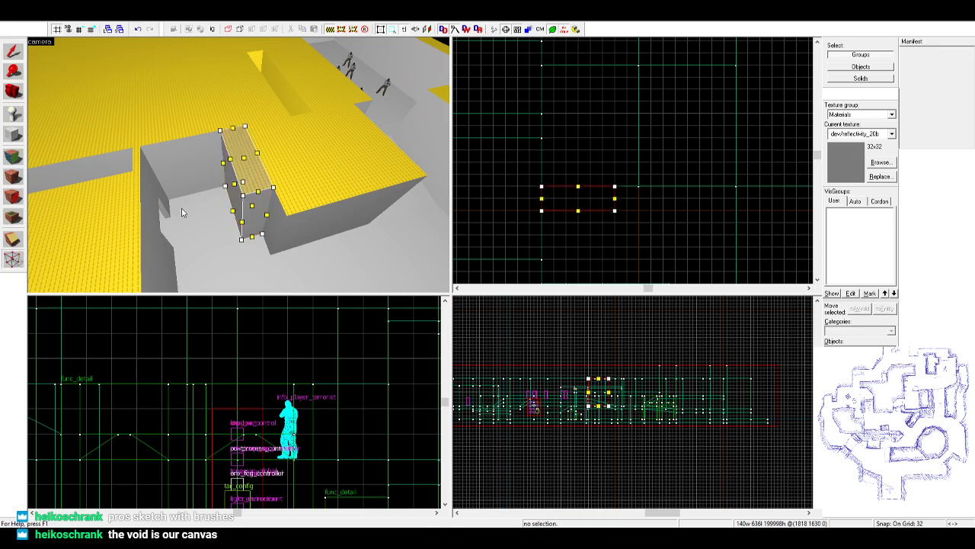
left_click_drag(616, 211, 540, 217)
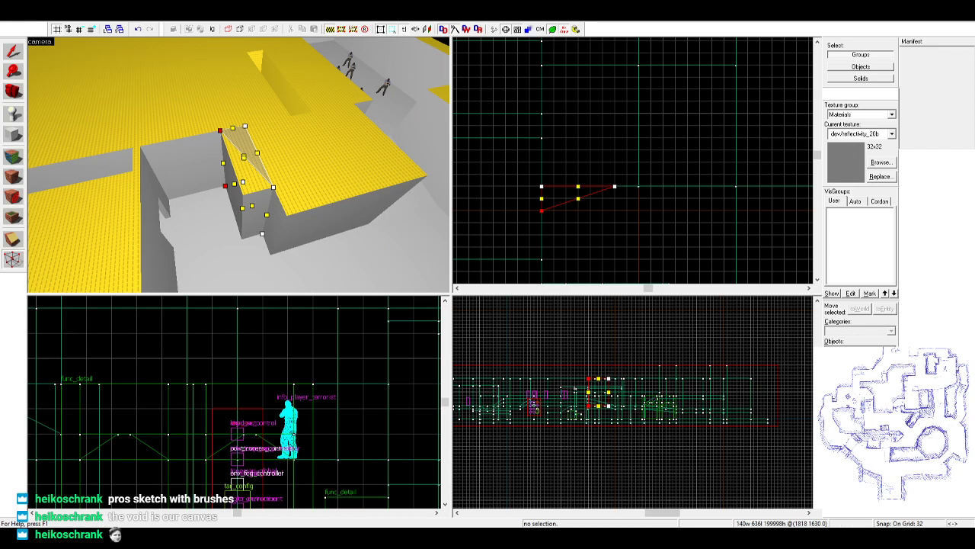
key("shift+s")
left_click_drag(577, 213, 584, 258)
- Extend the 320-unit-wide floor slab beyond the doorway to 512 units long to close the gap in the floor
left_click(354, 215)
left_click(358, 265)
key("z")
key("w")
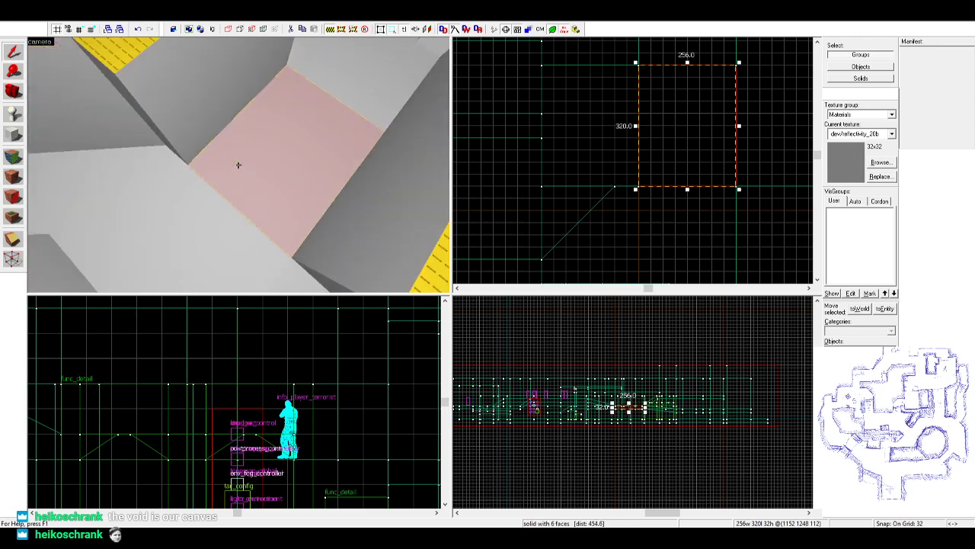
key("z")
left_click(241, 175)
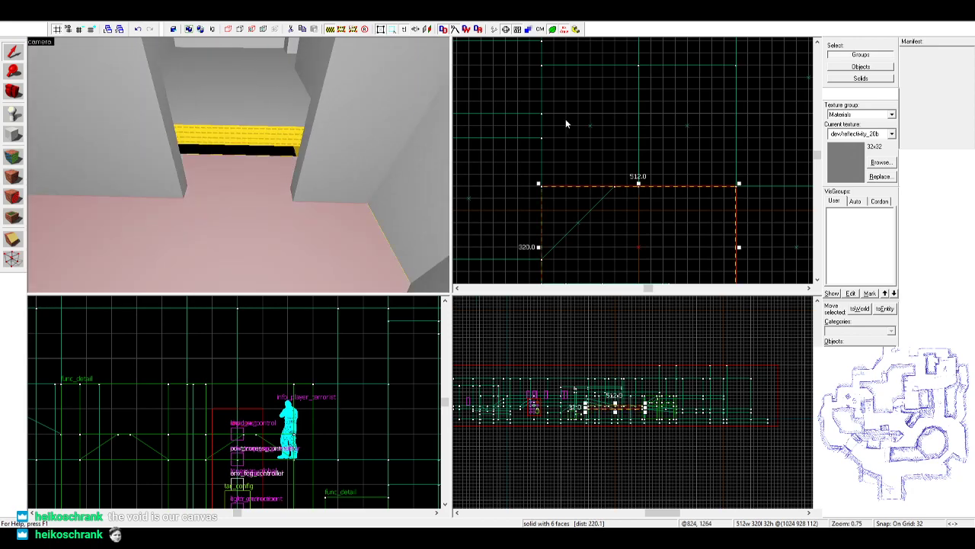
scroll(617, 131, "down", 3)
key("z")
key("w")
key("z")
left_click(290, 190)
scroll(621, 184, "up", 3)
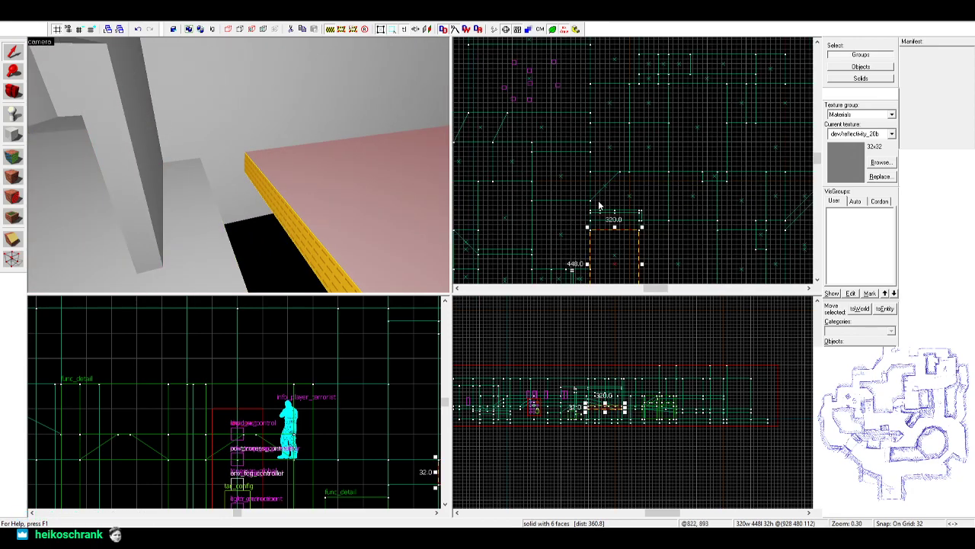
left_click_drag(621, 200, 622, 182)
- Inspect the extended floor slab inside the covered room and the wall edges around it
key("z")
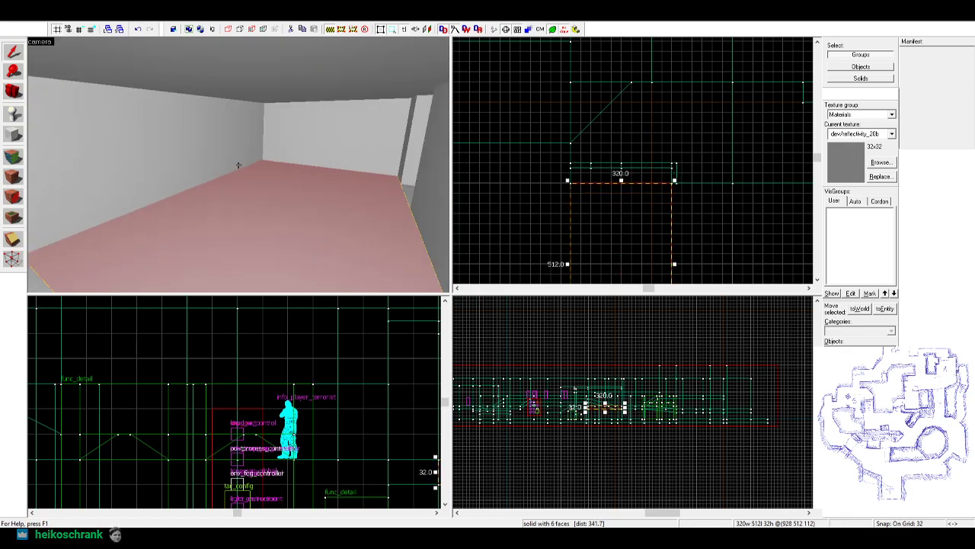
key("z")
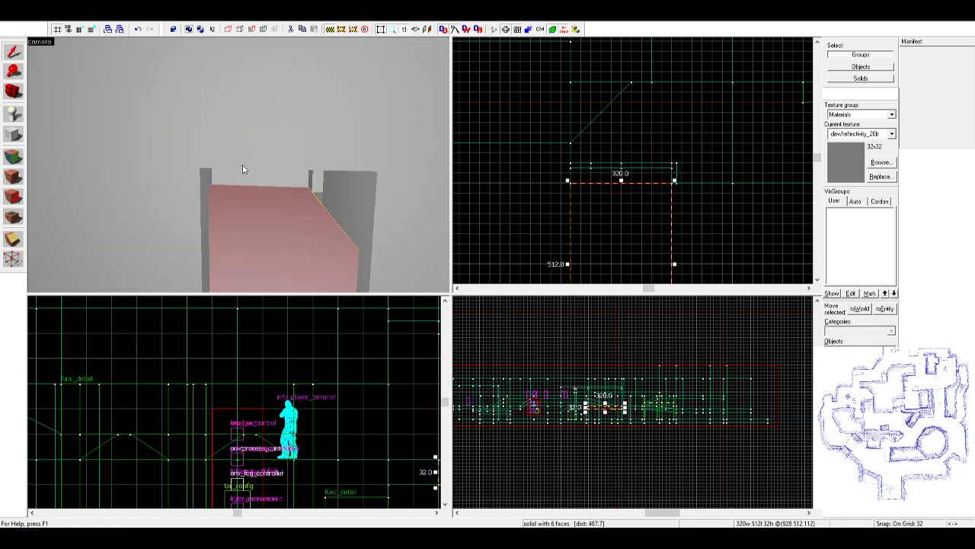
key("z")
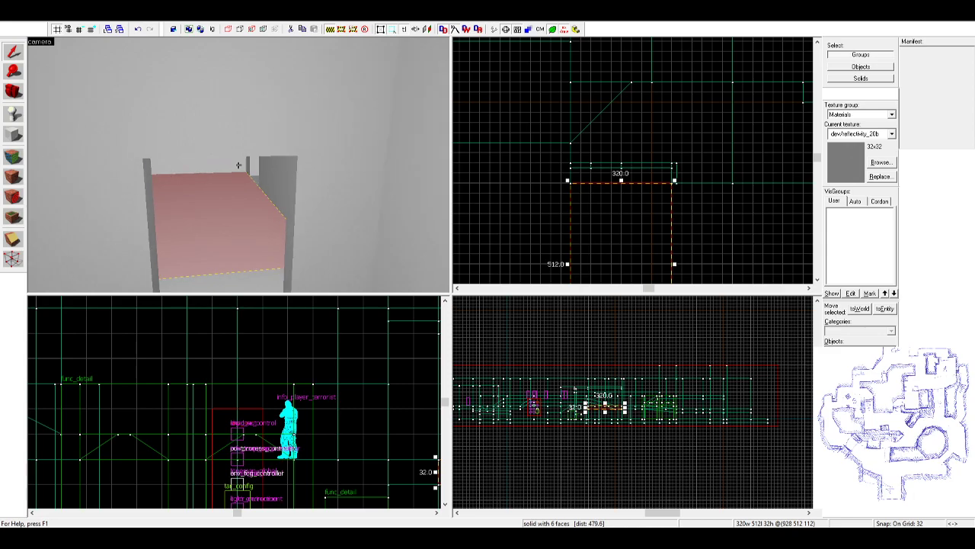
key("w")
key("z")
left_click(268, 107)
key("z")
key("s")
key("z")
left_click(208, 131)
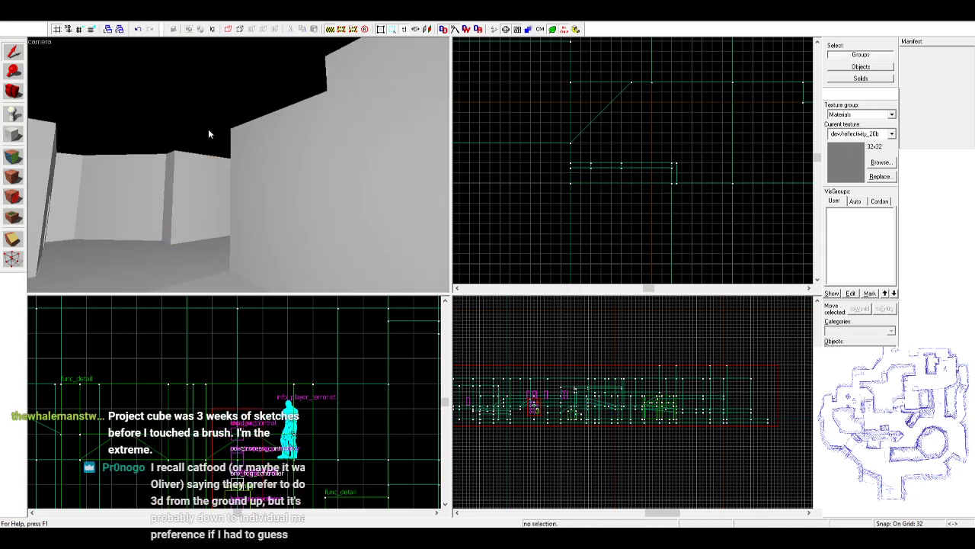
- Check the sightlines through the covered room's doorway and around the wall corner outside from player height
key("z")
key("w")
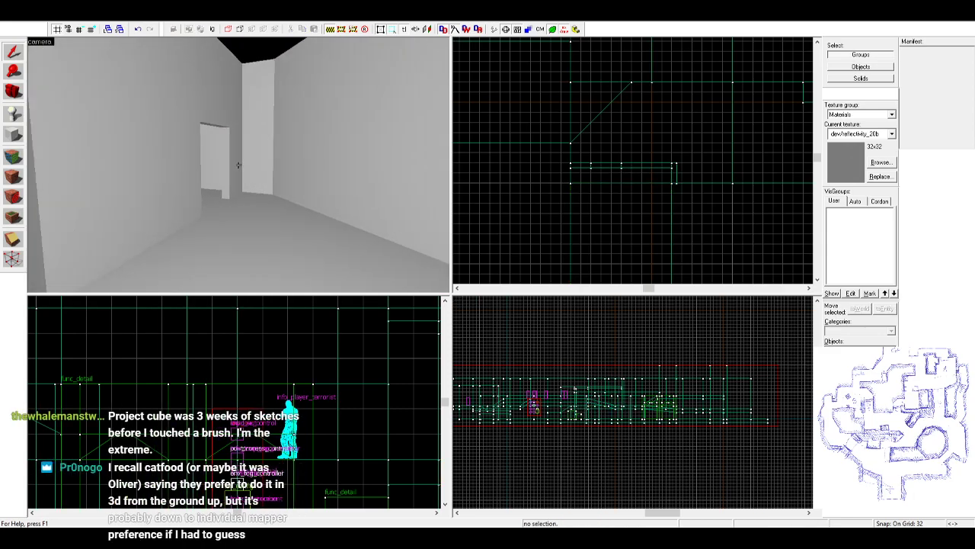
key("s")
key("s")
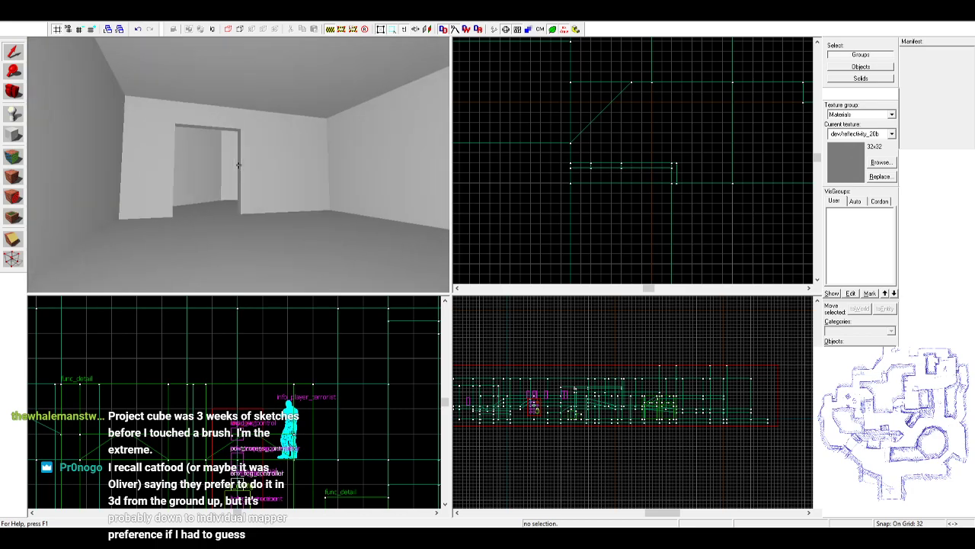
key("a")
key("d")
key("a")
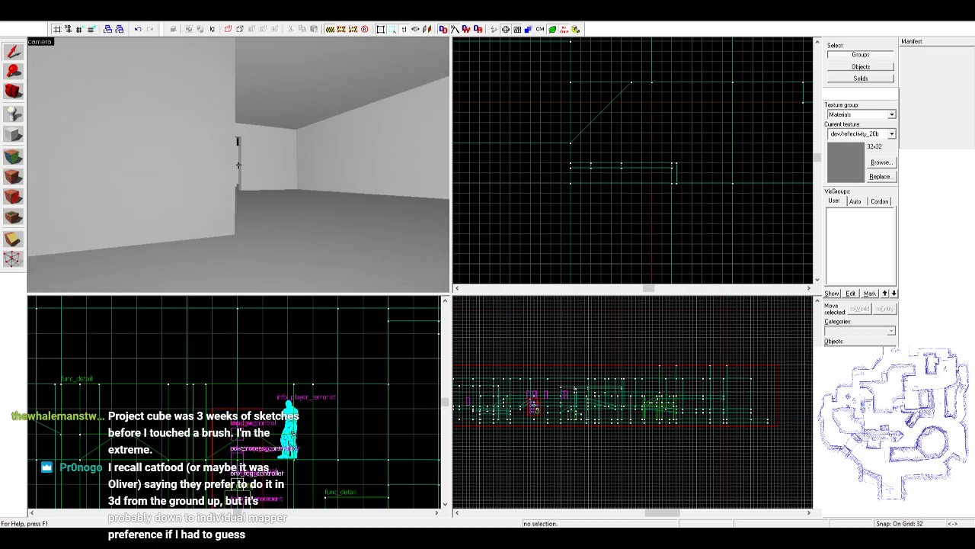
key("d")
key("s")
key("z")
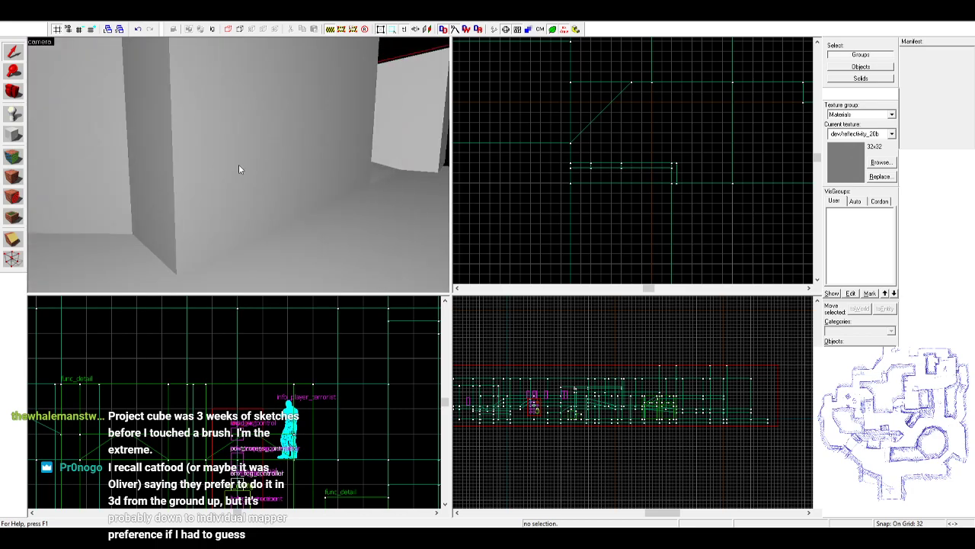
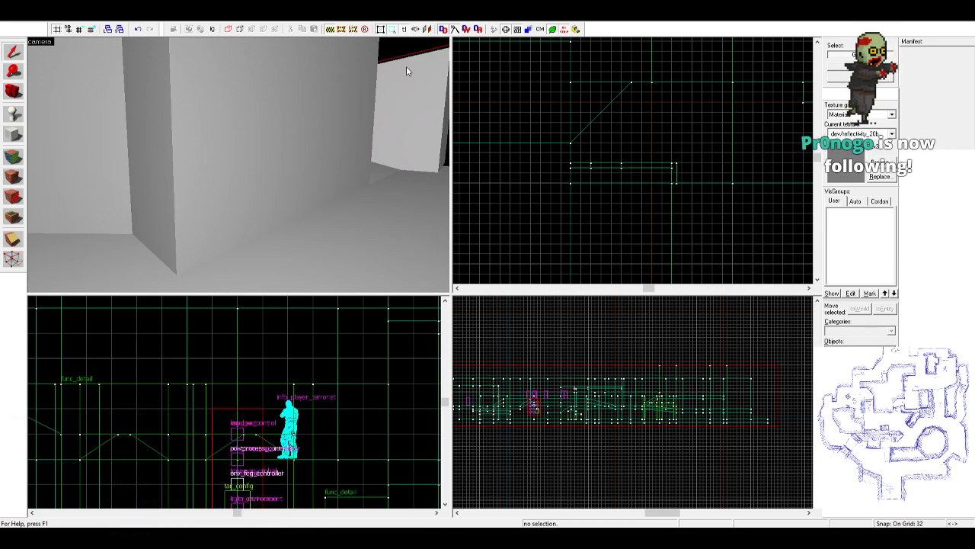
- Review the passage leading away from the player models toward the angled walls and the opening beyond
key("z")
key("w")
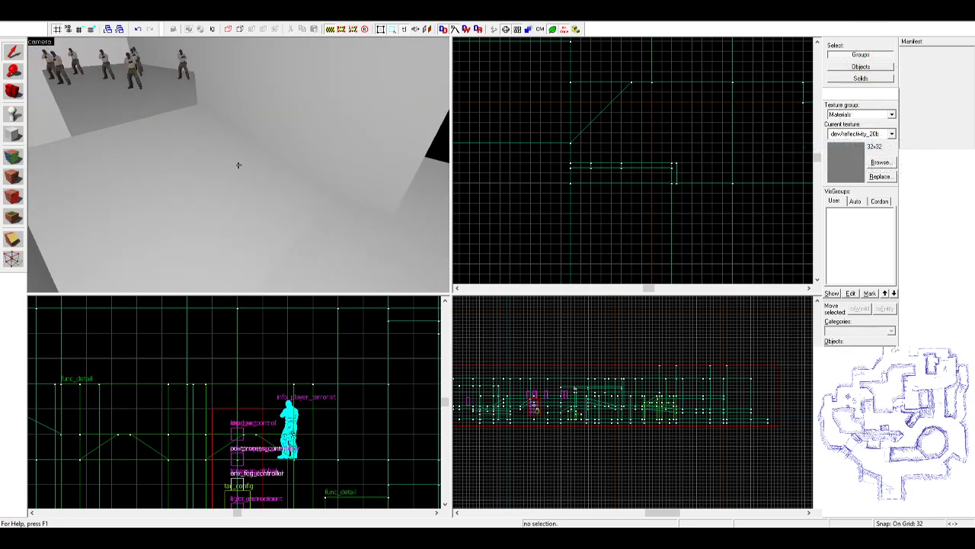
key("w")
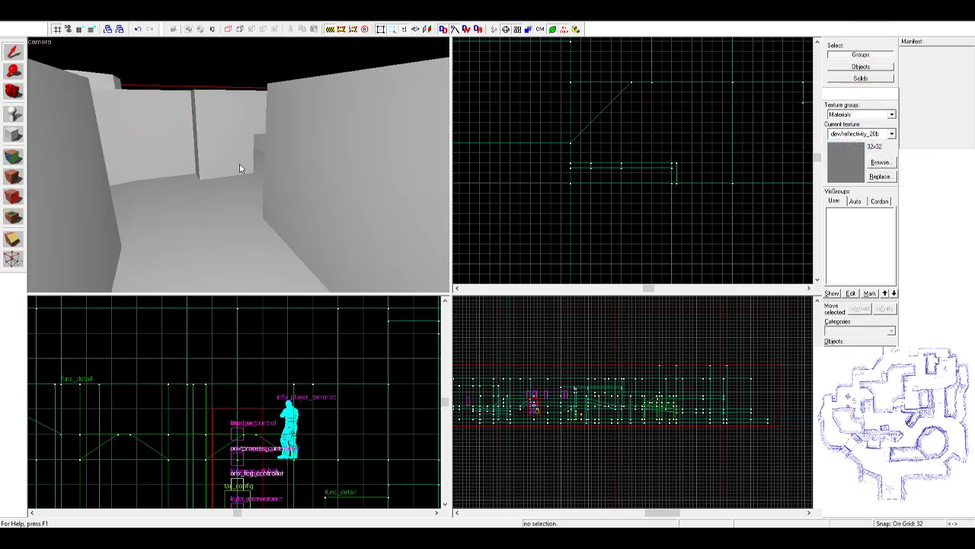
key("z")
key("w")
key("a")
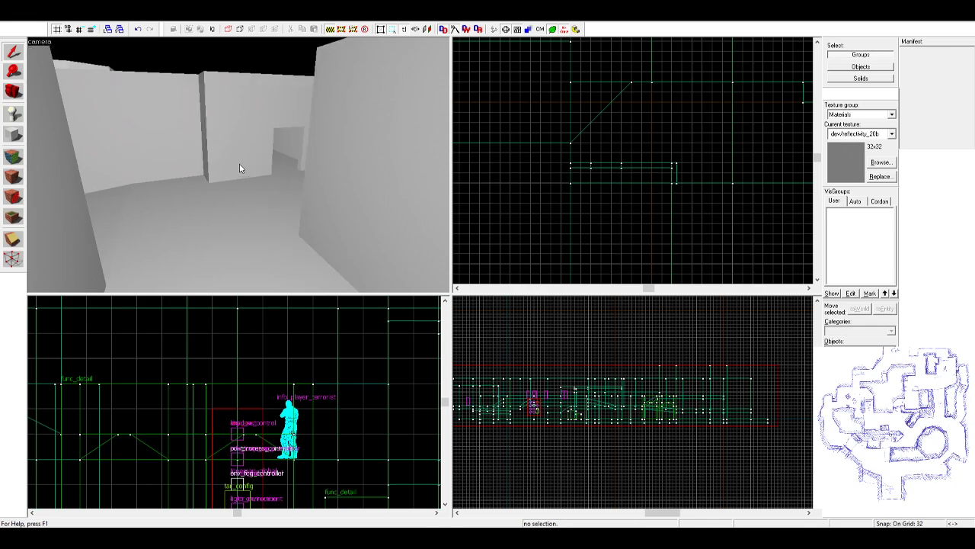
key("z")
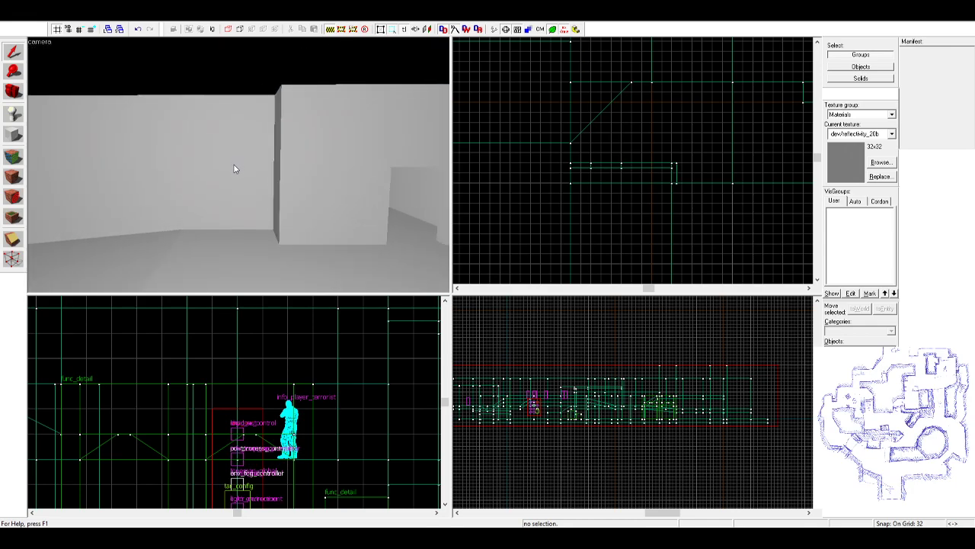
key("w")
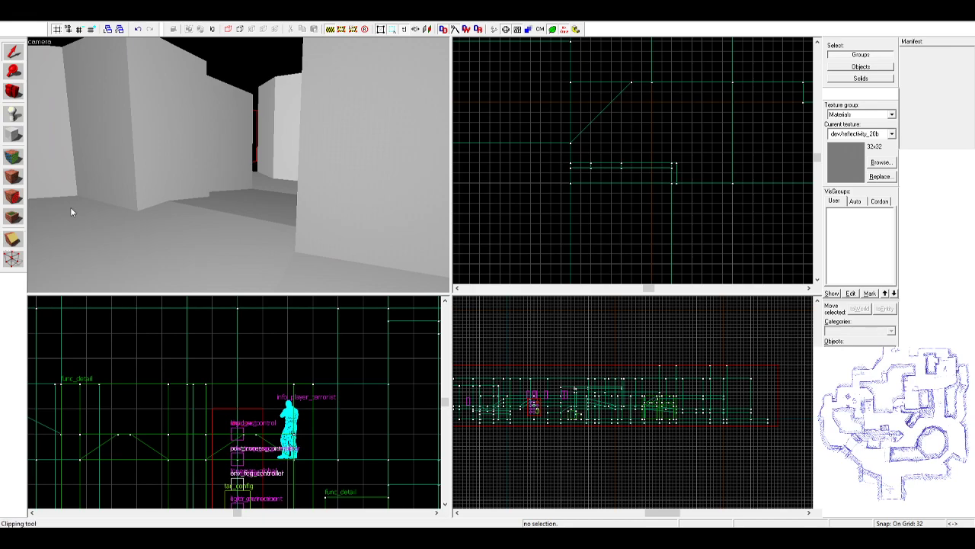
- Review the route up to the func_detail arch, through it and along the corridor beyond
key("z")
key("w")
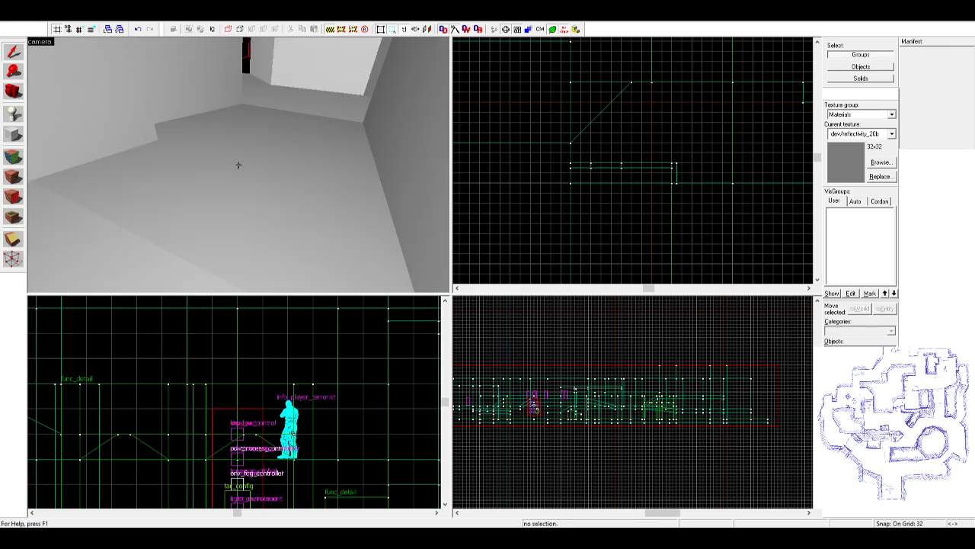
key("s")
key("a")
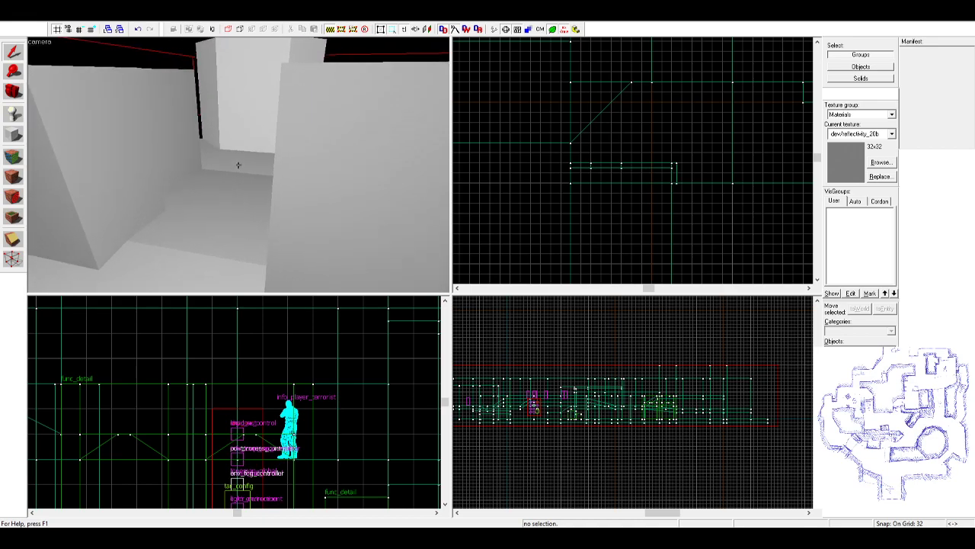
key("w")
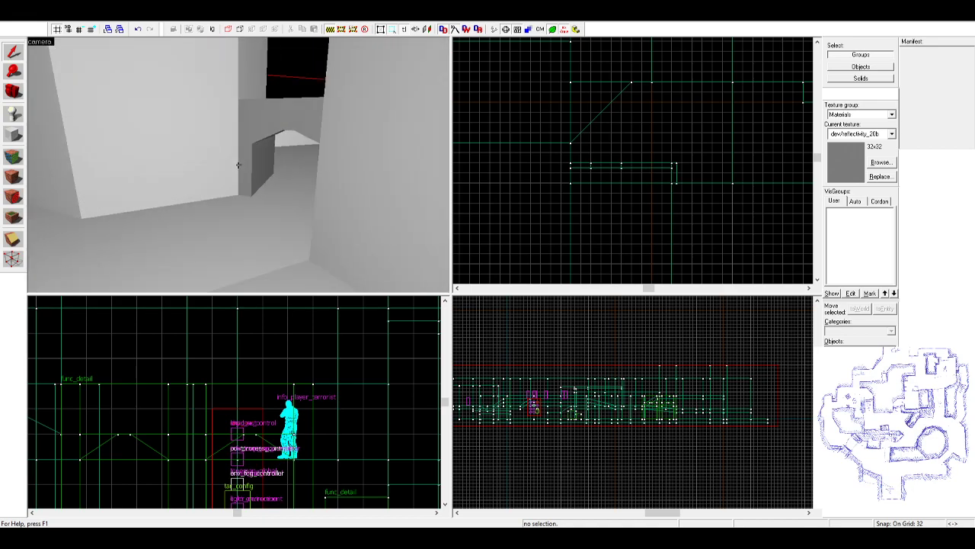
key("w")
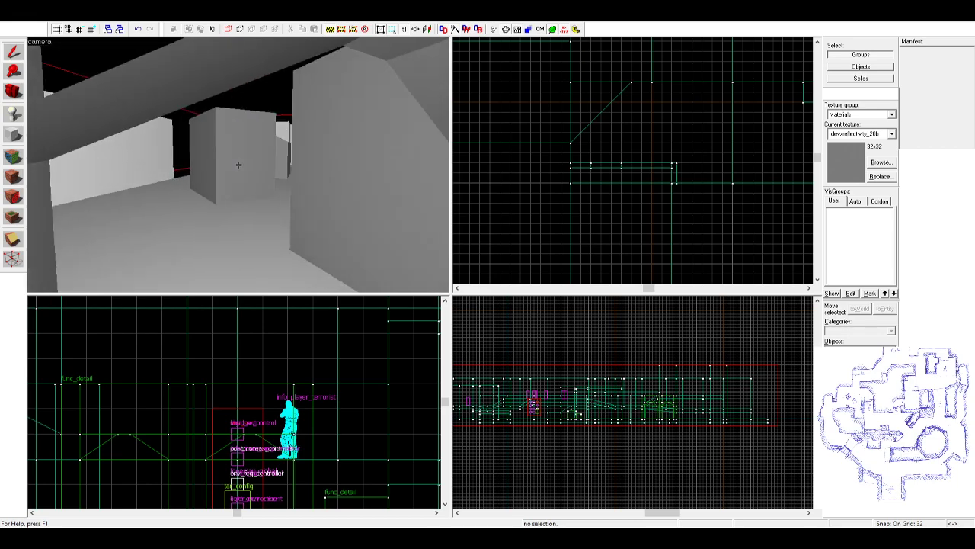
key("z")
left_click(245, 167)
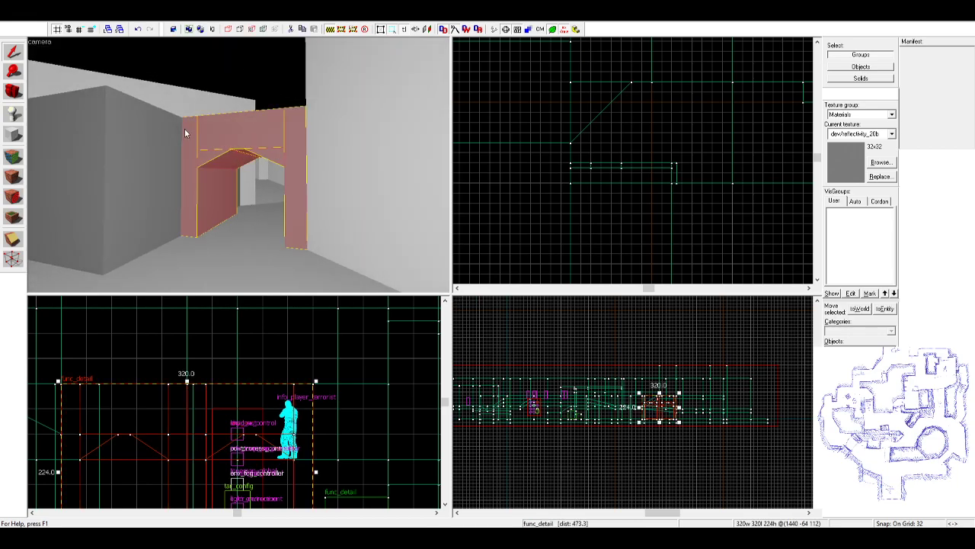
key("Escape")
key("z")
key("w")
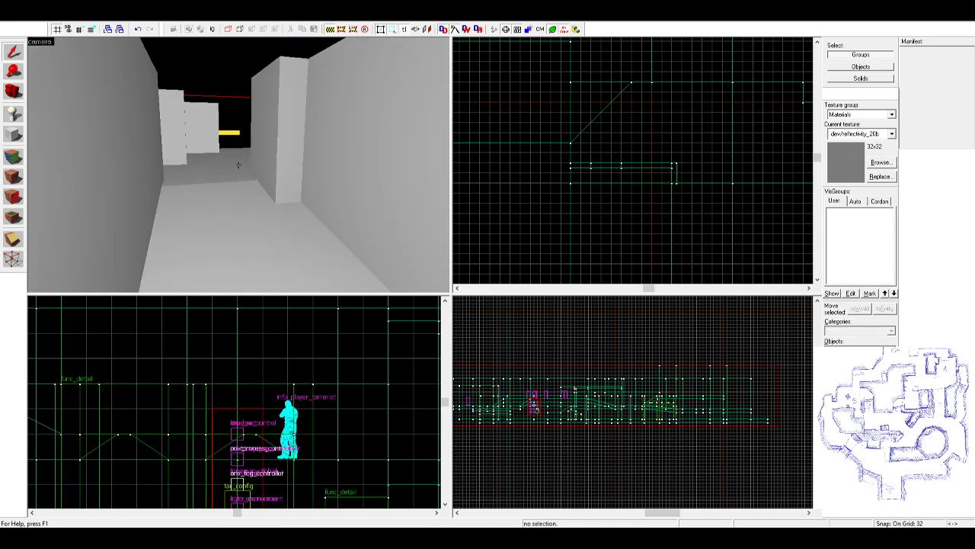
key("w")
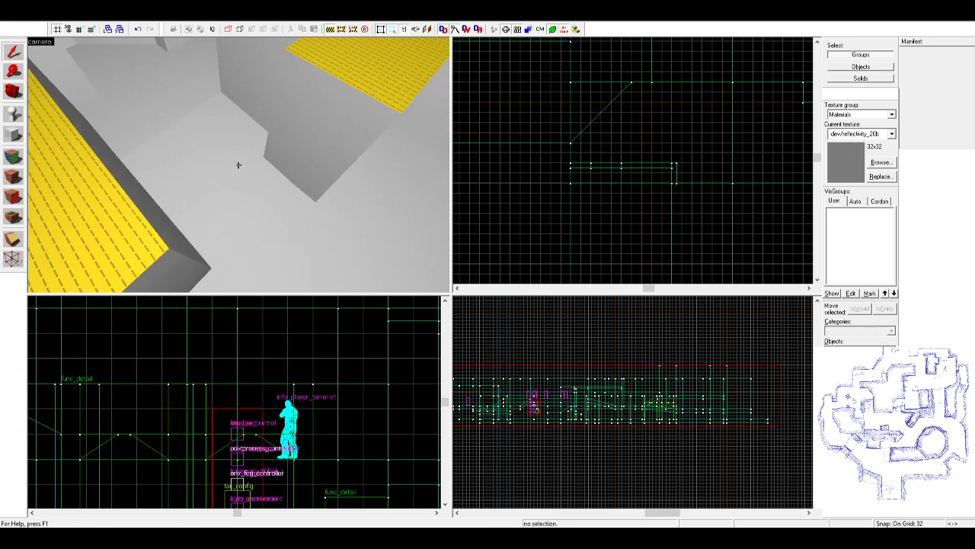
- Examine the passage walls and the angled corner from above the rooftops and from floor level
key("s")
key("z")
key("z")
key("s")
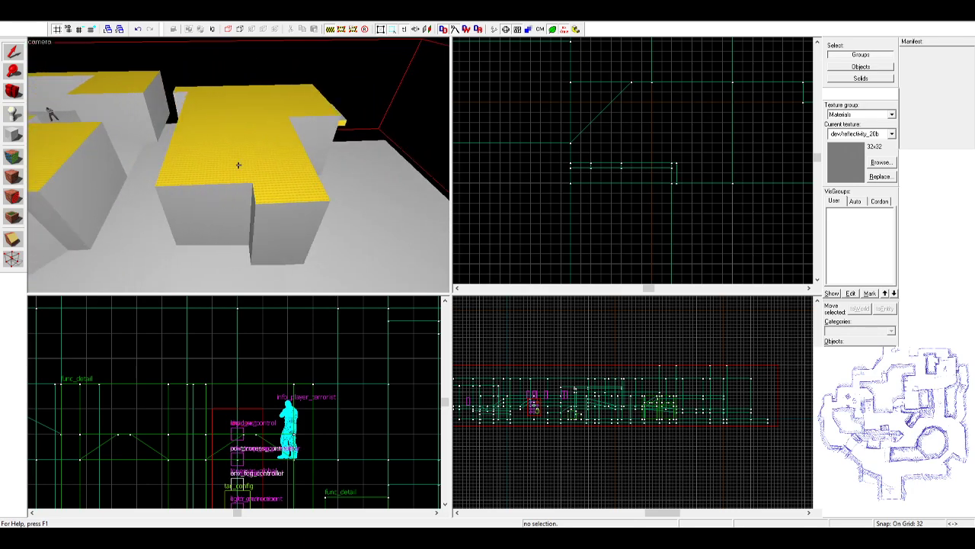
key("w")
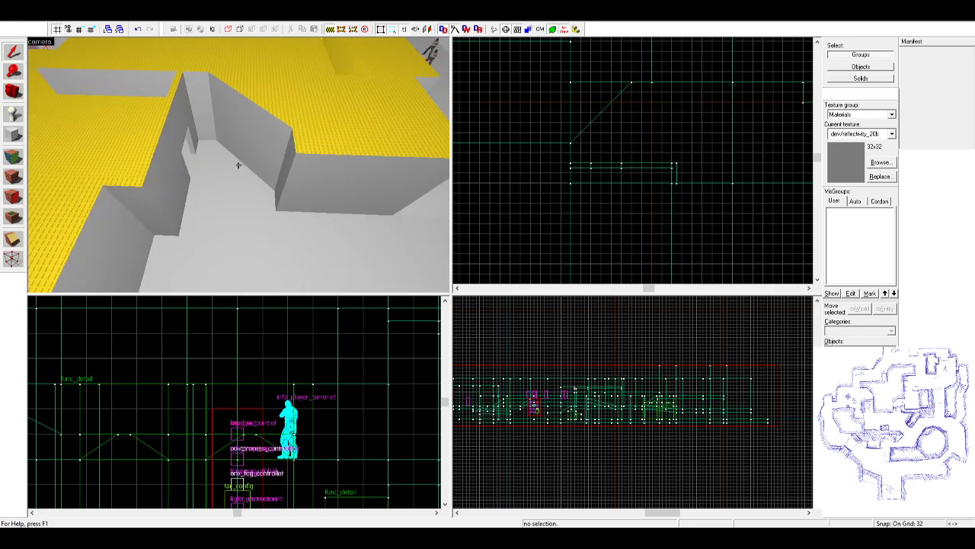
key("w")
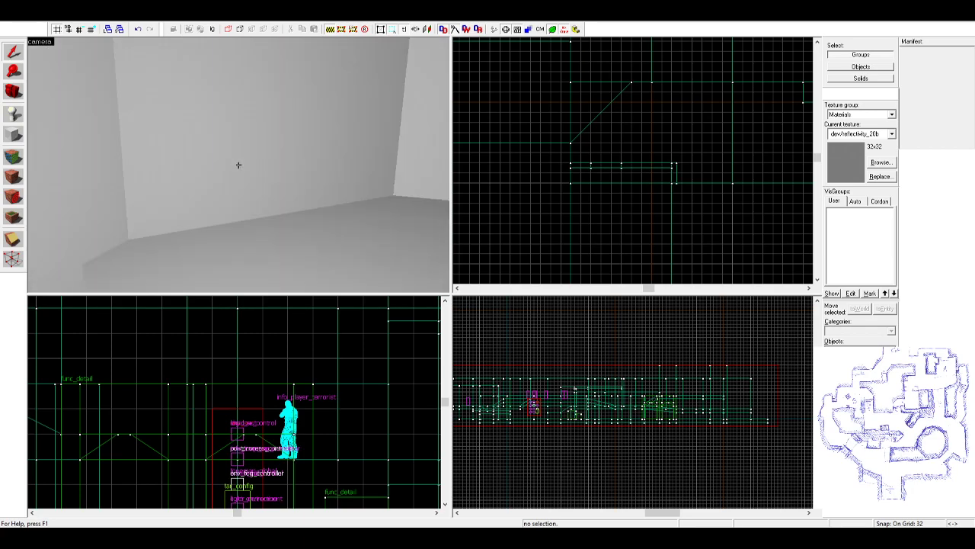
key("w")
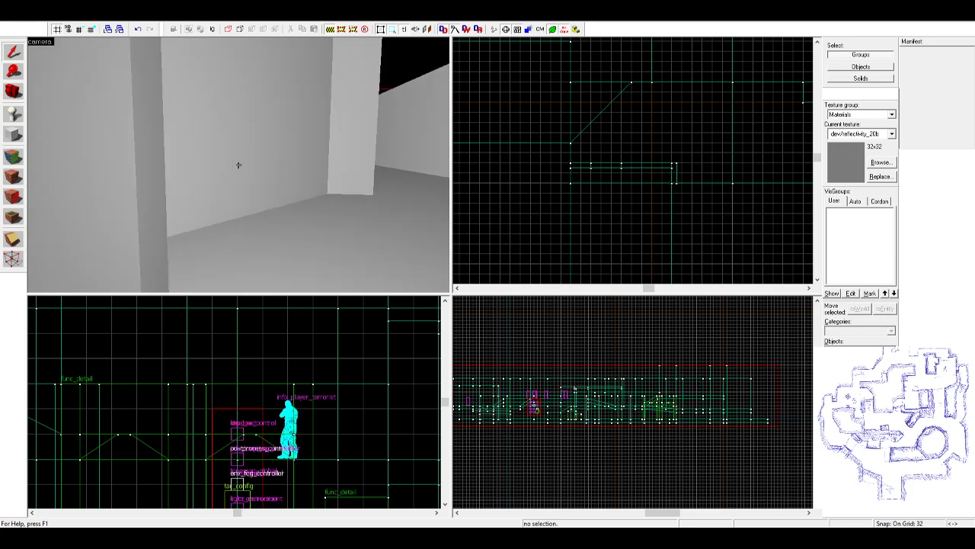
key("w")
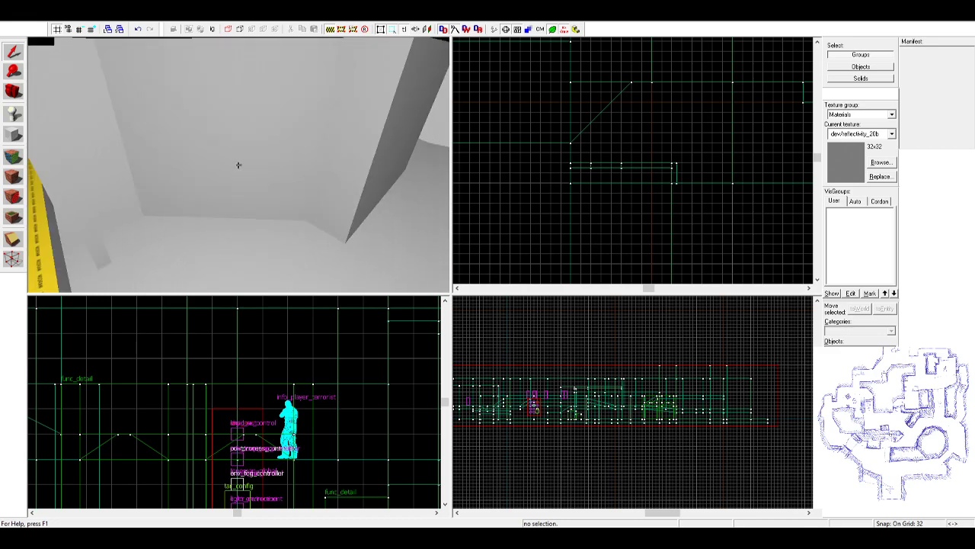
- Delete the 192-unit triangular wedge that cuts off the passage corner
key("z")
left_click(239, 166)
left_click(266, 126)
key("z")
key("z")
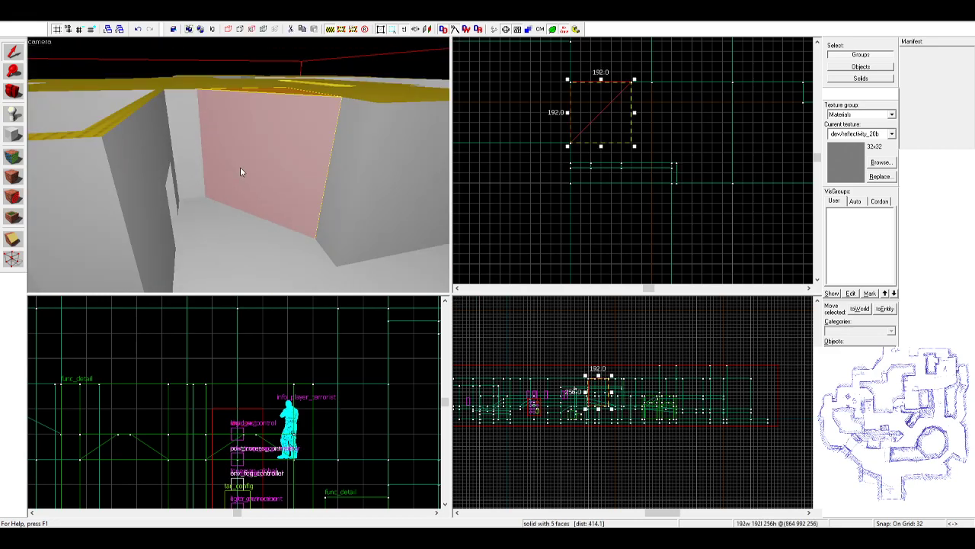
key("Delete")
- Duplicate the wall block beside the opened corner and resize the copy to a 64 × 64 × 64 cube against its face
left_click(311, 208)
key("z")
key("d")
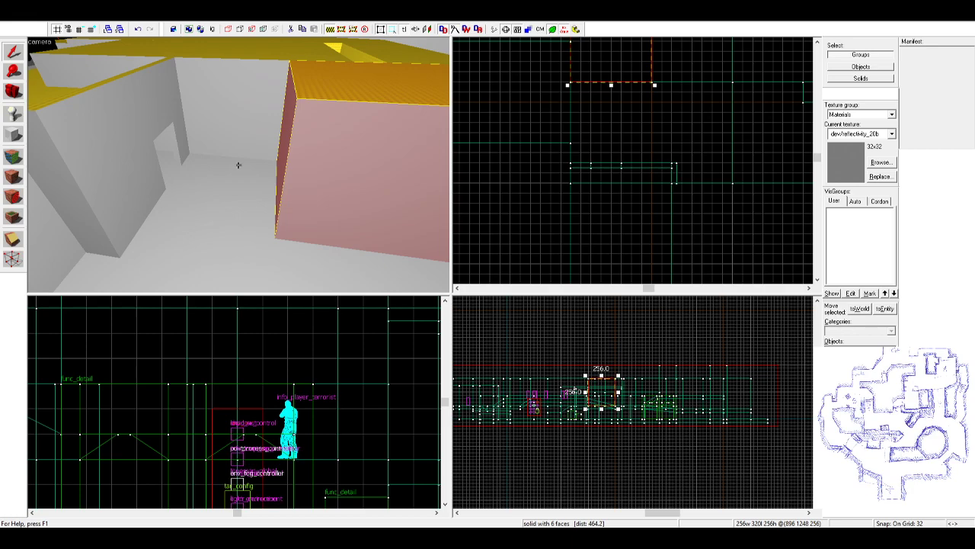
key("z")
scroll(630, 118, "down", 4)
scroll(601, 87, "up", 3)
left_click_drag(616, 87, 621, 104)
left_click_drag(596, 41, 647, 107)
scroll(600, 395, "up", 4)
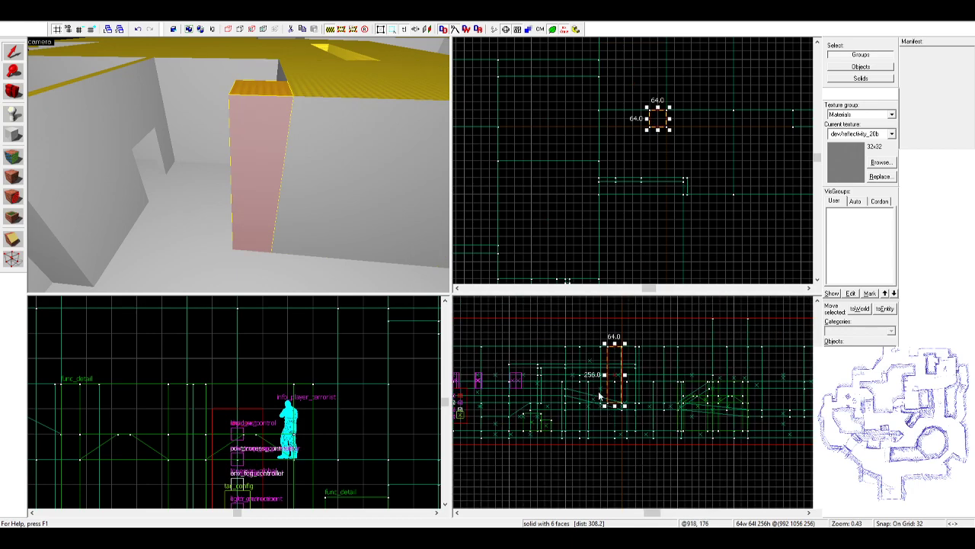
scroll(599, 395, "up", 2)
left_click_drag(626, 310, 626, 387)
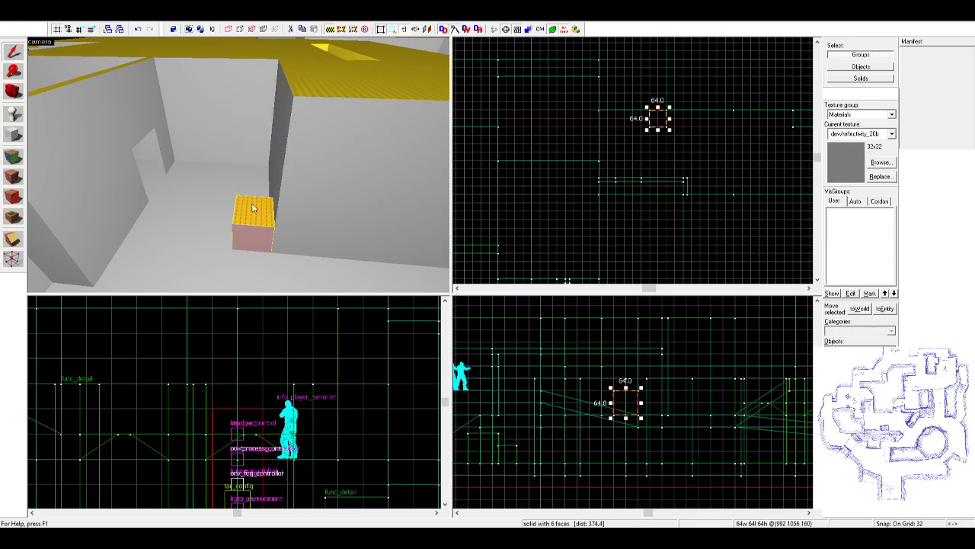
- Set the grid to 16, raise the corner cube to 80 units high and widen its footprint to match
left_click(79, 29)
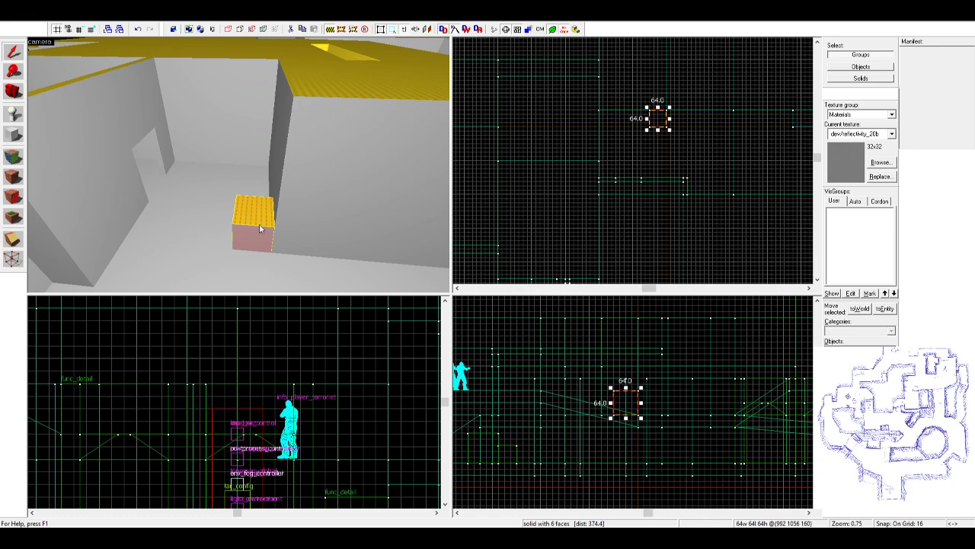
scroll(564, 362, "up", 2)
left_click_drag(647, 396, 648, 388)
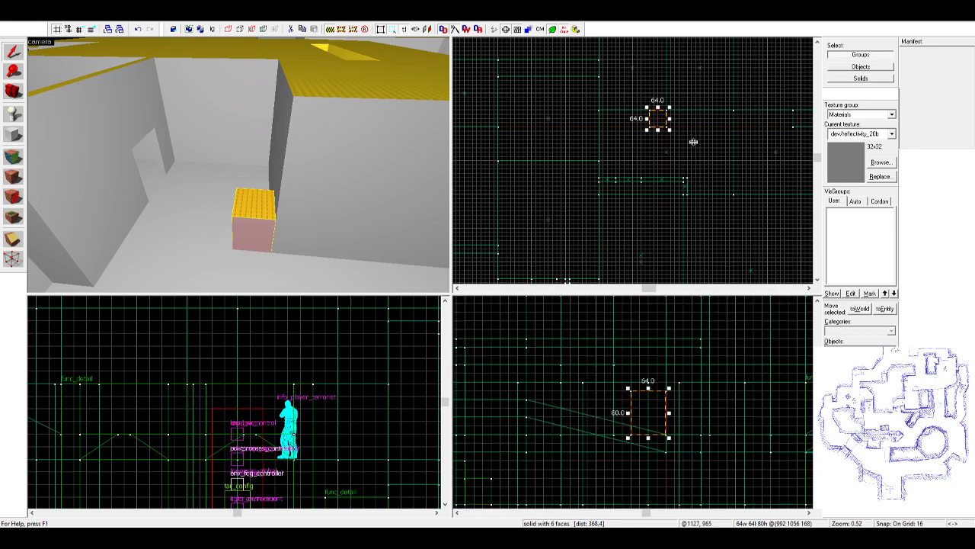
scroll(644, 113, "up", 2)
left_click_drag(650, 102, 665, 132)
scroll(681, 109, "up", 2)
key("ctrl+z")
left_click(301, 181)
key("ctrl+z")
left_click(288, 211)
key("ctrl+z")
left_click(404, 195)
- Copy the existing func_detail crate pair found beyond the doorway of the covered room
key("z")
key("w")
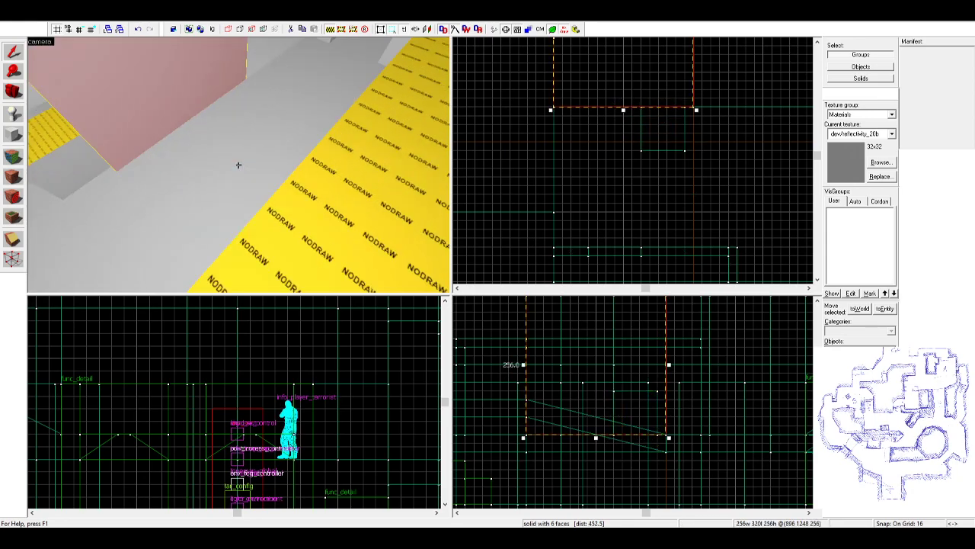
key("w")
key("s")
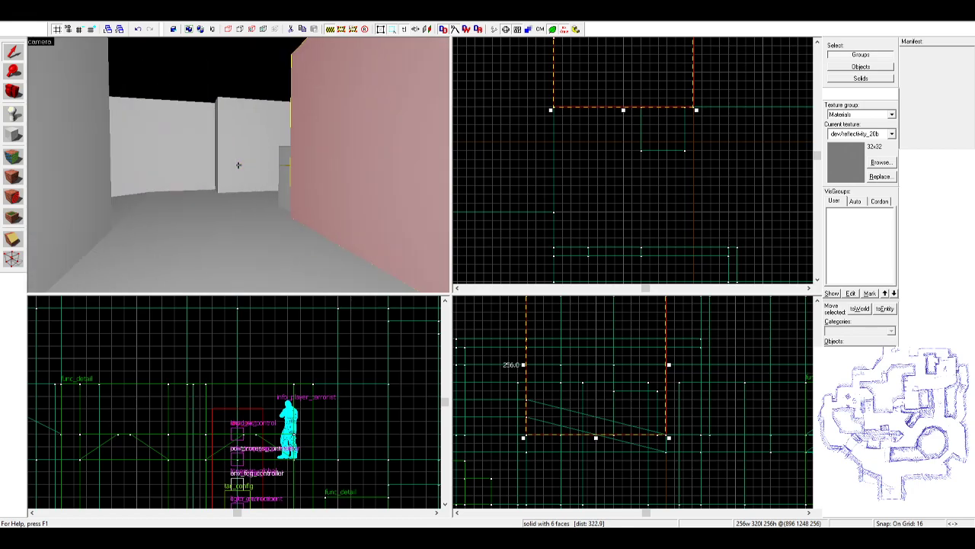
key("w")
key("s")
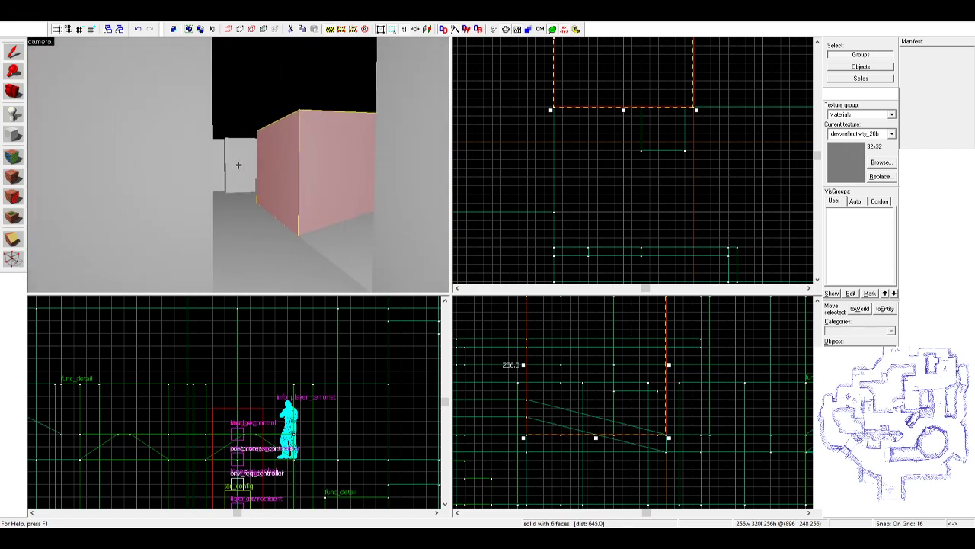
key("w")
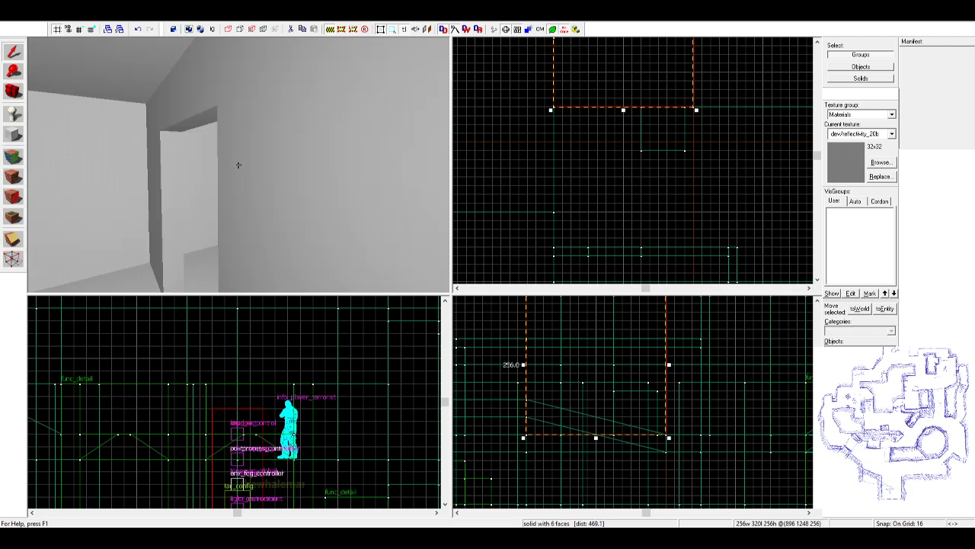
key("w")
key("w")
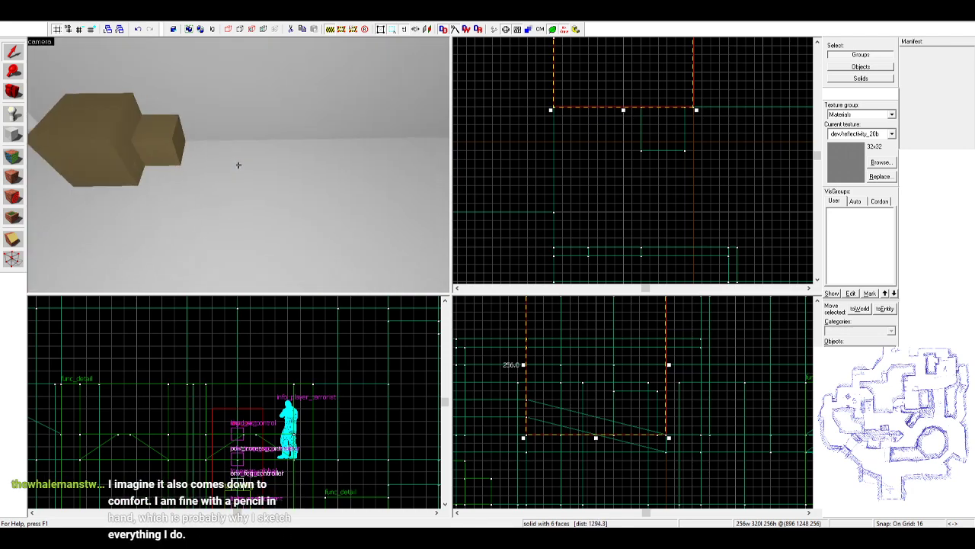
left_click(238, 165)
left_click(238, 165)
key("w")
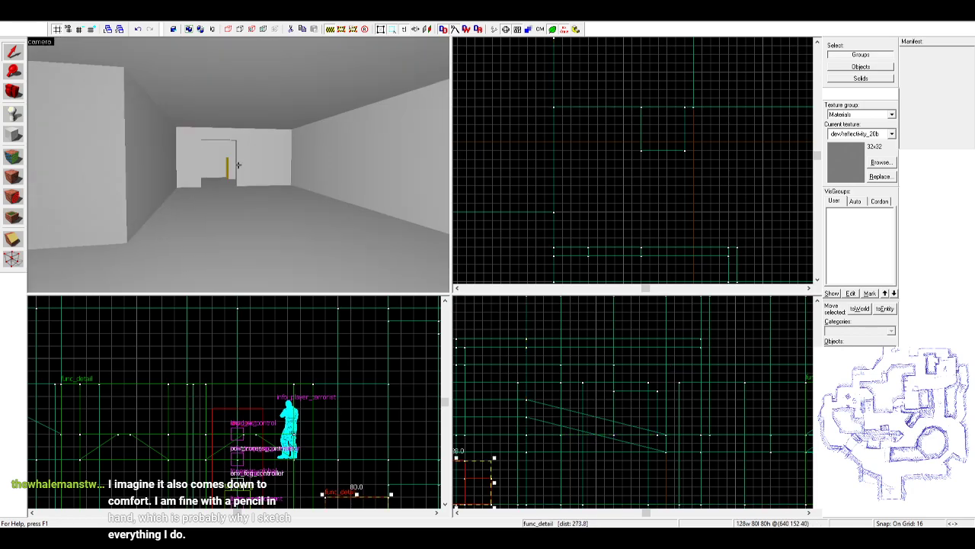
- Paste the crate pair at the opened passage corner and delete the plain placeholder cube there
key("z")
scroll(553, 397, "down", 3)
middle_click_drag(549, 395, 600, 386)
key("z")
key("w")
key("w")
key("z")
left_click(277, 187)
left_click(176, 117)
key("Delete")
- Mirror the pasted crate pair horizontally and place it flush against the wall's face, one grid unit in from the wall's corner
left_click(280, 150)
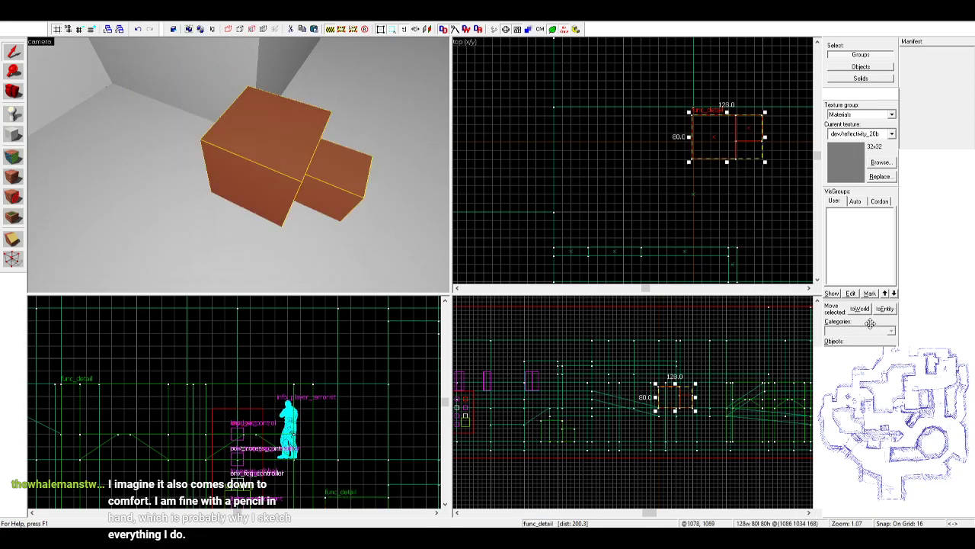
key("ctrl+l")
scroll(743, 130, "up", 2)
scroll(649, 108, "up", 2)
left_click_drag(745, 126, 647, 128)
key("Right")
key("ctrl+z")
left_click(393, 164)
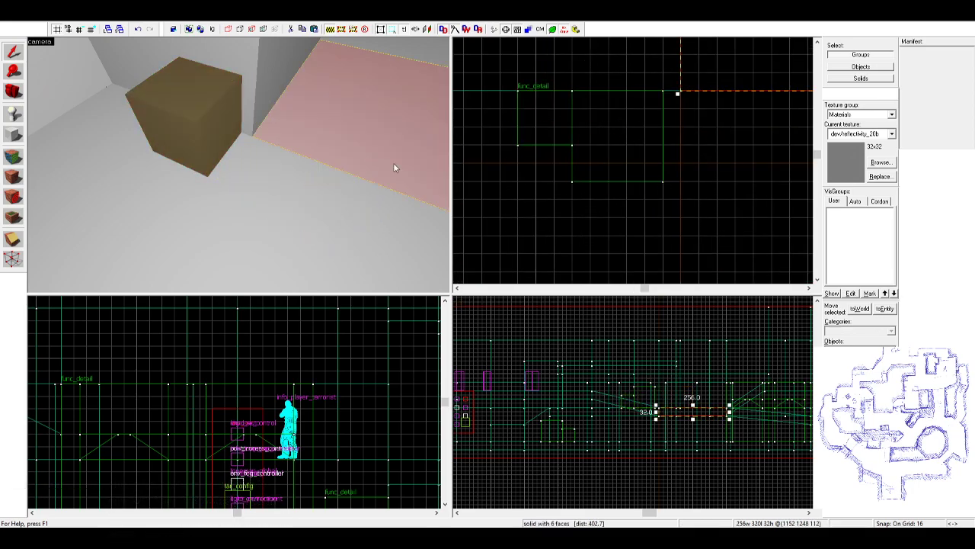
- Check the cover and sightlines around the placed crate pair from player height at both ends of the passage
key("z")
key("w")
key("s")
key("w")
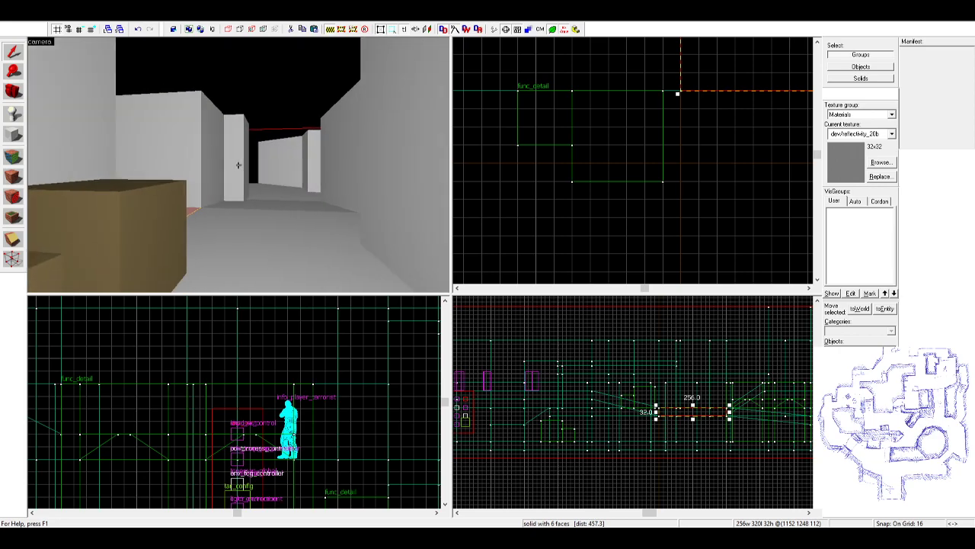
key("z")
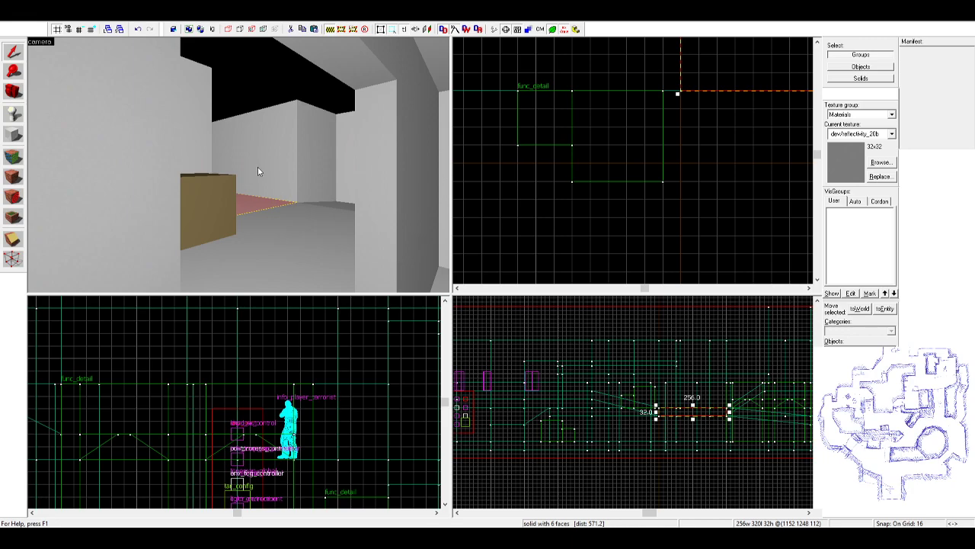
left_click(250, 101)
key("z")
key("w")
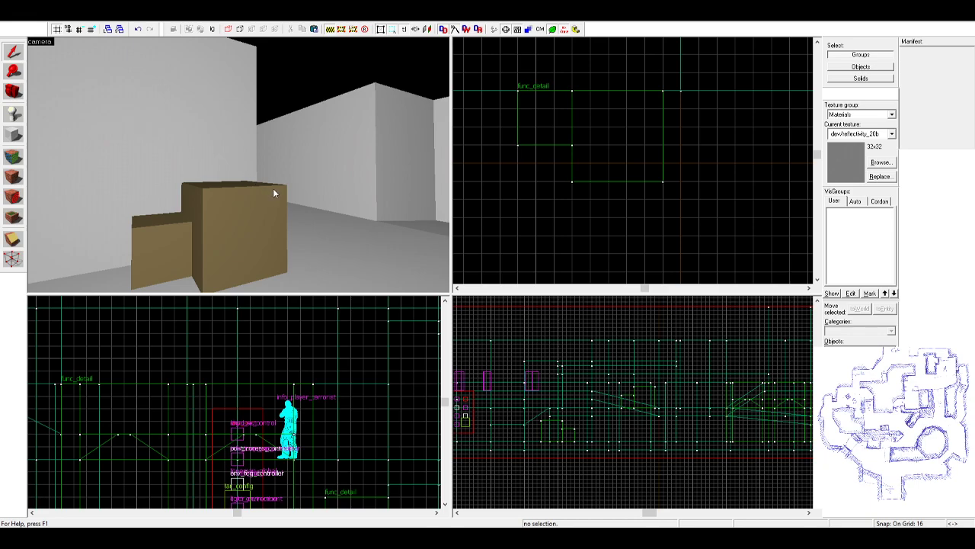
key("z")
- Review the route past the crates, through the arch and into the open area beyond it
key("w")
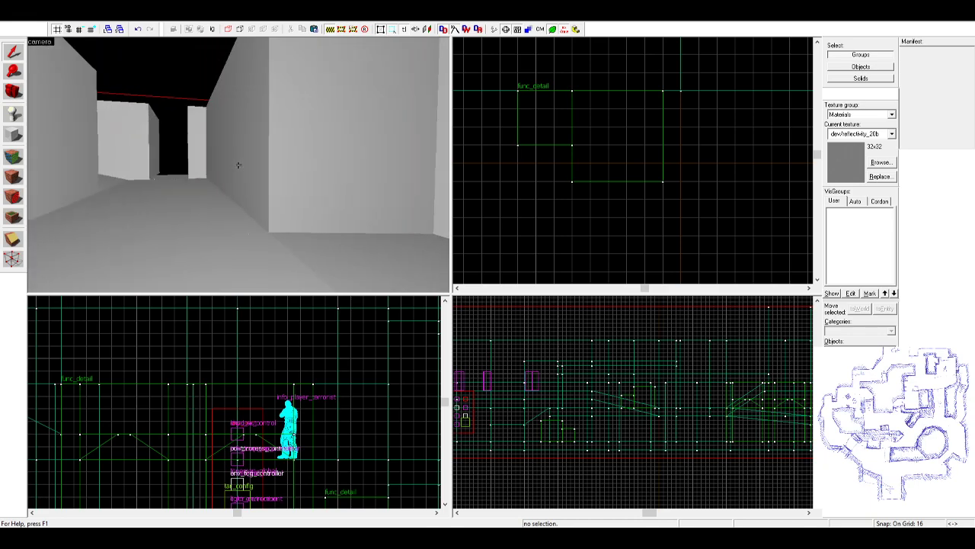
key("w")
key("z")
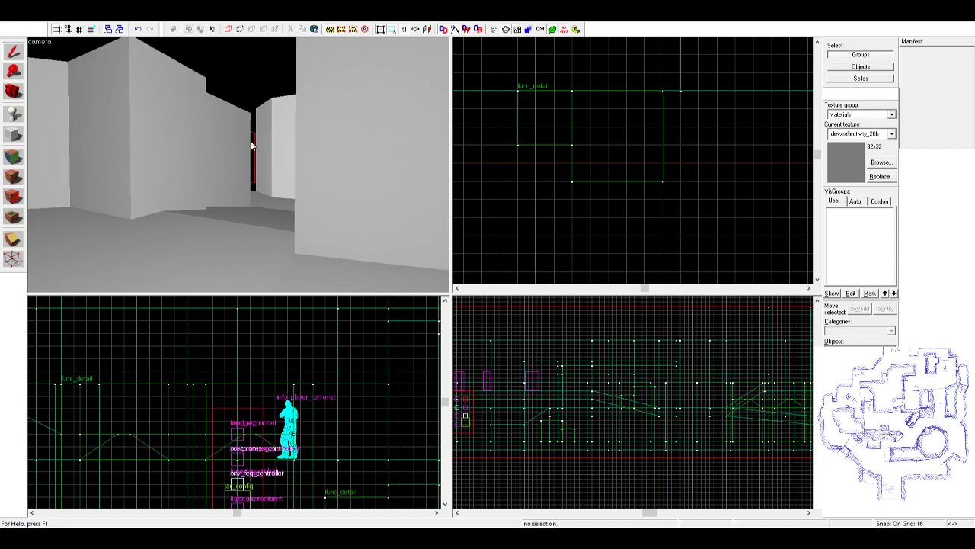
key("w")
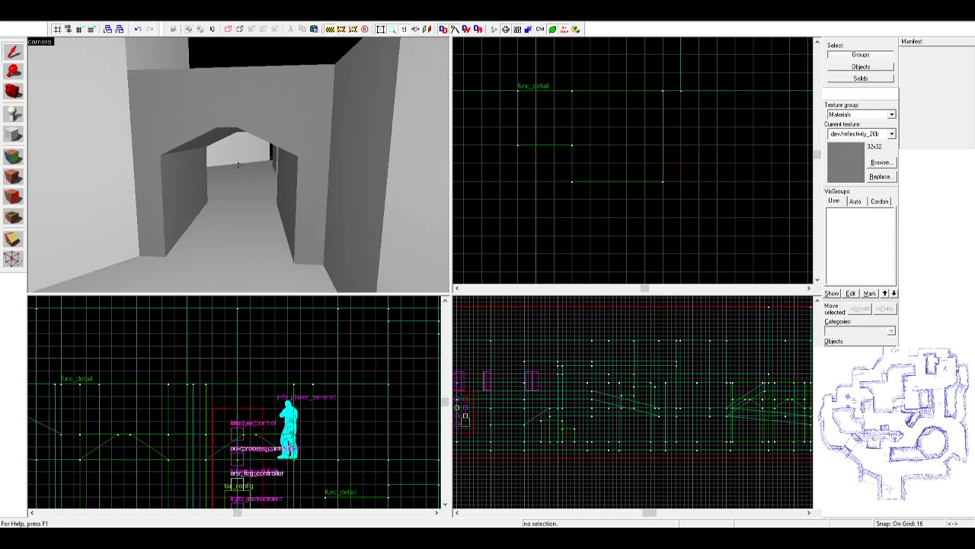
key("w")
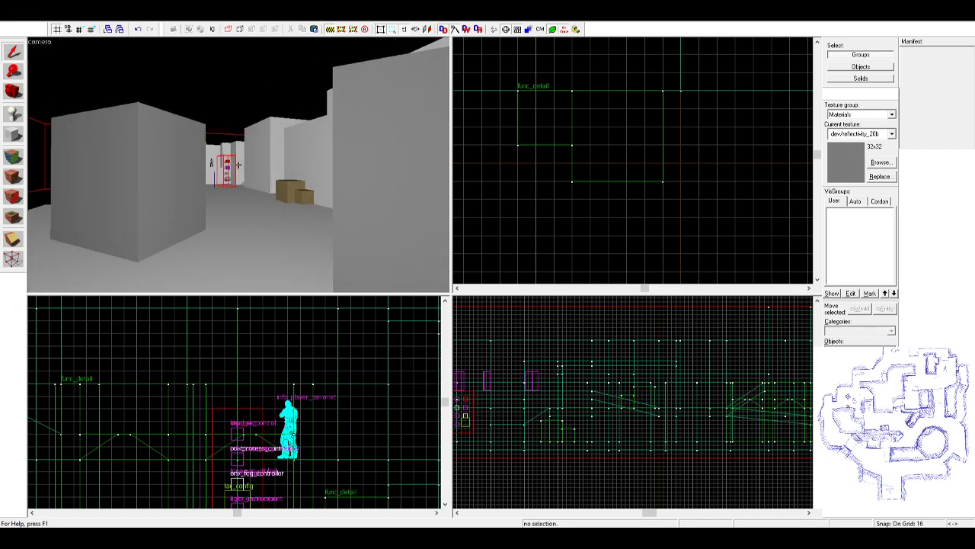
key("z")
key("w")
key("z")
key("z")
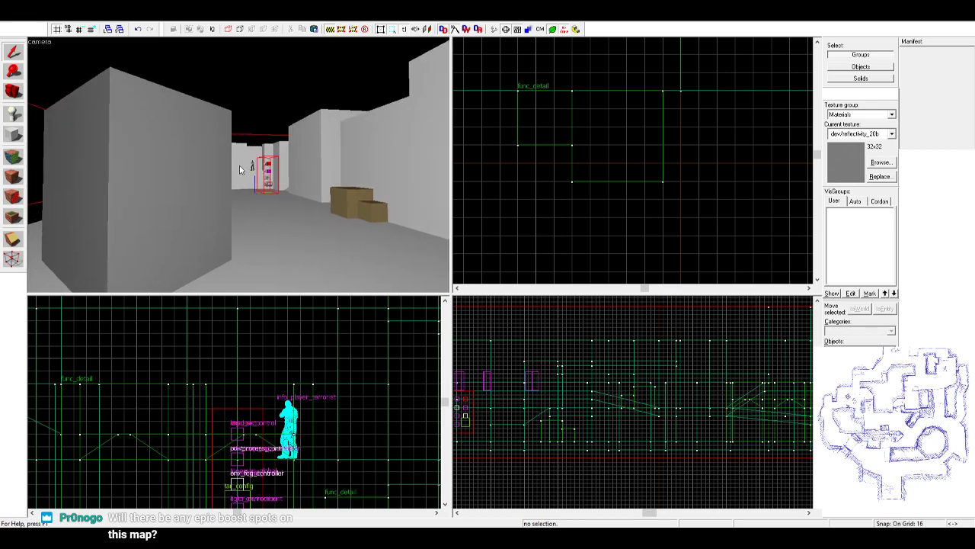
- Inspect the open area around the player models, its wall tops and the red sloped roof for possible boost spots
key("z")
key("w")
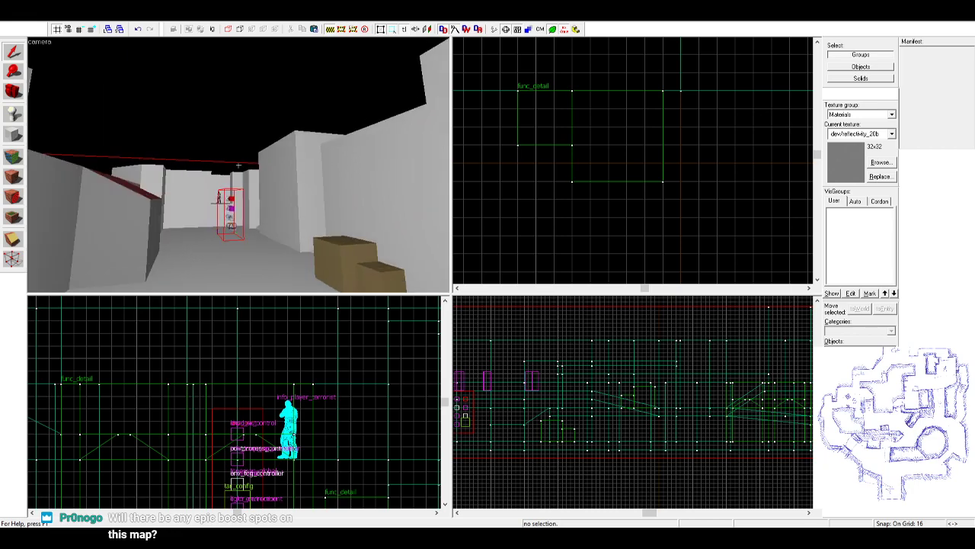
key("w")
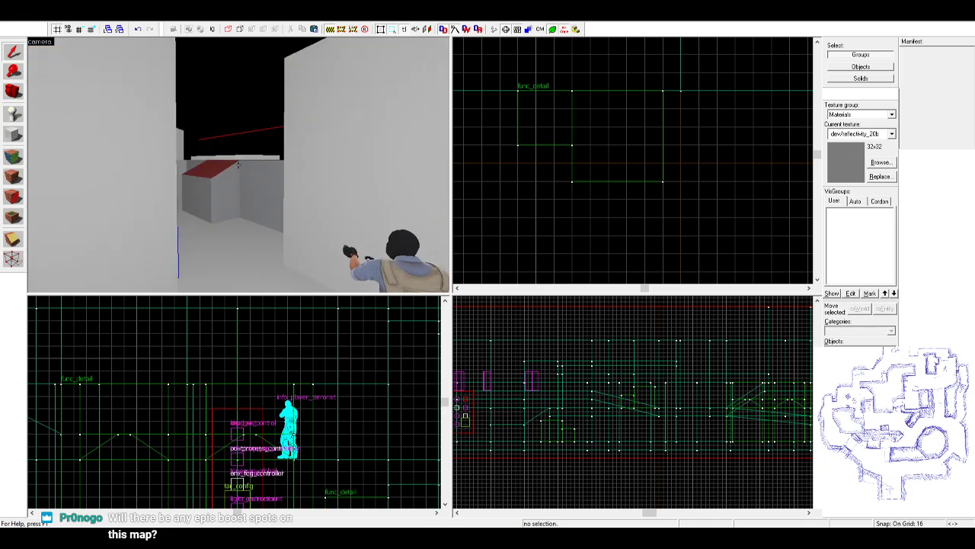
key("s")
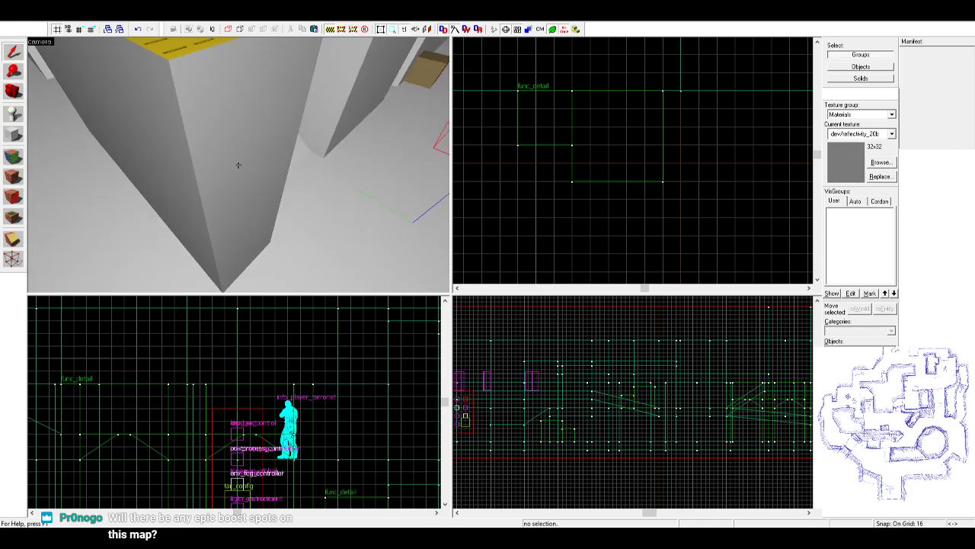
key("z")
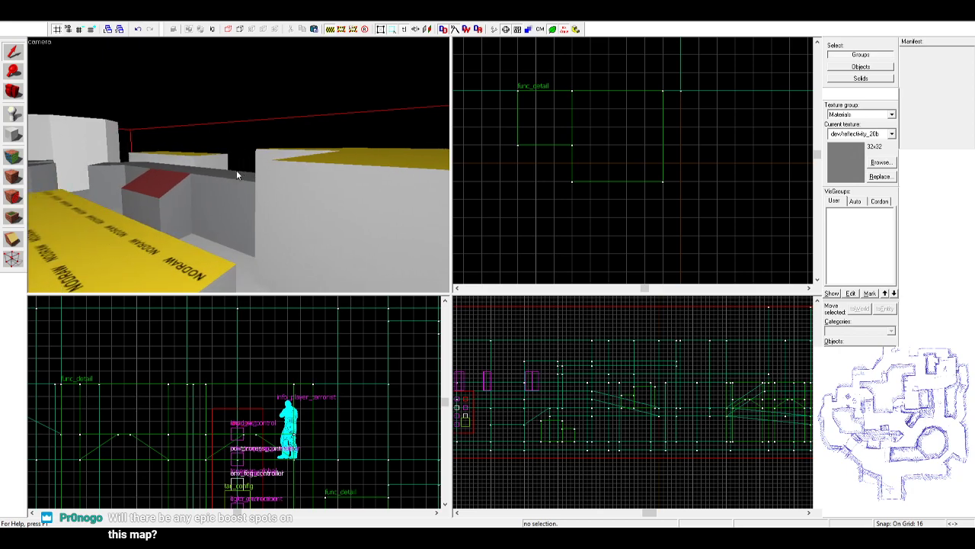
key("z")
key("w")
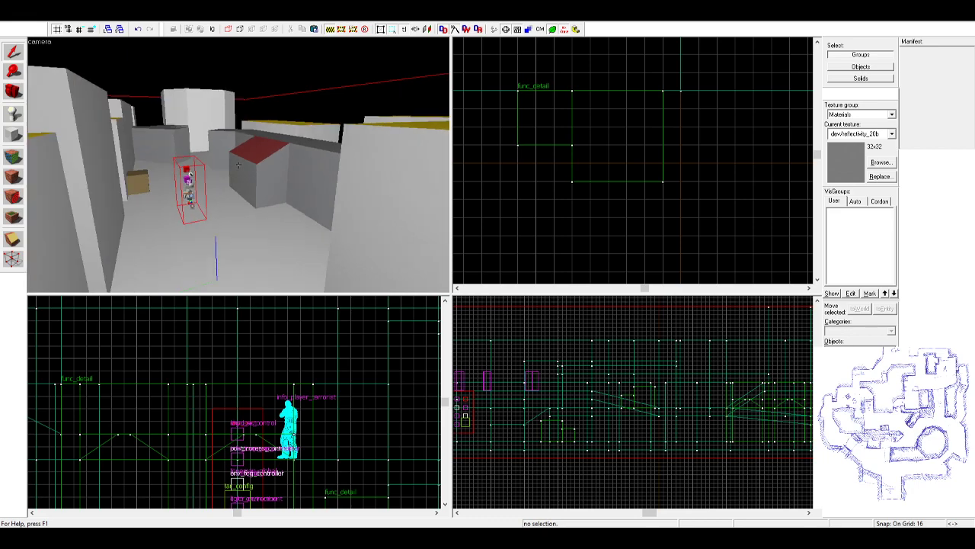
key("w")
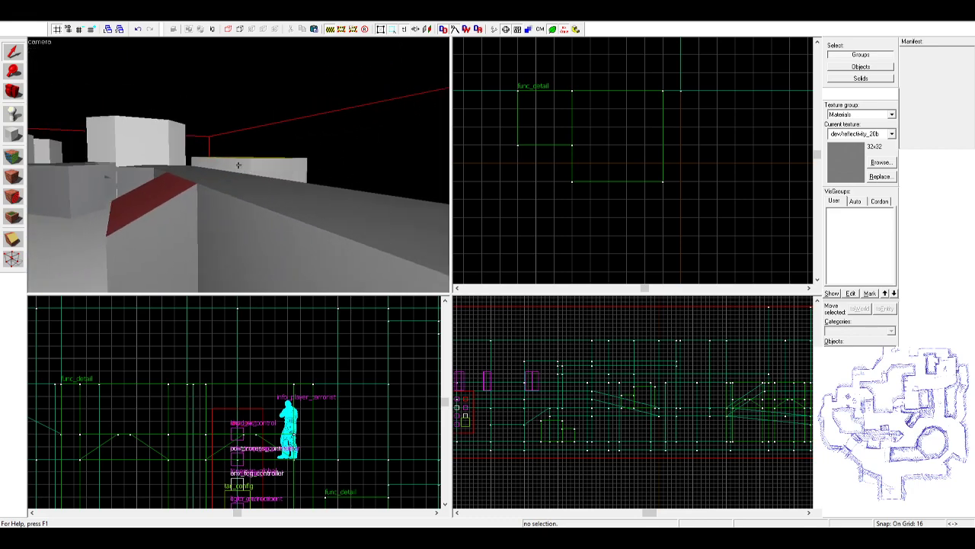
key("w")
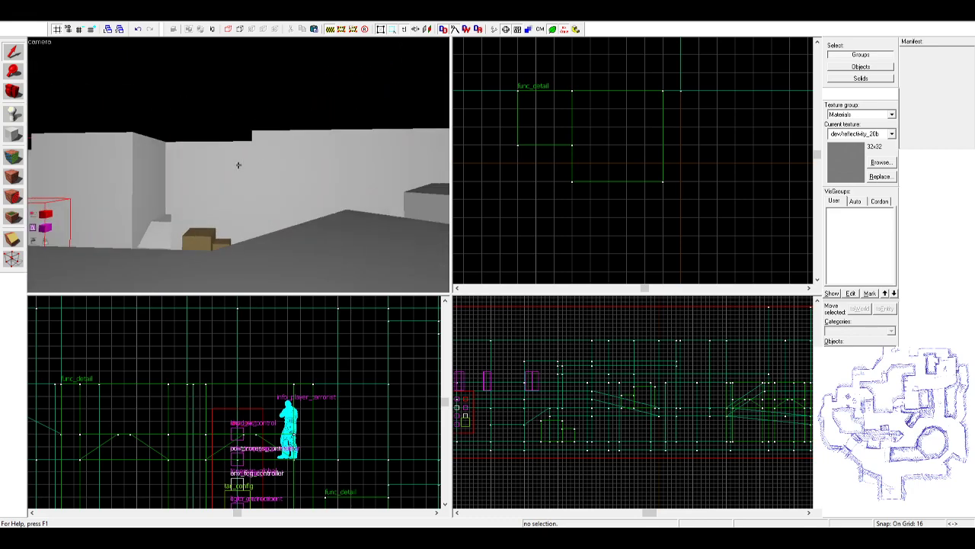
key("z")
key("z")
key("w")
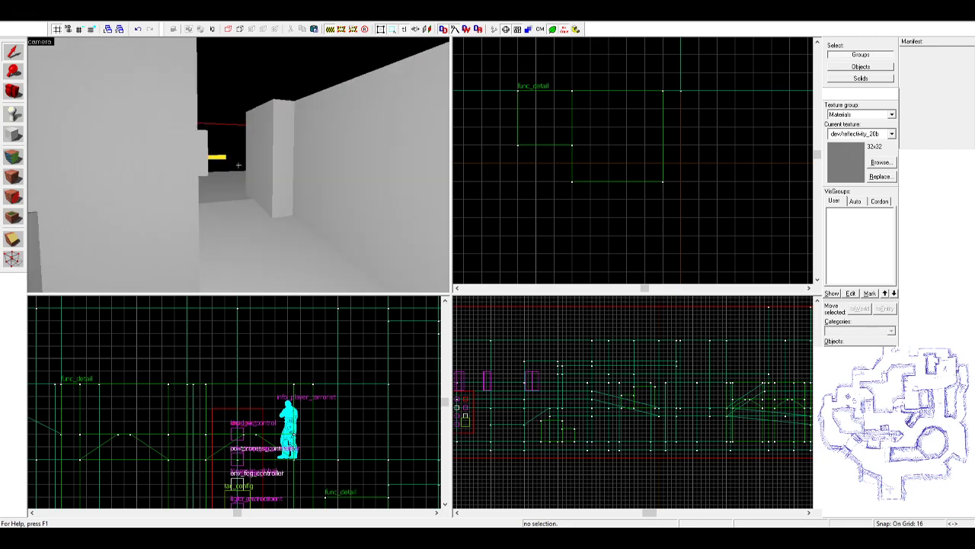
- Check the sightline along the narrow passage towards the ledge, comparing views from the wall corners on both sides
key("z")
key("z")
key("w")
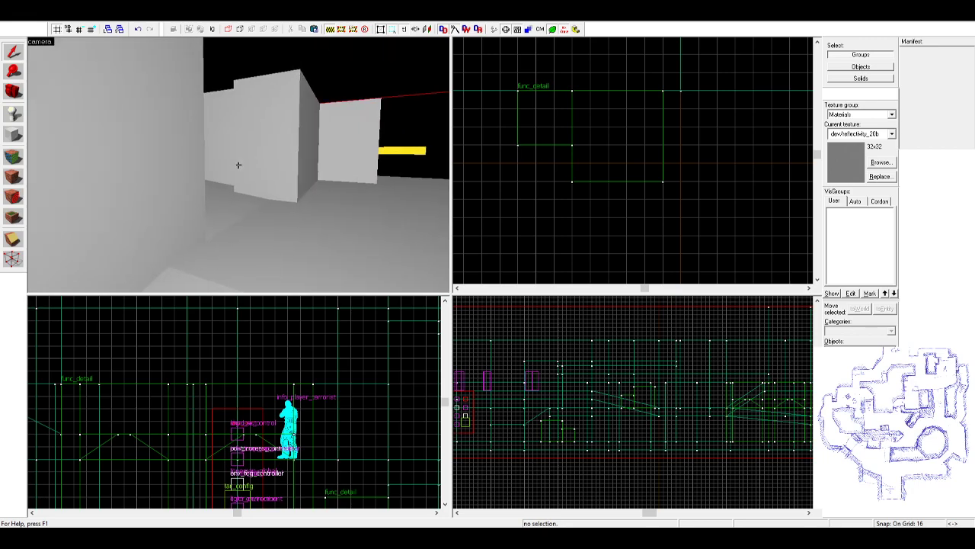
key("w")
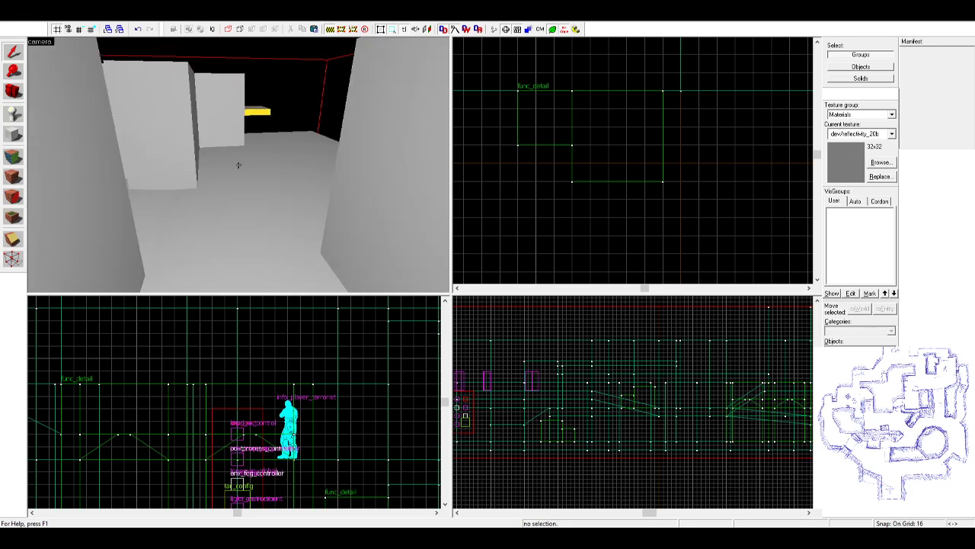
key("z")
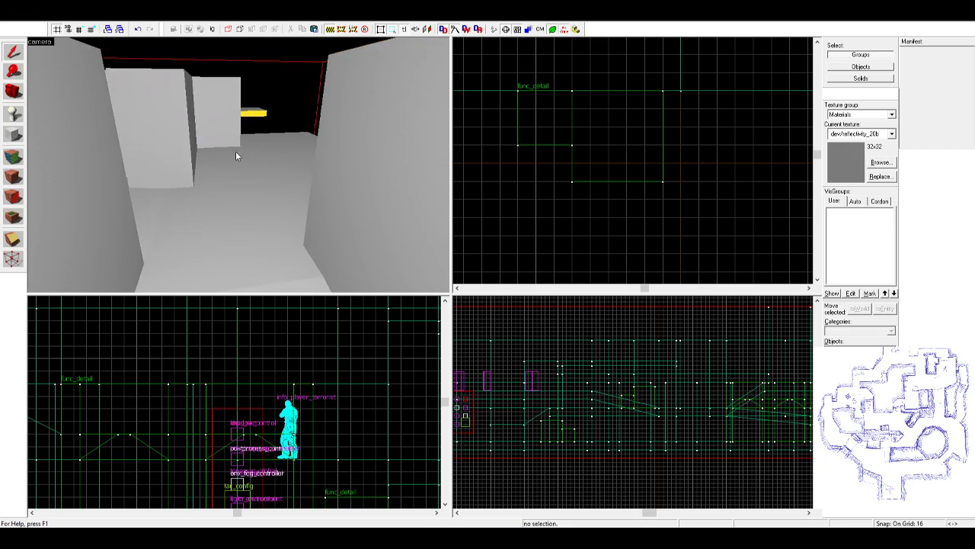
left_click(239, 161)
left_click(238, 178)
left_click(287, 125)
key("z")
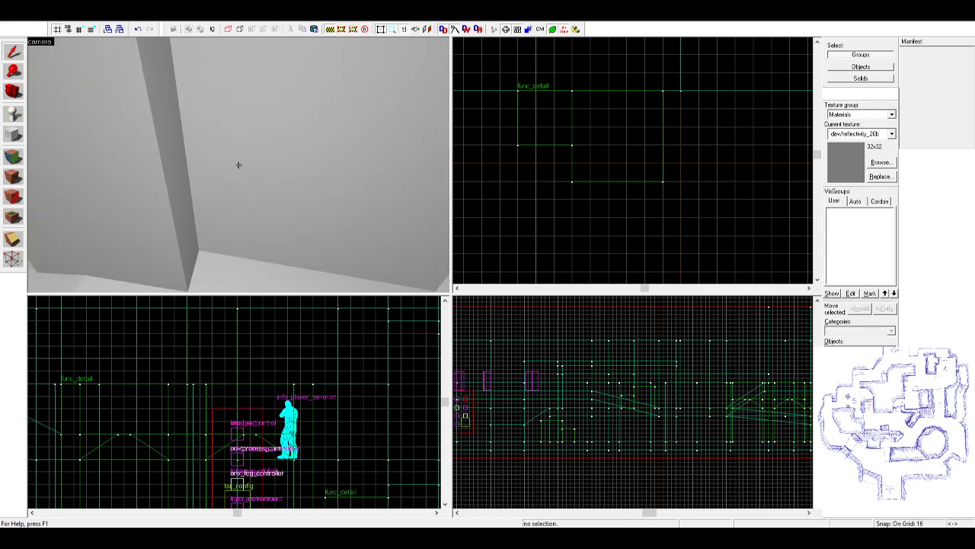
key("z")
scroll(579, 148, "down", 4)
key("z")
key("s")
key("z")
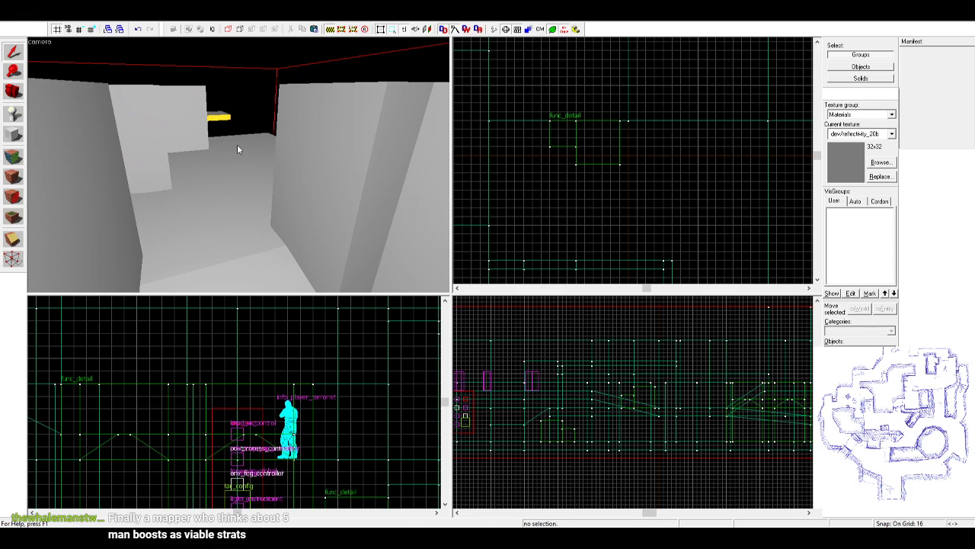
- Inspect the open floor beyond the passage and the ledge jutting out past the end of the wall
key("z")
key("w")
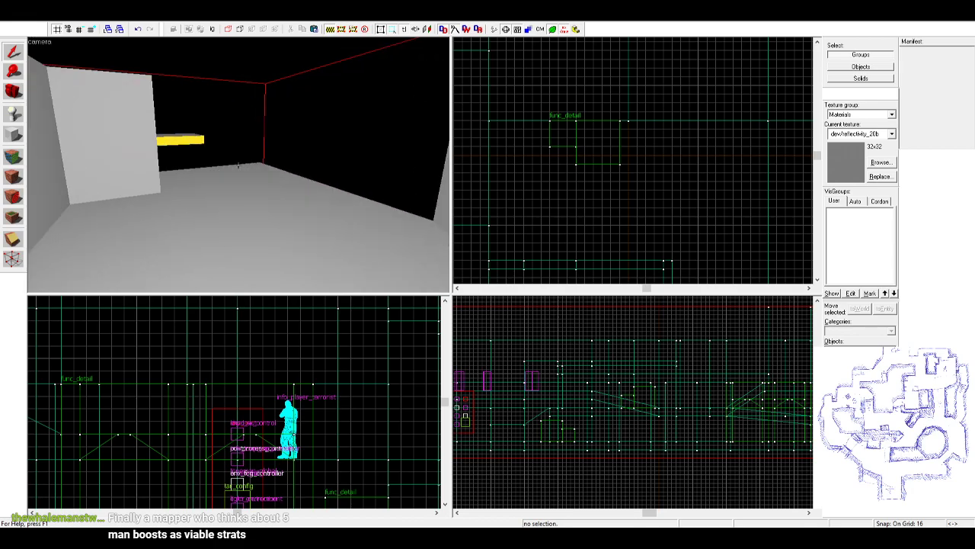
key("w")
key("z")
key("z")
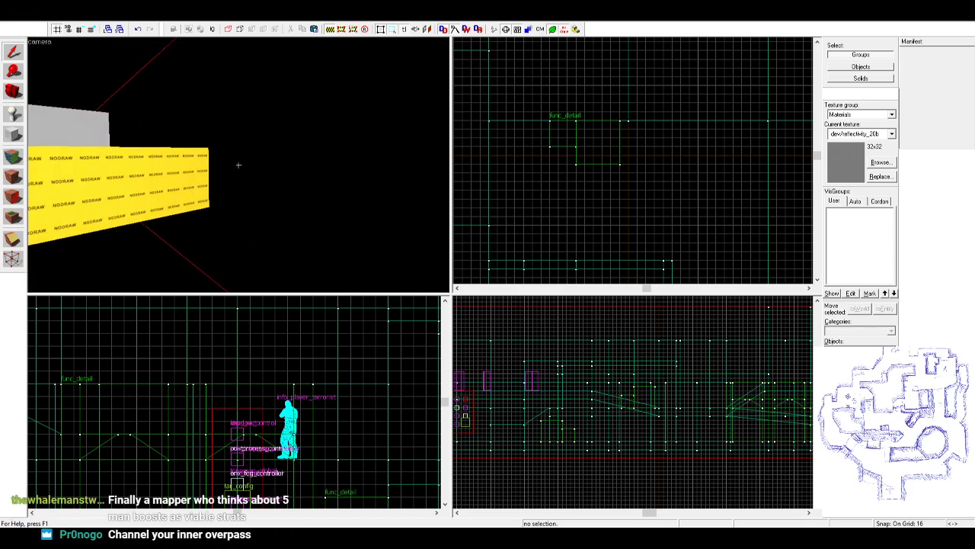
key("s")
key("a")
key("s")
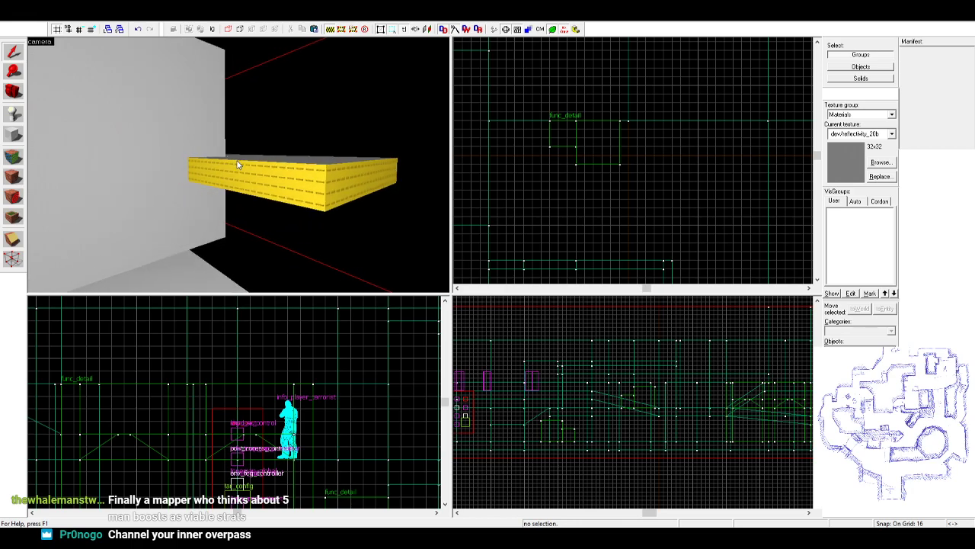
key("s")
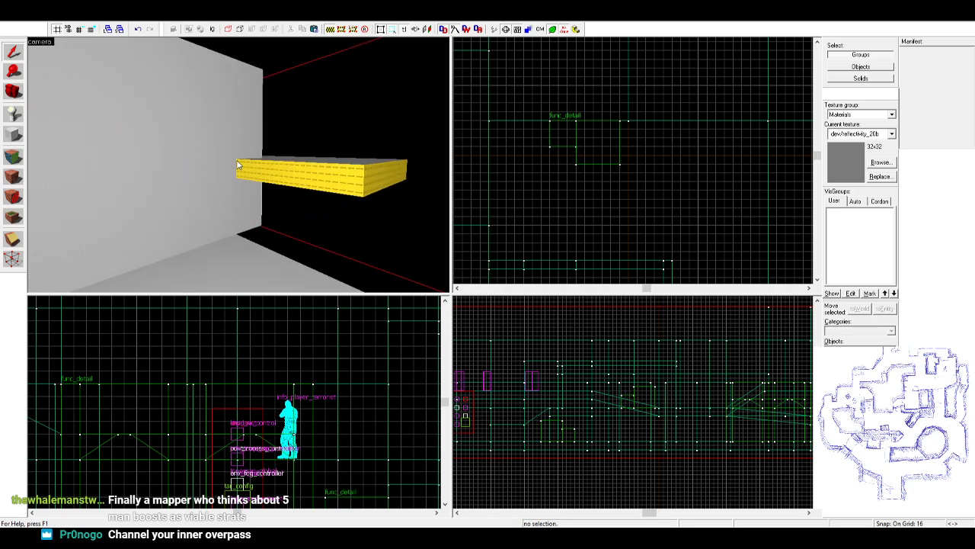
key("a")
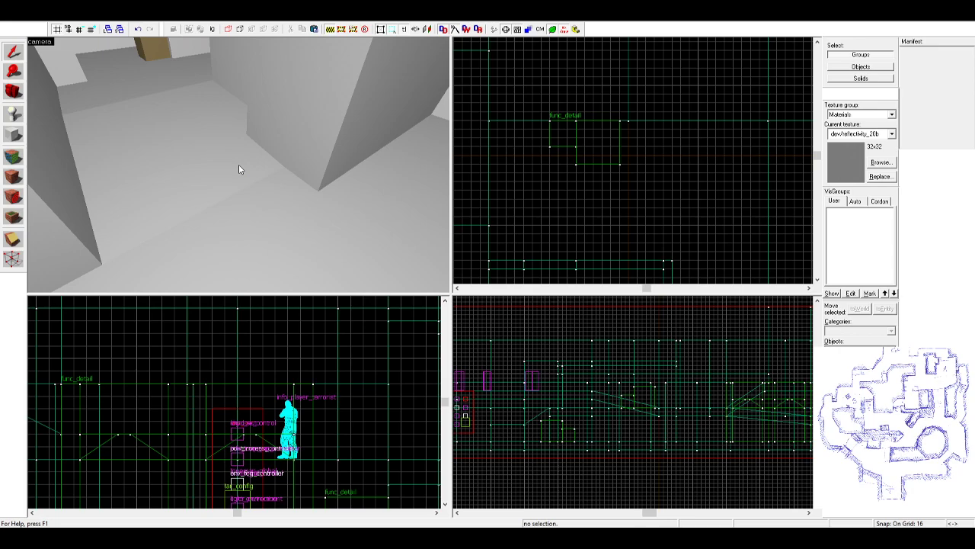
- Review the run from the passage's far end to the ledge, checking wall corners and the view back
left_click(239, 164)
key("z")
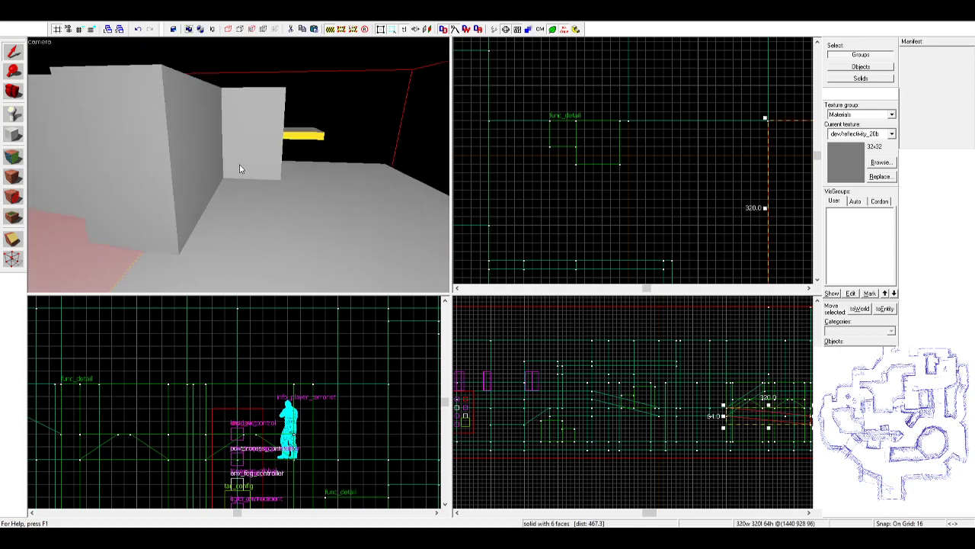
key("z")
left_click(299, 159)
key("z")
key("s")
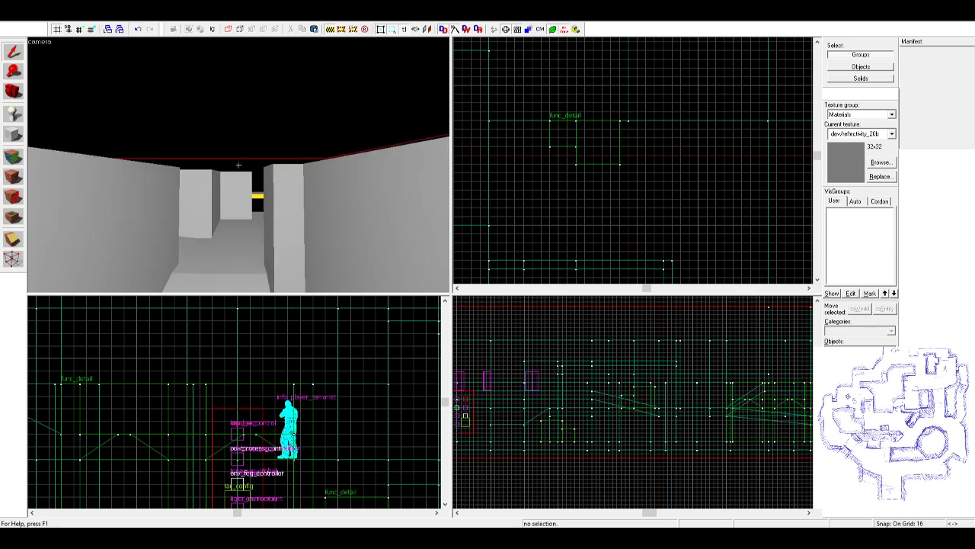
key("w")
key("w")
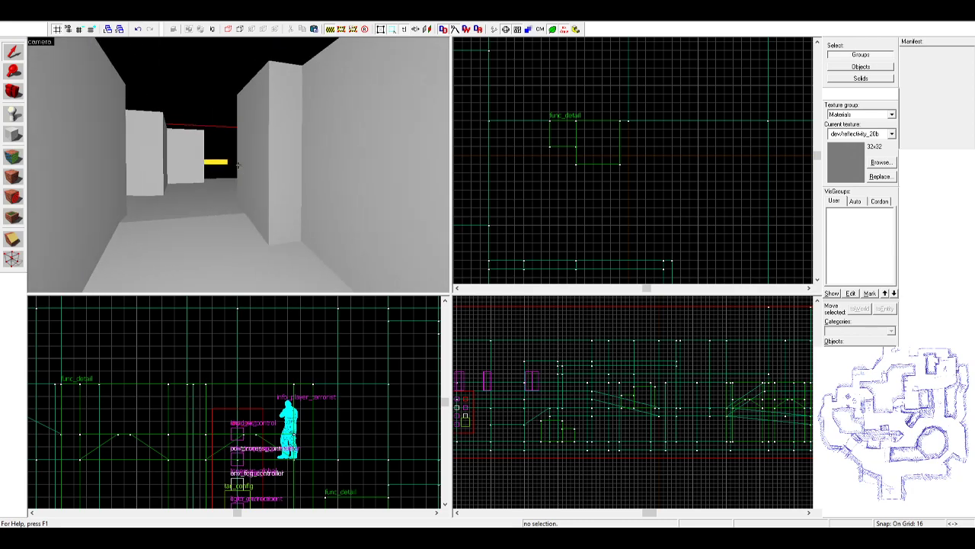
key("w")
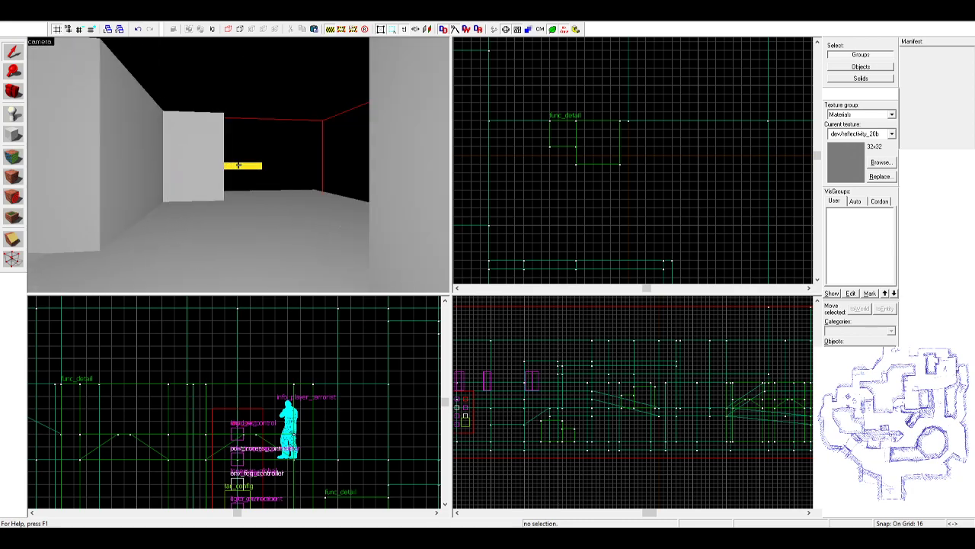
key("w")
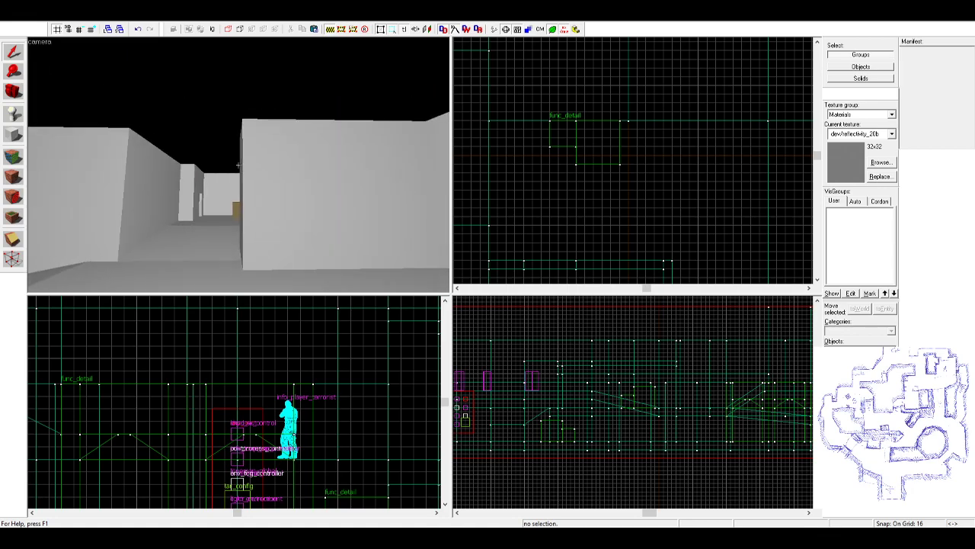
key("z")
key("s")
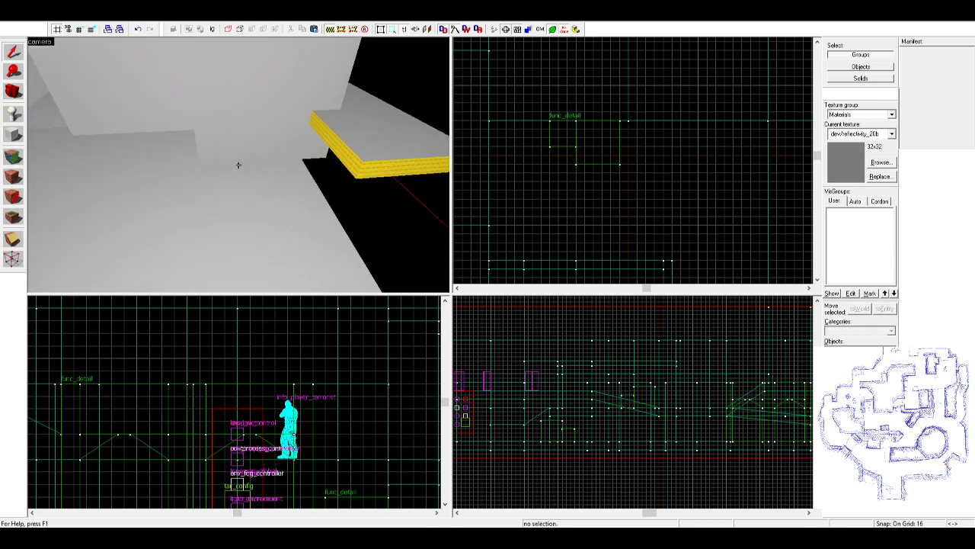
key("z")
- Select the ledge block at the wall's end and locate it in the top view
left_click(319, 182)
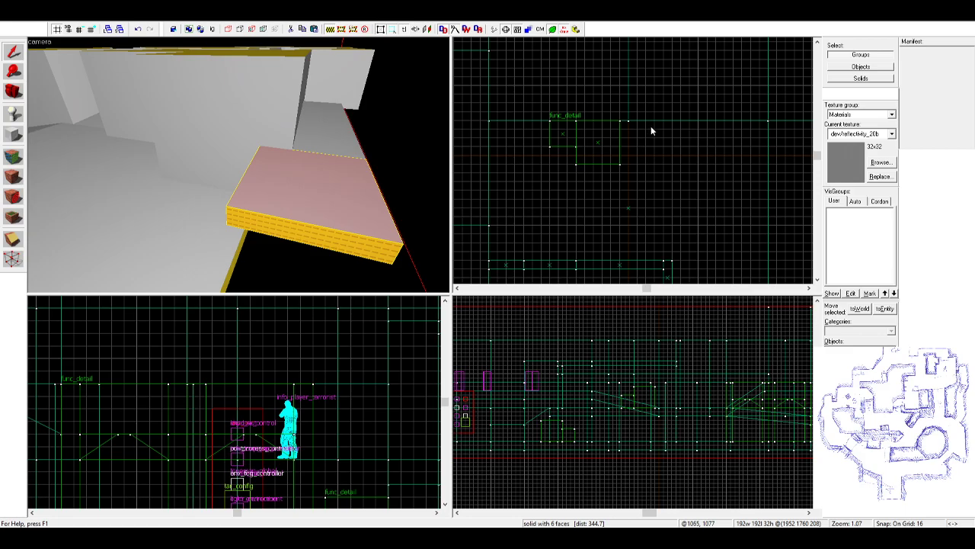
scroll(671, 120, "down", 5)
middle_click_drag(549, 174, 505, 246)
key("z")
key("a")
key("z")
scroll(602, 135, "up", 3)
- Inspect the covered passage, the arch and the roof above it for boost positions and the views they give
key("z")
key("w")
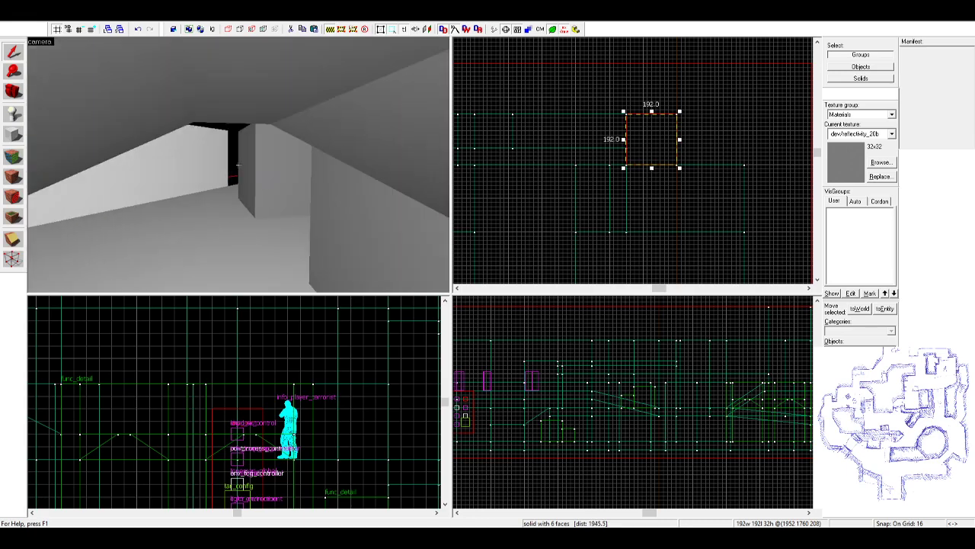
key("z")
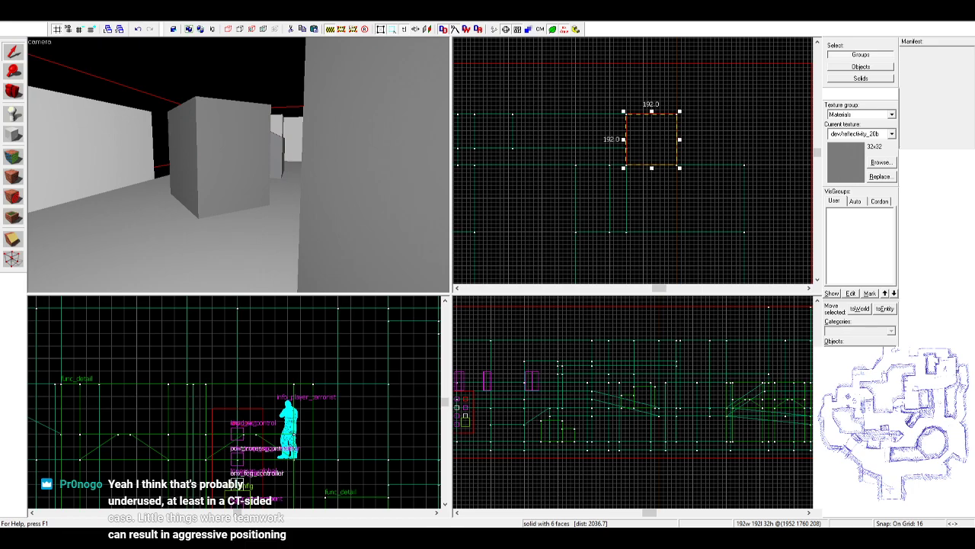
left_click(331, 128)
left_click(280, 106)
key("z")
key("w")
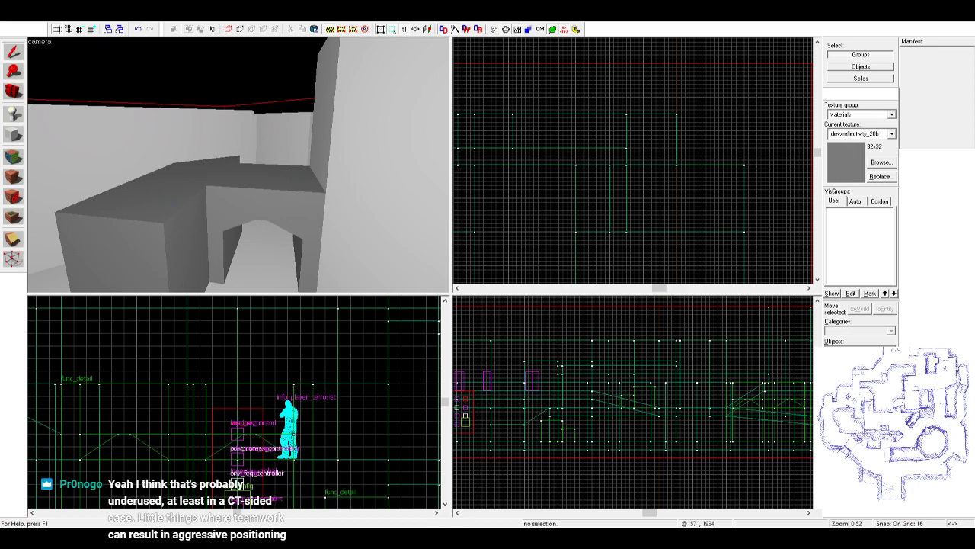
key("z")
key("z")
key("z")
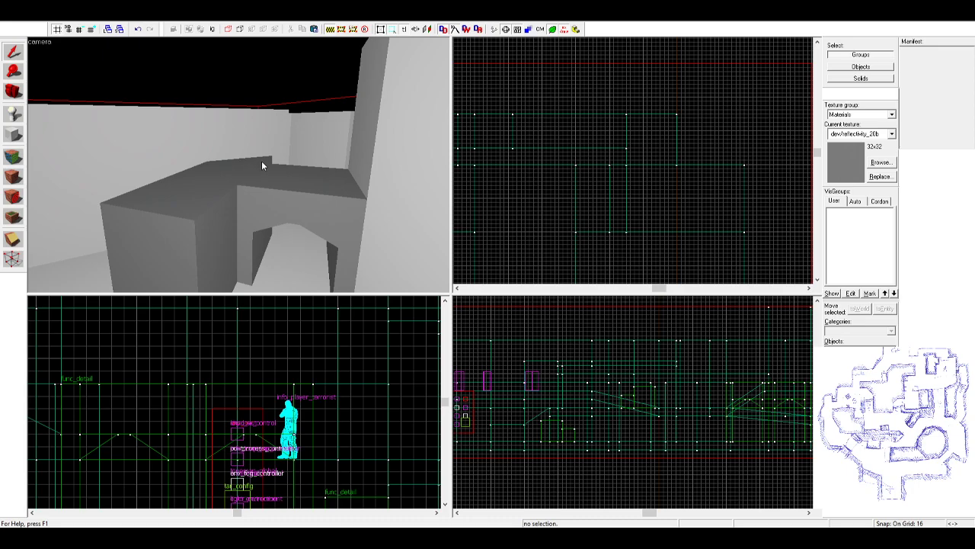
key("z")
key("w")
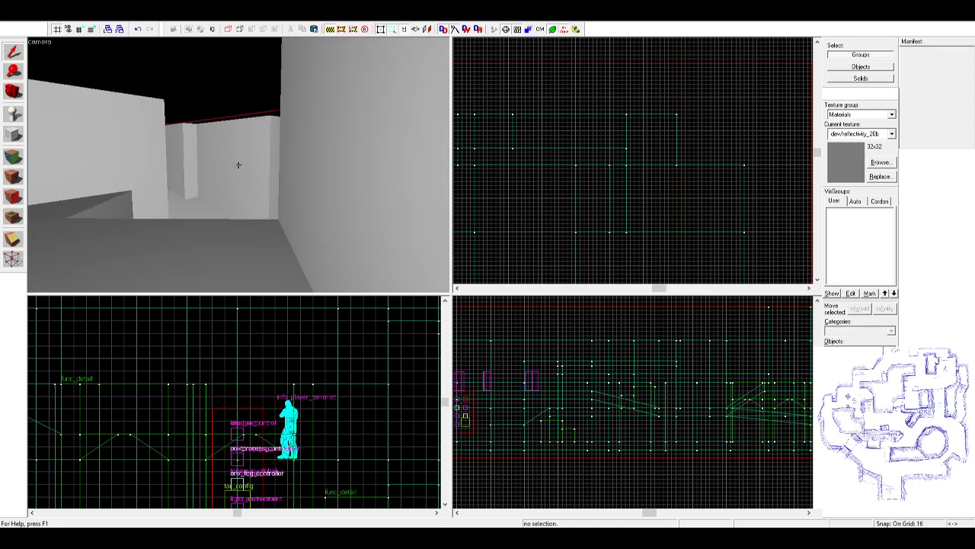
- Review the route through the passage, past the crates and ramp, and over the arch roof towards the outer walls
key("z")
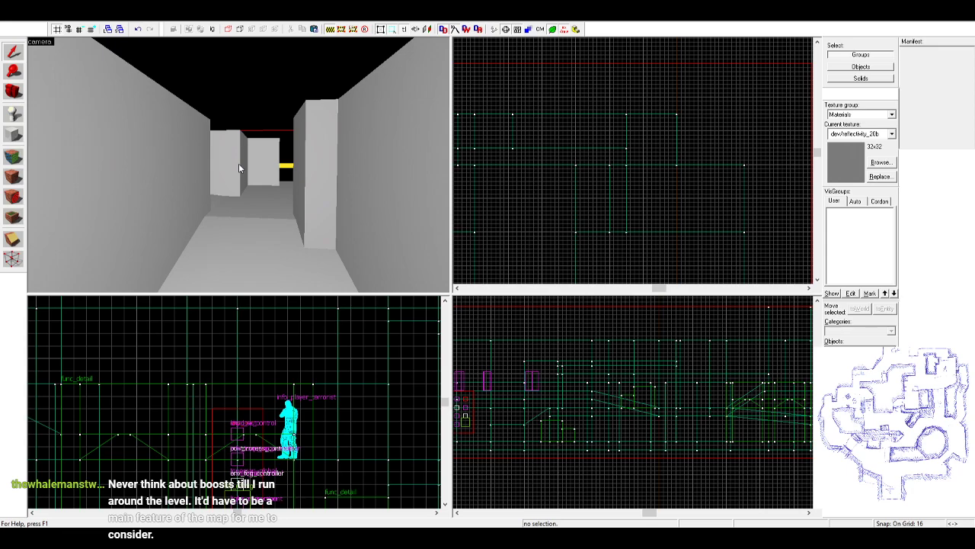
key("z")
key("w")
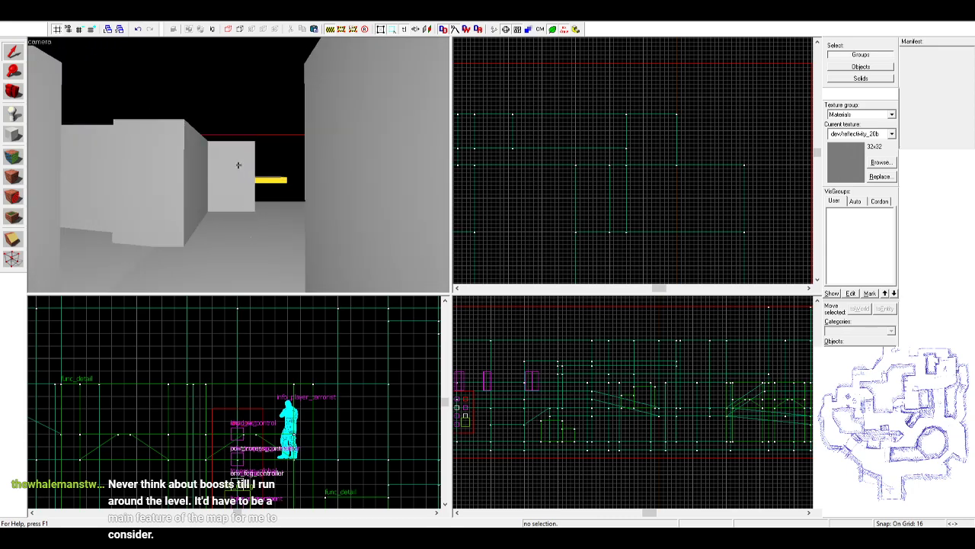
key("w")
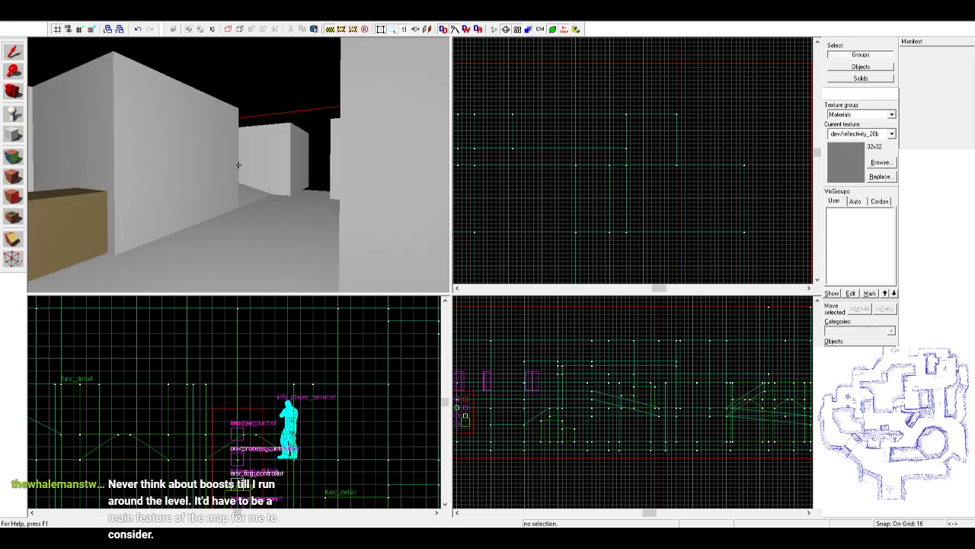
key("z")
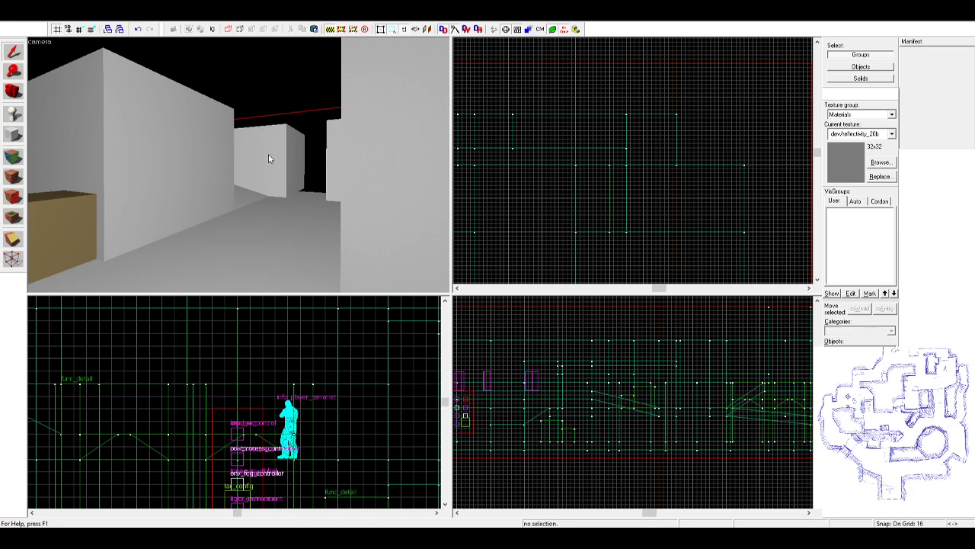
left_click(288, 144)
key("z")
key("w")
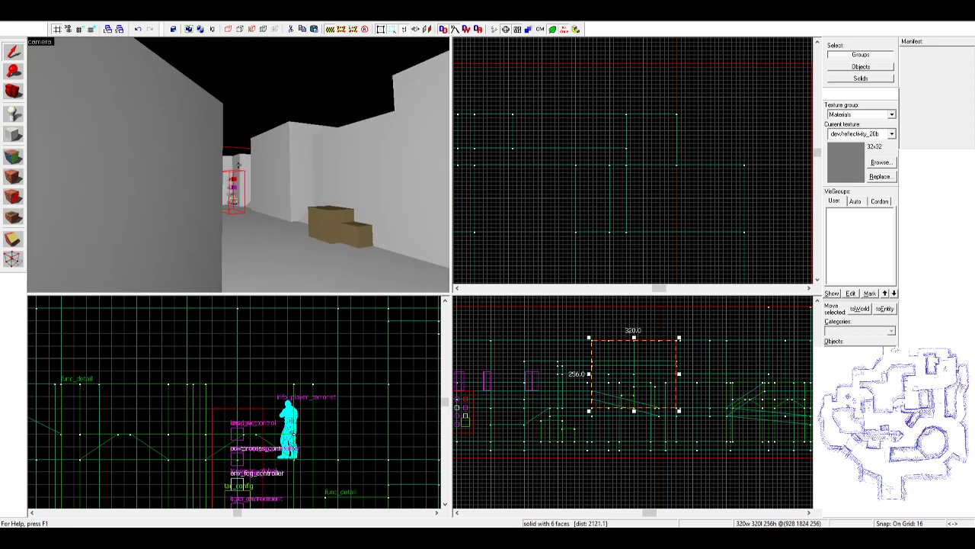
key("w")
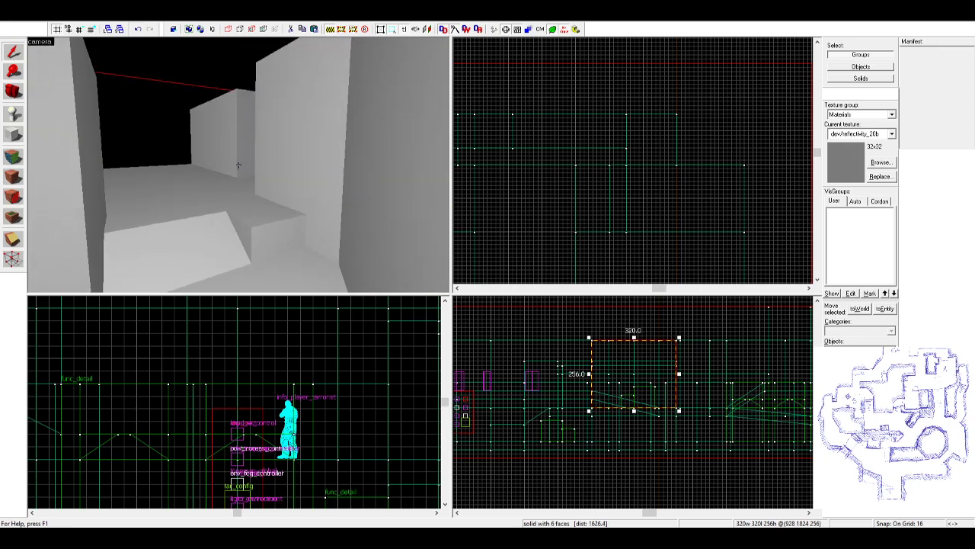
key("w")
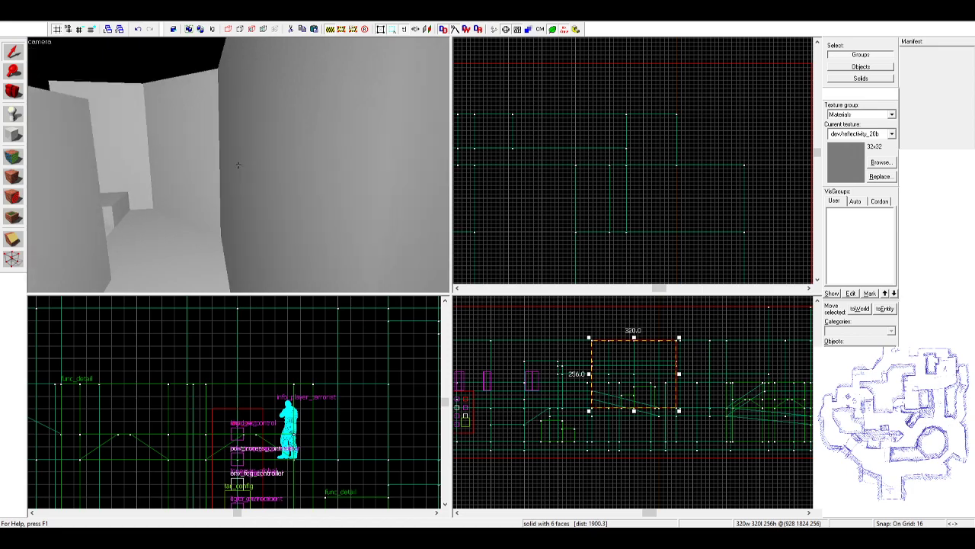
key("w")
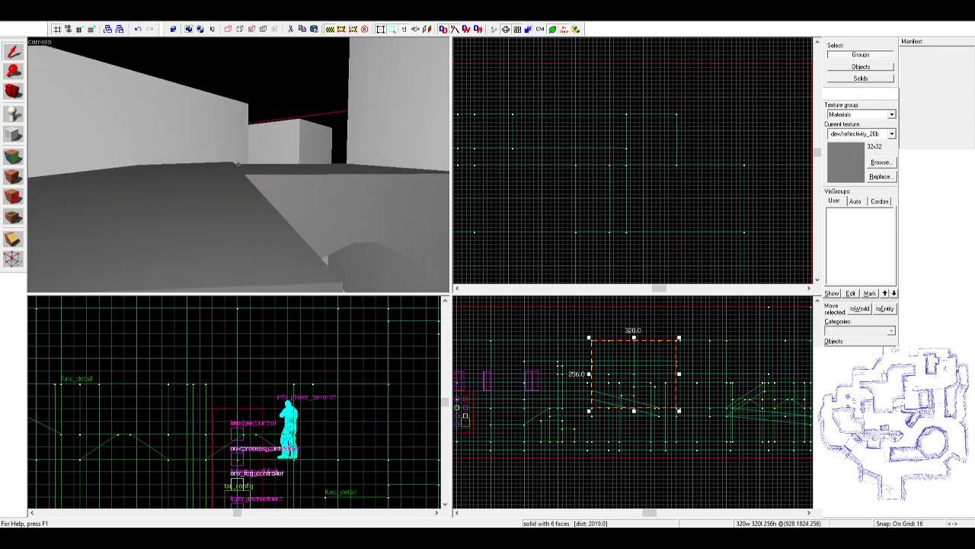
key("w")
key("z")
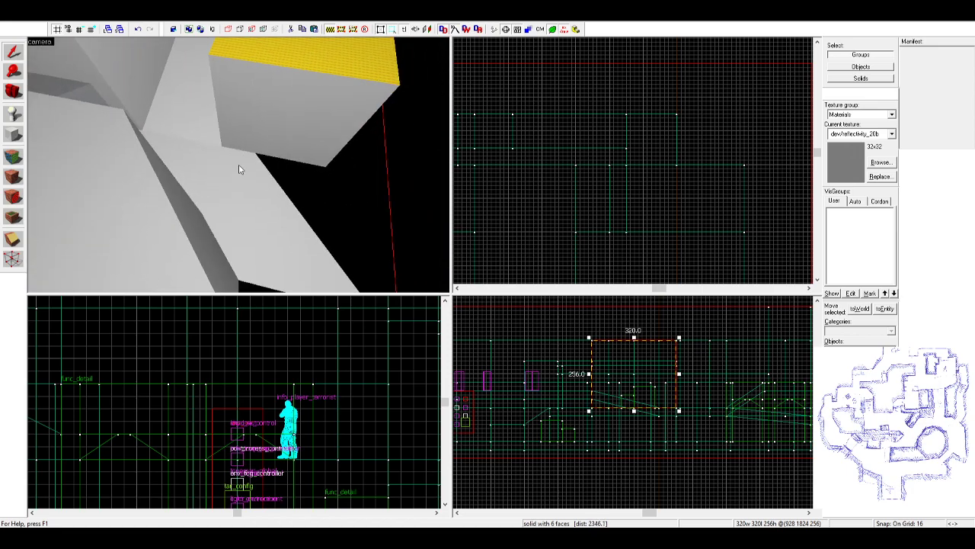
- Select the 256 by 768 floor block beside the outer wall and locate it in the top view
left_click(290, 155)
scroll(758, 141, "down", 5)
middle_click_drag(730, 169, 636, 70)
scroll(686, 199, "up", 3)
middle_click_drag(680, 195, 672, 176)
key("z")
key("w")
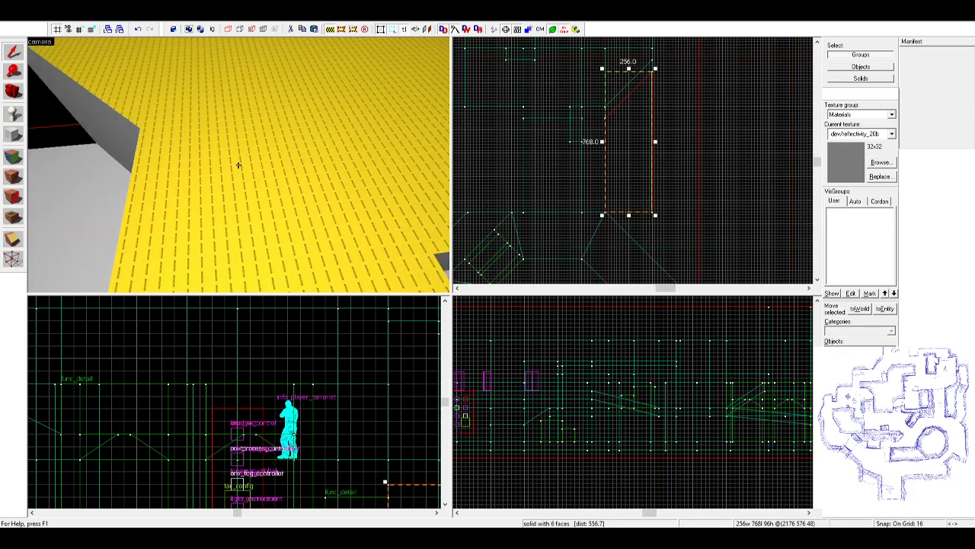
key("z")
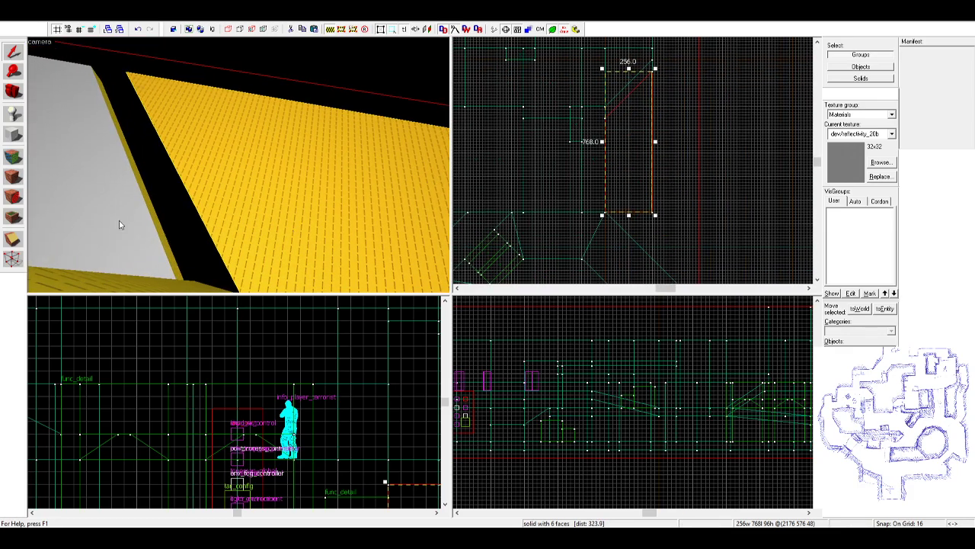
left_click(12, 261)
scroll(598, 147, "up", 2)
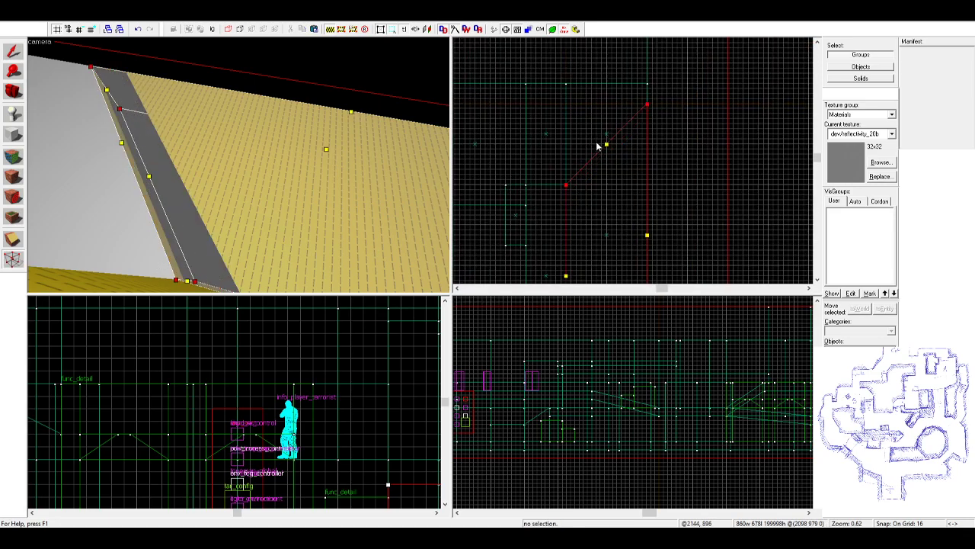
key("Escape")
key("Escape")
key("z")
key("w")
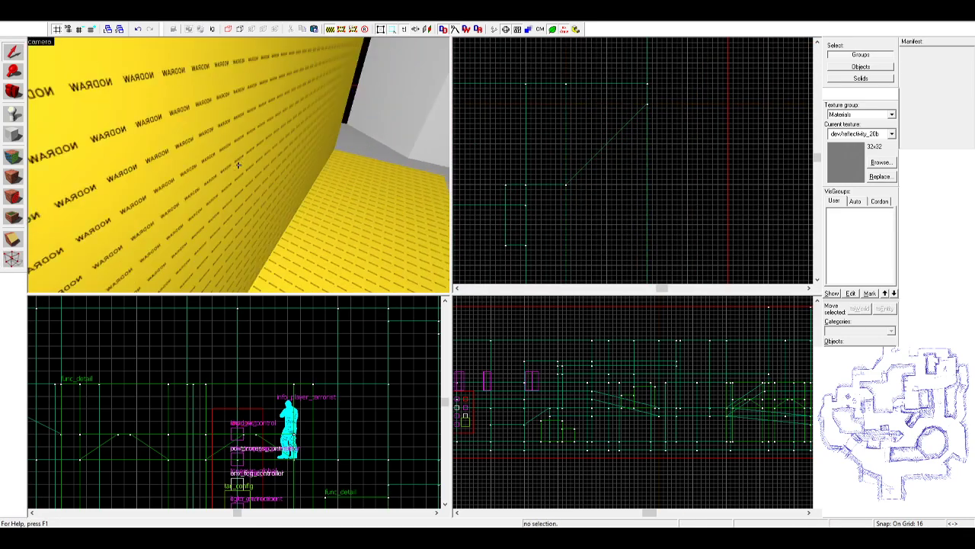
- Select the 256 by 832 block with the slanted end and locate it in the top view
key("z")
left_click(240, 163)
left_click(255, 130)
left_click(259, 146)
left_click(256, 122)
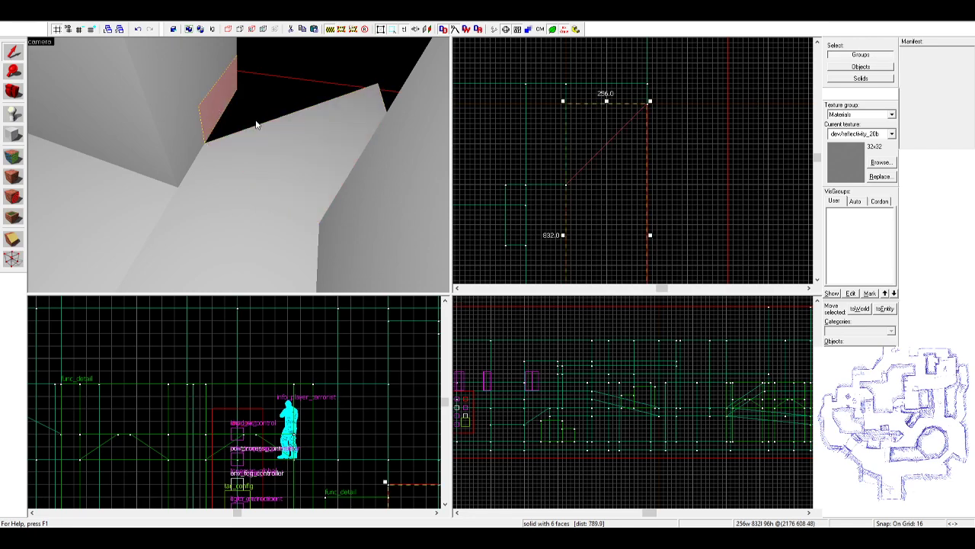
scroll(629, 148, "down", 2)
- Inspect the arched passage from the floor and from above, along with the open area outside the outer wall
key("z")
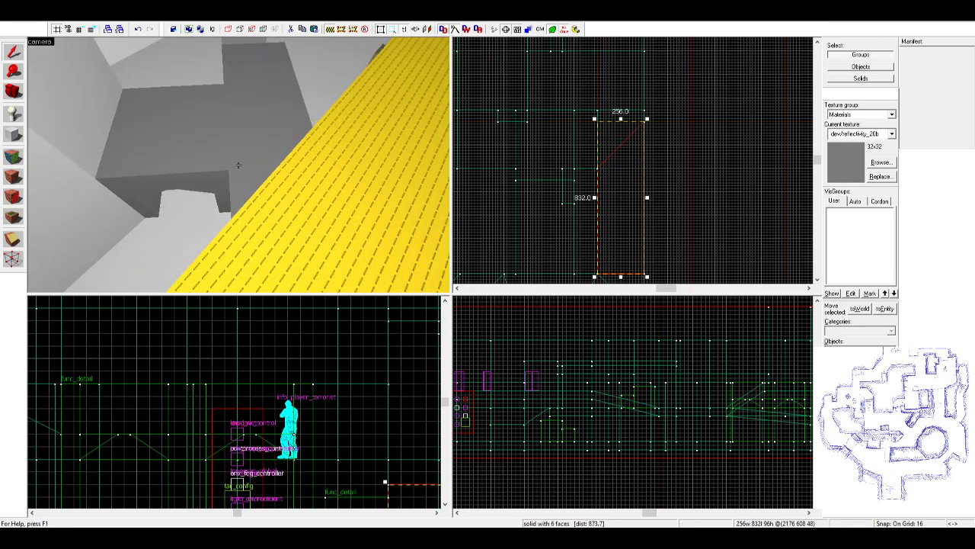
key("w")
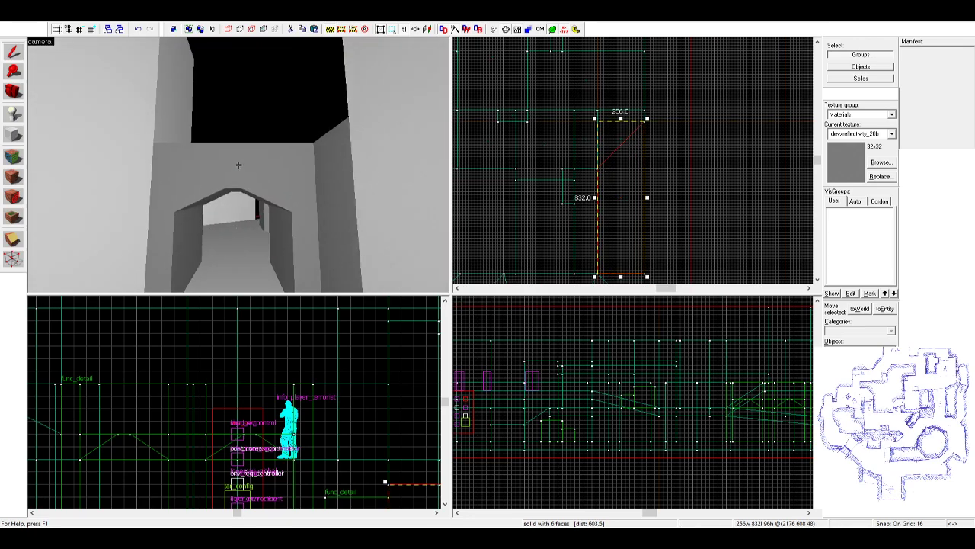
key("s")
key("w")
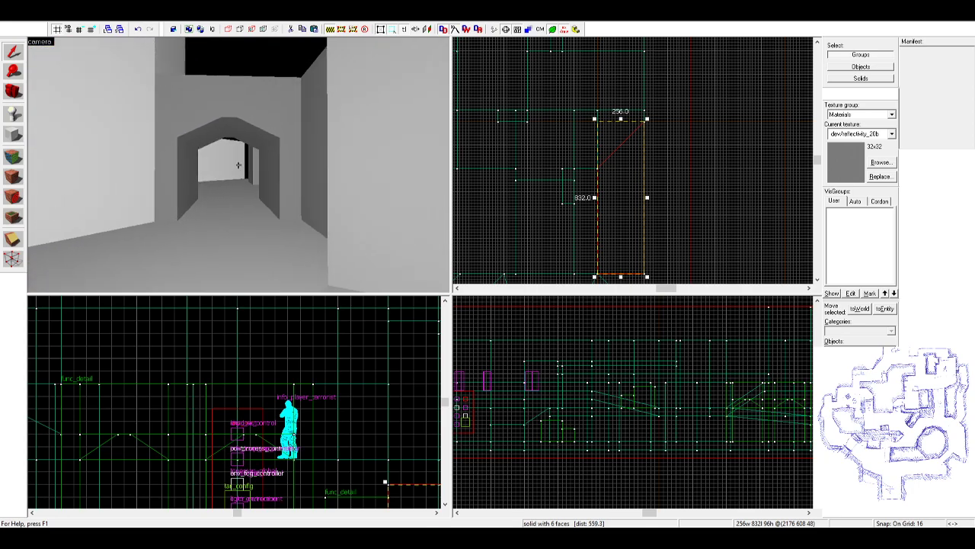
key("w")
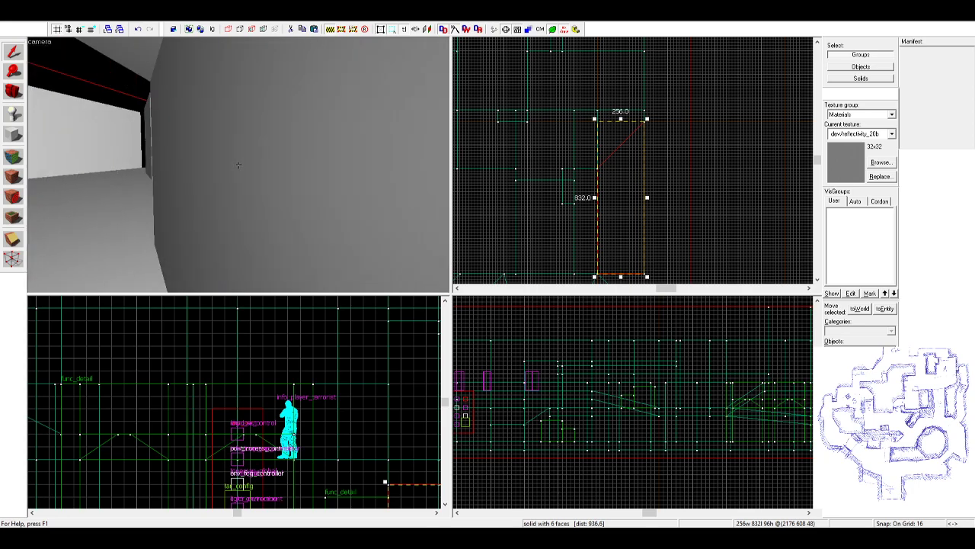
key("s")
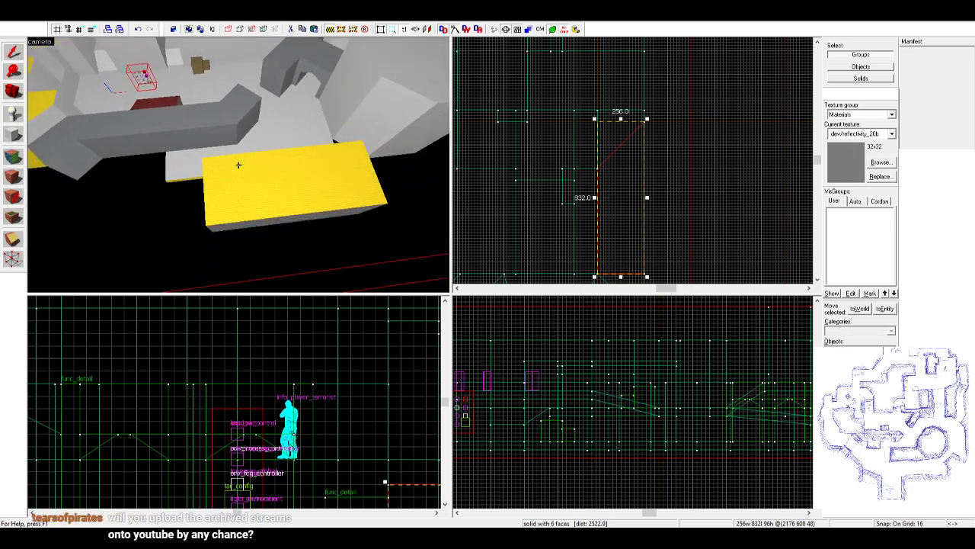
left_click(239, 165)
key("z")
- Select the 448 by 192 floor slab beside the yellow-topped block and locate it in the top view
scroll(591, 166, "down", 5)
left_click(182, 167)
scroll(568, 143, "down", 3)
middle_click_drag(637, 160, 752, 145)
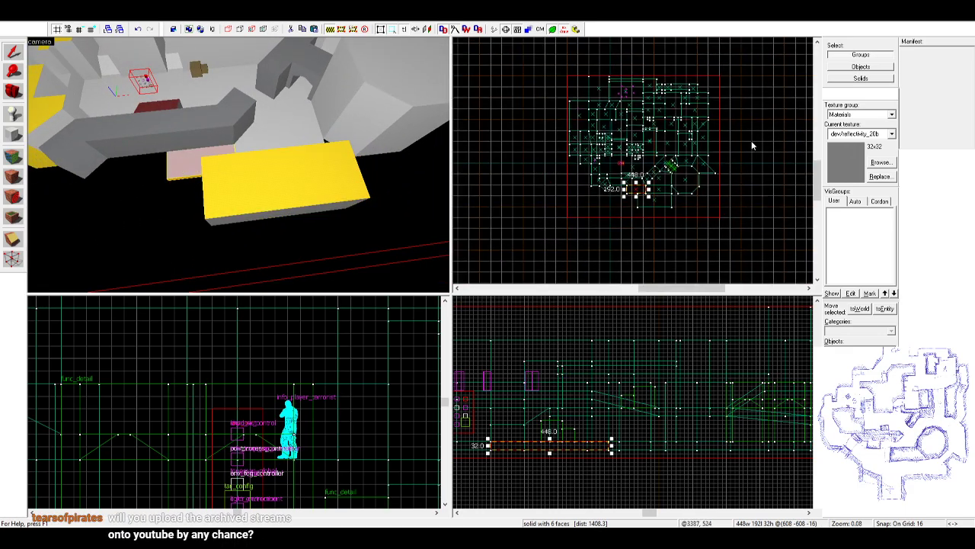
scroll(639, 182, "up", 13)
middle_click_drag(578, 246, 594, 170)
scroll(654, 157, "down", 1)
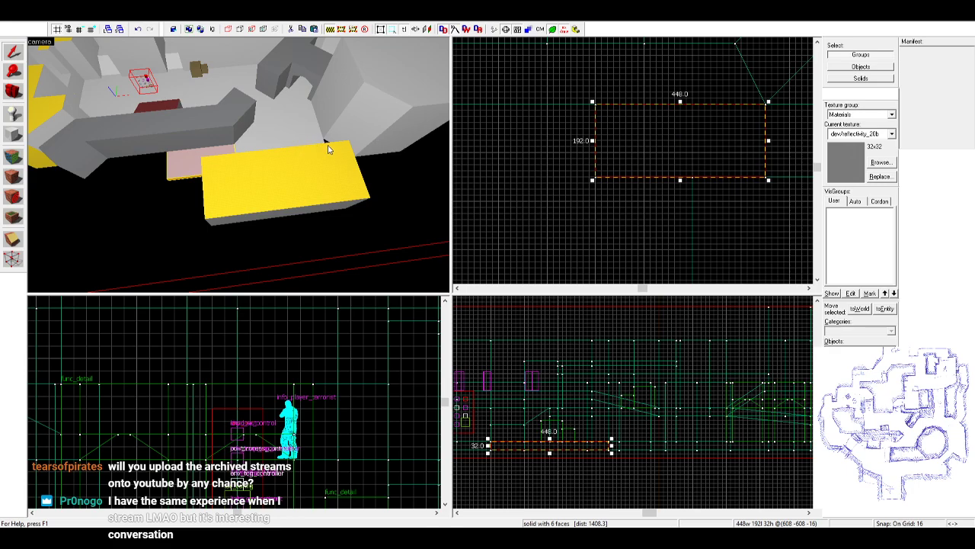
- Try a copy of the red block beside the outer floor slab and delete the copy
left_click(177, 108)
scroll(625, 93, "down", 4)
mouse_move(633, 66)
left_mouse_down("shift")
mouse_move(618, 112)
mouse_move(574, 138)
mouse_move(558, 85)
left_mouse_up("shift")
scroll(618, 113, "up", 3)
left_click(616, 106)
left_click_drag(621, 99, 611, 97)
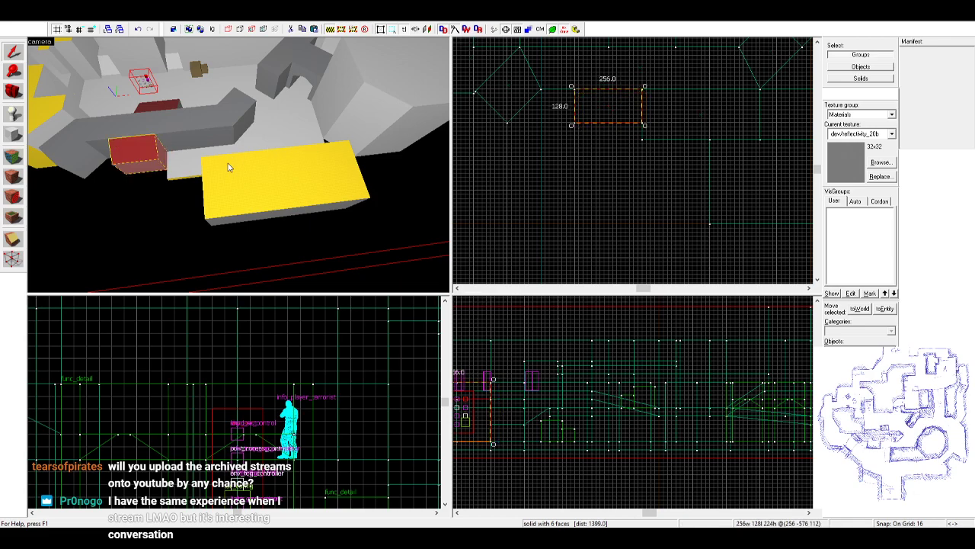
key("Delete")
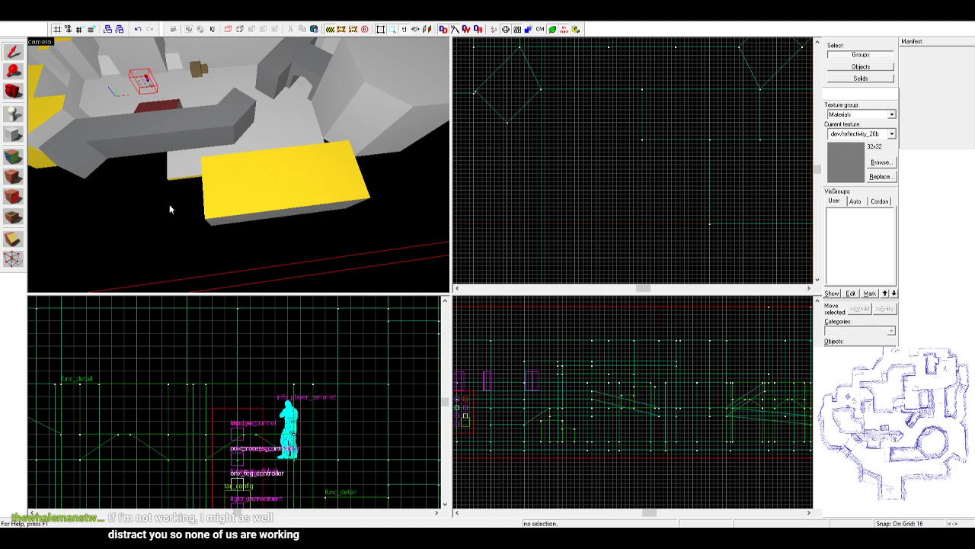
- Copy the 448 by 192 floor slab against its outer edge and narrow the copy to 256 units
left_click(180, 169)
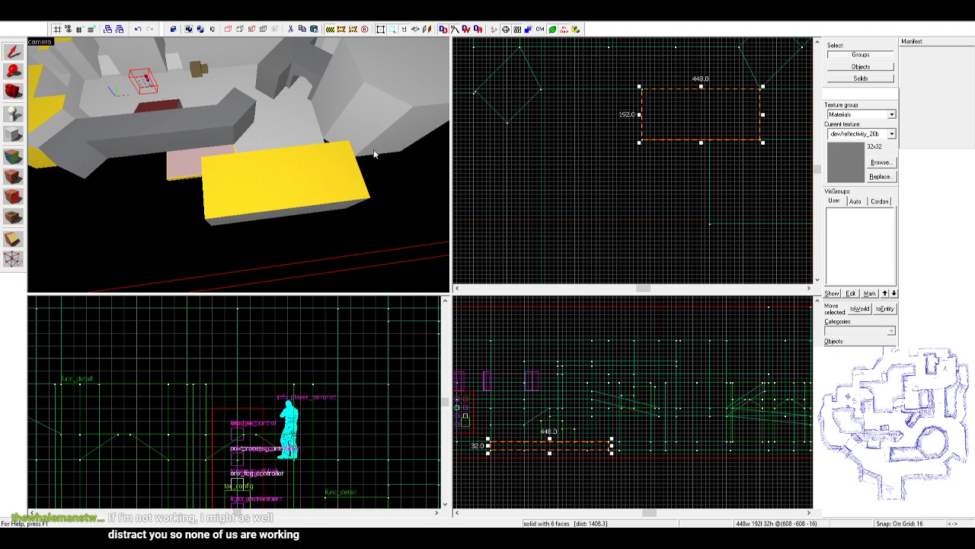
left_click_drag(704, 115, 706, 167)
left_click(764, 165)
left_click(184, 193)
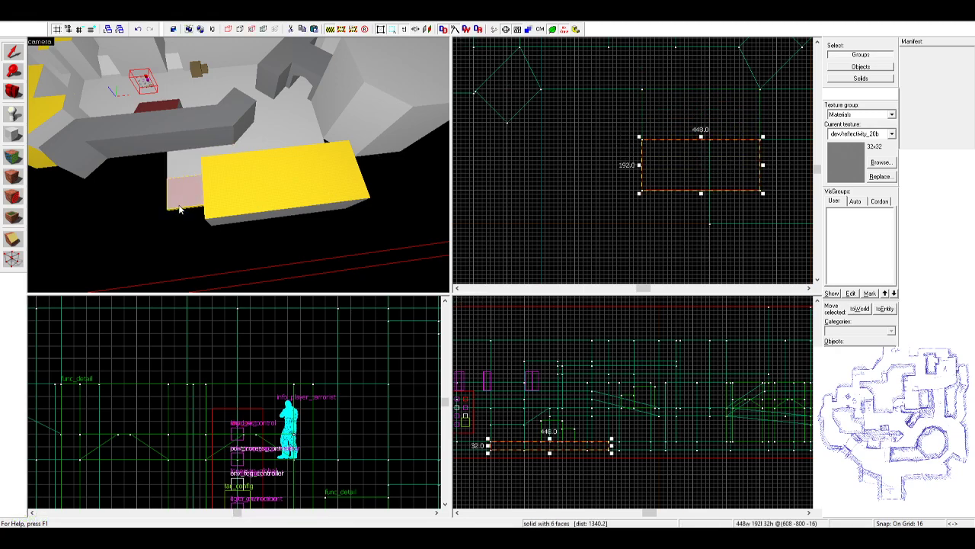
left_click_drag(766, 166, 713, 168)
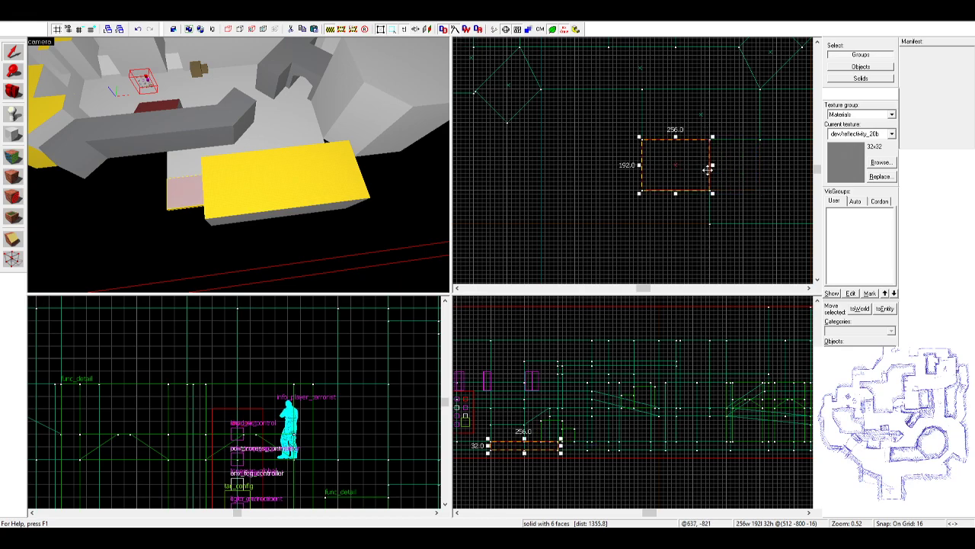
key("Escape")
- Lengthen the new floor slab to 320 units so it runs along the end of the yellow-topped block
key("z")
left_click_drag(237, 165, 319, 212)
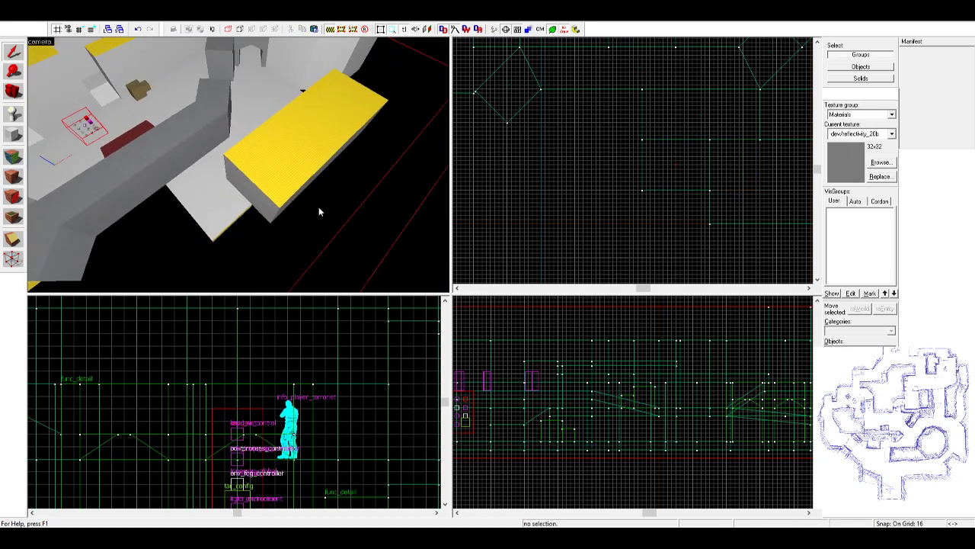
scroll(675, 144, "down", 5)
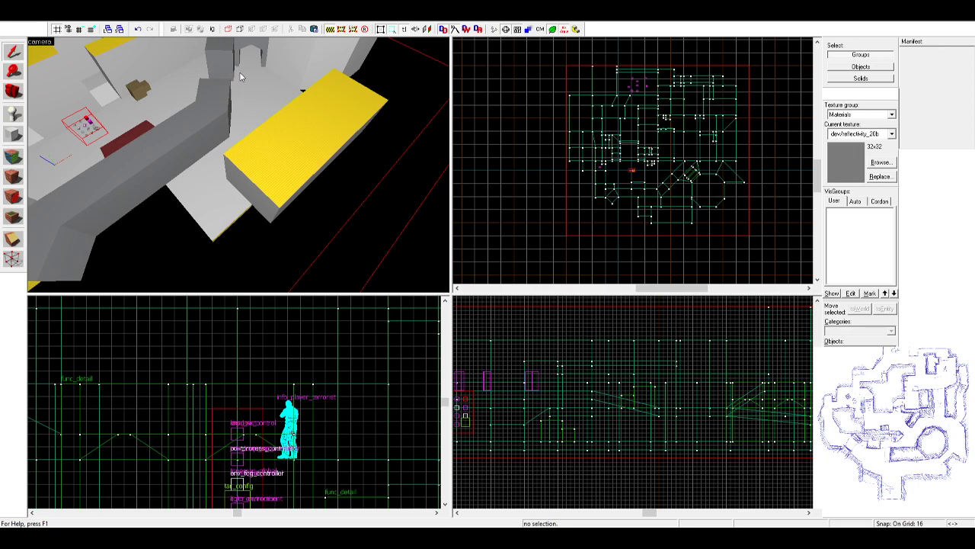
key("z")
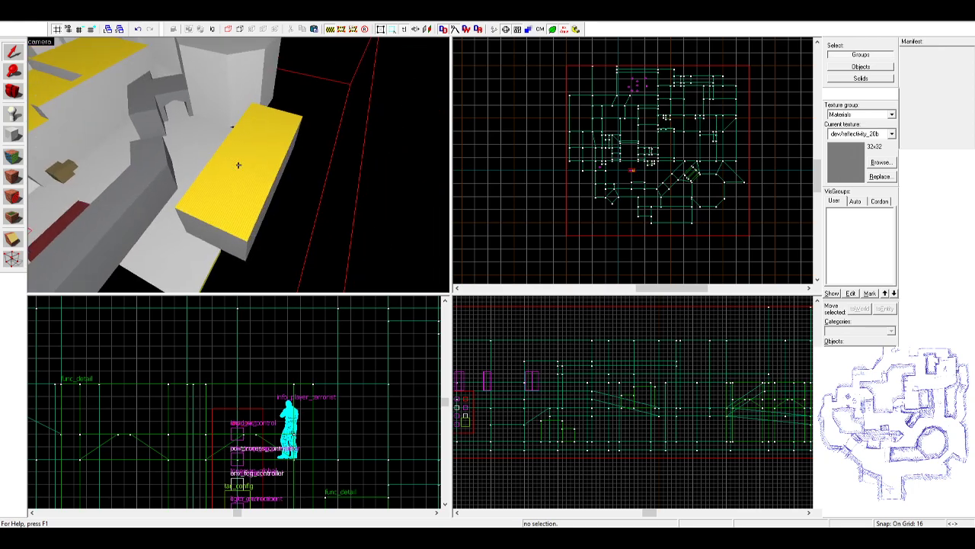
key("z")
left_click(219, 218)
scroll(651, 215, "up", 3)
scroll(652, 215, "up", 4)
left_click_drag(645, 177, 645, 219)
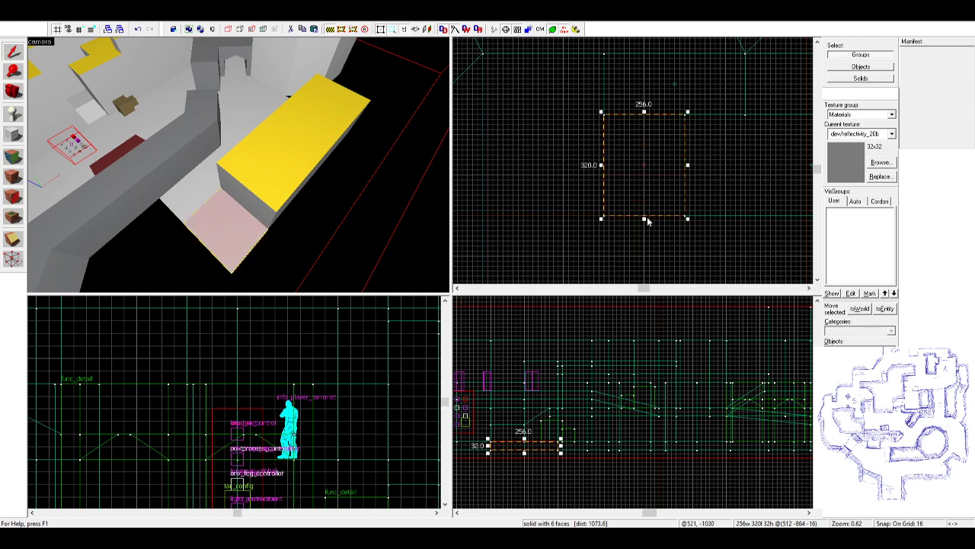
- Lower the 256 by 320 floor slab to form a step down from the adjoining floor
key("z")
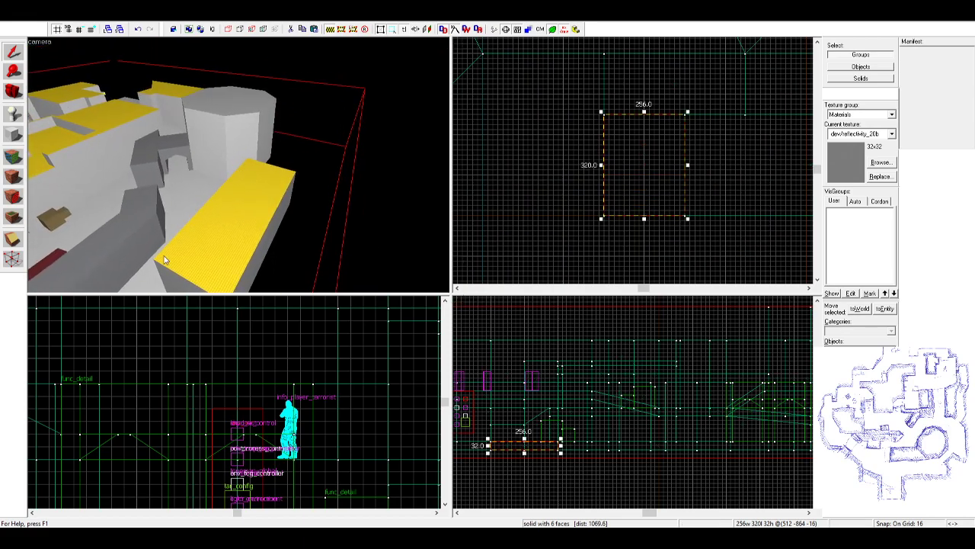
key("z")
key("z")
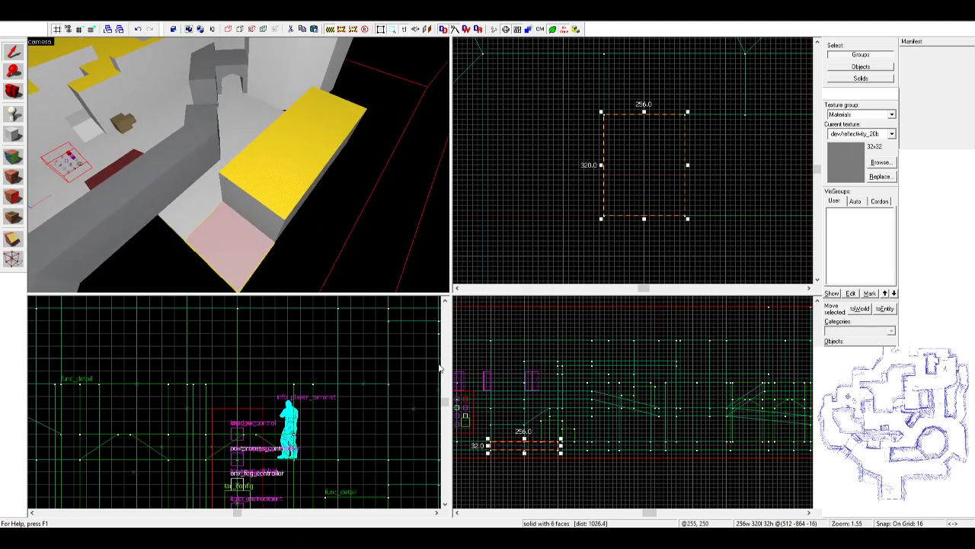
scroll(508, 447, "up", 5)
left_click_drag(511, 446, 514, 464)
key("Escape")
- Extend the base of the yellow-topped block down to the lowered floor, making it 288 units tall
key("z")
key("w")
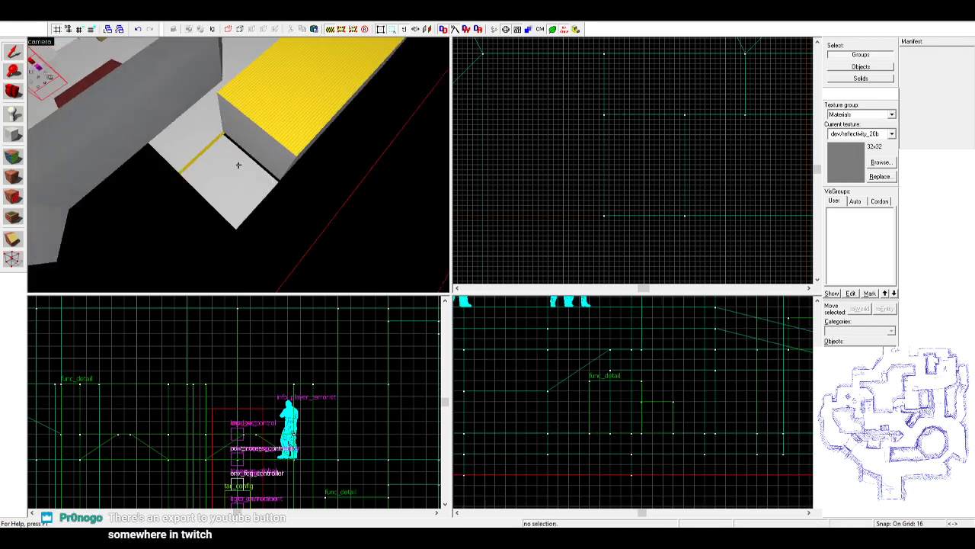
key("z")
left_click(254, 166)
scroll(679, 413, "up", 2)
scroll(578, 374, "down", 4)
middle_click_drag(578, 371, 494, 369)
scroll(494, 368, "down", 2)
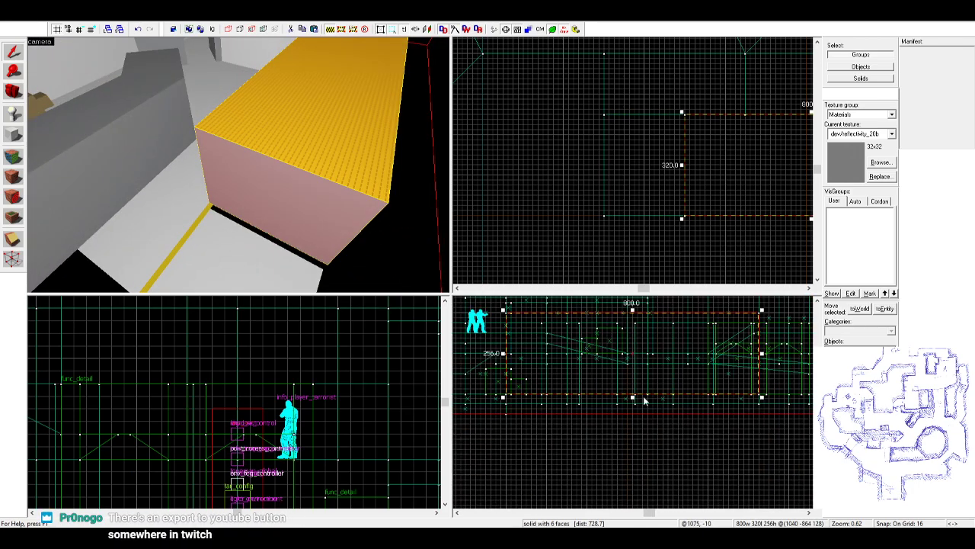
left_click_drag(632, 396, 633, 406)
key("z")
key("w")
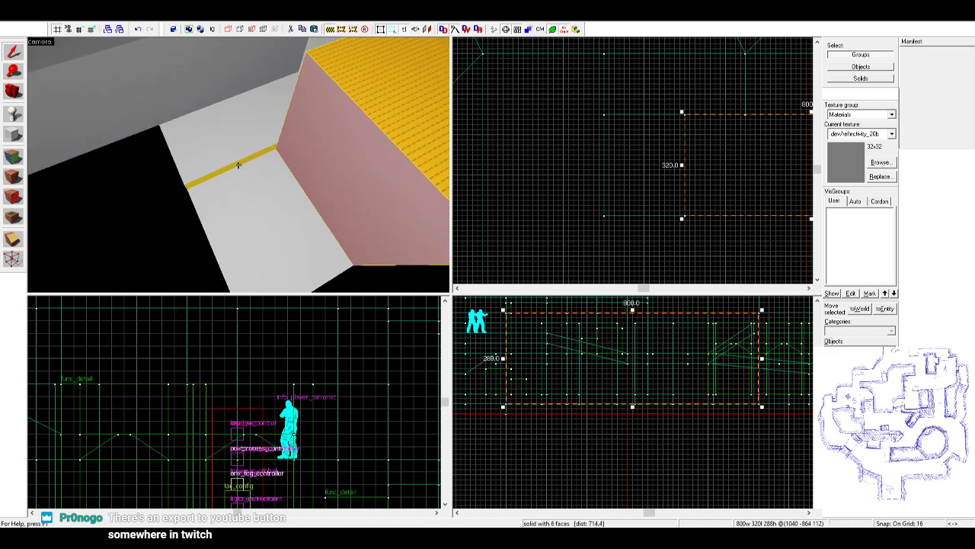
key("z")
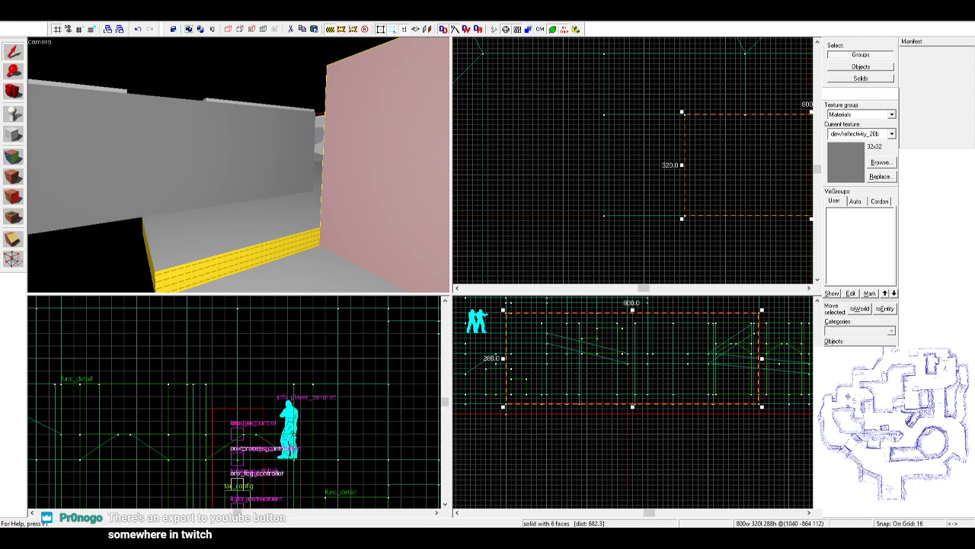
- Retexture the floor edges beside the large wall block, applying tools/toolsnodraw to the exposed outer face
left_click(9, 158)
left_click(332, 244)
right_click(310, 245)
key("z")
key("z")
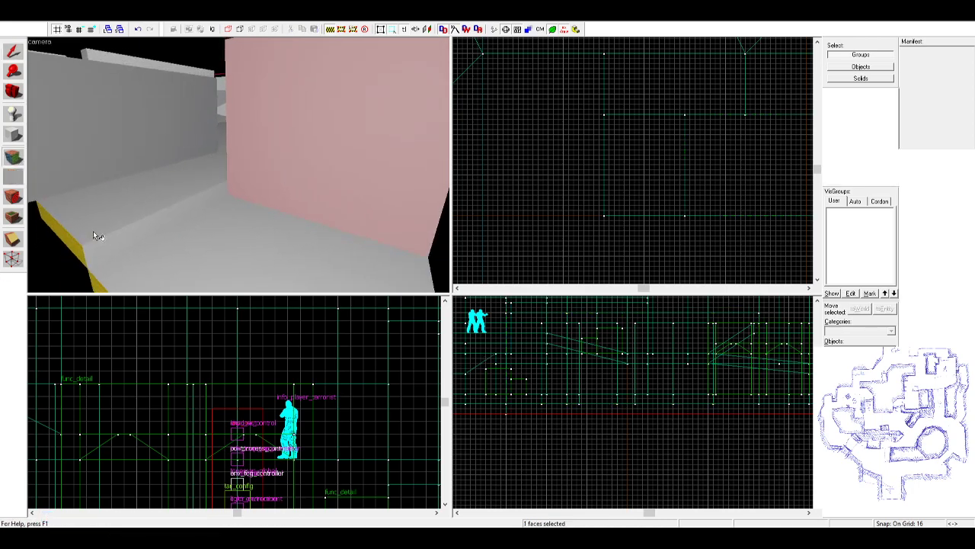
left_click(78, 247)
right_click(115, 250)
key("shift+s")
key("z")
key("z")
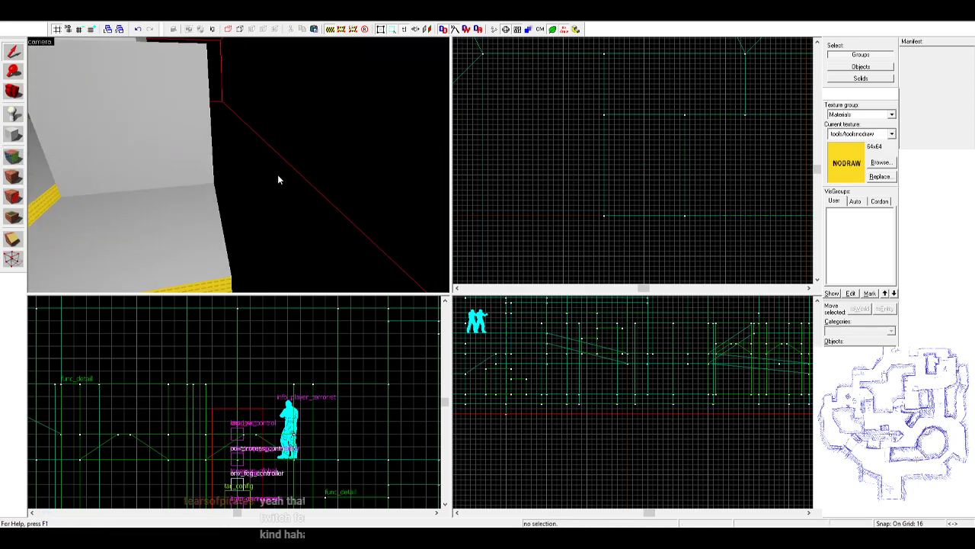
- Inspect the octagonal tower and the gaps in the floor around its base from several sides
key("z")
key("z")
scroll(672, 156, "down", 6)
middle_click_drag(672, 157, 592, 218)
key("z")
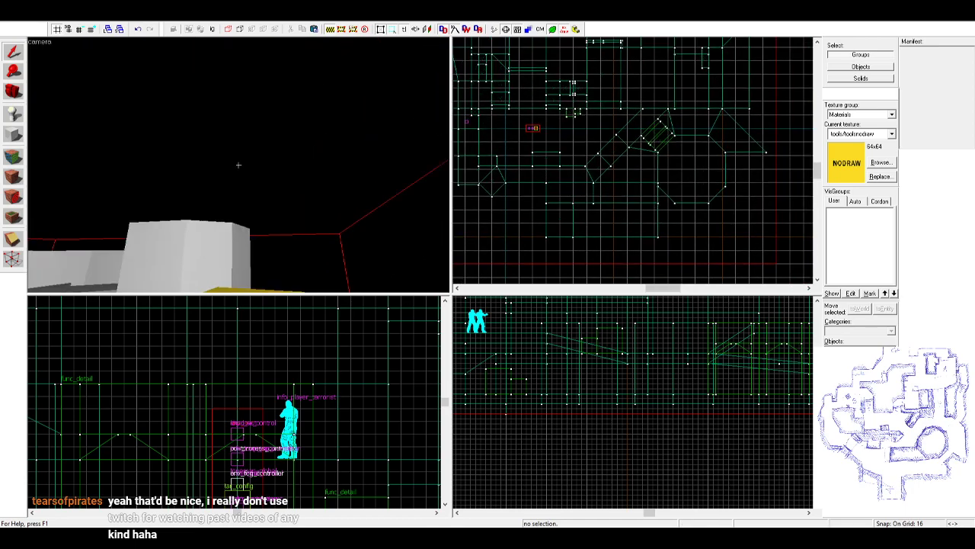
key("z")
key("z")
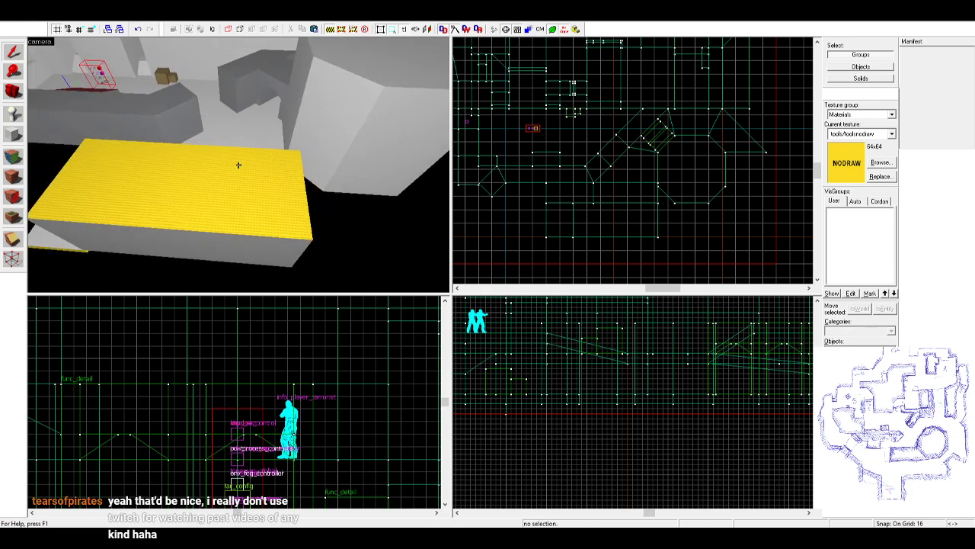
key("z")
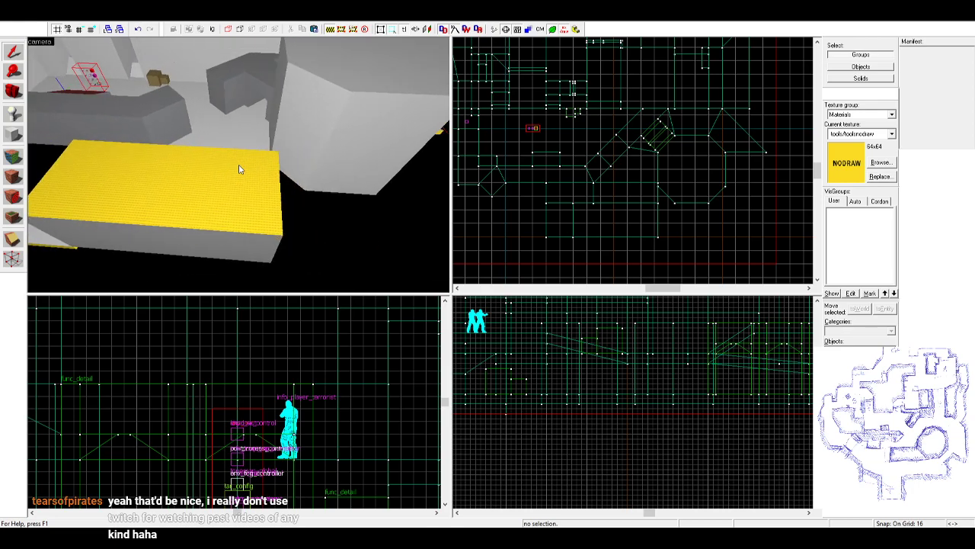
left_click(324, 192)
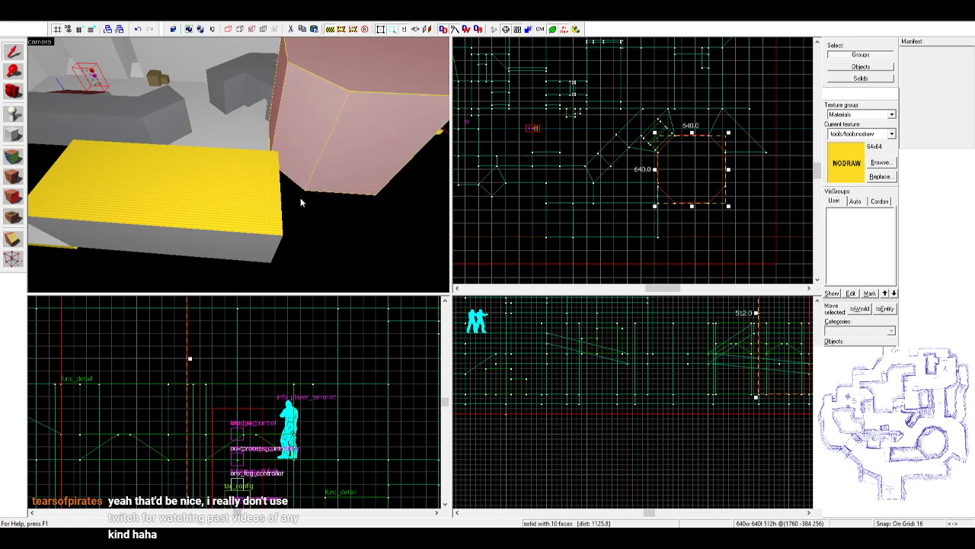
scroll(655, 202, "up", 3)
key("z")
key("w")
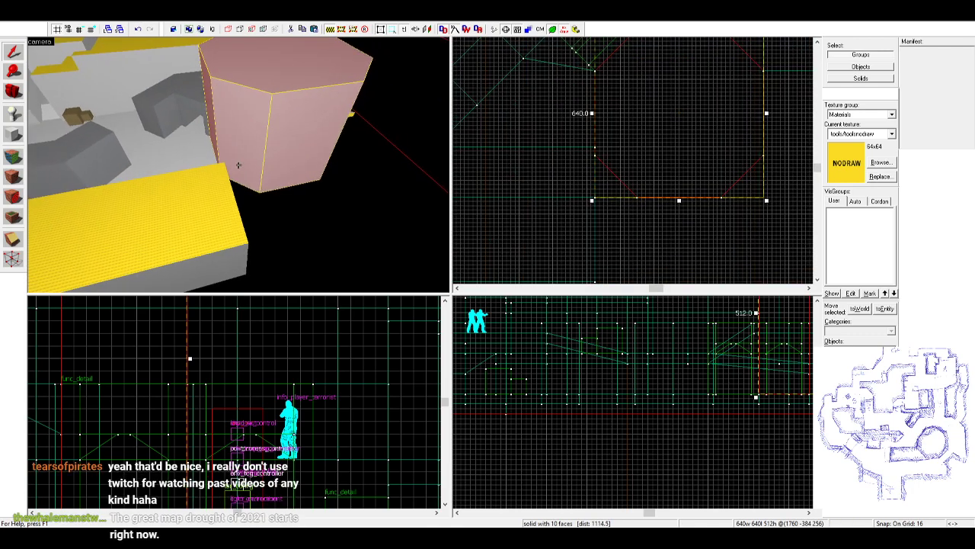
key("z")
left_click(254, 165)
key("z")
key("w")
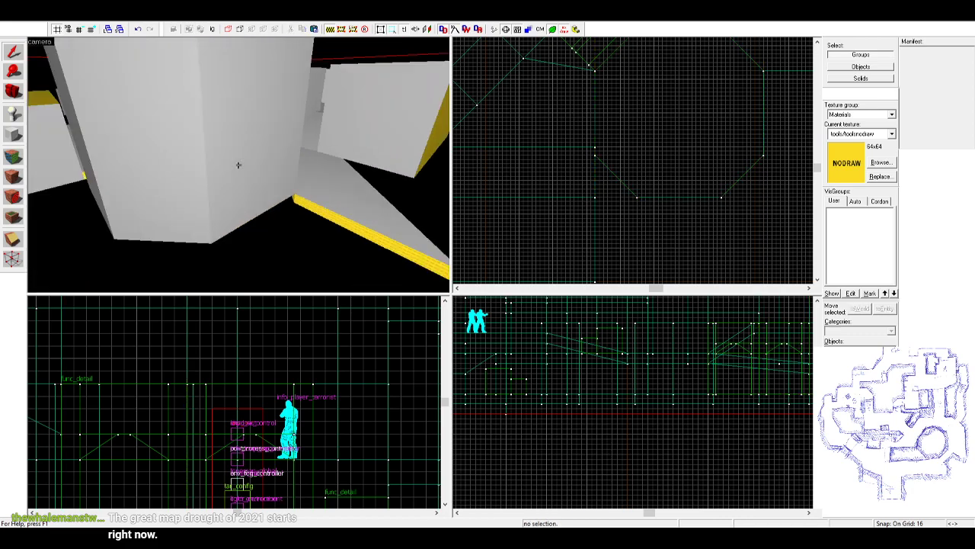
key("z")
- Duplicate the 512 by 256 tapered floor to the outer side of the octagonal tower and clip off the copy's slanted inner end
left_click(238, 165)
scroll(500, 158, "down", 3)
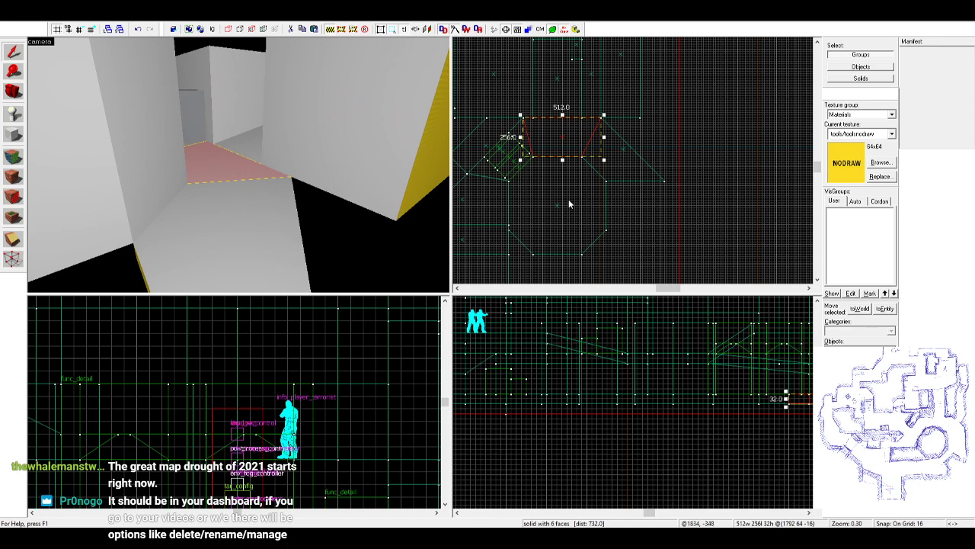
mouse_move(538, 136)
left_mouse_down("shift")
mouse_move(631, 198)
mouse_move(614, 220)
left_mouse_up("shift")
scroll(632, 199, "up", 2)
key("shift+x")
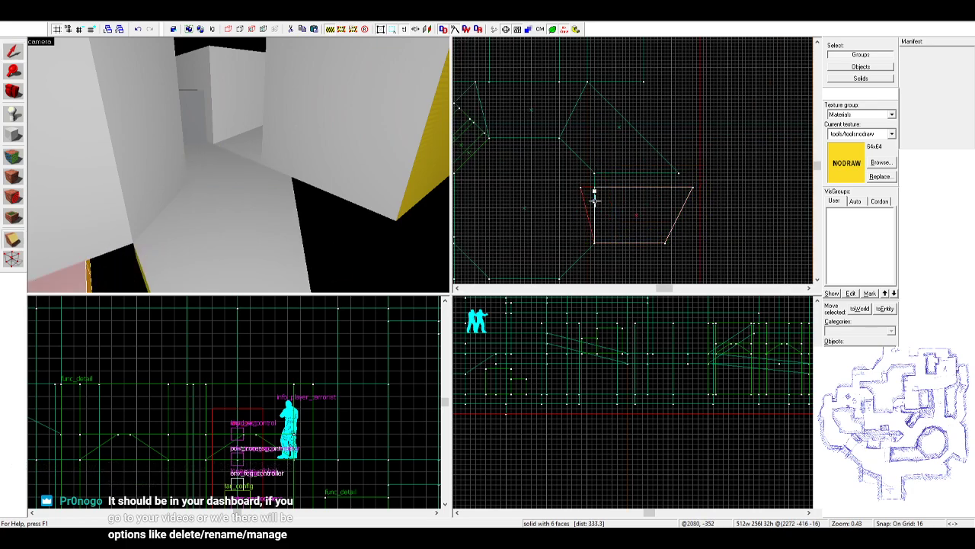
- Move the copied floor's upper vertices to meet the corners of the adjoining floor beside the octagon
left_click(13, 260)
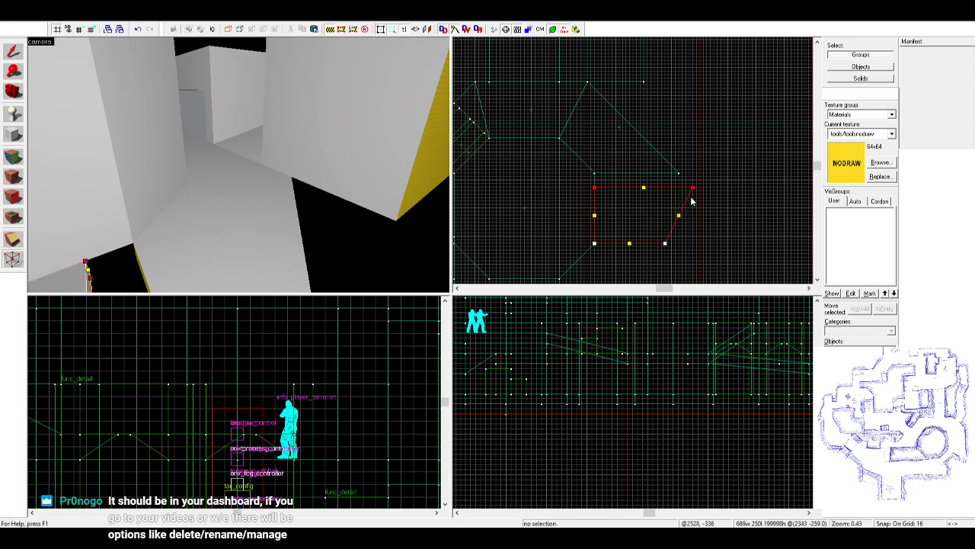
scroll(655, 186, "up", 4)
key("Up")
key("Up")
key("Up")
key("Up")
left_click(733, 157)
key("Left")
key("Left")
key("Left")
key("Left")
scroll(733, 108, "down", 2)
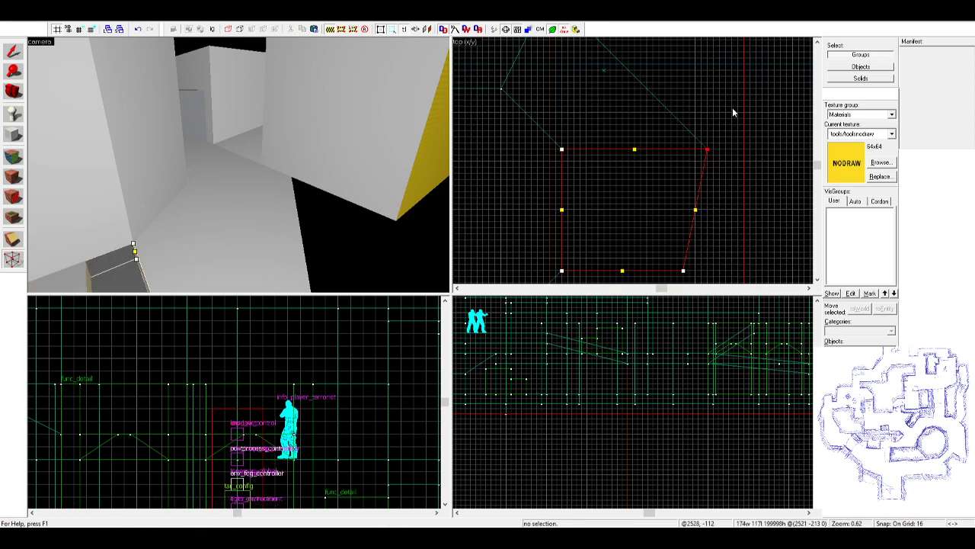
- Shift the copied floor's lower outer vertex into line with the corner above so the piece is rectangular
scroll(732, 112, "down", 2)
scroll(709, 189, "up", 3)
key("Right")
key("Right")
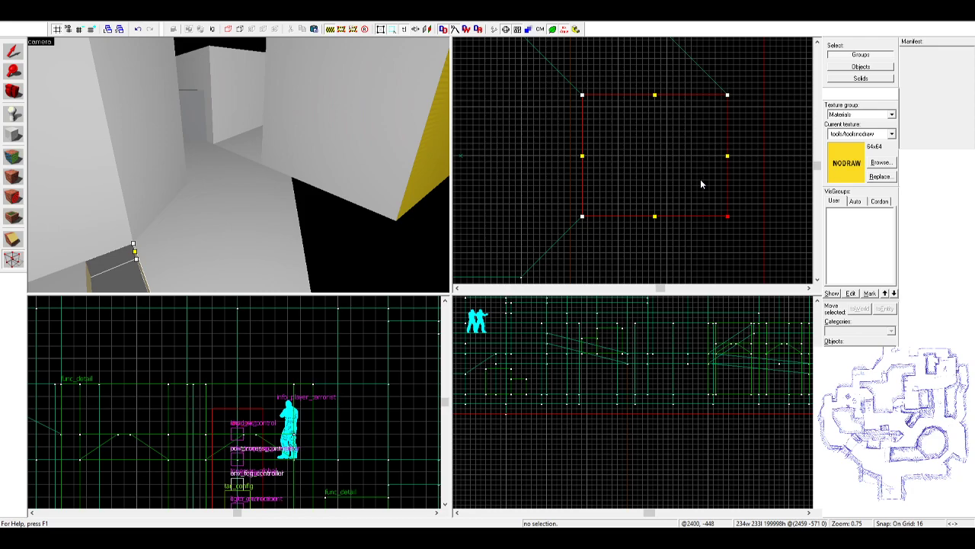
left_click(14, 56)
key("Escape")
- Duplicate the rectangular floor directly below itself in the plan and shorten the copy to 160 units
key("z")
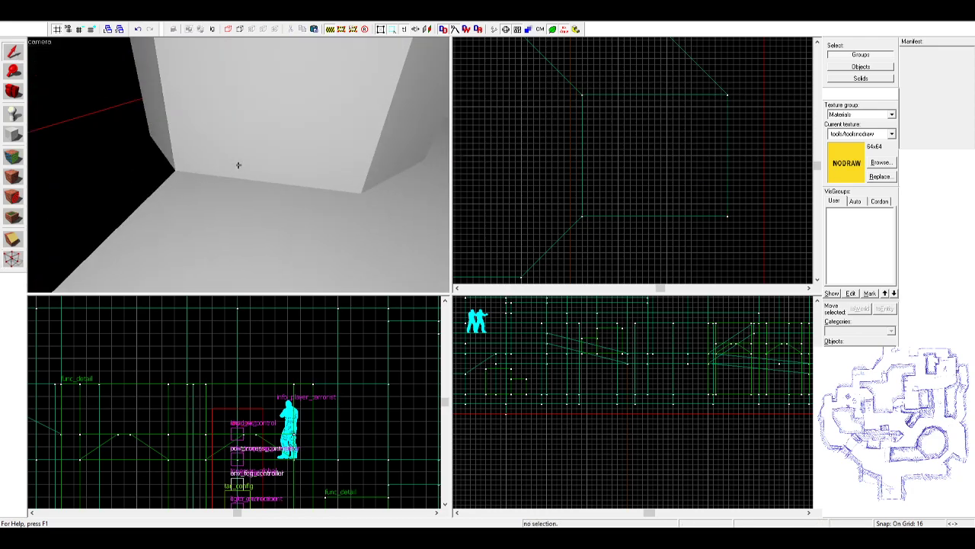
key("z")
key("z")
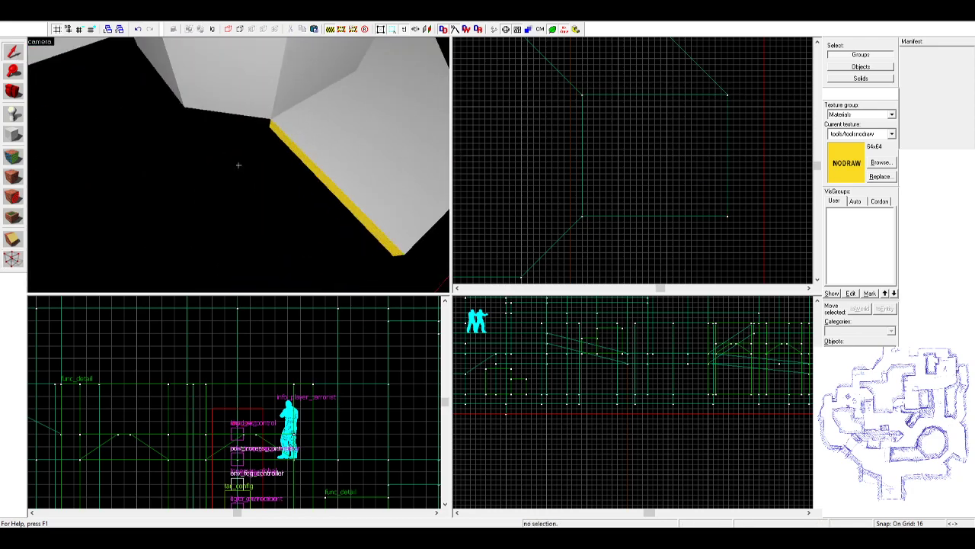
key("z")
left_click(293, 140)
key("z")
key("z")
scroll(568, 120, "down", 4)
mouse_move(600, 144)
left_mouse_down("shift")
mouse_move(599, 200)
mouse_move(611, 212)
mouse_move(610, 198)
left_mouse_up("shift")
scroll(600, 200, "up", 1)
- Move the short floor's lower inner vertex across to the octagon's bottom corner, closing the gap along the diagonal side
left_click(13, 259)
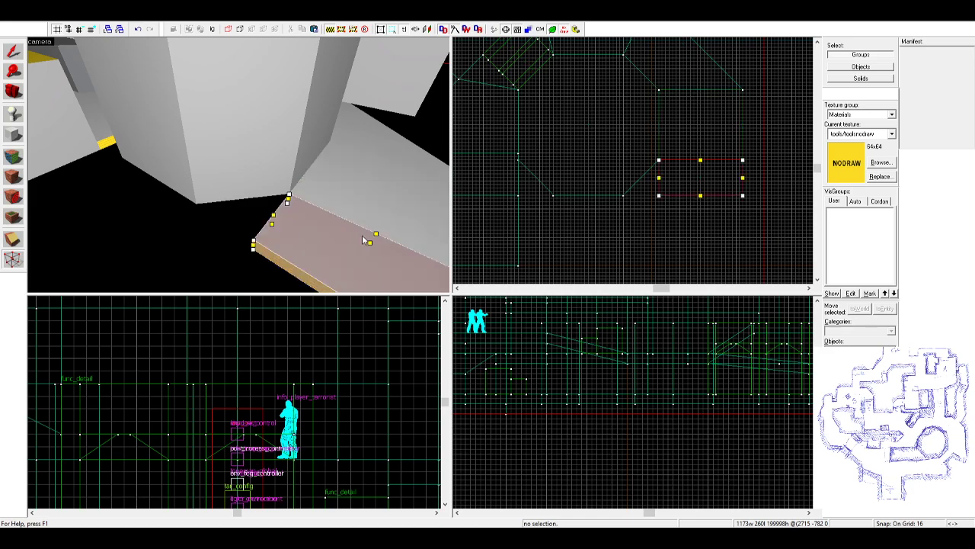
key("Left")
key("Left")
key("Left")
key("Left")
key("Left")
key("Left")
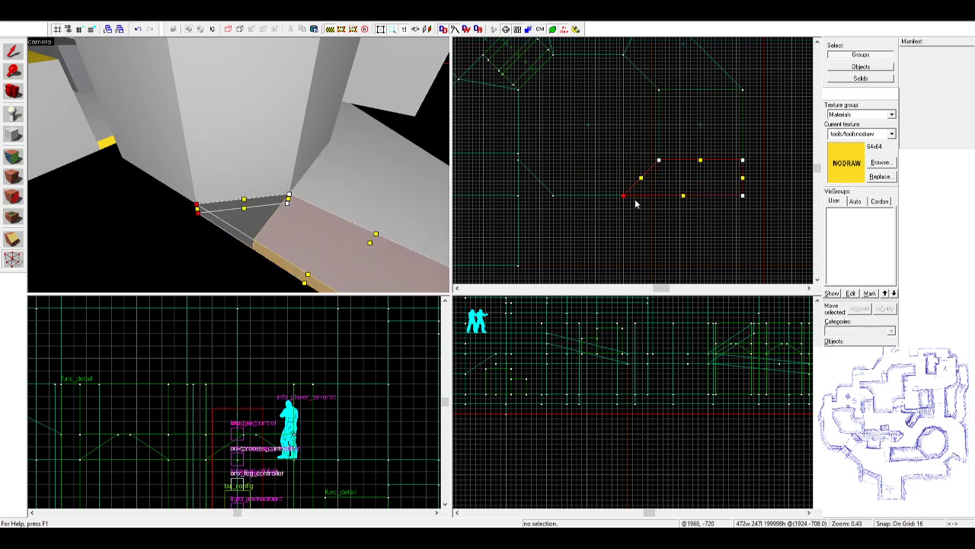
left_click(12, 52)
key("Escape")
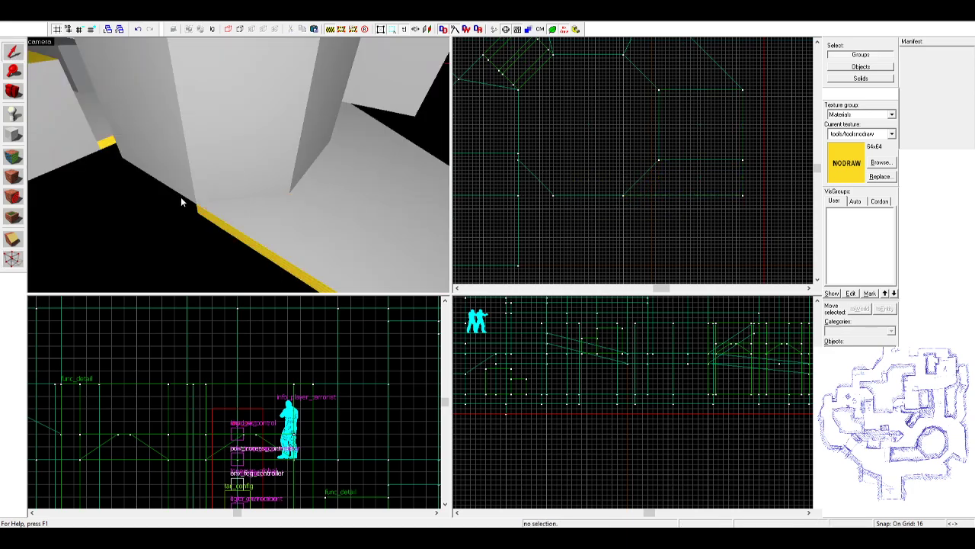
- Duplicate the 544 by 160 floor directly below itself in the plan
key("z")
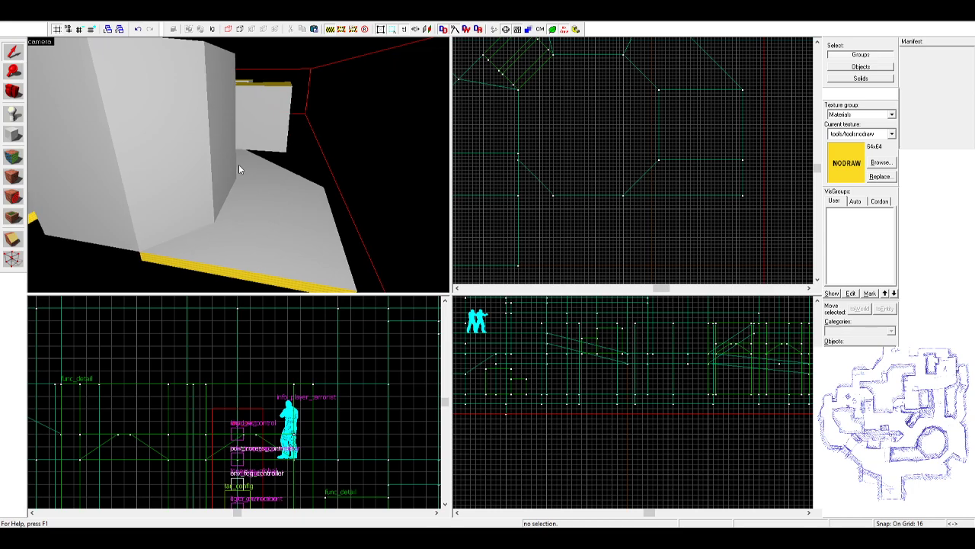
left_click(296, 268)
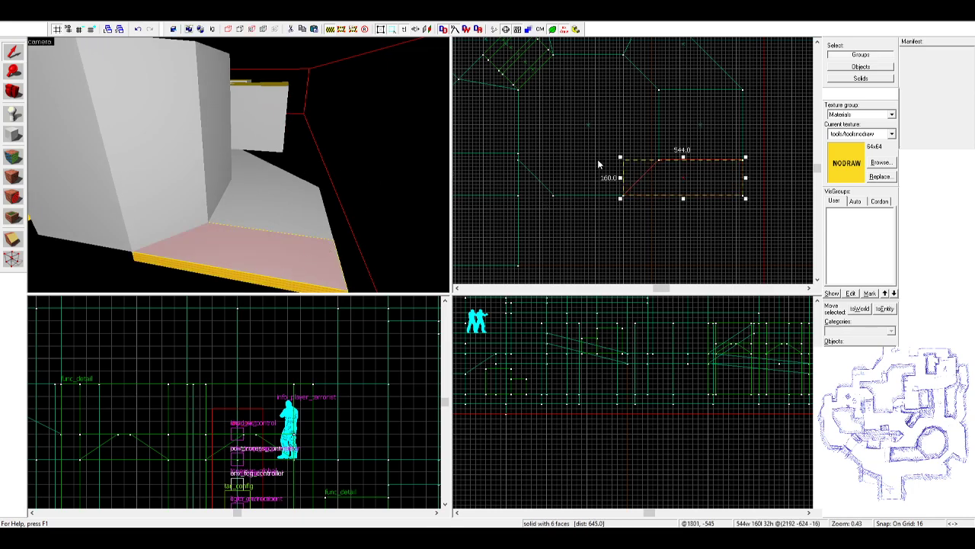
scroll(598, 162, "up", 1)
left_click_drag(690, 176, 689, 218)
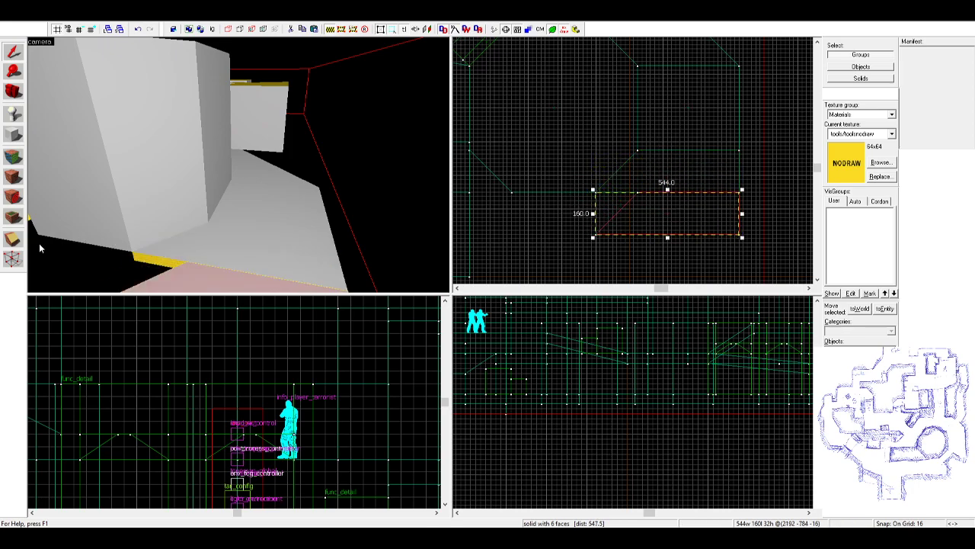
- Square off the new floor copy at the octagon's bottom corner and extend its lower edge to a 448-unit length
left_click(16, 259)
key("Left")
key("Left")
key("Left")
key("Left")
key("Left")
key("Left")
key("Left")
key("Left")
key("Left")
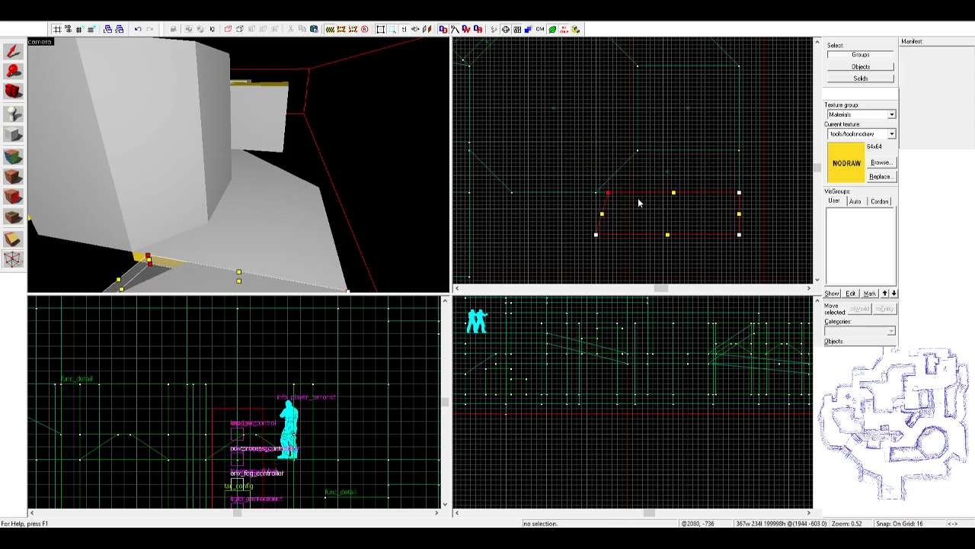
scroll(744, 221, "down", 1)
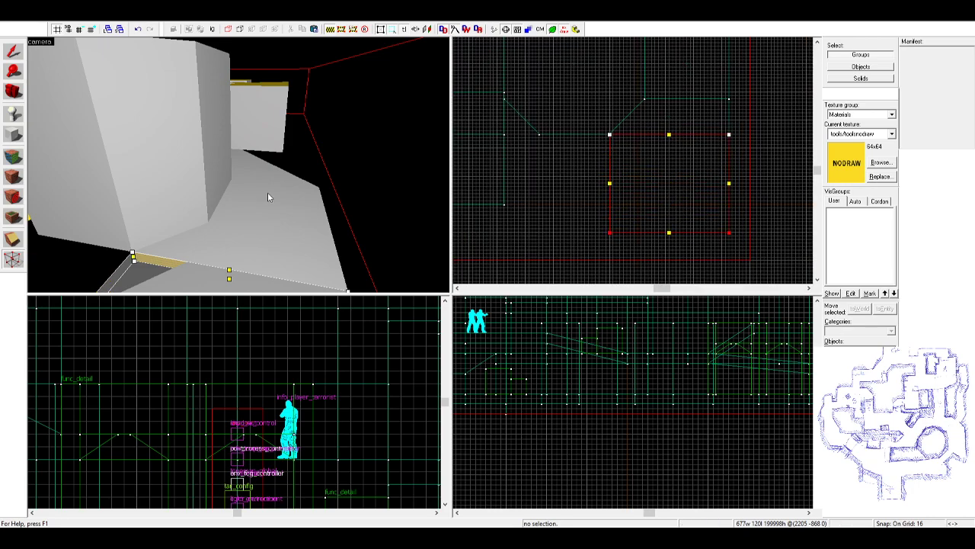
left_click(15, 47)
- Duplicate the 800 by 320 wall block sideways toward the new floor beneath the octagon
left_click(278, 129)
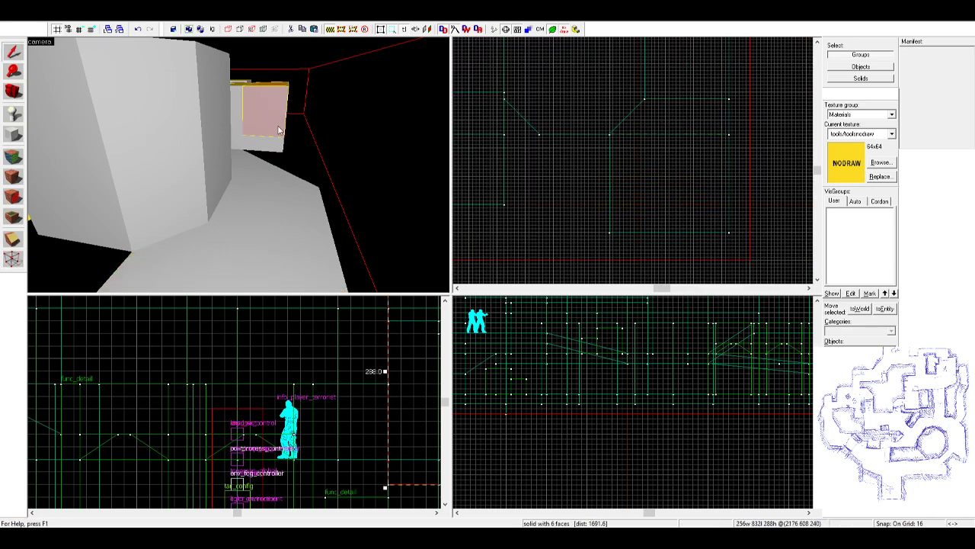
key("z")
key("w")
key("z")
left_click(239, 164)
scroll(491, 164, "down", 1)
scroll(492, 164, "up", 2)
left_click_drag(481, 158, 624, 158, "shift")
scroll(609, 161, "down", 3)
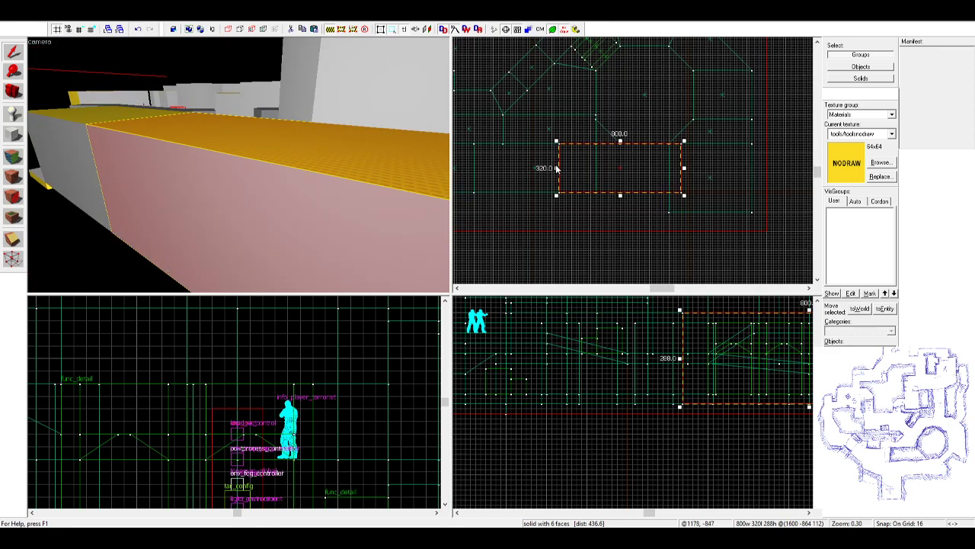
- Resize the copied wall block to 352 by 480 units so it butts against the existing block and meets the octagon
scroll(606, 165, "up", 2)
left_click_drag(557, 166, 588, 169)
left_click_drag(717, 169, 672, 169)
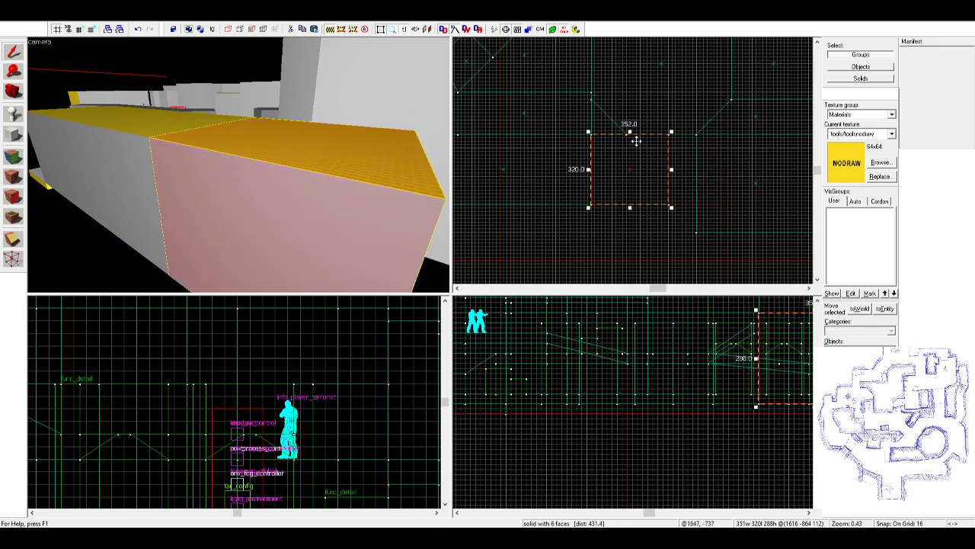
left_click_drag(629, 131, 629, 97)
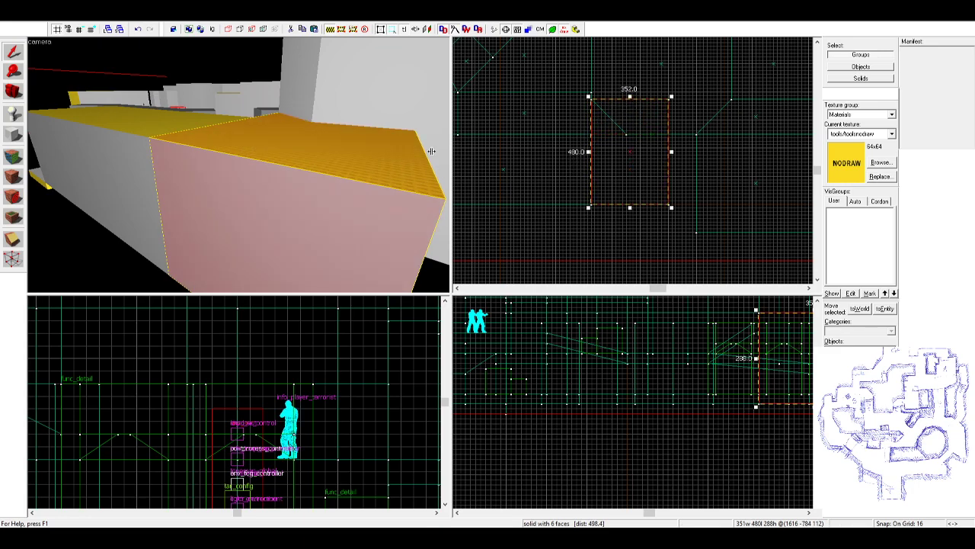
- Fill the gap between the wall block and the large floor with a 128 by 448 unit copy of that floor
key("z")
key("z")
left_click(352, 134)
key("z")
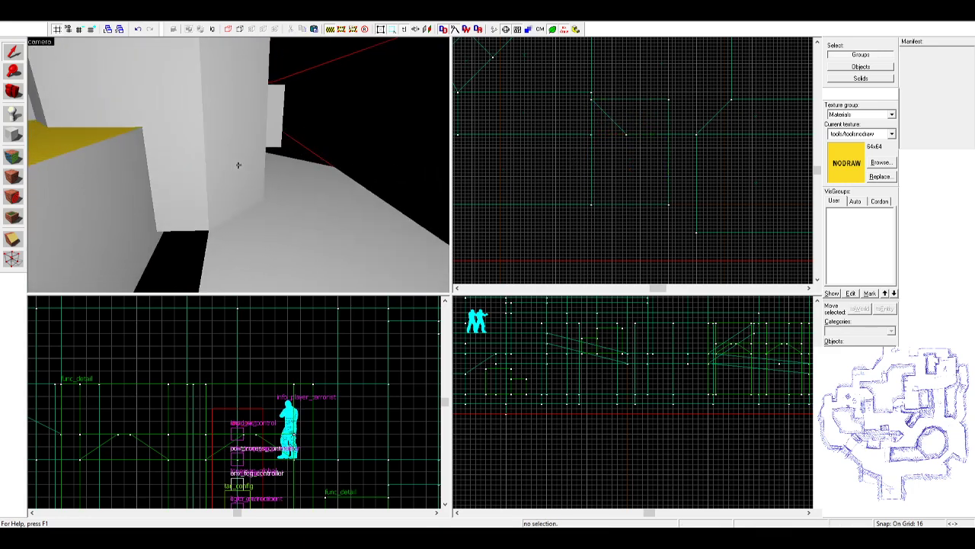
key("z")
left_click(287, 185)
scroll(674, 171, "down", 1)
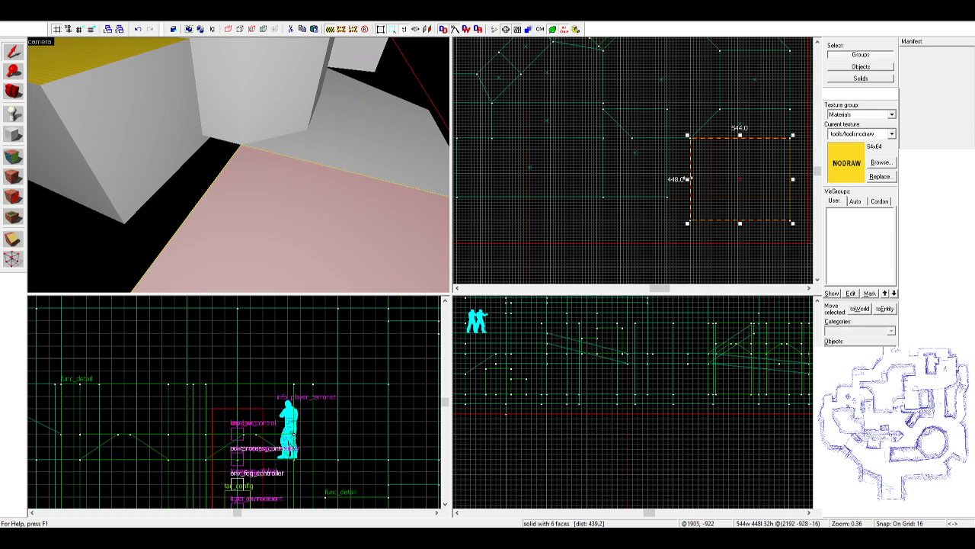
mouse_move(717, 174)
left_mouse_down()
mouse_move(694, 172)
mouse_move(717, 164)
left_mouse_up()
key("ctrl+z")
left_click_drag(770, 180, 694, 178)
key("z")
key("z")
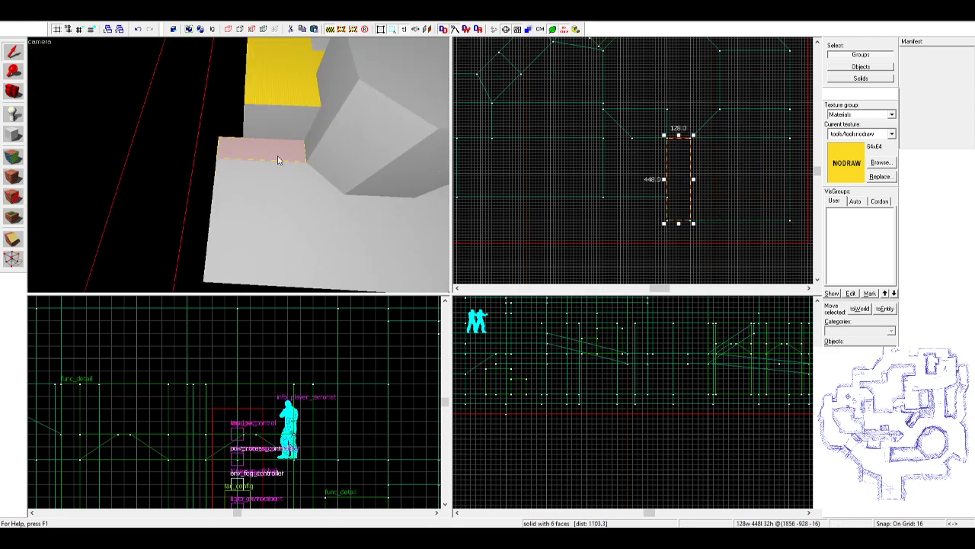
- Select the second cordon, set the grid snap to 128, and extend the cordon's lower boundary to a 3968-unit length
scroll(278, 160, "down", 2)
scroll(543, 101, "down", 3)
scroll(677, 129, "down", 5)
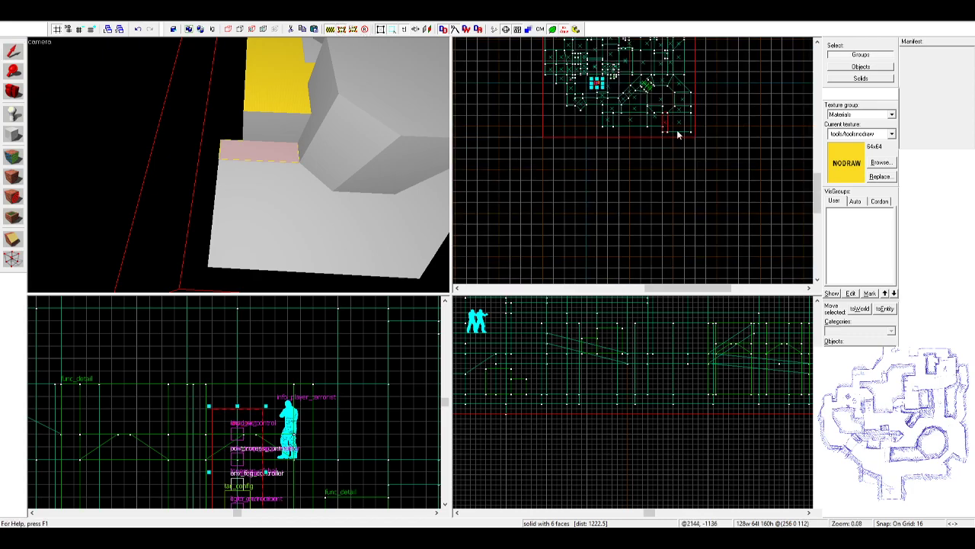
left_click(880, 201)
left_click(855, 229)
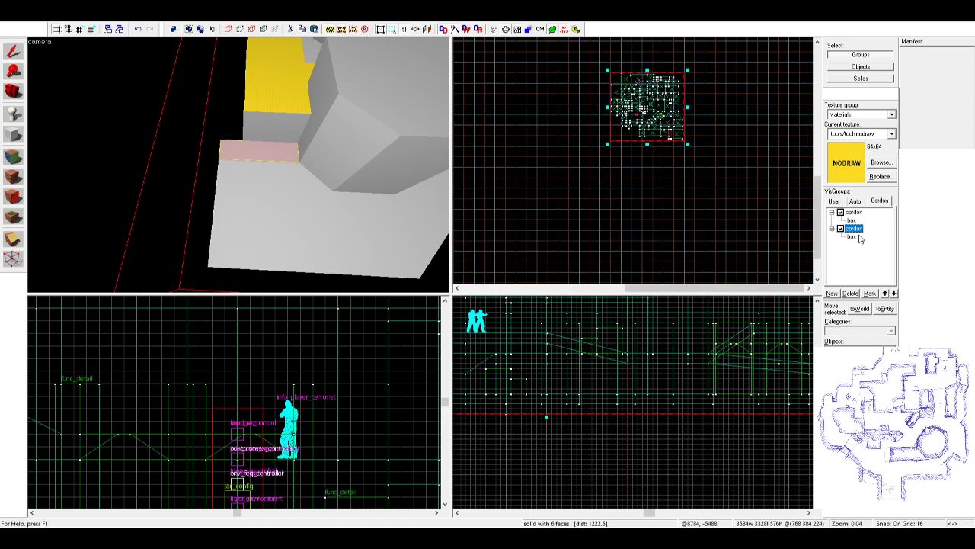
scroll(657, 131, "up", 7)
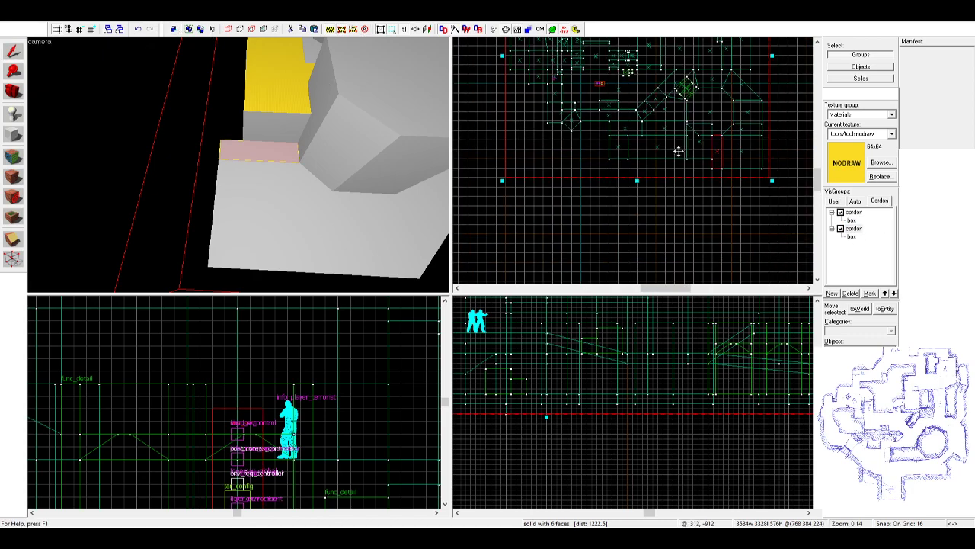
left_click(91, 30)
left_click(91, 30)
left_click(92, 30)
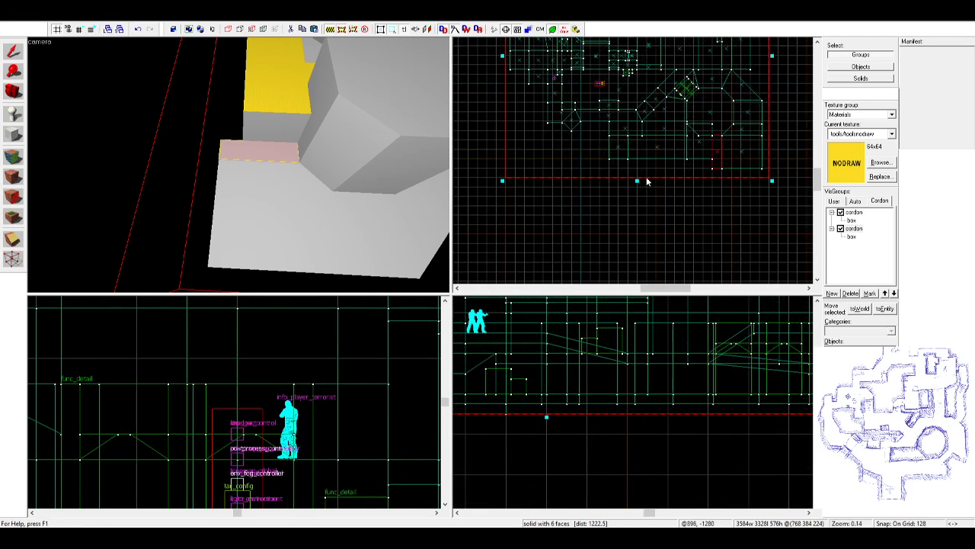
left_click_drag(636, 180, 643, 228)
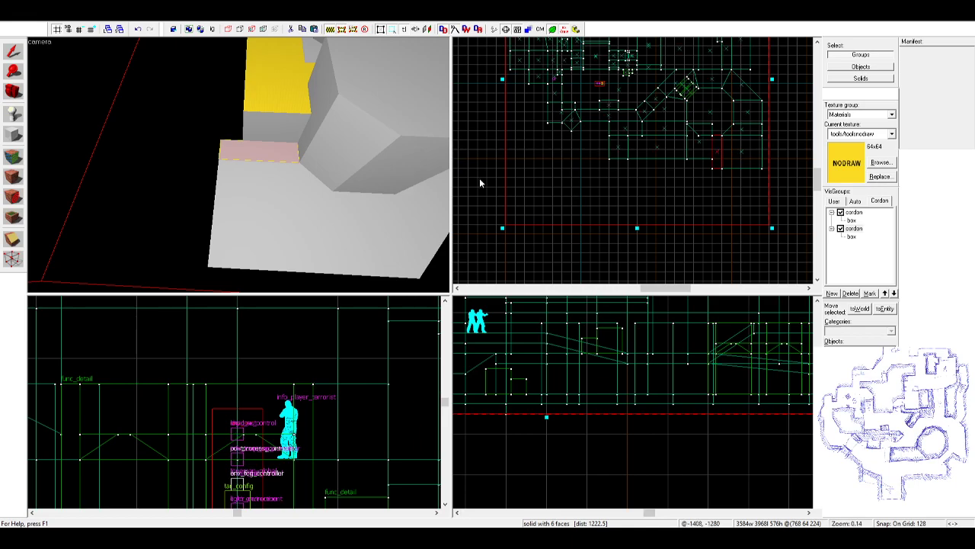
- Extend the lower vertices of the 128-unit floor strip and the adjoining large floor's shared edge, stretching both brushes to 704 units long
left_click(12, 52)
key("z")
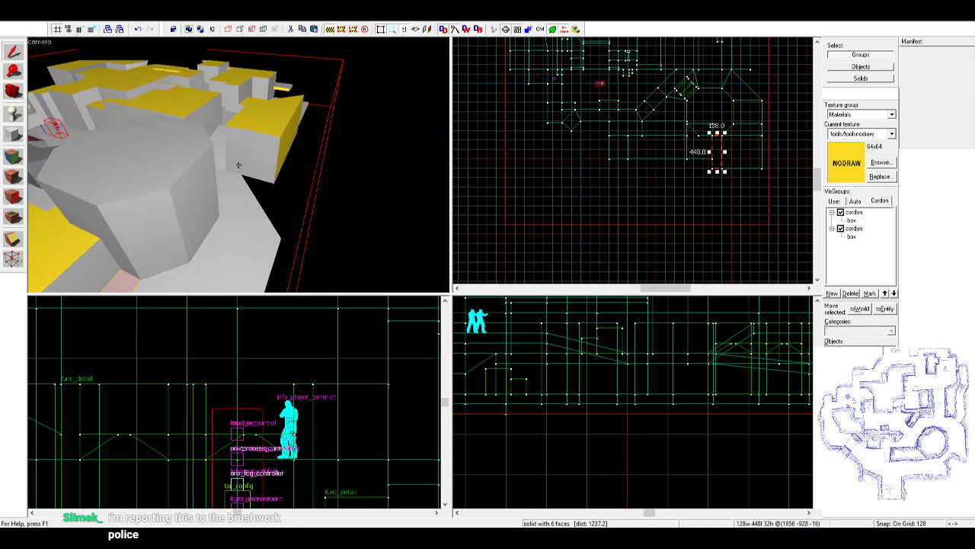
key("a")
key("z")
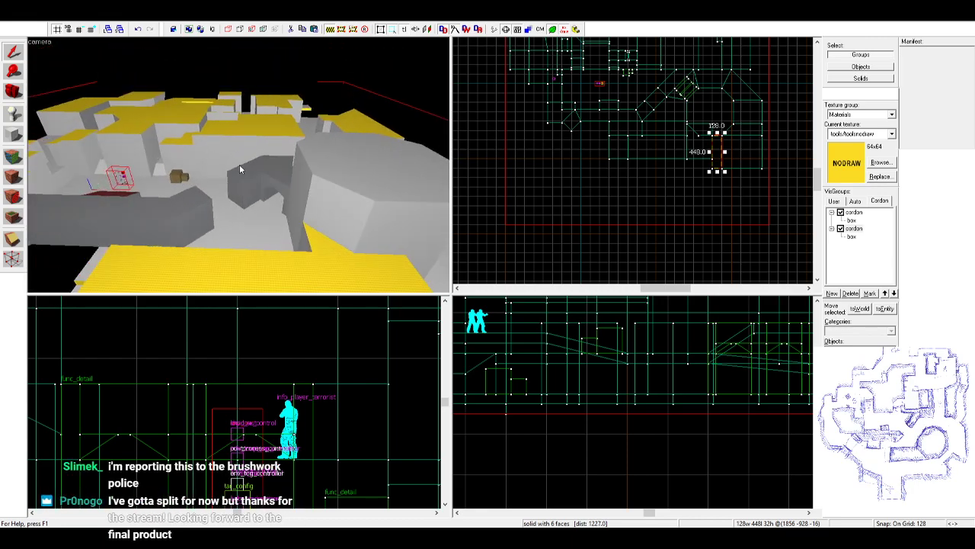
key("w")
key("z")
left_click(311, 221)
left_click(322, 248)
left_click(225, 199)
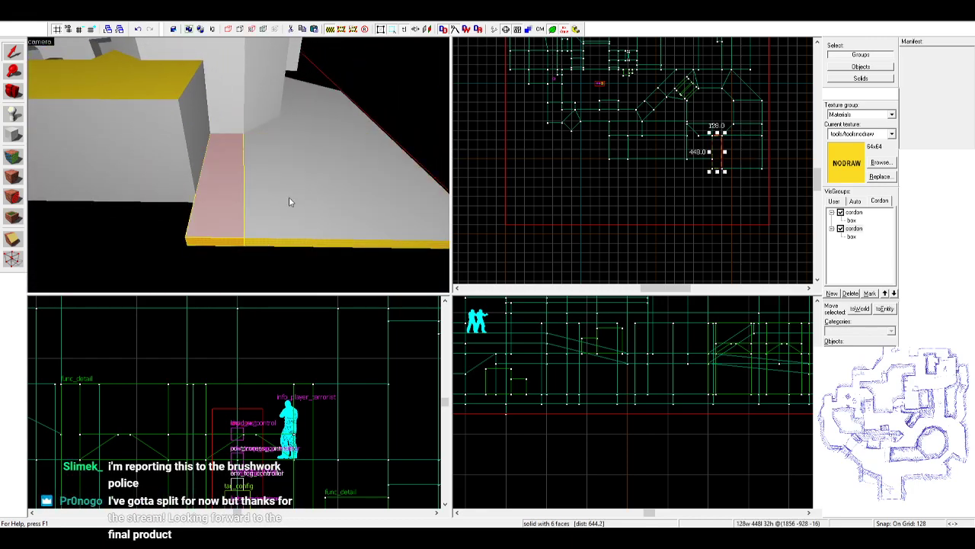
left_click(288, 202, "ctrl")
key("shift+v")
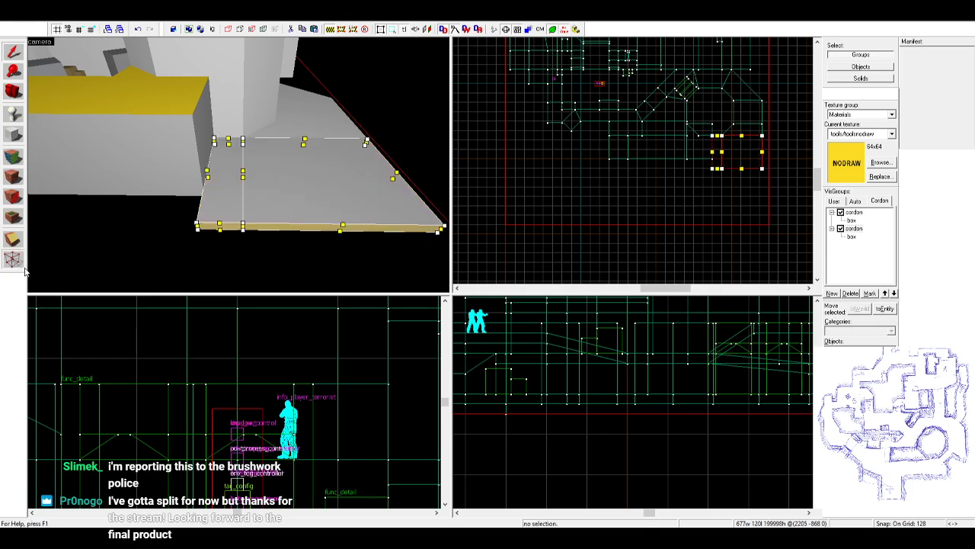
scroll(725, 167, "up", 2)
key("Down")
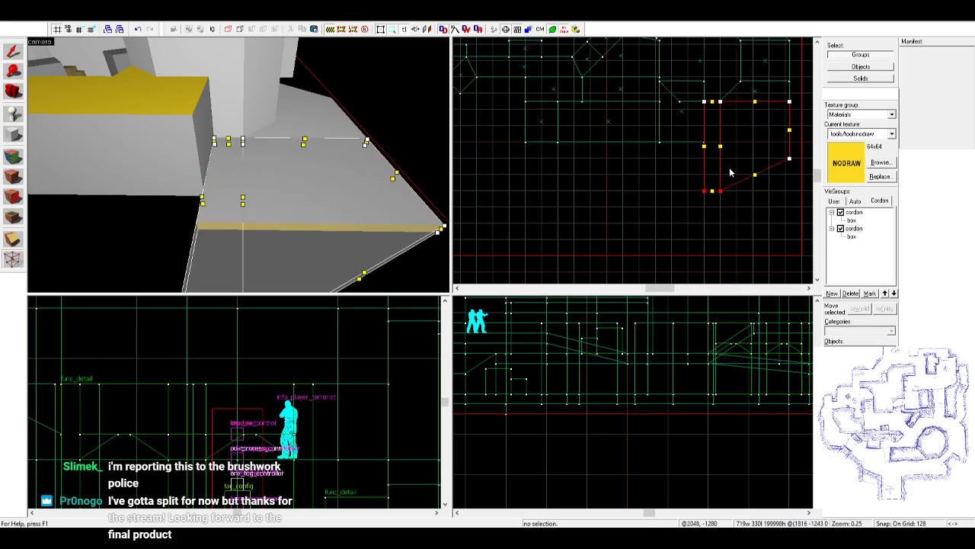
scroll(780, 165, "up", 4)
scroll(748, 191, "down", 3)
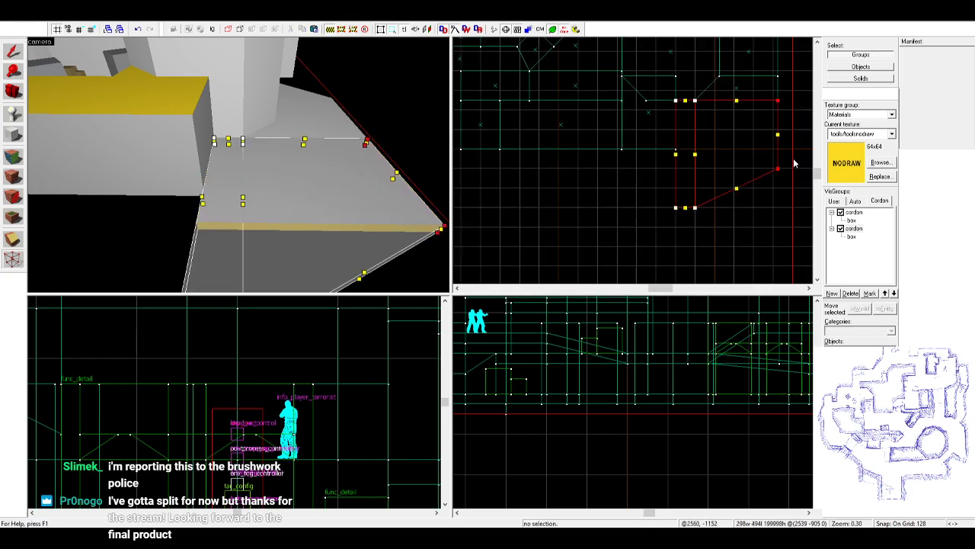
- Set the grid snap to 64 and move the large floor's two outer corners inward to make it 512 units wide
key("Left")
left_click_drag(758, 169, 768, 171)
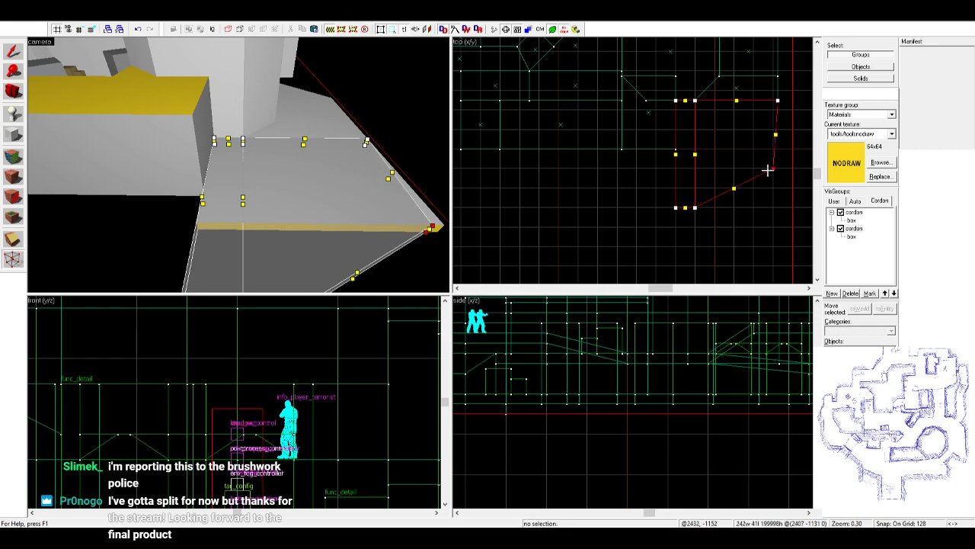
left_click(777, 100)
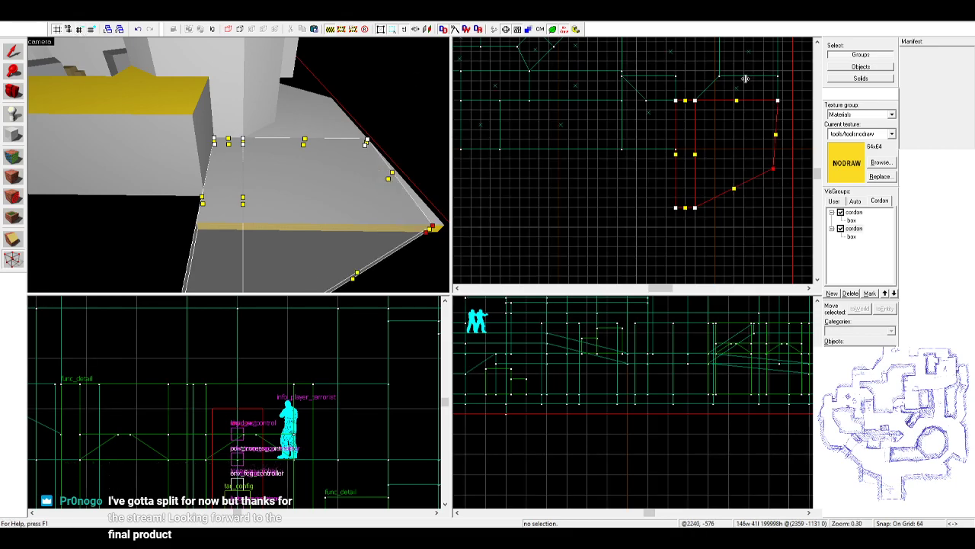
scroll(785, 107, "up", 3)
left_click_drag(771, 95, 767, 100)
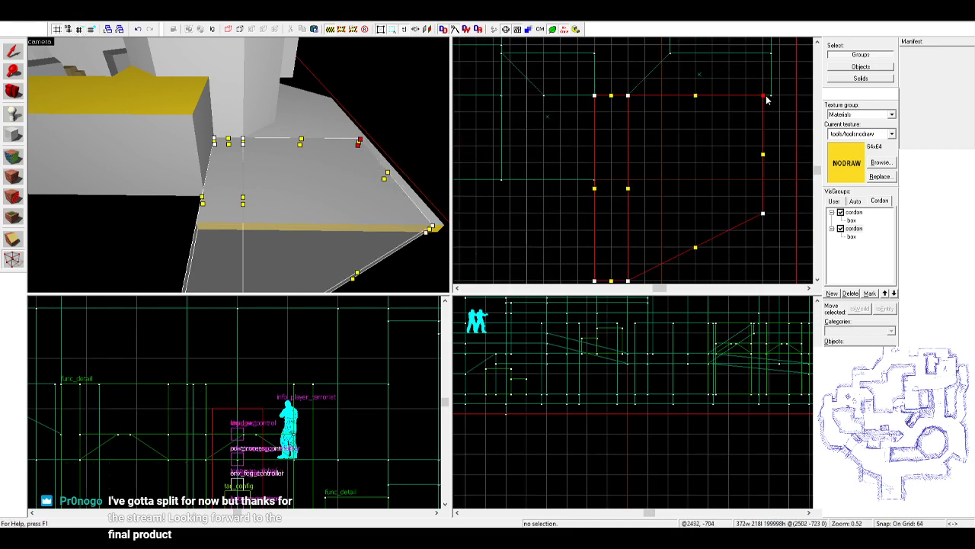
- Align the lower outer corner of the tapered floor beneath the octagon with the large floor's corner and end vertex editing
left_click(318, 137)
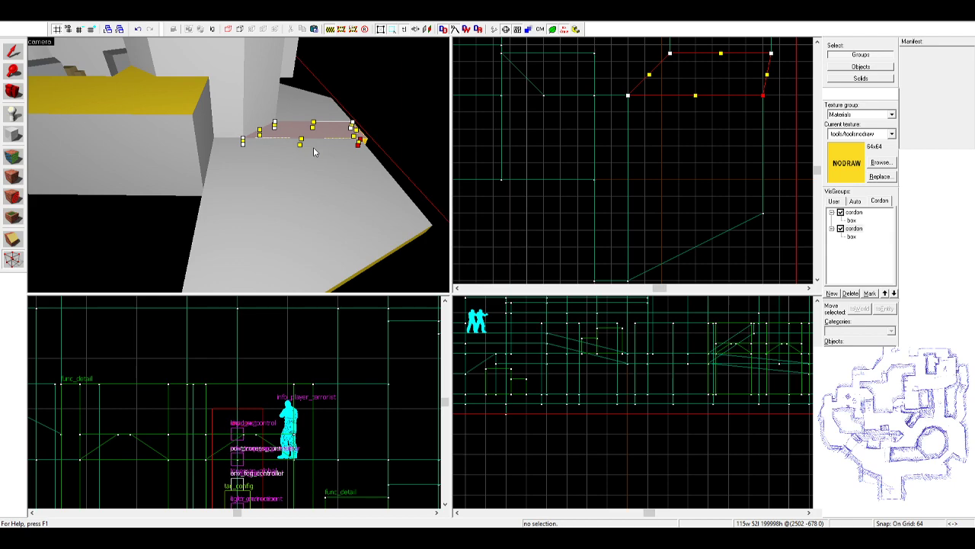
left_click(9, 52)
left_click(349, 98)
left_click(390, 174)
key("z")
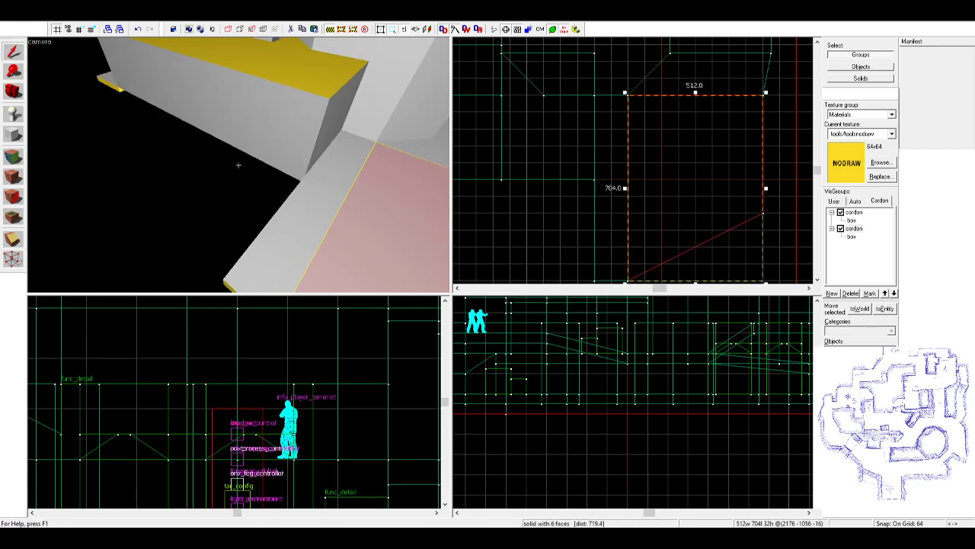
- Duplicate the long floor strip alongside itself and resize the copy to 128 by 384 units, starting below the wall block
key("z")
left_click(310, 200)
middle_click_drag(702, 191, 795, 109)
scroll(722, 179, "up", 3)
mouse_move(690, 182)
left_mouse_down()
mouse_move(623, 183)
mouse_move(616, 242)
mouse_move(618, 229)
left_mouse_up()
scroll(643, 135, "down", 5)
left_click(238, 168)
key("z")
key("z")
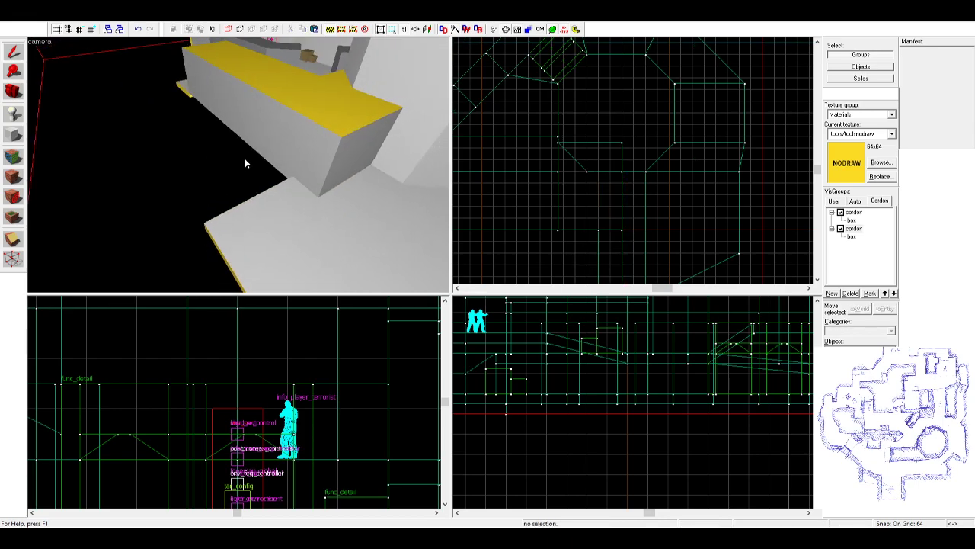
- Examine the new floor strip, the tower surroundings and the passage beside the long wall block in 3D
key("z")
key("z")
key("z")
key("w")
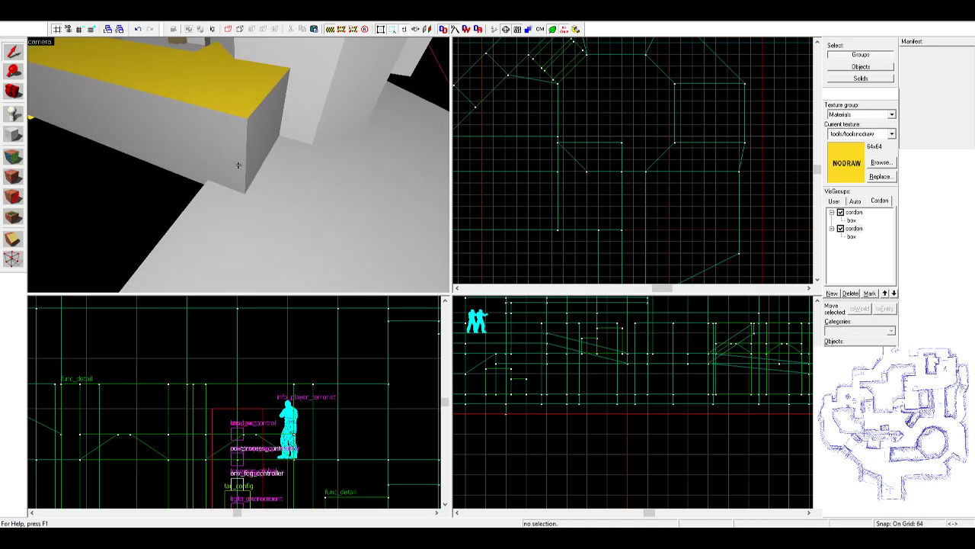
key("z")
left_click(185, 246)
scroll(670, 164, "down", 3)
middle_click_drag(526, 213, 569, 234)
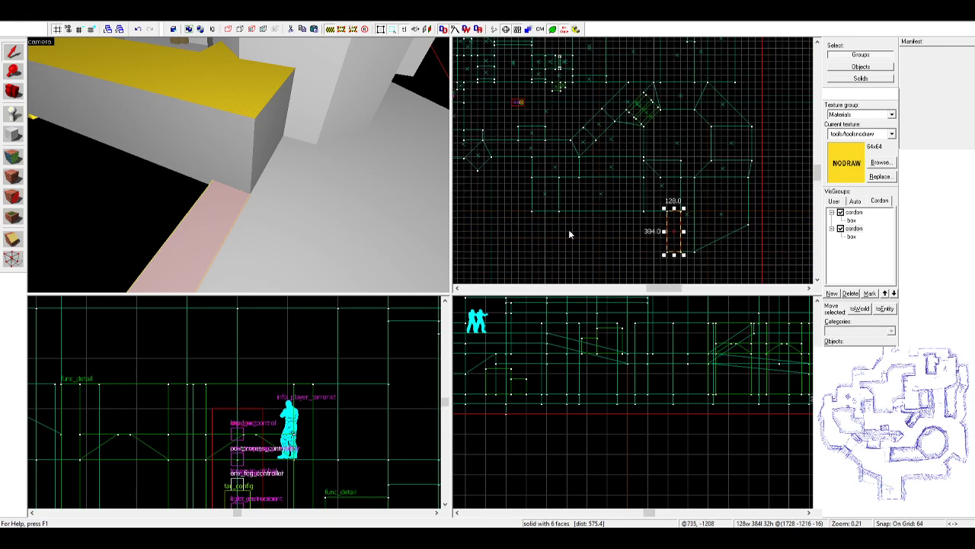
key("z")
key("w")
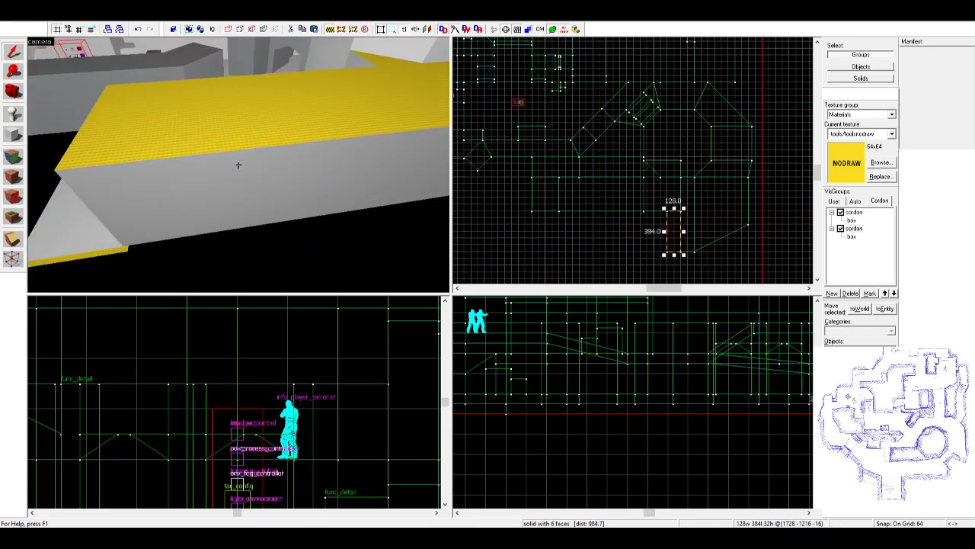
key("w")
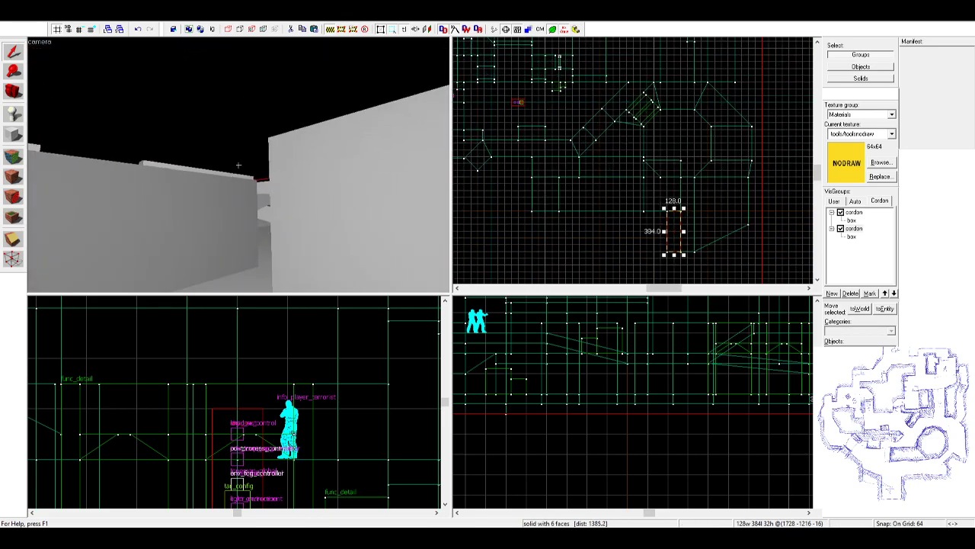
key("w")
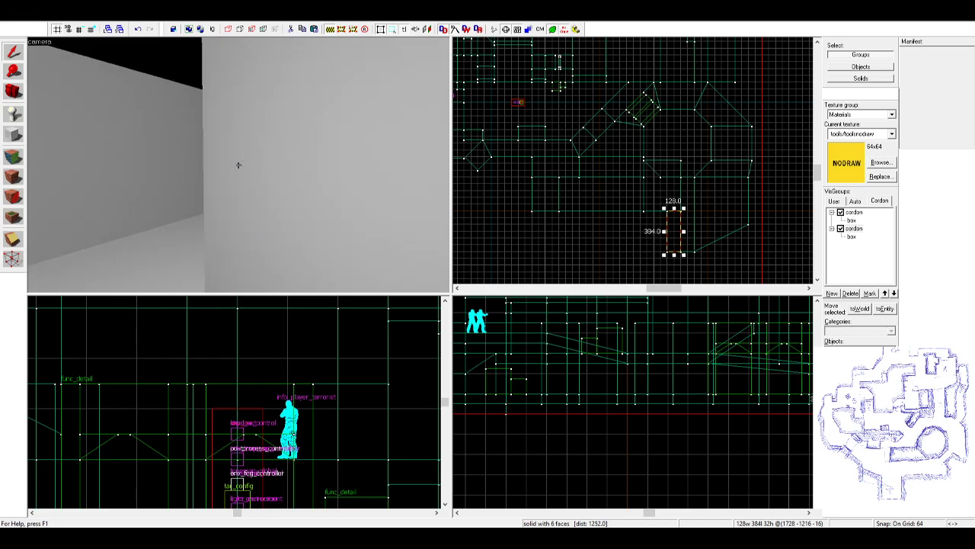
key("w")
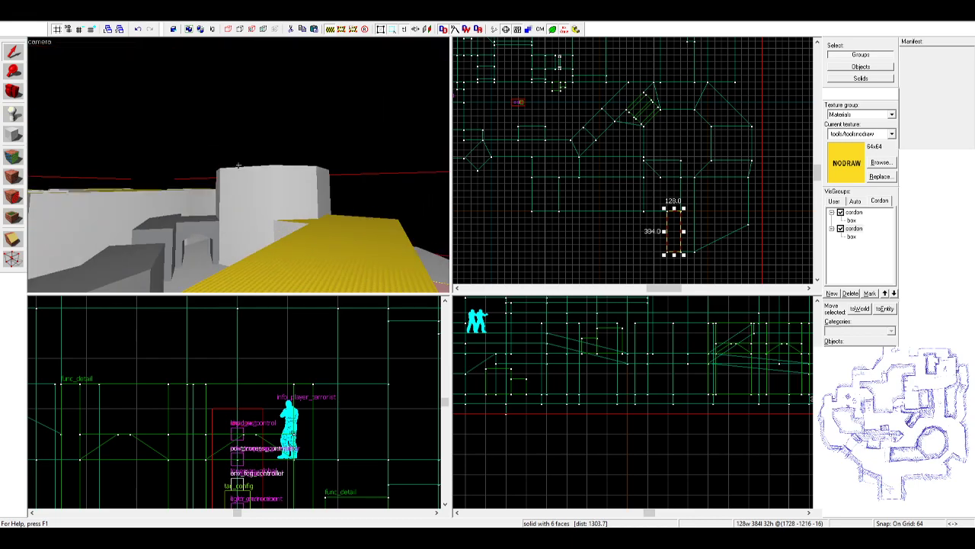
key("s")
key("z")
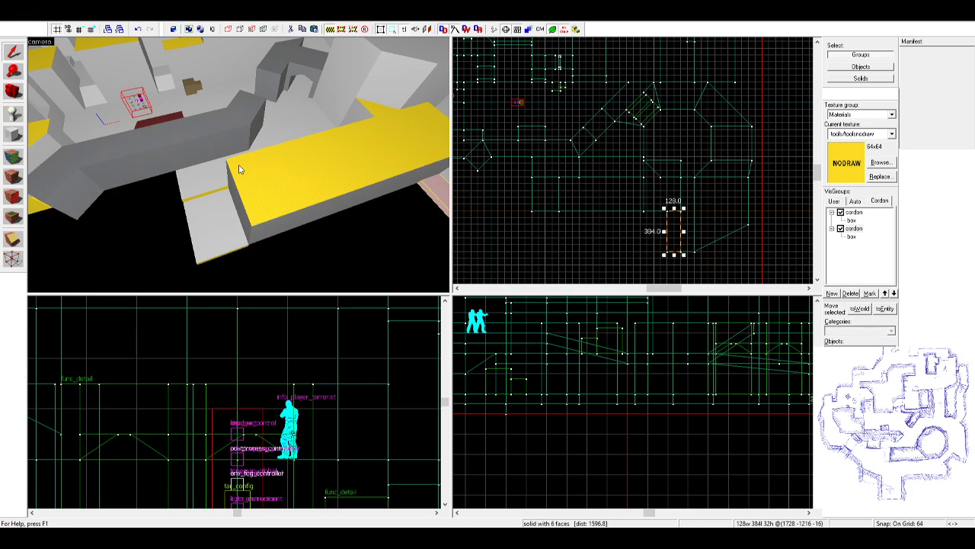
key("w")
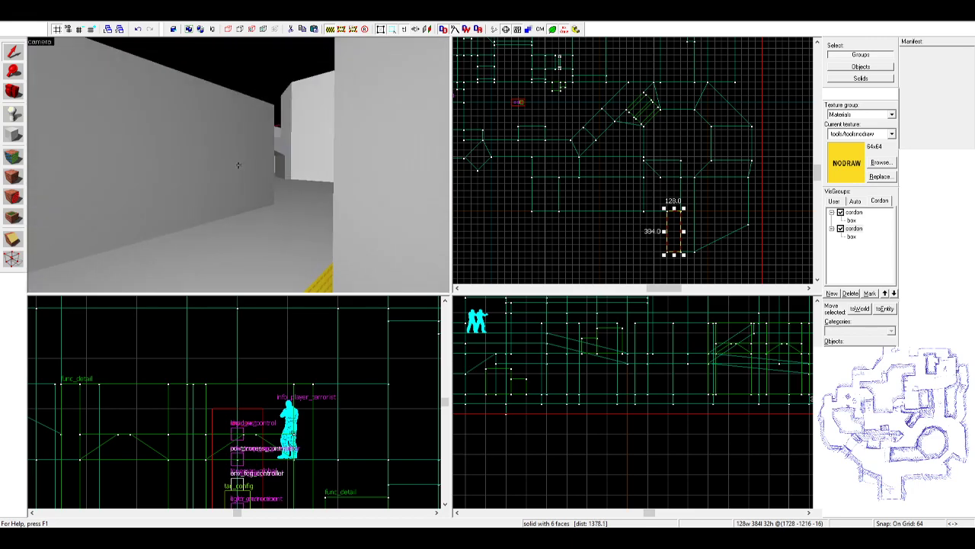
key("z")
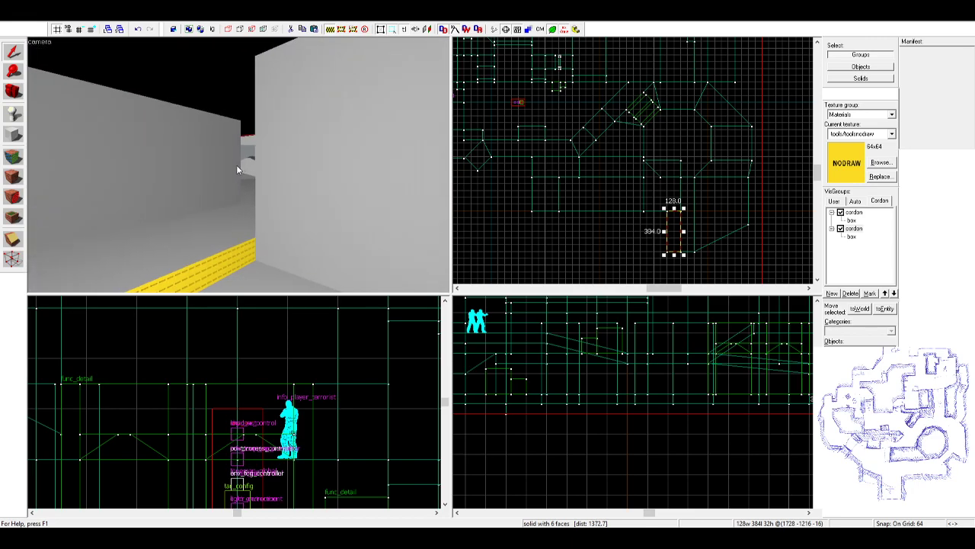
key("d")
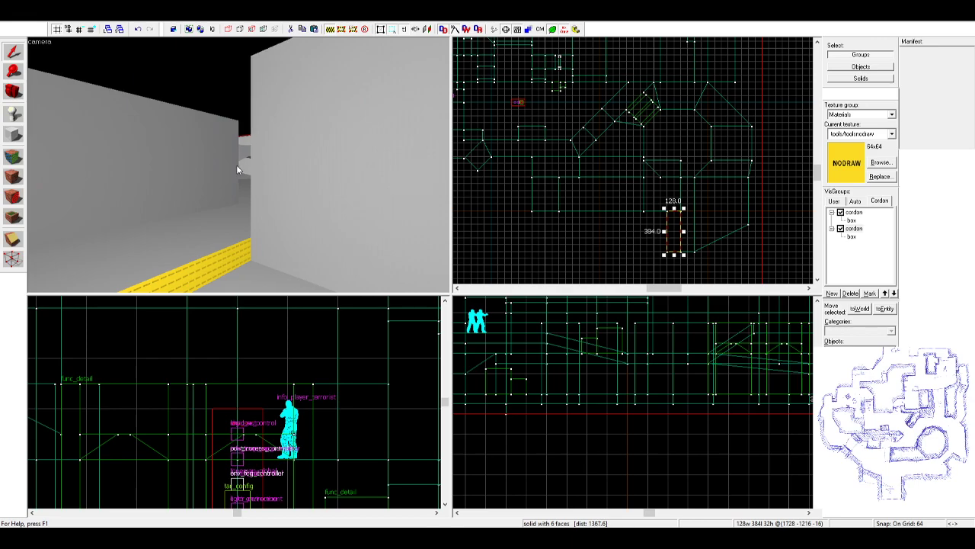
key("z")
key("s")
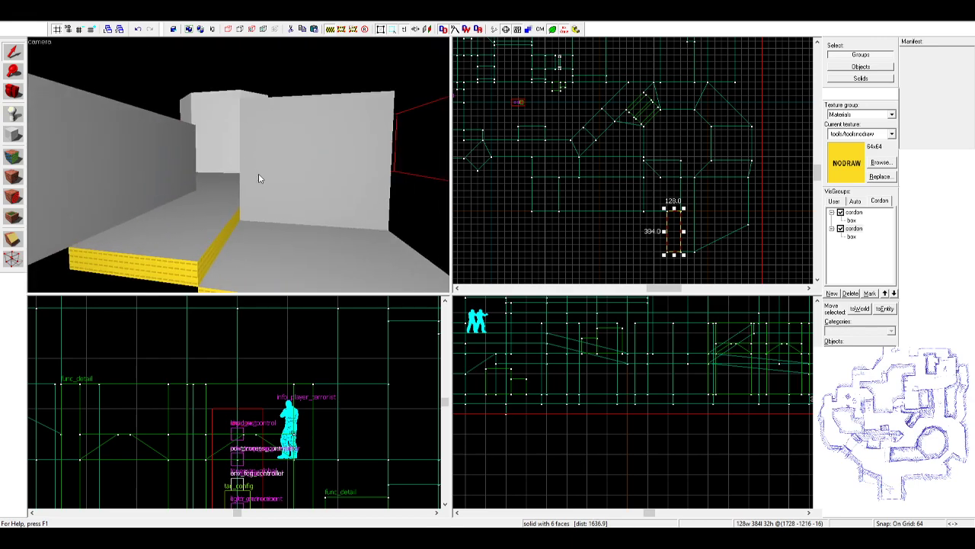
key("w")
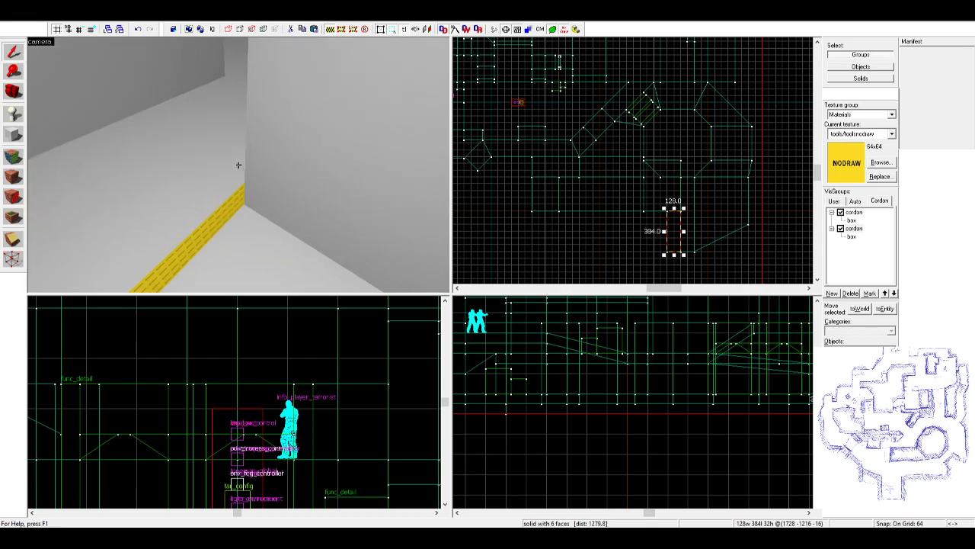
key("s")
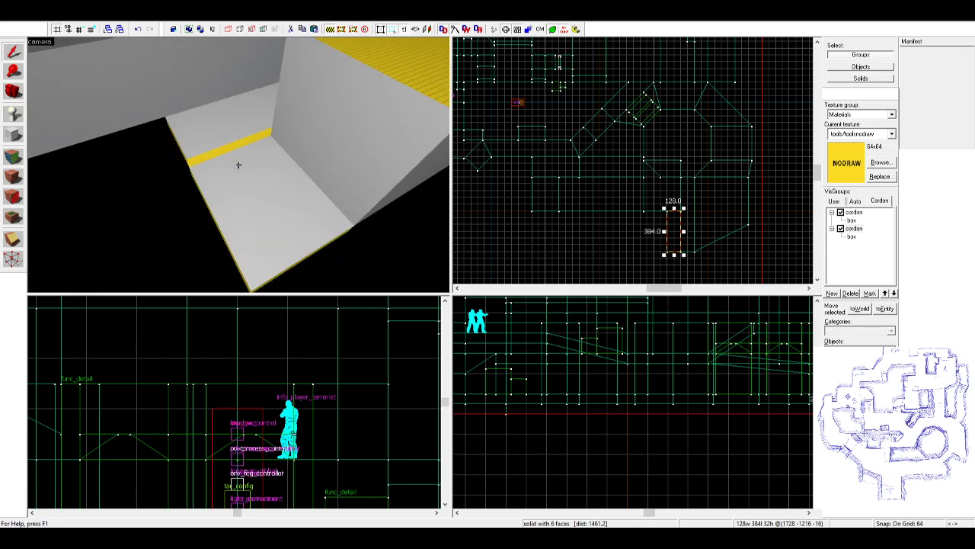
- Duplicate the 800 by 320 wall block toward the opposite side of the 256 by 320 floor
left_click(238, 165)
key("z")
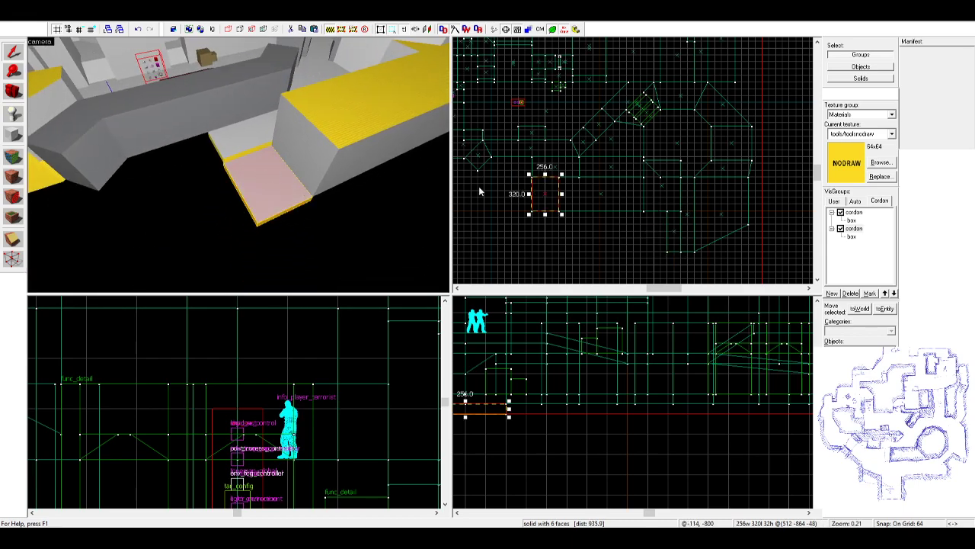
left_click(310, 158)
scroll(584, 192, "up", 4)
middle_click_drag(585, 191, 710, 189)
mouse_move(718, 193)
left_mouse_down("shift")
mouse_move(582, 145)
mouse_move(602, 151)
left_mouse_up("shift")
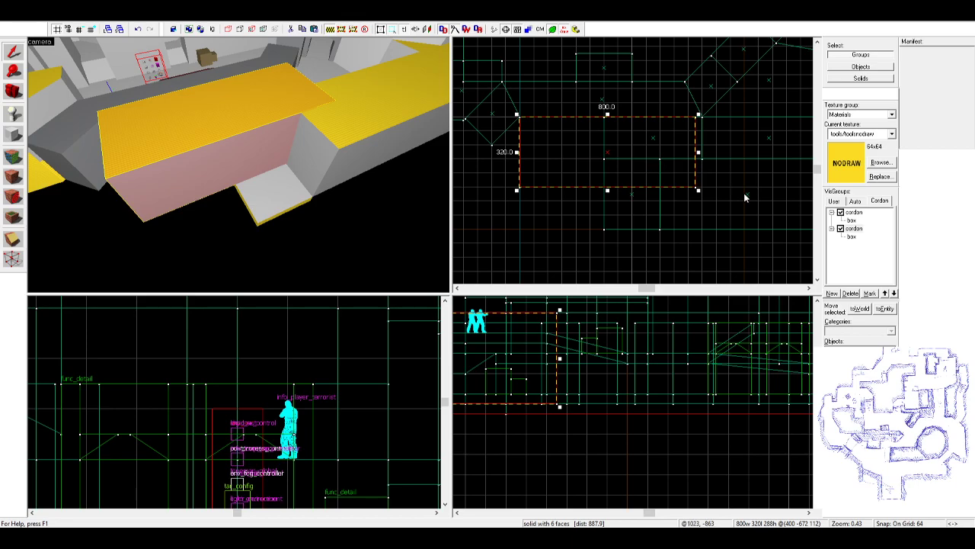
- Resize the duplicated wall block to 384 by 512 units so it borders the side of the 256 by 320 floor
left_click_drag(698, 189, 609, 231)
left_click(343, 213)
left_click(276, 180)
key("z")
key("a")
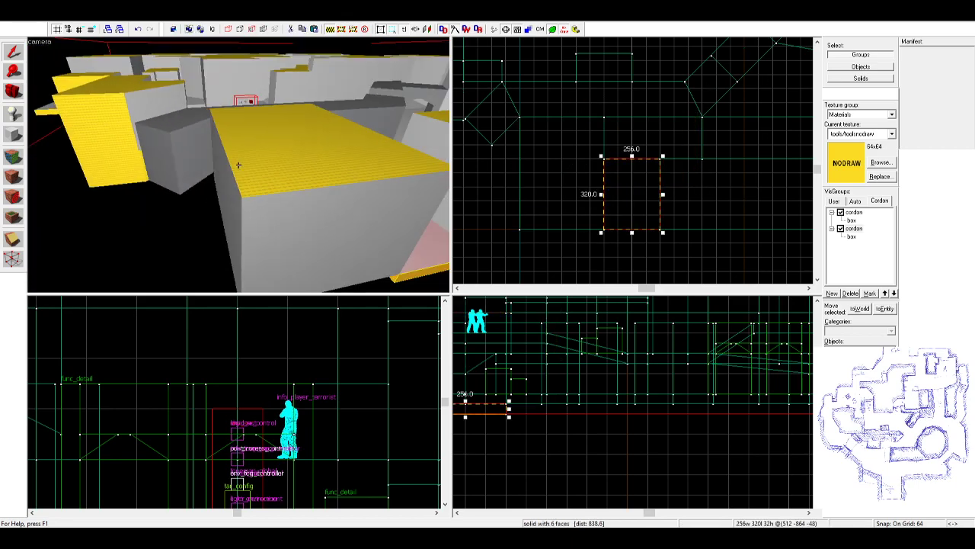
key("z")
- Select the 384-unit-wide wall block and shorten it to 320 units
left_click(165, 195)
left_click(179, 176)
left_click(152, 195)
left_click(378, 189)
scroll(579, 190, "down", 2)
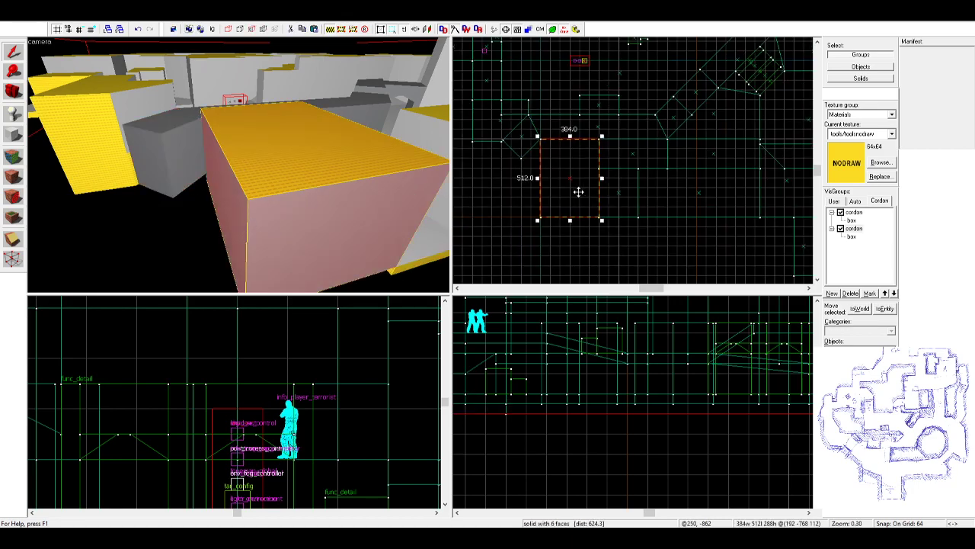
left_click_drag(572, 218, 576, 191)
- Examine the passage opening between the wall blocks and the sightlines from the surrounding area in 3D
key("z")
key("w")
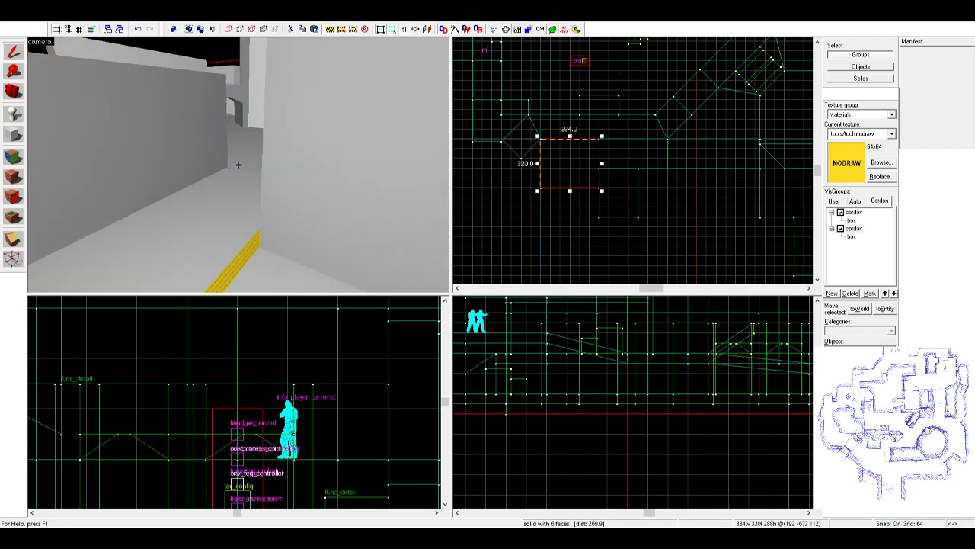
key("s")
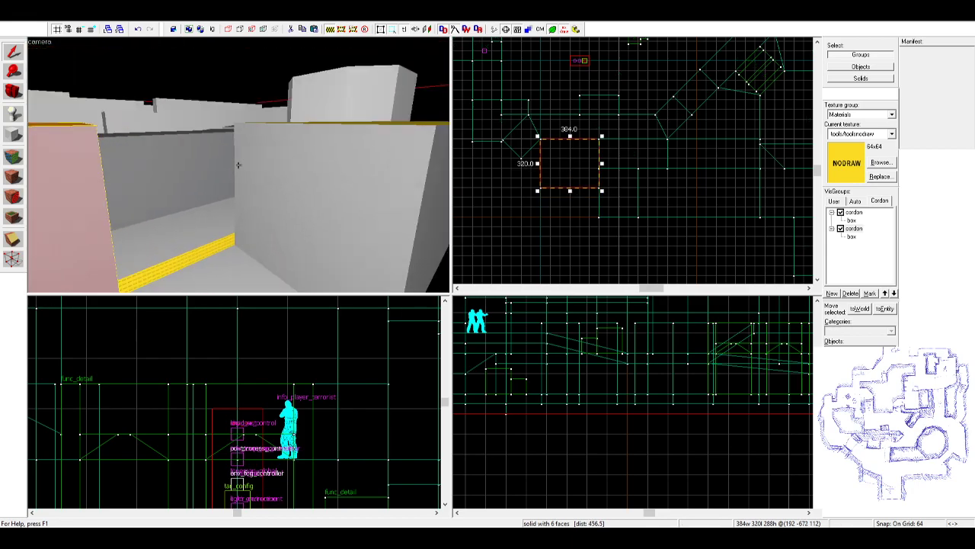
key("w")
key("s")
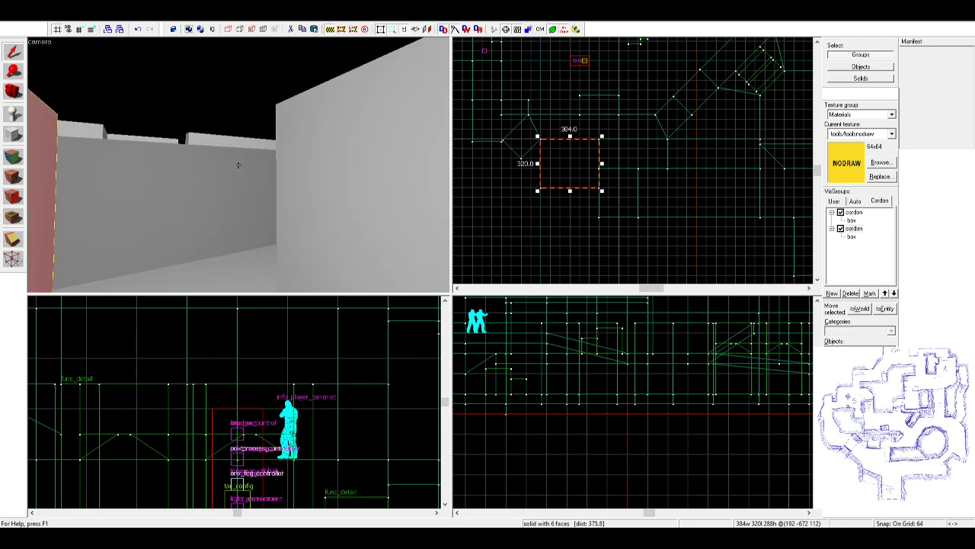
key("w")
key("s")
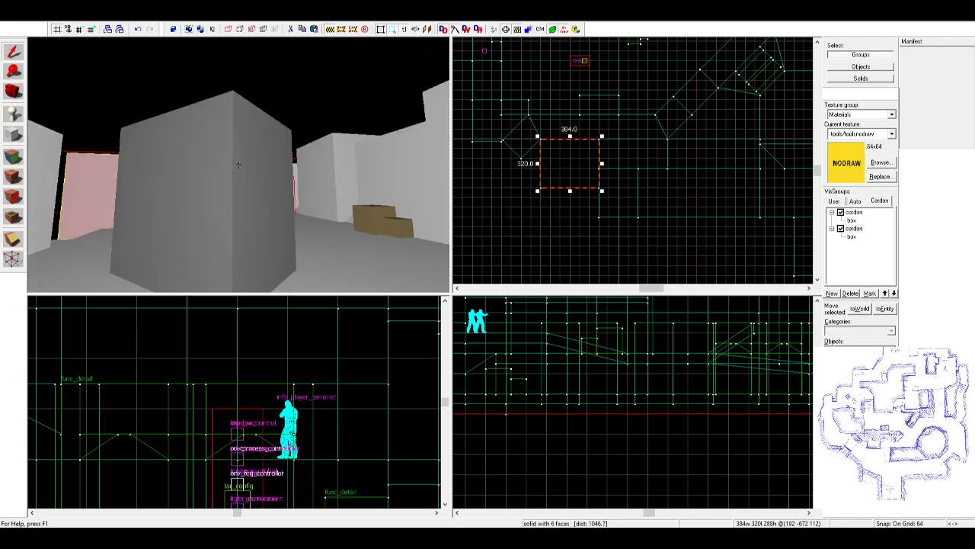
key("w")
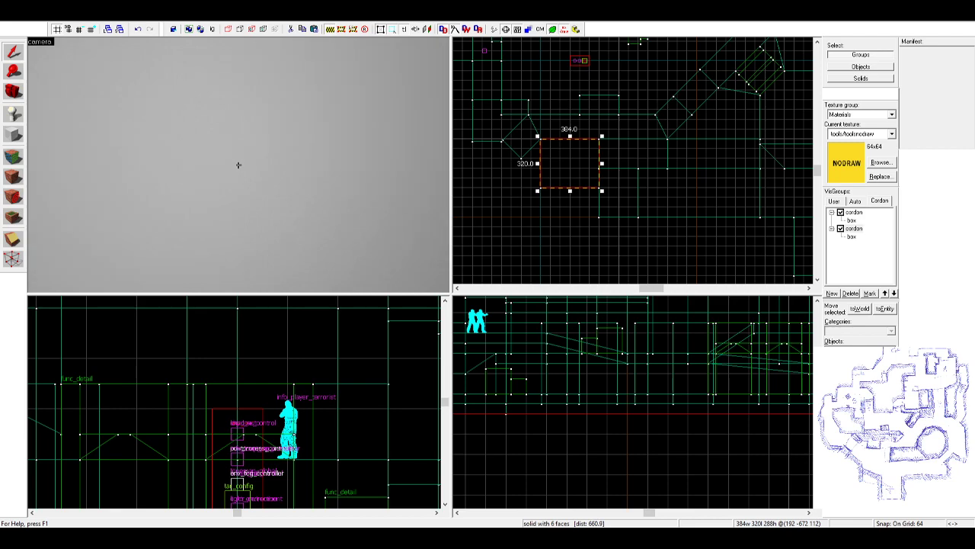
key("s")
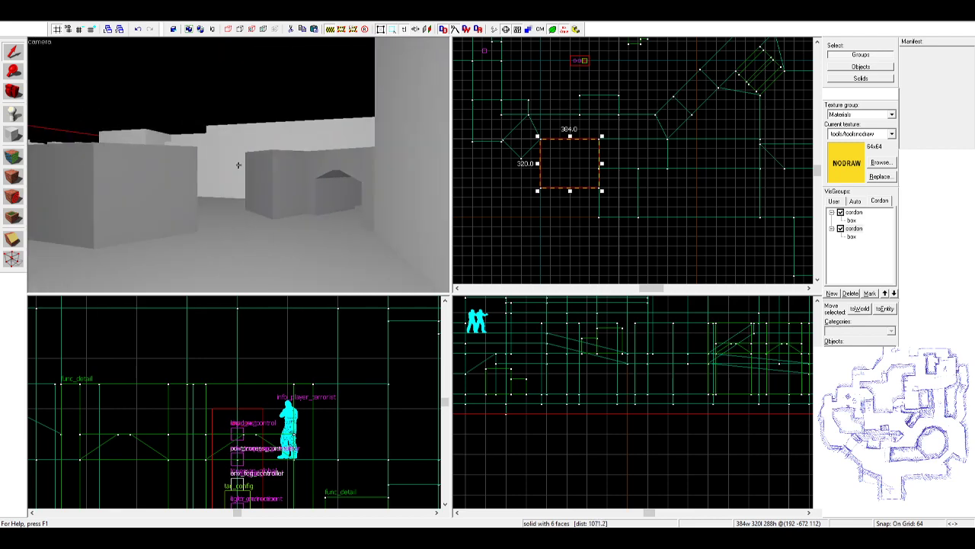
- Select the 800 by 320 wall block and shorten it to 512 units, opening a second gap beside it
key("w")
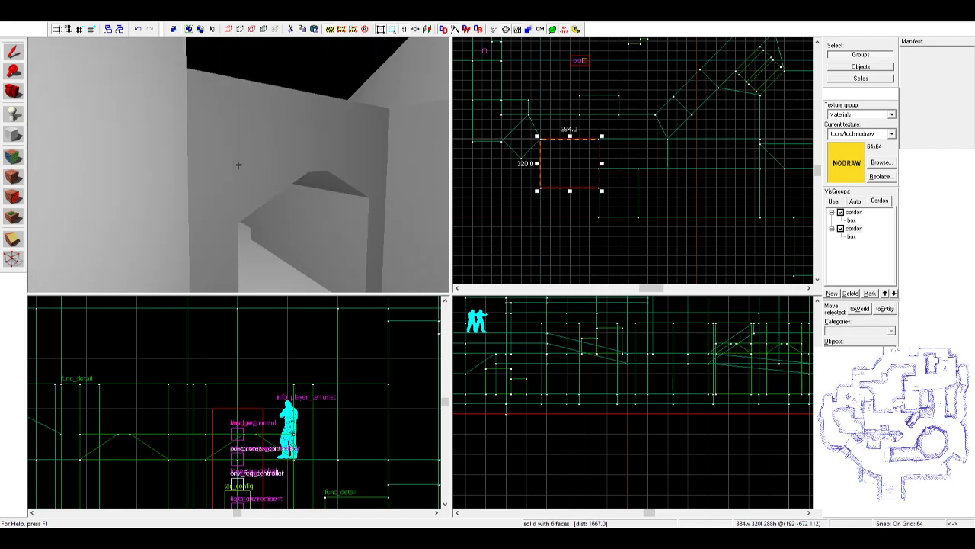
key("w")
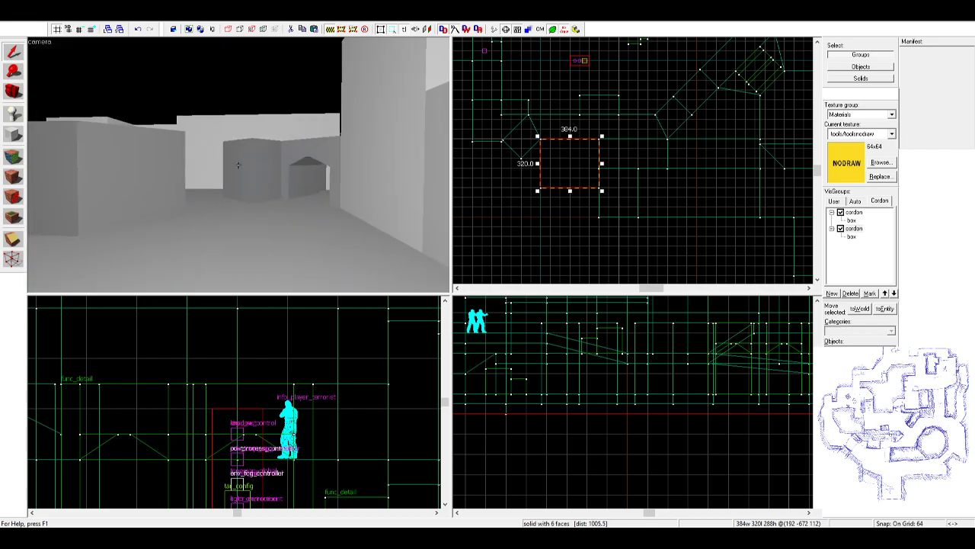
key("s")
key("z")
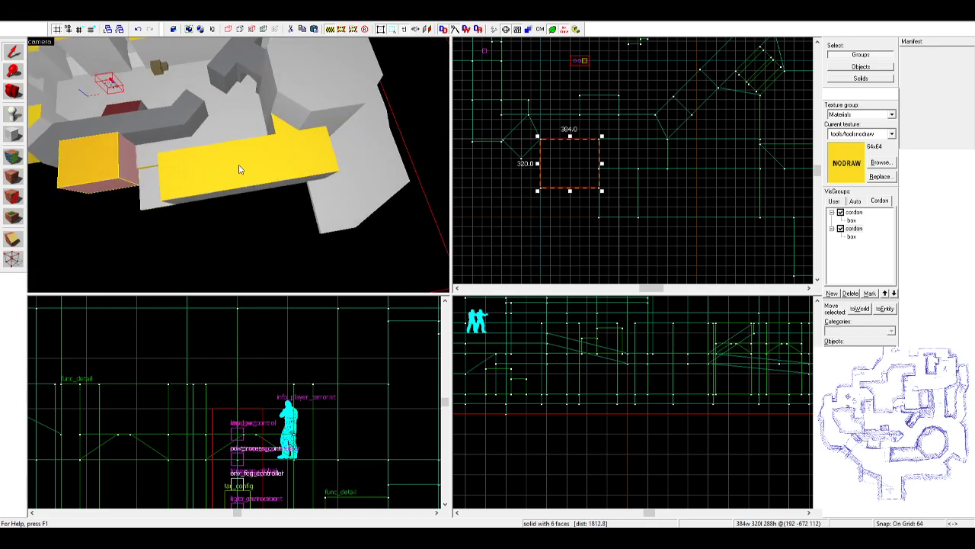
left_click(234, 171)
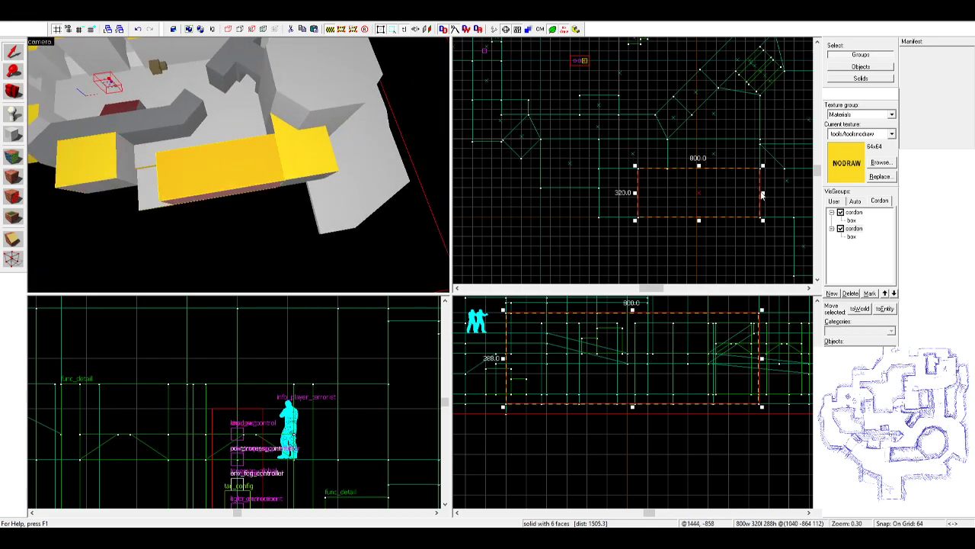
left_click_drag(764, 195, 719, 196)
key("Escape")
- Examine the second gap beside the shortened wall block and the sightlines toward the archway in 3D
key("z")
key("w")
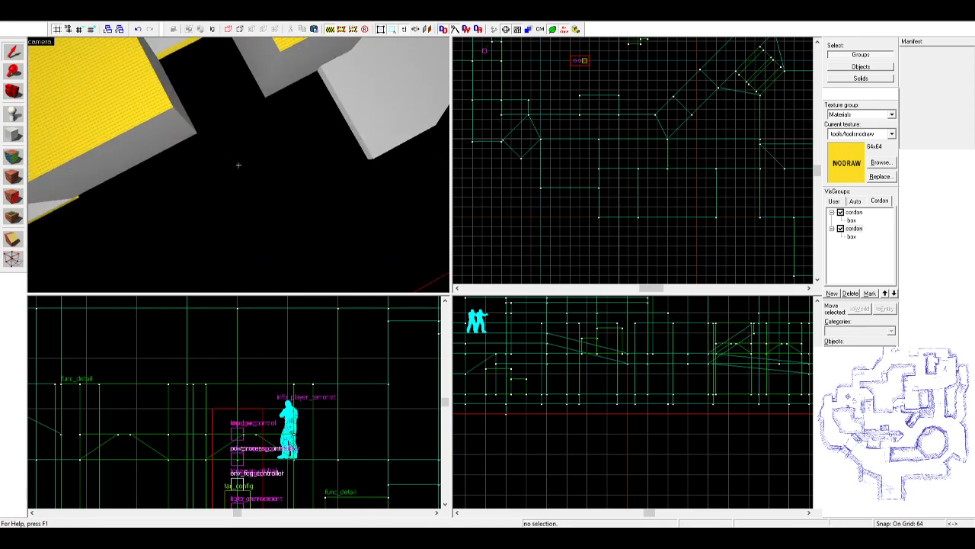
key("w")
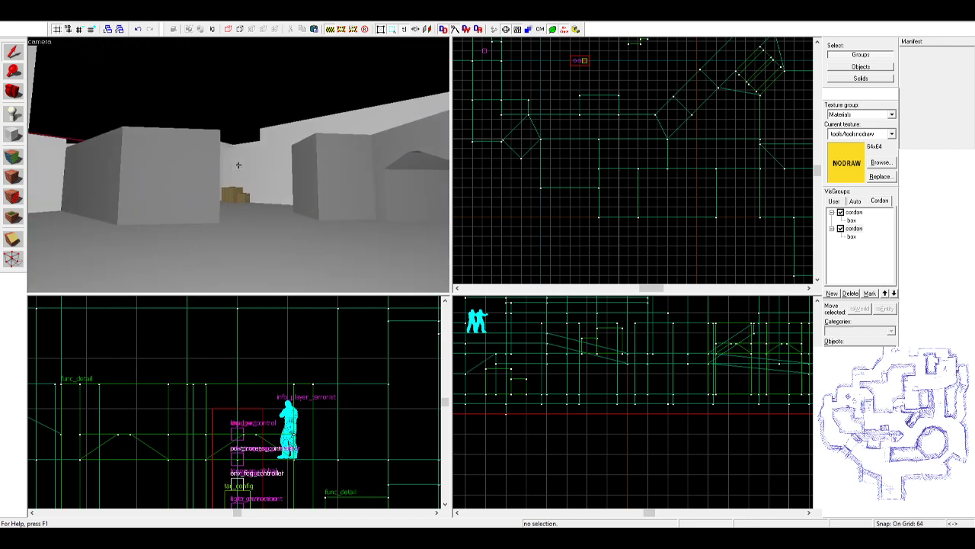
key("w")
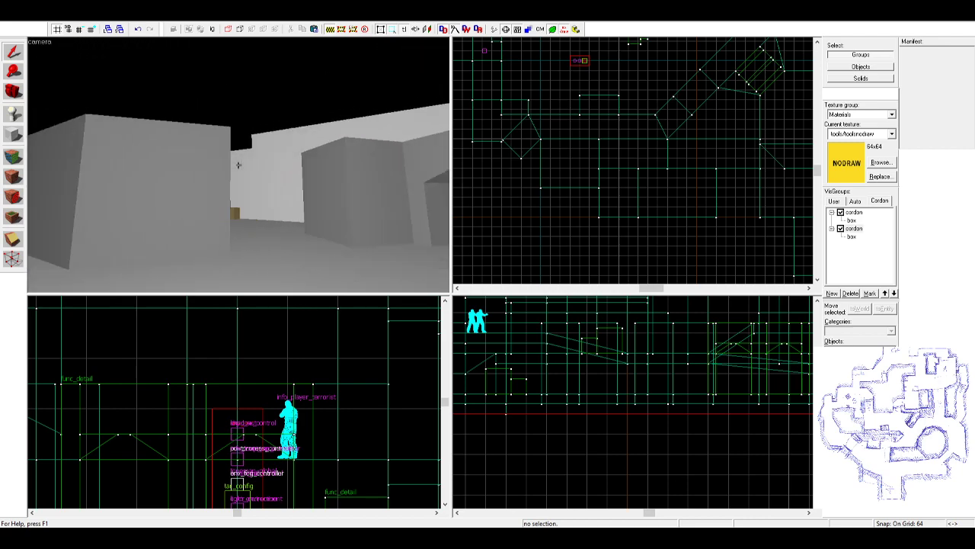
key("w")
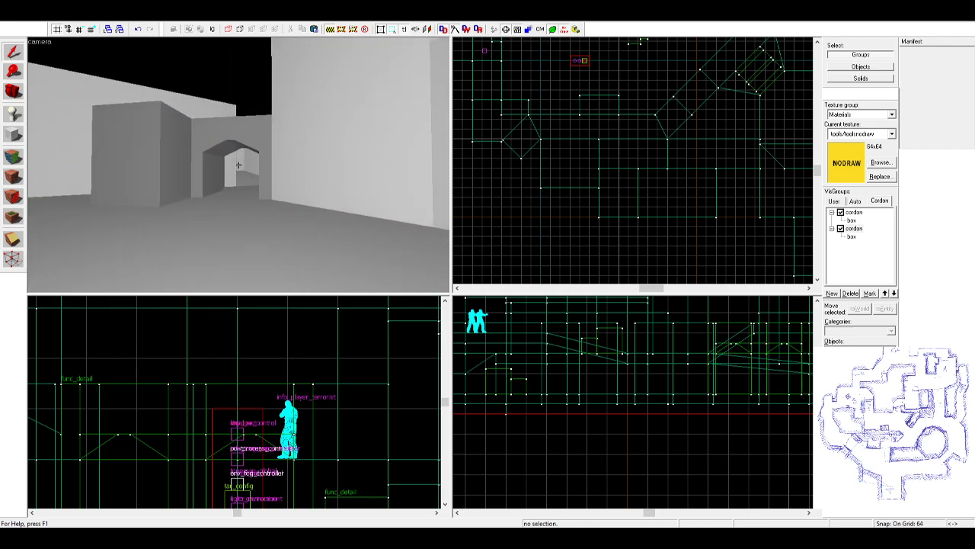
key("s")
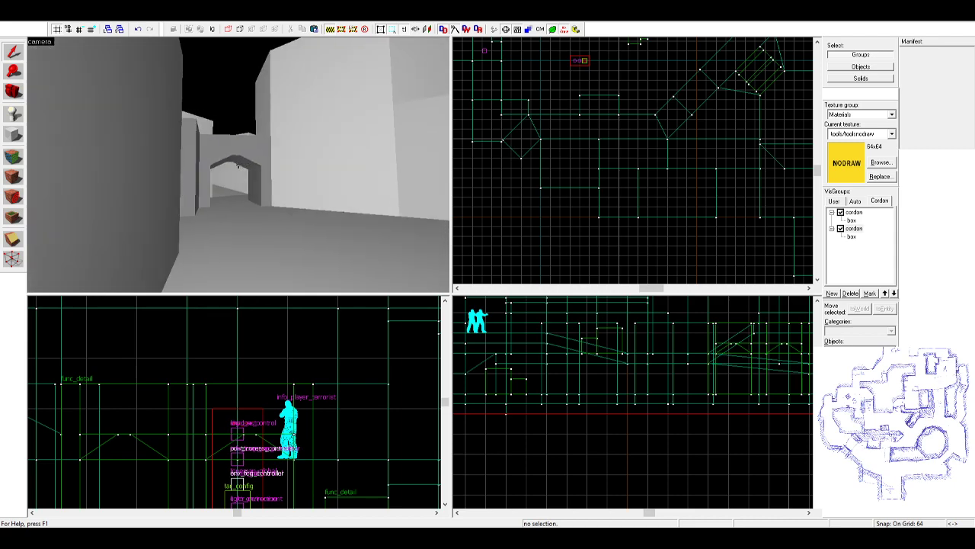
key("w")
key("w")
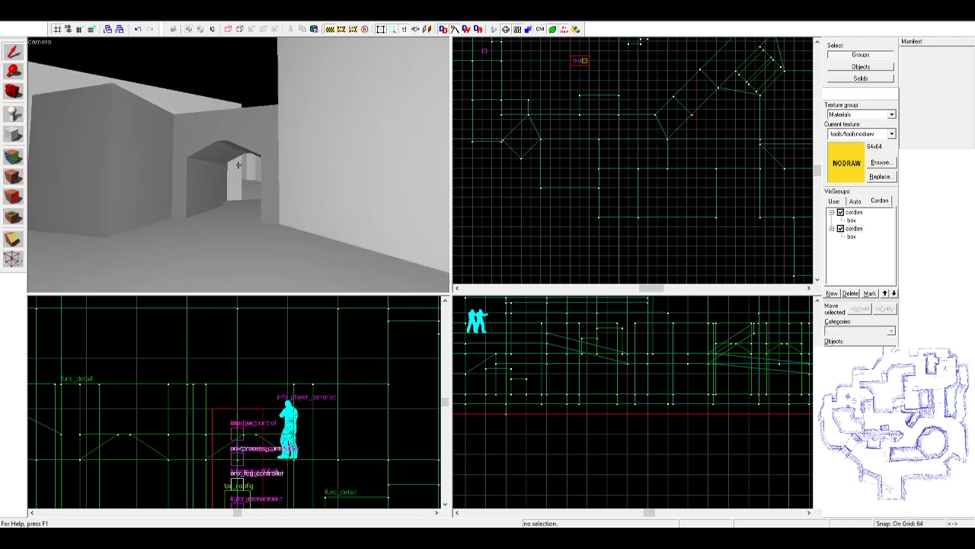
key("a")
key("s")
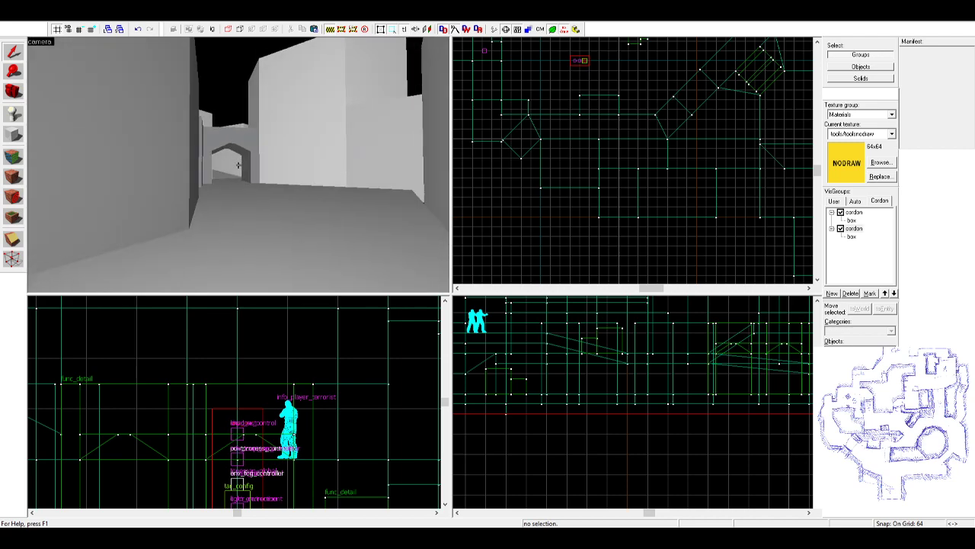
key("w")
key("s")
key("z")
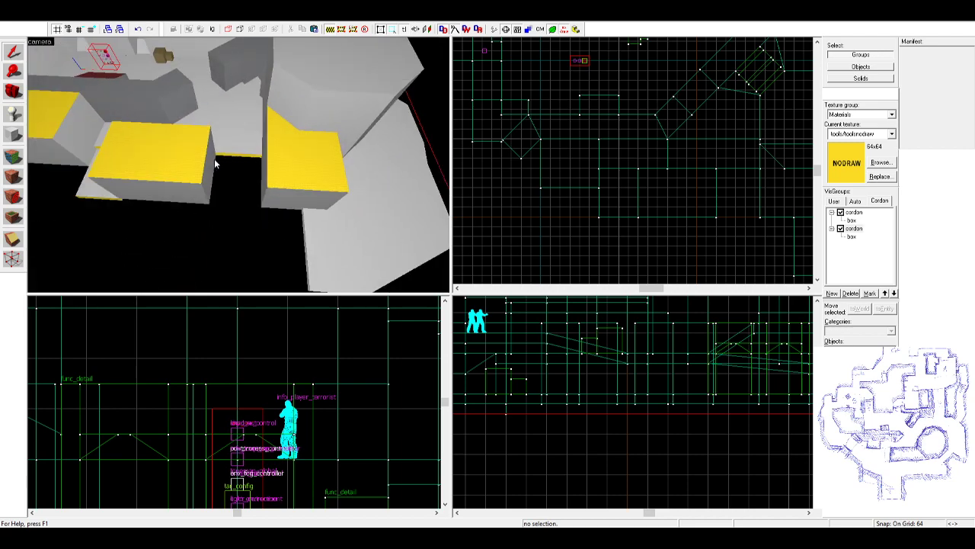
- Duplicate the 256 by 320 floor into the second gap, flush against the 512-unit wall block
left_click(201, 163)
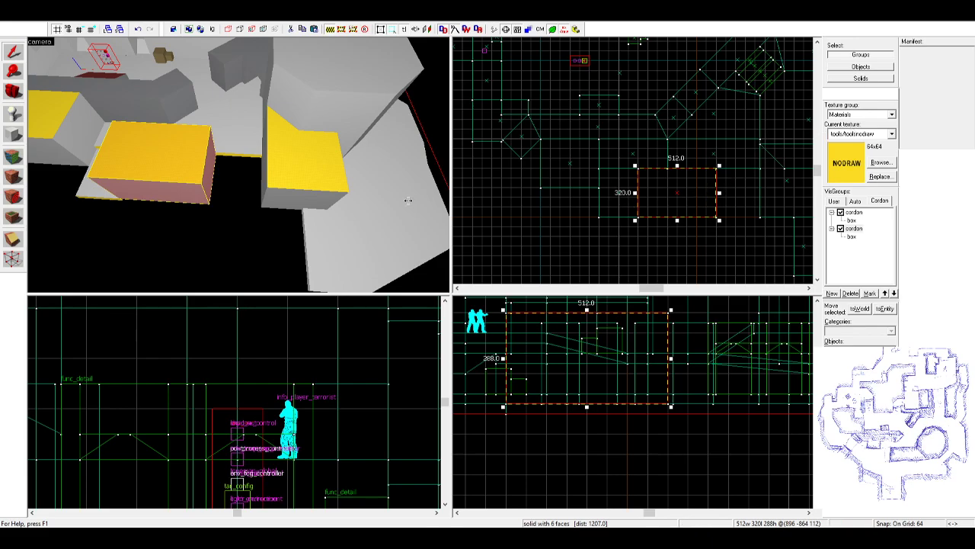
left_click(93, 190)
left_click_drag(611, 186, 730, 187, "shift")
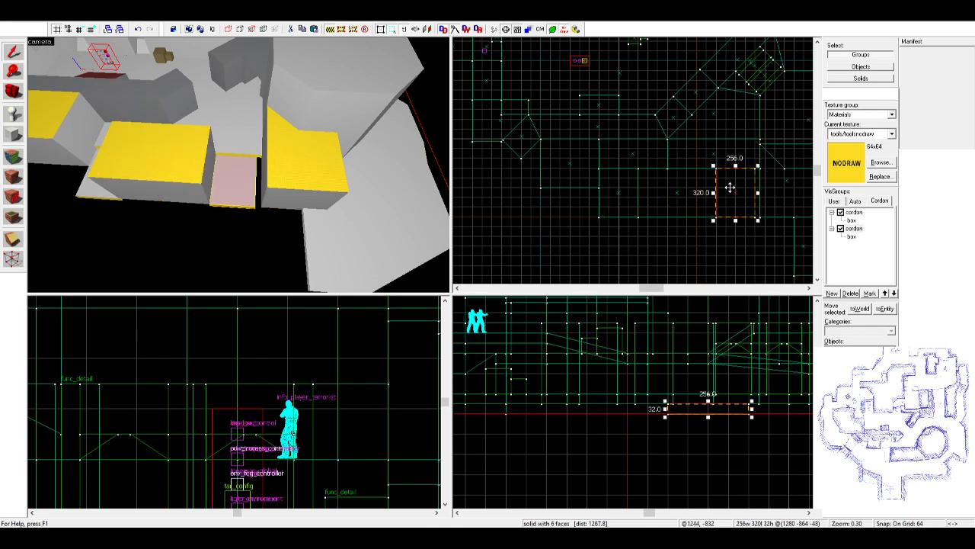
key("z")
key("w")
key("z")
left_click(374, 193)
left_click(300, 210)
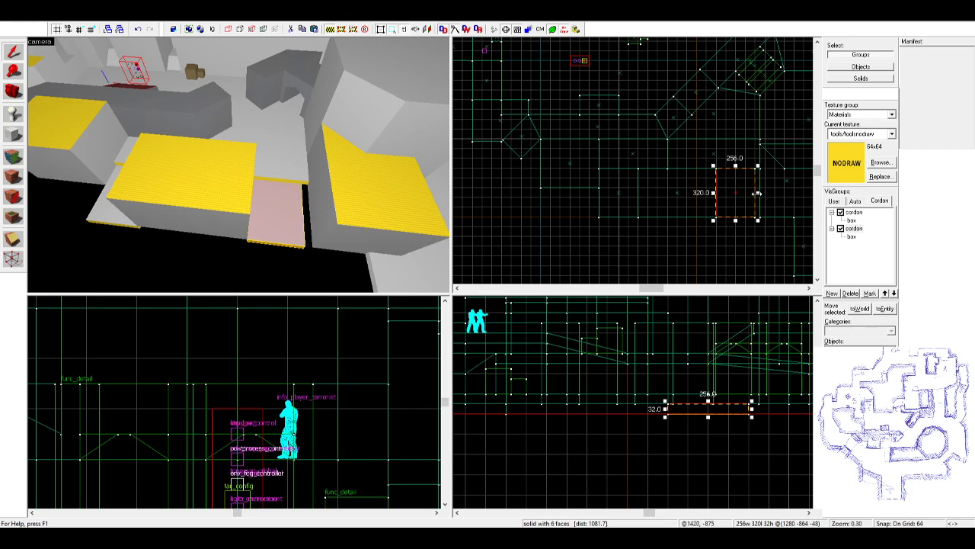
- Reduce the grid snap to 32 and extend the 352 by 480 wall block to meet the duplicated floor's edge
left_click_drag(759, 192, 761, 192)
left_click(80, 30)
left_click(288, 156)
left_click(327, 170)
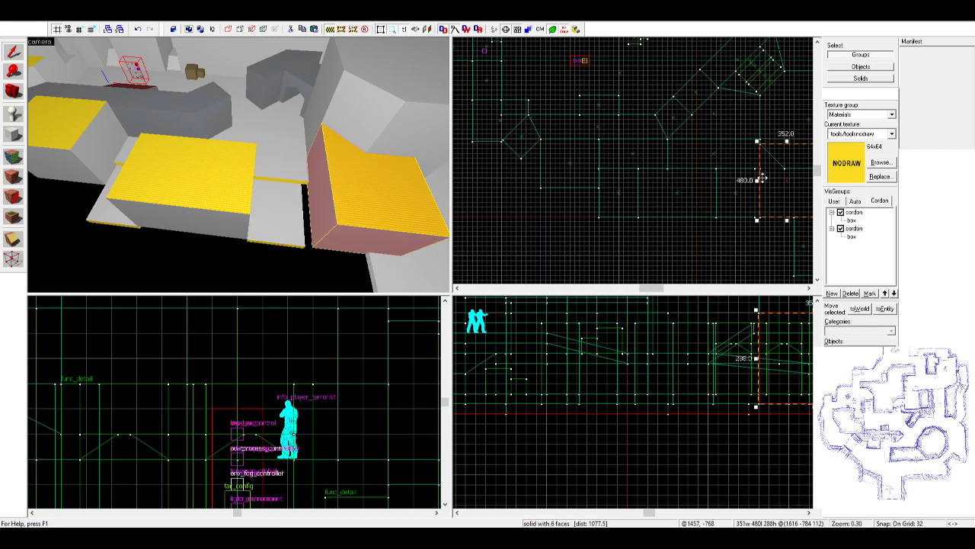
left_click_drag(756, 181, 752, 182)
key("Escape")
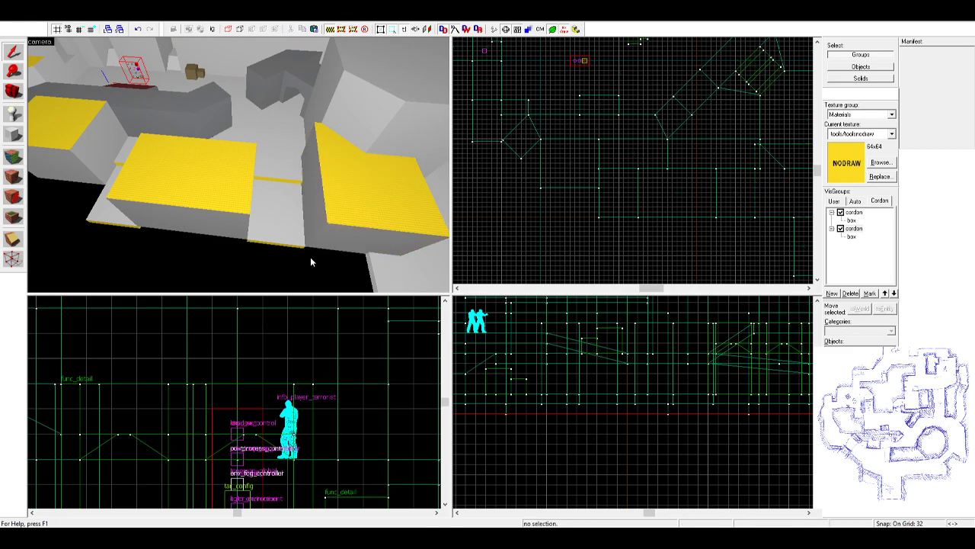
- Select both 256 by 320 passage floors and split them crosswise into 160-unit-long halves
key("z")
key("z")
left_click(238, 175)
key("z")
key("z")
left_click(182, 191, "ctrl")
scroll(717, 133, "down", 3)
scroll(706, 182, "up", 2)
mouse_move(691, 188)
left_mouse_down()
mouse_move(694, 167)
mouse_move(696, 180)
left_mouse_up()
- Raise the inner edge vertices of the two inner floor halves by 32 units to form ramps up to the main floor
left_click(197, 173)
left_click(404, 210, "ctrl")
key("shift+v")
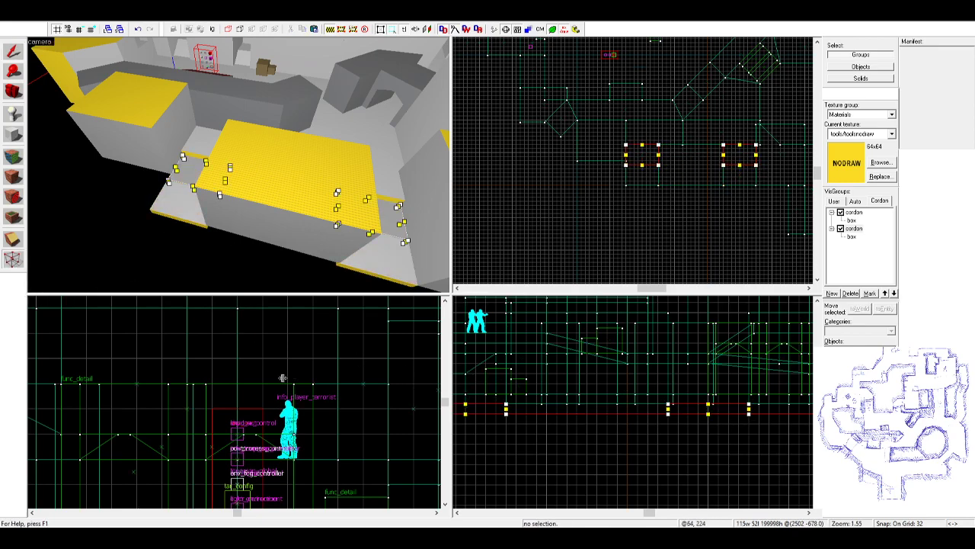
scroll(321, 382, "down", 3)
scroll(434, 406, "down", 4)
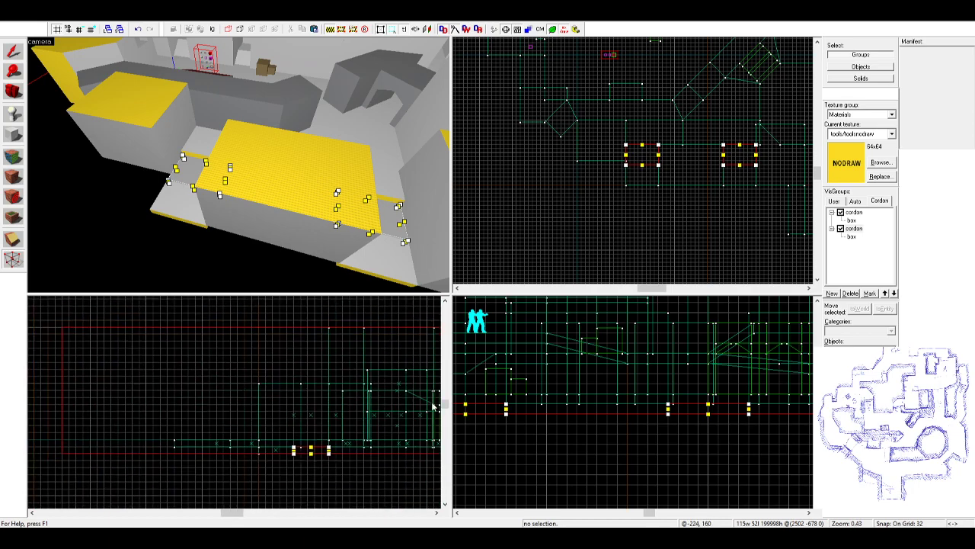
left_click(328, 450)
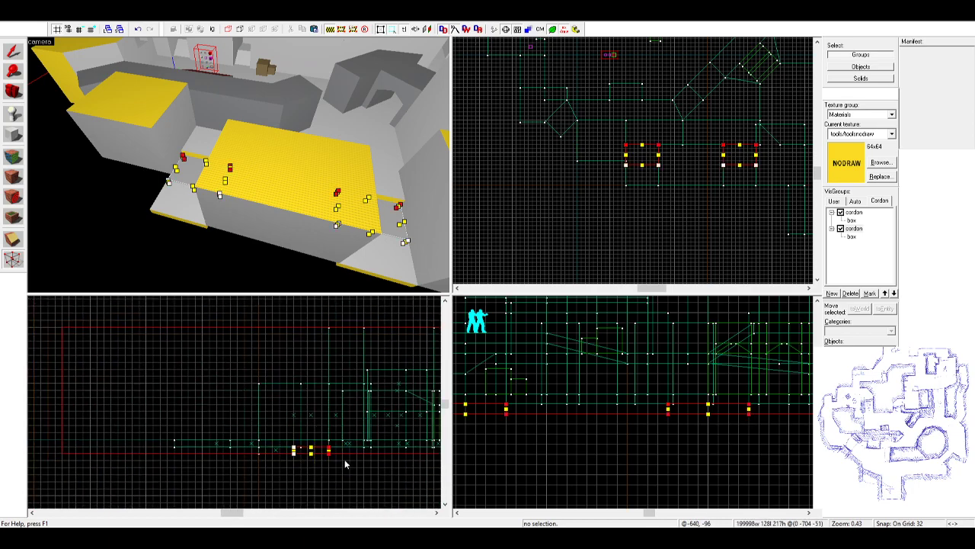
scroll(344, 459, "up", 7)
left_click_drag(292, 457, 292, 432)
left_click(14, 52)
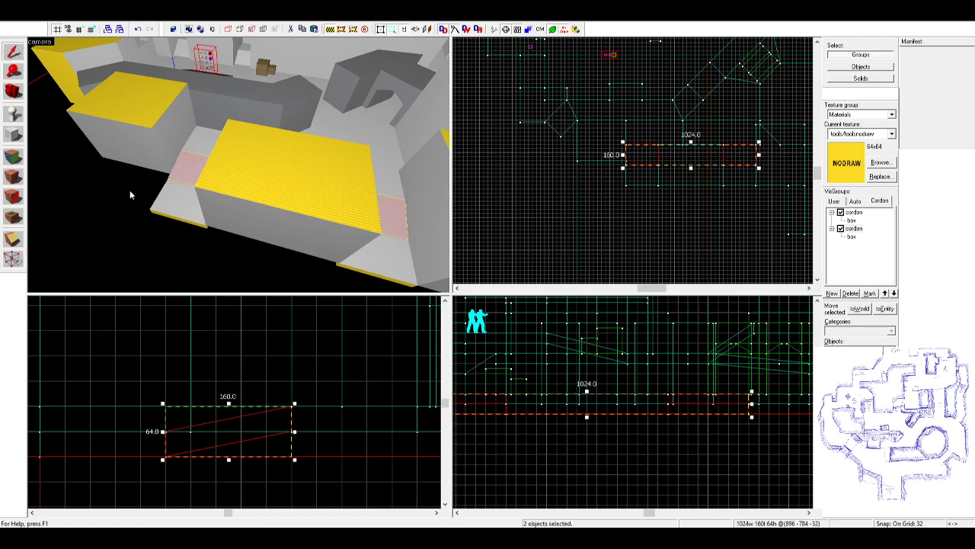
- Lengthen the 384 by 320 wall block to the ramp's lower end and widen the adjoining lower floor piece across its front
left_click(130, 191)
key("z")
key("w")
key("z")
left_click(191, 122)
scroll(623, 166, "up", 3)
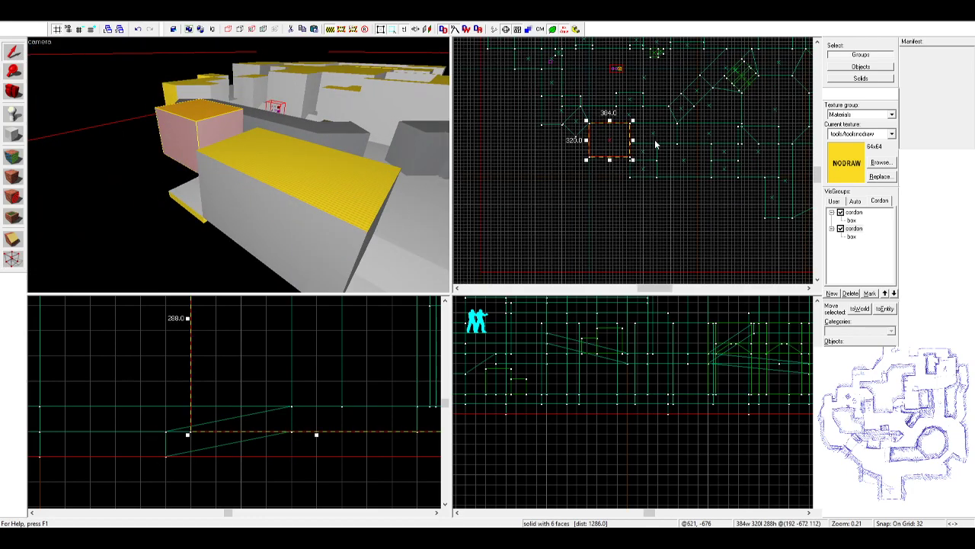
left_click_drag(606, 163, 549, 168)
left_click(323, 201)
left_click(192, 199)
scroll(601, 154, "down", 1)
scroll(659, 185, "up", 1)
key("Escape")
- Examine the ramped passage, the lower floor and the surrounding wall blocks from ground level and from above in 3D
key("z")
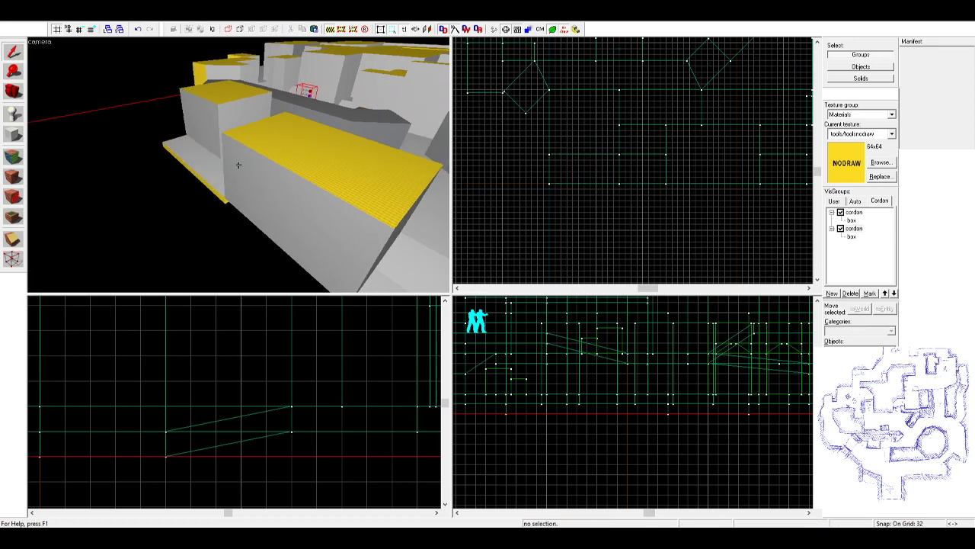
key("a")
key("w")
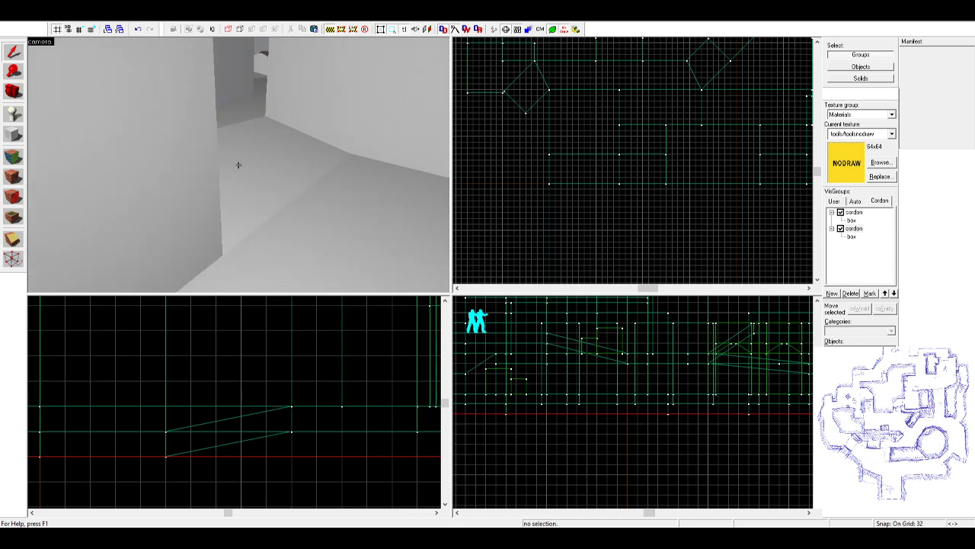
key("w")
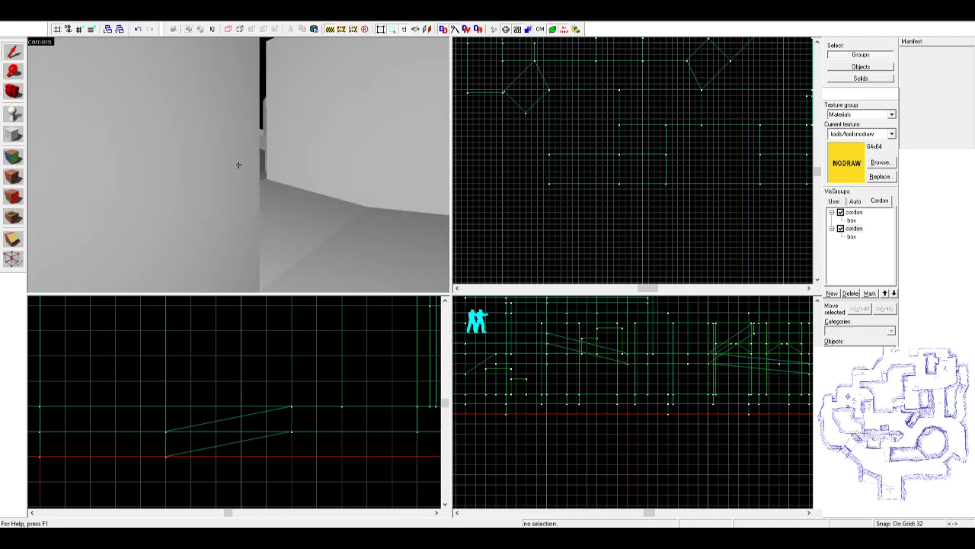
key("w")
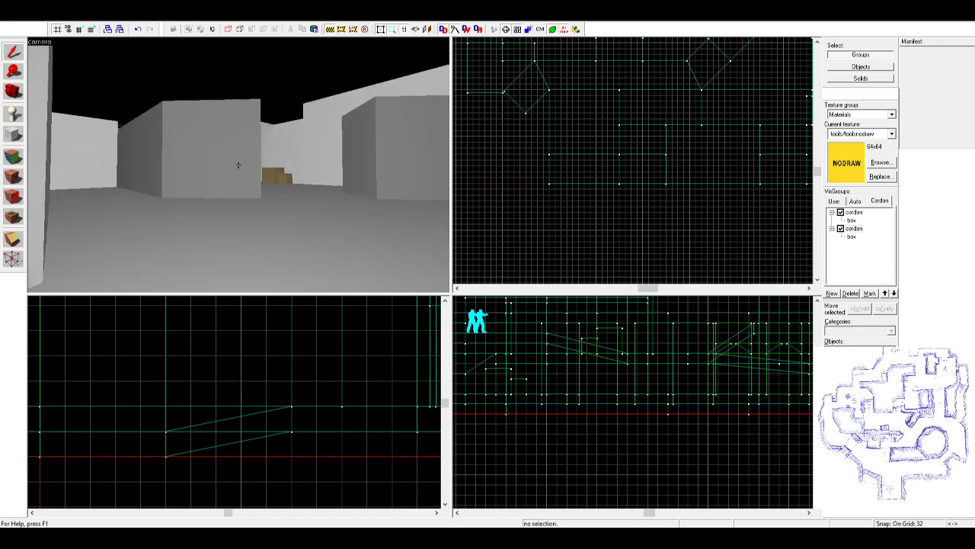
key("s")
key("z")
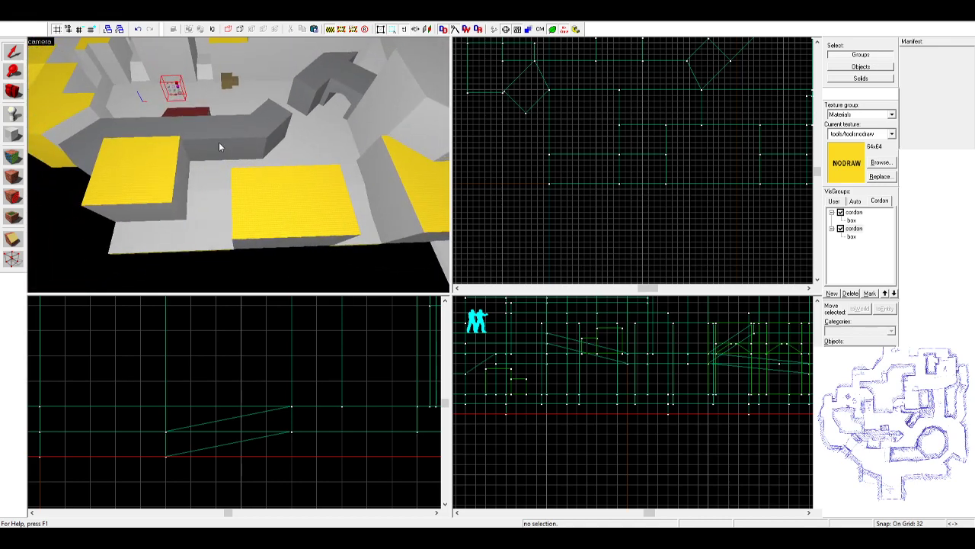
middle_click_drag(193, 165, 261, 166)
key("w")
key("s")
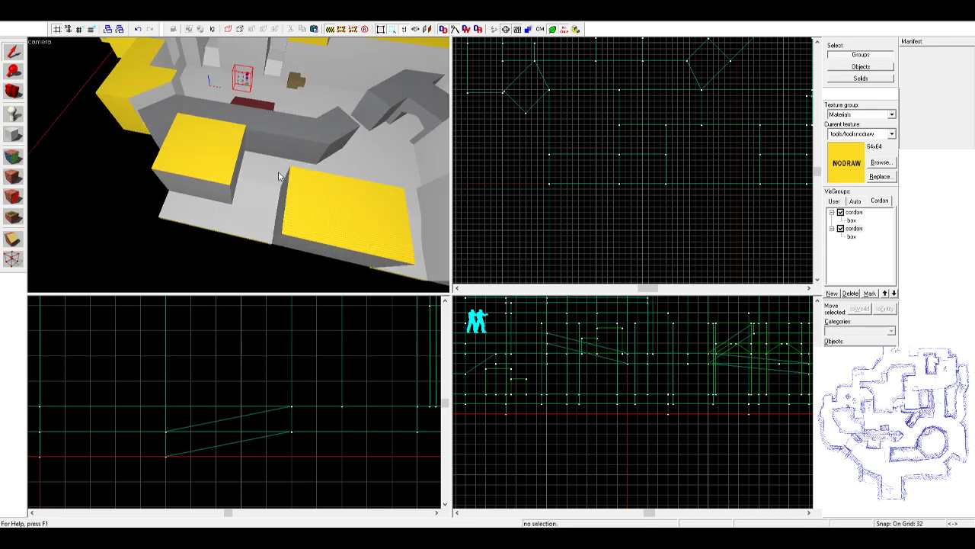
left_click(279, 174)
left_click(257, 201)
left_click(249, 221)
left_click(210, 213)
left_click(249, 204)
left_click(248, 221)
left_click(212, 214)
- Stretch the 248 by 288 diagonal wall block outward by moving its outer corner vertices diagonally away from the play area
middle_click_drag(240, 216, 233, 149)
key("w")
left_click(263, 137)
scroll(560, 130, "down", 4)
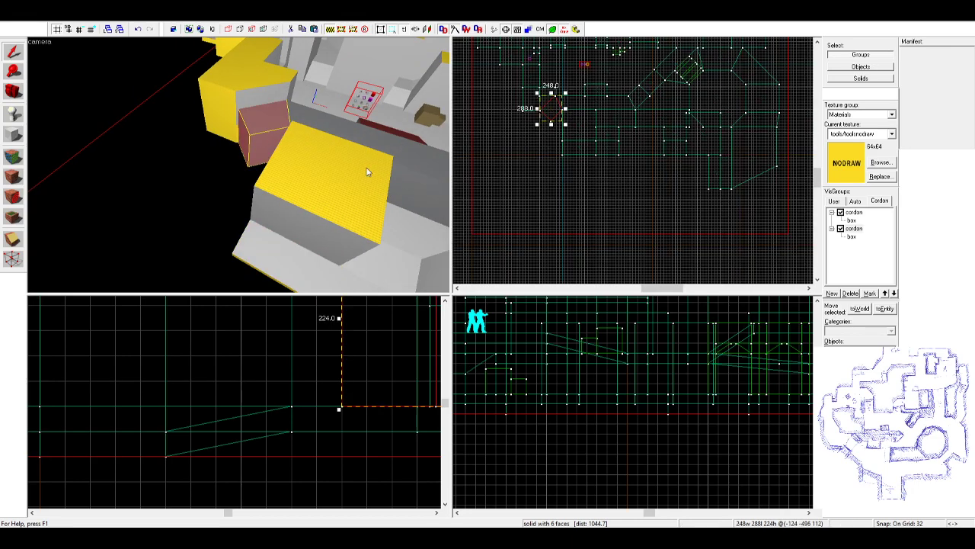
left_click(15, 260)
scroll(610, 243, "down", 2)
scroll(620, 232, "up", 4)
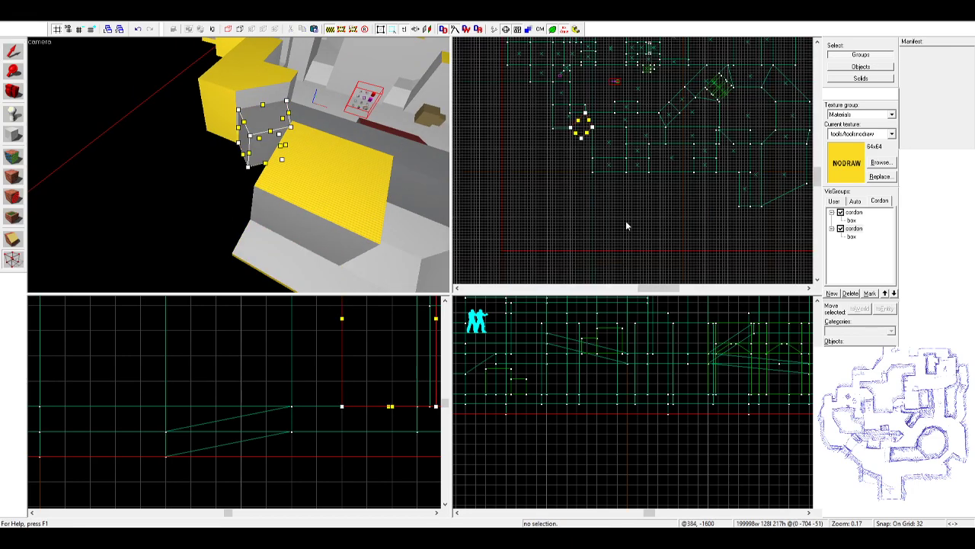
left_click_drag(571, 99, 614, 141)
scroll(593, 126, "up", 4)
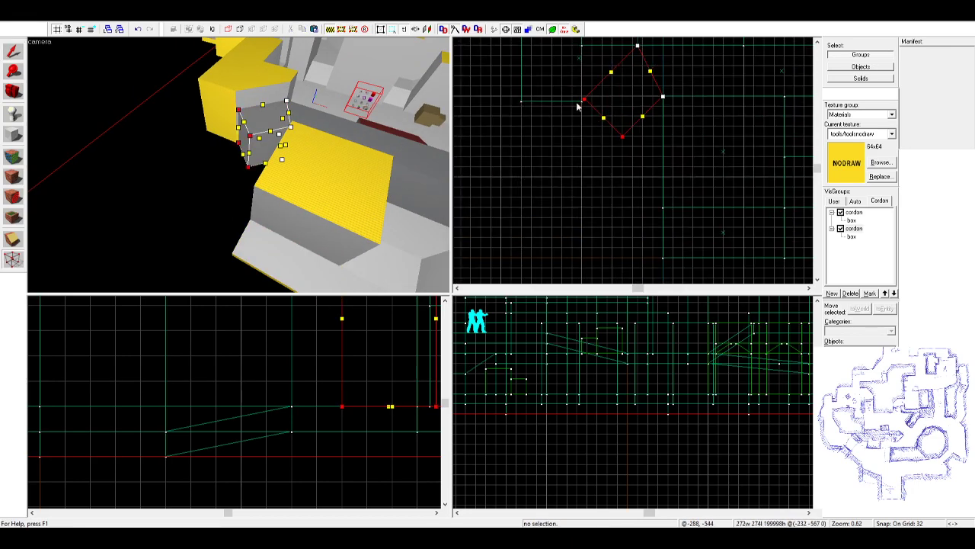
scroll(577, 107, "up", 3)
left_click_drag(656, 160, 591, 224)
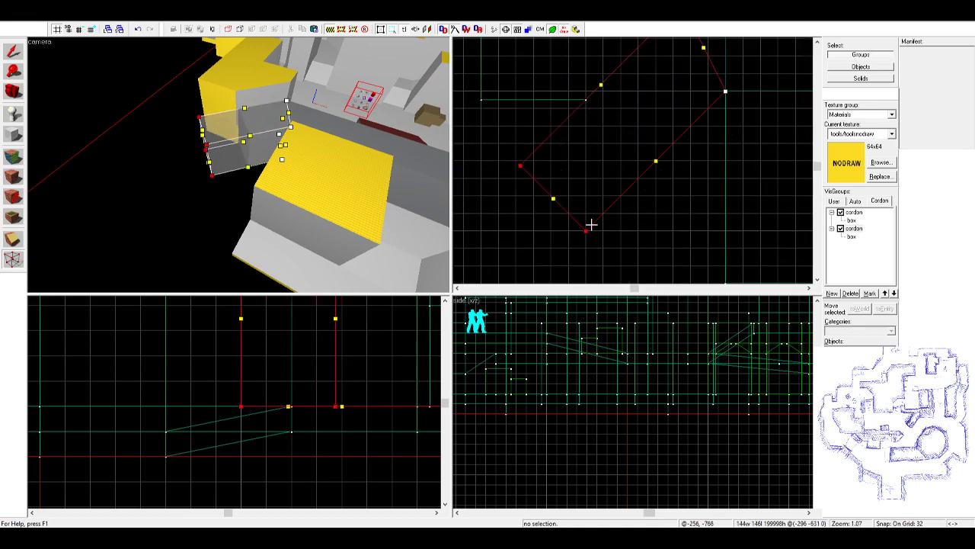
scroll(332, 164, "down", 5)
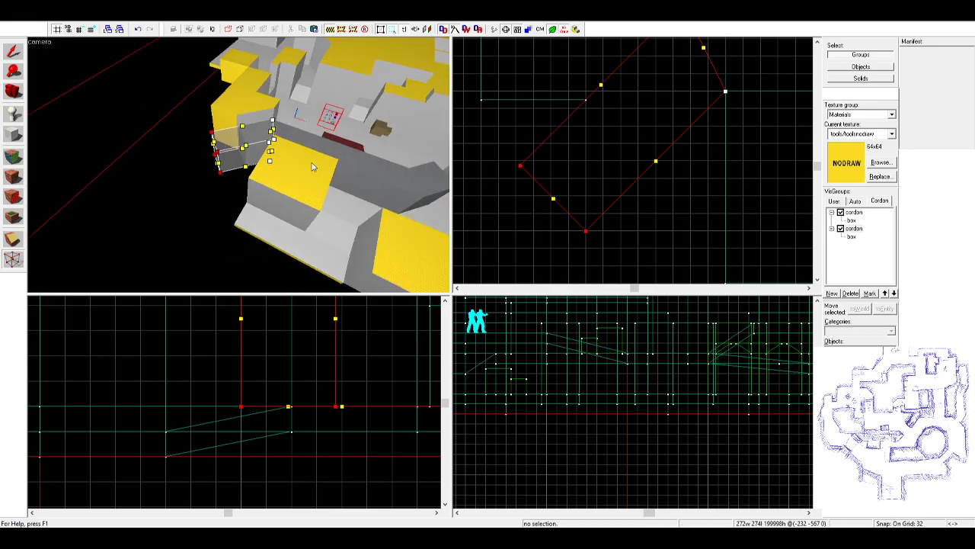
key("z")
key("w")
key("z")
left_click(13, 51)
left_click(157, 188)
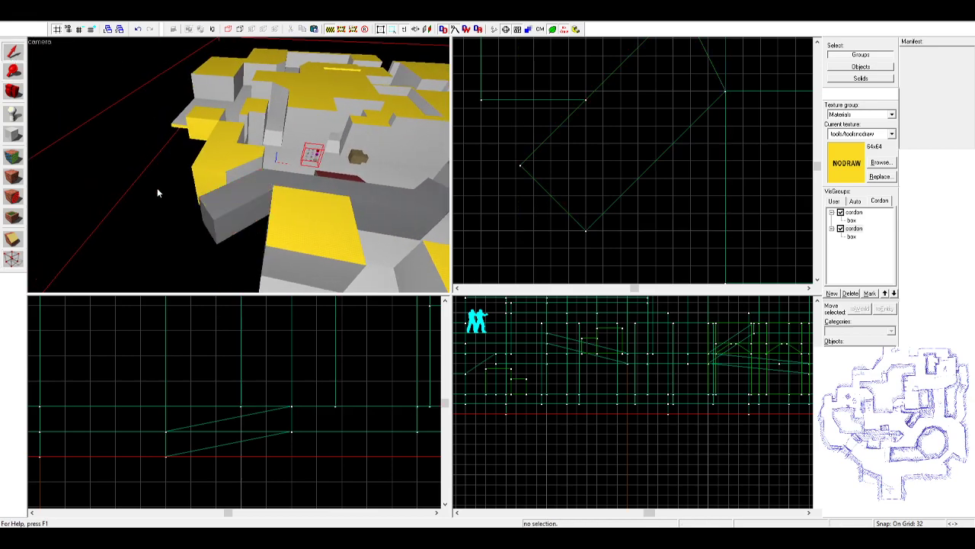
key("z")
key("w")
key("z")
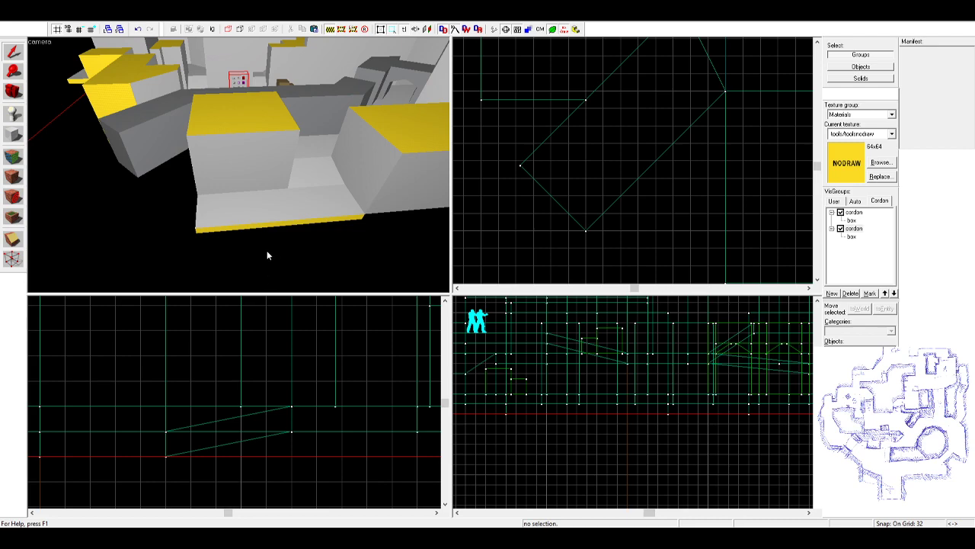
- Copy the 256 by 160 lower floor piece 160 units outward from the end of the ramped passage
left_click(240, 221)
left_click(323, 251)
key("z")
key("w")
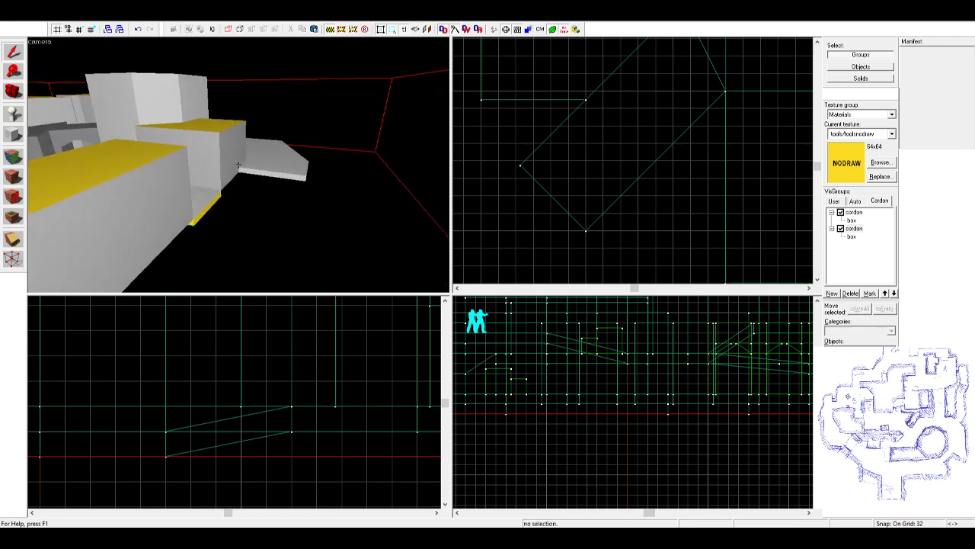
key("z")
left_click(165, 132)
key("z")
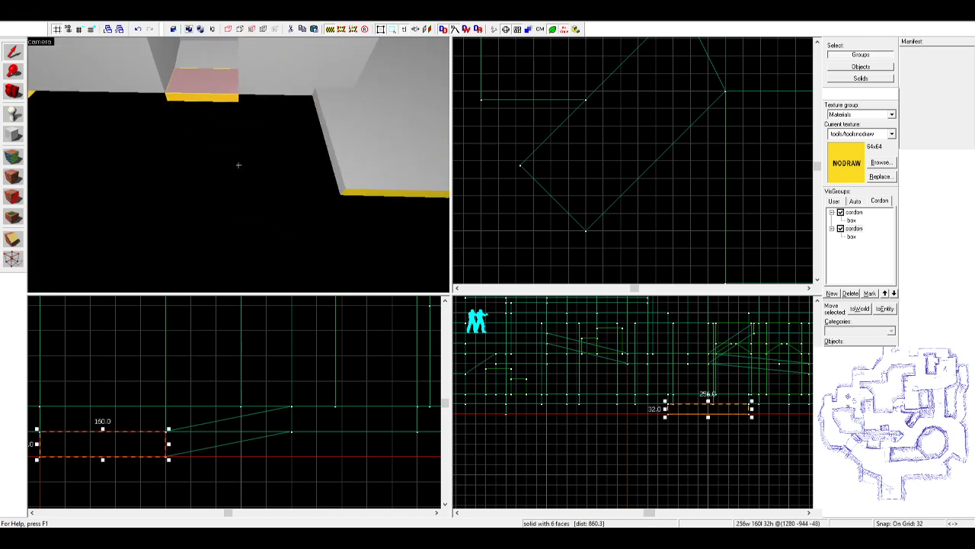
key("w")
key("z")
scroll(619, 157, "down", 4)
scroll(690, 155, "down", 4)
scroll(686, 171, "down", 2)
scroll(655, 190, "up", 5)
scroll(617, 125, "down", 1)
left_click_drag(606, 138, 600, 171, "shift")
- Copy the ramp beside the outer lower floor, turned 90 degrees, and lengthen the copy to 384 units
left_click(124, 152)
mouse_move(587, 121)
left_mouse_down("shift")
mouse_move(675, 193)
mouse_move(654, 185)
left_mouse_up("shift")
left_click(655, 170)
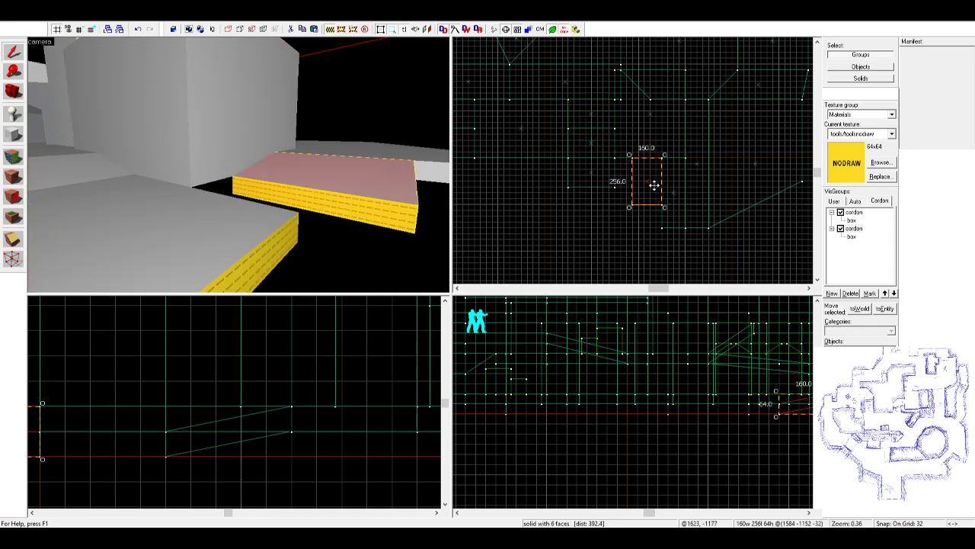
key("Escape")
left_click(376, 177)
key("Escape")
left_click(647, 183)
left_click_drag(647, 208, 647, 231)
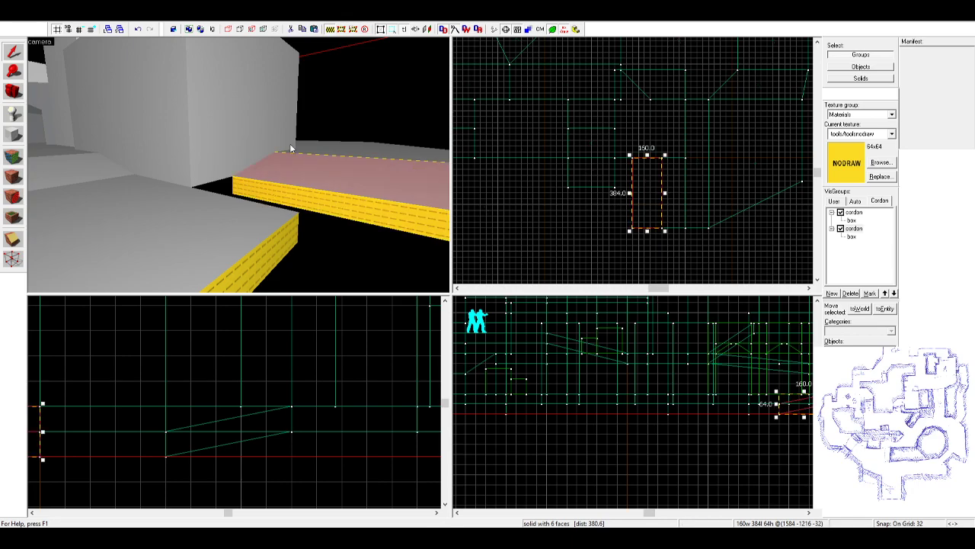
- Lengthen the outer lower floor piece to 384 units and fill the gap to the ramp with a 96 by 384 copy
key("z")
key("d")
key("z")
left_click(240, 165)
scroll(616, 191, "up", 2)
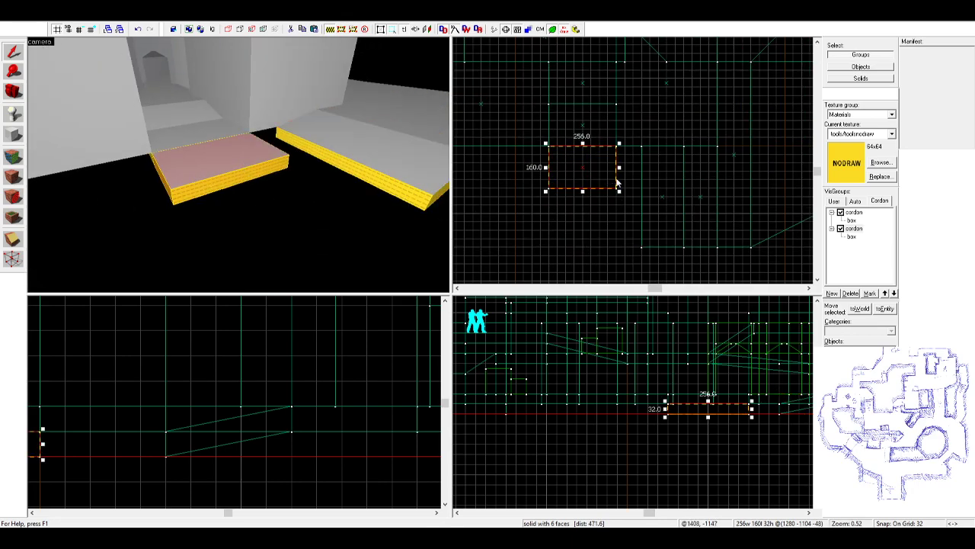
left_click_drag(584, 192, 615, 197)
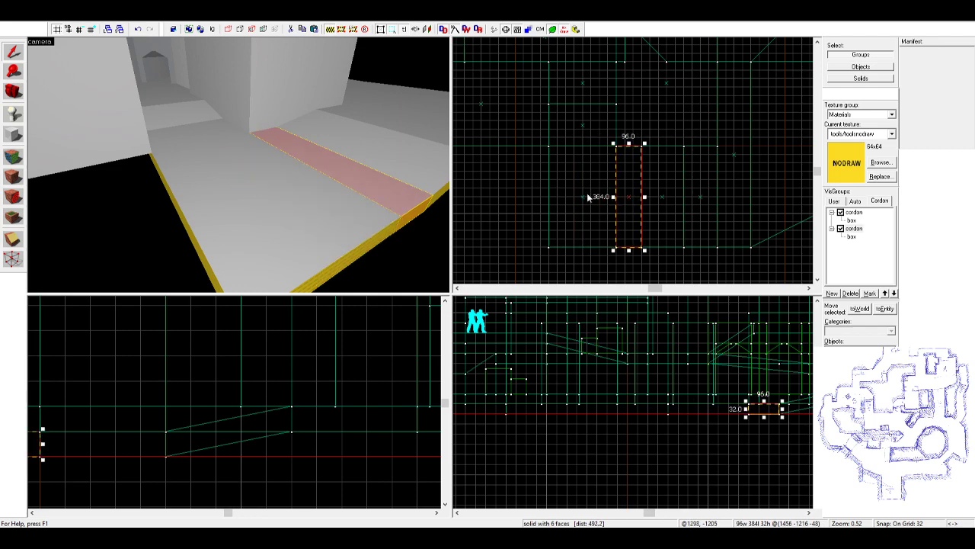
- Examine the enlarged lower floor, the sideways ramp and the surrounding wall blocks from several angles in 3D
left_click(389, 172)
key("z")
key("z")
left_click(243, 188)
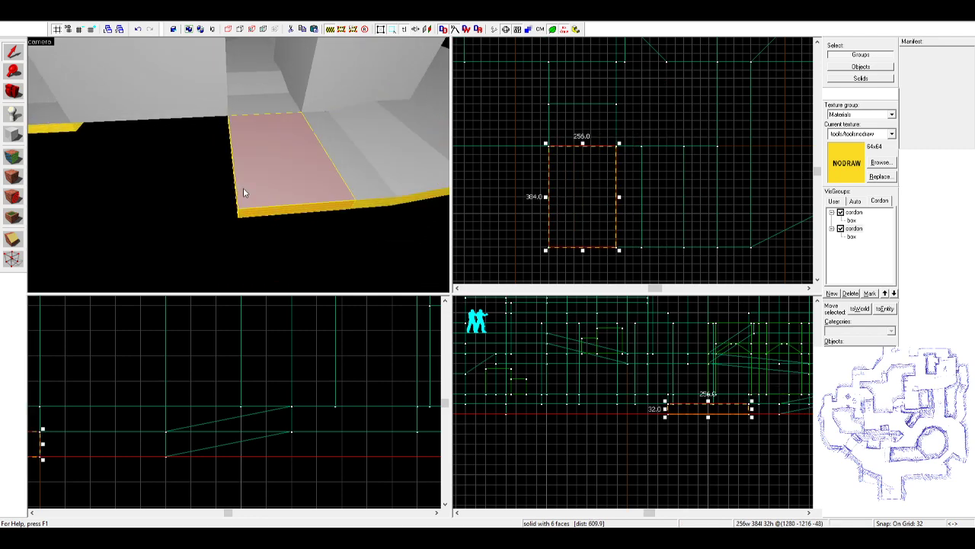
key("z")
key("a")
key("s")
key("z")
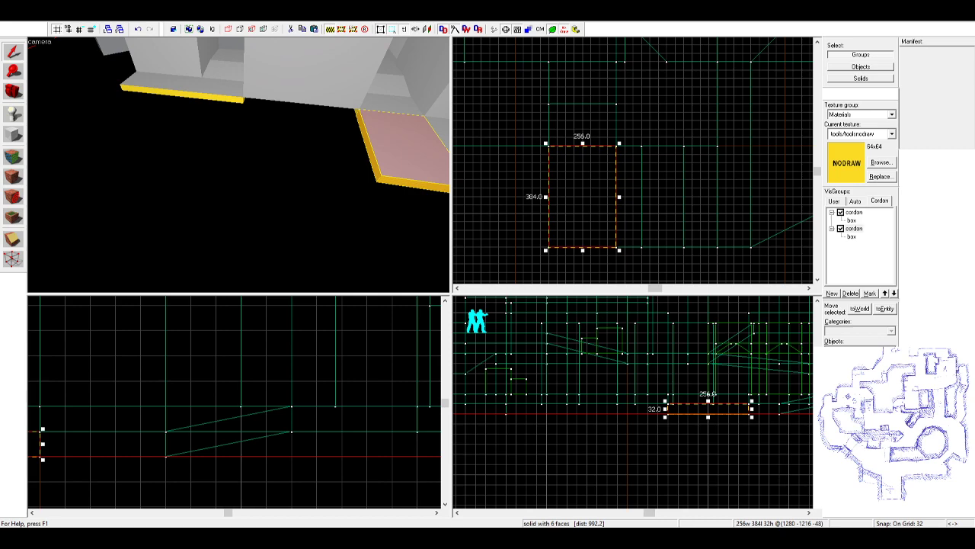
left_click(302, 149)
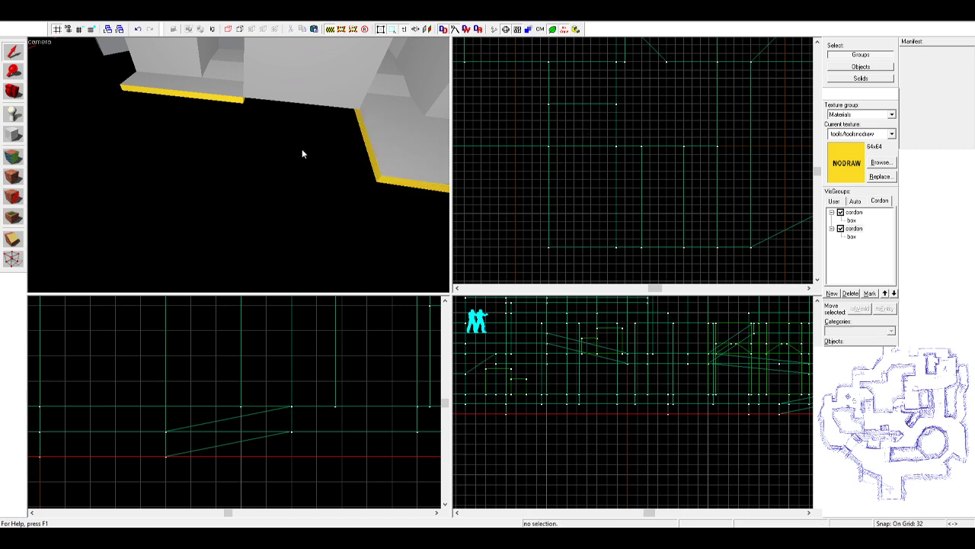
key("z")
key("w")
key("z")
left_click(258, 154)
scroll(662, 159, "down", 2)
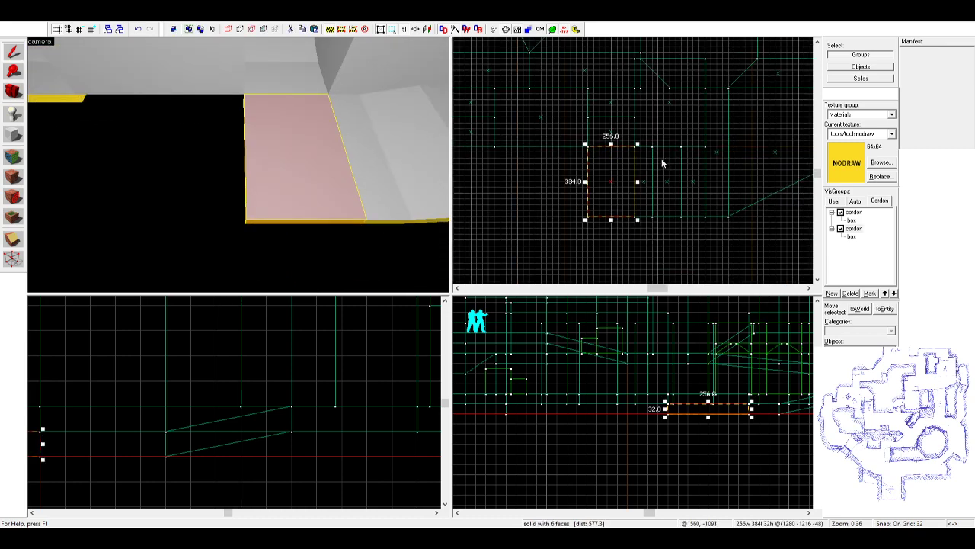
left_click(174, 91)
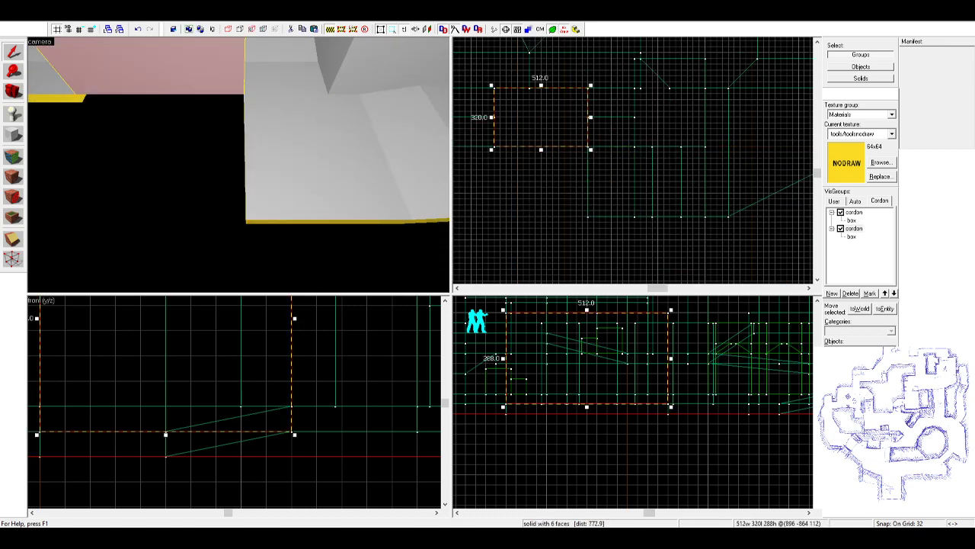
key("z")
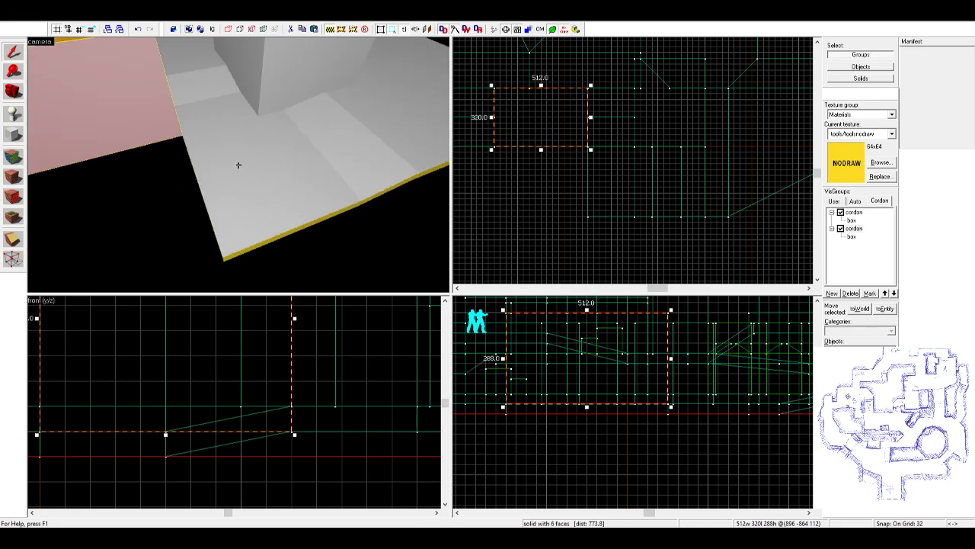
key("s")
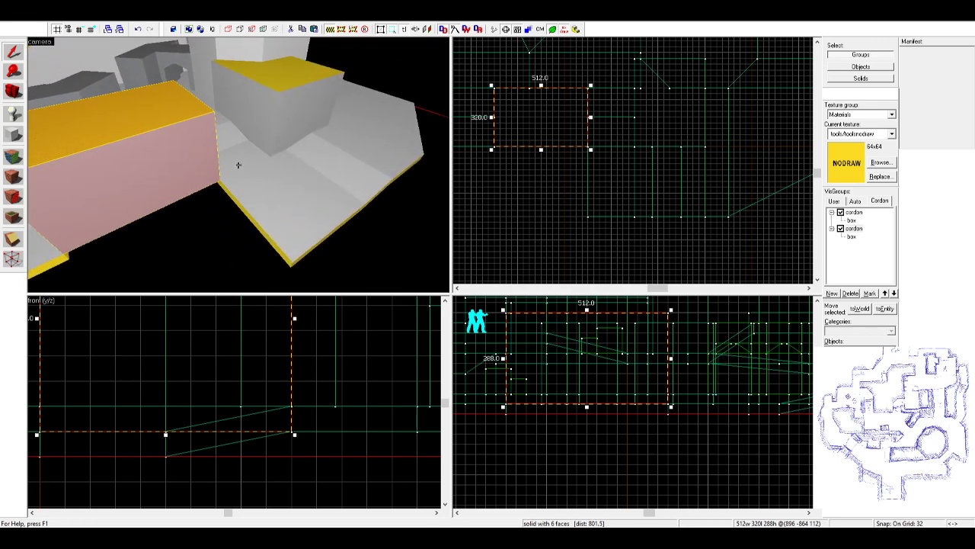
key("w")
key("z")
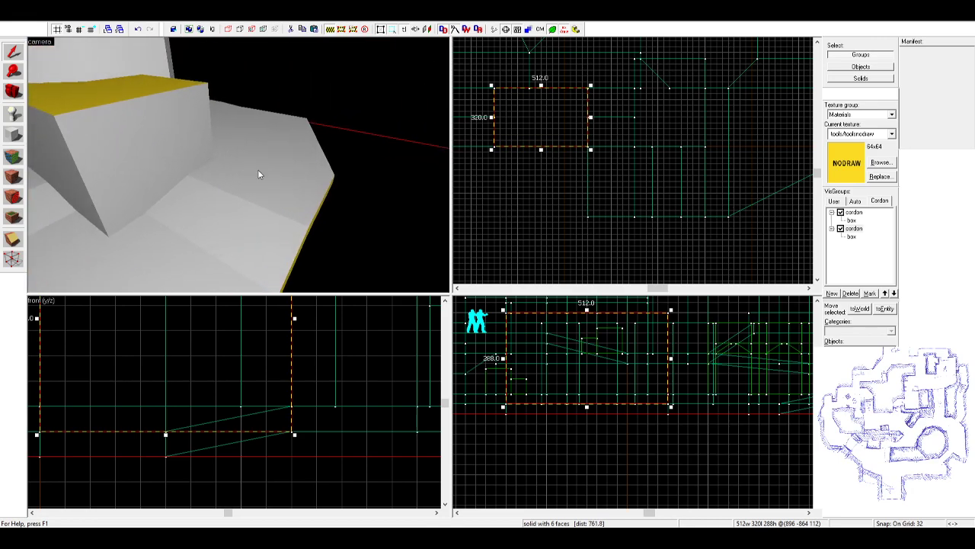
- Shorten the sideways ramp and the floor strips on both its sides to 256 units by pulling in their inner edge
key("z")
key("s")
key("z")
left_click(259, 166)
scroll(646, 184, "up", 2)
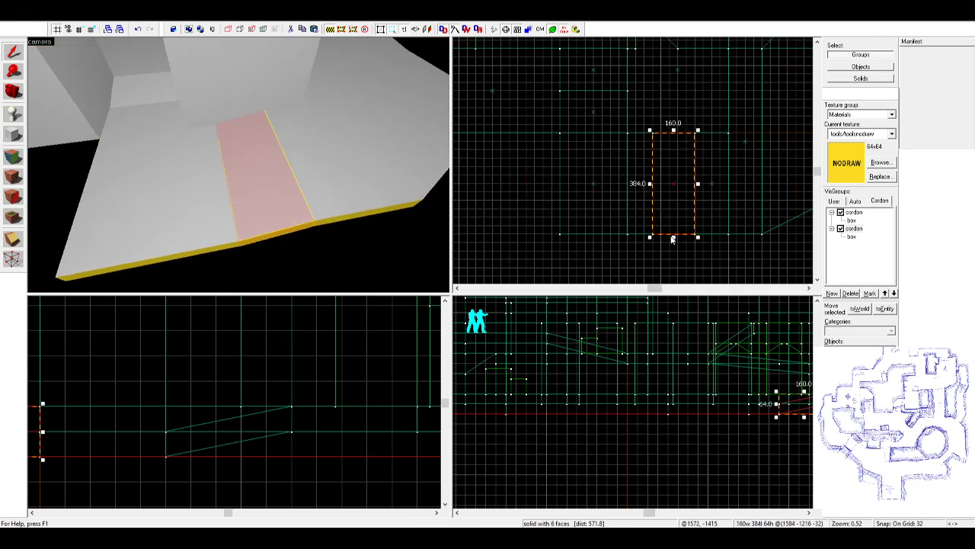
mouse_move(673, 236)
left_mouse_down()
mouse_move(681, 214)
mouse_move(681, 234)
left_mouse_up()
left_click(317, 173, "ctrl")
left_click(218, 183, "ctrl")
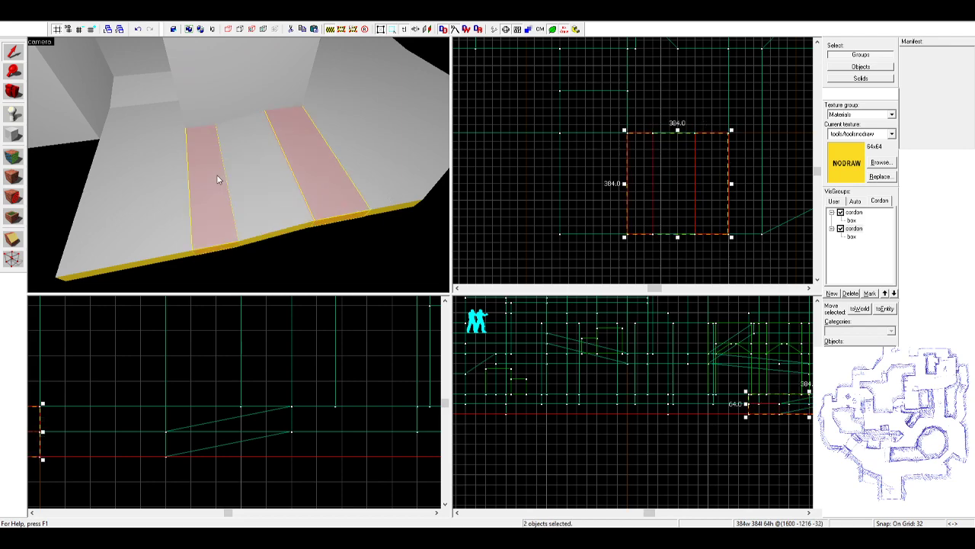
left_click_drag(677, 130, 677, 169)
- Extend the 384-unit-wide wall block to 608 units long so it meets the shortened ramp and floor strips
left_click(651, 137)
key("z")
key("z")
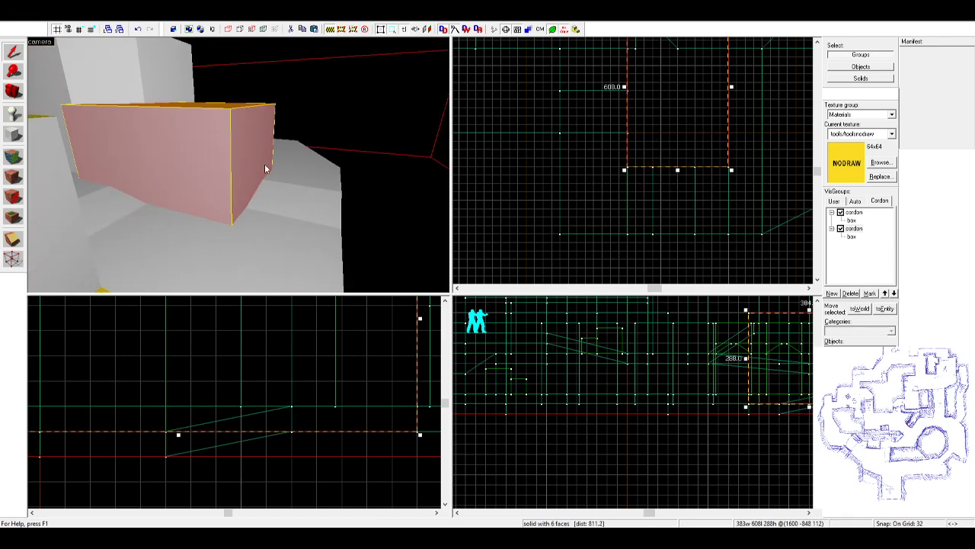
- Copy the 384 by 608 wall block to the outer edge of the upper floor and resize the copy to 128 by 448 units
left_click(299, 165)
key("z")
key("w")
key("s")
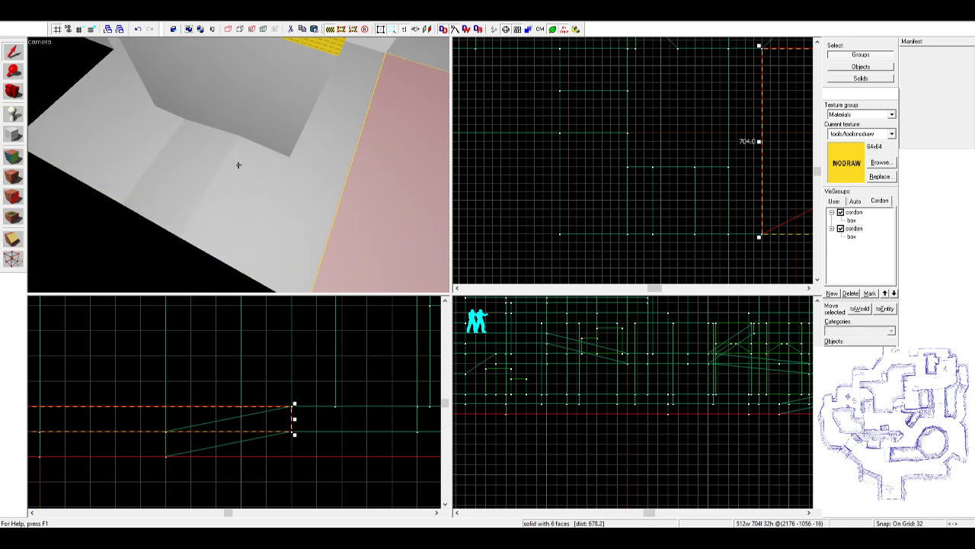
key("z")
key("Escape")
left_click(167, 143)
scroll(598, 183, "down", 2)
middle_click_drag(598, 183, 498, 235)
left_click_drag(541, 185, 728, 186, "shift")
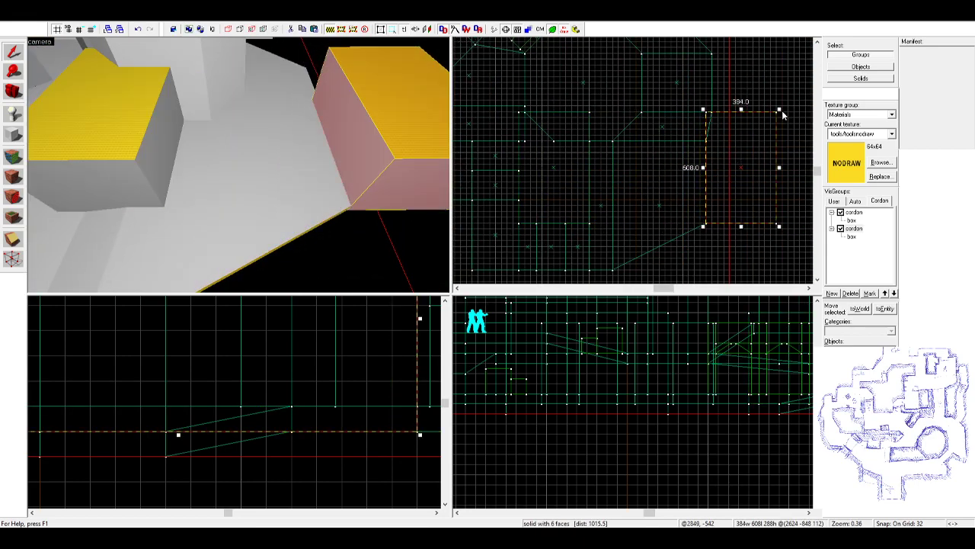
left_click_drag(780, 109, 733, 138)
key("Escape")
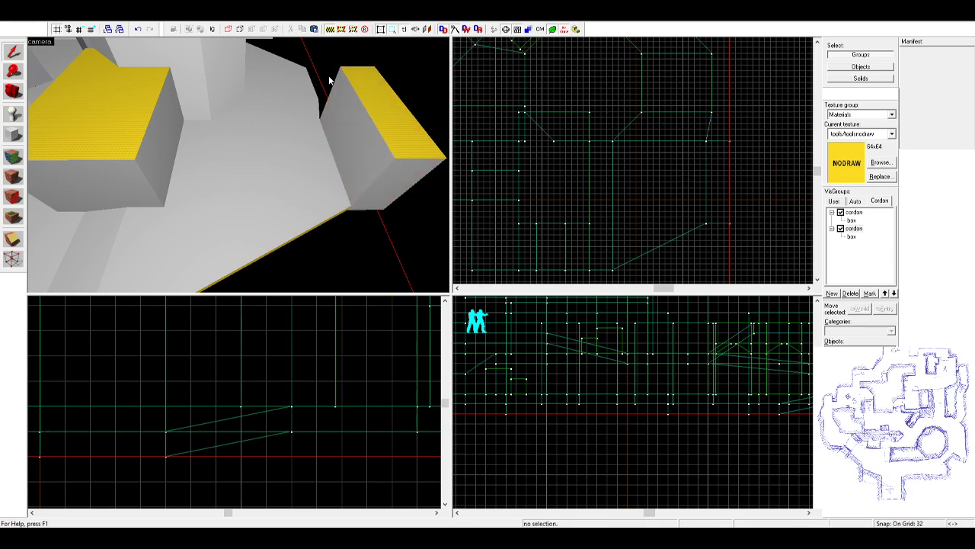
- Raise the bottom of the 128 by 448 wall block to the upper floor's surface, making it 256 units high
key("z")
key("w")
key("z")
left_click(175, 164)
scroll(263, 353, "down", 3)
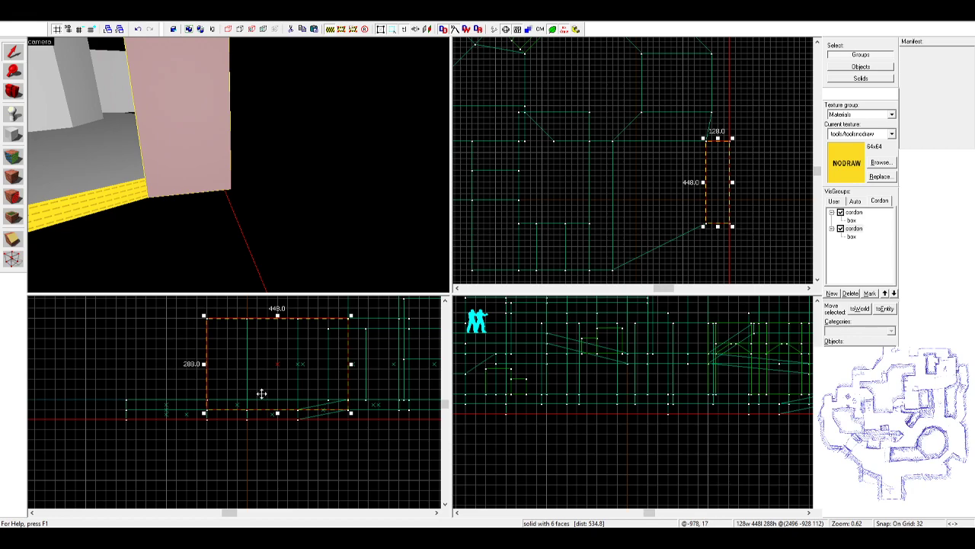
left_click_drag(278, 414, 277, 400)
- Copy the outer wall block to the near corner of the upper floor and shorten the copy to 128 by 128 units
left_click(220, 180)
key("z")
key("s")
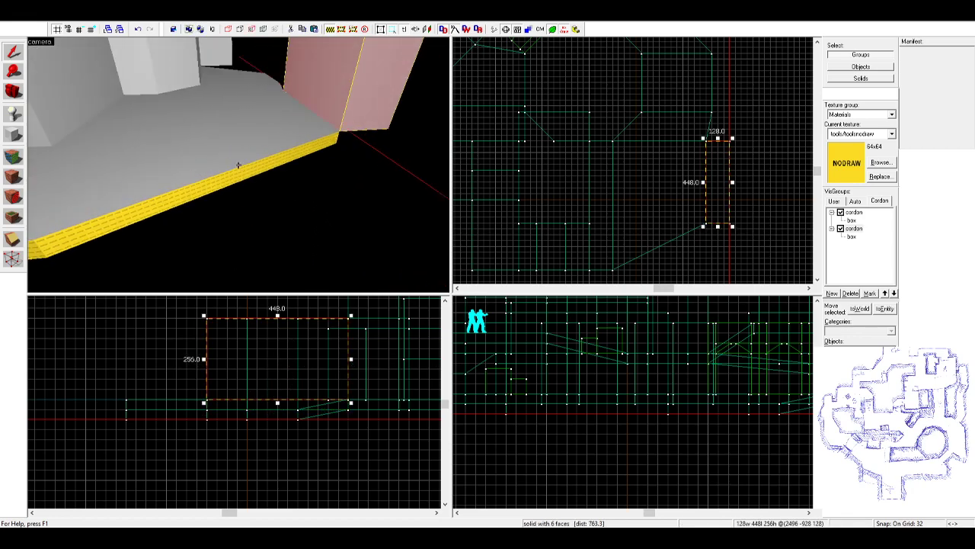
key("z")
scroll(488, 152, "down", 1)
scroll(651, 193, "up", 1)
middle_click_drag(650, 193, 684, 141)
mouse_move(714, 112)
left_mouse_down("shift")
mouse_move(590, 187)
mouse_move(596, 183)
left_mouse_up("shift")
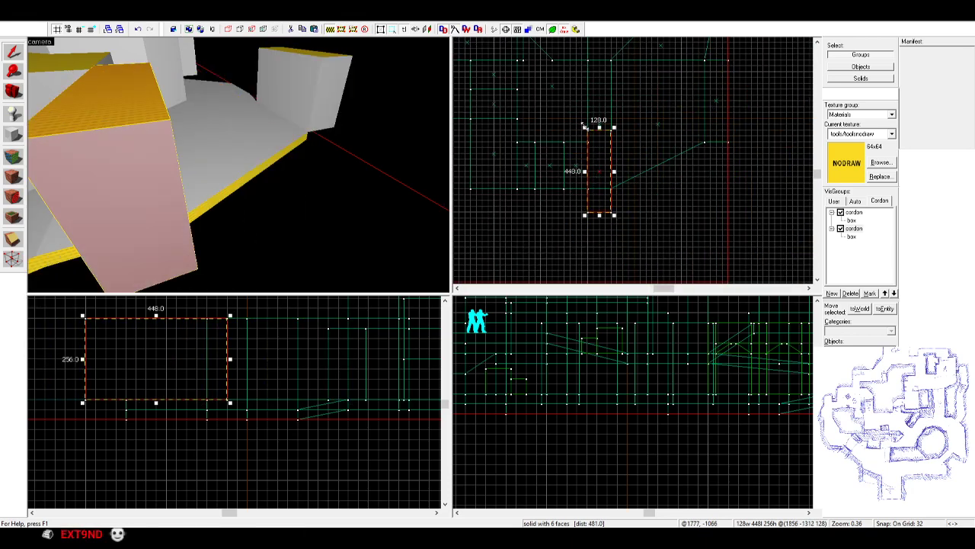
left_click_drag(583, 123, 583, 186)
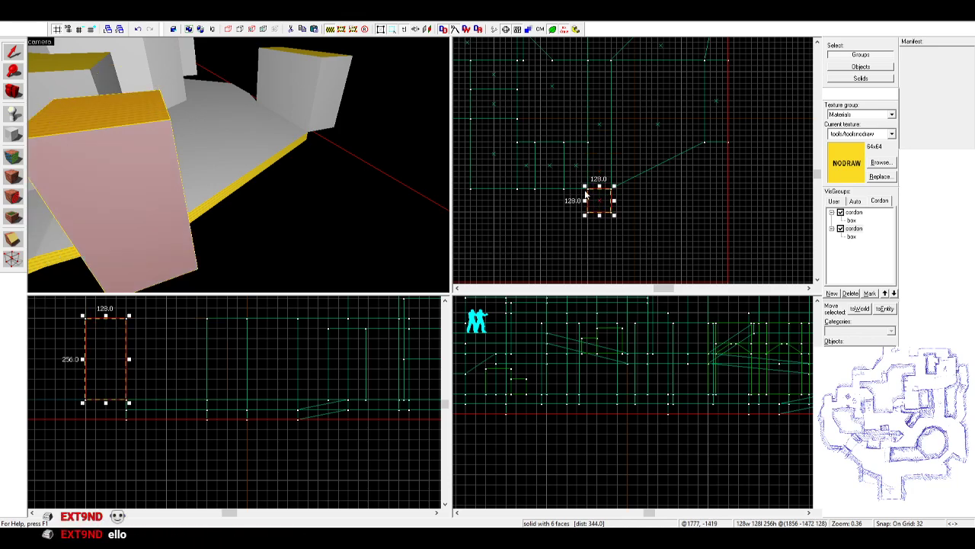
- Apply the nodraw texture to the side face of the 128 by 128 block and the facing end of the outer wall block
scroll(602, 202, "up", 2)
key("z")
key("w")
key("z")
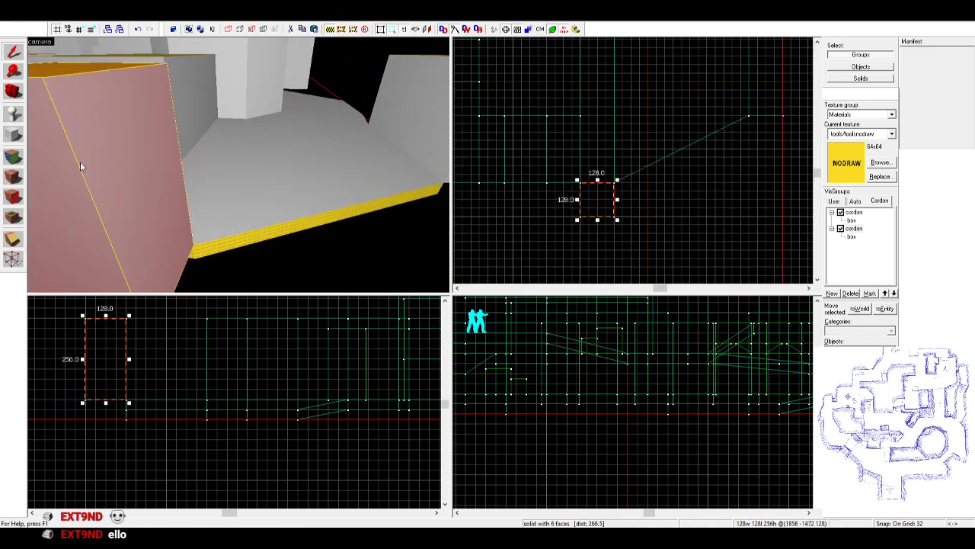
left_click(13, 157)
right_click(132, 119)
key("z")
key("z")
right_click(253, 155)
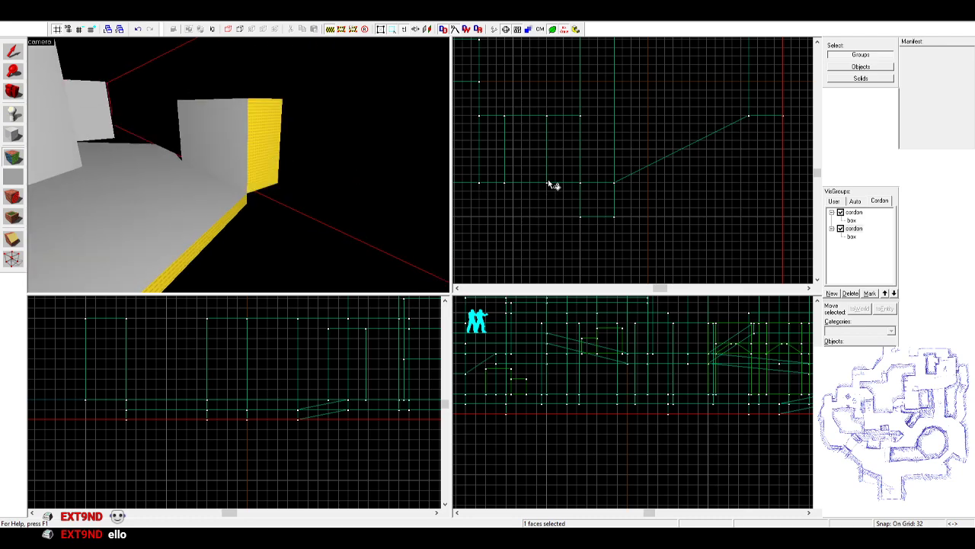
- Copy the 128 by 128 corner block directly alongside itself, toward the outer wall block
key("shift+s")
key("z")
key("s")
key("z")
left_click(144, 155)
scroll(608, 202, "up", 3)
left_click_drag(595, 202, 668, 206, "shift")
- Move the copied block's far-side vertices to the outer wall block to form a diagonal wall along the floor's slanted edge
key("shift+v")
scroll(619, 191, "down", 3)
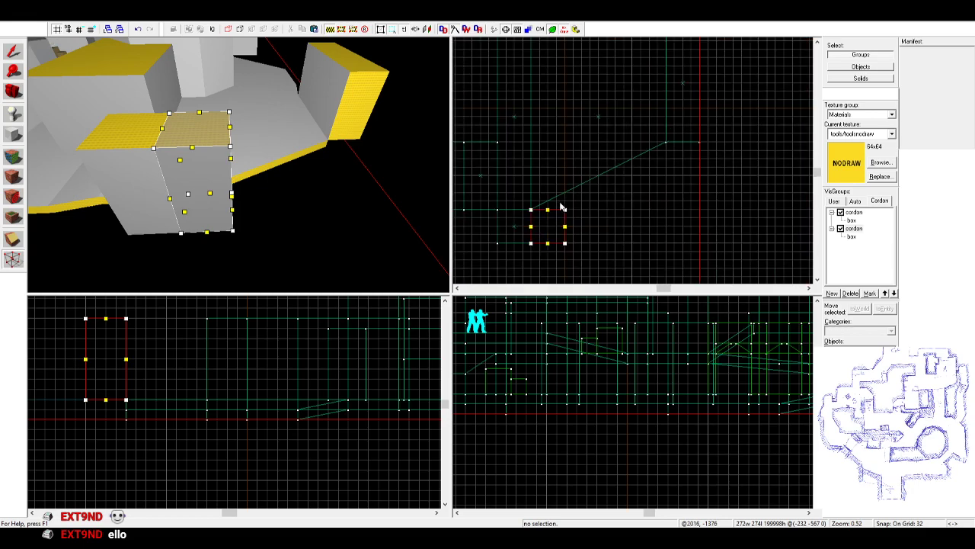
scroll(698, 145, "up", 2)
left_click_drag(560, 208, 675, 123)
left_click_drag(658, 171, 701, 206)
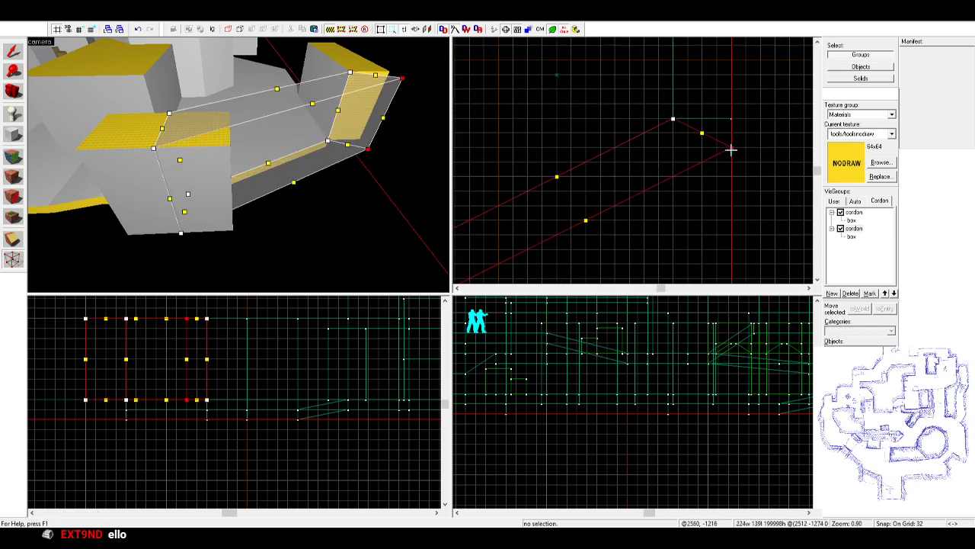
- Move the outer wall block's outer end vertices 64 units to meet the corner of the diagonal wall
left_click(319, 115)
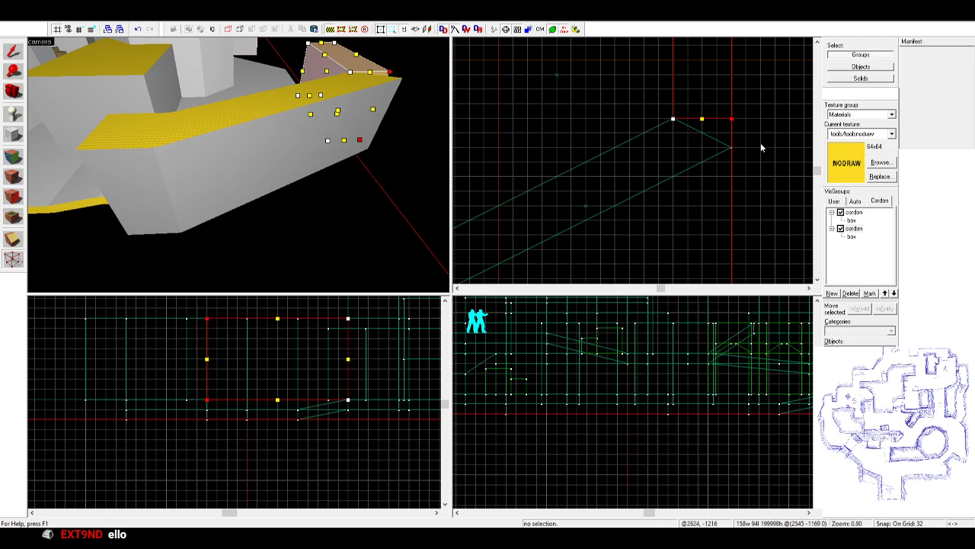
key("Down")
key("Down")
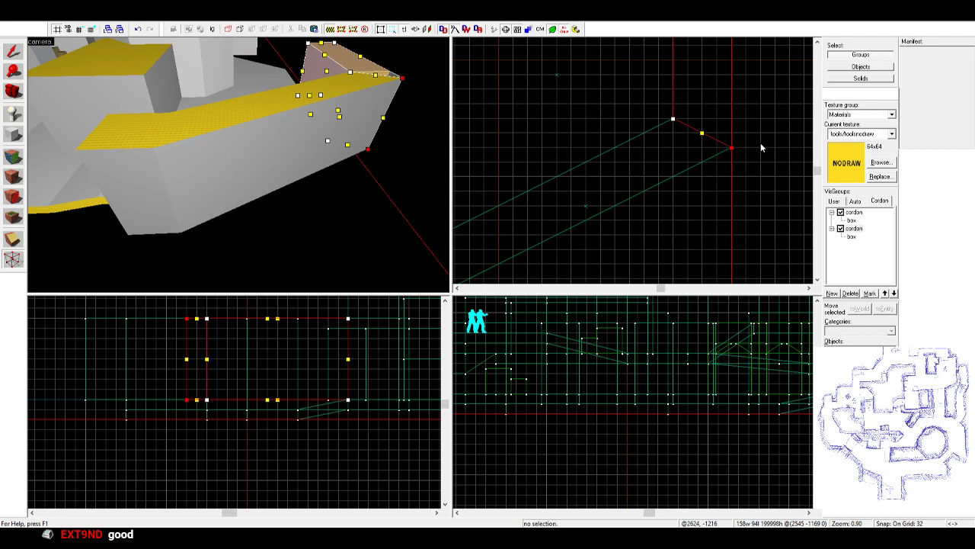
- Examine the joined diagonal and outer walls from outside, from within the passage and from above in 3D
left_click(19, 52)
left_click(299, 224)
key("w")
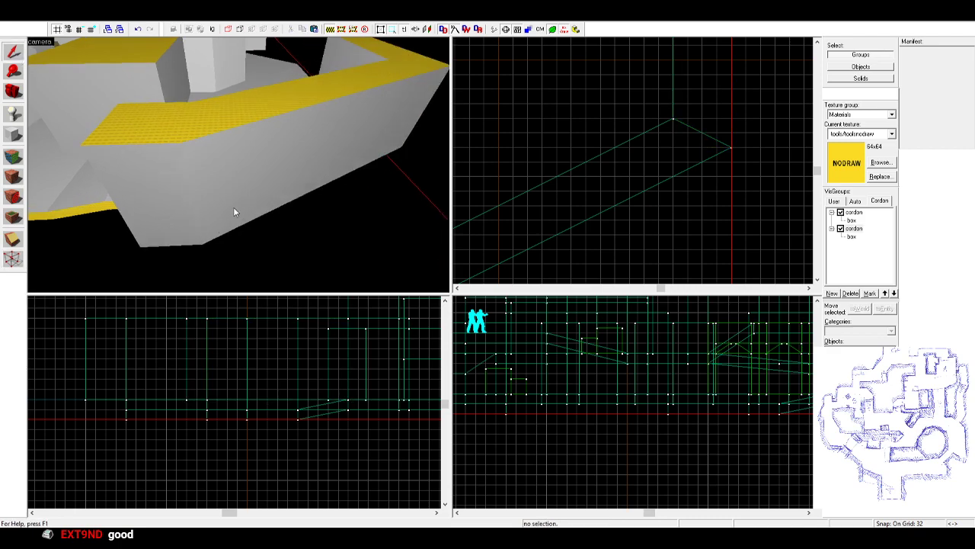
key("z")
key("s")
key("w")
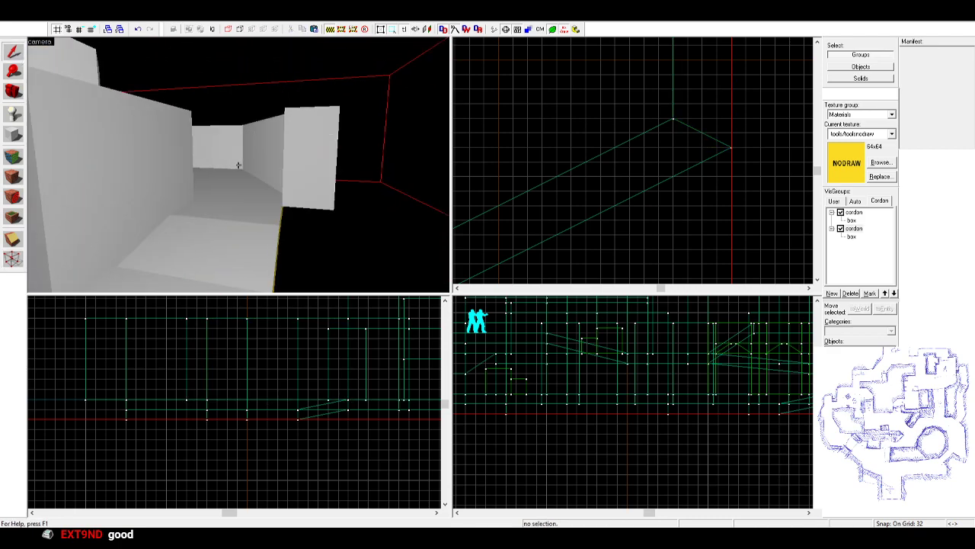
key("z")
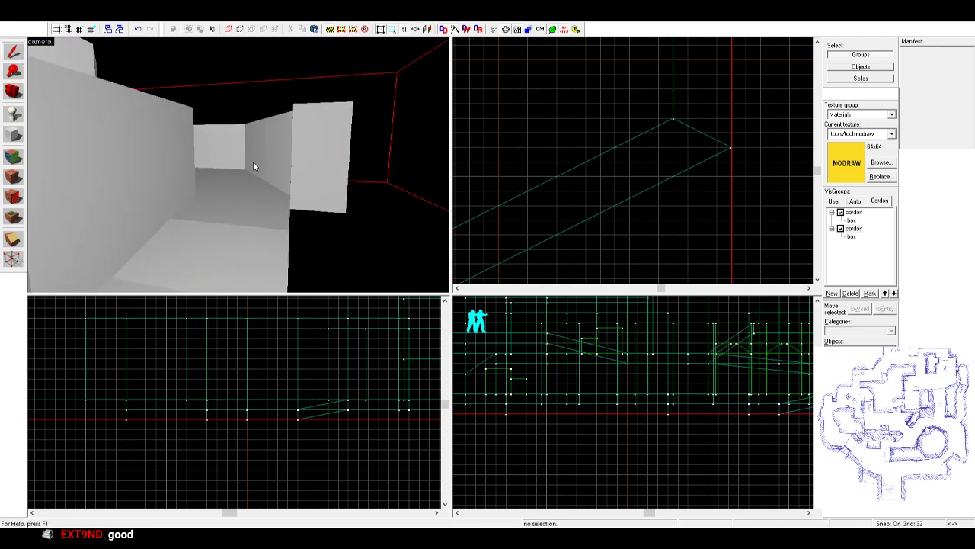
key("z")
key("w")
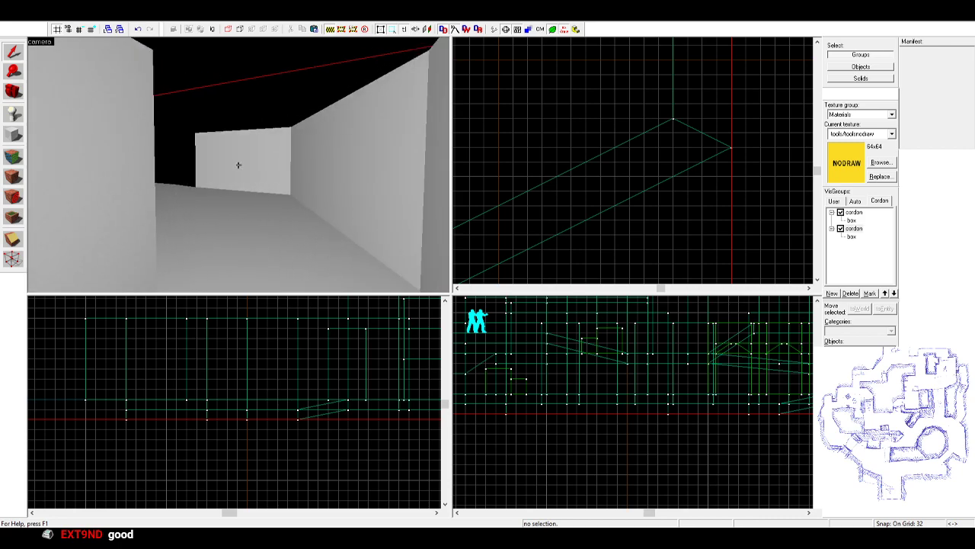
key("w")
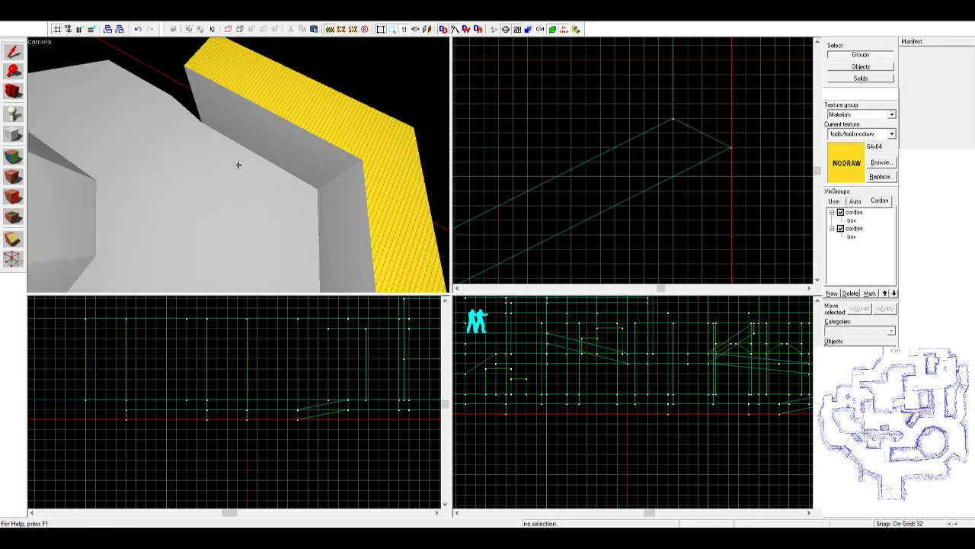
- Examine the vertices of the 544 by 160 floor section next to the outer wall
key("z")
left_click(211, 163)
left_click(208, 170)
left_click(191, 167)
scroll(674, 183, "down", 7)
middle_click_drag(669, 156, 641, 223)
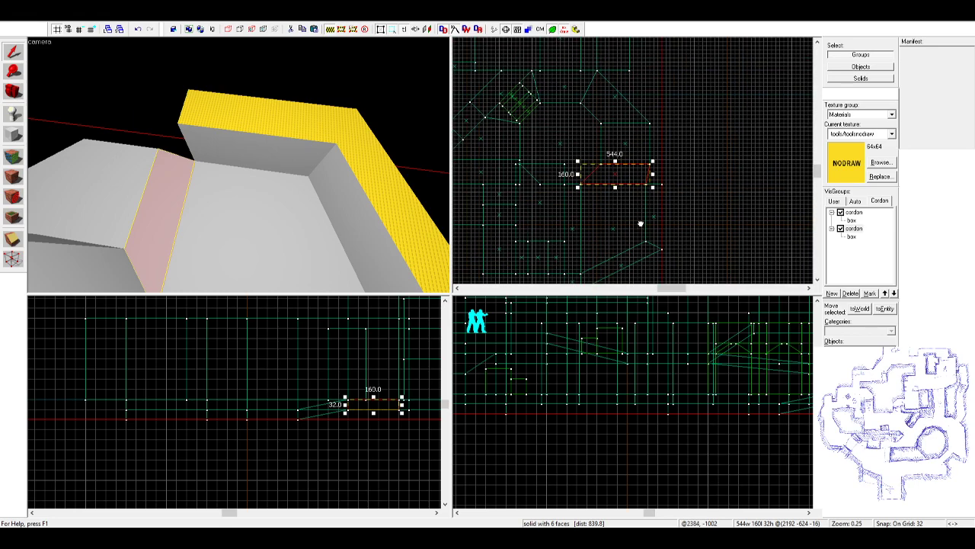
scroll(651, 183, "up", 7)
left_click(13, 259)
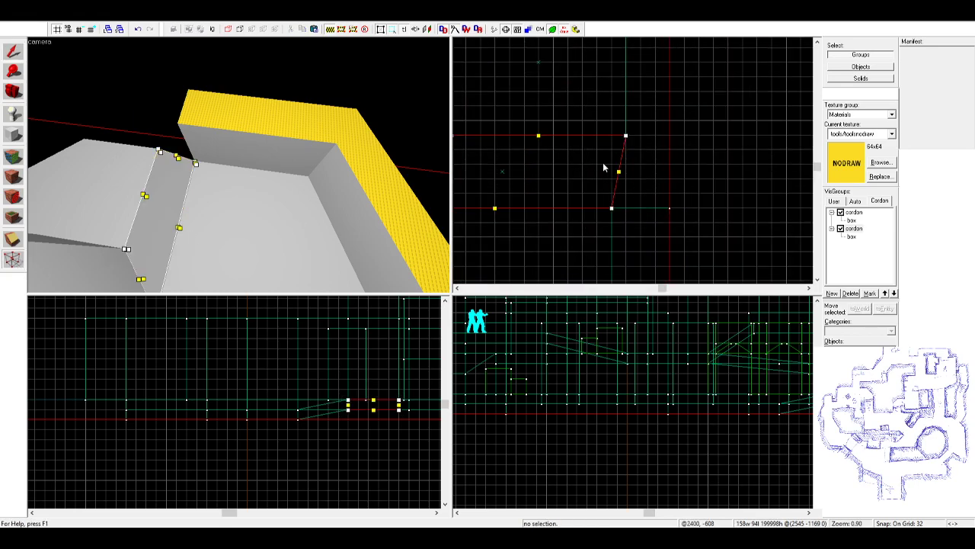
left_click(13, 51)
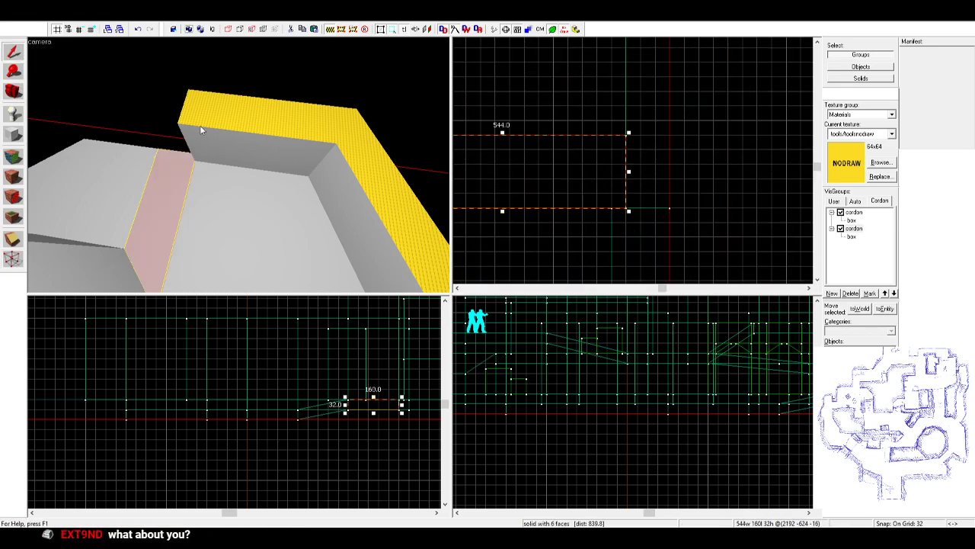
- Copy the 128 by 512 outer wall block end to end along the next stretch of floor edge
left_click(234, 137)
left_click_drag(643, 252, 648, 78, "shift")
left_click_drag(658, 196, 646, 161)
- Clip the copied wall to 96 units wide along the floor edge and extend its end to the floor corner
key("shift+x")
left_click(638, 211)
key("Return")
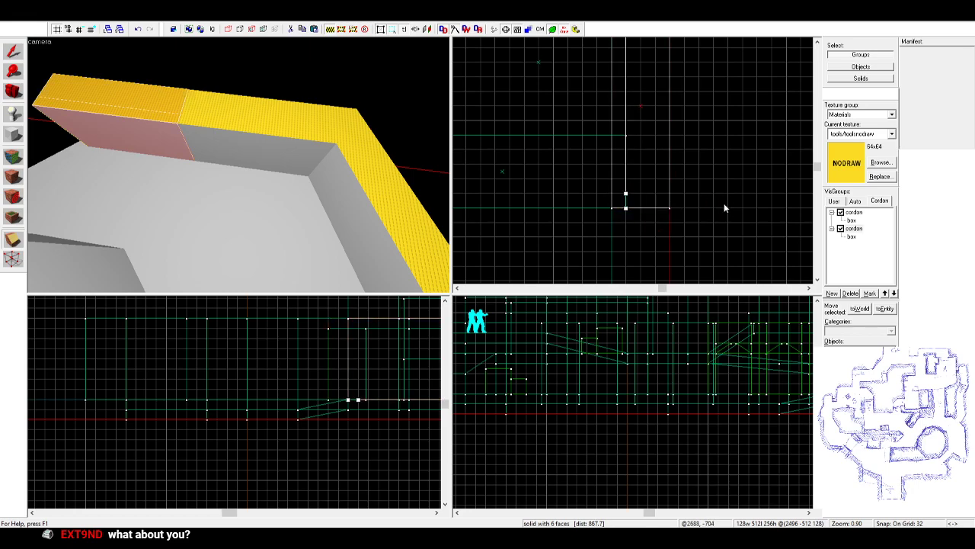
key("Escape")
scroll(688, 167, "down", 2)
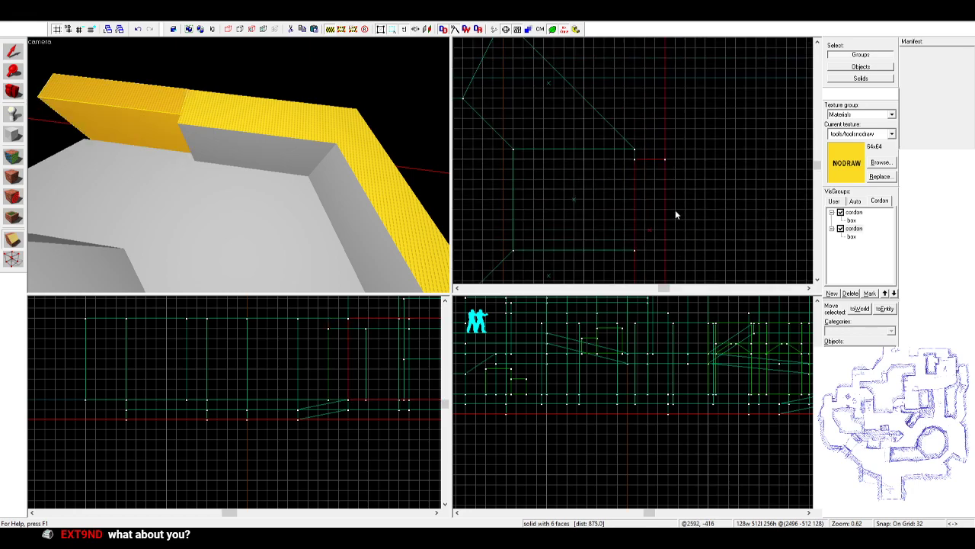
key("shift+s")
left_click(152, 99)
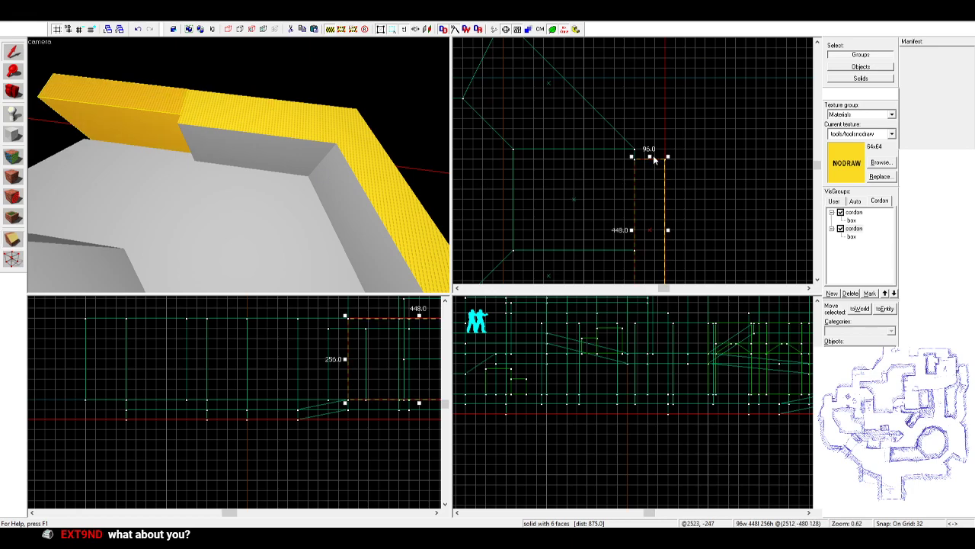
- Apply the dev/reflectivity_40b texture to the new wall's inner face
left_click(349, 120)
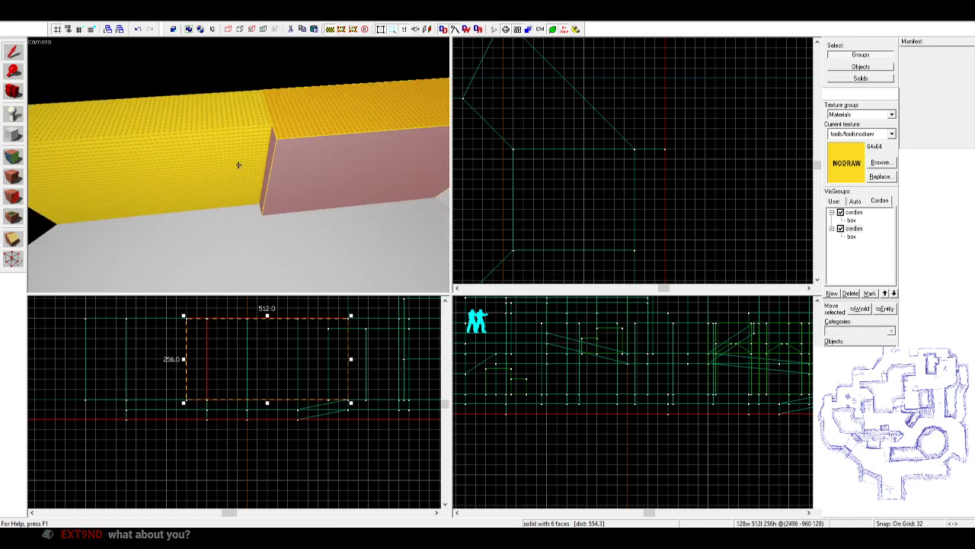
left_click(16, 159)
left_click(272, 169)
right_click(247, 165)
key("z")
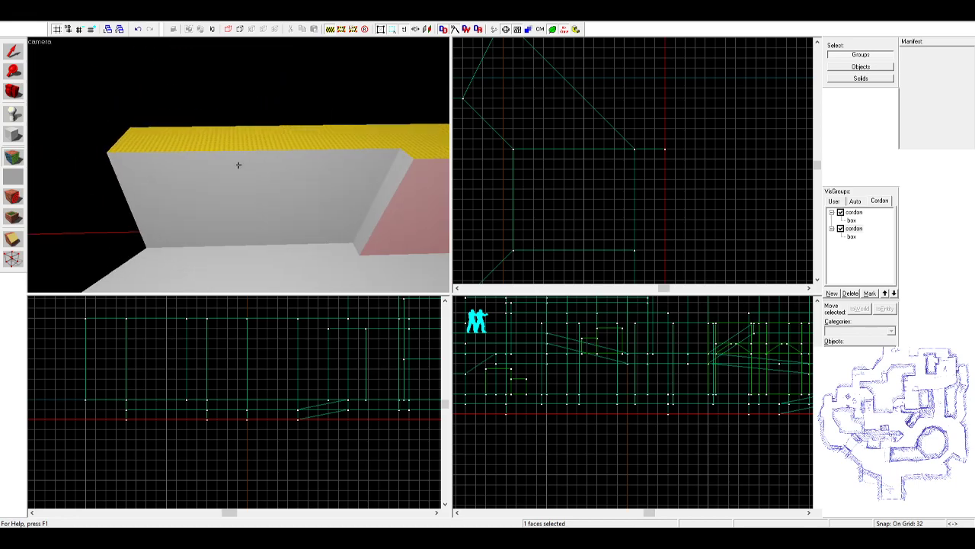
key("z")
key("shift+s")
key("z")
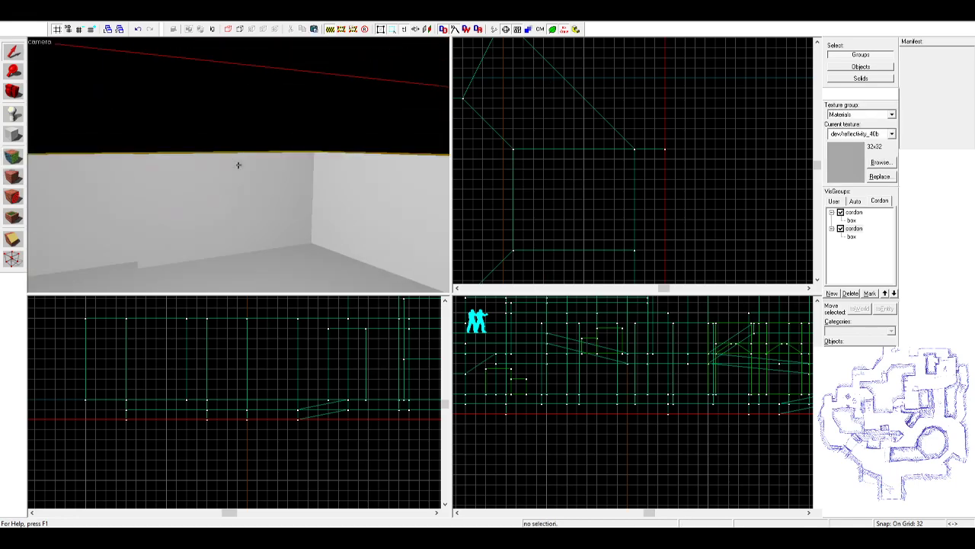
- Place a copy of the 256 by 128 by 224 block against the tower wall, with its 256-unit side along the wall
key("w")
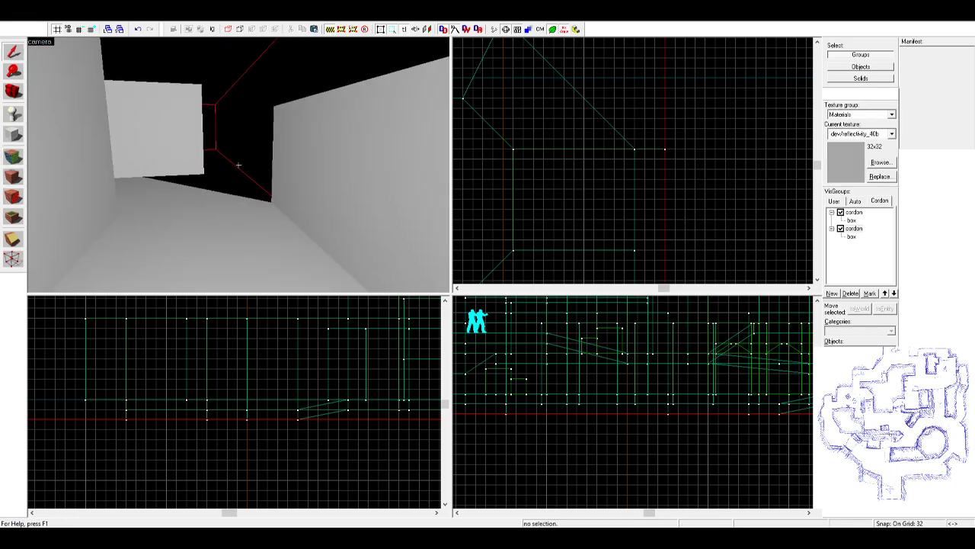
key("s")
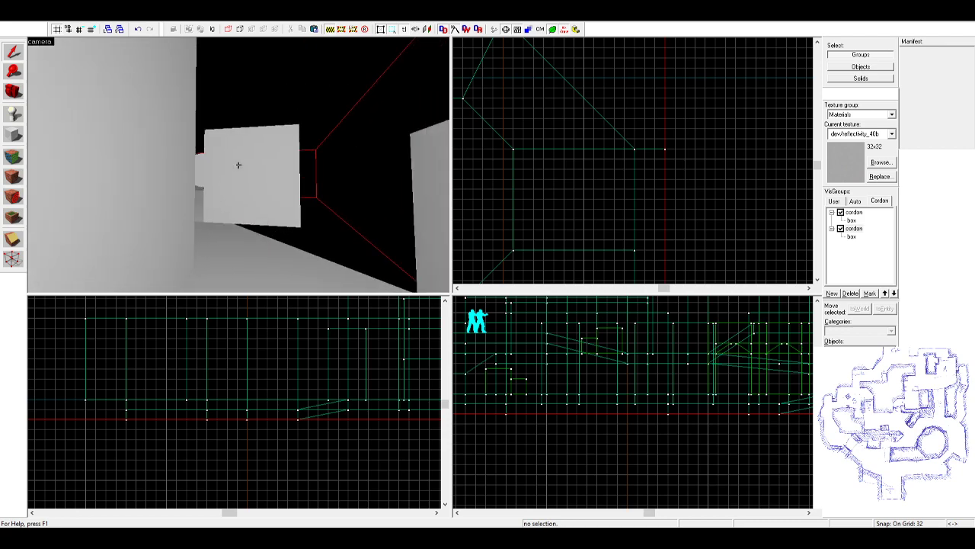
key("w")
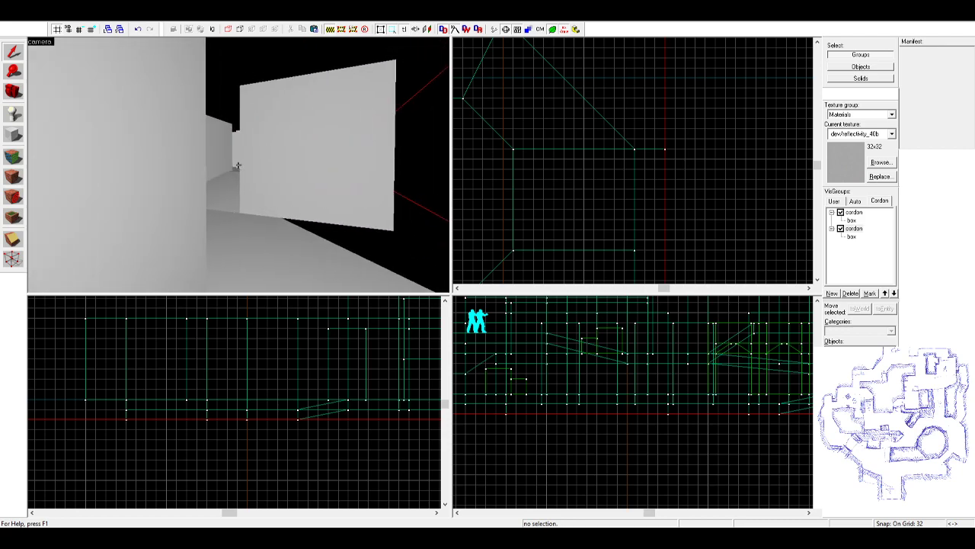
key("w")
key("w")
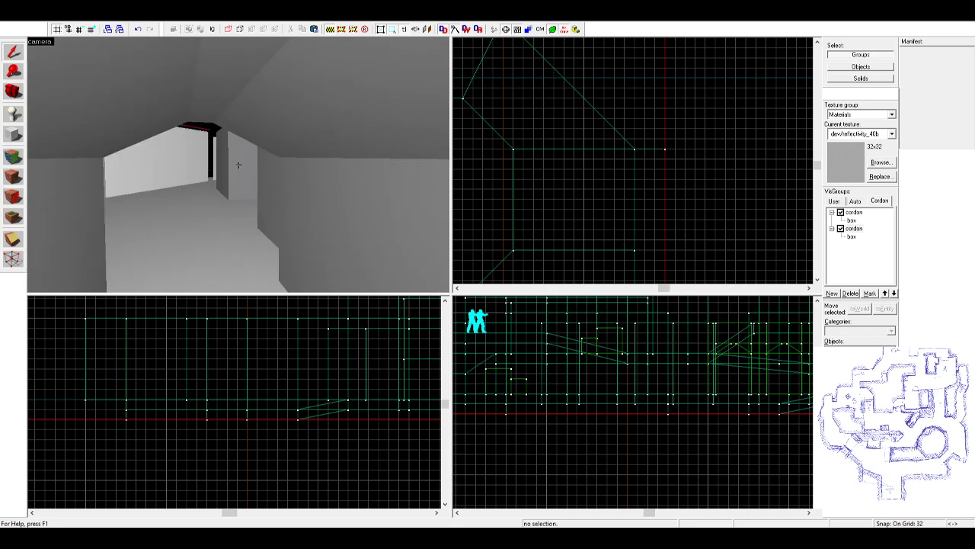
key("w")
left_click(238, 165)
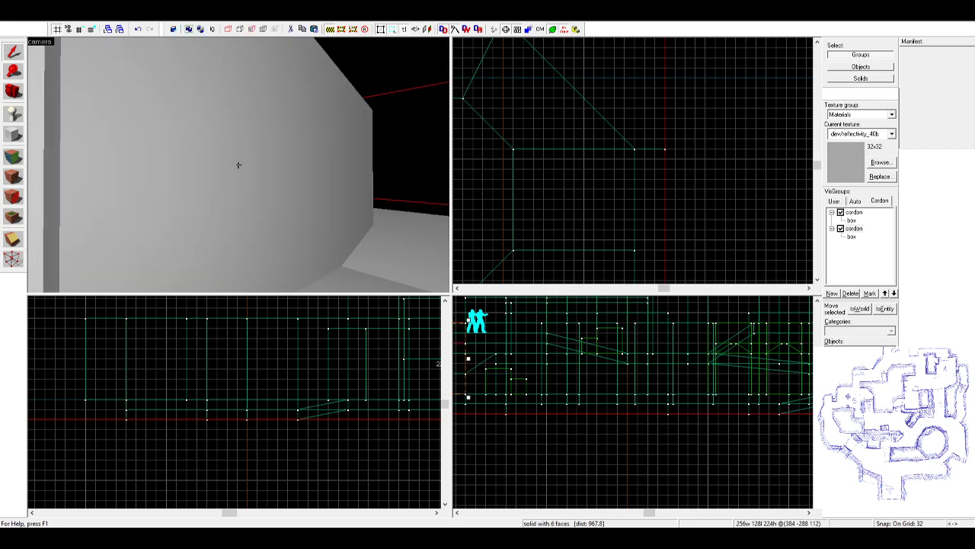
key("w")
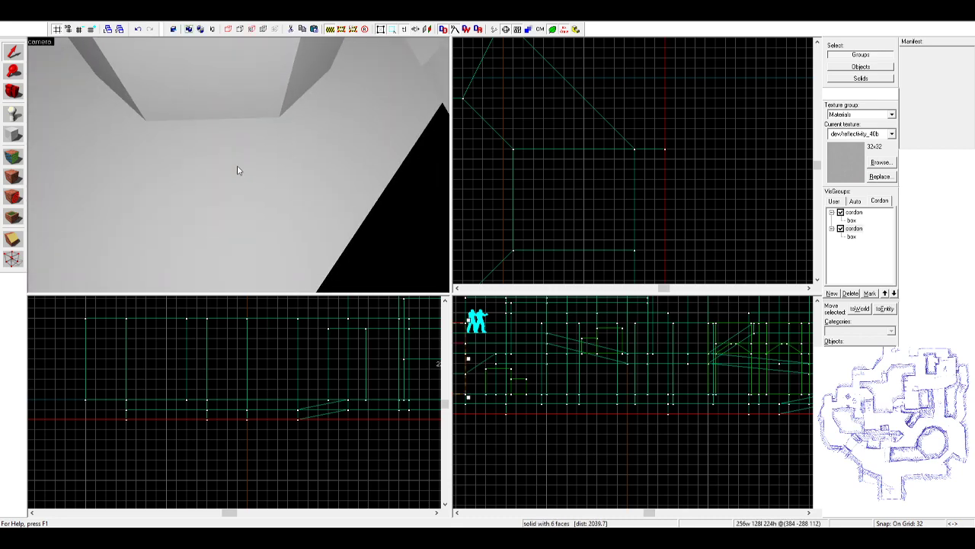
key("z")
left_click(225, 151)
middle_click_drag(573, 200, 594, 171)
left_click_drag(604, 144, 579, 196)
left_click_drag(566, 174, 560, 177)
- Clip the placed block lengthwise, splitting a 32-unit slice off its wall side
left_click(342, 152)
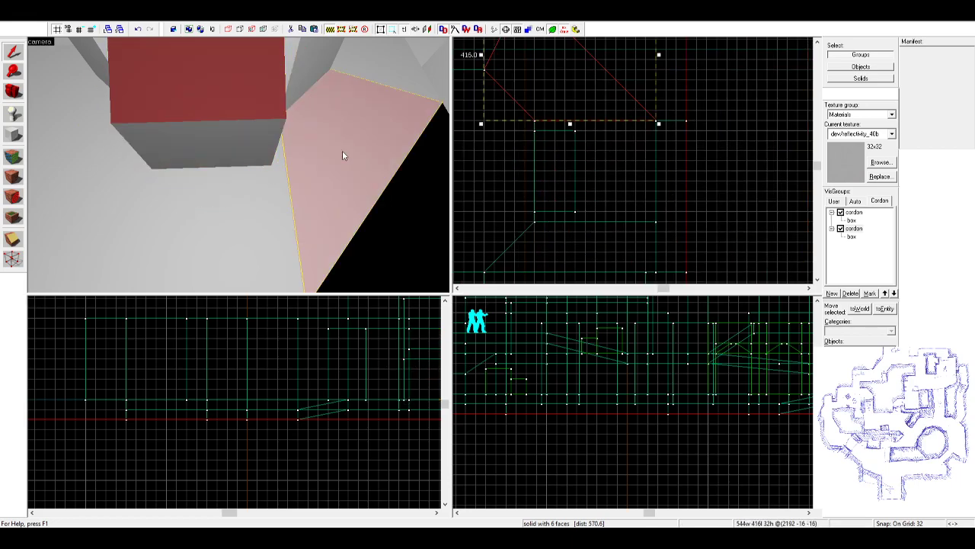
key("z")
key("w")
key("w")
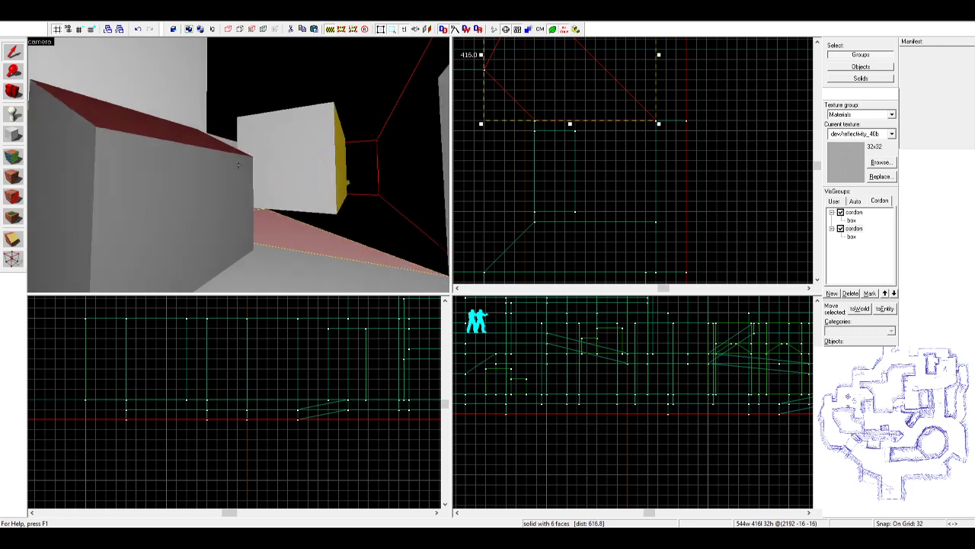
key("w")
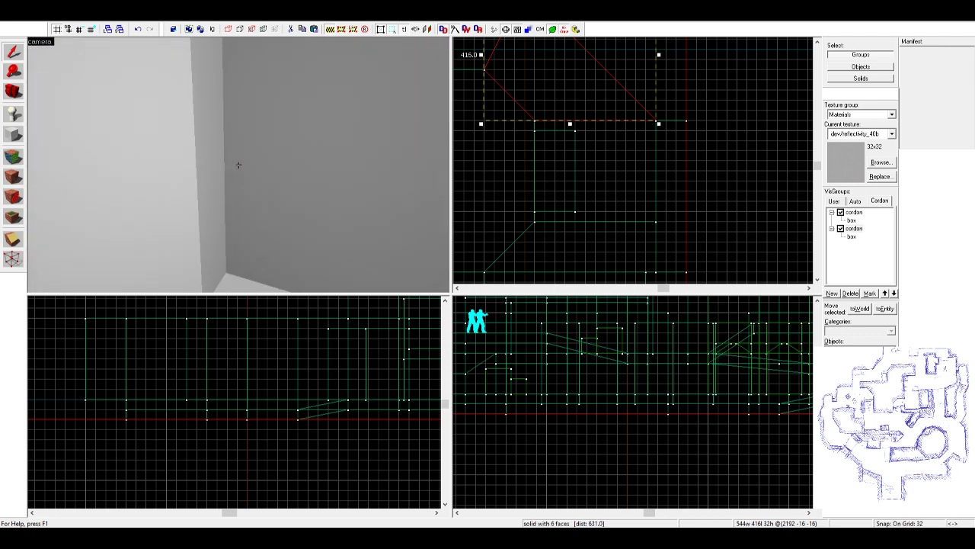
left_click(239, 165)
key("z")
left_click_drag(547, 147, 547, 159)
key("shift+x")
key("shift+x")
key("Return")
- Delete the 32-unit slice and move the remaining 96-unit-wide block back against the tower wall
key("shift+s")
left_click(230, 96)
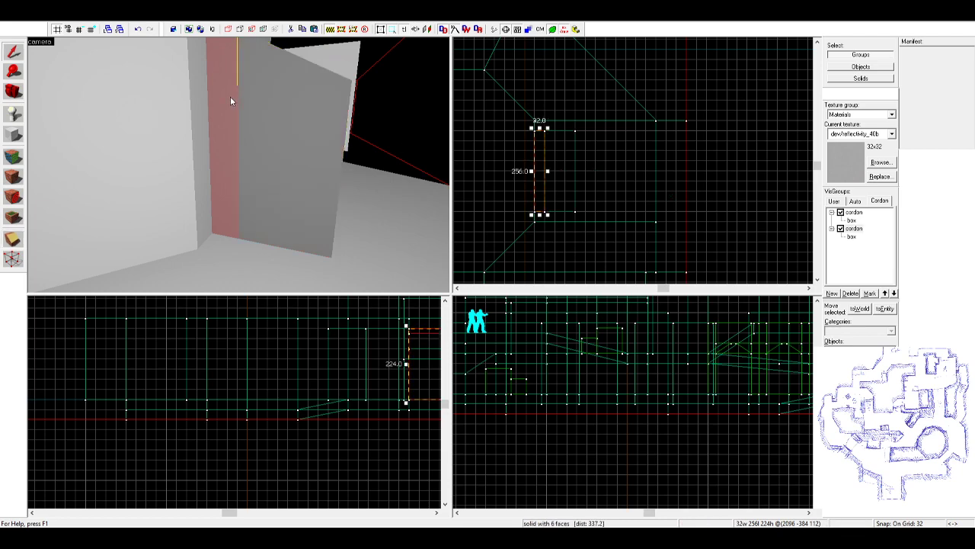
key("Delete")
left_click(300, 120)
left_click_drag(557, 146, 547, 146)
left_click(390, 102)
key("z")
key("w")
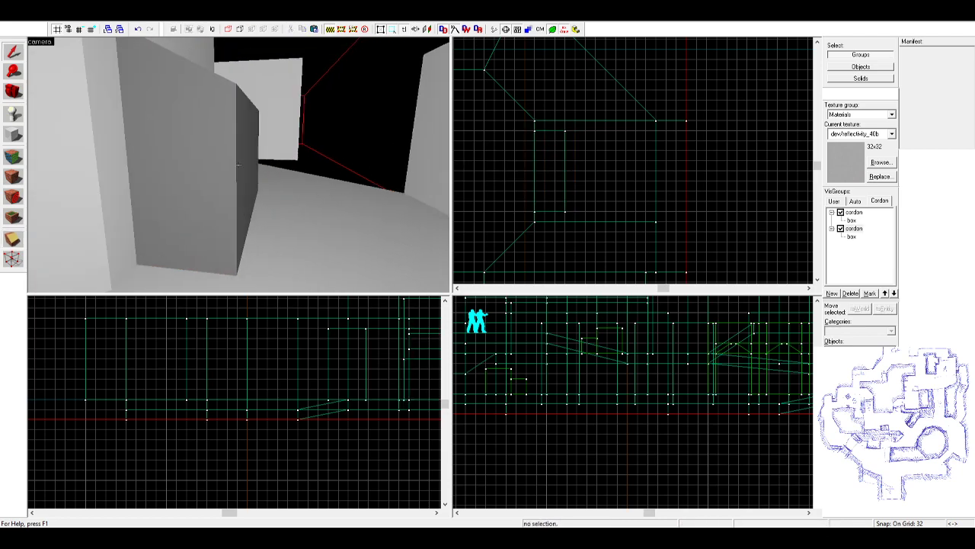
- Try clipping a further 32-unit slice off the wall side of the 96-unit-wide block
key("a")
key("z")
left_click(246, 173)
key("shift+x")
left_click_drag(545, 141, 544, 152)
key("Return")
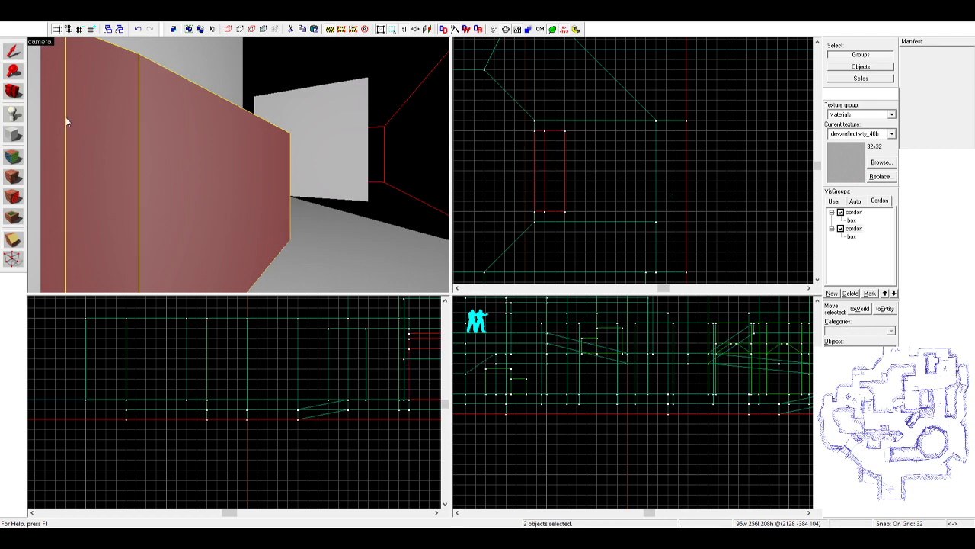
- Try deleting the second slice and moving the 64-unit-wide block against the tower wall
left_click(14, 54)
left_click(57, 77)
key("Delete")
left_click(137, 108)
left_click_drag(557, 145, 546, 145)
left_click(280, 149)
key("z")
key("s")
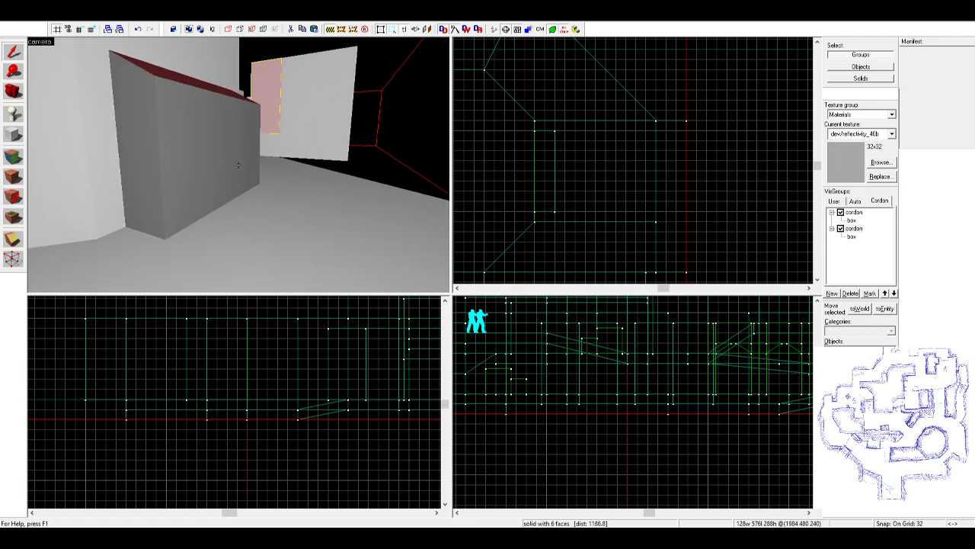
key("w")
key("d")
key("z")
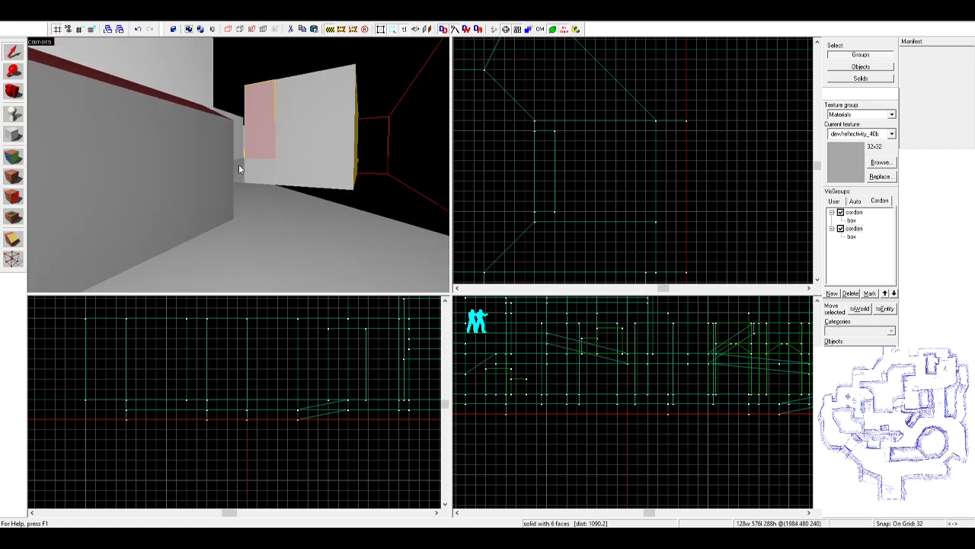
- Undo the second slice's removal and the related move to restore the 96-unit-wide block
key("ctrl+z")
key("ctrl+z")
key("z")
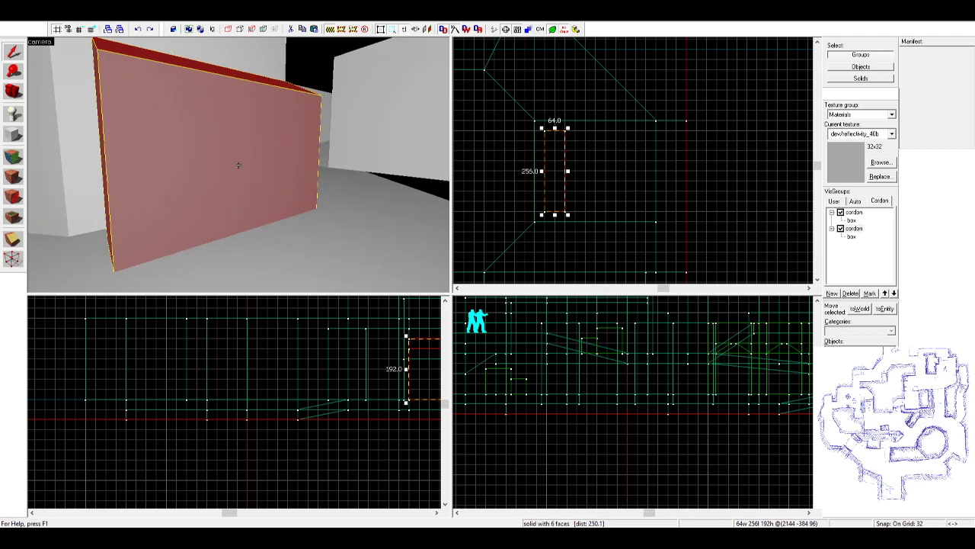
key("z")
left_click(289, 118)
key("z")
key("s")
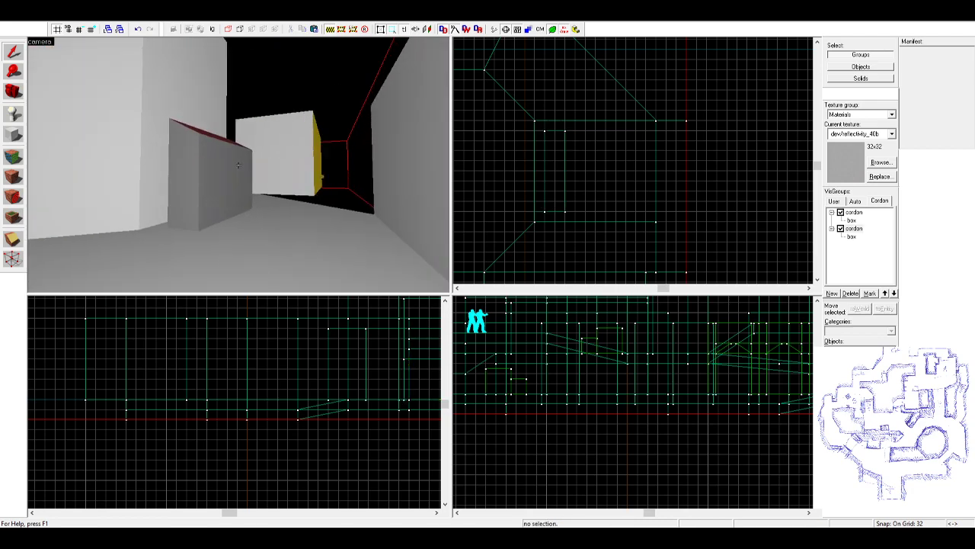
key("z")
left_click(241, 164)
key("ctrl+z")
left_click(289, 117)
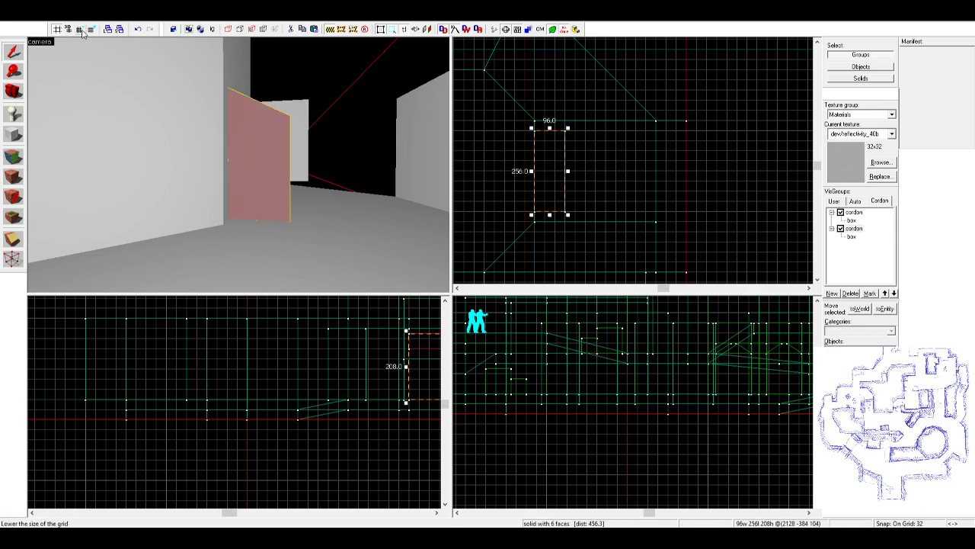
key("Escape")
- Move the outer corner vertex shared by the 544 by 416 floor section and its neighbour 256 units outward
key("z")
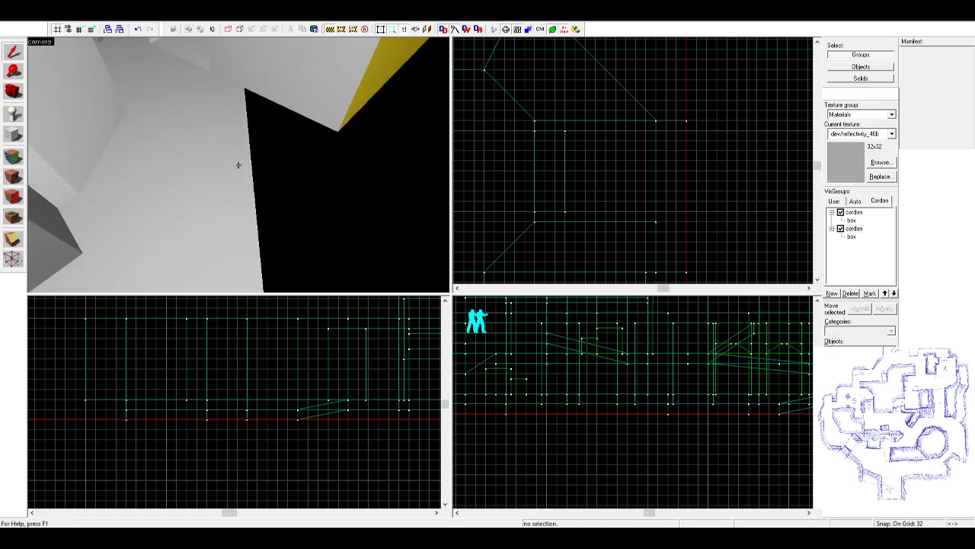
key("z")
left_click(232, 167)
key("z")
key("z")
key("z")
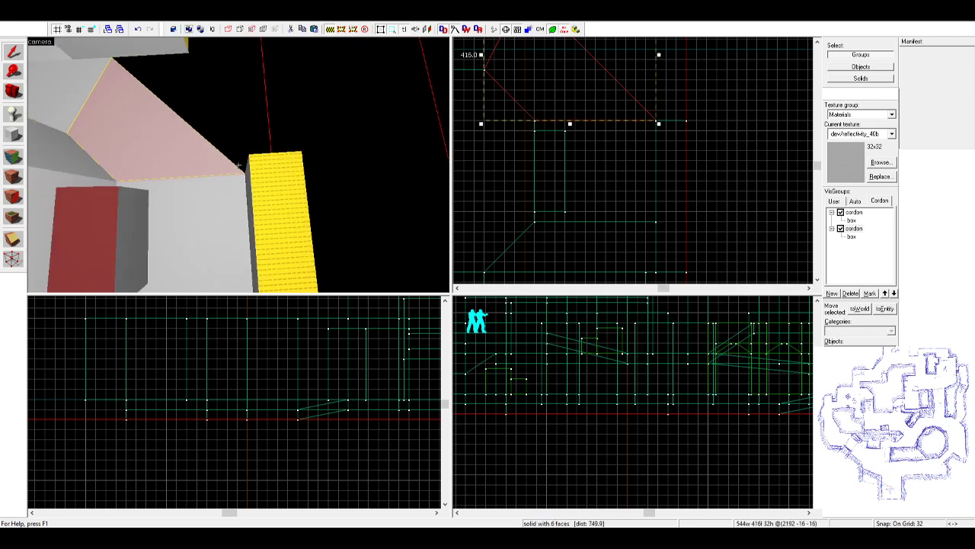
key("z")
scroll(639, 173, "down", 2)
middle_click_drag(566, 152, 551, 228)
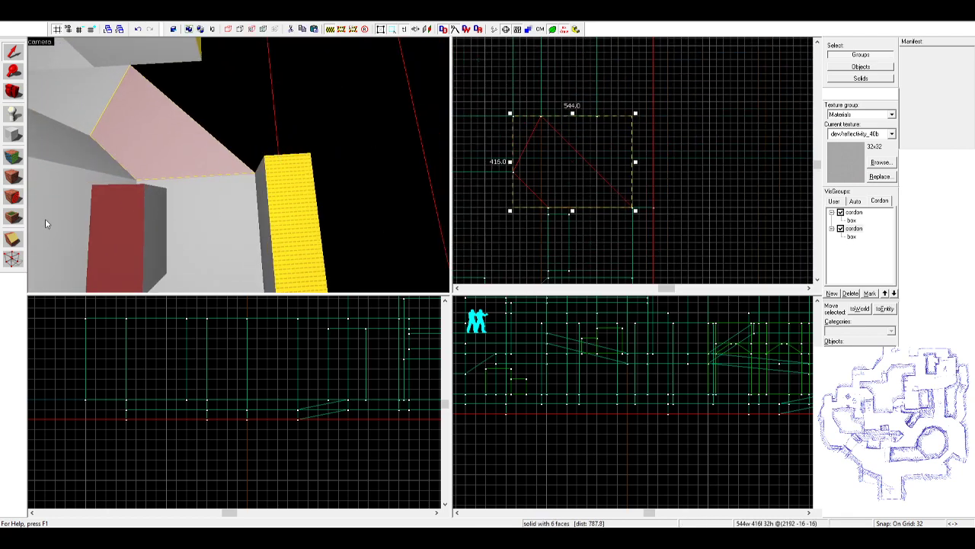
left_click(9, 263)
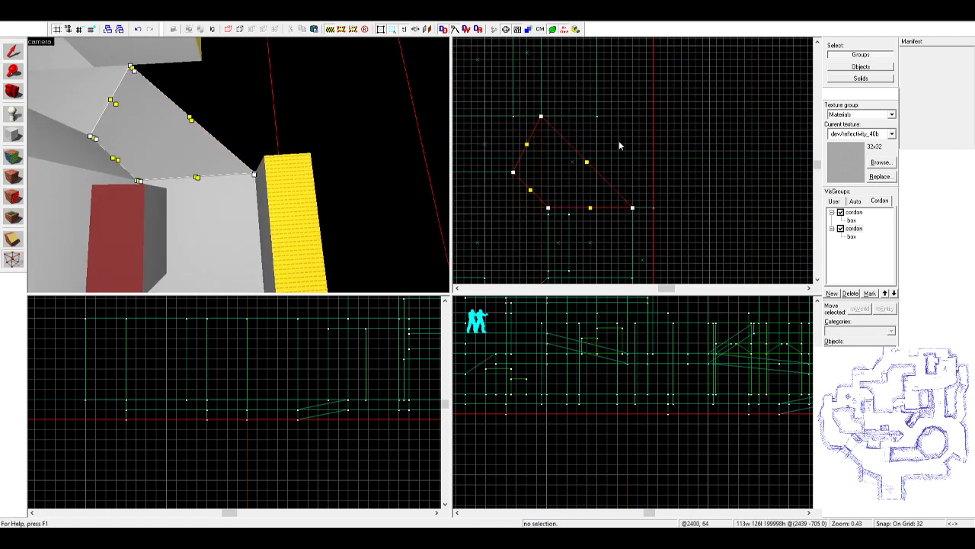
left_click(90, 101, "ctrl")
scroll(580, 130, "up", 3)
key("Right")
key("Right")
key("Right")
key("Right")
key("Right")
key("Right")
key("Right")
key("Right")
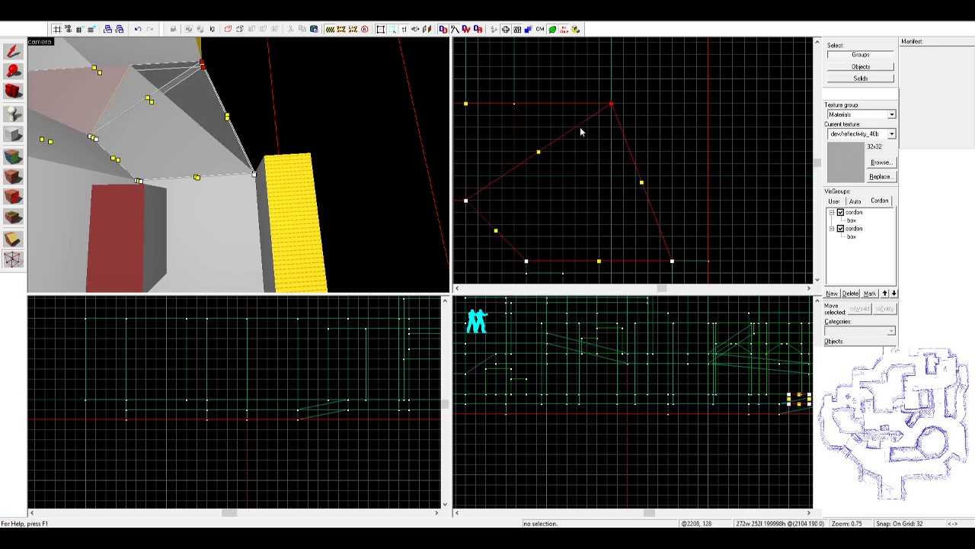
- Try shifting the shared floor vertex up to 96 units outward and inward from its position
key("Right")
key("Right")
key("Right")
key("Left")
key("Left")
key("Left")
key("Left")
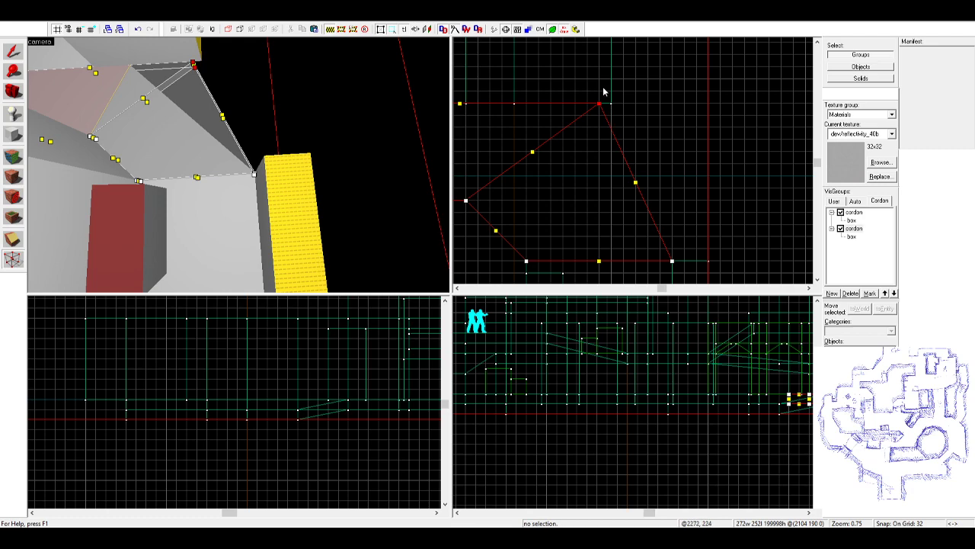
scroll(603, 91, "up", 5)
key("Left")
key("Left")
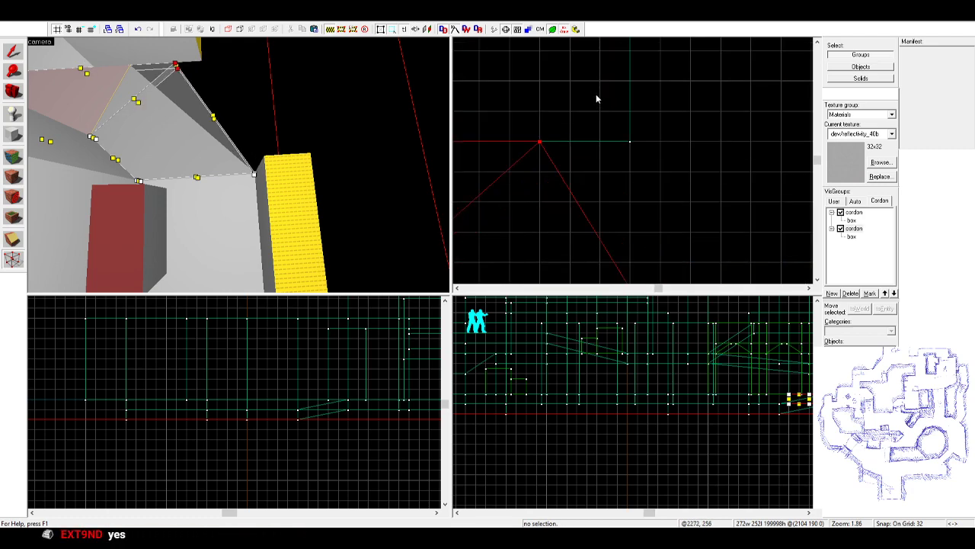
key("Right")
key("Right")
key("Right")
- Try nudging the shared floor vertex 32 units outward and 32 units sideways
scroll(597, 96, "down", 9)
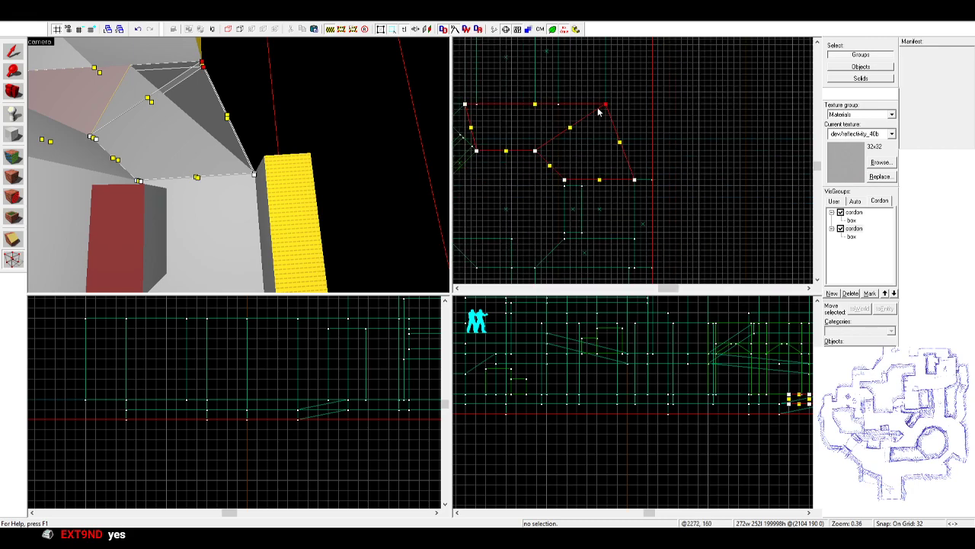
scroll(598, 112, "up", 5)
key("Up")
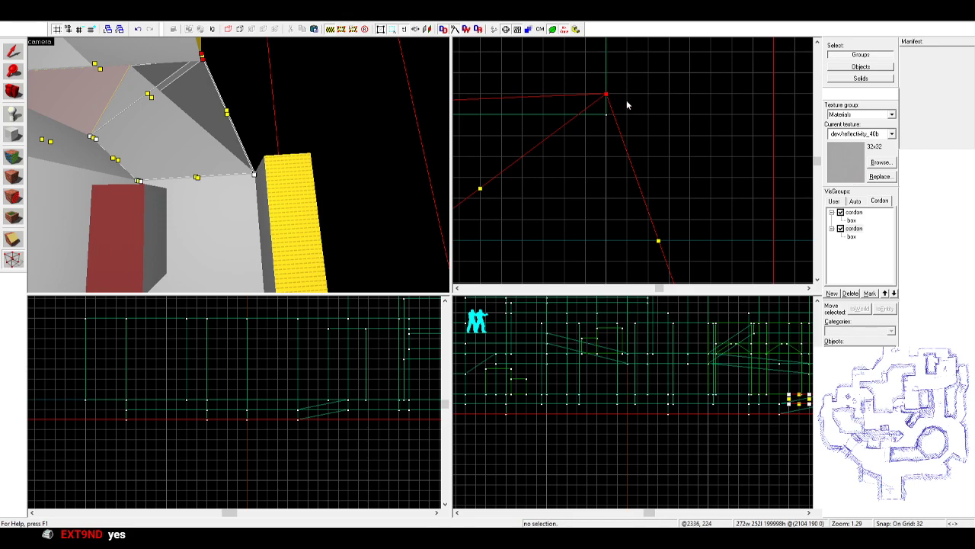
key("Down")
key("Left")
scroll(627, 106, "down", 2)
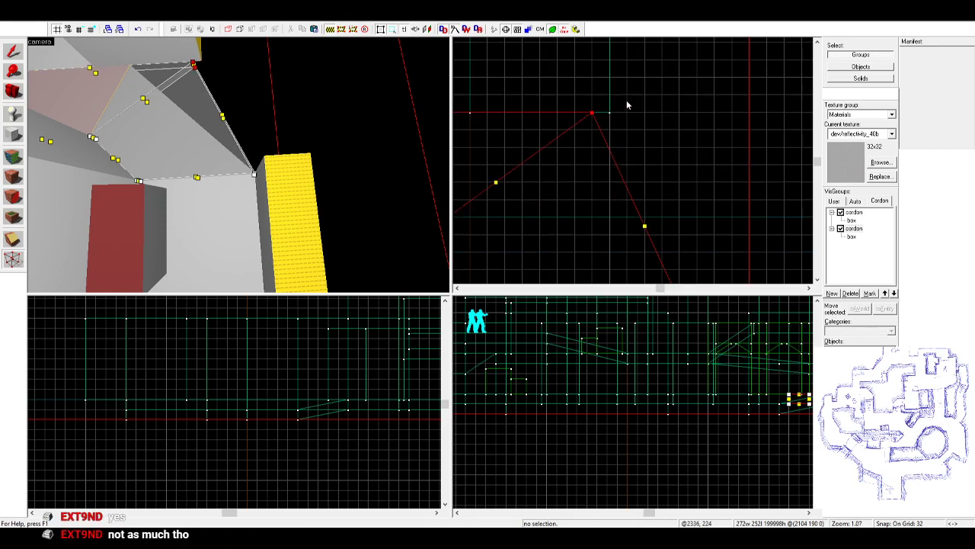
key("Right")
scroll(628, 107, "down", 5)
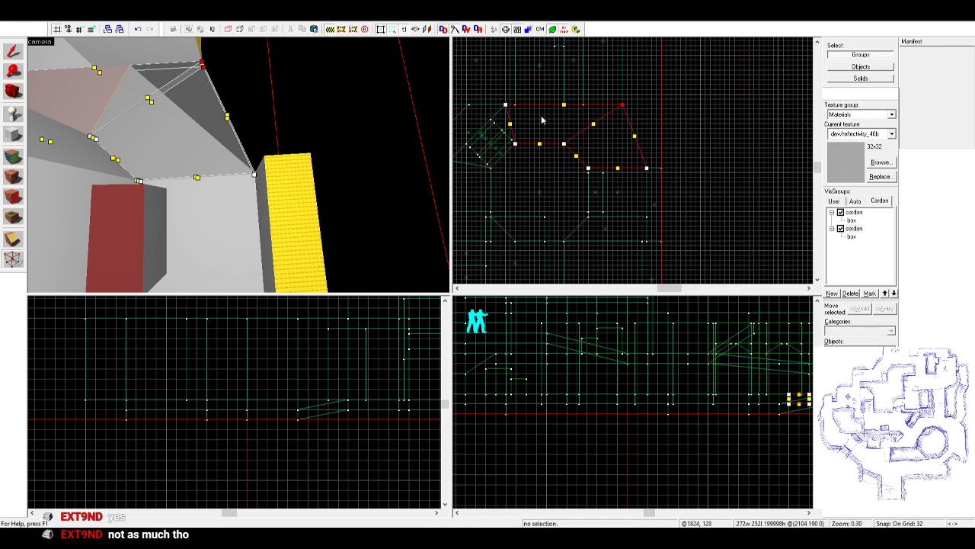
scroll(644, 109, "up", 1)
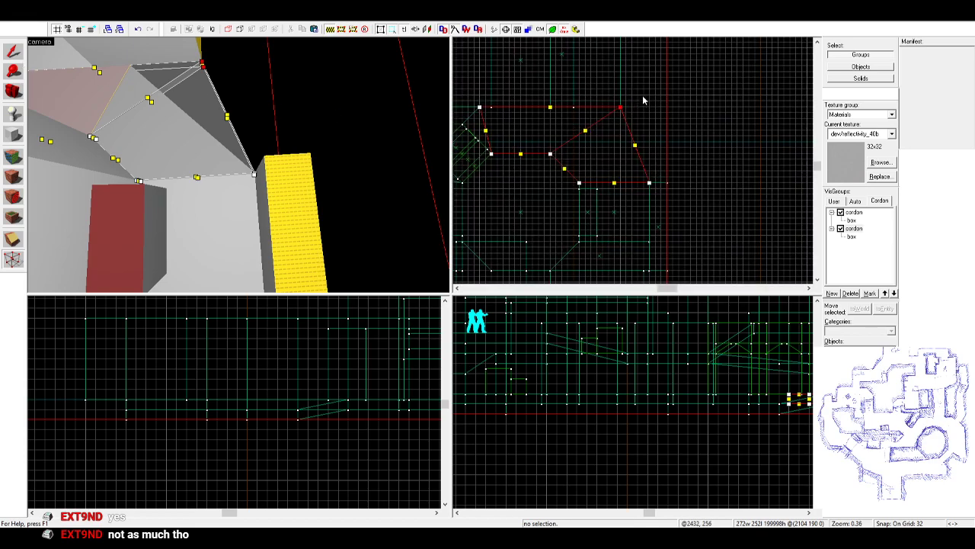
- Move the shared floor vertex 160 units sideways, in line with the outer edge of the neighbouring floor
key("Right")
key("Right")
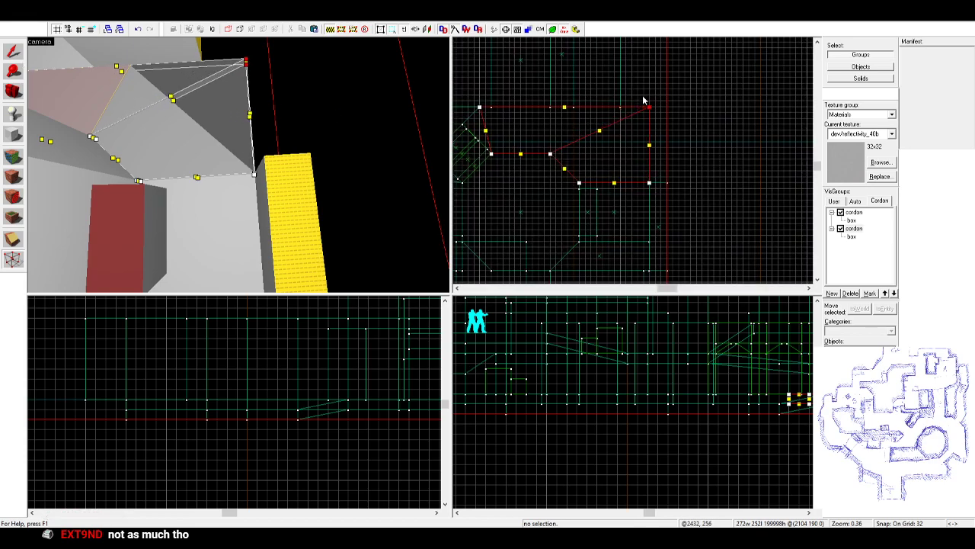
left_click(16, 50)
key("Escape")
- Examine the reshaped floor, the walls around the octagonal tower and the outer passage in the 3D view
key("z")
key("w")
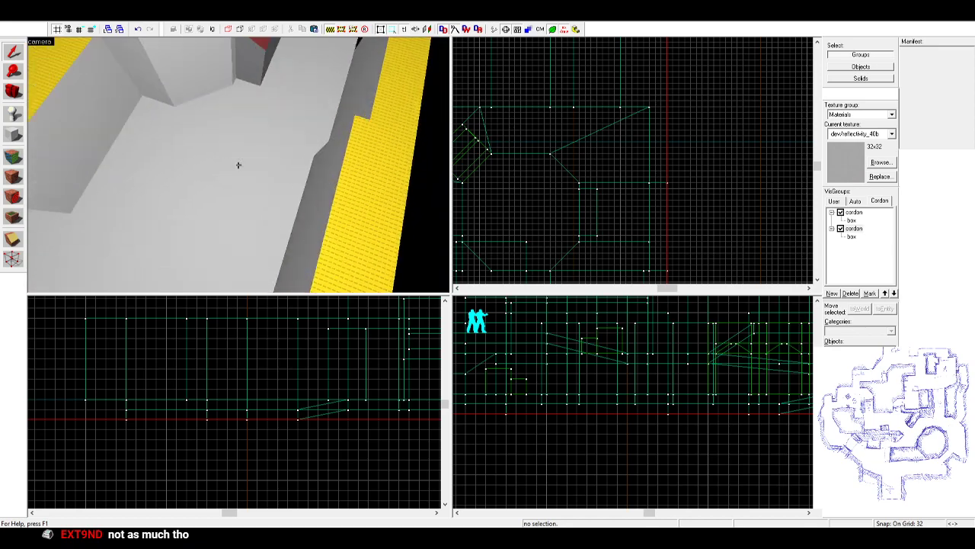
key("s")
key("w")
key("w")
key("s")
key("z")
key("z")
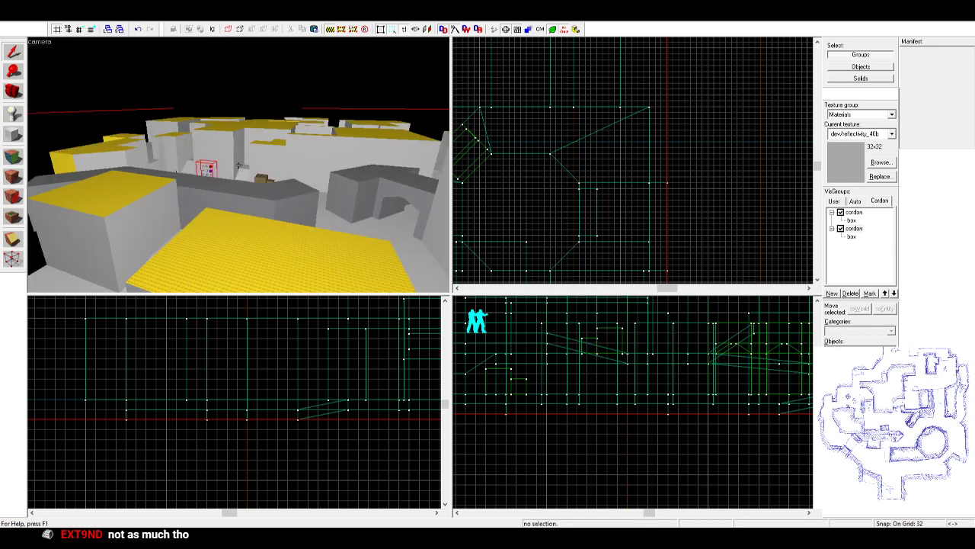
key("w")
key("w")
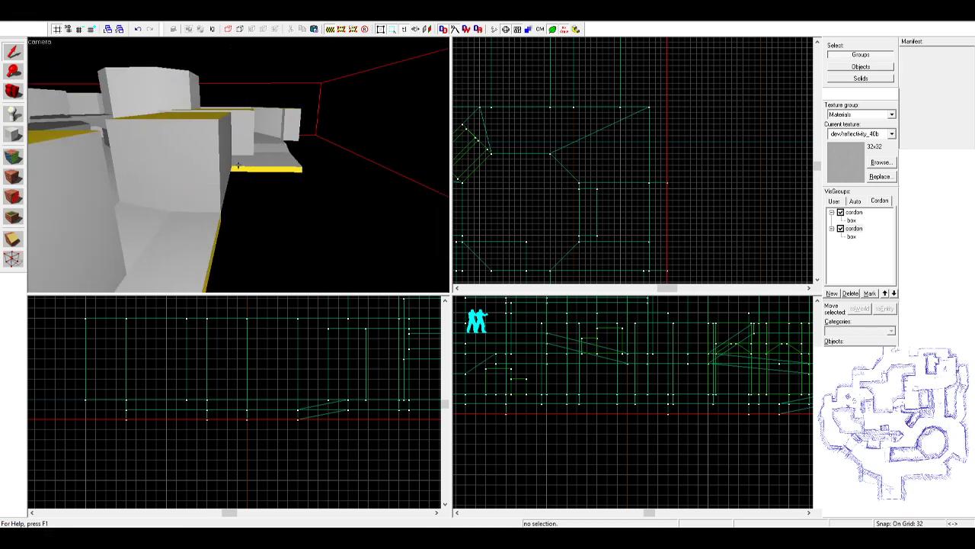
key("s")
key("w")
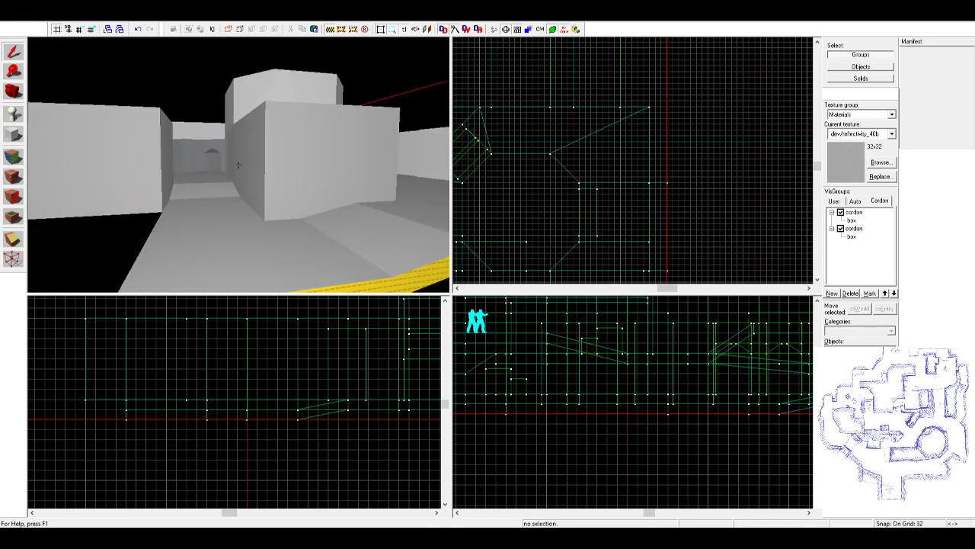
key("w")
key("z")
- Widen the 128 by 128, 256-high wall block at the passage's open outer edge to 256 units
left_click(271, 155)
left_click(315, 158)
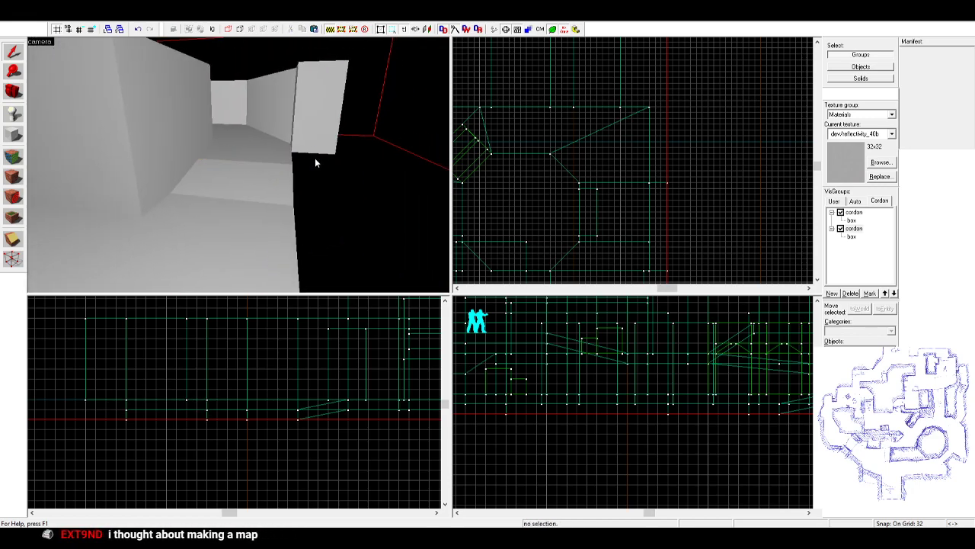
left_click(326, 149)
scroll(630, 124, "down", 5)
scroll(655, 217, "up", 8)
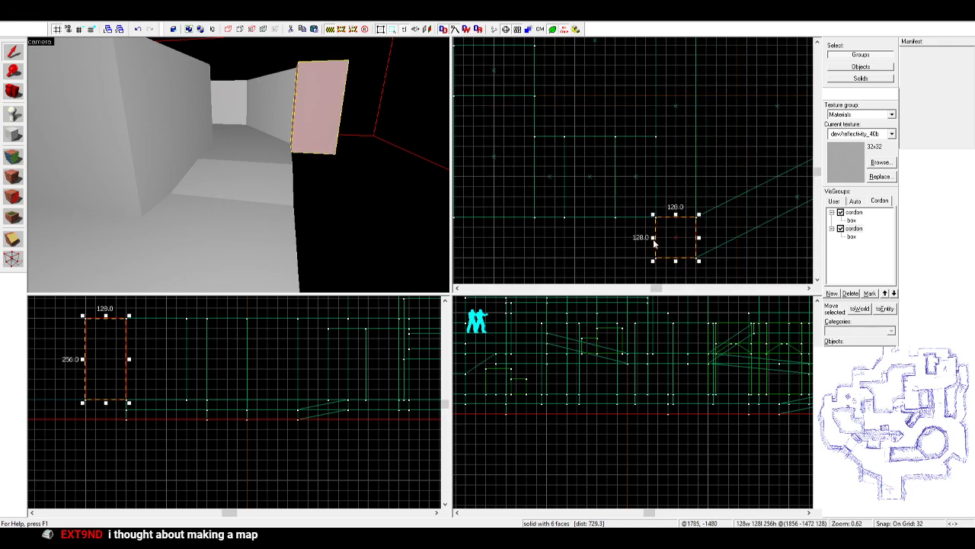
mouse_move(655, 236)
left_mouse_down()
mouse_move(598, 237)
mouse_move(612, 236)
left_mouse_up()
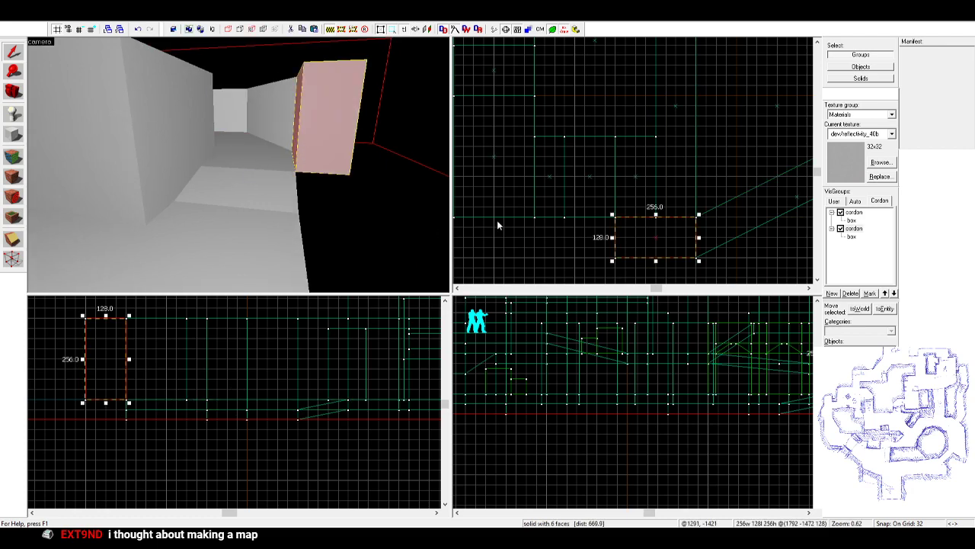
- Copy the 256-unit-wide wall block alongside itself and narrow the copy to 160 units
left_click_drag(661, 245, 597, 242)
left_click_drag(531, 238, 563, 247)
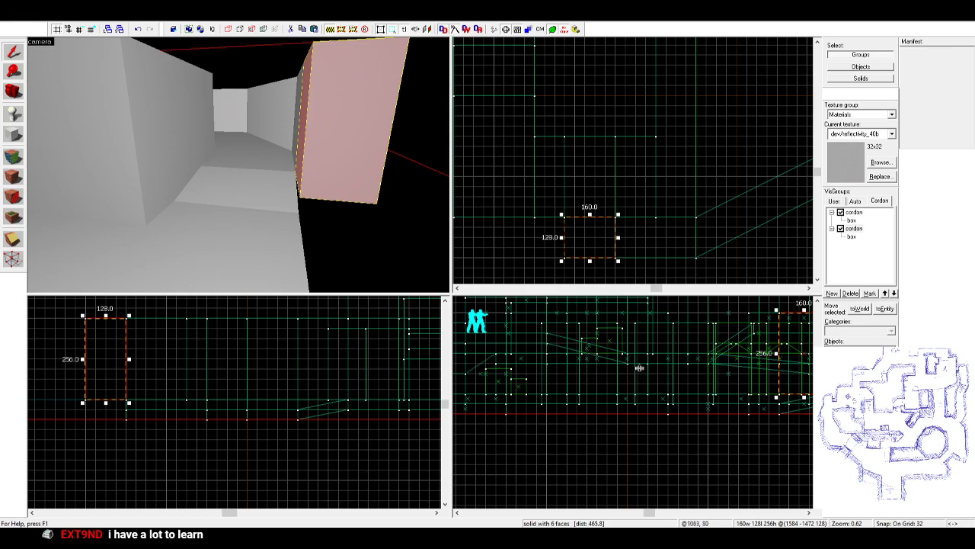
- Extend the 160-unit-wide block's bottom 32 units down and lower its top to make it 128 units high
middle_click_drag(715, 368, 579, 385)
scroll(610, 389, "up", 2)
left_click_drag(682, 424, 682, 436)
key("Escape")
left_click(331, 215)
left_click_drag(109, 321, 106, 366)
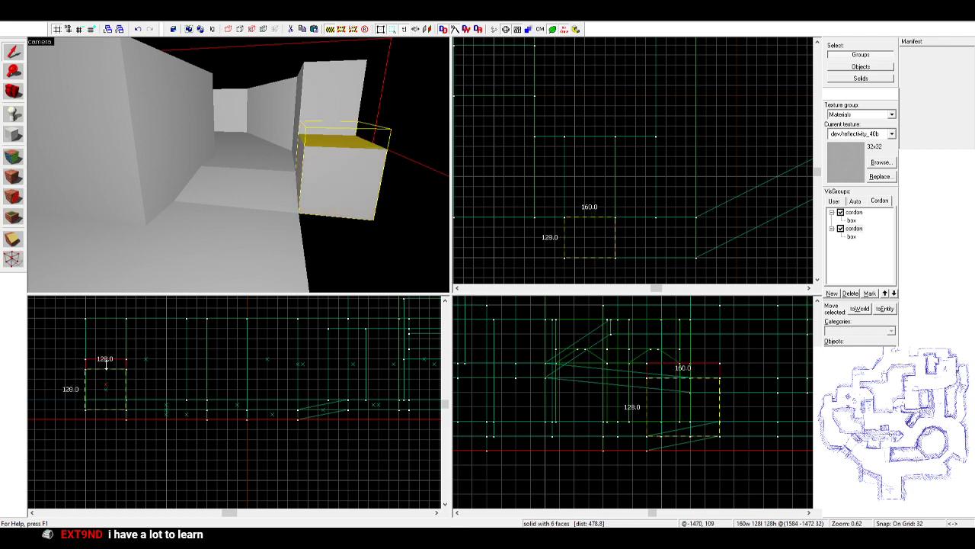
key("Escape")
- Apply the neighbouring wall's dev/reflectivity_50b texture to the top face of the 128-unit-high block
key("z")
key("w")
key("w")
key("s")
key("z")
left_click(13, 157)
left_click(155, 112)
right_click(304, 143)
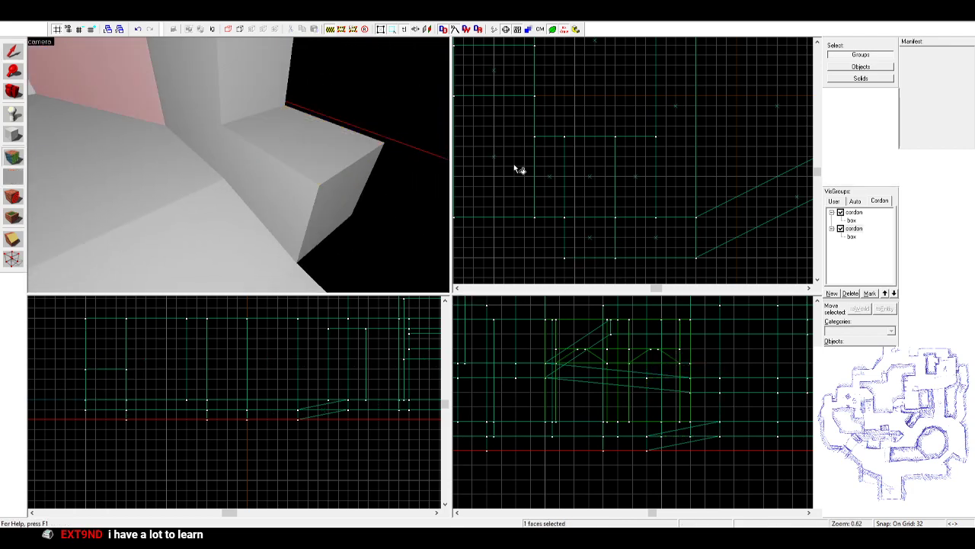
- Lengthen the 128-unit-high block to about 544 units along the floor's outer edge
key("shift+s")
key("z")
key("z")
left_click(238, 165)
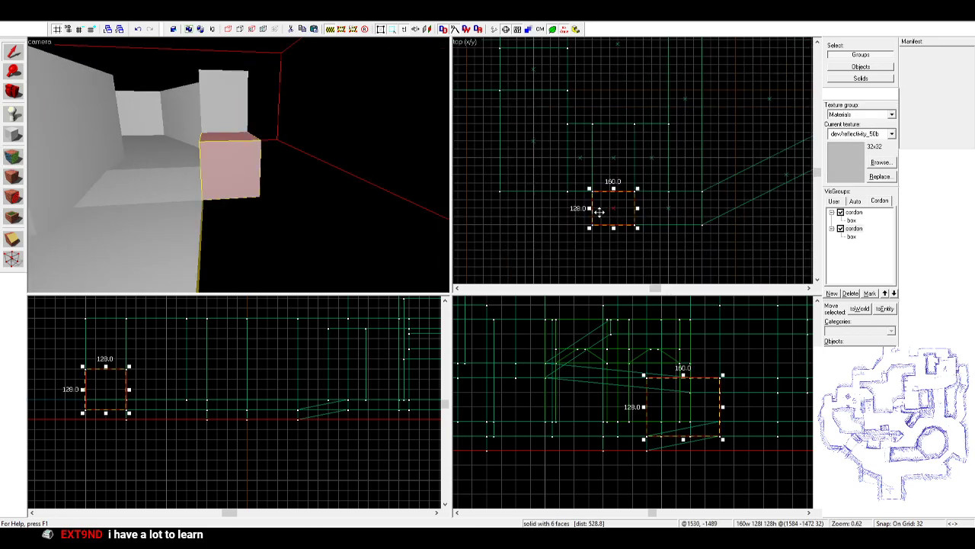
key("Delete")
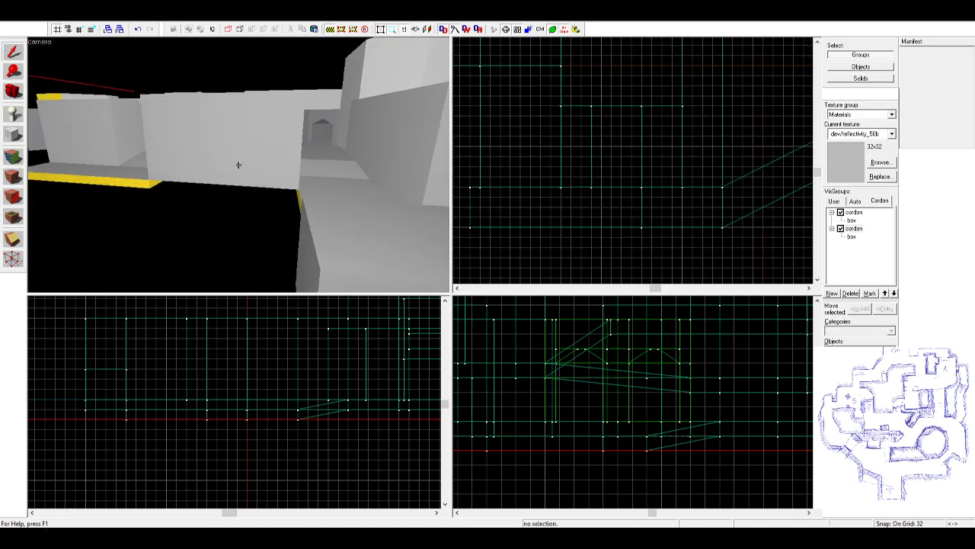
- Copy the 256 by 384 floor section along the outer side of the walls, filling the gap with 512- and 256-unit-wide sections
left_click(244, 163)
scroll(426, 181, "down", 3)
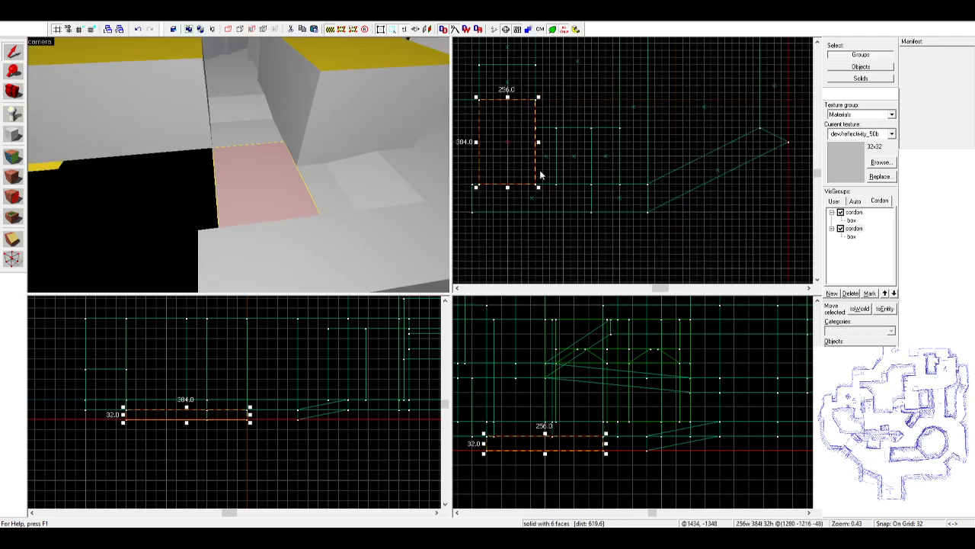
middle_click_drag(539, 170, 762, 198)
left_click_drag(740, 167, 591, 166)
left_click_drag(658, 167, 519, 163)
- Widen the last floor copy to 384 units, flush with the adjoining floor's outer edge
middle_click_drag(538, 163, 653, 180)
left_click_drag(602, 185, 578, 186)
key("z")
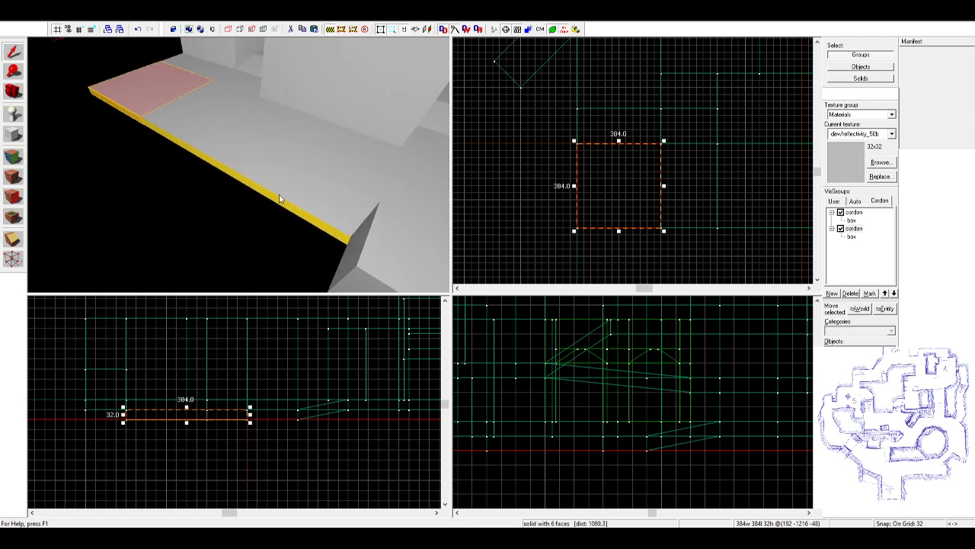
left_click(279, 196)
key("z")
key("z")
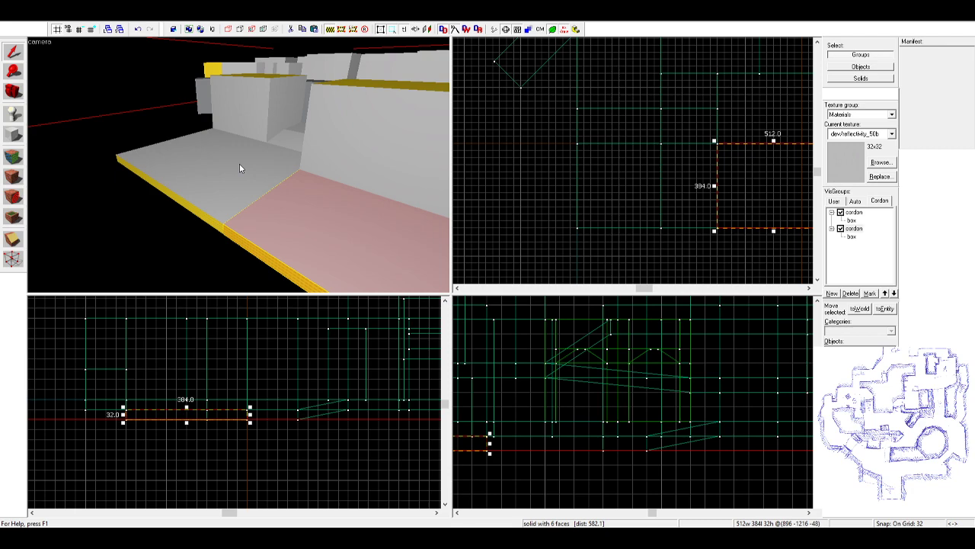
left_click(155, 114)
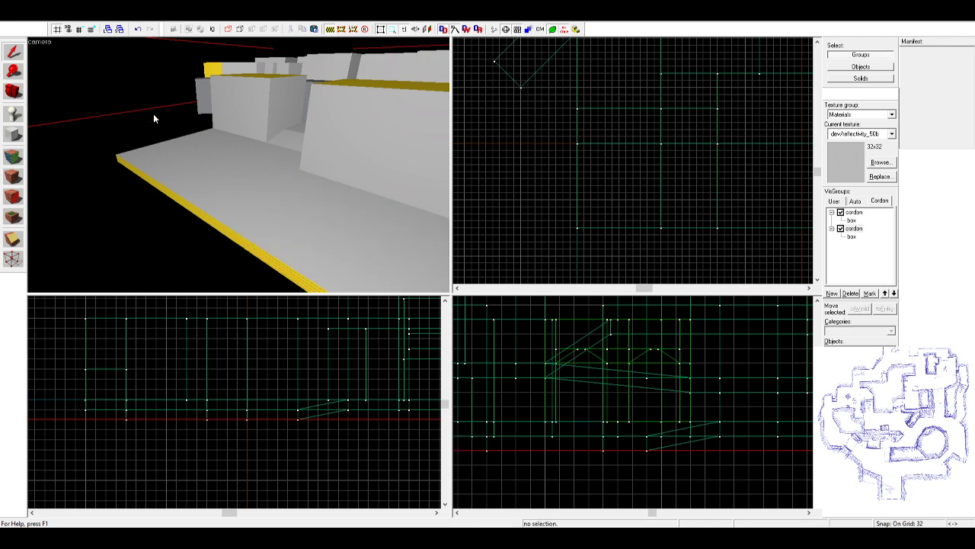
- Move the outer corner vertex of the 384 by 384 floor section 128 units inward to slant its edge
key("z")
key("w")
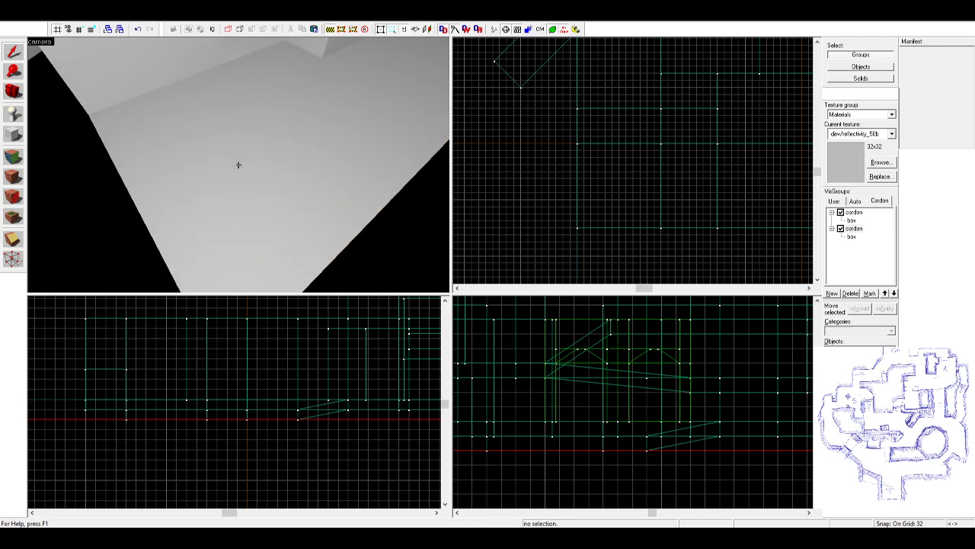
key("z")
left_click(298, 174)
left_click(12, 260)
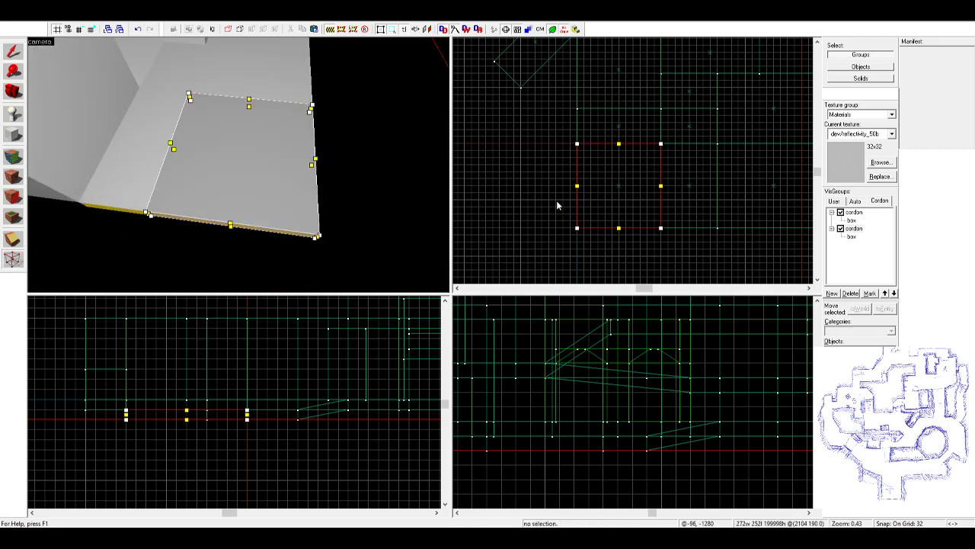
left_click_drag(617, 268, 618, 266)
scroll(586, 216, "up", 3)
key("Up")
key("Up")
key("Up")
key("Up")
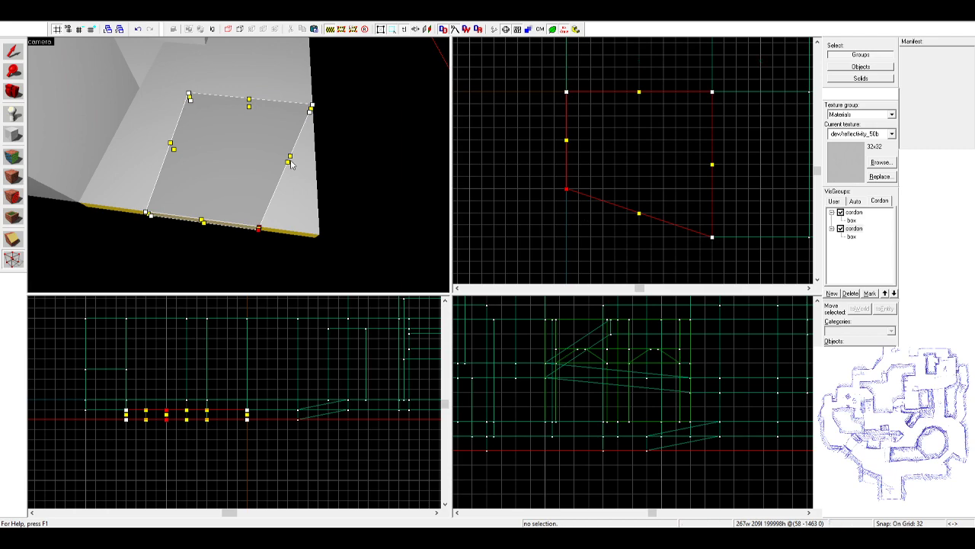
left_click(11, 55)
left_click(323, 128)
- Trim the end of the long 128-unit-high block flush with the edge of the 512 by 384 floor section
key("z")
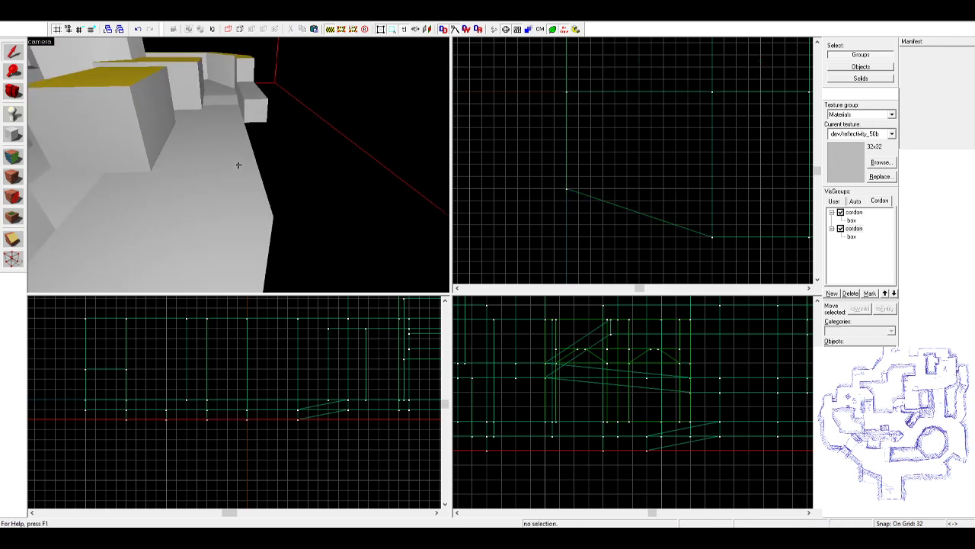
key("d")
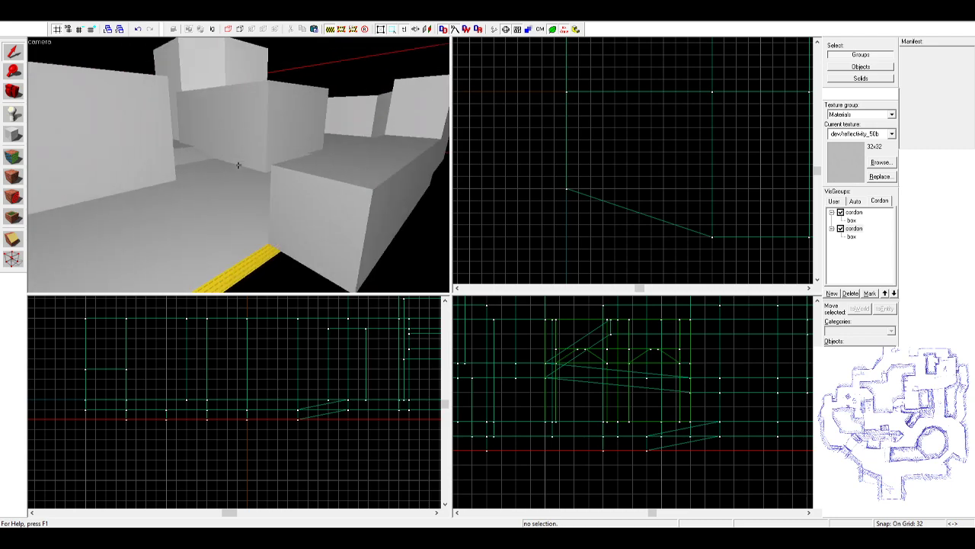
key("z")
left_click(255, 164)
scroll(672, 156, "down", 4)
middle_click_drag(789, 179, 514, 141)
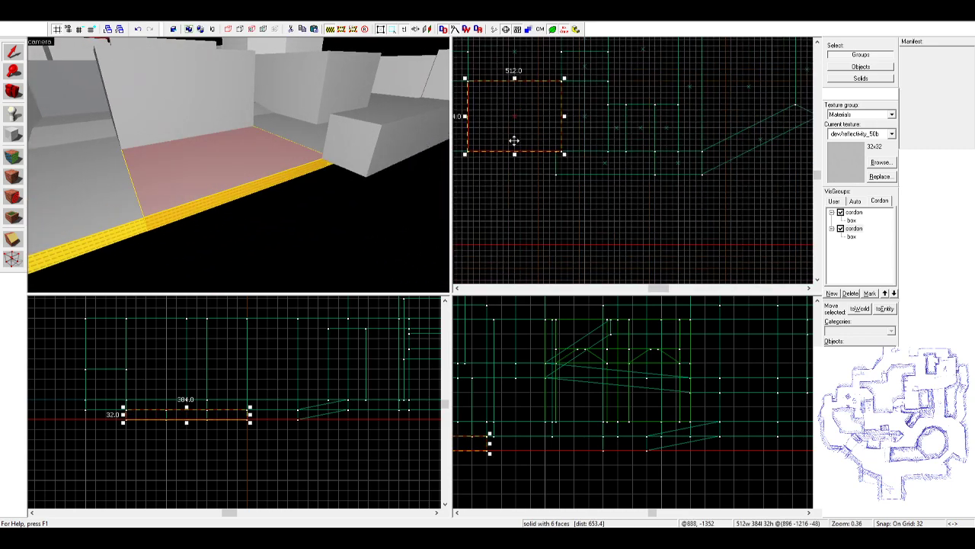
left_click(356, 143)
scroll(583, 154, "up", 4)
mouse_move(515, 173)
left_mouse_down()
mouse_move(527, 174)
mouse_move(516, 155)
mouse_move(499, 175)
left_mouse_up()
- Copy the 512 by 384 floor section 128 units outward and trim the copy to a 512 by 128 strip
left_click(241, 173)
scroll(602, 173, "down", 4)
scroll(567, 157, "up", 2)
key("z")
scroll(579, 200, "down", 2)
middle_click_drag(579, 200, 761, 228)
scroll(762, 228, "up", 2)
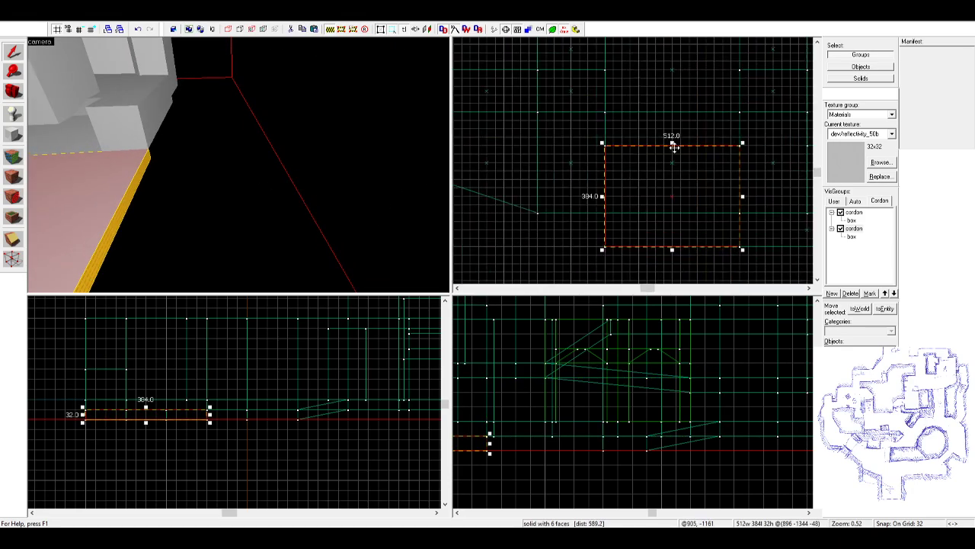
left_click_drag(672, 142, 672, 210)
key("z")
key("z")
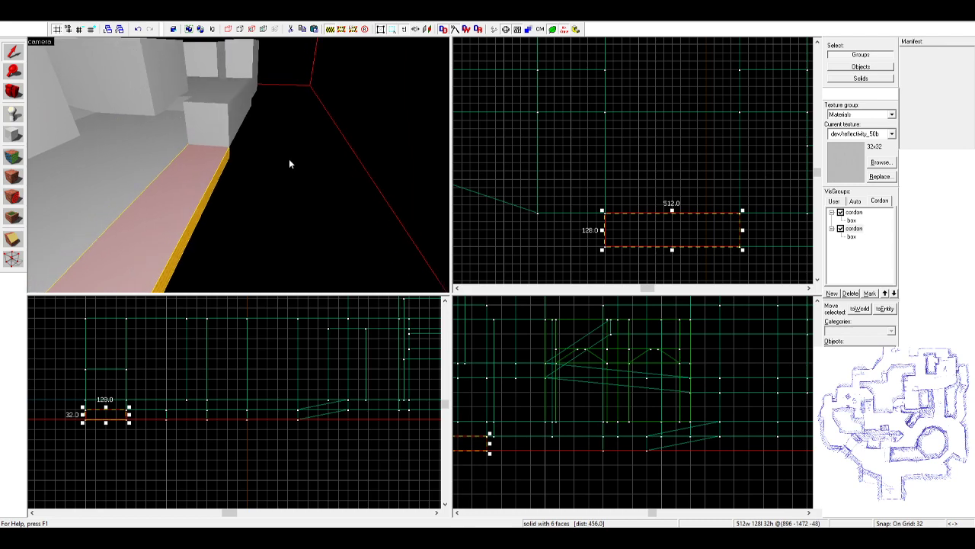
left_click(291, 163)
- Examine the extended floors, walls and passages along the outer side in the 3D view
key("z")
key("w")
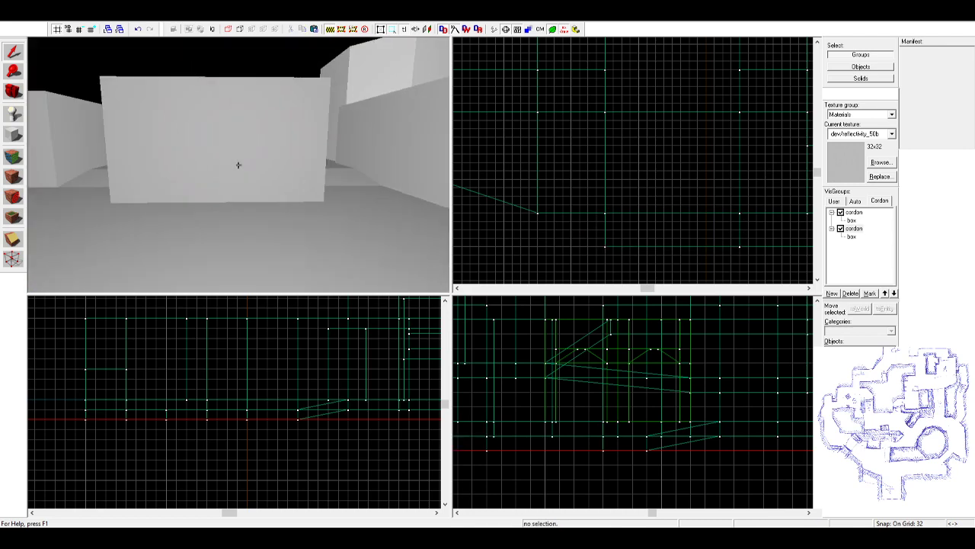
key("w")
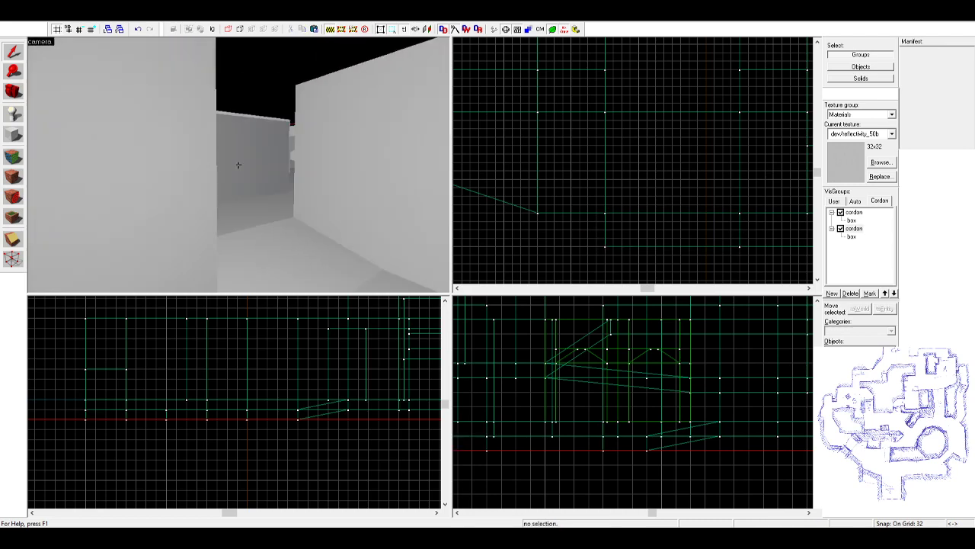
key("w")
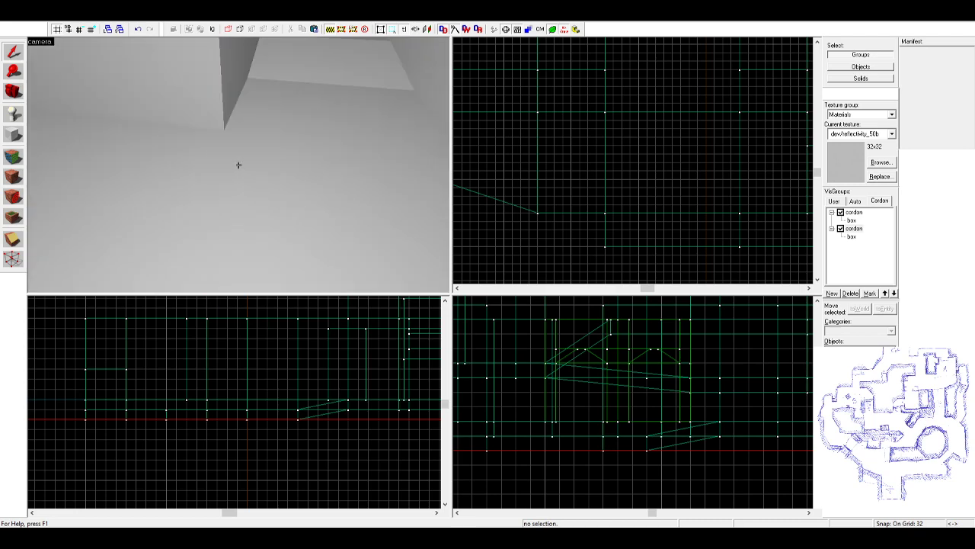
key("s")
key("w")
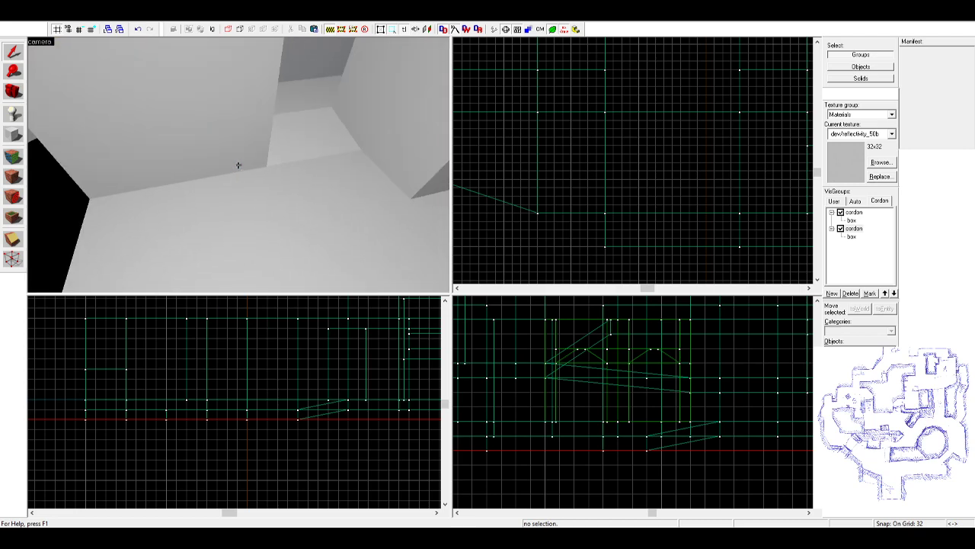
key("w")
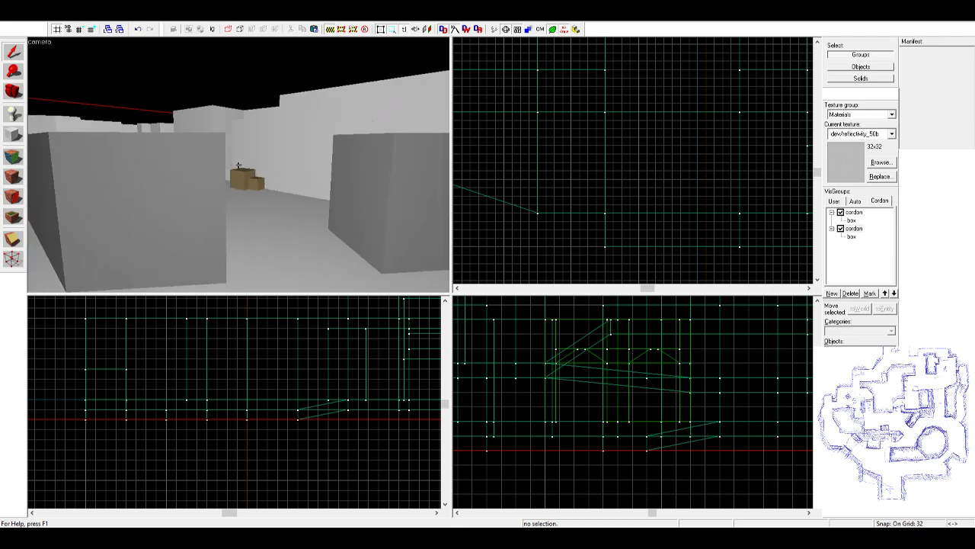
- Examine the passages, cover blocks, ramp and archway at ground level in the 3D view
key("w")
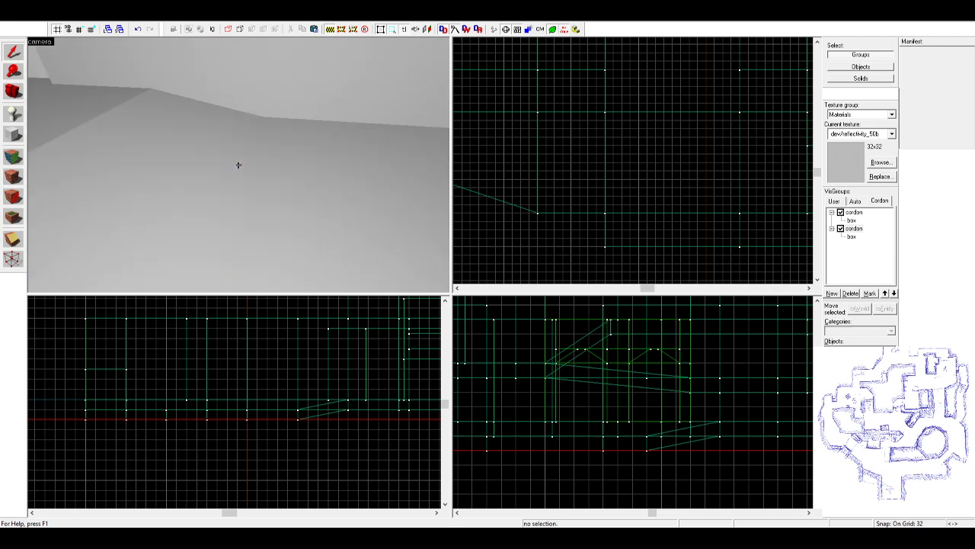
key("w")
key("s")
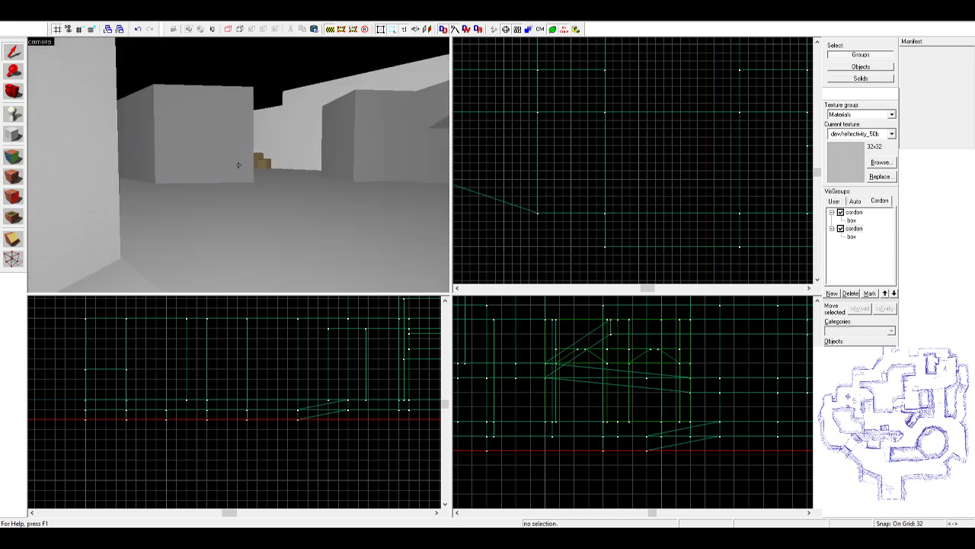
key("w")
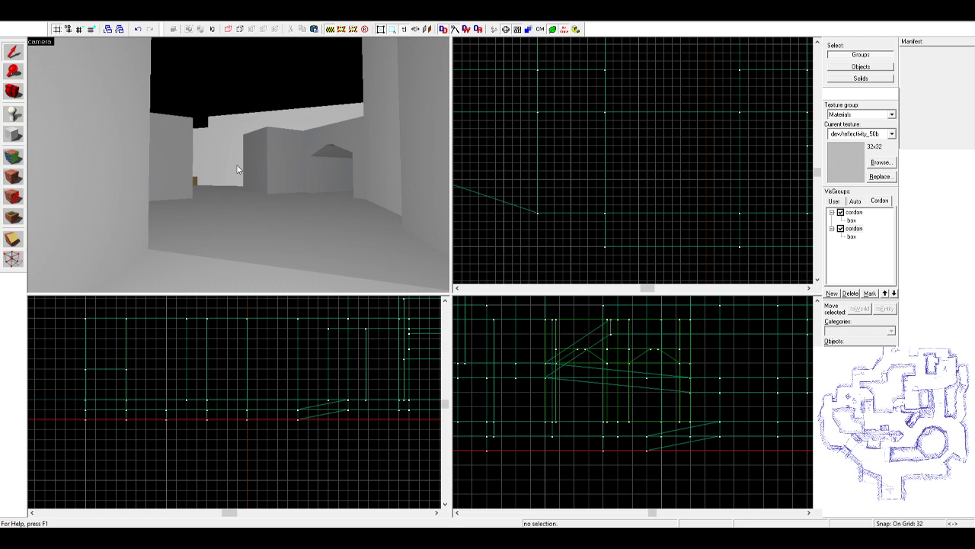
key("z")
key("w")
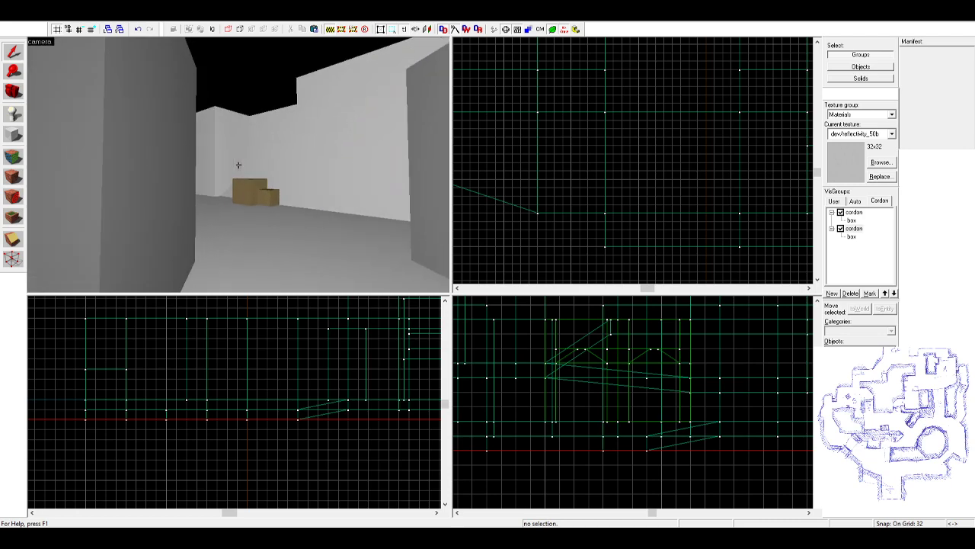
key("w")
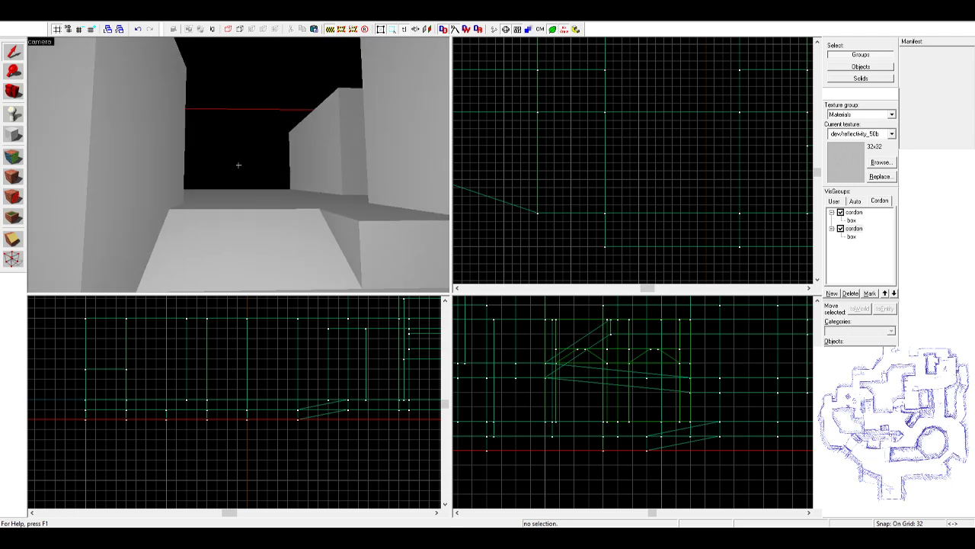
key("w")
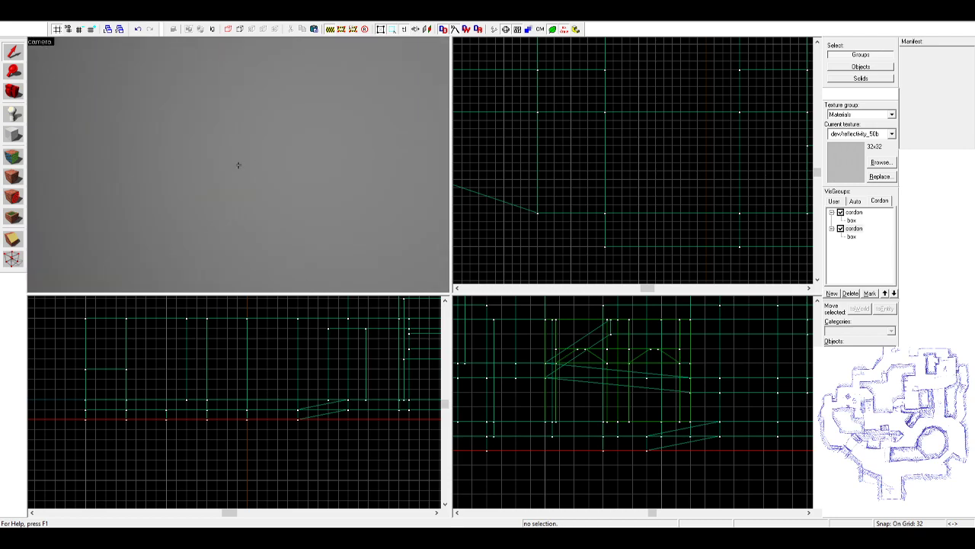
key("s")
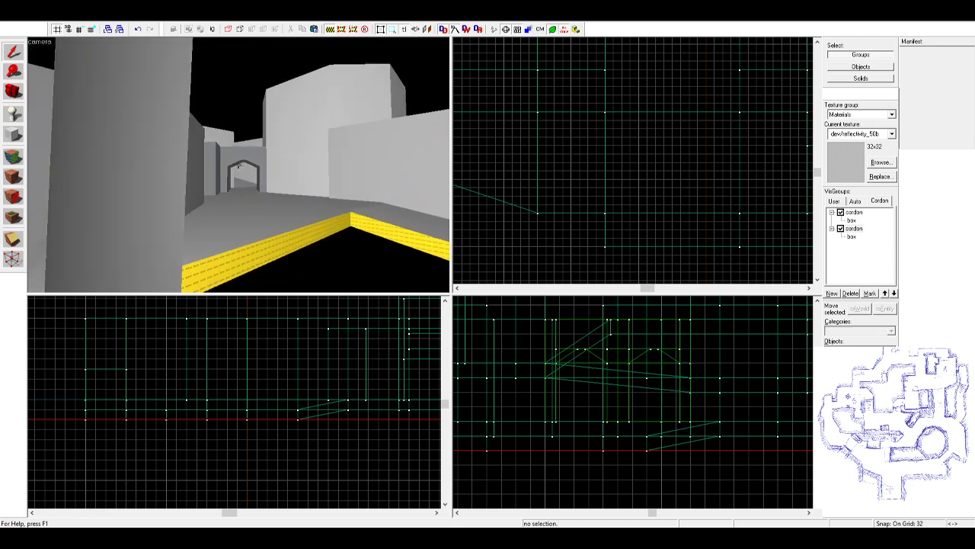
key("w")
left_click(239, 170)
key("Escape")
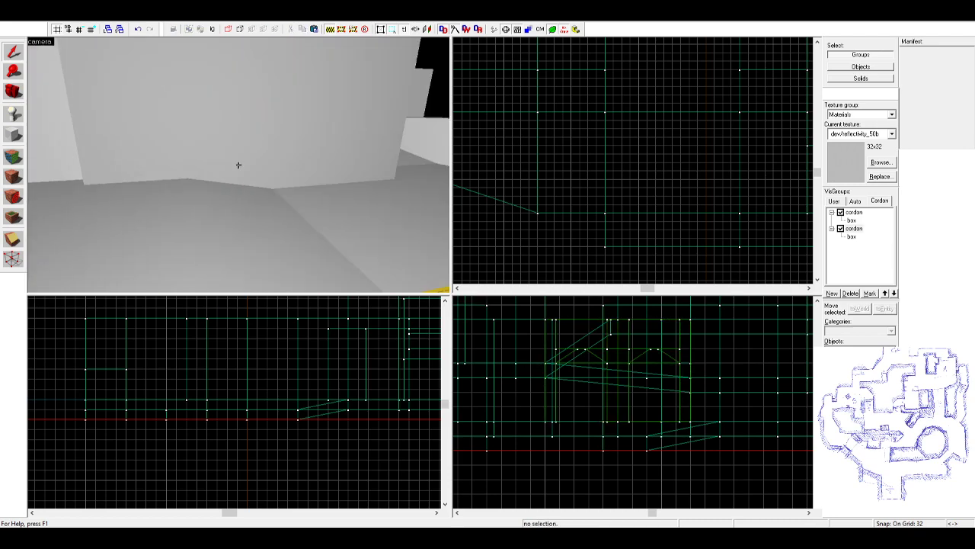
key("s")
key("z")
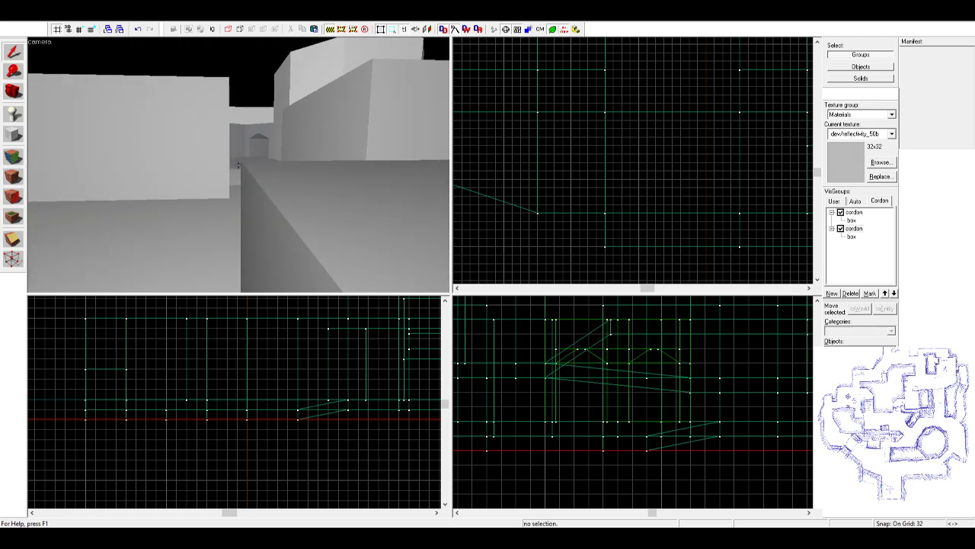
key("s")
key("s")
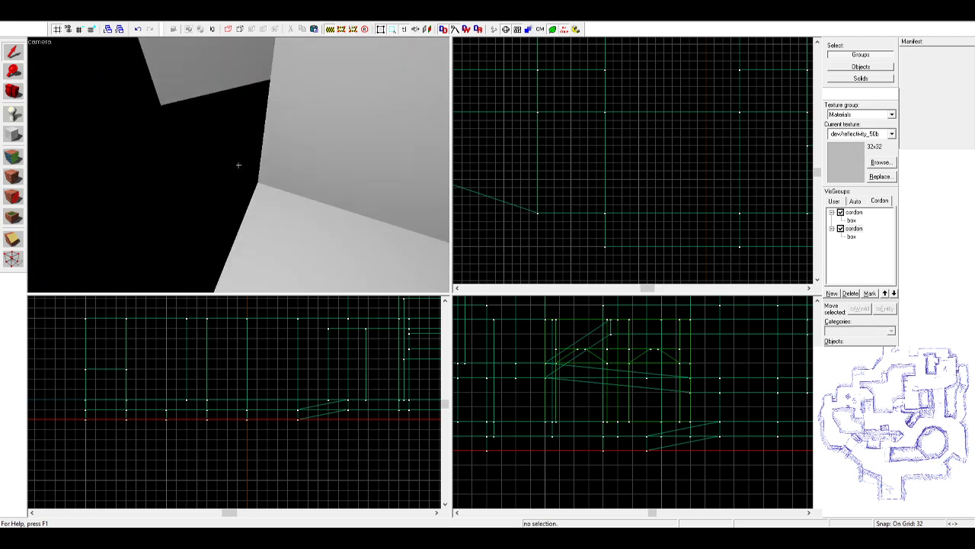
- Examine the map layout from above, checking its outer edge against the cordon bounds
key("w")
key("s")
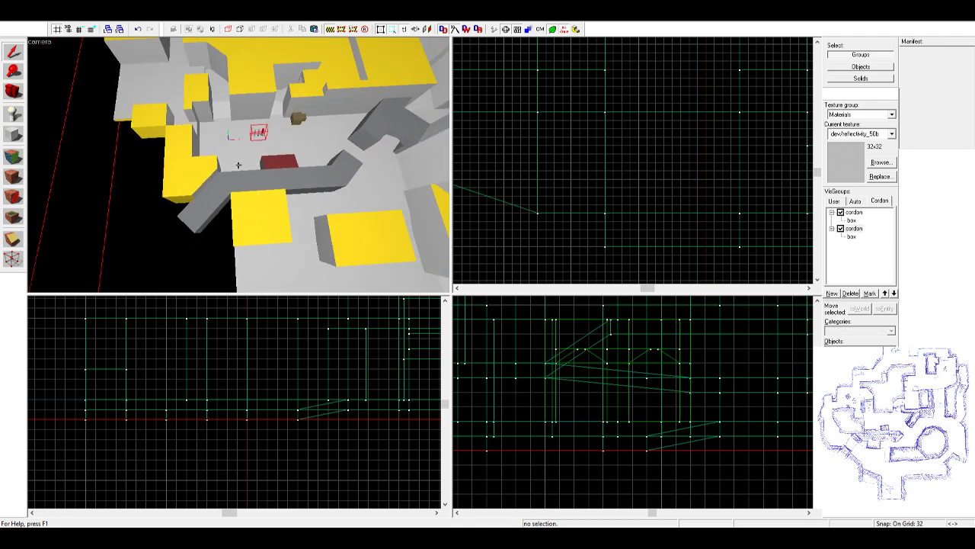
key("z")
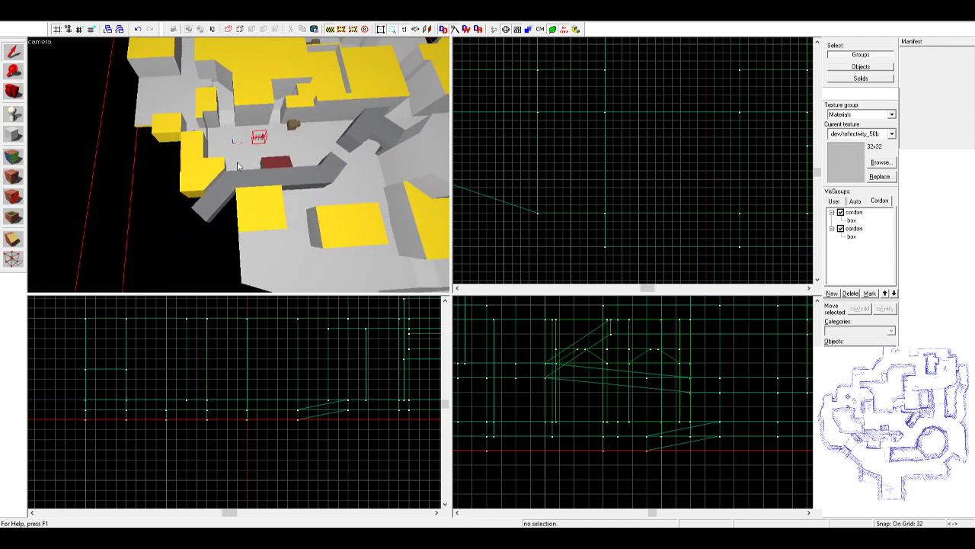
key("s")
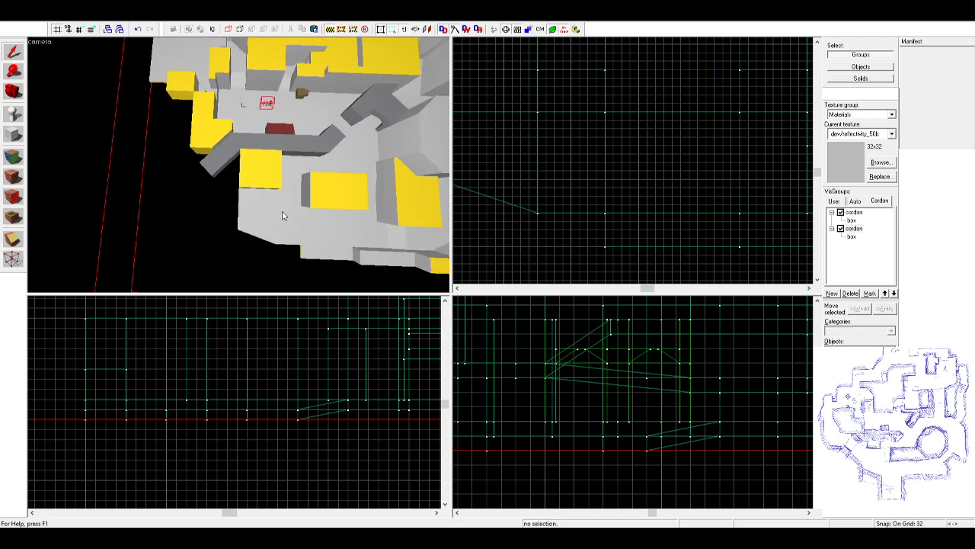
key("z")
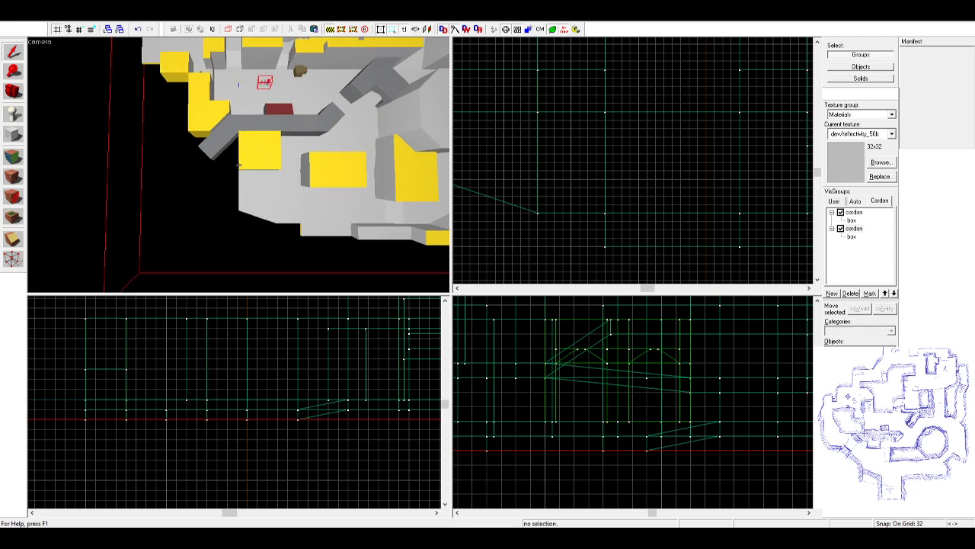
key("w")
key("a")
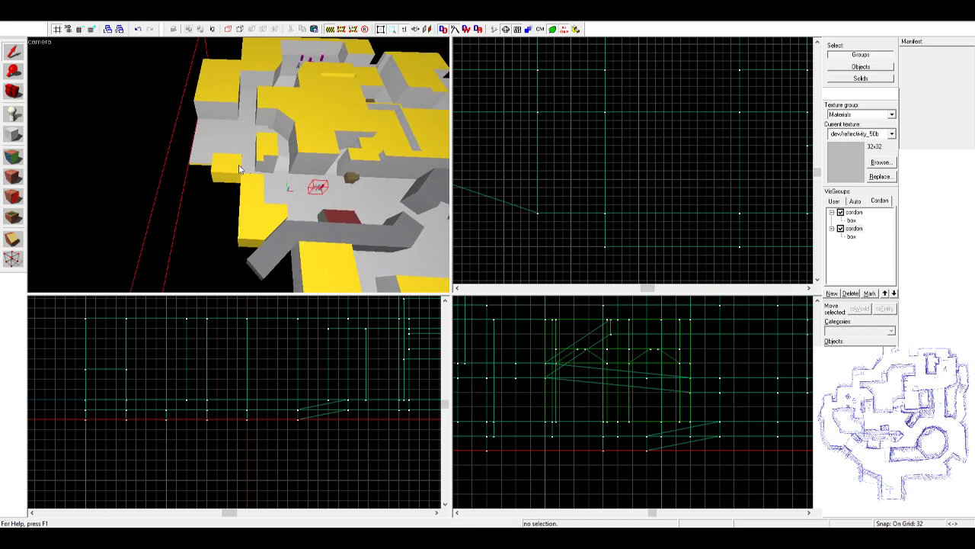
key("z")
key("w")
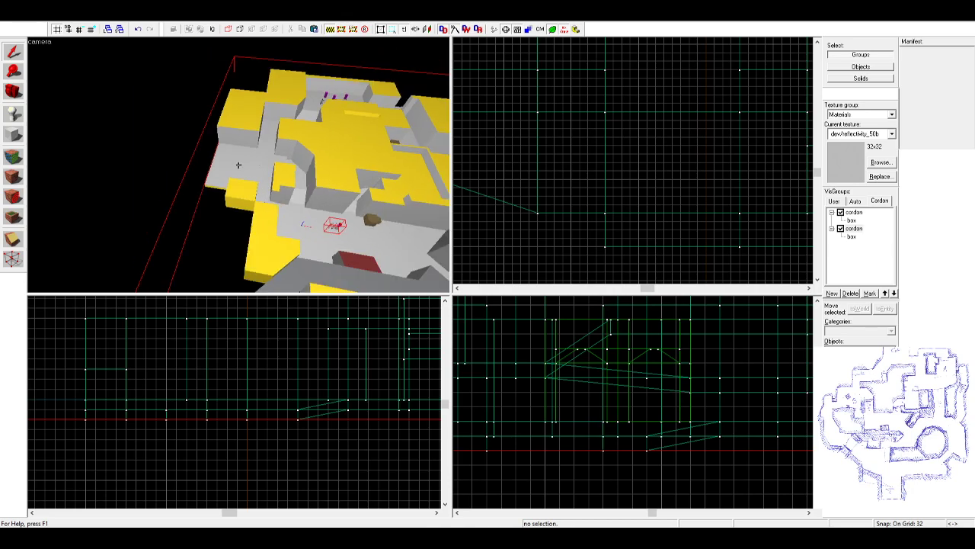
- Extend the cordon 512 units outward beside the two outer floor sections, making it 4096 units wide
key("z")
left_click(239, 165)
left_click(228, 185, "ctrl")
scroll(617, 156, "down", 9)
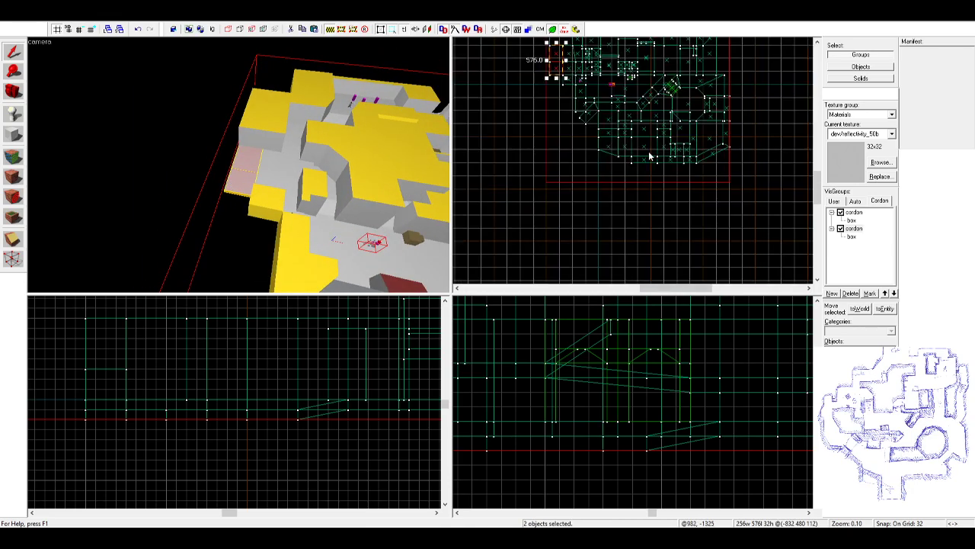
scroll(603, 132, "up", 3)
middle_click_drag(603, 132, 635, 207)
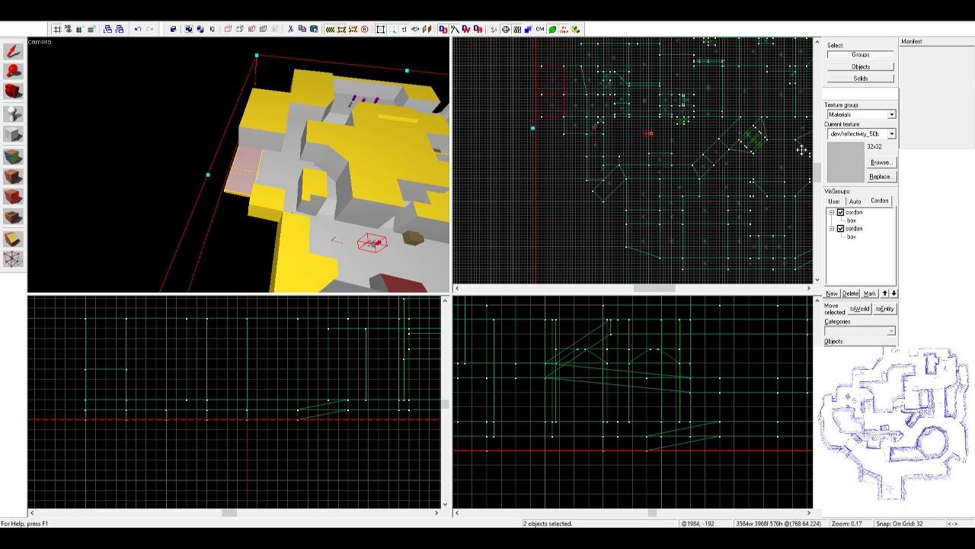
scroll(701, 135, "down", 7)
scroll(688, 82, "up", 5)
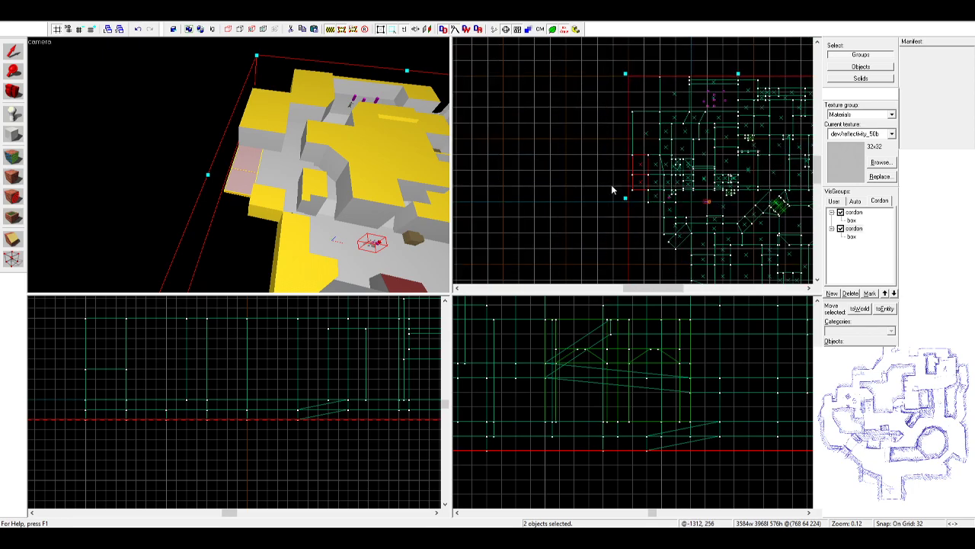
scroll(613, 189, "up", 3)
left_click_drag(641, 205, 584, 205)
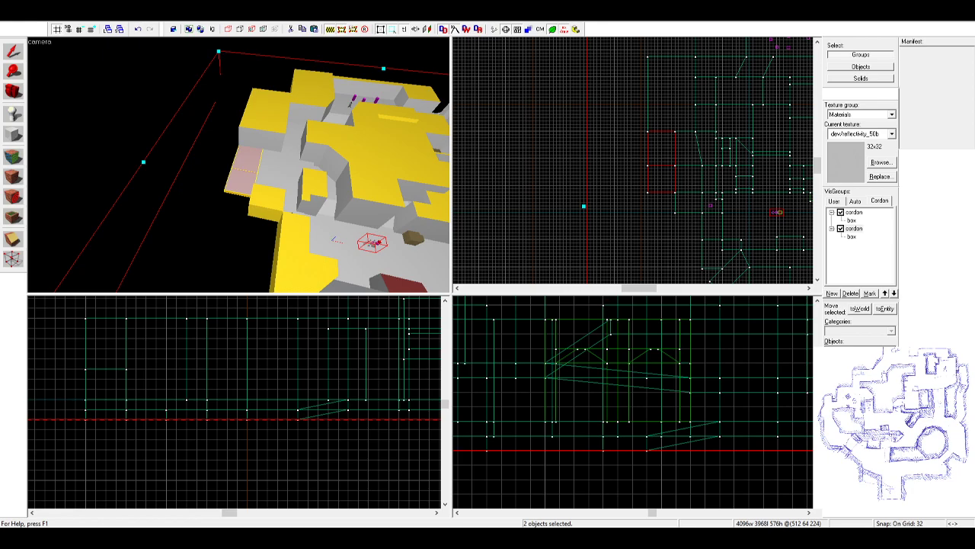
key("s")
key("z")
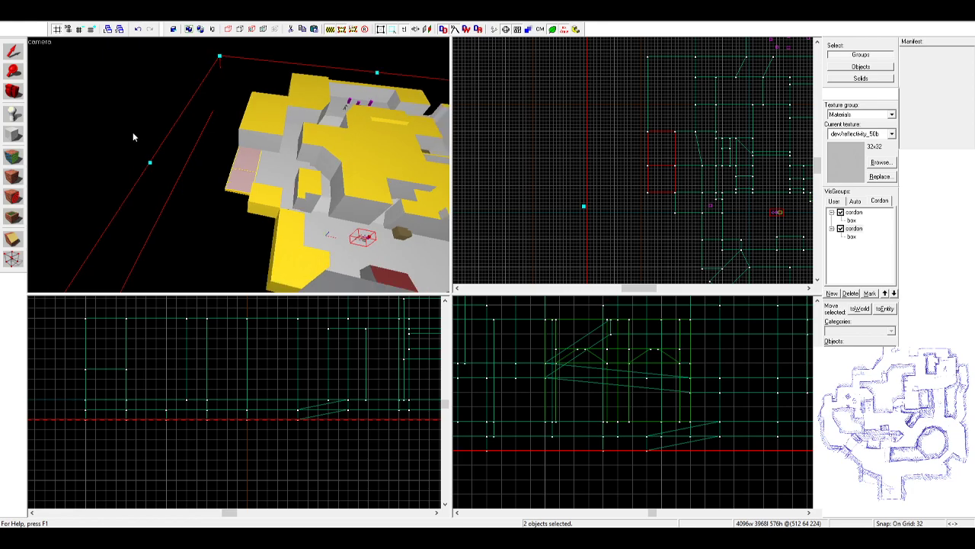
left_click(13, 47)
left_click(200, 113)
- Select the two outer floor sections and examine the open floor and blocks around them
key("z")
key("w")
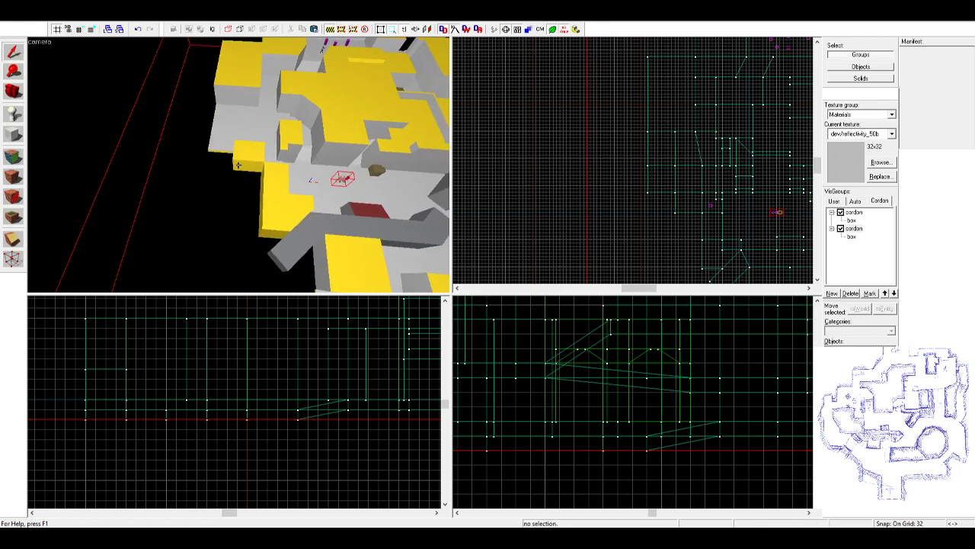
left_click(237, 164)
left_click(244, 144)
left_click(239, 172, "ctrl")
scroll(685, 159, "up", 4)
key("z")
key("w")
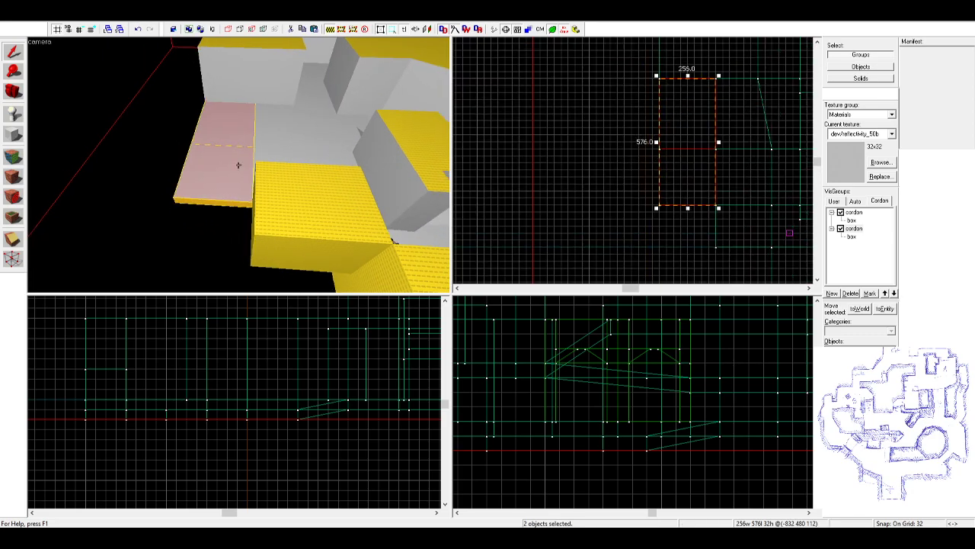
key("s")
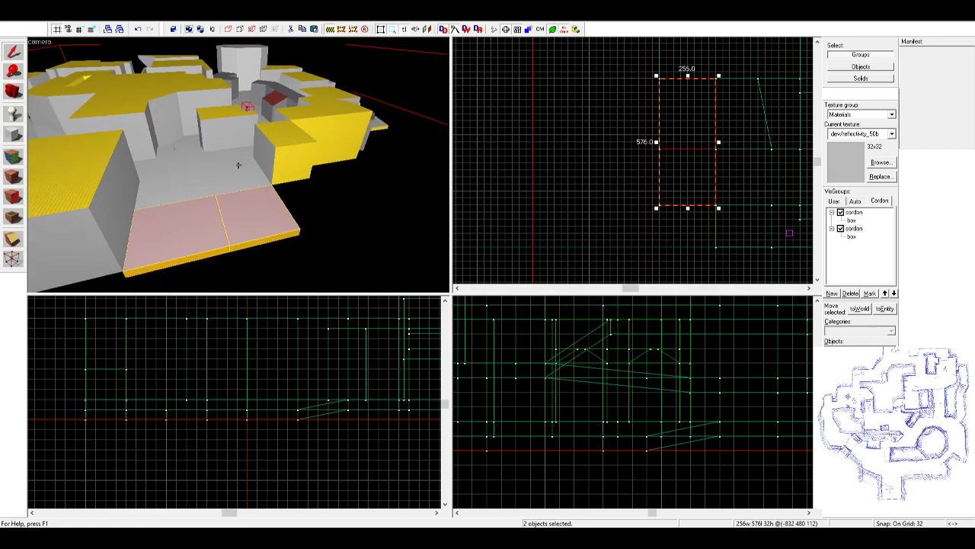
key("w")
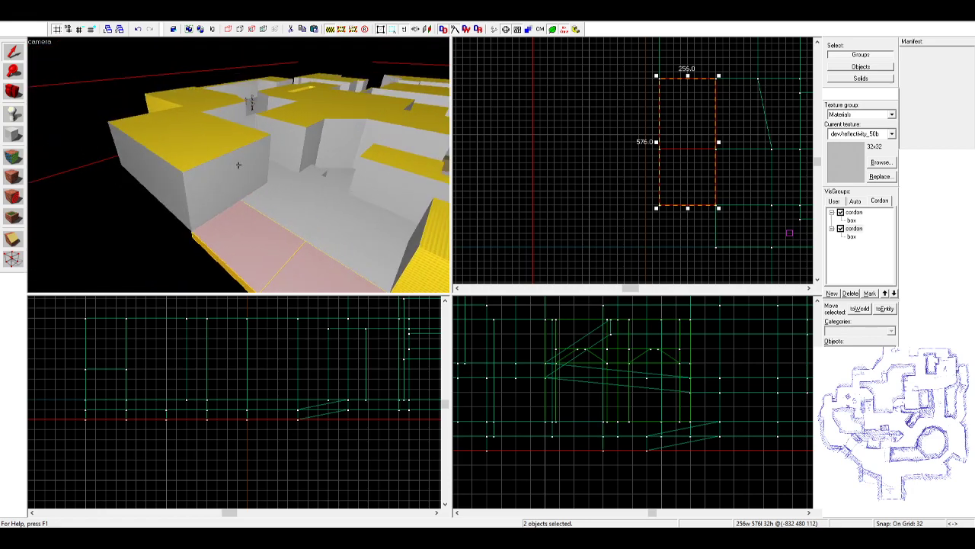
- Shorten the large 256-unit-high block beside the outer floor by 64 units, making it 448 by 640
key("z")
left_click(269, 168)
scroll(608, 145, "down", 4)
scroll(651, 164, "up", 3)
left_click_drag(631, 183, 636, 169)
- Move the adjoining floor sections' edge vertices 64 units toward the large block to meet its shortened side
key("z")
key("w")
key("s")
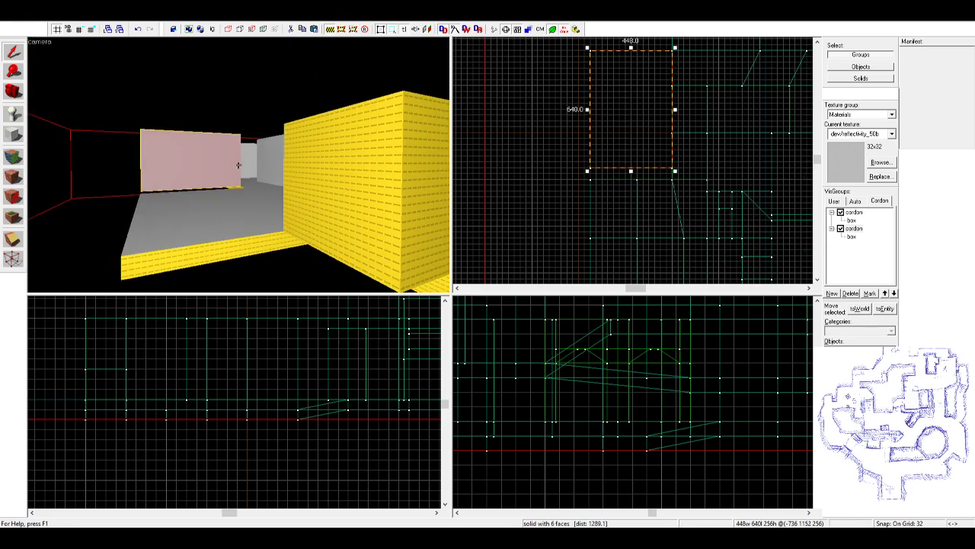
key("z")
left_click(281, 157)
left_click(232, 103)
left_click(247, 83, "ctrl")
left_click(225, 138, "ctrl")
left_click(309, 99, "ctrl")
left_click(262, 112, "ctrl")
left_click(298, 123, "ctrl")
left_click(279, 160, "ctrl")
left_click(12, 259)
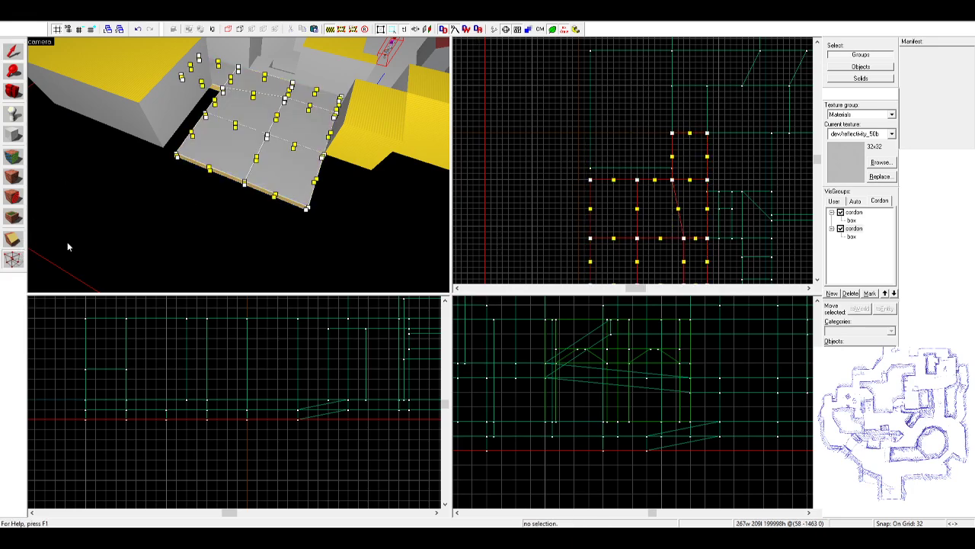
key("Up")
key("Up")
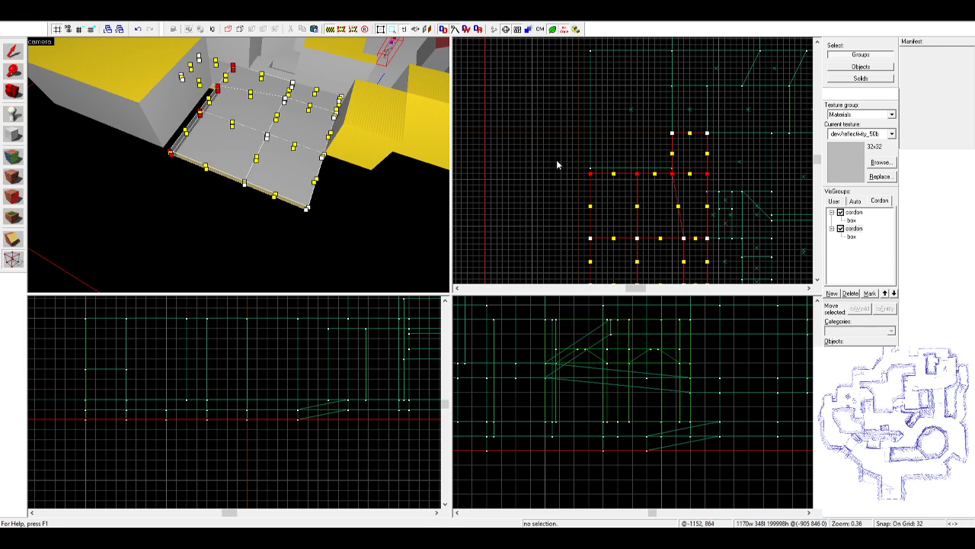
- Move the two outer floor sections 64 units outward and widen the large block 64 units to match their outer edge
left_click(12, 51)
left_click(266, 117)
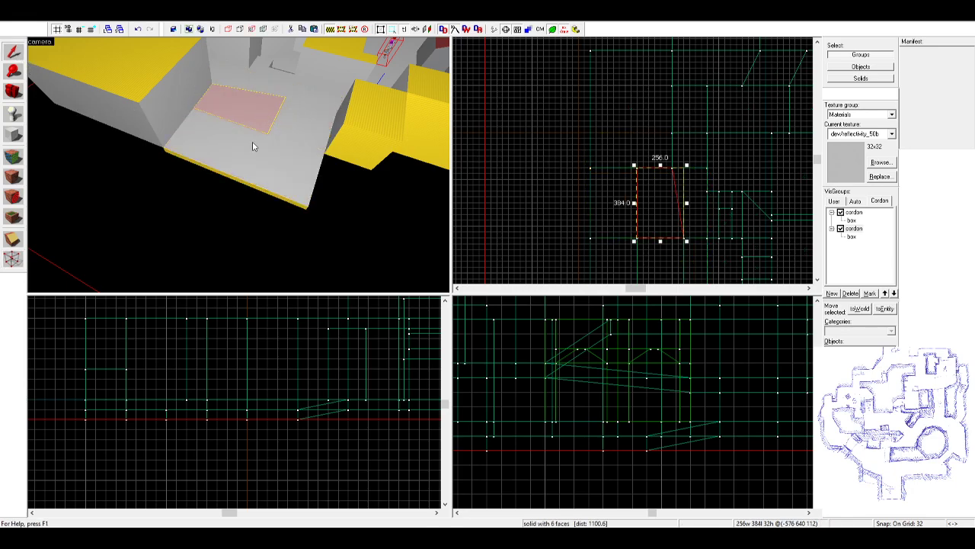
left_click(248, 145)
left_click(285, 161, "ctrl")
scroll(626, 136, "up", 3)
scroll(615, 130, "down", 2)
key("Left")
key("Left")
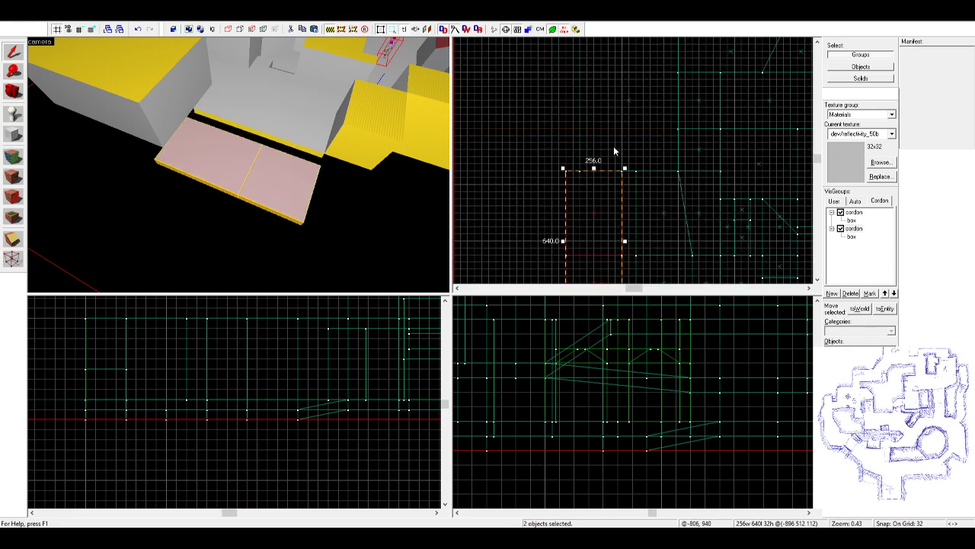
left_click(173, 114)
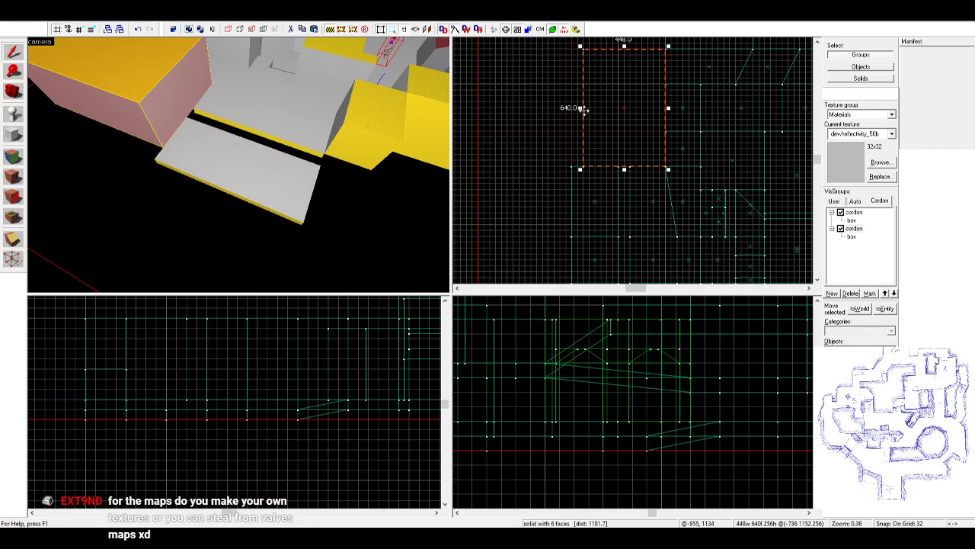
- Stretch the outer-edge vertices of the two inner floor sections 64 units outward to meet the moved floor
left_click(259, 114)
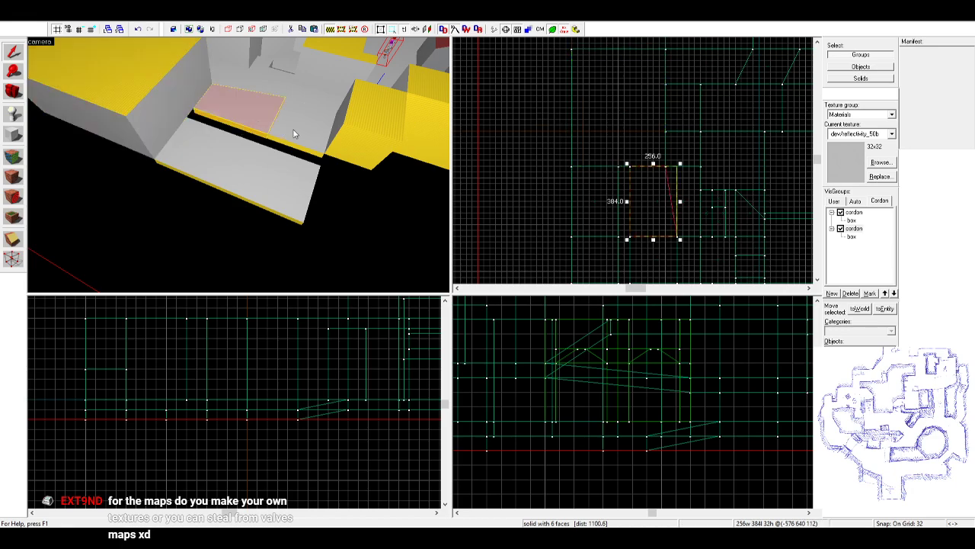
left_click(12, 259)
scroll(564, 120, "down", 3)
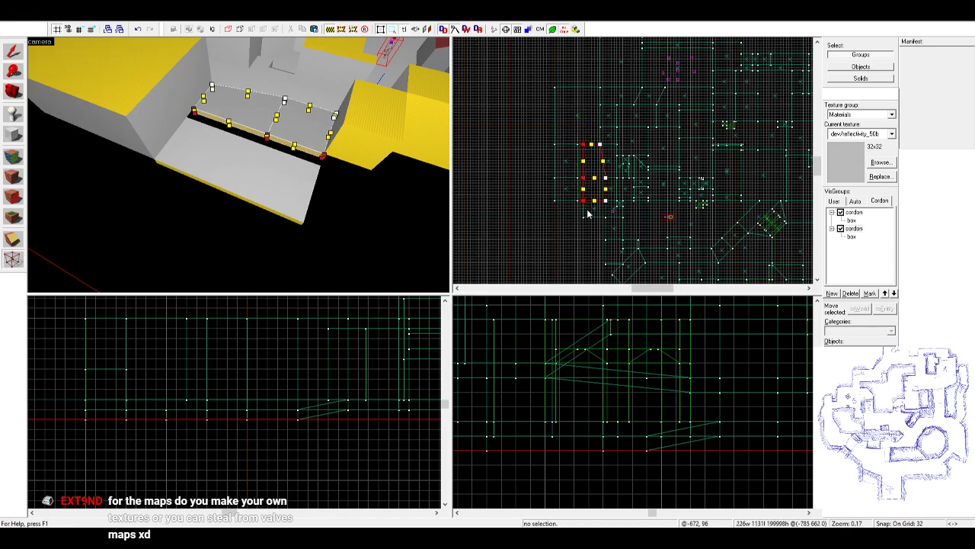
- Stretch the small block at the floor's other end 64 units outward to align with the inner floor sections' edge
scroll(587, 215, "up", 4)
left_click(364, 159)
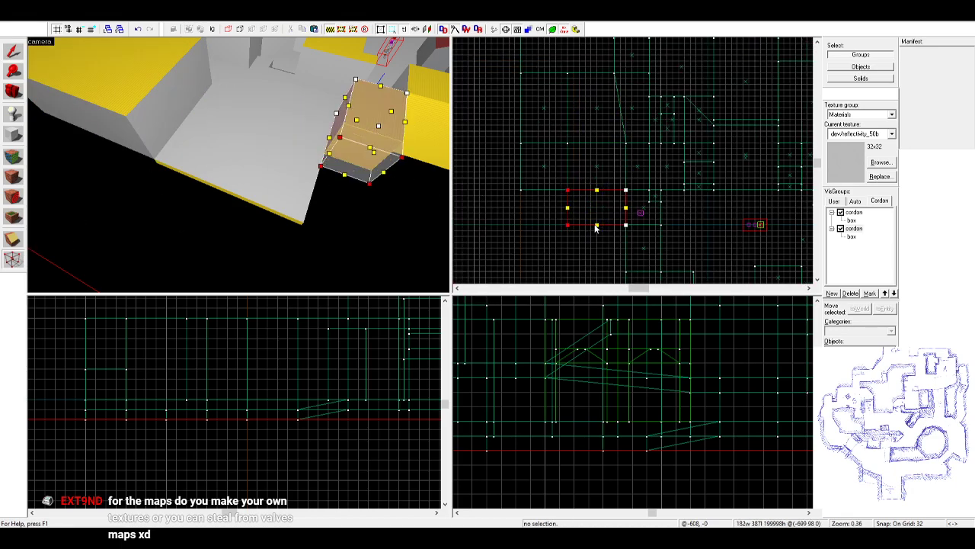
left_click(14, 51)
key("z")
key("w")
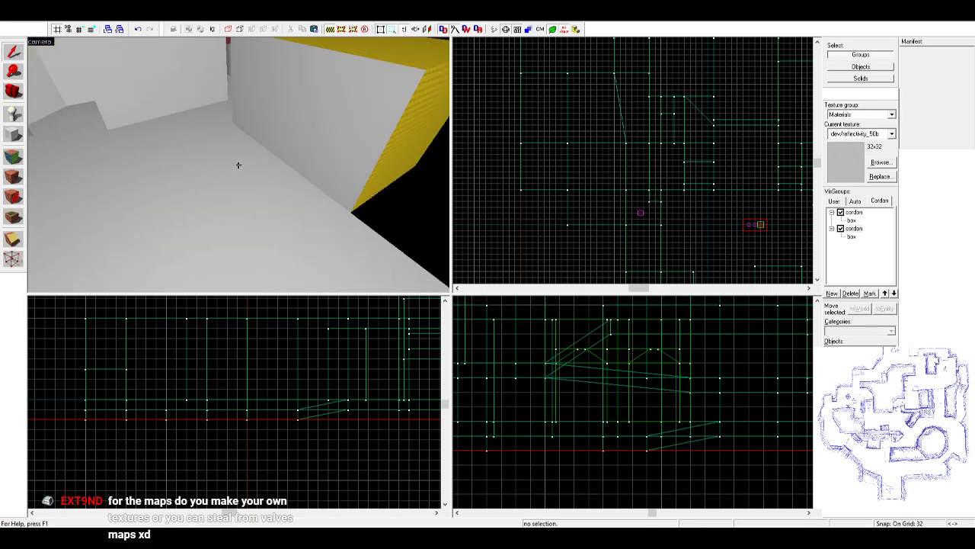
- Examine the widened corridors and floor areas from player height and from above
key("w")
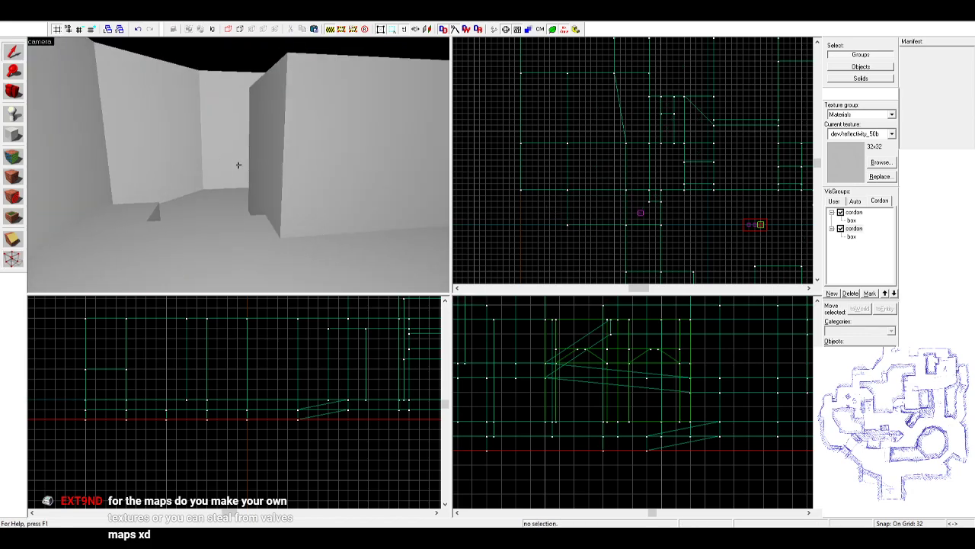
key("w")
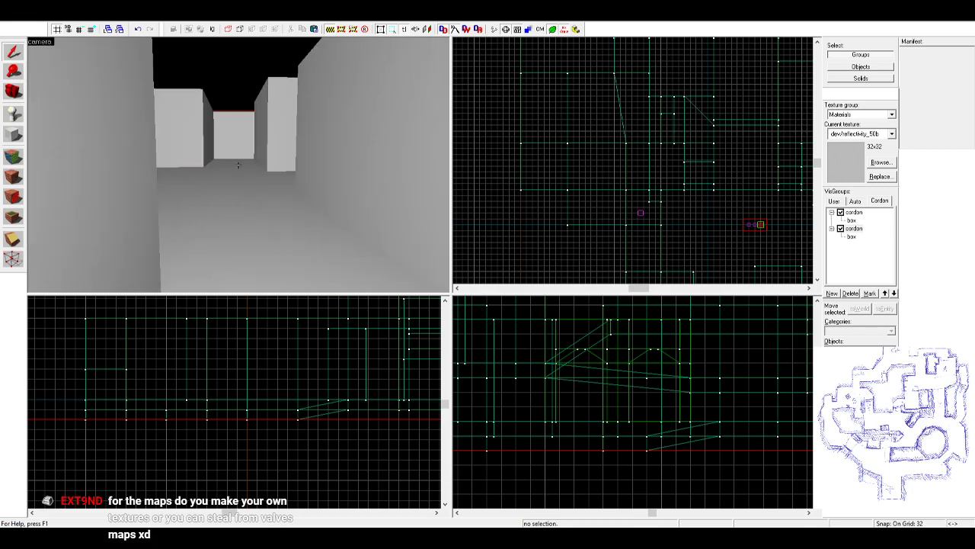
key("w")
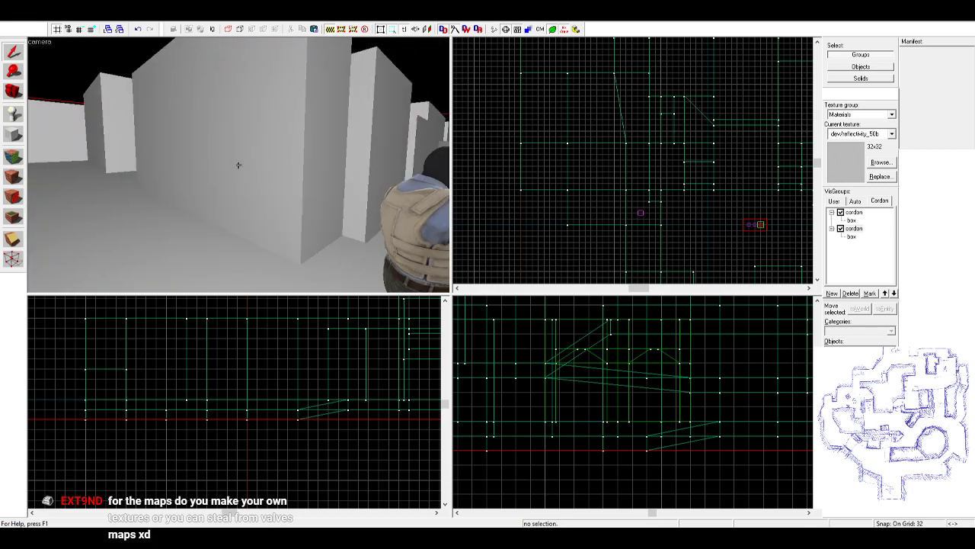
key("w")
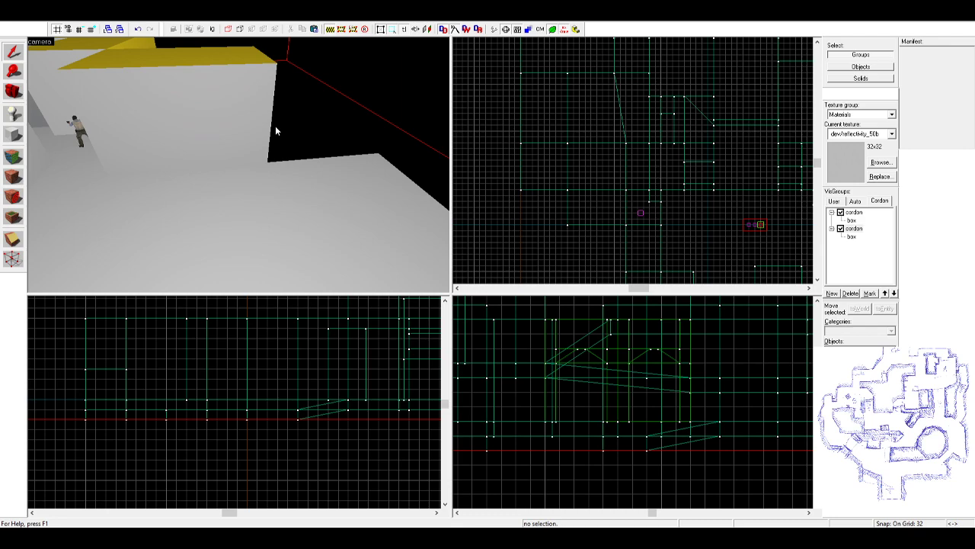
key("z")
key("w")
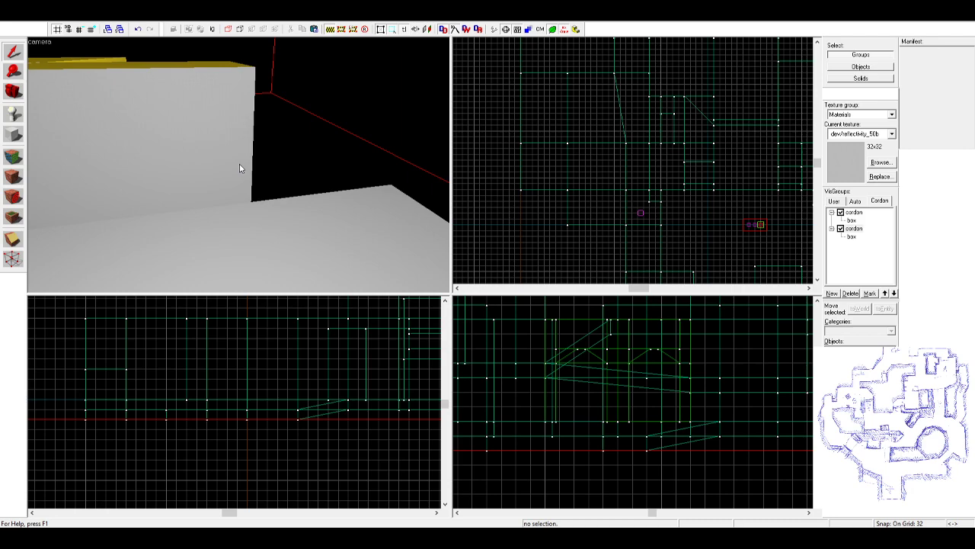
key("z")
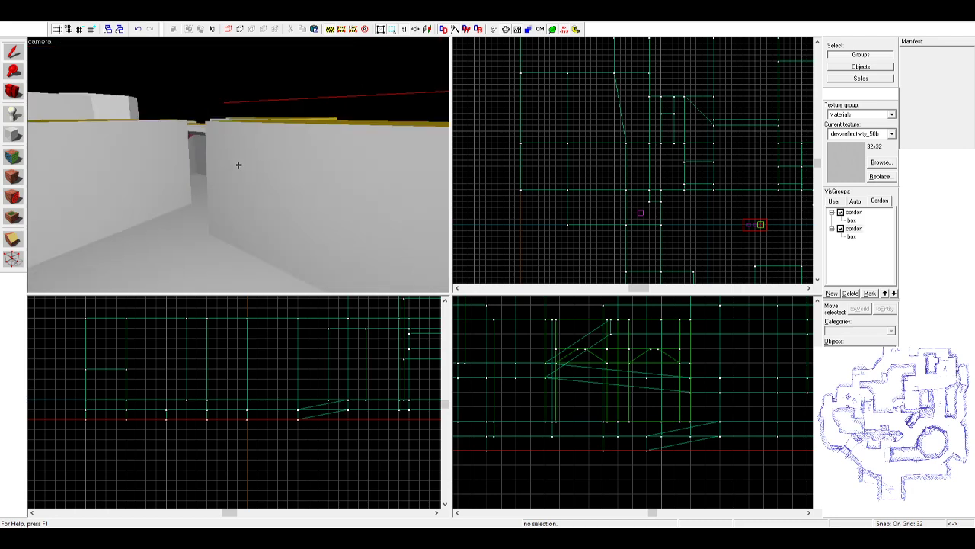
key("s")
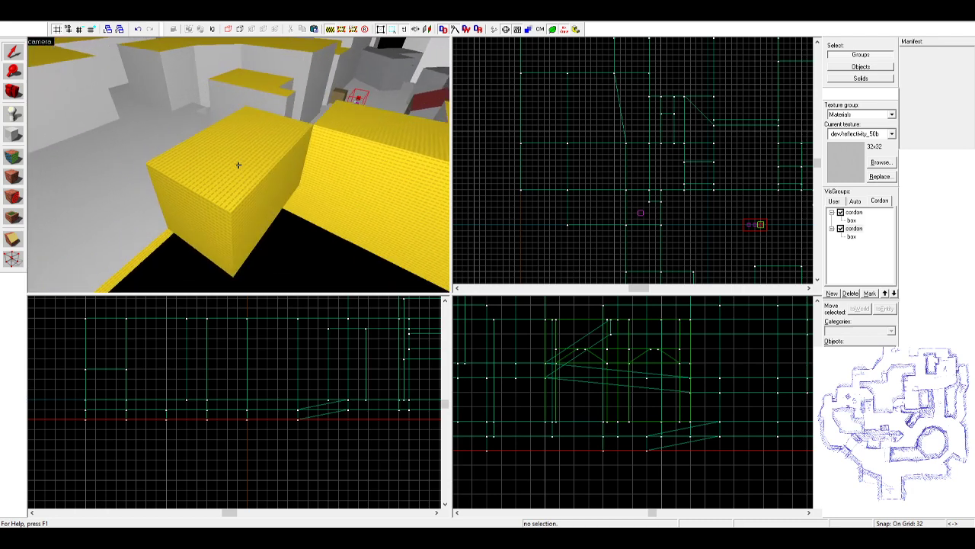
key("a")
key("z")
key("z")
key("s")
key("z")
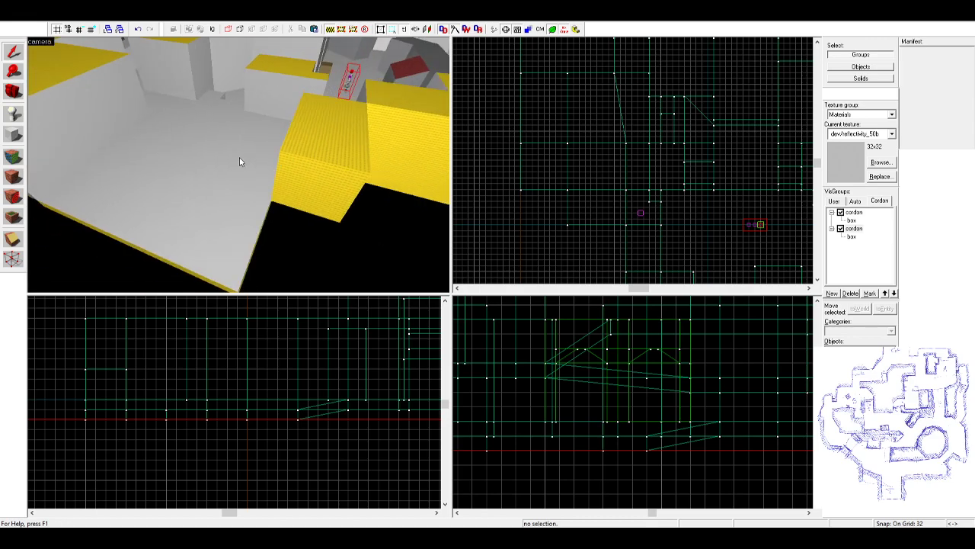
- Apply the dev/reflectivity_40b texture from the small block's grey side to its exposed yellow end face
key("z")
key("a")
key("z")
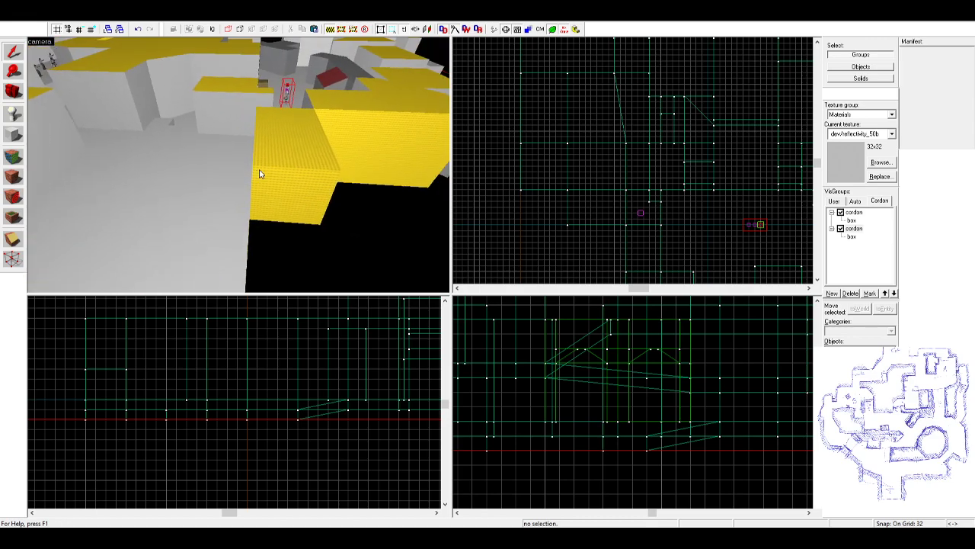
key("z")
key("a")
key("z")
key("z")
key("a")
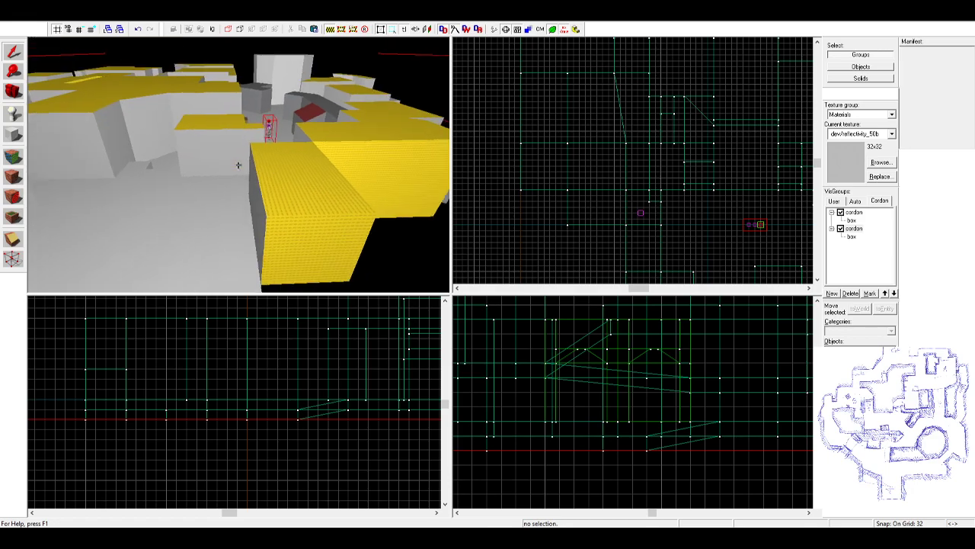
key("z")
left_click(21, 156)
left_click(269, 194)
right_click(328, 203)
left_click(568, 184)
- Copy the small end block to the opposite outer side of the floor and narrow the copy to 192 units
key("z")
key("d")
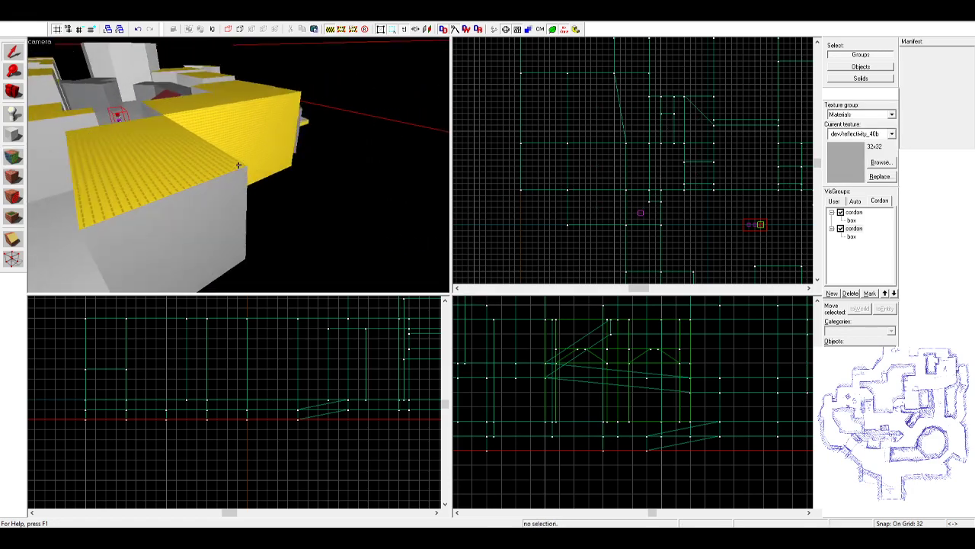
key("s")
key("z")
left_click(238, 165)
left_click(166, 189)
left_click(219, 185)
scroll(594, 208, "up", 2)
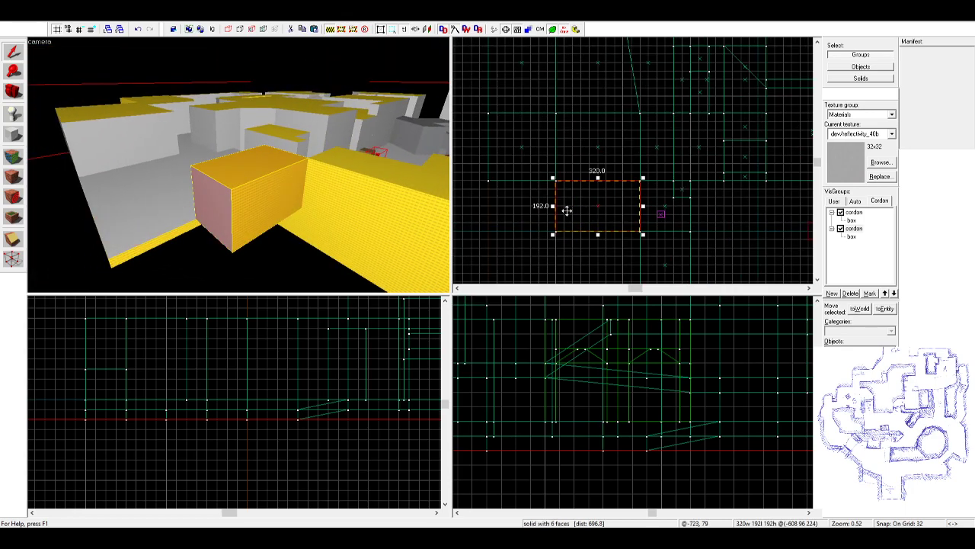
key("z")
key("d")
key("z")
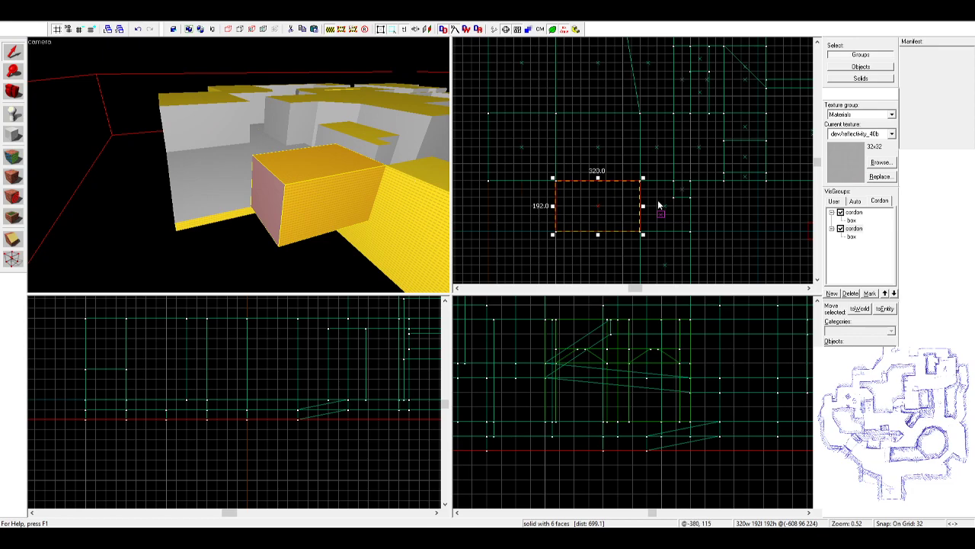
middle_click_drag(604, 198, 712, 187)
left_click_drag(713, 186, 572, 168)
key("z")
key("w")
key("z")
scroll(540, 194, "up", 2)
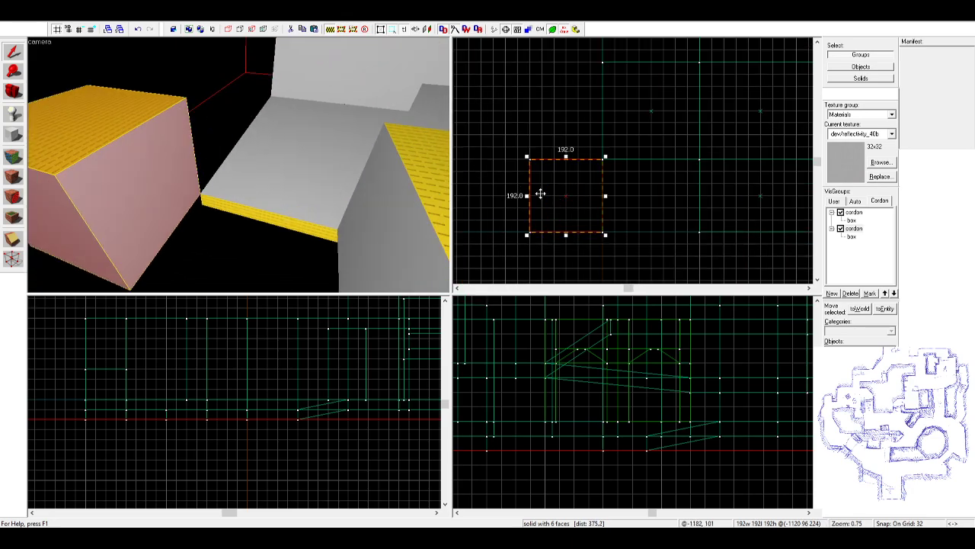
- Apply the tools/toolsnodraw texture from the copied block's top to its outer side face
key("z")
key("a")
key("z")
left_click(13, 156)
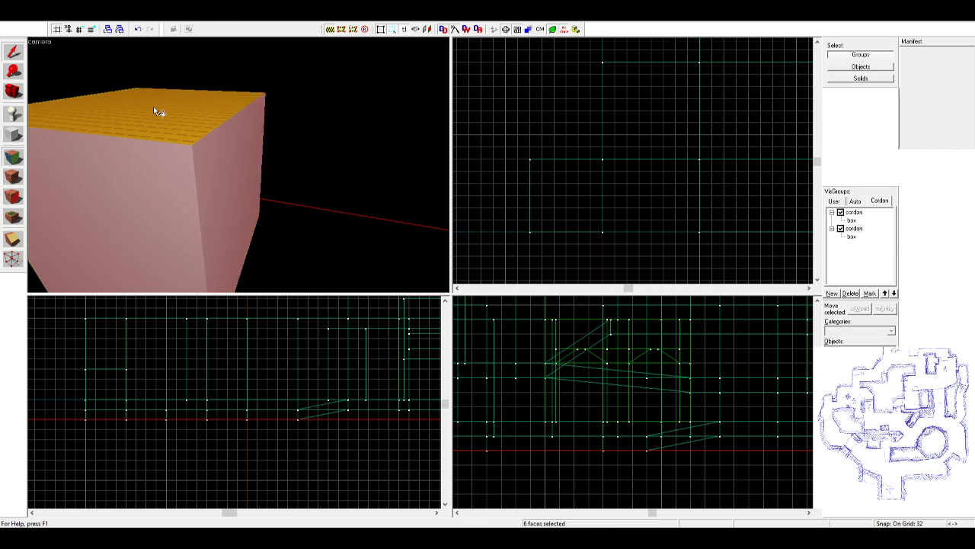
left_click(157, 111)
right_click(233, 144)
left_click(527, 181)
key("z")
key("z")
- Copy the 192-unit block along the floor's outer edge and lengthen the copy to 640 units as an enclosing wall
left_click(231, 169)
scroll(567, 162, "down", 3)
middle_click_drag(575, 162, 584, 237)
left_click_drag(573, 240, 570, 90, "shift")
- Examine the enclosed floor area and its sightlines from player height and above
key("z")
key("w")
key("w")
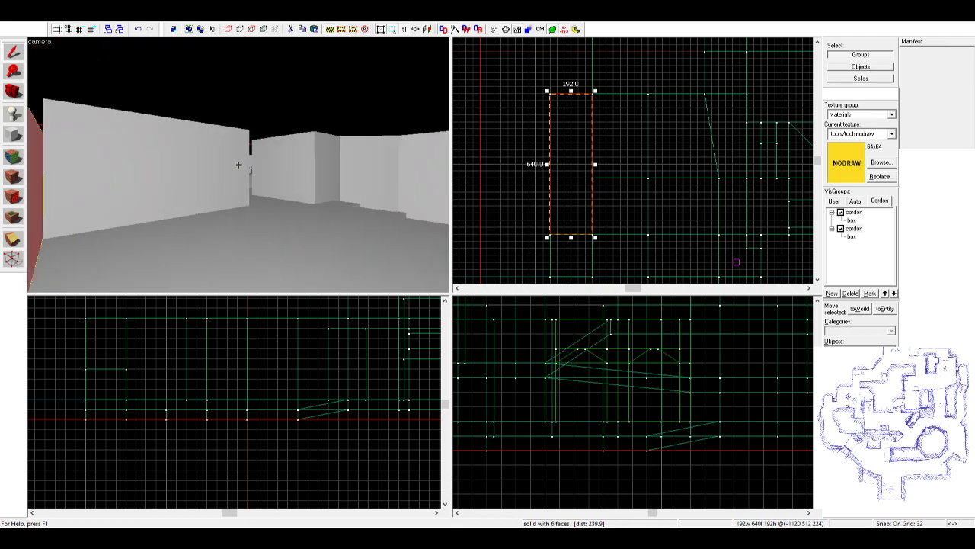
key("w")
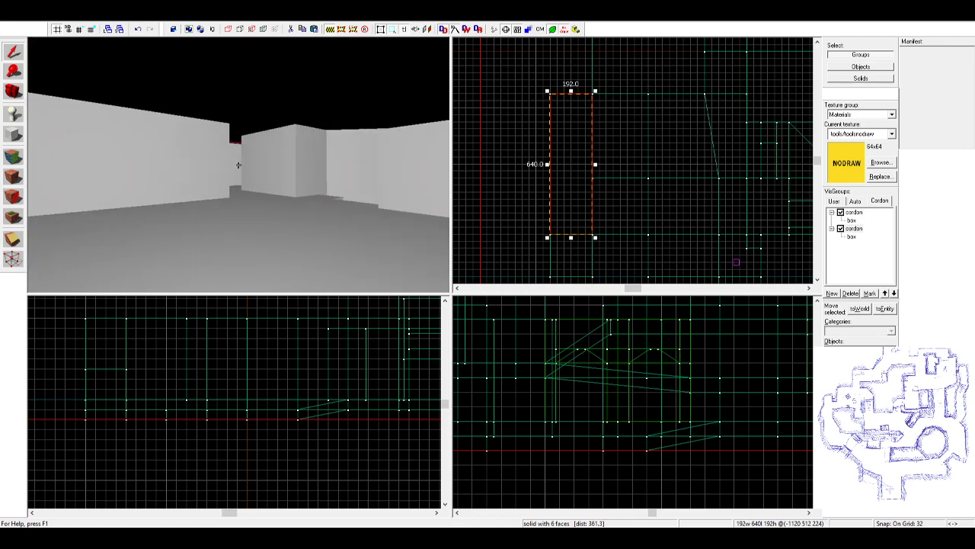
key("w")
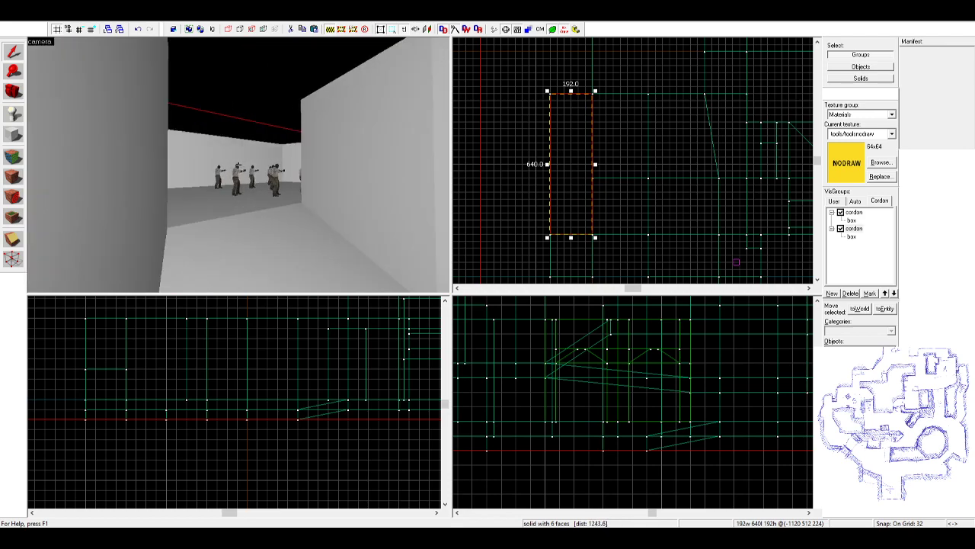
key("w")
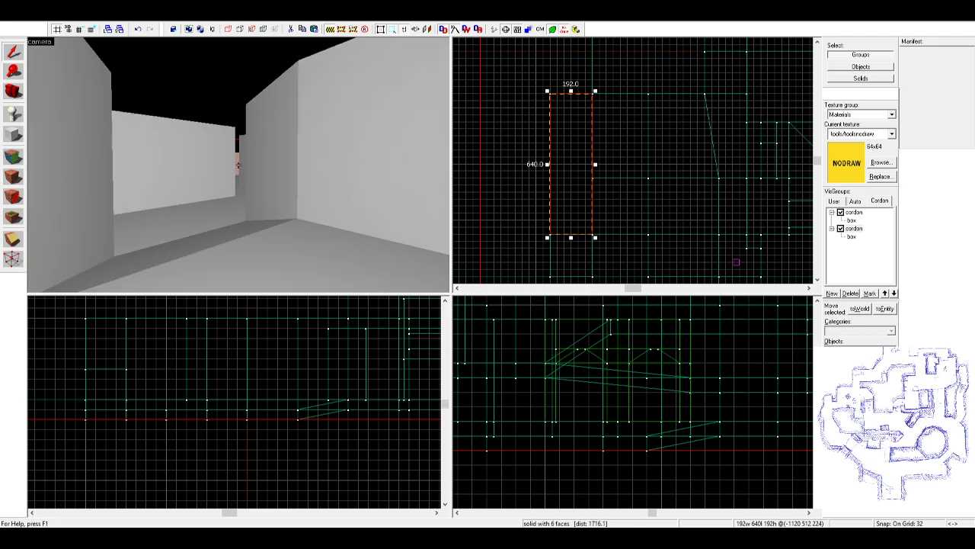
key("s")
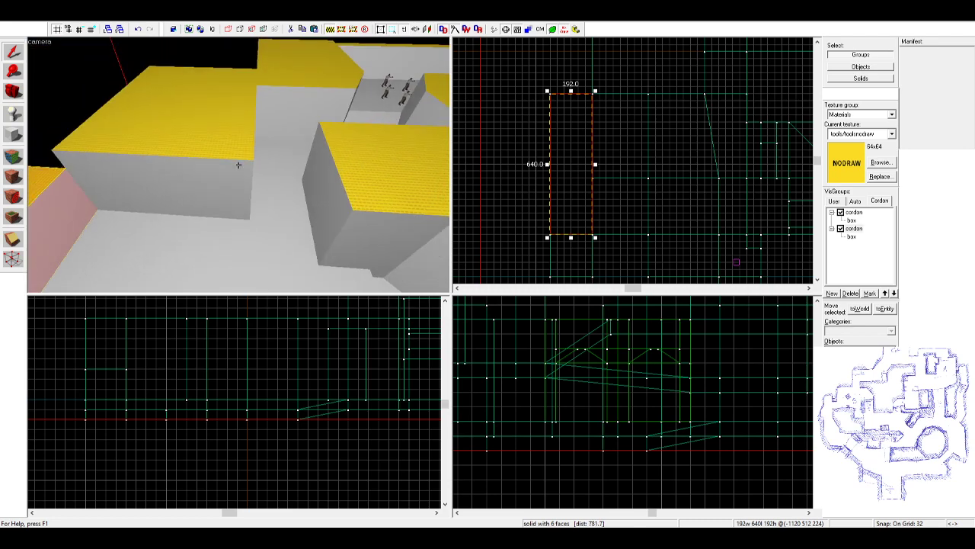
key("w")
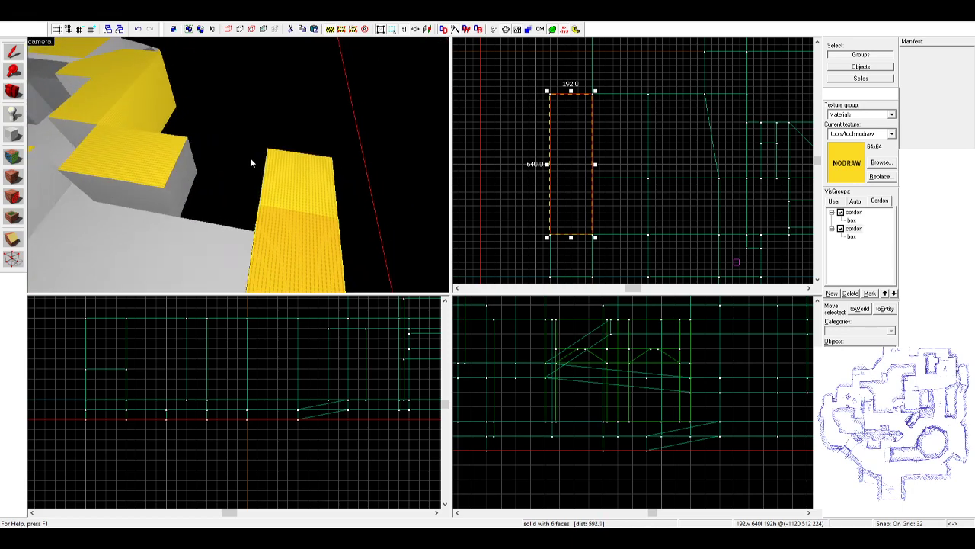
- Copy the 256-unit square floor section toward the open end and shorten the copy to meet the original's edge
key("z")
left_click(162, 124)
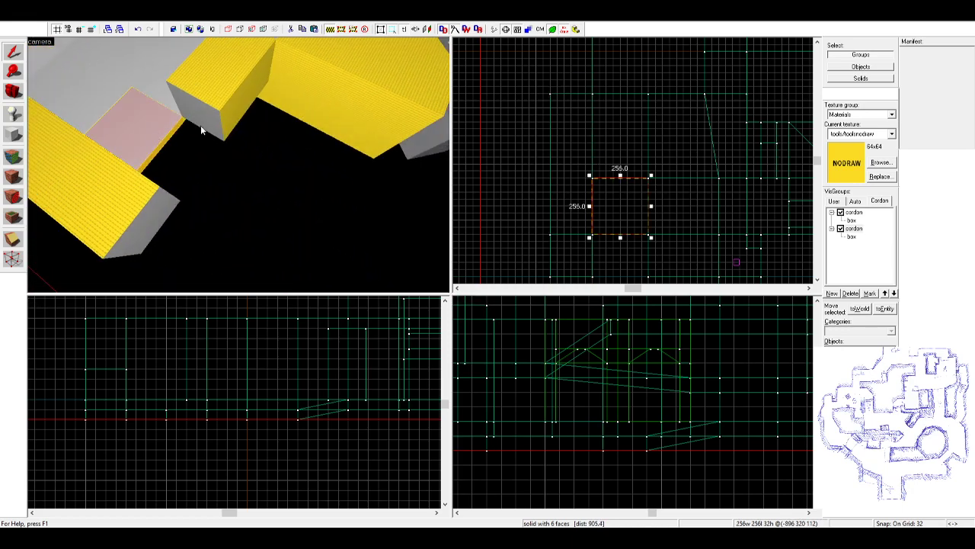
middle_click_drag(609, 210, 600, 113)
left_click_drag(601, 114, 600, 157, "shift")
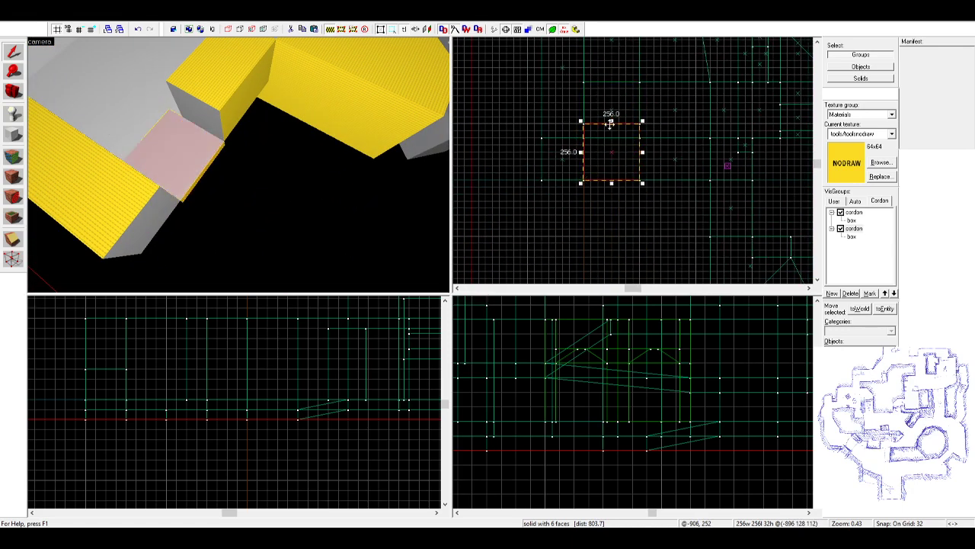
left_click_drag(611, 121, 611, 136)
key("Escape")
- Examine the overall blockout from above, including the walls, cover blocks and remaining open edges
key("z")
key("s")
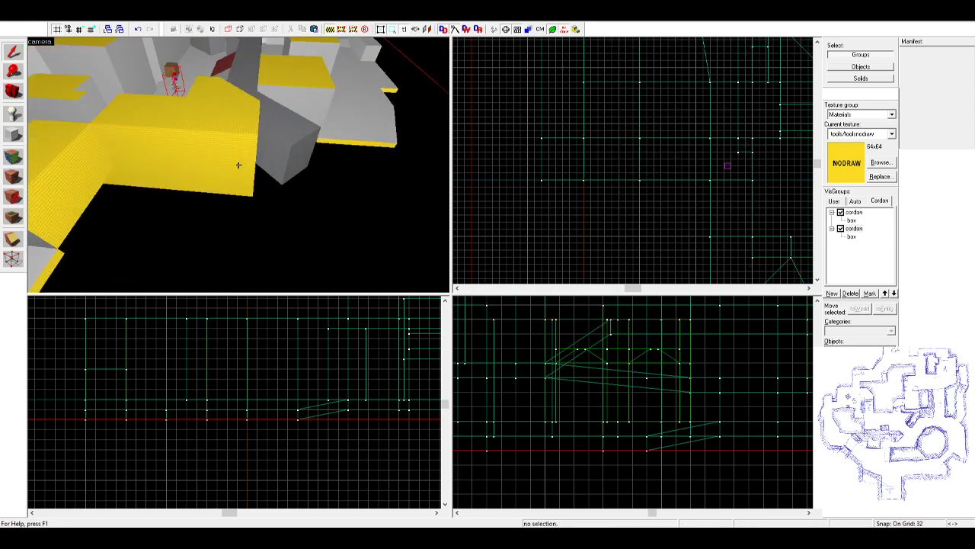
key("d")
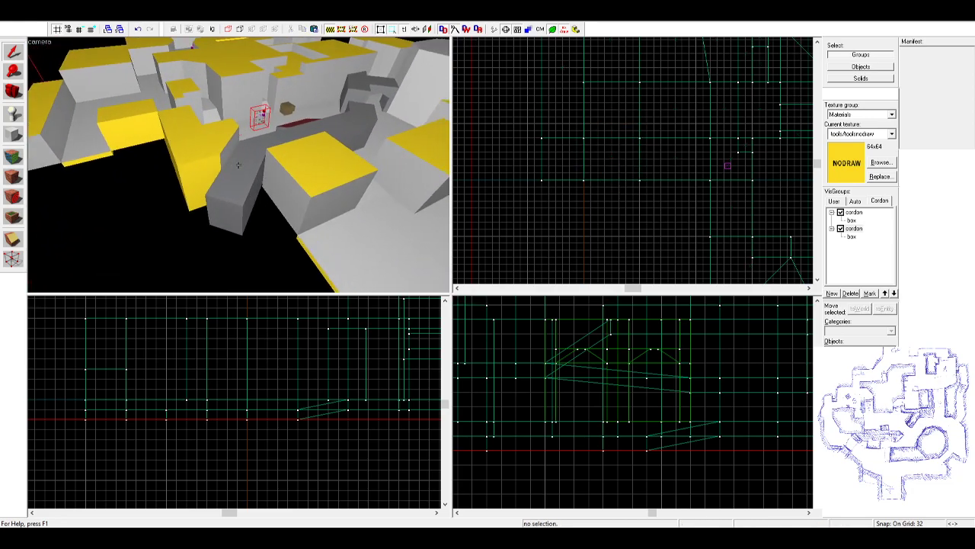
key("w")
key("s")
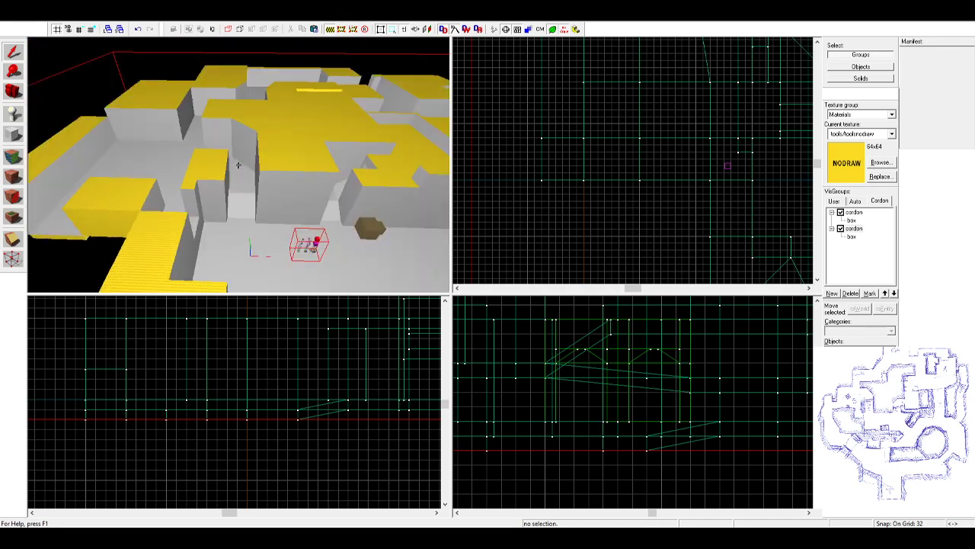
key("w")
key("z")
left_click(305, 189)
left_click(309, 242)
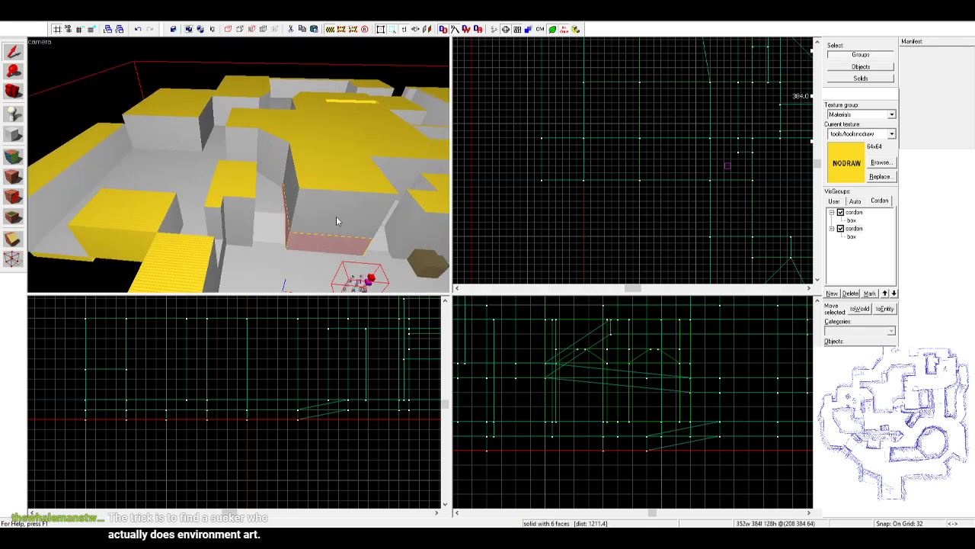
key("z")
key("z")
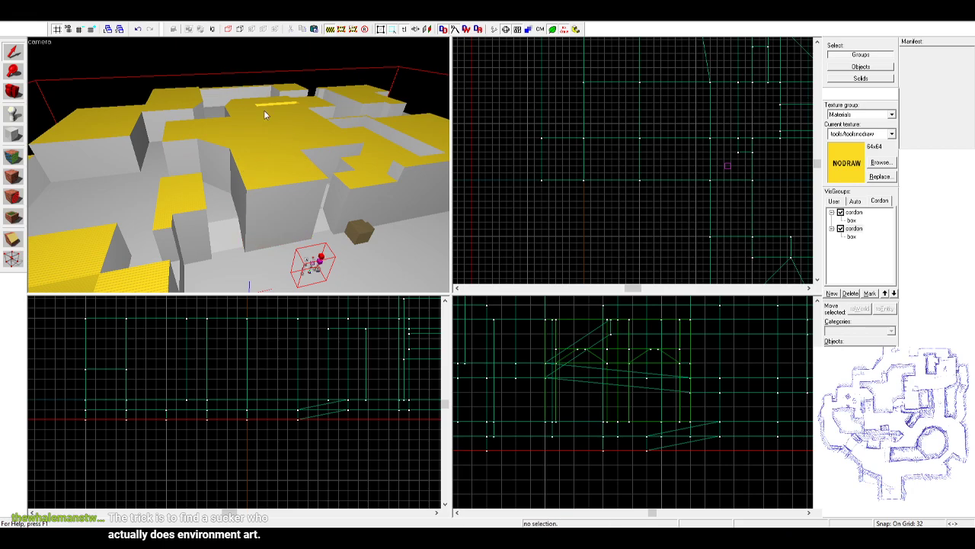
key("z")
key("w")
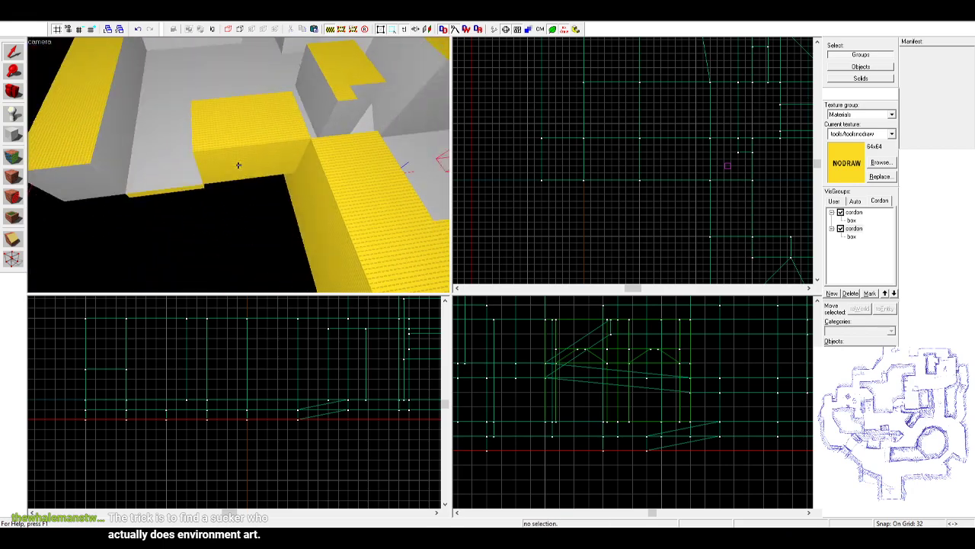
- Copy the 320-unit-wide end block outward against its outer face and lengthen the copy to 256 units
key("a")
left_click(238, 165)
key("z")
scroll(667, 181, "down", 3)
scroll(666, 182, "up", 3)
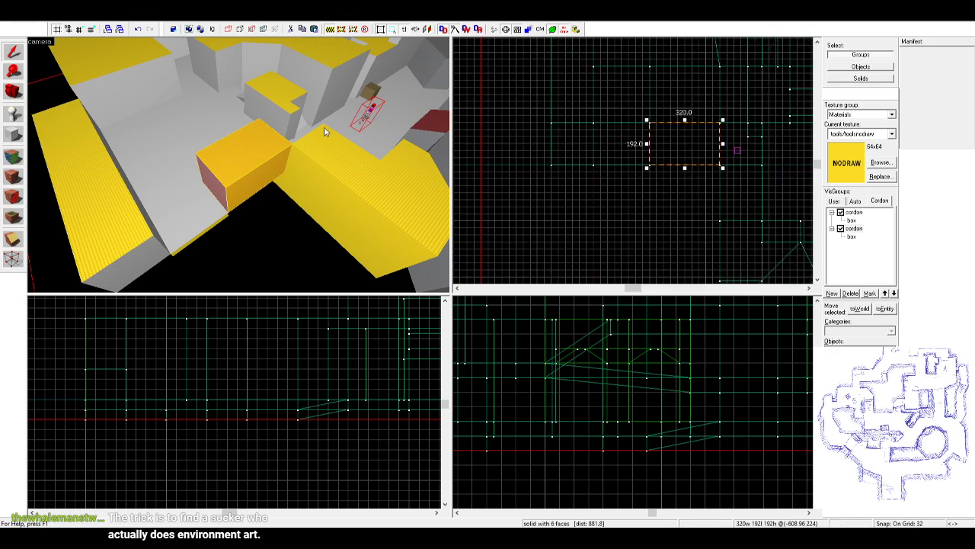
key("z")
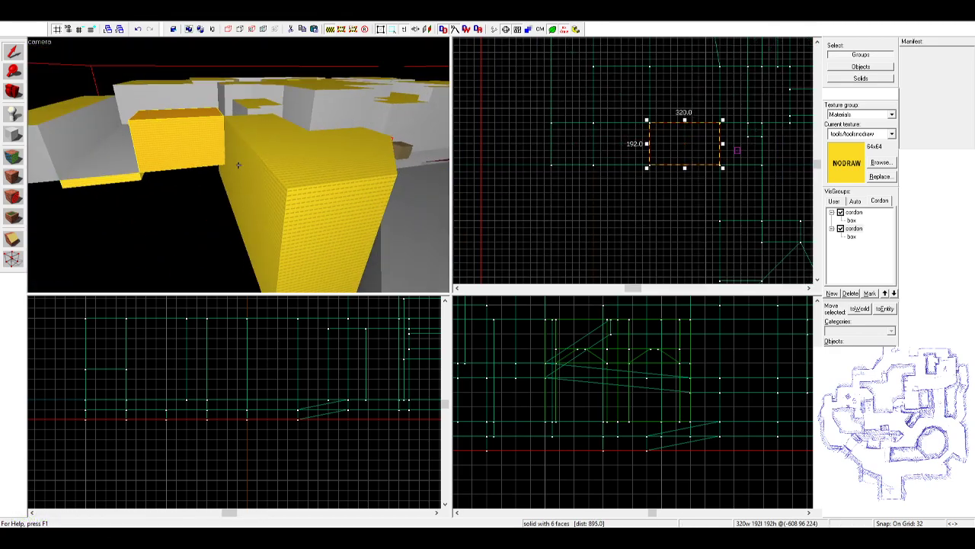
key("z")
scroll(647, 172, "down", 2)
left_click_drag(646, 173, 646, 225)
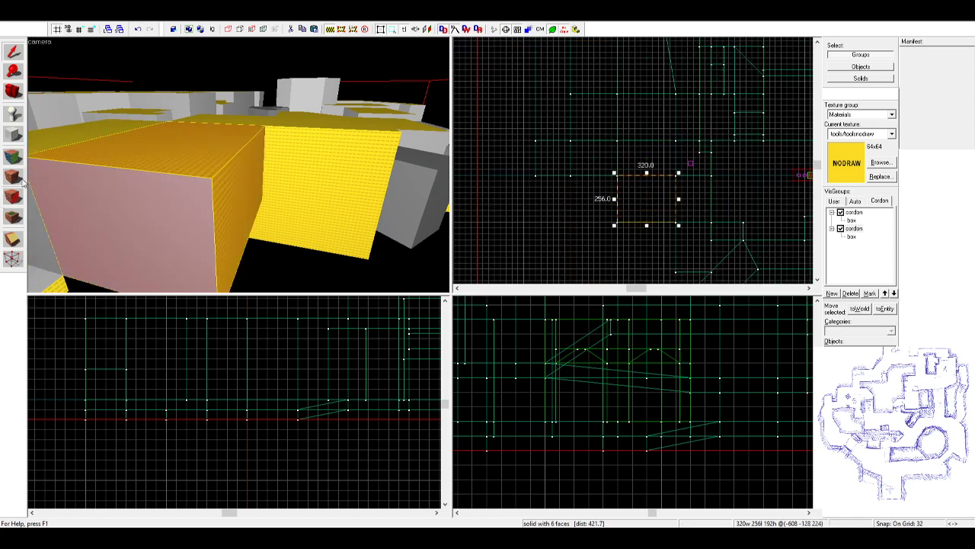
- Apply the nodraw texture from the new block's top to its hidden face against the original block, undoing a misapplied face
left_click(13, 158)
left_click(153, 156)
key("z")
key("w")
right_click(239, 165)
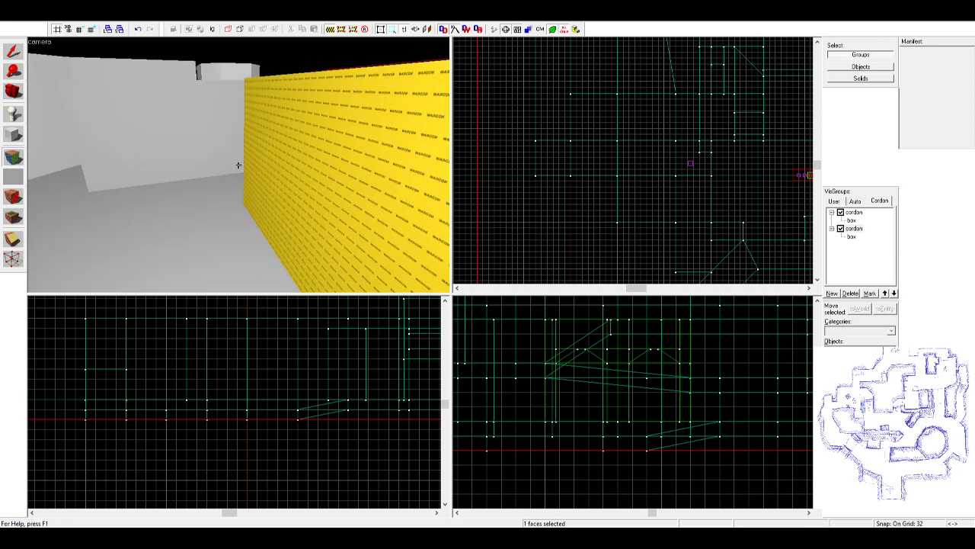
key("ctrl+z")
key("s")
key("w")
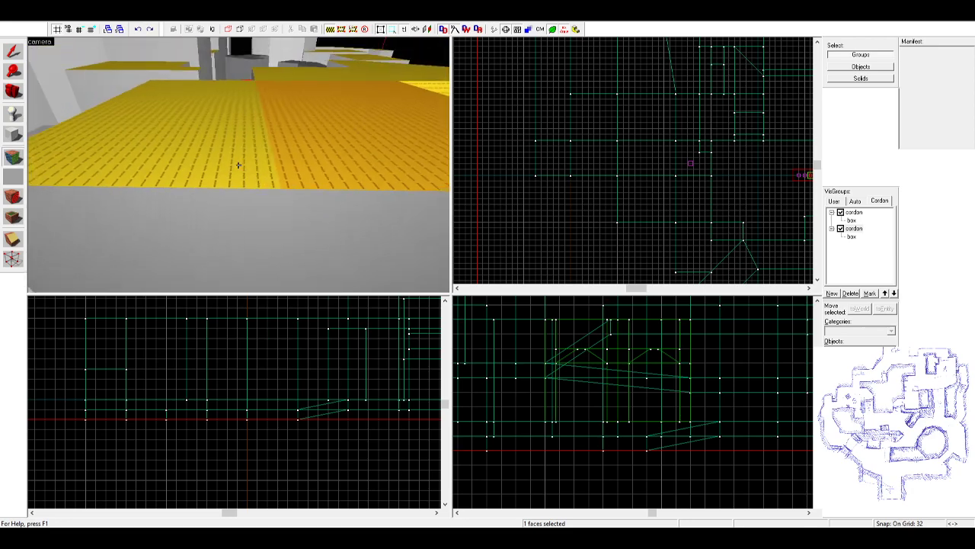
key("a")
right_click(239, 164)
key("s")
key("z")
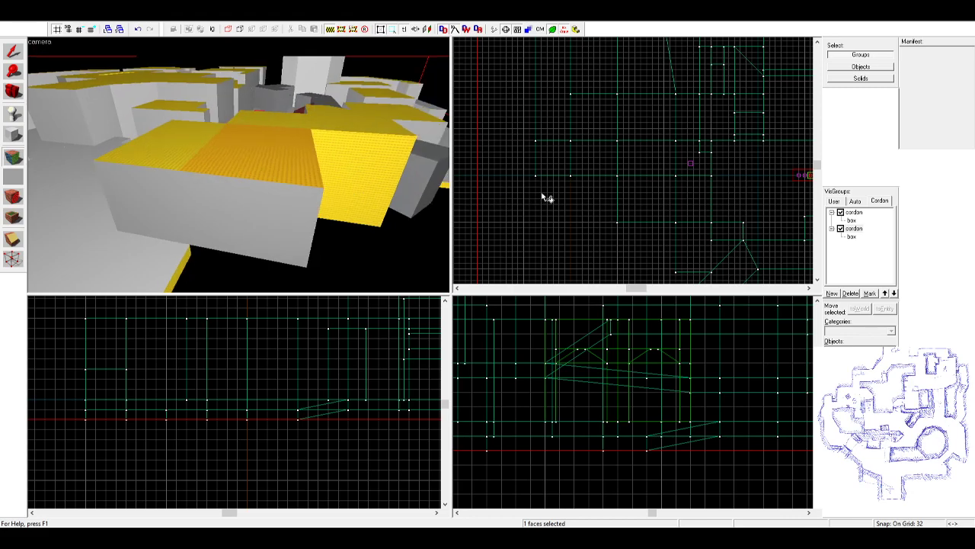
- Clip the outer corner of the 320 by 256-unit nodraw-topped end block diagonally
left_click(563, 182)
key("z")
key("s")
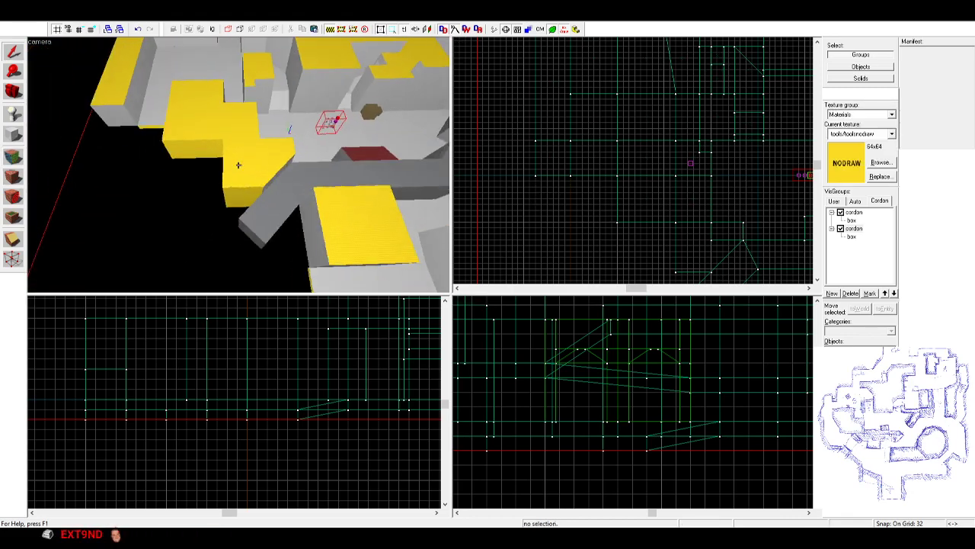
key("z")
left_click(211, 146)
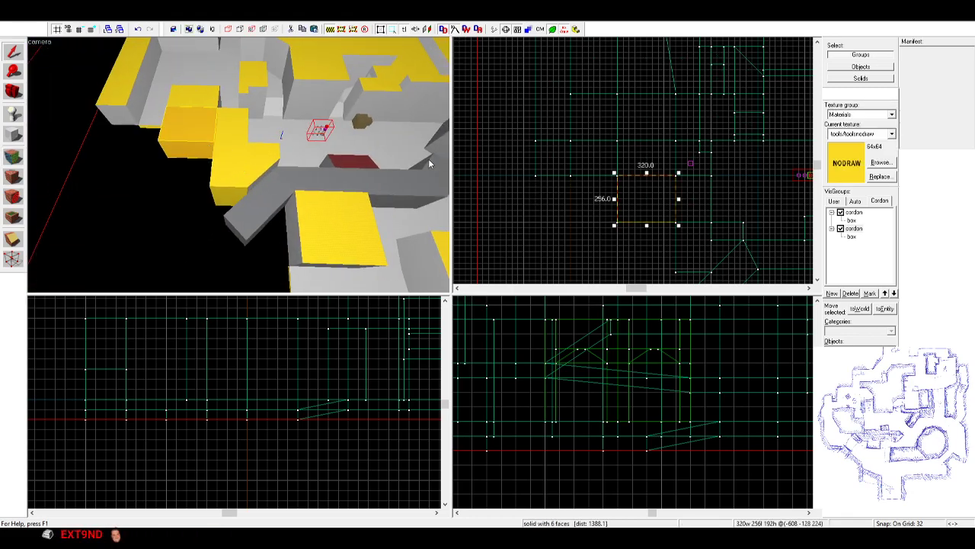
scroll(637, 198, "up", 3)
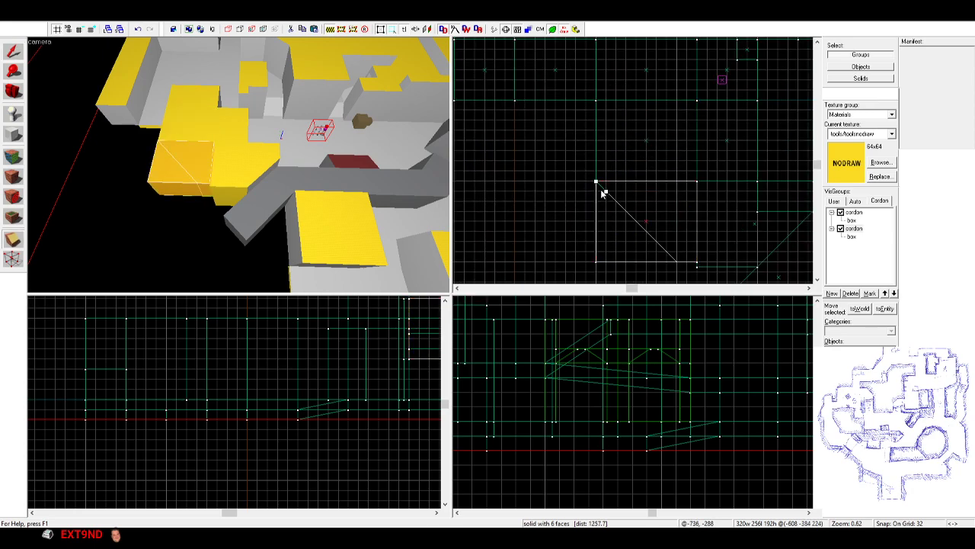
key("Return")
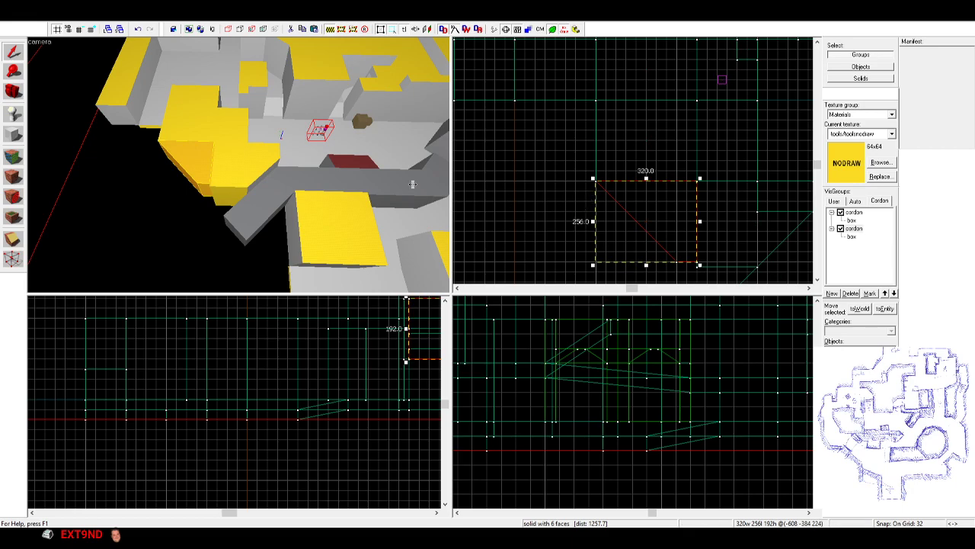
- Clip the two adjoining blocks to a combined length of 256 units, flush with the corner-cut block's outer edge
left_click(366, 149)
key("z")
key("z")
left_click(219, 164)
middle_click_drag(668, 182, 570, 143)
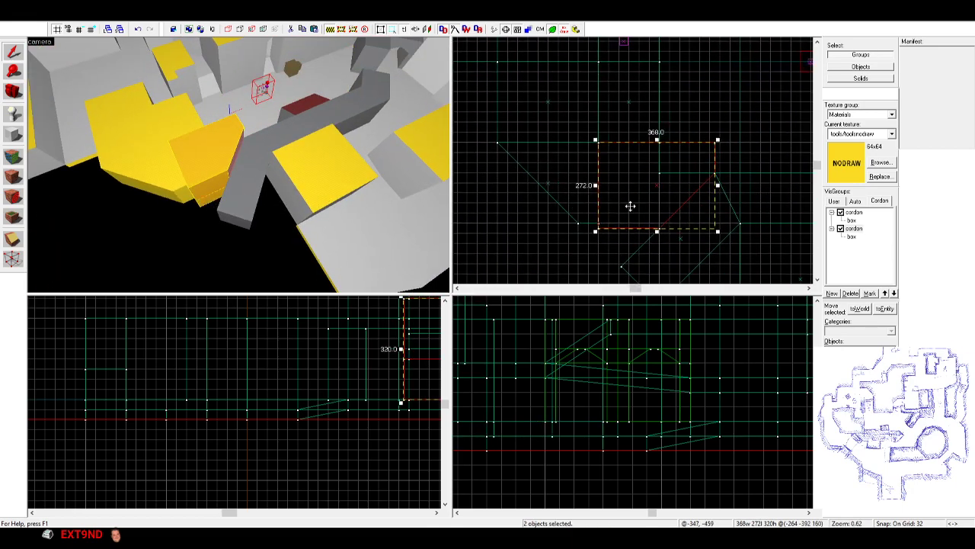
scroll(630, 205, "up", 3)
key("shift+x")
key("Return")
key("shift+s")
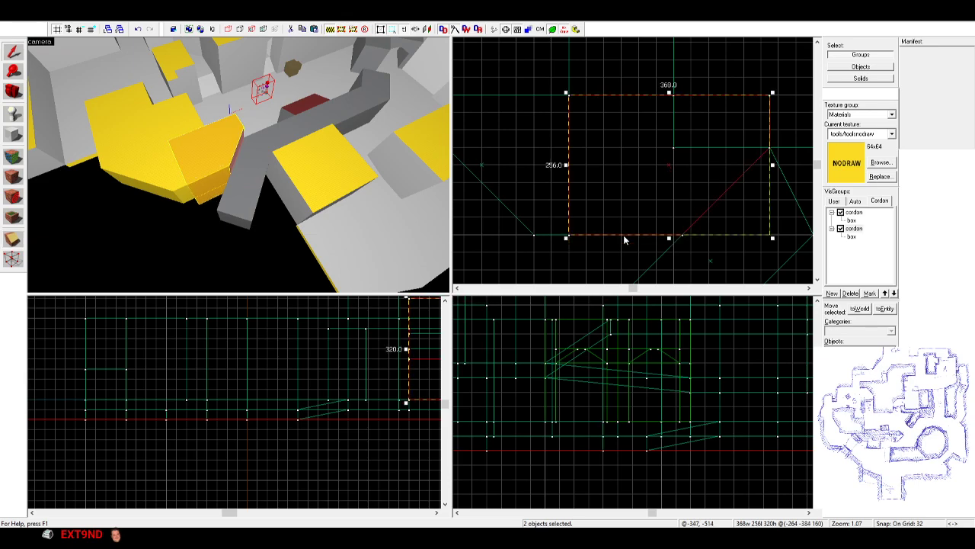
- Examine the corner-cut block and its neighbours from outside and from above the adjacent floor edge
left_click(185, 196)
key("z")
key("w")
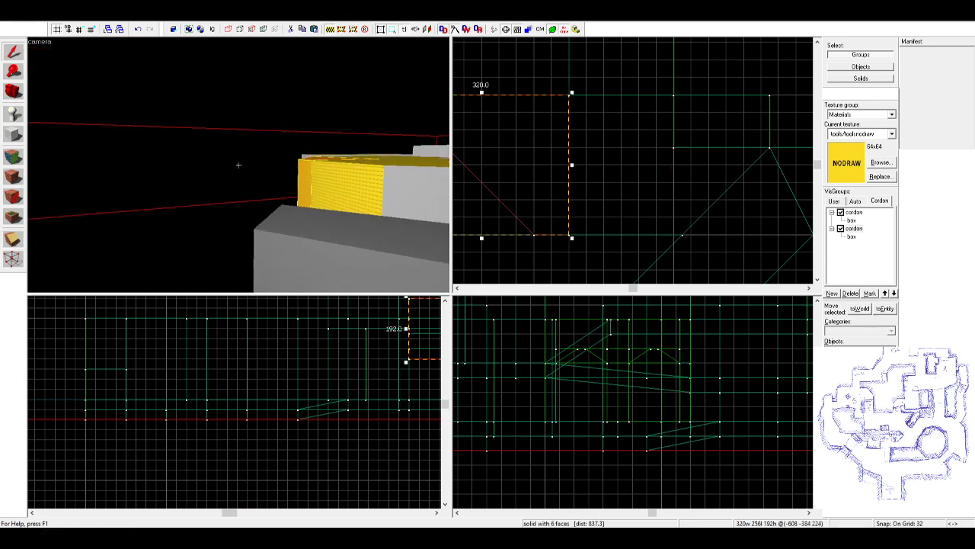
key("d")
key("w")
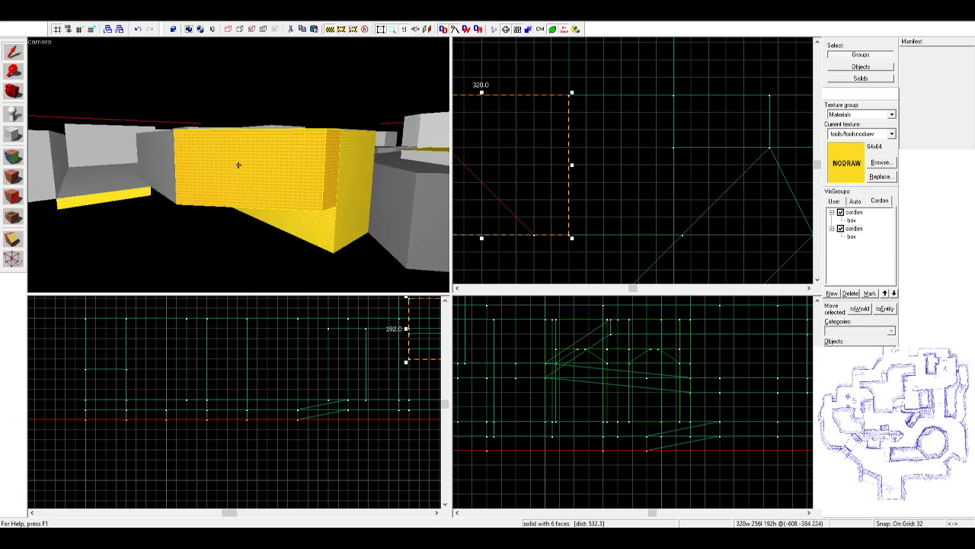
key("s")
key("s")
key("z")
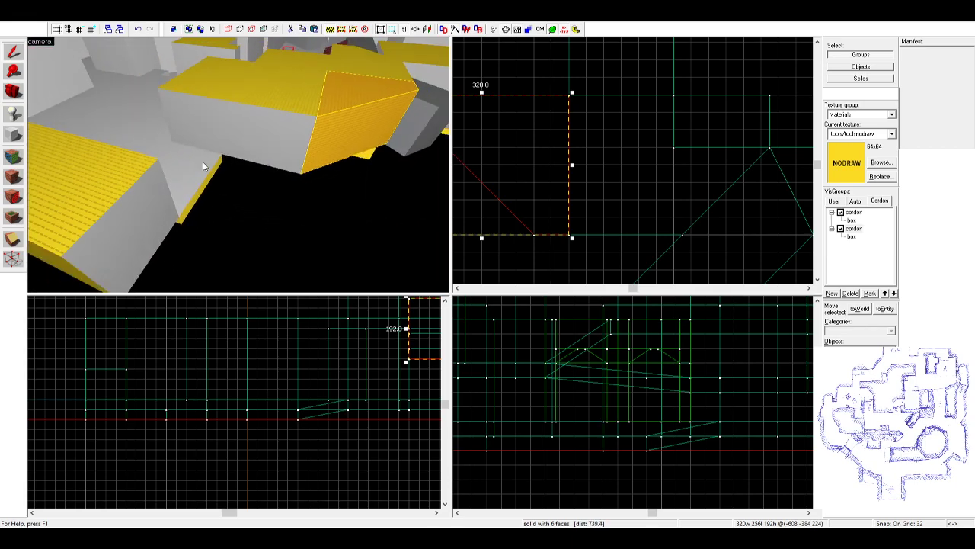
- Stretch the 256-unit-wide floor piece beside the corner-cut block outward to a length of 448 units
left_click(203, 164)
scroll(526, 151, "down", 10)
scroll(579, 110, "up", 6)
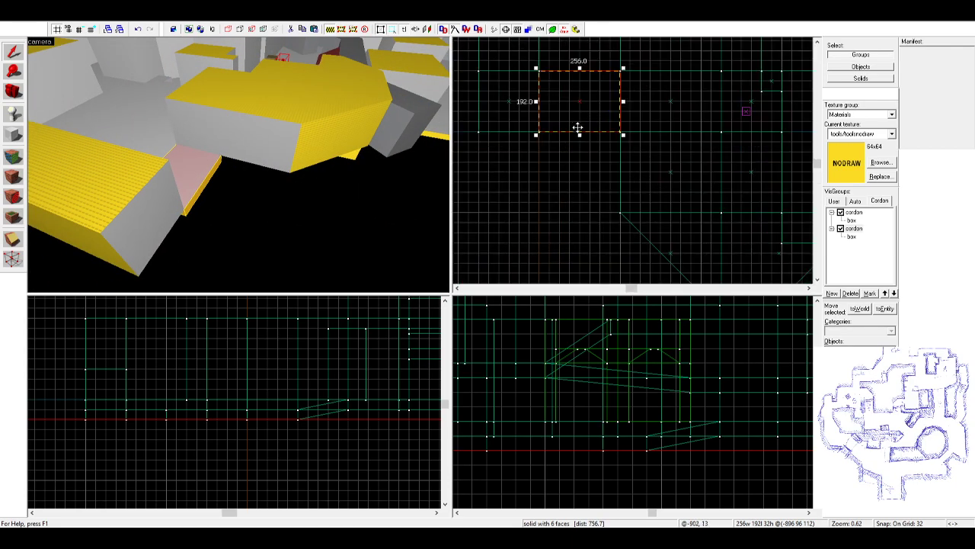
left_click_drag(579, 134, 577, 211)
scroll(583, 153, "down", 2)
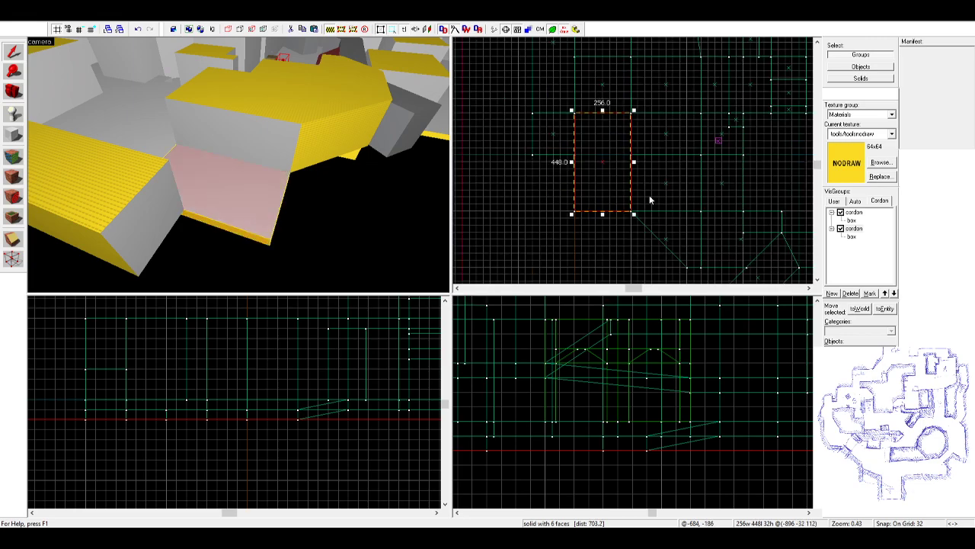
- Add a floor section at the corner of the extended floor and reshape its vertices into a diamond 512 by 512 units overall
mouse_move(583, 125)
left_mouse_down()
mouse_move(581, 207)
mouse_move(592, 220)
mouse_move(581, 222)
mouse_move(582, 207)
mouse_move(690, 200)
left_mouse_up()
left_click(12, 259)
scroll(531, 212, "up", 1)
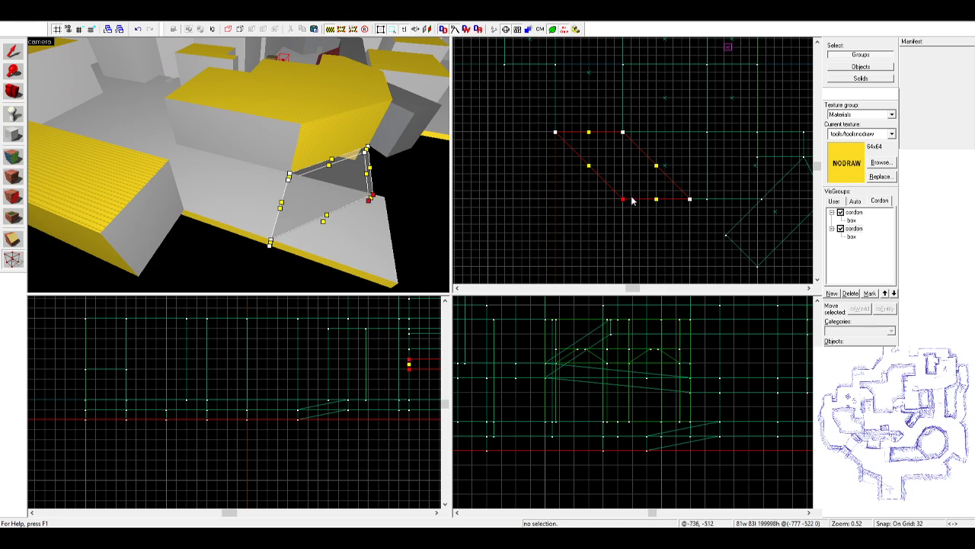
mouse_move(558, 137)
left_mouse_down()
mouse_move(571, 181)
mouse_move(545, 209)
left_mouse_up()
scroll(572, 183, "up", 3)
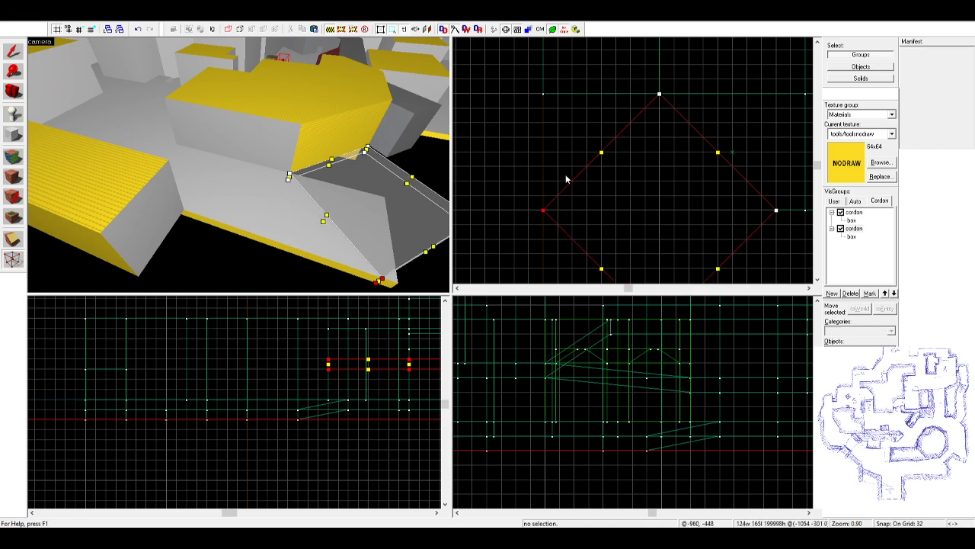
key("z")
key("w")
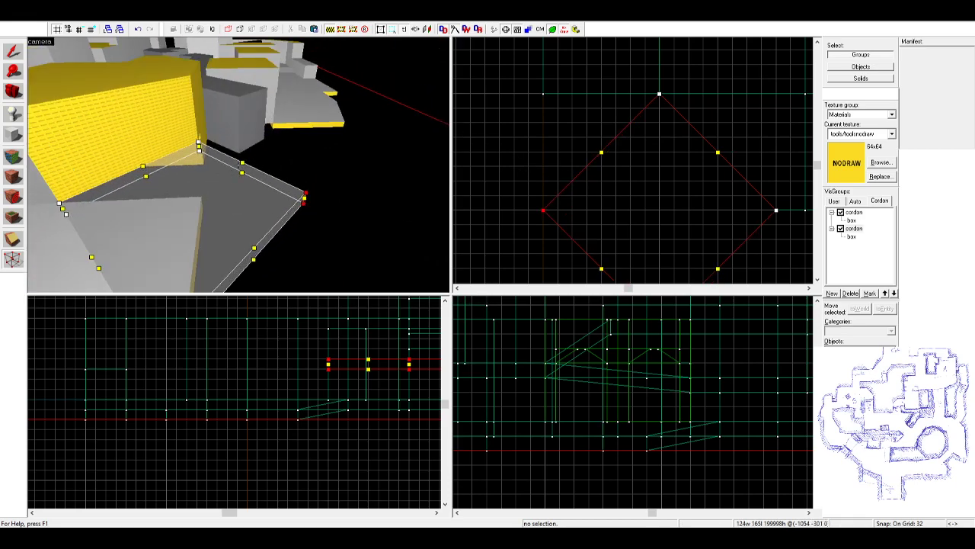
key("z")
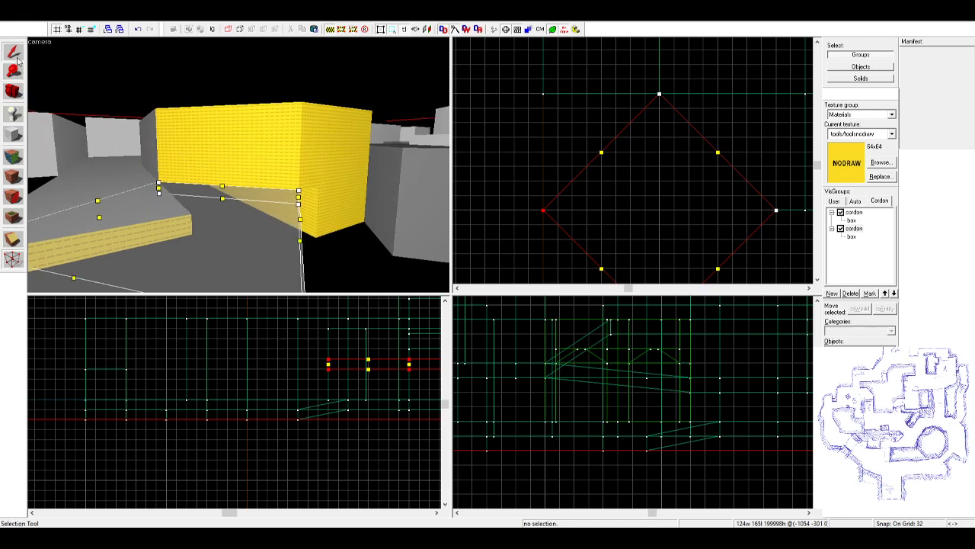
- Lower the diamond floor's two far corners by 64 units to turn it into a ramp sloping away from the cut block
left_click(246, 199)
left_click(12, 259)
scroll(614, 132, "down", 4)
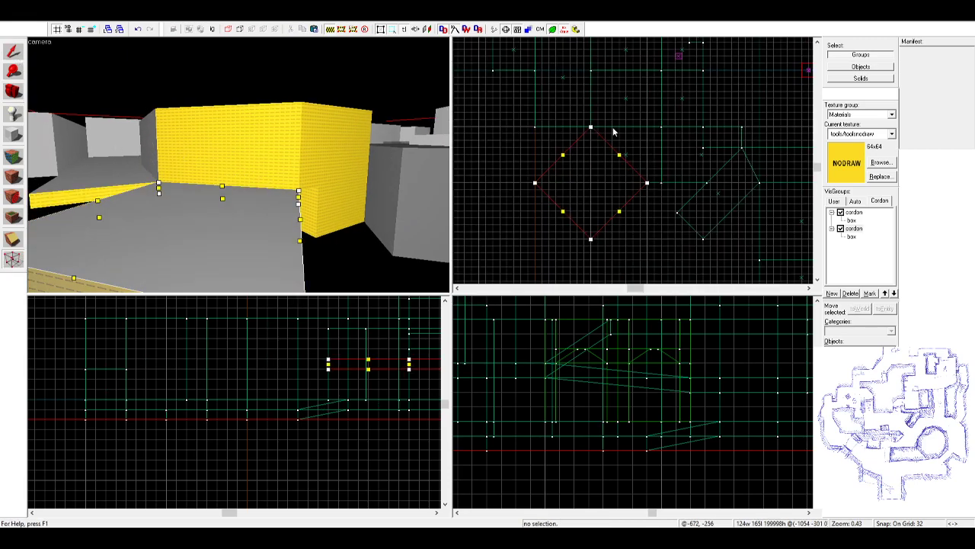
left_click_drag(580, 195, 660, 284)
key("z")
key("w")
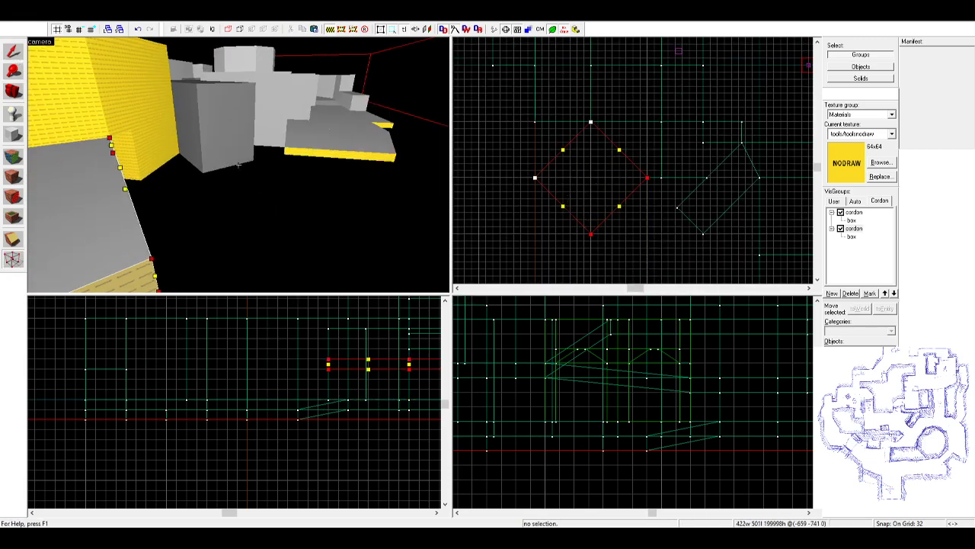
key("s")
key("z")
key("Down")
key("Down")
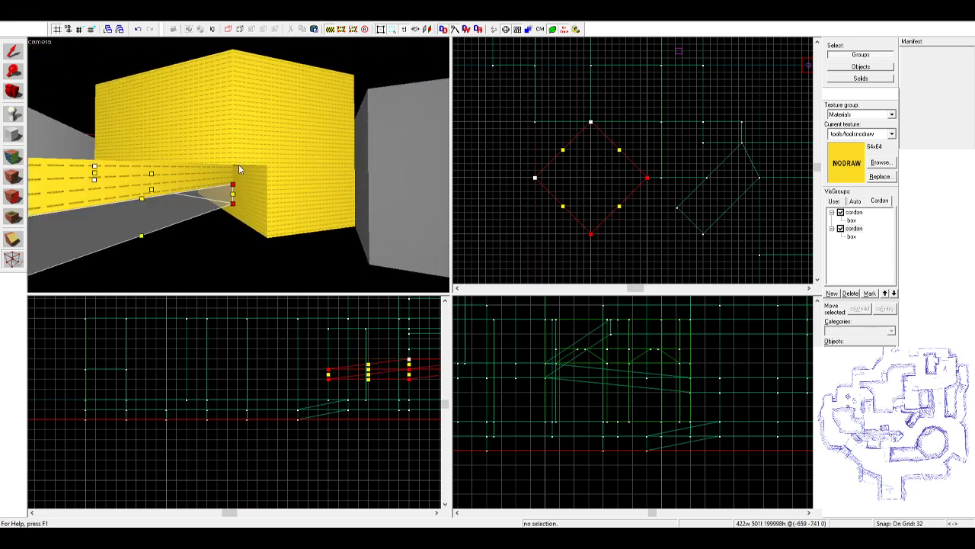
left_click(11, 61)
- Pull the outer end corner of the 448-unit-long floor out to the ramp's nearest corner to close the triangular gap
key("z")
key("s")
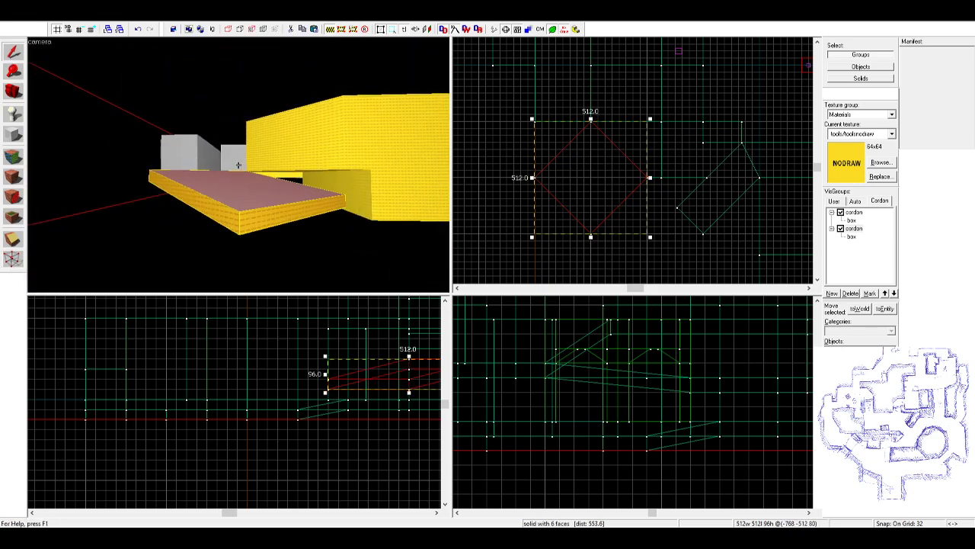
key("w")
key("w")
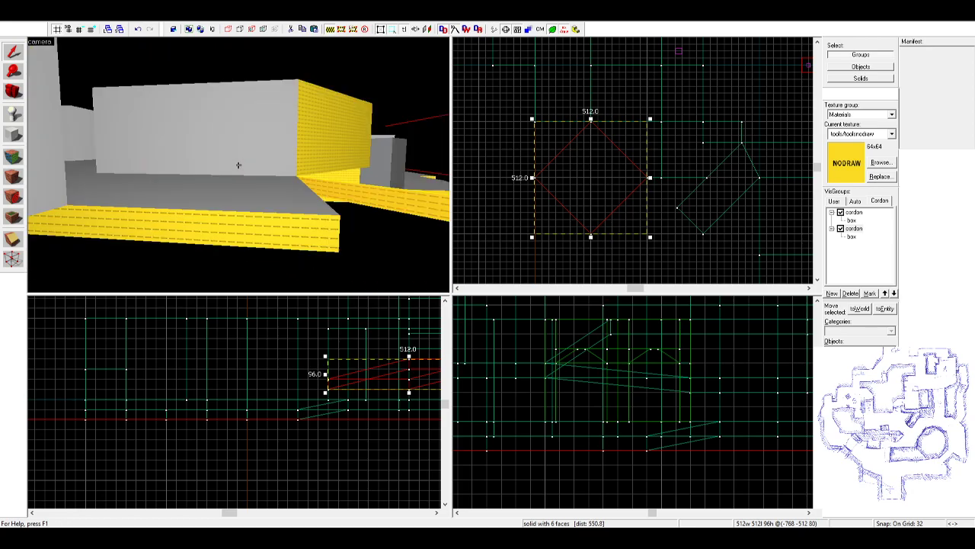
key("z")
left_click(215, 145)
scroll(661, 167, "down", 2)
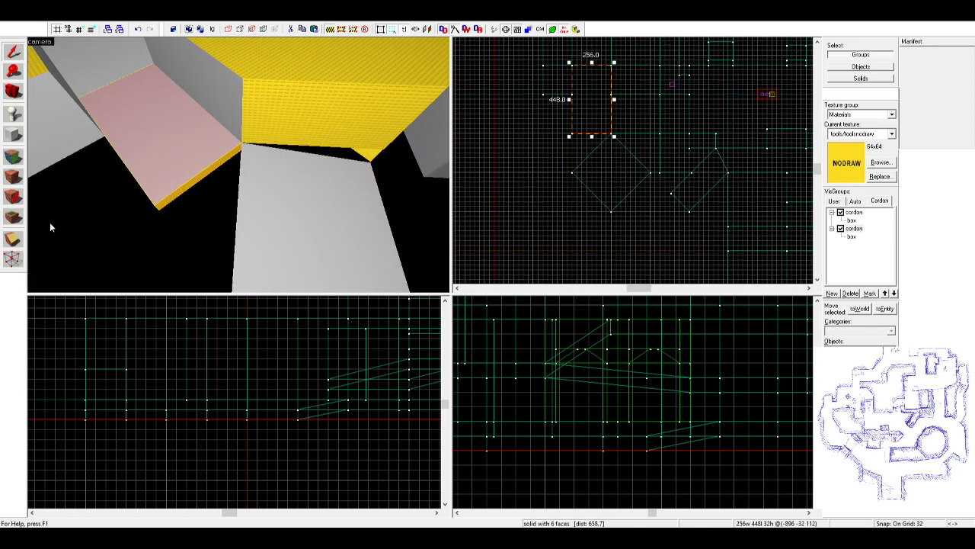
left_click(13, 259)
scroll(553, 157, "up", 3)
left_click_drag(562, 108, 600, 155)
key("Down")
key("Down")
key("Down")
key("Down")
key("Down")
key("Down")
key("Down")
key("Down")
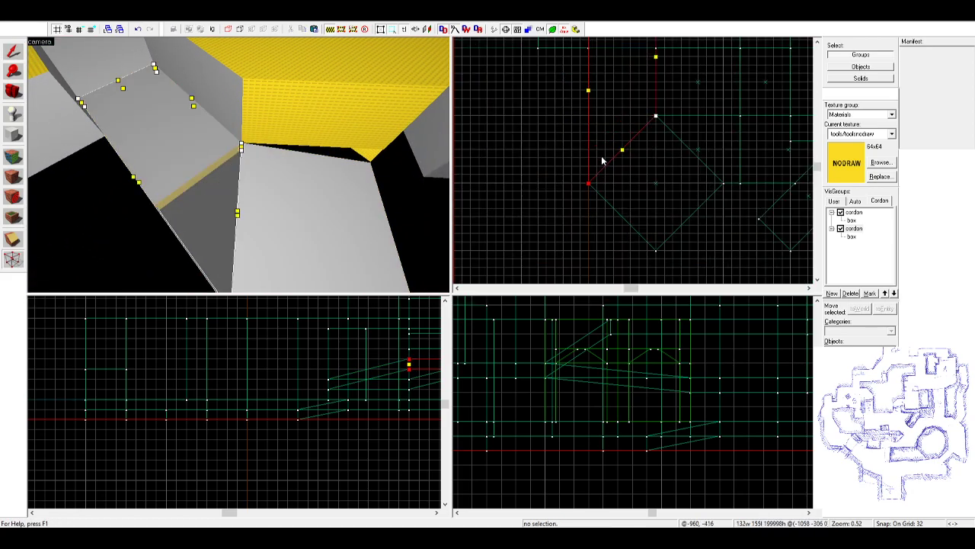
left_click(13, 51)
key("Escape")
- Examine the extended floor, the ramp and the surrounding open edges from above
key("z")
key("s")
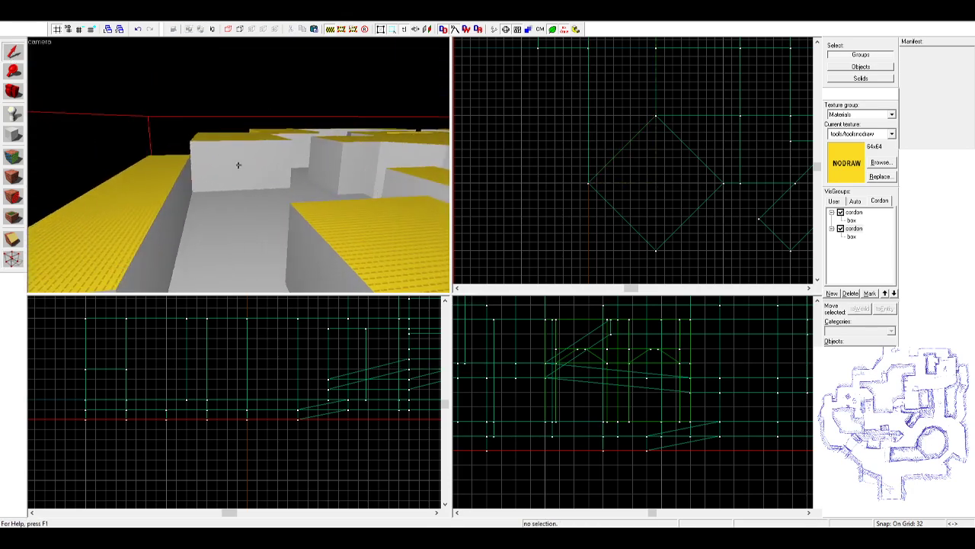
key("s")
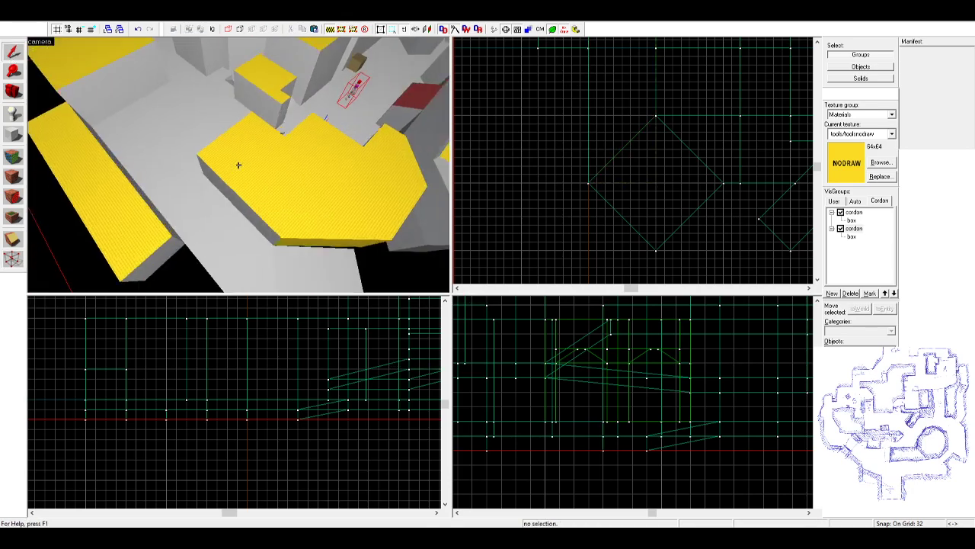
key("z")
key("d")
key("d")
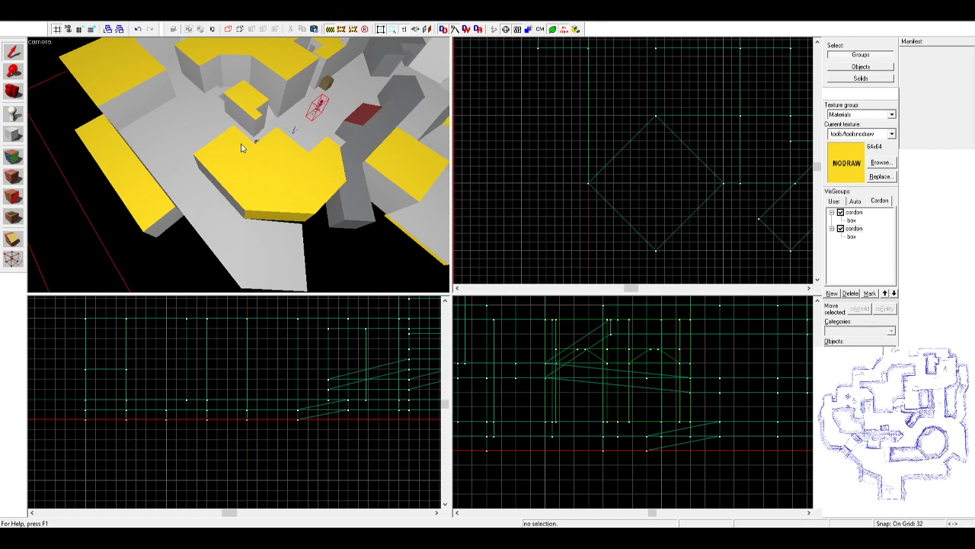
key("z")
key("z")
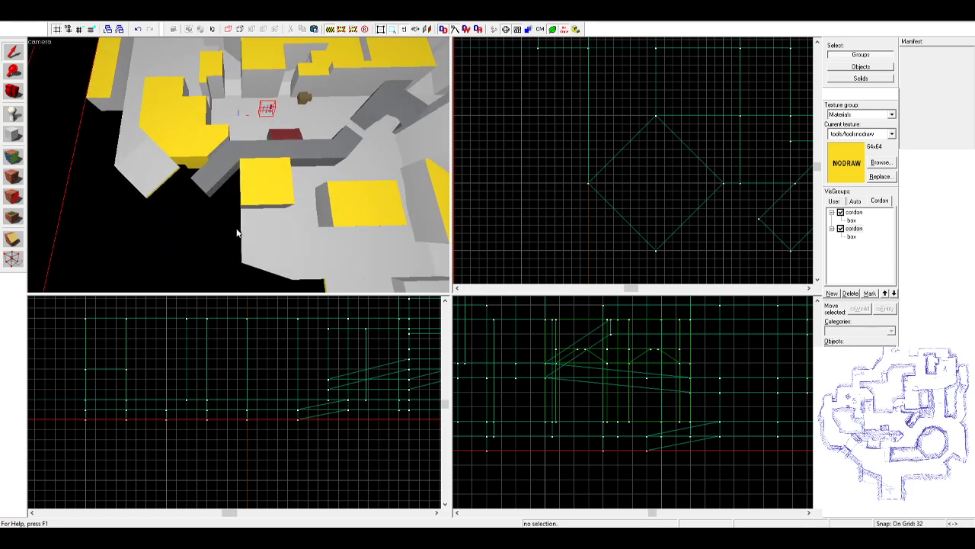
- Copy the diamond-shaped ramp diagonally against its lower edge
left_click(244, 227)
left_click(261, 231)
left_click(161, 181)
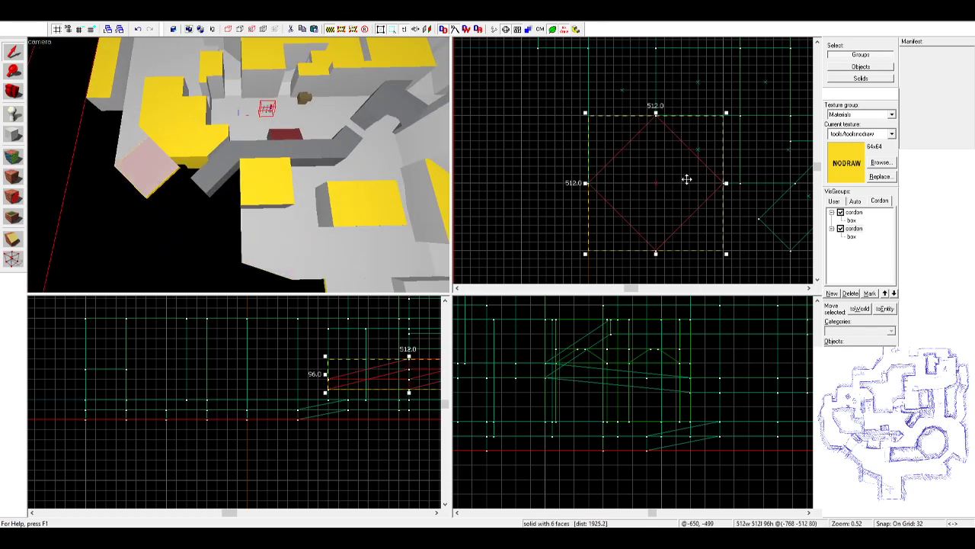
middle_click_drag(687, 179, 583, 84)
left_click_drag(559, 112, 626, 180, "shift")
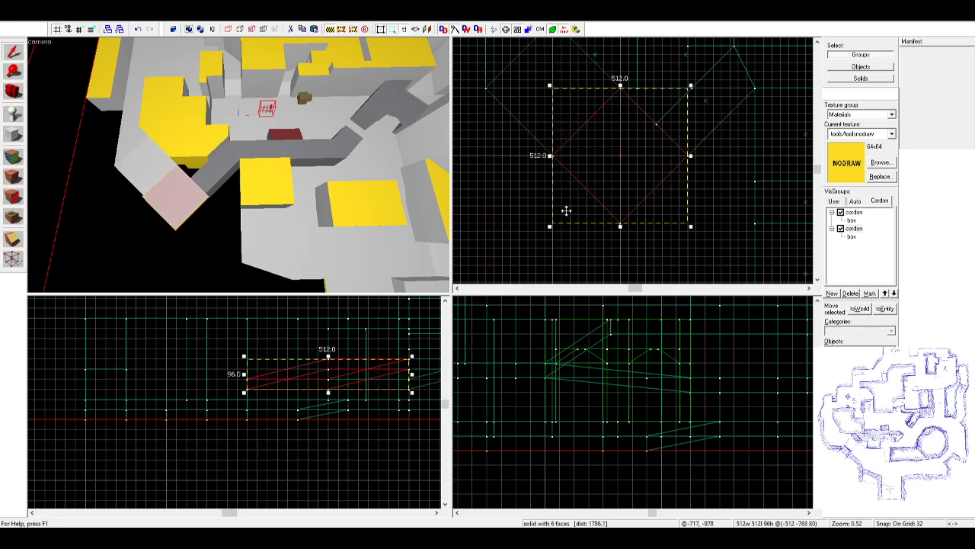
- Level the copied ramp by lowering its upper-end vertices, making a flat floor 32 units thick
left_click(14, 259)
left_click_drag(368, 369, 366, 398)
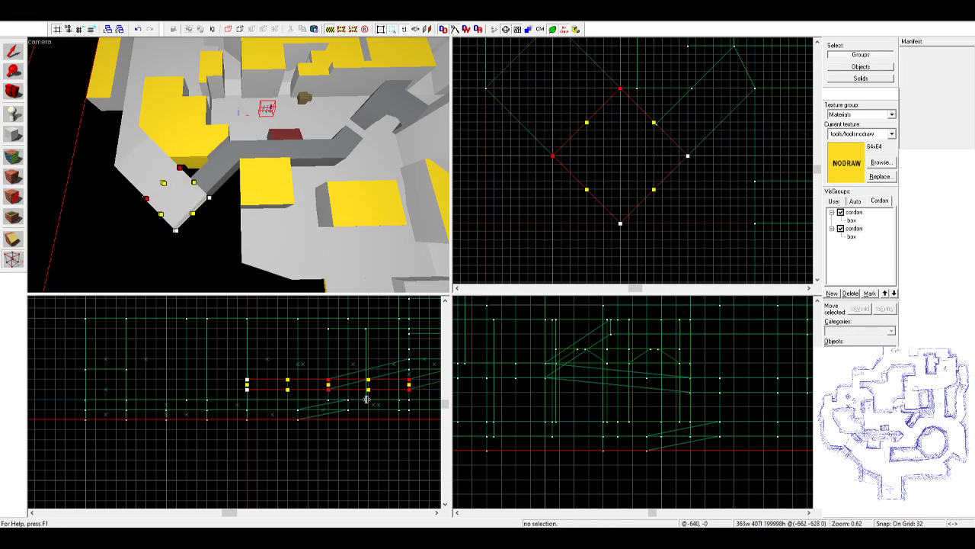
left_click(13, 51)
left_click(195, 225)
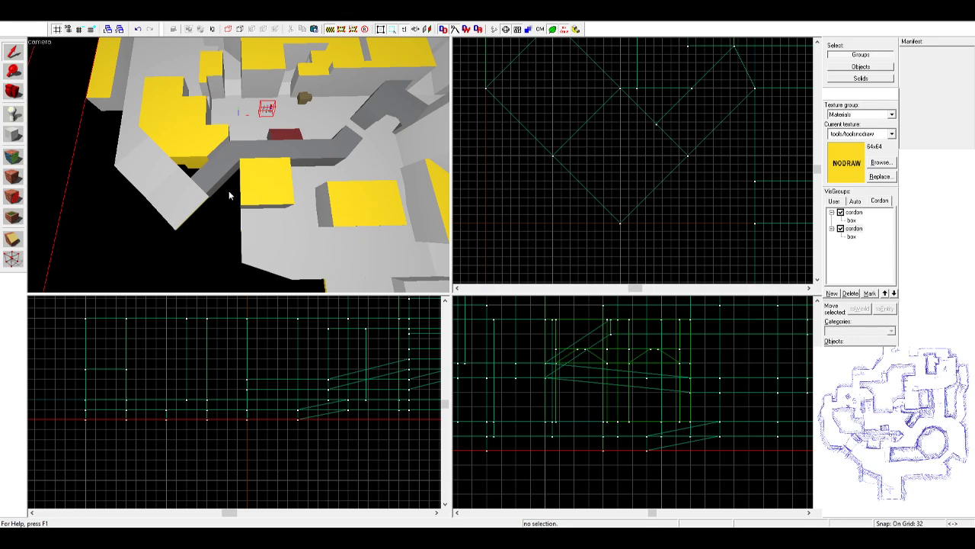
left_click(163, 209)
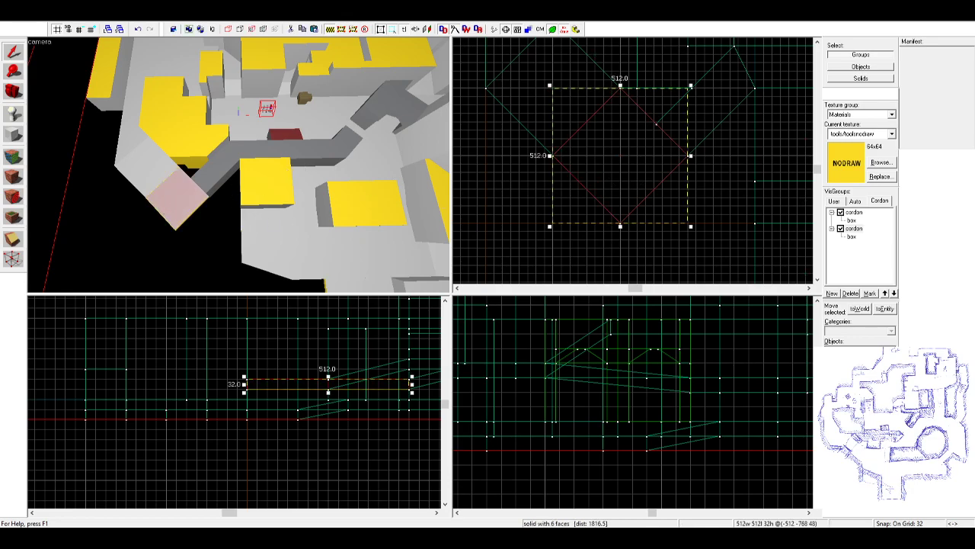
key("z")
key("w")
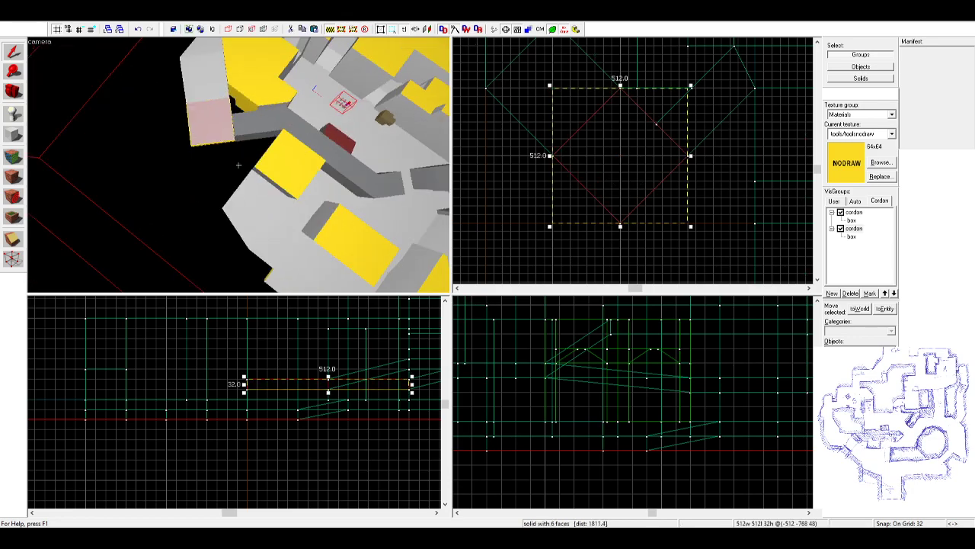
key("z")
left_click(246, 148)
left_click_drag(717, 102, 618, 230)
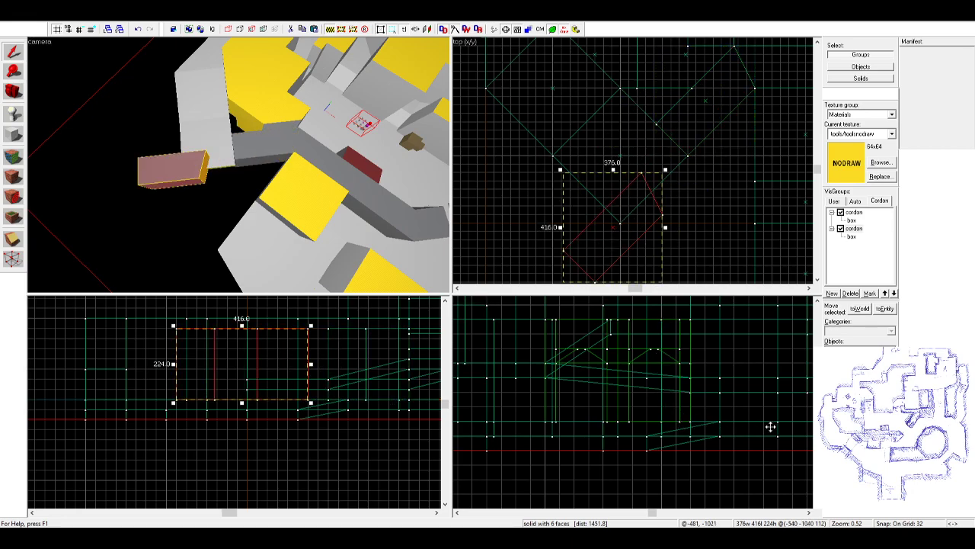
key("ctrl+i")
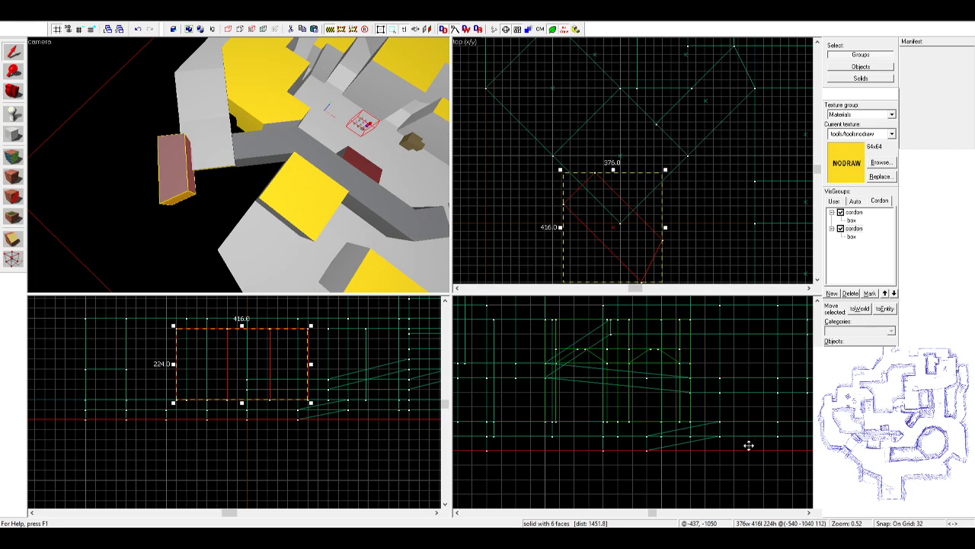
key("ctrl+l")
left_click_drag(633, 203, 592, 218)
scroll(598, 219, "up", 4)
scroll(543, 142, "up", 2)
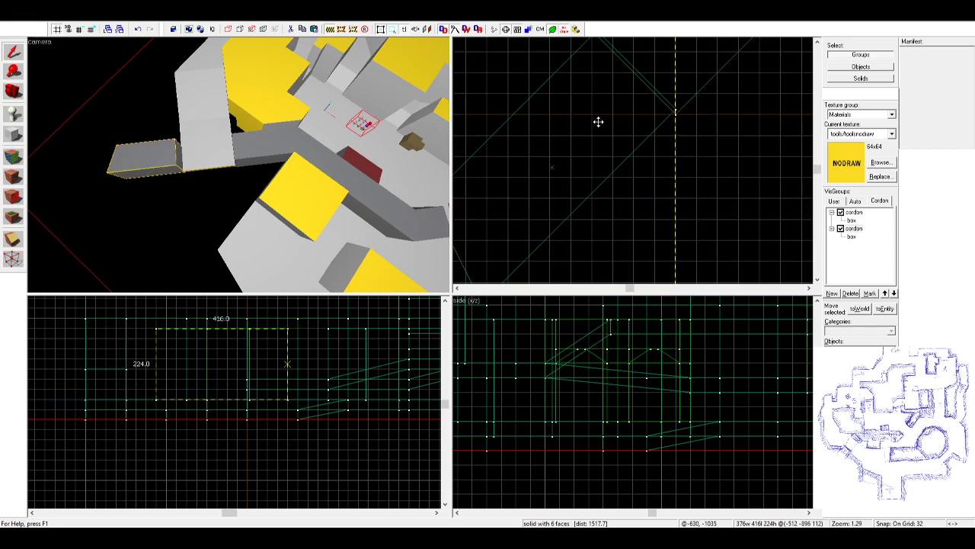
left_click_drag(606, 124, 606, 140)
key("Delete")
- Copy the 416-unit-long angled wall block to the flat floor's outer lower edge and clip off the part overlapping the floor
left_click(246, 139)
scroll(649, 174, "down", 7)
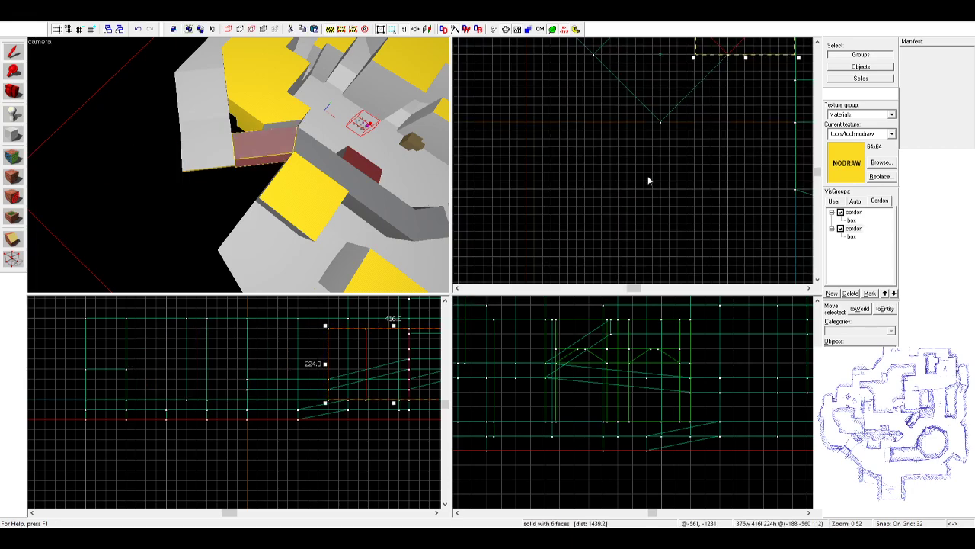
scroll(710, 77, "up", 4)
left_click_drag(712, 87, 596, 226)
left_click_drag(622, 184, 595, 201)
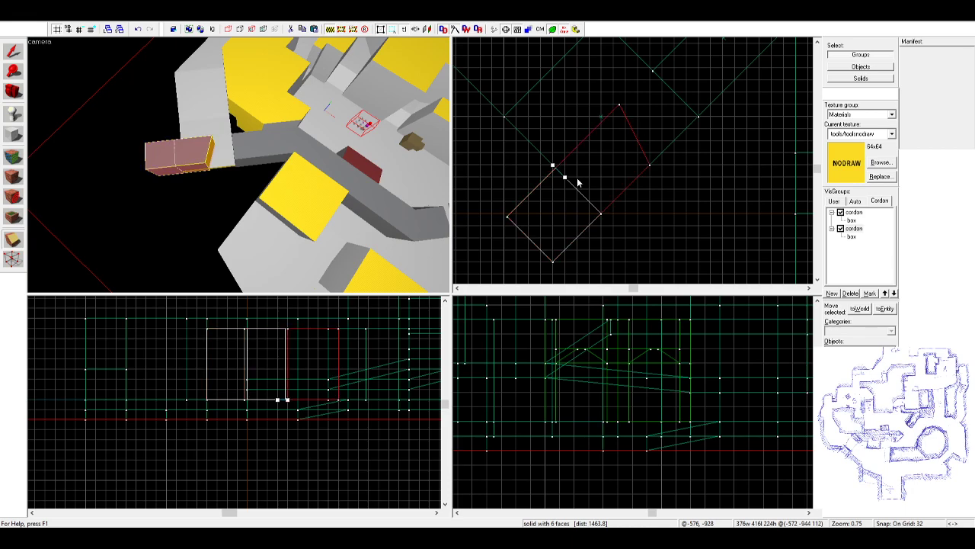
key("Return")
key("shift+s")
key("Escape")
- Lower the flat diamond-shaped floor below the ramp by 64 units
key("z")
key("w")
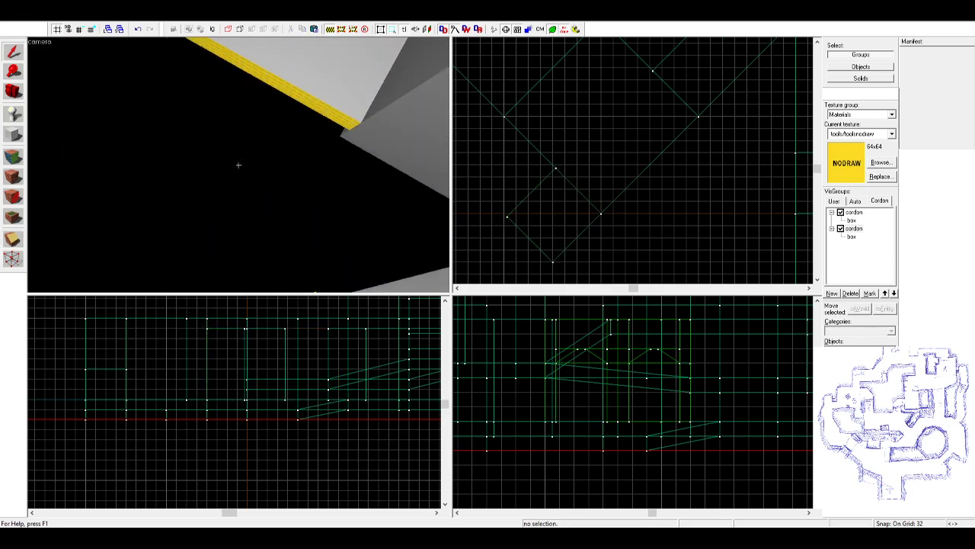
key("s")
key("d")
key("w")
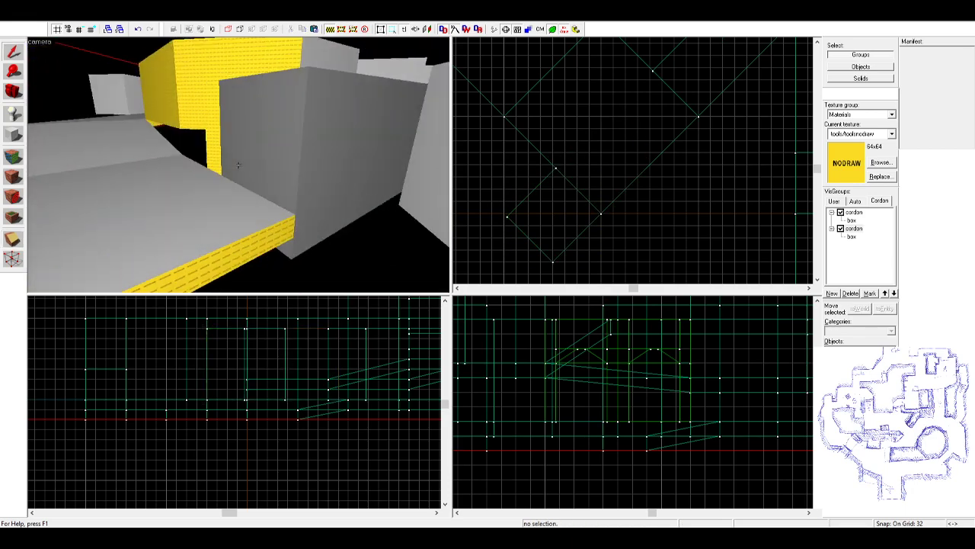
key("z")
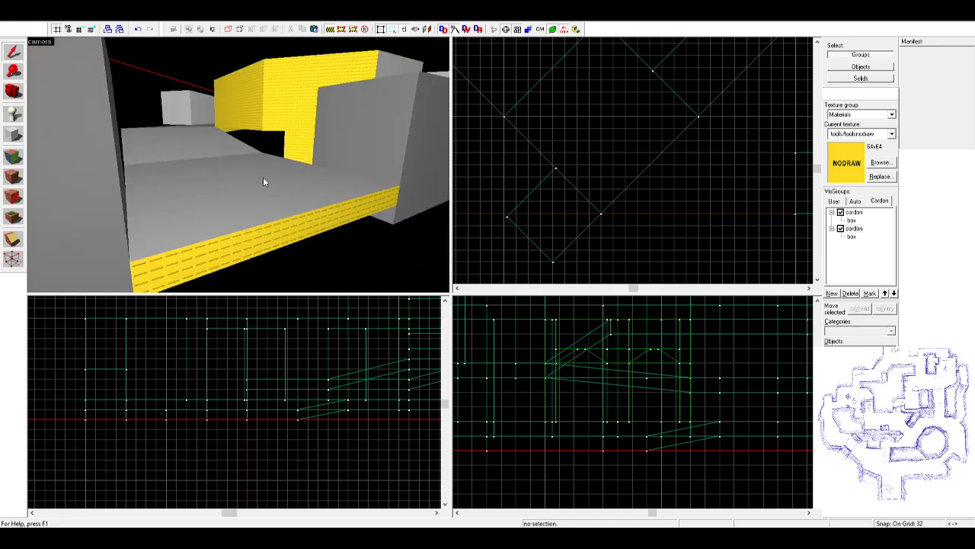
left_click(262, 181)
scroll(314, 406, "up", 3)
key("Down")
key("Down")
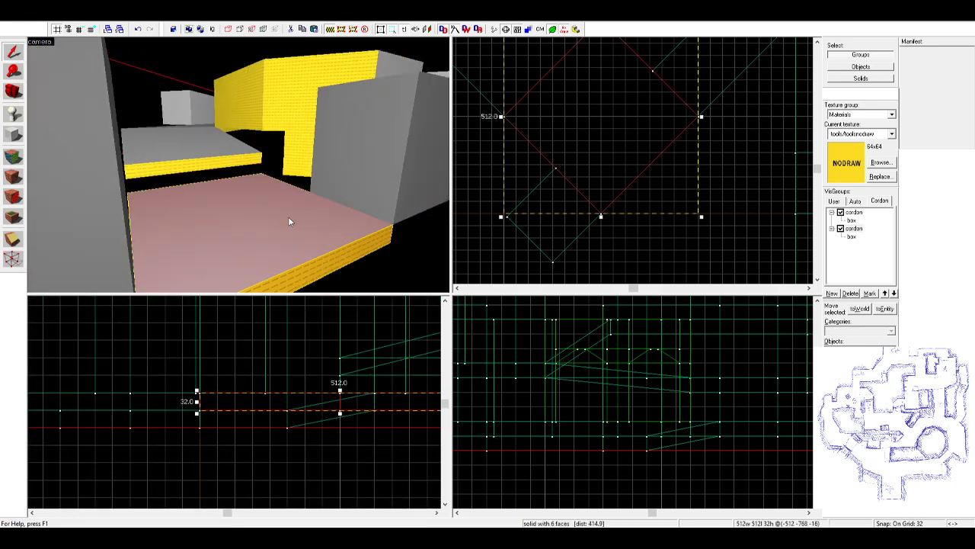
- Shorten the lowered floor by moving its ramp-side edge vertices 64 units away from the ramp along both axes
left_click(209, 167)
left_click(331, 209)
scroll(629, 205, "down", 2)
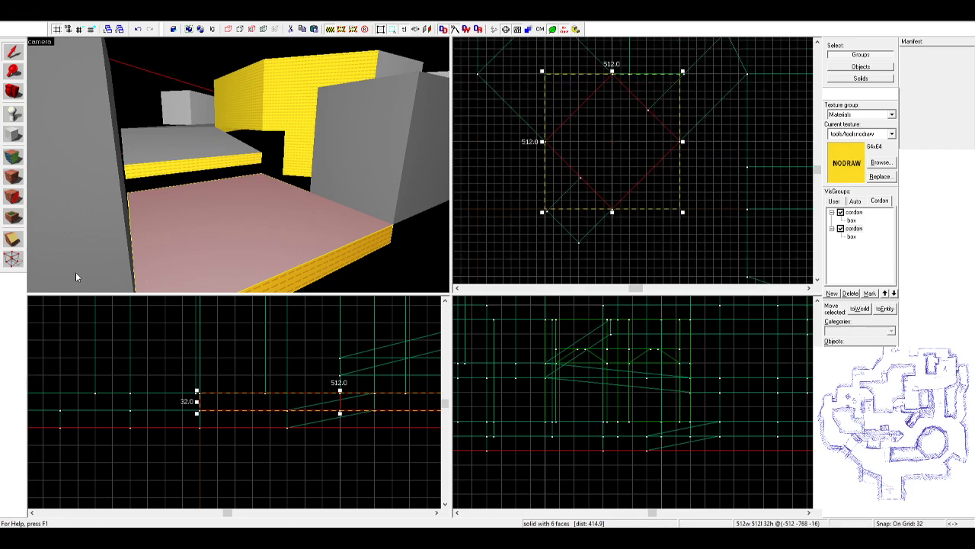
left_click(12, 259)
left_click_drag(610, 146, 620, 154)
key("Down")
key("Right")
key("Down")
key("Right")
key("Right")
key("Down")
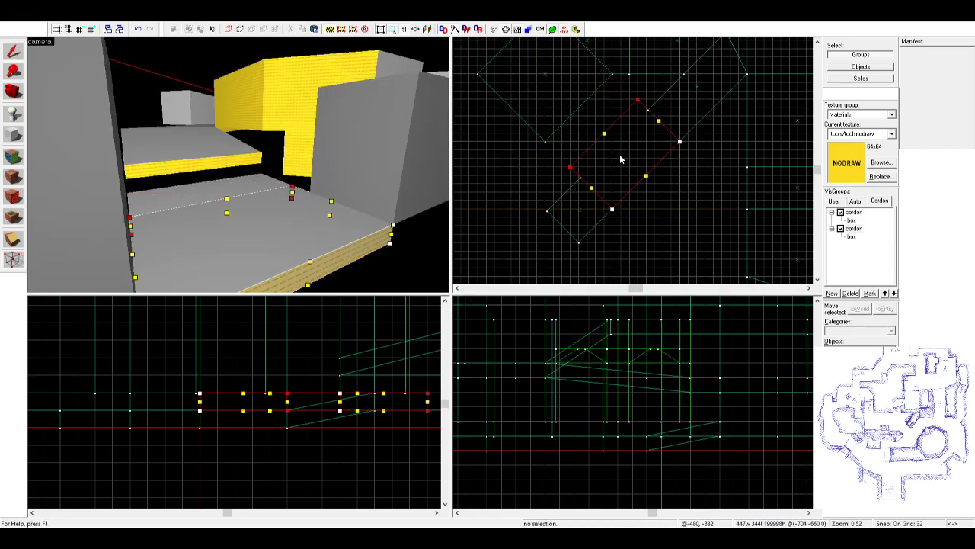
- Extend the ramp's lower-edge vertices 64 units along both axes to the shortened floor and drop them 64 units to its level
left_click(207, 160)
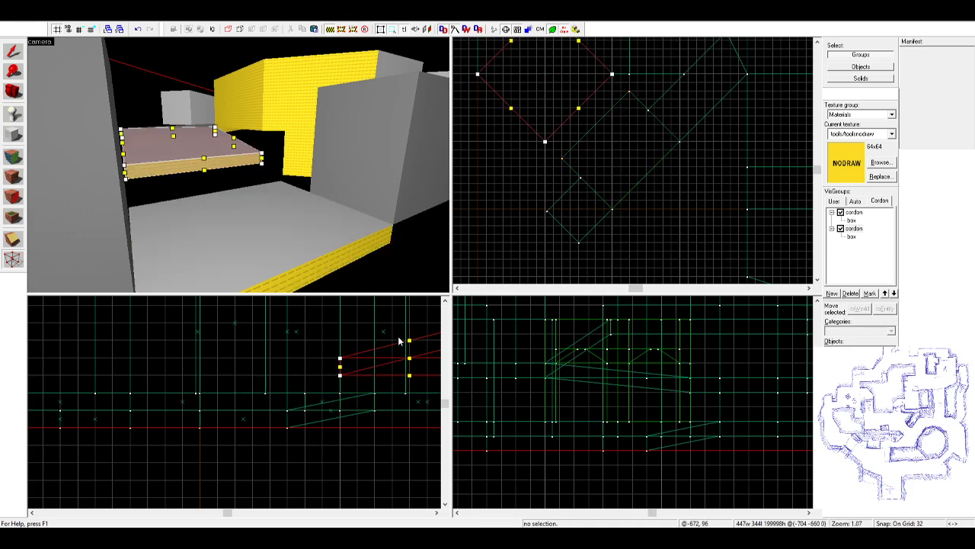
scroll(549, 122, "down", 2)
key("Right")
key("Down")
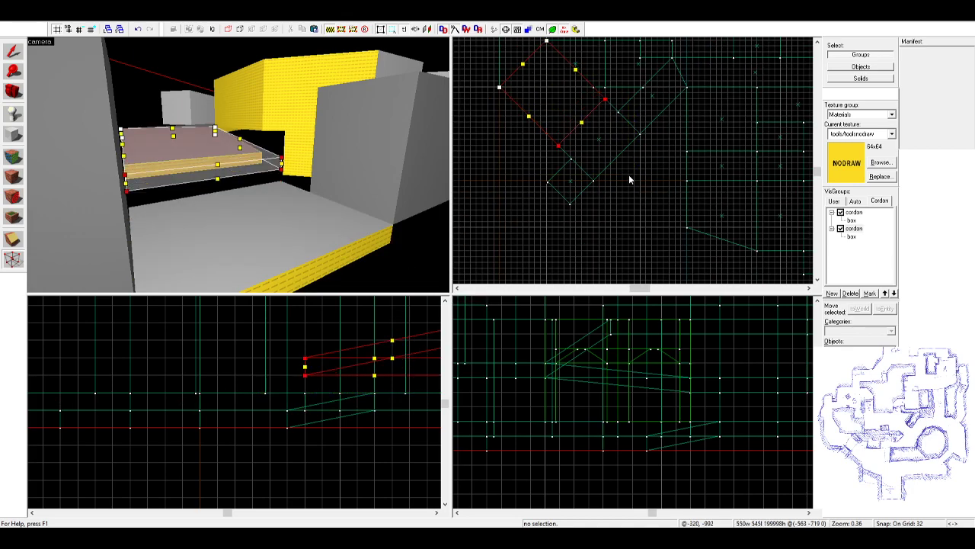
key("Down")
left_click(13, 52)
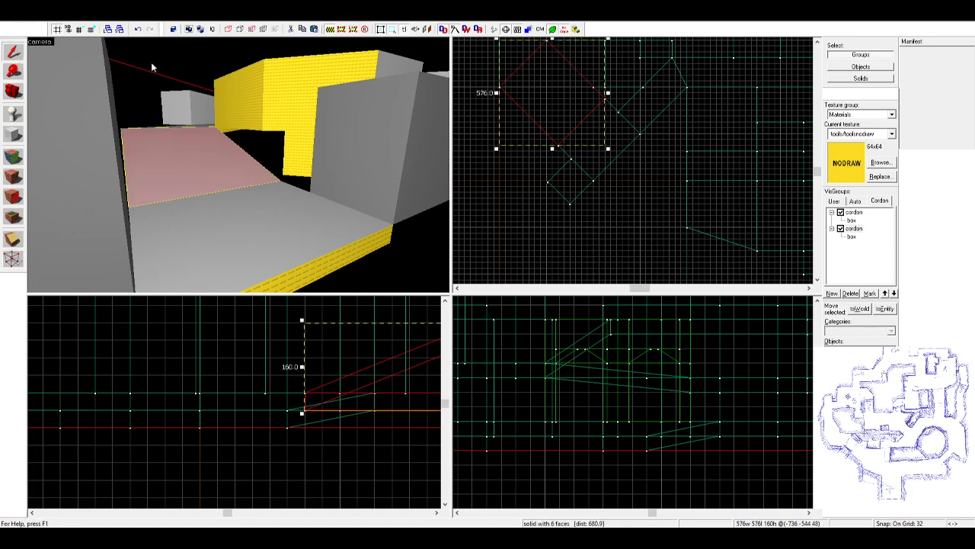
key("Escape")
- Extend the nodraw-covered block beside the ramp downward to a height of 320 units
key("z")
key("s")
key("w")
key("w")
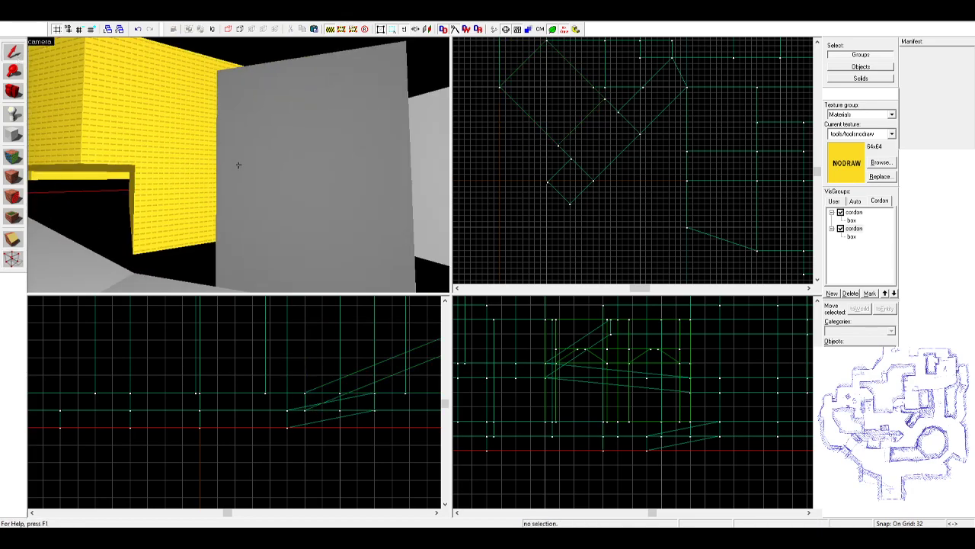
key("z")
left_click(221, 159)
scroll(237, 392, "down", 7)
scroll(255, 398, "up", 4)
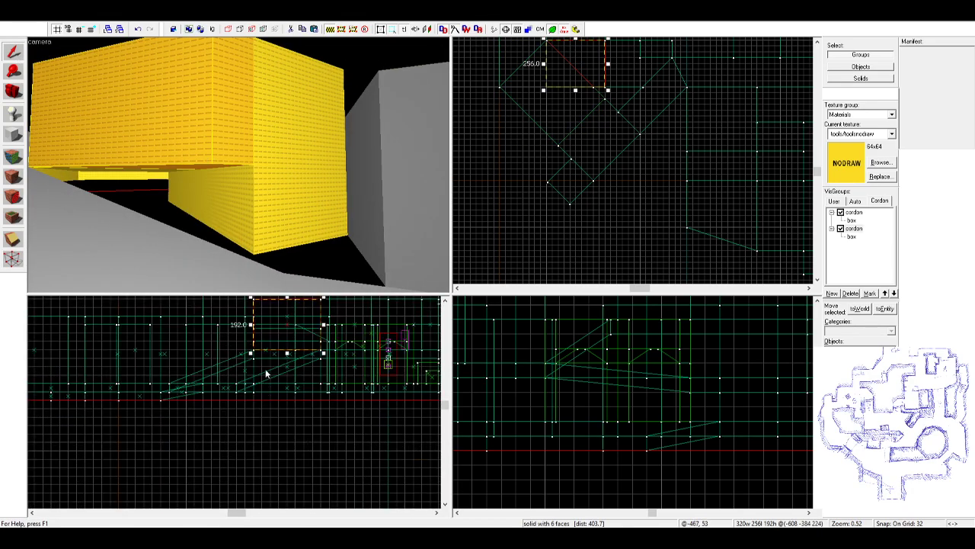
left_click_drag(288, 354, 287, 387)
key("ctrl+z")
left_click(227, 161)
- Apply the gray dev/reflectivity_40b texture to the exposed side faces of the extended nodraw block
key("z")
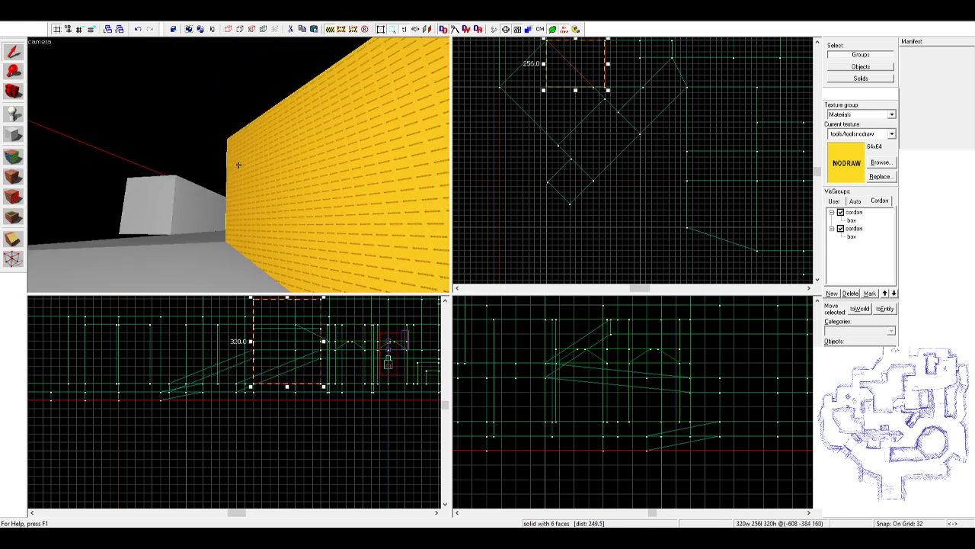
key("z")
left_click(13, 157)
left_click(305, 160)
right_click(399, 170)
key("z")
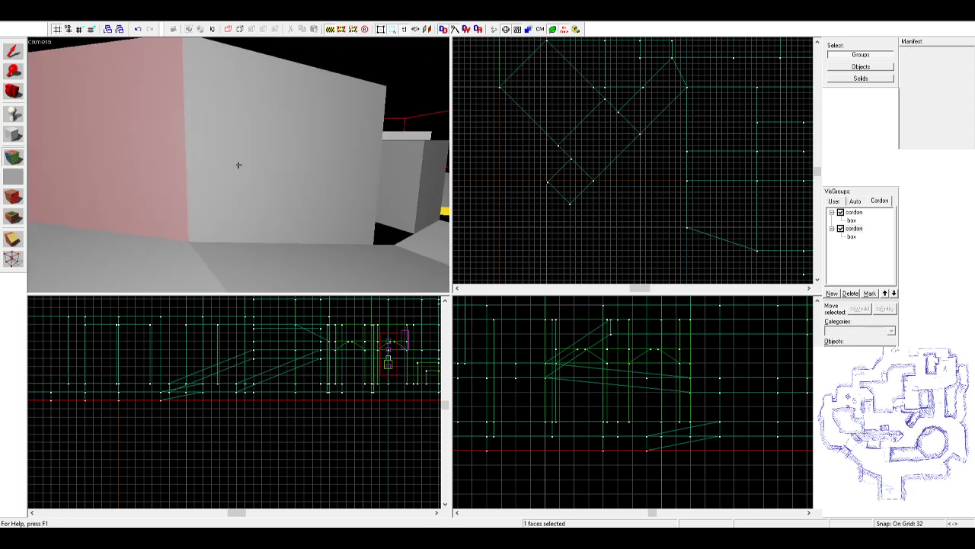
key("d")
key("z")
right_click(286, 170)
right_click(322, 179)
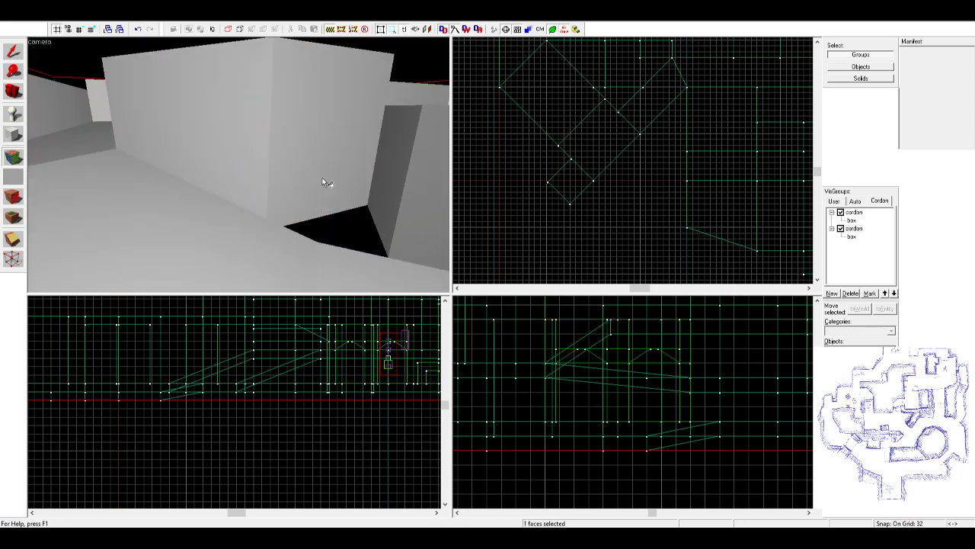
key("shift+s")
- Examine the open gap between the new lower floor and the neighbouring floor, and the corridor beside it
key("z")
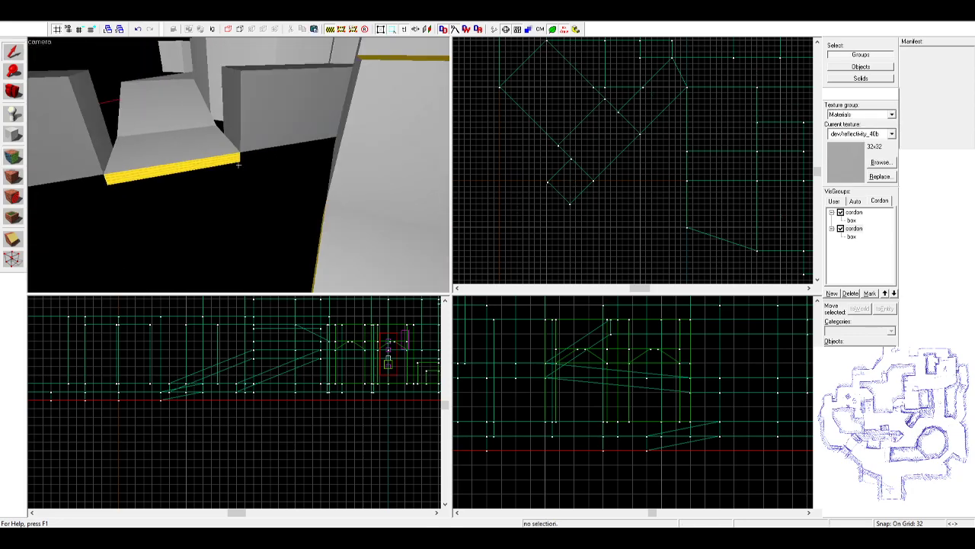
key("s")
key("w")
key("z")
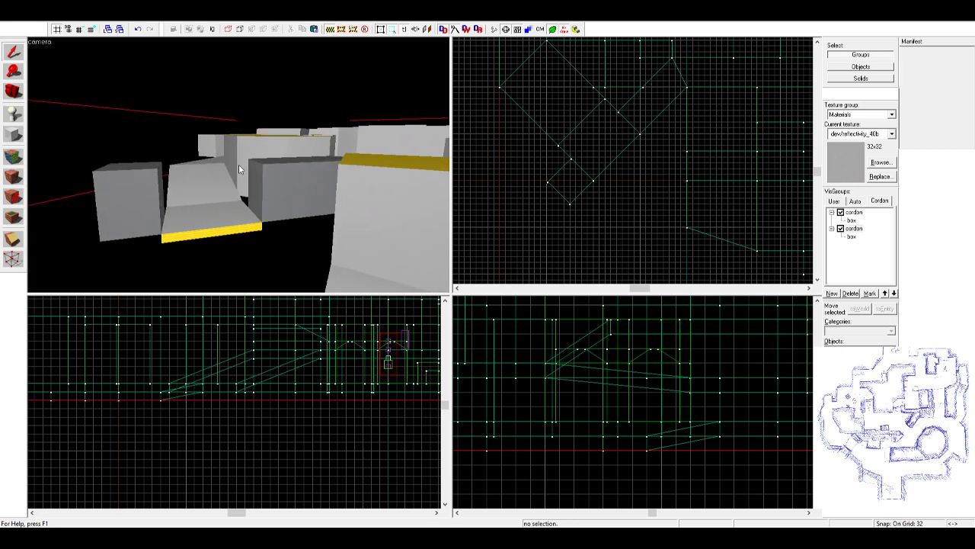
key("z")
key("s")
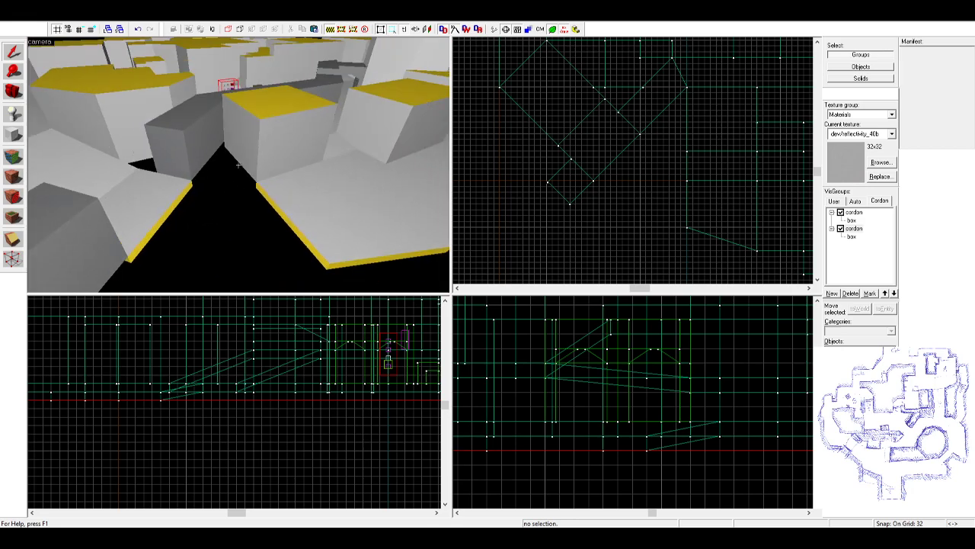
key("z")
left_click(243, 163)
key("z")
key("w")
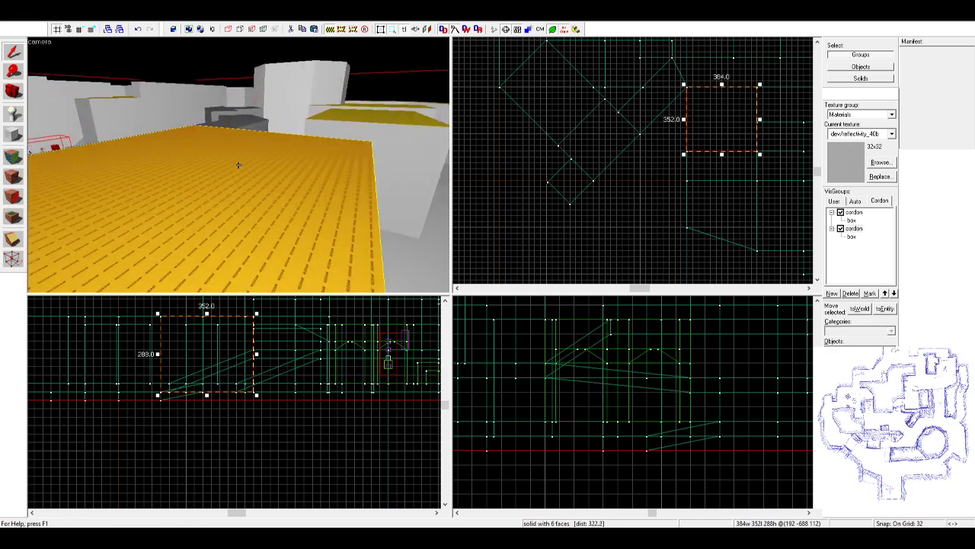
key("w")
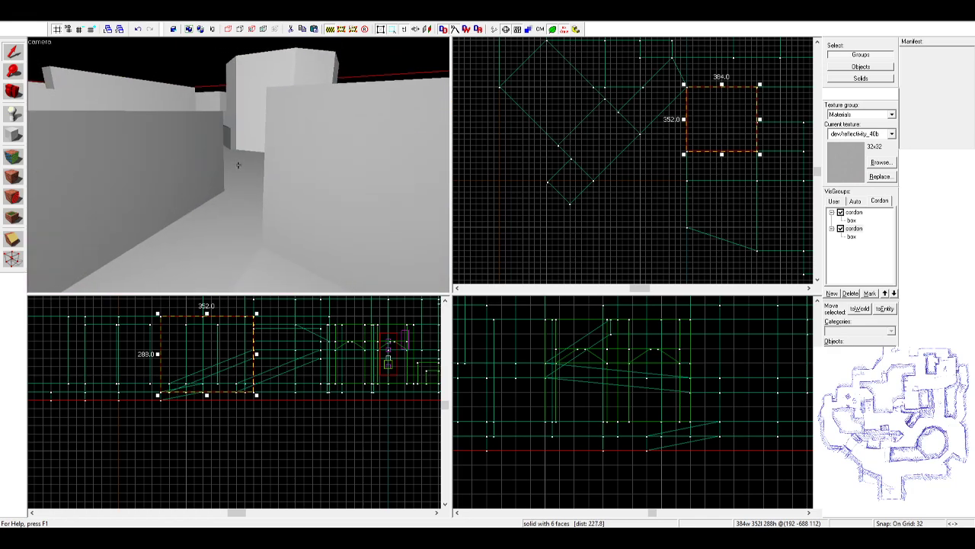
key("s")
key("w")
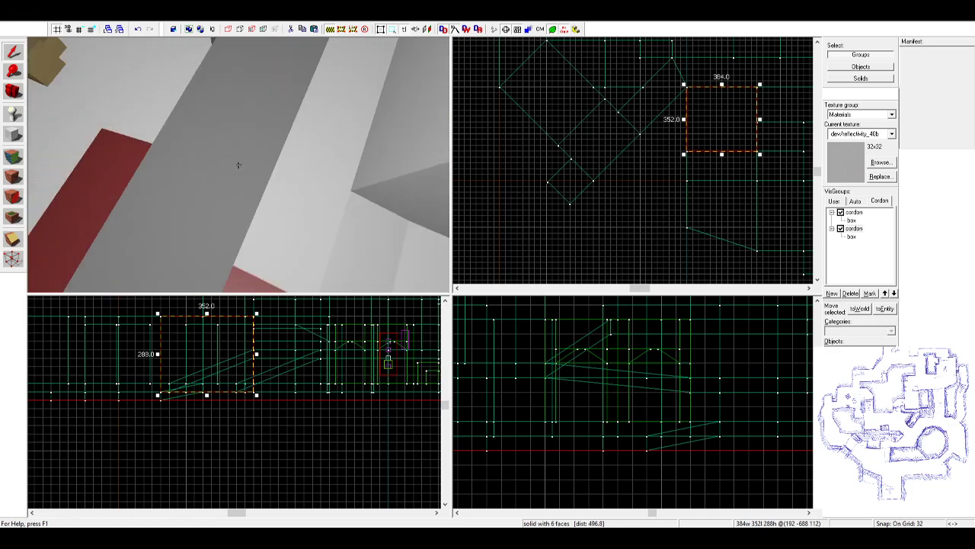
key("s")
- Delete the 912-unit-long straight wall that links the two angled wall blocks
key("z")
left_click(234, 139)
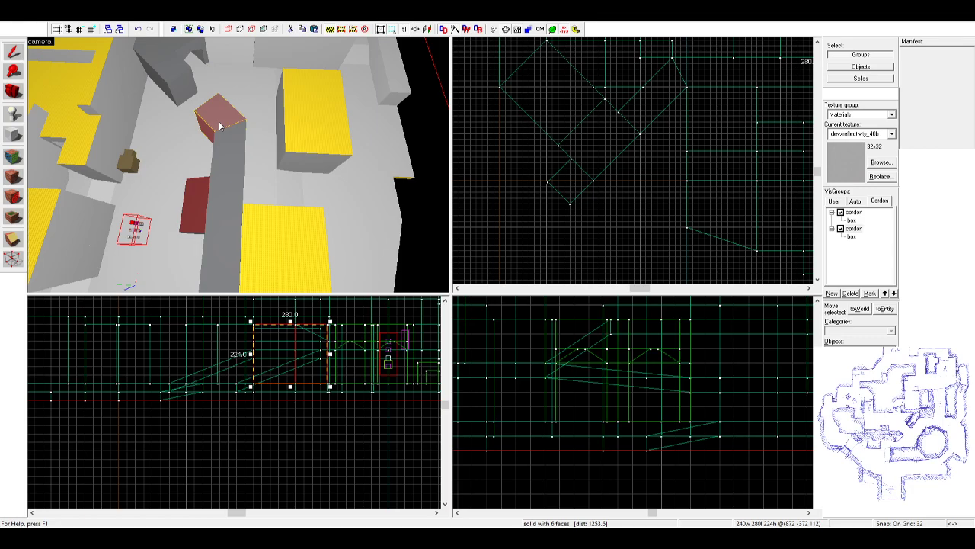
scroll(608, 159, "down", 5)
middle_click_drag(650, 135, 557, 196)
scroll(606, 169, "up", 5)
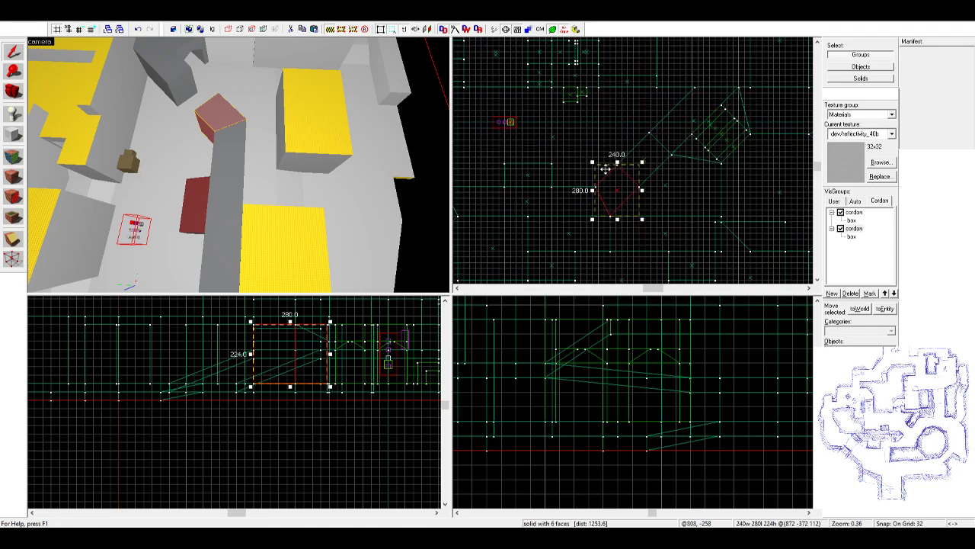
left_click(222, 198)
scroll(636, 168, "down", 3)
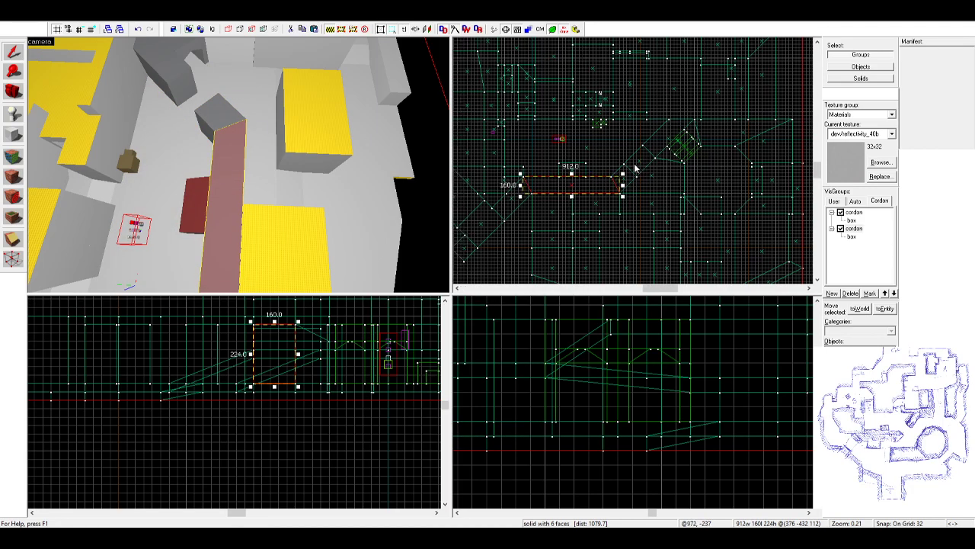
key("w")
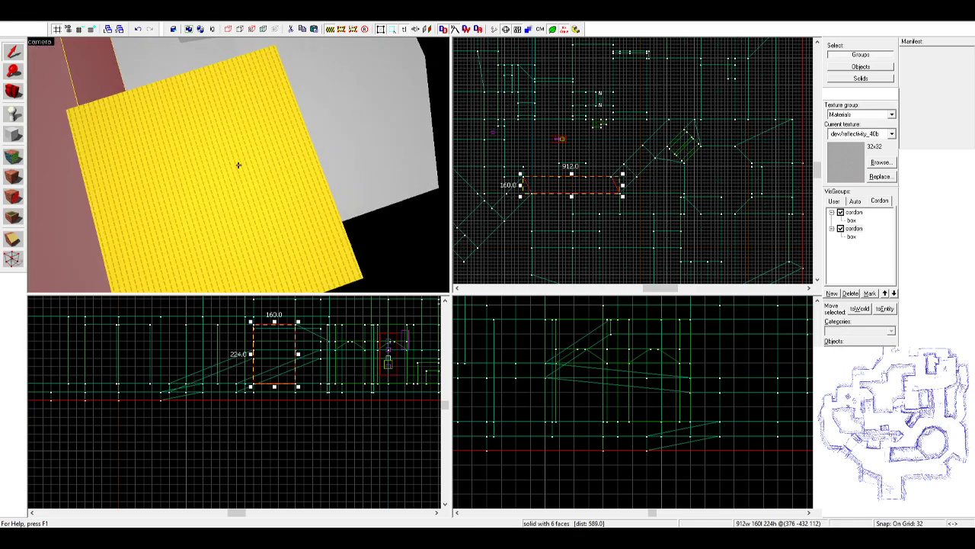
key("s")
key("w")
key("w")
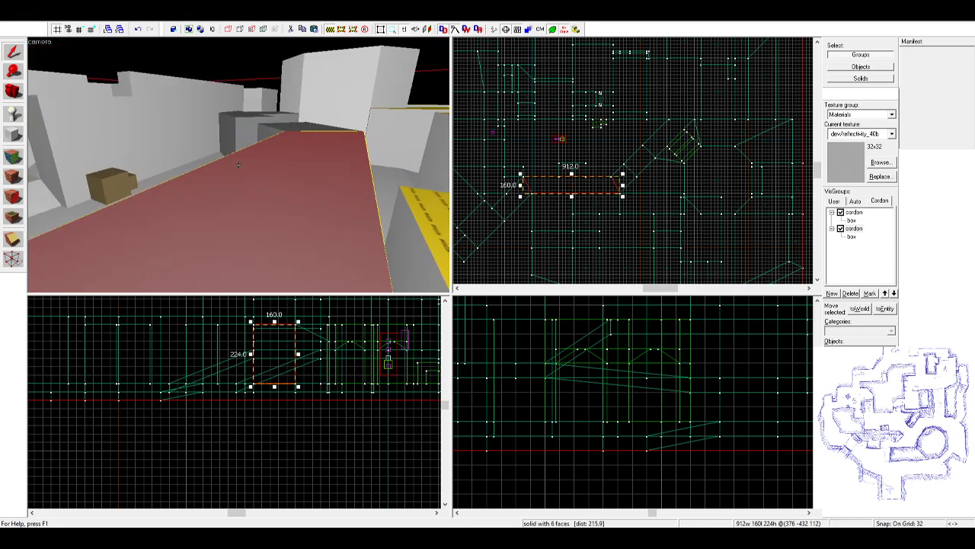
key("s")
key("Delete")
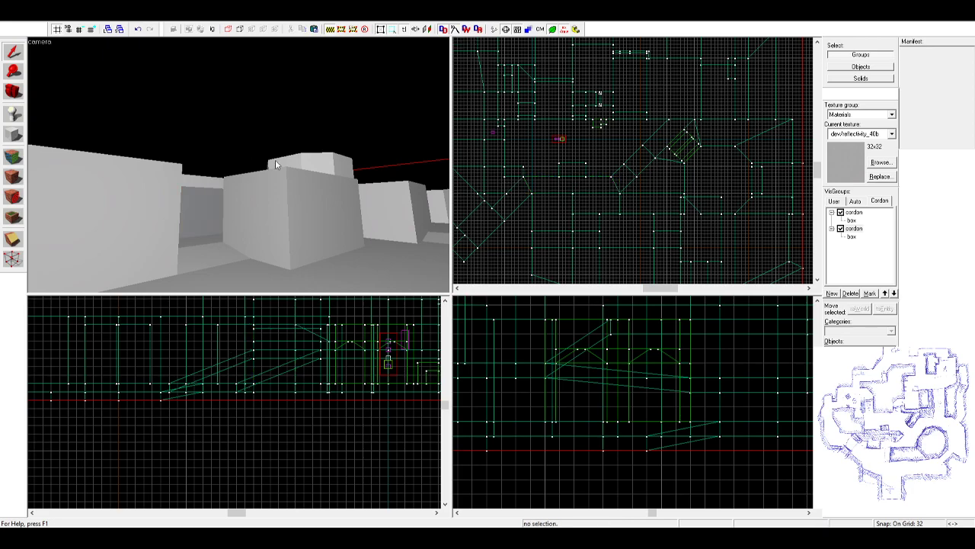
- Clip the 448 × 448 diagonal floor slab in half, keeping the half that adjoins the rest of the diagonal floor
key("w")
key("w")
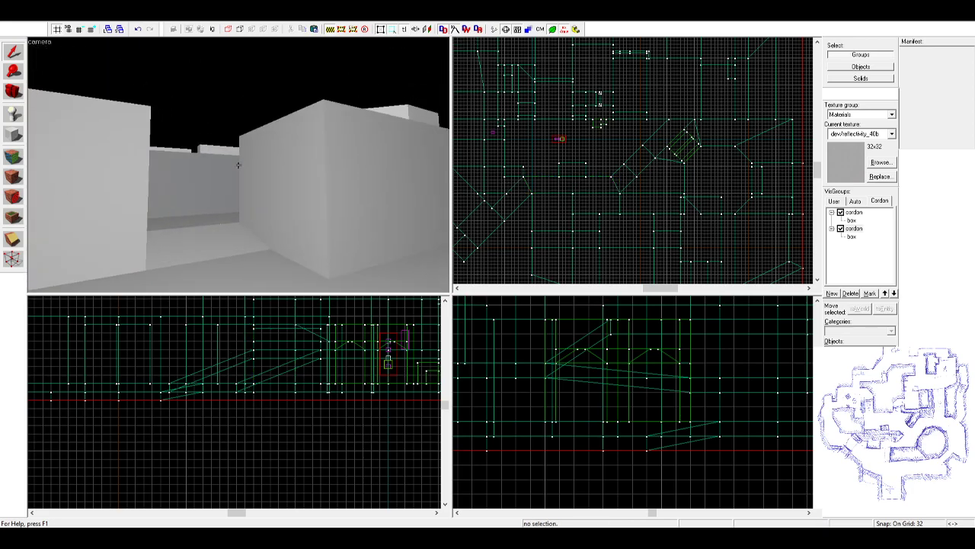
key("w")
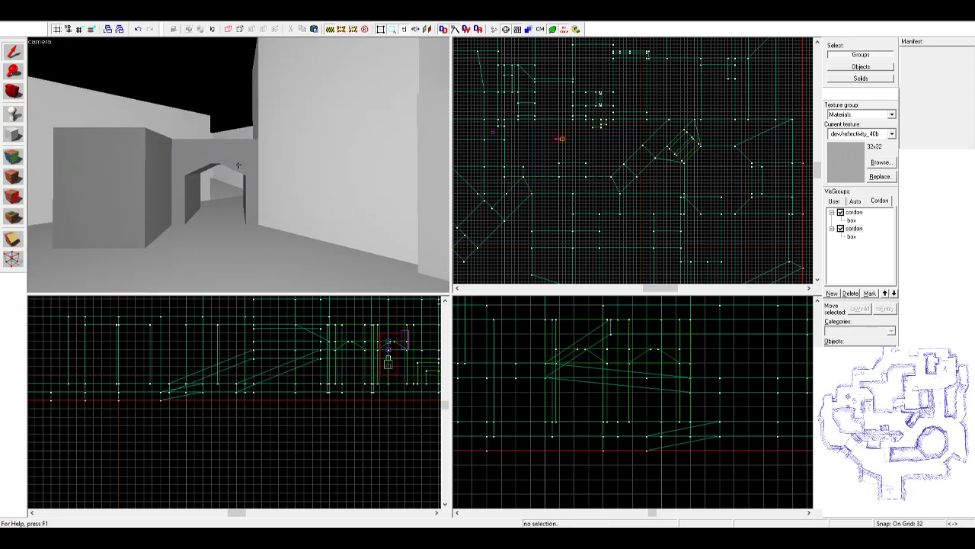
key("w")
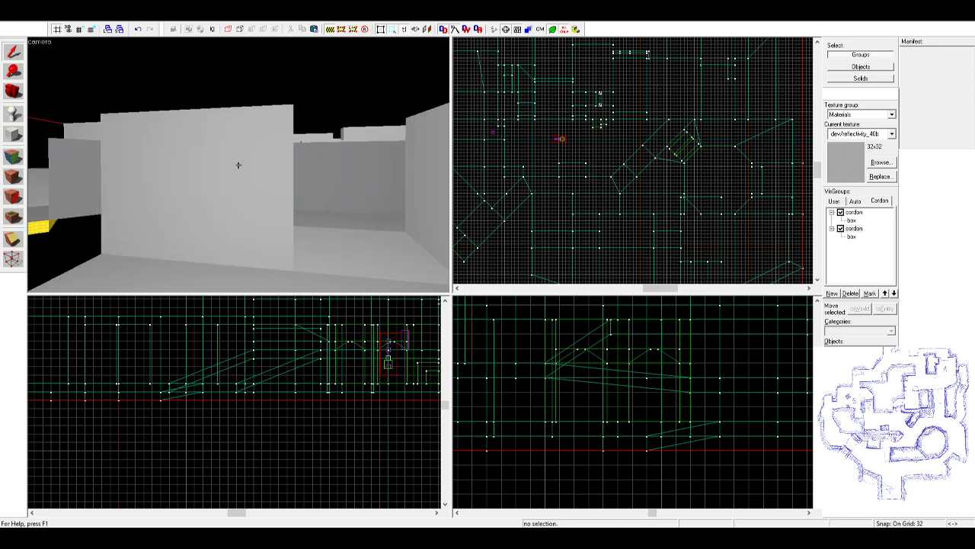
key("s")
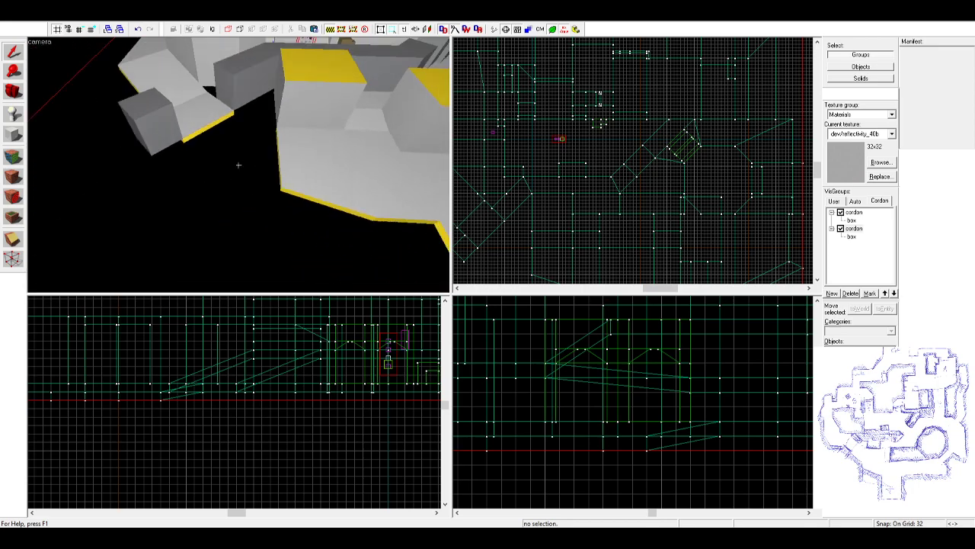
key("z")
left_click(188, 157)
scroll(648, 193, "down", 3)
scroll(557, 220, "up", 4)
scroll(558, 221, "up", 5)
middle_click_drag(642, 236, 565, 163)
mouse_move(526, 128)
left_mouse_down()
mouse_move(594, 181)
mouse_move(581, 180)
left_mouse_up()
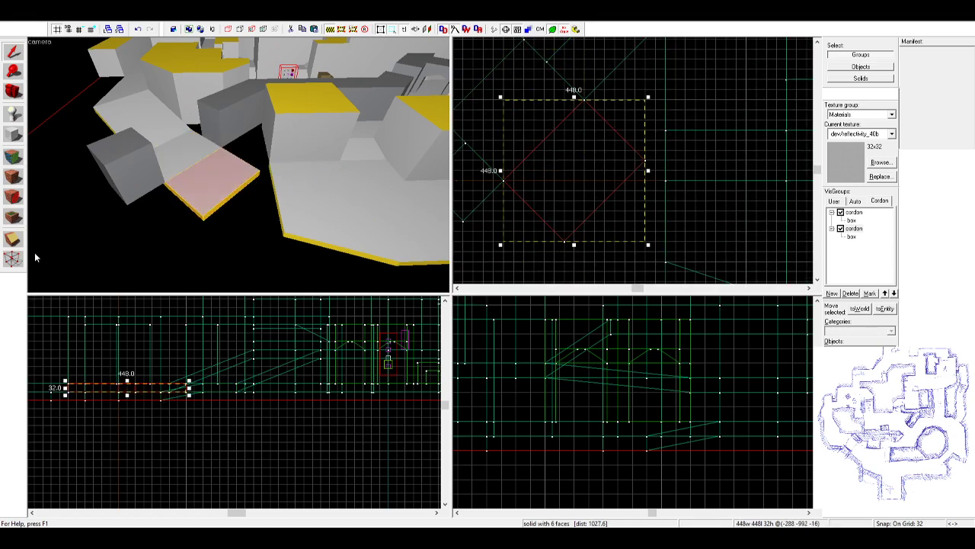
scroll(602, 140, "up", 3)
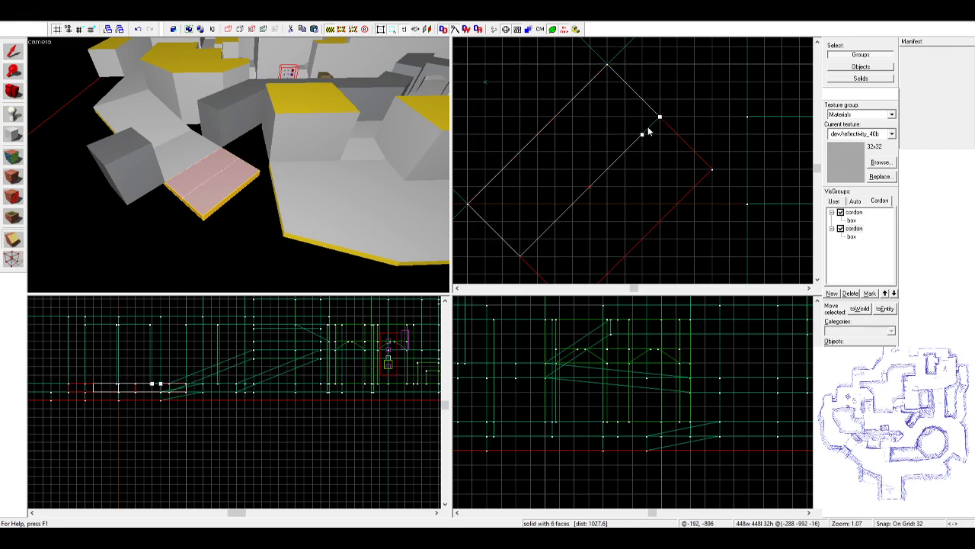
key("shift+x")
key("shift+x")
key("Return")
- Fill the gap beside the diagonal slab with a floor block and shift its corner vertices to follow the slab's edge
key("shift+s")
left_click(340, 200)
left_click(292, 174)
mouse_move(791, 159)
left_mouse_down()
mouse_move(612, 168)
mouse_move(574, 154)
mouse_move(658, 162)
left_mouse_up()
left_click(12, 259)
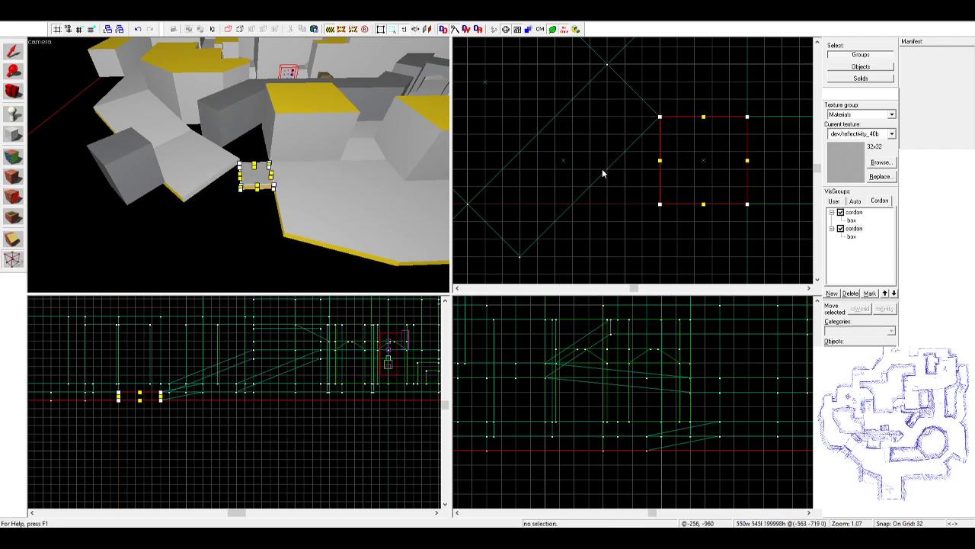
key("Left")
key("Left")
key("Left")
key("Left")
key("Left")
key("Right")
- Copy the 384 × 384 floor slab alongside the original, clip off its slanted end and resize the copy to 416 × 288 units
left_click(321, 224)
scroll(633, 158, "down", 3)
left_click(13, 50)
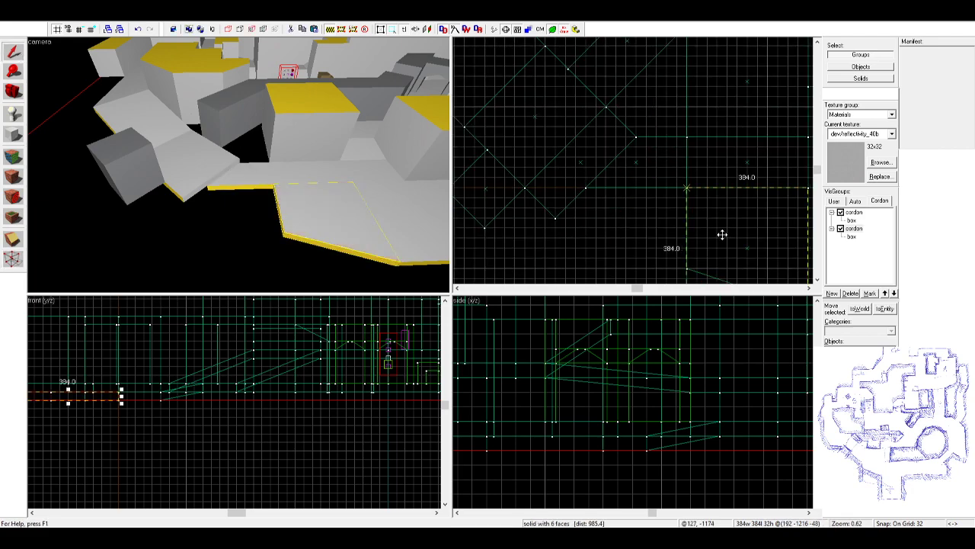
left_click_drag(723, 233, 609, 222)
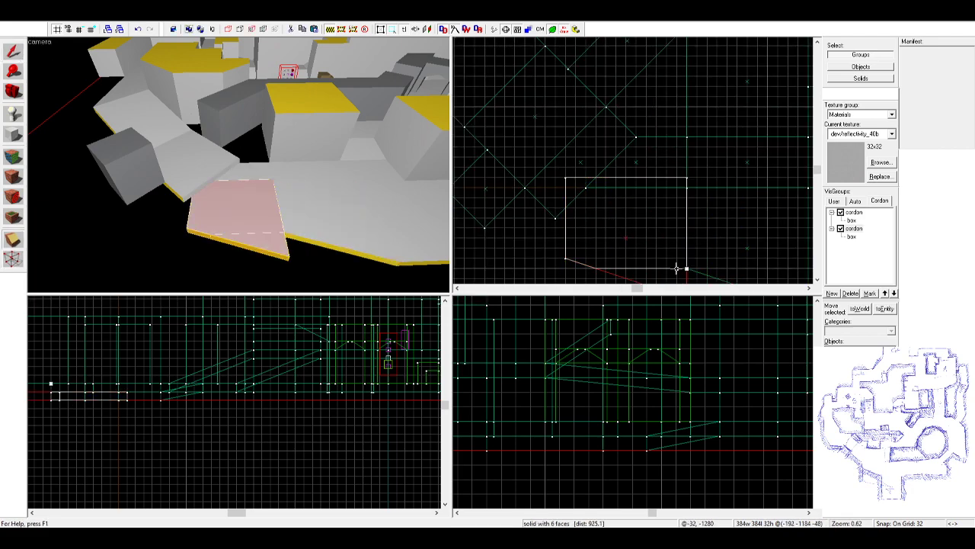
key("Return")
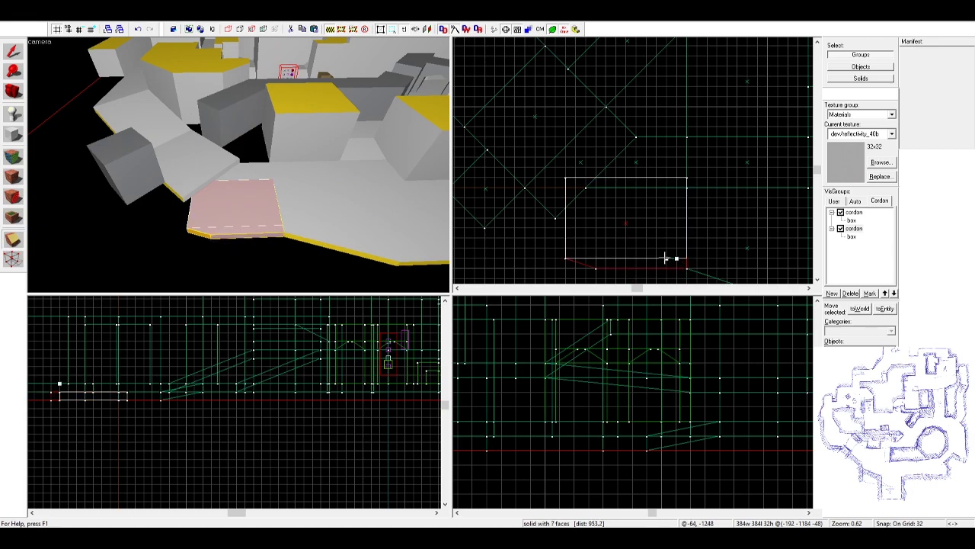
key("Return")
left_click_drag(625, 261, 626, 270)
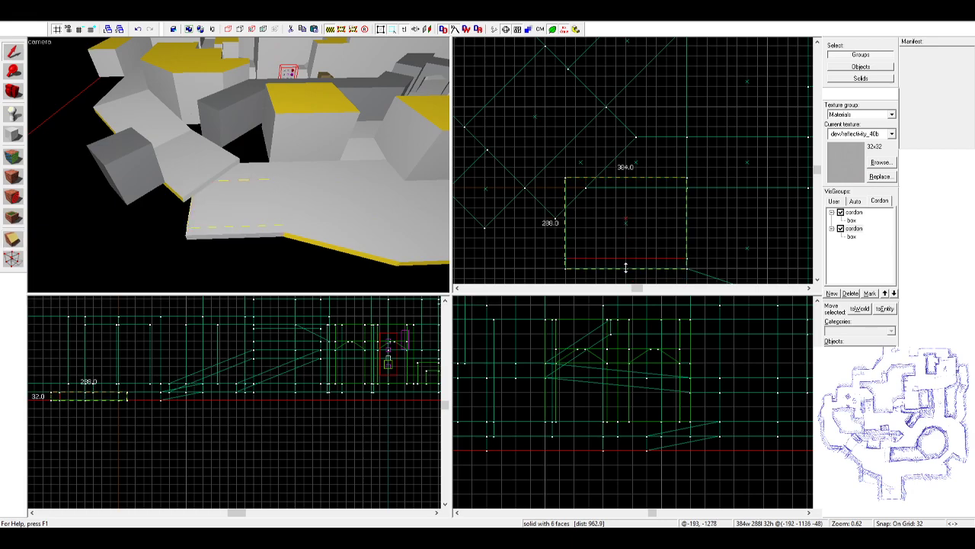
left_click_drag(564, 223, 555, 223)
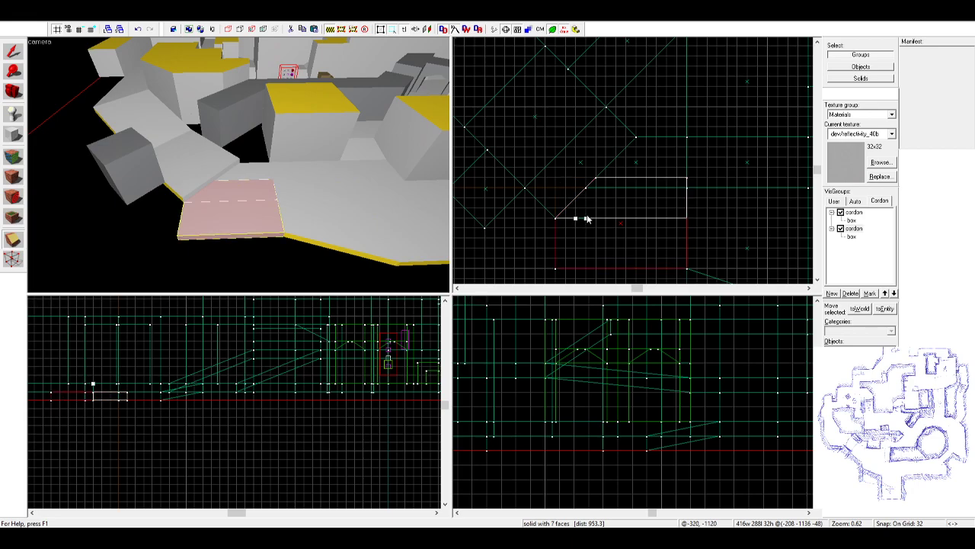
- Split the resized floor slab at the diagonal floor's corner and trim the strip that overlaps the neighbouring floor block
key("Return")
key("shift+s")
left_click(257, 173)
left_click(258, 190)
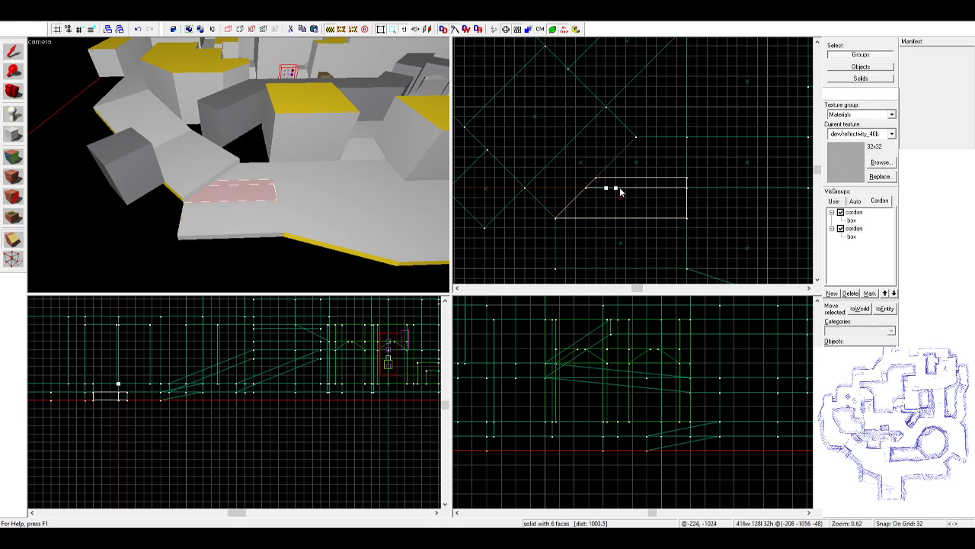
left_click(243, 248)
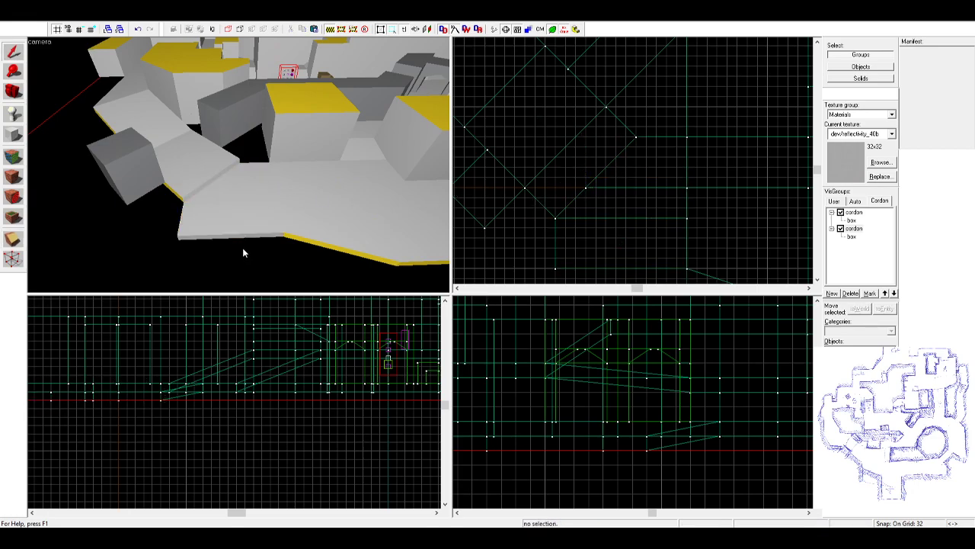
- Lower the outer edge vertices of the diagonal slab by 32 units so it slopes down to the new floor
key("z")
key("w")
key("z")
left_click(214, 160)
left_click(14, 261)
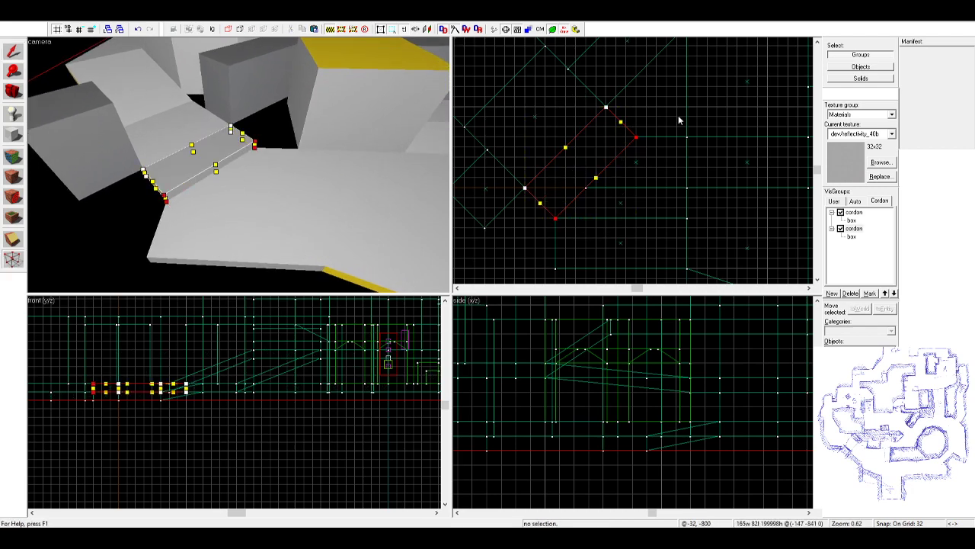
key("Down")
left_click(13, 52)
left_click(118, 201)
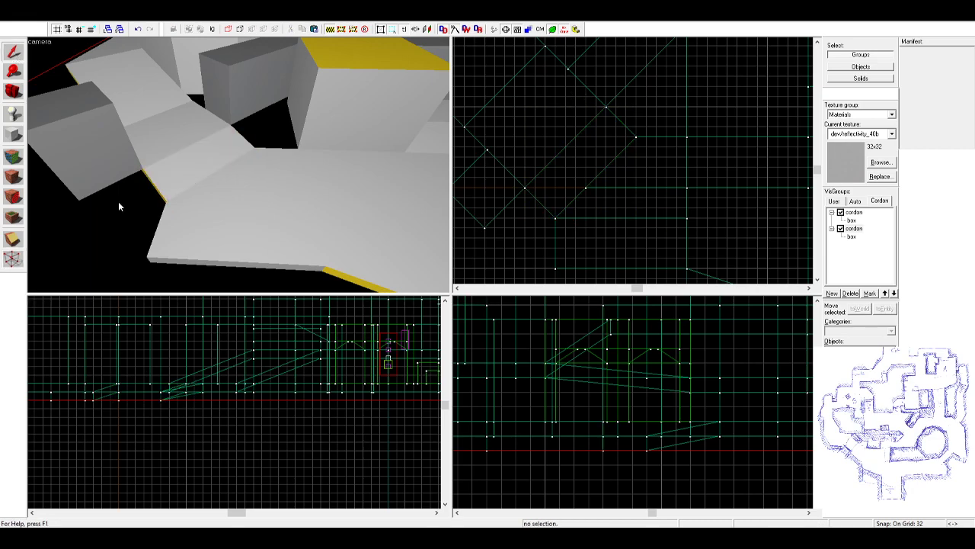
- Examine the connected floors, corridors and outer edges of the map for places that still lack enclosing walls
key("z")
key("w")
key("s")
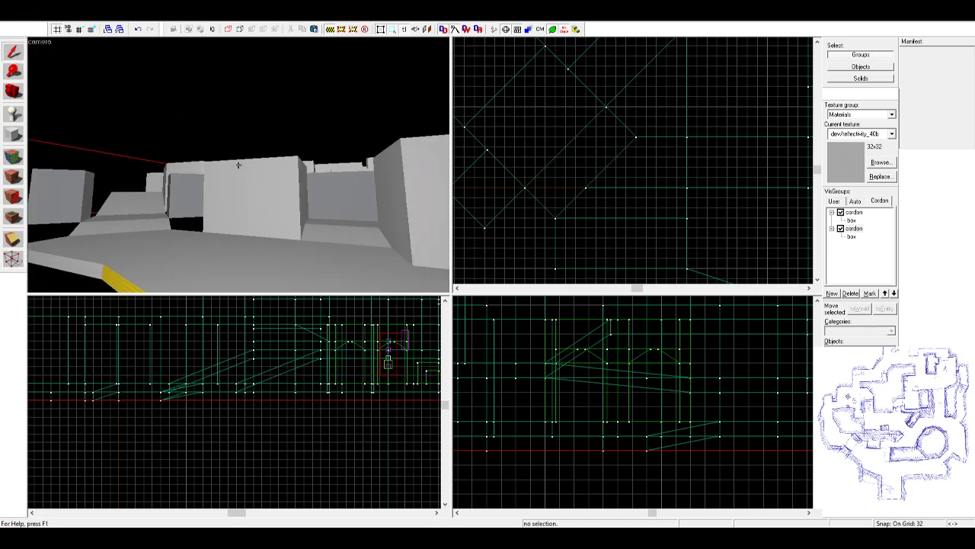
key("w")
key("w")
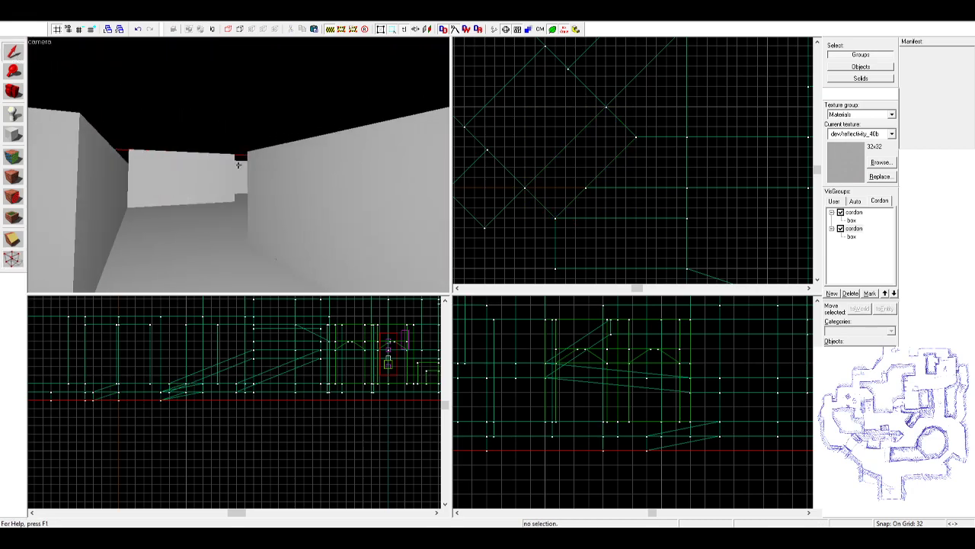
key("w")
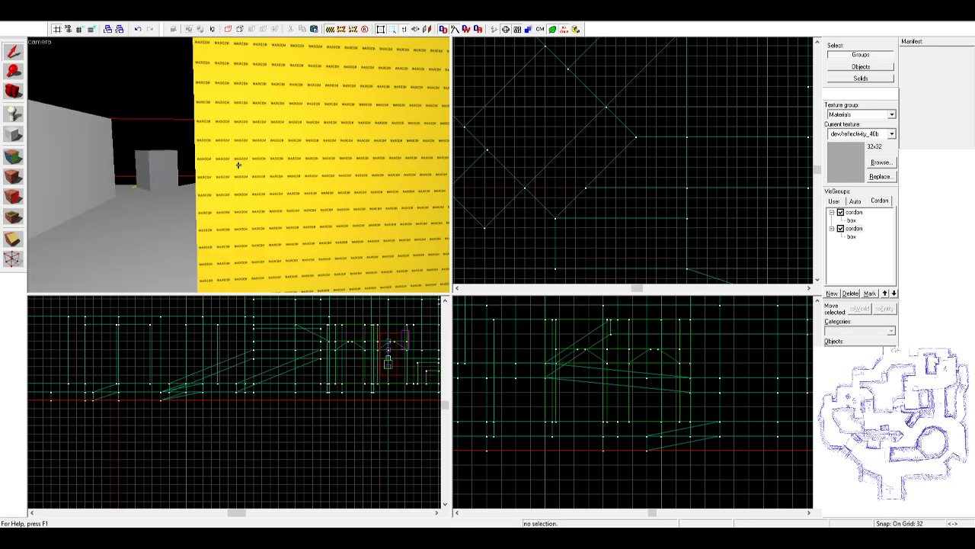
key("w")
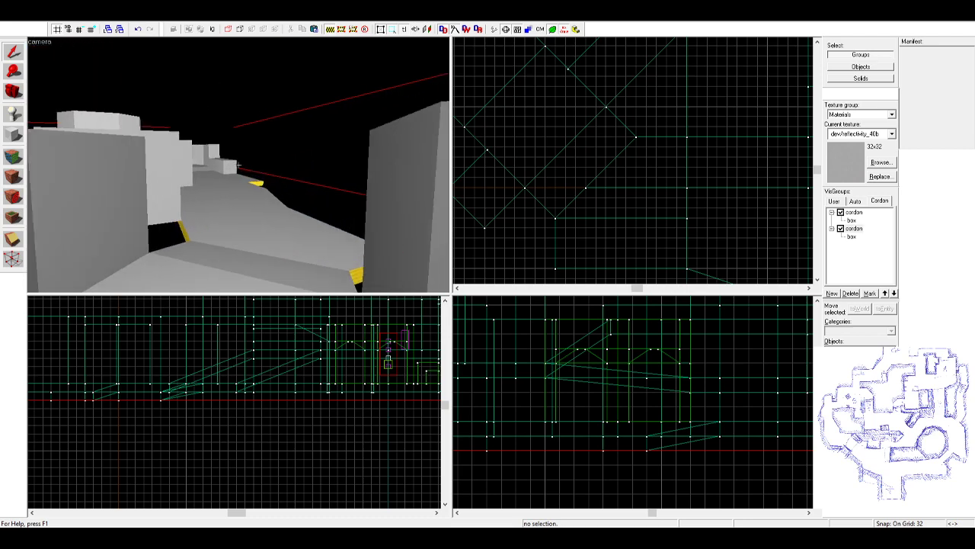
key("w")
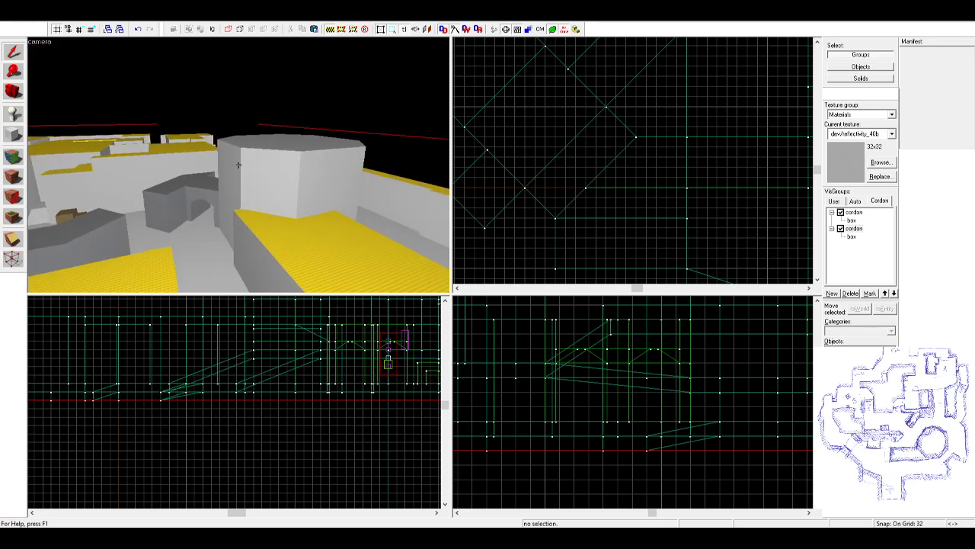
key("z")
key("z")
key("w")
key("s")
key("z")
left_click(221, 228)
scroll(690, 114, "down", 5)
key("z")
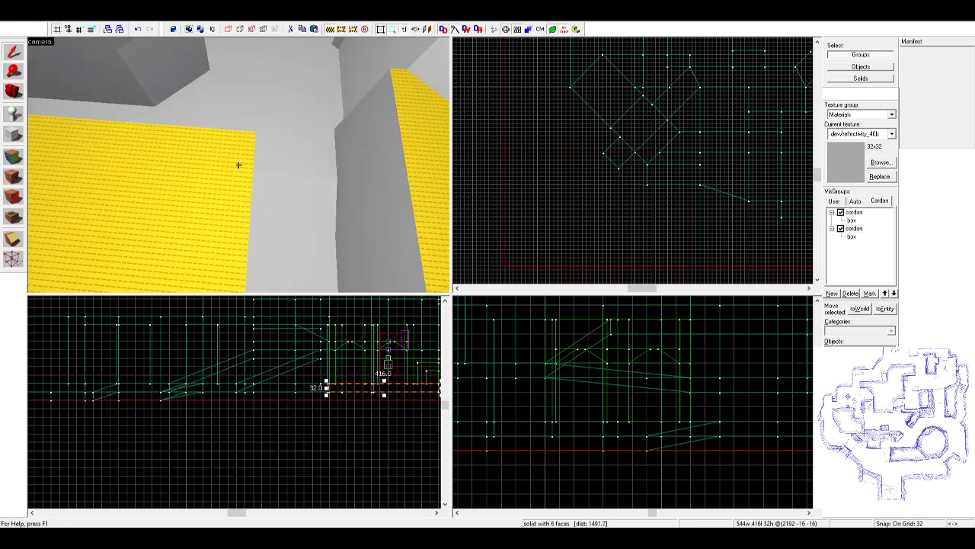
key("s")
key("w")
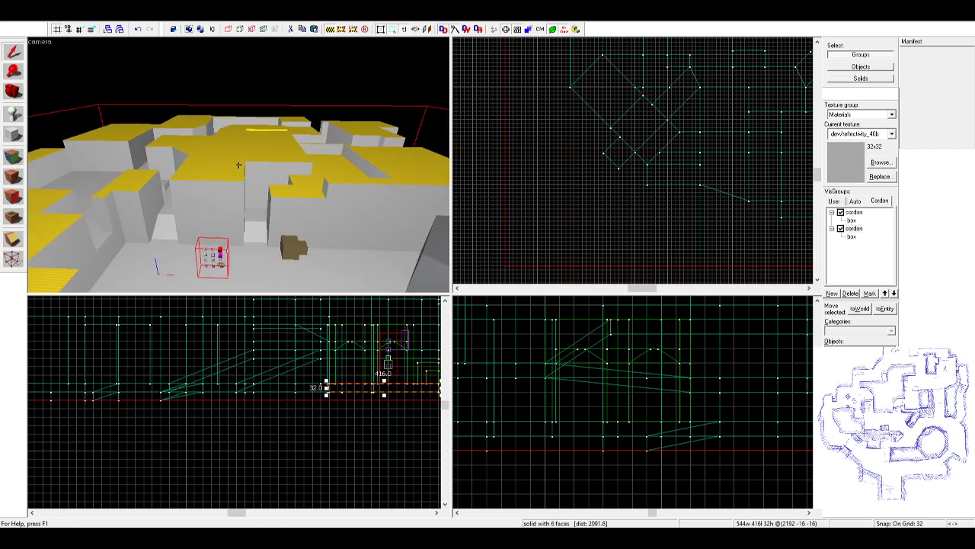
key("a")
key("w")
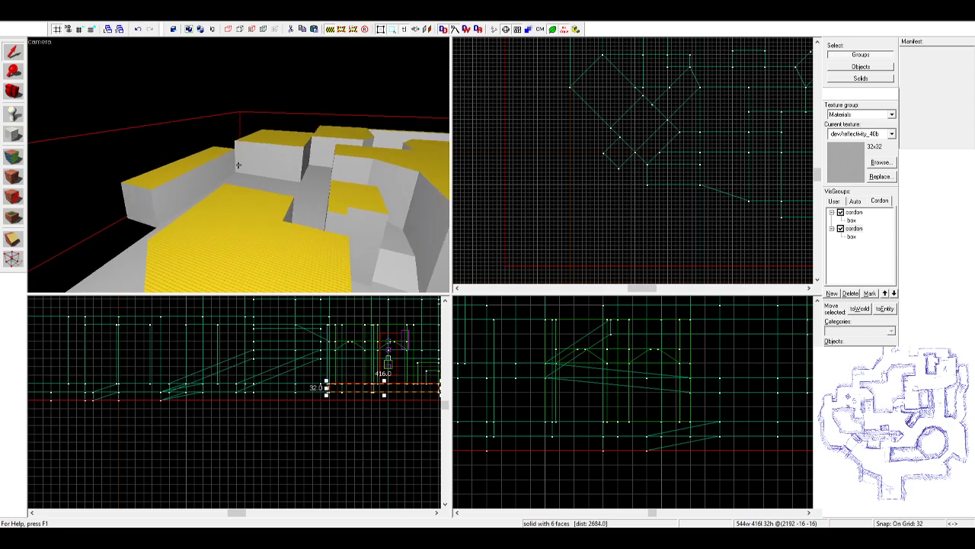
- Extend the 192-unit cube at the end of the outer wall to a length of 672 units
left_click(237, 164)
key("z")
scroll(630, 123, "down", 5)
scroll(647, 98, "up", 2)
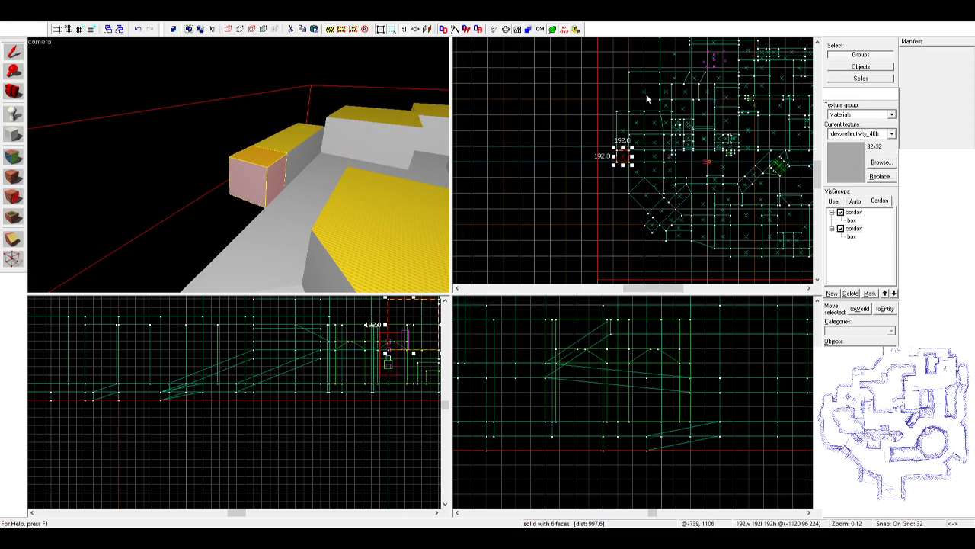
left_click_drag(608, 177, 607, 232)
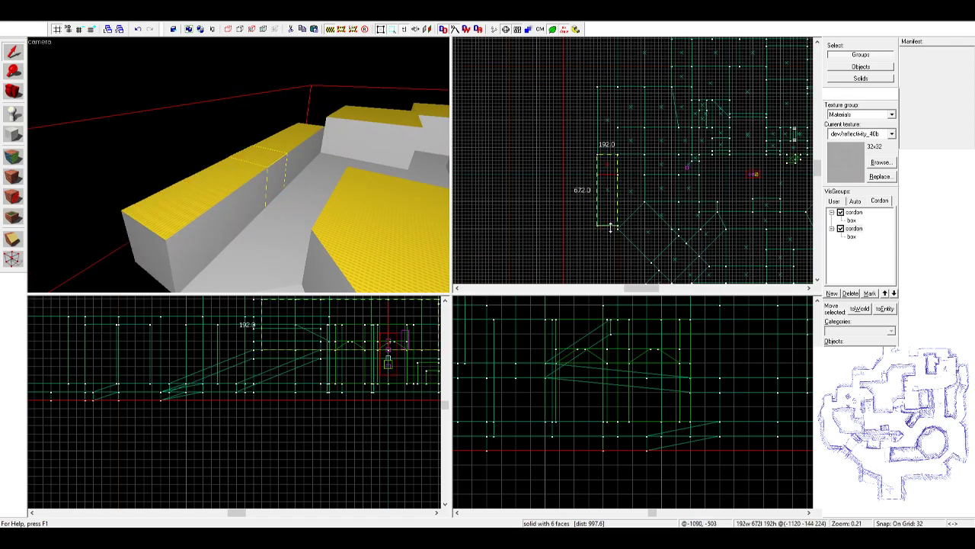
- Undo the block's extension and build a 64-unit-wide wall from the 192-unit block to the level of the floor brush's far corner
key("ctrl+z")
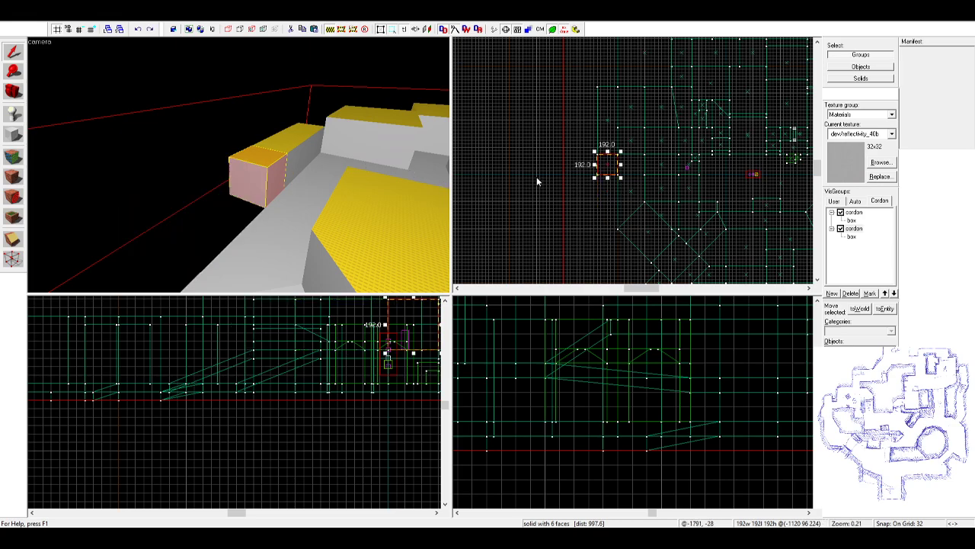
scroll(599, 179, "up", 4)
left_click_drag(616, 157, 585, 199)
scroll(580, 154, "down", 2)
left_click_drag(578, 147, 601, 198)
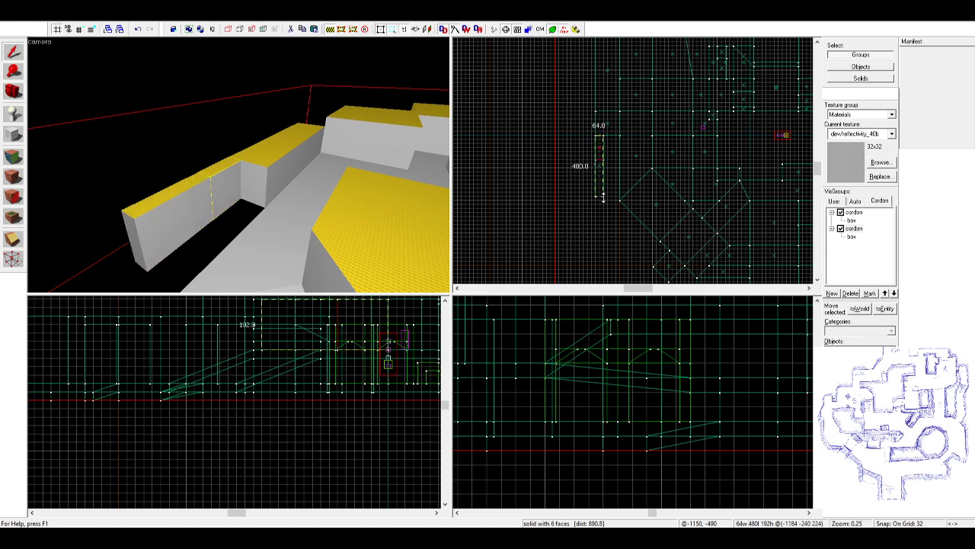
- Clip the 256-by-704 floor brush level with the block's edge and copy its piece to fill the gap beside the new wall
left_click(270, 246)
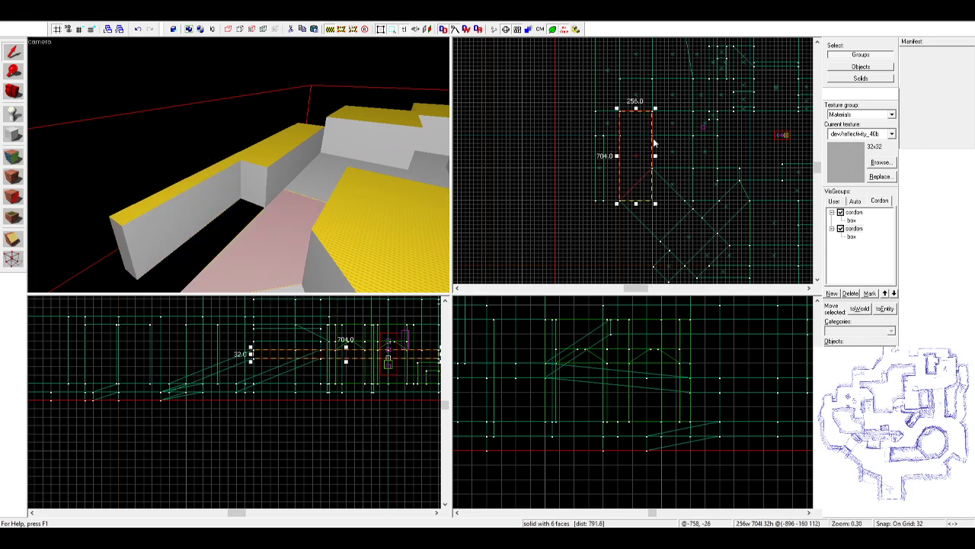
scroll(653, 142, "up", 2)
key("shift+x")
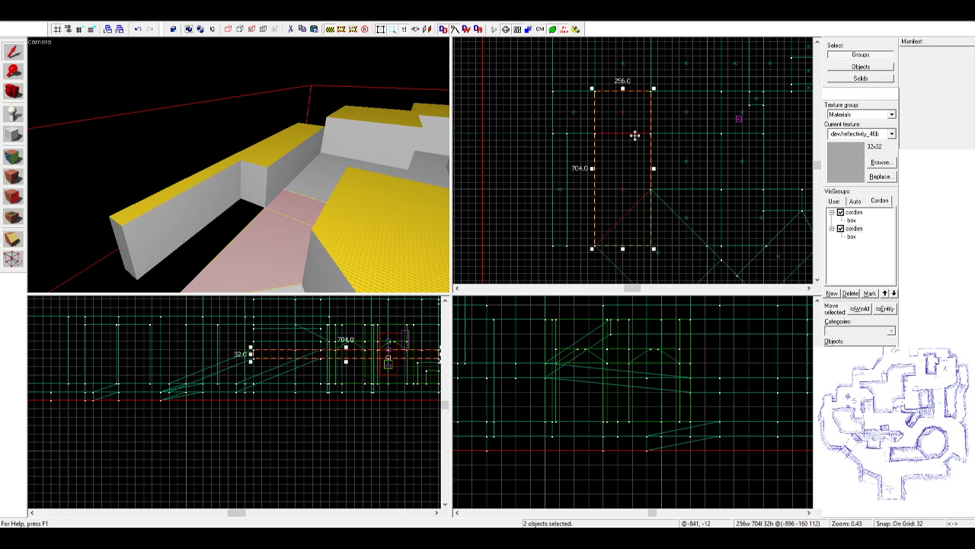
left_click(286, 207)
left_click_drag(647, 115, 596, 246, "shift")
key("Escape")
- Copy the 320-by-192 block as two 32-unit-wide, 192-unit-long side blocks, one on each side of the passage
key("z")
key("w")
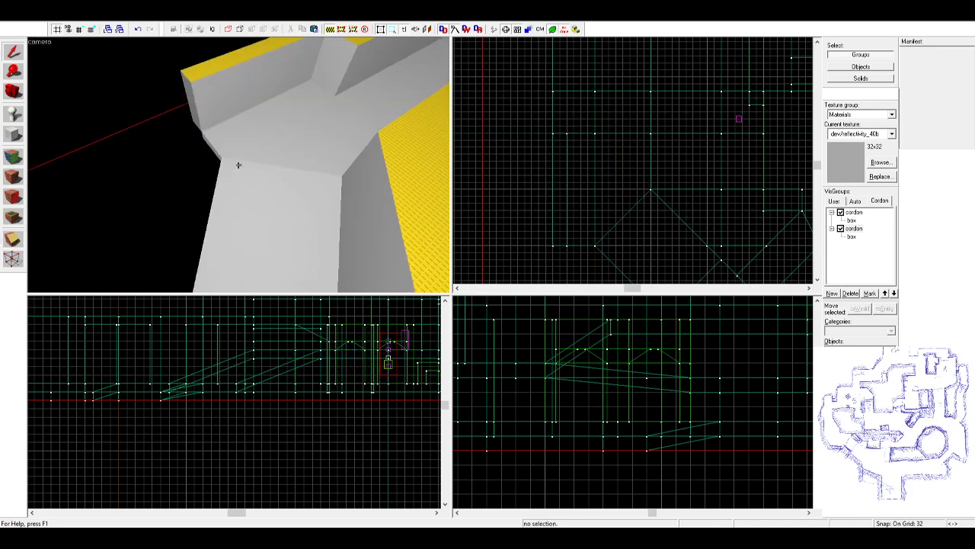
key("s")
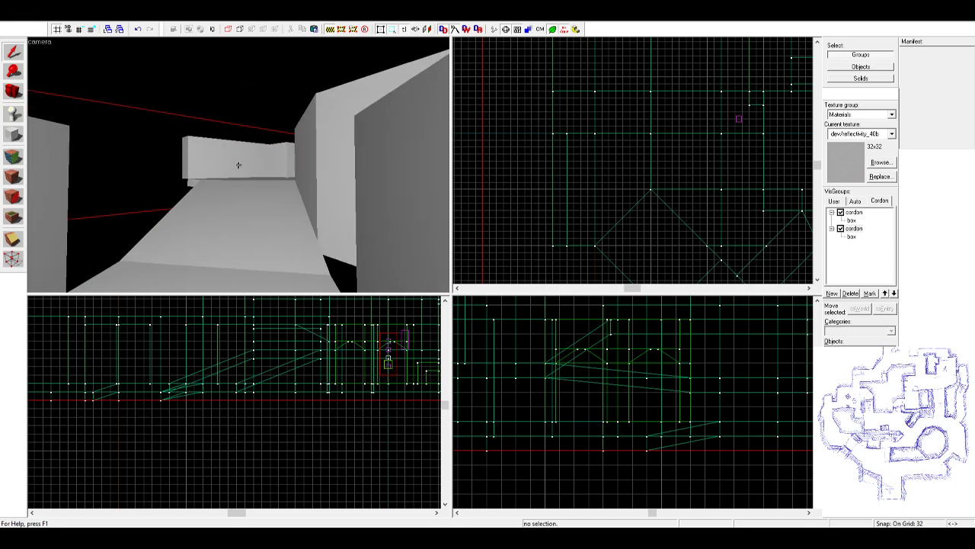
key("a")
key("d")
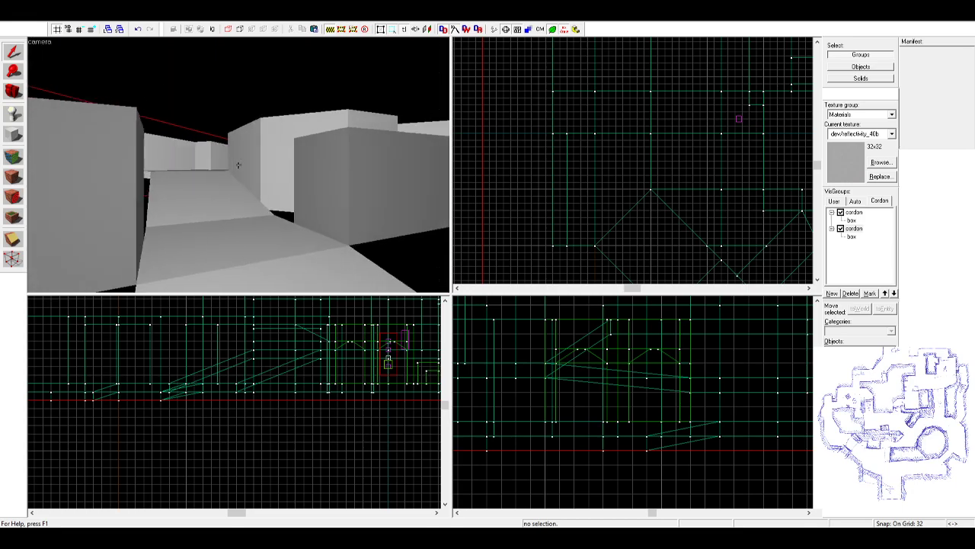
key("a")
key("w")
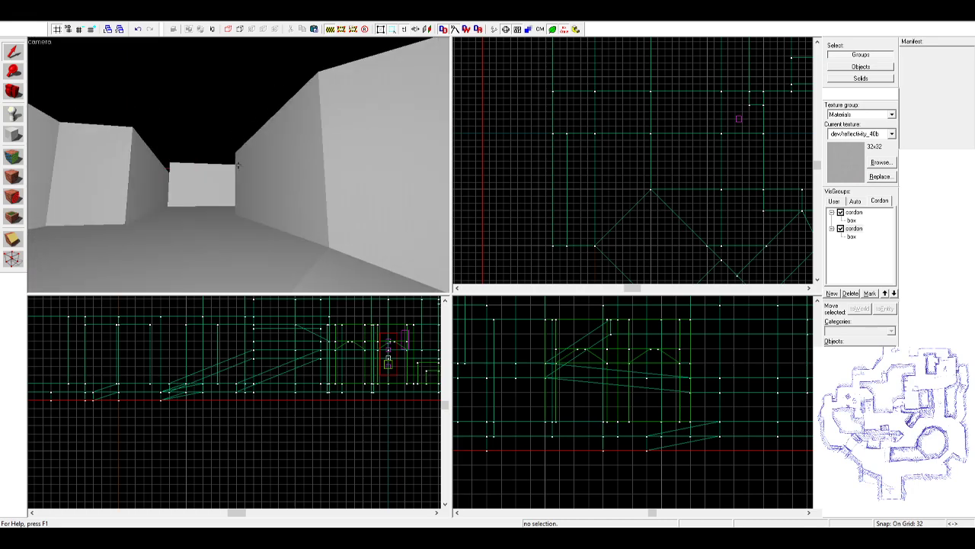
key("z")
left_click(243, 160)
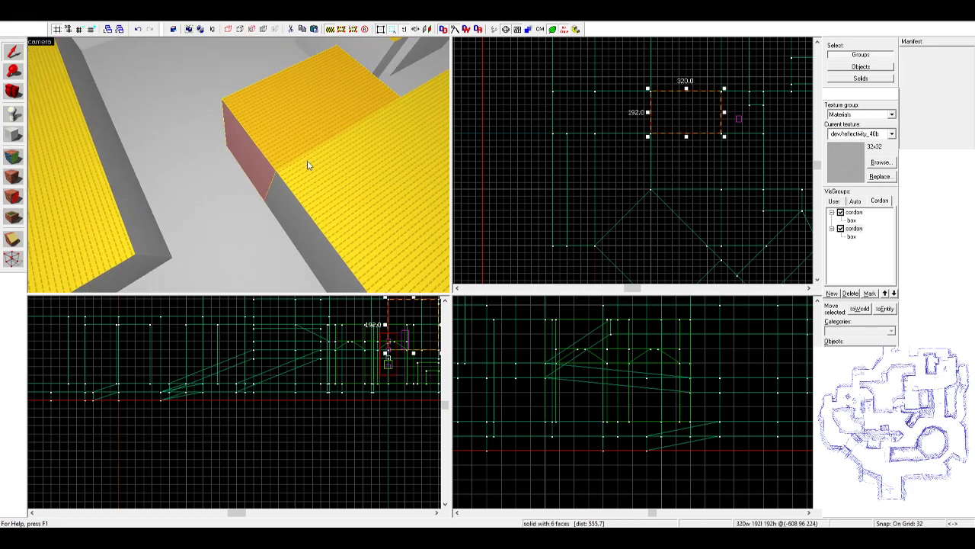
left_click_drag(674, 122, 599, 116)
- Apply the neighbouring wall's grey texture to the yellow end faces of both 32-unit-wide side blocks
key("z")
key("w")
key("s")
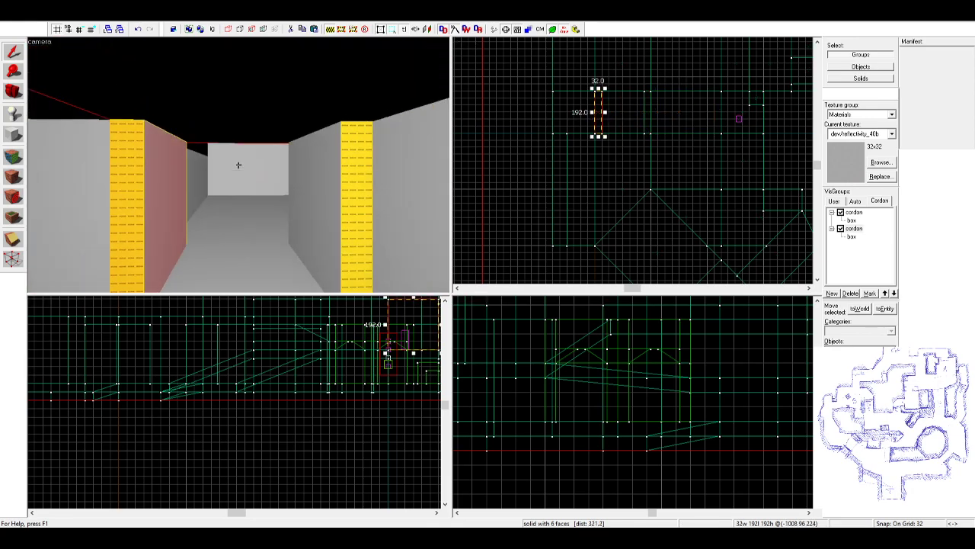
key("z")
left_click(13, 157)
left_click(88, 175)
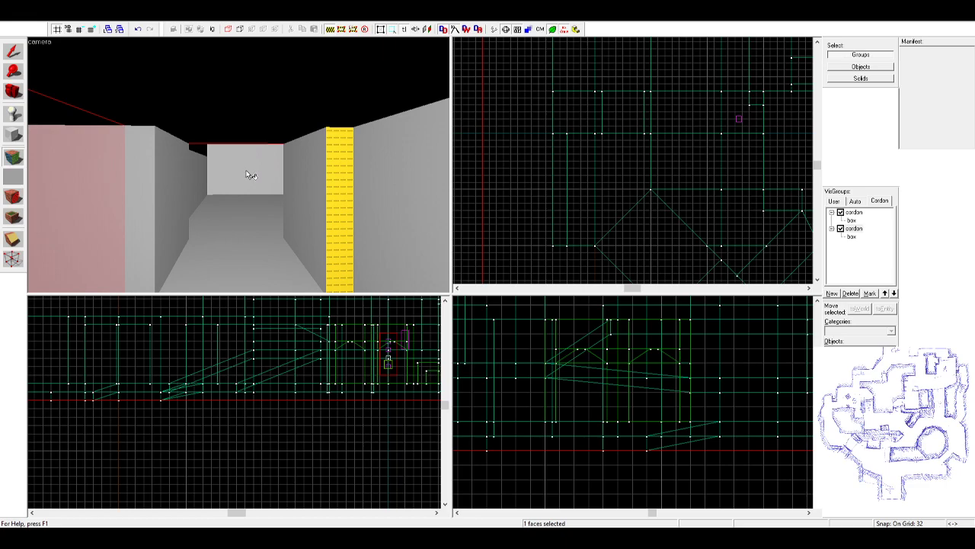
right_click(330, 176)
key("z")
key("w")
key("z")
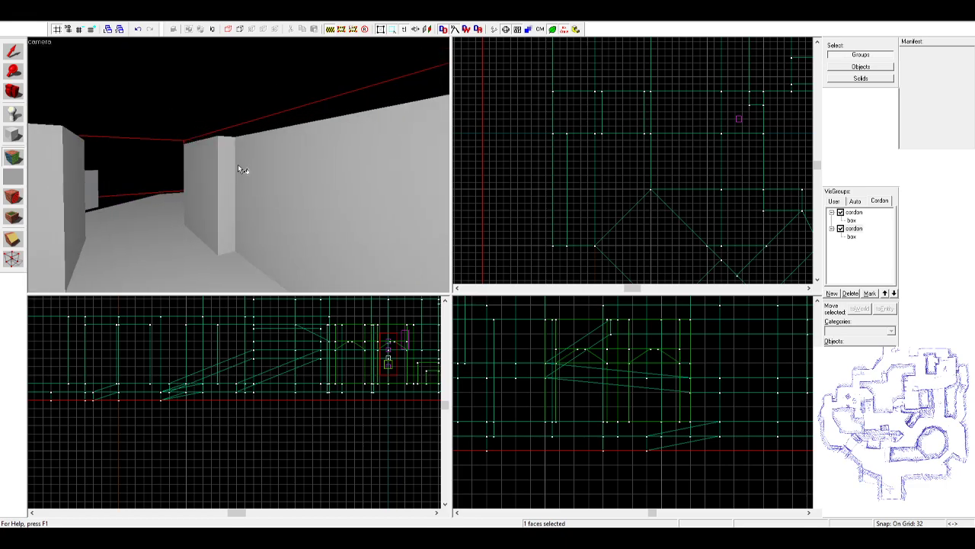
key("z")
key("z")
- Copy one 32-unit-wide side block 32 units into the passage and reduce the copy's height to 64 units
key("shift+s")
left_click(333, 178)
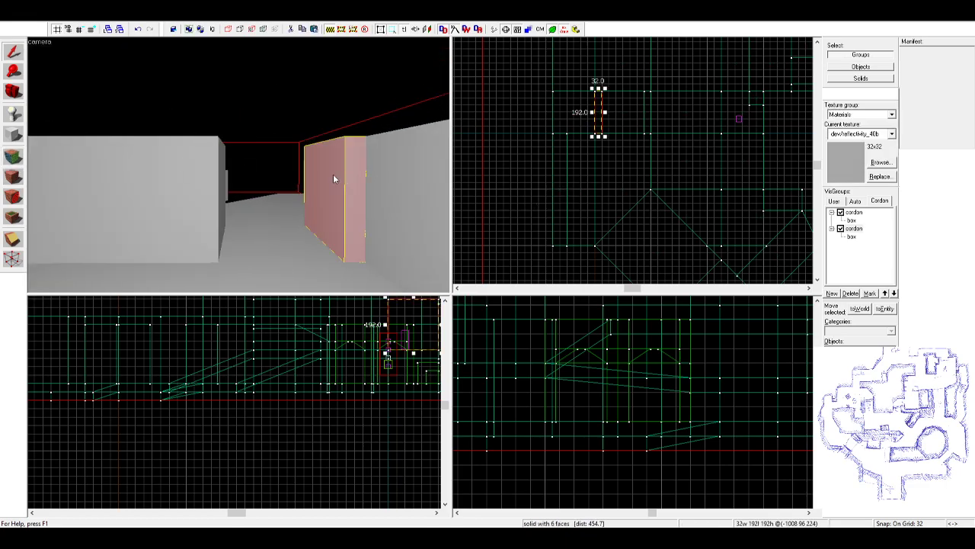
scroll(574, 150, "up", 4)
left_click_drag(624, 109, 640, 113, "shift")
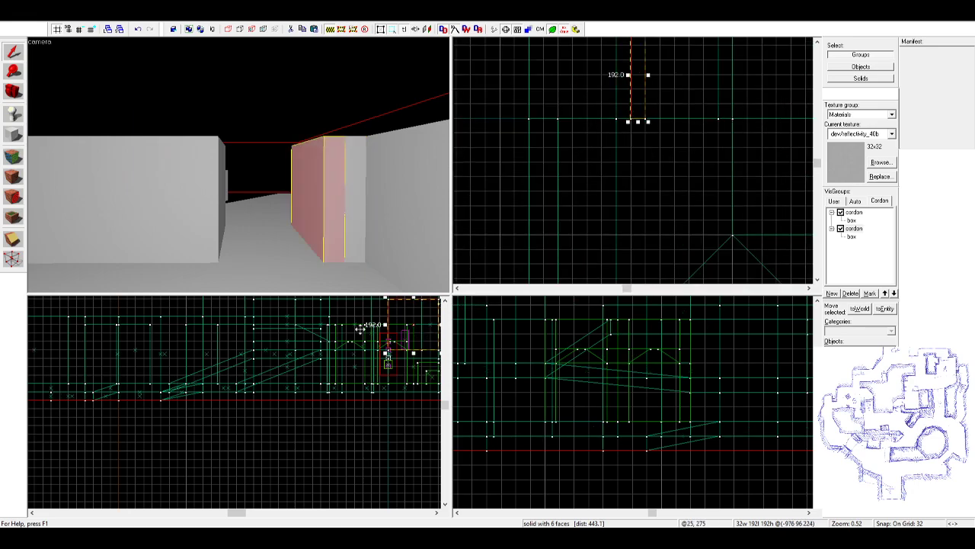
left_click_drag(372, 348, 267, 363)
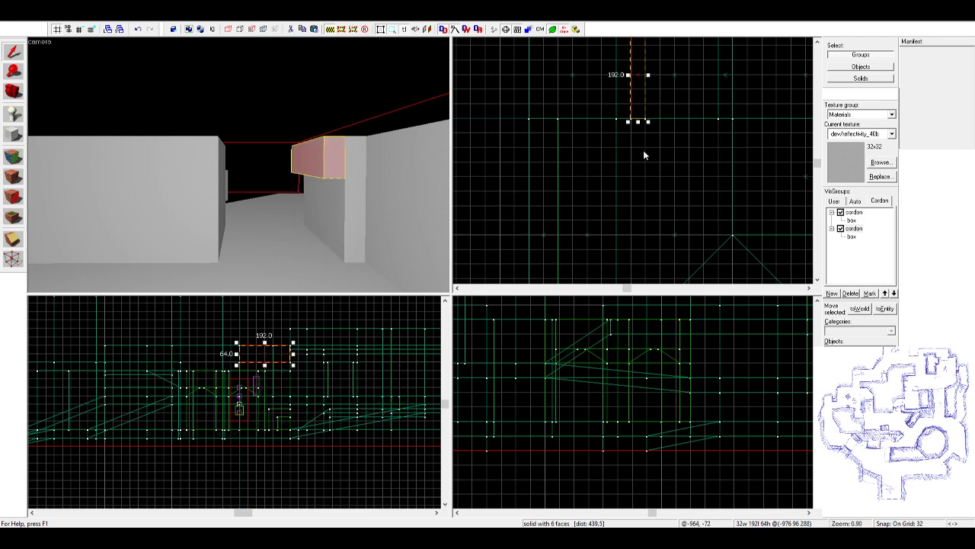
- Widen the copy to 192 units so it spans the passage, and reduce its height to 32 units as a lintel
left_click_drag(644, 152, 595, 237)
left_click_drag(598, 158, 672, 158)
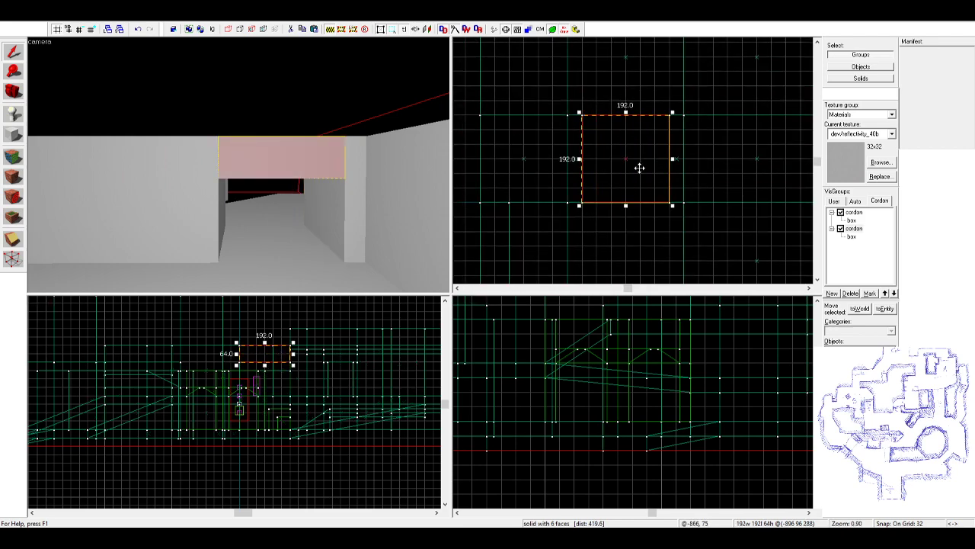
scroll(322, 345, "up", 2)
left_click_drag(272, 366, 272, 354)
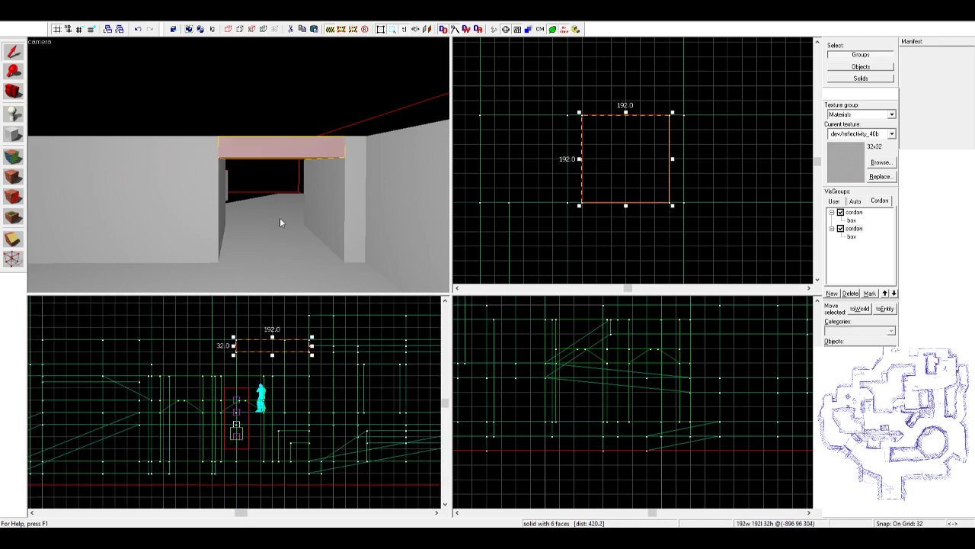
- Copy the lintel directly below itself, shorten the copy to 96 units and cut it diagonally into a 32-unit-high wedge
key("Escape")
key("z")
key("w")
key("z")
left_click(239, 163)
scroll(248, 357, "up", 3)
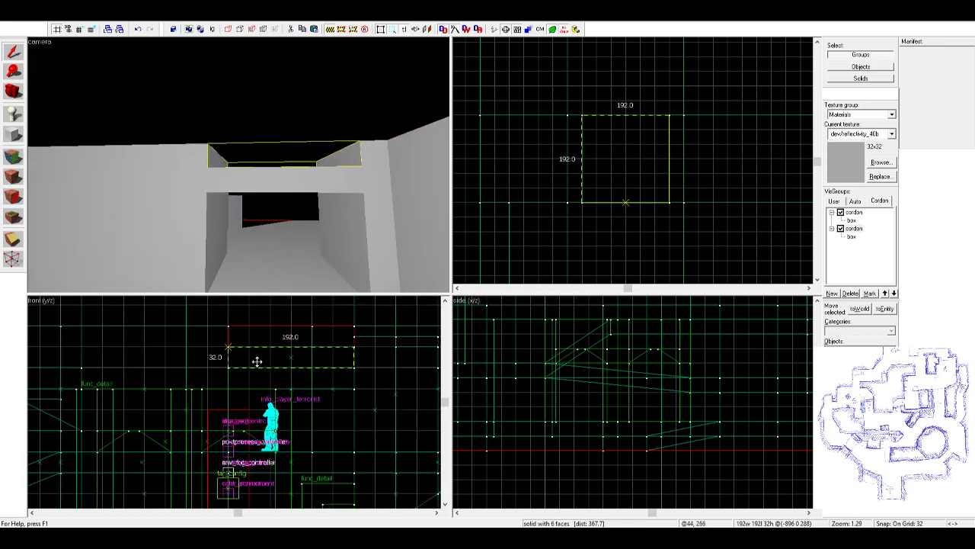
left_click_drag(356, 356, 257, 368)
key("shift+x")
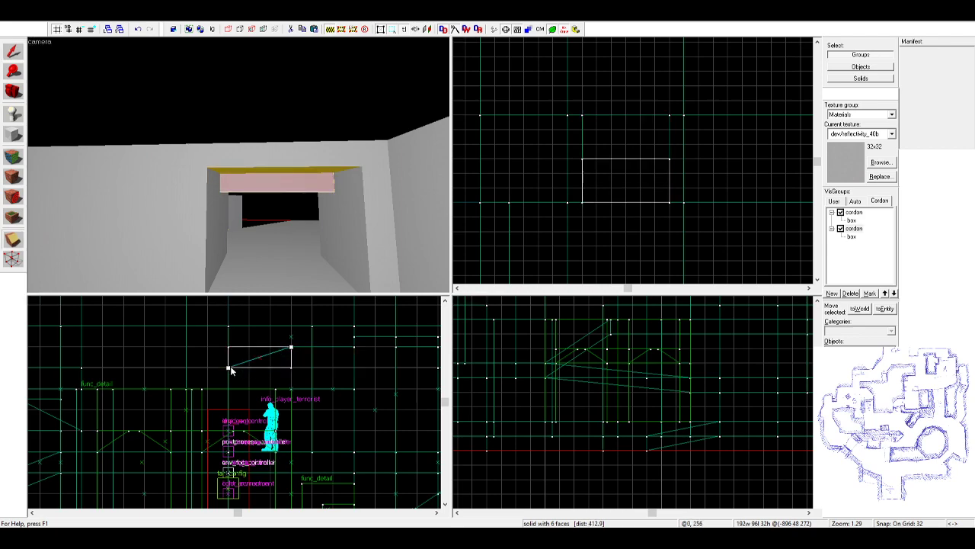
key("Return")
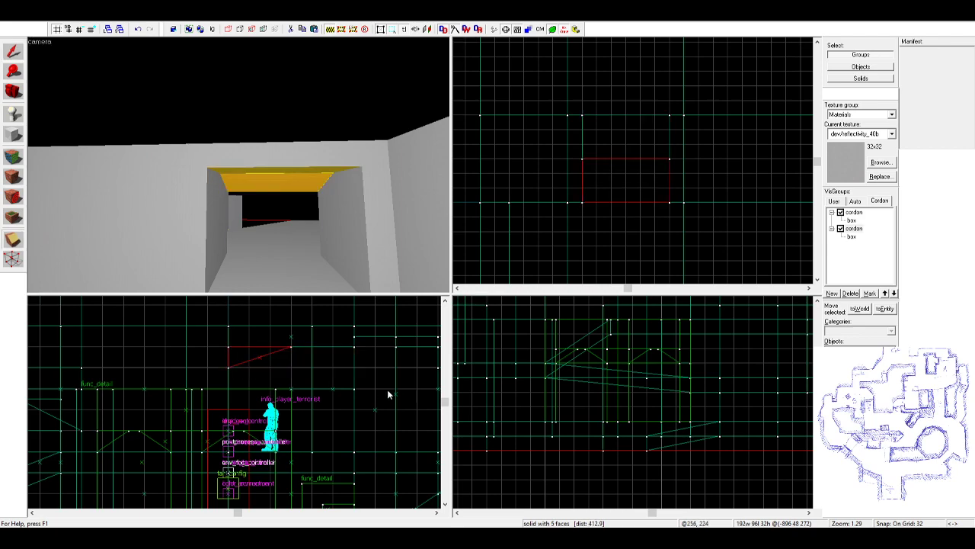
- Turn the wedge into two mirrored wedges, each 96 wide and 192 long, forming a peaked ceiling under the lintel
key("Escape")
left_click(289, 175)
left_click_drag(672, 157, 649, 163)
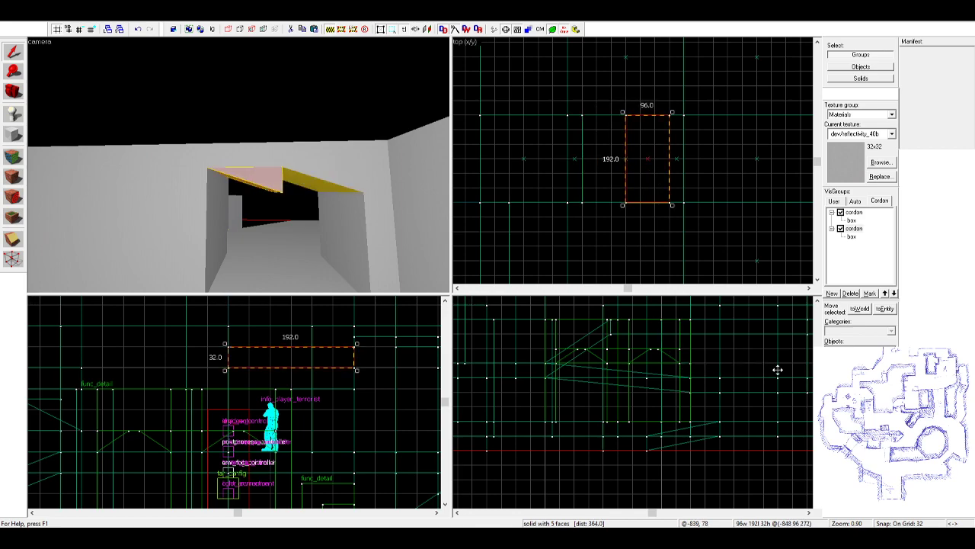
key("Escape")
key("z")
key("w")
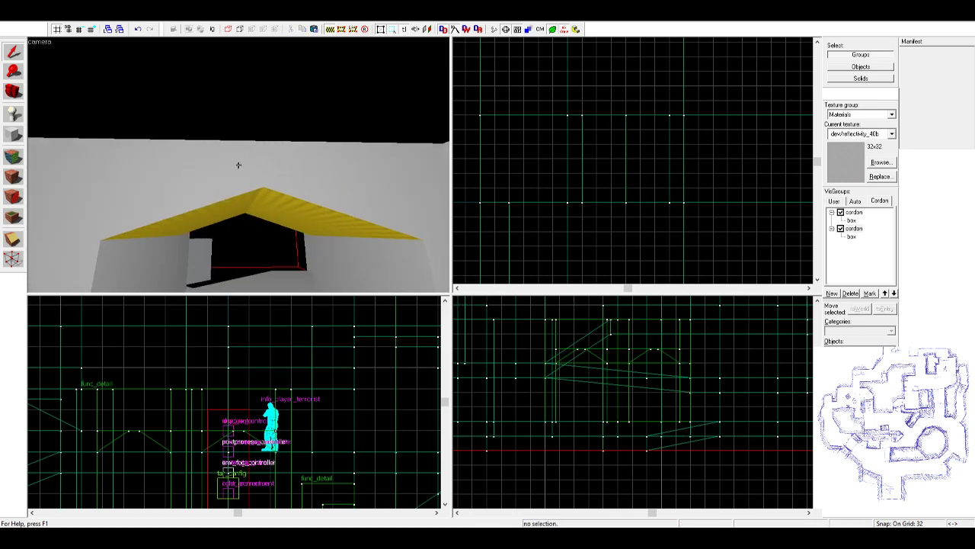
key("z")
- Apply the passage wall's grey texture to the sloped undersides of both ceiling wedges
left_click(13, 156)
left_click(177, 189)
right_click(240, 139)
right_click(292, 121)
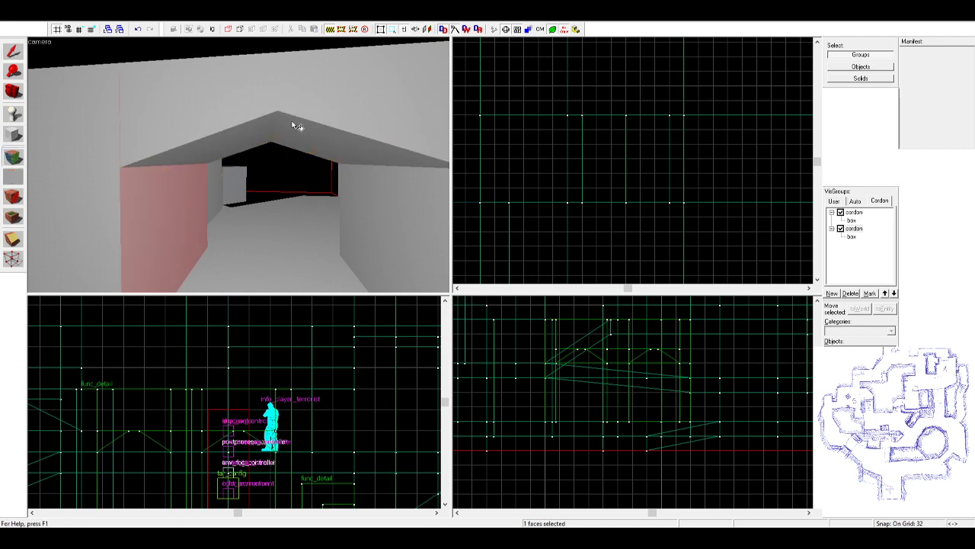
- Build a block 256 wide, 192 long and 192 high directly above the archway from a copy of the side block
key("z")
key("s")
key("z")
left_click(561, 178)
key("z")
key("s")
key("z")
left_click(215, 170)
left_click(257, 163)
left_click(176, 177)
scroll(474, 195, "down", 3)
left_click_drag(672, 175, 593, 161)
scroll(310, 404, "down", 4)
middle_click_drag(309, 405, 298, 434)
left_click_drag(298, 435, 298, 379)
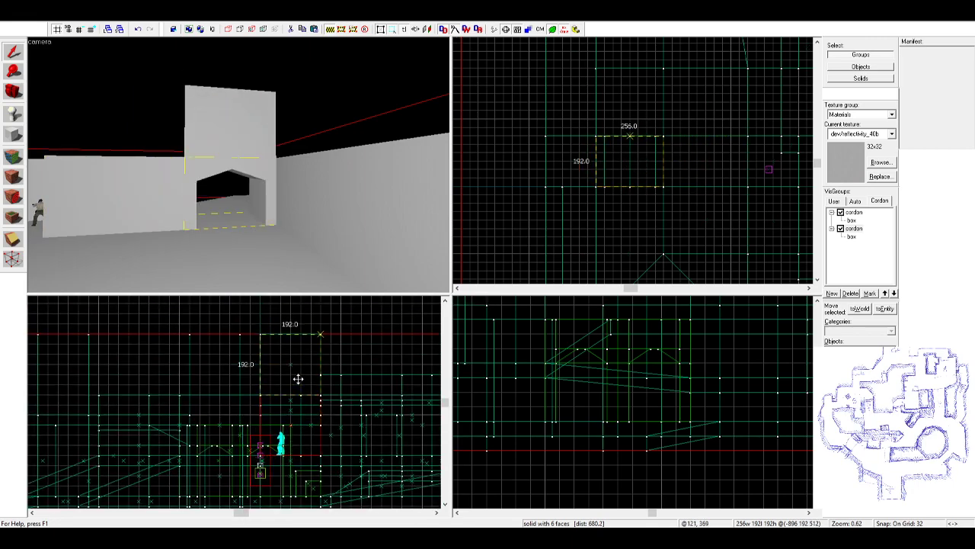
- Apply the grey wall texture to the yellow face of the new block above the archway
key("Escape")
key("z")
key("w")
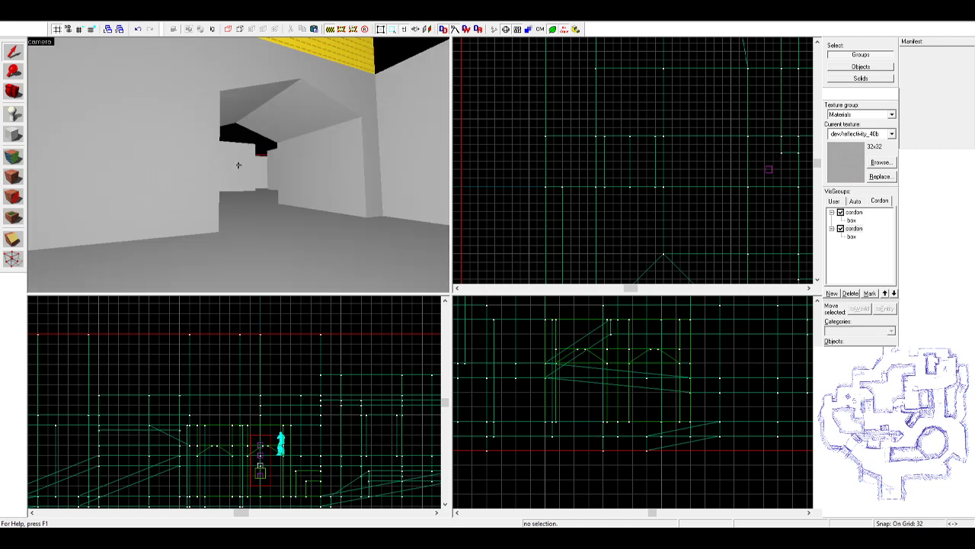
key("s")
key("z")
key("shift+a")
right_click(194, 99)
key("shift+s")
- Copy the 192-unit block beside the archway upward by 192 units to extend the upper wall
key("z")
key("s")
key("z")
left_click(242, 163)
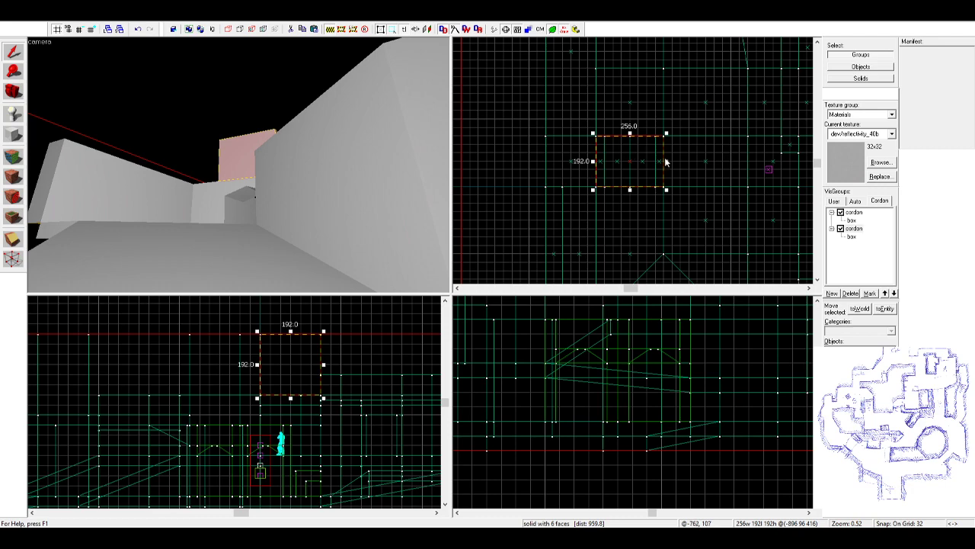
left_click(192, 186)
left_click_drag(311, 427, 310, 366, "shift")
key("z")
key("Escape")
- Examine the archway, the raised wall above it and the sloping street leading up to it
key("w")
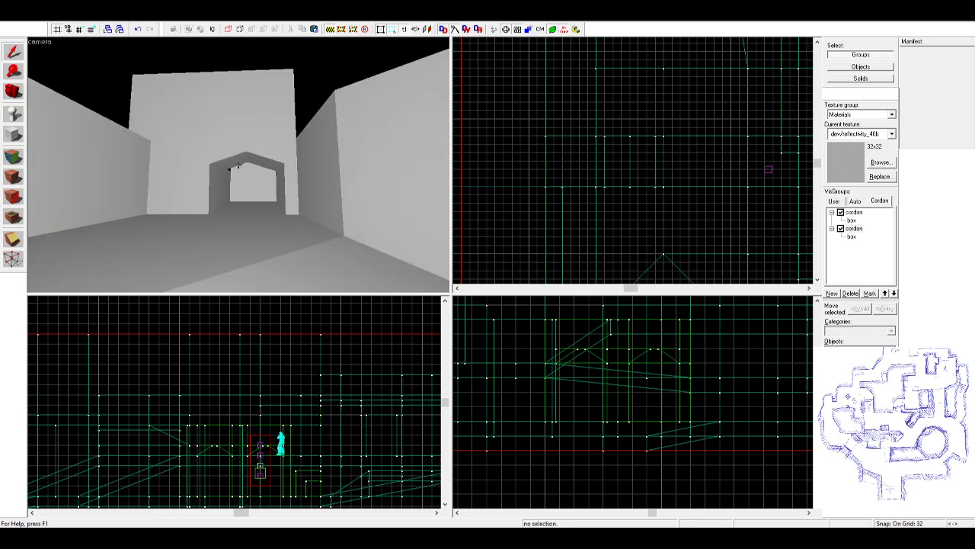
key("d")
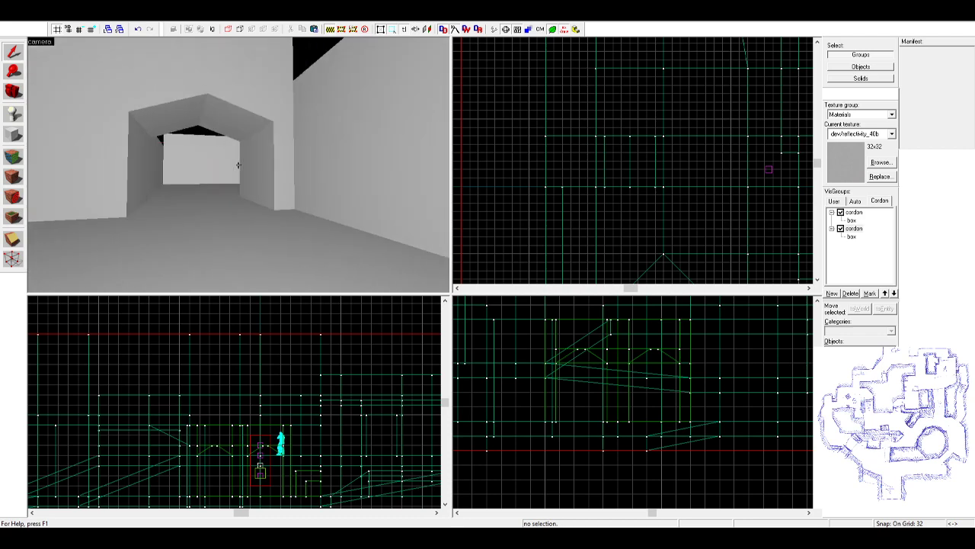
key("a")
key("d")
key("s")
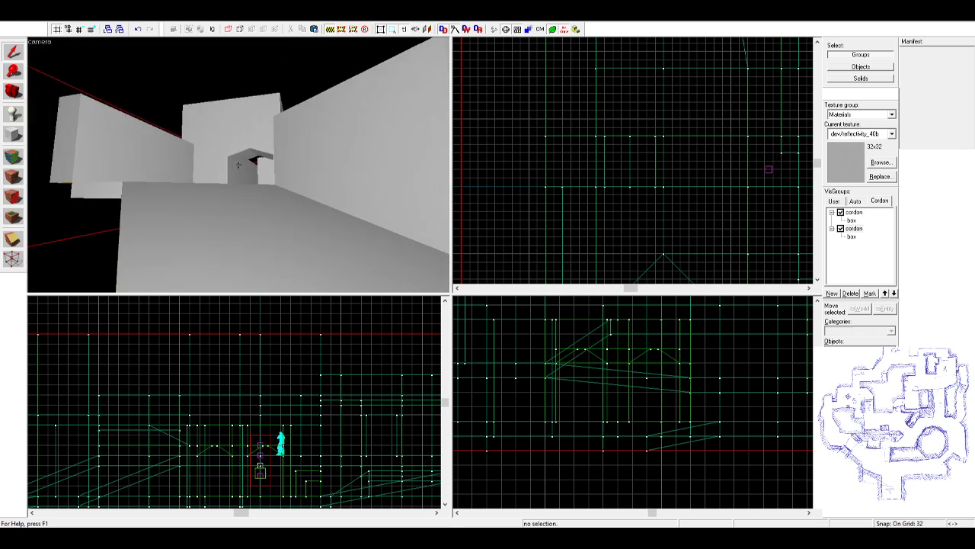
key("w")
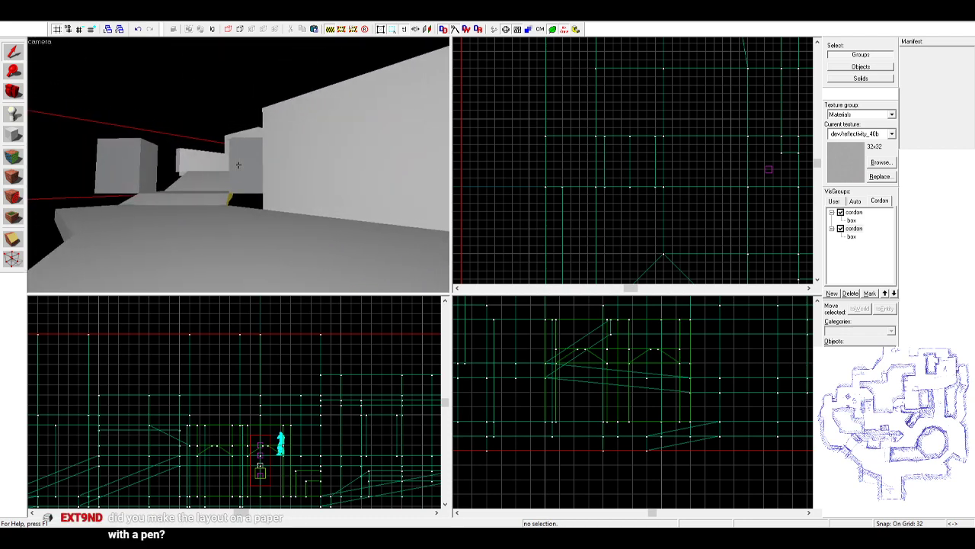
key("z")
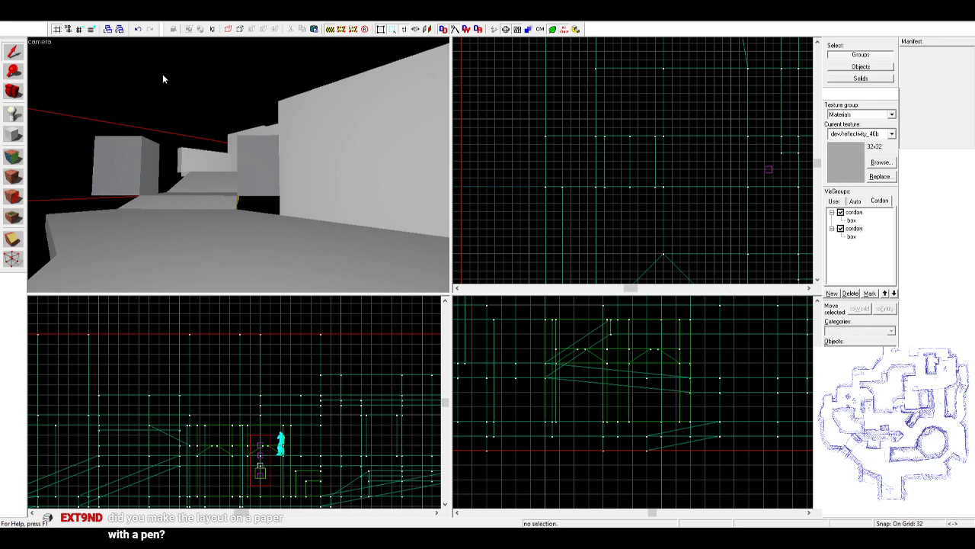
key("z")
key("w")
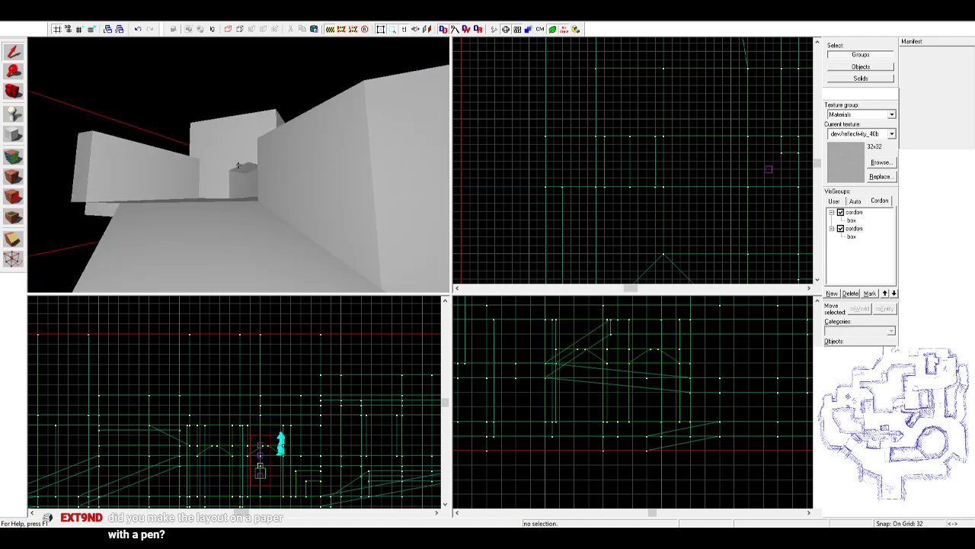
key("w")
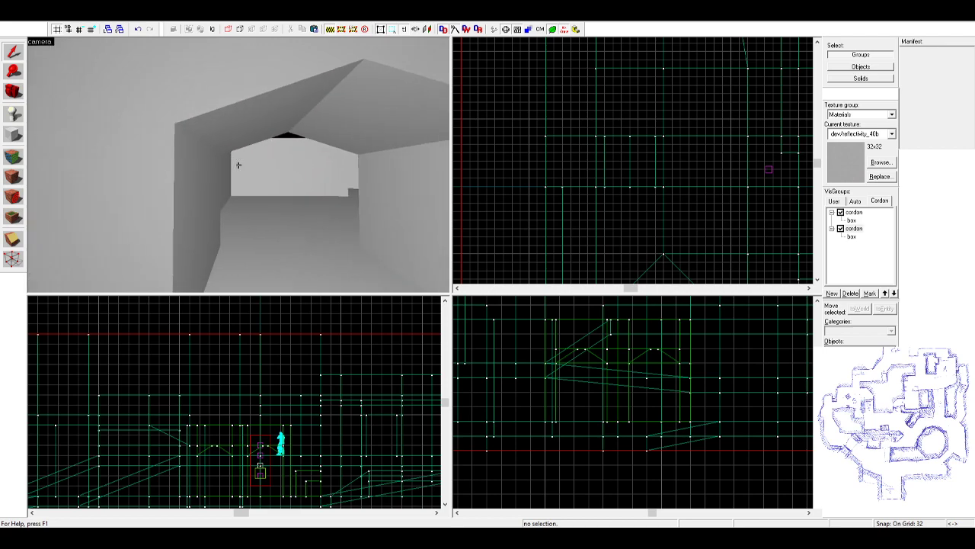
key("w")
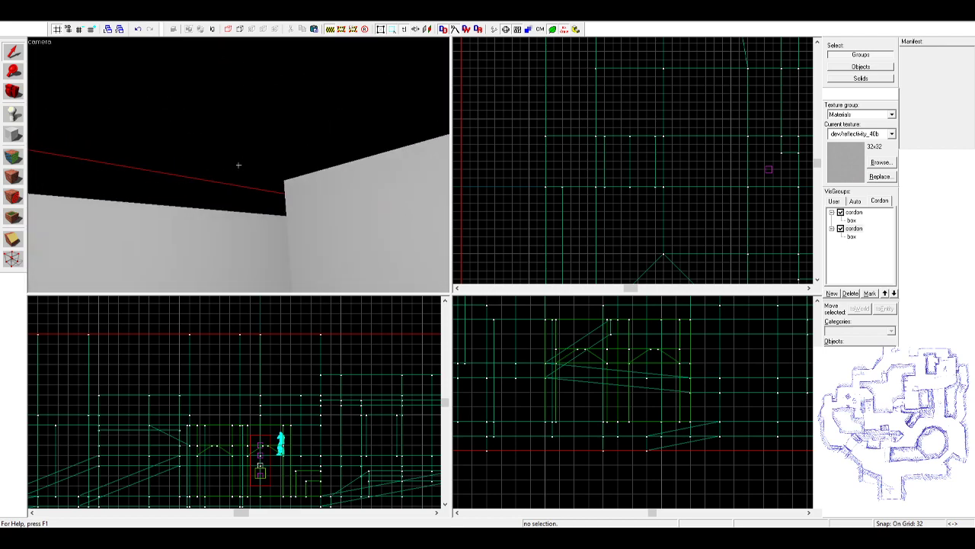
- Copy the 192-unit block of the raised wall beside the archway 192 units further along the wall
key("z")
left_click(14, 157)
left_click(153, 162)
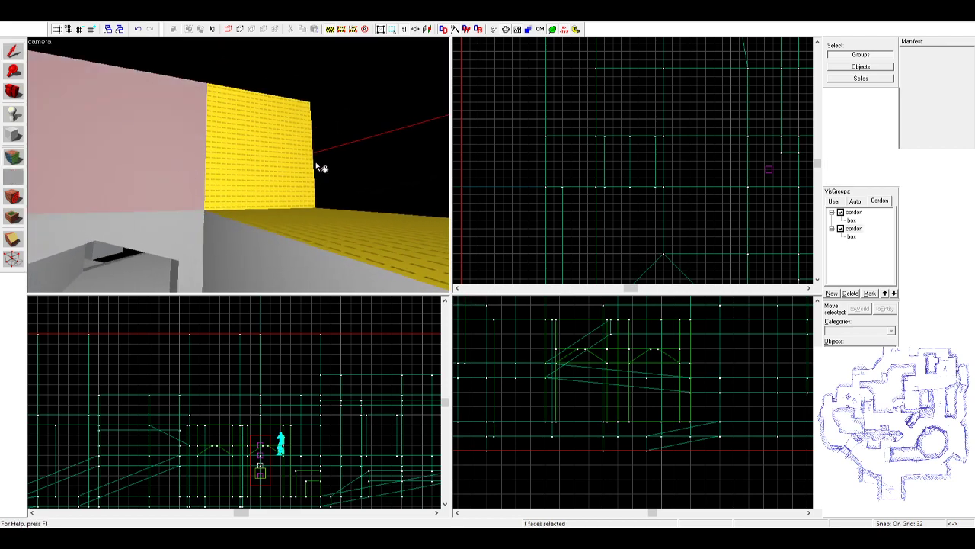
key("shift+s")
key("z")
key("z")
left_click(217, 122)
scroll(653, 145, "down", 3)
scroll(638, 157, "up", 4)
left_click_drag(639, 158, 642, 104)
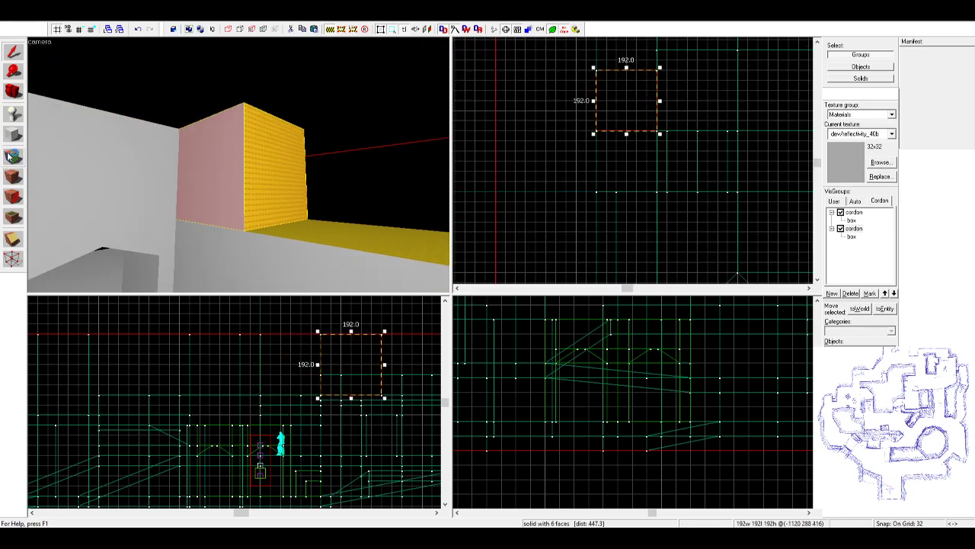
- Sample the tools/toolsnodraw texture and apply it to the hidden faces of the raised wall blocks
key("shift+a")
left_click(239, 165)
key("w")
key("w")
right_click(239, 165)
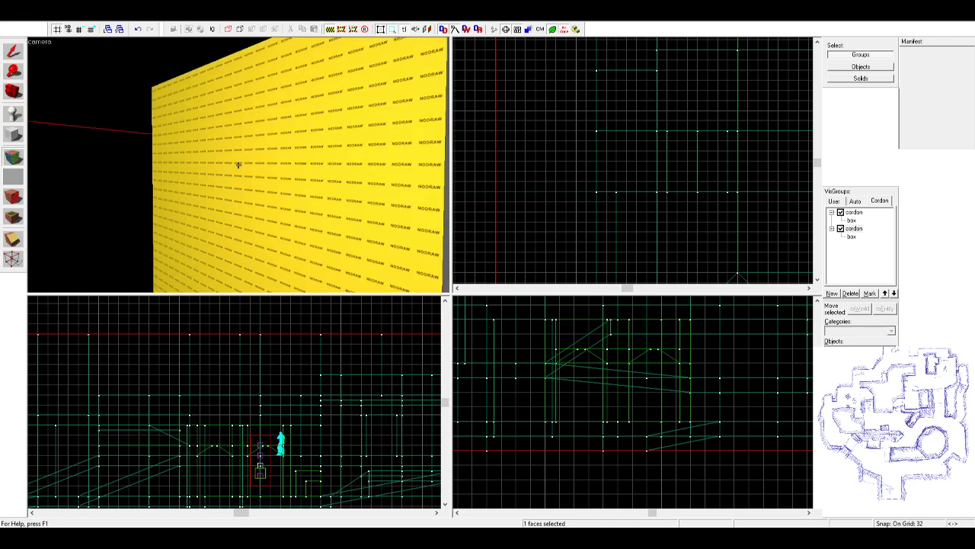
right_click(238, 164)
key("w")
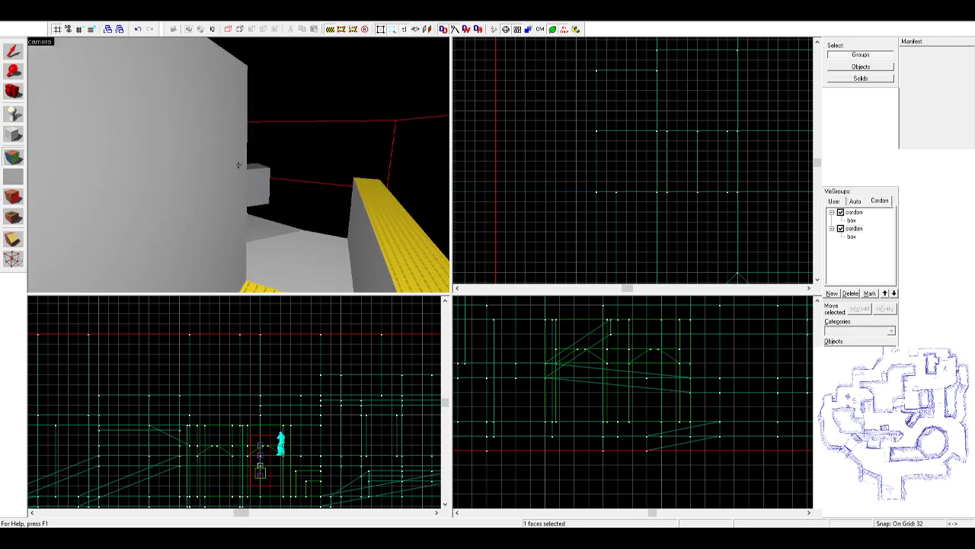
right_click(238, 164)
key("a")
right_click(238, 165)
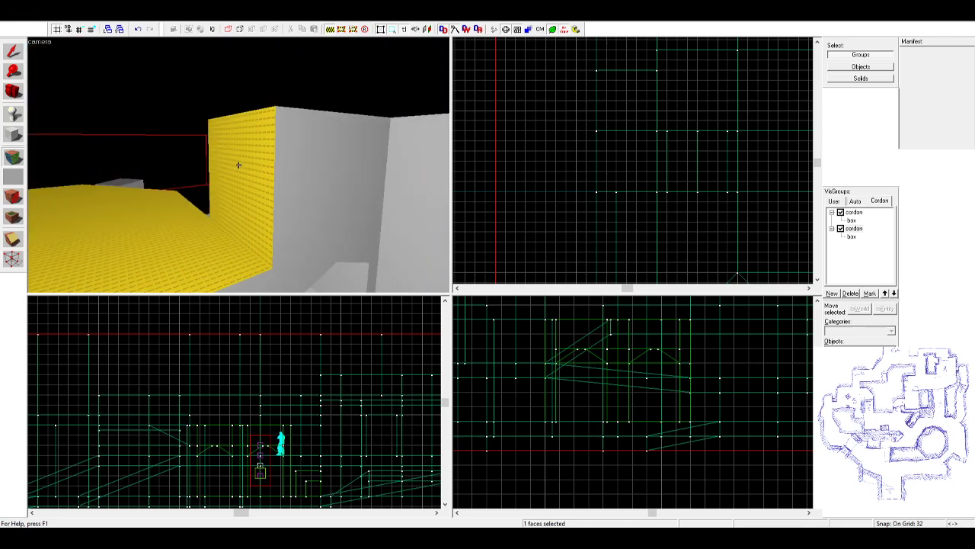
key("w")
key("z")
- Stretch the end block of the raised wall lengthwise so it covers the whole lower wall to its far end
key("shift+s")
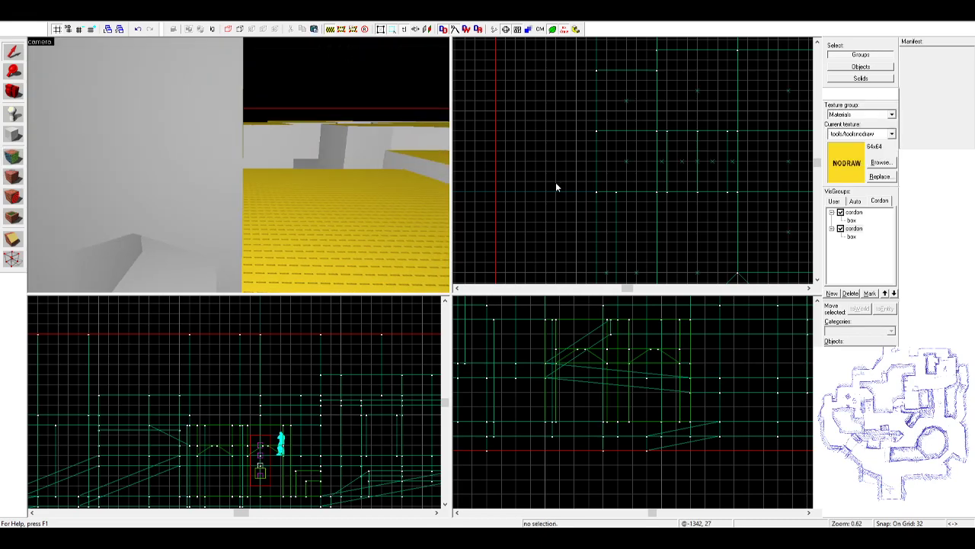
key("z")
key("d")
left_click(239, 164)
key("z")
scroll(523, 270, "down", 3)
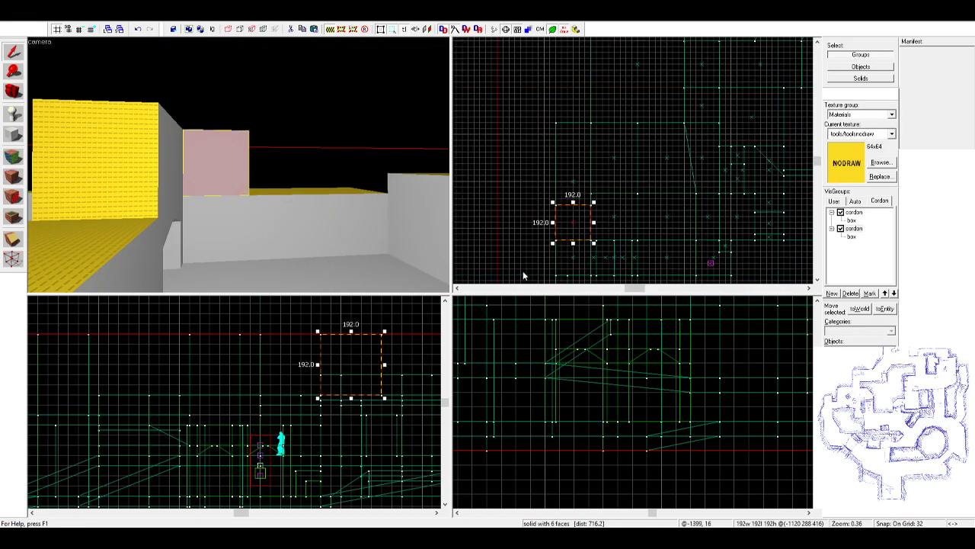
left_click_drag(574, 204, 581, 118)
key("Escape")
- Examine the map layout from above, especially the open-sided ramp pieces that cross the dark grey wall
key("z")
key("w")
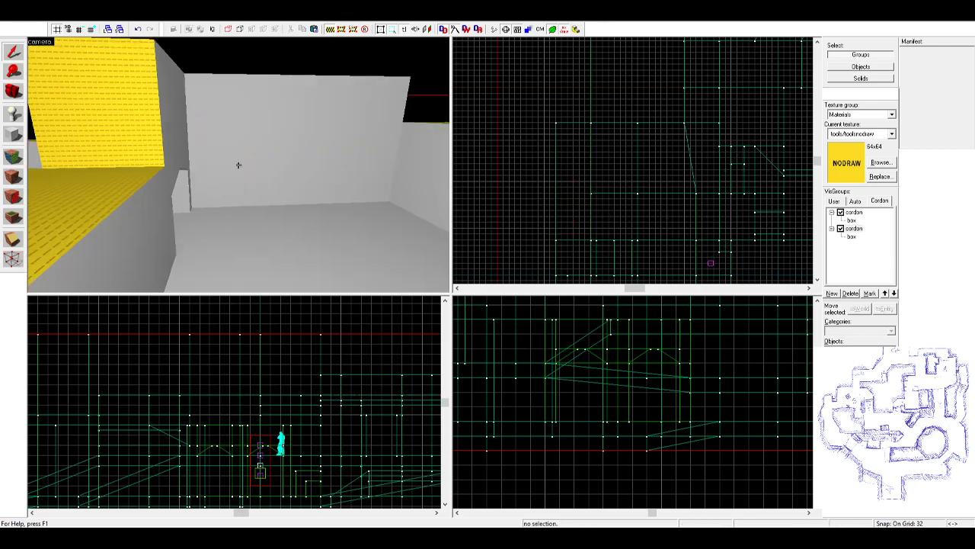
key("s")
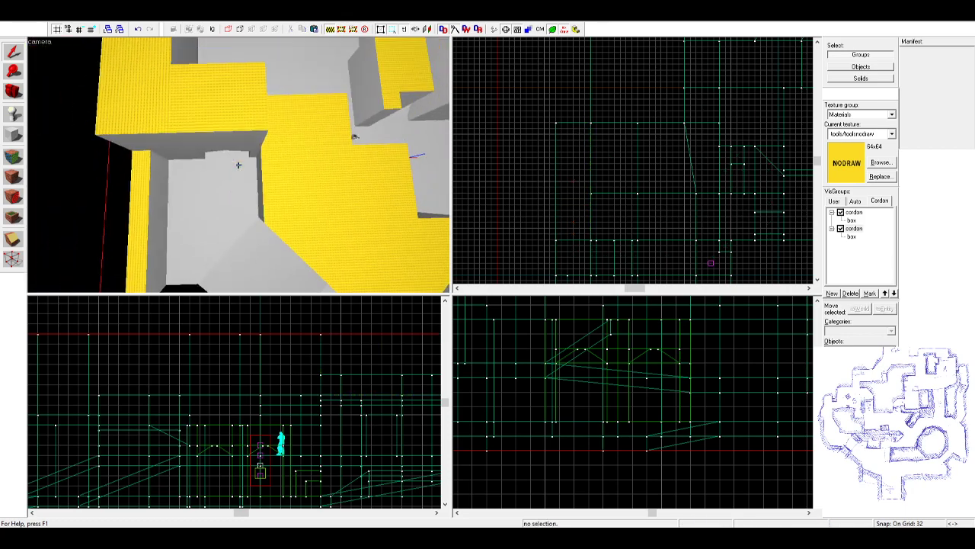
key("s")
key("z")
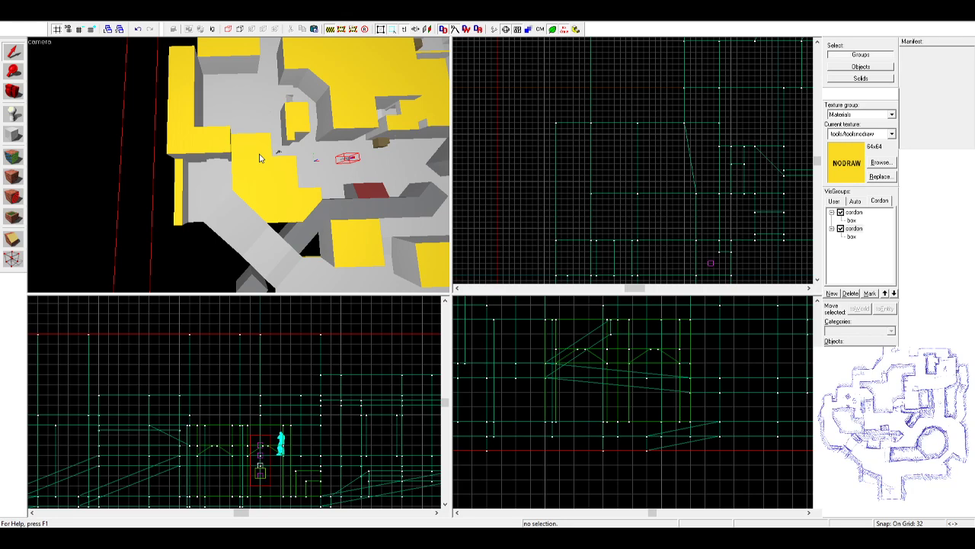
scroll(256, 159, "down", 1)
key("z")
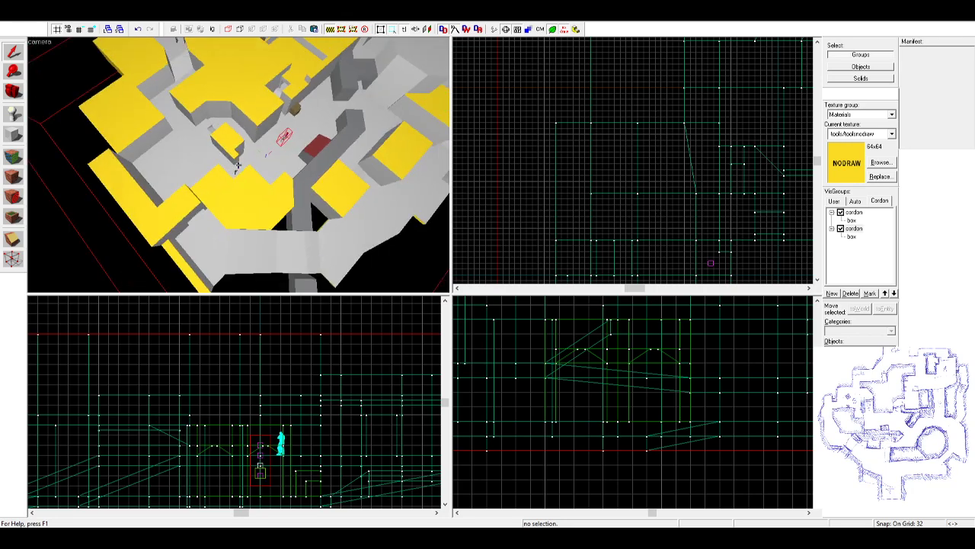
key("z")
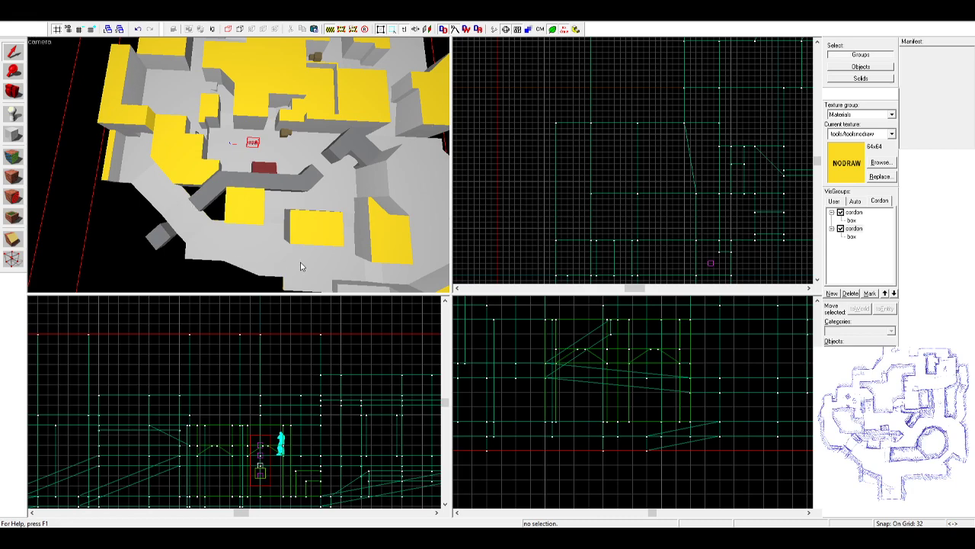
key("z")
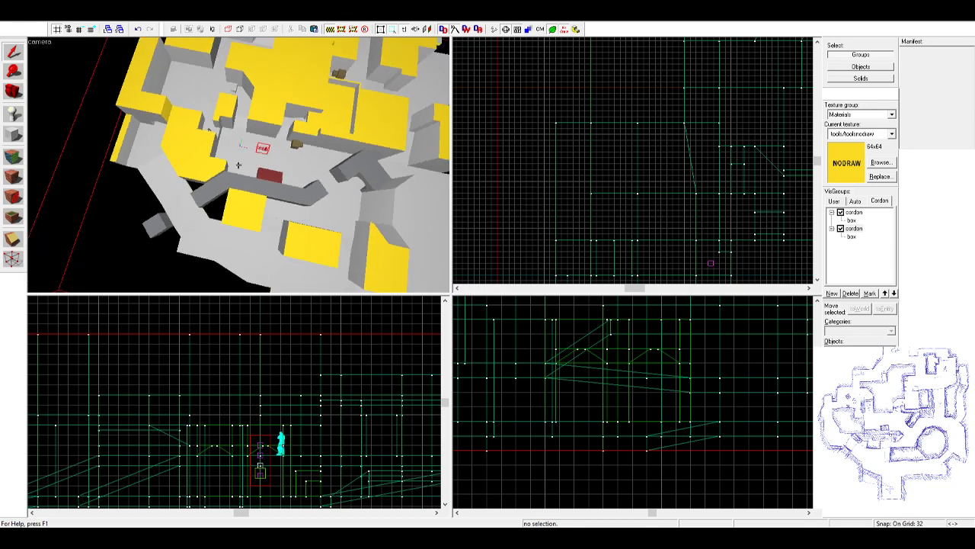
key("z")
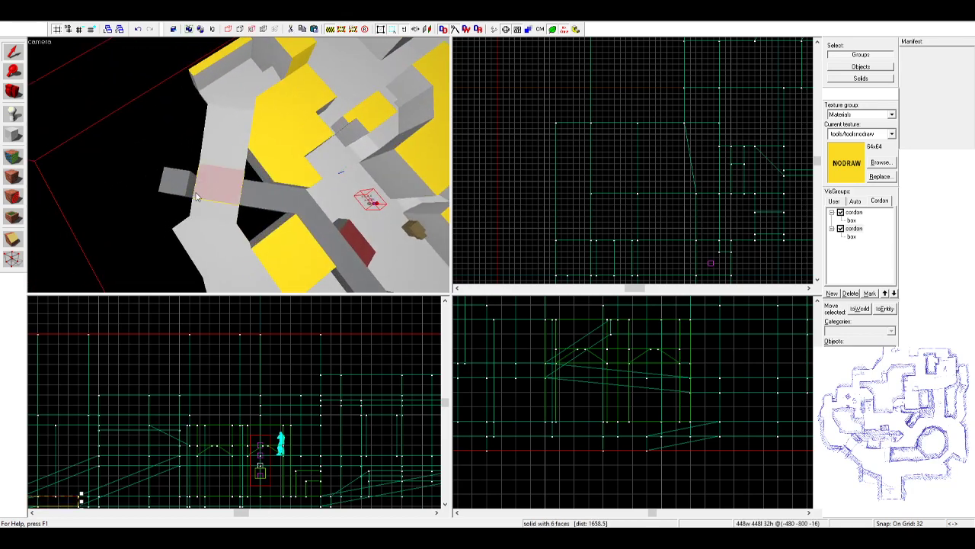
left_click(205, 214)
left_click(202, 230)
left_click(196, 205, "ctrl")
left_click(185, 121)
left_click(235, 105)
left_click(174, 105)
key("w")
key("z")
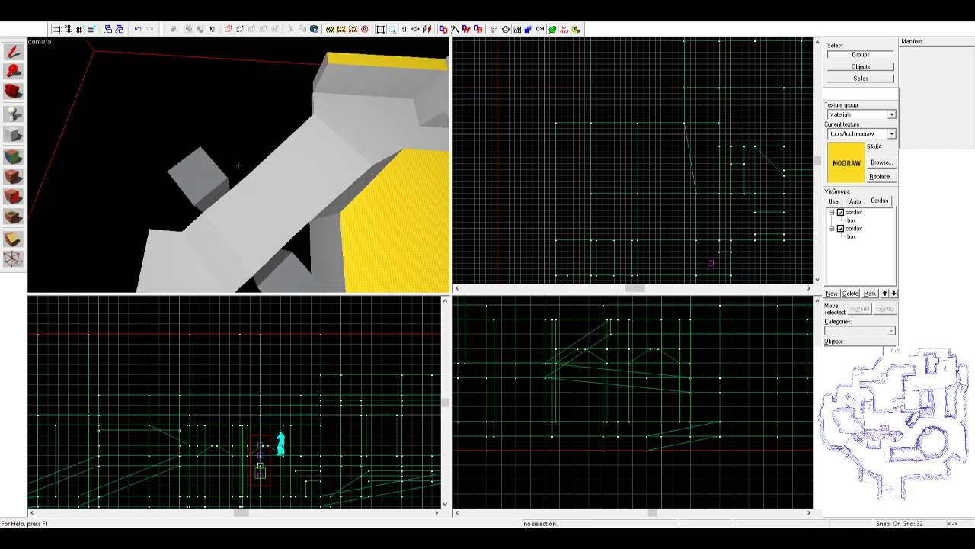
- Copy the wedge-shaped wall block, 320 wide, 256 long and 320 high, to the open outer side of the ramp
key("z")
left_click(311, 95)
key("z")
key("z")
left_click(288, 147)
scroll(627, 156, "down", 7)
scroll(615, 221, "up", 6)
left_click_drag(672, 177, 590, 244)
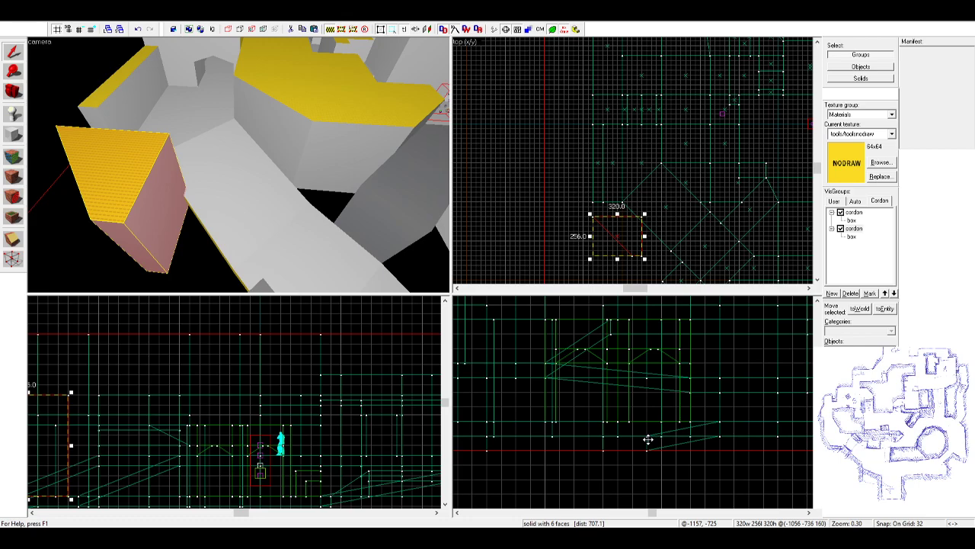
- Flip the copied wedge horizontally and vertically and move it so its slanted side meets the ramp's outer edge
scroll(602, 235, "up", 4)
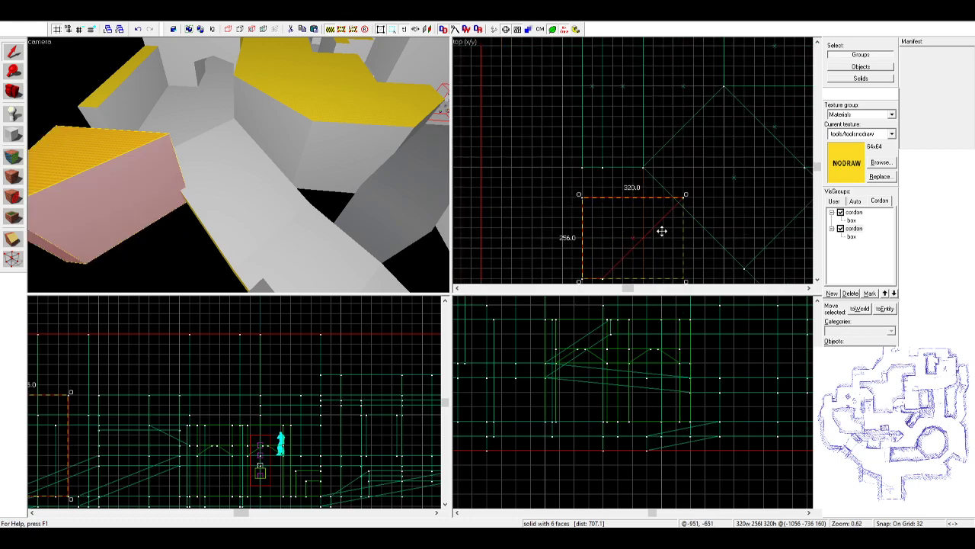
key("ctrl+i")
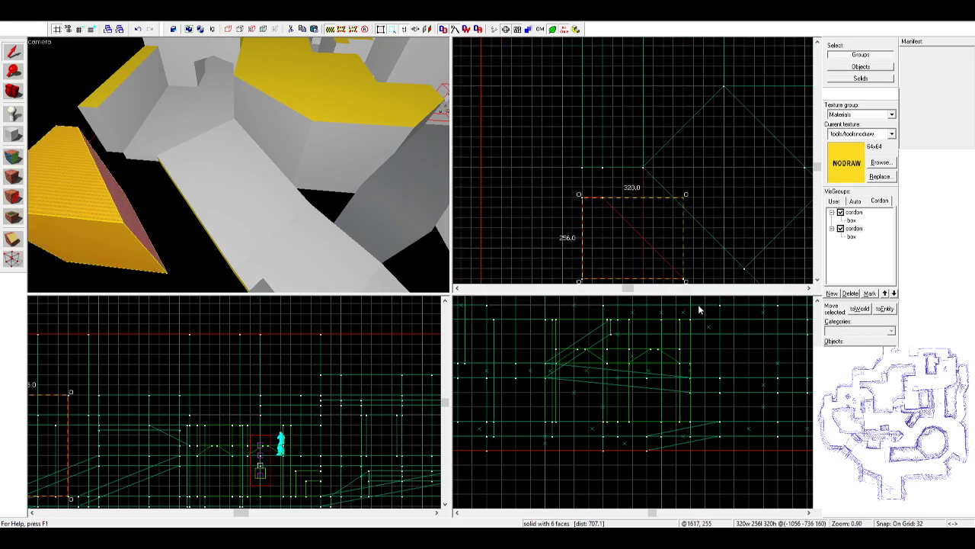
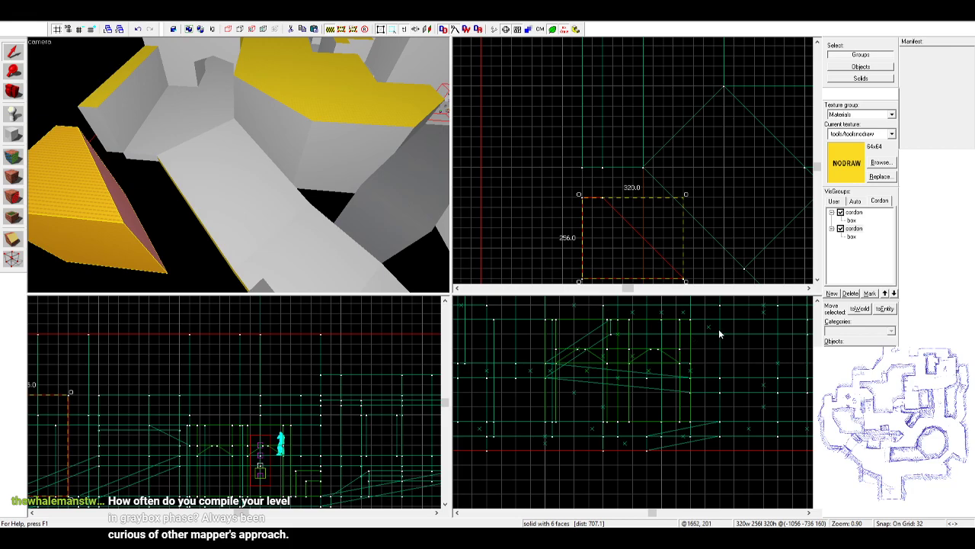
left_click(217, 220)
left_click(126, 221)
scroll(649, 212, "up", 2)
left_click_drag(634, 240, 681, 185)
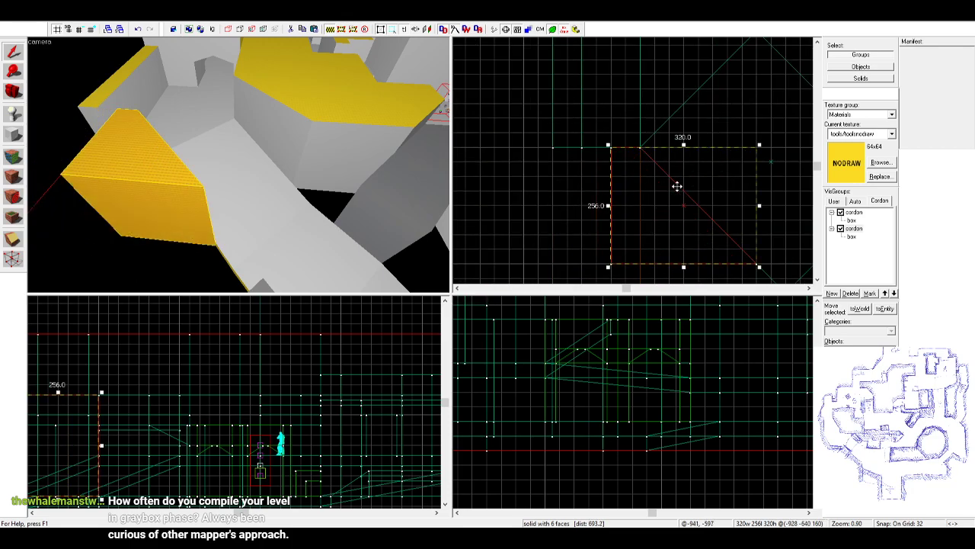
- Move the wedge's vertices to enlarge it to 448 wide and 320 long, keeping its slanted side along the ramp
left_click(13, 260)
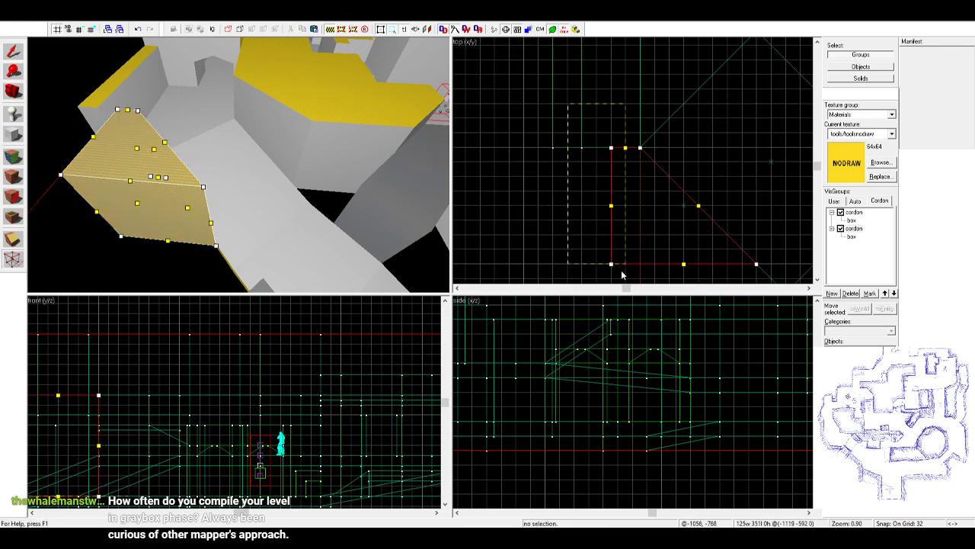
scroll(644, 200, "down", 3)
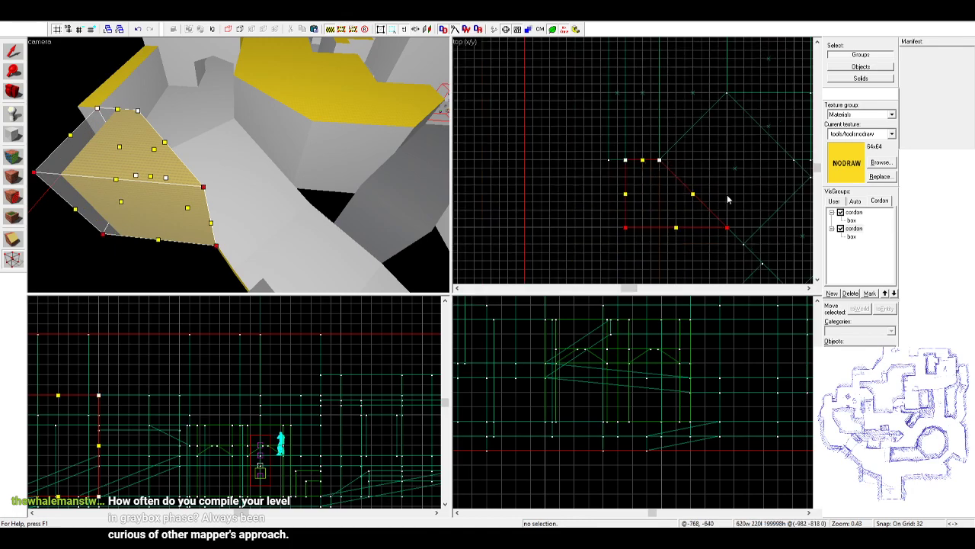
key("Right")
key("Down")
key("Right")
key("Down")
left_click_drag(562, 205, 620, 266)
key("Left")
key("Left")
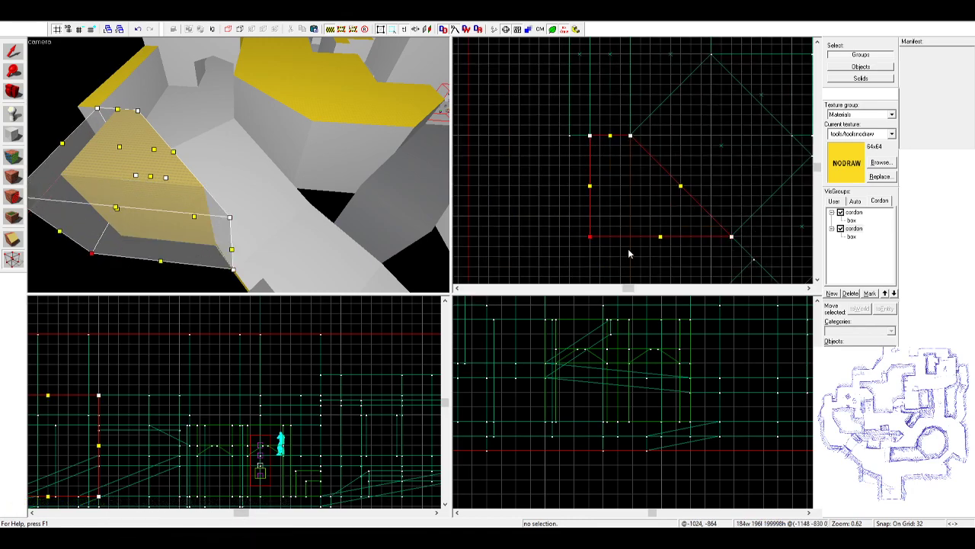
left_click(13, 51)
left_click(309, 179)
key("Escape")
- Examine the ramp, the street beyond it and the surrounding rooftops from ground level and from above
key("z")
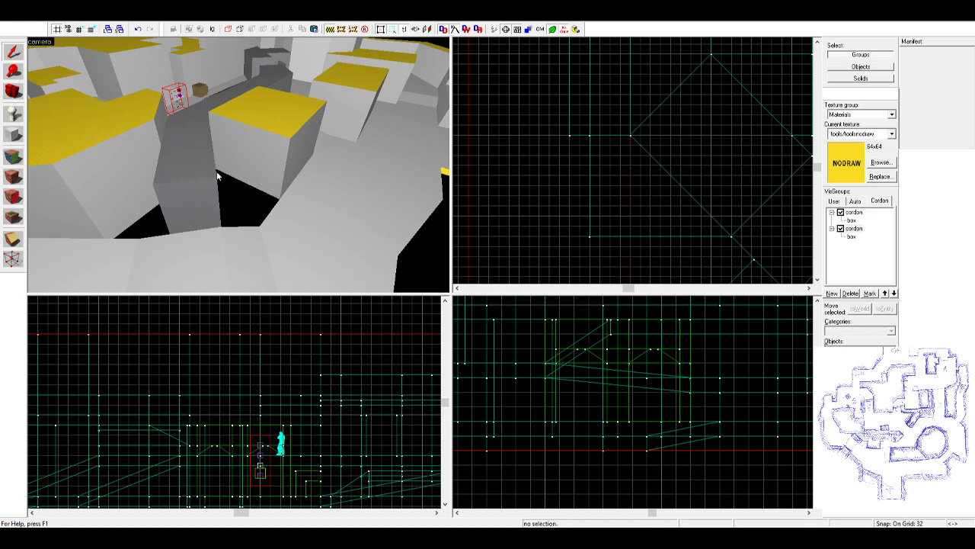
key("z")
key("w")
key("w")
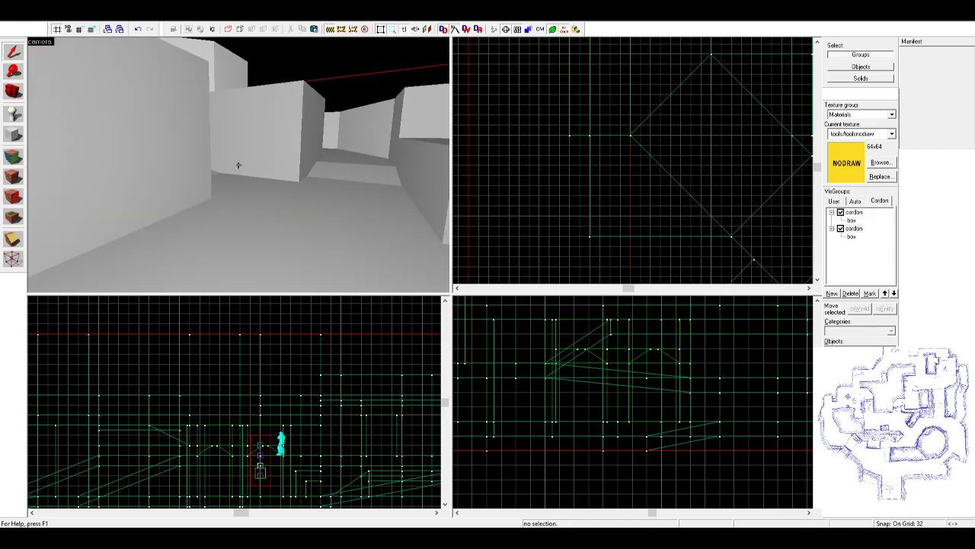
key("z")
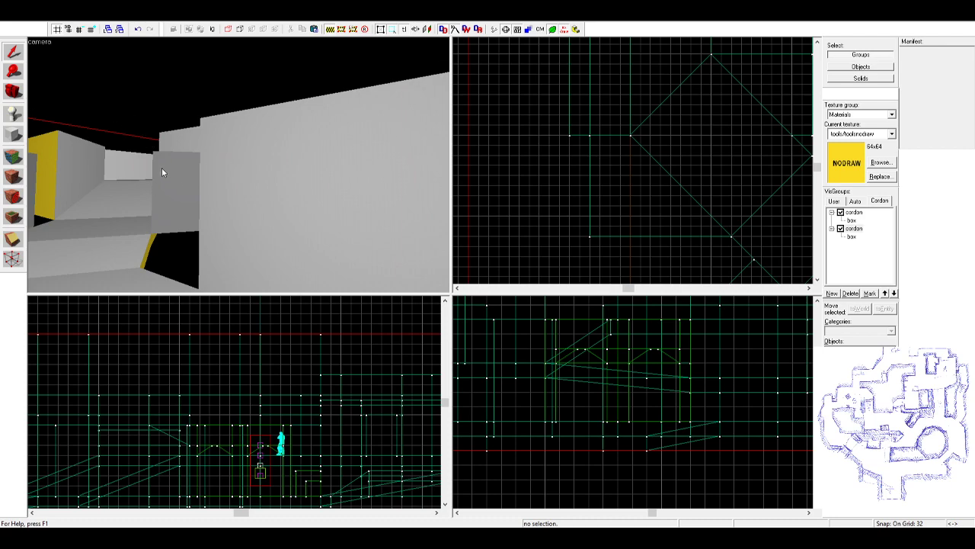
key("z")
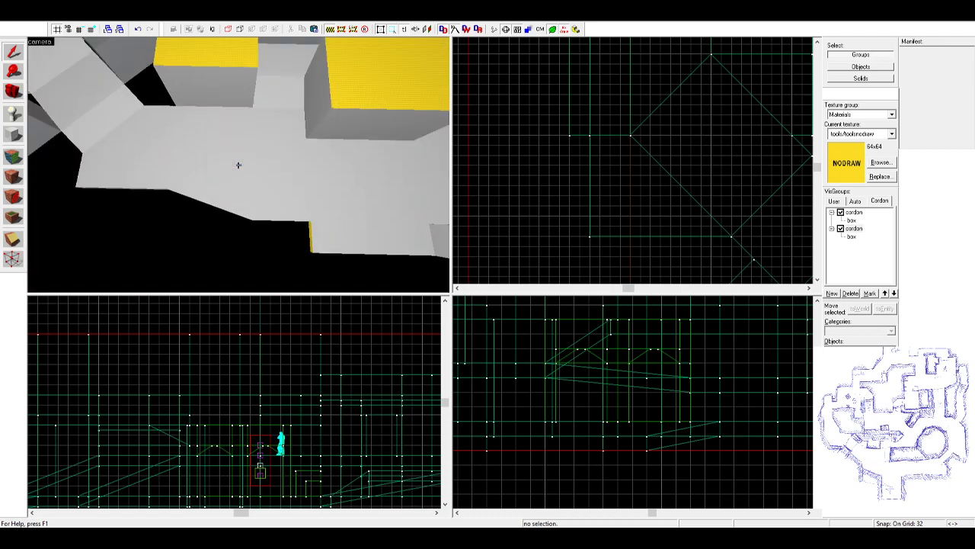
key("w")
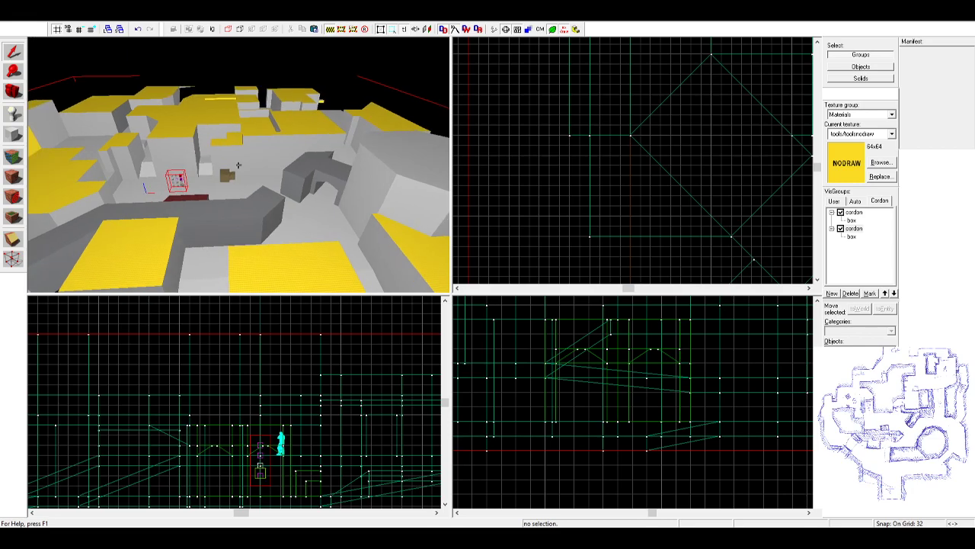
key("w")
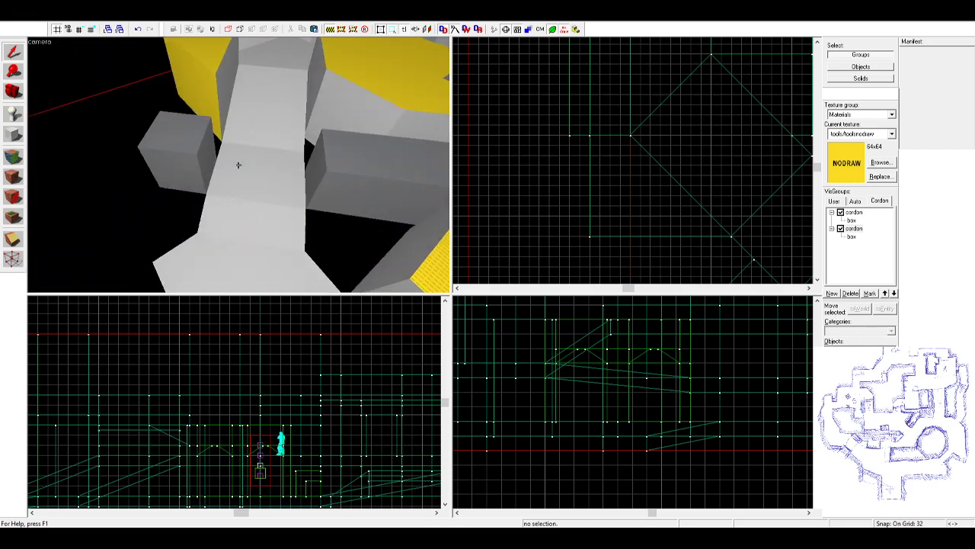
key("w")
key("s")
key("w")
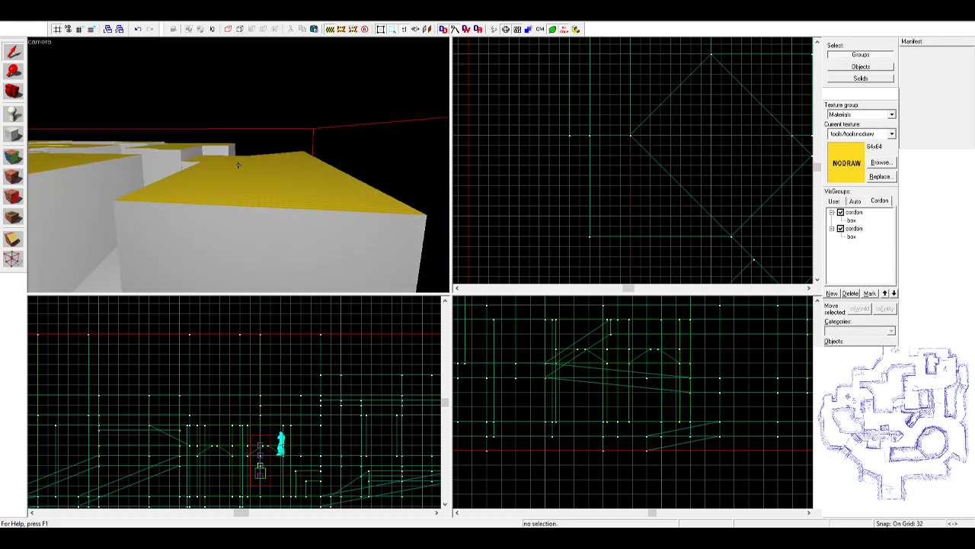
key("s")
key("s")
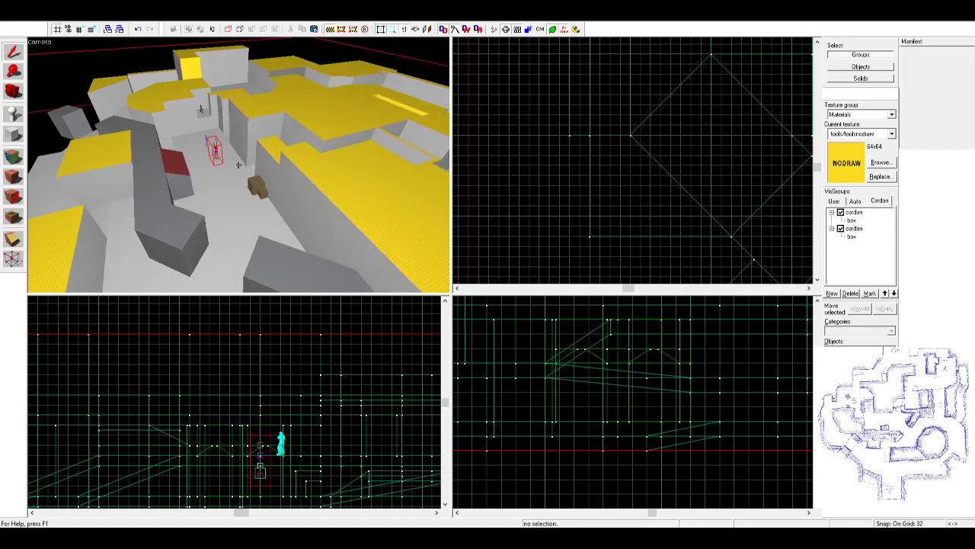
key("w")
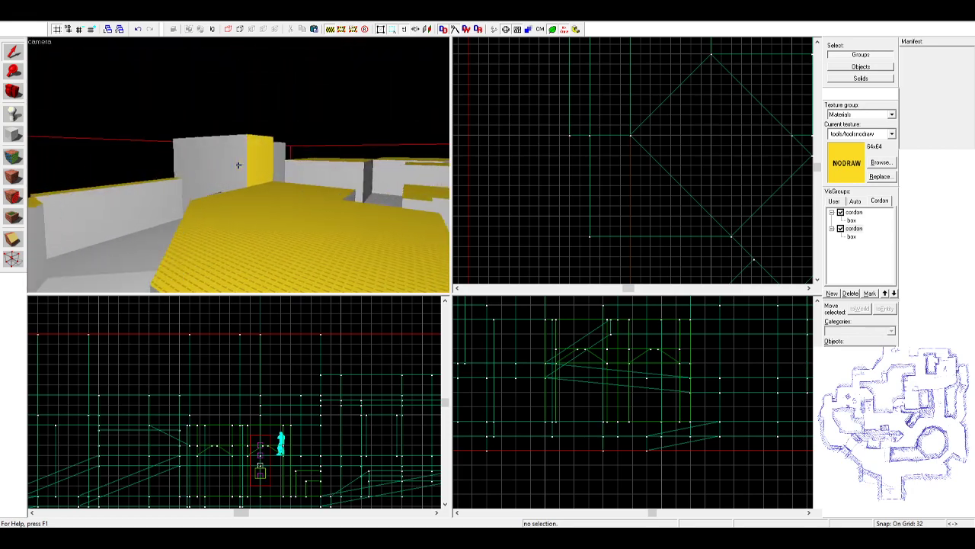
- Sample the grey dev/reflectivity_40b texture and apply it to the yellow side face of the raised wall block
key("z")
left_click(13, 156)
left_click(194, 158)
right_click(253, 158)
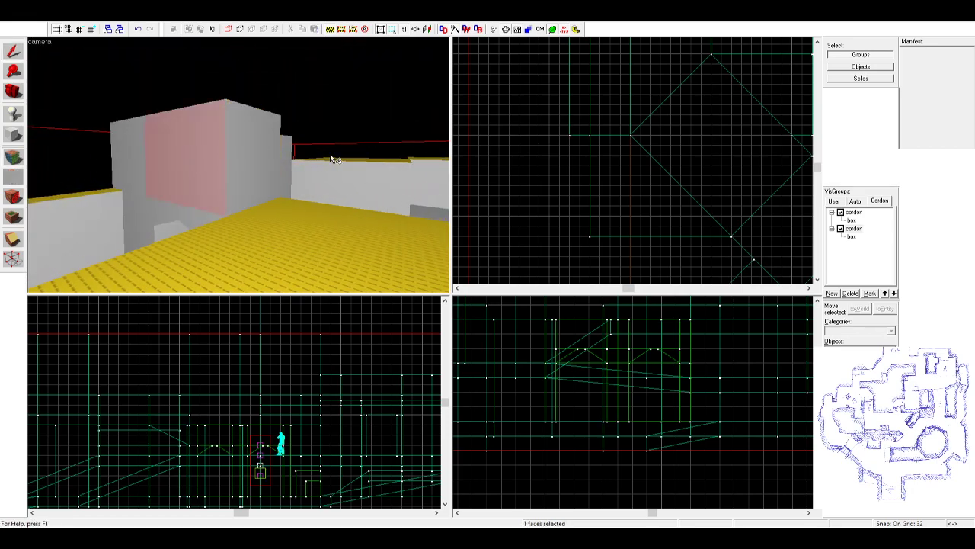
left_click(560, 178)
- Try to stretch the 448 by 320 wedge along the ramp's outer edge by moving its lower vertices outward on the 32-unit grid
key("z")
key("s")
key("z")
left_click(240, 164)
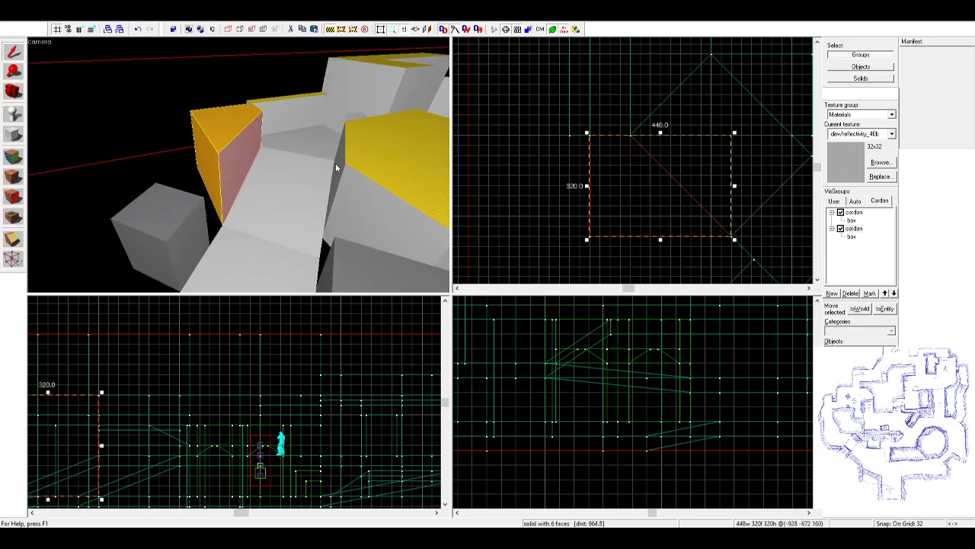
key("z")
key("d")
key("z")
scroll(616, 203, "down", 2)
middle_click_drag(616, 204, 543, 163)
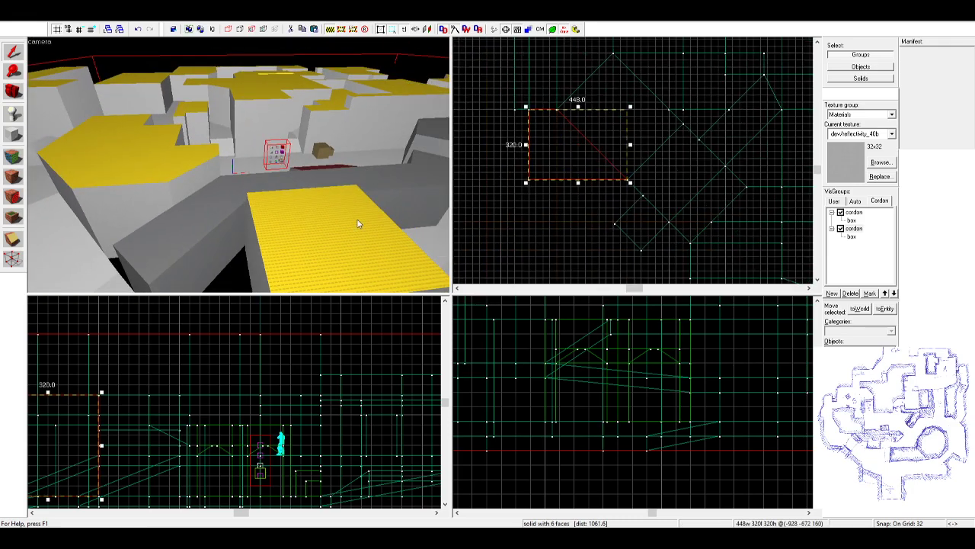
left_click(13, 259)
scroll(613, 183, "up", 3)
scroll(705, 176, "down", 4)
left_click_drag(530, 147, 701, 204)
scroll(665, 178, "up", 3)
key("Right")
key("Right")
key("Right")
key("Down")
key("Down")
key("Down")
key("Up")
key("Left")
key("Down")
key("Right")
key("Up")
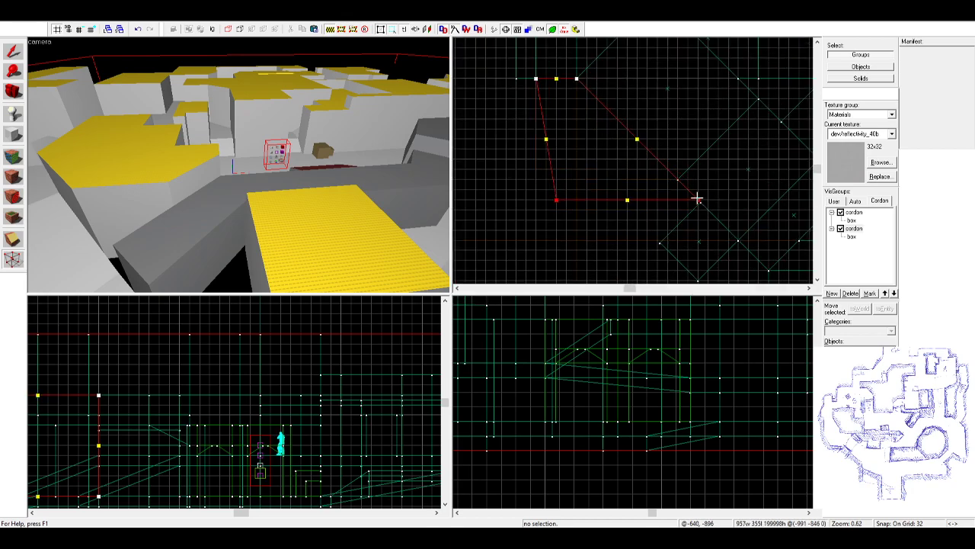
- Check how the moved wedge vertices line up with the ramp's corner and undo the vertex moves
scroll(697, 198, "up", 5)
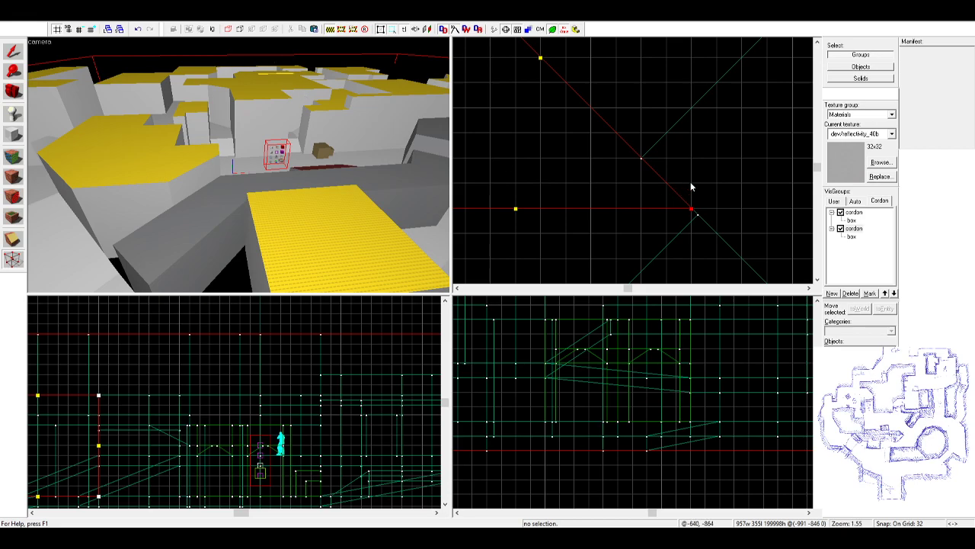
scroll(694, 191, "down", 3)
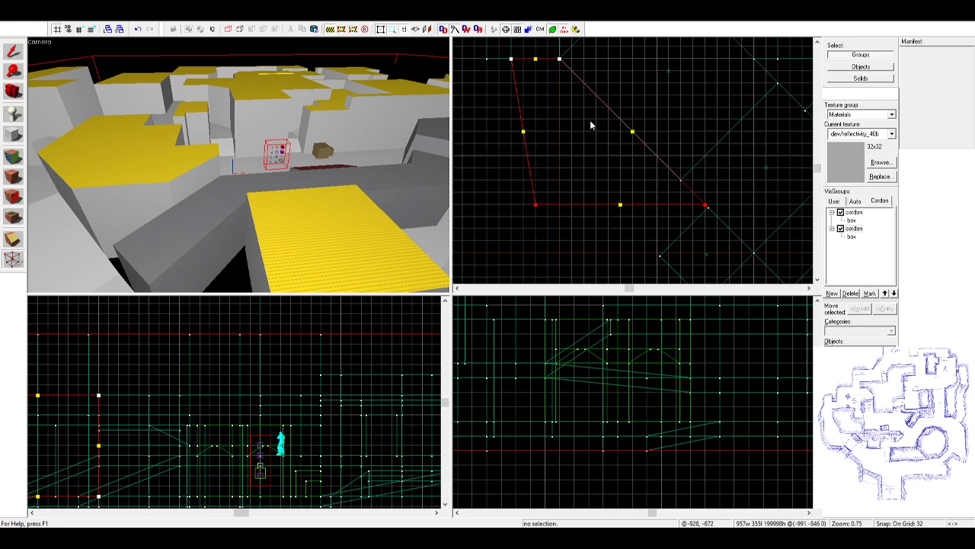
key("shift+s")
key("Escape")
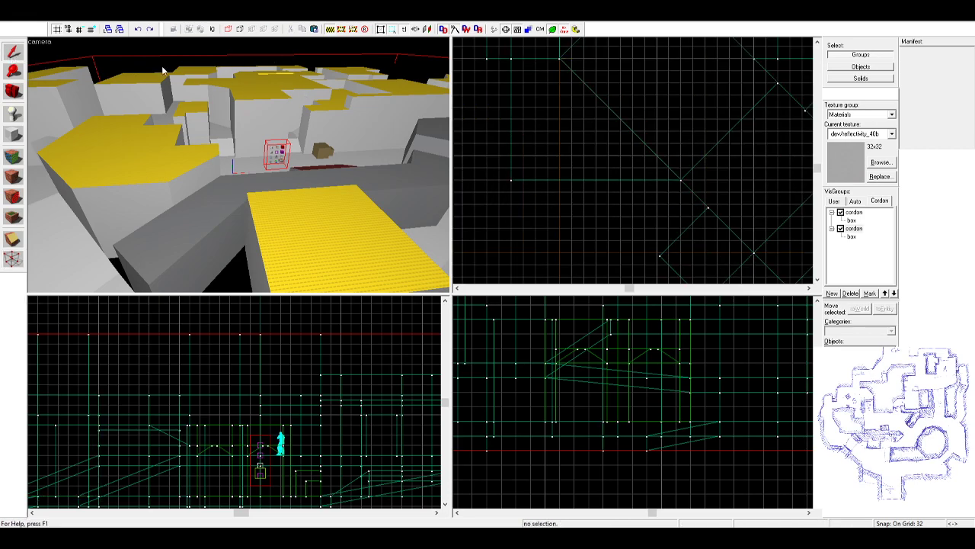
- Examine the street, the rooftops and the open gap beside the ramp in the 3D view
key("z")
key("w")
key("s")
key("s")
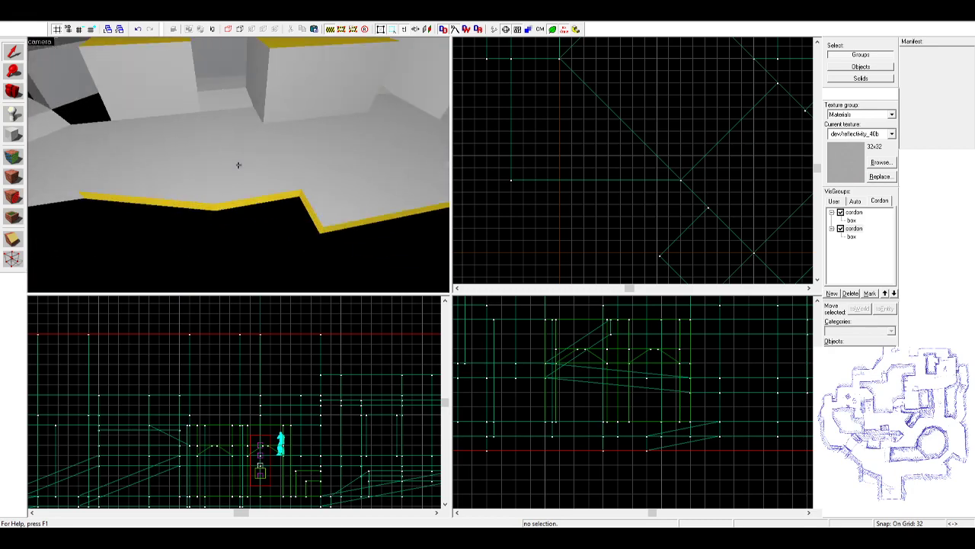
key("w")
key("z")
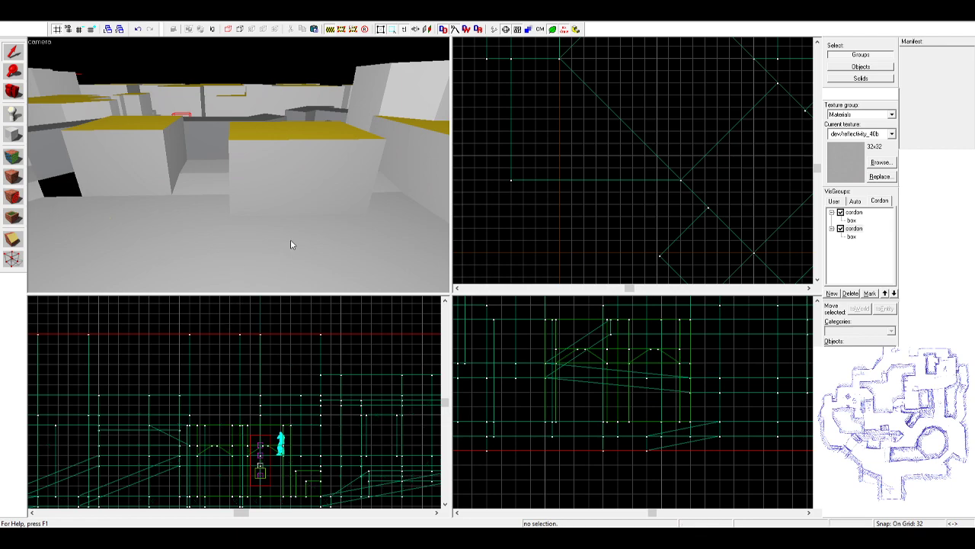
key("z")
key("w")
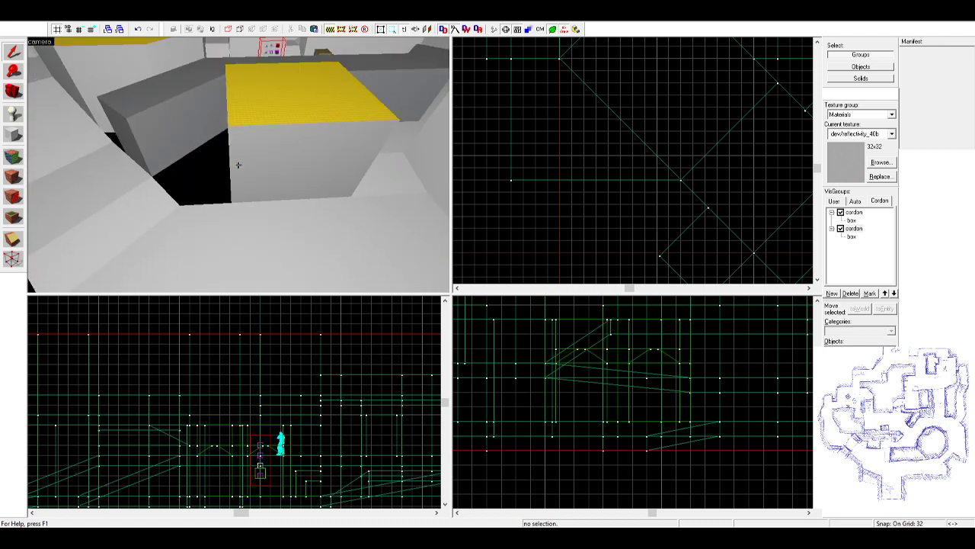
key("z")
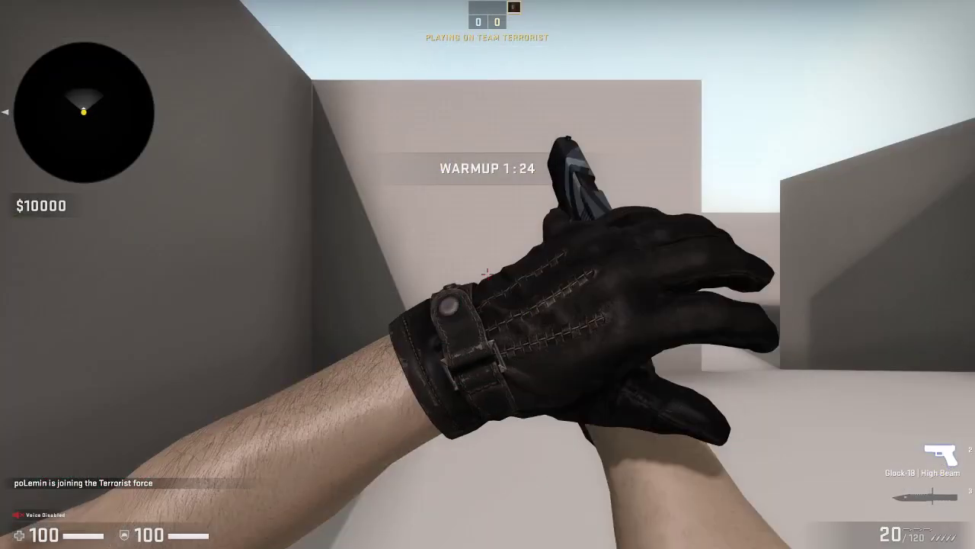
- Switch to the Counter-Strike playtest of the map, join the Terrorist team, and buy an AK-47
key("2")
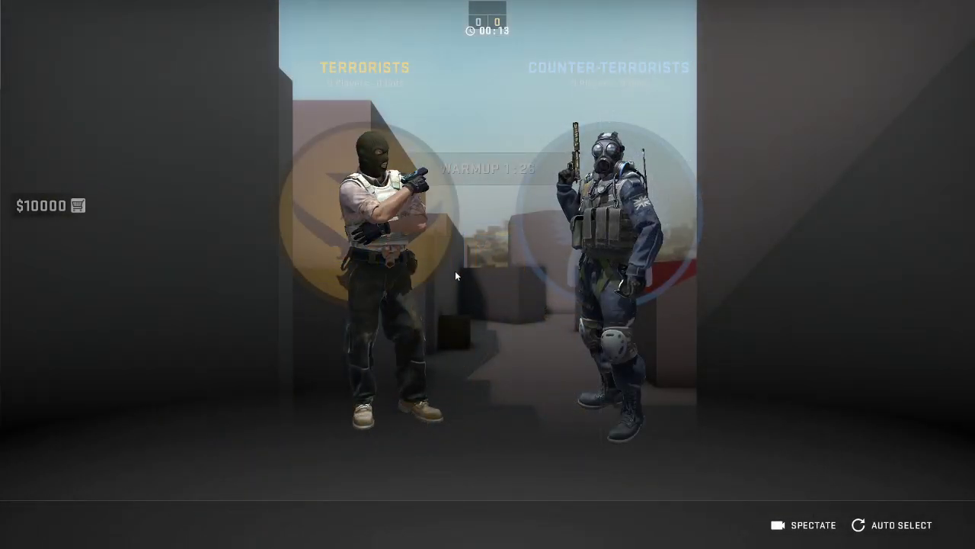
left_click(454, 271)
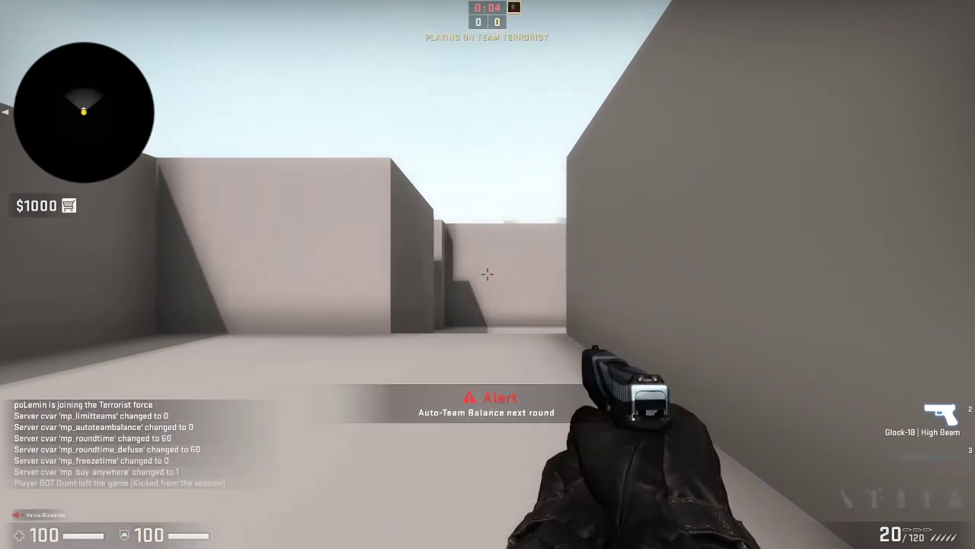
key("F3")
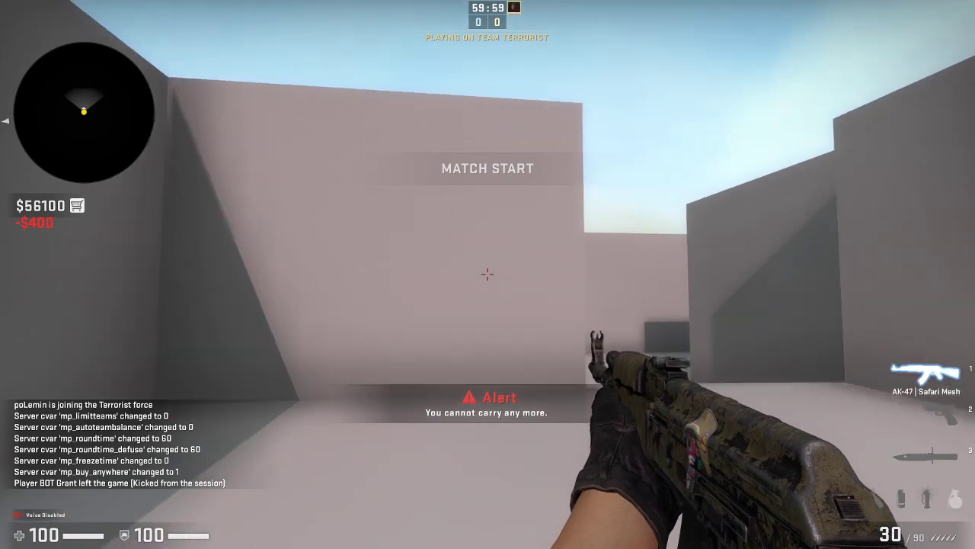
key("3")
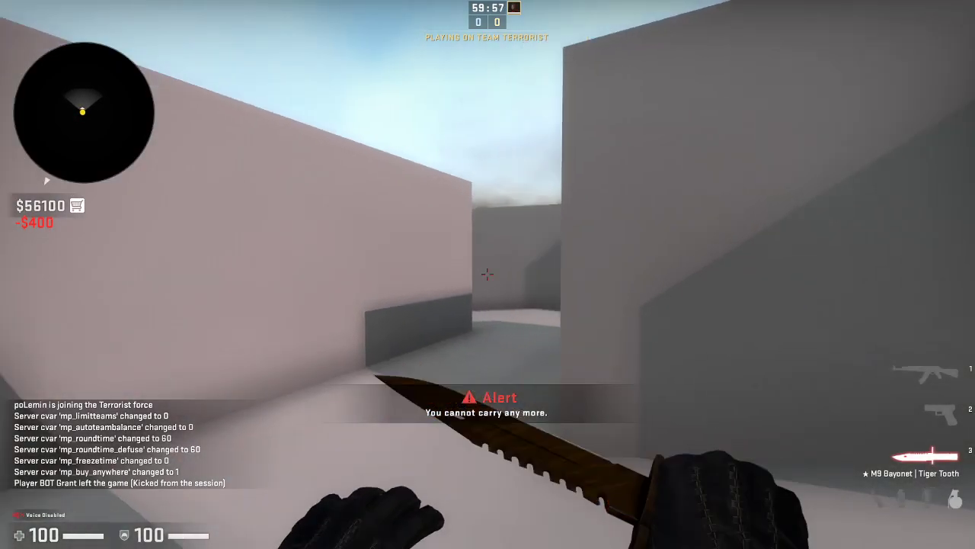
- Walk from the spawn through the first streets and the archway to check the route and the ramp beyond it
key("w")
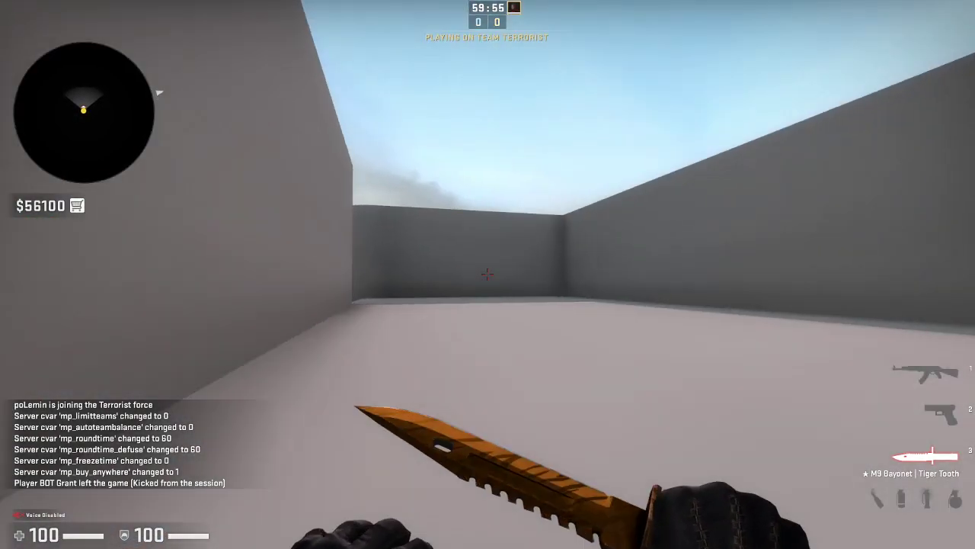
key("w")
key("w")
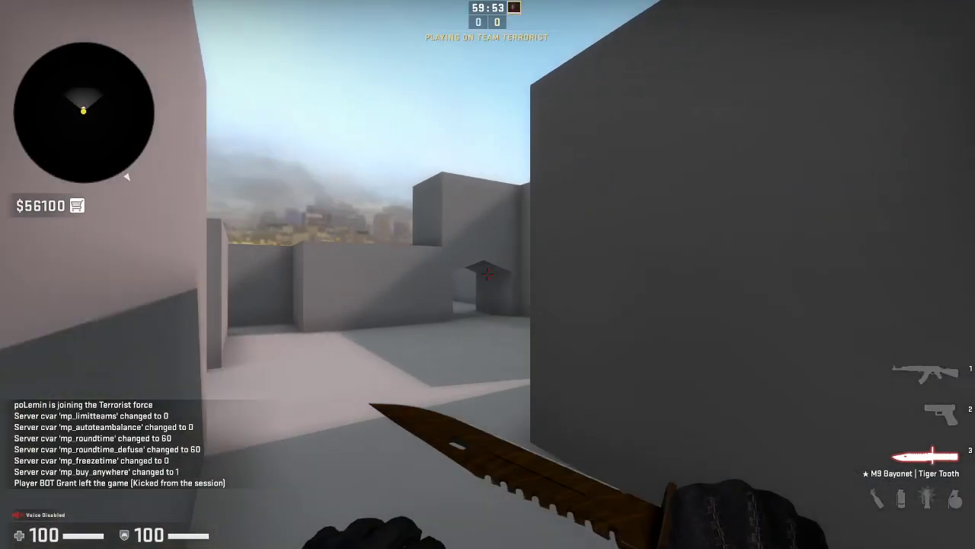
key("w")
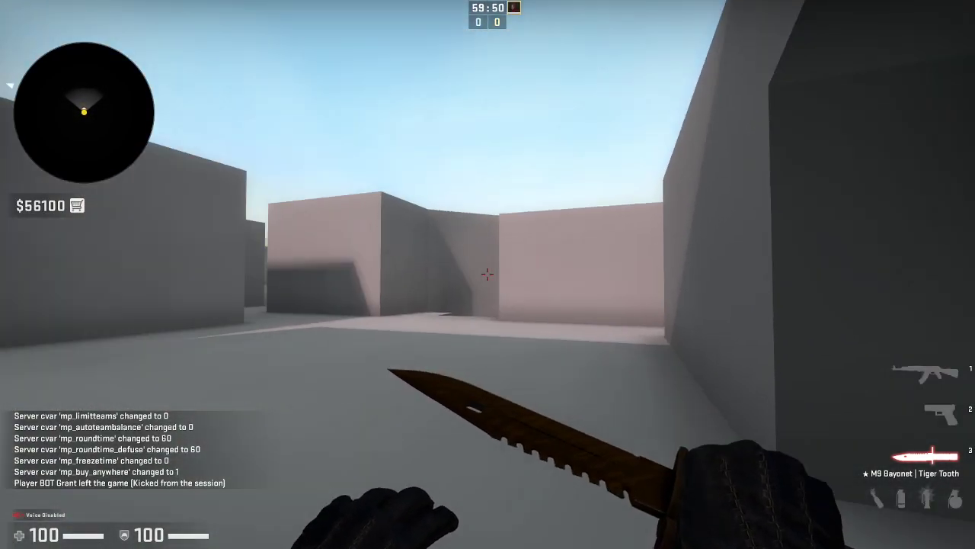
left_click(488, 275)
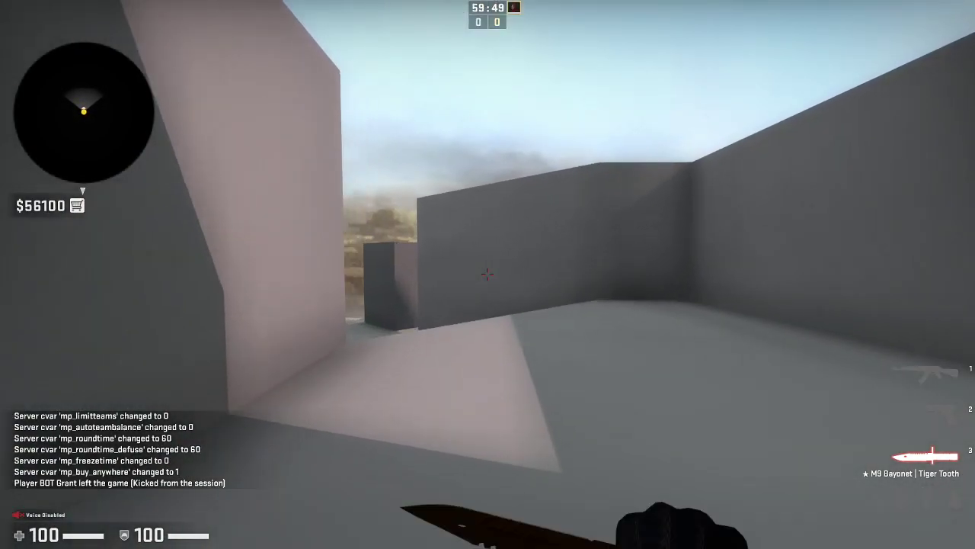
key("w")
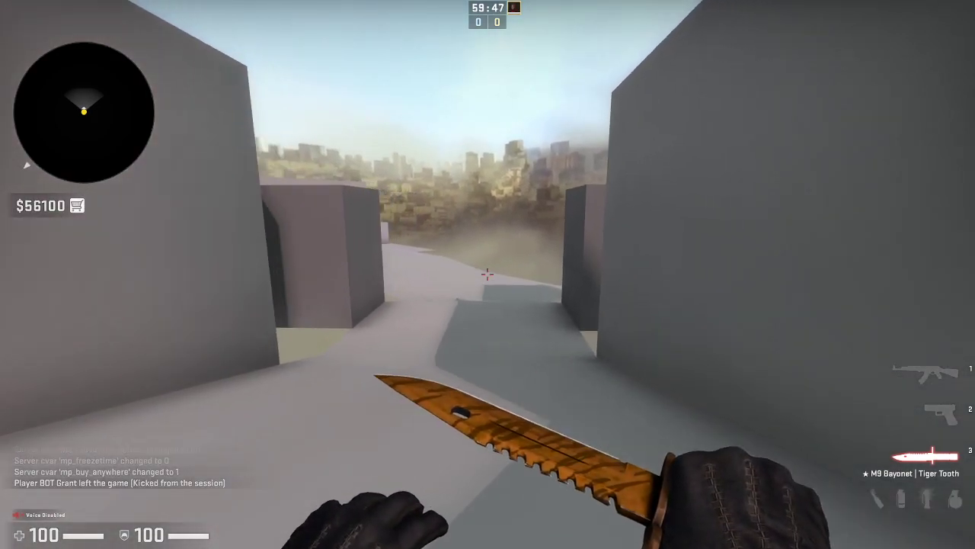
left_click(488, 275)
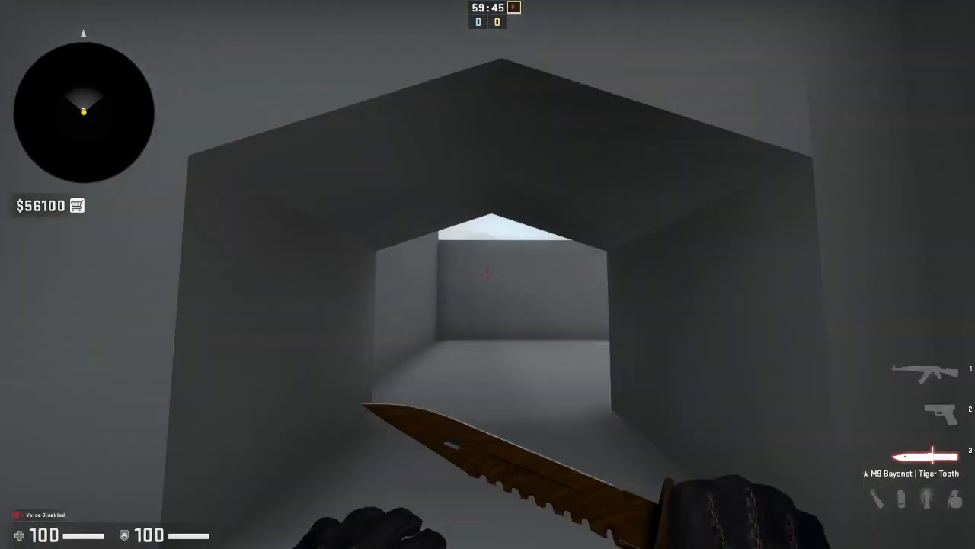
key("w")
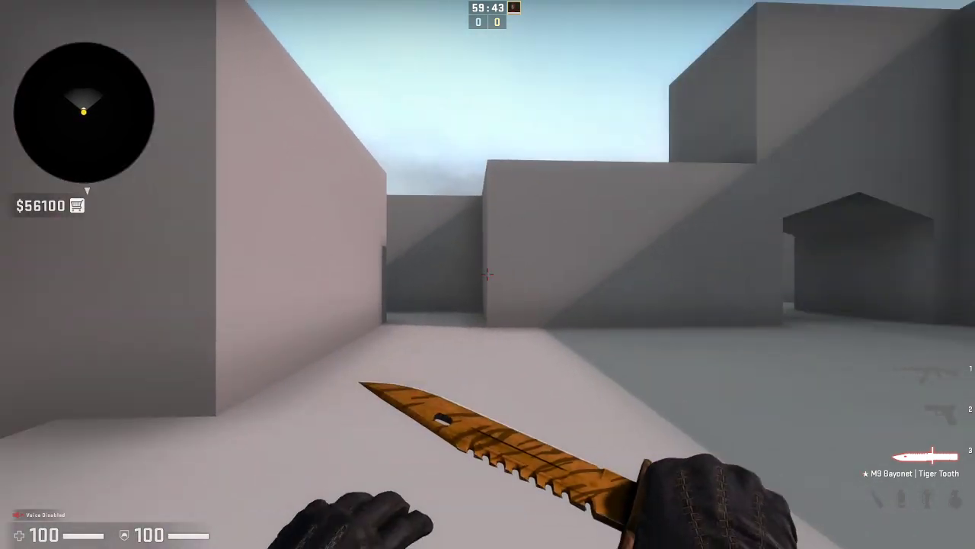
- Check the courtyard beside the archway, the sightline towards the round tower, and the passage along the raised walls
key("s")
key("w")
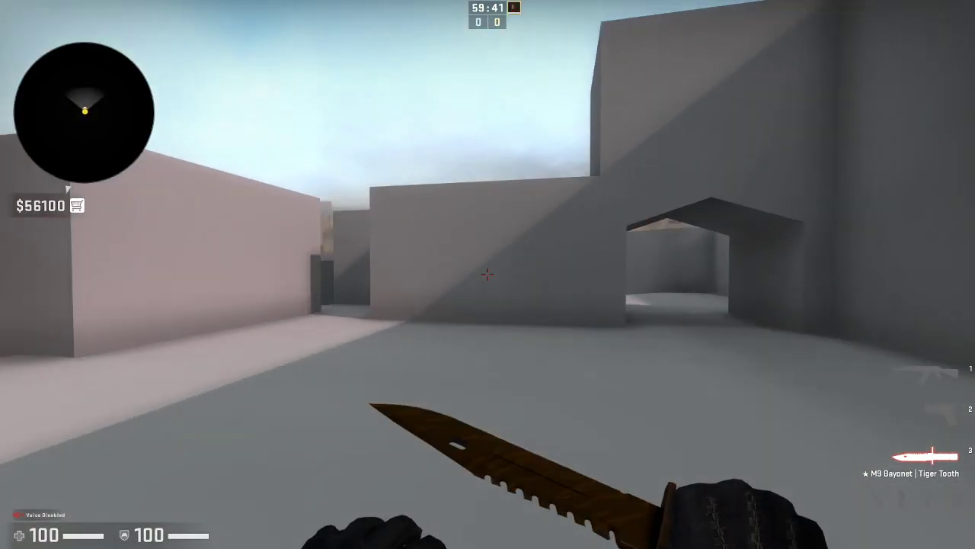
key("w")
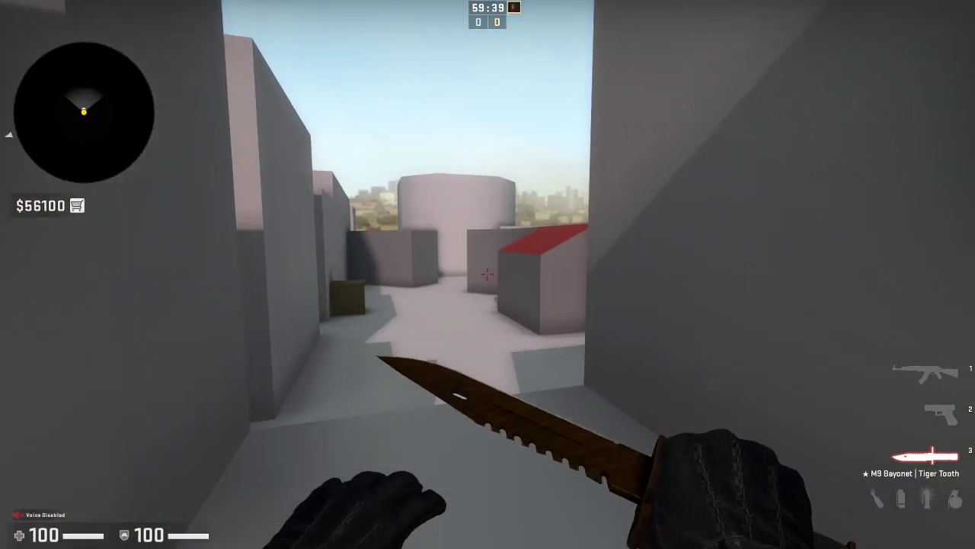
key("a")
key("w")
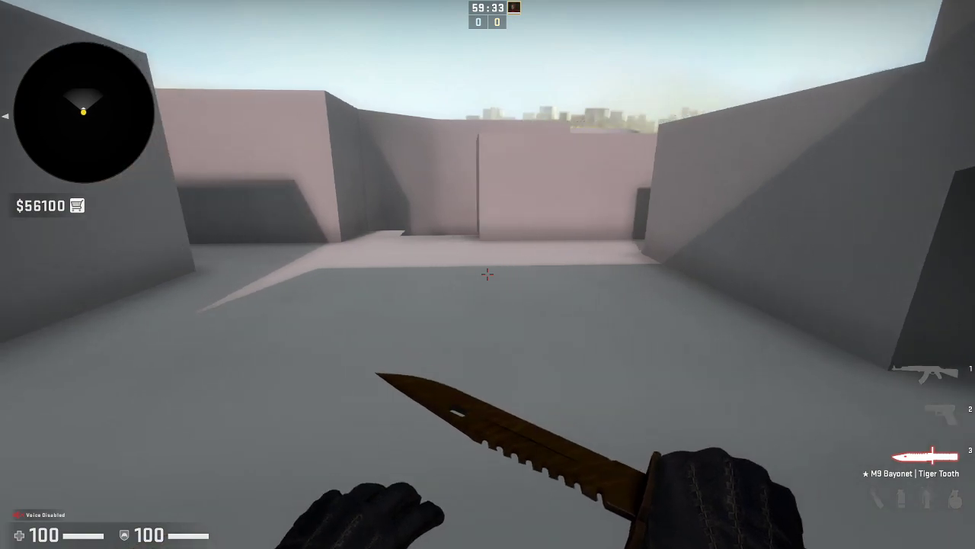
key("d")
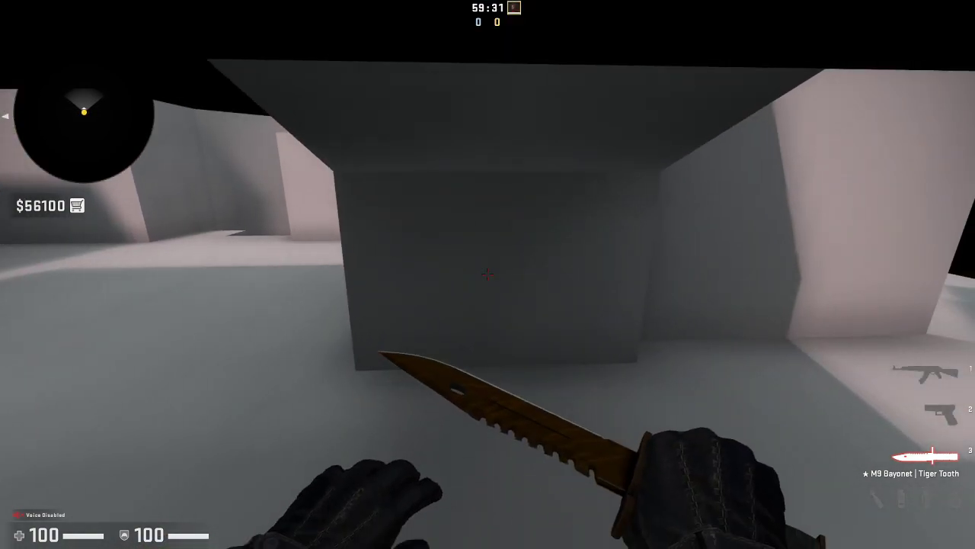
key("d")
key("w")
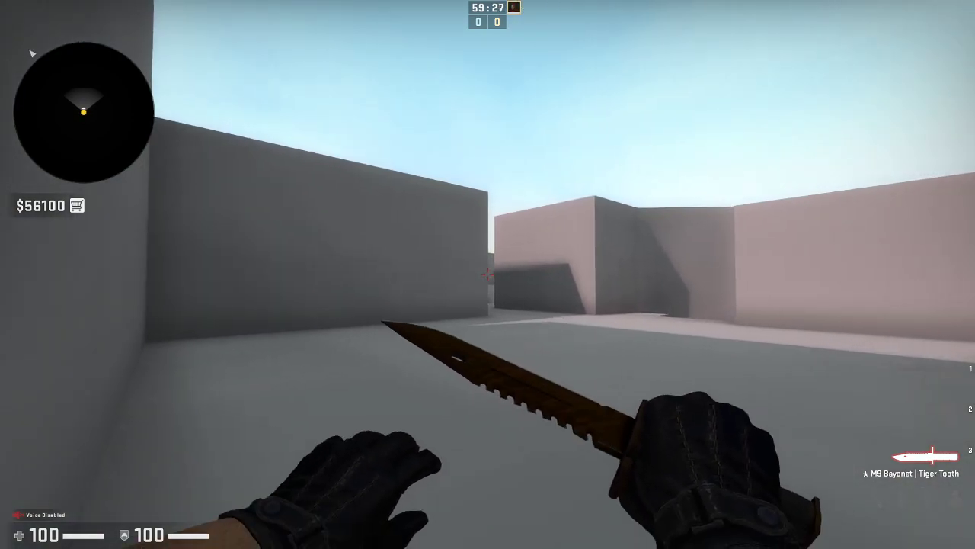
key("w")
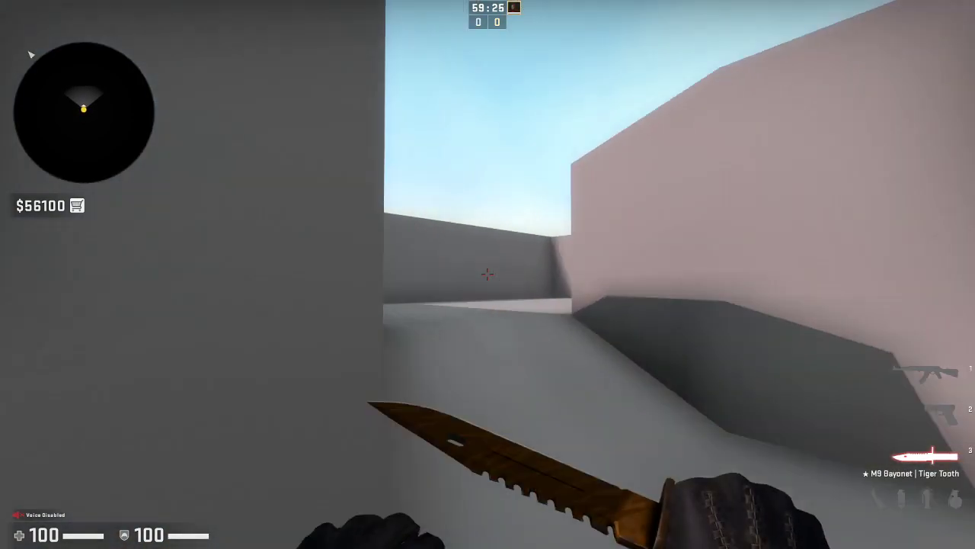
- Walk across the walled yard and through the peaked tunnel to the slope facing the city backdrop
key("a")
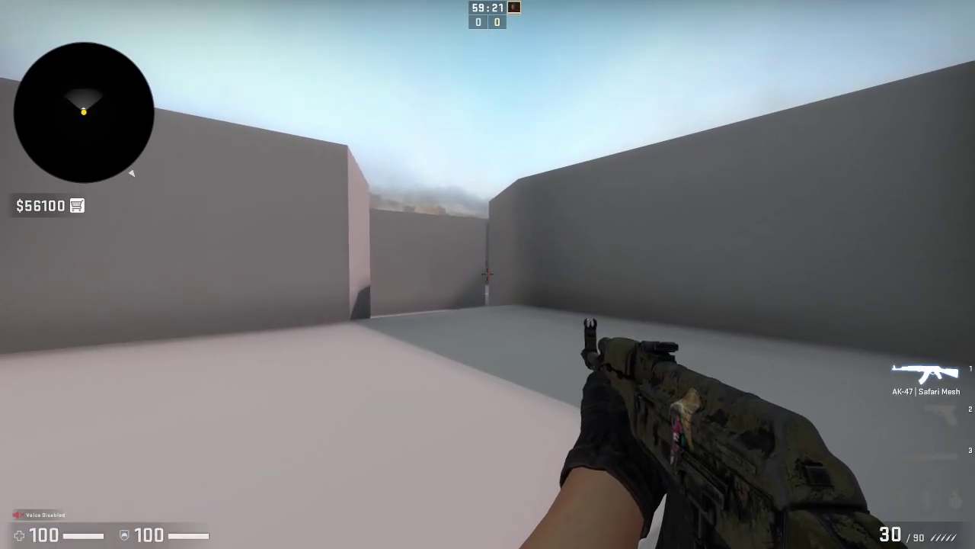
key("w")
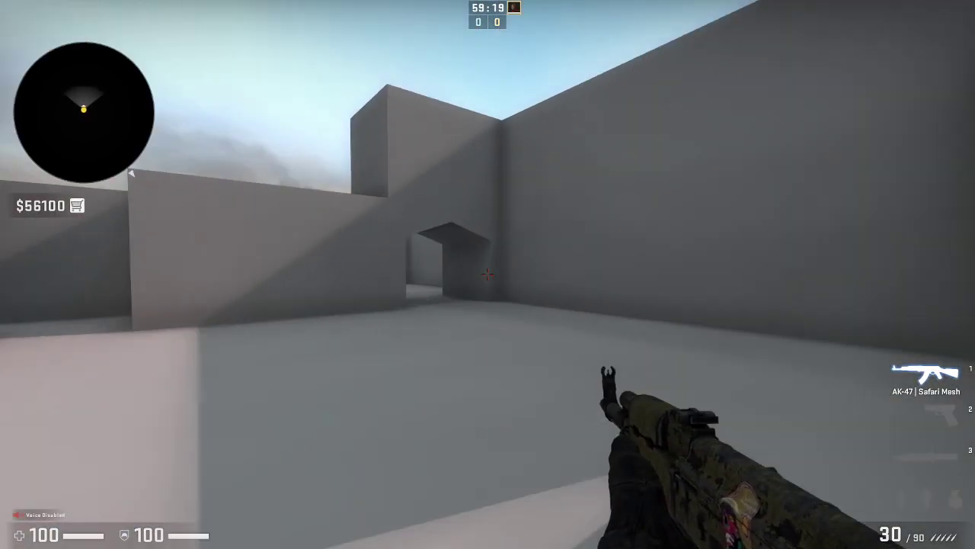
key("w")
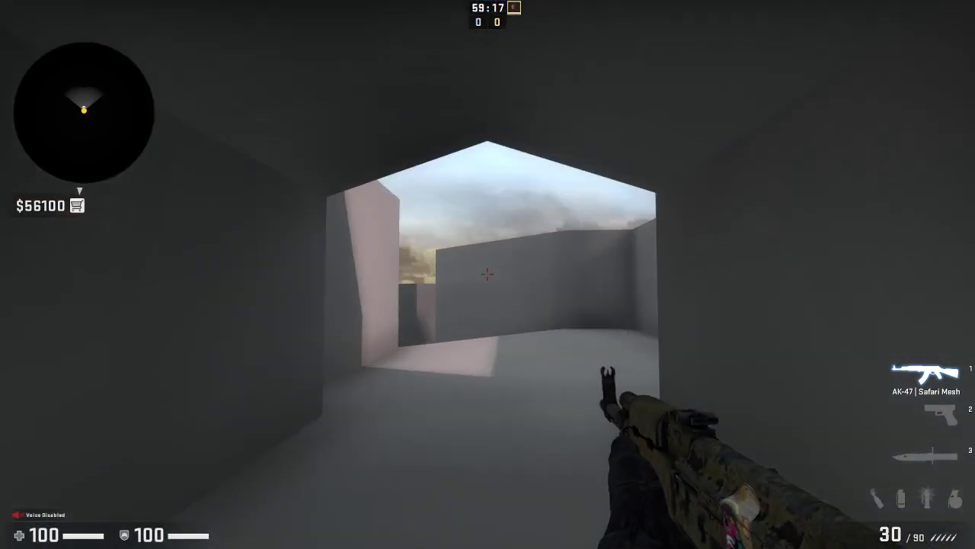
key("w")
key("w")
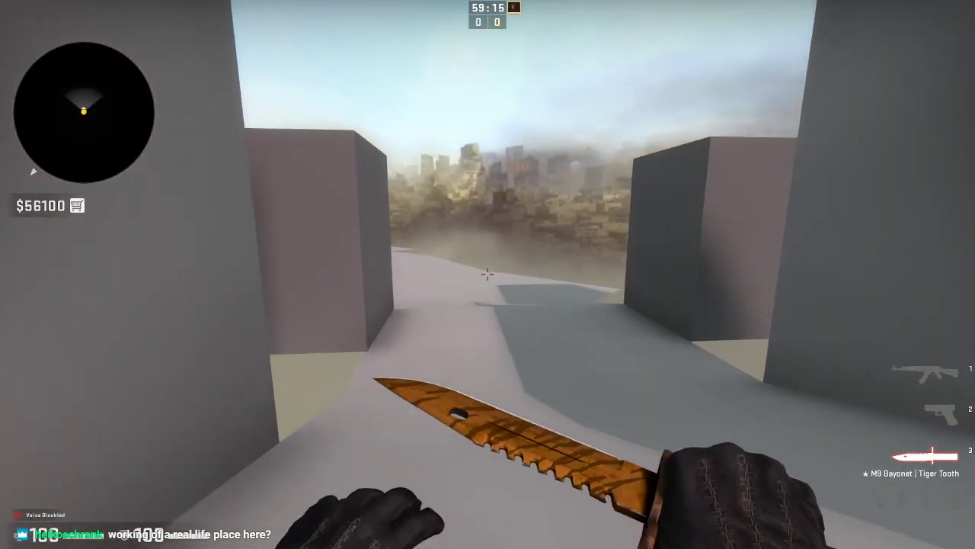
- Follow the open outer edge into the side lane and check the approach to the archway and the street with the crates
key("w")
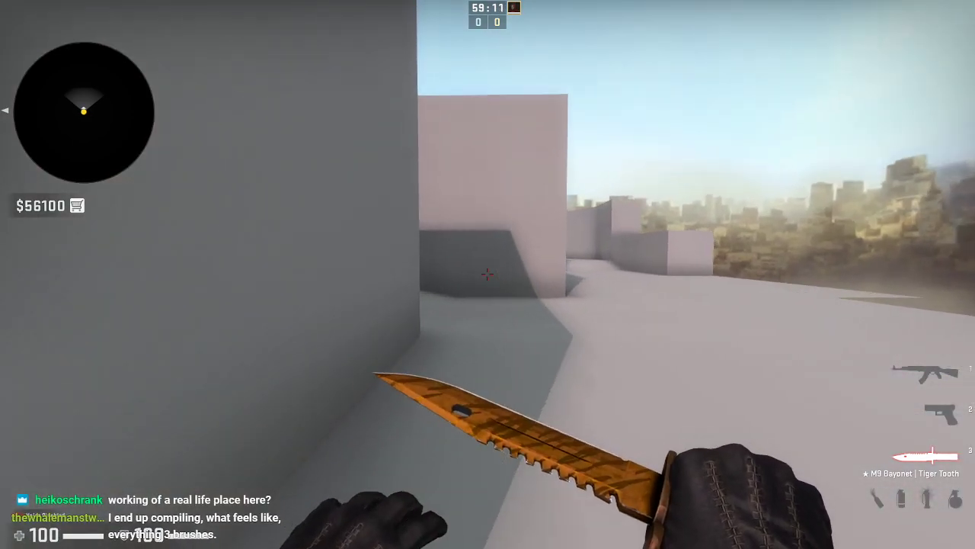
key("w")
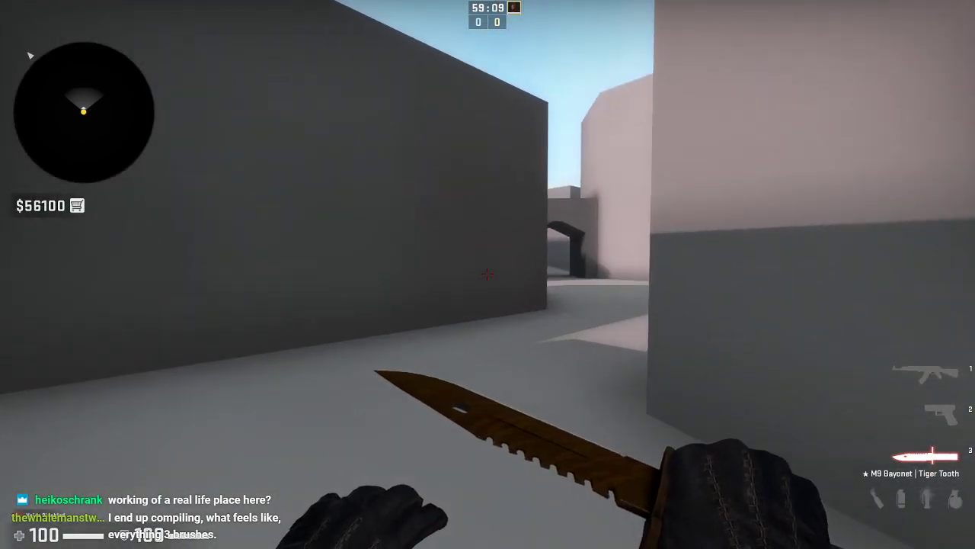
key("w")
key("1")
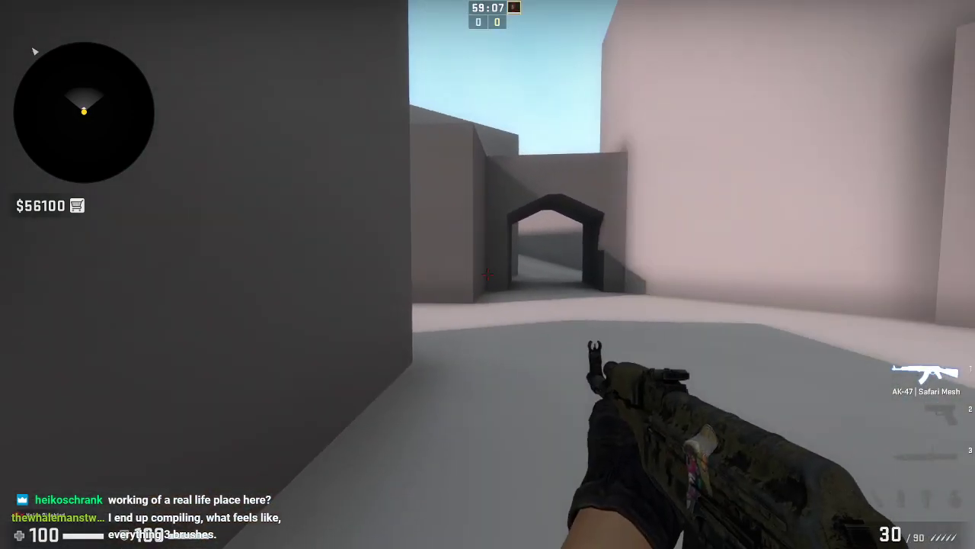
key("w")
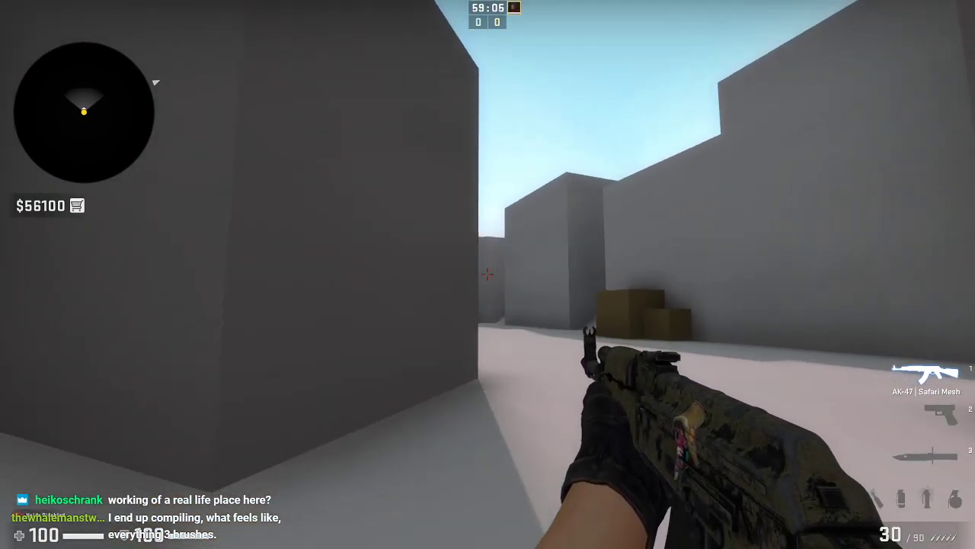
key("w")
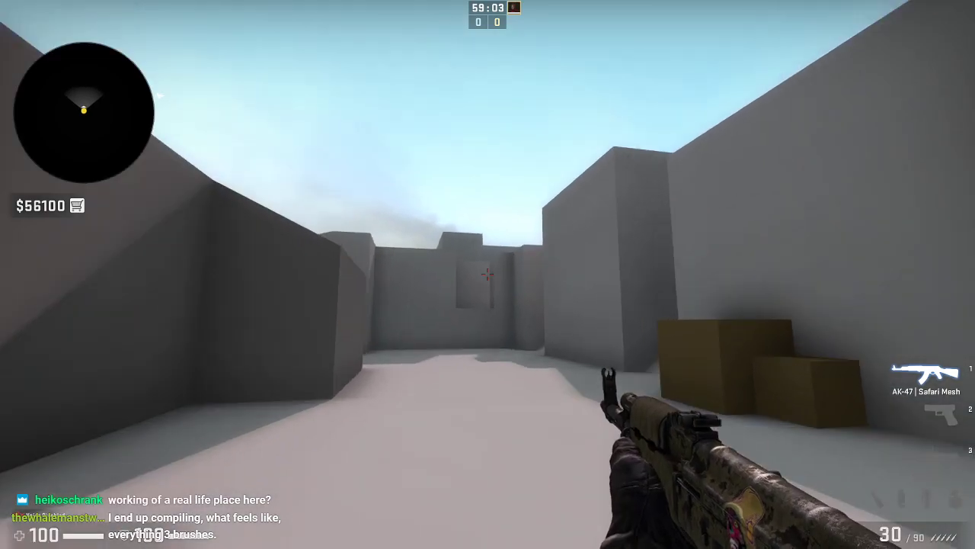
- Check the sightline past the red-roofed building towards the round tower and the recessed corner between the tall walls
key("3")
key("w")
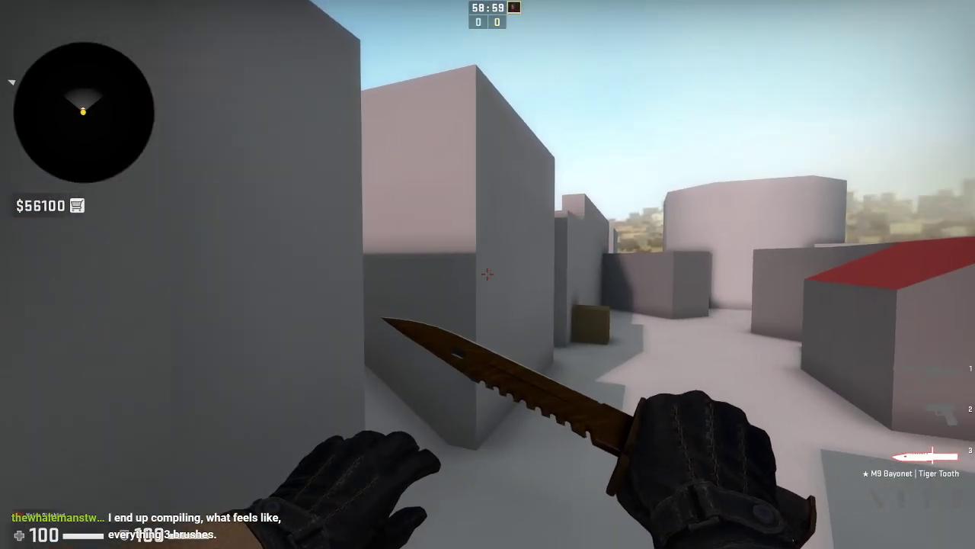
key("a")
key("3")
key("a")
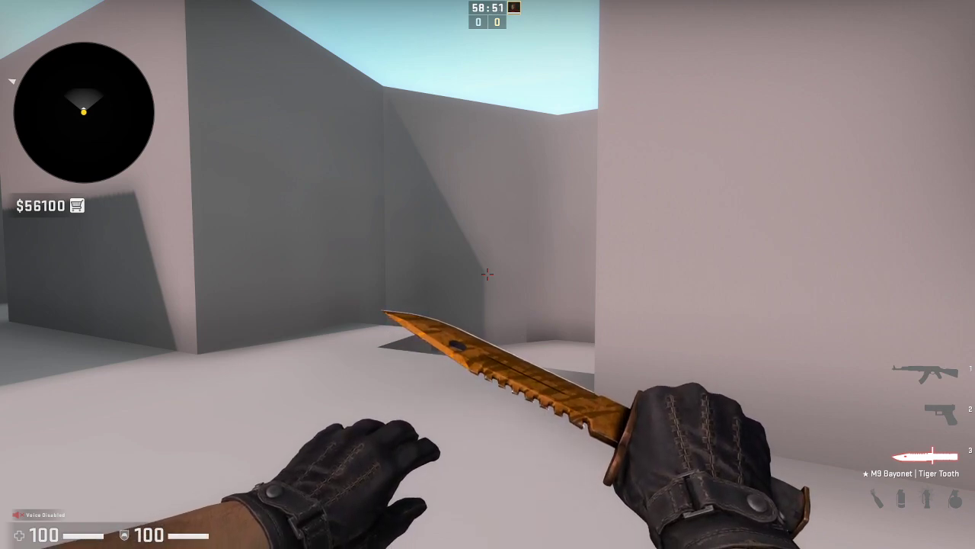
key("w")
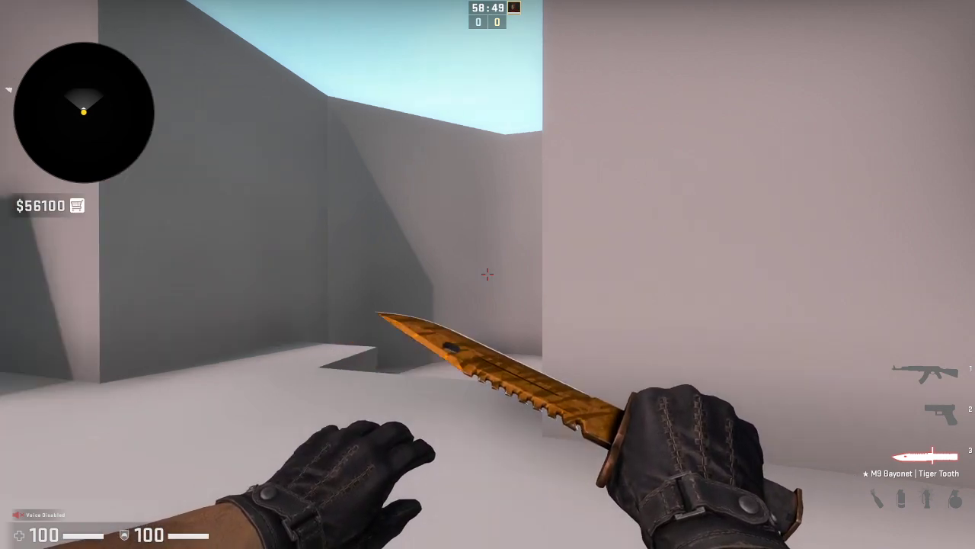
- Test the route down the slope and around the unenclosed outer edge to the entrance of the side lane
key("w")
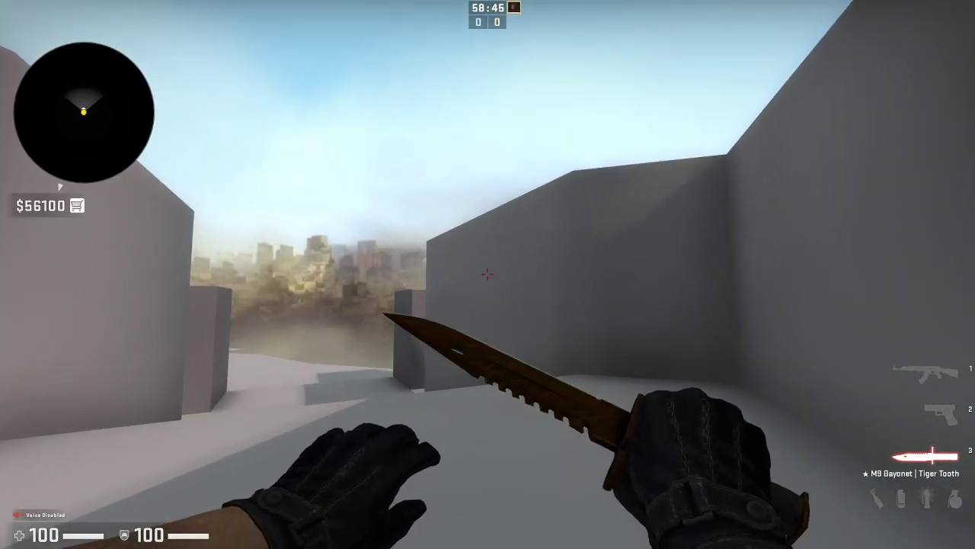
key("w")
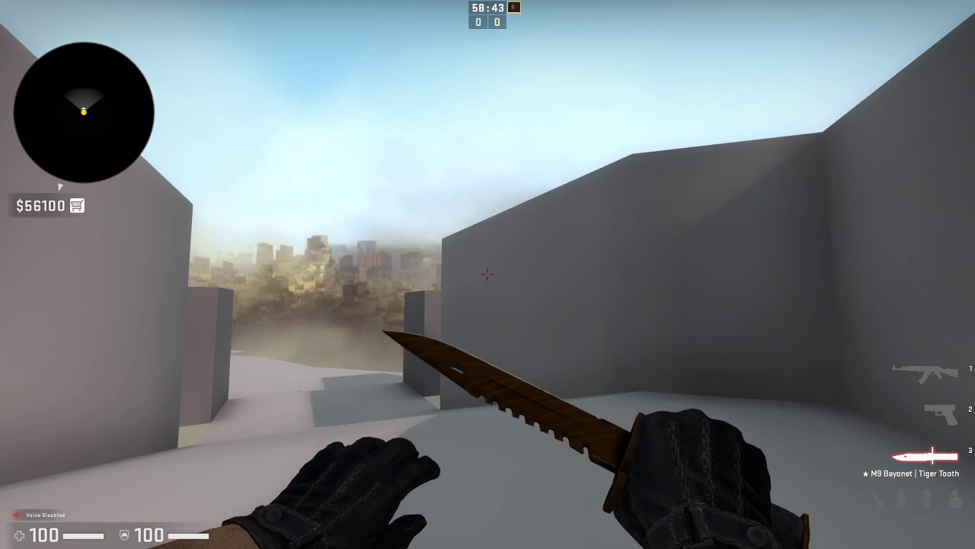
key("w")
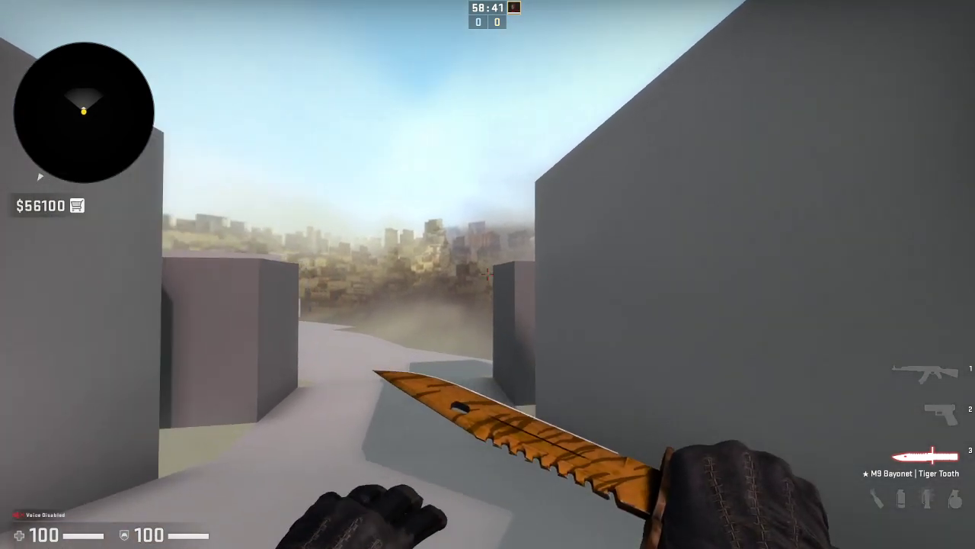
key("w")
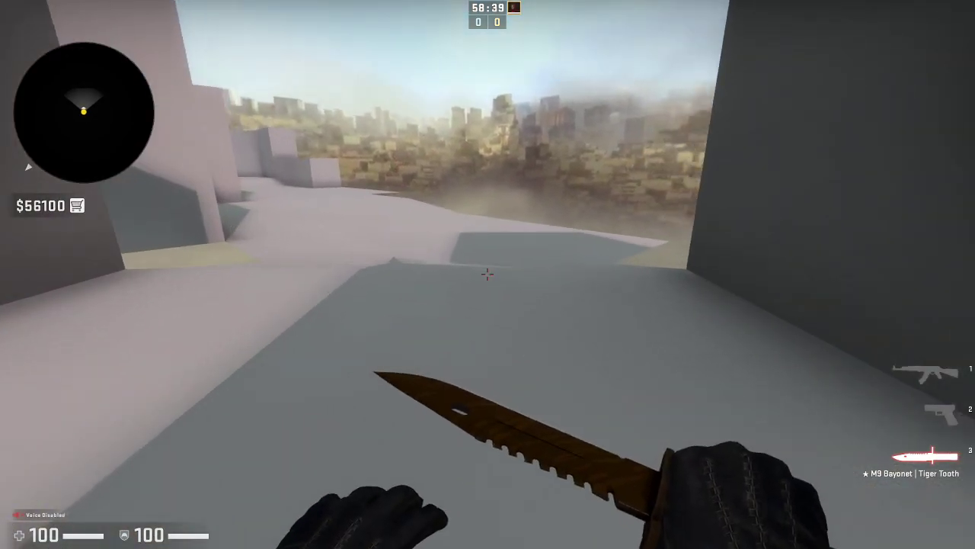
key("w")
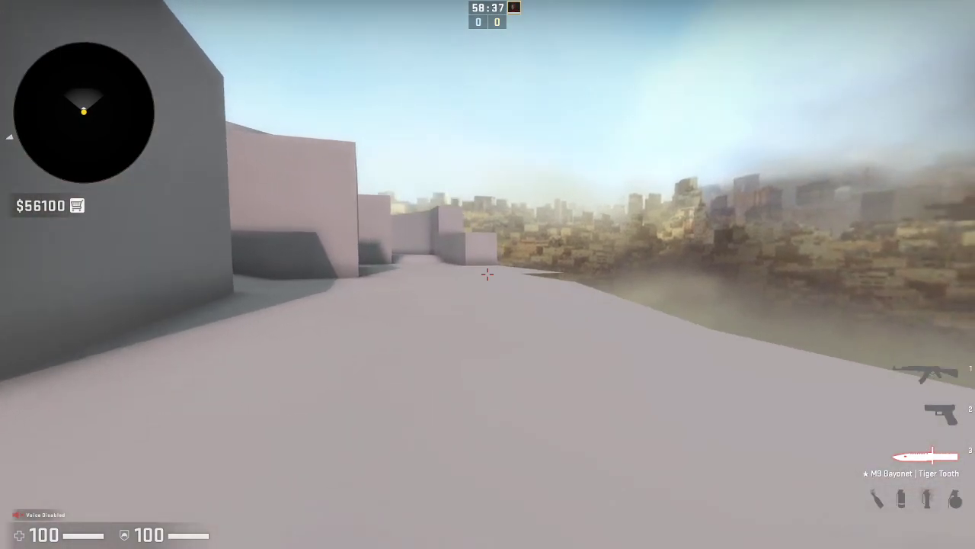
key("w")
left_click(488, 274)
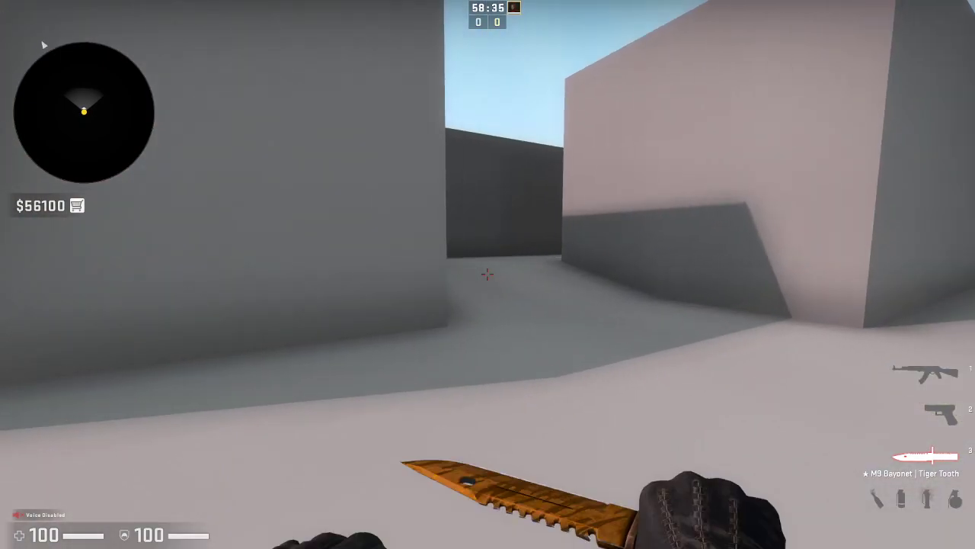
- Fly above the walls to inspect the archway, the rooftops and the surrounding routes, and return to the lane facing the archway
key("w")
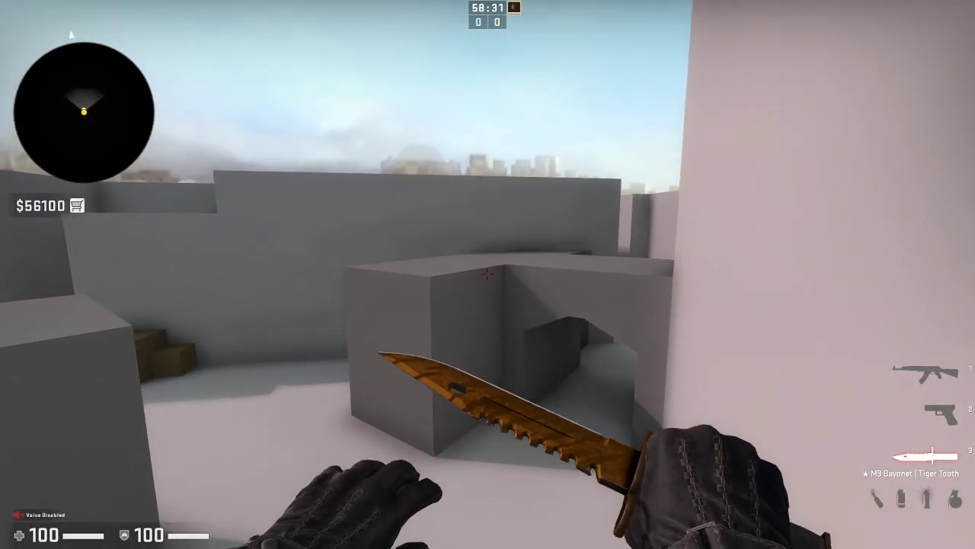
key("w")
key("w")
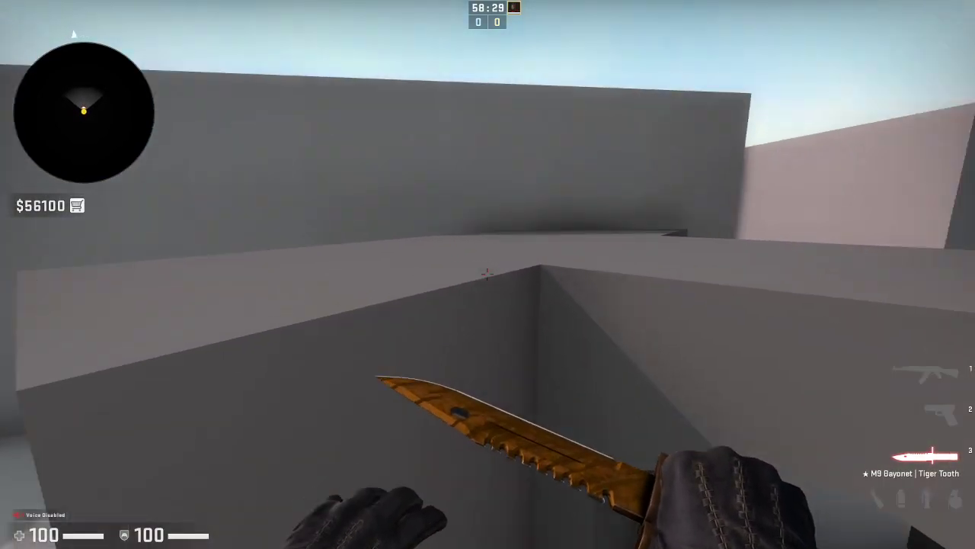
key("space")
key("s")
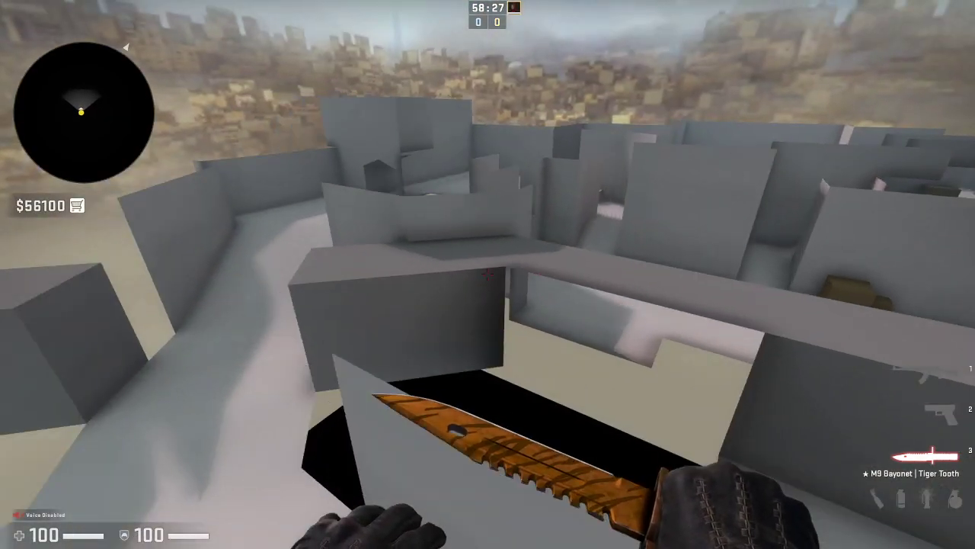
key("a")
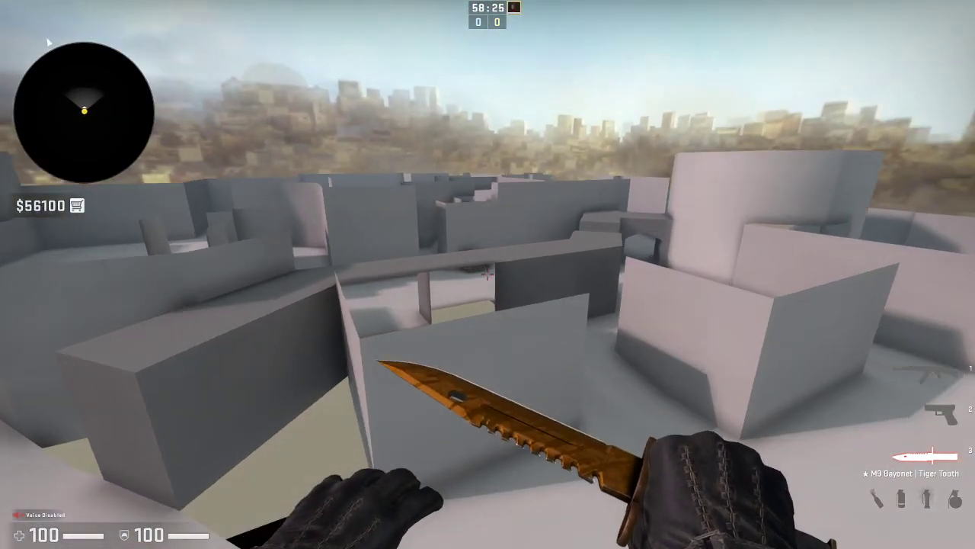
key("w")
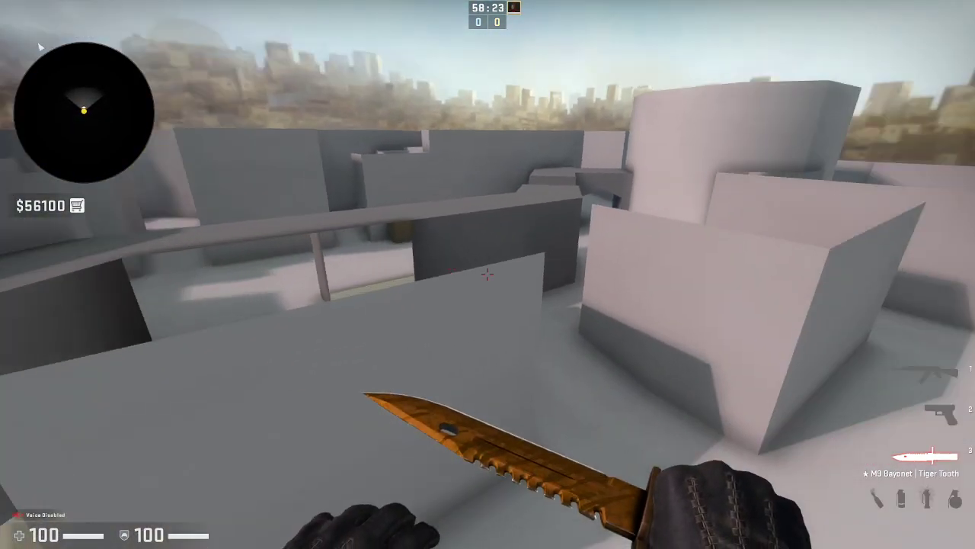
key("d")
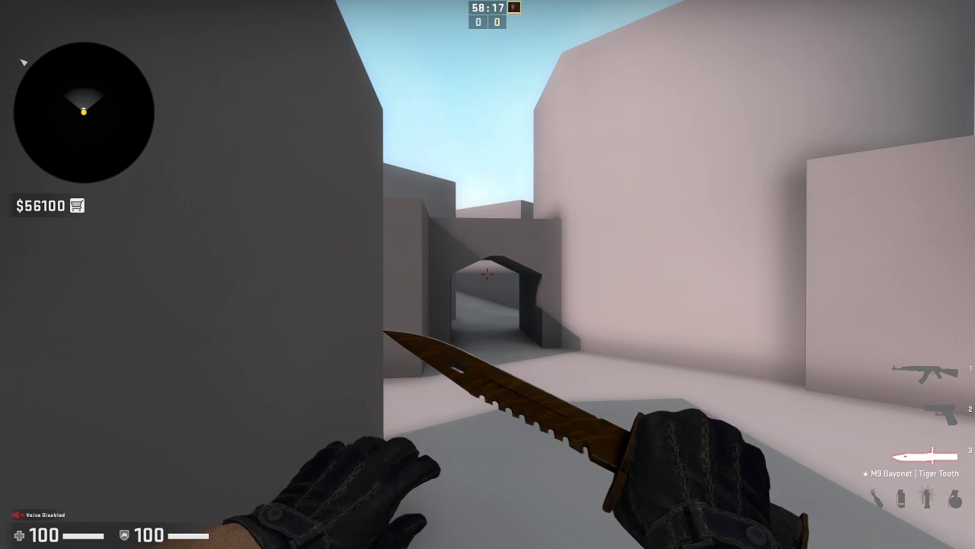
- Walk up the sloping lane and around the corner buildings to check the area with the crate and the dark doorway
key("w")
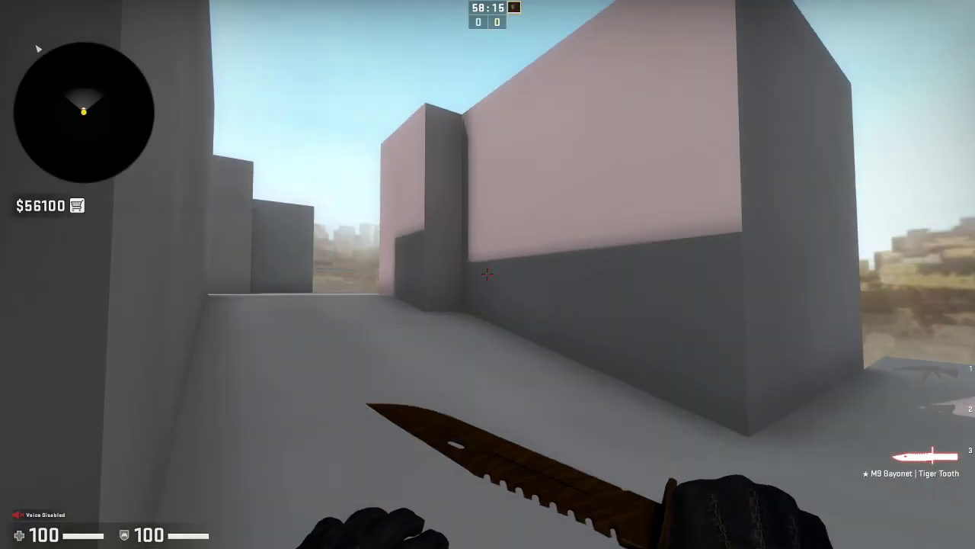
key("w")
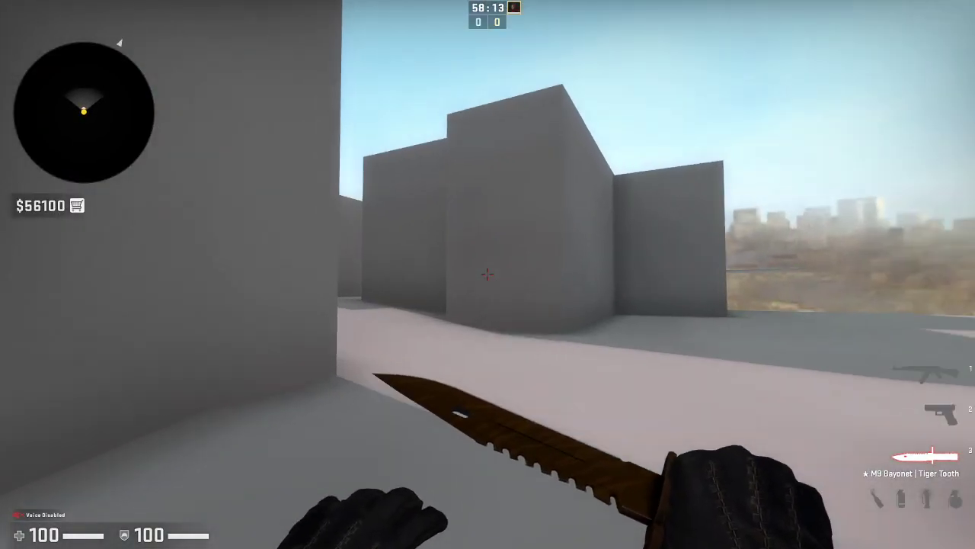
key("w")
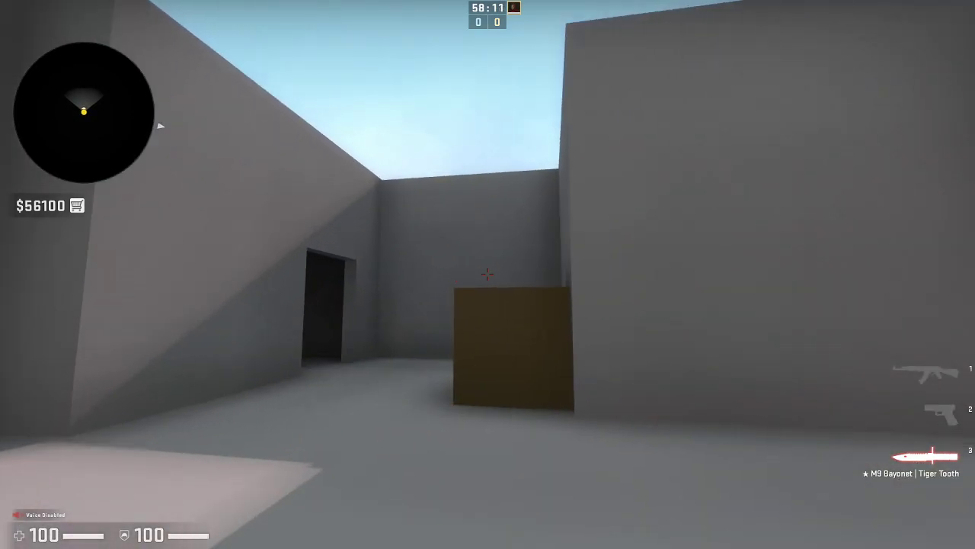
key("w")
key("1")
key("3")
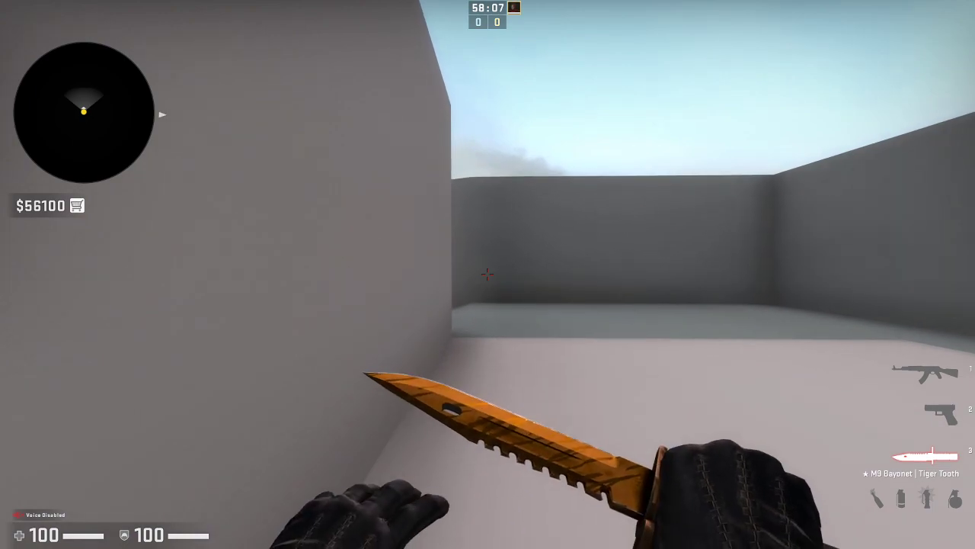
- Walk through the walled area and the narrow passage leading back towards the yard with the peaked tunnel
key("w")
key("1")
key("3")
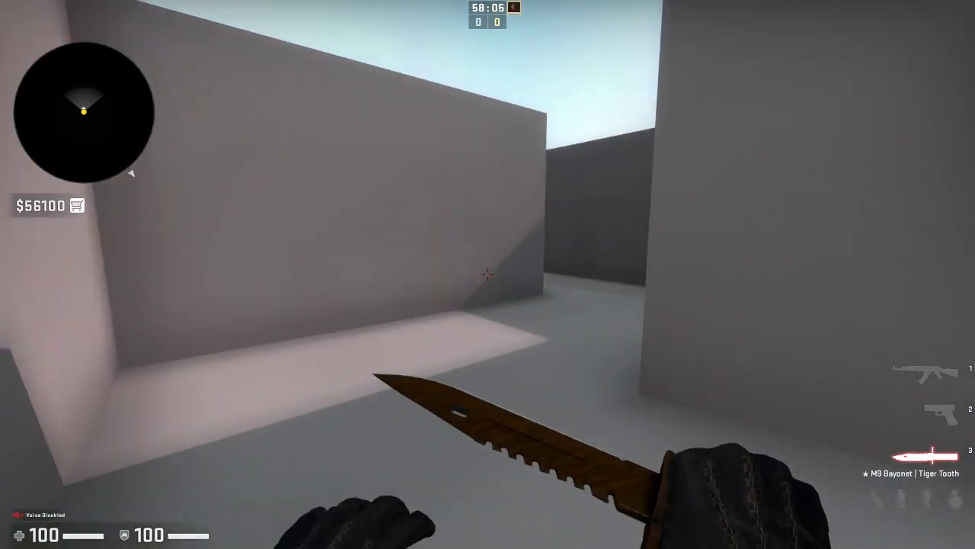
key("1")
key("3")
key("w")
key("w")
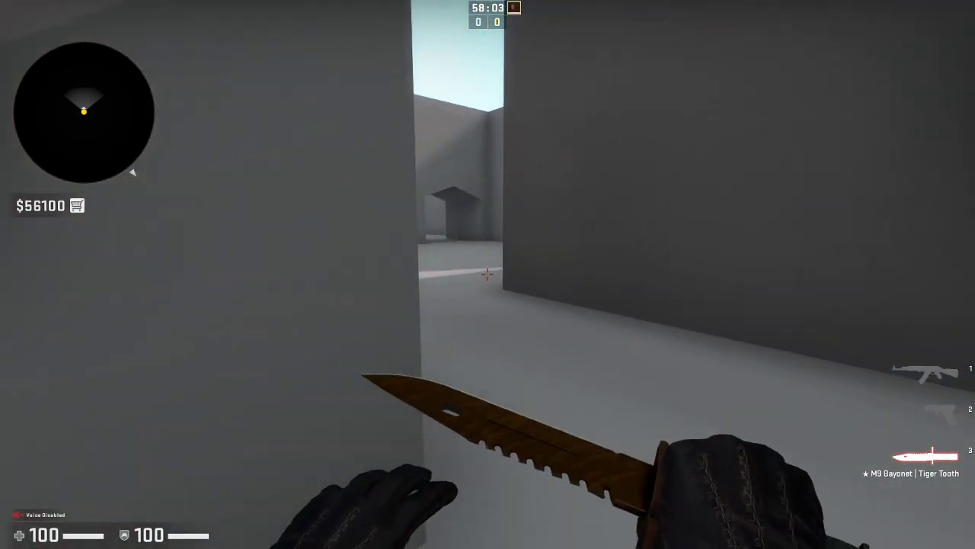
- Retest the run across the yard, through the peaked tunnel and down the slope to the open outer edge
key("3")
key("w")
left_click(488, 275)
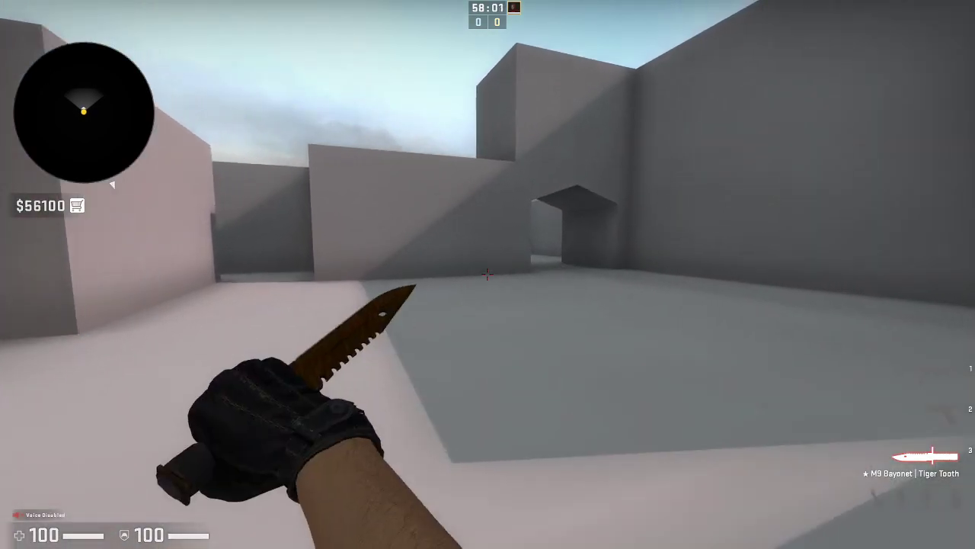
key("w")
key("3")
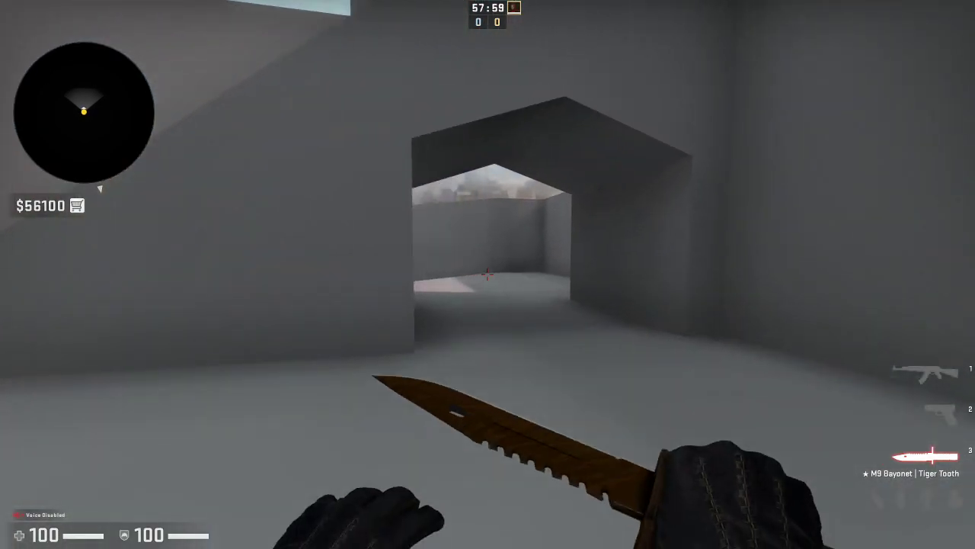
key("w")
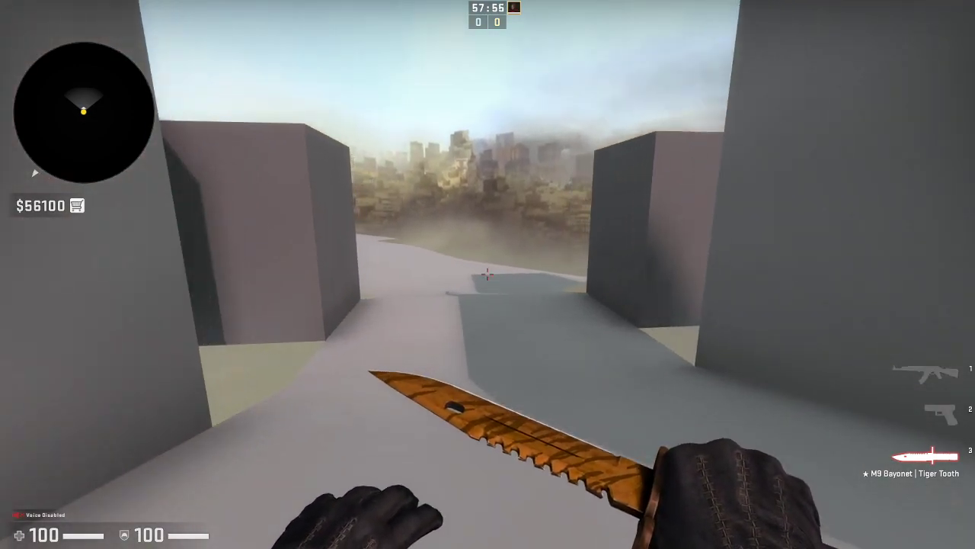
key("w")
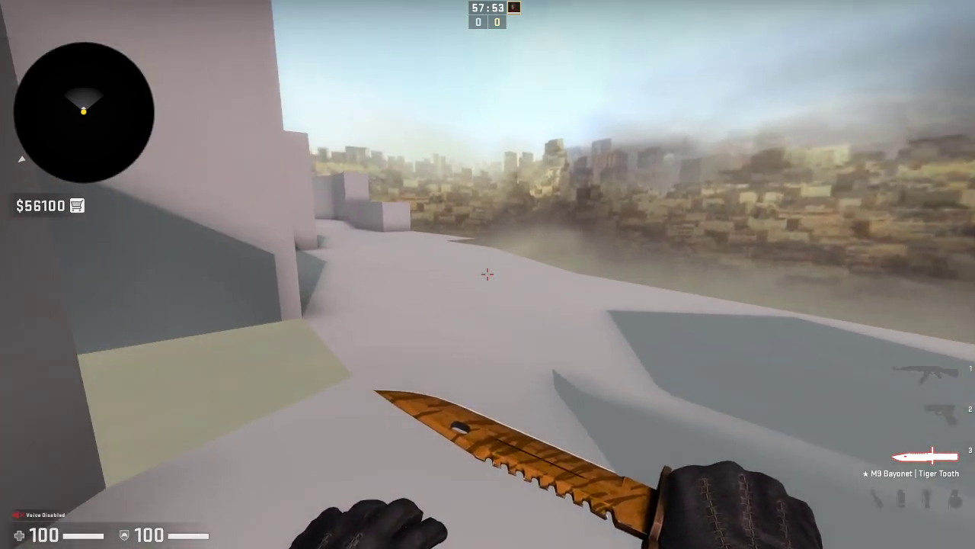
key("w")
key("3")
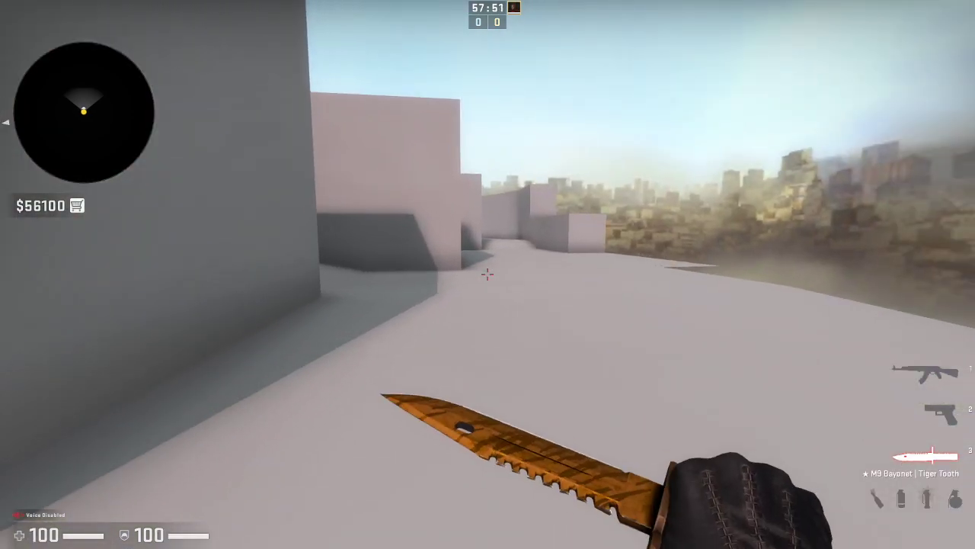
- Run from the open outer edge into the lane facing the peaked tunnel, and check the view back over the low outer wall
key("w")
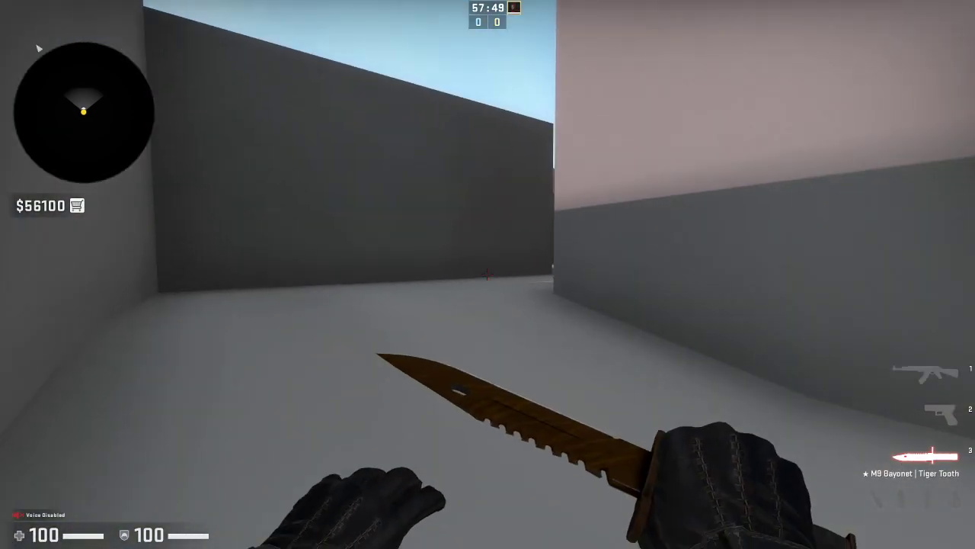
key("w")
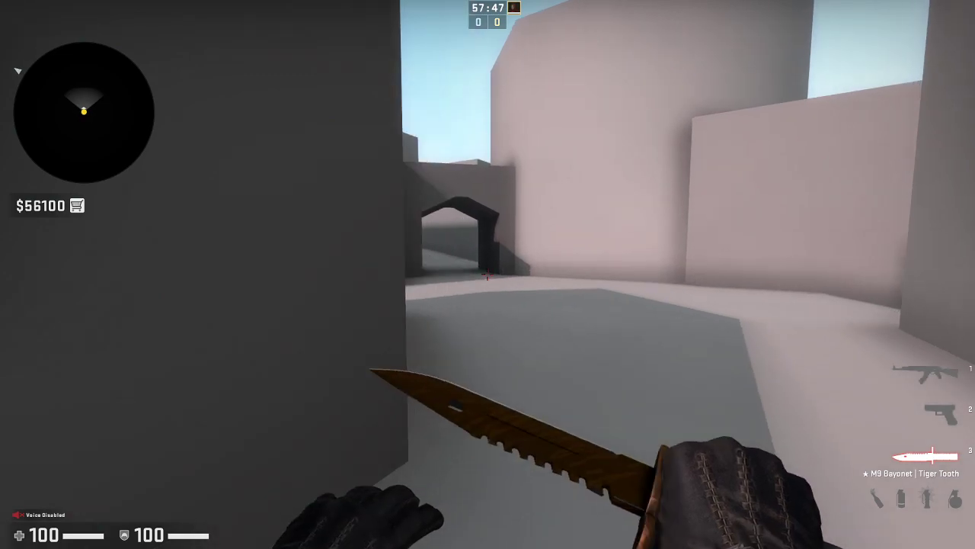
key("w")
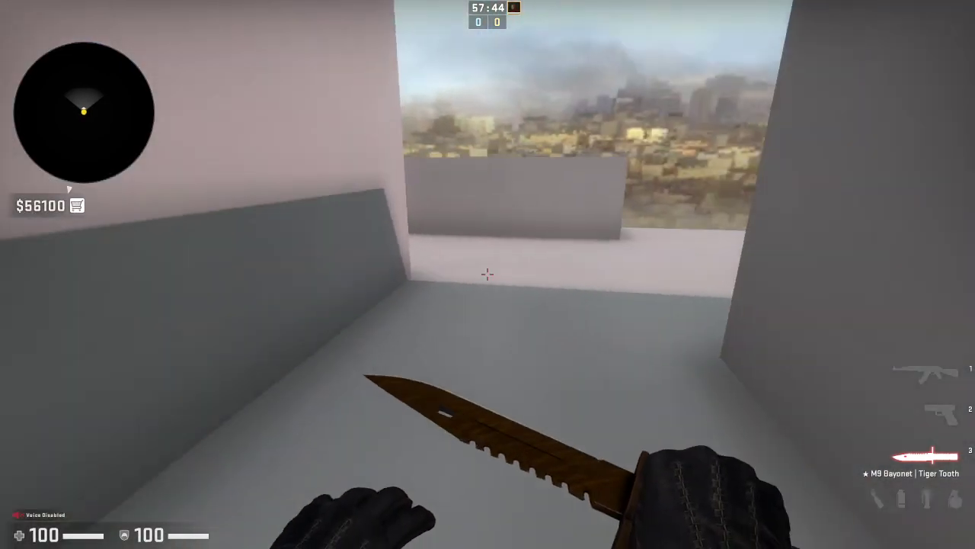
key("w")
left_click(487, 274)
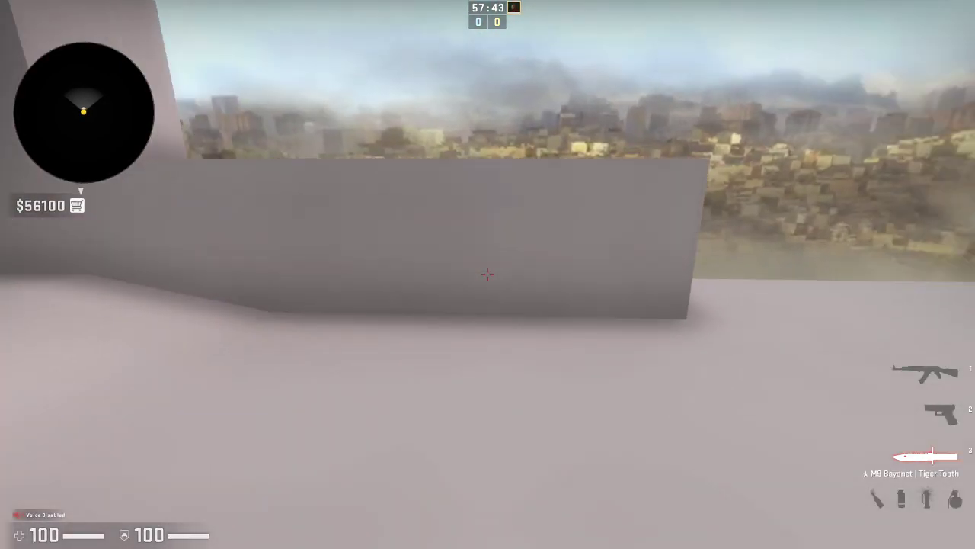
key("w")
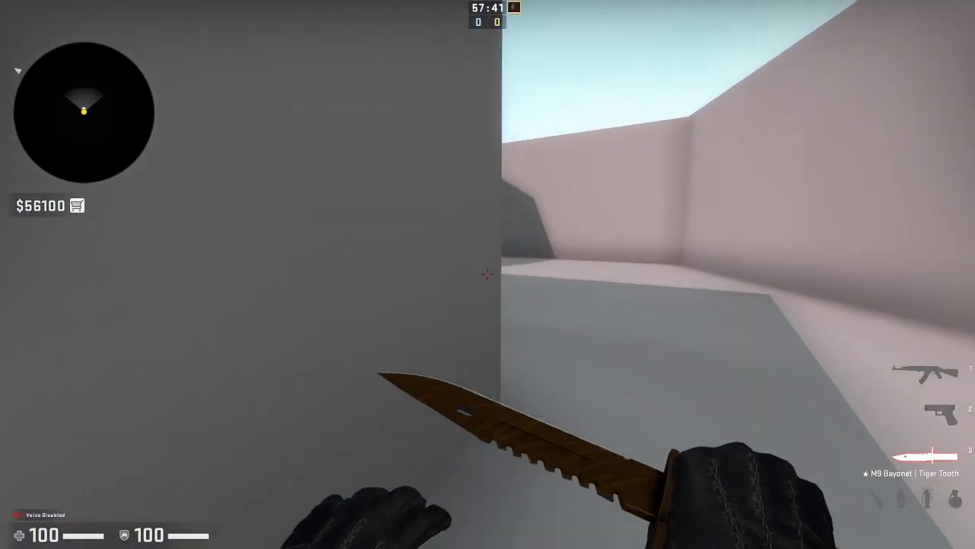
- Equip the rifle and walk the walled lane past the protruding block to the slope beside the dark archway
key("1")
key("w")
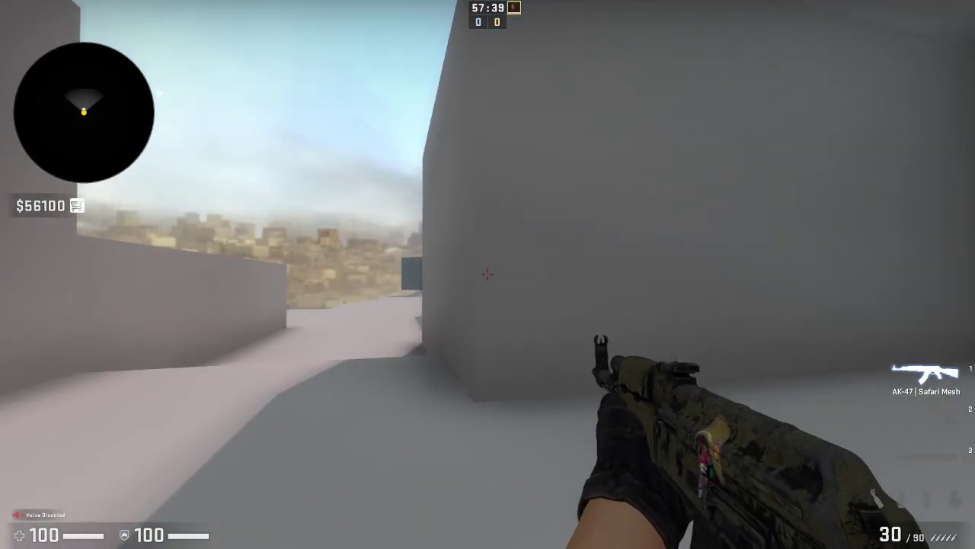
key("w")
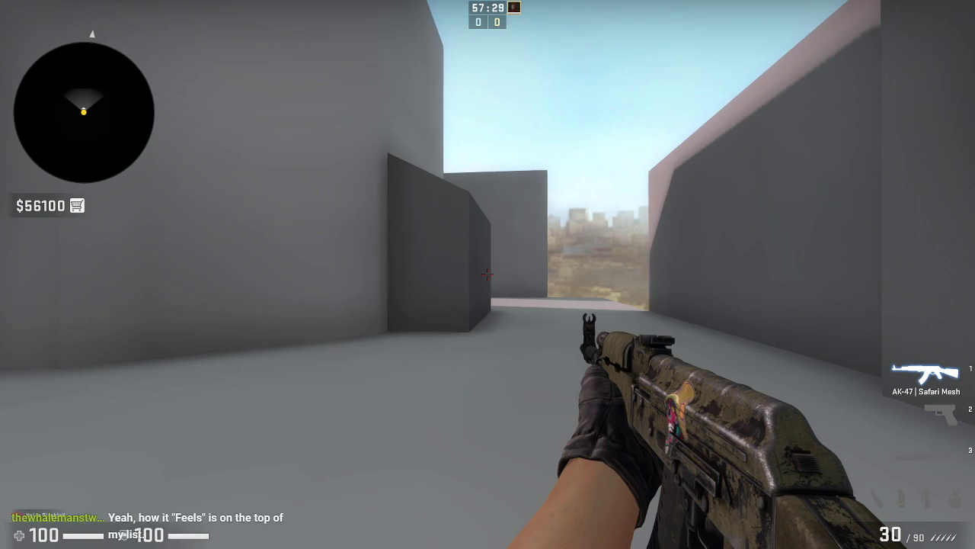
key("w")
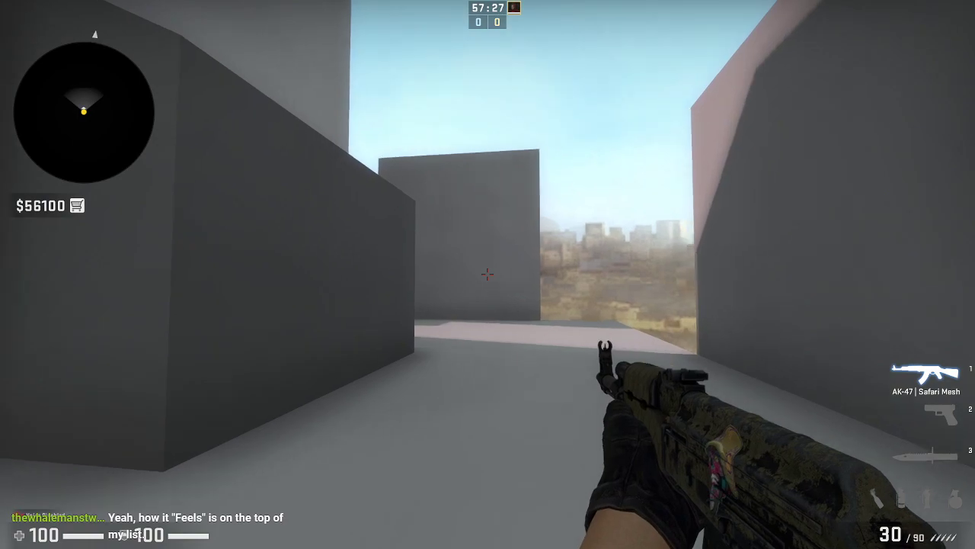
key("w")
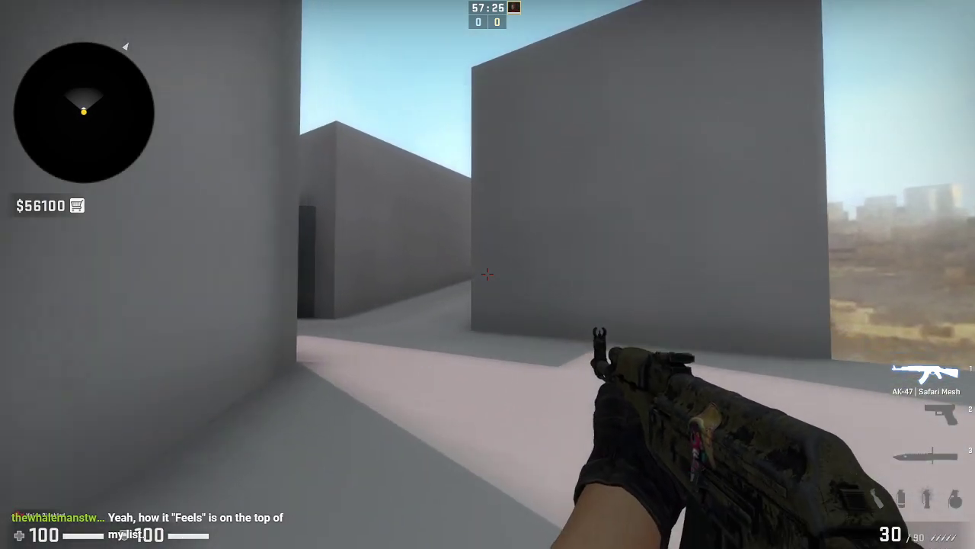
key("w")
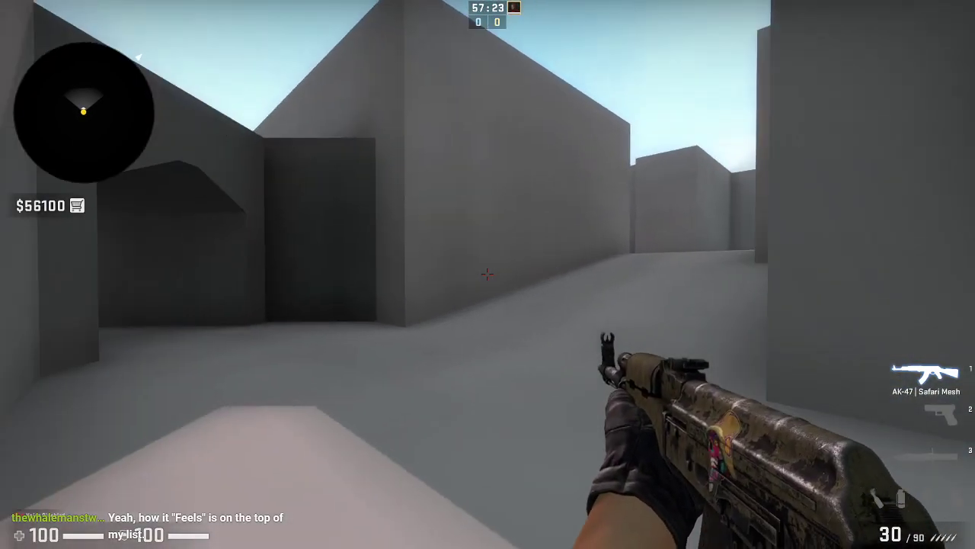
- Switch to the knife and run through the archway into the yard, past the central block and the long building
key("3")
key("w")
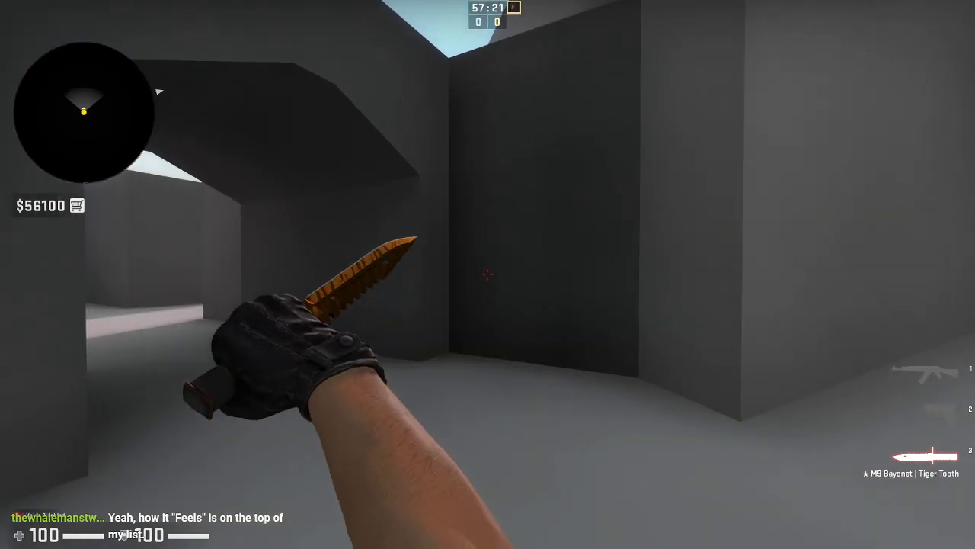
key("w")
key("f")
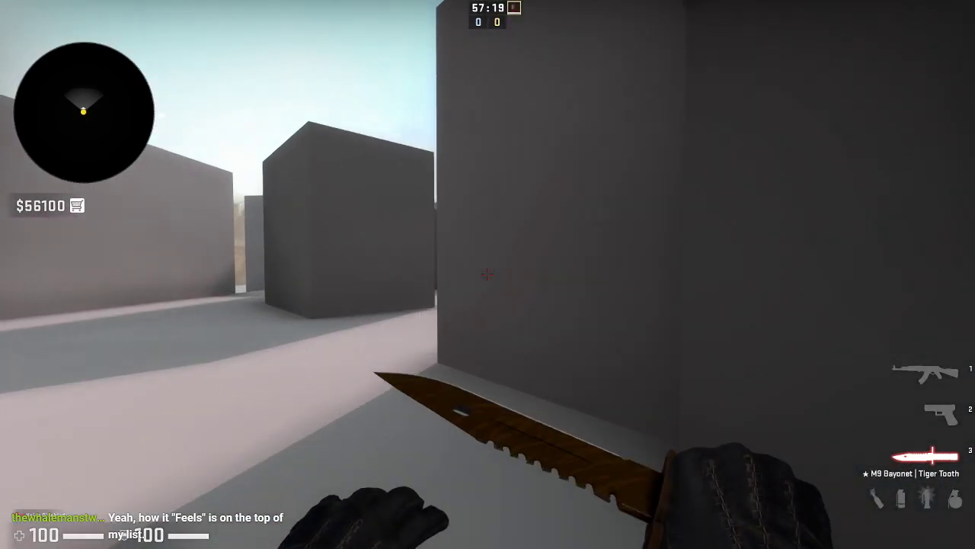
key("w")
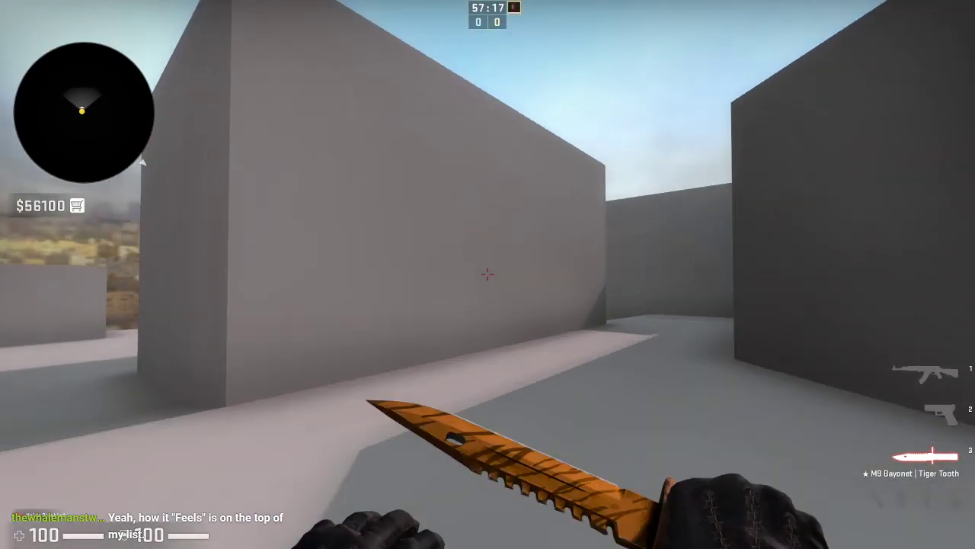
key("w")
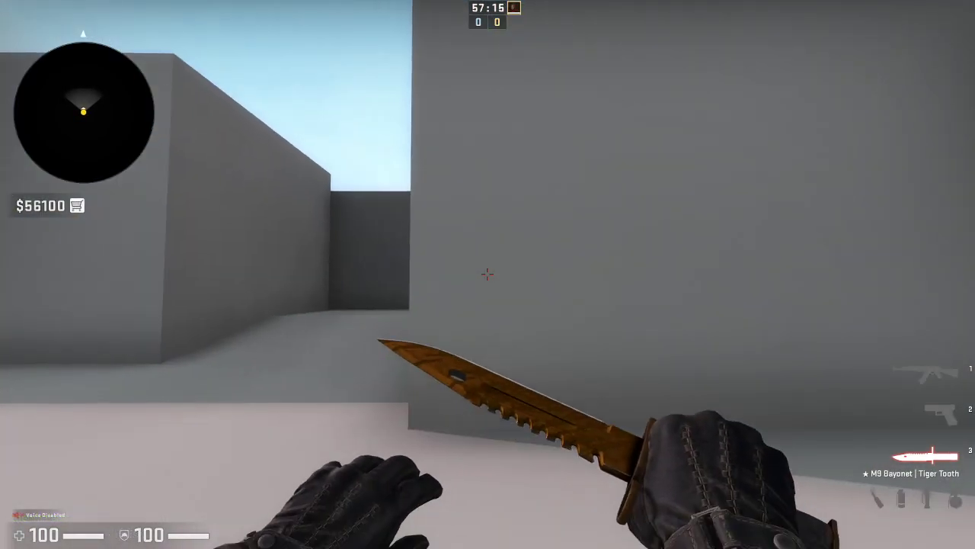
- Run along the open outer edge and back up the lane to check the yard's corners with the rifle
key("w")
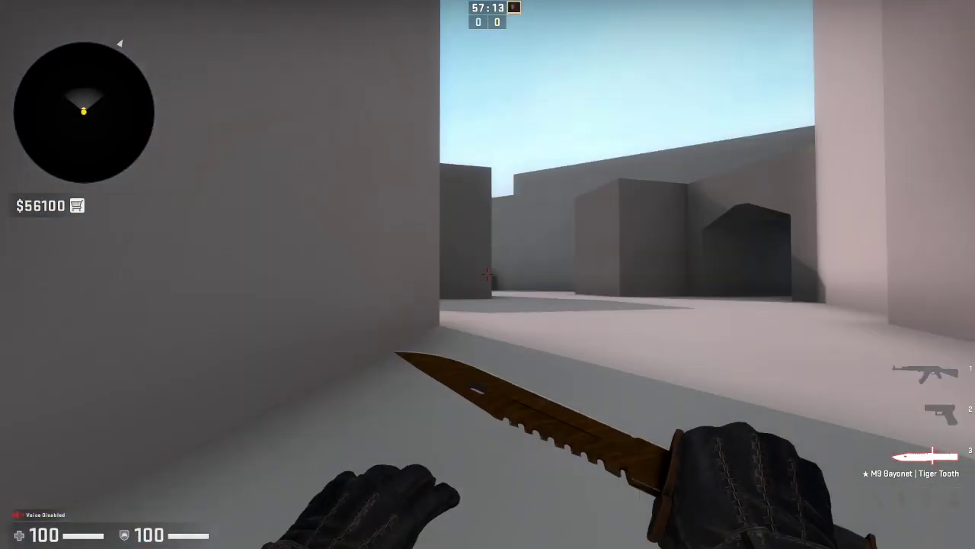
key("w")
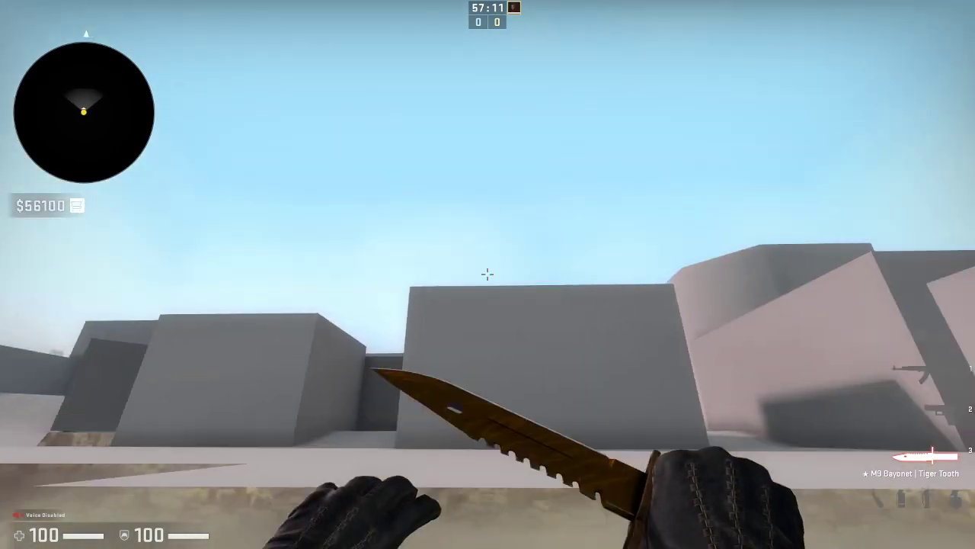
key("w")
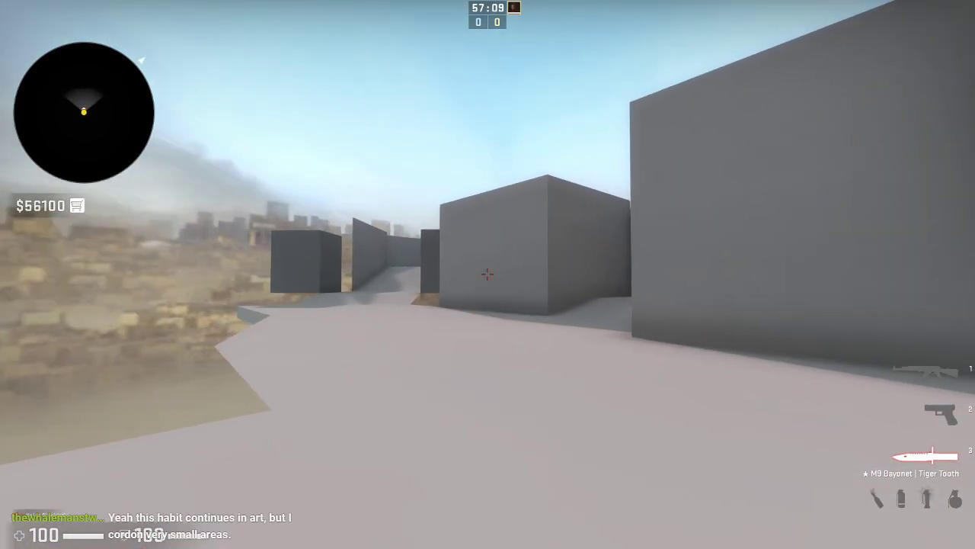
key("w")
key("1")
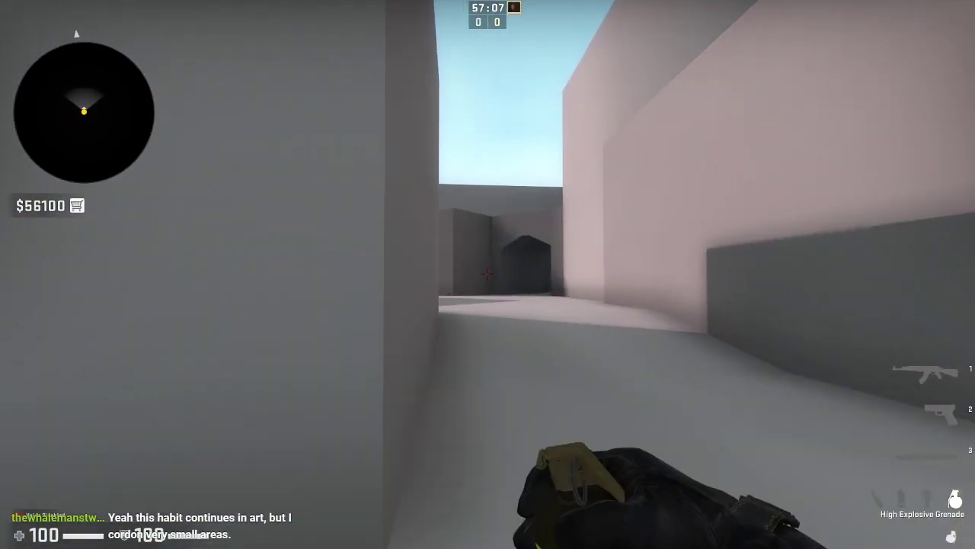
key("w")
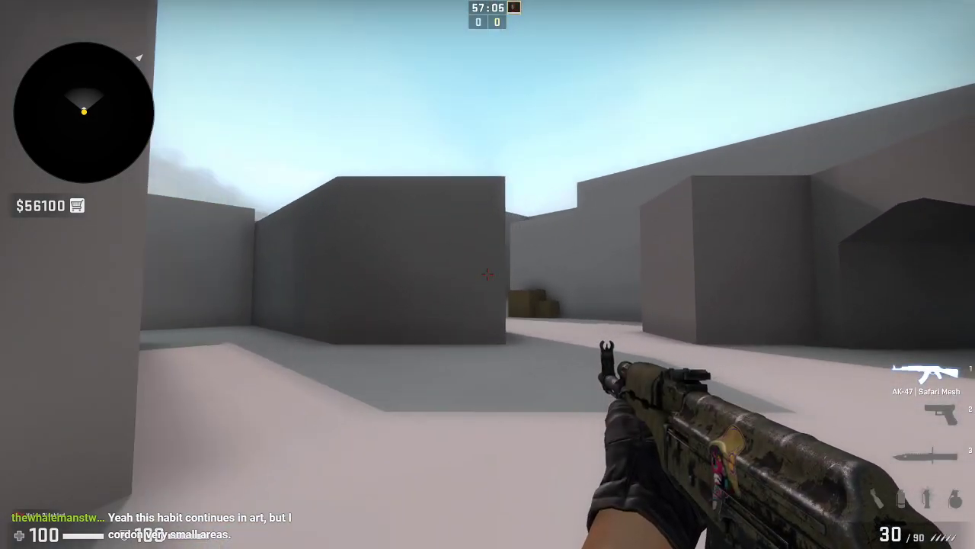
key("w")
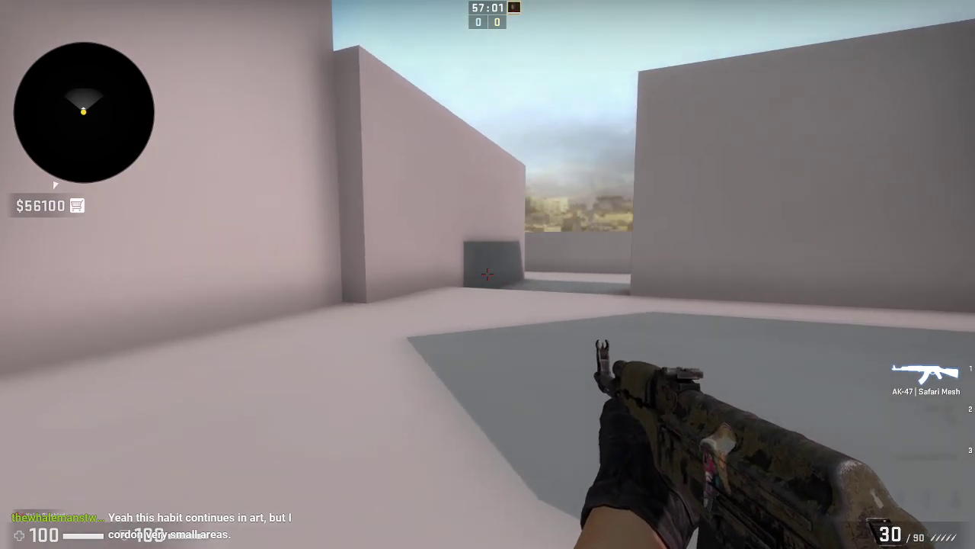
key("a")
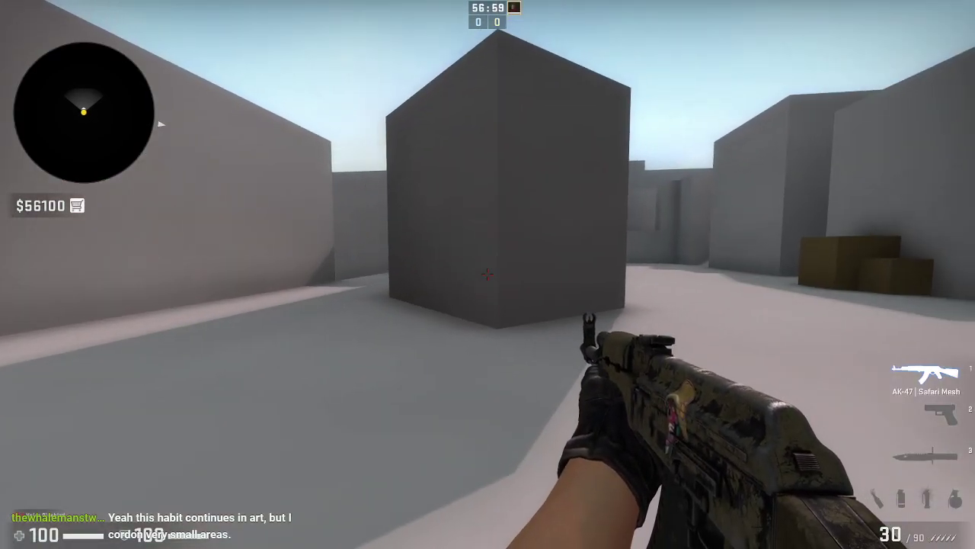
- Add bots to both teams through the developer console and check the sightline past the yard's central block
key("grave")
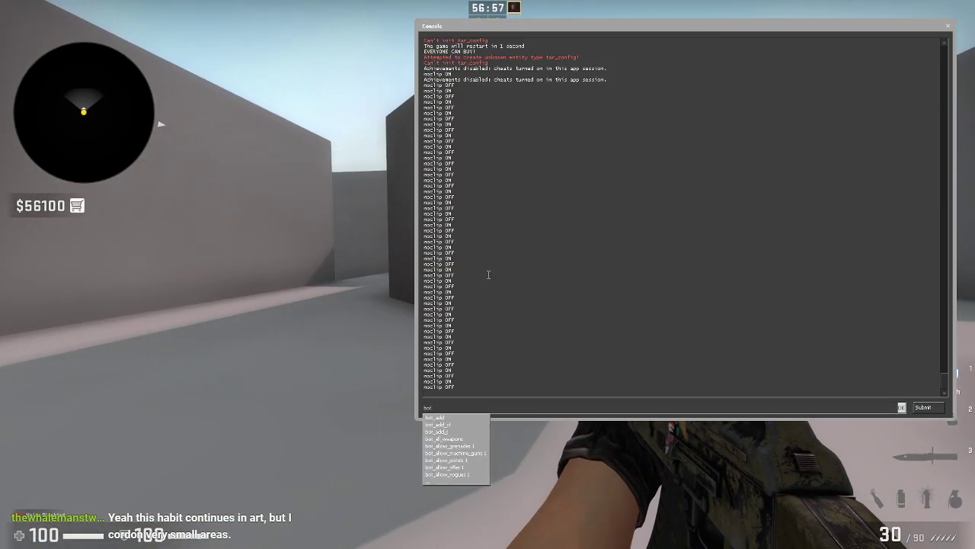
key("grave")
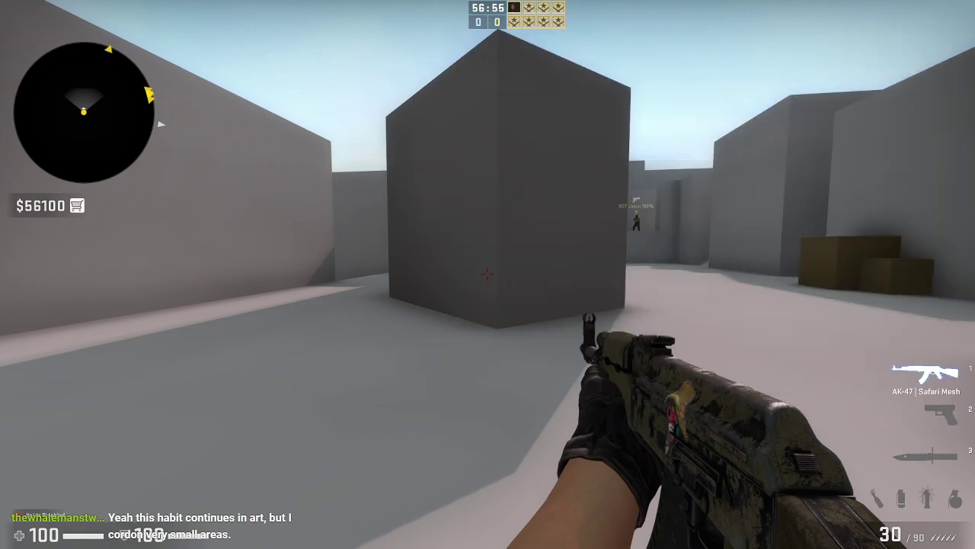
key("w")
key("s")
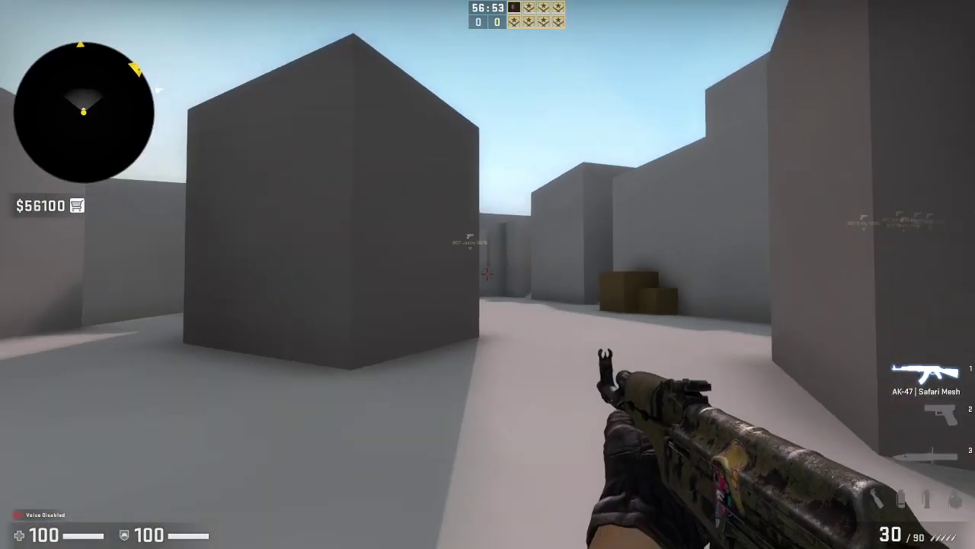
key("a")
key("d")
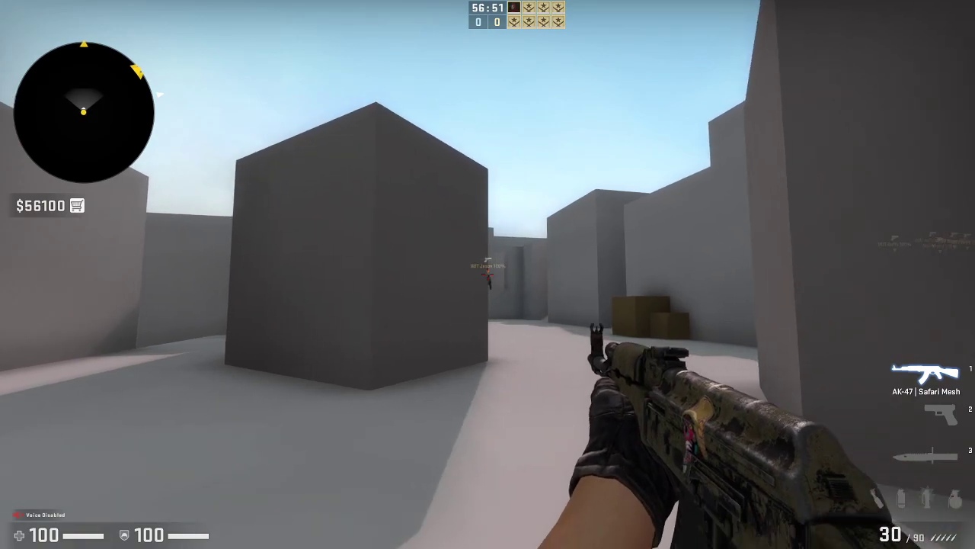
key("w")
key("3")
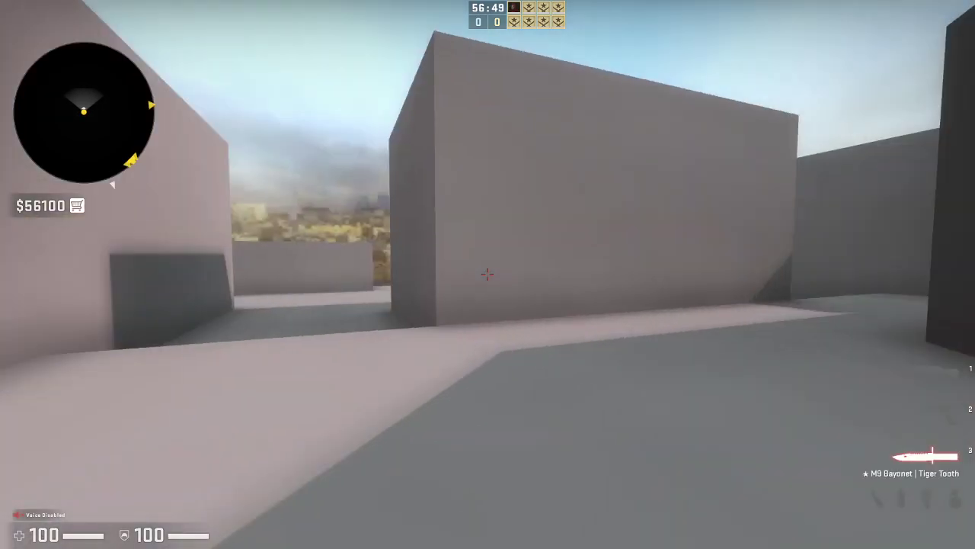
- Back away from the bot standing between the long building and the central block, and peek at it from the lane corner
key("s")
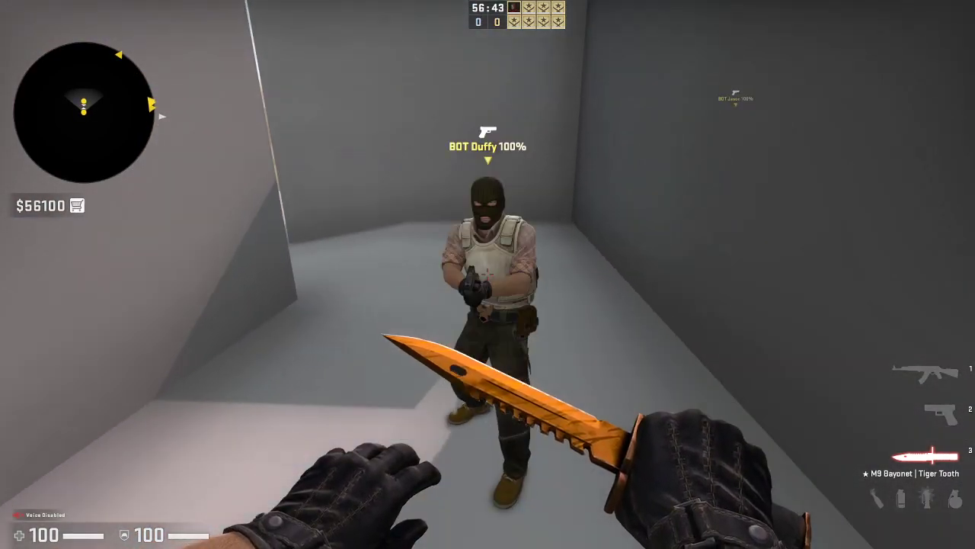
key("s")
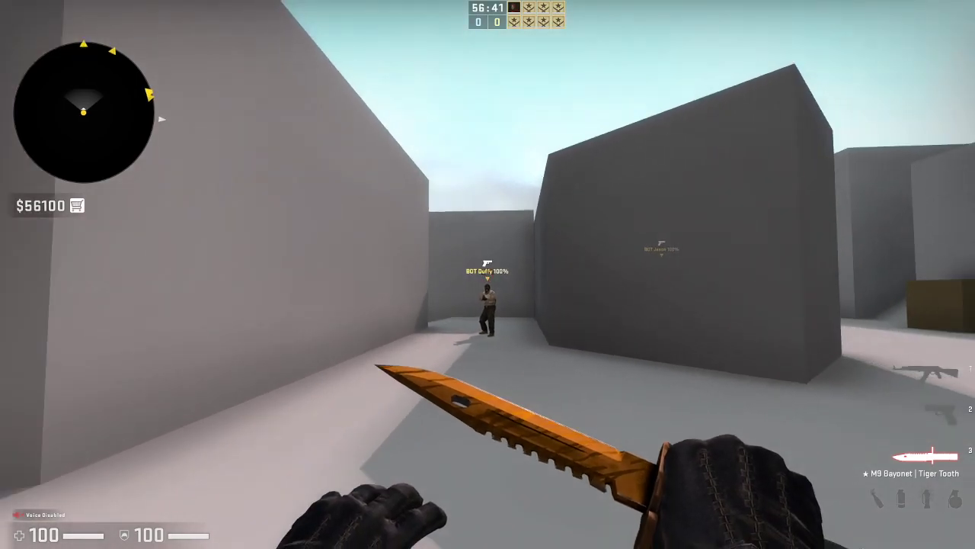
key("1")
key("a")
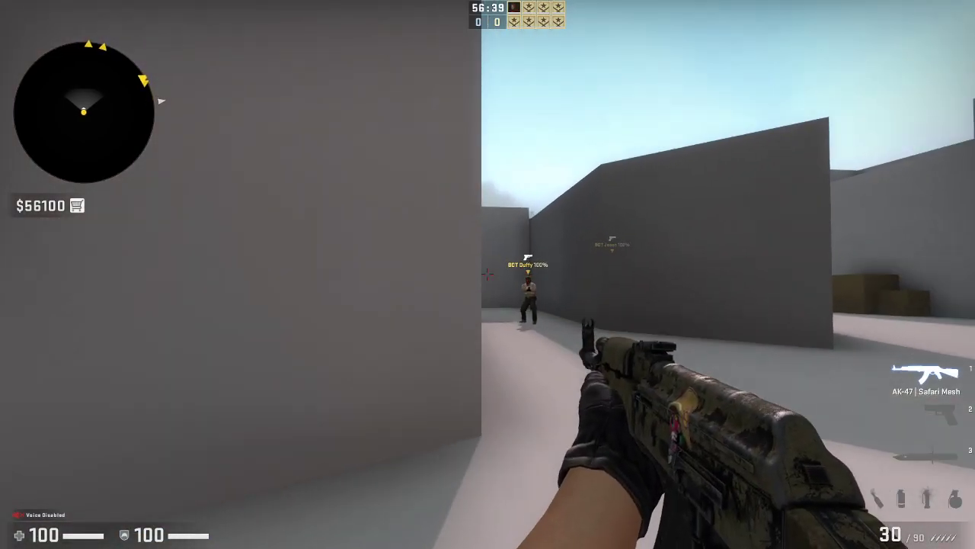
key("3")
key("s")
left_click(488, 274)
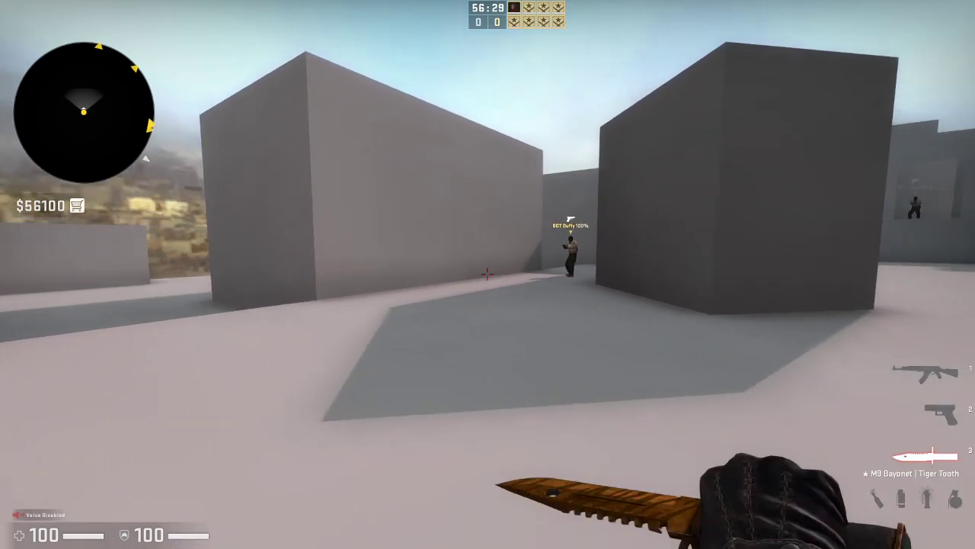
- Move around the yard and the lane entrance to compare the angles on the bot by the central block and the distant one
key("w")
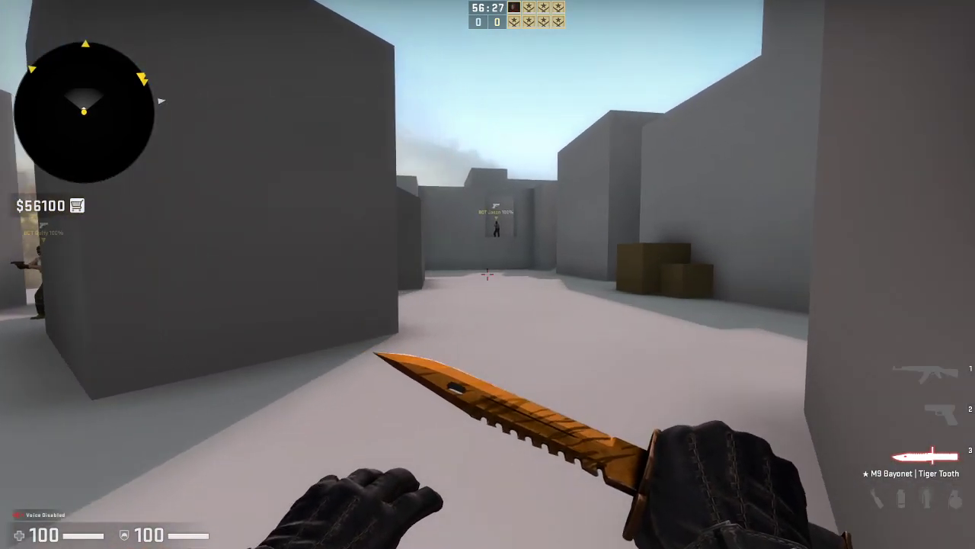
key("w")
key("w")
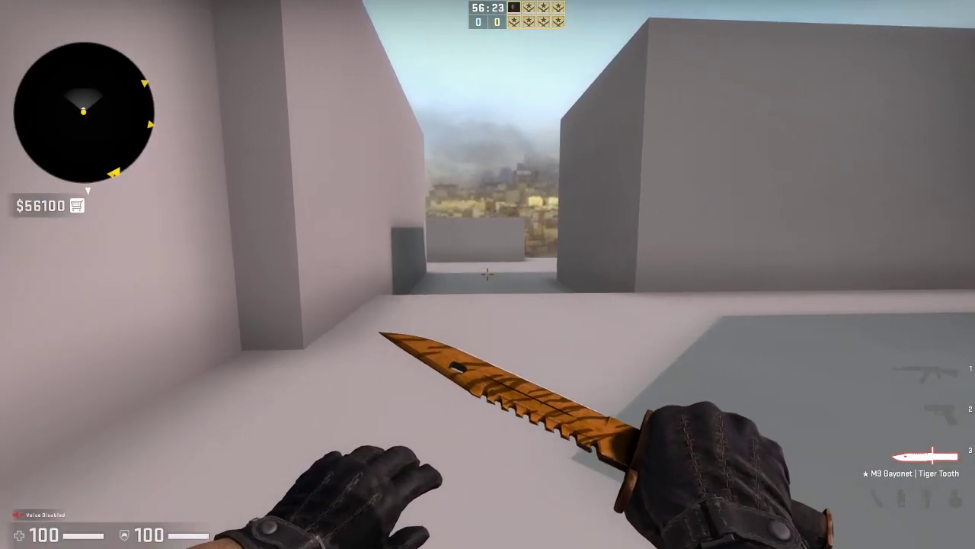
key("w")
left_click(487, 275)
left_click(488, 274)
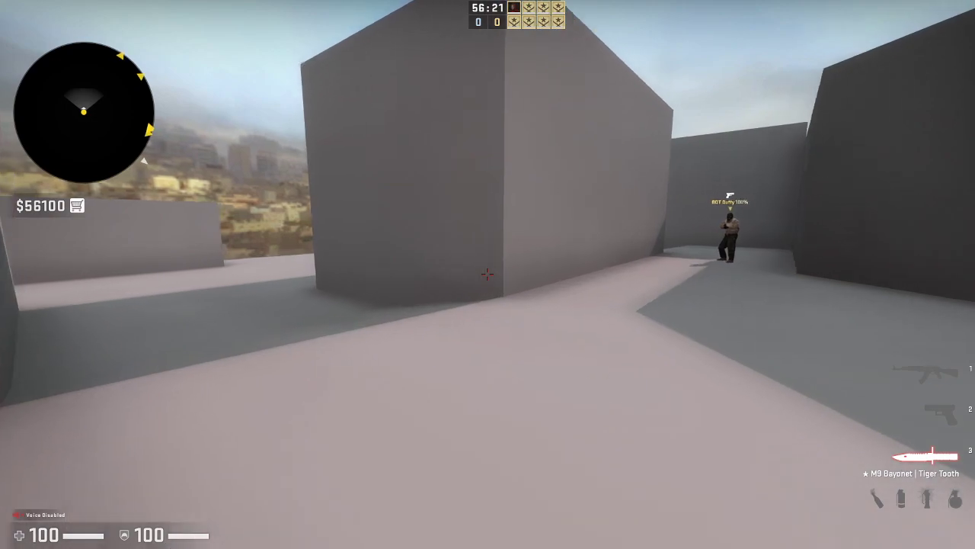
key("w")
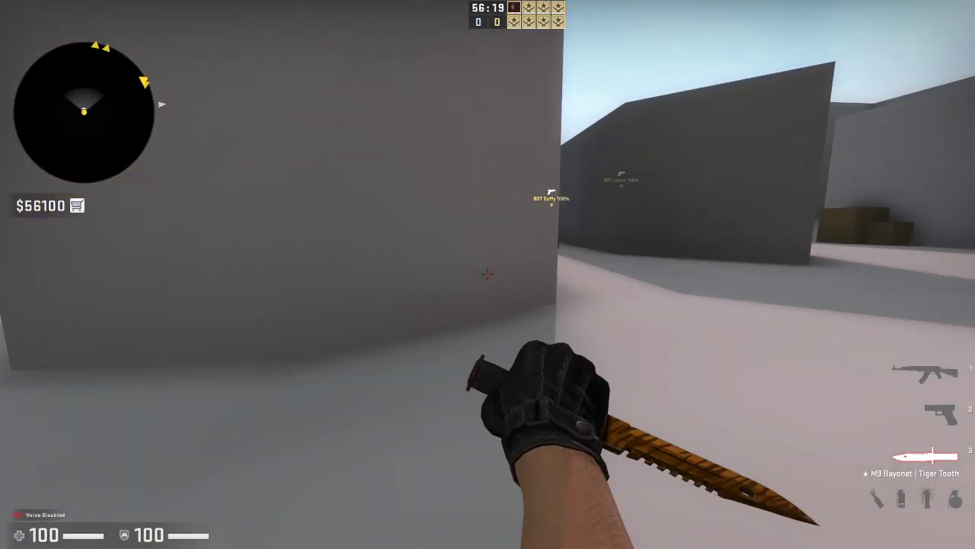
key("w")
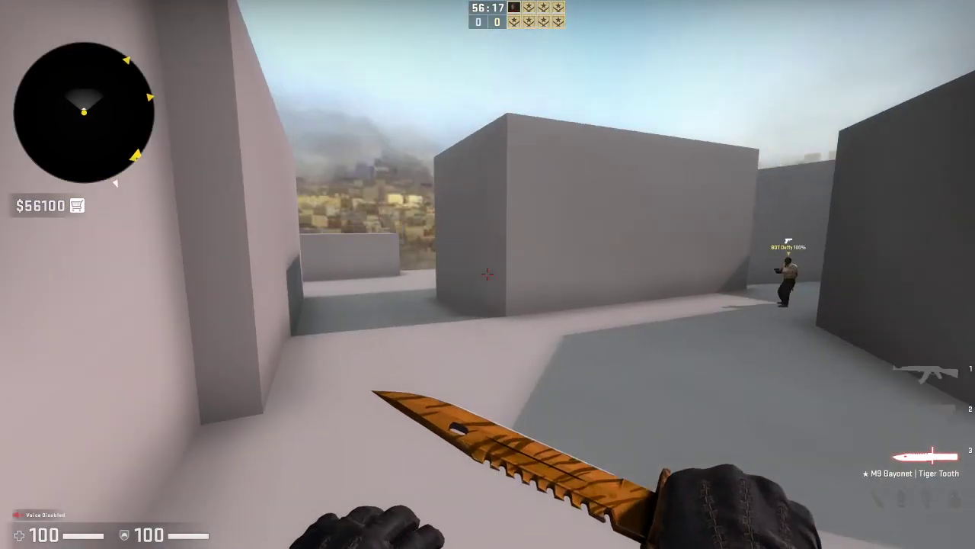
- Run through the passage to the outer side of the long block and check the view past both of its edges
key("w")
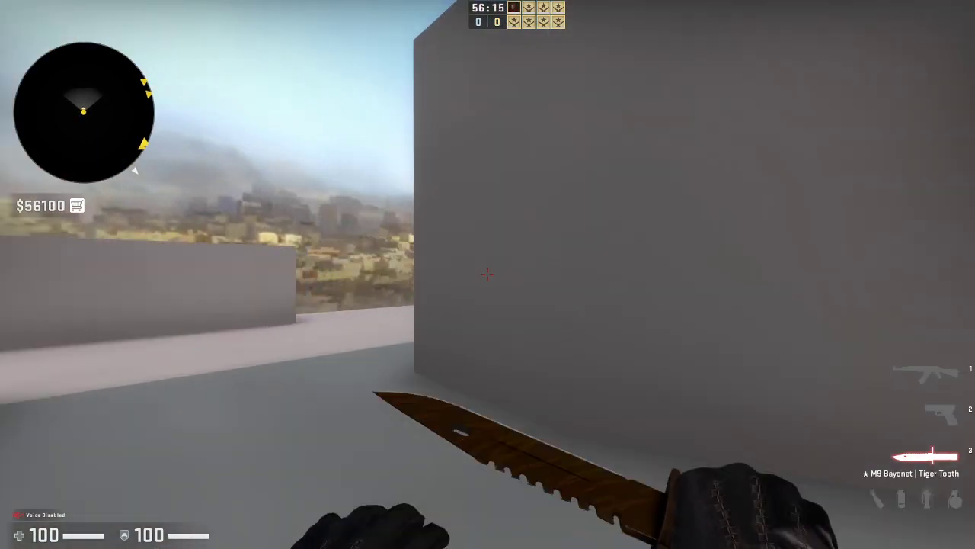
key("w")
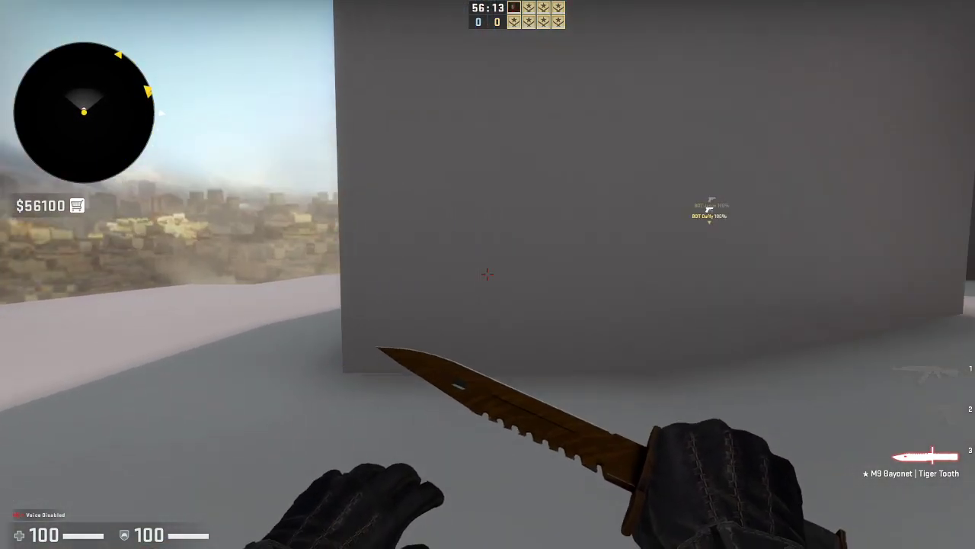
key("d")
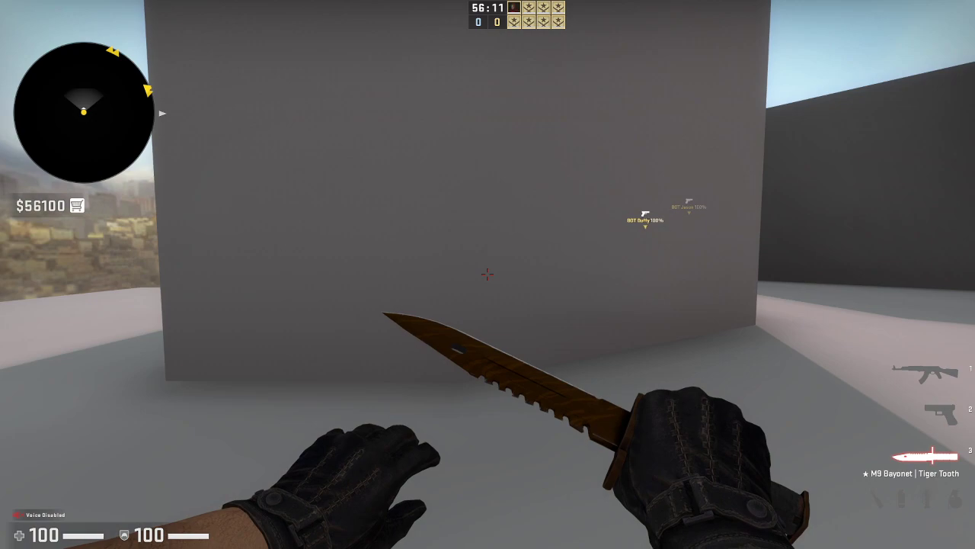
key("d")
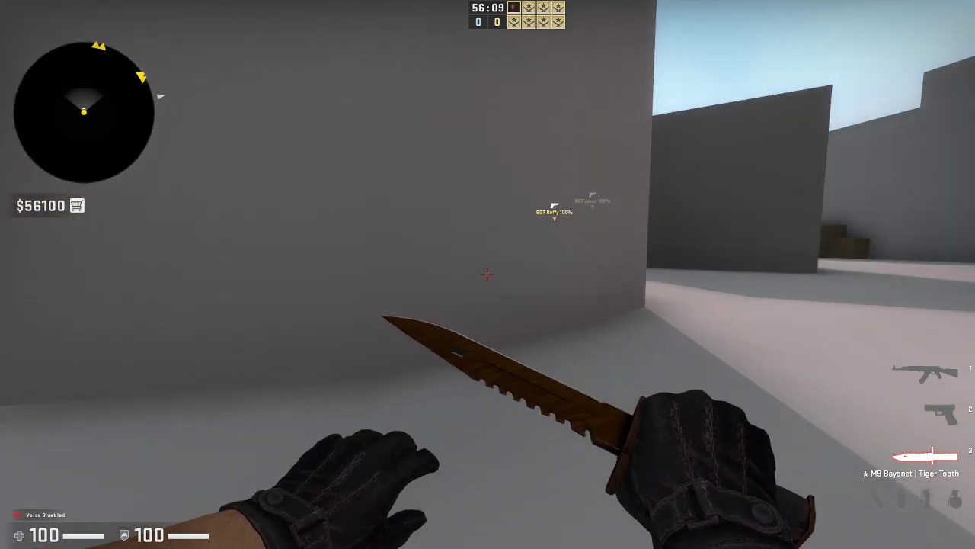
- Run through the gap between the blocks to the brown crates and look over the red-roofed building and the bot in the raised opening
key("w")
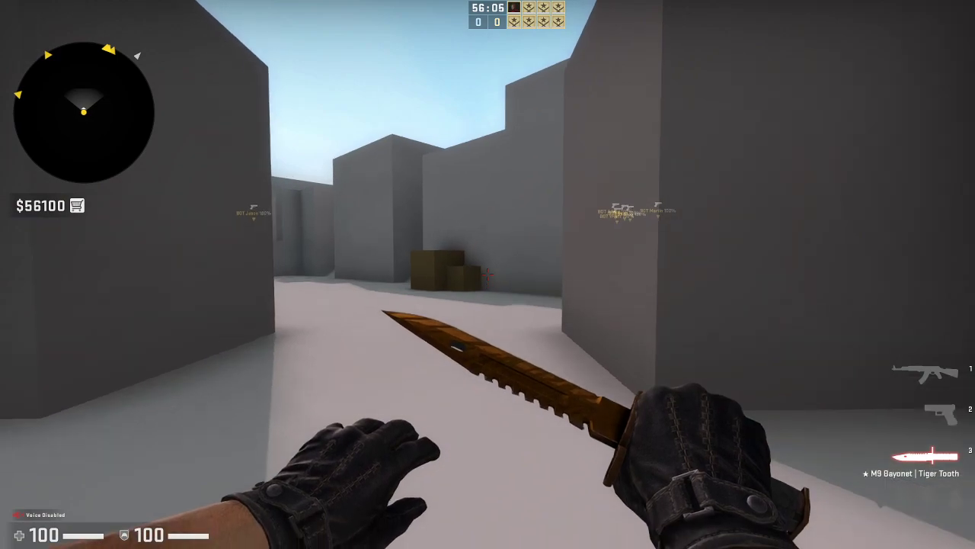
key("w")
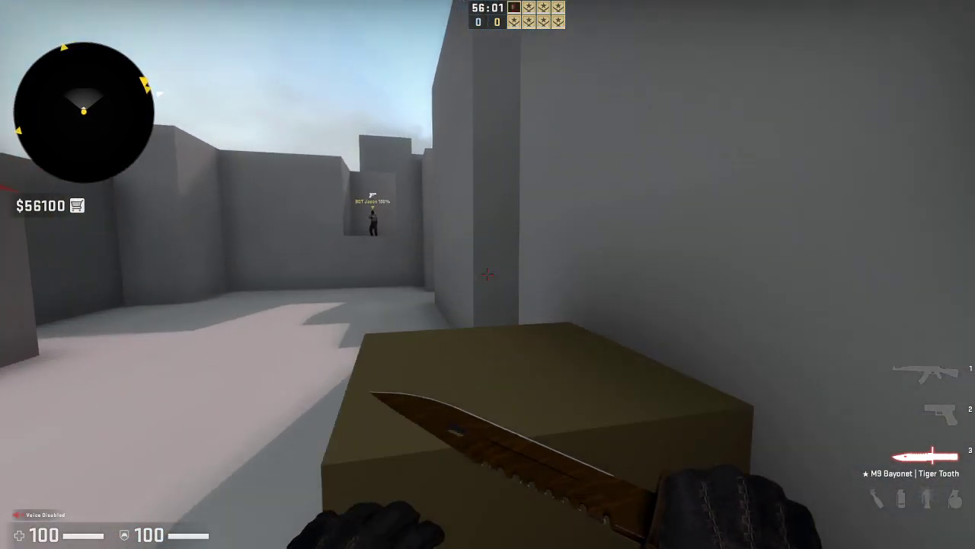
key("w")
key("w")
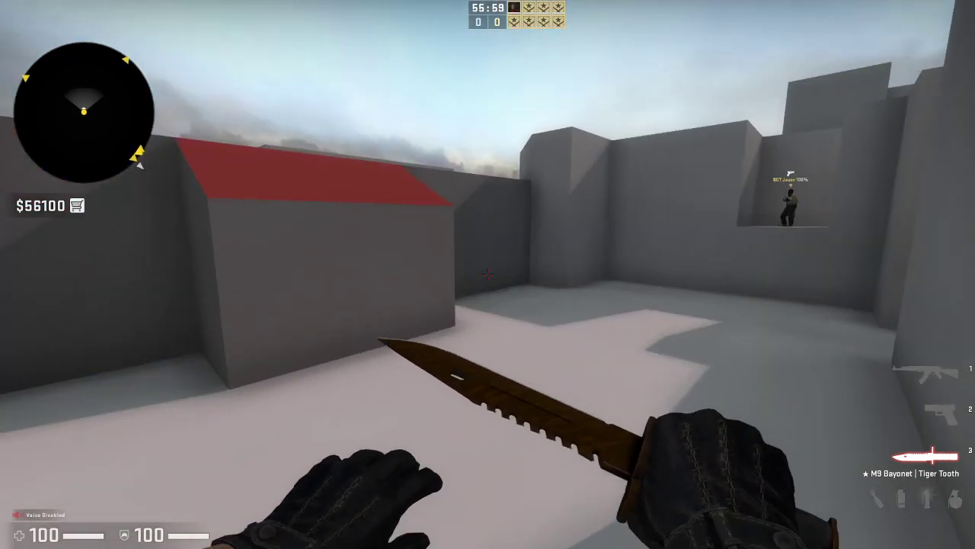
- Run the outer passage around the long block again and check the view back into the yard
key("w")
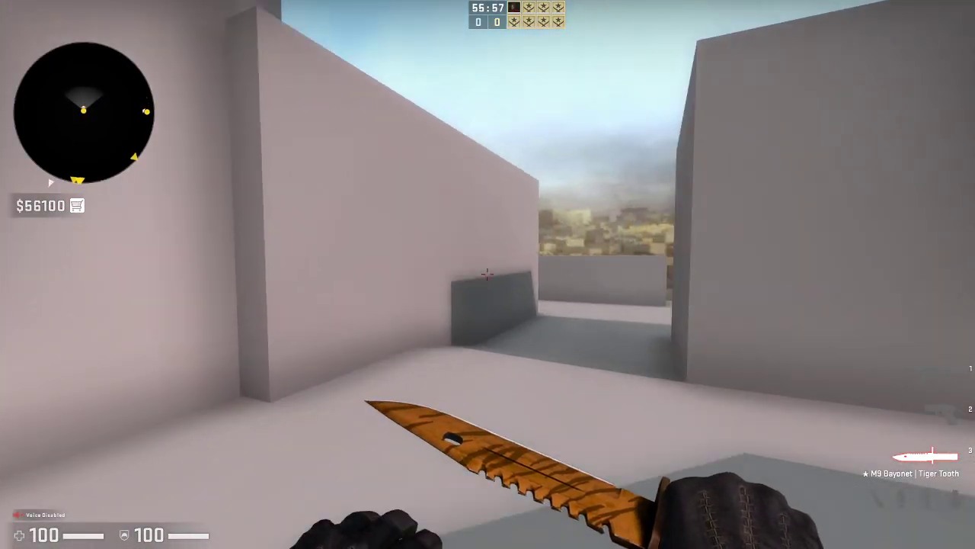
key("w")
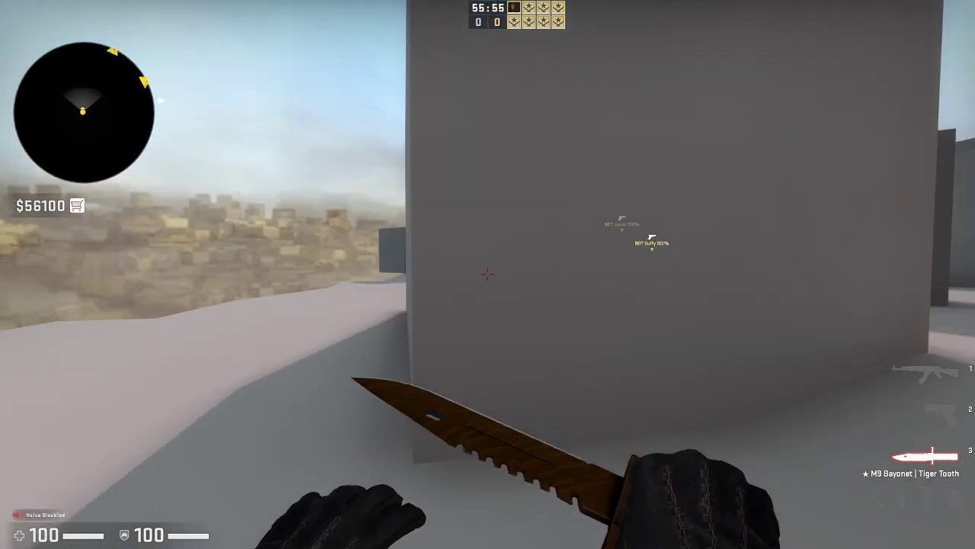
key("w")
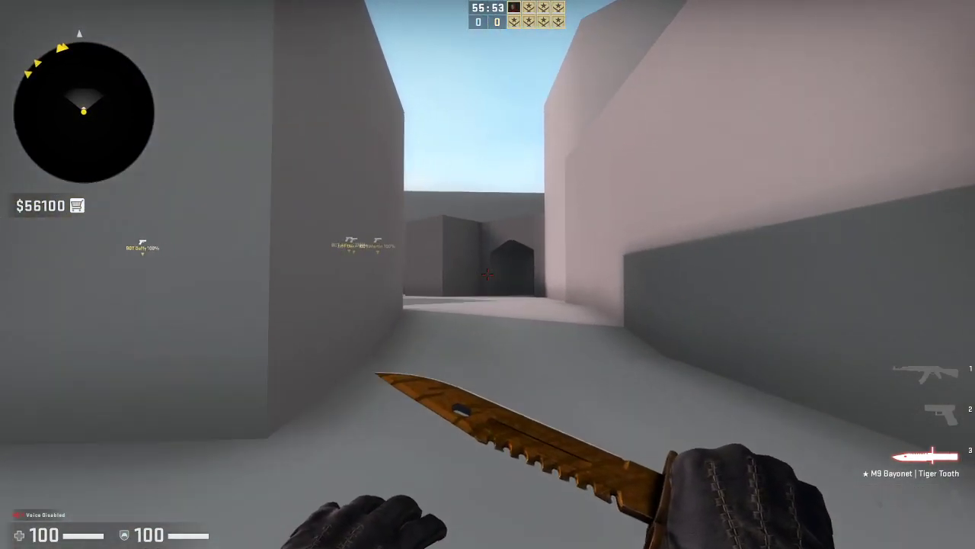
key("w")
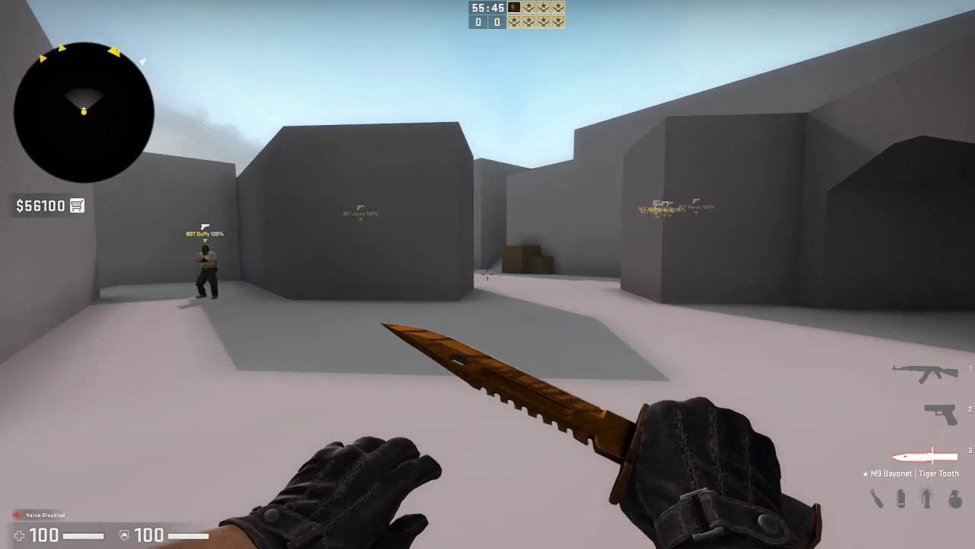
- Run into the arched tunnel and back out to the yard to check the angle on the bot beside the long block
key("w")
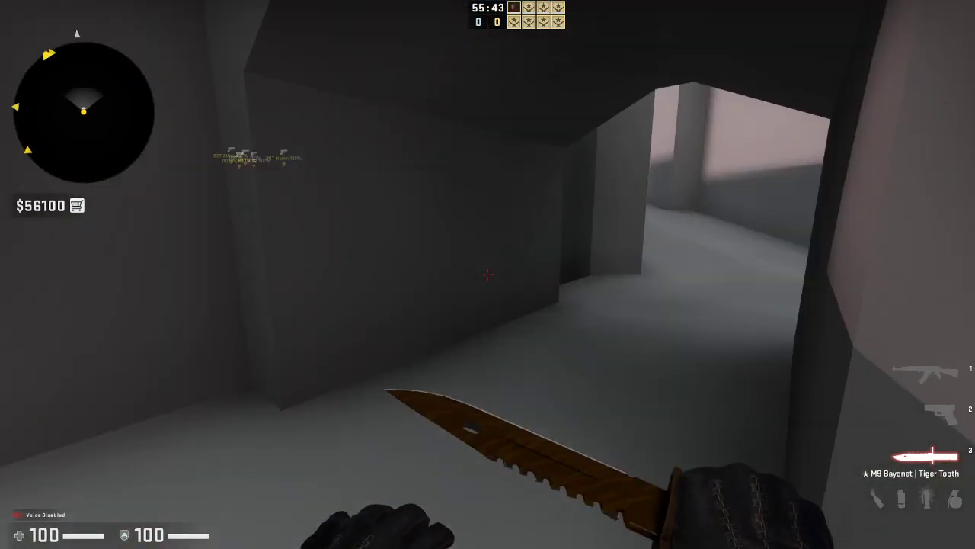
key("w")
key("3")
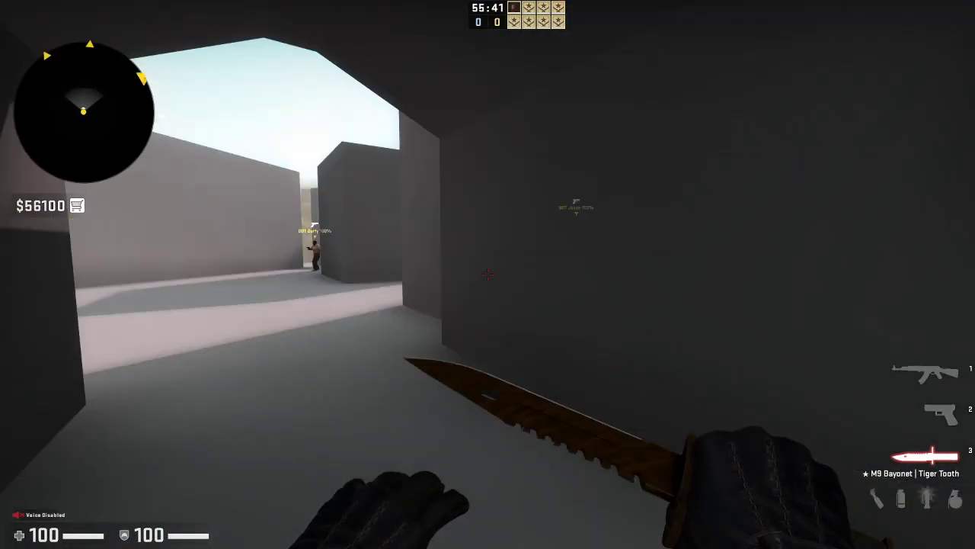
key("w")
key("f")
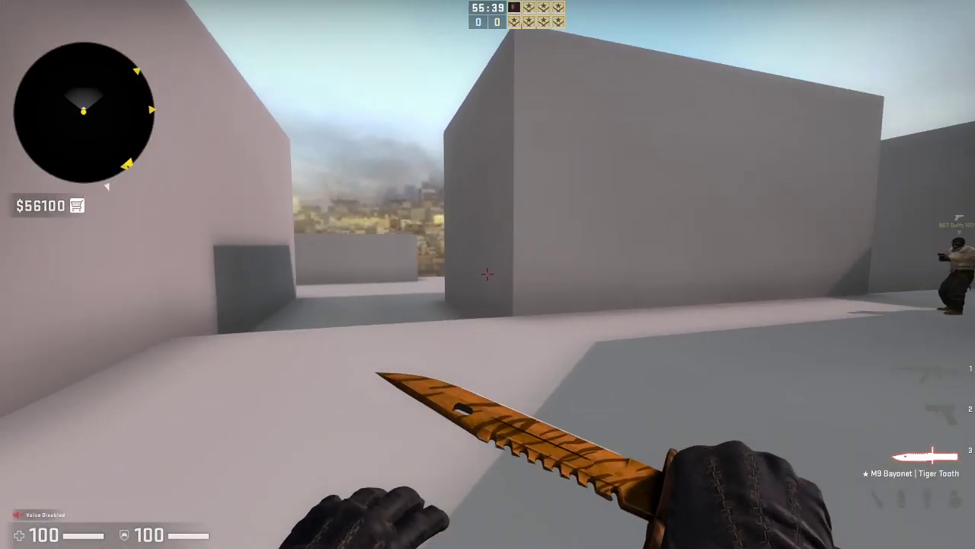
- Throw a flashbang from the outer passage into the yard and peek the crate lane with the AK-47
key("w")
key("1")
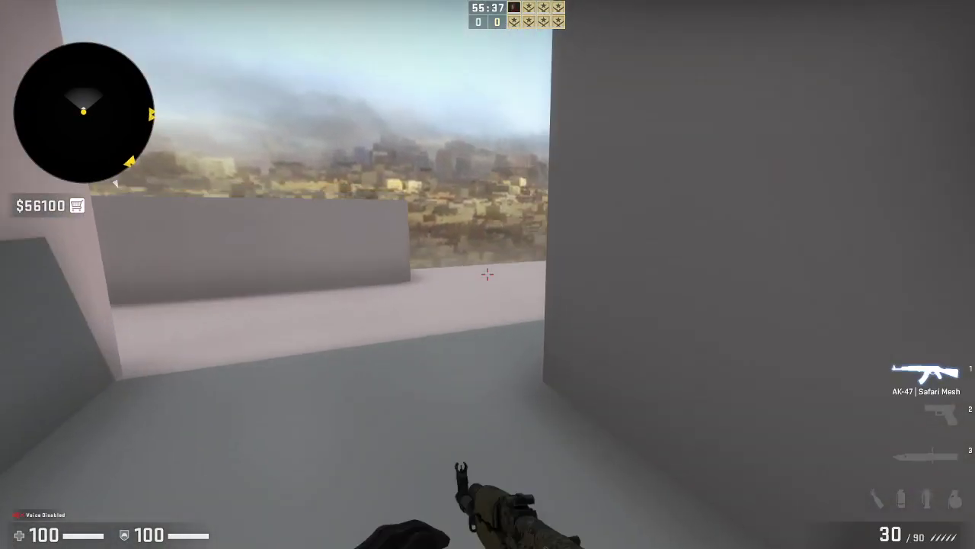
key("3")
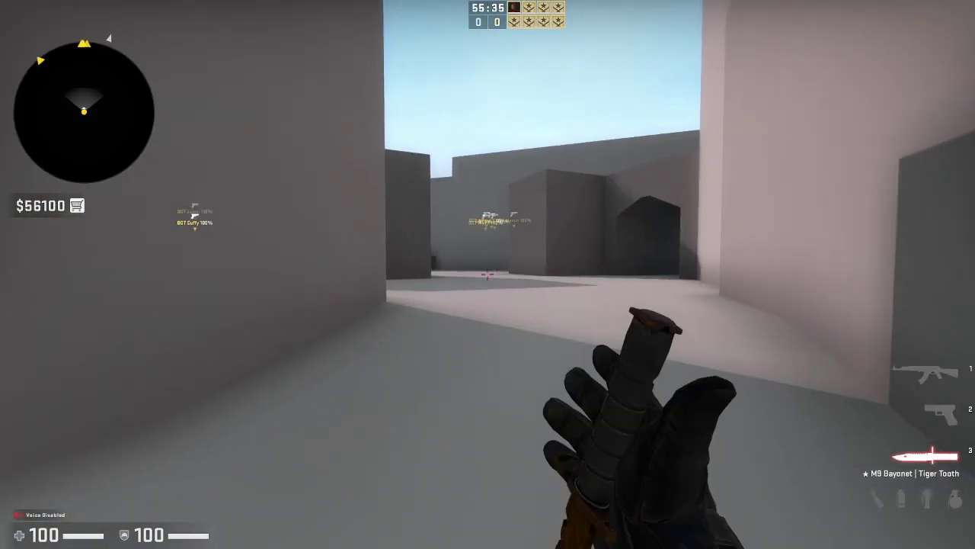
key("f")
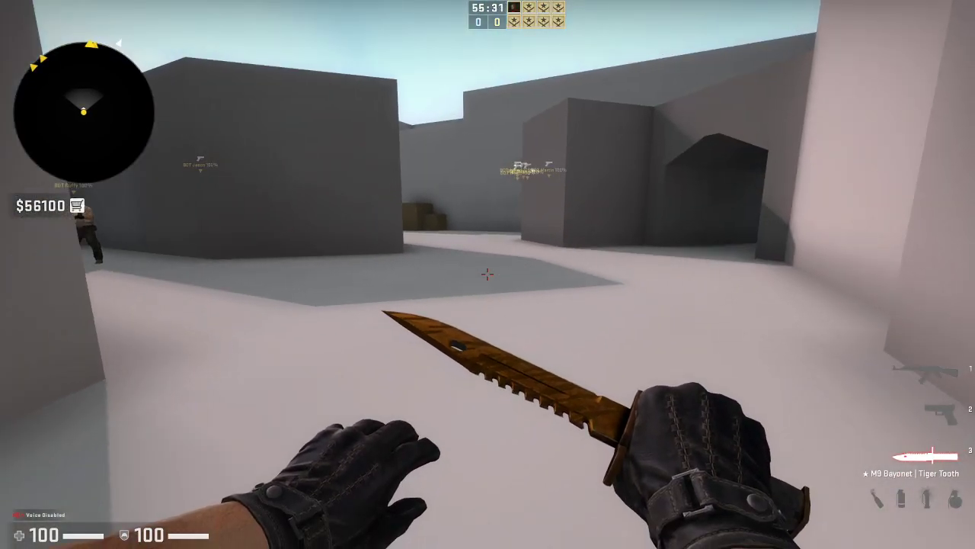
key("1")
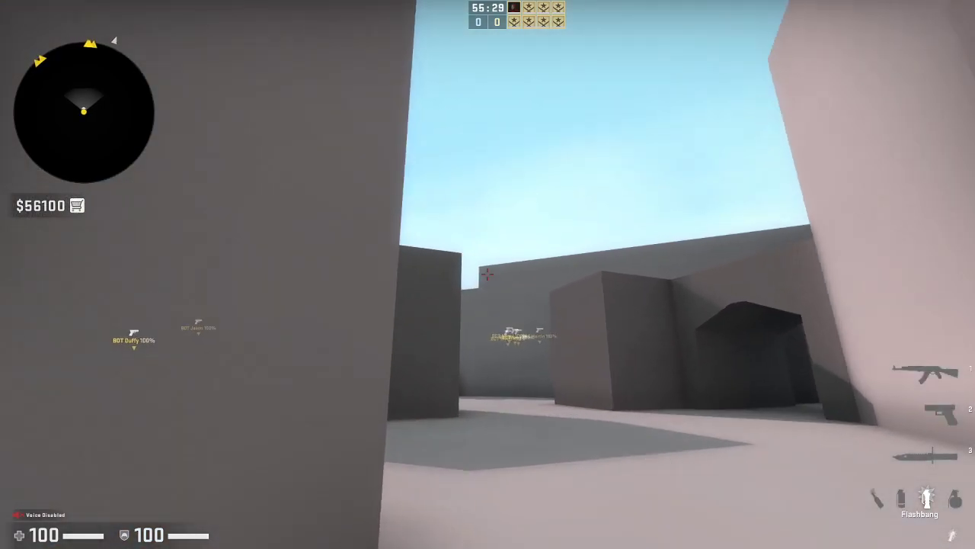
key("d")
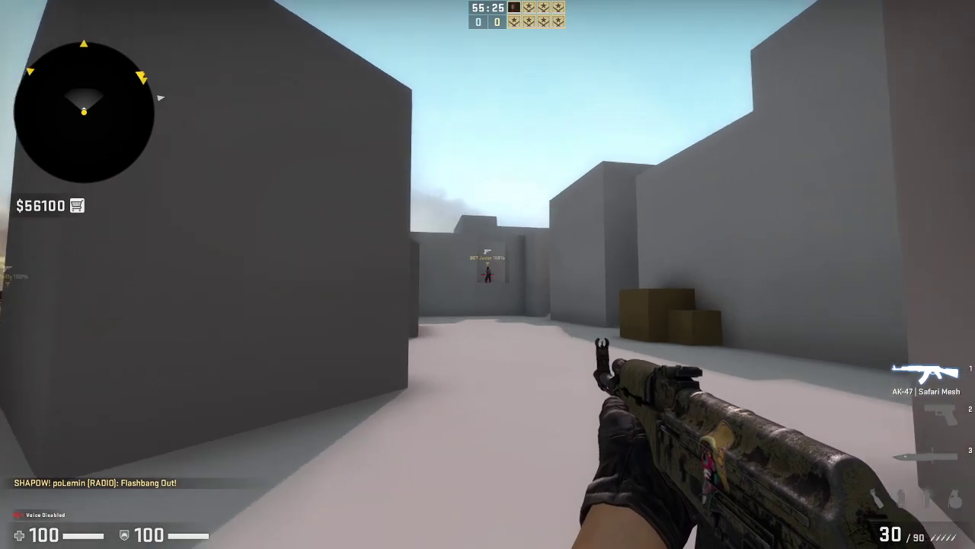
- Survey the layout from above the blocks and cross over their tops with the knife out
key("s")
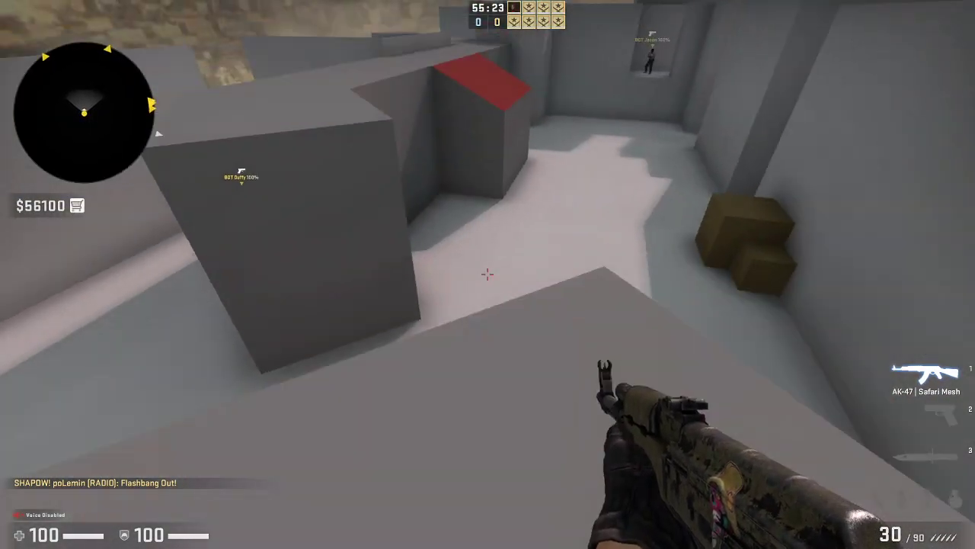
key("3")
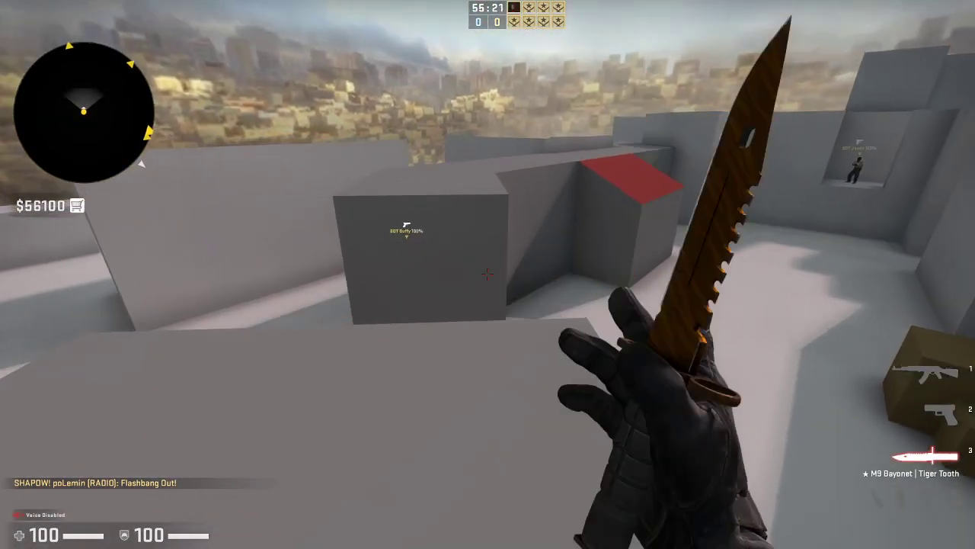
key("w")
key("space")
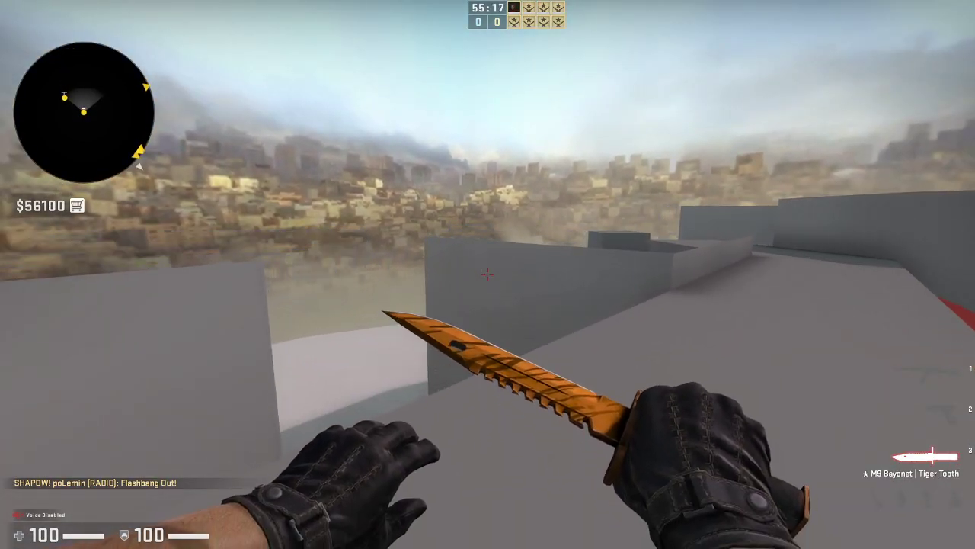
- Move over the red roof to the bot in the raised opening and check its view down to the red-roofed building
key("w")
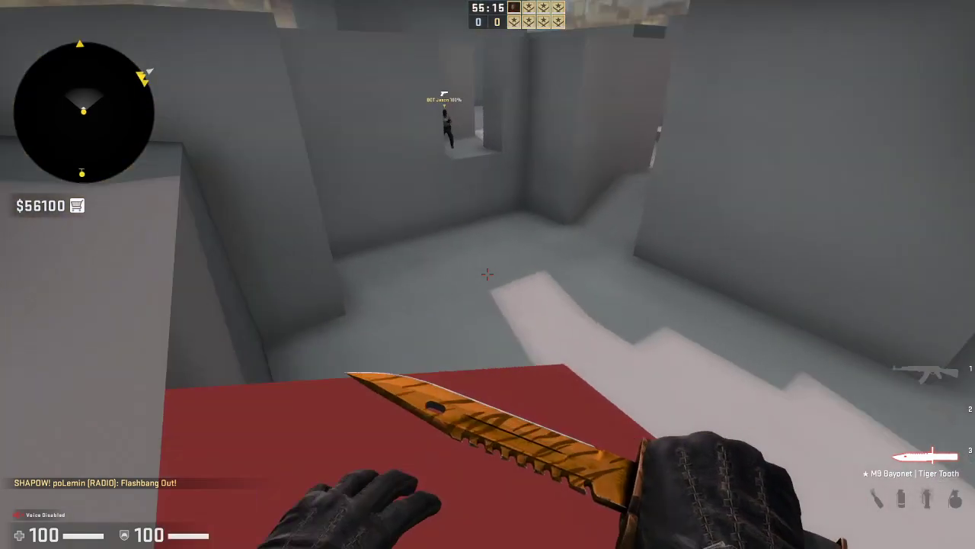
key("w")
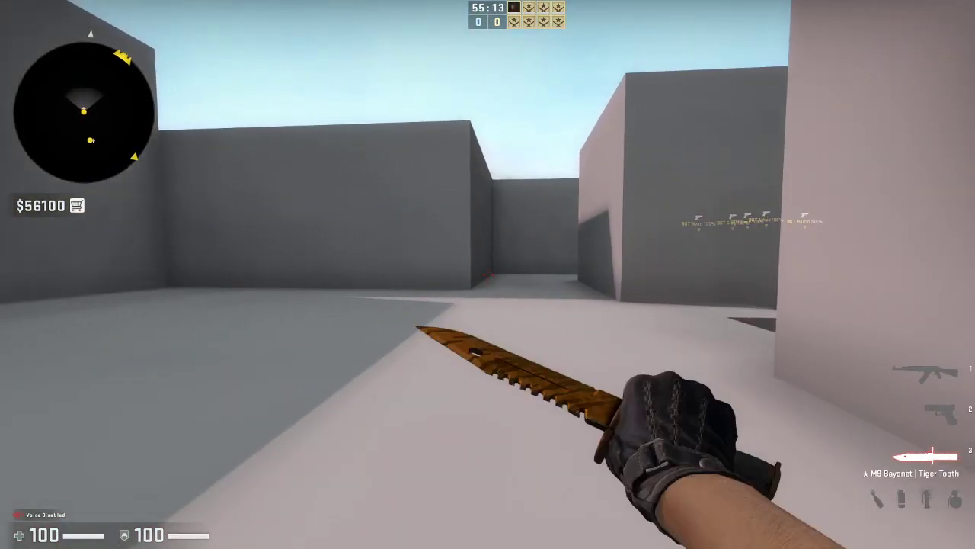
key("w")
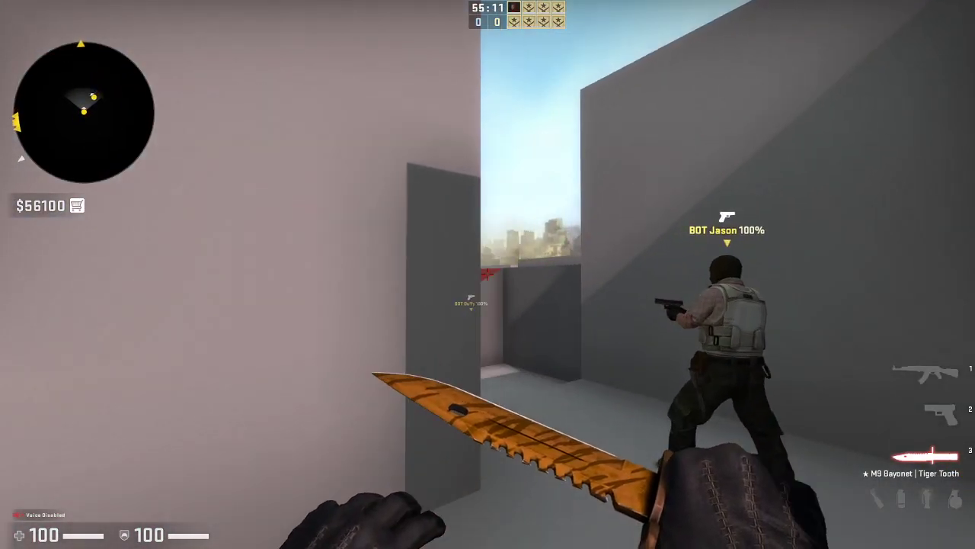
key("w")
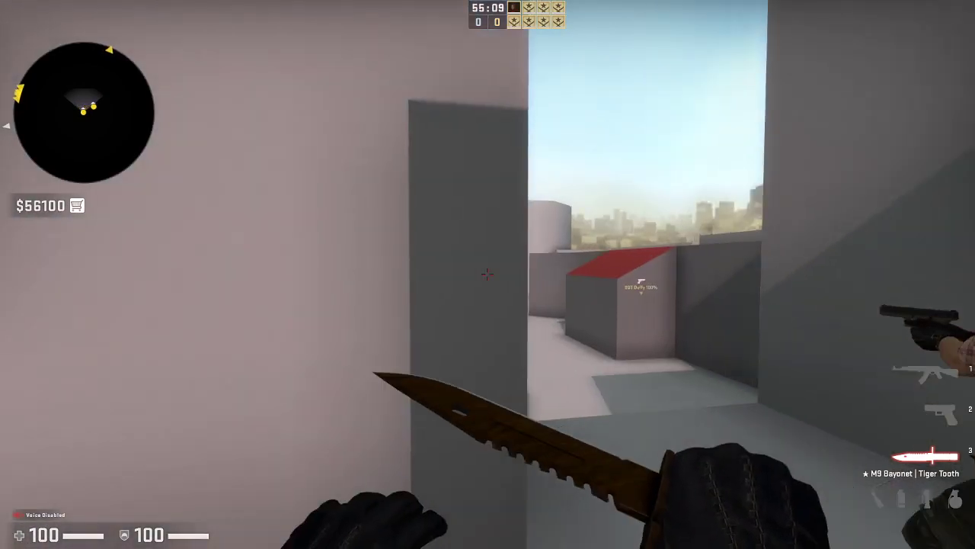
- Run from the bots' spawn area along the lanes and check the route as far as the brown crate
key("w")
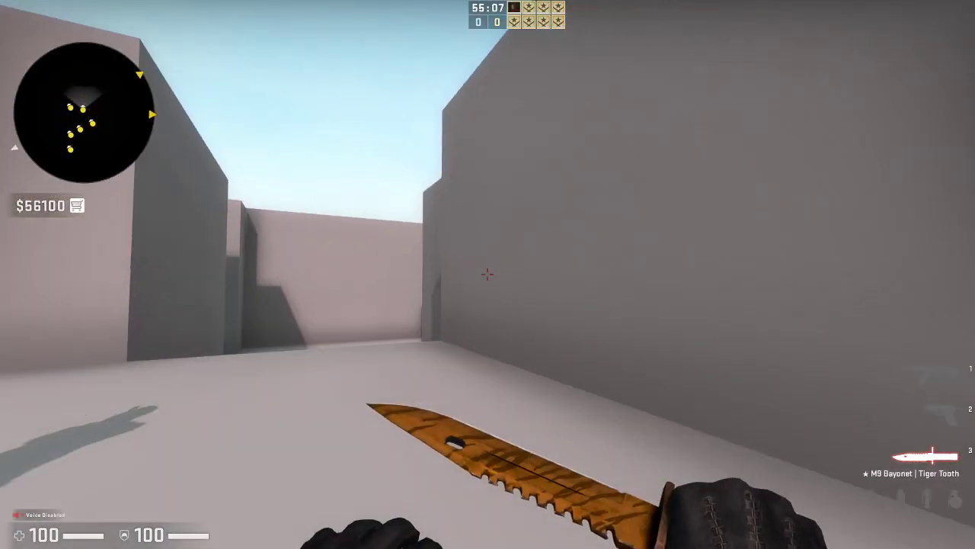
key("w")
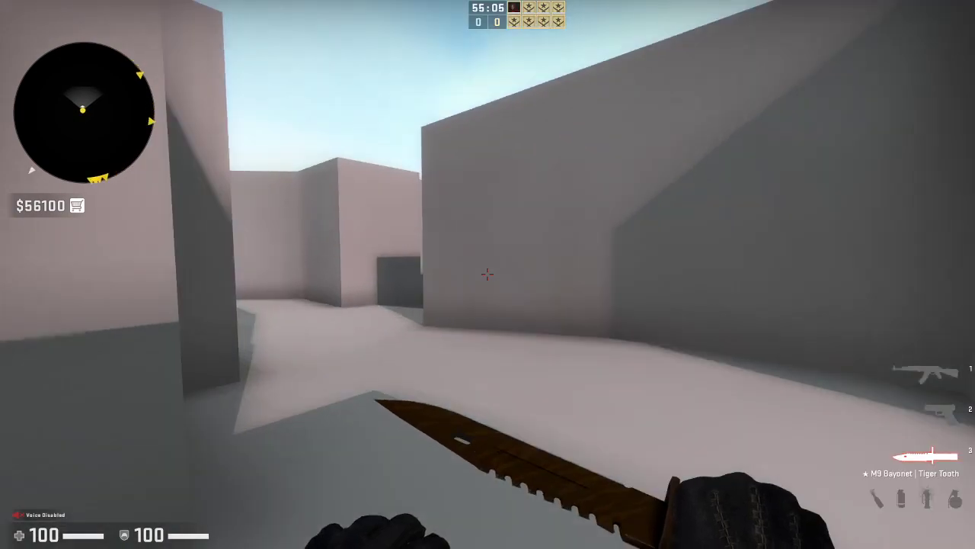
key("w")
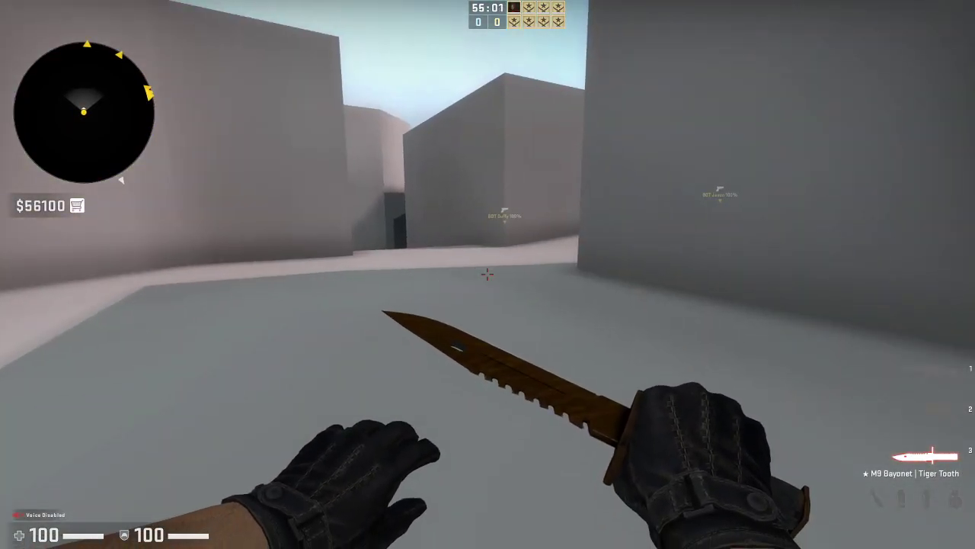
key("w")
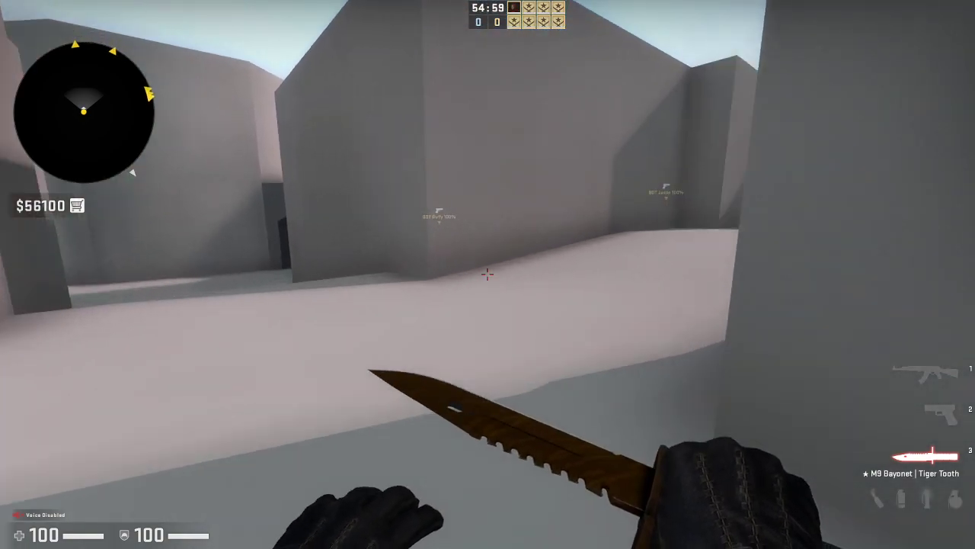
key("w")
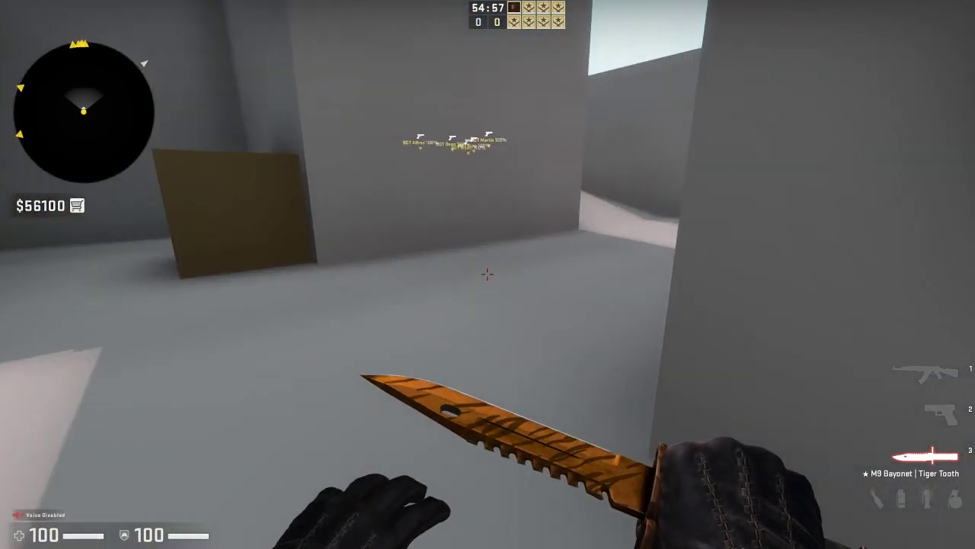
- Return to the group of spawned bots and run the route between the tall blocks toward the bot in the raised opening
key("w")
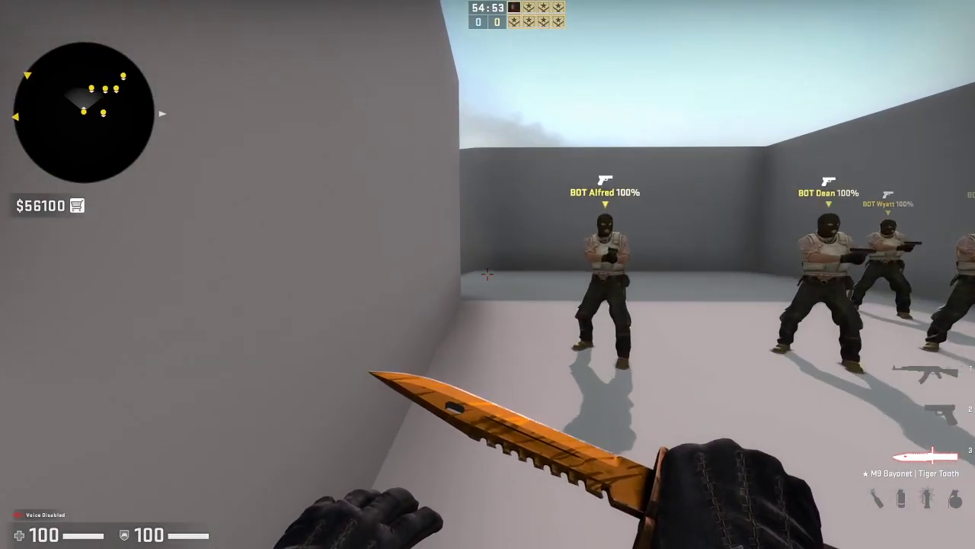
key("w")
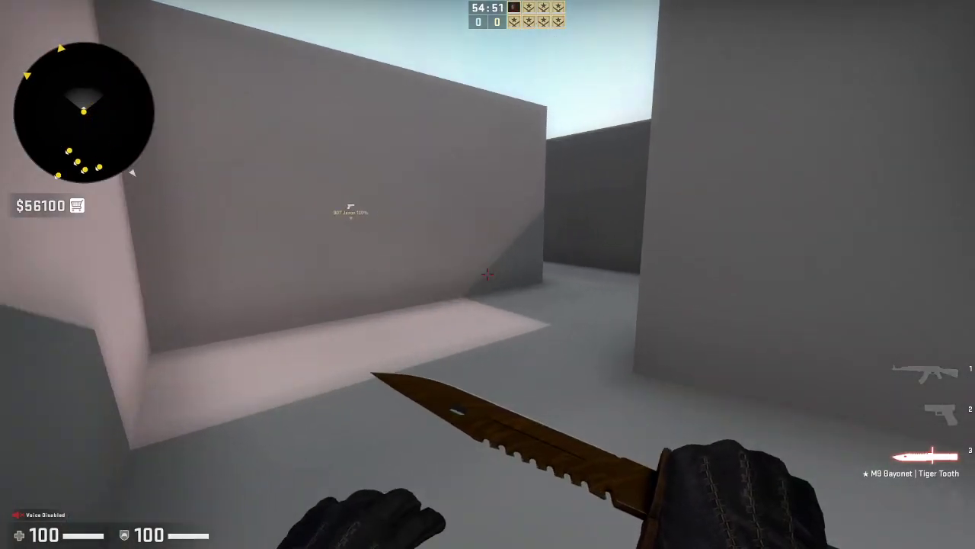
key("w")
key("w")
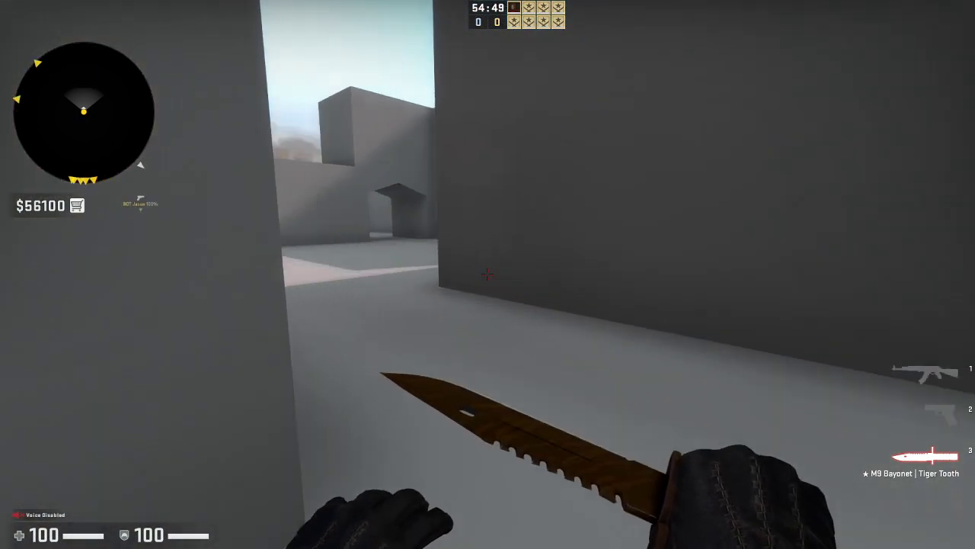
key("w")
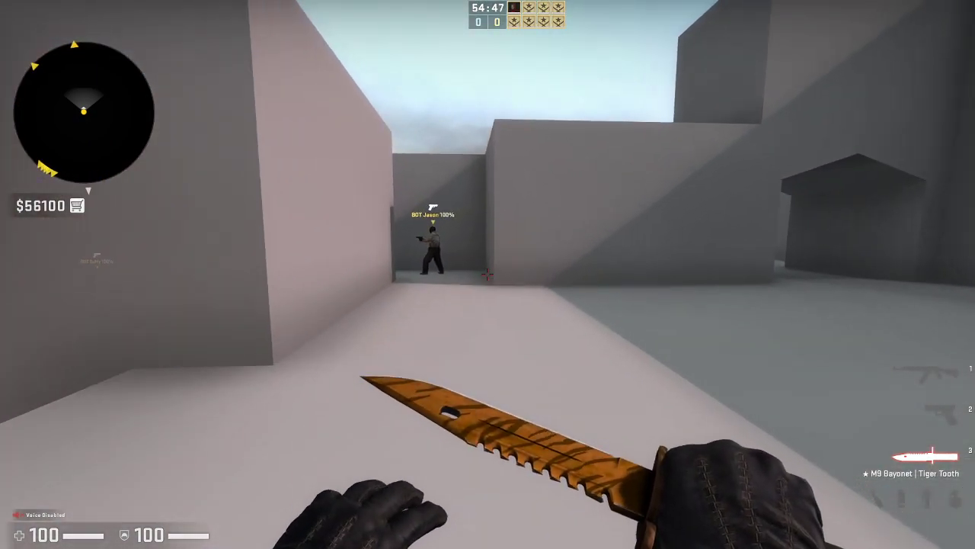
- Run past the bot standing between the blocks and follow the lane to the brown crate
key("w")
key("w")
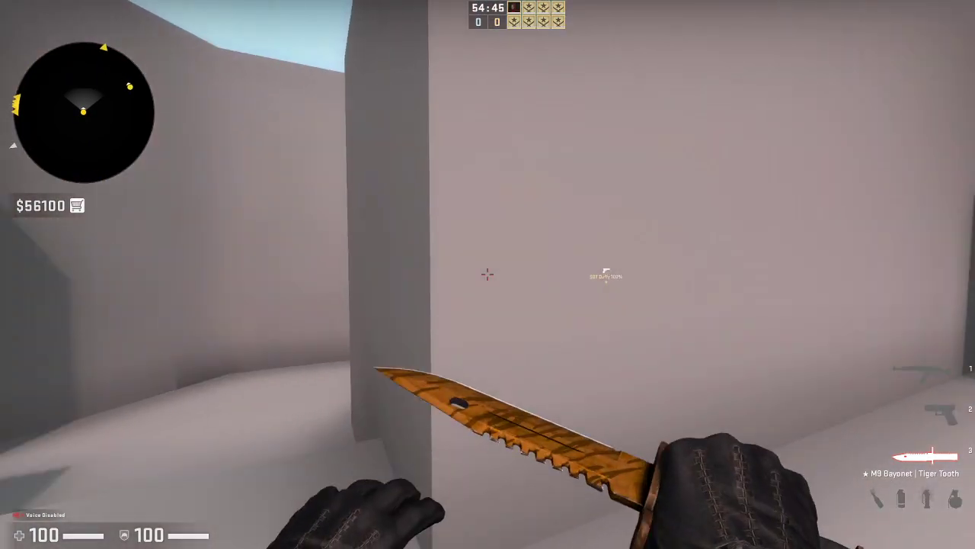
key("w")
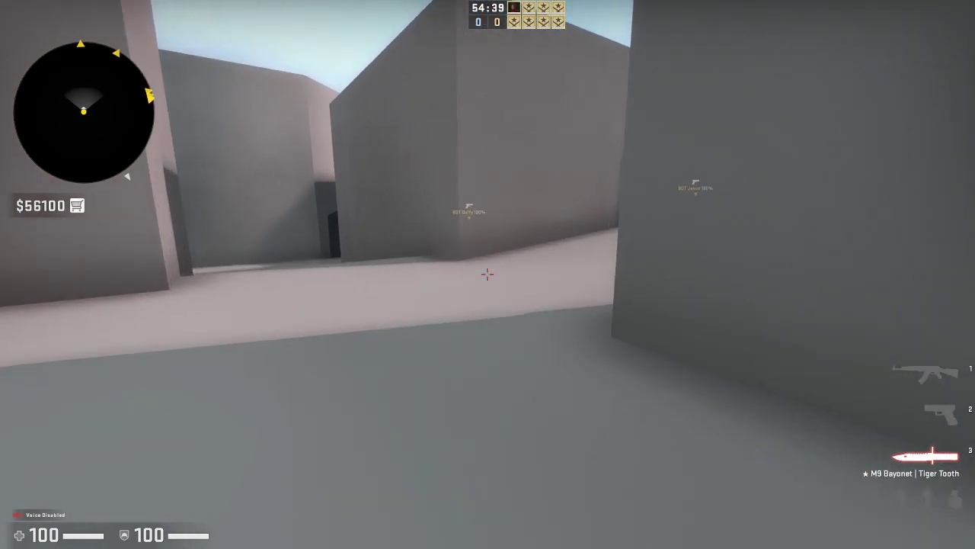
key("w")
key("w")
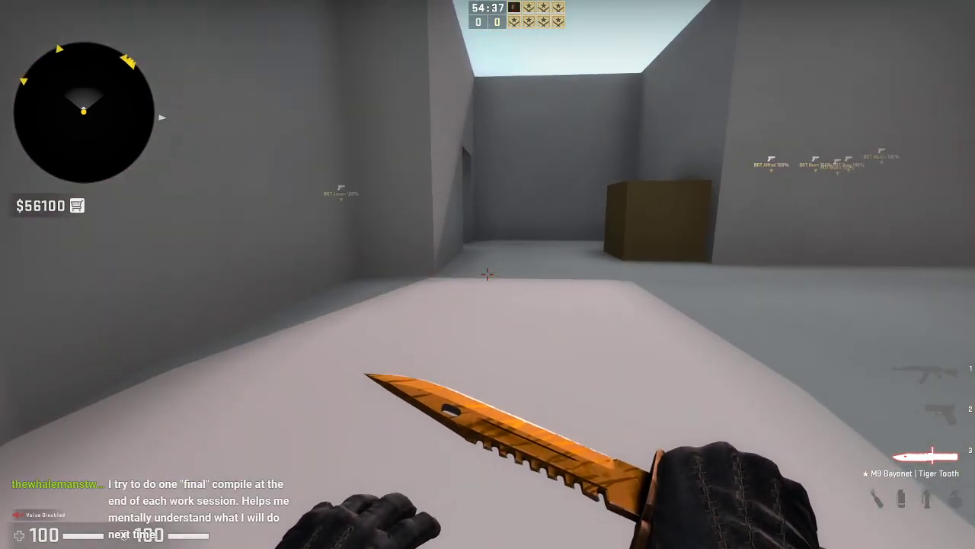
- Run through the dark interior room and out its doorway to the courtyard facing the bot in the raised opening
key("w")
key("w")
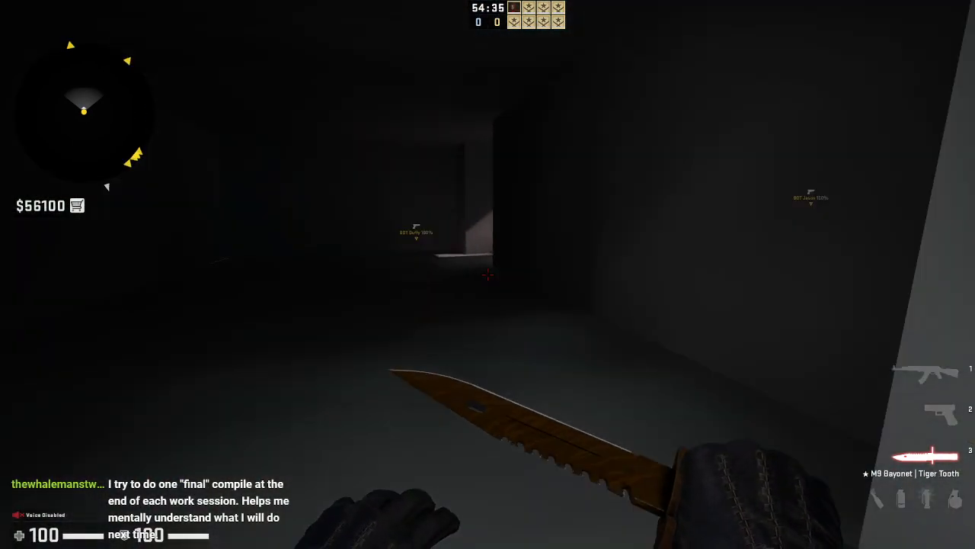
key("w")
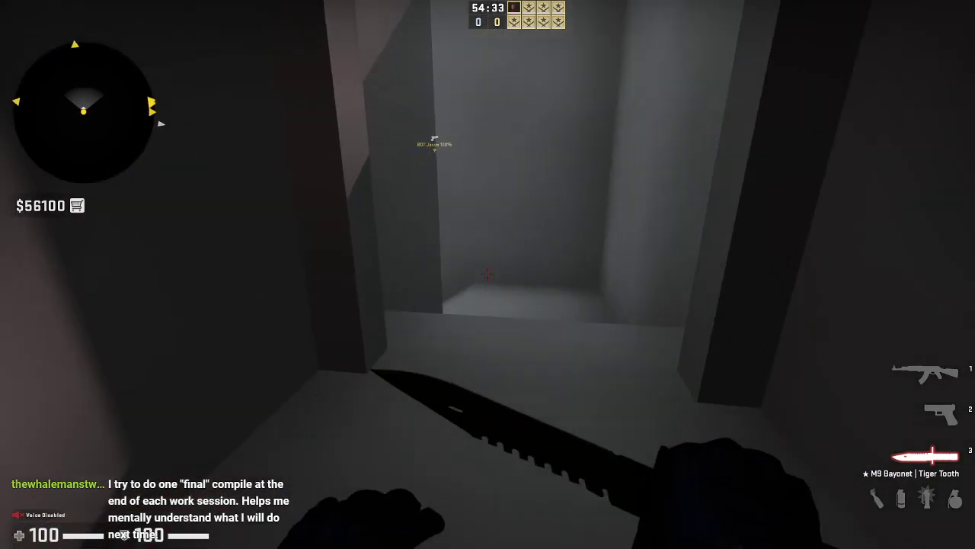
key("w")
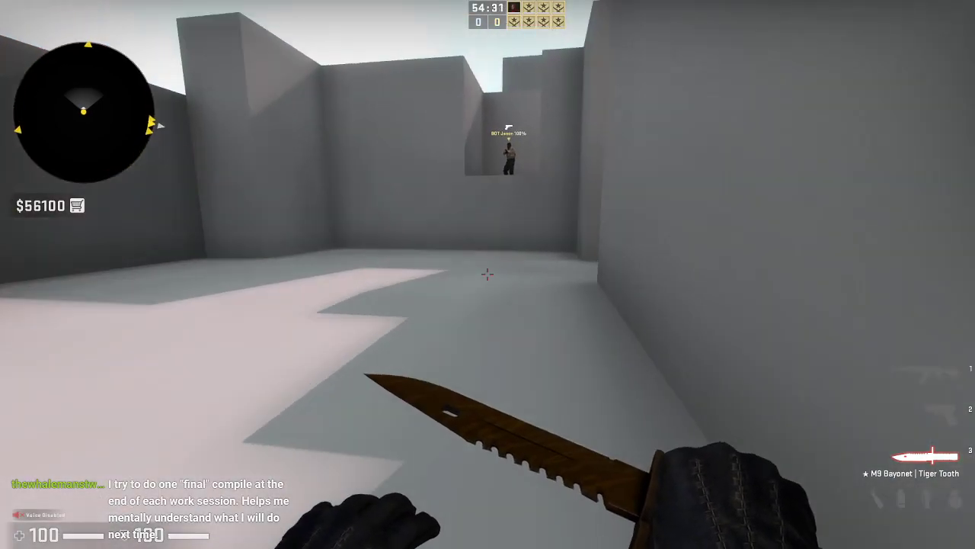
- Run the route beside the bot in the raised opening and on to the group of spawned bots
key("w")
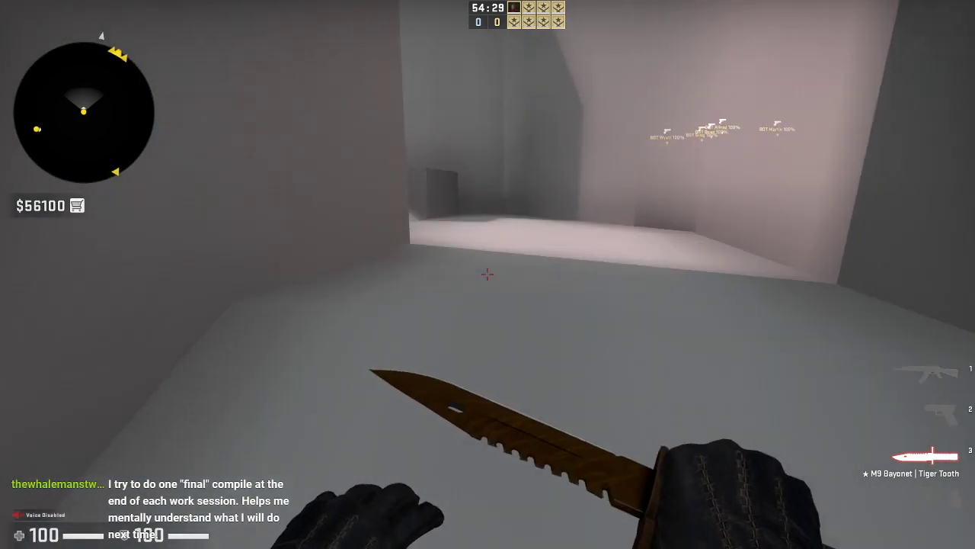
key("w")
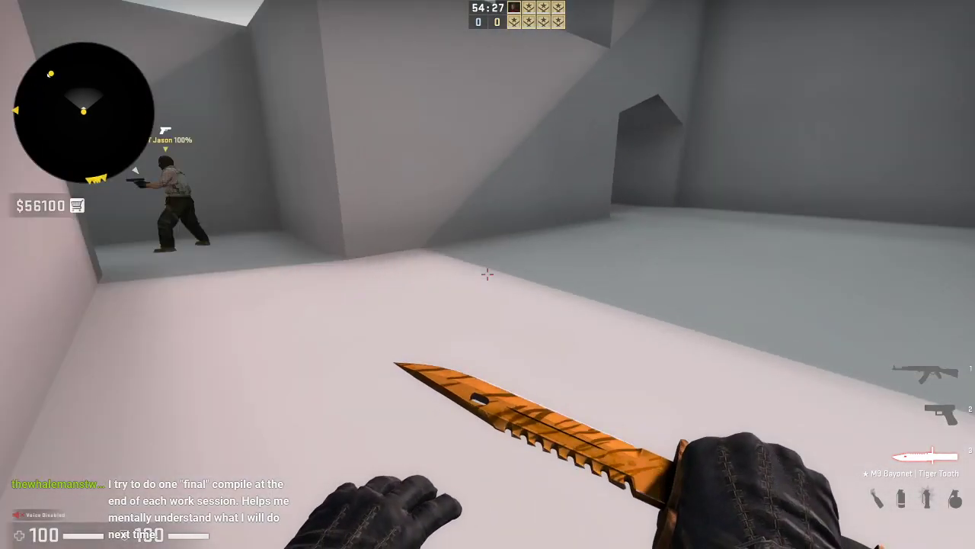
left_click(487, 275)
key("w")
key("f")
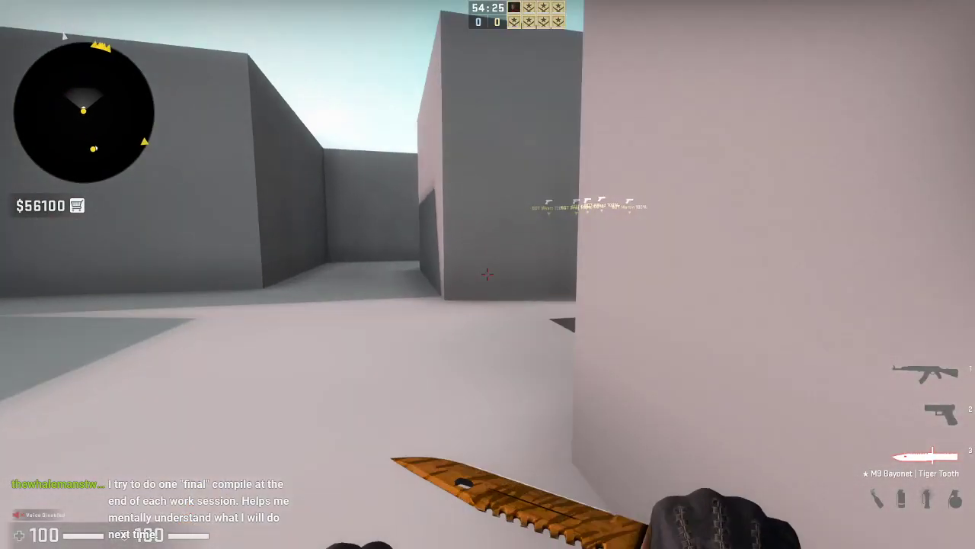
key("w")
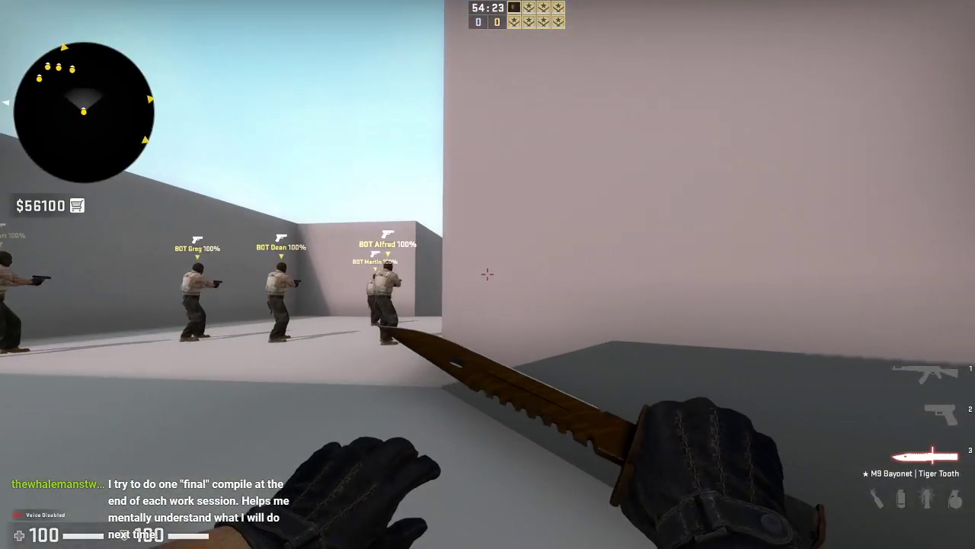
- Run from the spawned bots past the brown crate and check the lane facing the raised opening
key("w")
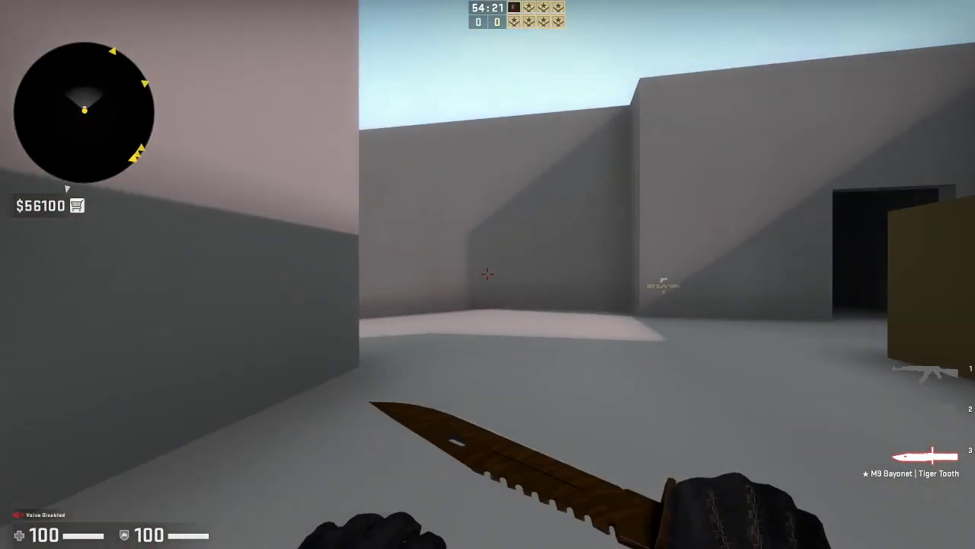
key("w")
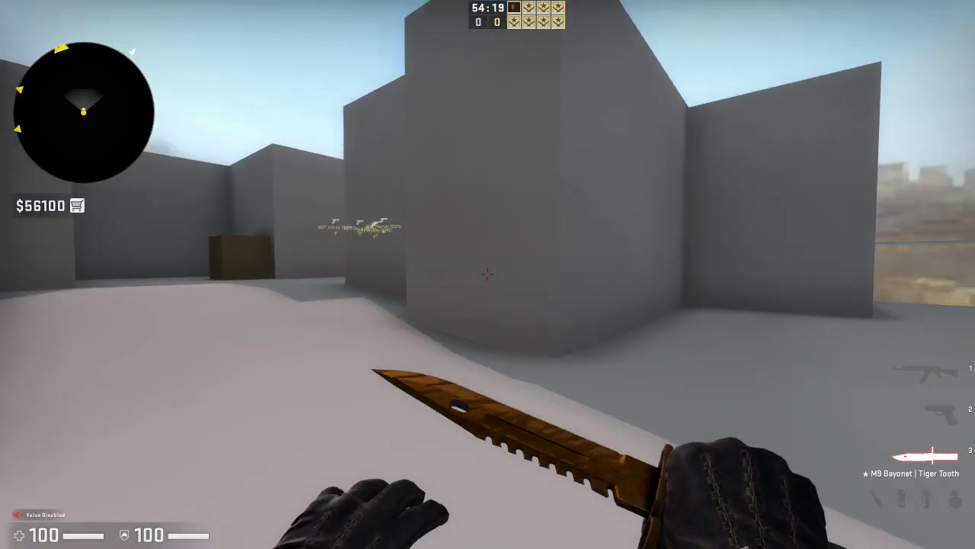
key("w")
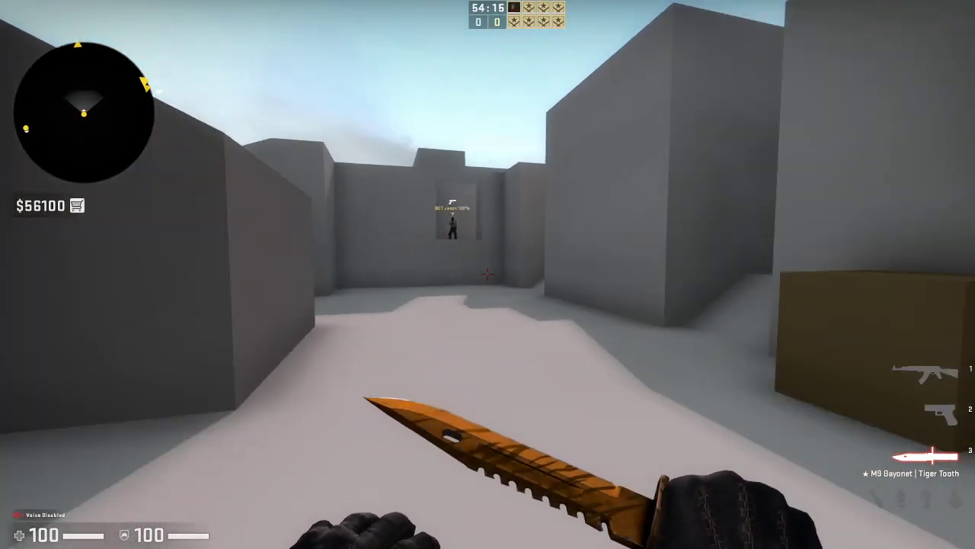
- Rise above the red roof and survey the whole layout from overhead, including the area by the peaked passage
key("s")
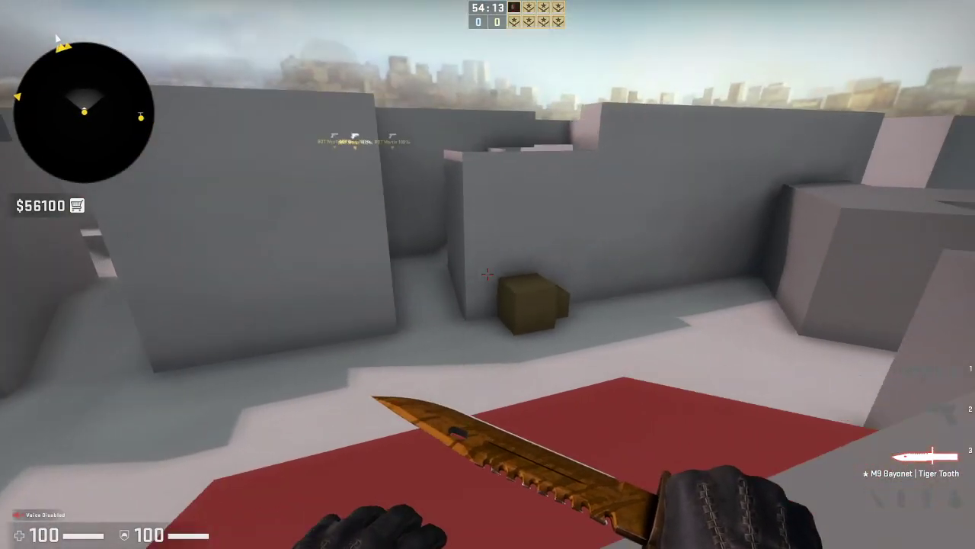
key("s")
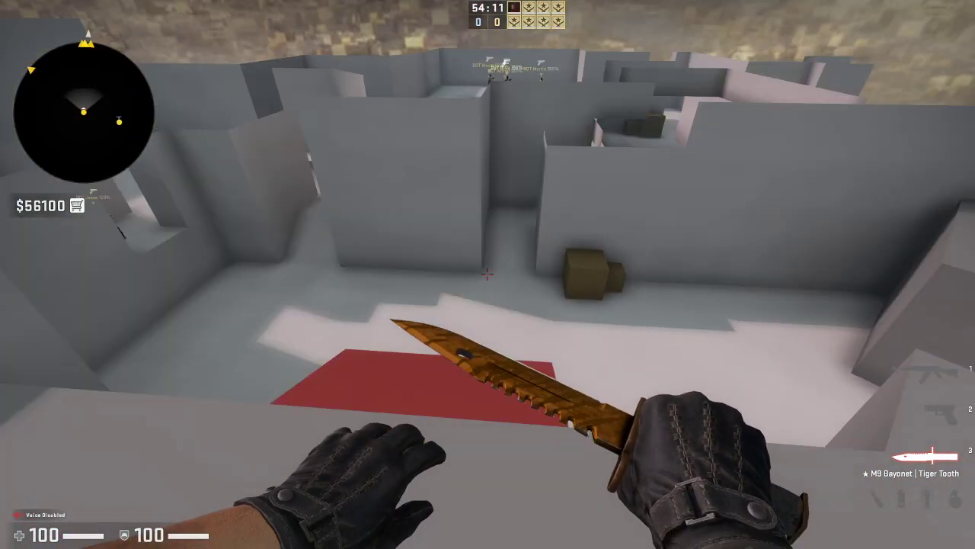
key("s")
key("s")
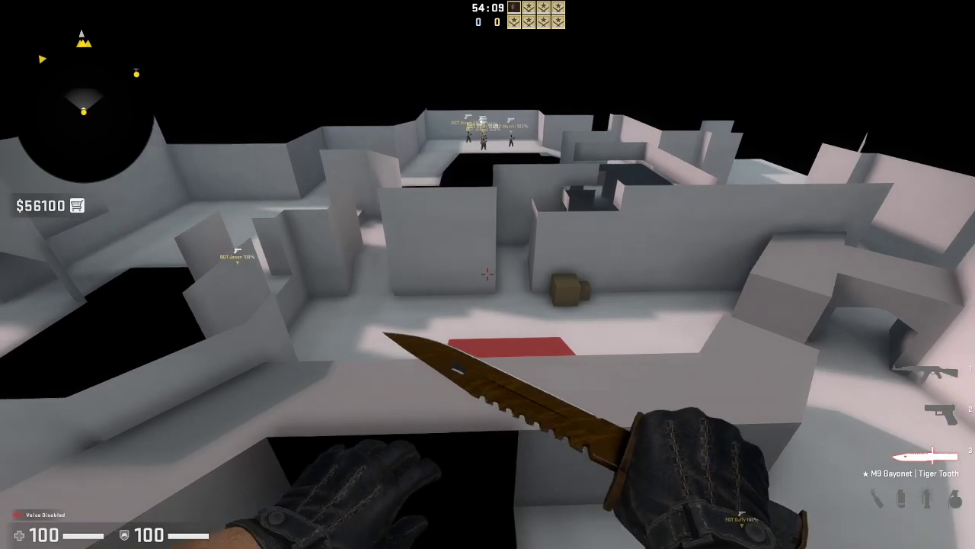
key("w")
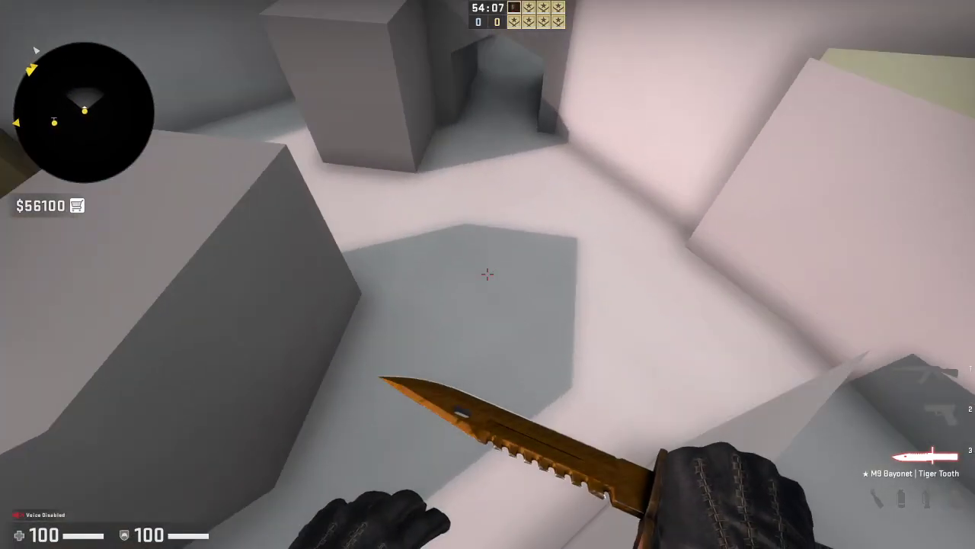
- Switch to the AK-47 and place a reference bot against the pale wall near the peaked passage
key("1")
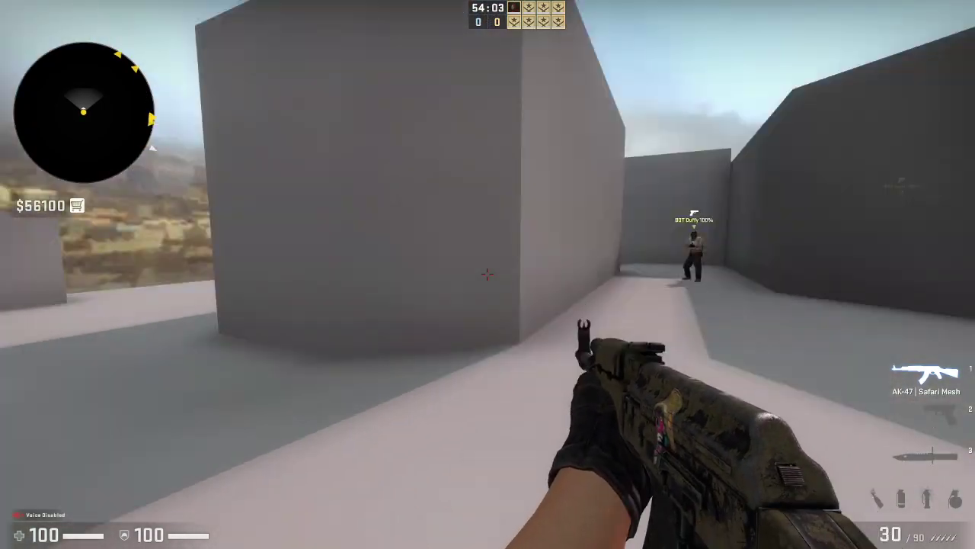
key("s")
key("w")
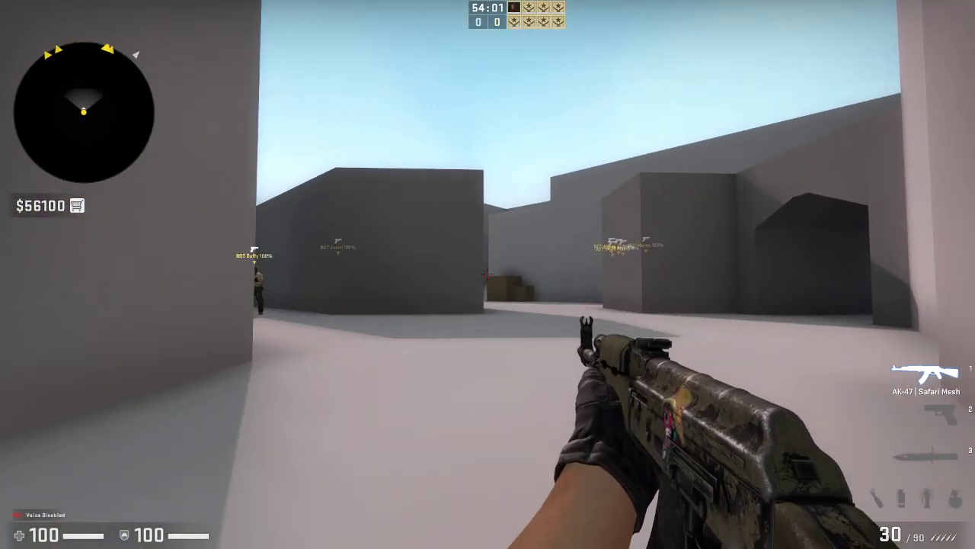
key("a")
key("w")
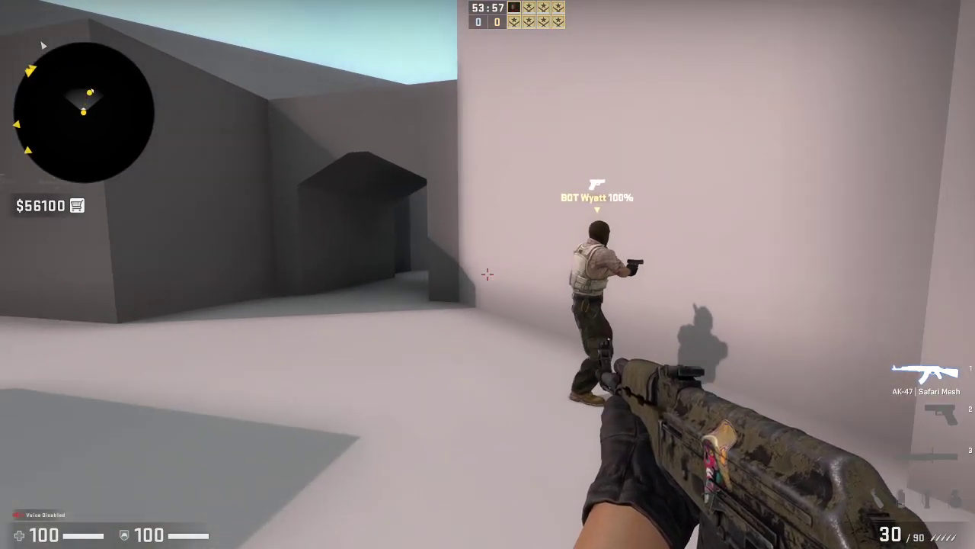
- Place a second bot in the open area and check the sightlines around the grey blocks toward the brown crates
key("s")
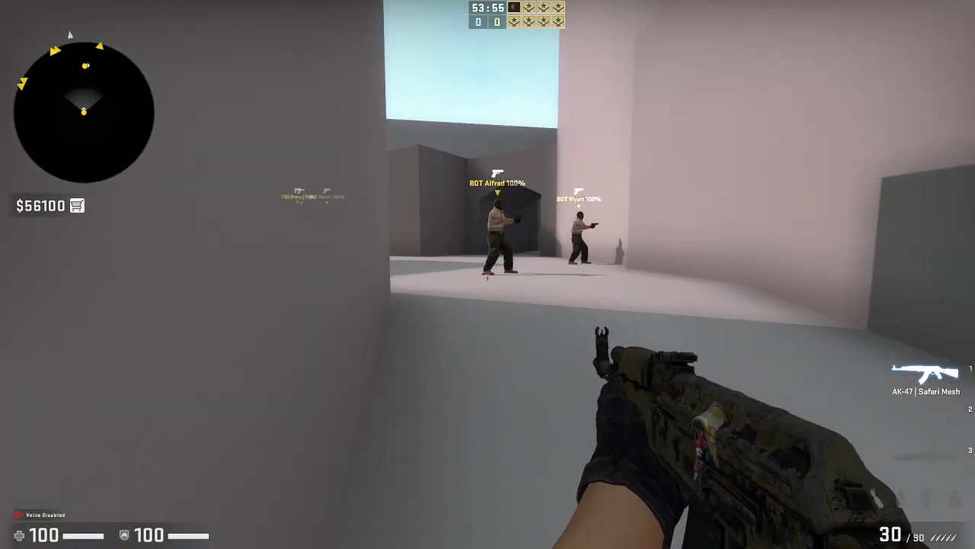
key("d")
key("w")
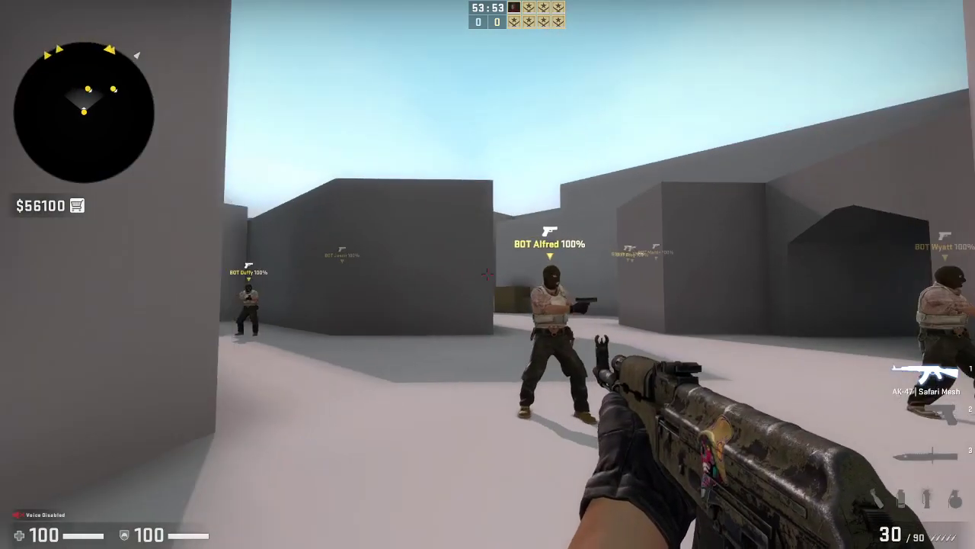
key("d")
key("w")
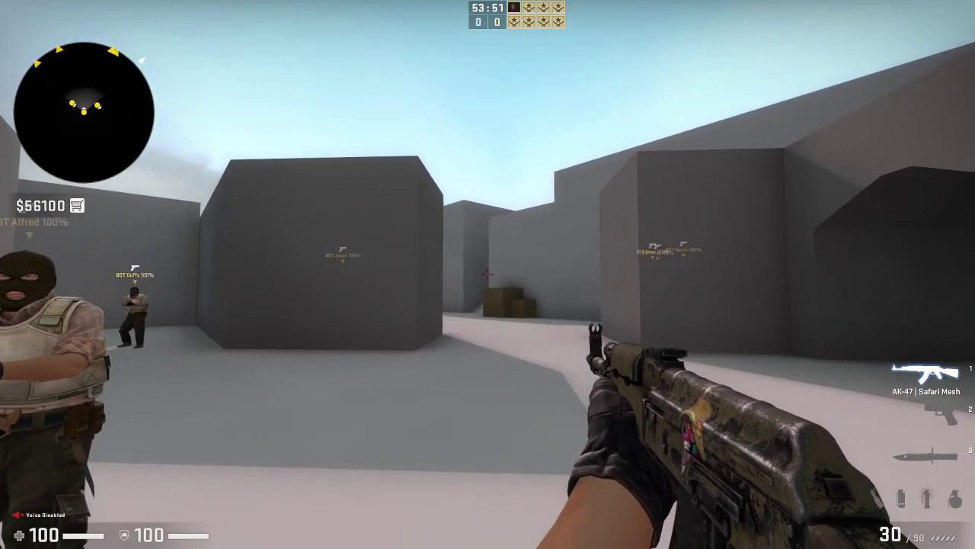
key("w")
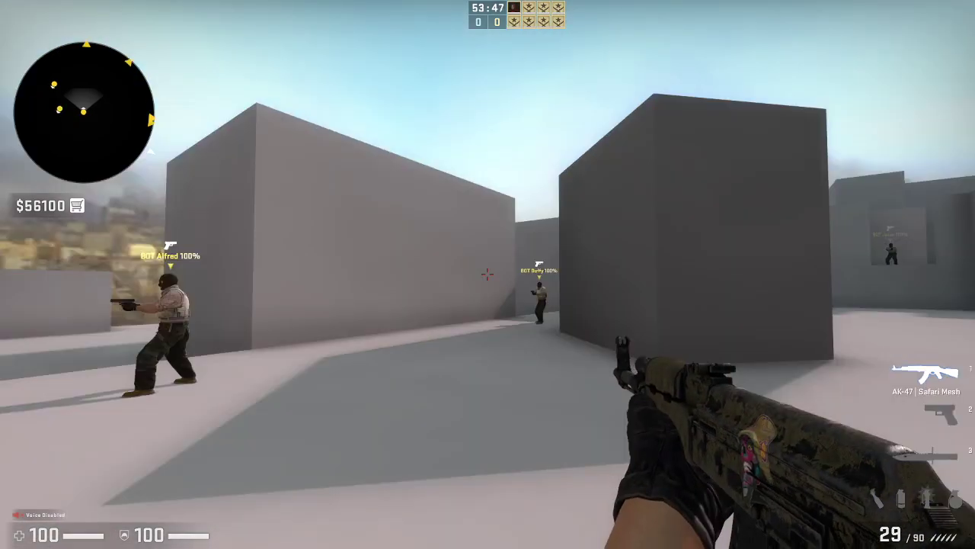
- Take out the knife and run past the bot in the side lane to the map's outer edge
key("3")
key("w")
left_click(488, 274)
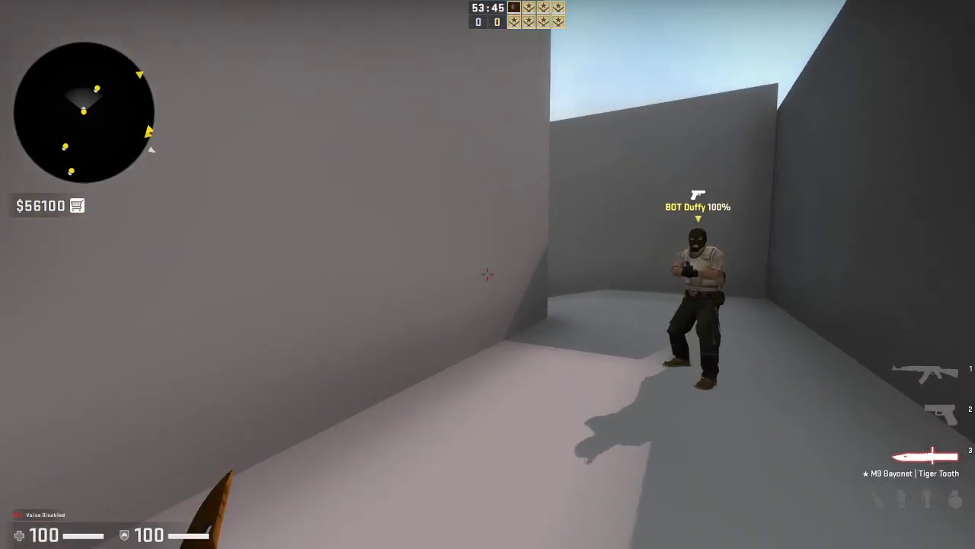
key("w")
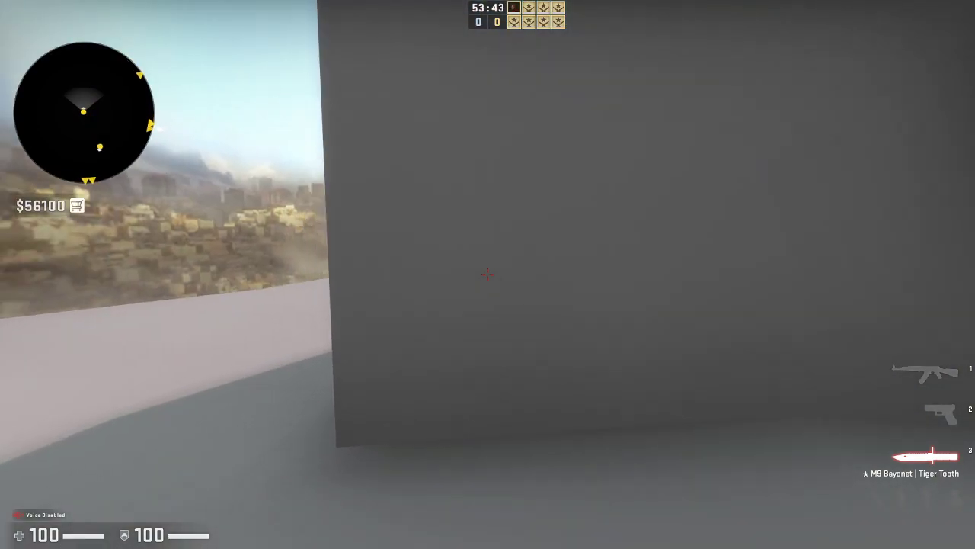
key("w")
left_click(488, 274)
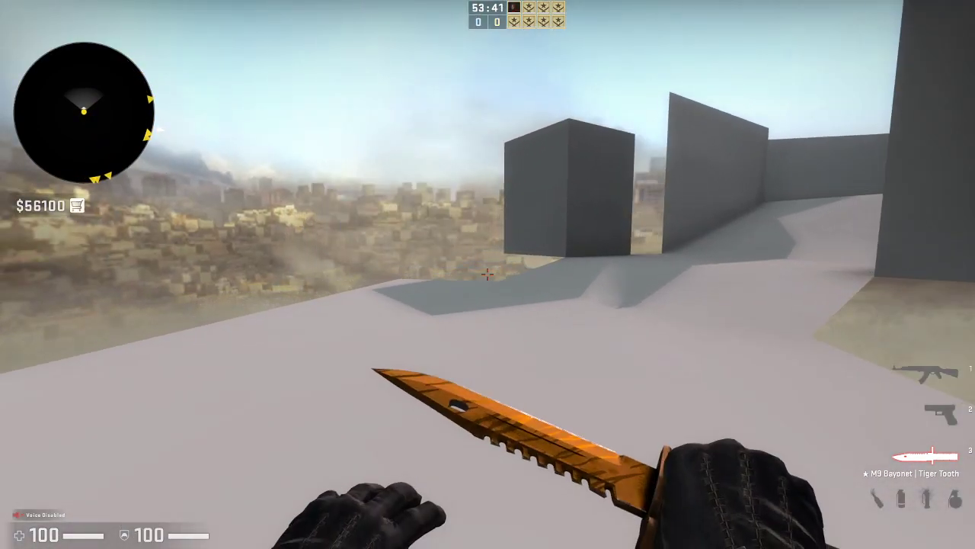
- Run up the sloped path and through the peaked passage to the overlook beside the red-roofed building
key("w")
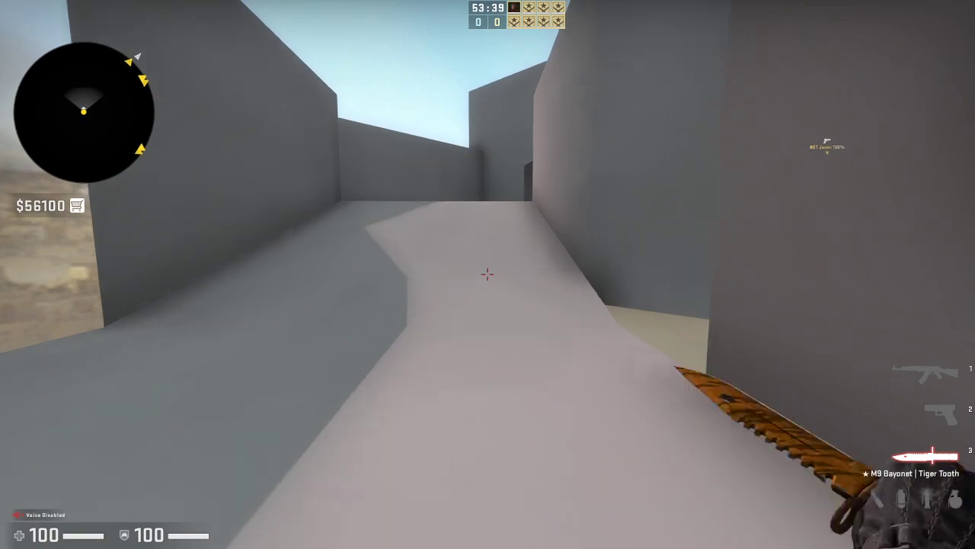
key("w")
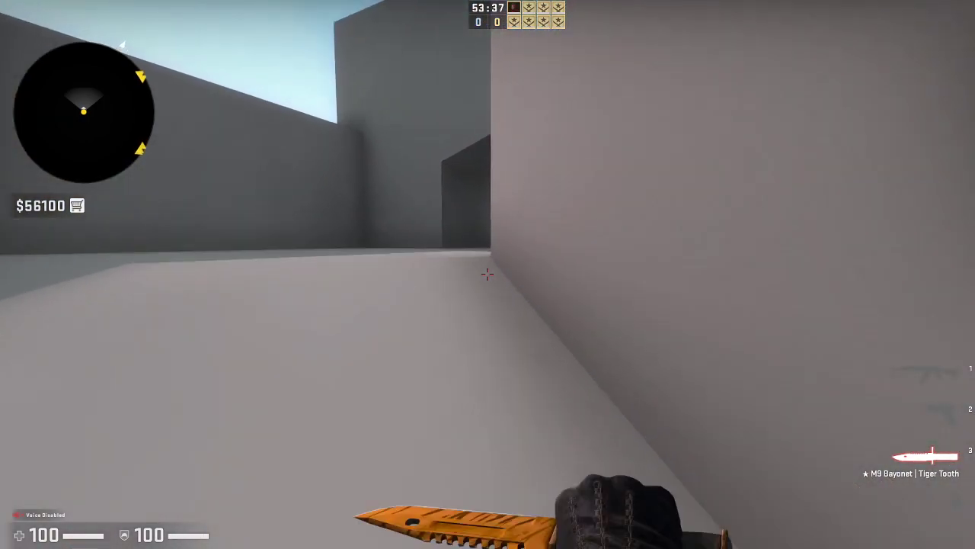
key("w")
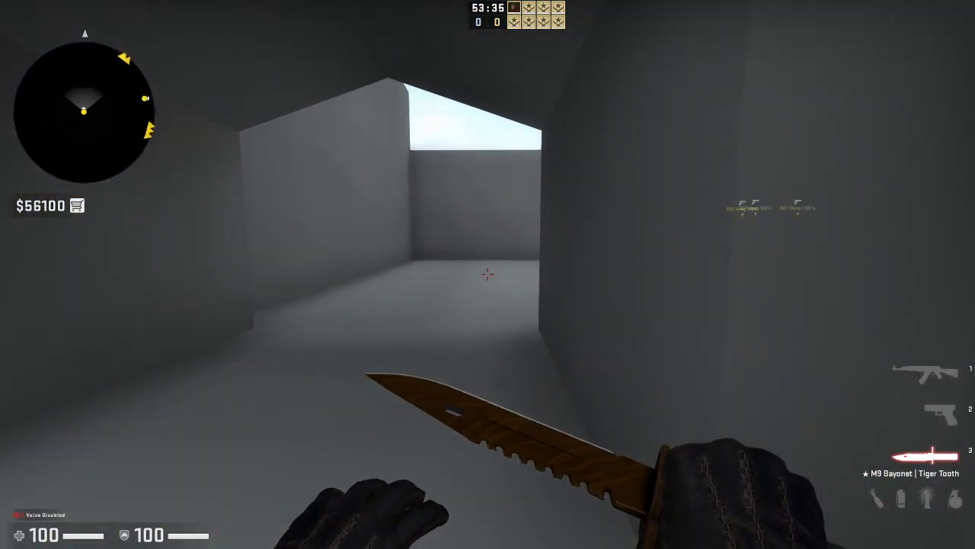
key("w")
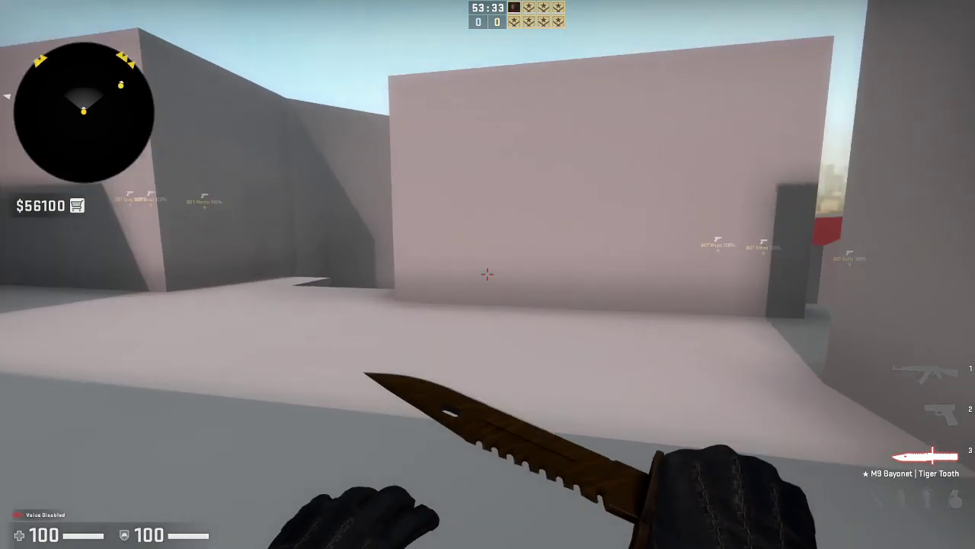
key("w")
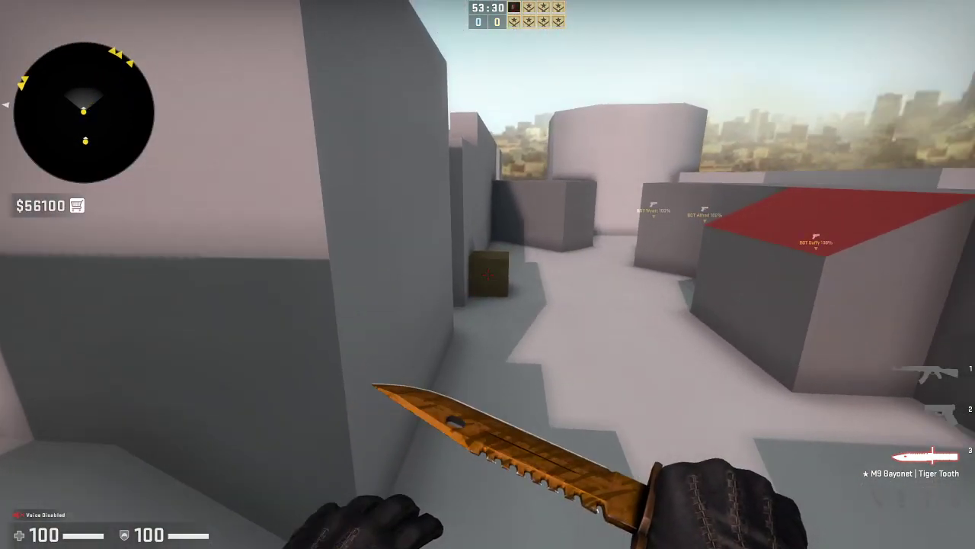
- Run along the wall toward the brown crate and through the dark room to the stacked crates
key("w")
left_click(488, 274)
left_click(487, 275)
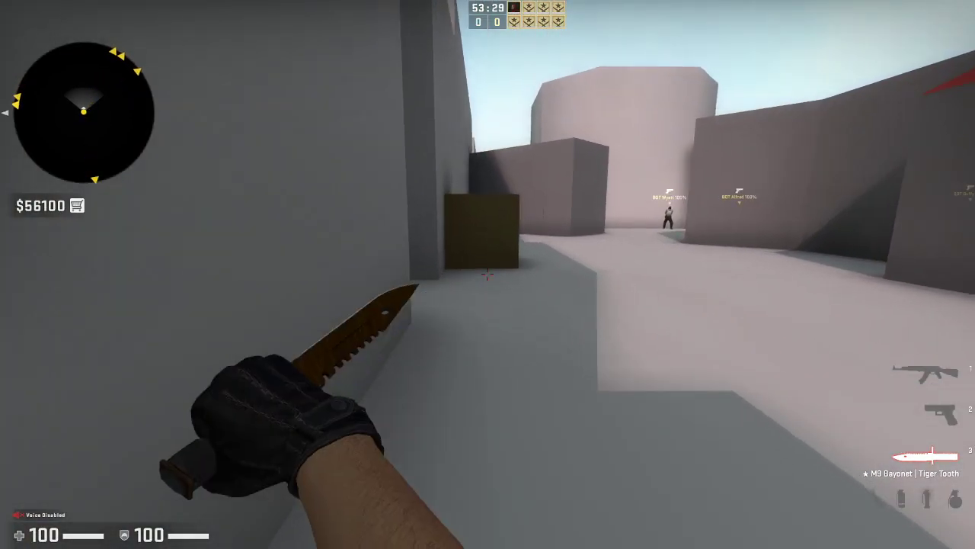
key("w")
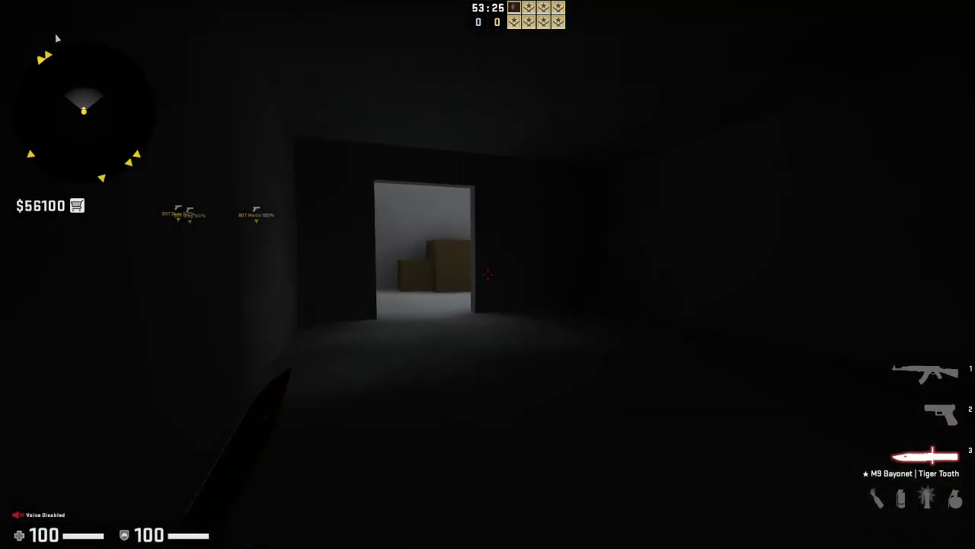
key("w")
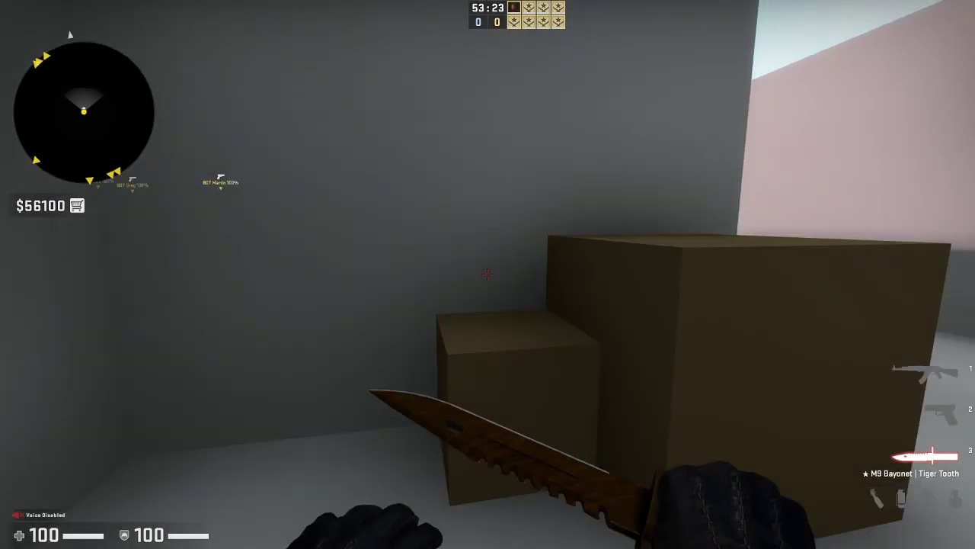
- Jump up at the stacked crates, switch to the AK-47 and run along the grey lane to the peaked passage
key("w")
key("space")
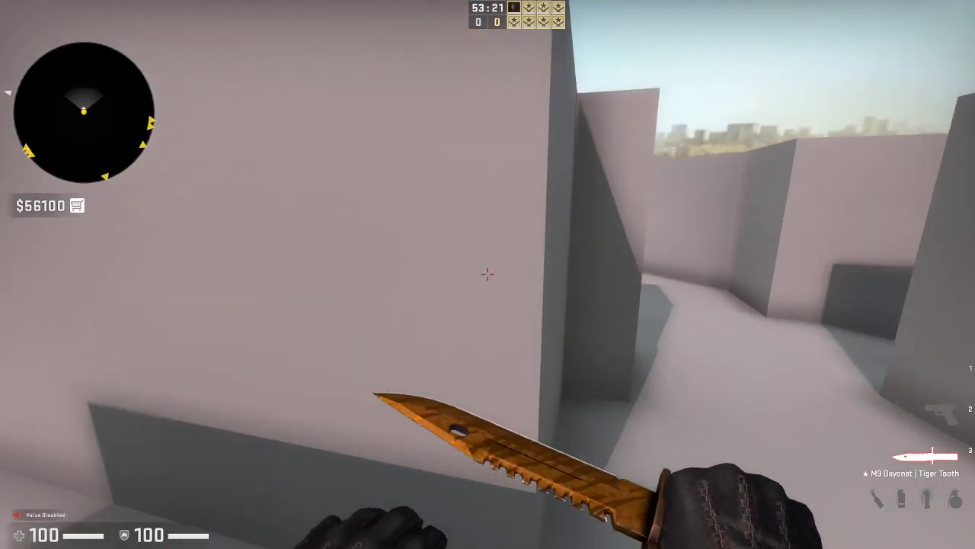
key("1")
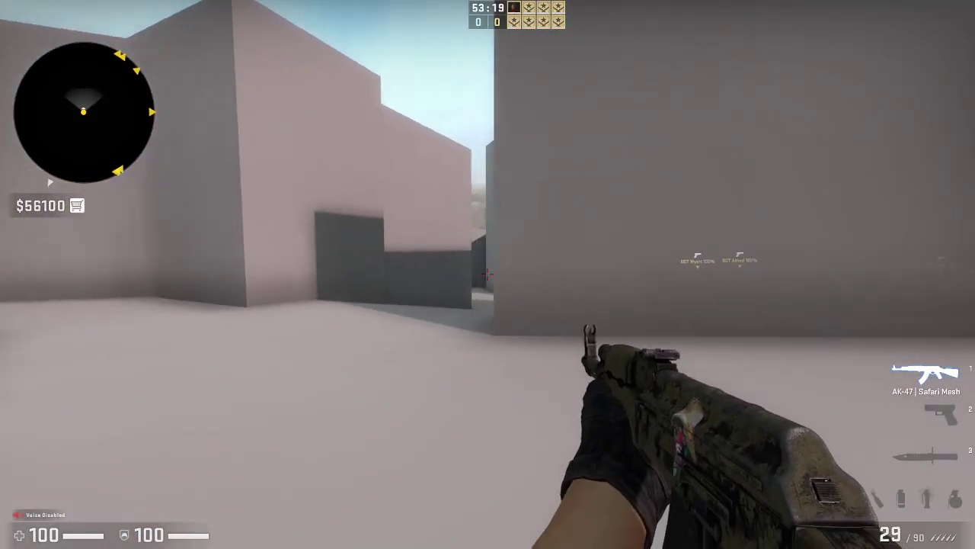
key("w")
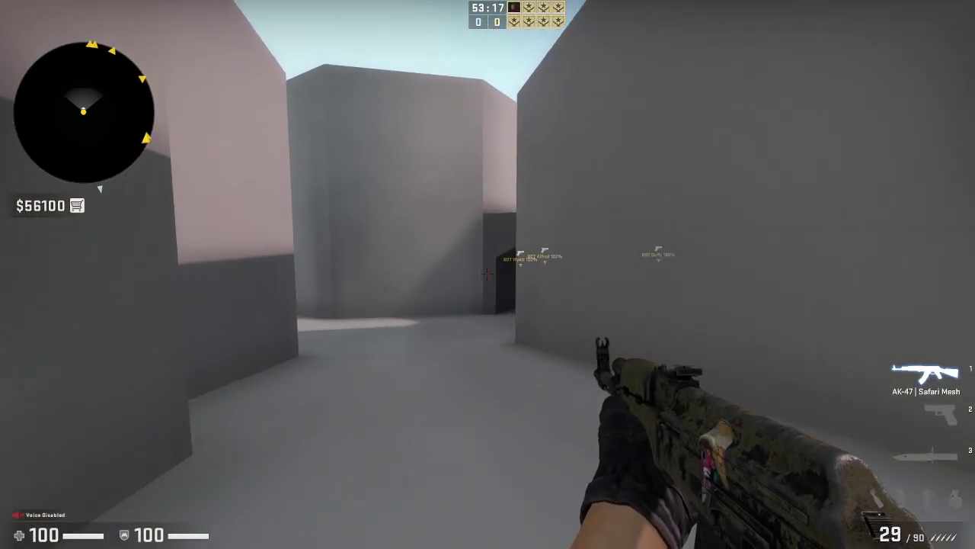
key("w")
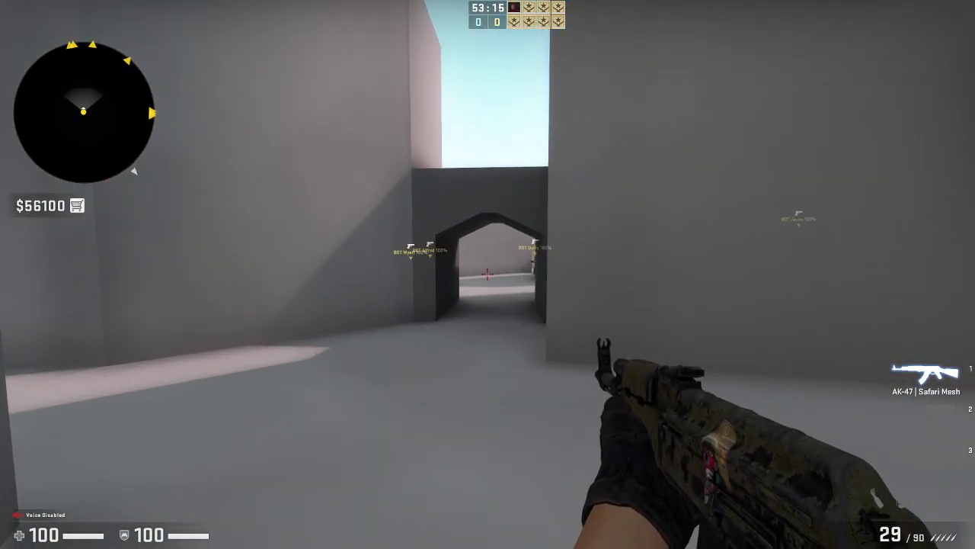
- Take out the knife and run through the peaked passage, past the bots in the open area, toward the outer map edge
key("3")
key("w")
key("w")
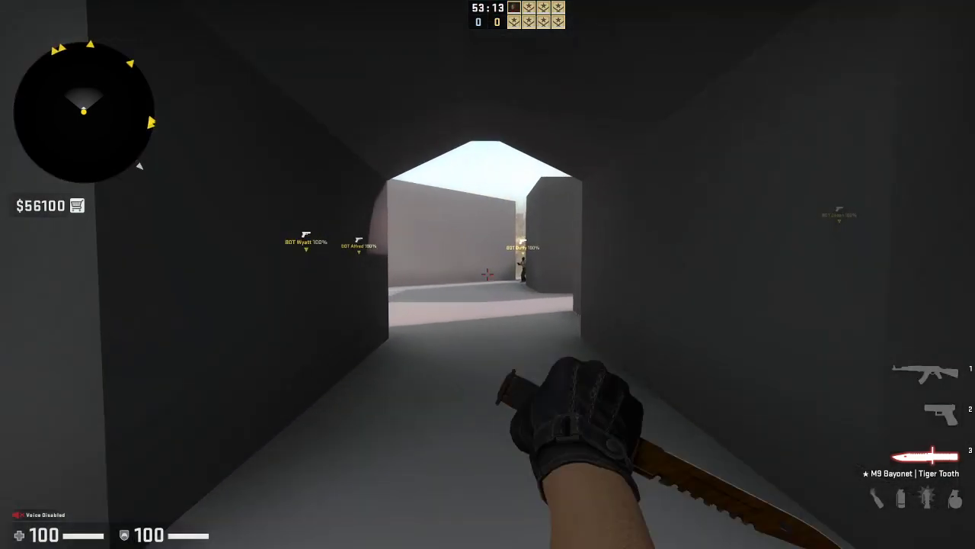
key("a")
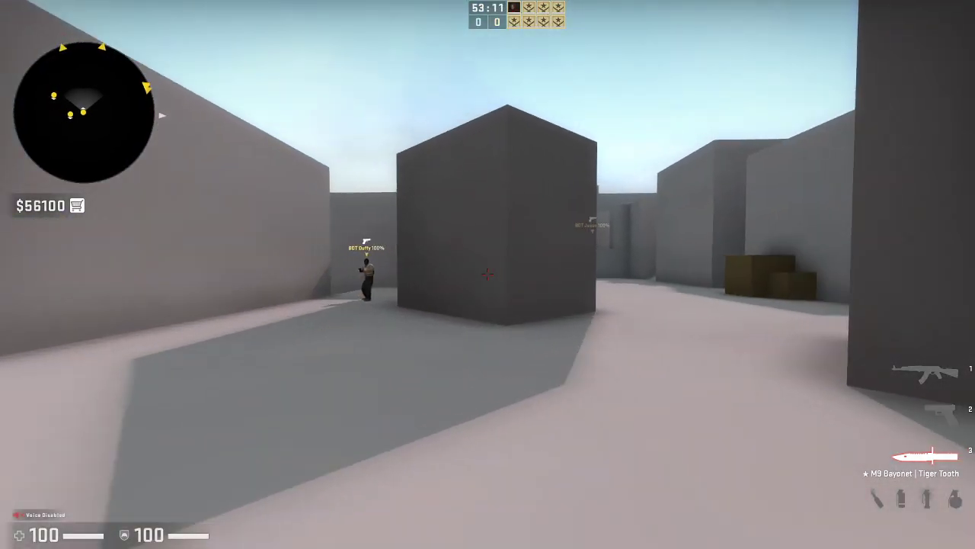
key("w")
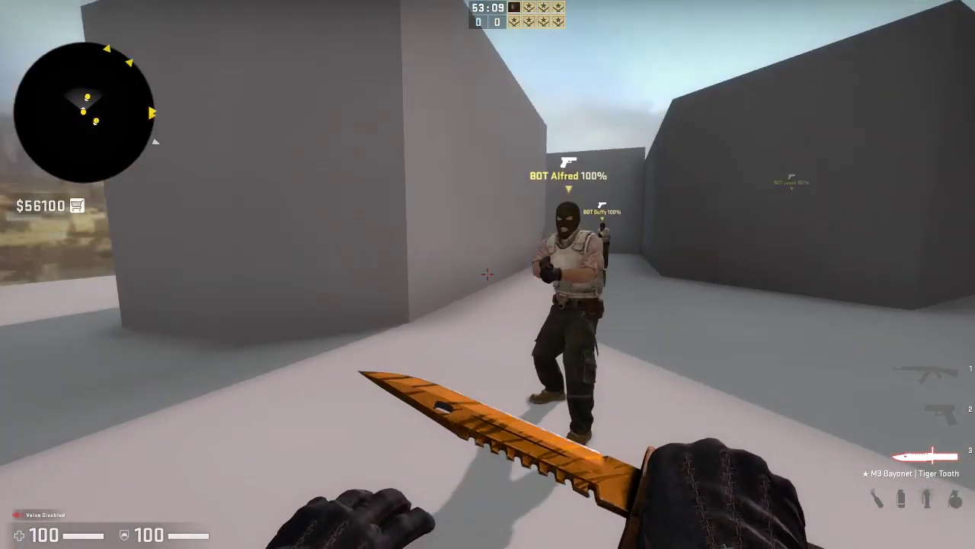
key("w")
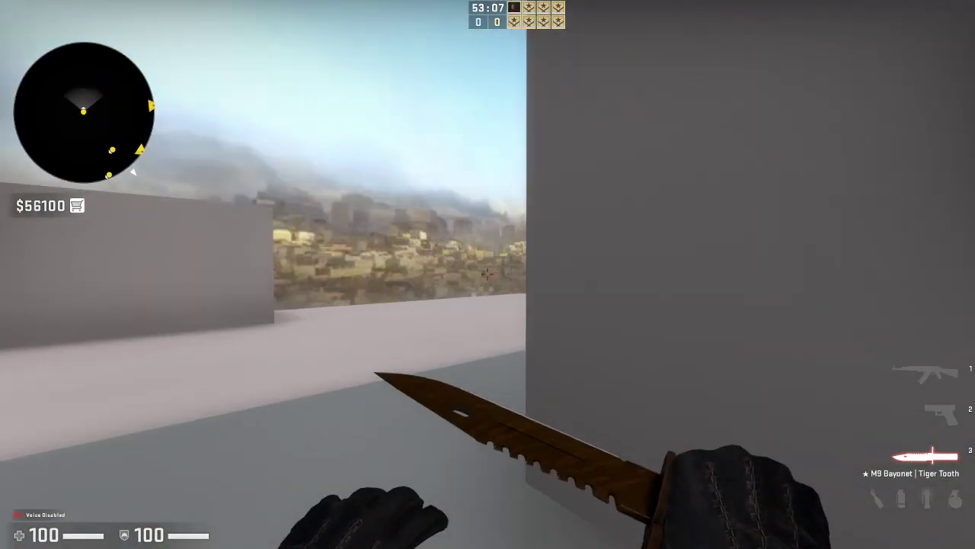
left_click(487, 275)
- Run around the long dark wall and past the bots to the pink wall near the peaked passage
key("w")
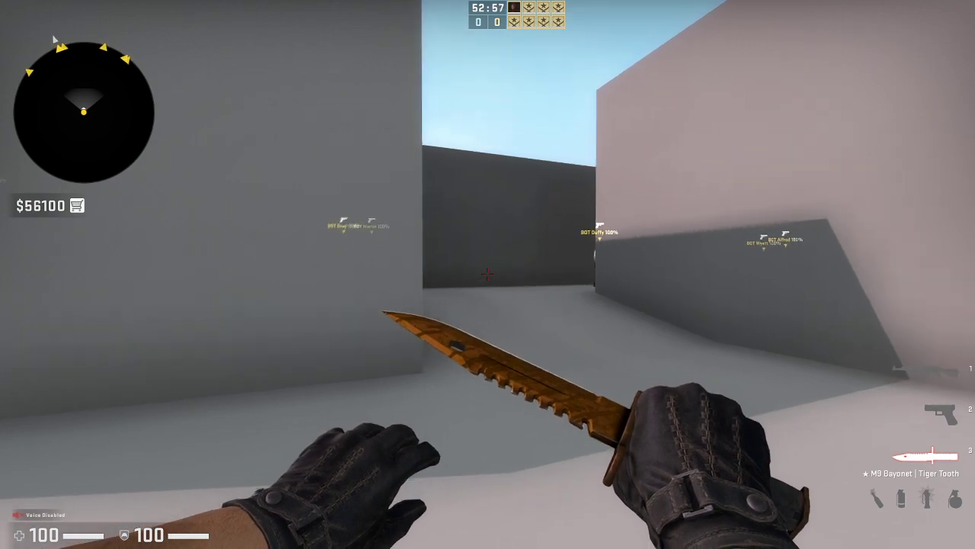
key("w")
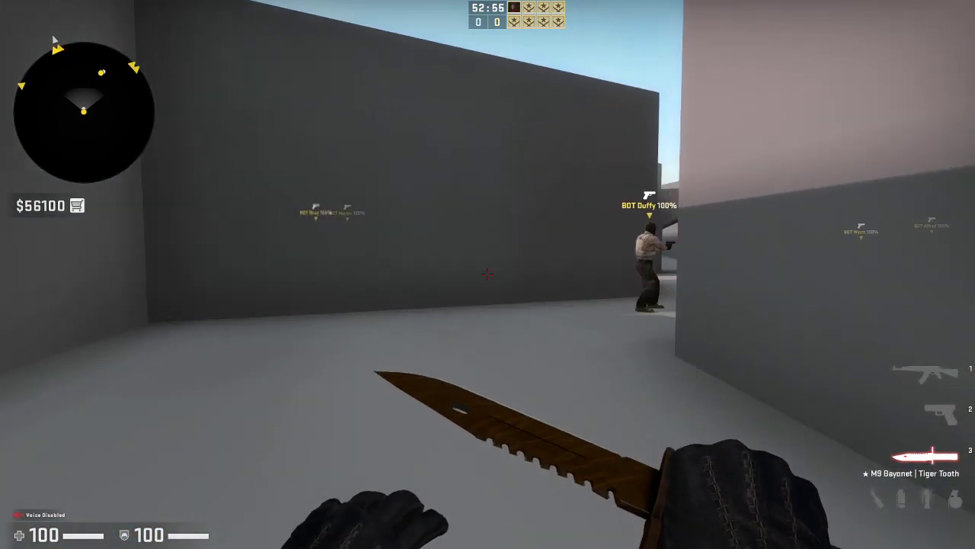
key("w")
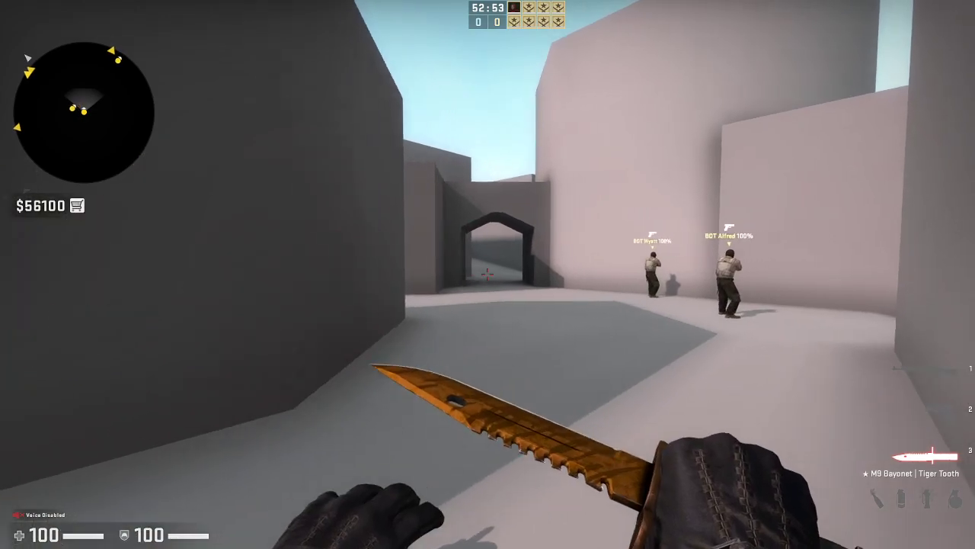
key("w")
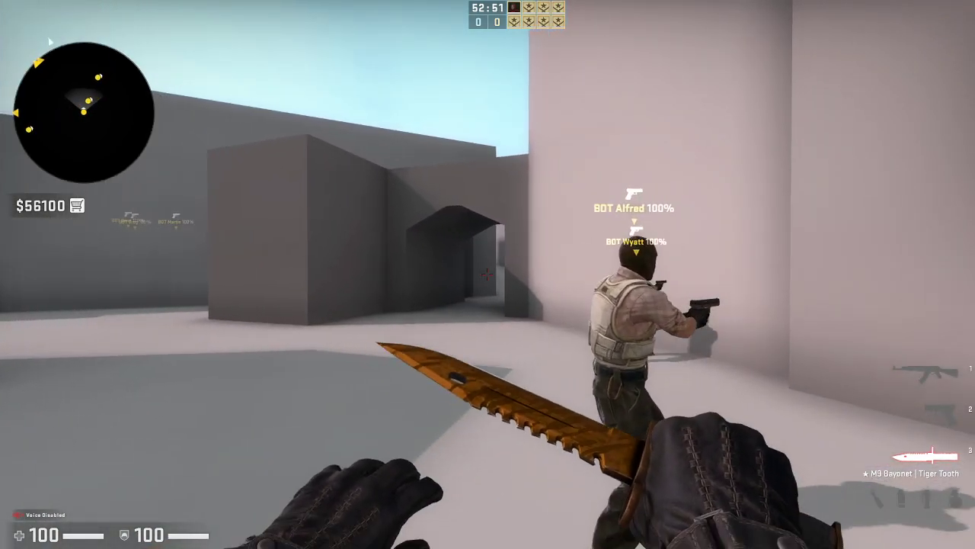
key("d")
key("w")
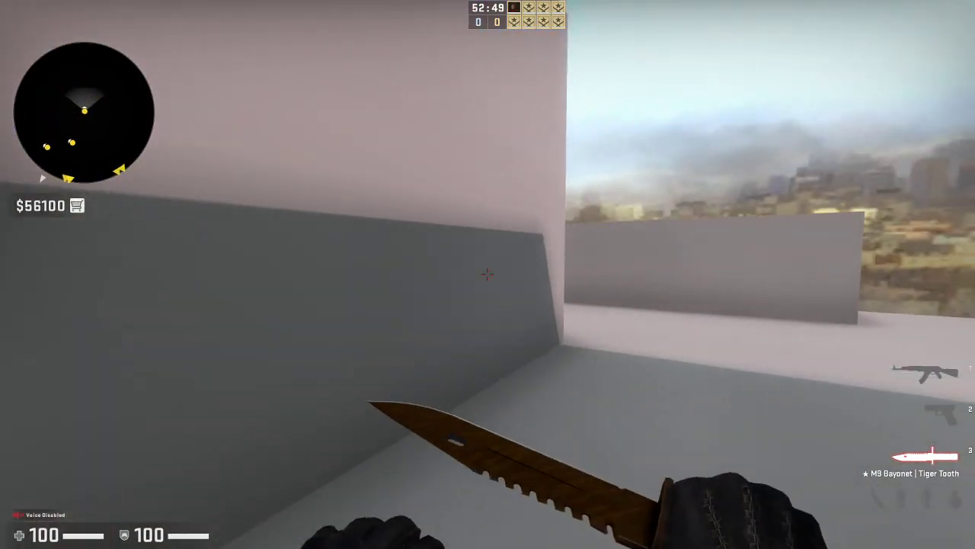
- Run along the lane between the tall walls, take out the AK-47 and continue to the edge of the bots' open area
key("w")
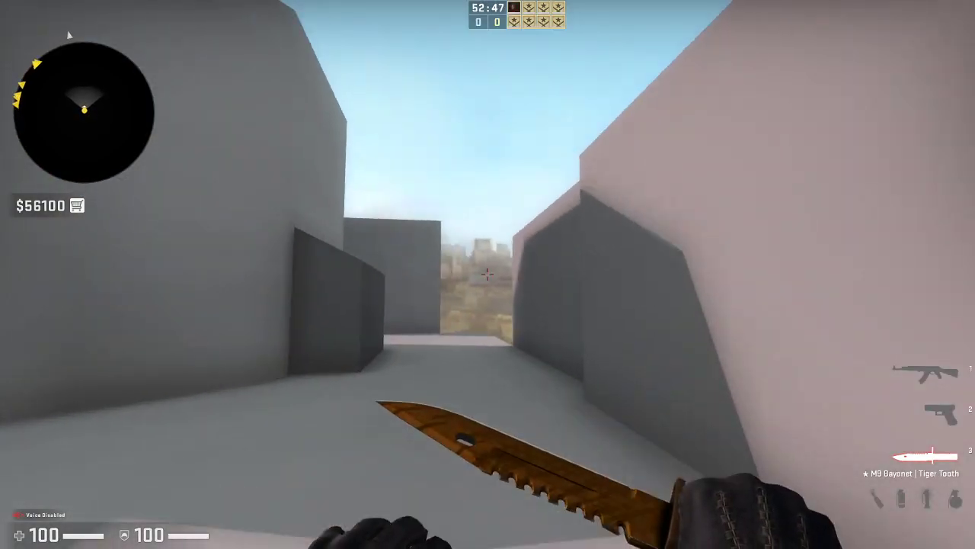
key("w")
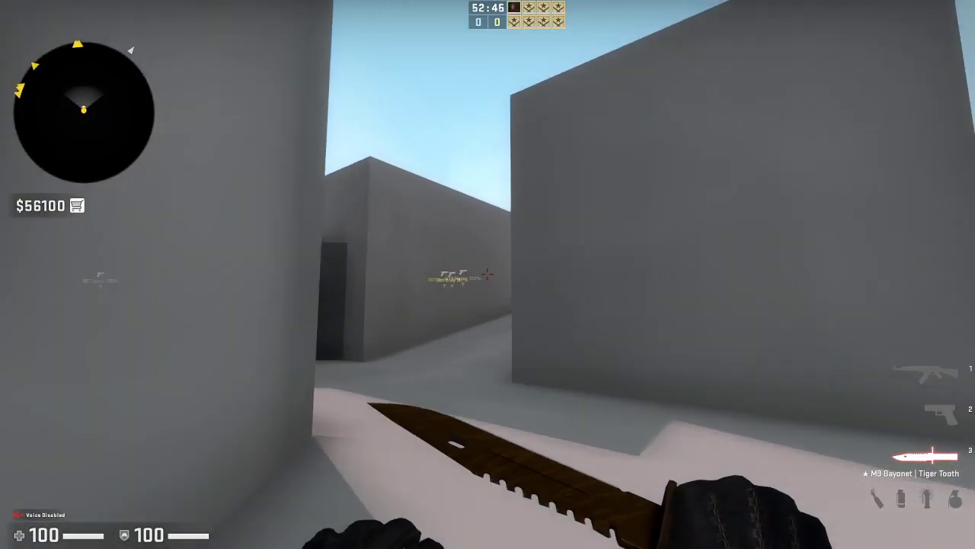
key("1")
key("a")
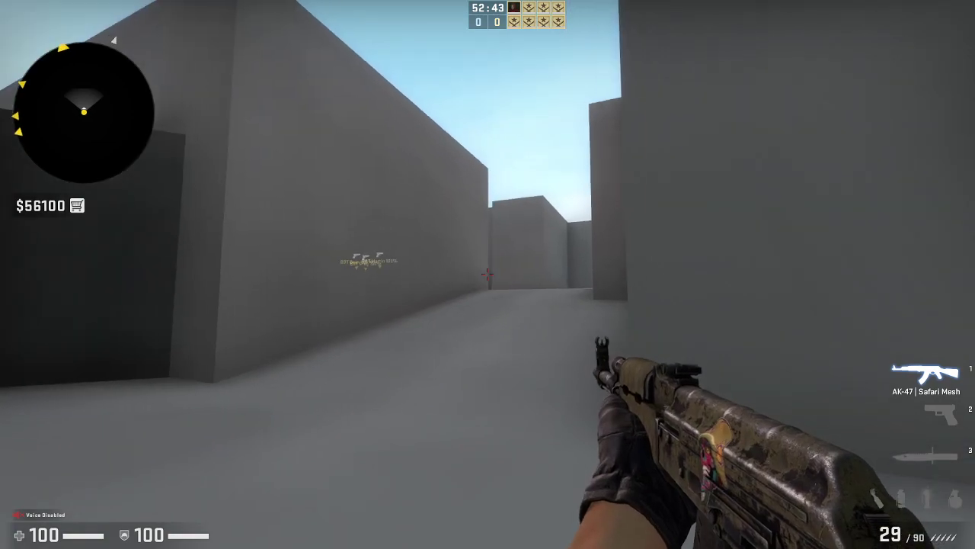
key("w")
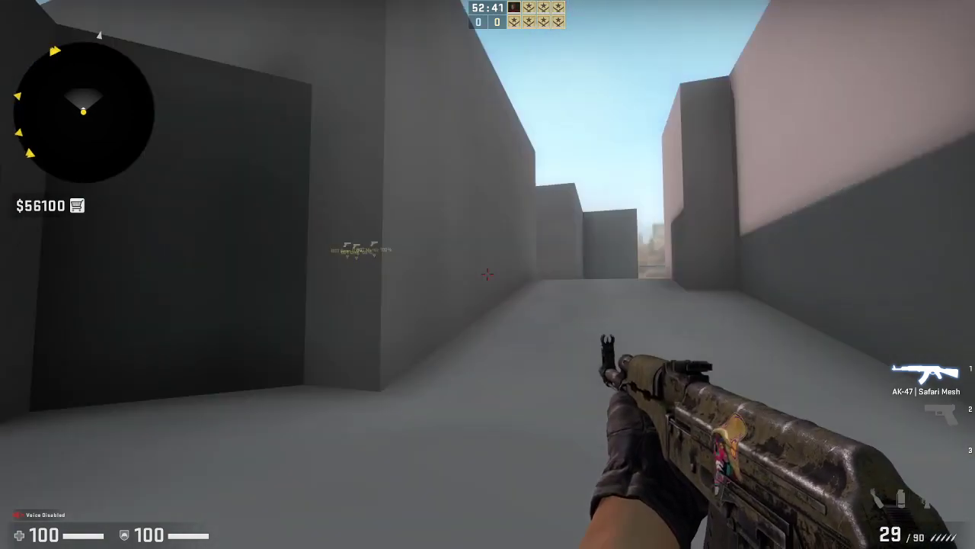
key("w")
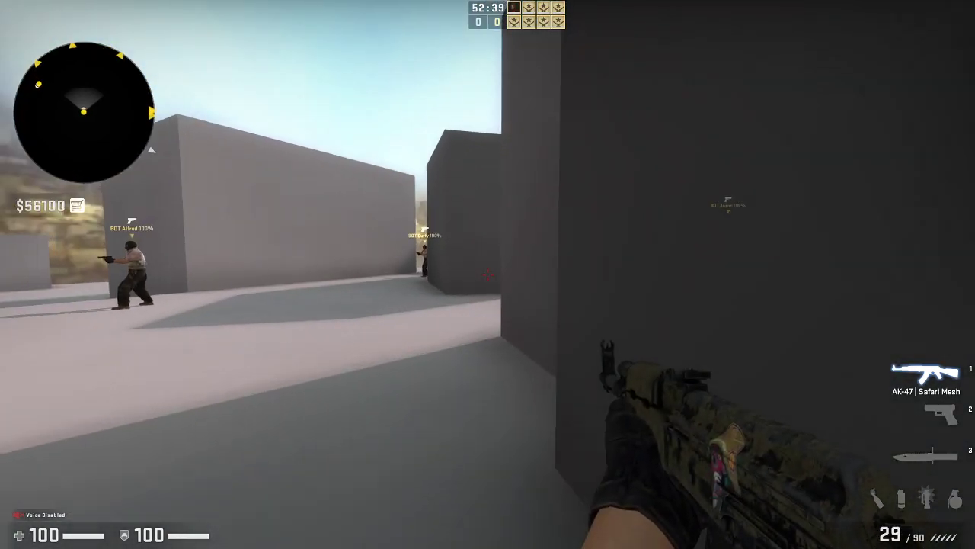
- Take out the knife and check the gaps on both sides of the central grey block
key("w")
key("3")
key("w")
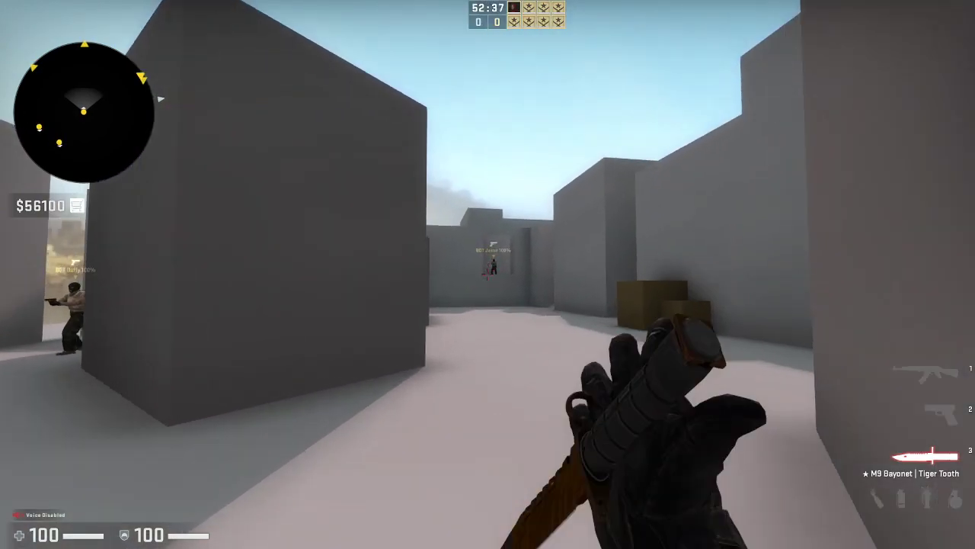
key("w")
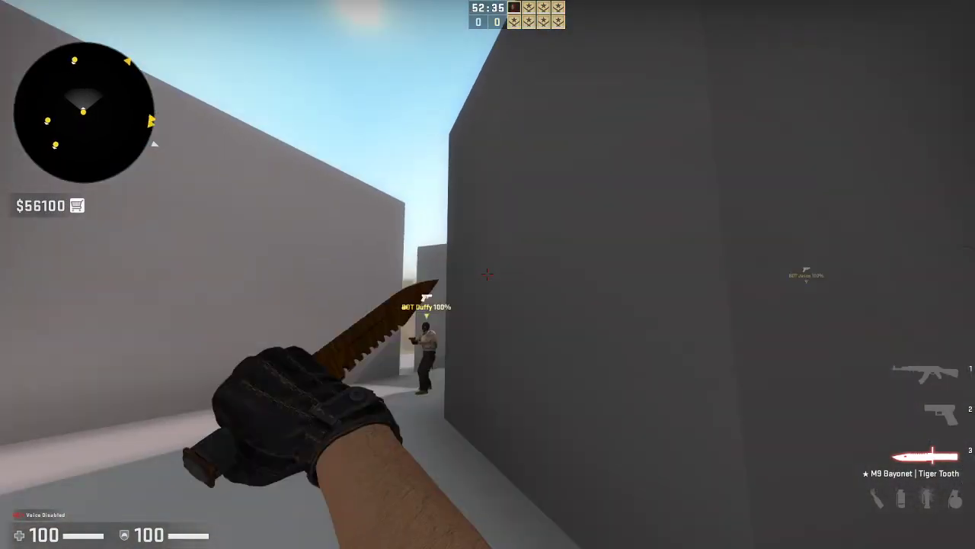
- Switch to a flashbang, rise above the central grey block and place a bot on top of it
key("4")
key("w")
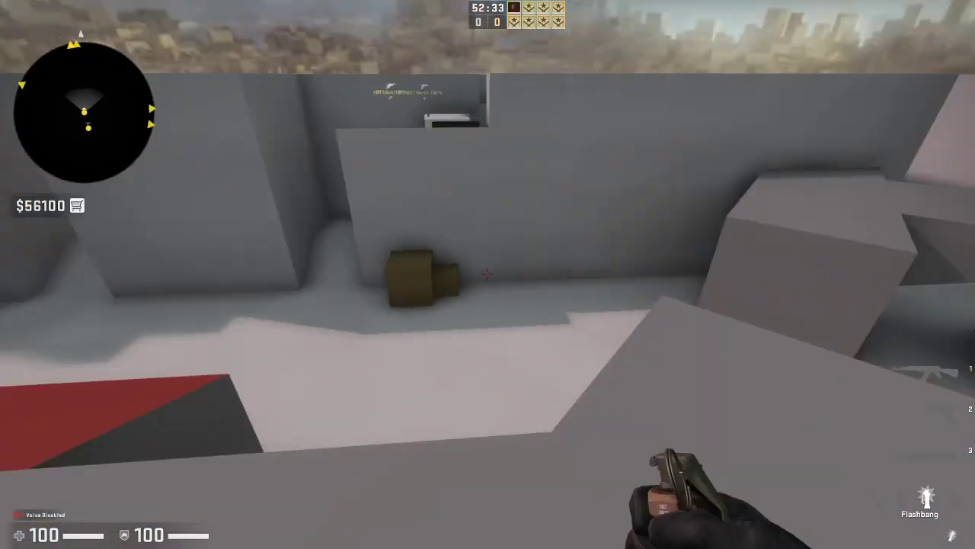
key("space")
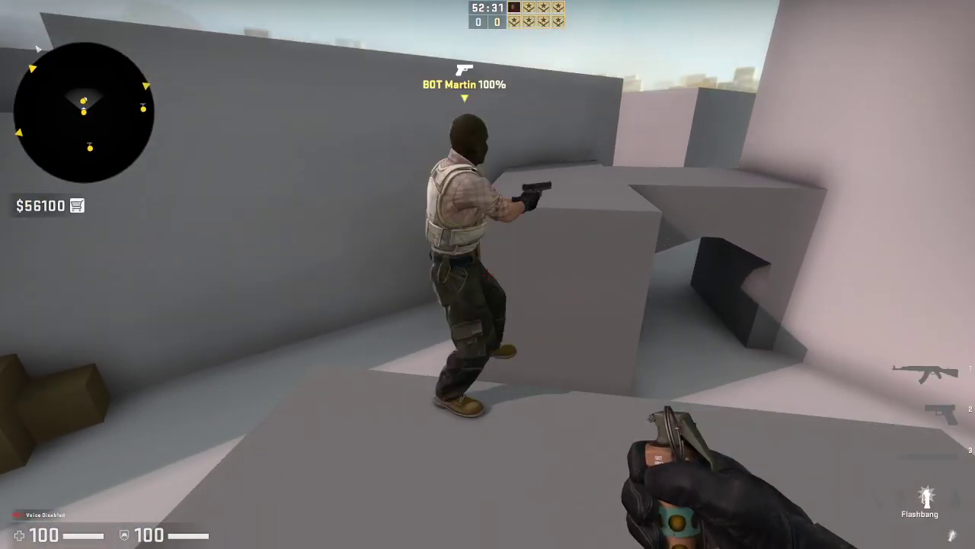
key("w")
- Take out the AK-47 and check the sightlines from the passage exit to the bot on top of the grey block
key("1")
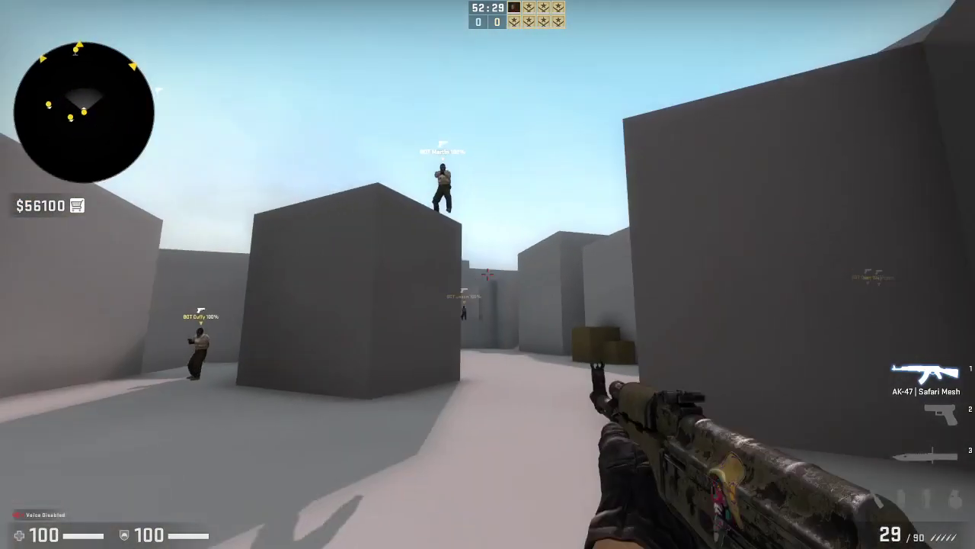
key("w")
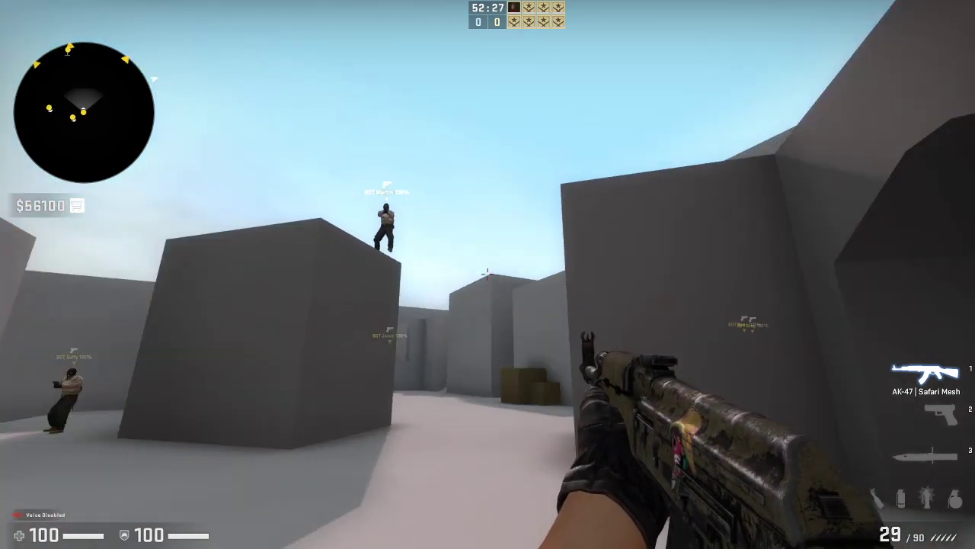
key("a")
key("w")
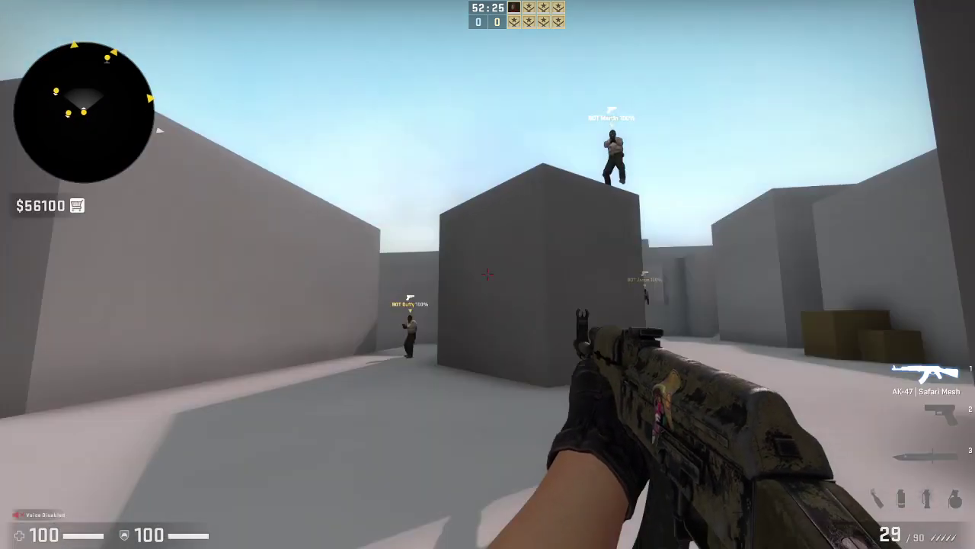
- Throw two flashbangs while advancing around the central grey block toward the brown crates
key("4")
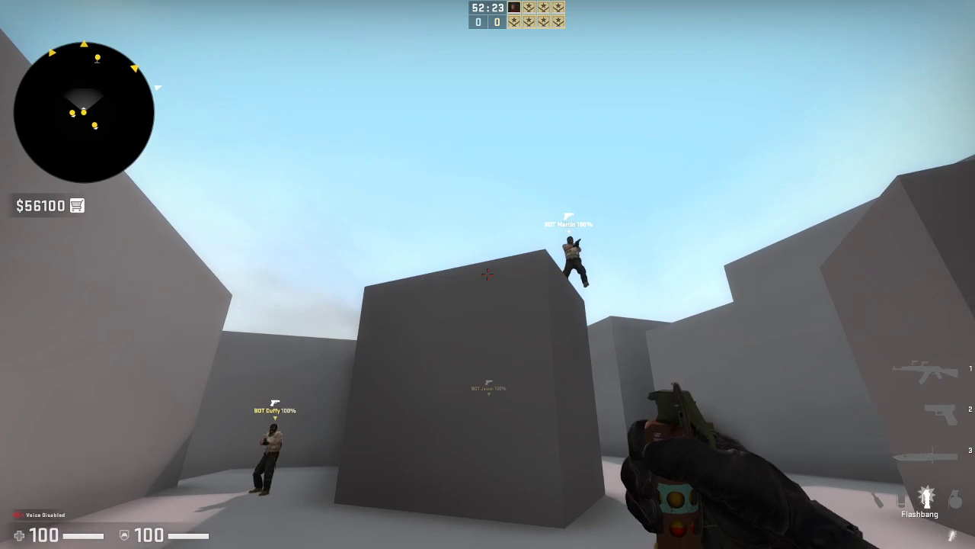
left_click(487, 273)
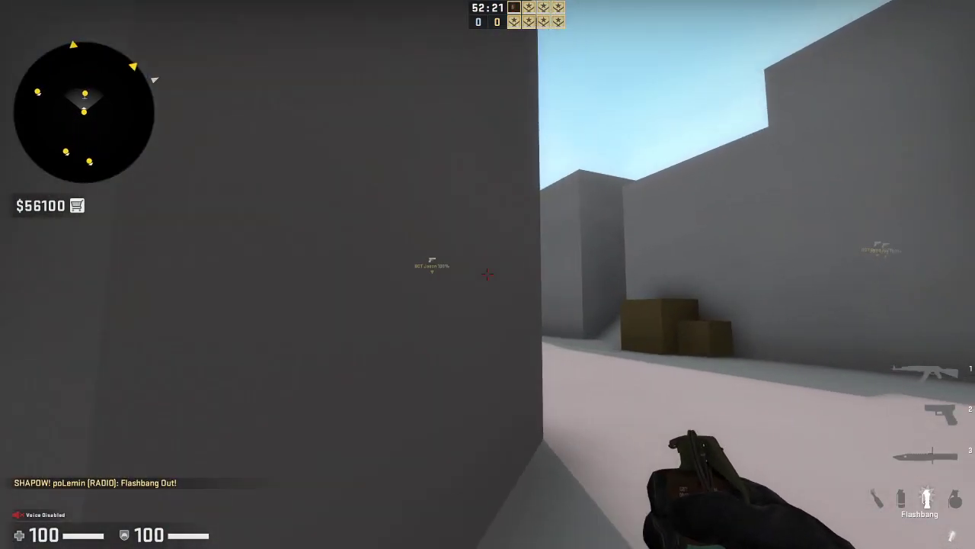
key("d")
left_click(487, 273)
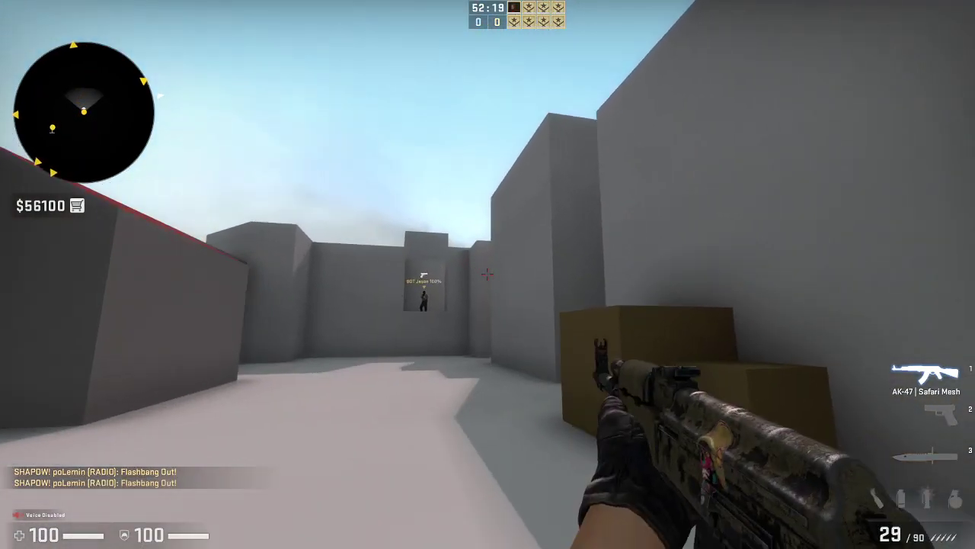
- Run past the brown crates, then survey the routes around the red-roofed building from above
key("3")
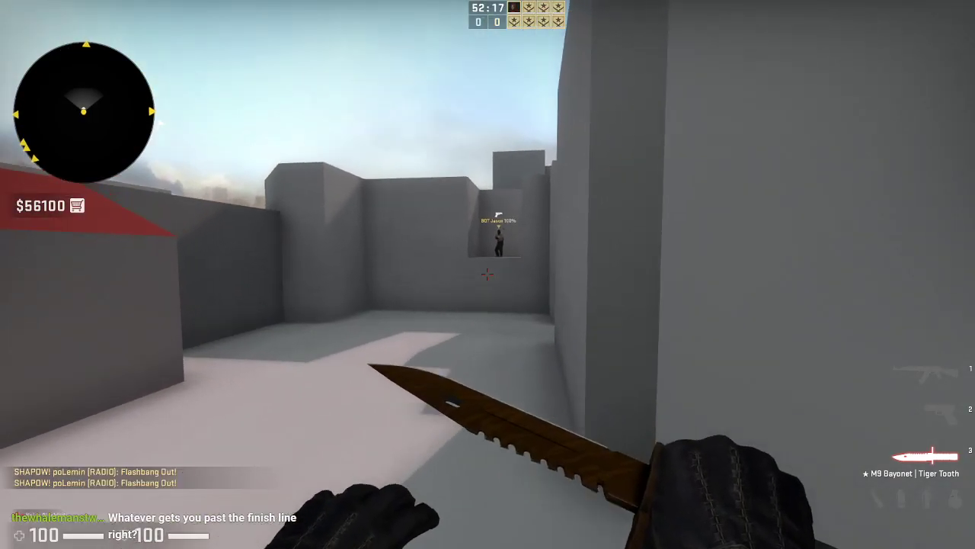
key("4")
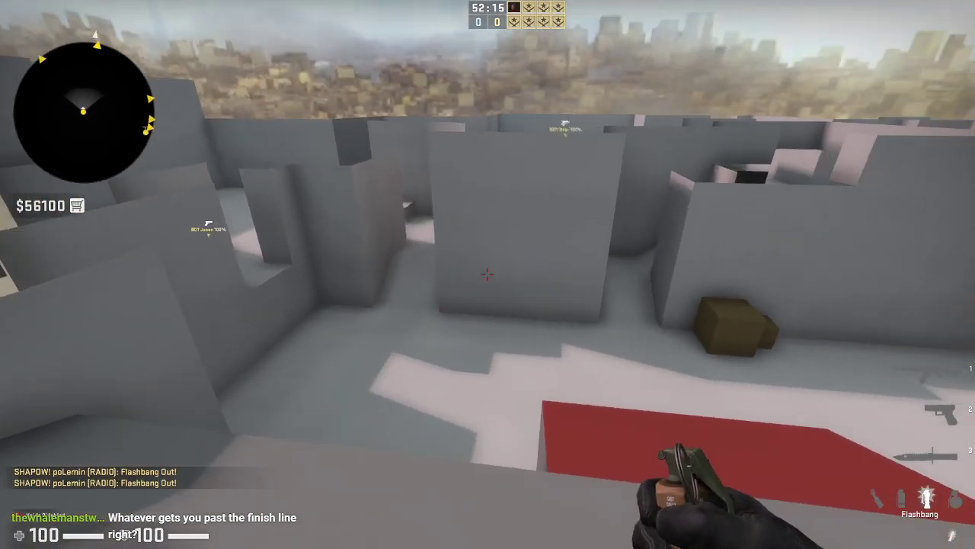
key("a")
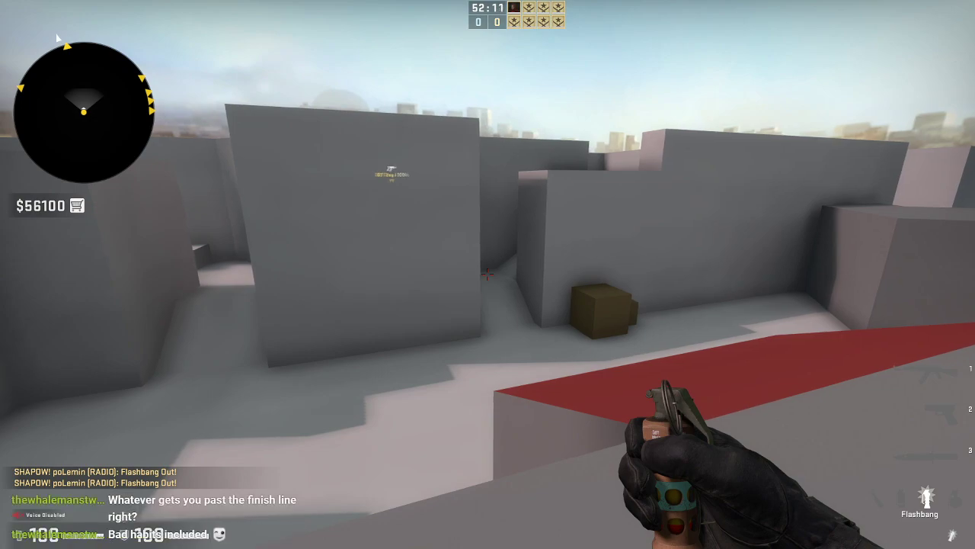
key("w")
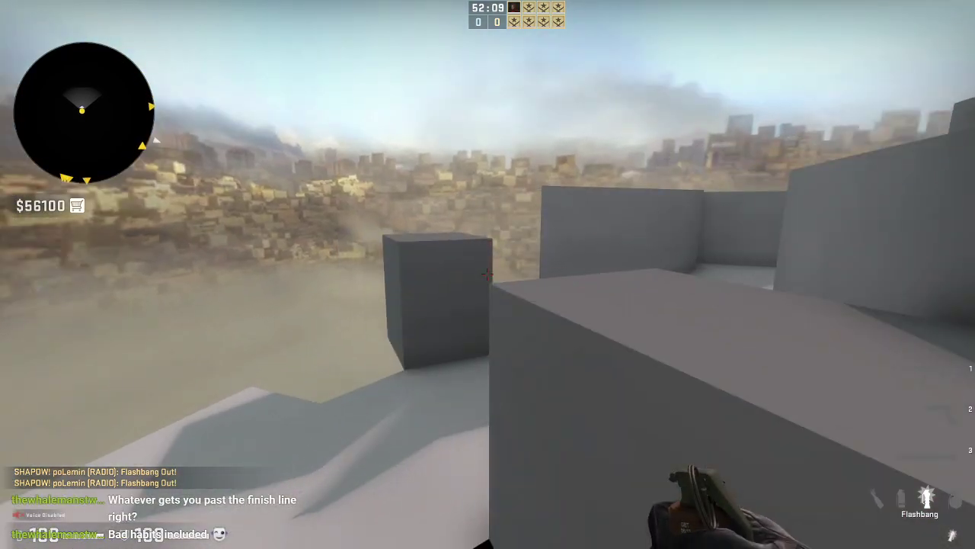
- Move to the sloped path, throw a smoke grenade toward the gap between the grey blocks and back away with the AK-47
key("w")
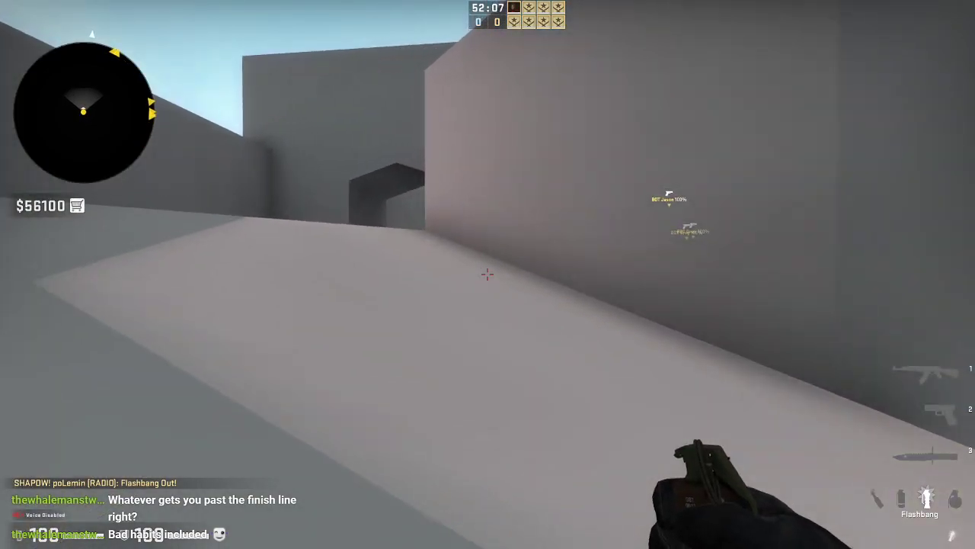
key("3")
key("w")
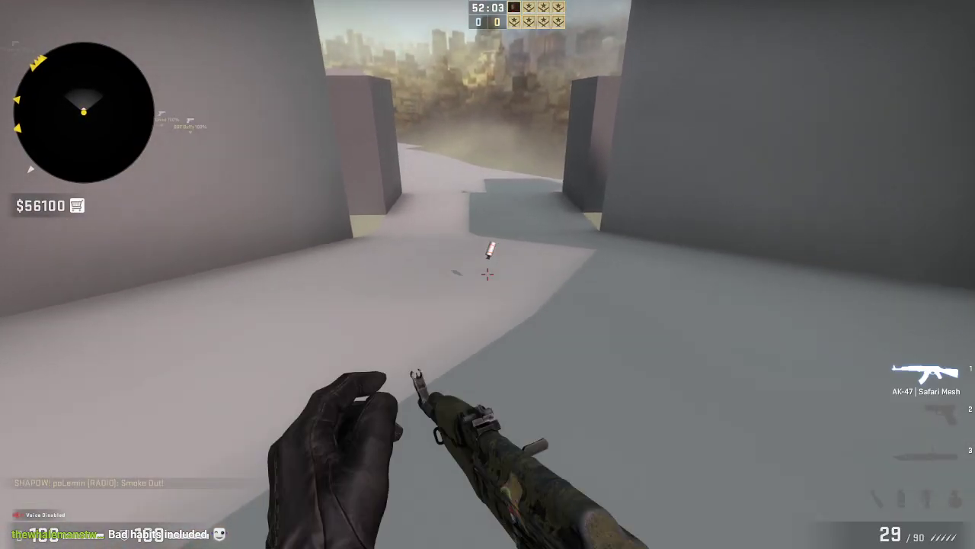
key("s")
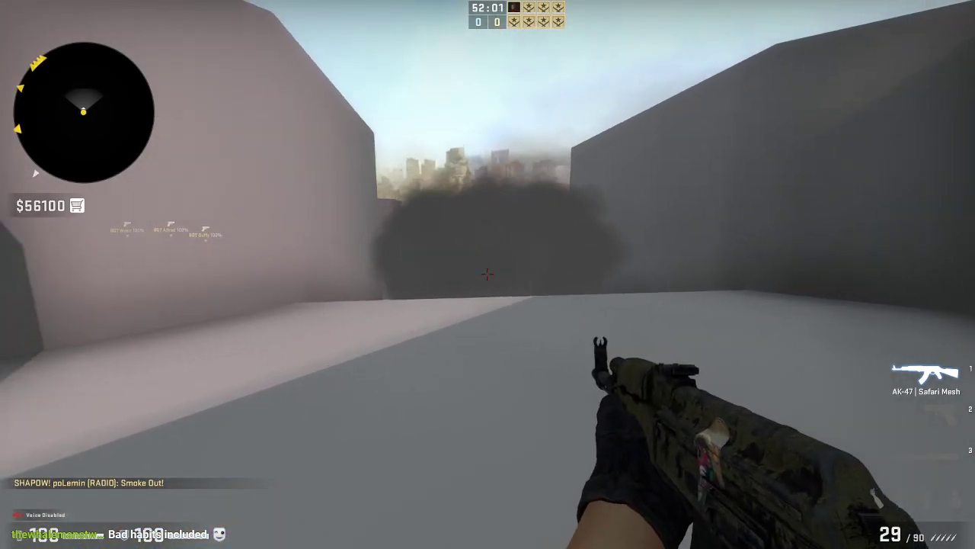
- Throw another smoke grenade, back away and check the courtyard sightlines toward the arched opening with the AK-47
key("4")
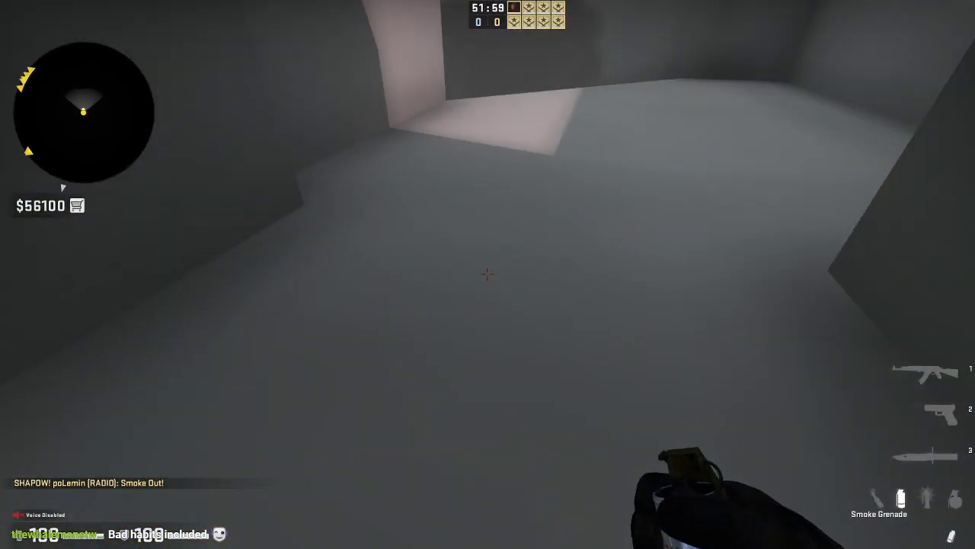
key("s")
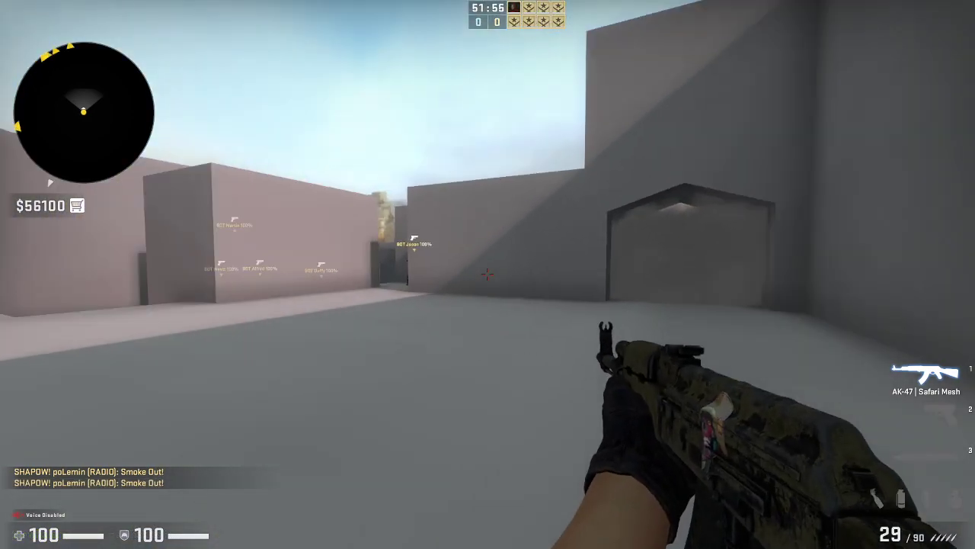
key("w")
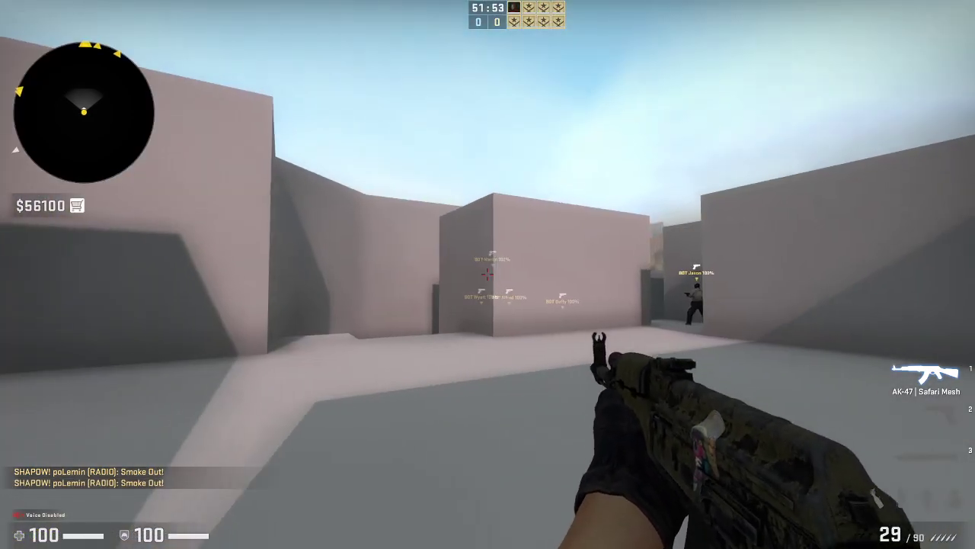
key("a")
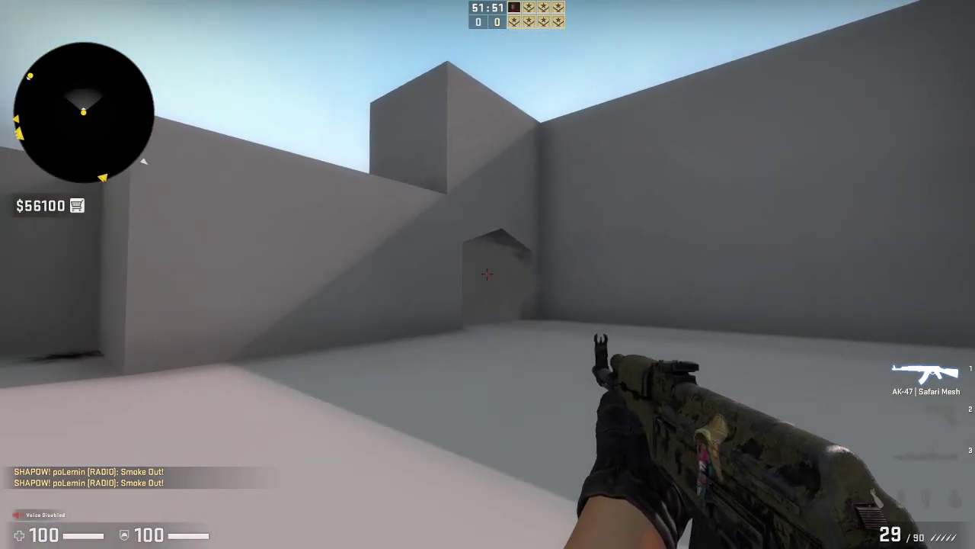
key("a")
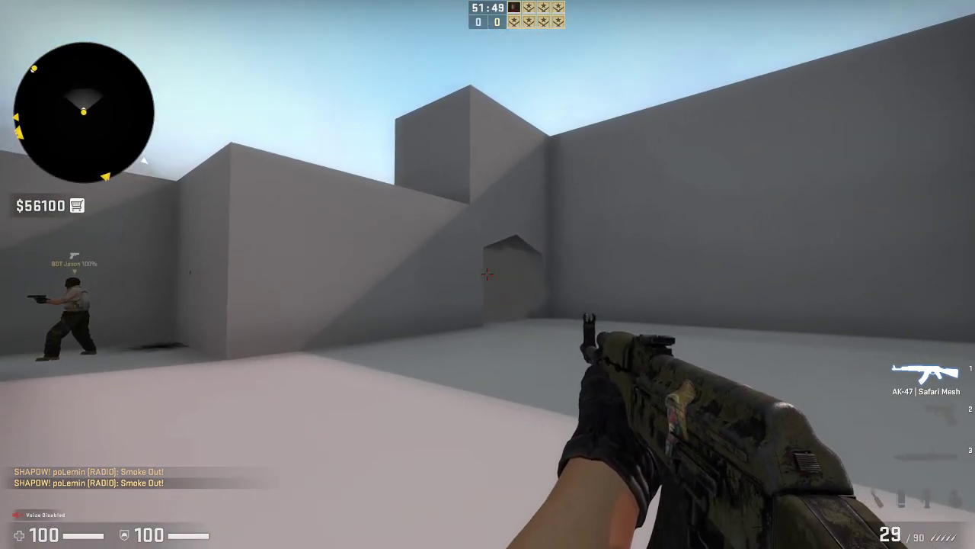
key("a")
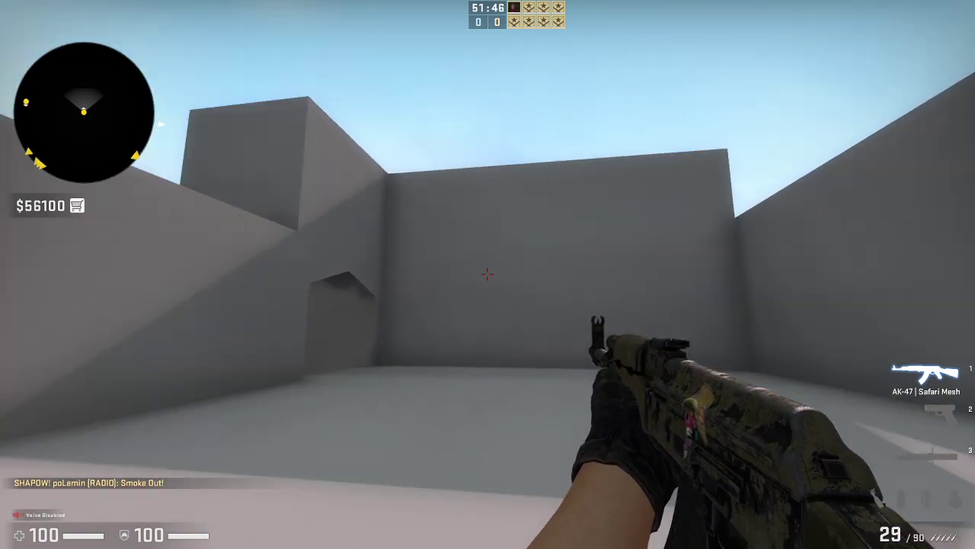
- Fire one AK-47 shot at the far courtyard wall, move into the side corridor and take out a flashbang
left_click(488, 274)
key("w")
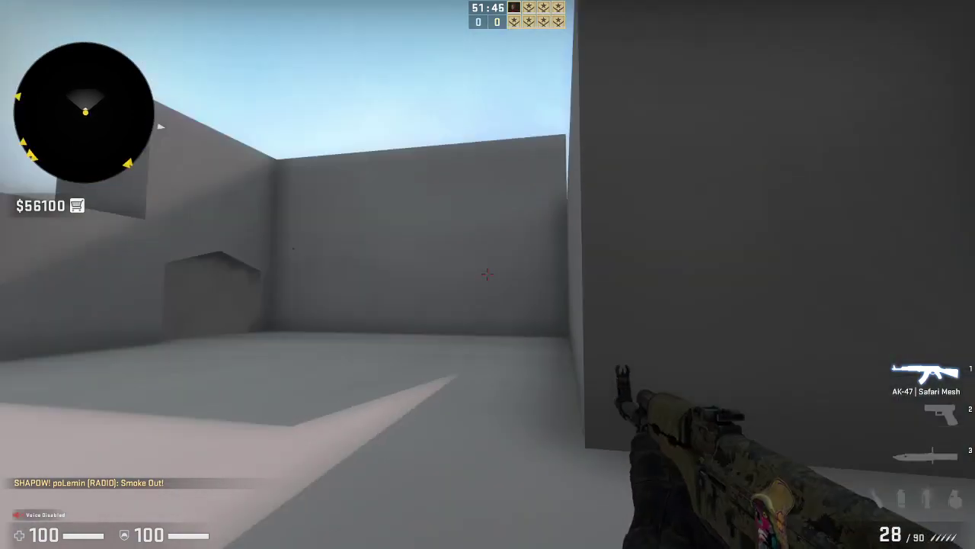
key("d")
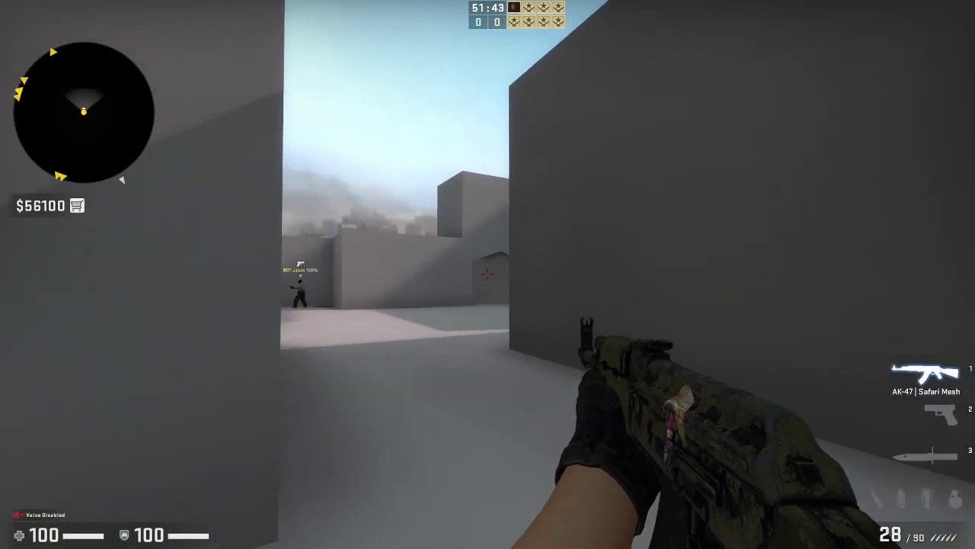
key("4")
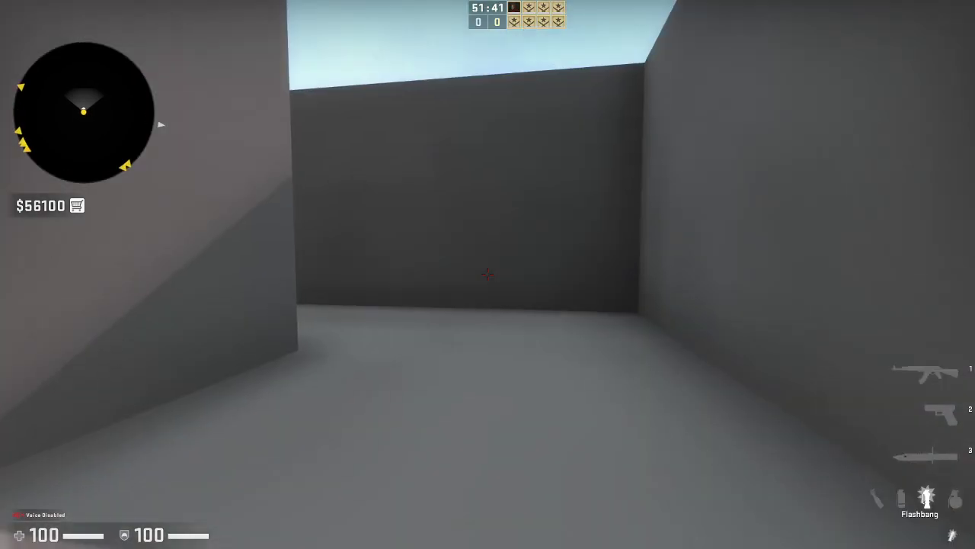
key("2")
key("w")
key("Escape")
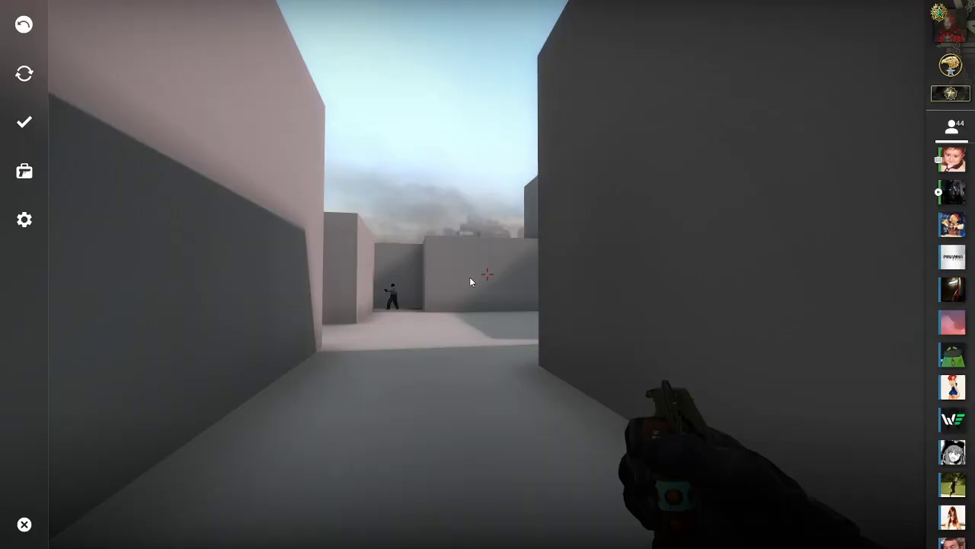
key("Escape")
- Time the run from the corridor across the courtyard and through the peaked archway to the outer path
key("w")
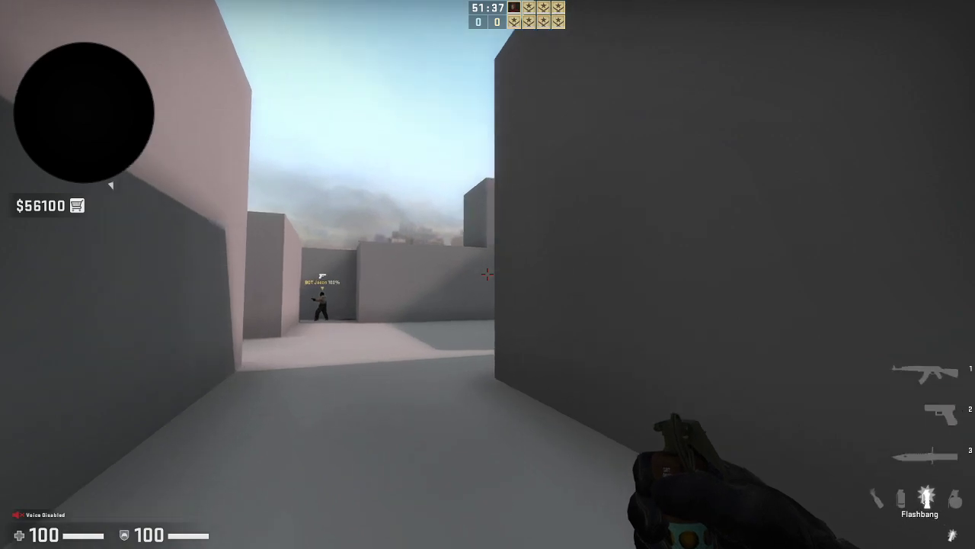
key("w")
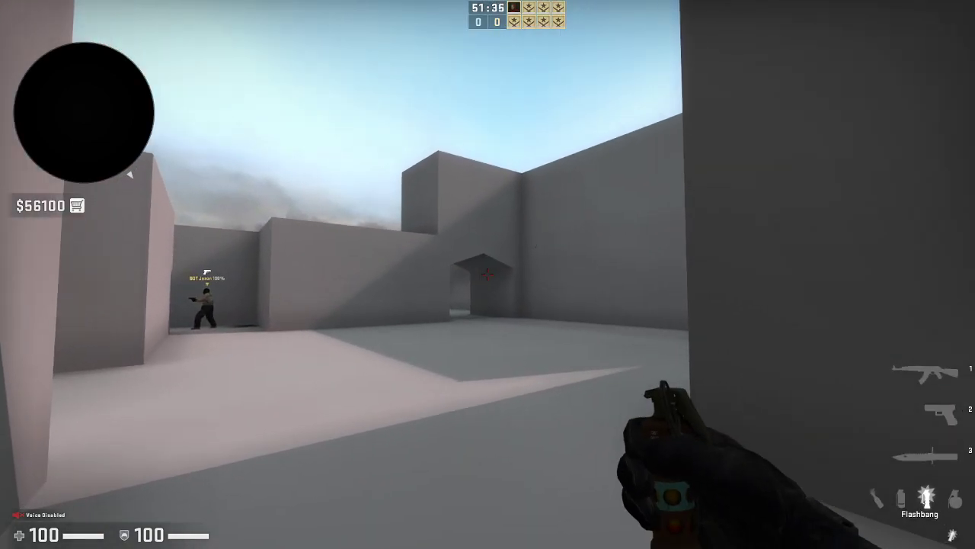
key("w")
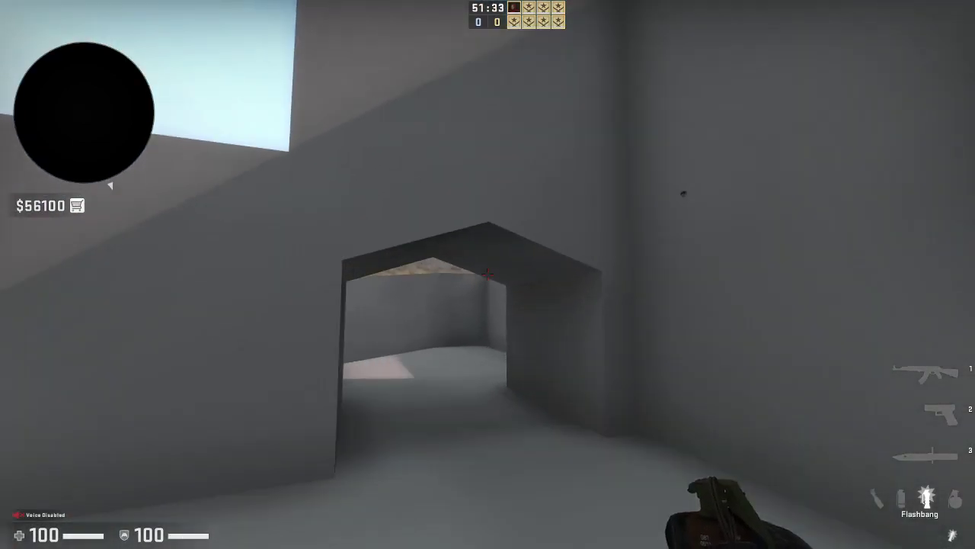
key("w")
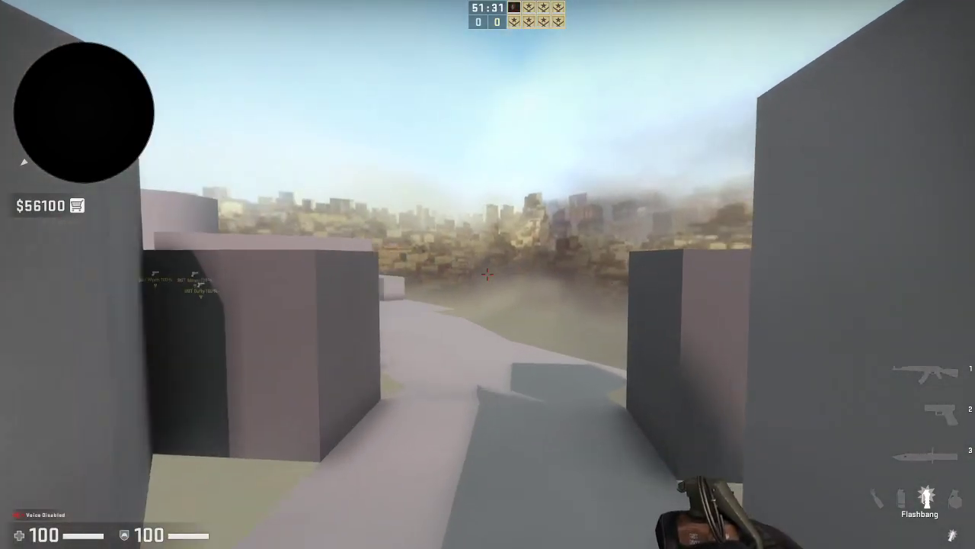
- Follow the outer route around the grey blocks to the sloped corridor between the tall walls
key("w")
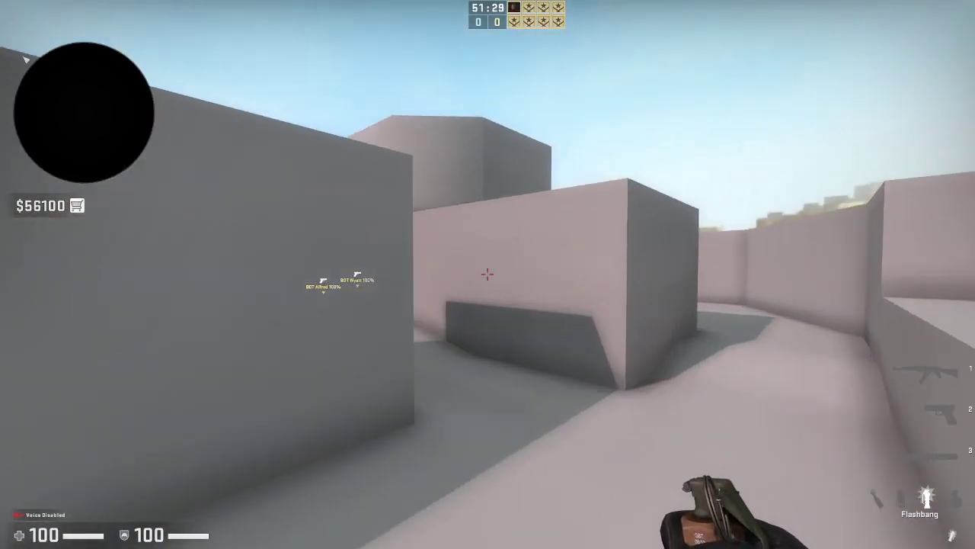
key("w")
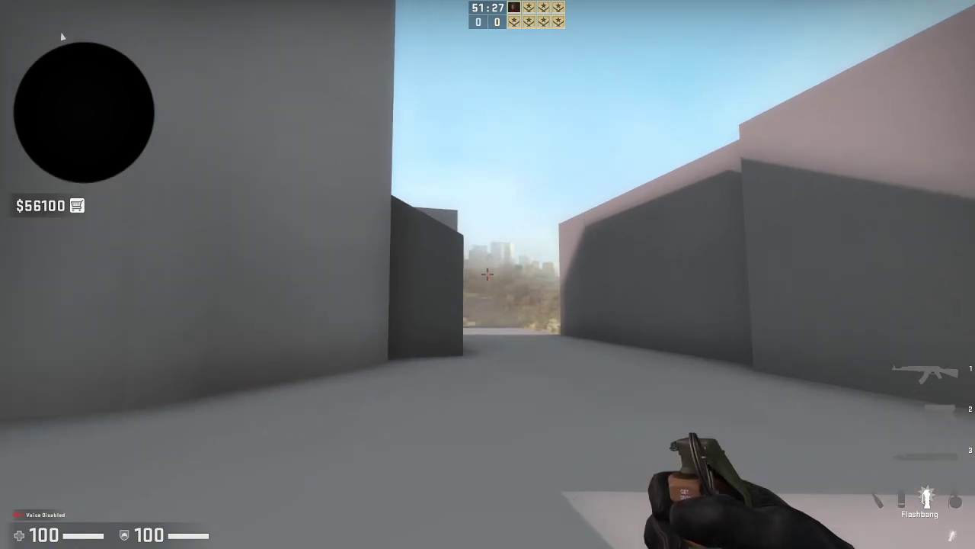
key("w")
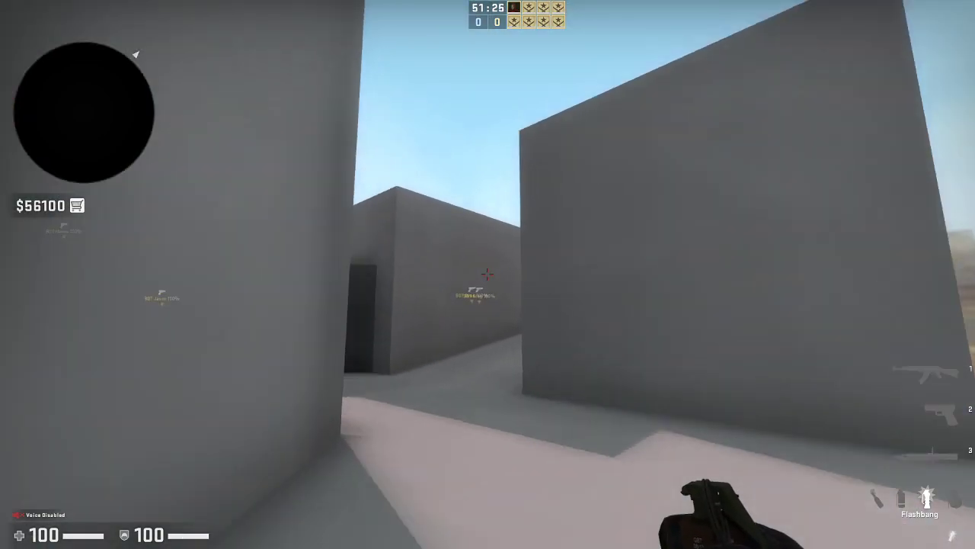
key("w")
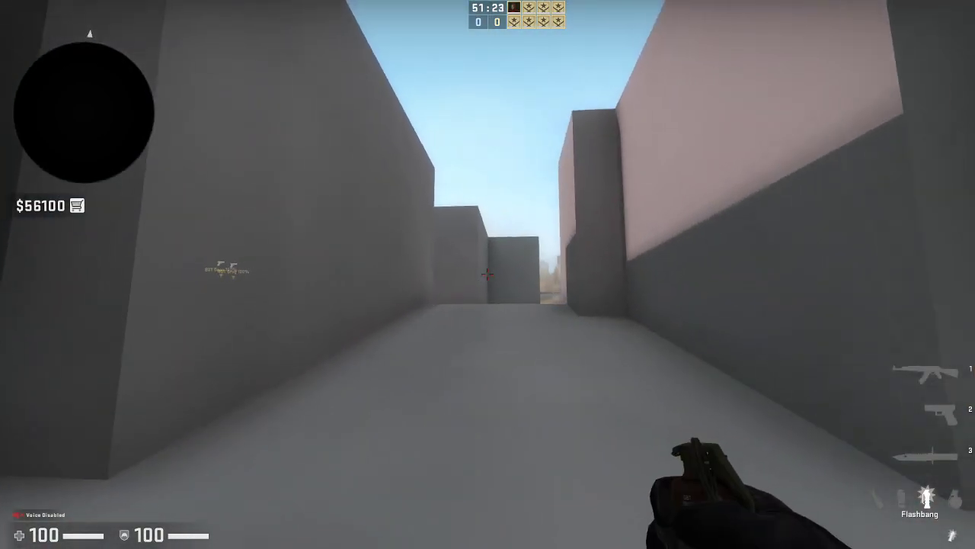
- Run up the sloped corridor with the knife to the brown crates, then take out the AK-47
key("3")
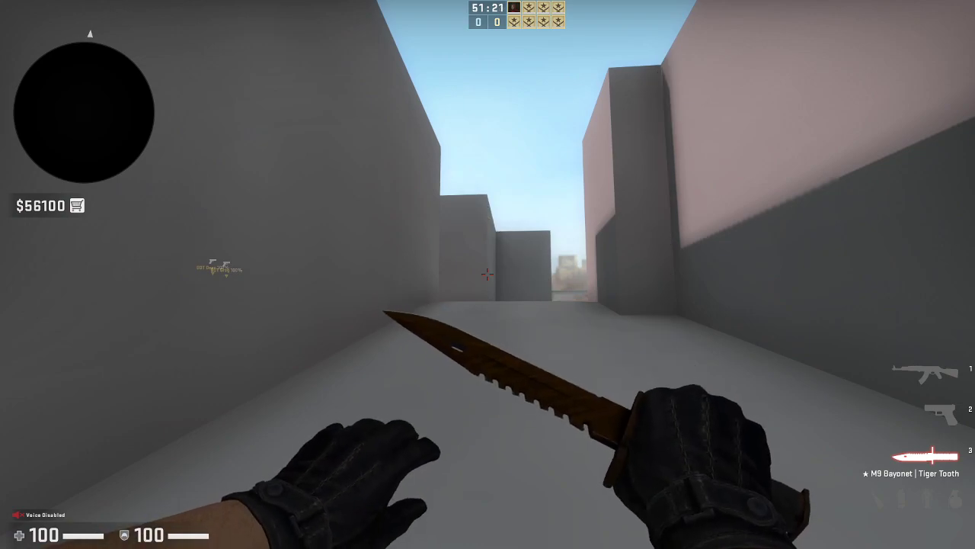
key("w")
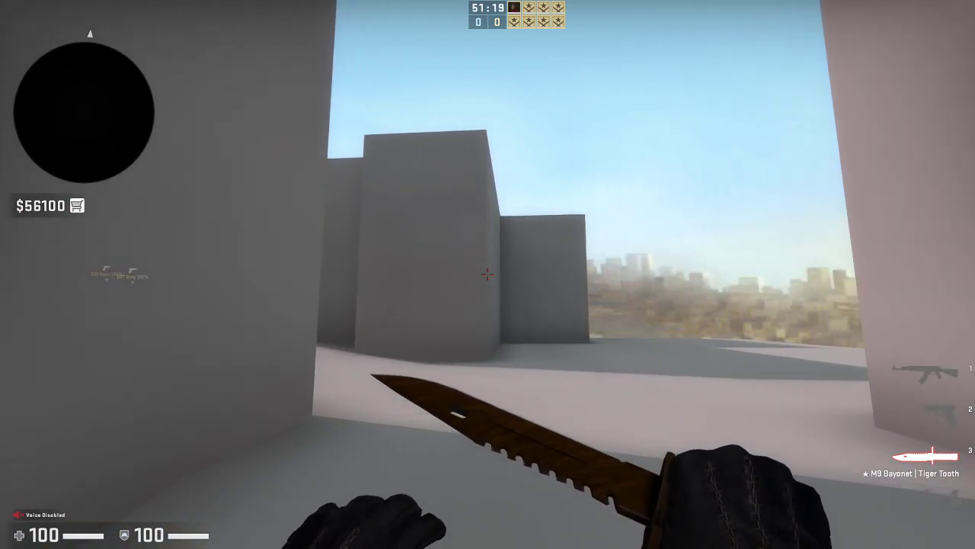
key("w")
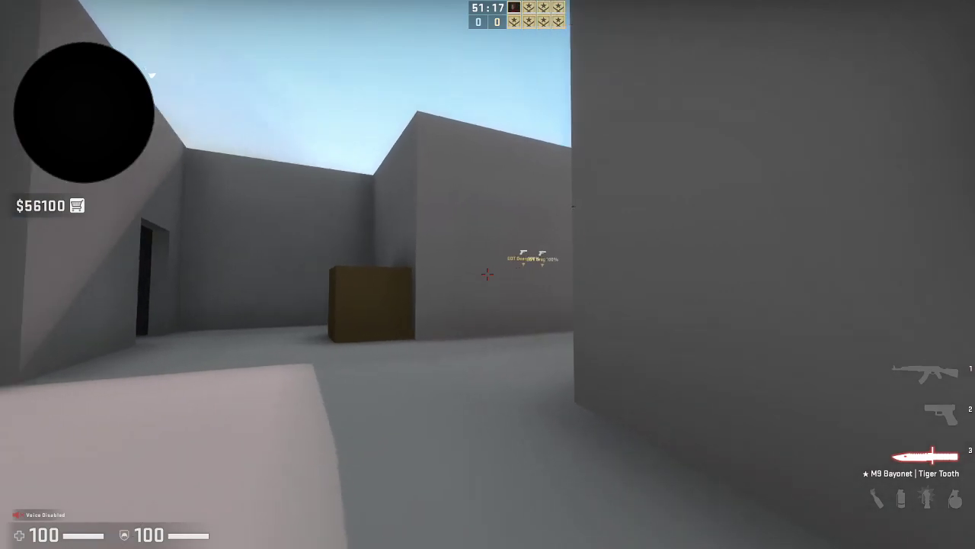
key("w")
key("7")
key("1")
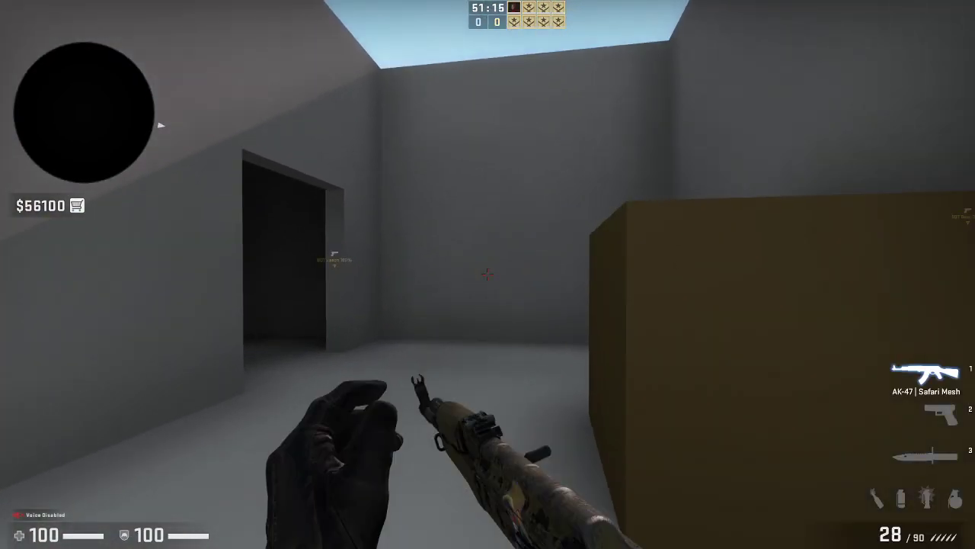
- Jump onto the brown crates and check the view down the route and into the corner behind them
key("w")
key("space")
key("space")
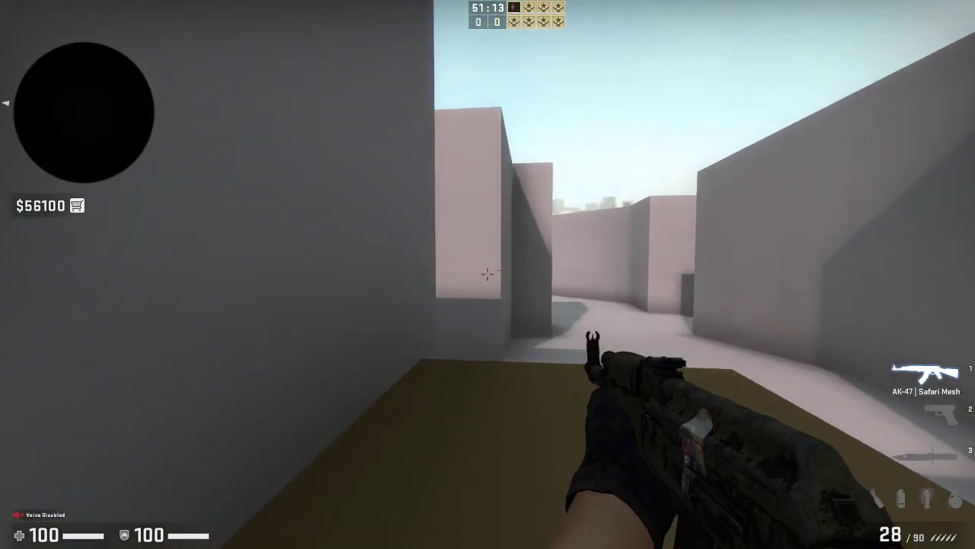
key("w")
key("s")
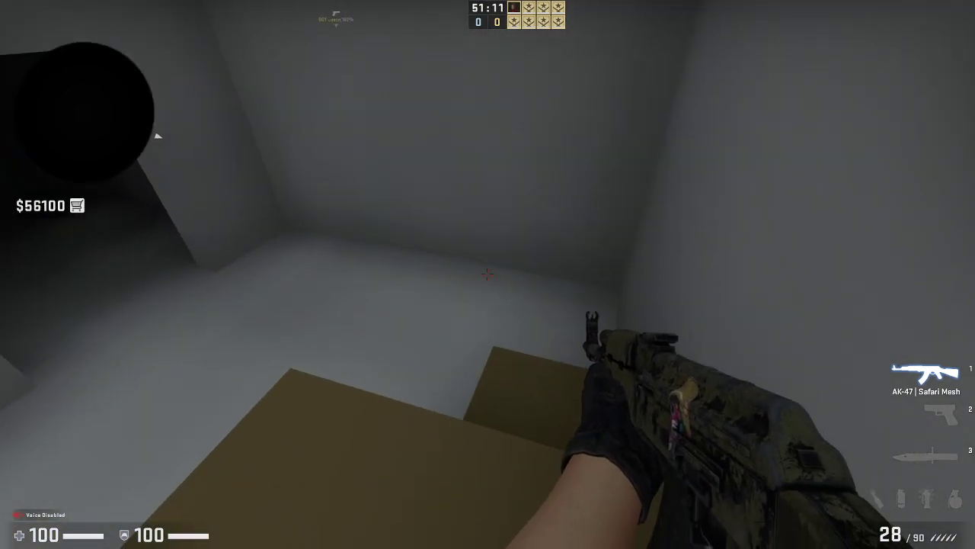
- Get down from the crates and inspect the dark doorway and the crate cover from several angles
key("d")
key("w")
key("a")
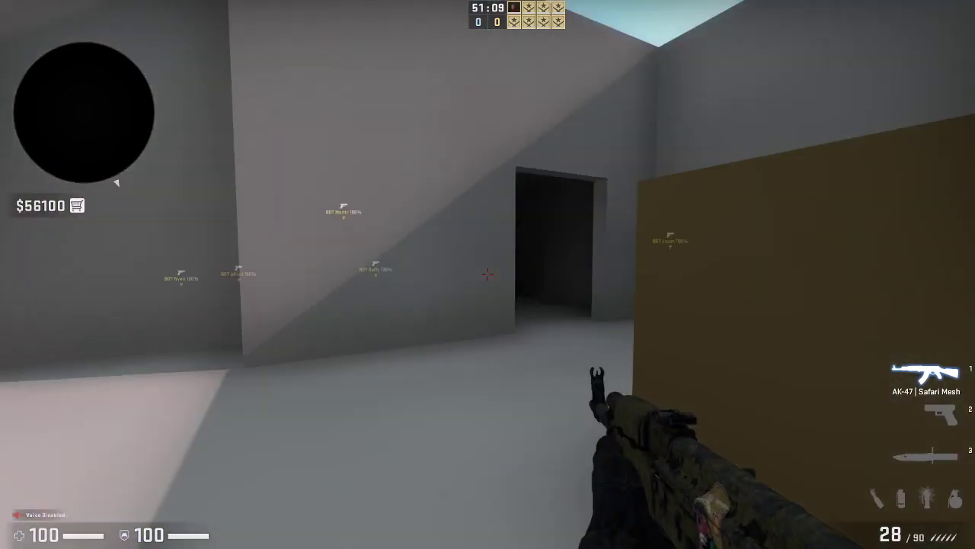
key("s")
key("w")
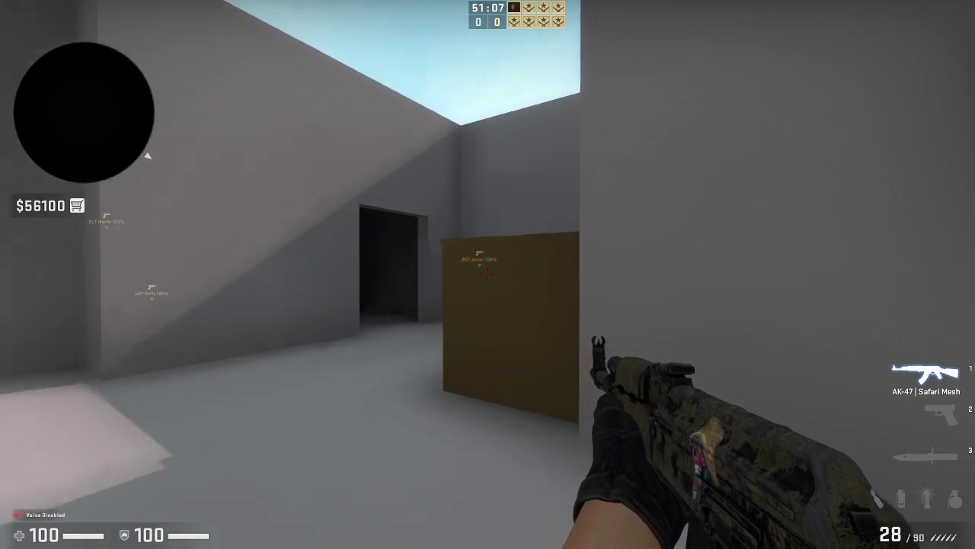
key("w")
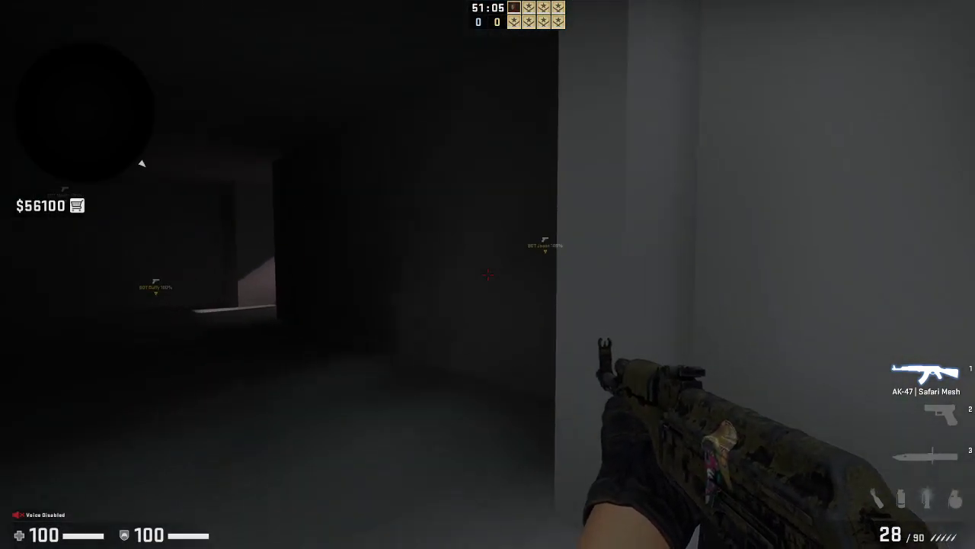
key("w")
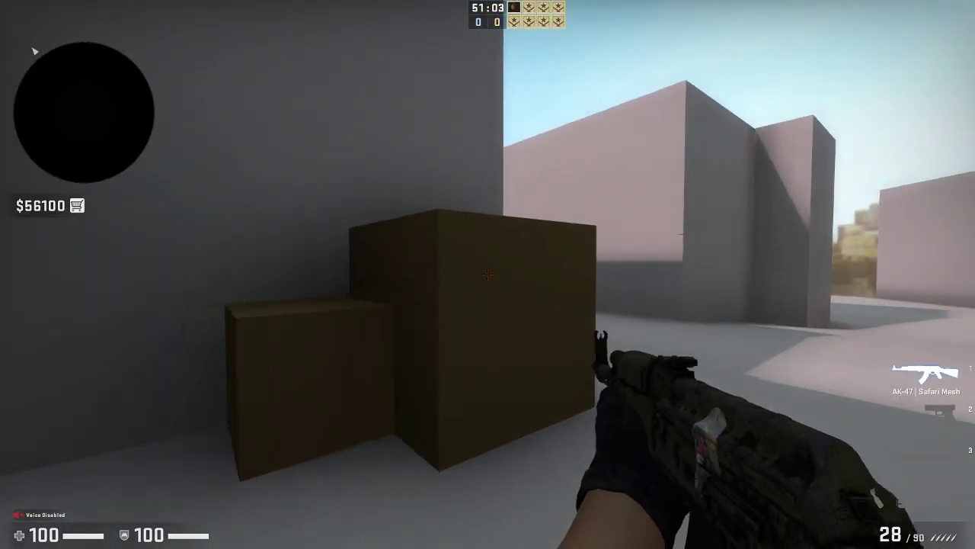
- Leave the crates along the slope toward the corridor corner, throwing two flashbangs before returning to the AK-47
key("4")
key("w")
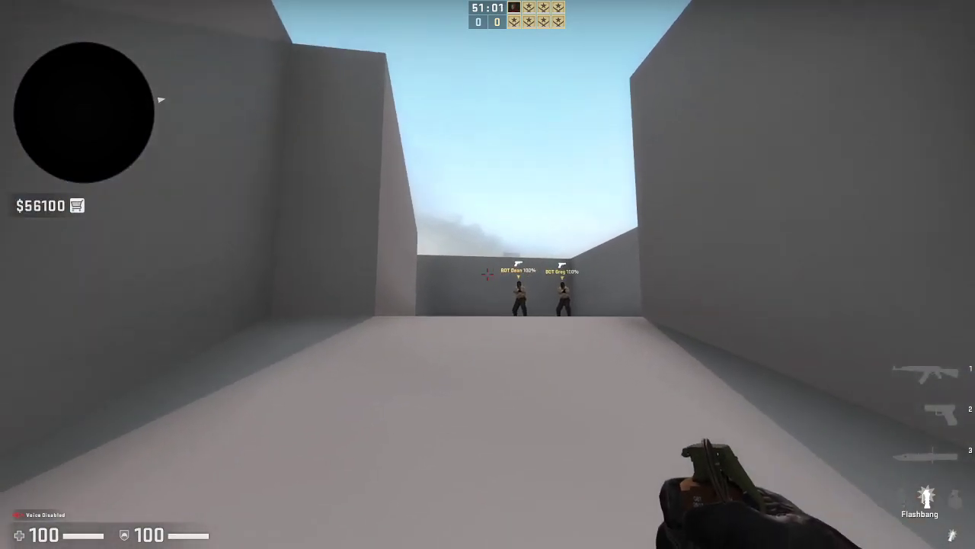
key("w")
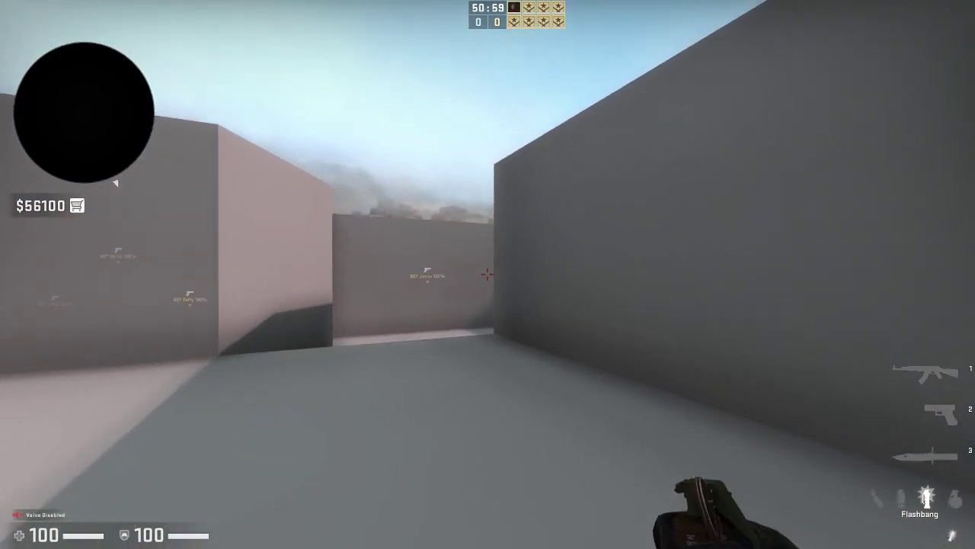
key("w")
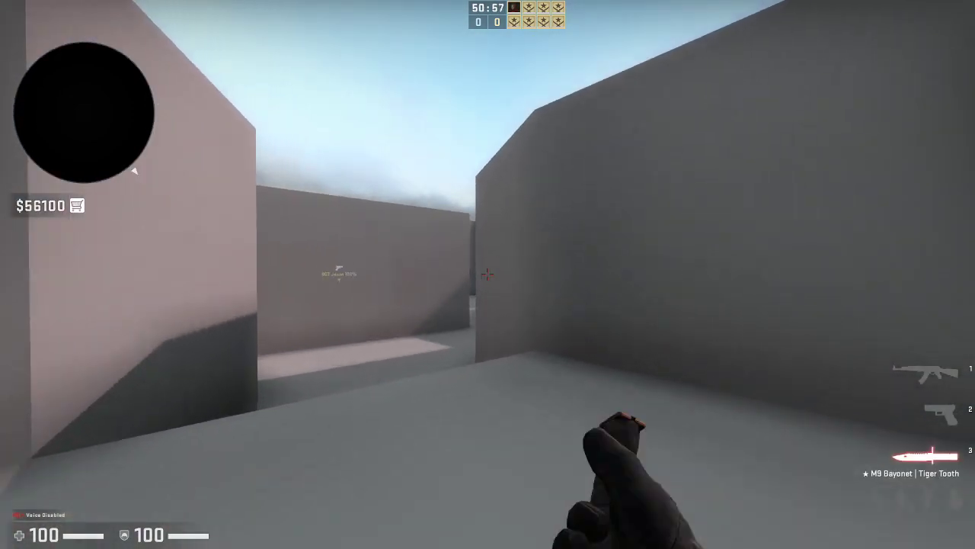
key("w")
left_click(487, 274)
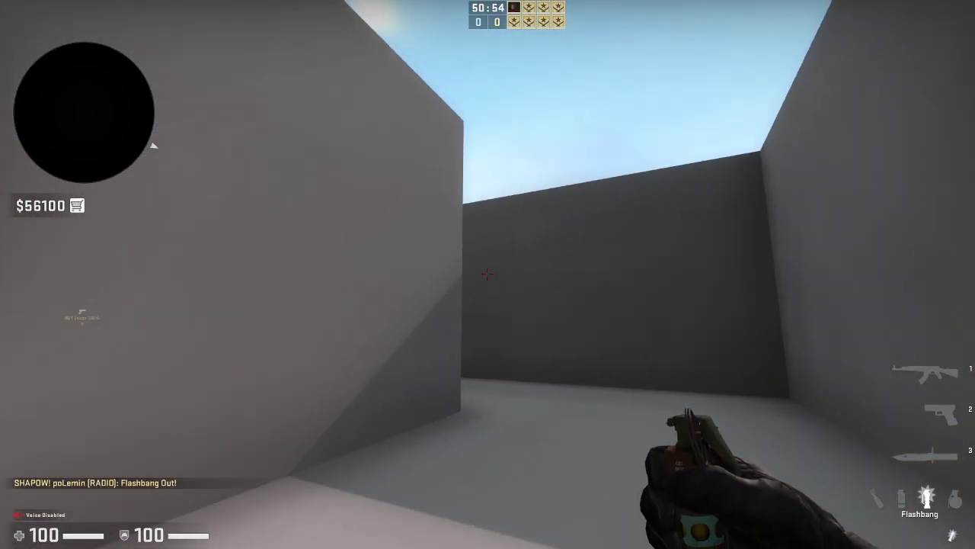
left_click(488, 275)
key("w")
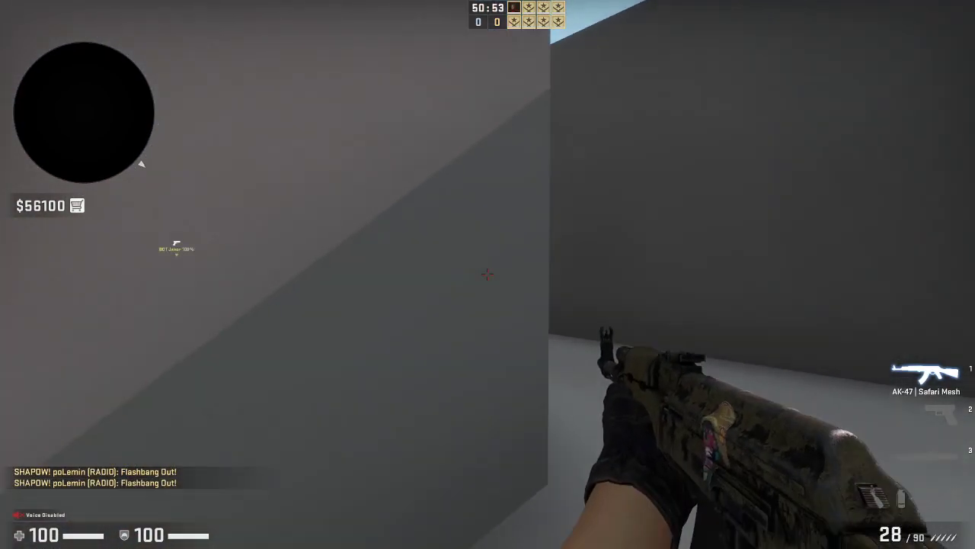
- Run past the dark wall corner into the open area, take out a flashbang, and fall back to recheck the corridor sightline
key("w")
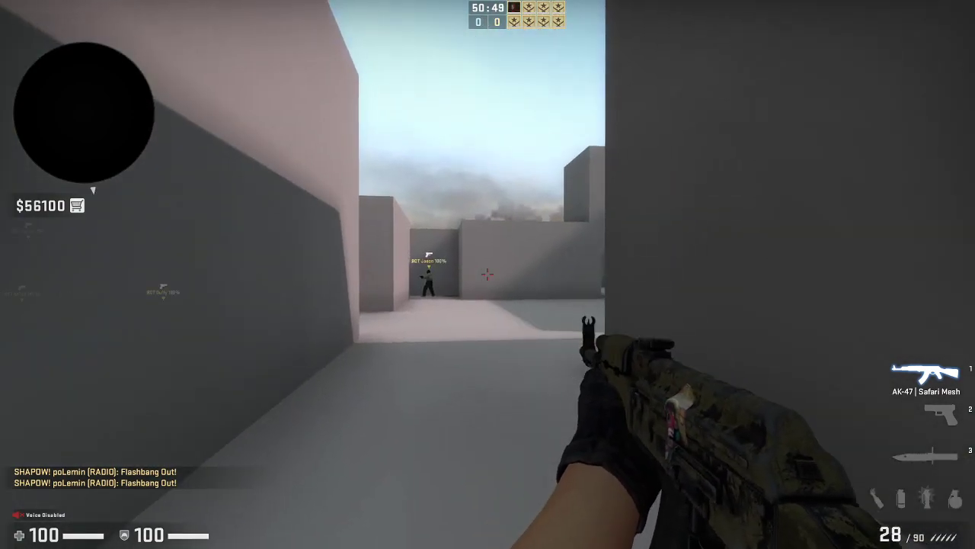
key("d")
key("w")
key("4")
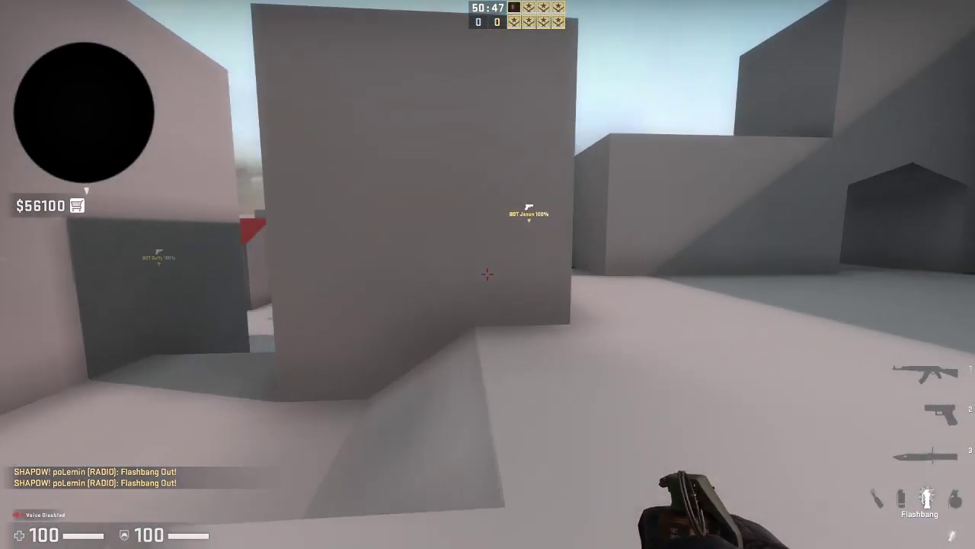
key("s")
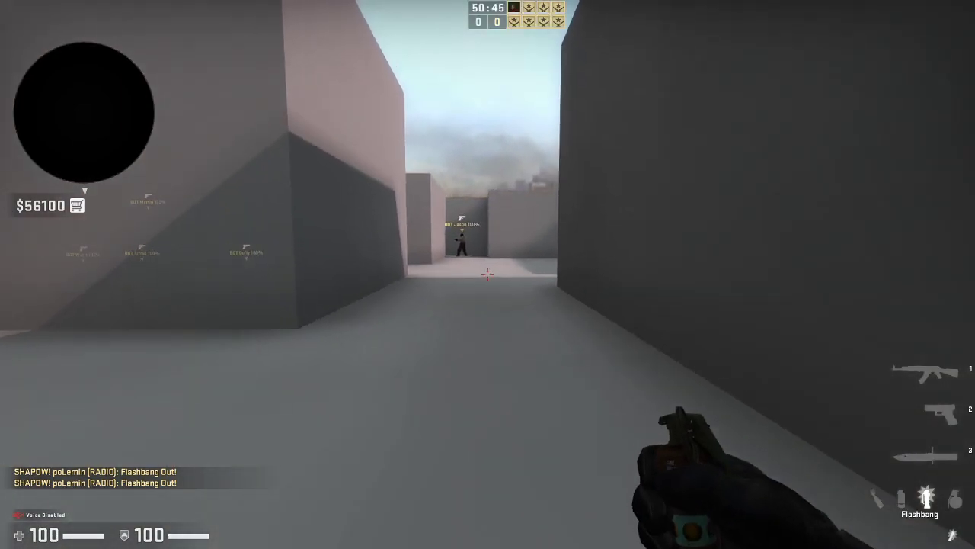
key("ctrl")
- Pause the playtest, decline quitting the match, and switch to the Hammer map editor
key("Escape")
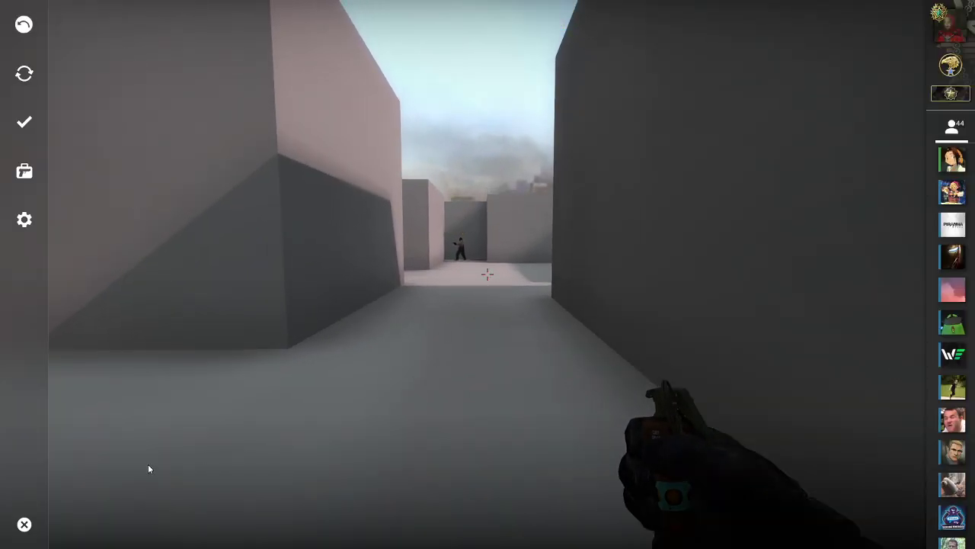
left_click(24, 524)
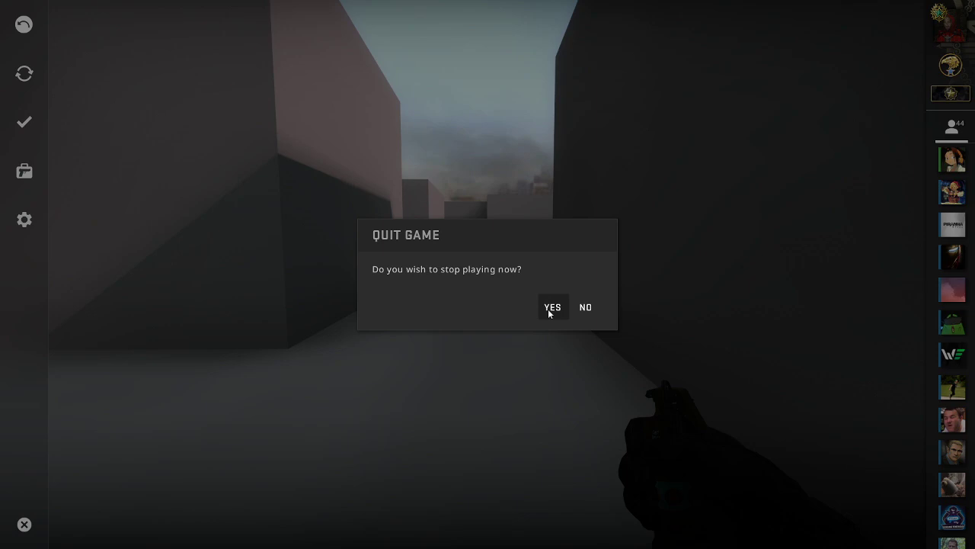
left_click(586, 308)
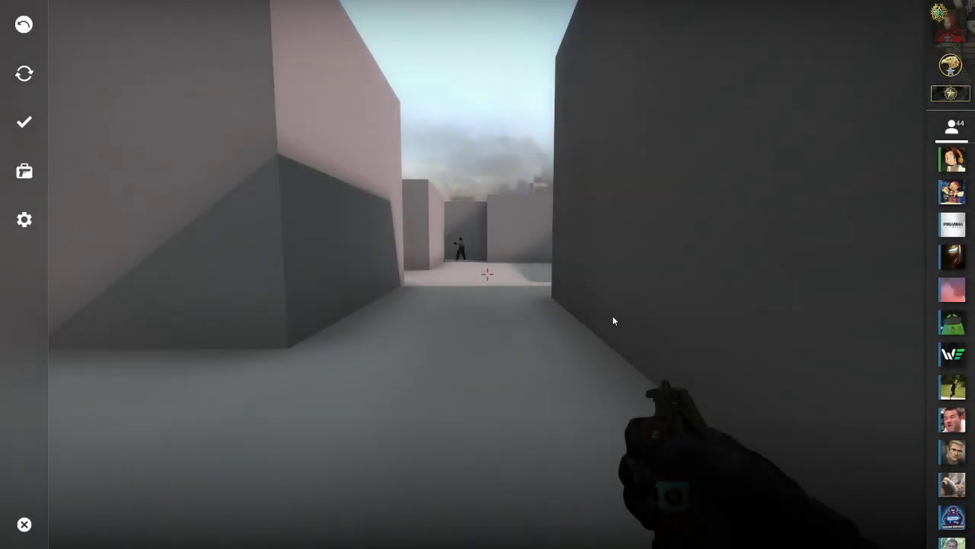
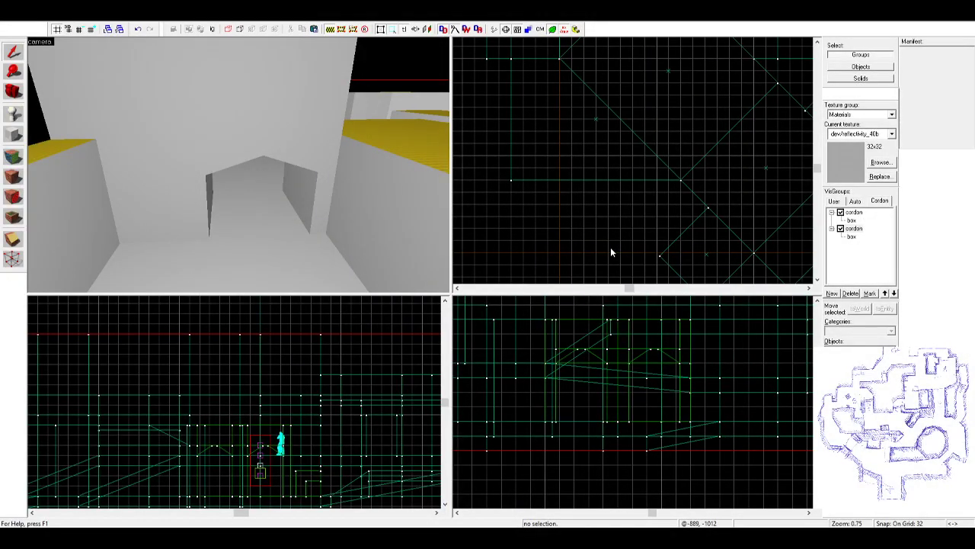
- Fly the 3D camera from the doorway through the corridors and around the walls leading to the open area
scroll(610, 251, "up", 2)
key("z")
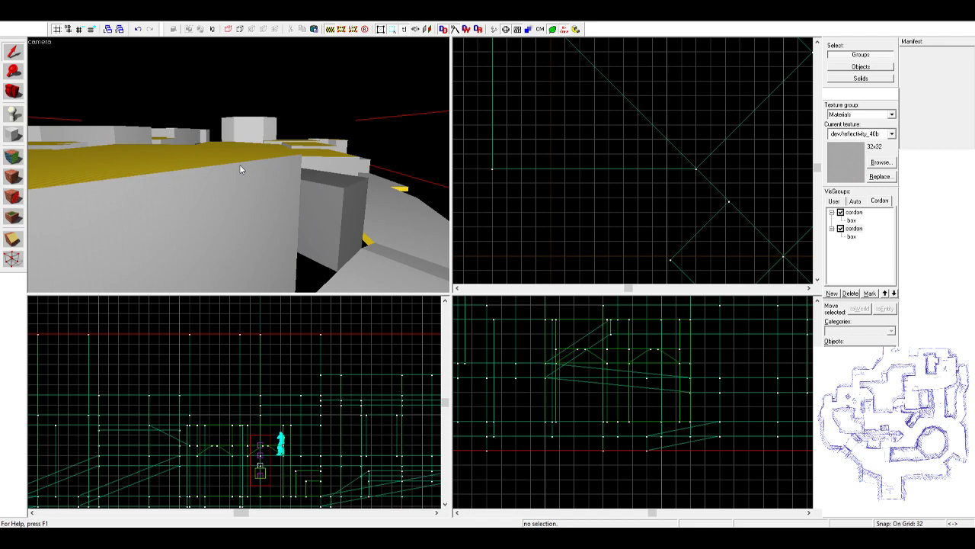
key("z")
key("w")
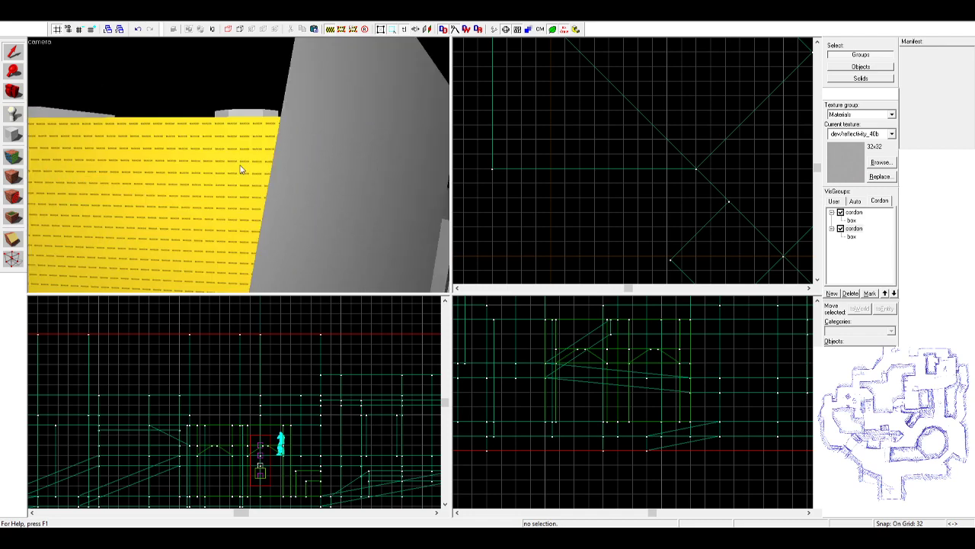
key("z")
key("z")
key("w")
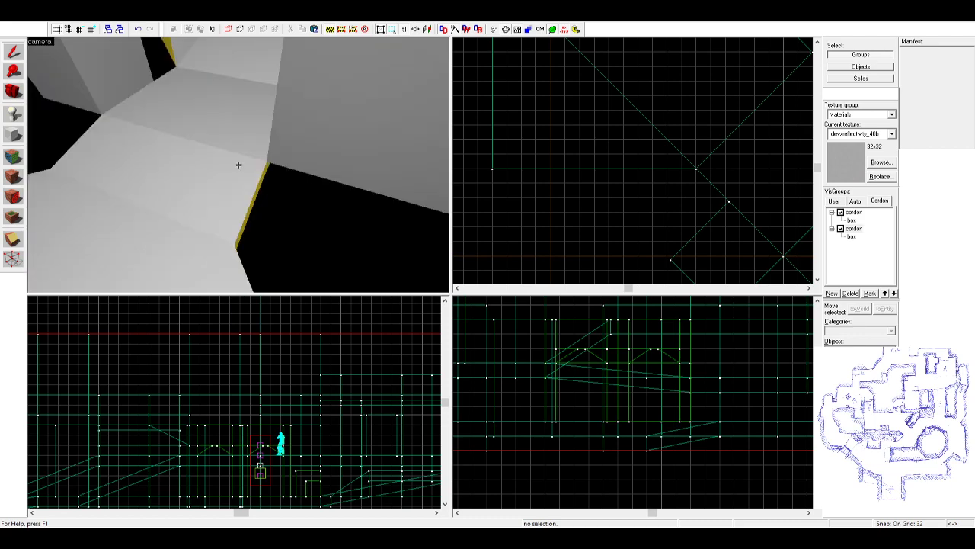
key("w")
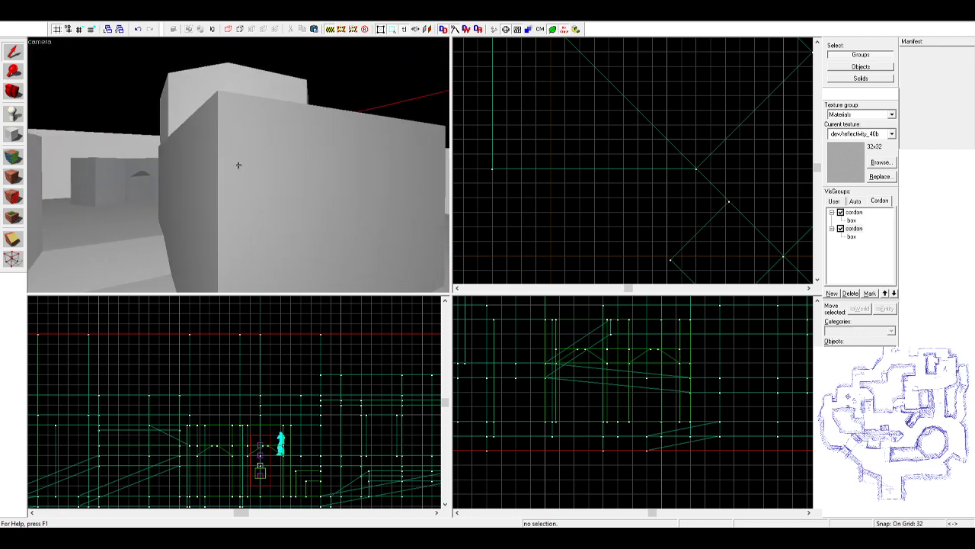
key("w")
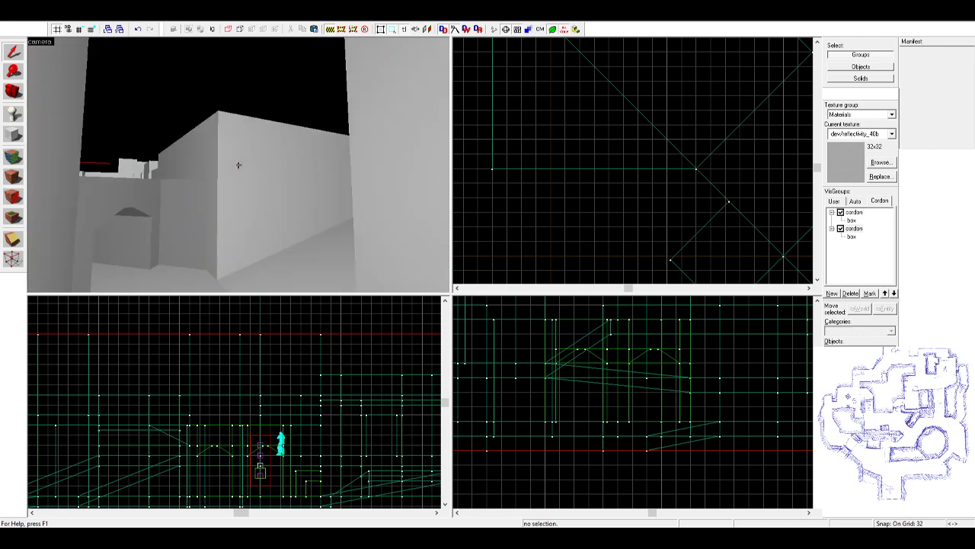
key("w")
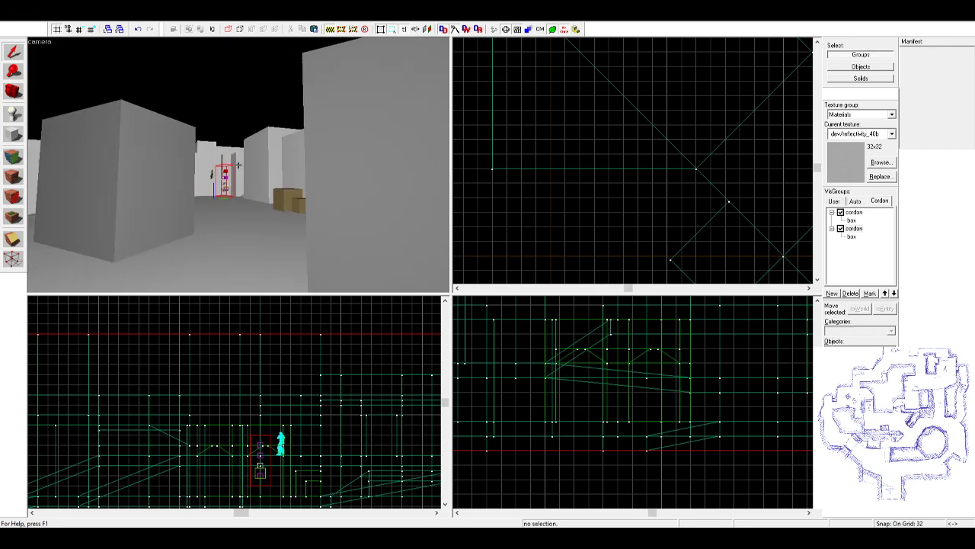
- Examine the open area with the crates and red block from above and from opposite sides of the layout
key("w")
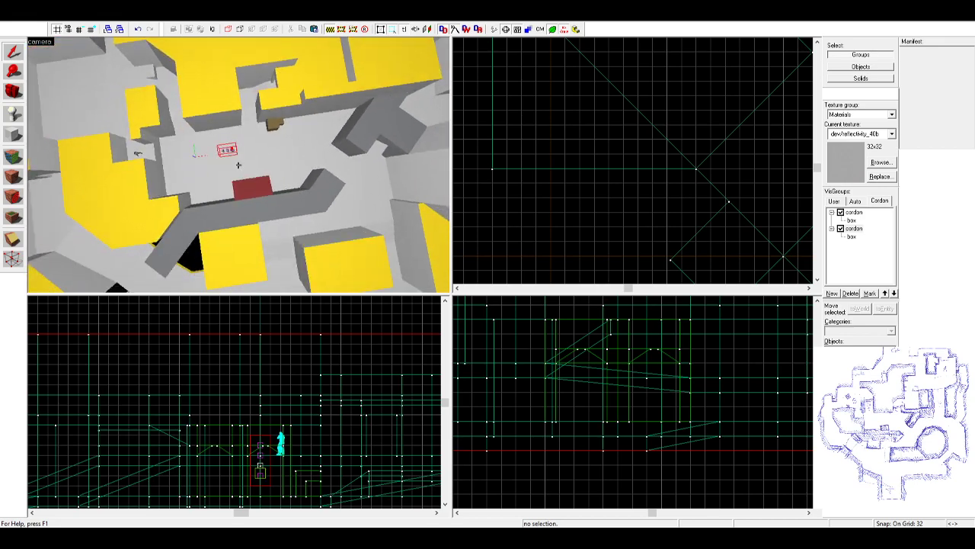
key("w")
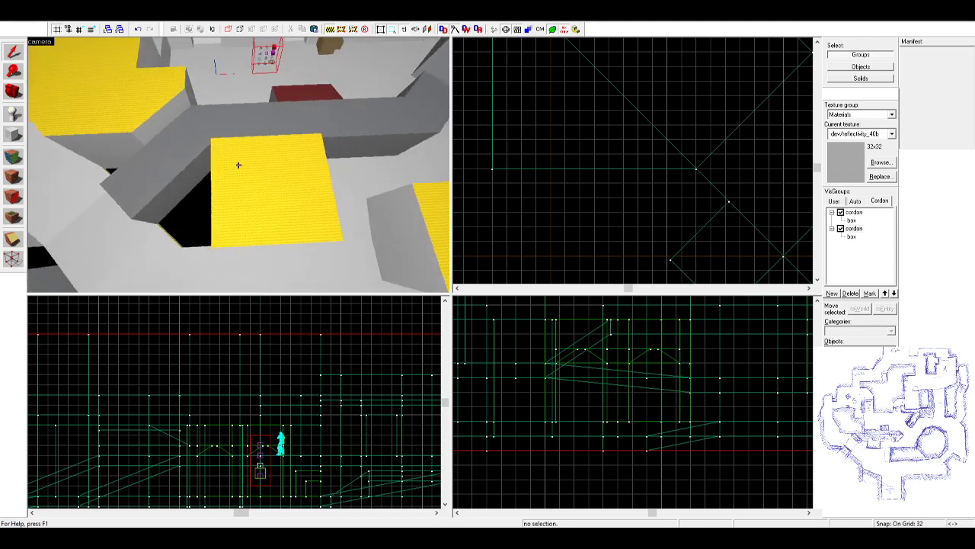
key("s")
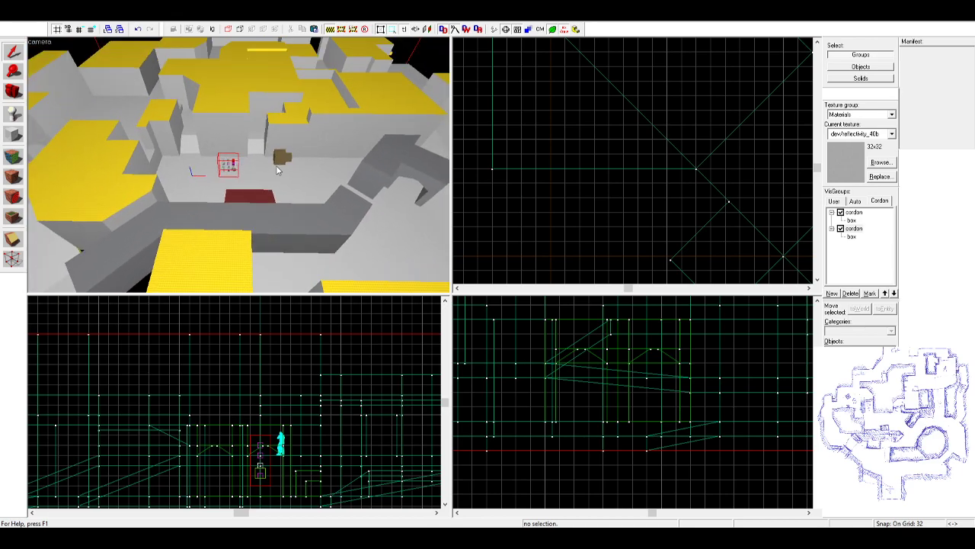
key("z")
key("w")
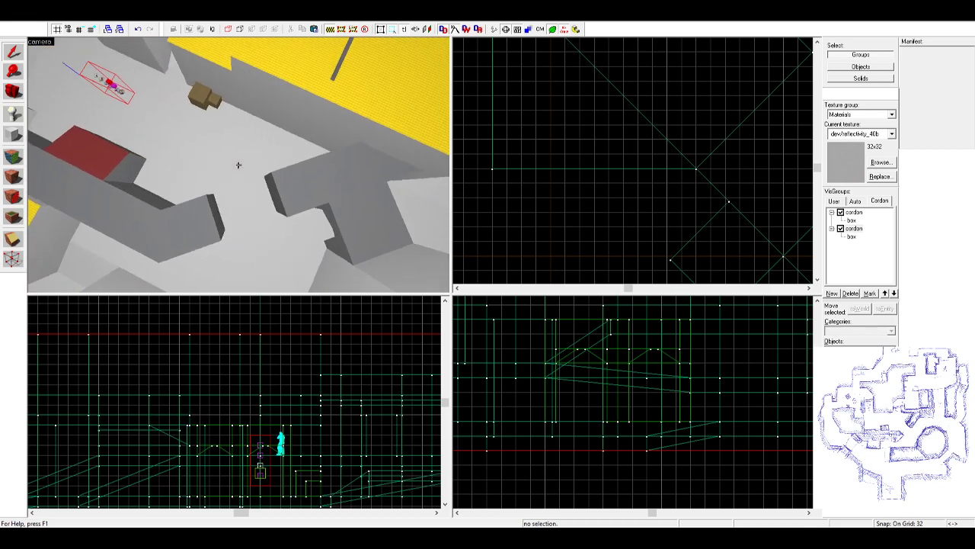
key("z")
key("s")
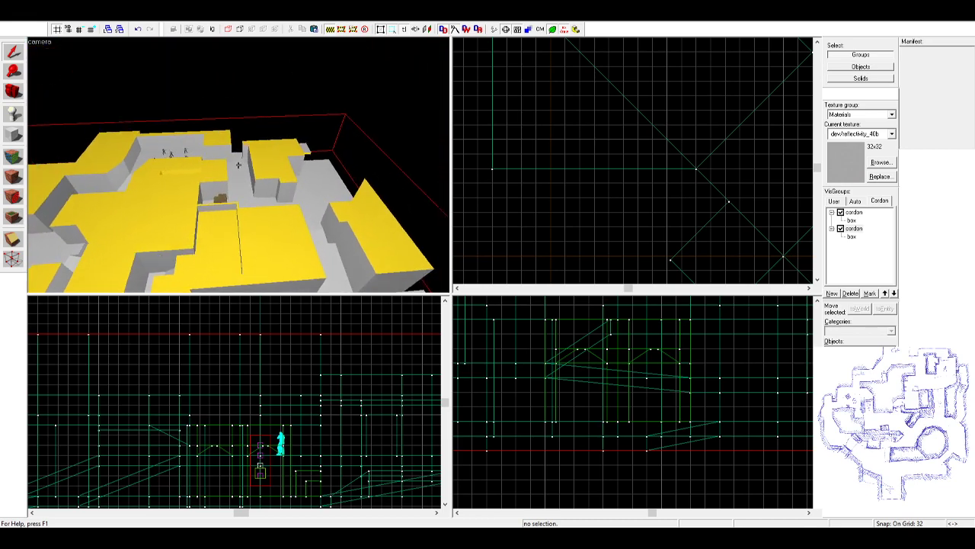
key("w")
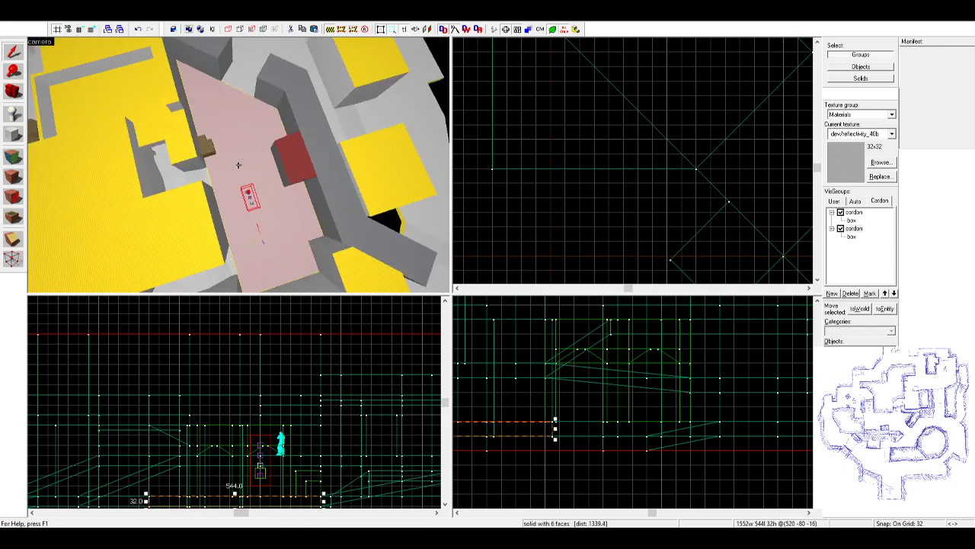
- Check the extent of the building cluster behind the crates by selecting single blocks and box-selecting the whole cluster
key("z")
key("a")
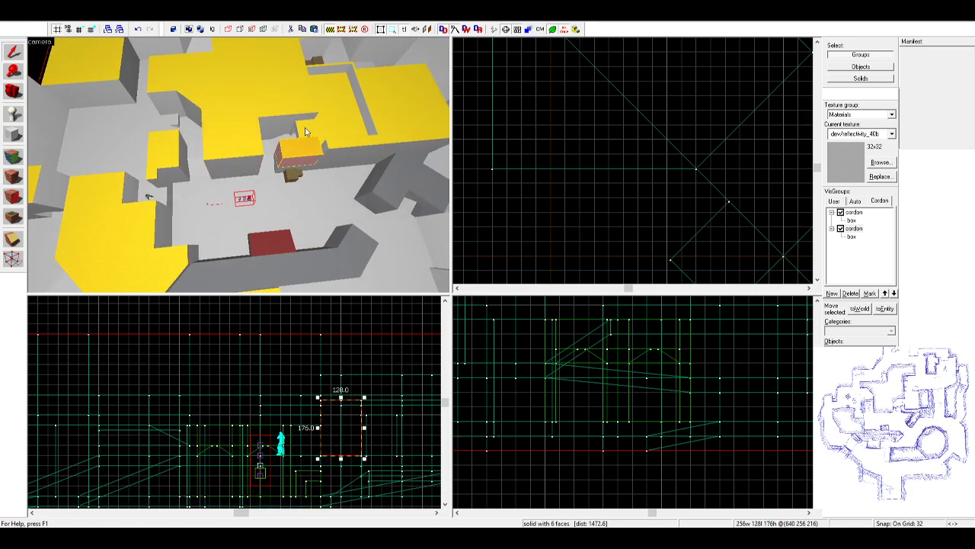
scroll(579, 181, "down", 5)
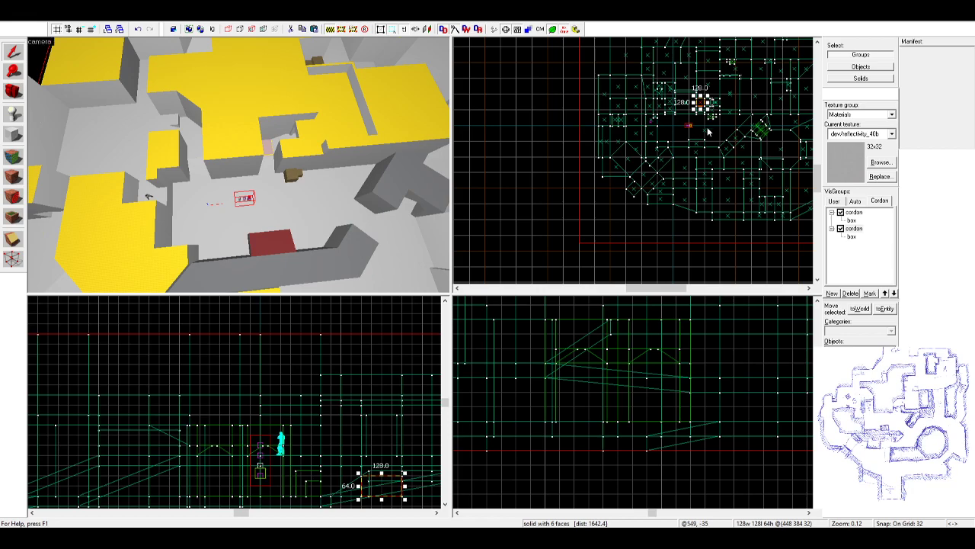
scroll(707, 131, "up", 3)
left_click(577, 97)
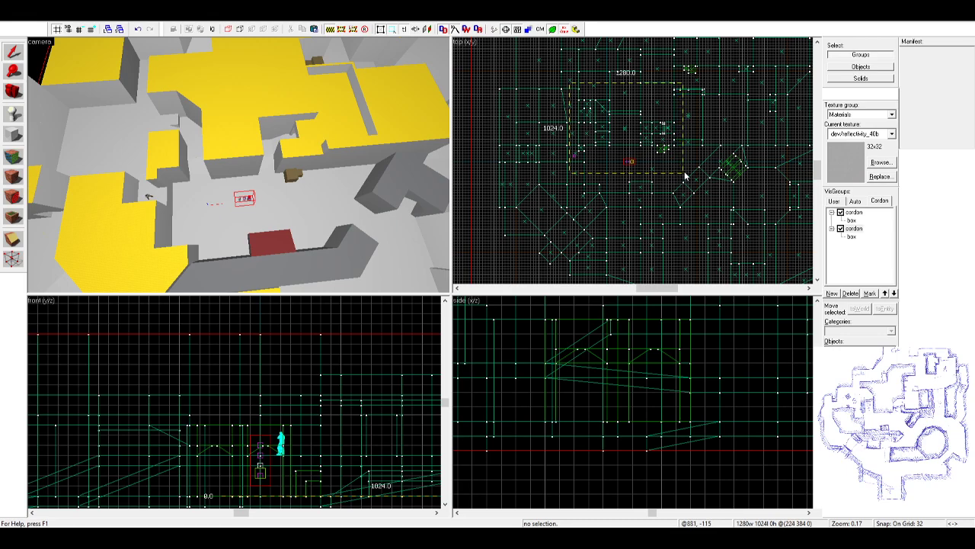
key("Return")
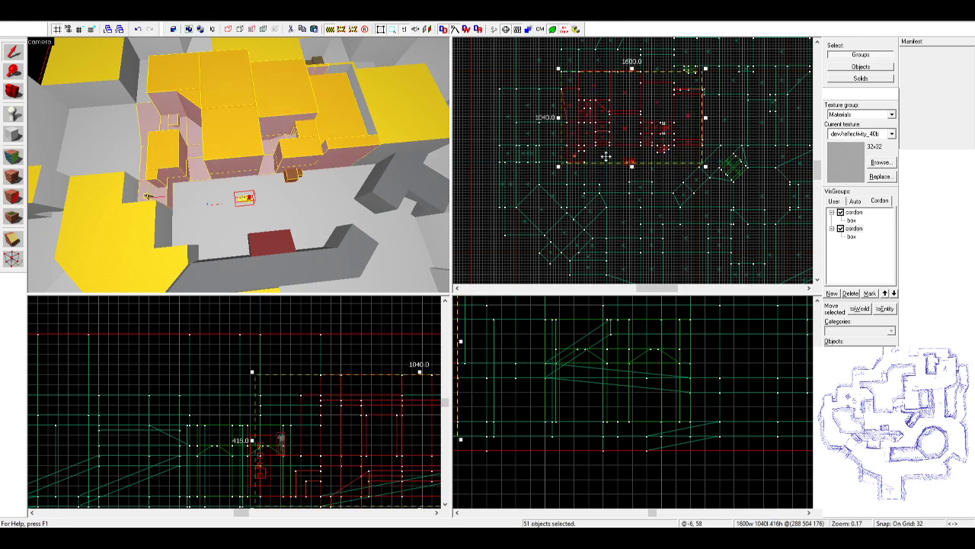
left_click(354, 81)
left_click(300, 152)
key("z")
key("z")
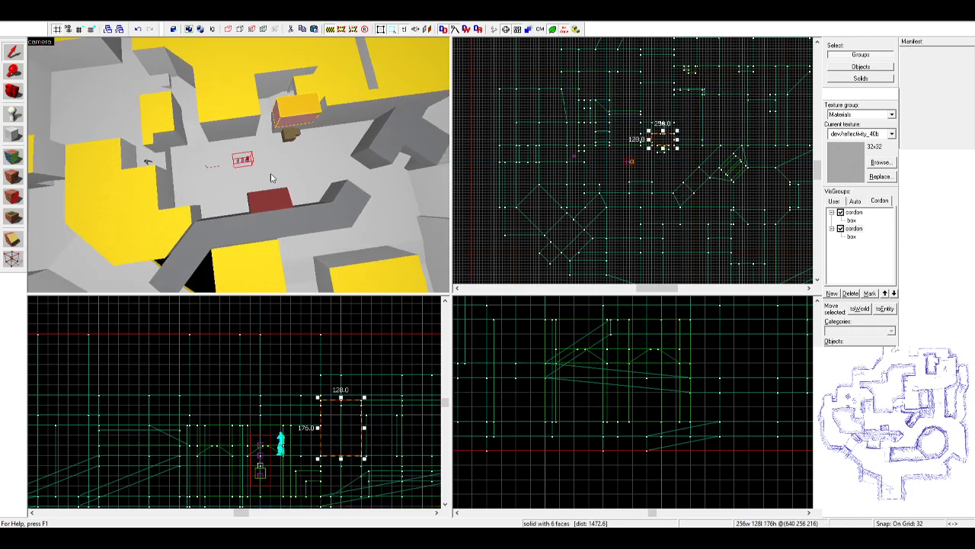
- Set the grid to 16 and clip the open area's floor into a 1008-unit-wide rectangle and an angled remainder, keeping both pieces
left_click(266, 176)
scroll(688, 147, "up", 3)
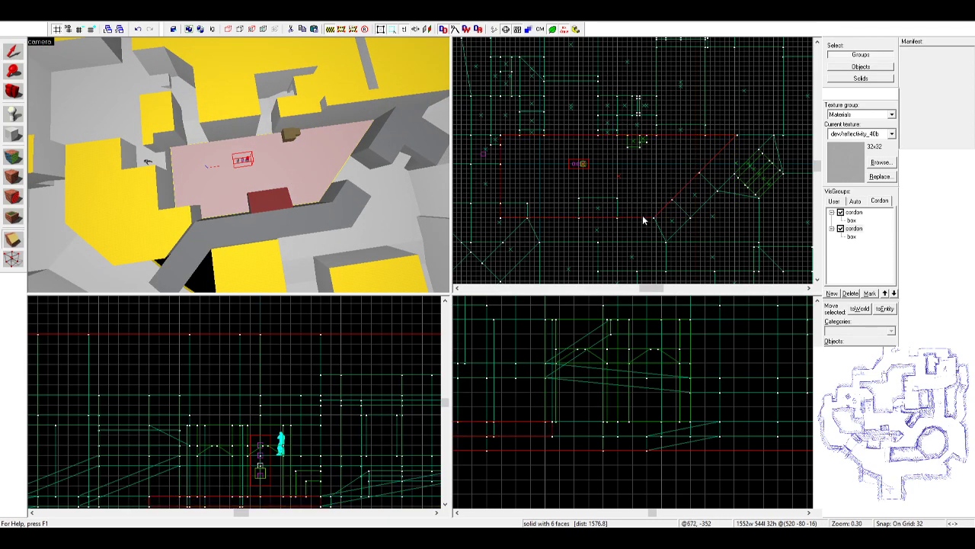
scroll(688, 205, "up", 5)
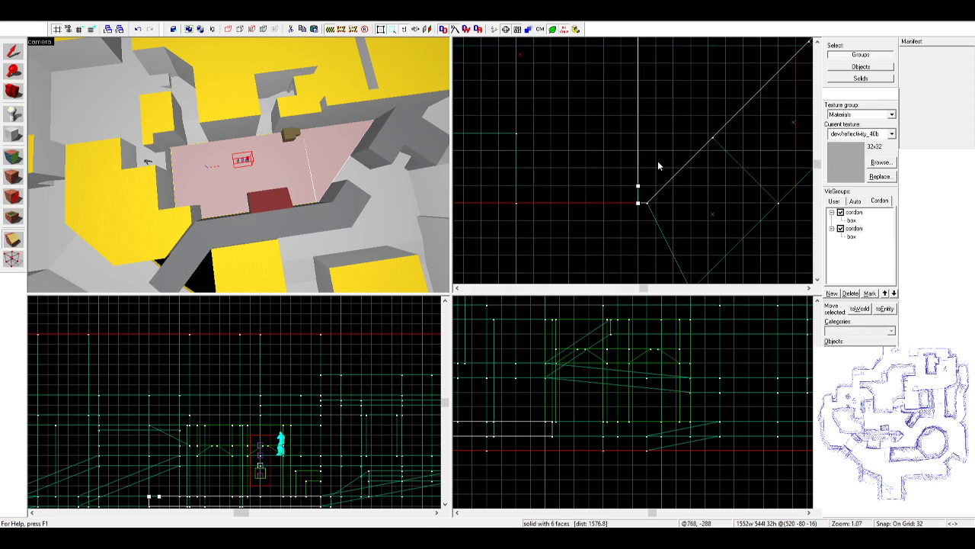
left_click(90, 30)
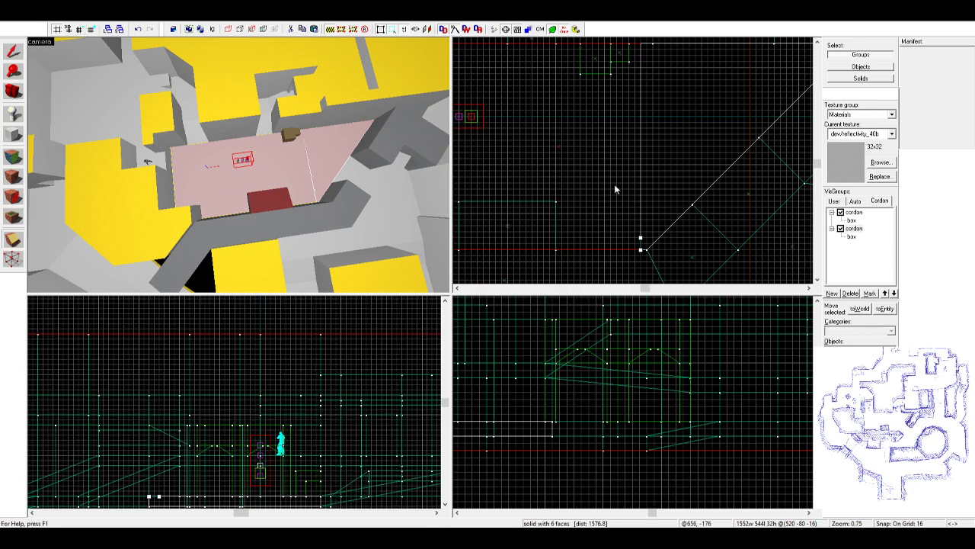
key("Return")
- Try shortening the rectangular floor piece to 768 units wide and moving the angled piece over against its new edge
key("shift+s")
left_click(252, 172)
scroll(662, 172, "down", 4)
scroll(670, 176, "up", 3)
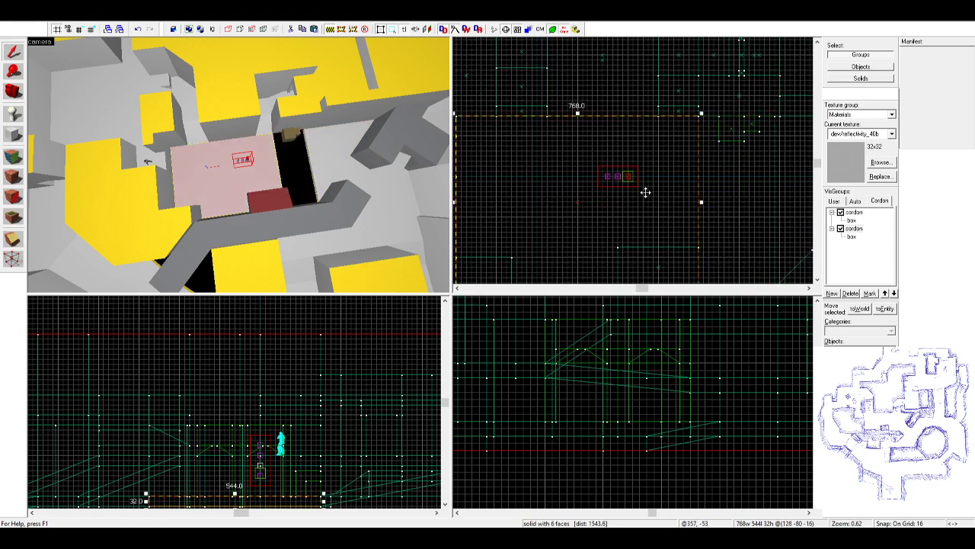
left_click(319, 149)
left_click_drag(799, 164, 722, 164)
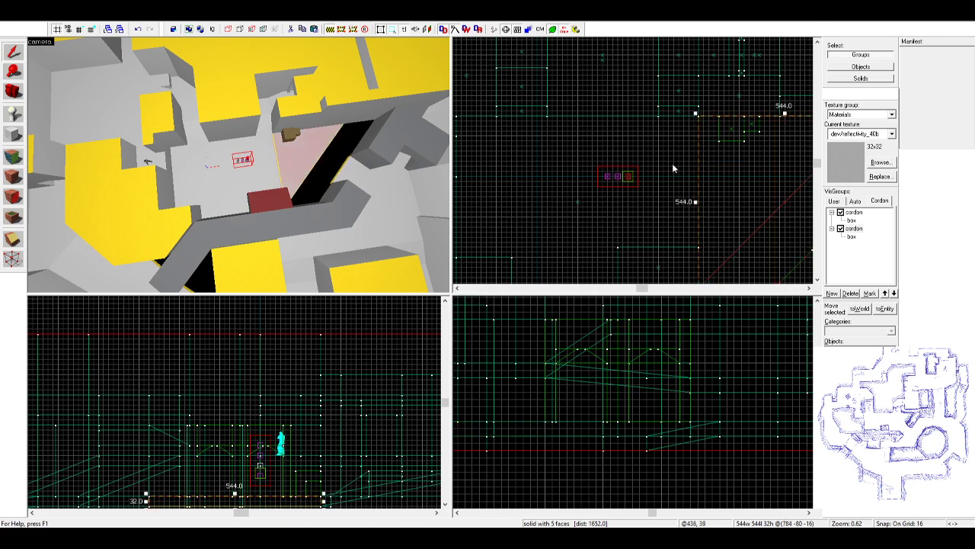
- Examine the shortened open area around the crates at ground level and from above, selecting each floor piece in turn
key("z")
key("w")
key("w")
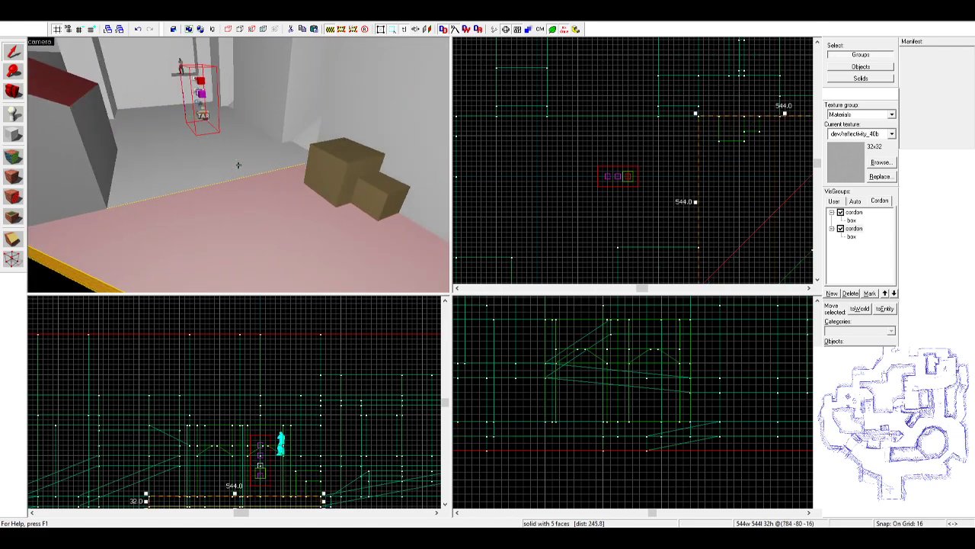
key("s")
key("w")
key("s")
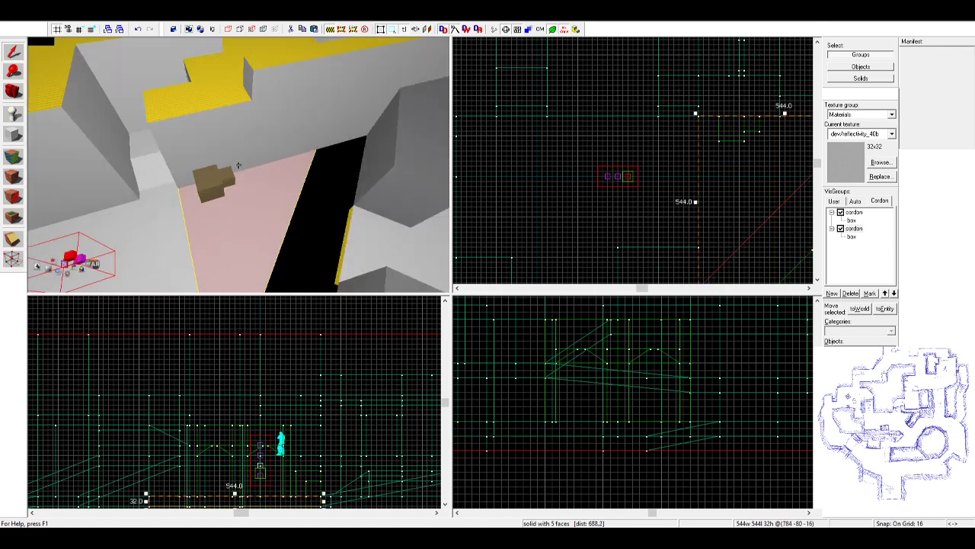
key("z")
scroll(703, 187, "down", 2)
key("z")
key("s")
key("z")
left_click(242, 165)
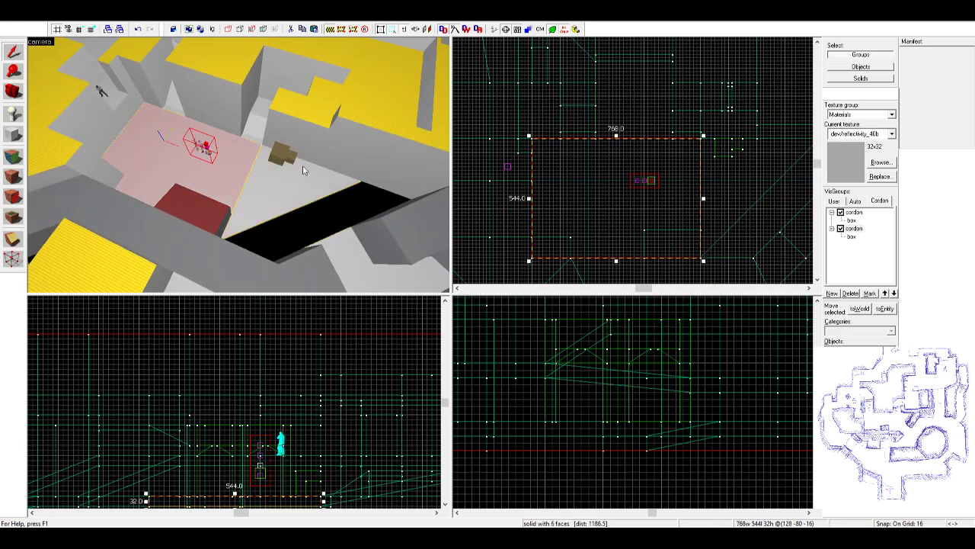
scroll(672, 174, "down", 2)
left_click(372, 196)
left_click(311, 171)
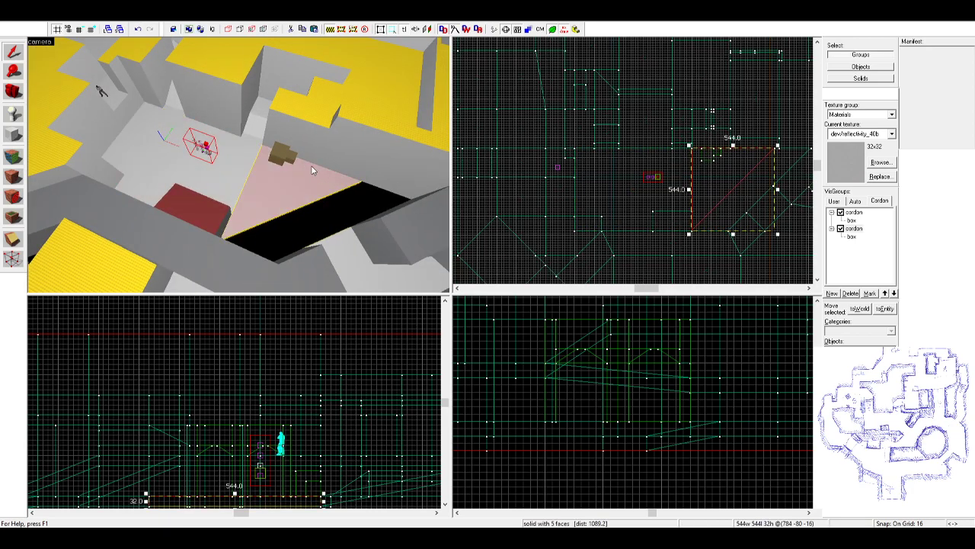
- Undo the shortening of the rectangular floor piece and the shift of the angled piece, and view the area at ground level
key("ctrl+z")
key("ctrl+z")
key("ctrl+z")
key("ctrl+z")
key("ctrl+z")
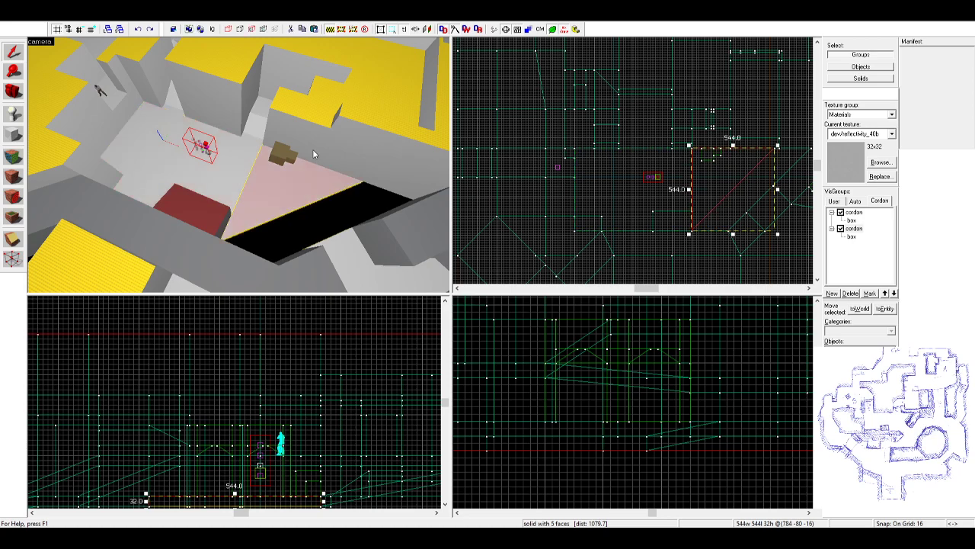
key("ctrl+y")
key("z")
key("w")
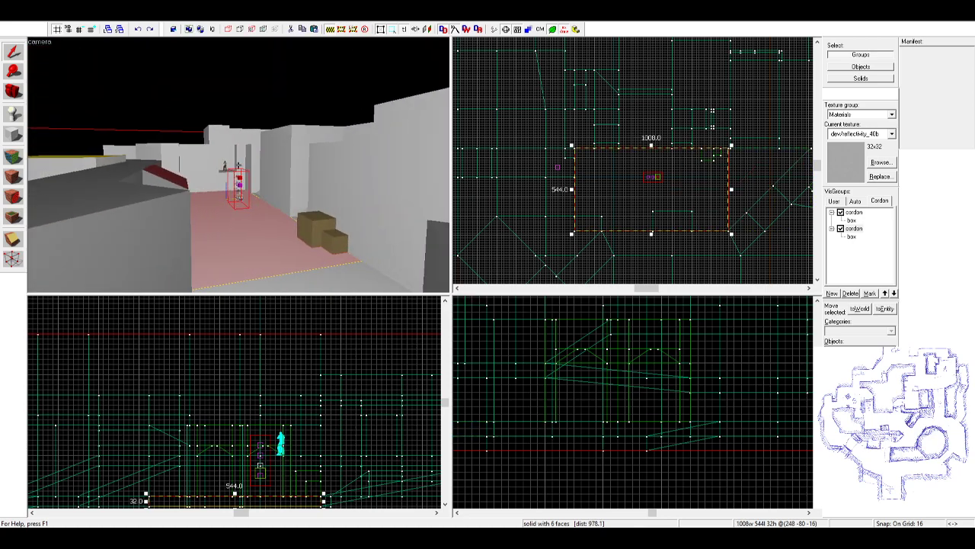
- Place a copy of the 320 by 64 unit wall beside the crates, rotated 45 degrees across the open area's corner
key("w")
key("s")
key("z")
left_click(256, 135)
left_click(307, 149)
left_click(294, 164)
left_click(302, 163)
left_click(276, 164)
scroll(714, 164, "down", 1)
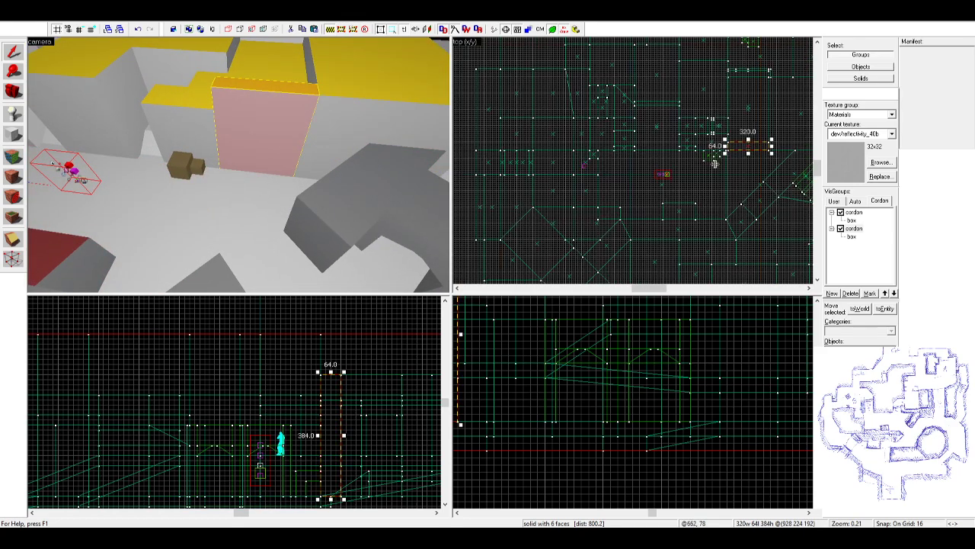
scroll(714, 164, "up", 7)
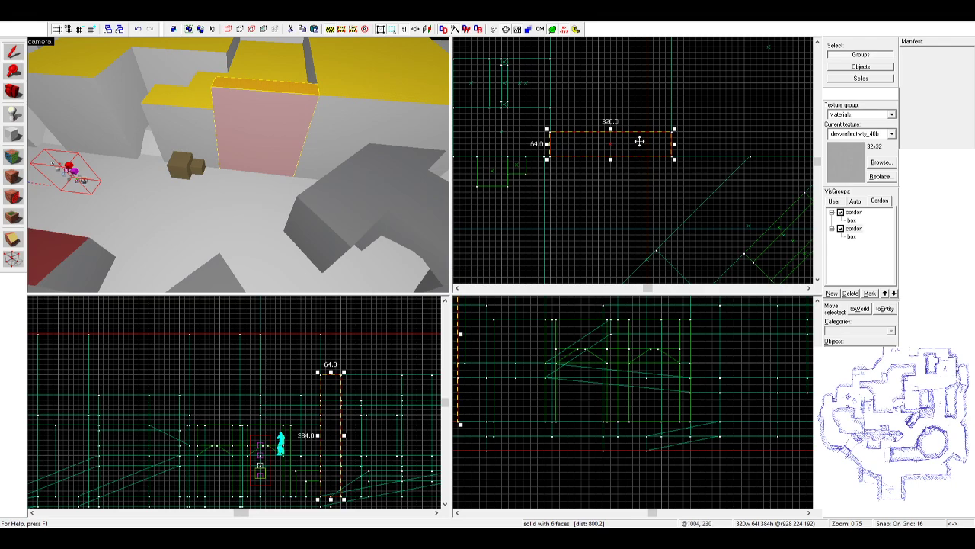
mouse_move(640, 141)
left_mouse_down()
mouse_move(638, 246)
mouse_move(655, 226)
mouse_move(665, 233)
left_mouse_up()
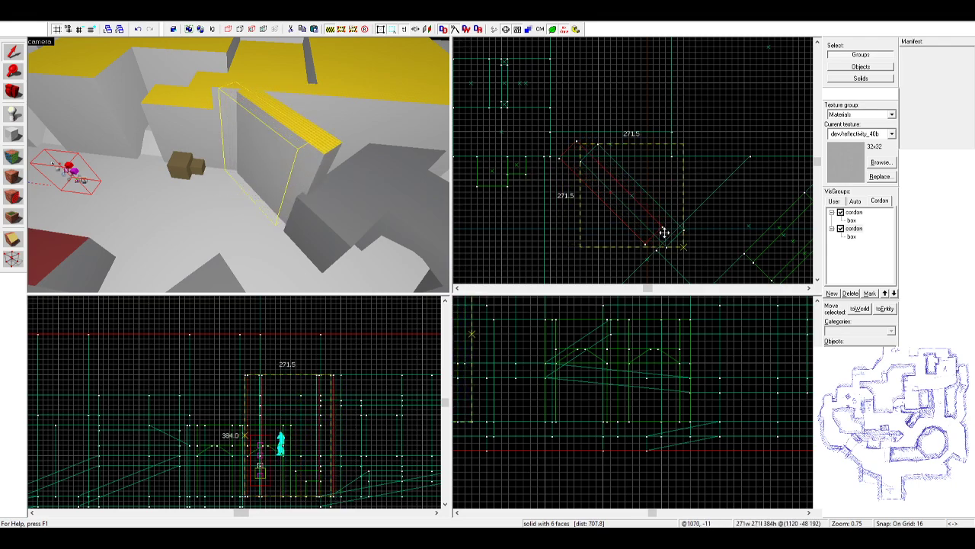
- Move the end vertices of the diagonal wall so both ends sit flush against the adjoining wall and the angled edge
left_click(12, 259)
scroll(651, 241, "up", 3)
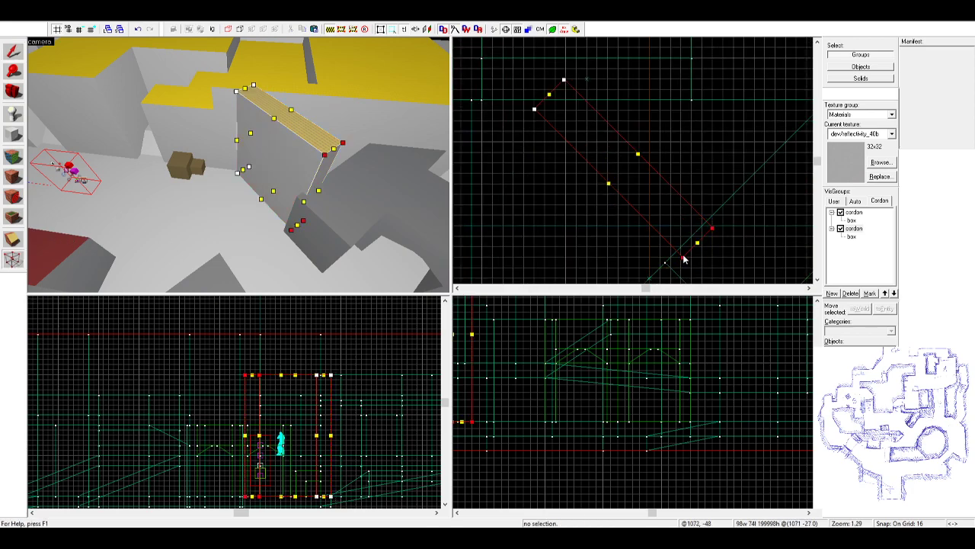
left_click_drag(685, 260, 682, 246)
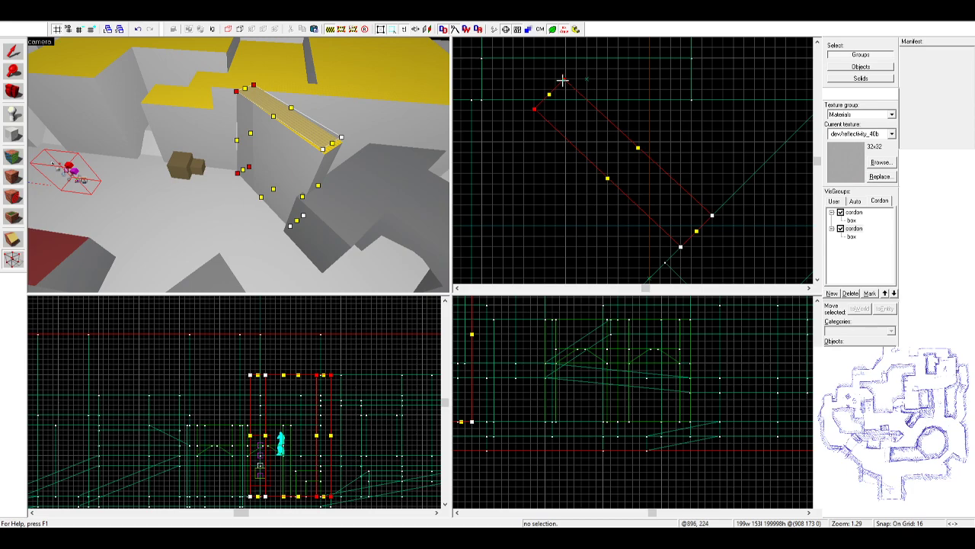
left_click_drag(562, 77, 591, 101)
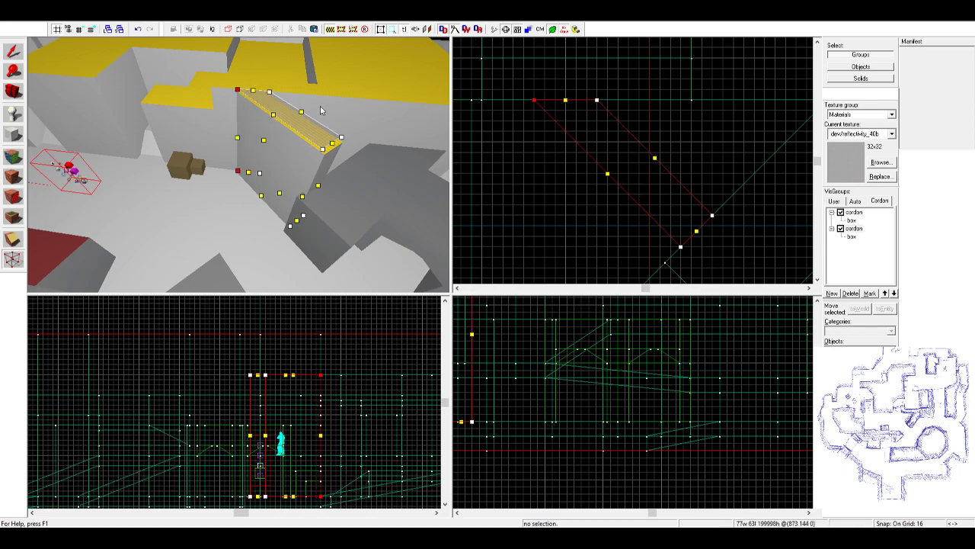
- Examine the sightlines past the new diagonal wall from ground level, looking toward the crates and back across the open area
left_click(14, 56)
left_click(328, 112)
key("z")
key("w")
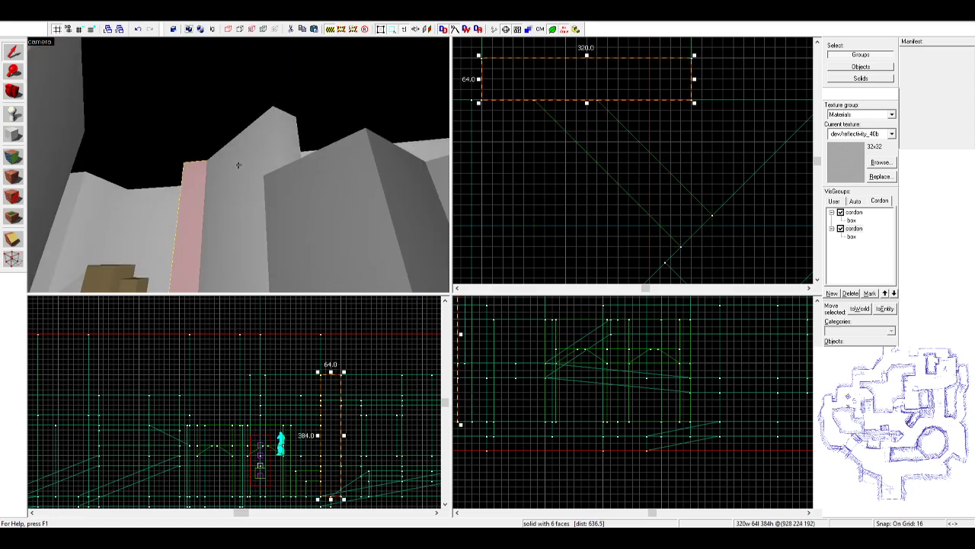
key("s")
key("w")
key("a")
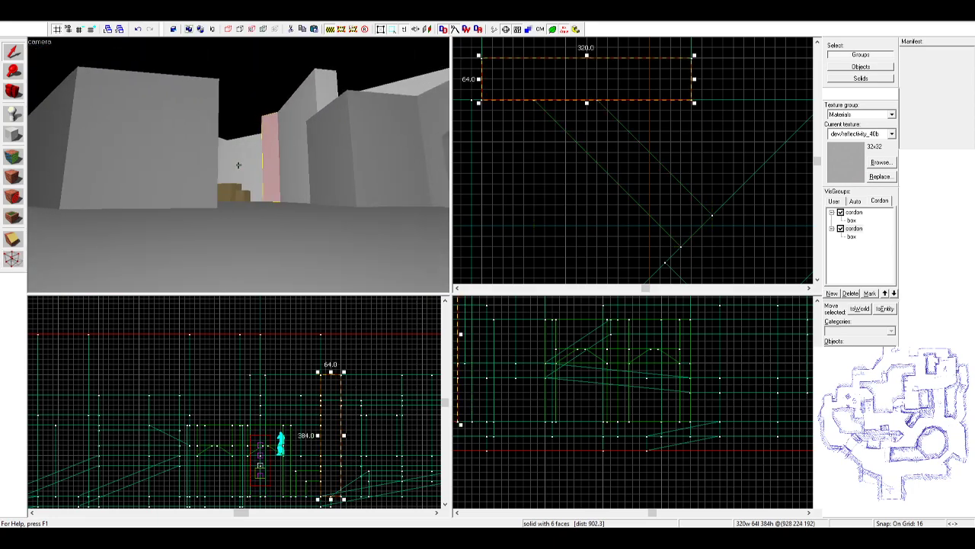
key("s")
key("w")
key("z")
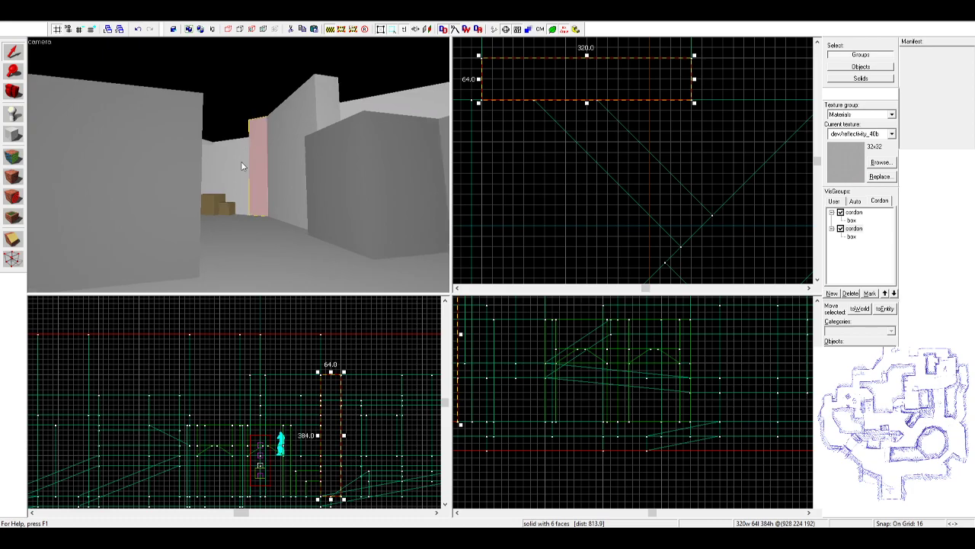
key("z")
key("w")
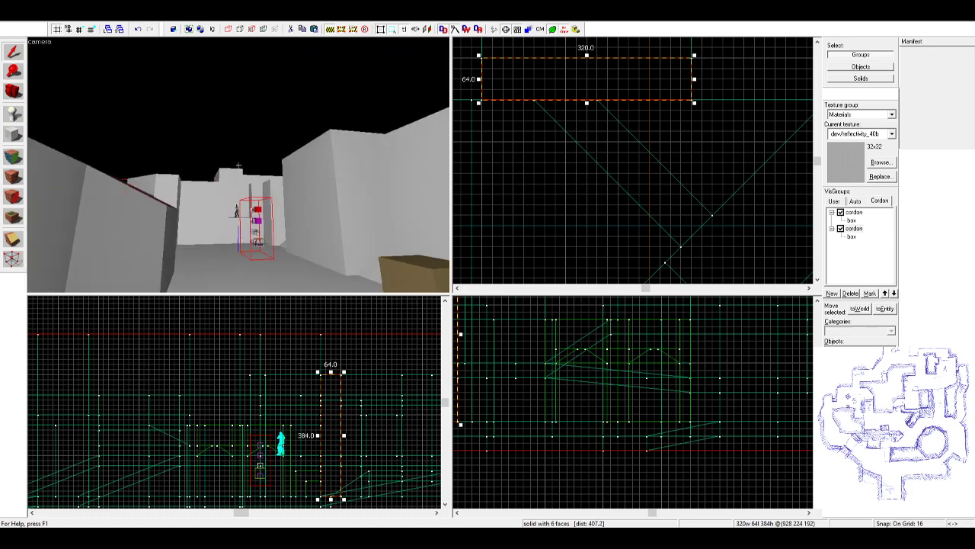
key("s")
key("z")
- Shorten the open area's rectangular floor piece to 832 units wide, keeping its depth
left_click(241, 166)
scroll(639, 169, "down", 4)
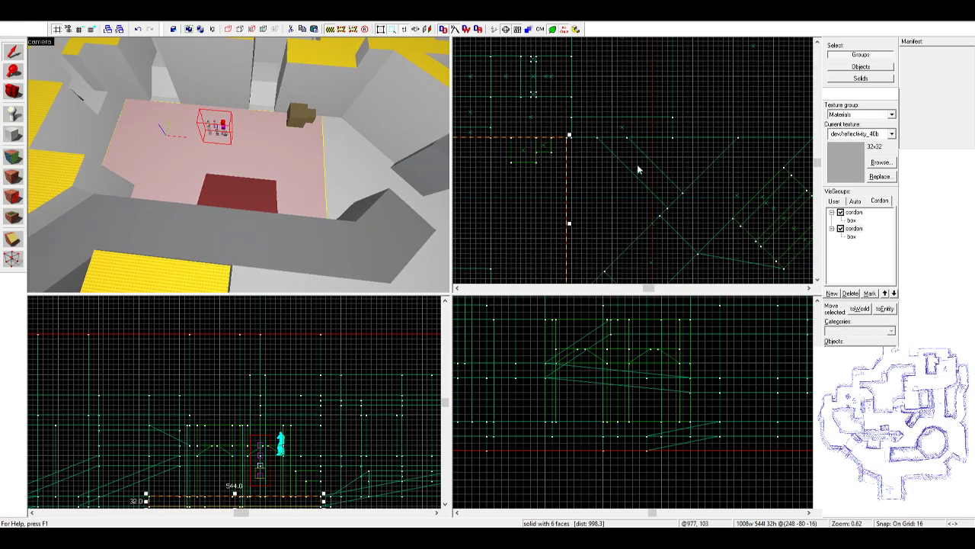
key("ctrl+shift+e")
scroll(639, 169, "up", 4)
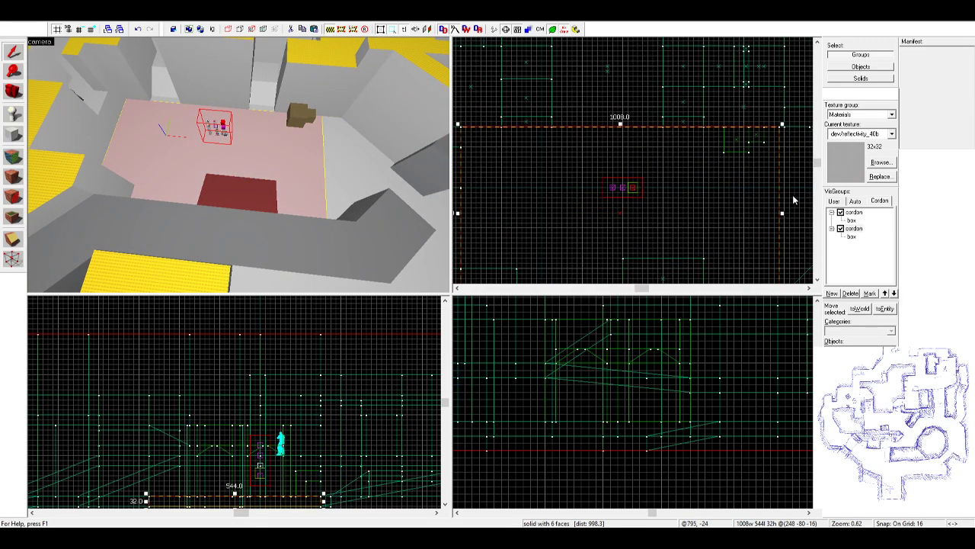
scroll(793, 199, "down", 3)
left_click_drag(784, 206, 755, 205)
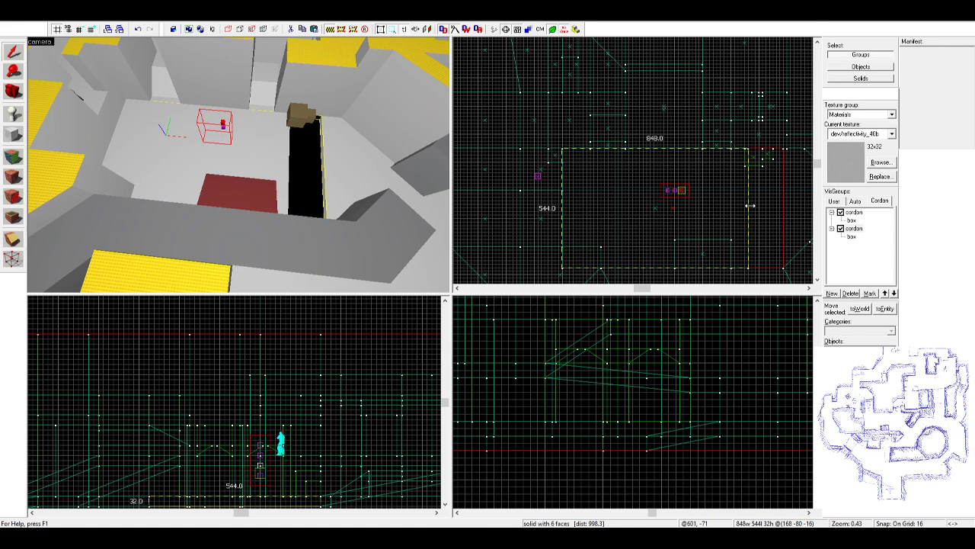
left_click_drag(735, 206, 733, 200)
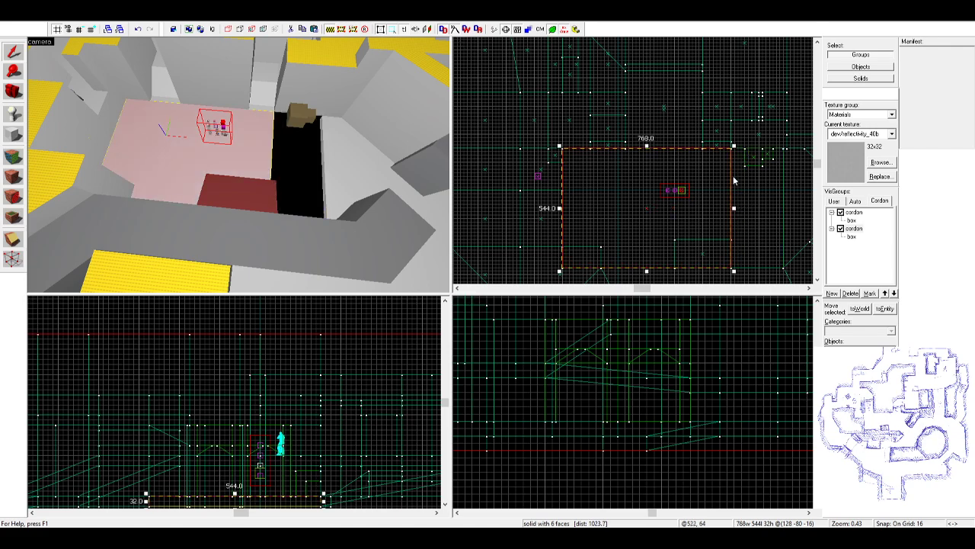
scroll(732, 166, "up", 4)
left_click_drag(732, 128, 760, 129)
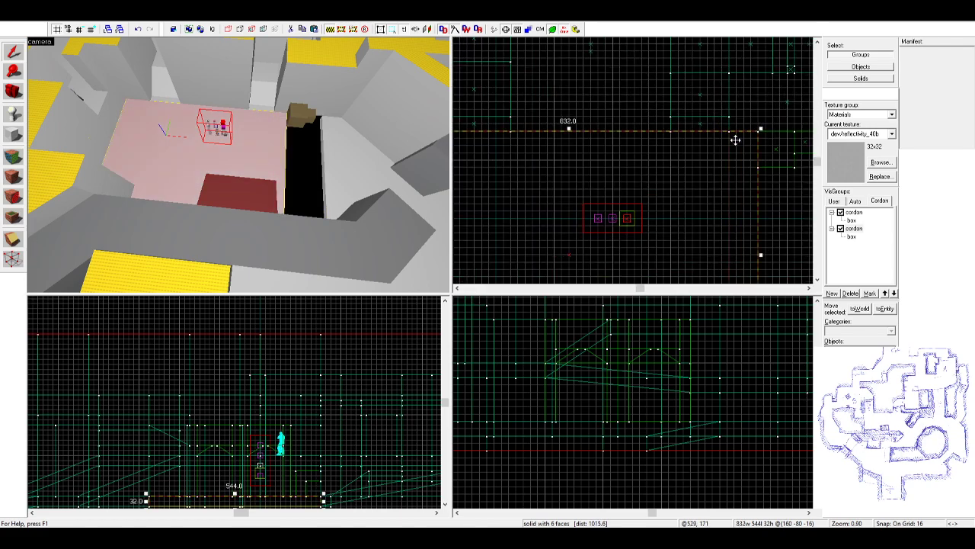
- Move the five-sided angled floor piece over against the shortened edge of the rectangular floor
scroll(317, 113, "down", 1)
key("z")
left_click_drag(238, 165, 301, 158)
scroll(762, 180, "down", 2)
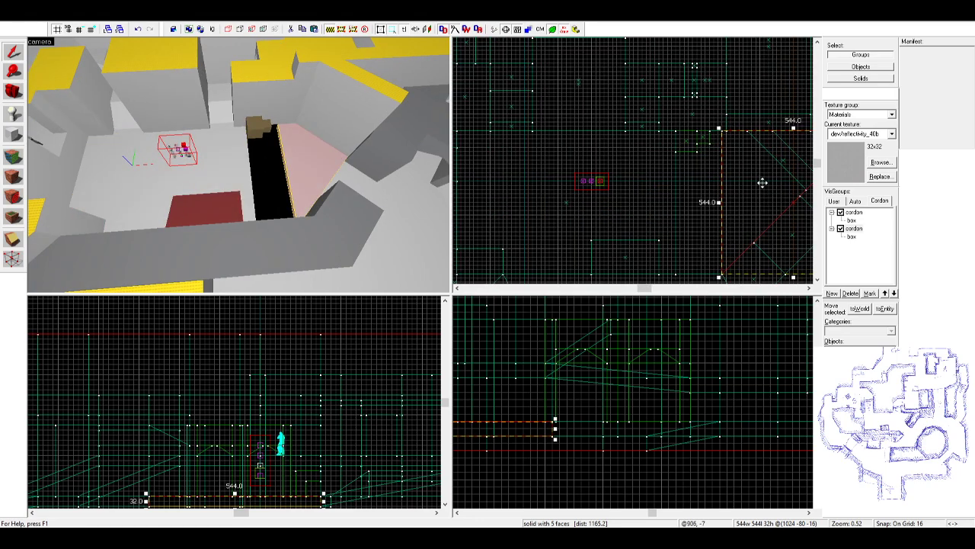
left_click(719, 183)
- Select the angled and long walls bordering the open area and shift them together 176 units toward the shortened floor
left_click(265, 130)
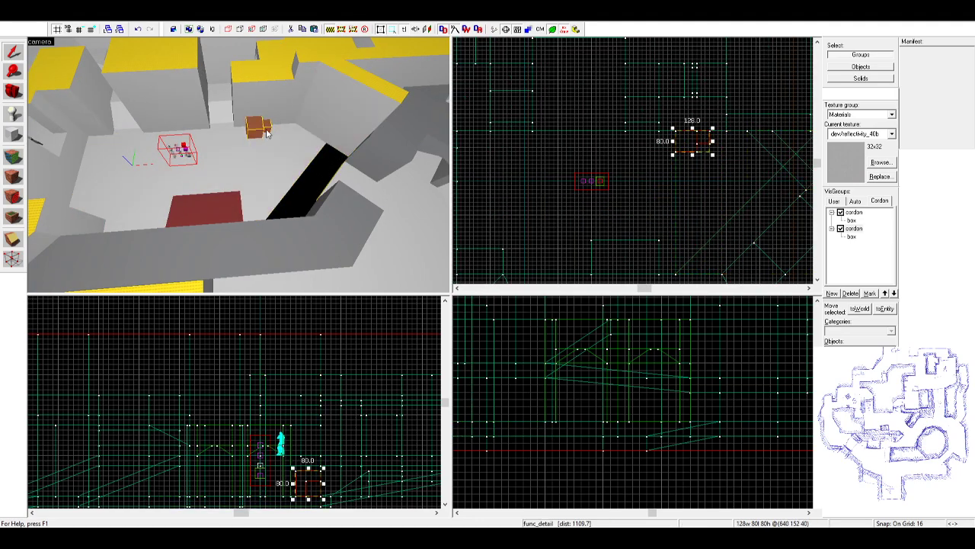
left_click(340, 122)
left_click(360, 163)
left_click(341, 209, "ctrl")
left_click(301, 236, "ctrl")
scroll(698, 192, "down", 3)
key("Left")
key("Left")
key("Left")
key("Left")
key("Left")
key("Left")
key("Left")
key("Left")
key("Left")
key("Left")
key("Left")
key("Left")
key("Left")
key("Left")
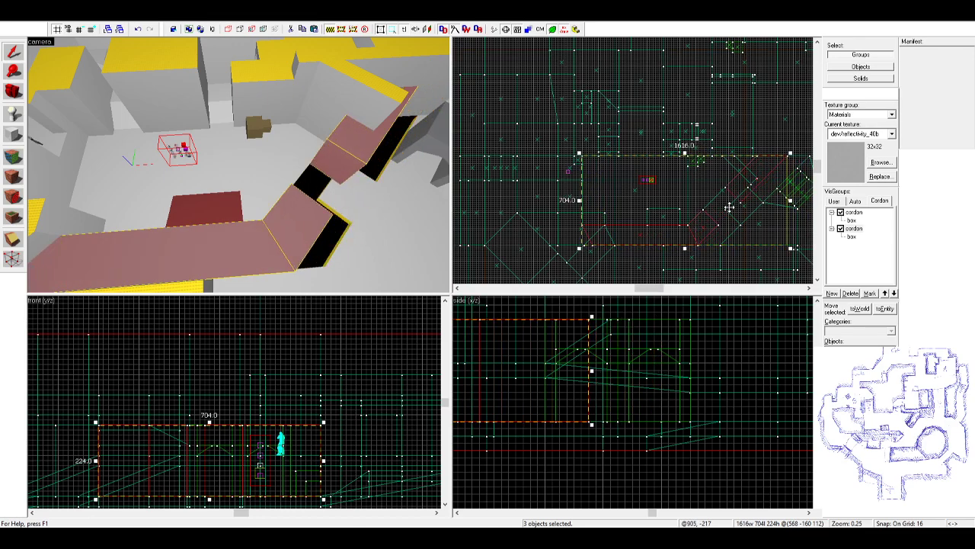
key("Right")
key("Right")
key("Right")
- Clip off the overhanging far end of the long wall at an angle where it meets the neighbouring wall
scroll(587, 228, "up", 10)
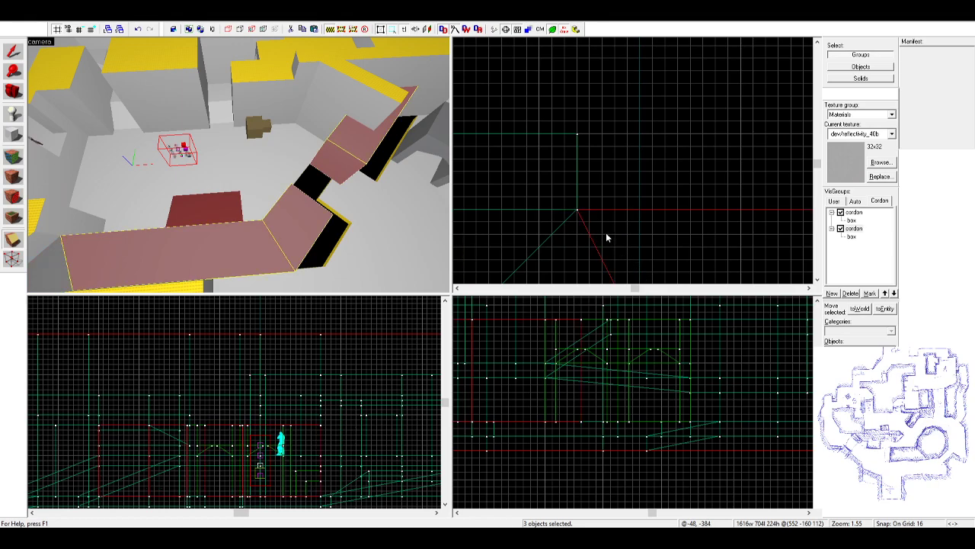
scroll(379, 204, "down", 2)
key("Escape")
- Move the diagonal 296 by 296 unit floor piece 176 units over, into the gap between the shifted walls
left_click(335, 190)
scroll(518, 160, "down", 8)
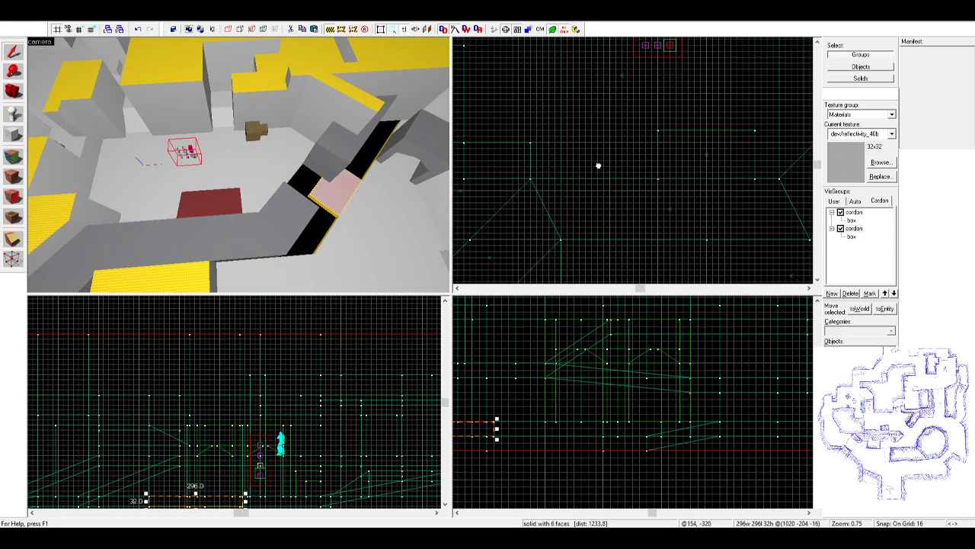
scroll(655, 186, "up", 5)
left_click_drag(649, 163, 599, 160)
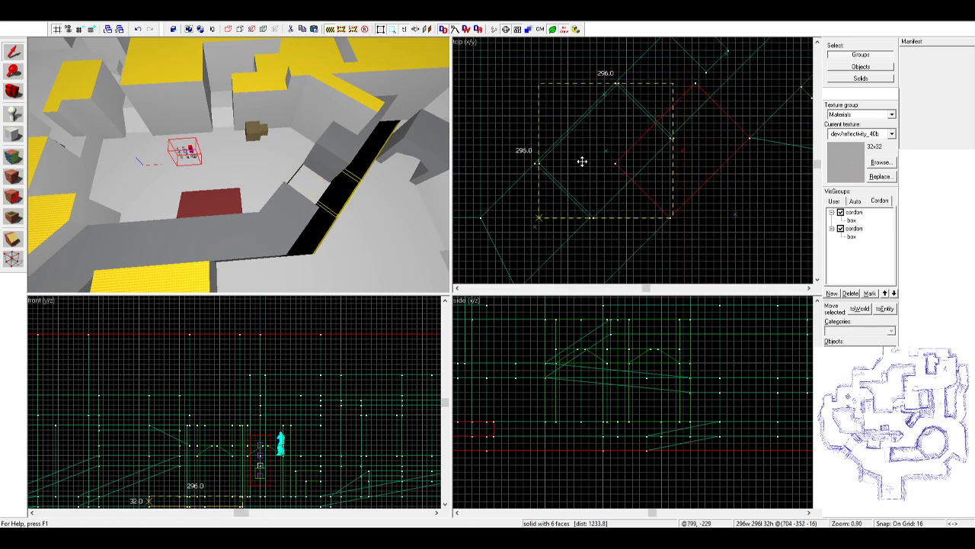
key("ctrl+z")
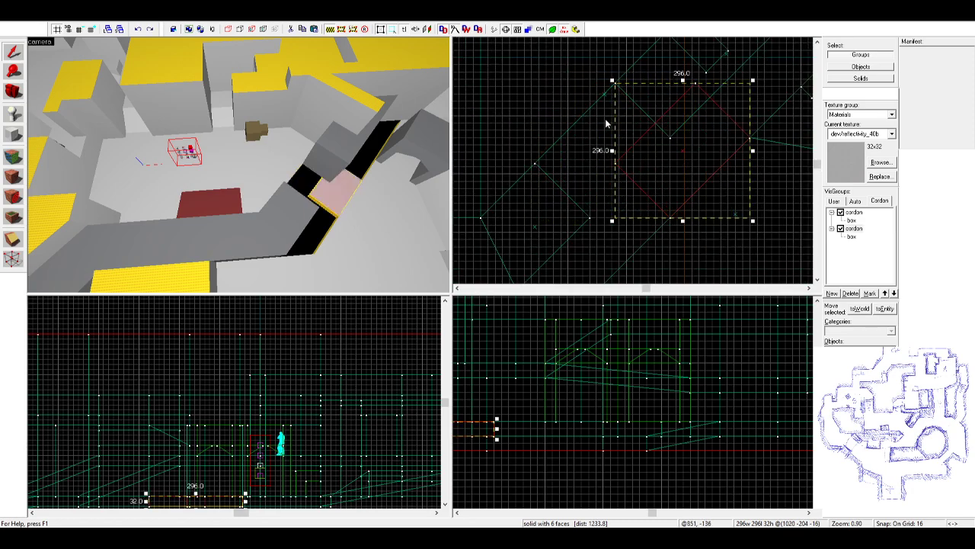
key("ctrl+y")
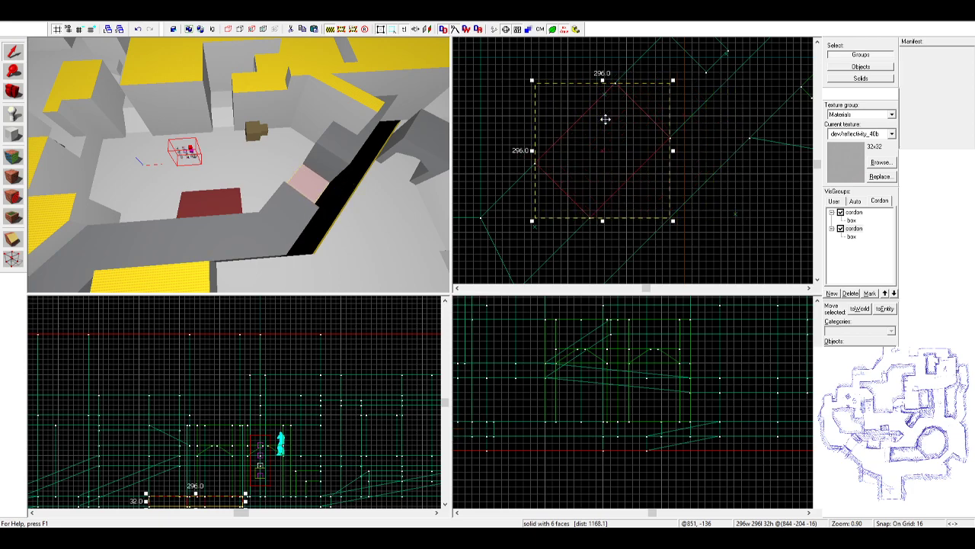
left_click(337, 242)
key("z")
key("s")
key("z")
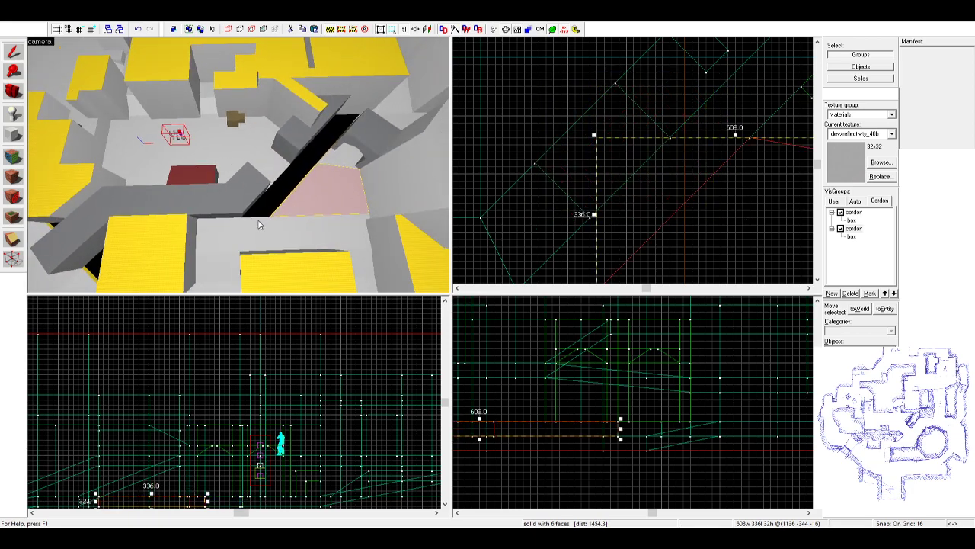
left_click(250, 228, "ctrl")
left_click(297, 223, "ctrl")
left_click(348, 149)
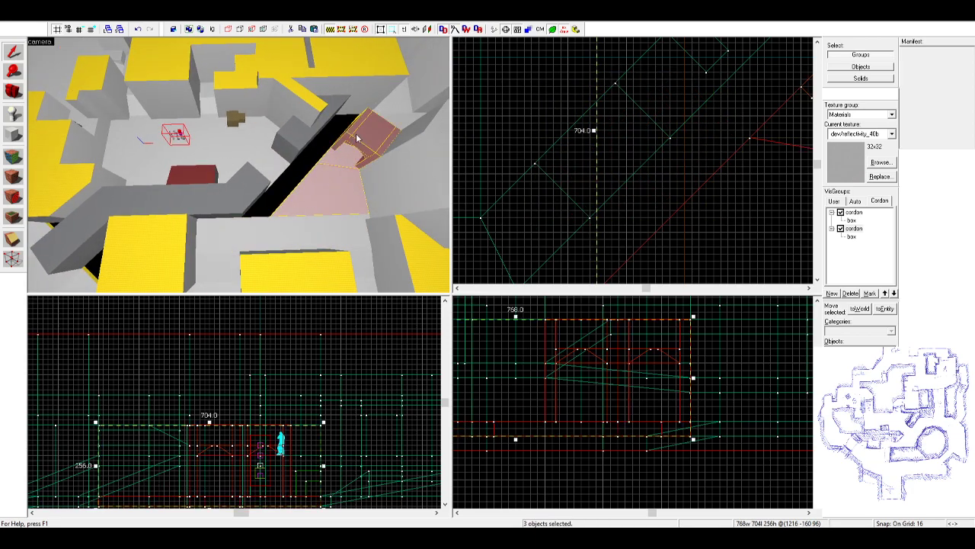
left_click(311, 187)
left_click(348, 154)
left_click(369, 134, "ctrl")
left_click(332, 180, "ctrl")
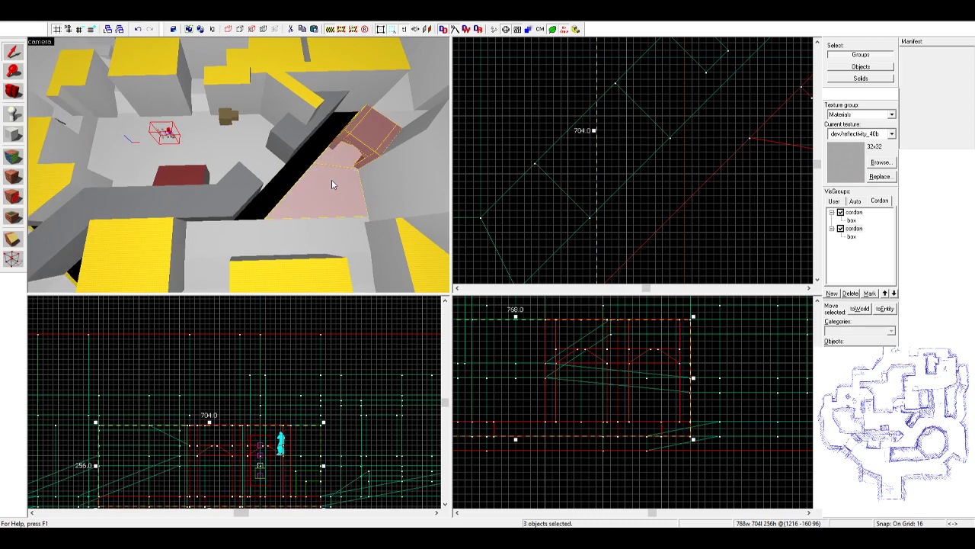
key("z")
key("w")
key("z")
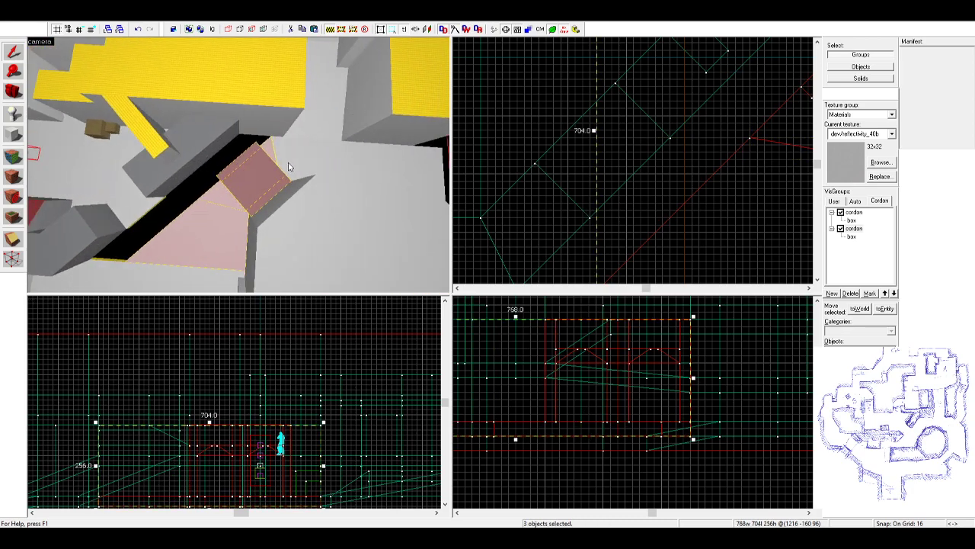
- Select all brushes of the map section beyond the gap, including the floor piece bordering the gap
scroll(605, 164, "down", 8)
scroll(677, 166, "down", 2)
scroll(702, 172, "up", 2)
left_click(705, 198)
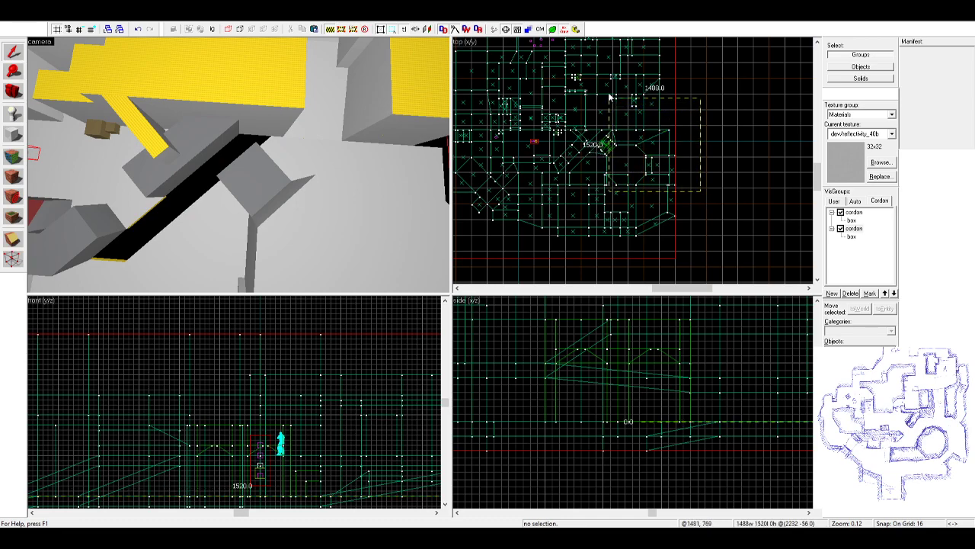
key("Return")
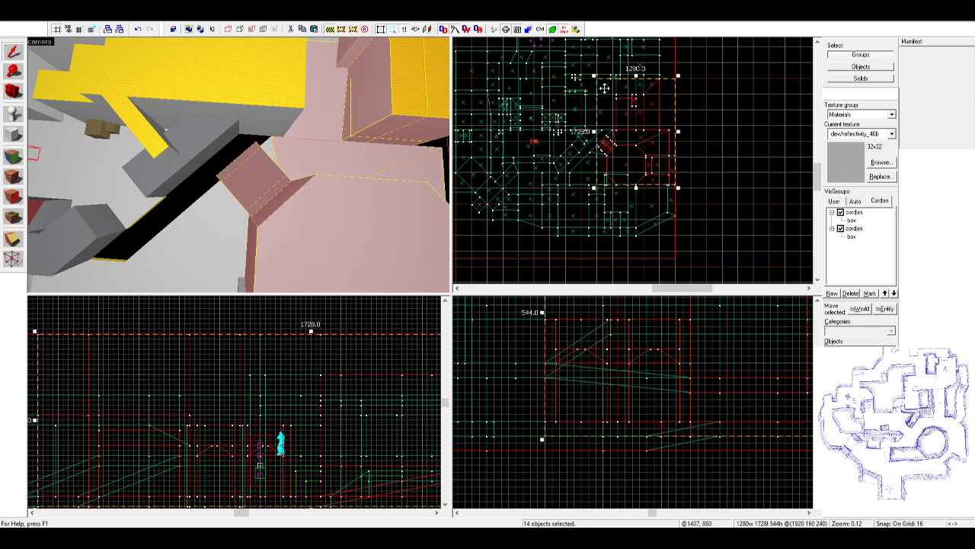
left_click(224, 213, "ctrl")
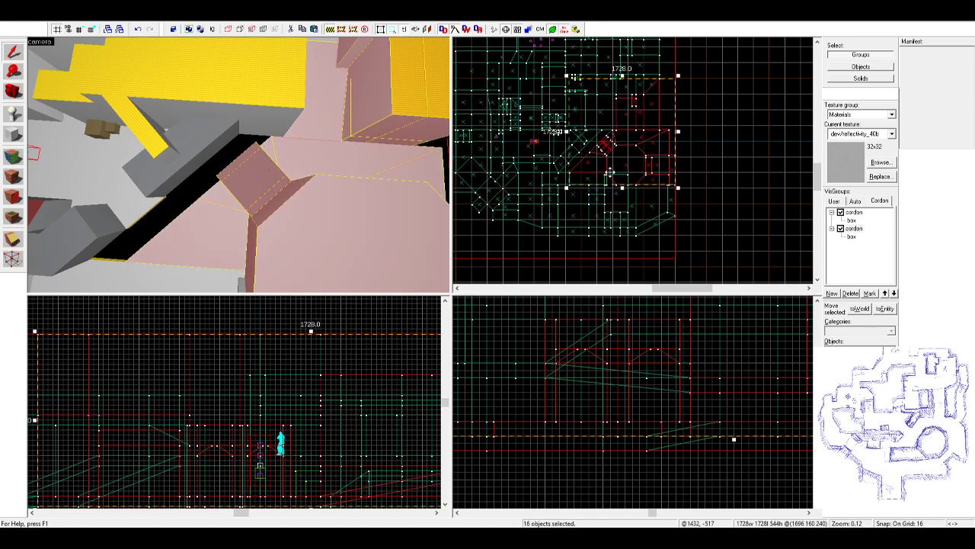
- Add the remaining floor brushes north of the archway area to the existing multi-brush selection
scroll(685, 200, "down", 2)
key("z")
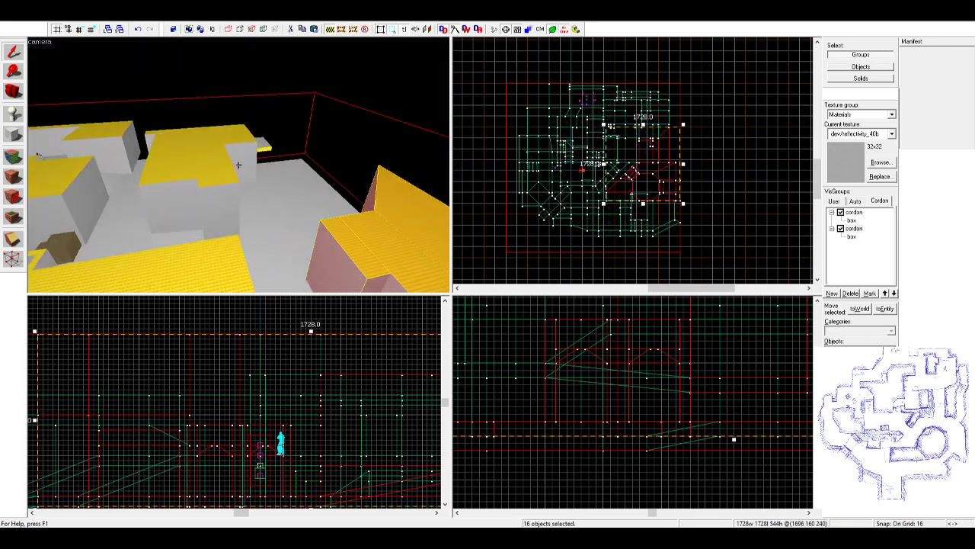
key("z")
left_click(232, 191, "ctrl")
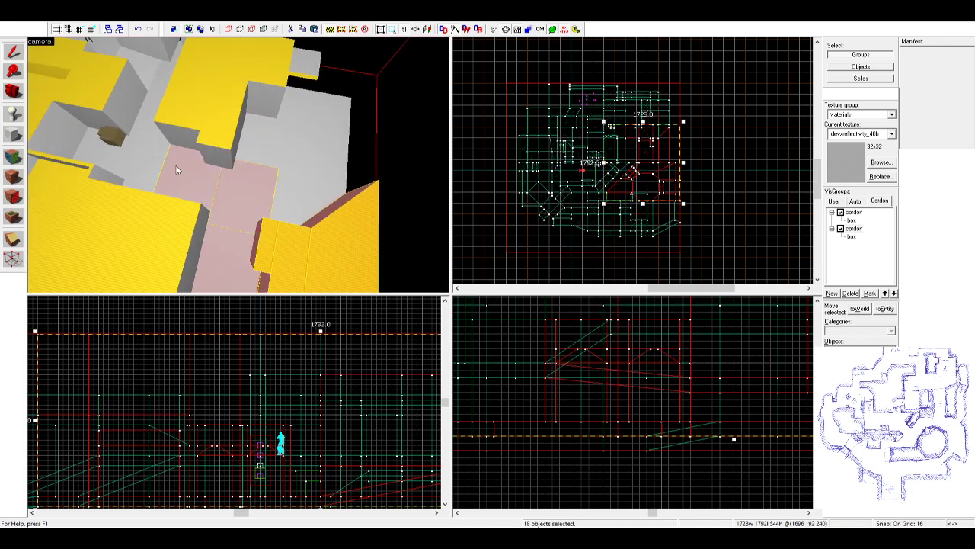
left_click(290, 148, "ctrl")
left_click(303, 156, "ctrl")
left_click(316, 188, "ctrl")
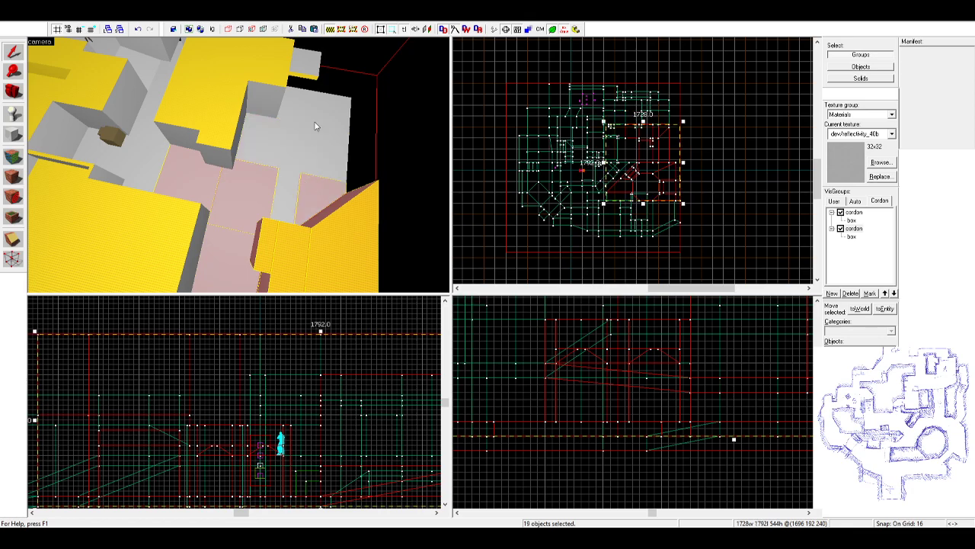
left_click(314, 113, "ctrl")
left_click(295, 137, "ctrl")
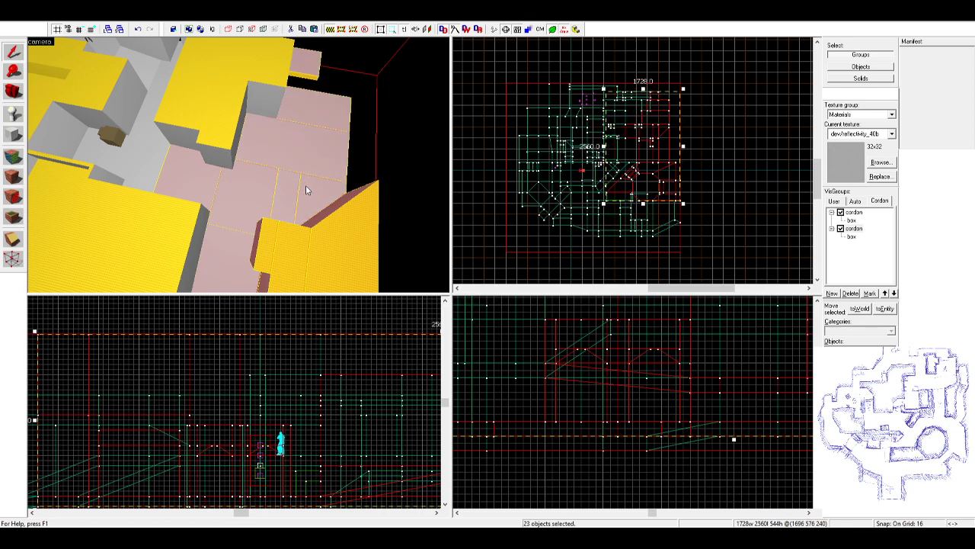
- Shift the selected group of brushes 176 units west in the top view, keeping to the 16-unit grid
scroll(614, 198, "up", 10)
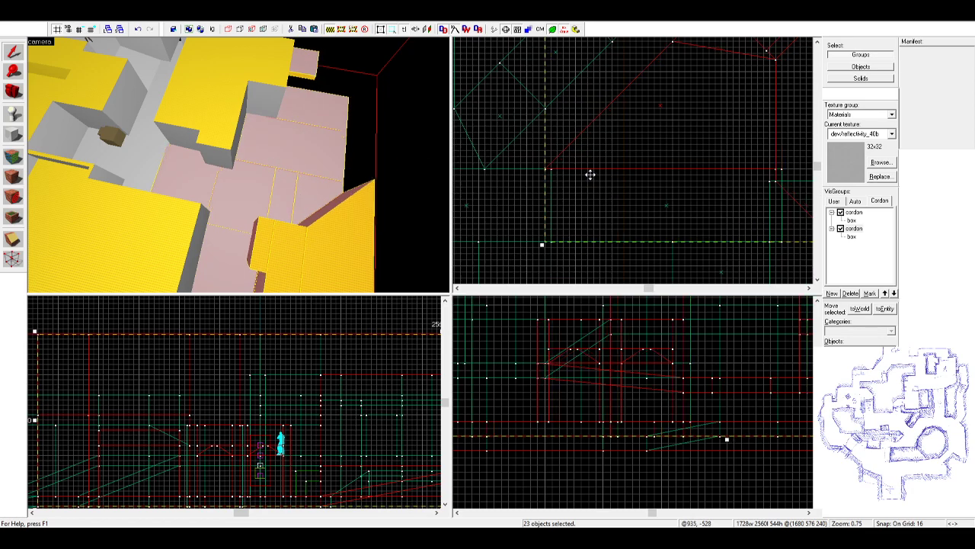
key("Left")
key("z")
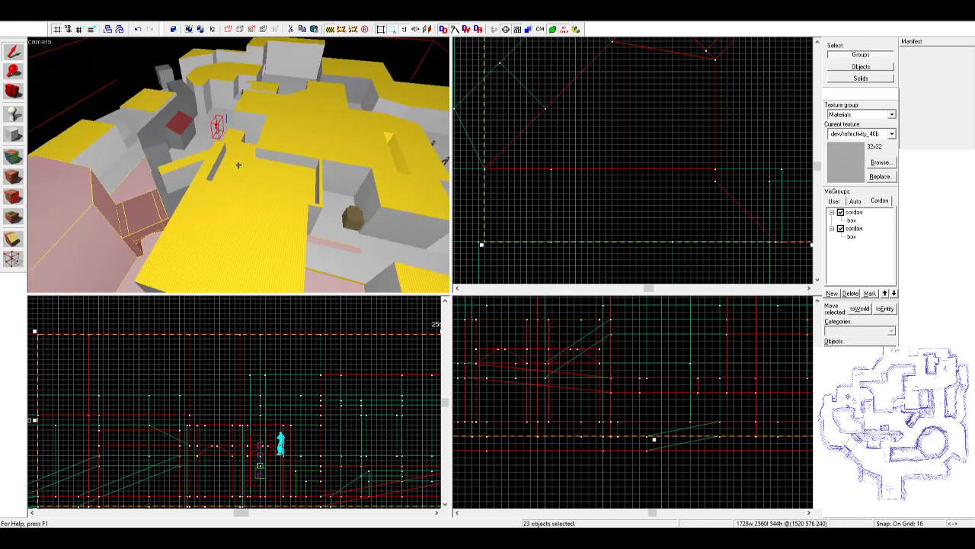
- Inspect the shifted brushes around the archway and alley from above and at ground level
key("w")
key("s")
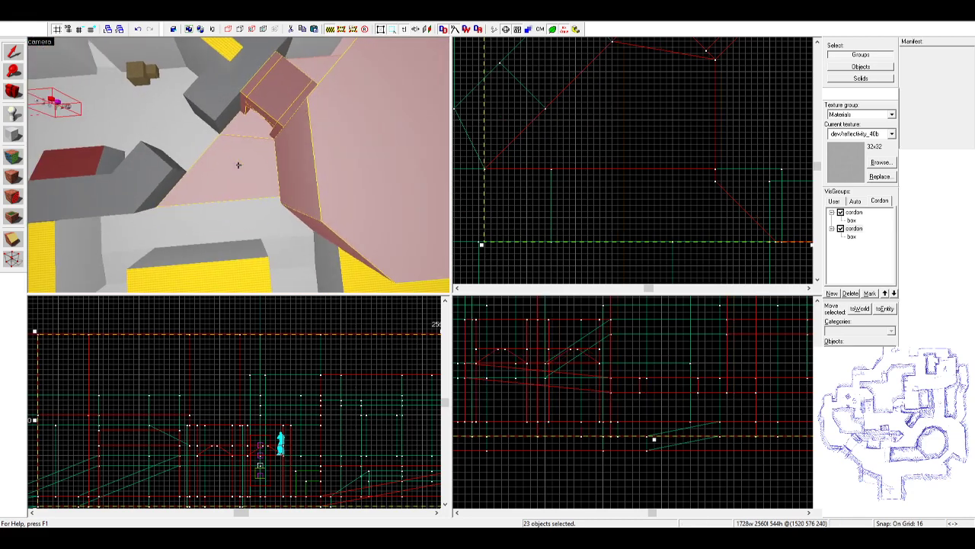
key("w")
key("s")
key("w")
key("s")
key("s")
key("w")
key("s")
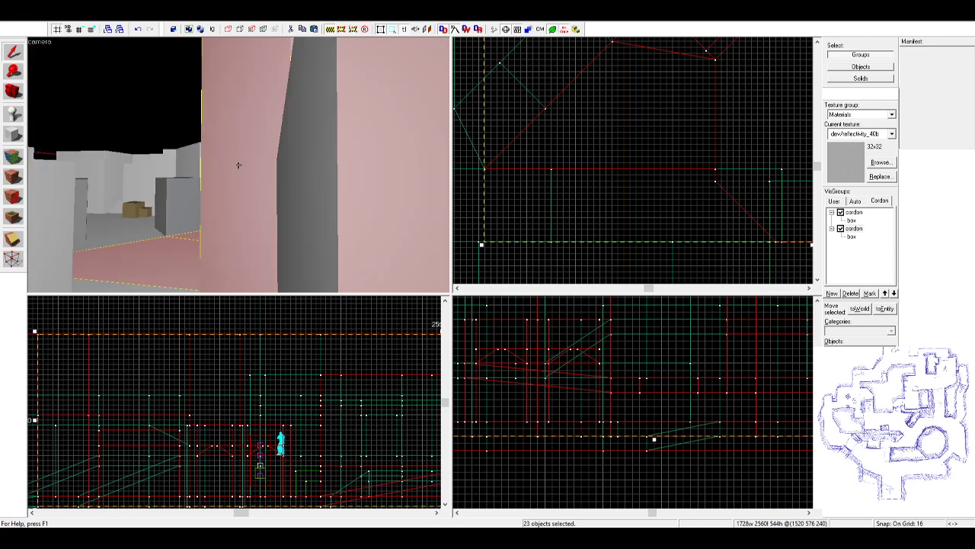
key("w")
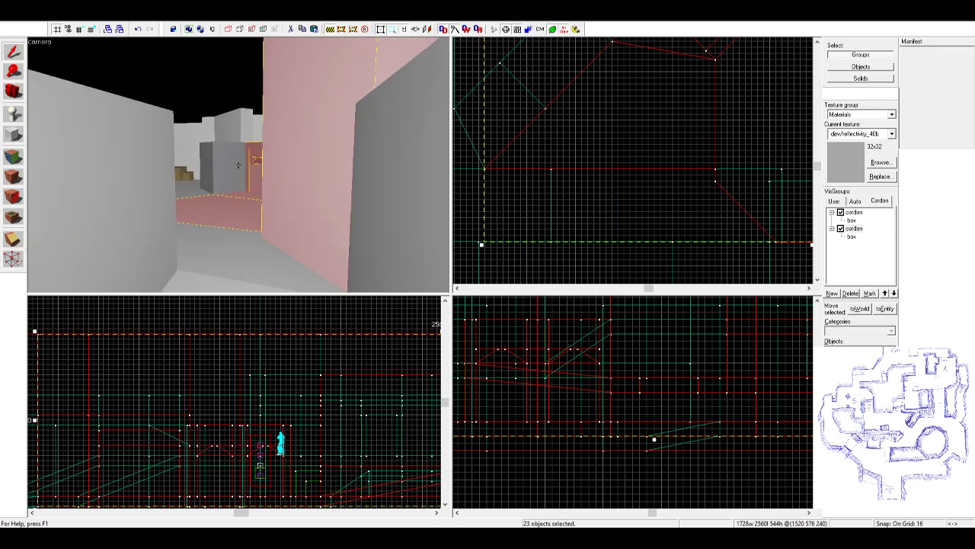
key("w")
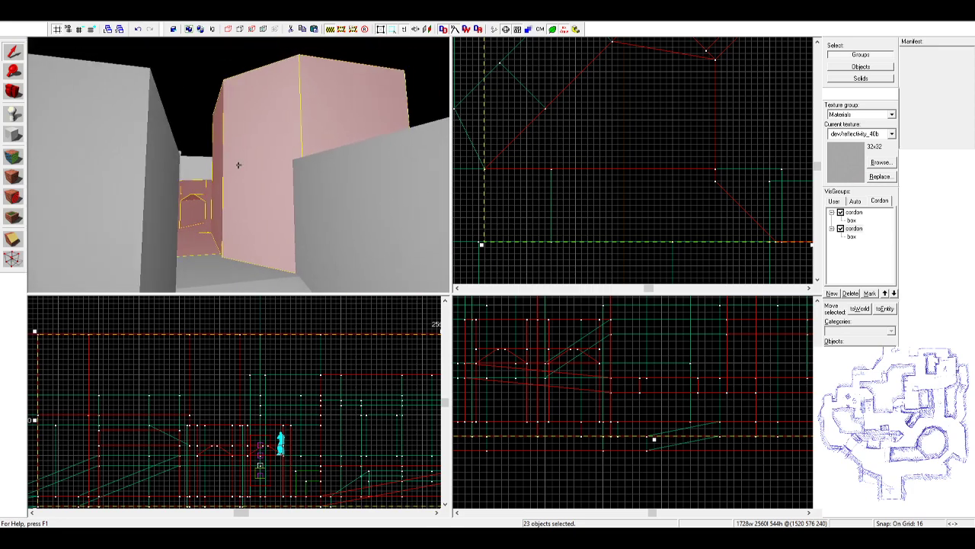
- Examine the sightlines through the alley toward the archway and crates at eye level
scroll(562, 141, "down", 4)
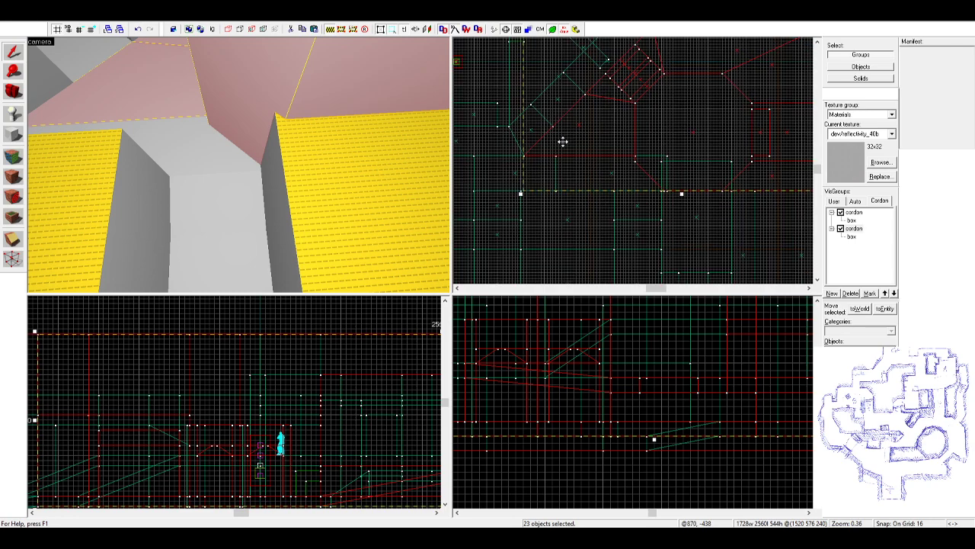
key("s")
key("z")
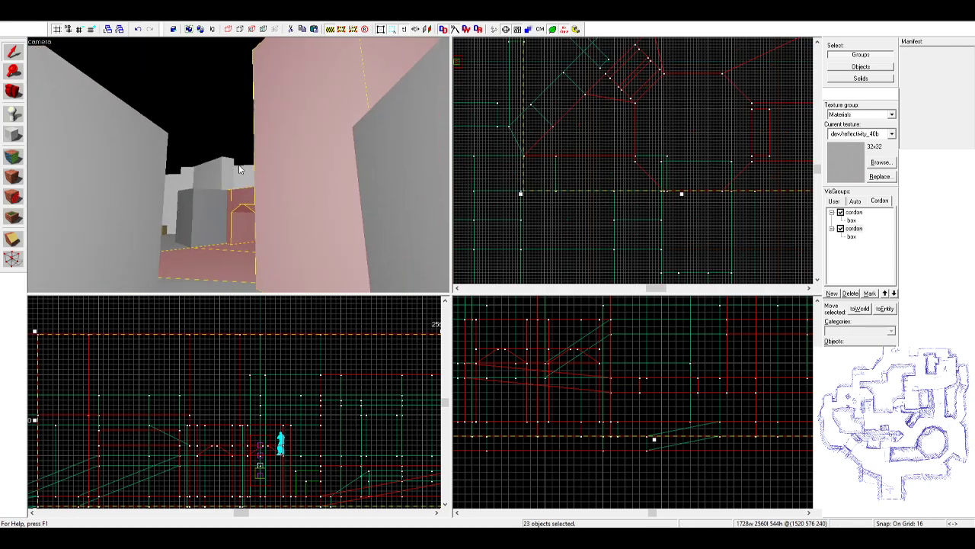
key("s")
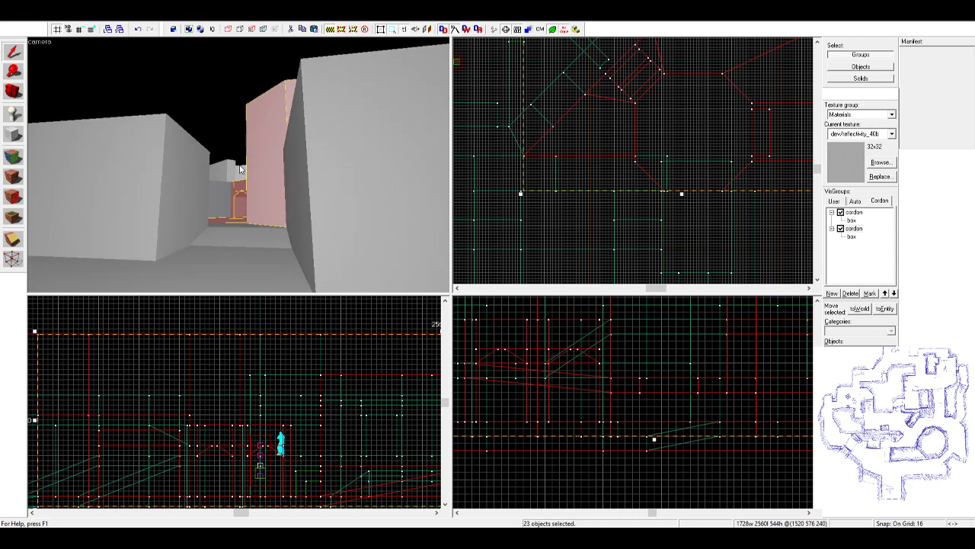
key("w")
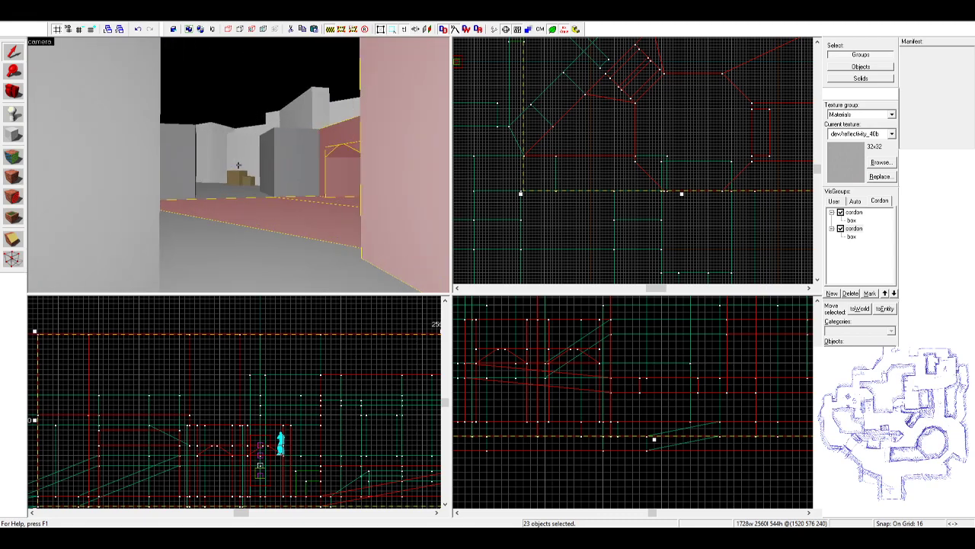
key("s")
key("w")
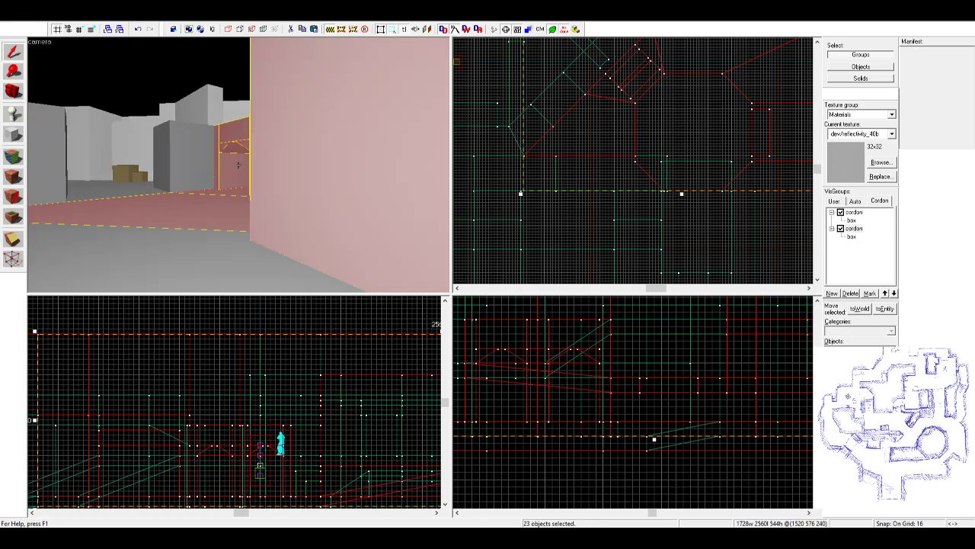
key("s")
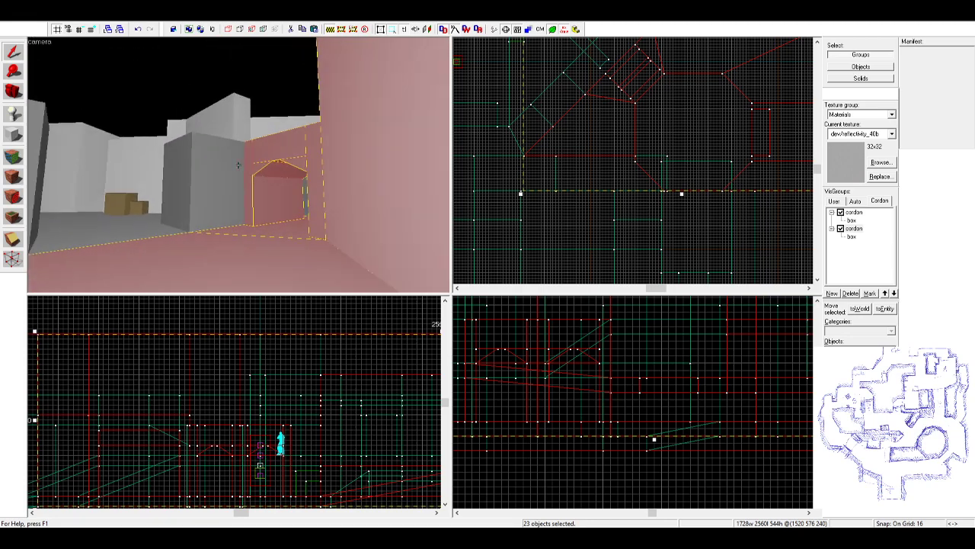
key("w")
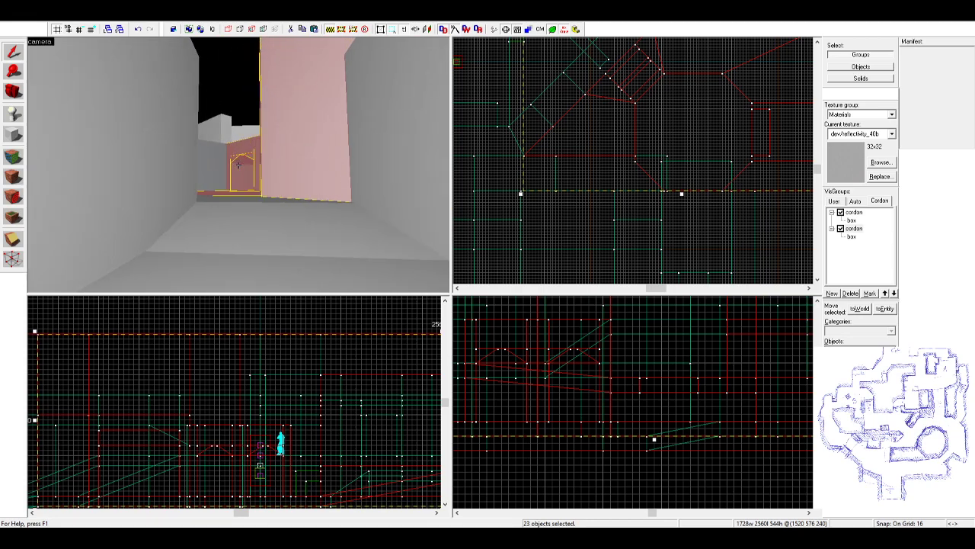
key("w")
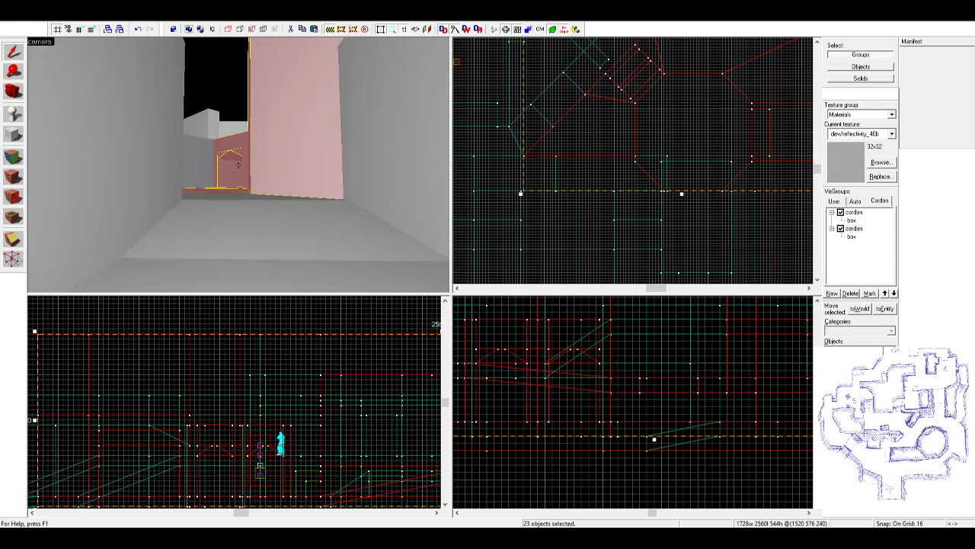
key("s")
key("w")
key("a")
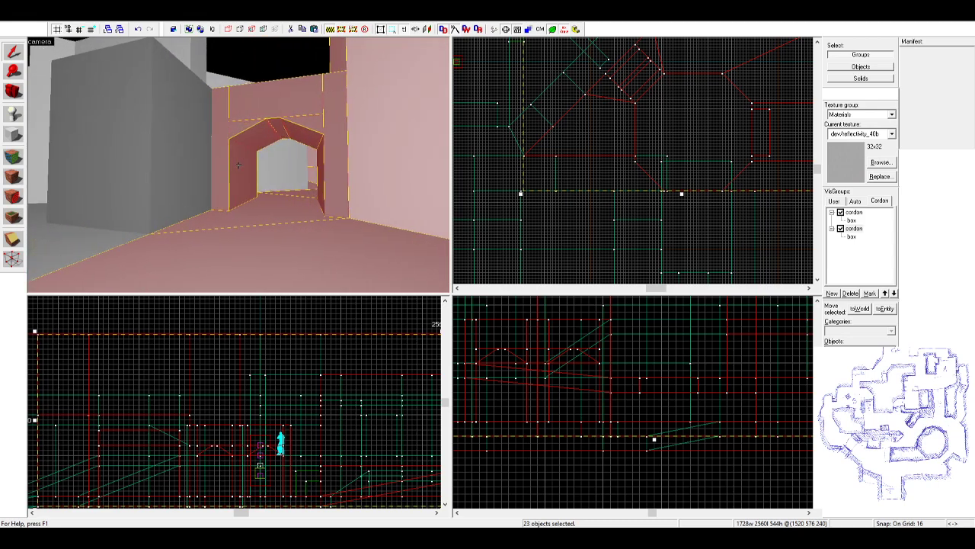
key("w")
key("s")
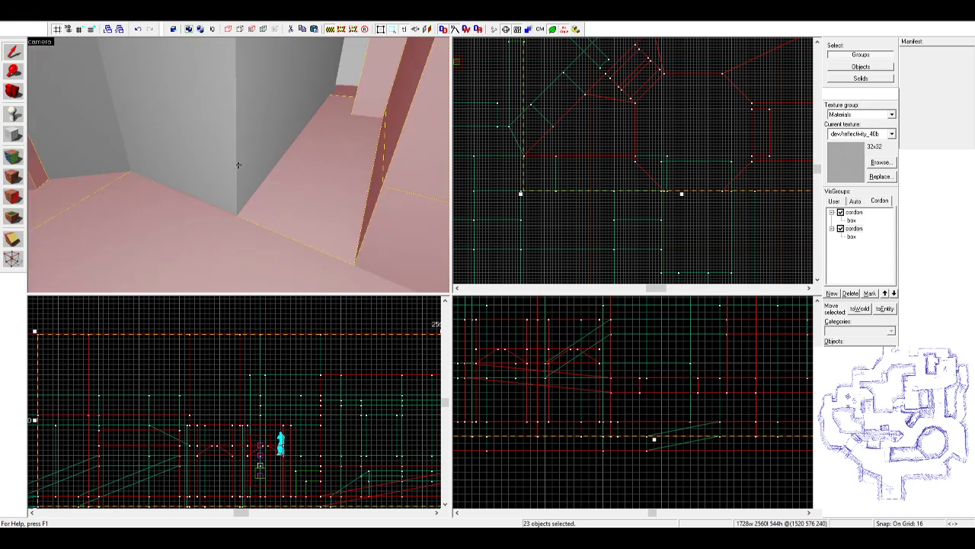
key("w")
- Select the 512 by 576 building block beside the passage and narrow it by pulling its east side inward
left_click(239, 165)
key("z")
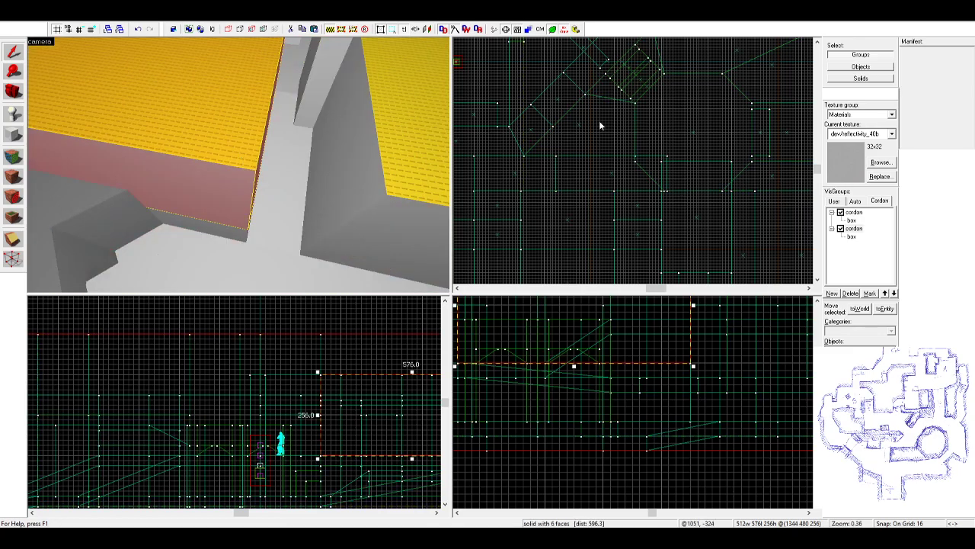
scroll(599, 121, "down", 9)
scroll(655, 159, "up", 12)
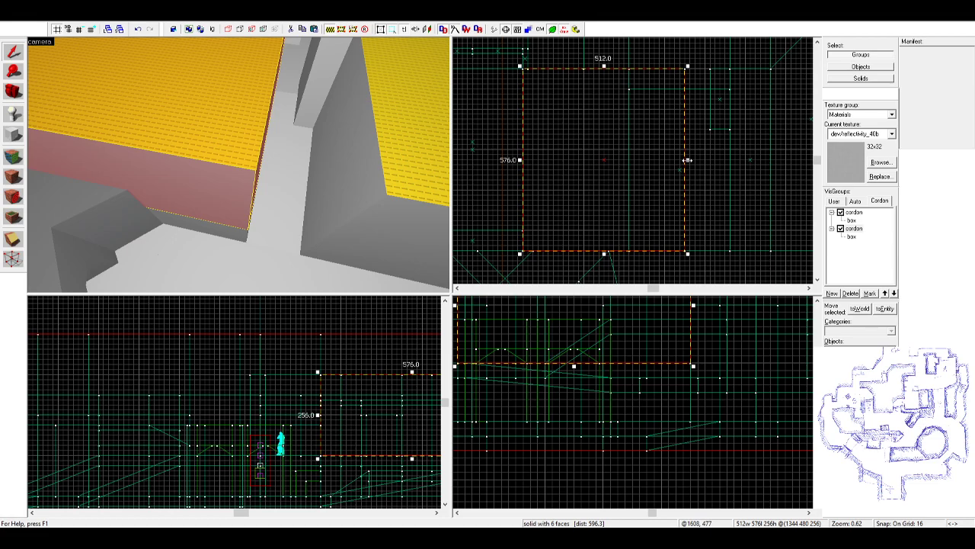
mouse_move(686, 160)
left_mouse_down()
mouse_move(636, 155)
mouse_move(681, 127)
mouse_move(630, 155)
left_mouse_up()
- Select the 128-unit-wide wall block across the passage and examine the width of the passage up to the archway
left_click(381, 161)
key("z")
key("w")
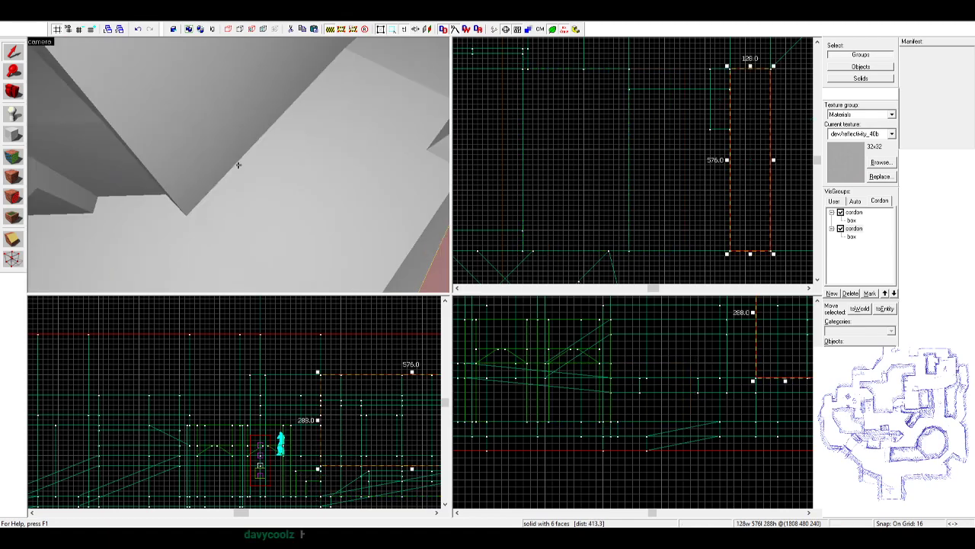
key("w")
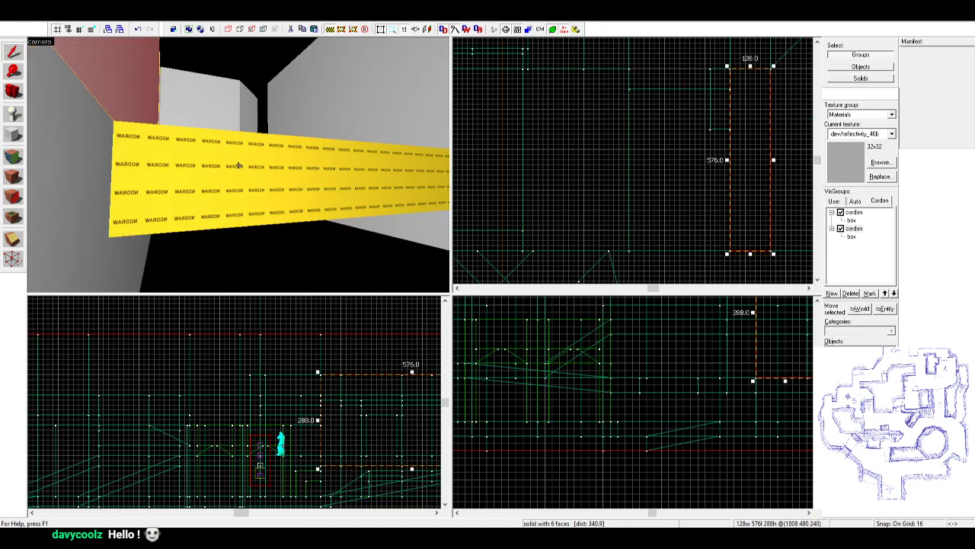
key("w")
key("s")
key("s")
key("z")
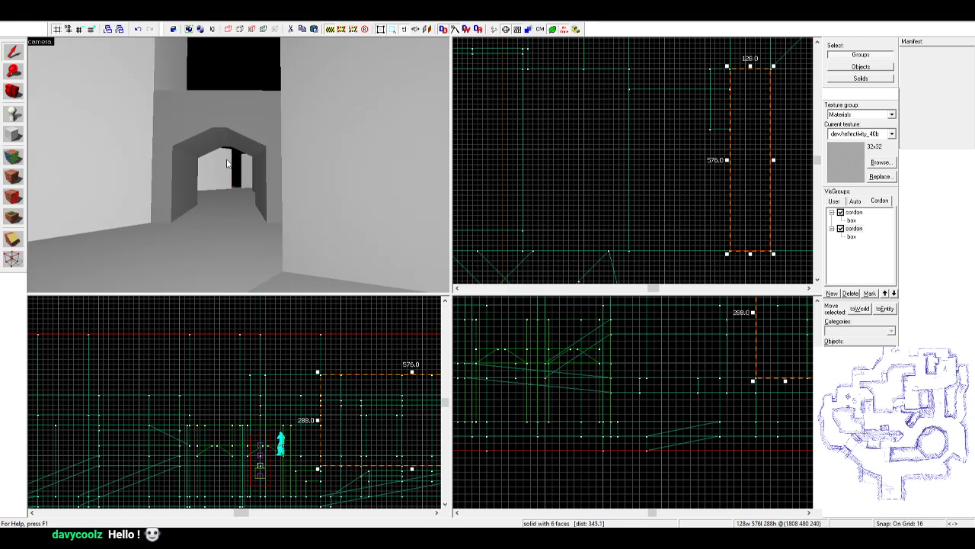
- Move through the archway and past the crates to examine the connecting corridor and its ramp
key("w")
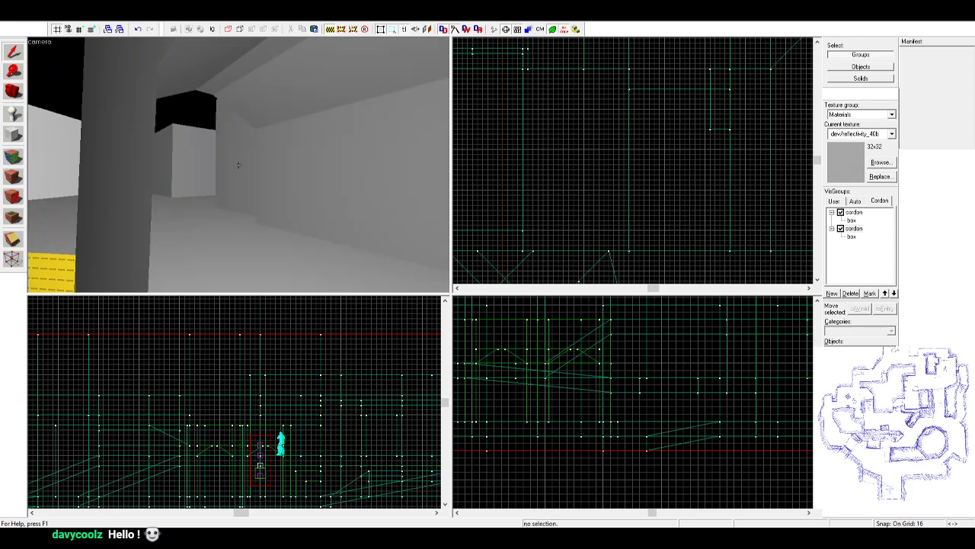
key("w")
key("a")
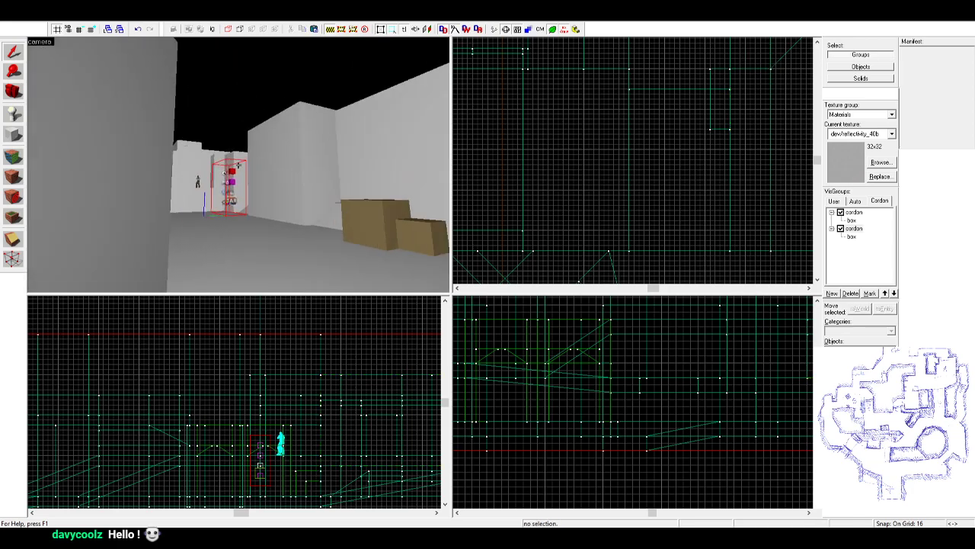
key("w")
key("z")
key("s")
key("w")
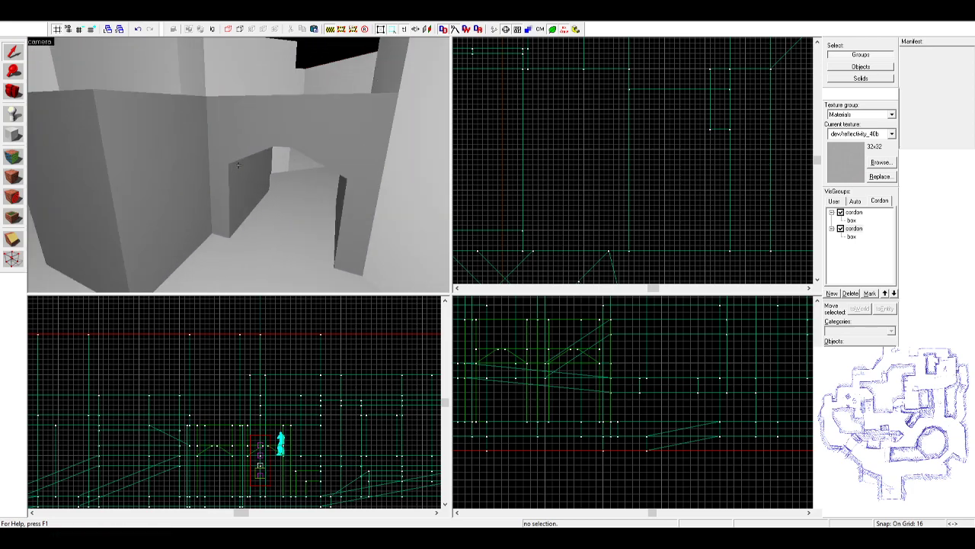
key("w")
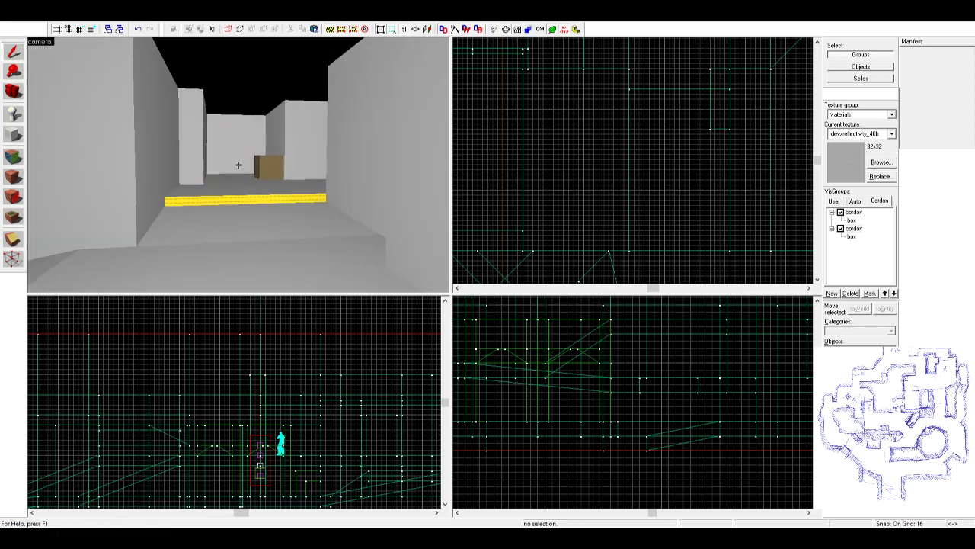
- Shorten the corridor's ramp brush to 144 units wide by pulling its west side to the adjoining floor edge
key("z")
left_click(260, 169)
scroll(626, 107, "down", 6)
scroll(614, 90, "up", 7)
middle_click_drag(624, 115, 588, 162)
left_click_drag(579, 162, 646, 162)
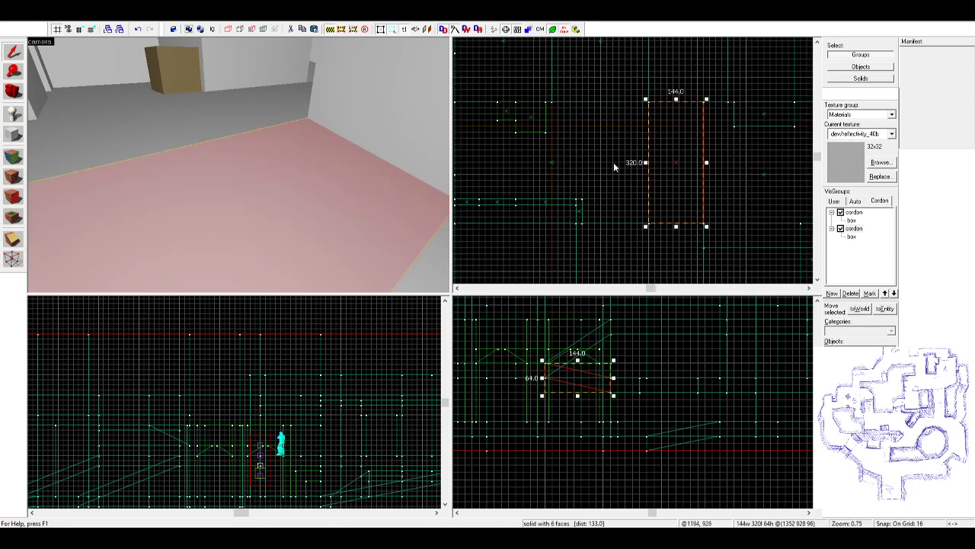
- Examine the ramp's junction with the 512-unit-wide floor slab, and review the surrounding layout from above
key("z")
key("s")
key("w")
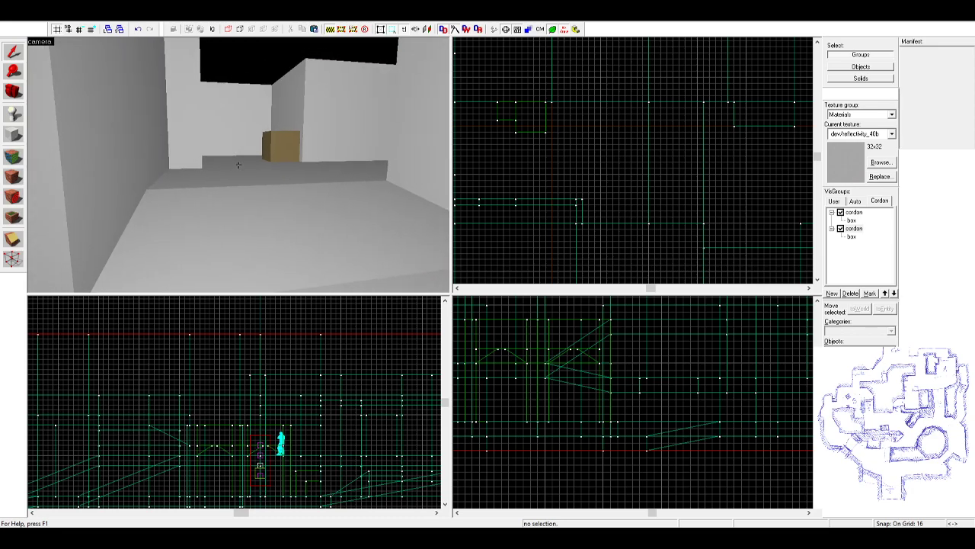
key("w")
left_click(239, 165)
key("w")
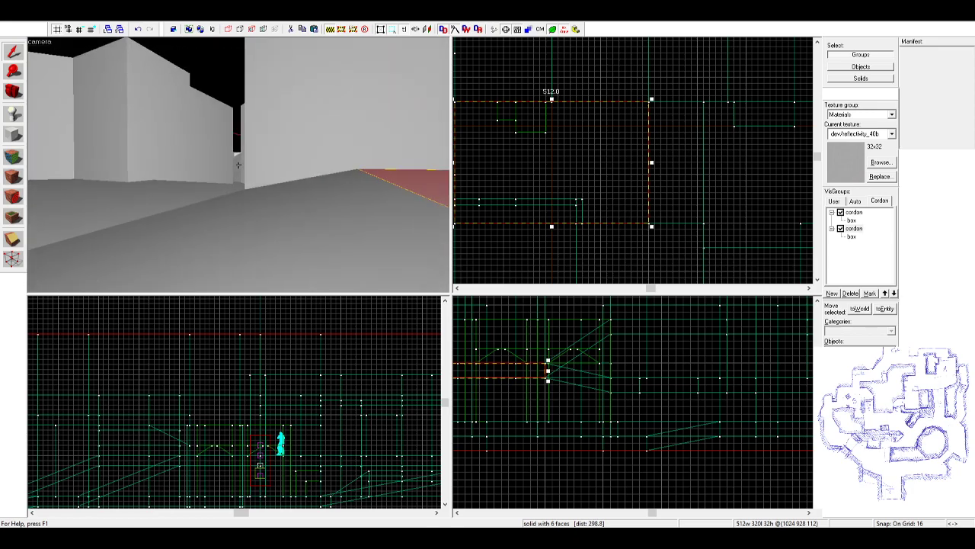
key("w")
key("s")
key("z")
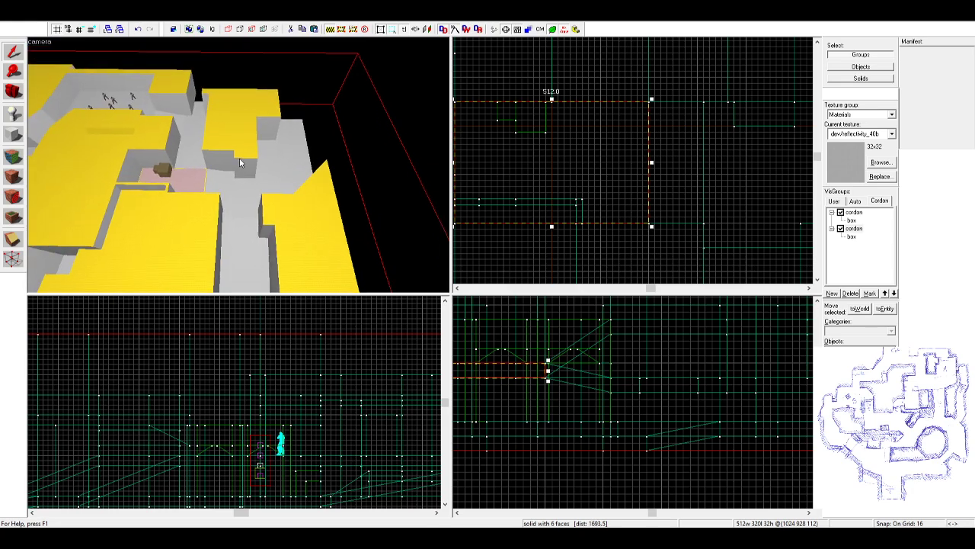
- Undo the ramp and building block resizing, back to the 23-object selection
key("ctrl+z")
key("ctrl+z")
key("ctrl+z")
key("ctrl+z")
key("ctrl+z")
key("ctrl+z")
key("ctrl+z")
key("ctrl+z")
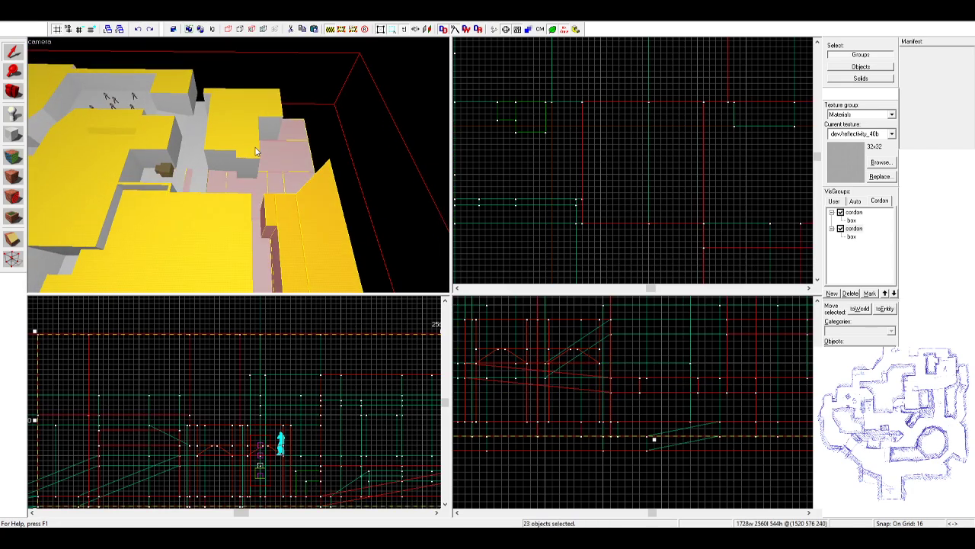
- Shift the selected group of brushes 96 units east in the top view
key("Right")
key("Right")
key("Right")
key("Right")
key("Right")
key("Right")
key("Right")
key("Right")
key("Right")
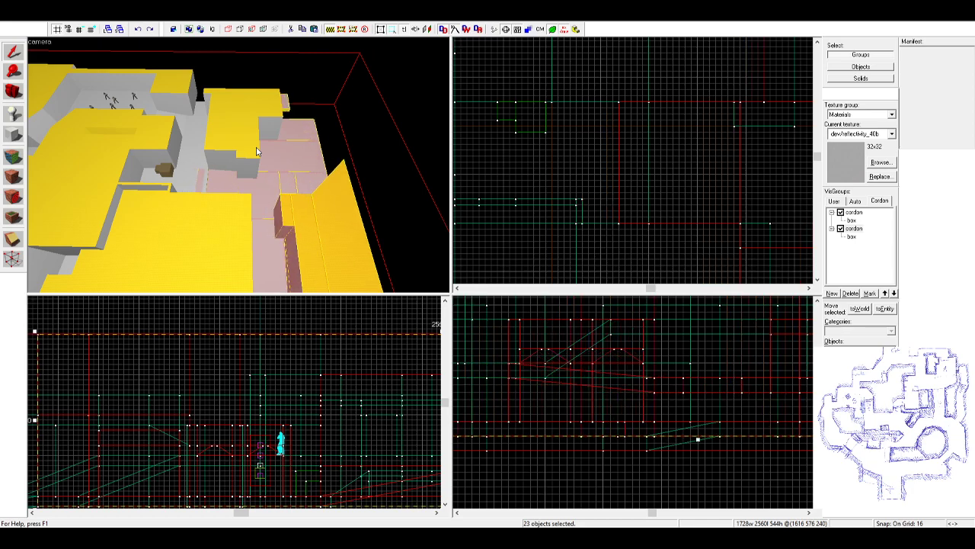
- Move the selected brushes 80 units further east, then add the neighbouring building blocks to the selection
key("Right")
key("Right")
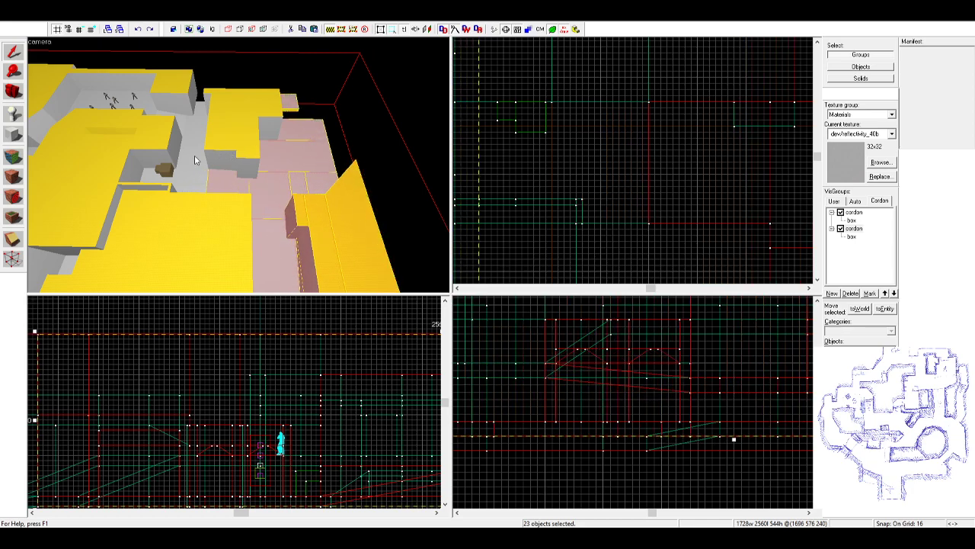
left_click(235, 164, "ctrl")
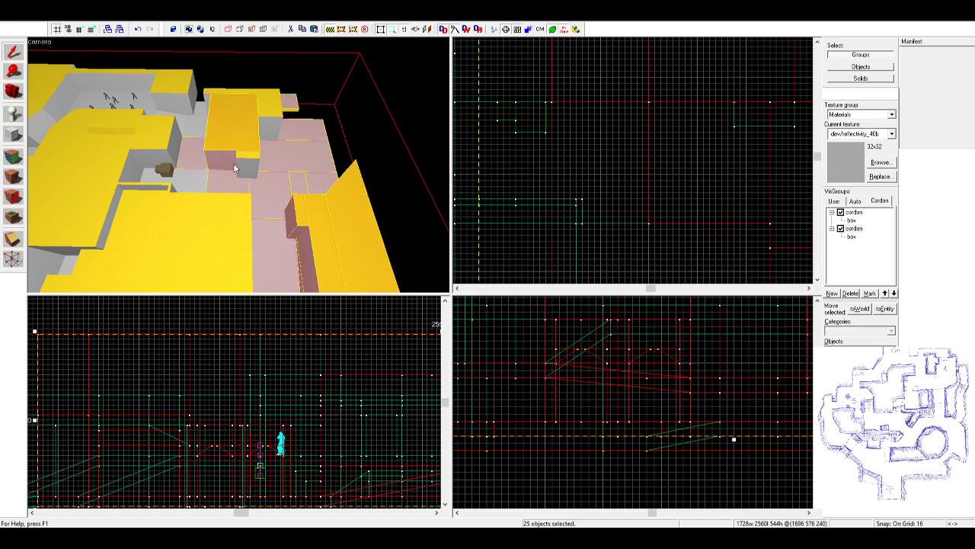
left_click(269, 97, "ctrl")
- Shift the enlarged selection of brushes 160 units west on the 16-unit grid
scroll(716, 104, "down", 5)
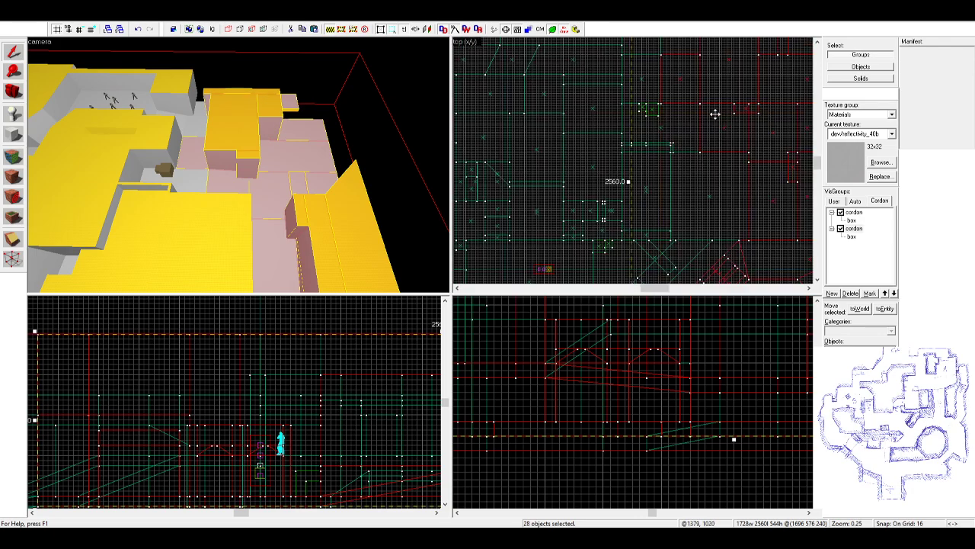
scroll(745, 151, "up", 5)
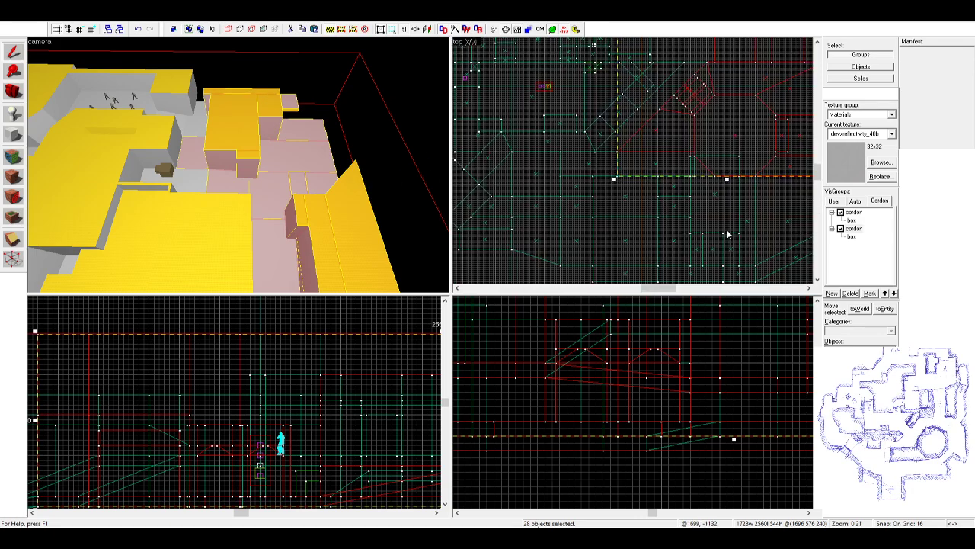
key("Left")
key("Left")
key("Left")
key("Left")
key("Left")
key("Left")
key("Left")
key("Left")
key("Left")
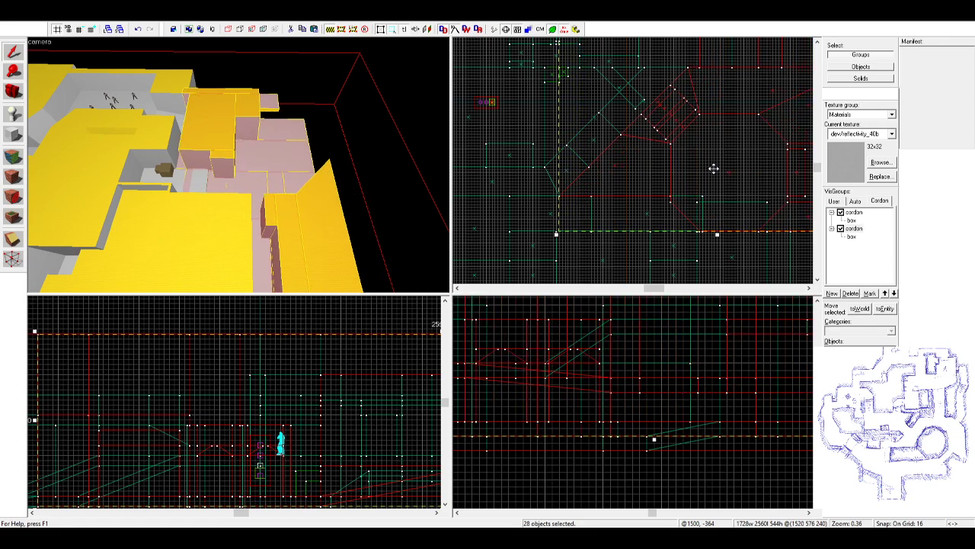
scroll(713, 169, "up", 2)
key("Right")
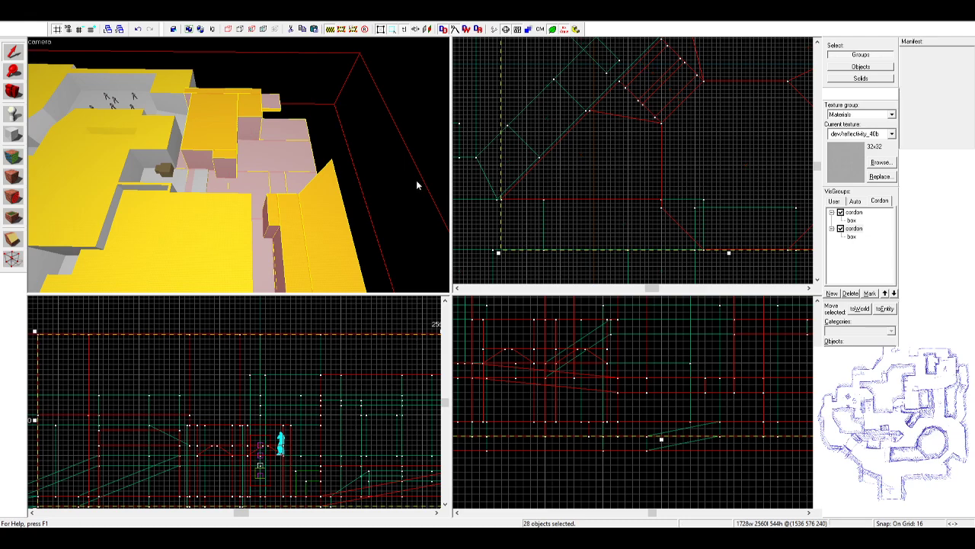
- Move the two vertices on the diagonal side of the floor in front of the archway west to close the gap with the adjoining edge
key("z")
key("w")
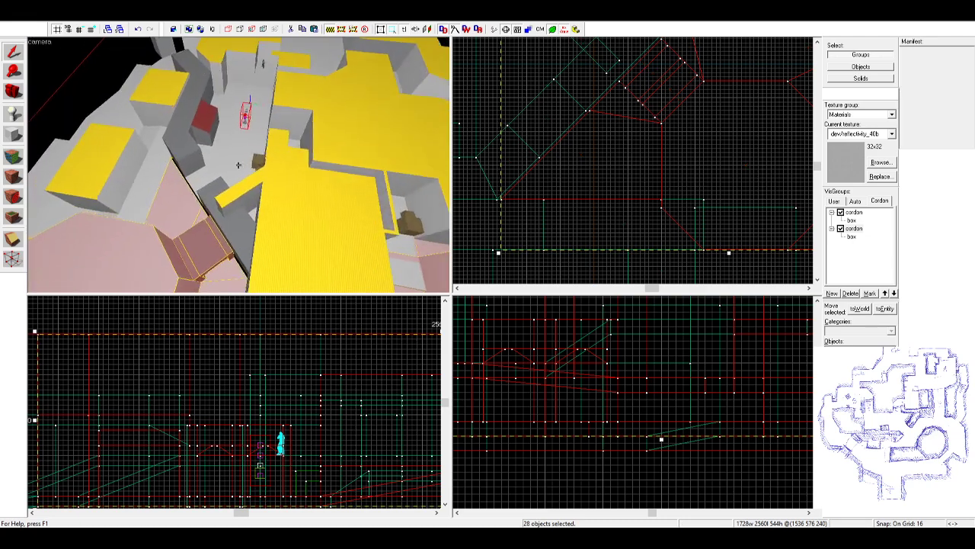
key("z")
left_click(299, 159)
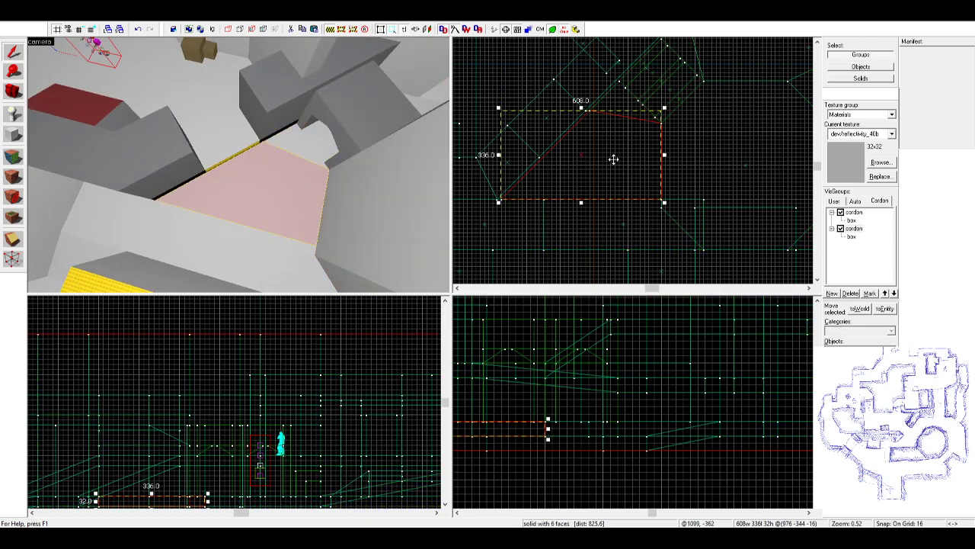
left_click(12, 260)
scroll(566, 130, "up", 5)
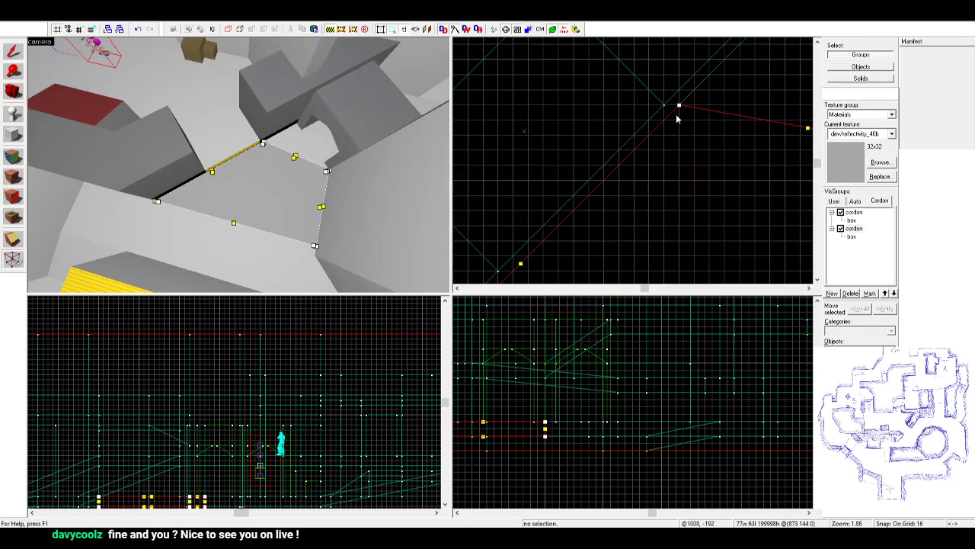
left_click_drag(679, 105, 677, 91)
scroll(678, 91, "down", 4)
left_click(526, 249)
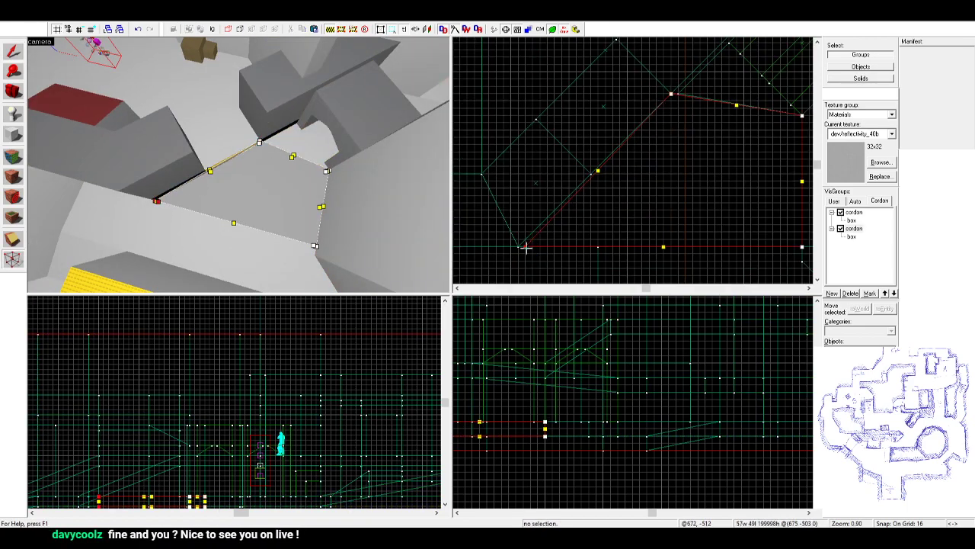
left_click_drag(521, 247, 518, 247)
- Move the vertices of the archway's own floor brush to line up with the adjoining diagonal edge and the neighbouring floor's corner
left_click(305, 145)
scroll(614, 141, "down", 6)
scroll(579, 153, "up", 7)
left_click_drag(564, 105, 559, 104)
scroll(559, 105, "down", 6)
scroll(633, 172, "up", 6)
left_click_drag(669, 179, 662, 180)
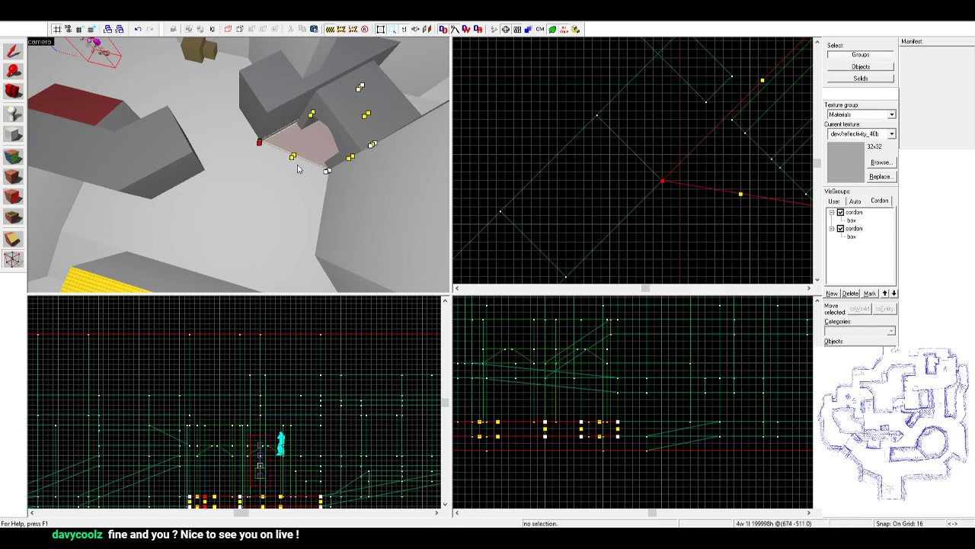
- Set the grid to 8 units and move both outer corners of the thin archway wall northwest onto the adjoining diagonal line
key("z")
key("z")
left_click(266, 178)
left_click(241, 178)
scroll(556, 193, "down", 2)
middle_click_drag(556, 192, 448, 285)
scroll(628, 191, "up", 2)
scroll(628, 169, "up", 6)
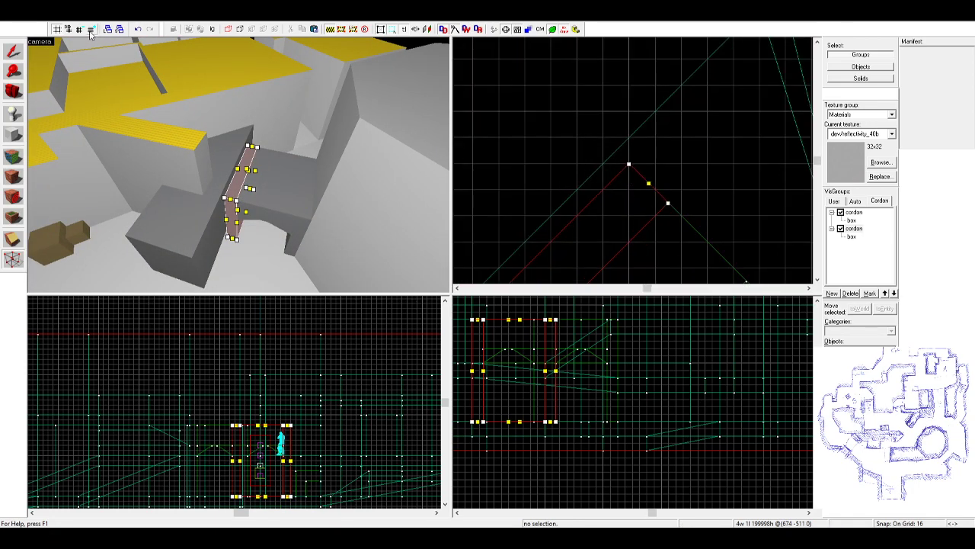
left_click(90, 30)
left_click_drag(629, 162, 617, 150)
scroll(632, 172, "down", 2)
middle_click_drag(537, 272, 662, 188)
middle_click_drag(576, 263, 607, 218)
scroll(607, 218, "up", 3)
left_click_drag(605, 215, 591, 200)
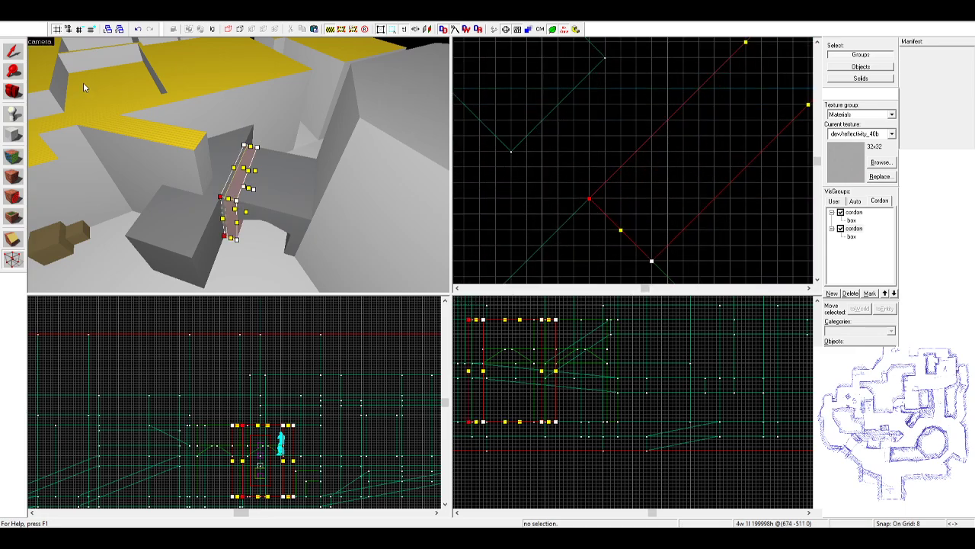
- Clip the tall wall block beside the archway along a 45-degree line continuing the archway wall's diagonal
left_click(13, 52)
key("z")
left_click(238, 164)
key("z")
scroll(618, 142, "down", 5)
middle_click_drag(621, 146, 787, 241)
key("shift+x")
left_click_drag(670, 170, 680, 161)
key("shift+x")
key("shift+x")
key("shift+x")
key("Return")
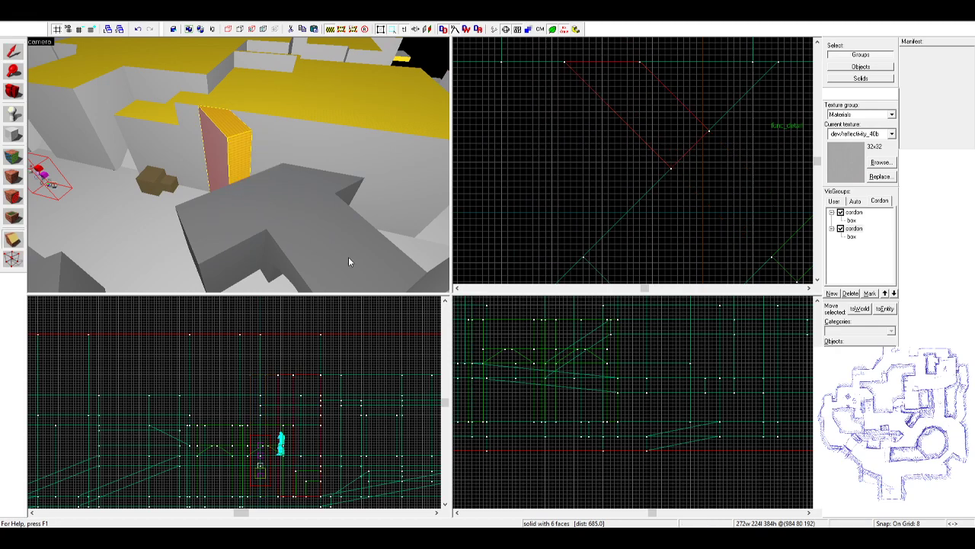
- Extend the clipped wall block's east corner to the archway's wall junction and merge the adjacent vertex into it
left_click(14, 260)
middle_click_drag(675, 109, 629, 184)
left_click_drag(664, 204, 733, 137)
scroll(733, 137, "up", 3)
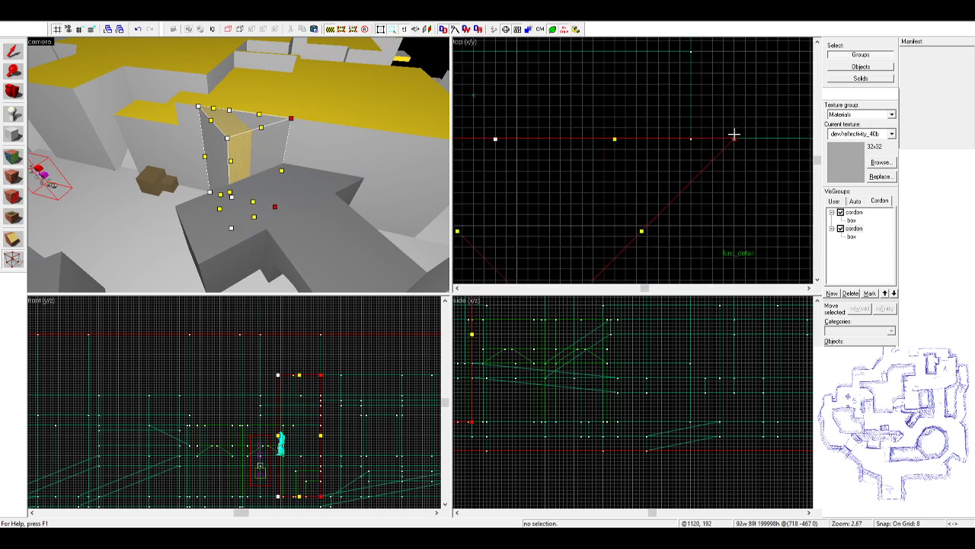
left_click_drag(496, 138, 732, 138)
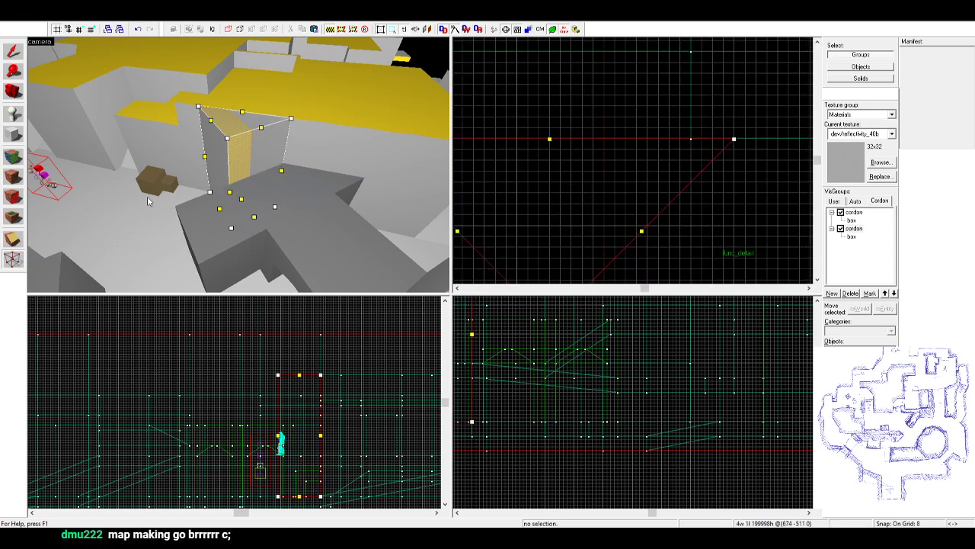
- Apply the grey dev/reflectivity_40b texture to the wall block's exposed diagonal face
left_click(13, 157)
left_click(216, 165)
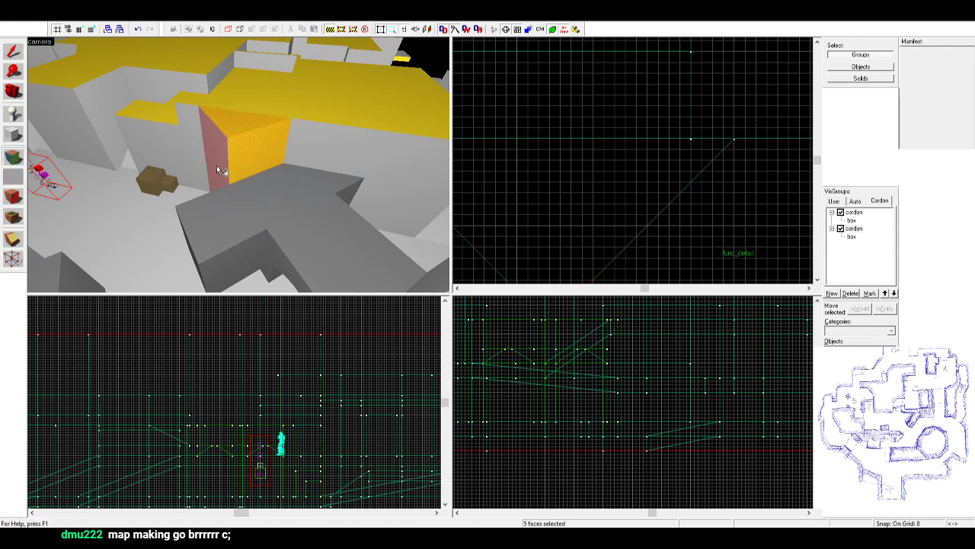
key("shift+s")
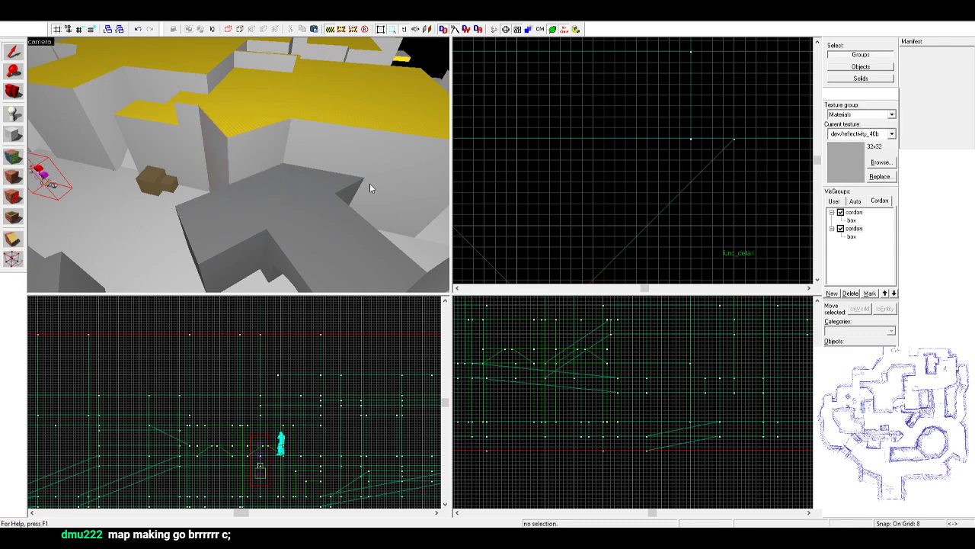
- Select the two corridor wall brushes that together span 400 by 576 units, and delete them
key("z")
key("w")
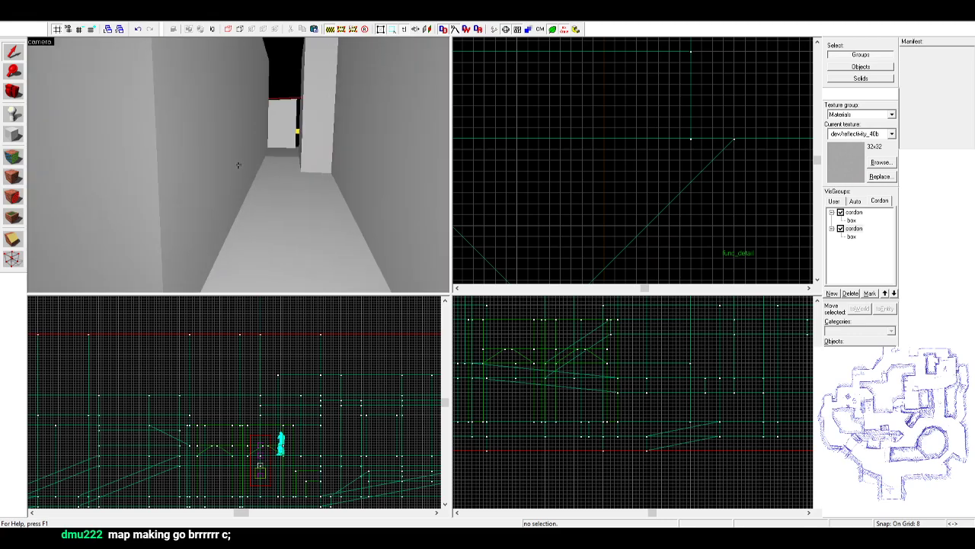
key("z")
left_click(238, 164)
scroll(676, 162, "down", 5)
left_click(268, 206, "ctrl")
scroll(683, 157, "down", 5)
middle_click_drag(598, 179, 476, 252)
scroll(697, 140, "up", 3)
key("Delete")
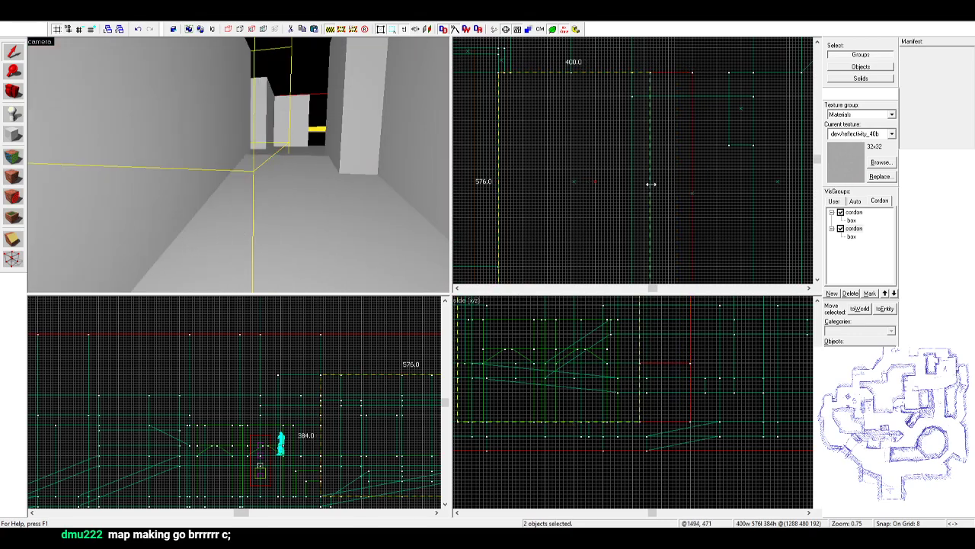
- Narrow the 320-unit-long building block behind the crates to 96 units wide by pulling in its east side
key("z")
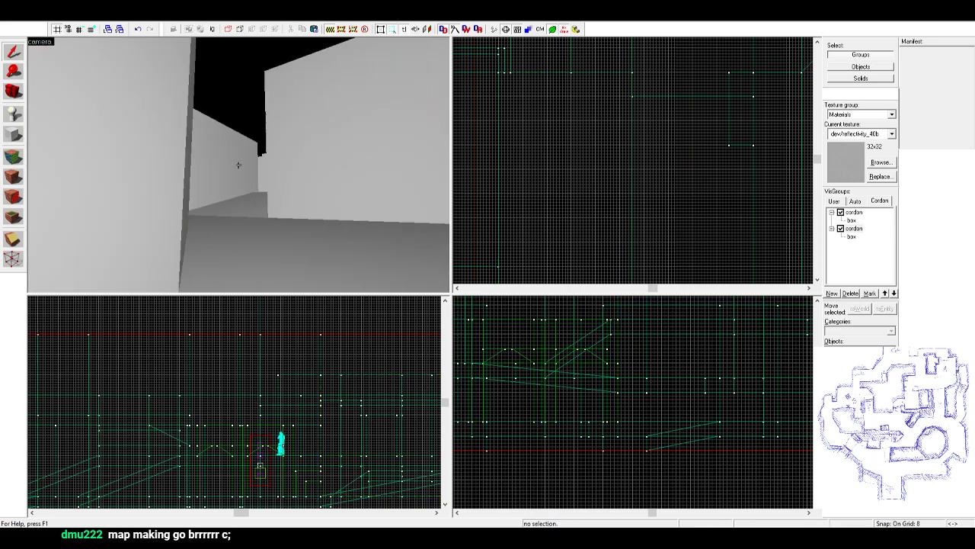
key("z")
left_click(300, 152)
key("z")
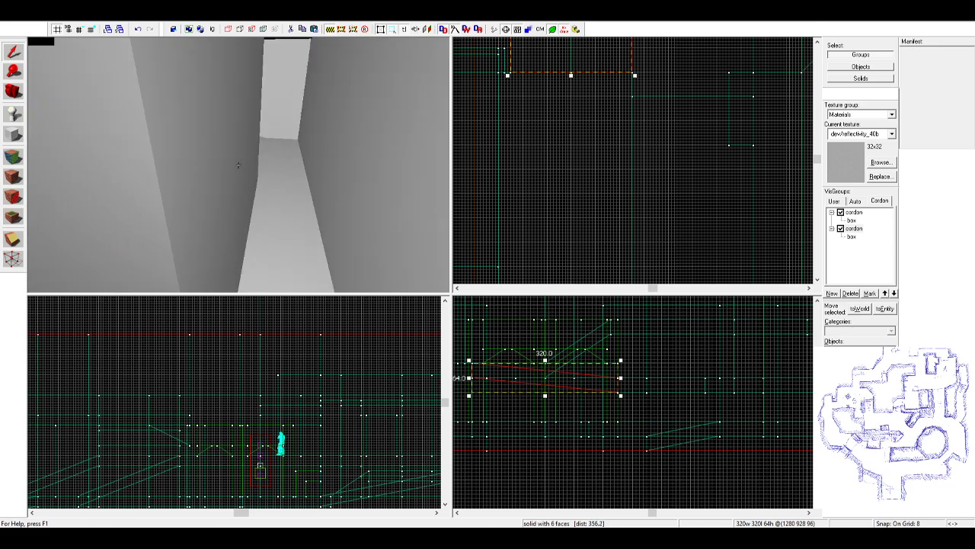
key("z")
scroll(625, 143, "down", 4)
middle_click_drag(567, 80, 625, 182)
scroll(627, 184, "up", 7)
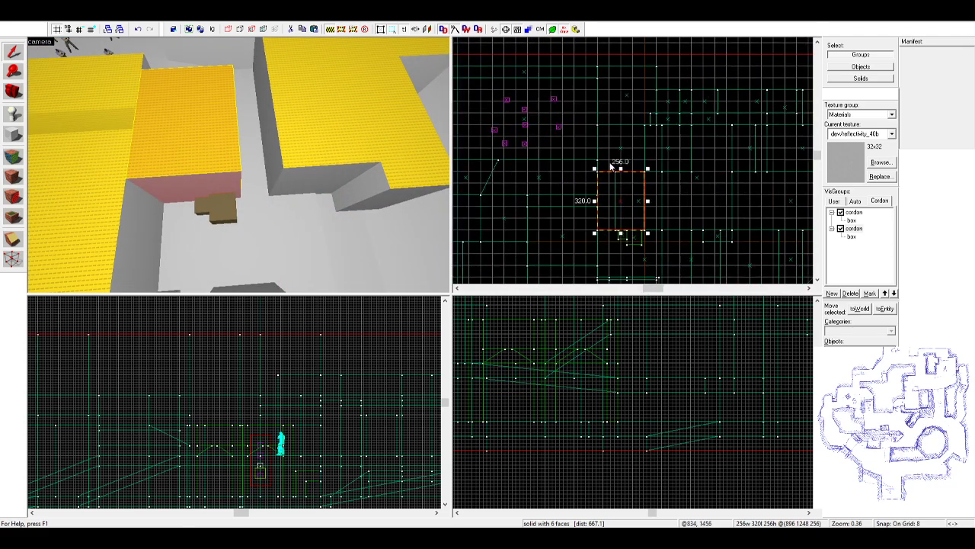
left_click_drag(659, 209, 608, 209)
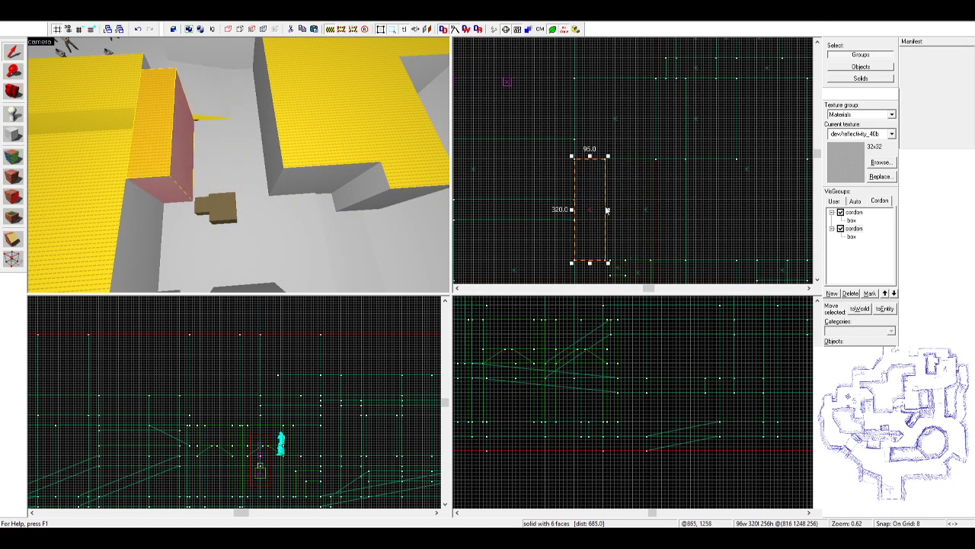
- Examine the 256 by 256 ramp beyond the crates, and review the sightlines through the surrounding street and archway
key("z")
key("s")
key("z")
left_click(264, 118)
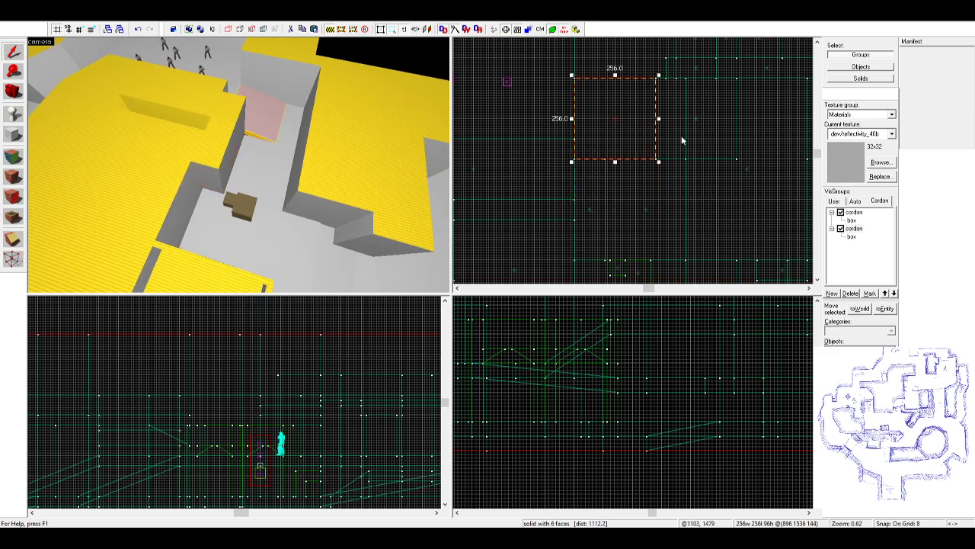
key("z")
key("w")
key("z")
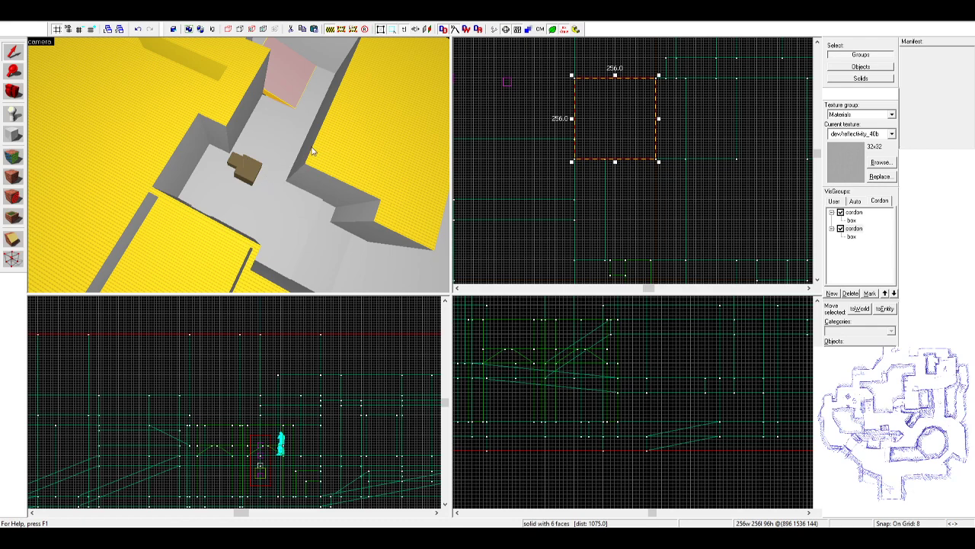
key("z")
key("w")
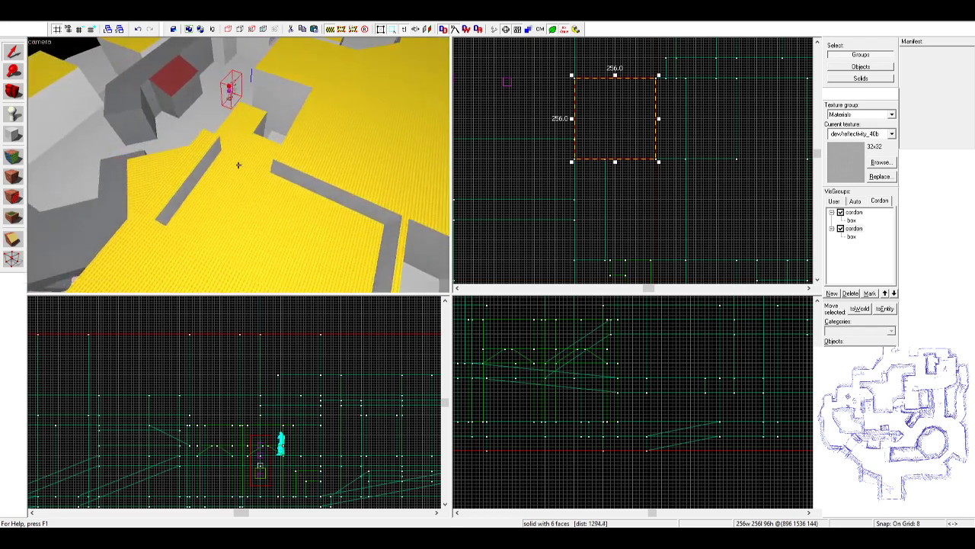
key("w")
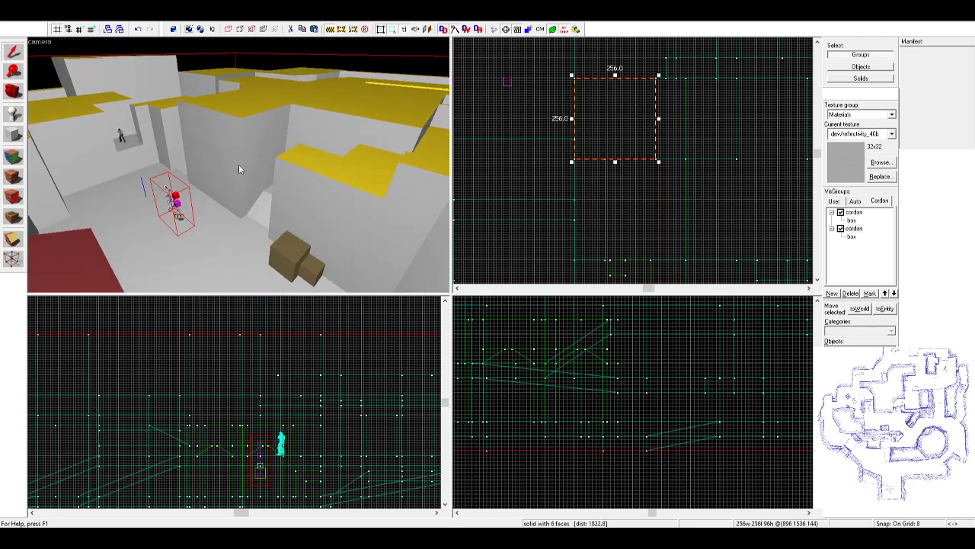
key("w")
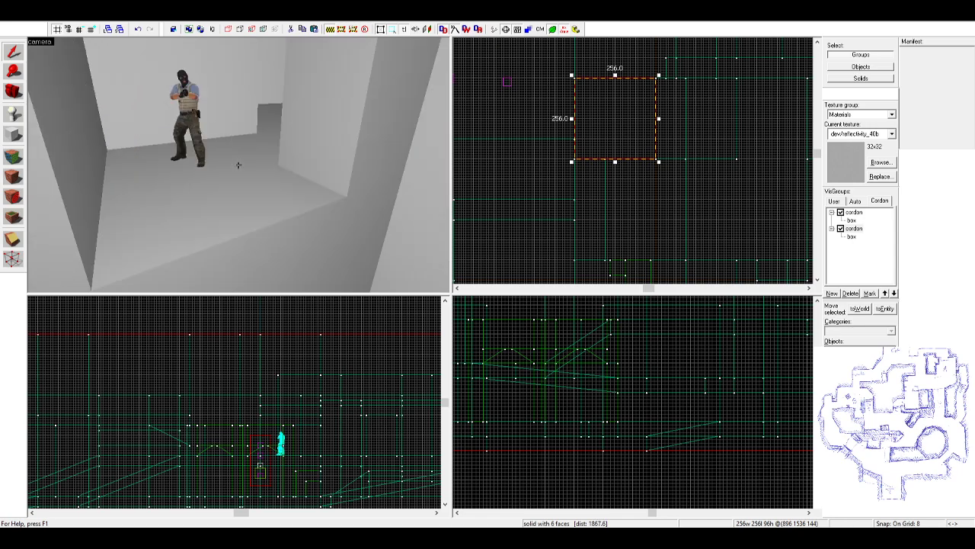
key("a")
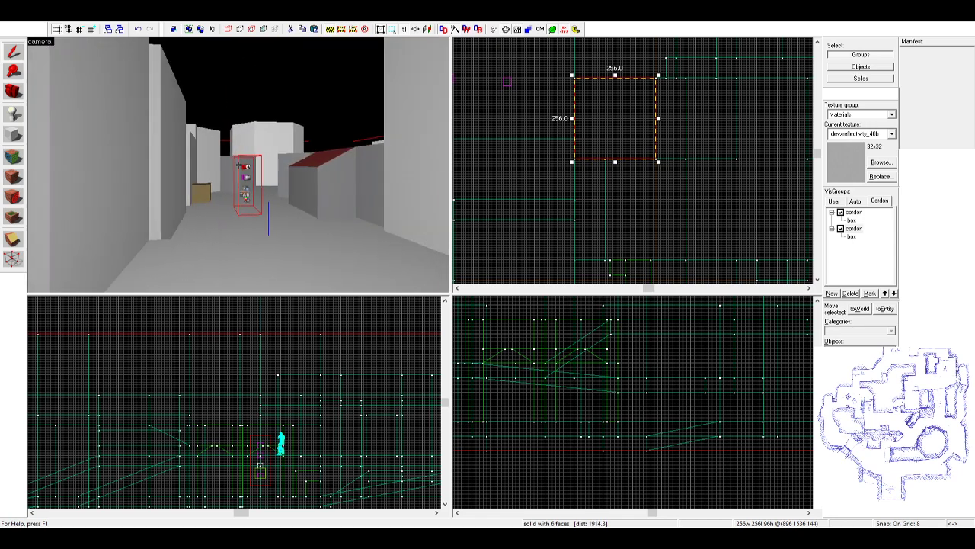
key("w")
key("w")
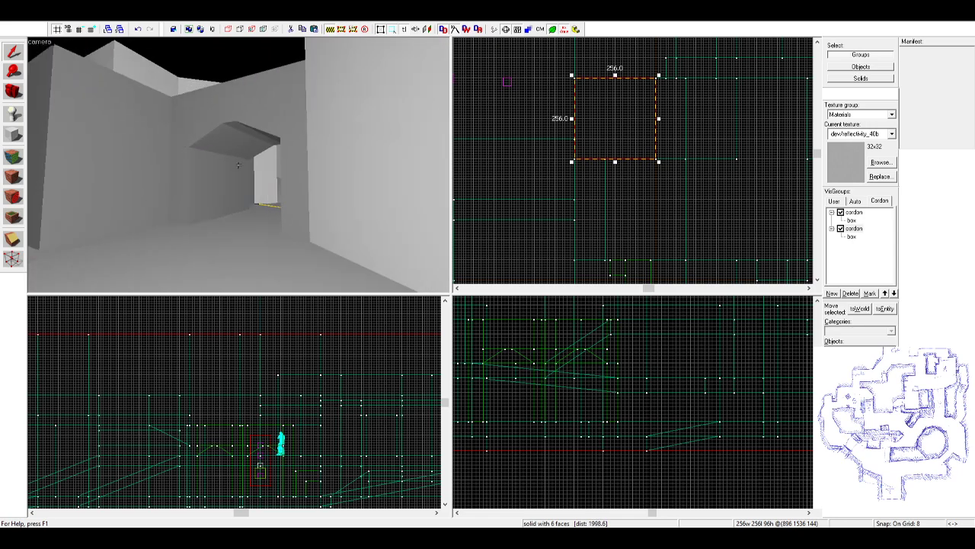
- Move the northwest vertex of the 256-unit-deep floor beyond the archway 16 units west to close the gap with the adjoining floor
key("w")
key("z")
left_click(315, 173)
scroll(572, 200, "down", 5)
middle_click_drag(572, 201, 568, 69)
scroll(684, 157, "up", 3)
middle_click_drag(621, 229, 558, 146)
scroll(686, 144, "up", 4)
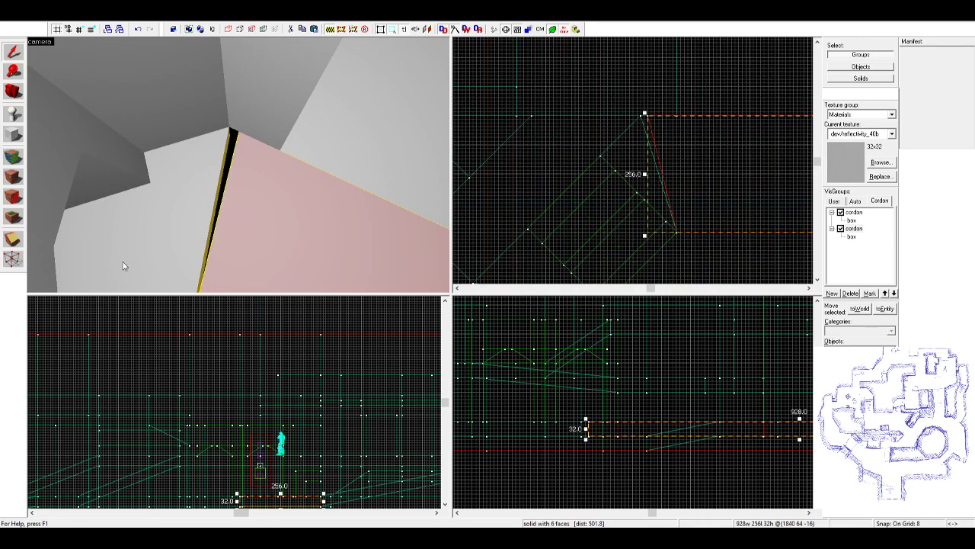
scroll(640, 145, "up", 4)
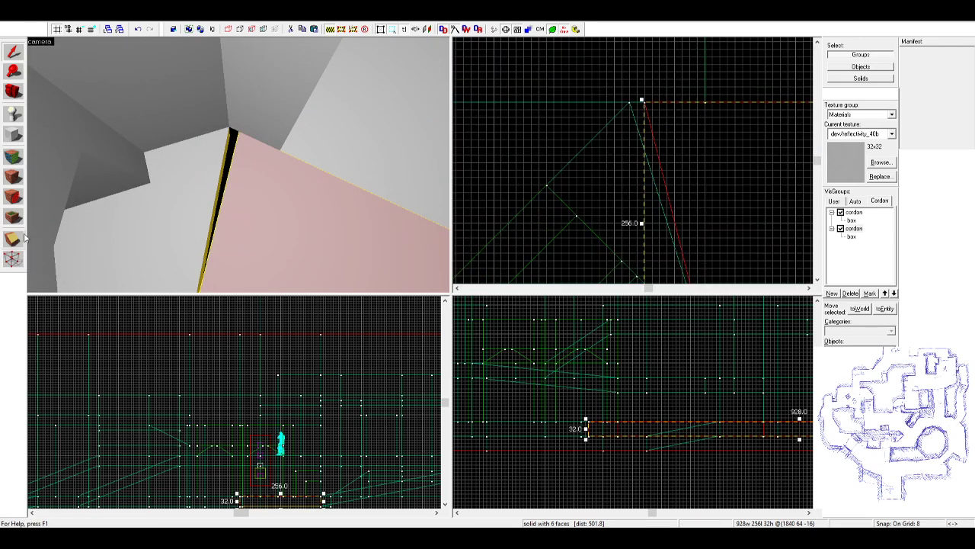
left_click(13, 259)
left_click_drag(645, 104, 630, 103)
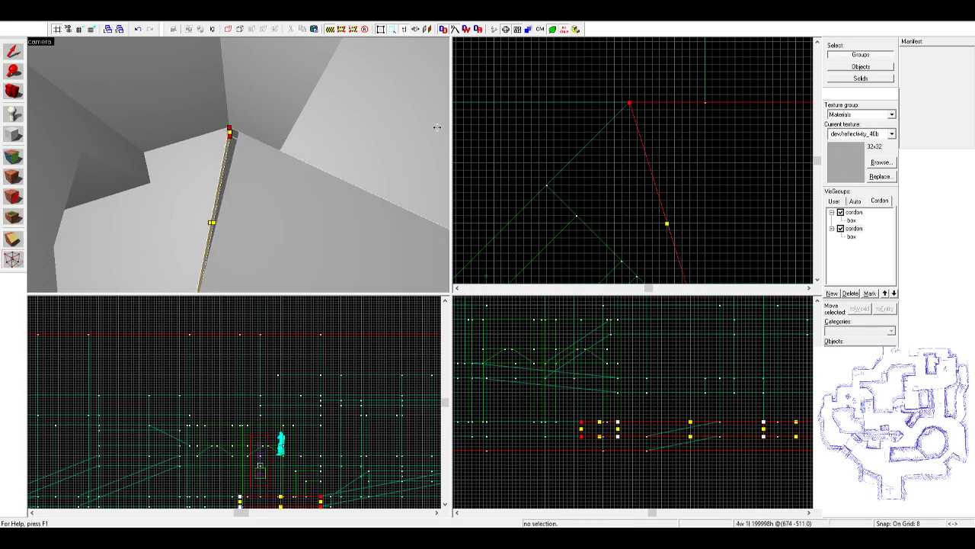
left_click(9, 53)
key("z")
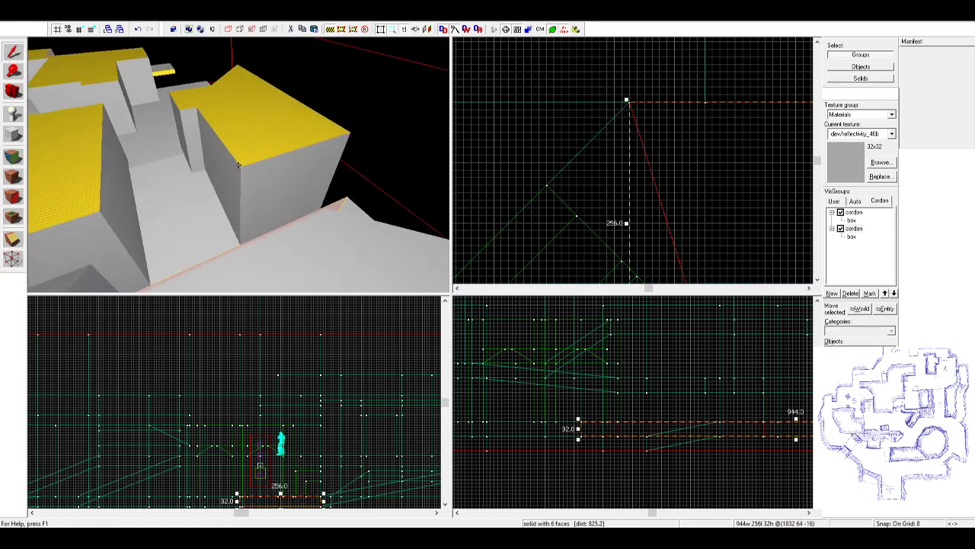
- Examine the junction of the floor beyond the archway and review sightlines along the corridor between the tall walls
key("z")
left_click(342, 207)
key("z")
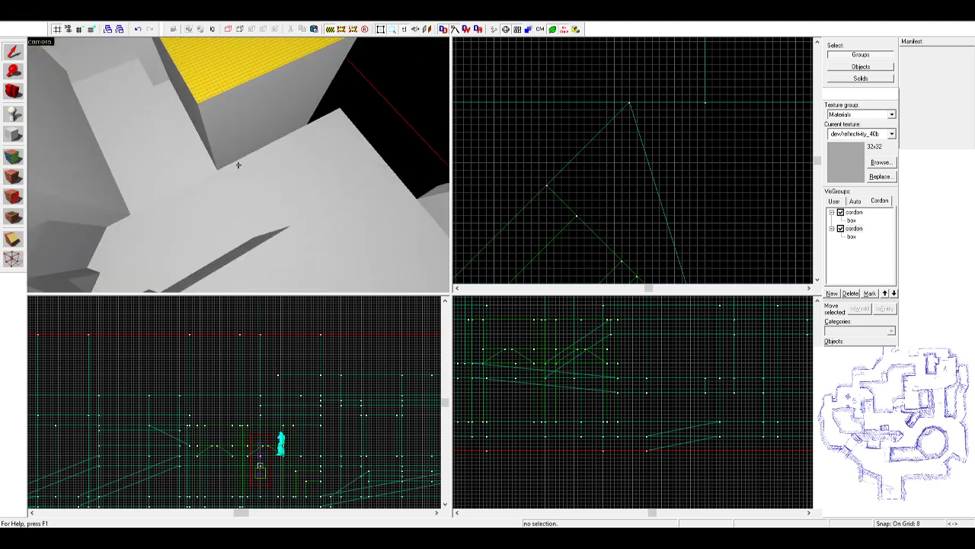
key("z")
left_click(278, 158)
key("Escape")
left_click(281, 145)
key("Escape")
key("z")
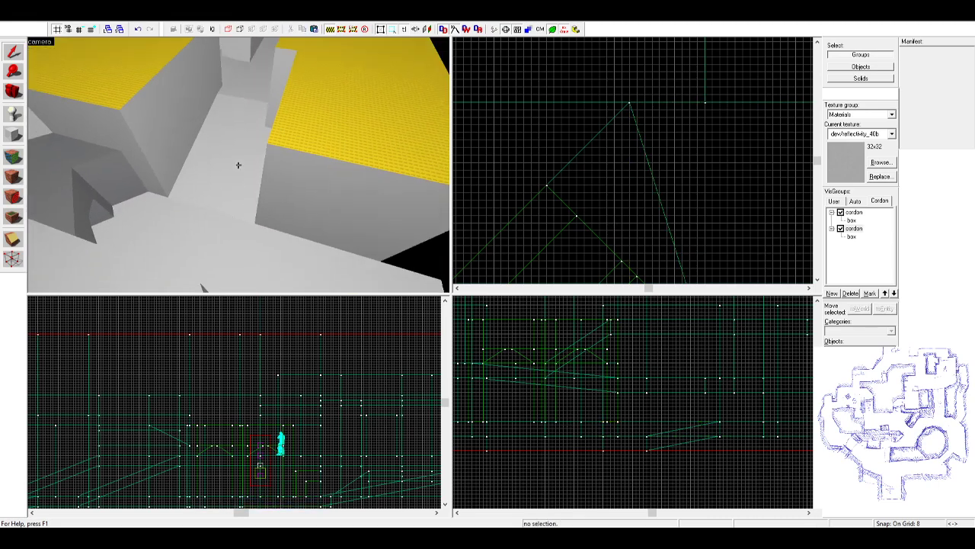
key("z")
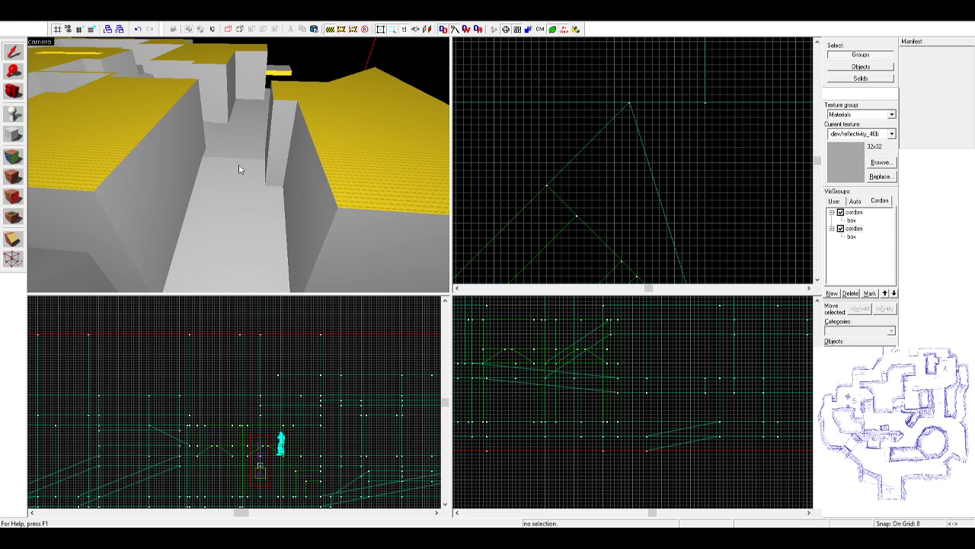
key("w")
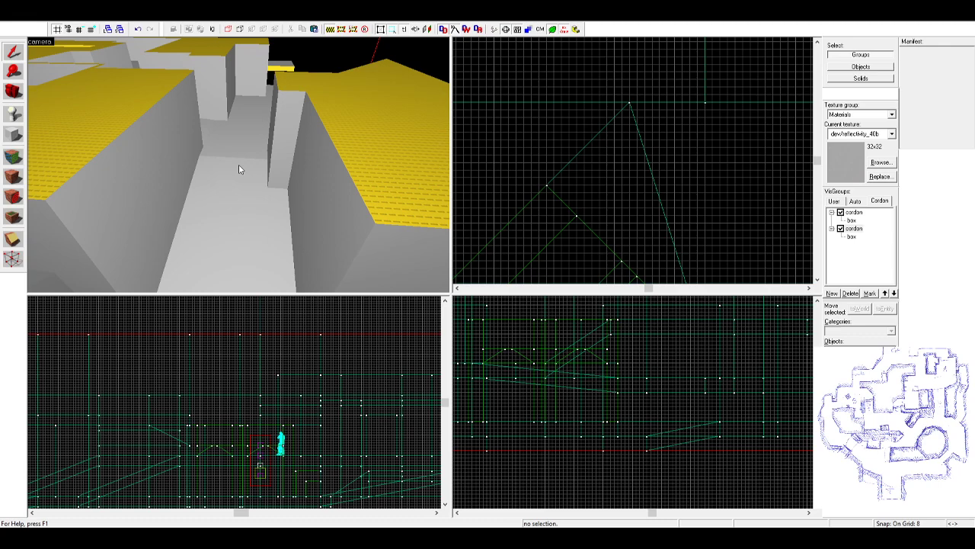
key("z")
key("w")
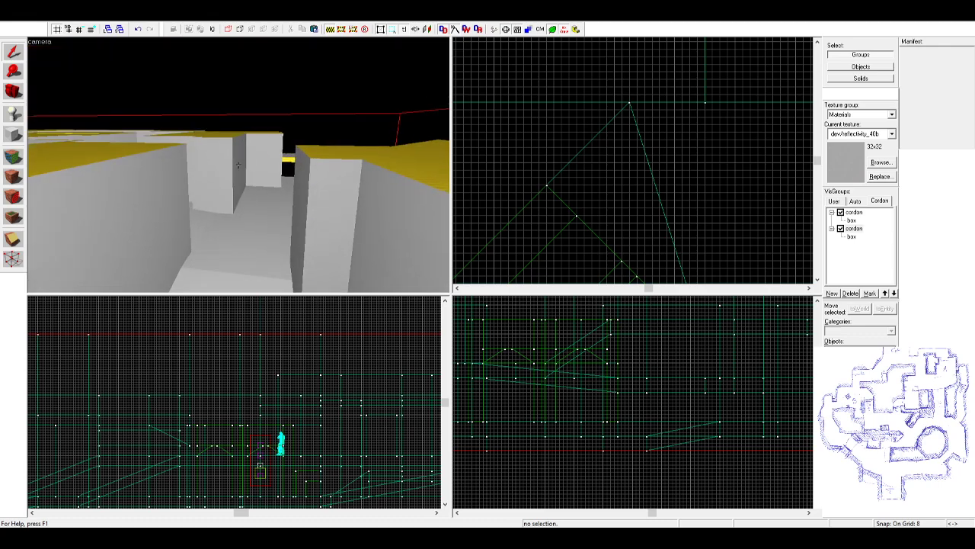
- Examine the 512 by 320 raised floor around the crate and the 160 by 64 wall block beside it
key("z")
left_click(255, 182)
scroll(678, 189, "down", 5)
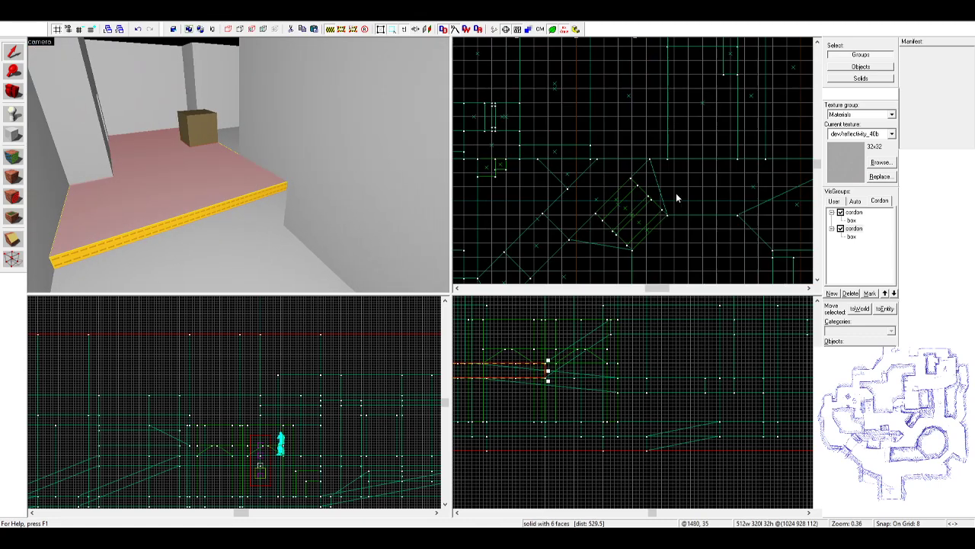
scroll(627, 151, "up", 5)
left_click_drag(677, 210, 628, 211)
left_click(374, 171)
key("z")
key("w")
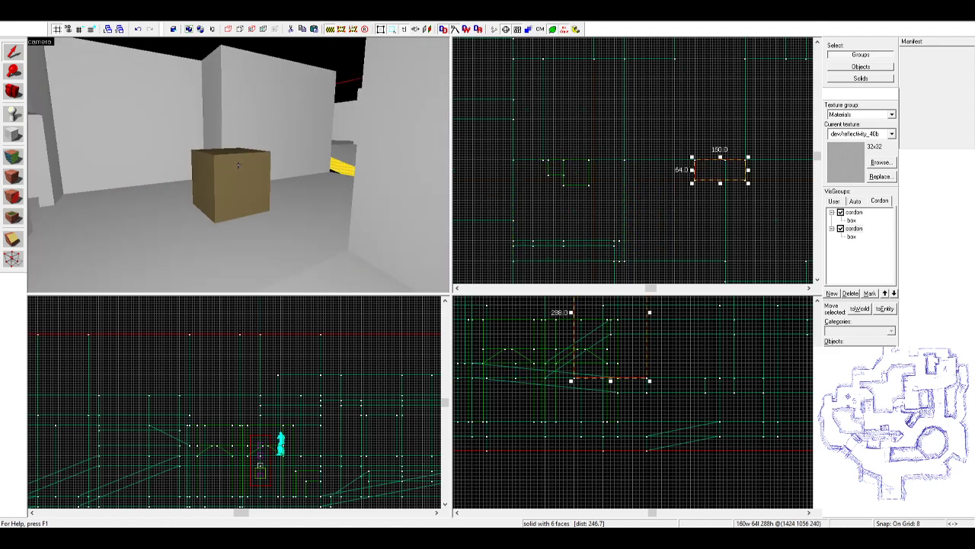
- Rotate the 128 by 80 crate group 90 degrees and move it west against the adjoining wall
key("z")
left_click(267, 171)
scroll(348, 175, "down", 3)
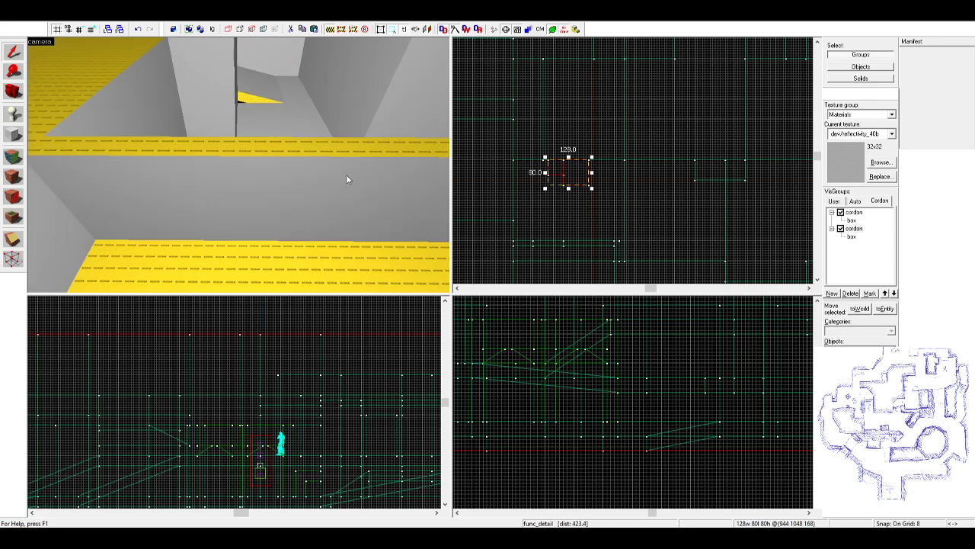
key("z")
key("w")
key("z")
scroll(591, 182, "up", 1)
left_click(582, 179)
left_click_drag(592, 188, 515, 164)
- Examine the 256 by 320 corridor floor near the crates and the player spawn courtyard it leads towards
left_click(363, 147)
key("z")
key("s")
key("d")
key("s")
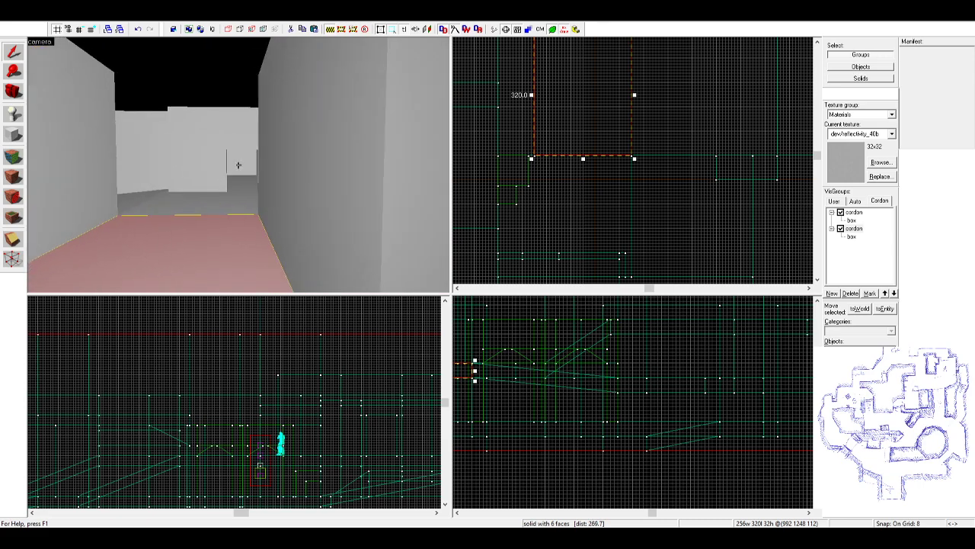
key("s")
left_click(238, 165)
key("z")
left_click(252, 141)
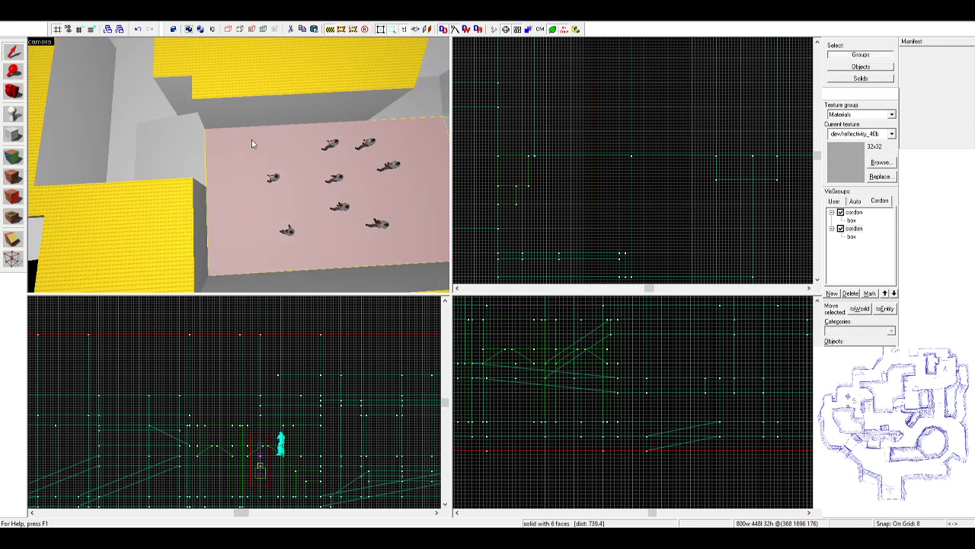
left_click(271, 111)
scroll(305, 122, "down", 1)
scroll(642, 155, "down", 9)
middle_click_drag(590, 172, 641, 203)
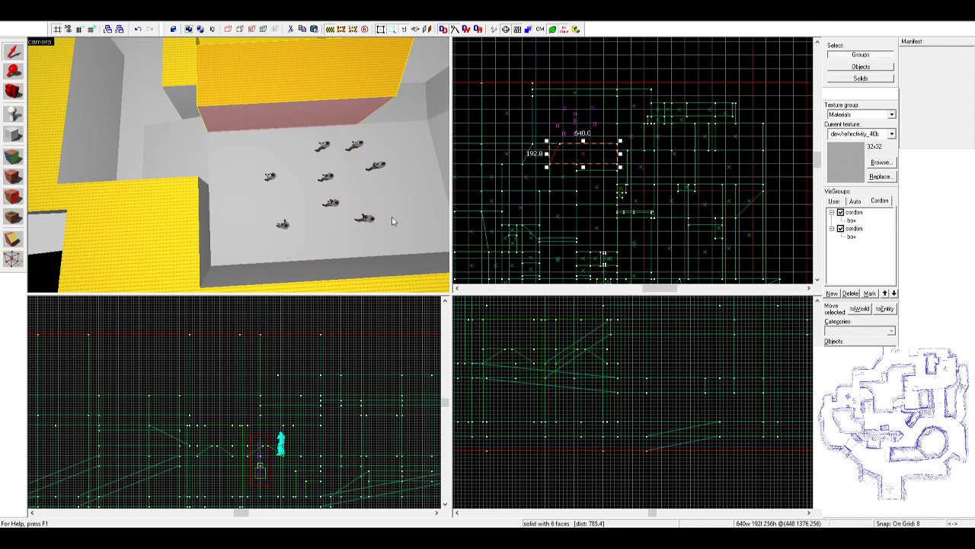
left_click(13, 259)
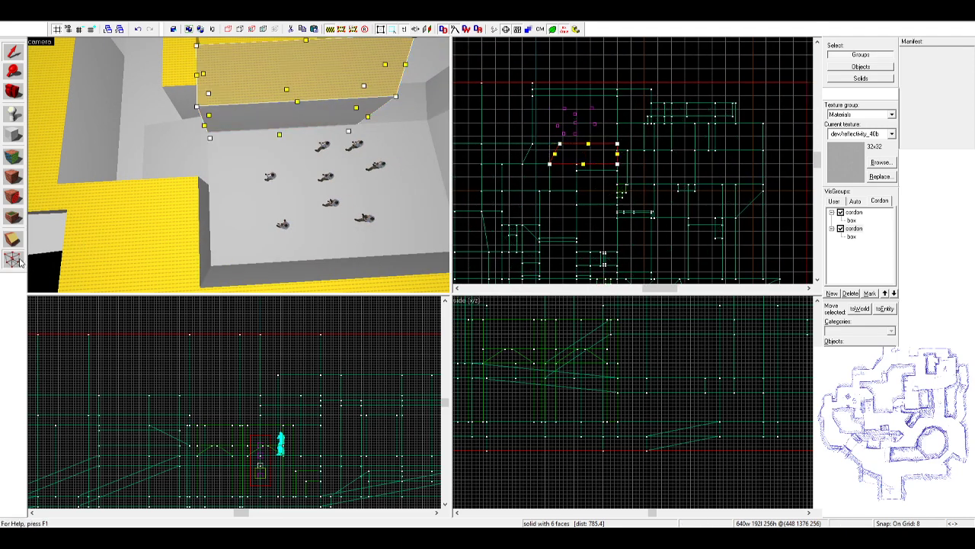
left_click(23, 54)
key("z")
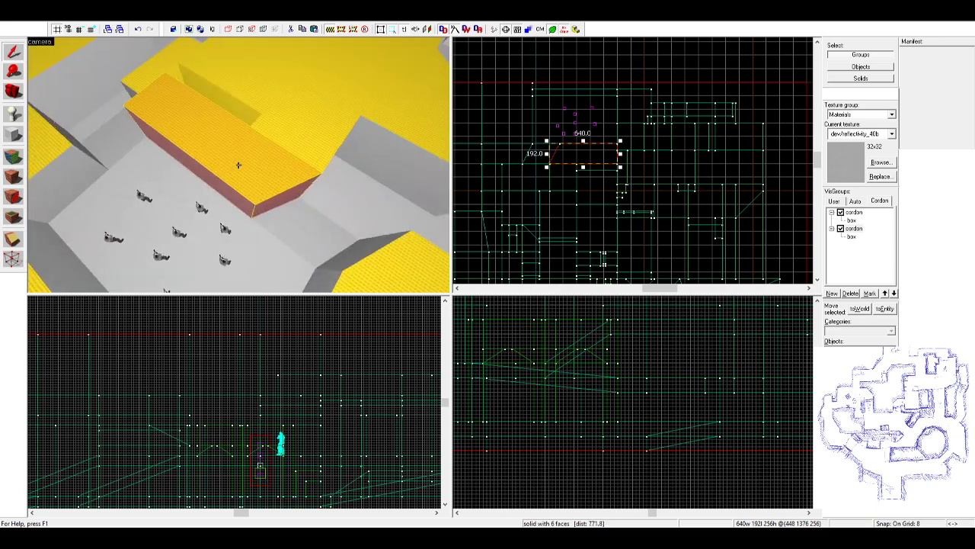
key("z")
- Select the six wall and floor brushes around the spawn exit and move their passage-side vertices 96 units east on a 32-unit grid
left_click(274, 147)
left_click(266, 206, "ctrl")
left_click(309, 255, "ctrl")
left_click(275, 280, "ctrl")
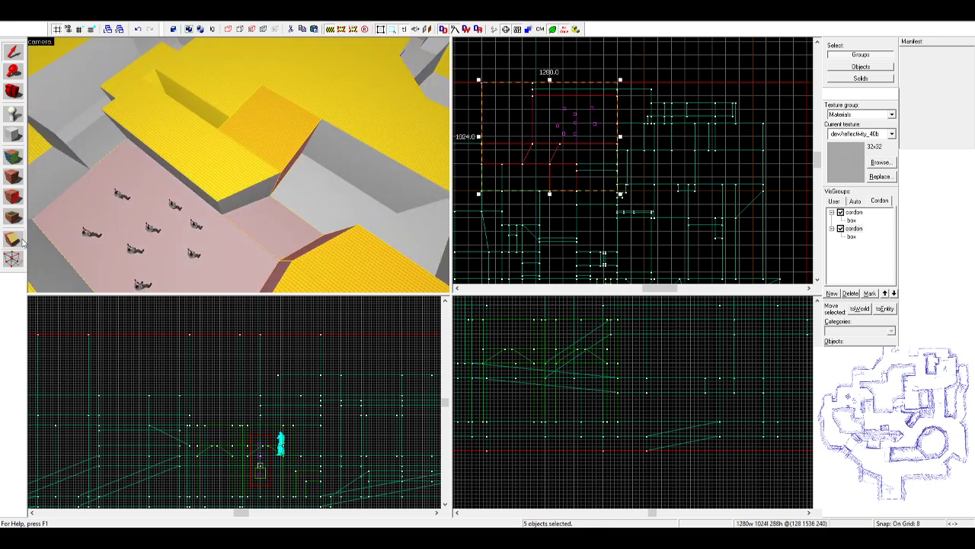
left_click(320, 190, "ctrl")
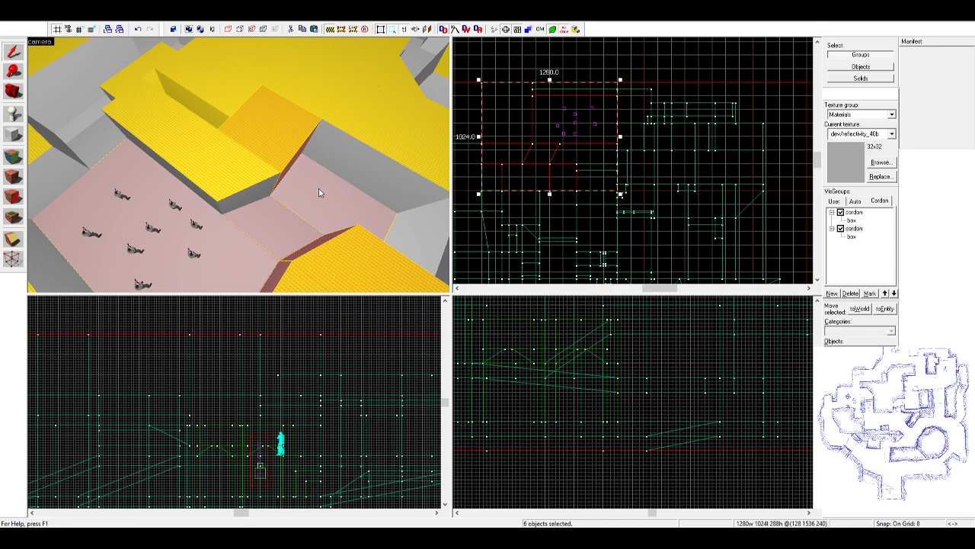
left_click(13, 259)
left_click_drag(514, 79, 570, 208)
scroll(554, 186, "up", 3)
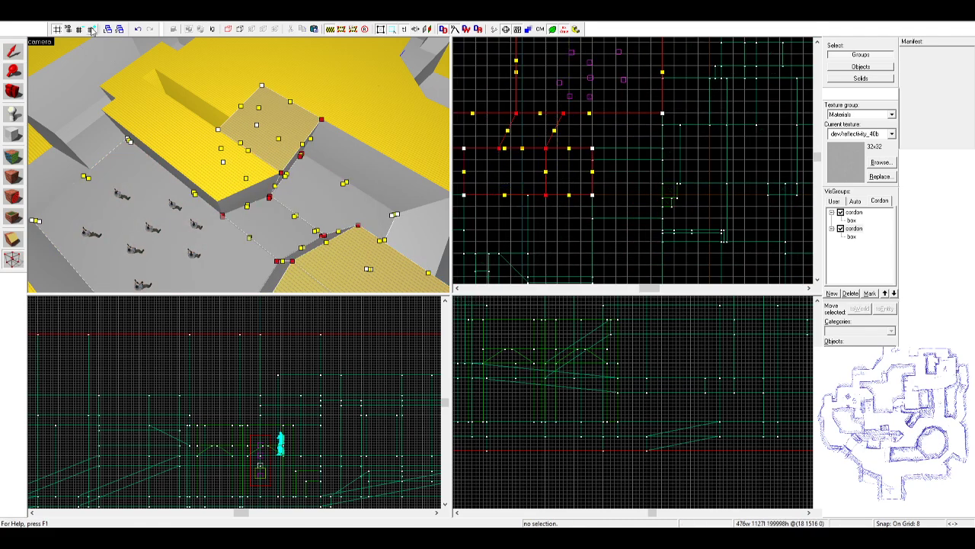
left_click(91, 29)
left_click(91, 29)
scroll(531, 128, "up", 3)
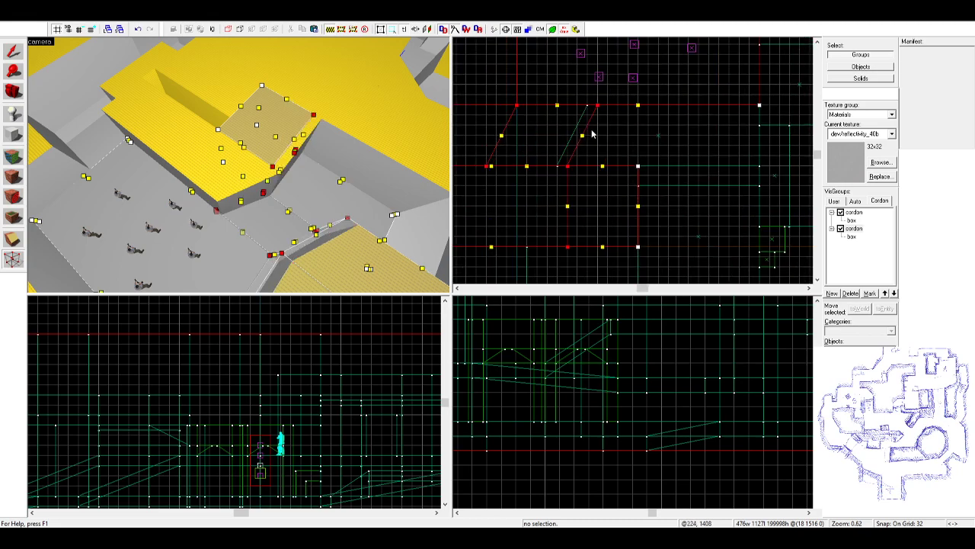
key("Right")
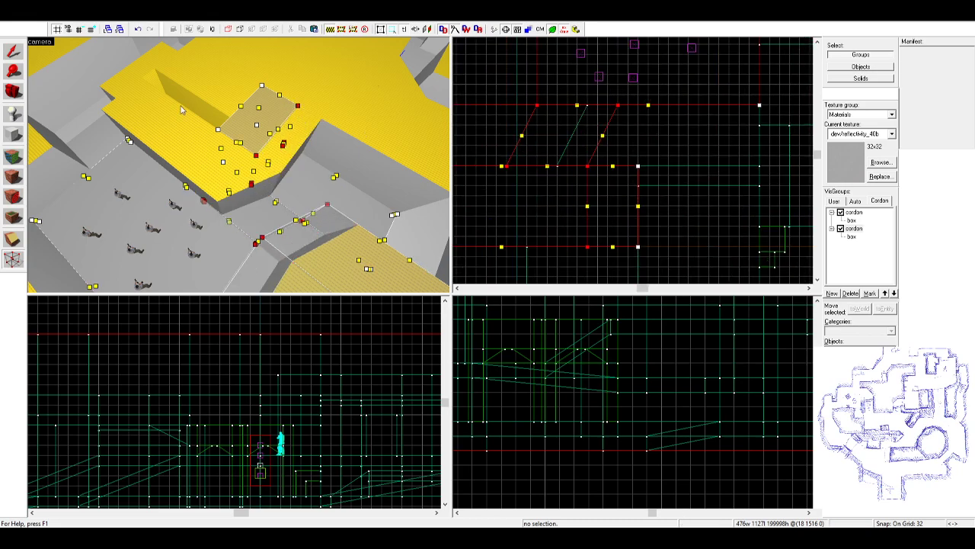
key("shift+s")
- Move the slanted west end of the 640 by 192 building block beside the spawn exit 96 units east
key("z")
key("w")
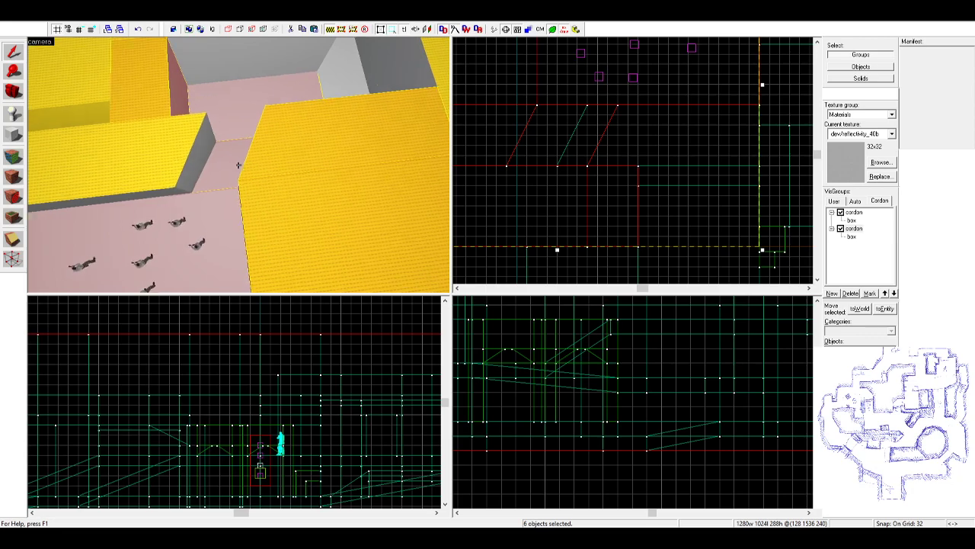
key("z")
left_click(240, 152)
key("shift+v")
key("Right")
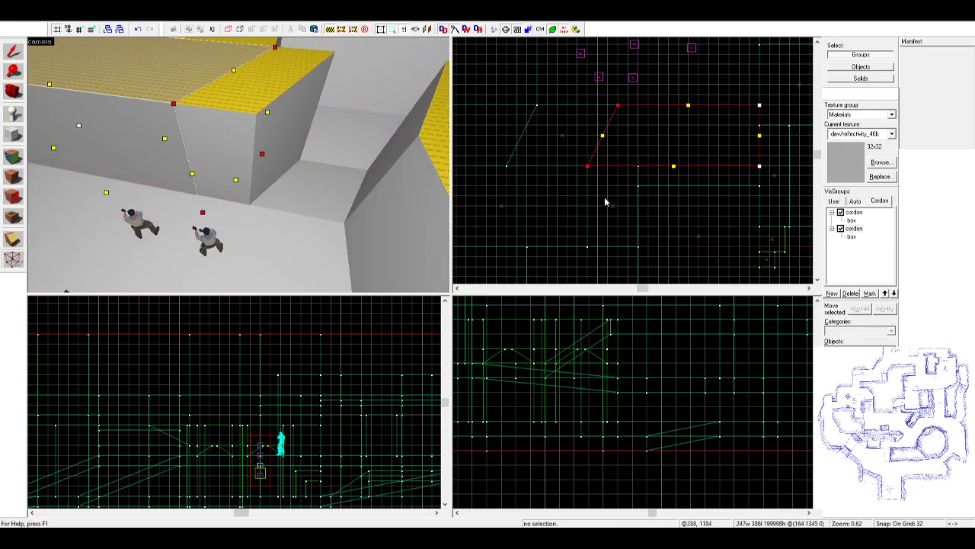
left_click(13, 52)
- Review the spawn exit from player height and from above, including the surrounding streets and building masses
key("z")
key("w")
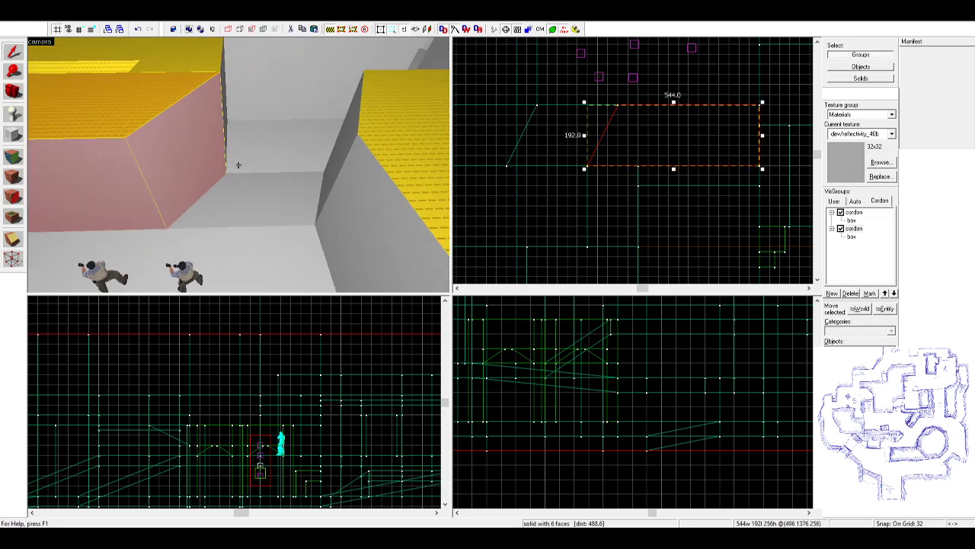
key("s")
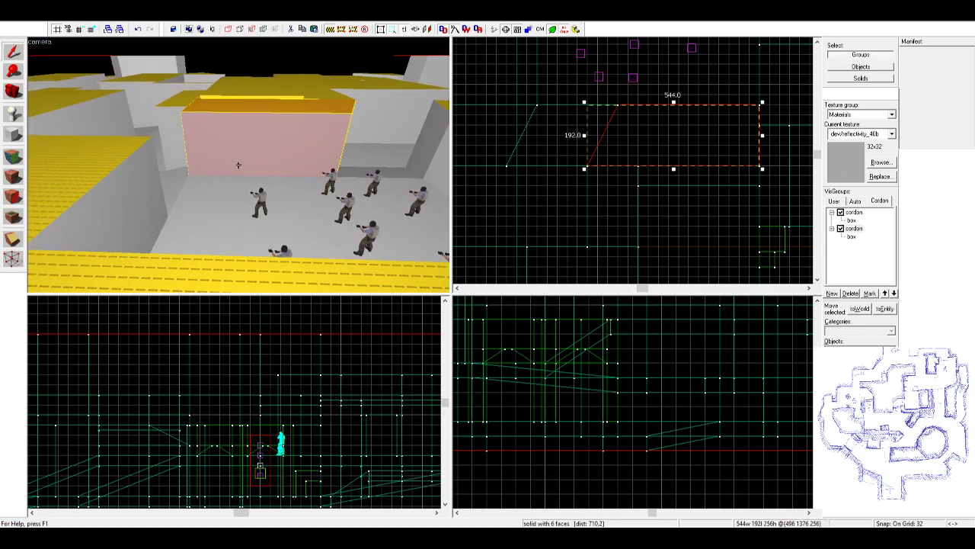
key("w")
key("s")
key("z")
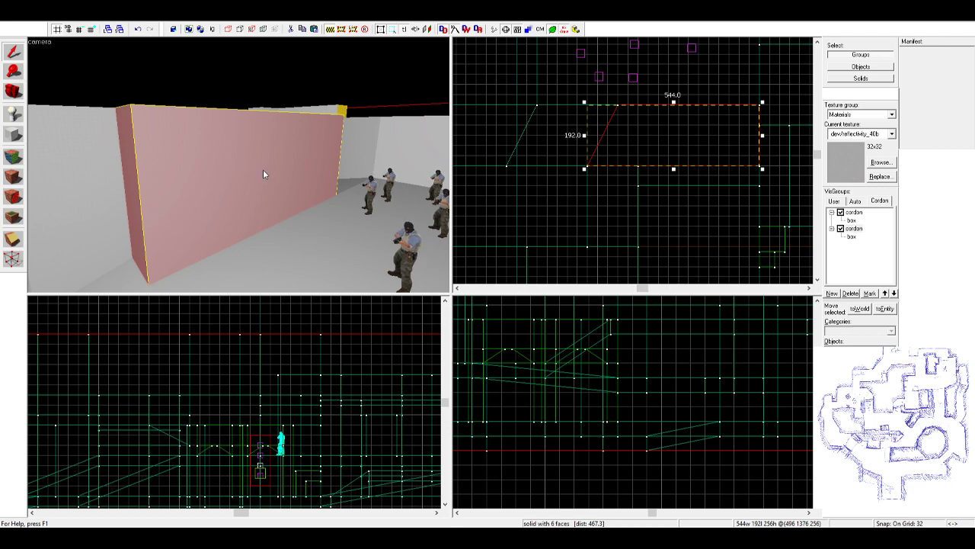
left_click(338, 112)
key("z")
key("w")
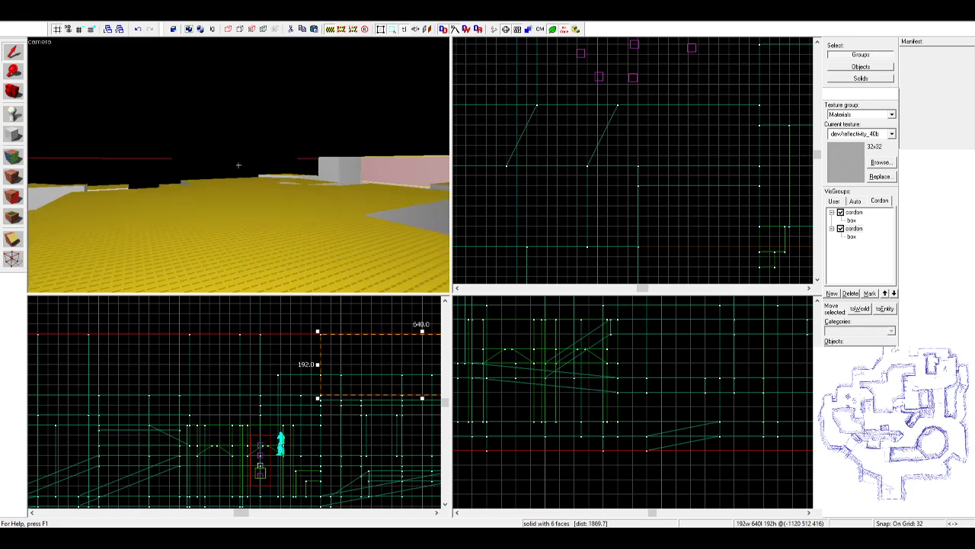
key("s")
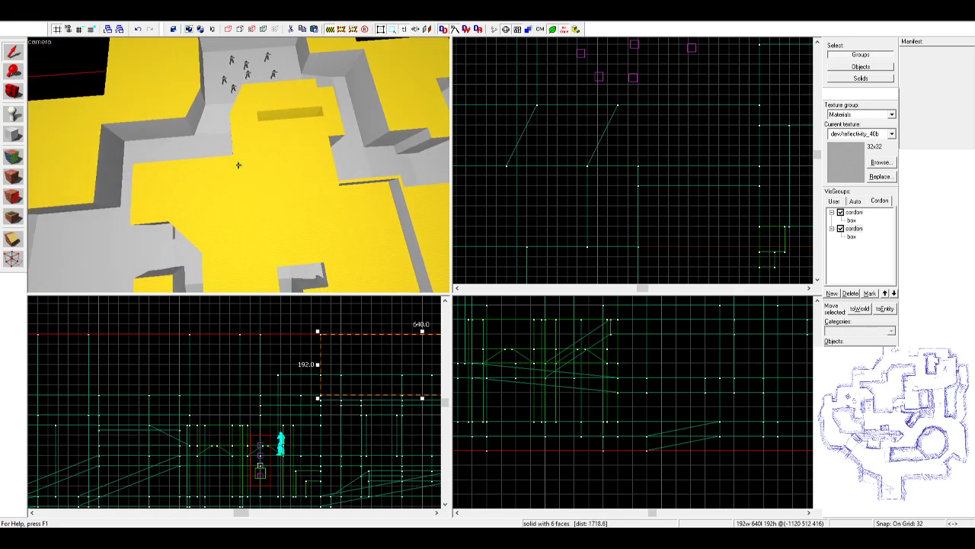
key("w")
key("w")
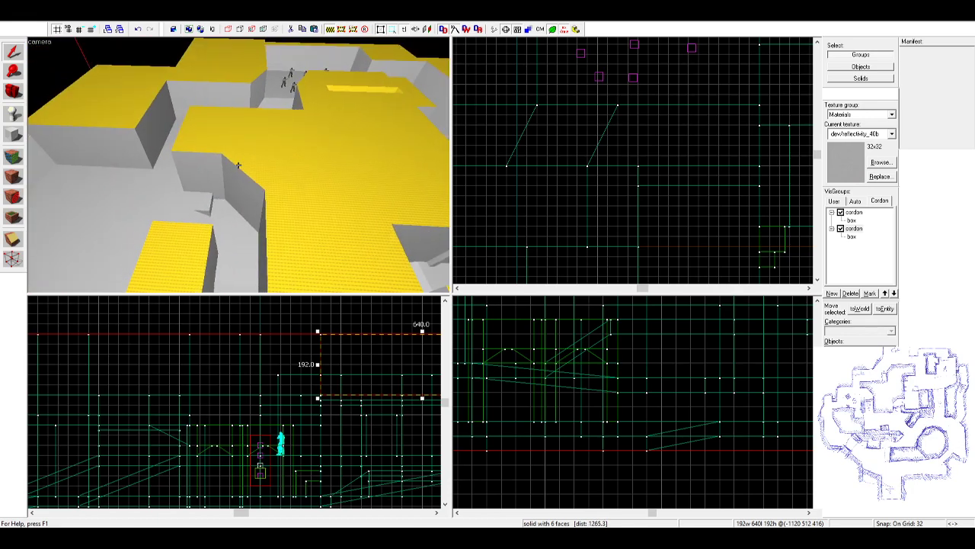
key("w")
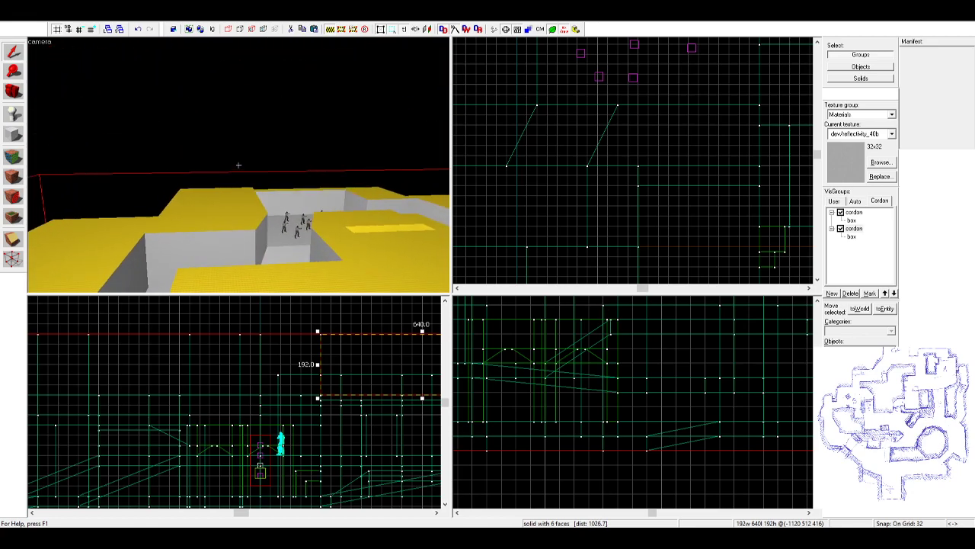
key("w")
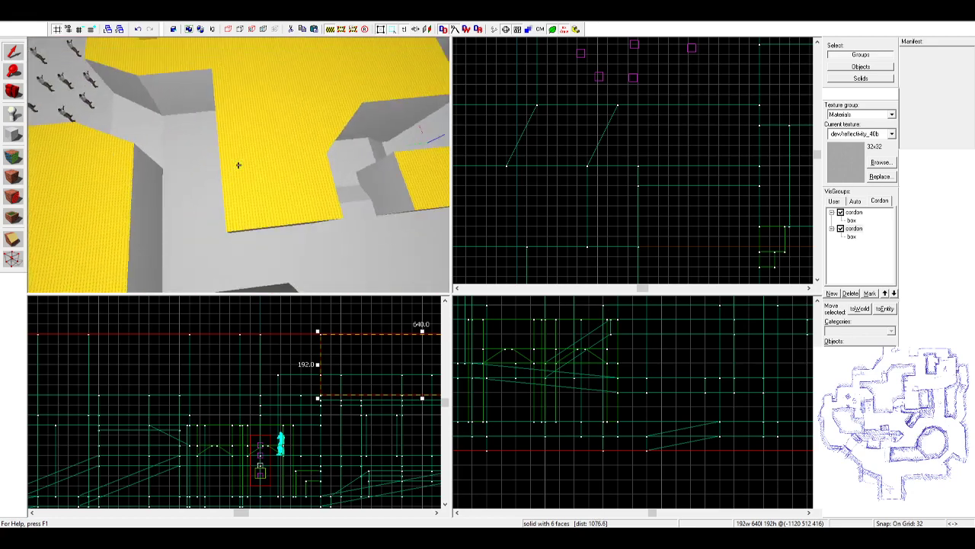
- Move the north vertices of the two building blocks south of the spawn passage, together 704 by 480 units, 64 units south
key("z")
left_click(243, 153)
left_click(262, 103, "ctrl")
scroll(648, 176, "down", 4)
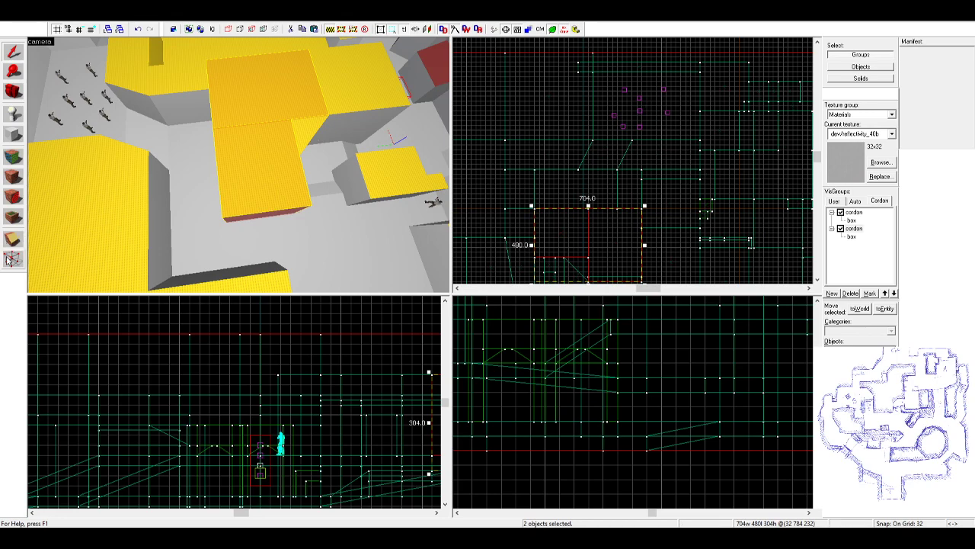
left_click(9, 260)
scroll(635, 207, "up", 3)
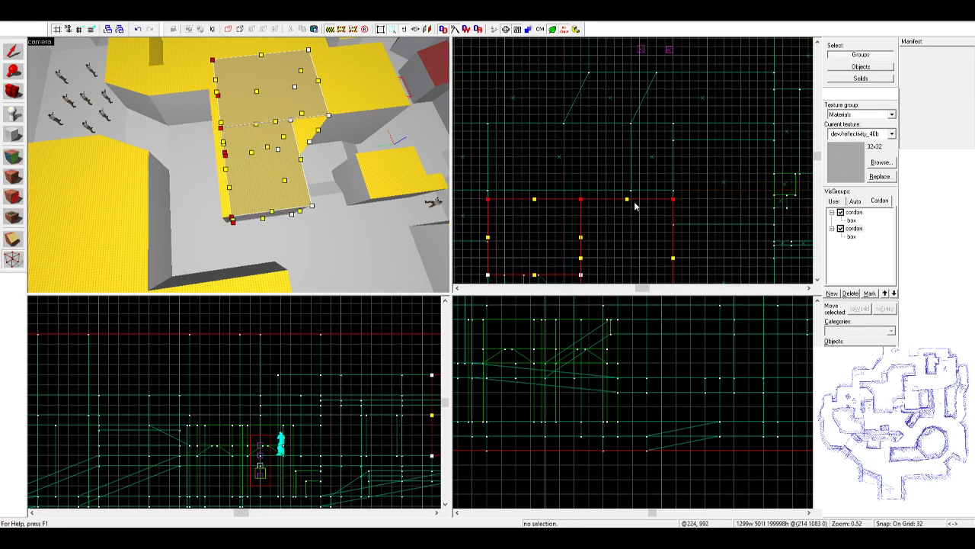
- Extend the passage floor south to the moved building face to close the gap, and check the sightlines through the passage
left_click(178, 176)
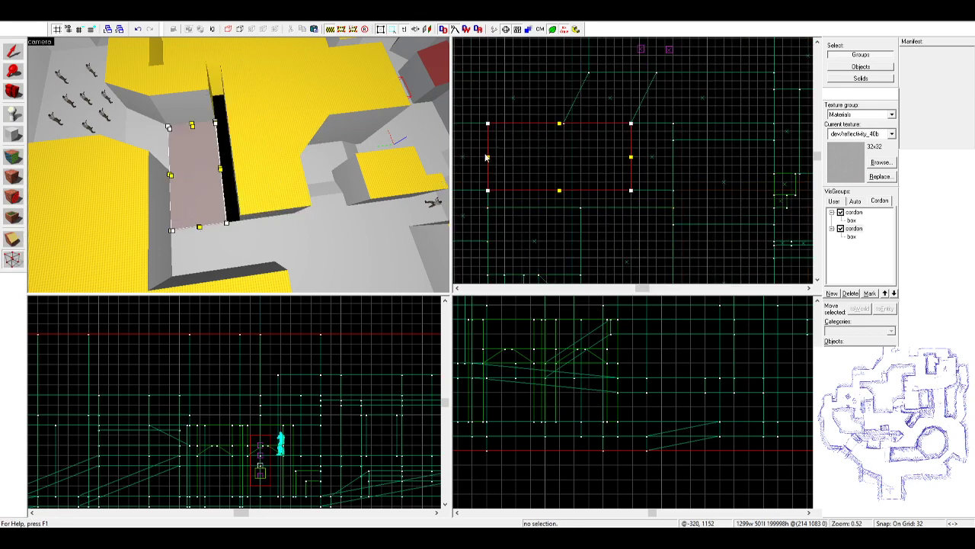
key("z")
key("w")
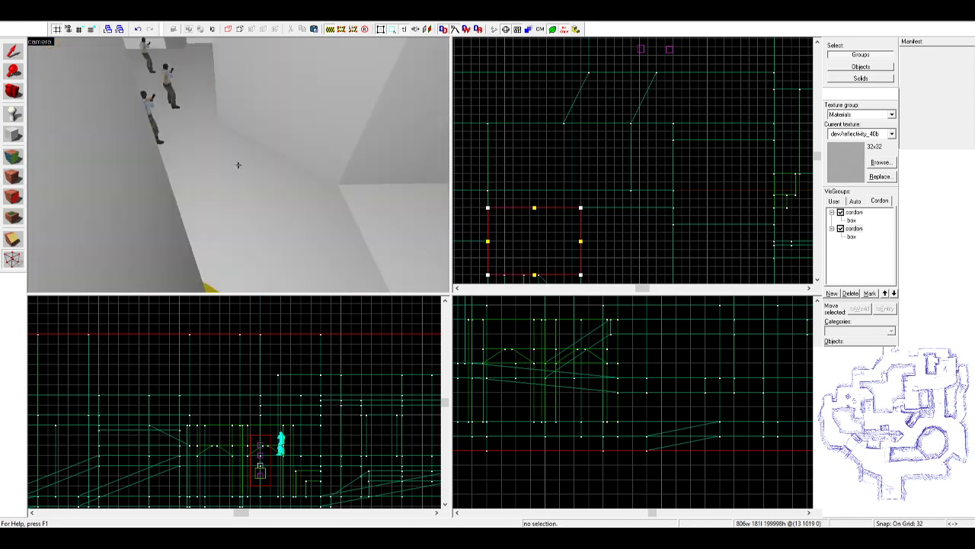
key("z")
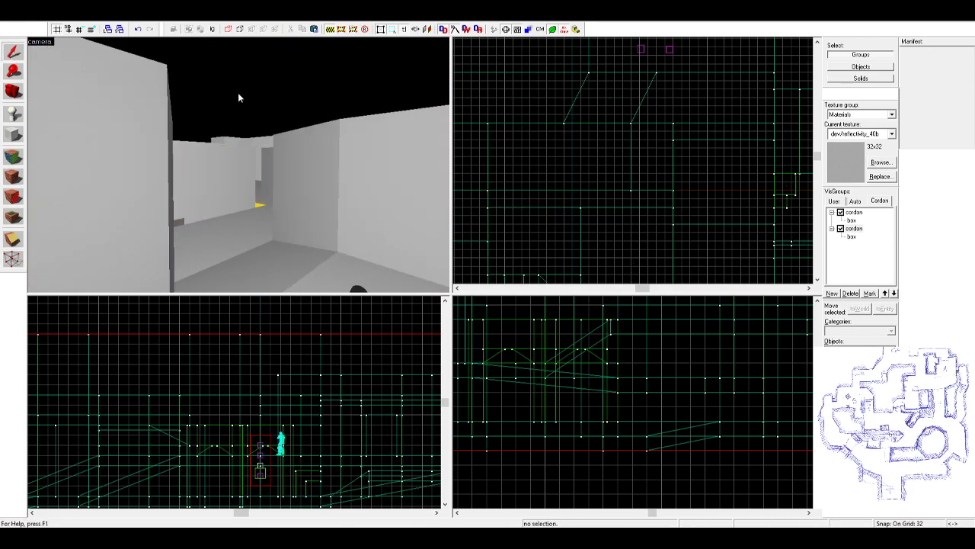
key("z")
key("w")
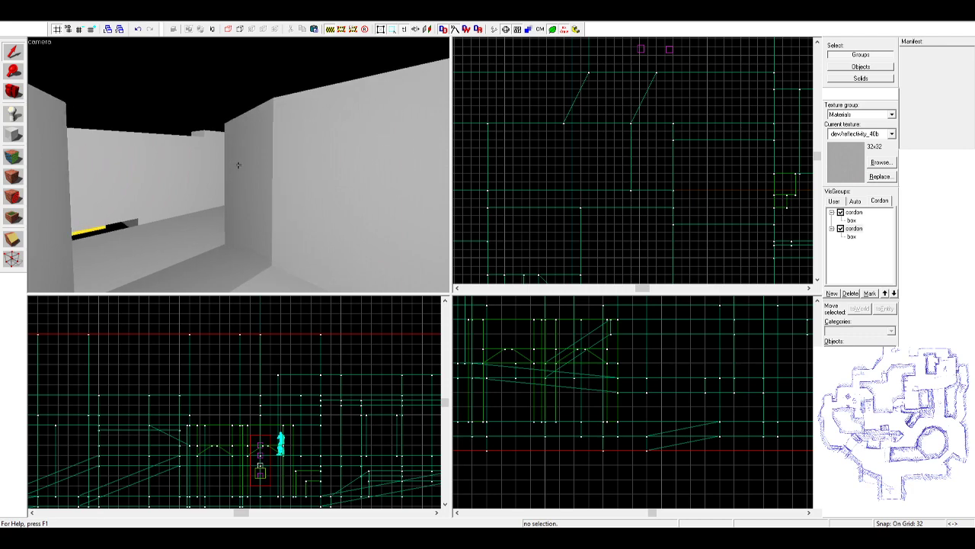
key("w")
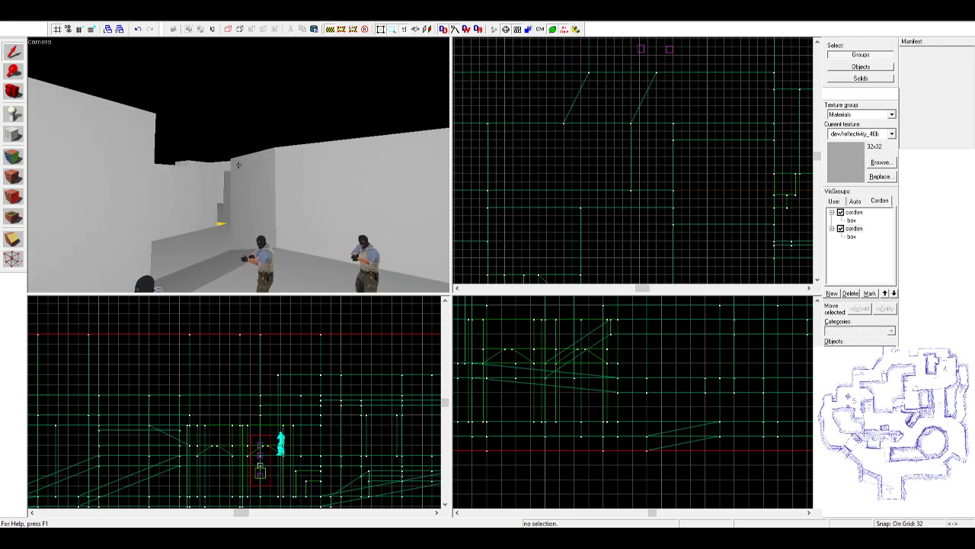
- Check the sightlines along the passage toward the spawn exit from player height and from above
key("w")
key("w")
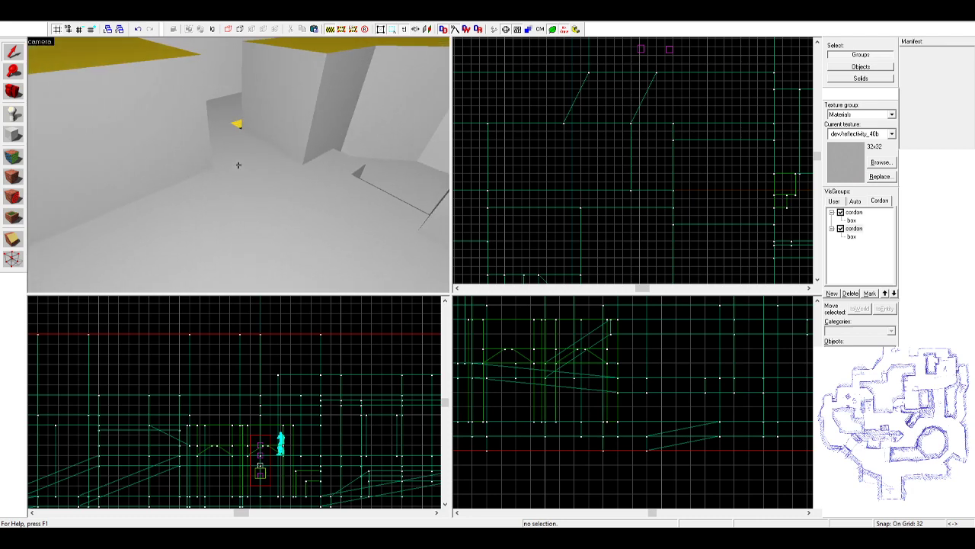
key("w")
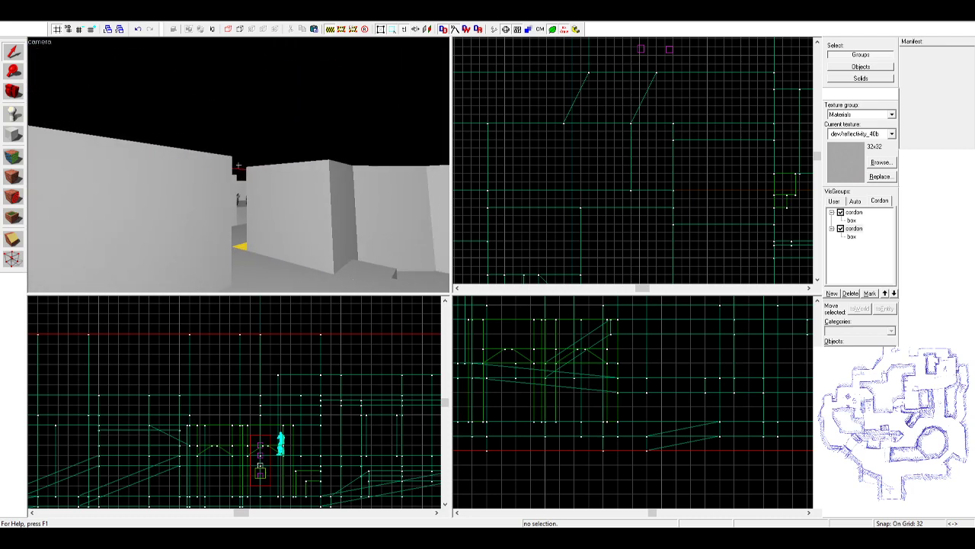
key("w")
key("w")
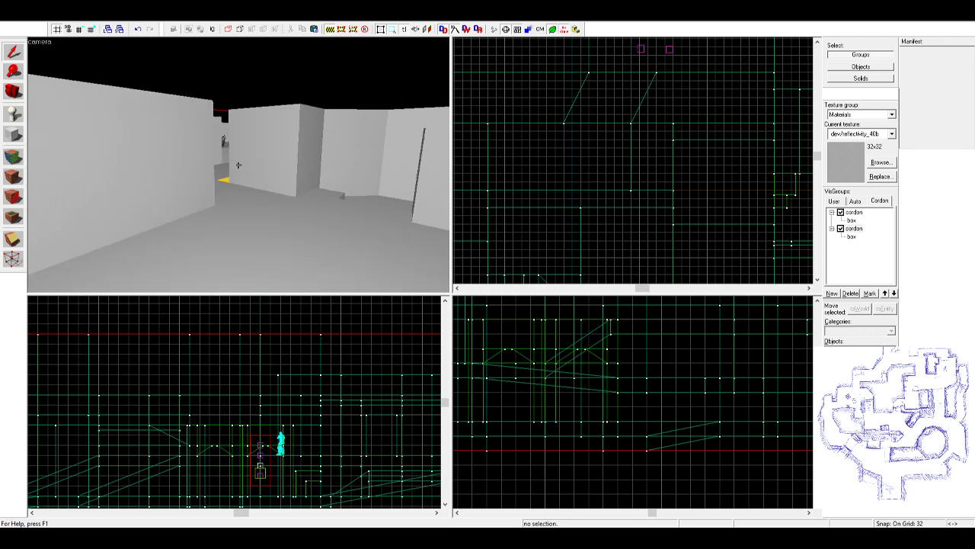
key("w")
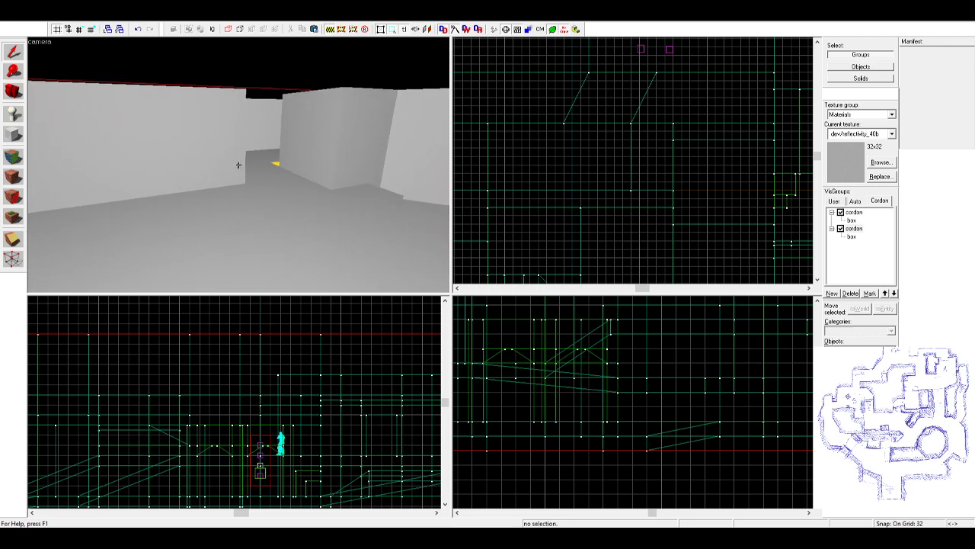
key("w")
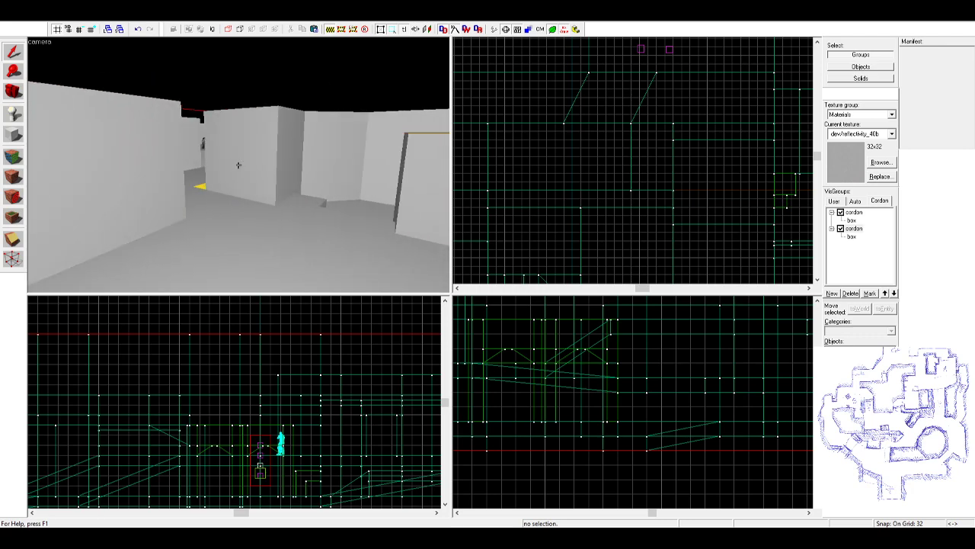
key("w")
- Try to move the north vertices of the three passage floor pieces, together 736 by 448 units, south
key("z")
left_click(236, 175)
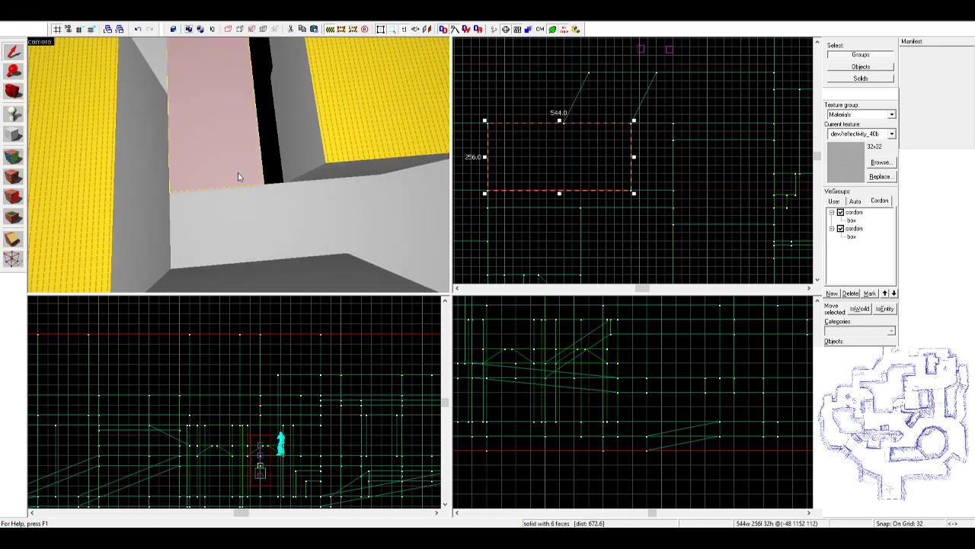
left_click(258, 181, "ctrl")
left_click(274, 196, "ctrl")
scroll(582, 198, "down", 2)
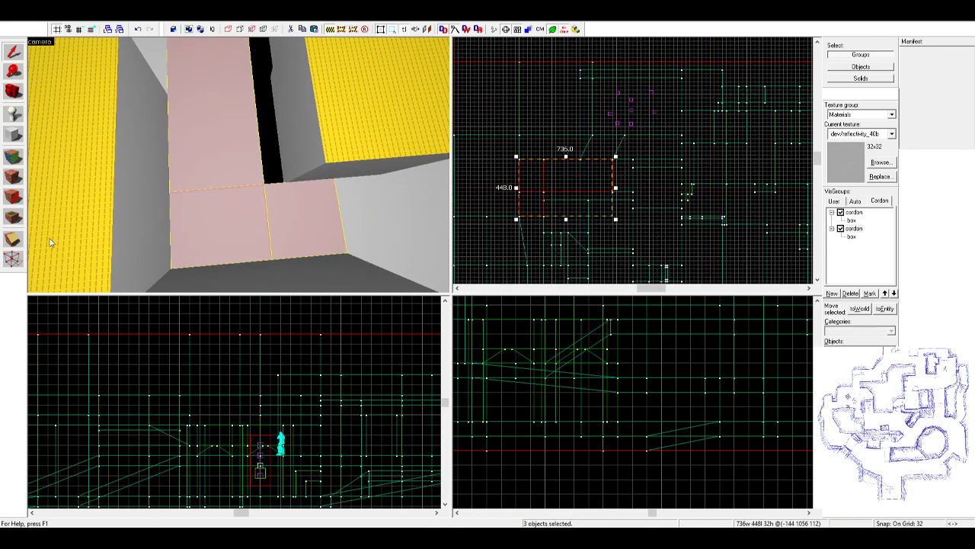
key("shift+v")
left_click_drag(564, 179, 627, 199)
scroll(611, 197, "up", 4)
key("Down")
key("Down")
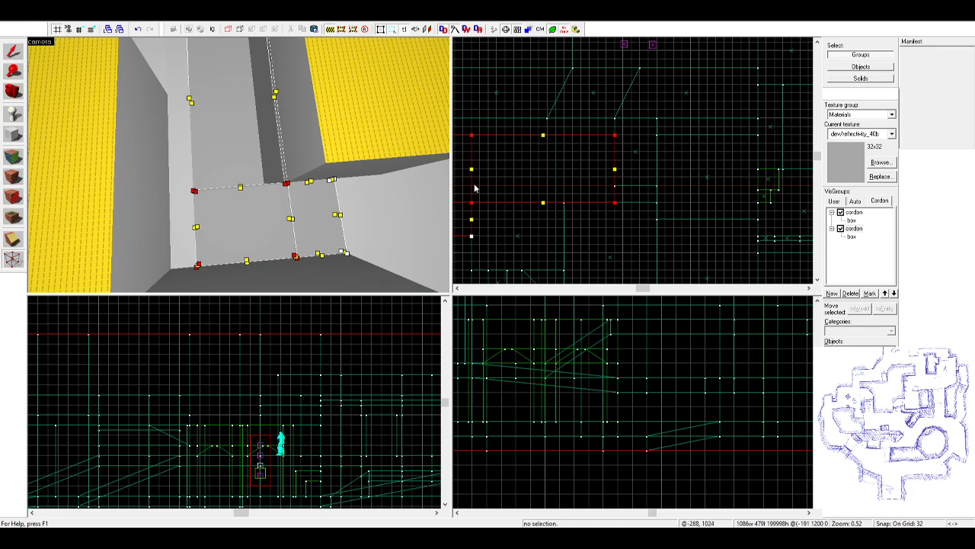
key("z")
key("w")
key("z")
key("z")
key("d")
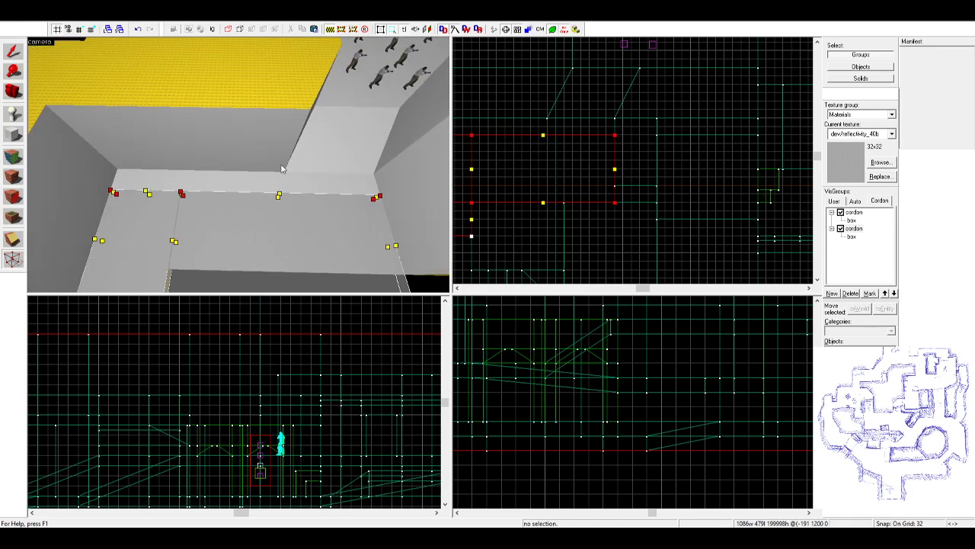
scroll(685, 186, "down", 1)
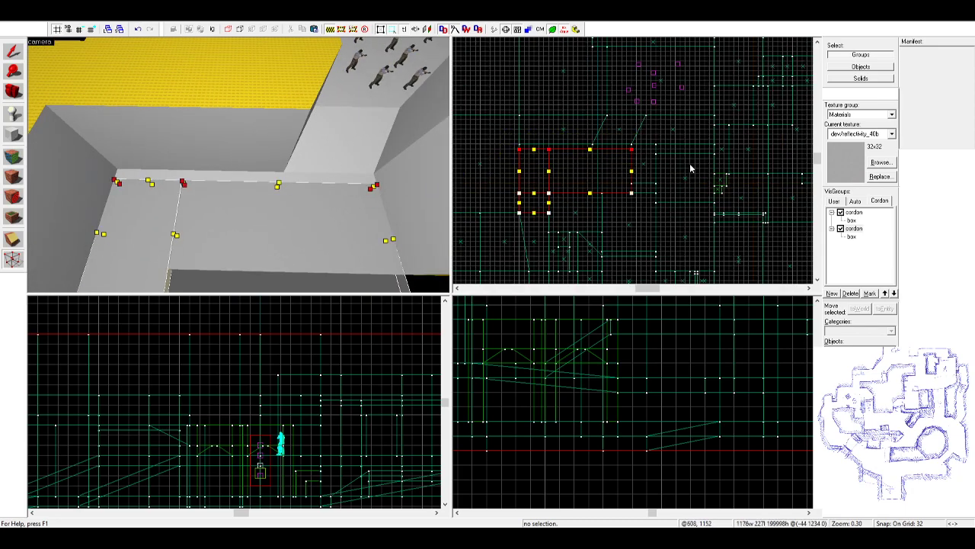
left_click(13, 51)
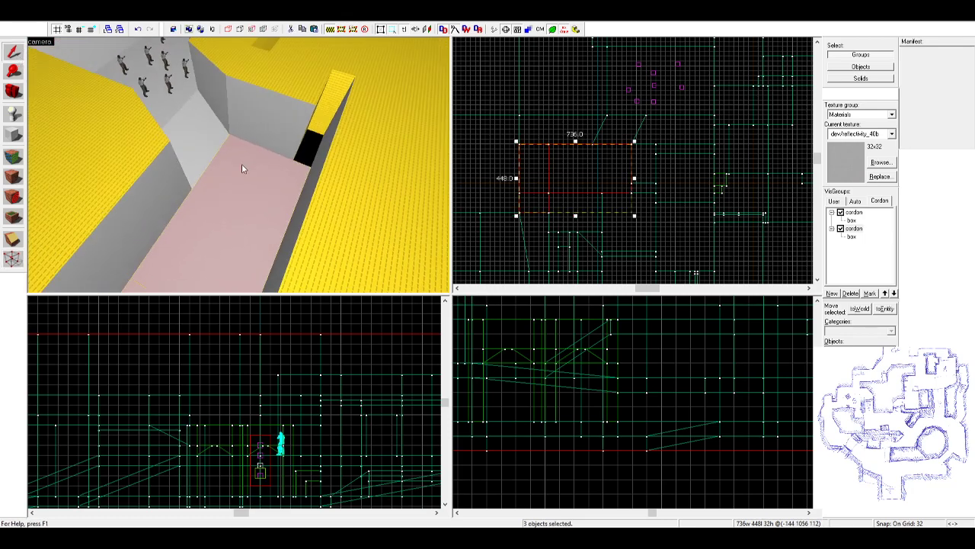
- Extend the building block at the passage's east end 64 units south to close the gap beside the south building
left_click(303, 141)
scroll(602, 191, "up", 1)
left_click_drag(646, 181, 648, 195)
left_click(221, 154)
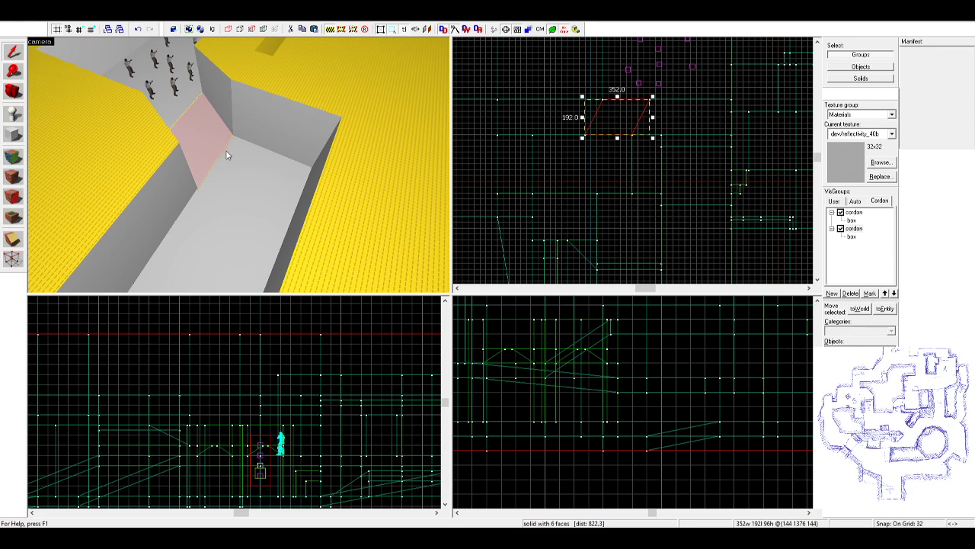
key("z")
key("z")
left_click(196, 101)
- Narrow the 320 by 320 building block east of the spawn area to 288 units from its east side
key("z")
key("w")
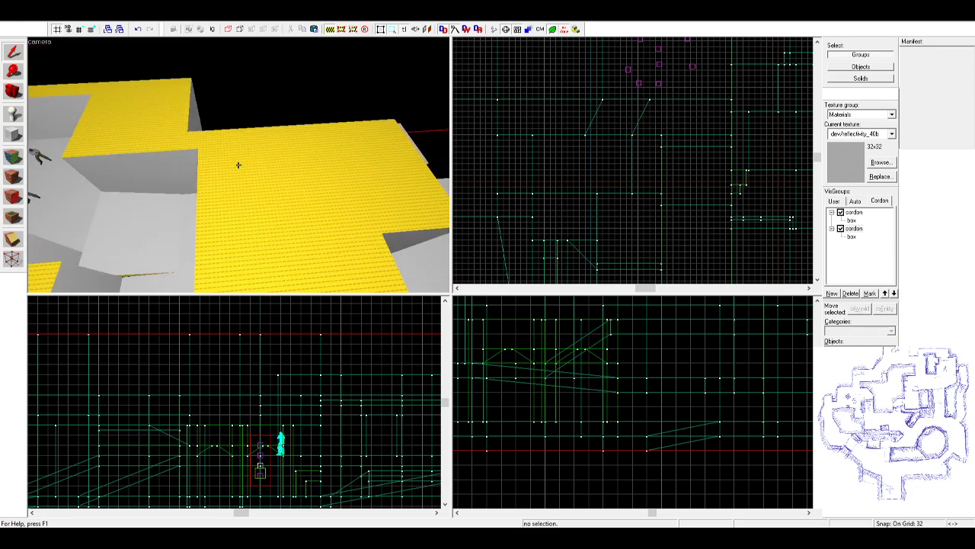
left_click(238, 165)
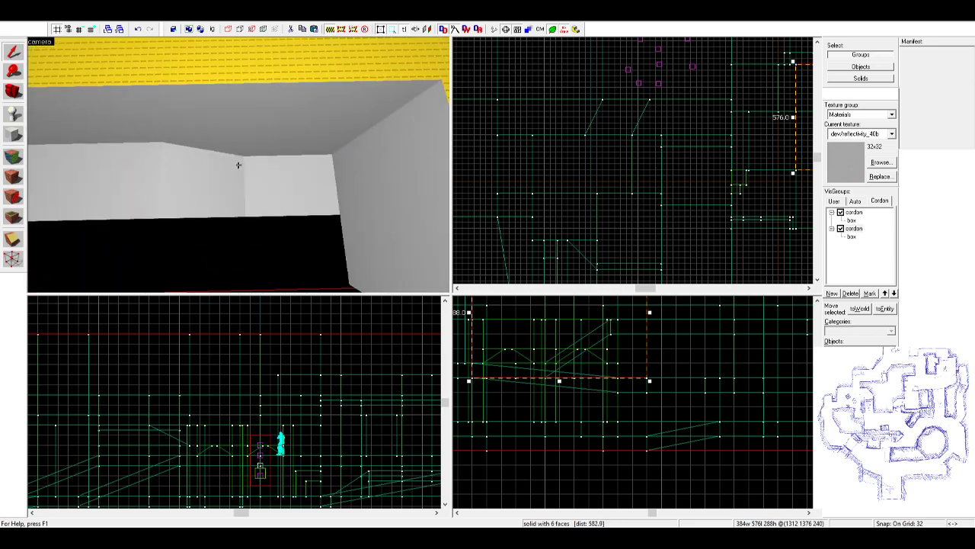
left_click(322, 159)
left_click(358, 162)
key("s")
key("d")
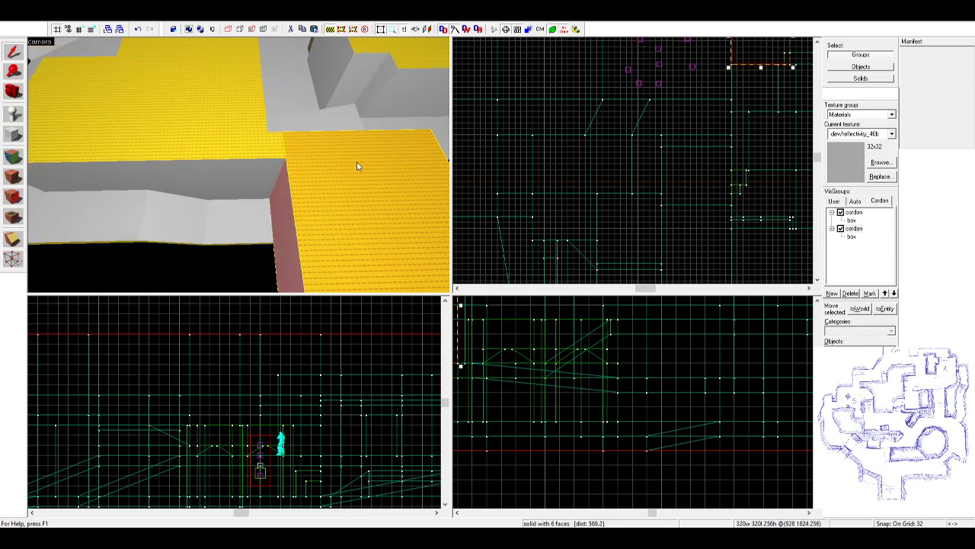
scroll(771, 130, "down", 3)
middle_click_drag(717, 88, 680, 160)
scroll(695, 133, "up", 4)
left_click_drag(694, 143, 688, 147)
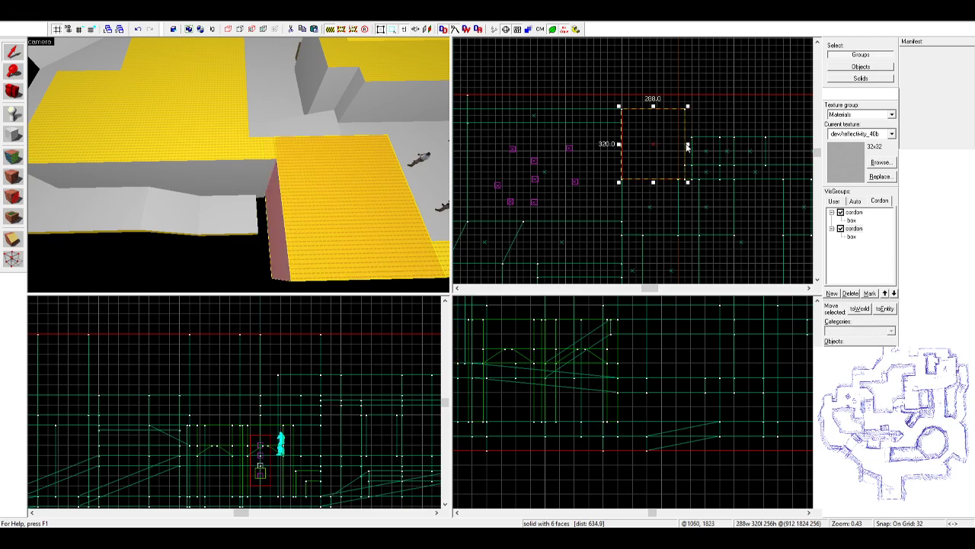
- Shorten the 64-unit-deep wall east of the spawn's side exit to 480 units by moving its west end east
left_click(252, 180)
left_click_drag(683, 172, 718, 172)
key("z")
key("w")
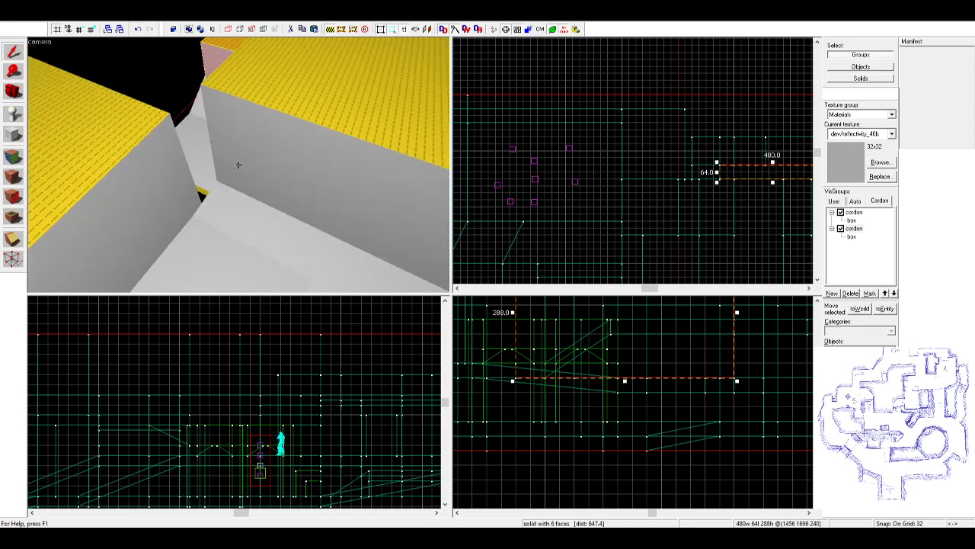
- Inspect the 256 by 256 sloped floor and the building blocks around the spawn's east exit
left_click(219, 169)
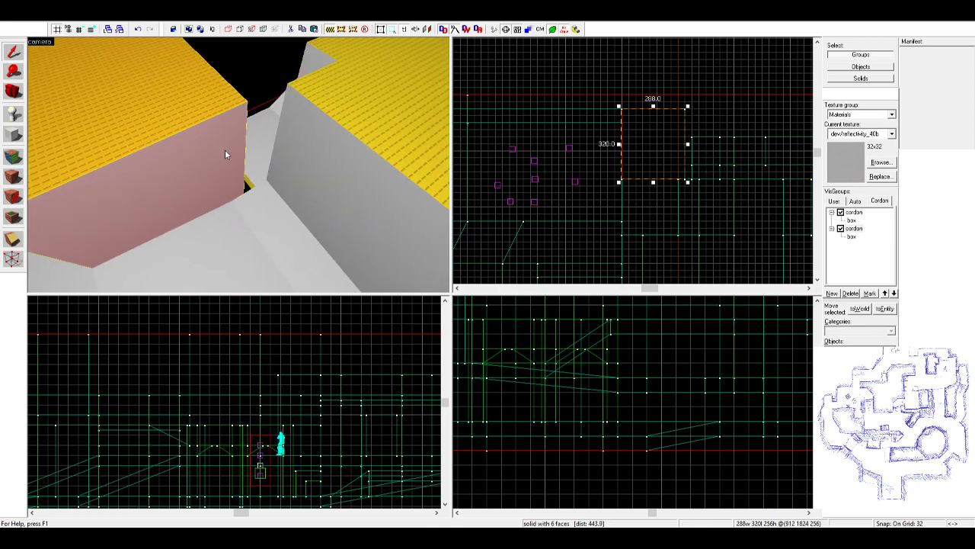
key("z")
key("z")
left_click(263, 171)
left_click(347, 165)
key("z")
key("z")
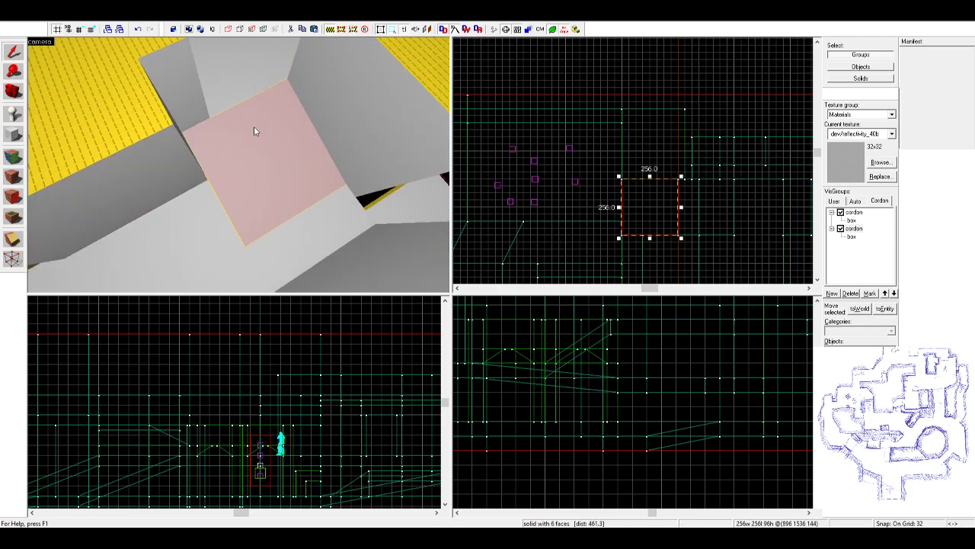
key("z")
key("s")
key("z")
- Split the 544 by 192 building block south of the spawn floor with the Clipping tool, 128 units from its east end
left_click(239, 179)
left_click(203, 177)
middle_click_drag(604, 230, 628, 211)
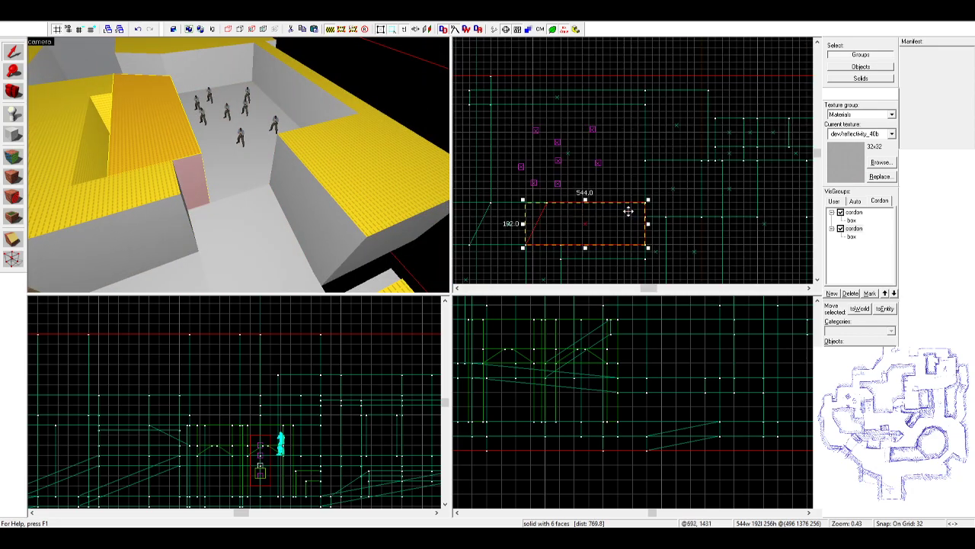
scroll(617, 204, "up", 2)
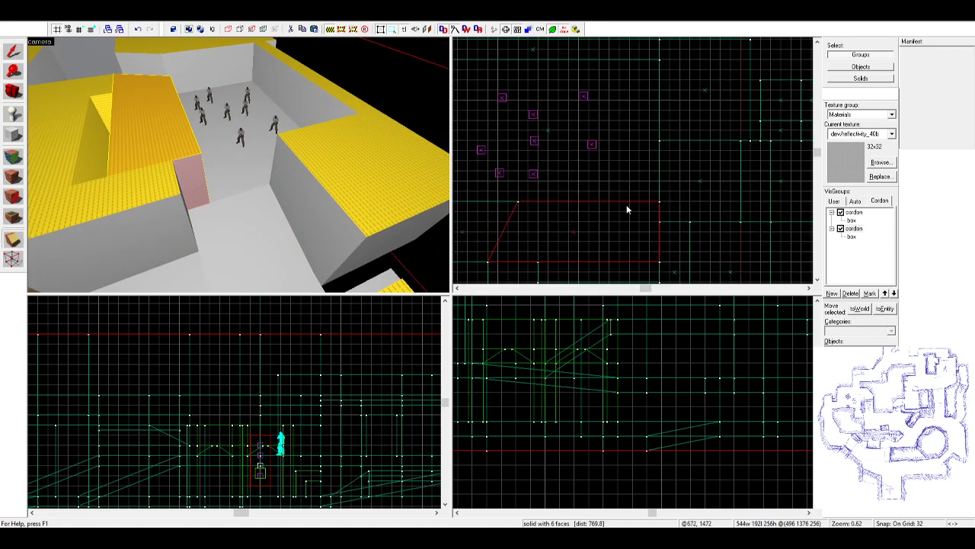
key("shift+x")
key("shift+x")
key("shift+x")
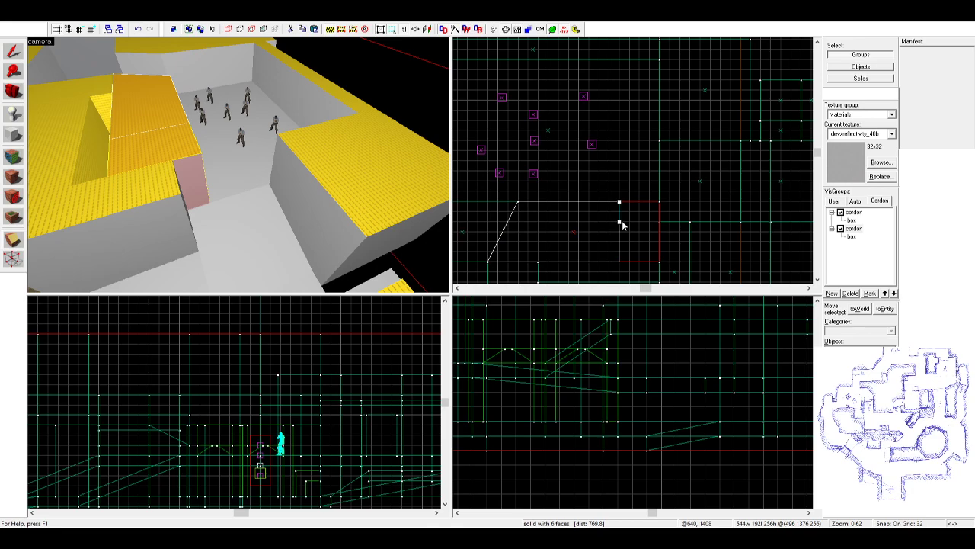
key("shift+s")
- Pull the north edge of the split-off 128-unit-wide building piece about 64 units south
left_click(164, 168)
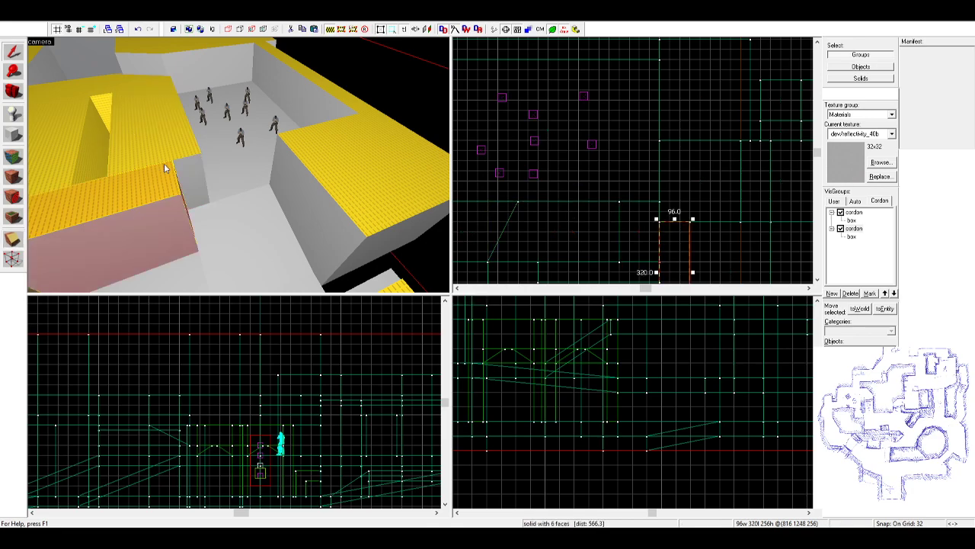
left_click(514, 166)
left_click(189, 167)
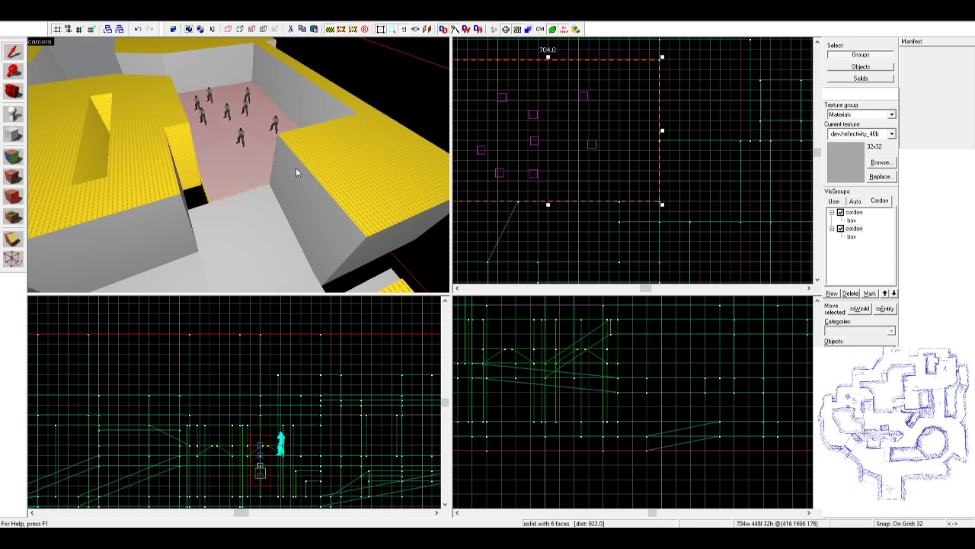
- Split the 704 by 448 spawn floor 128 units from its east side and pull that strip's south edge about 192 units north
key("shift+s")
left_click(620, 191)
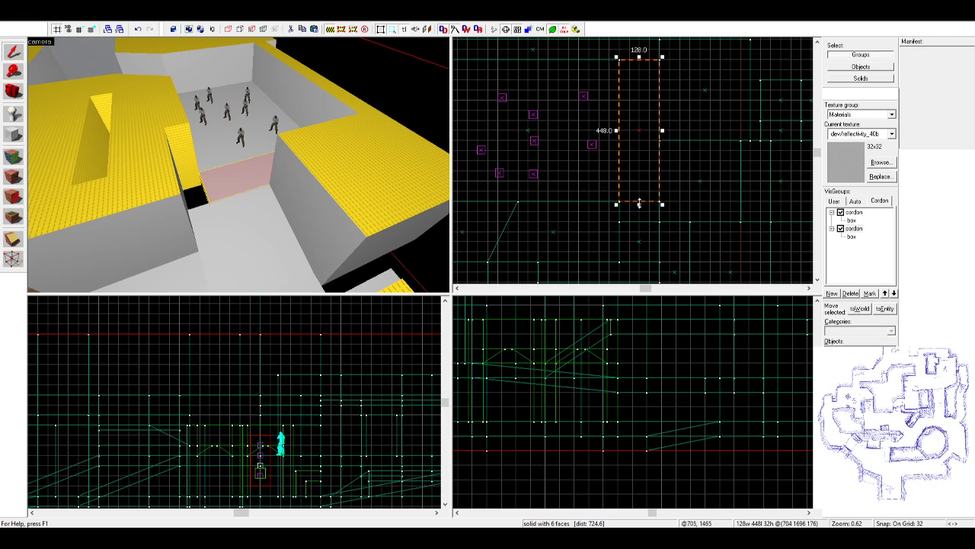
- Move the 256 by 256 sloped floor at the spawn's east exit 128 units west into the cleared opening
left_click(272, 190)
left_click_drag(678, 184, 626, 193)
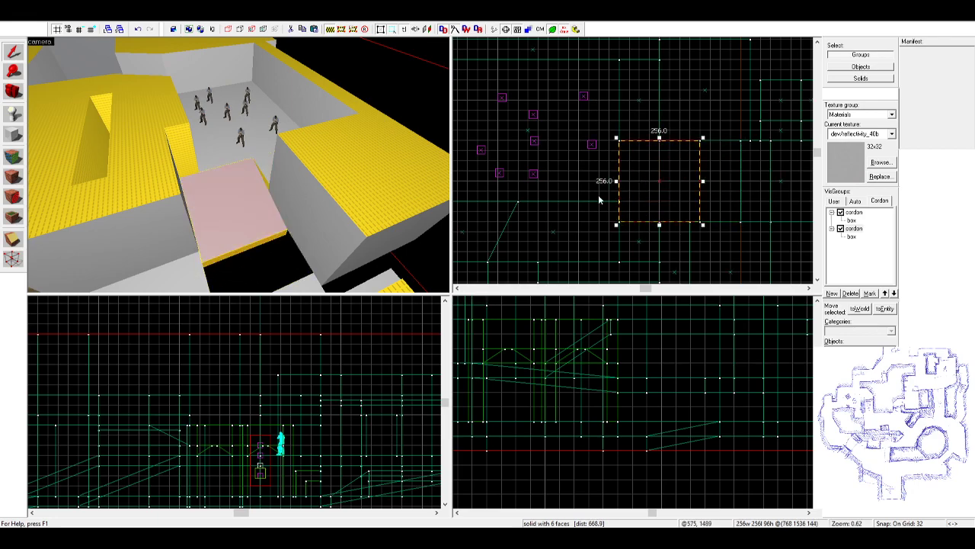
left_click(343, 194)
- Move the flat 256 by 256 floor piece east of the sloped floor west to close the gap between them
key("z")
key("w")
key("z")
left_click(325, 191)
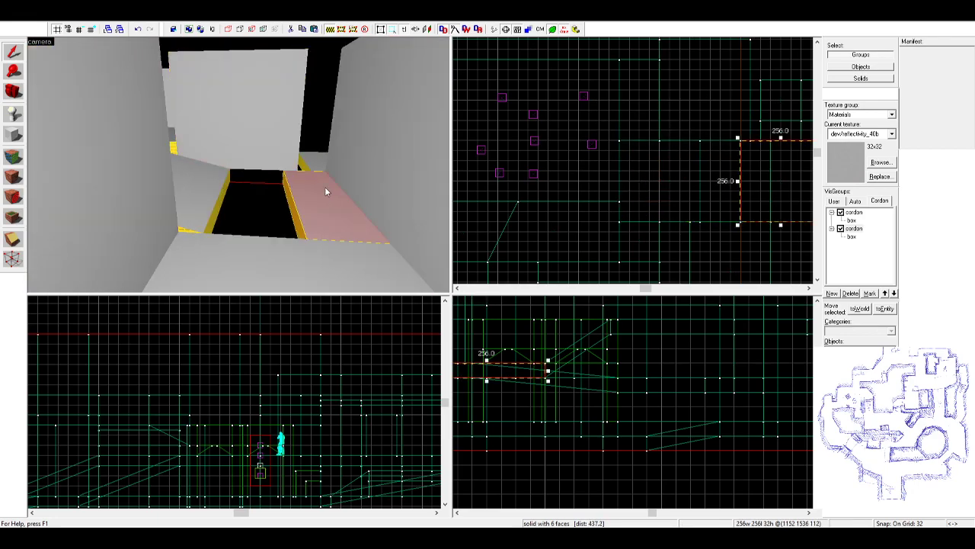
scroll(715, 160, "down", 3)
left_click_drag(750, 167, 717, 164)
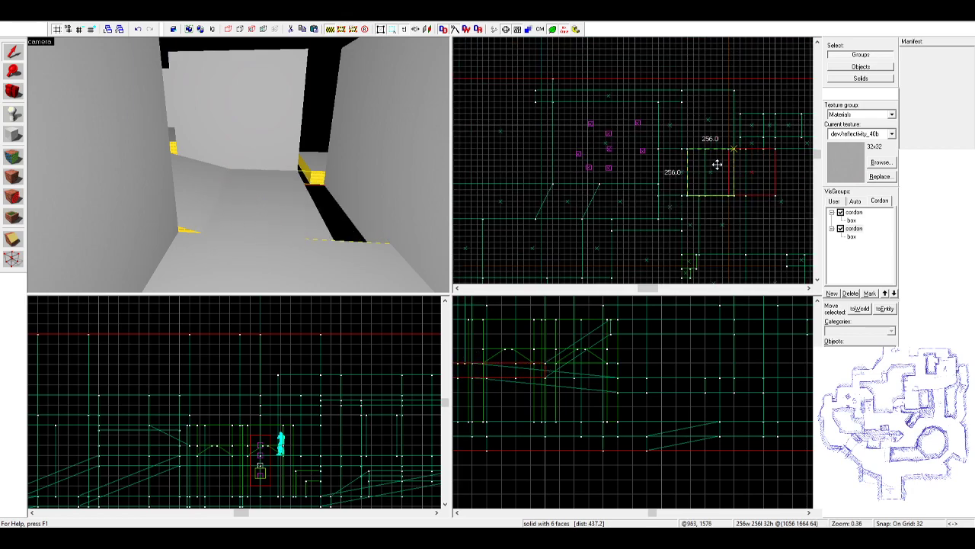
left_click(458, 134)
key("z")
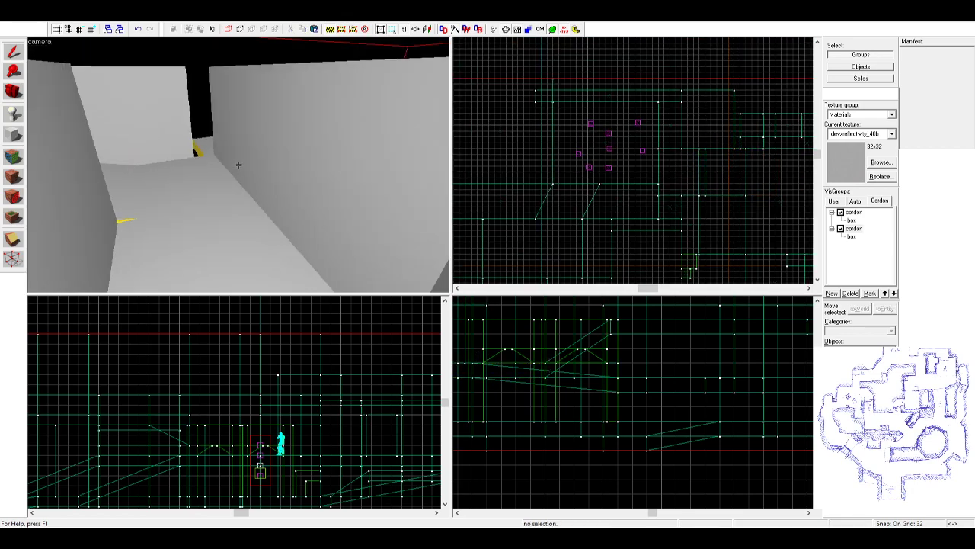
- Narrow the building block east of the spawn area to about 192 units from its east side
key("w")
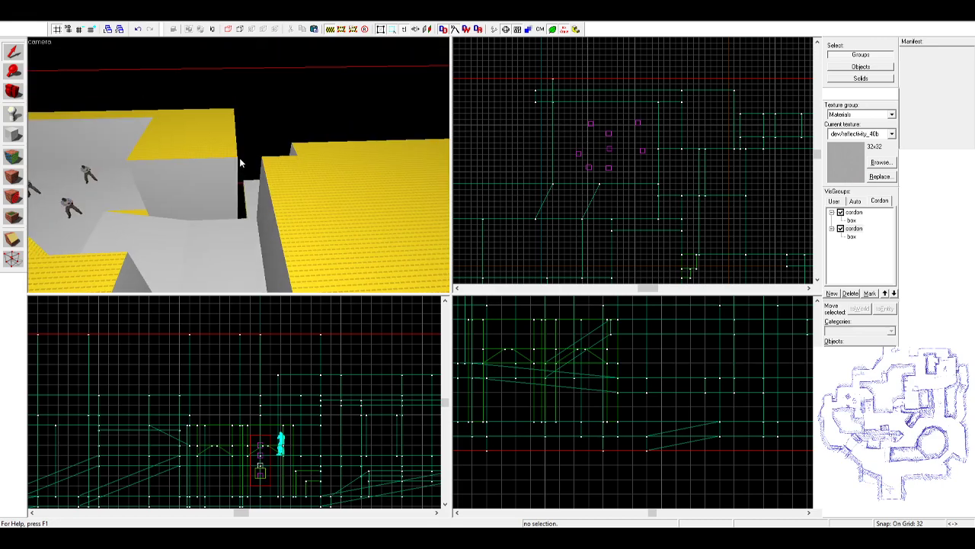
left_click(236, 165)
scroll(659, 127, "up", 4)
left_click_drag(715, 139, 707, 136)
- Move the 128 by 128 floor piece east of the spawn-side block 128 units west to meet the block's east face
left_click(251, 195)
key("z")
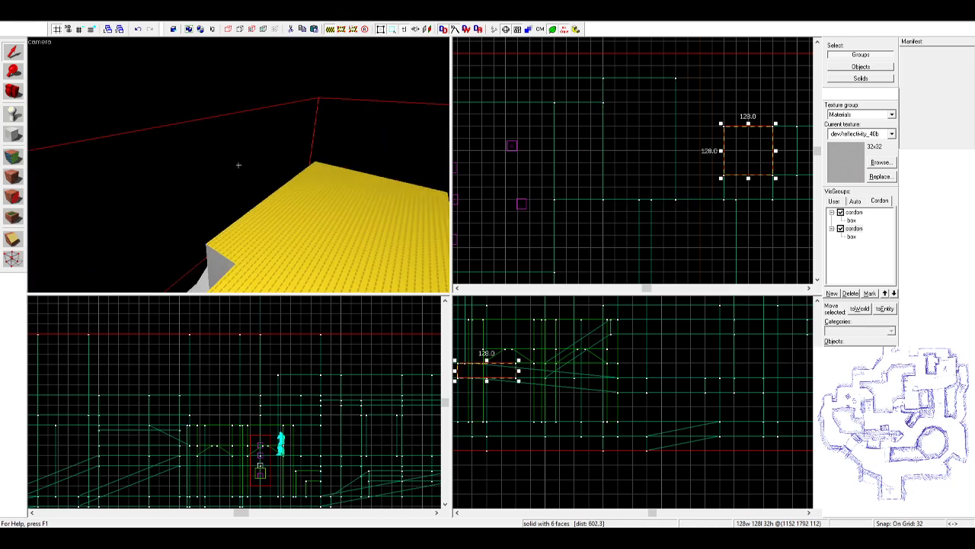
key("z")
scroll(740, 161, "up", 2)
left_click_drag(740, 161, 677, 157)
key("z")
- Extend the 64-unit-deep wall beside the 384 by 576 building block west to a length of 640 units
left_click(274, 180)
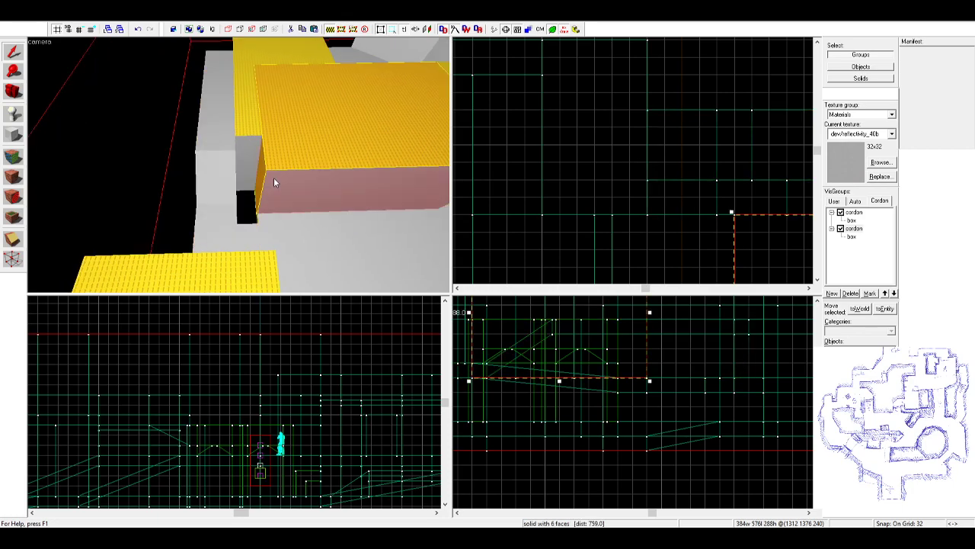
left_click(261, 158)
scroll(697, 177, "down", 2)
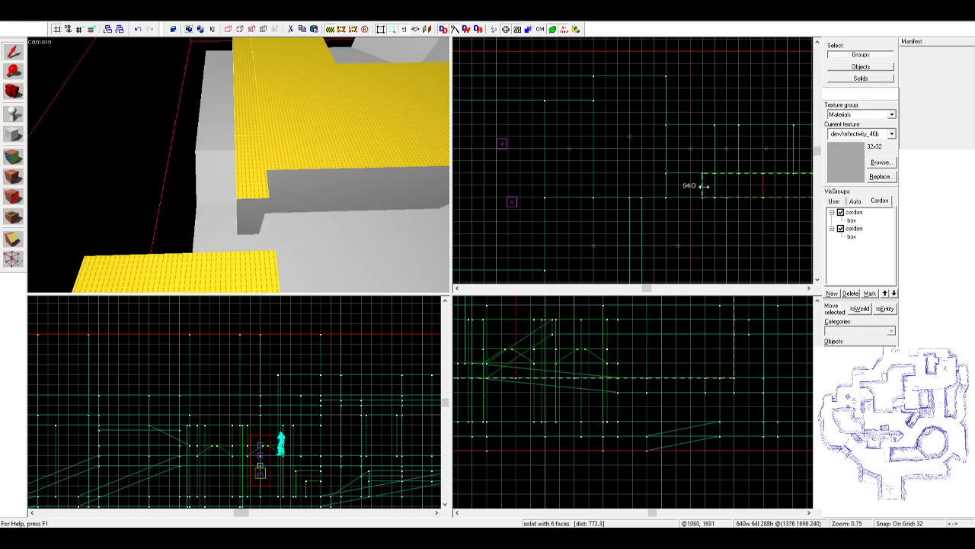
left_click(372, 154)
key("z")
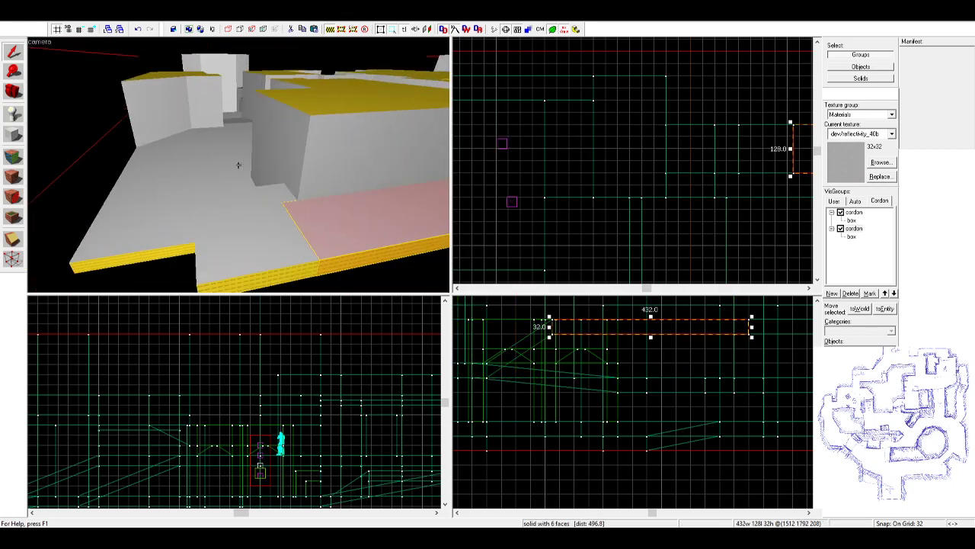
key("z")
left_click(297, 203)
key("z")
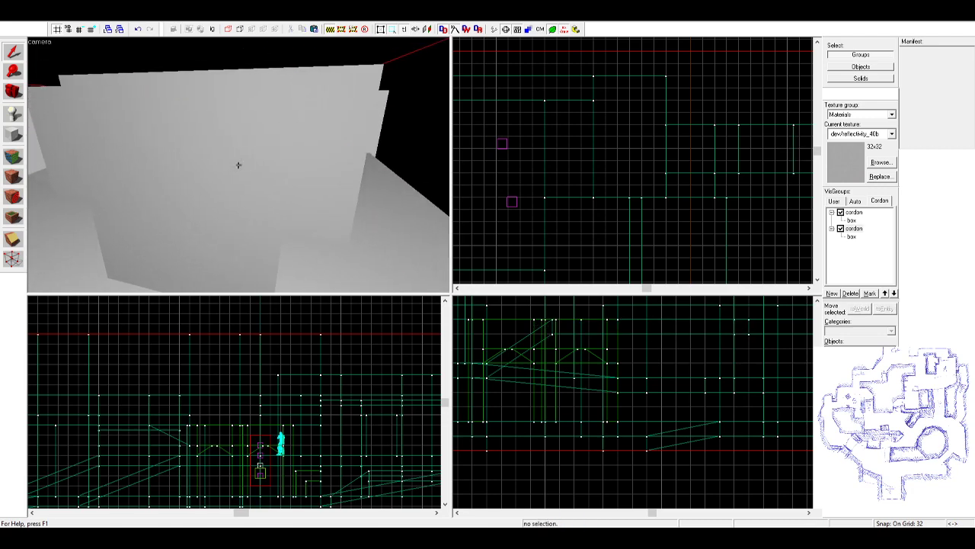
- Examine the lengthened wall and the surrounding building blocks from above and at floor level for gaps
key("z")
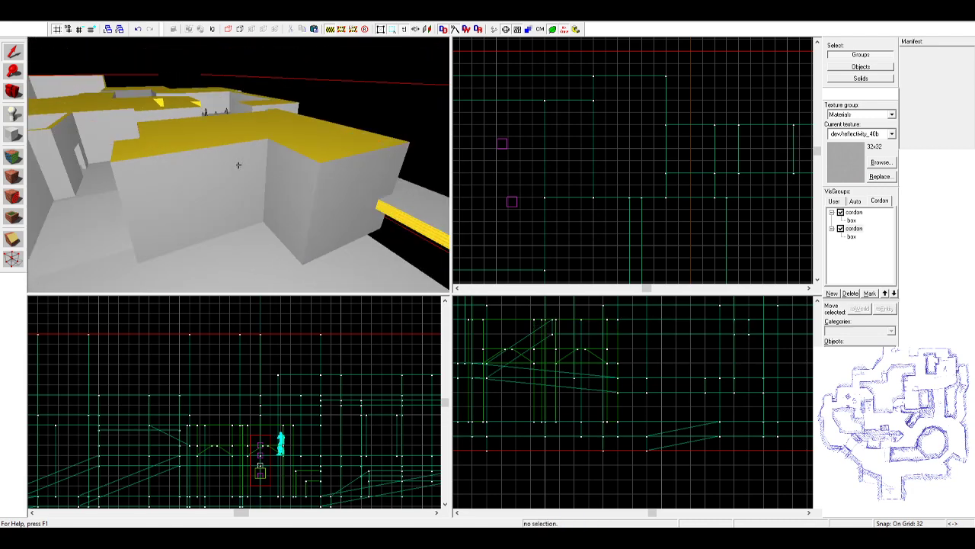
key("w")
key("s")
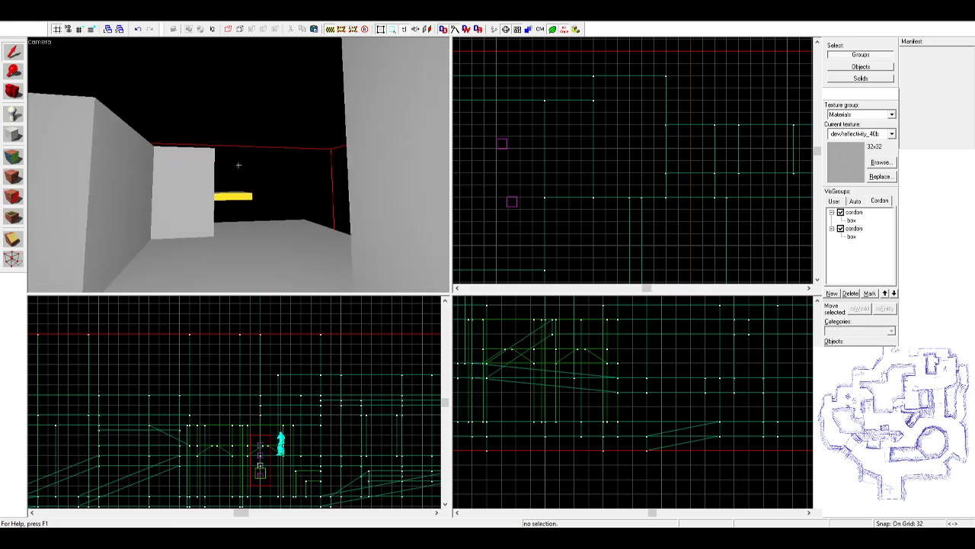
key("w")
key("s")
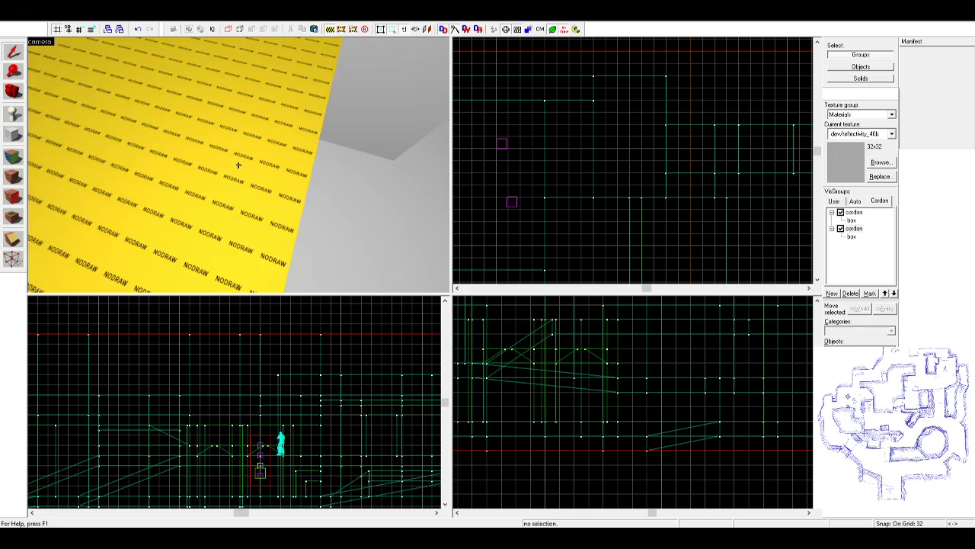
key("z")
left_click(239, 165)
left_click(358, 125)
key("z")
key("w")
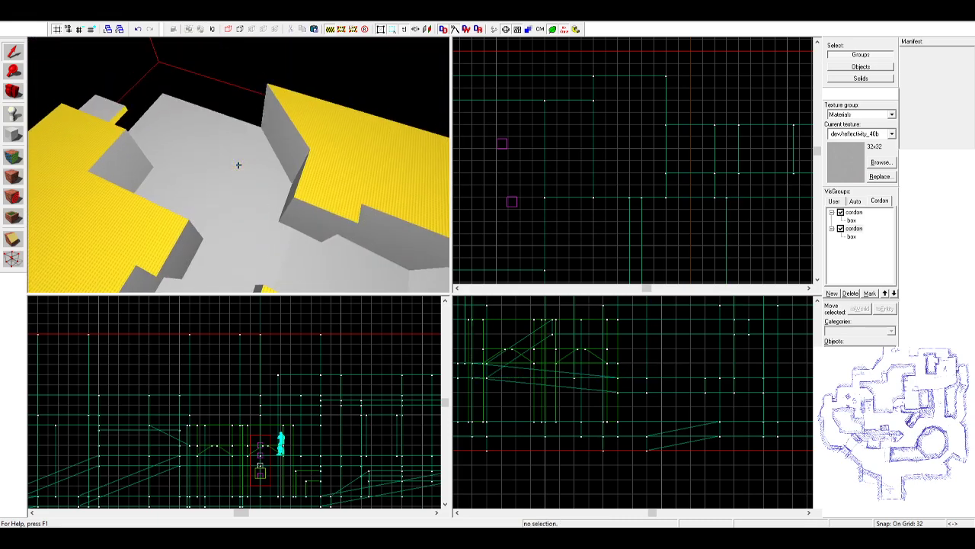
- Walk the camera through the corridor and the open area beyond to check widths and sightlines between the building blocks
key("w")
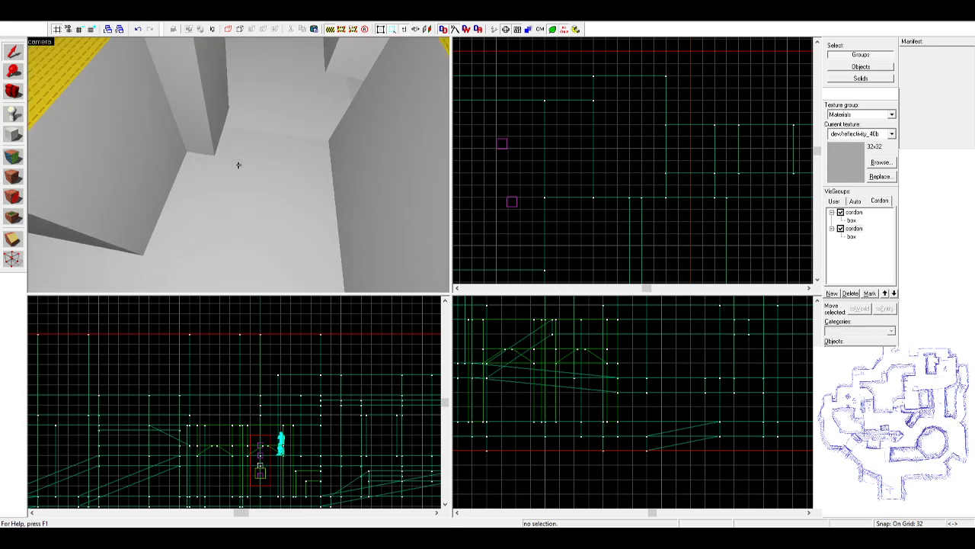
key("w")
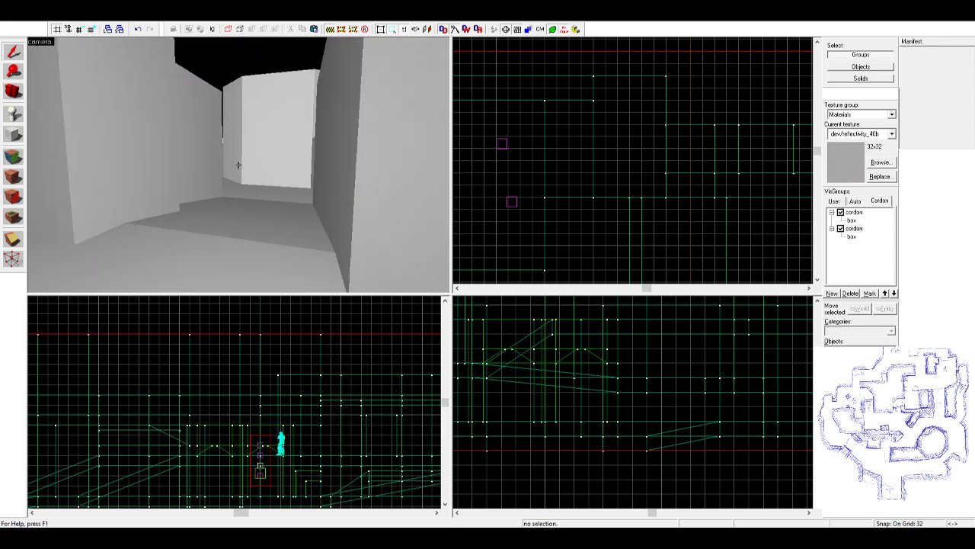
key("w")
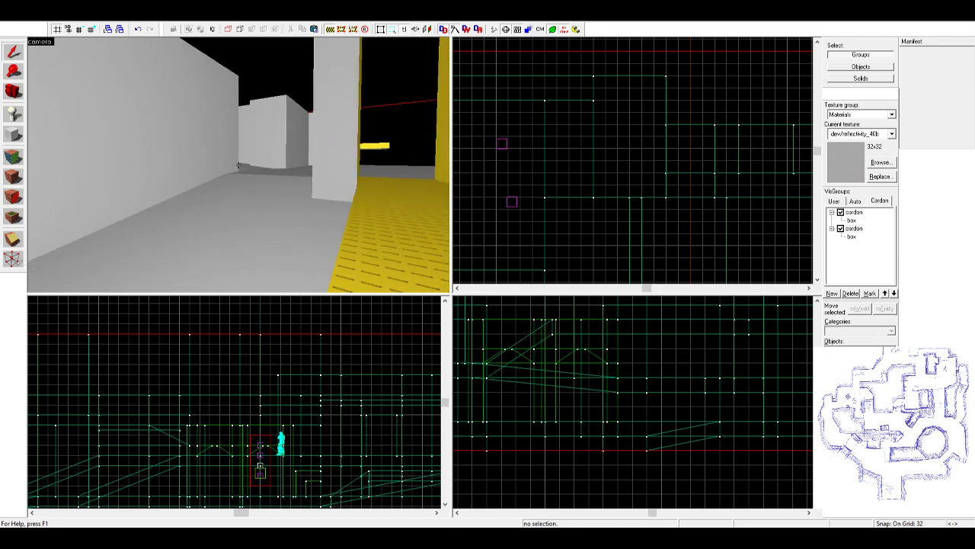
key("w")
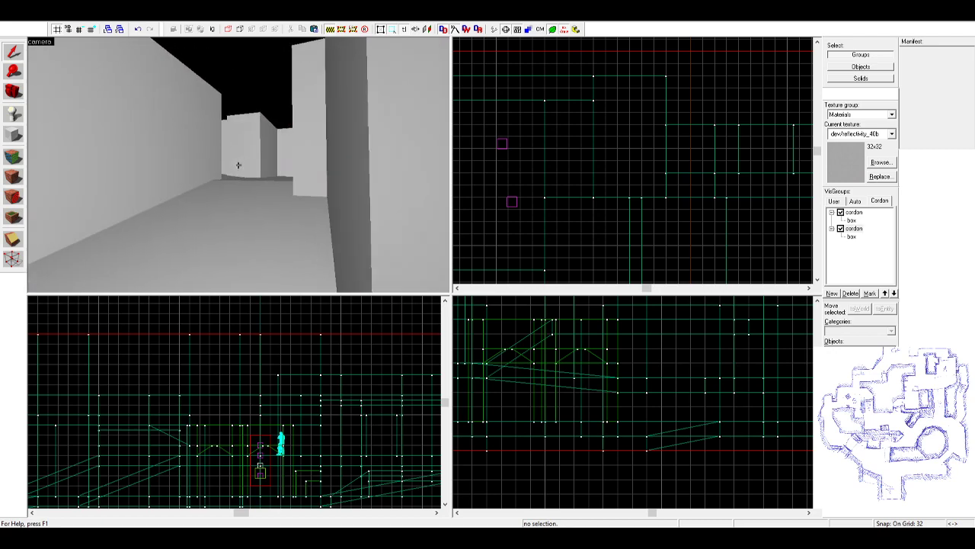
key("w")
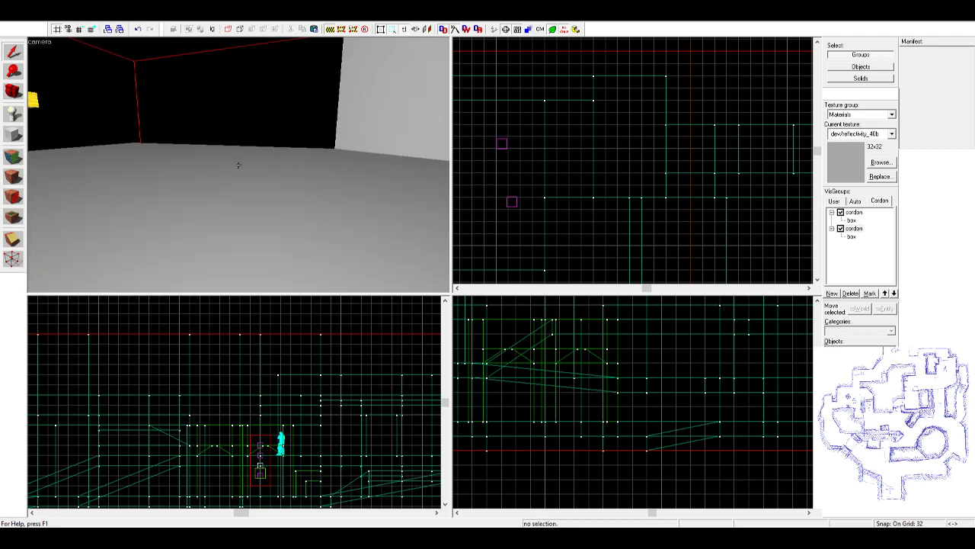
key("s")
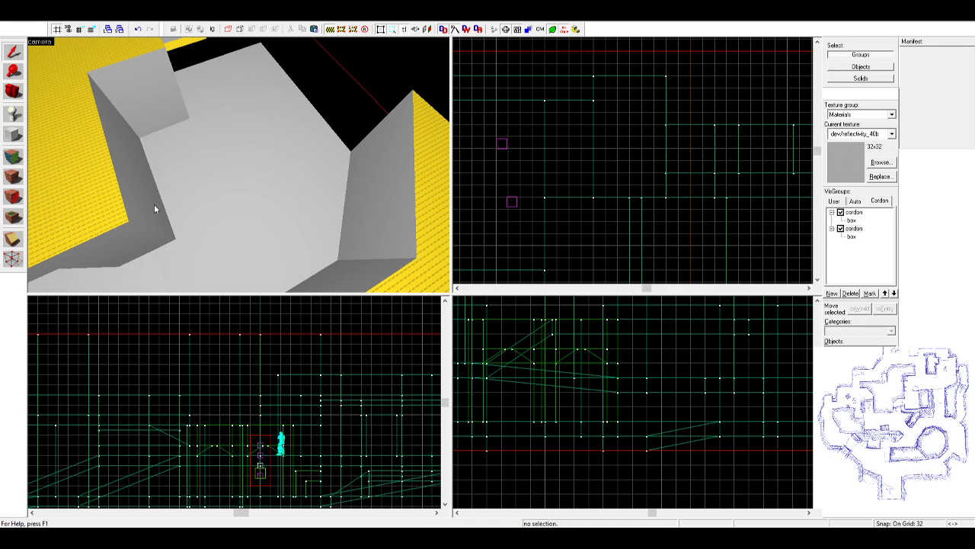
key("z")
key("w")
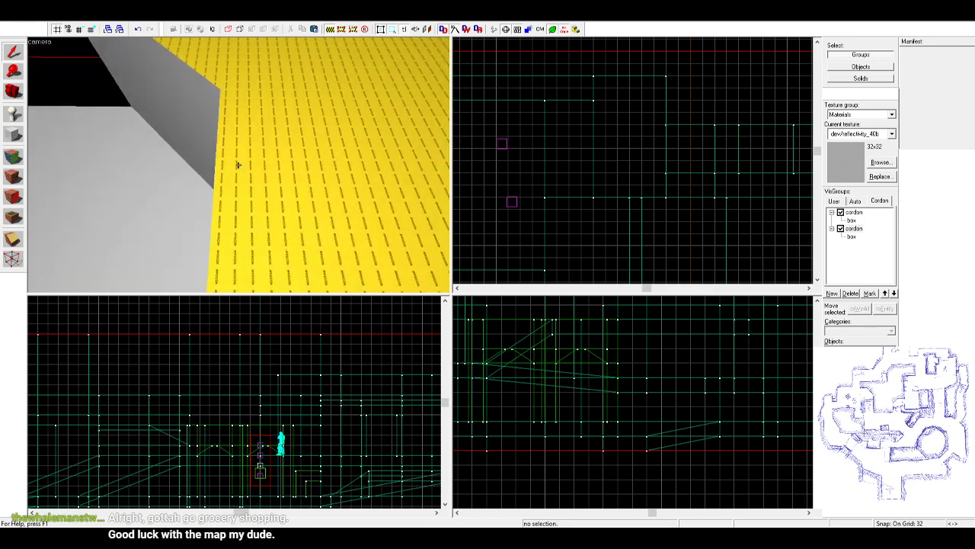
key("s")
key("s")
key("w")
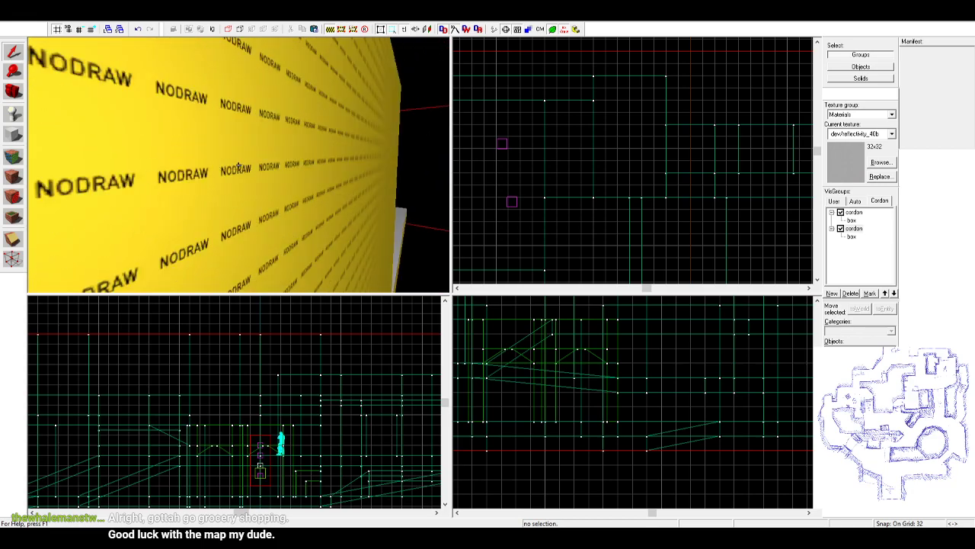
key("w")
key("s")
key("w")
key("z")
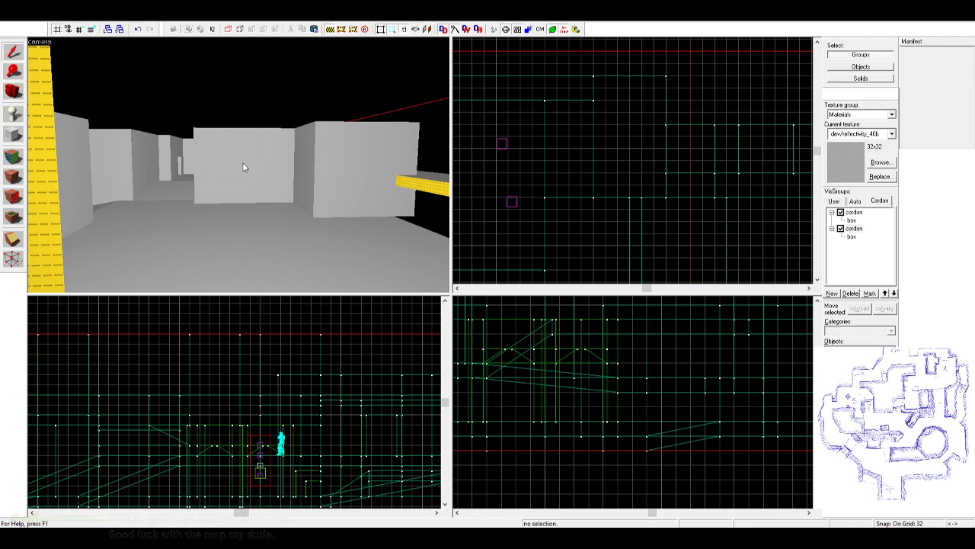
- Apply the grey dev/reflectivity_40b texture to the exposed nodraw end face of the wall beside the spawn area
key("z")
key("w")
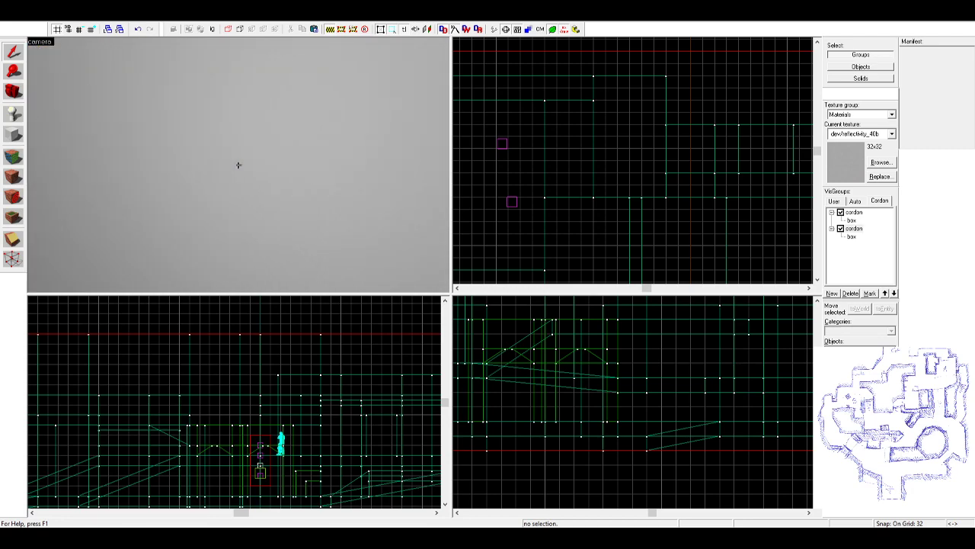
key("w")
key("w")
key("z")
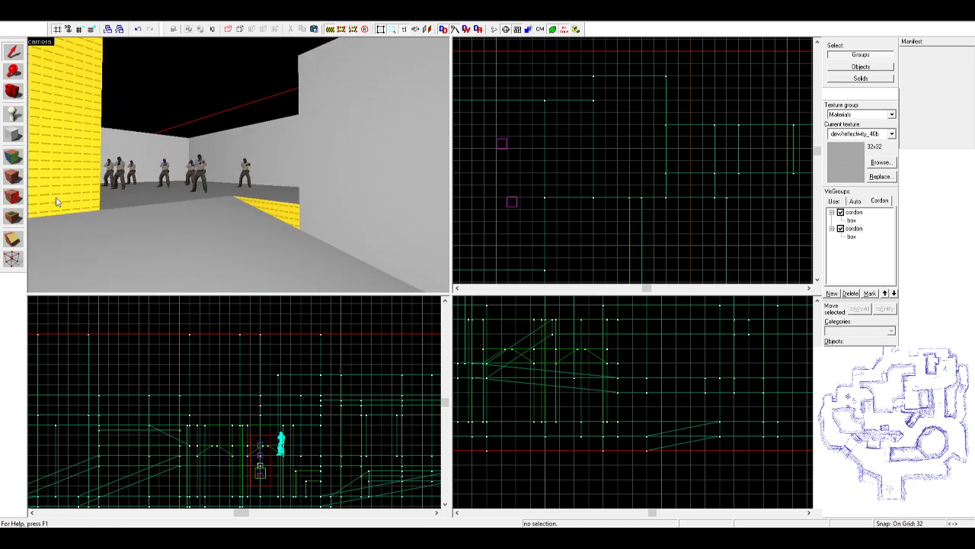
left_click(15, 157)
left_click(315, 228)
key("z")
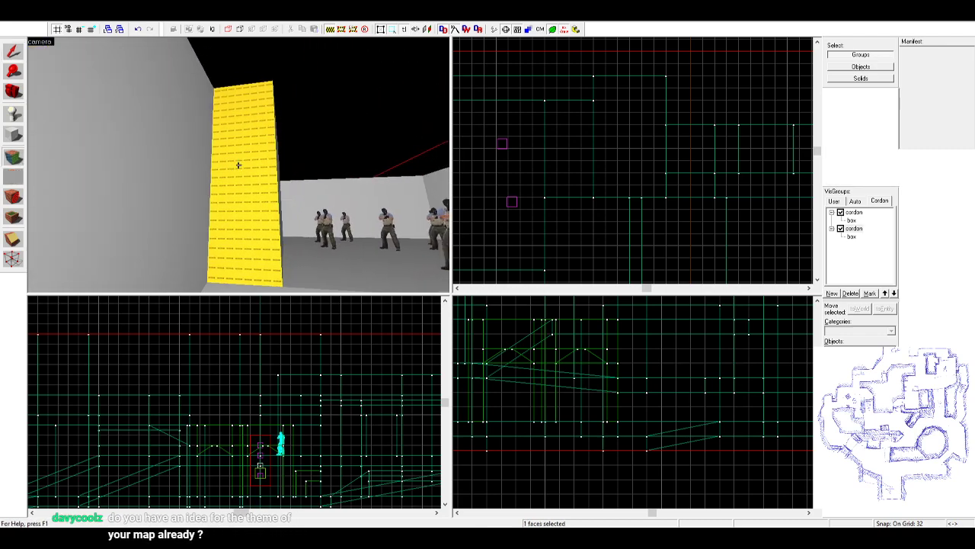
key("z")
key("d")
key("z")
right_click(192, 153)
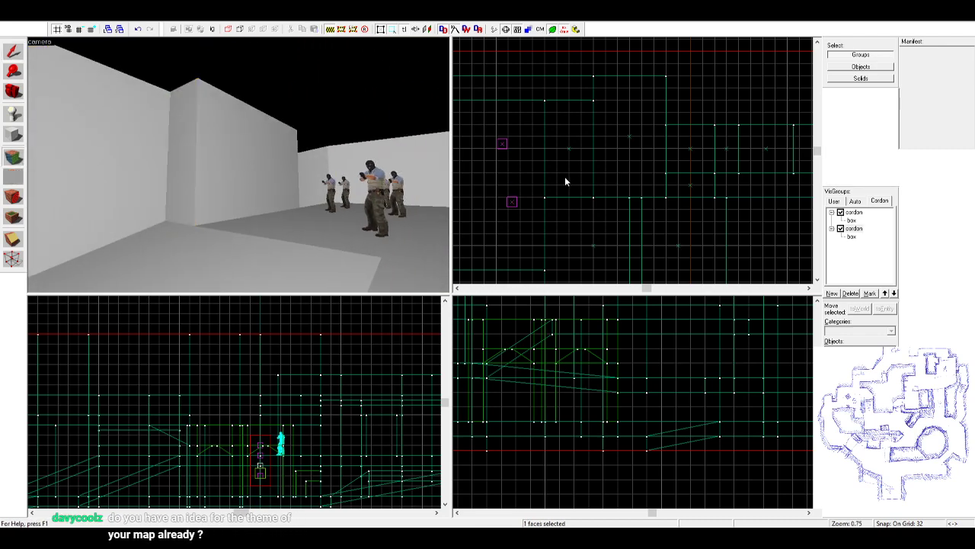
key("shift+s")
- Inspect the corridor leading from the spawn exit past the crates towards the central area with the red block
key("z")
key("w")
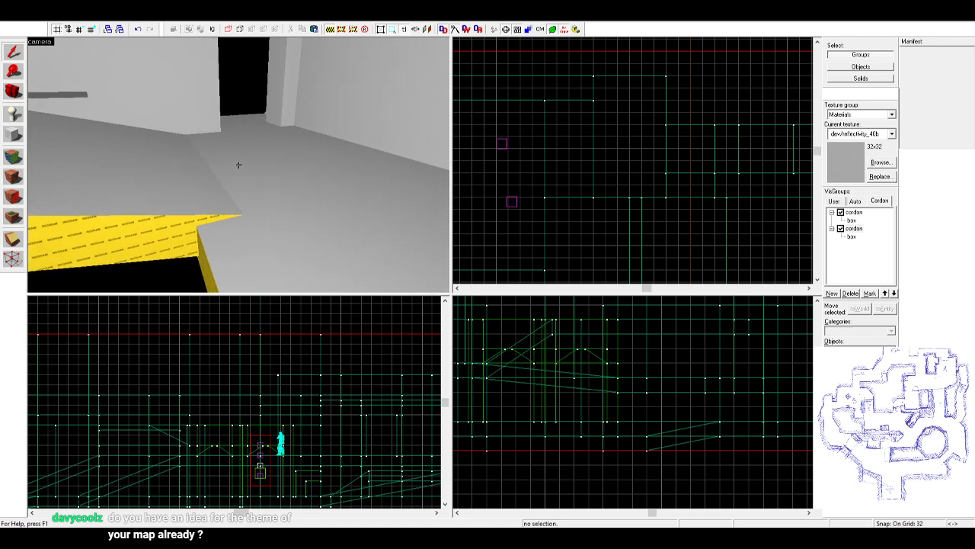
key("w")
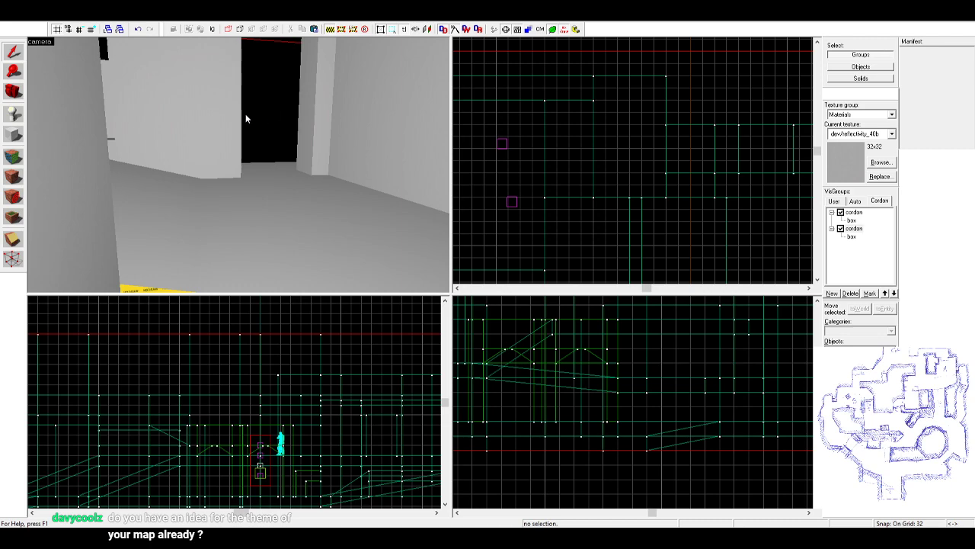
key("z")
key("s")
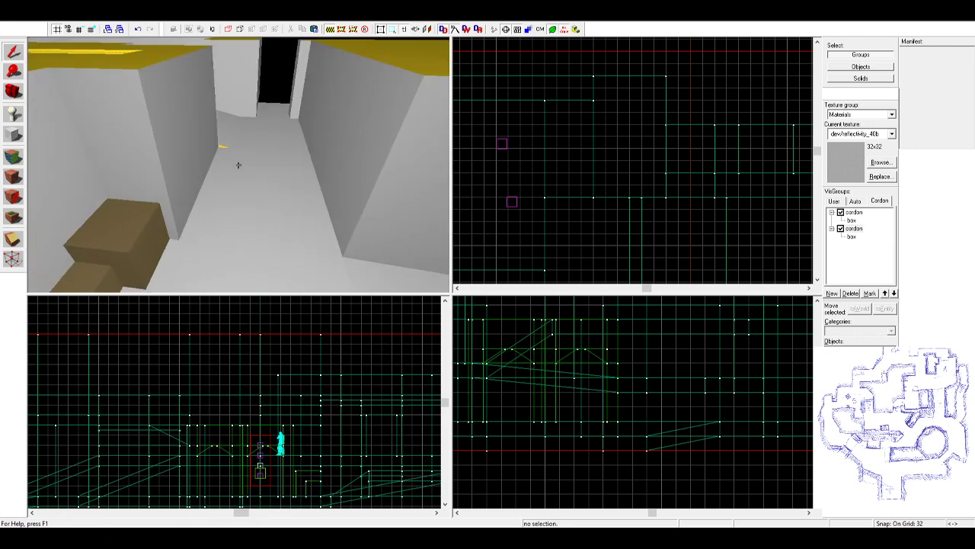
key("z")
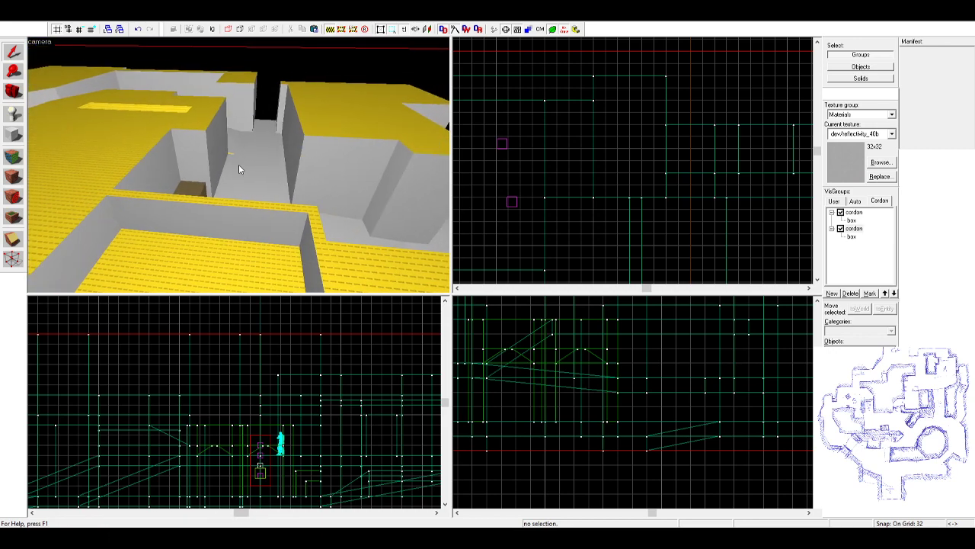
key("z")
key("a")
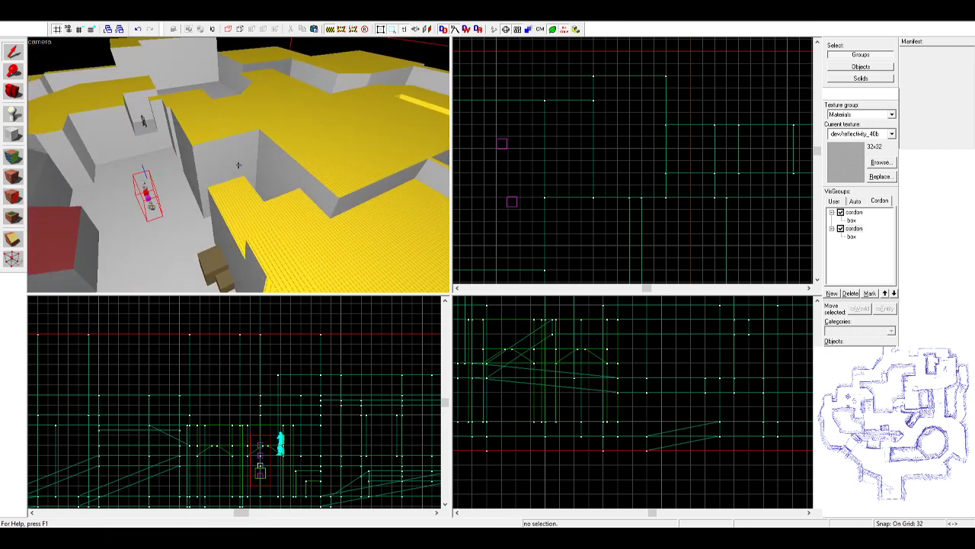
key("s")
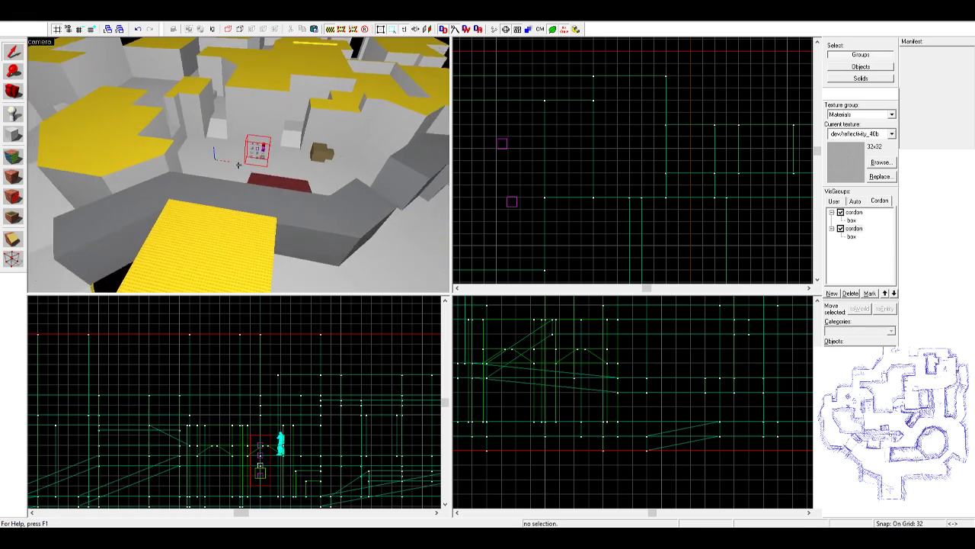
key("w")
key("s")
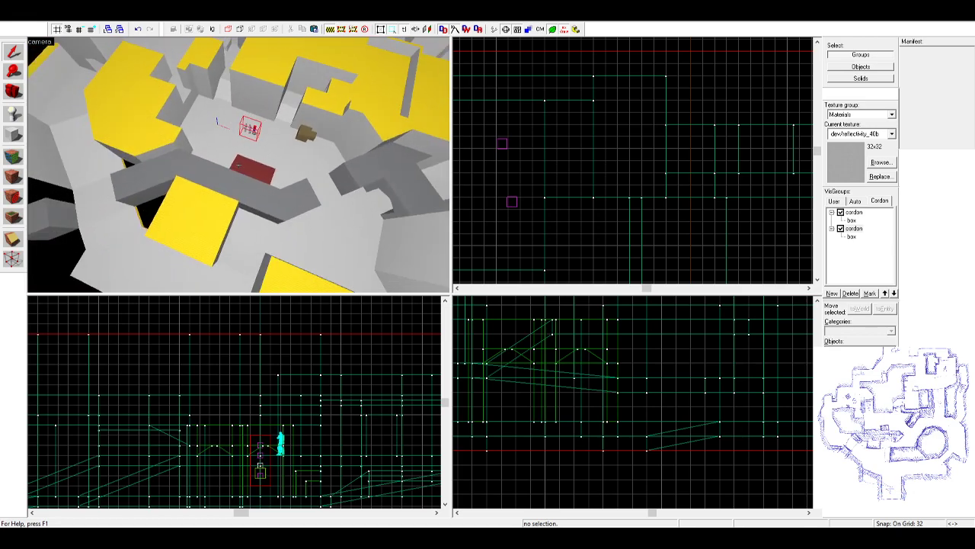
- Review the overall blockout layout from above, from the central area out to the spawn and outer routes
key("z")
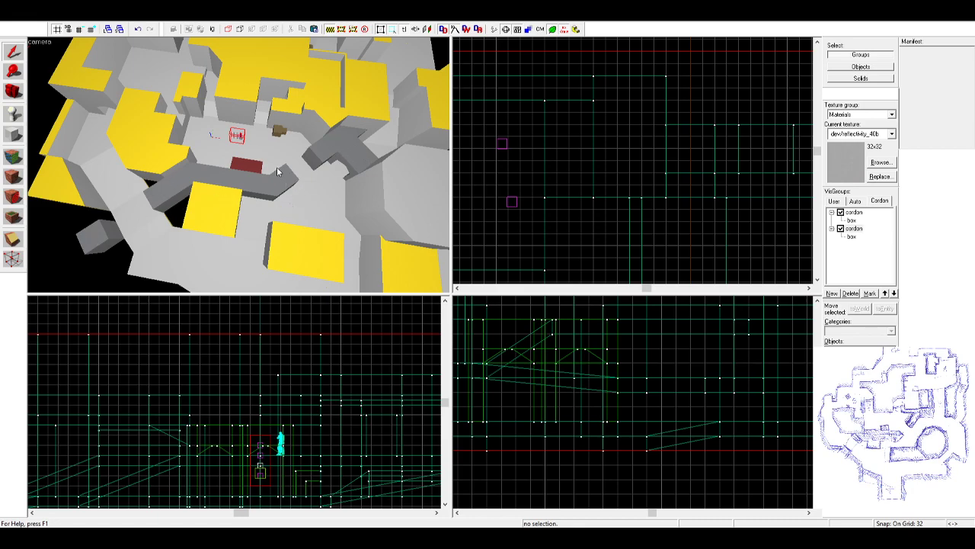
key("z")
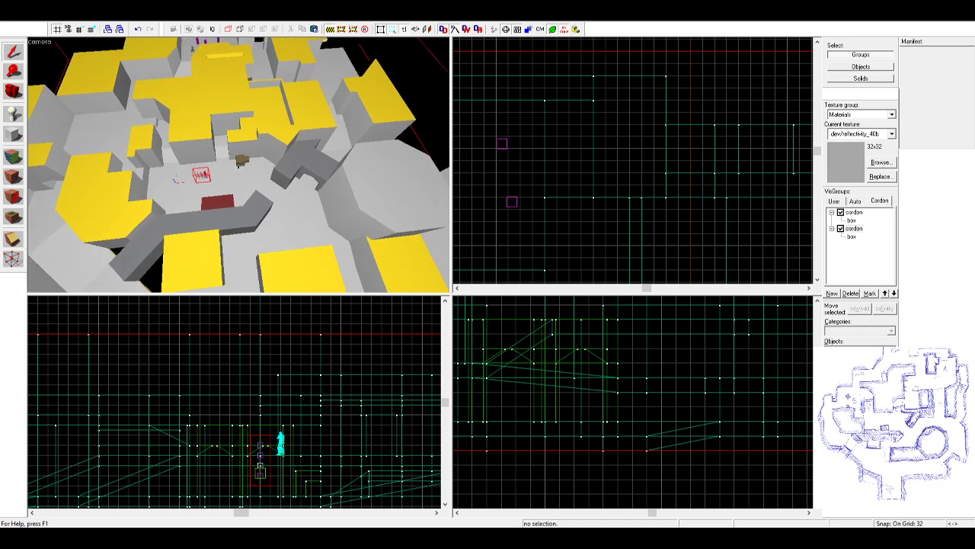
key("z")
key("z")
key("s")
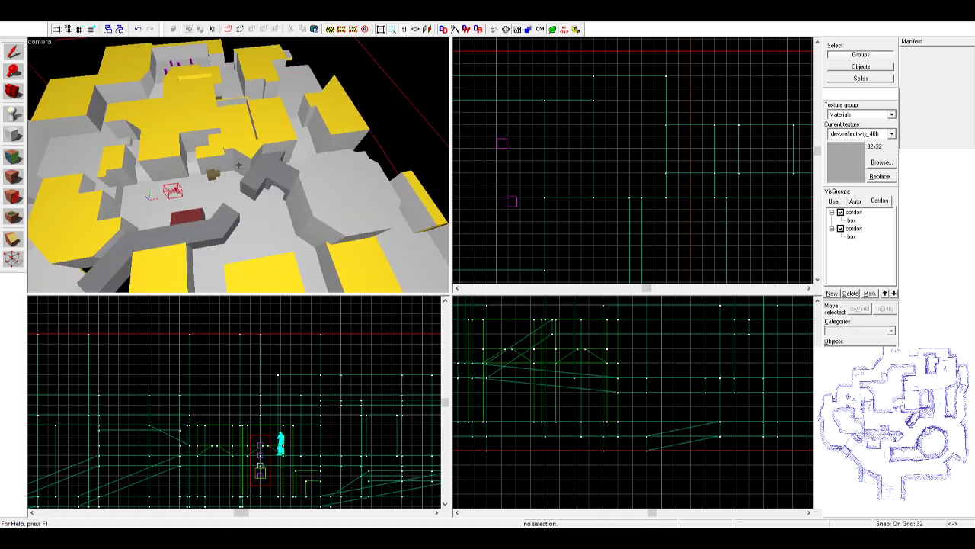
key("z")
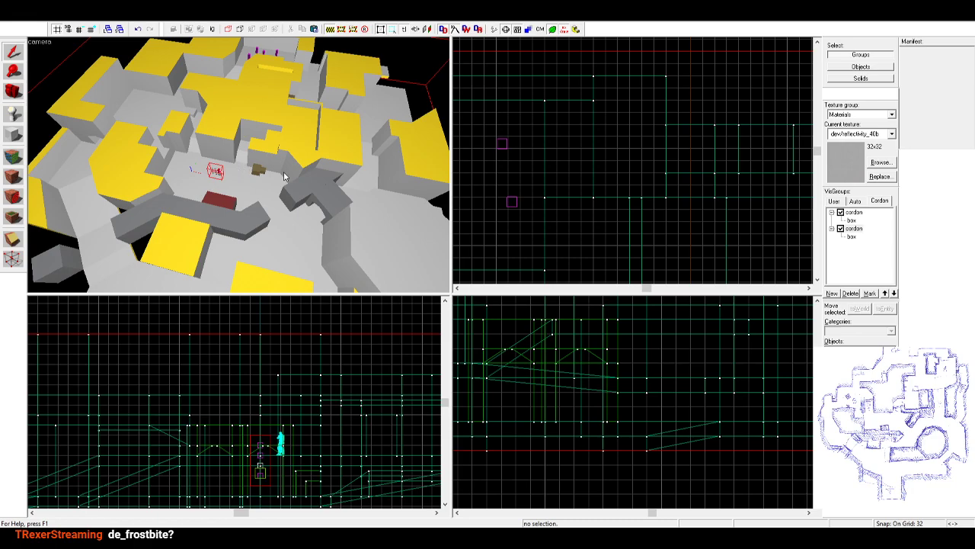
key("z")
key("w")
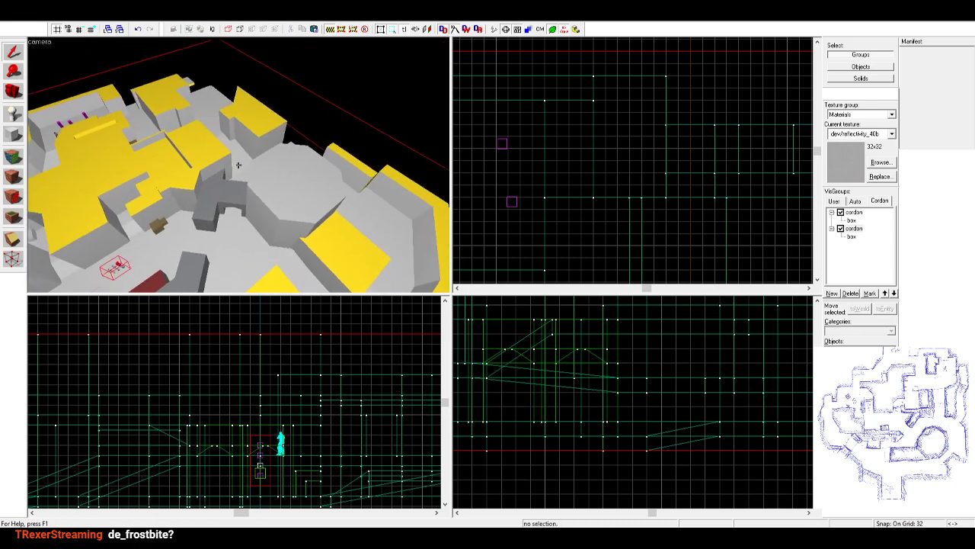
key("s")
key("w")
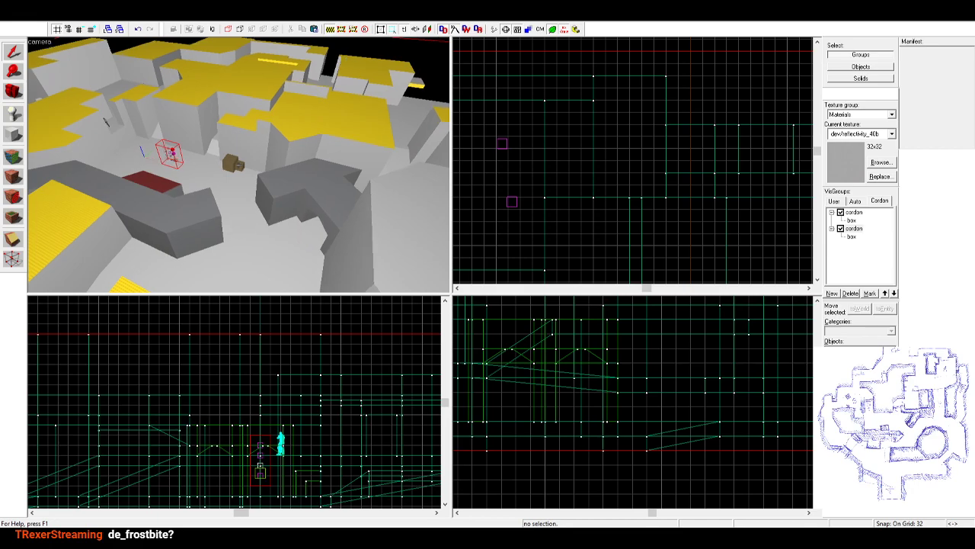
- Inspect the tall angled grey block and the dark arched passage beside it at close range
key("w")
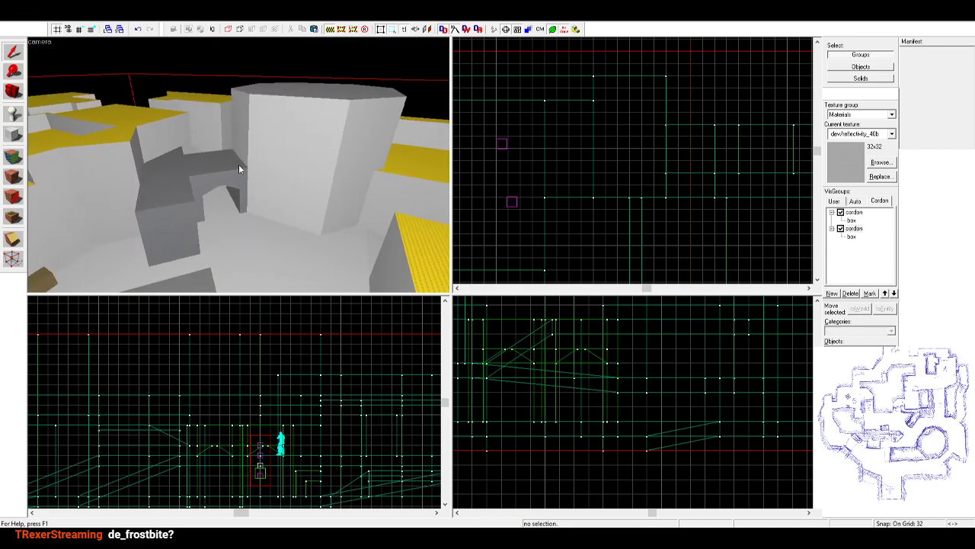
key("z")
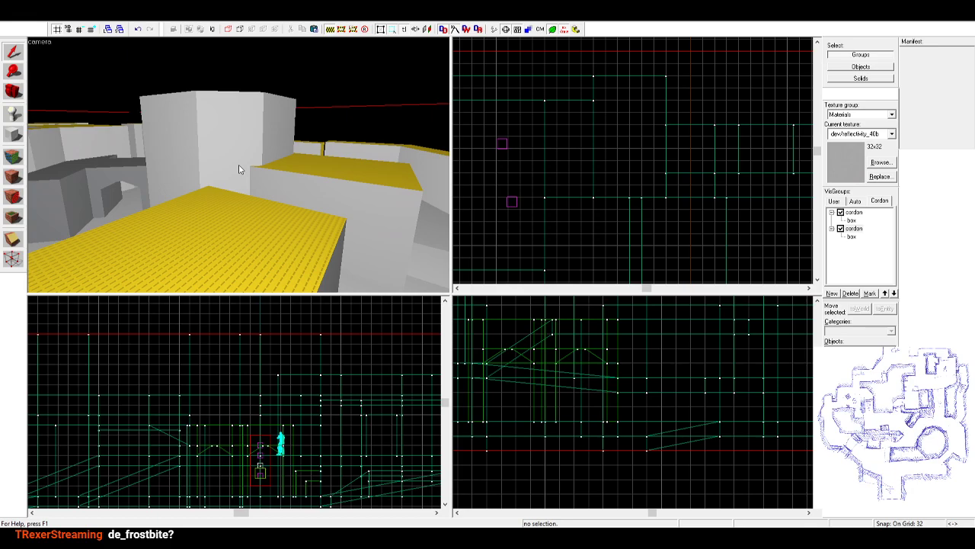
key("z")
key("w")
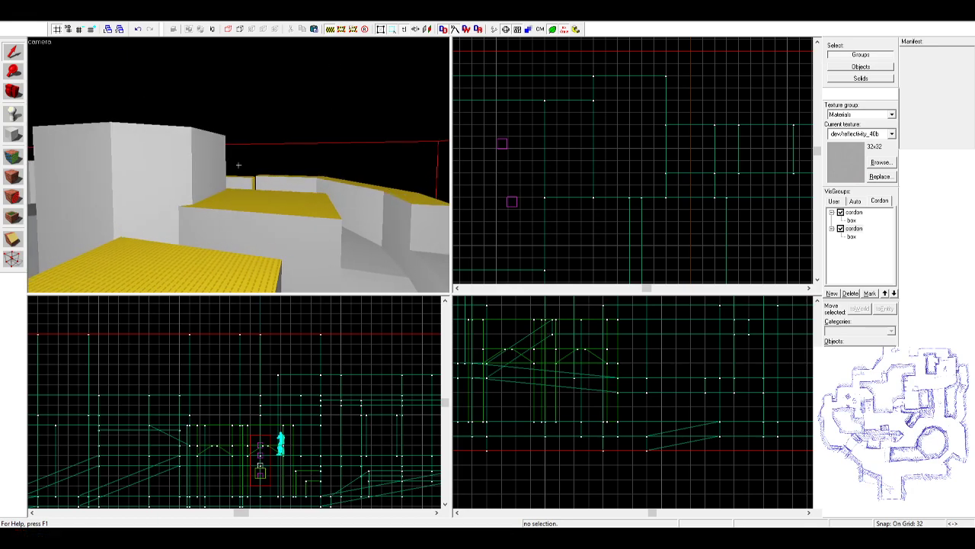
key("w")
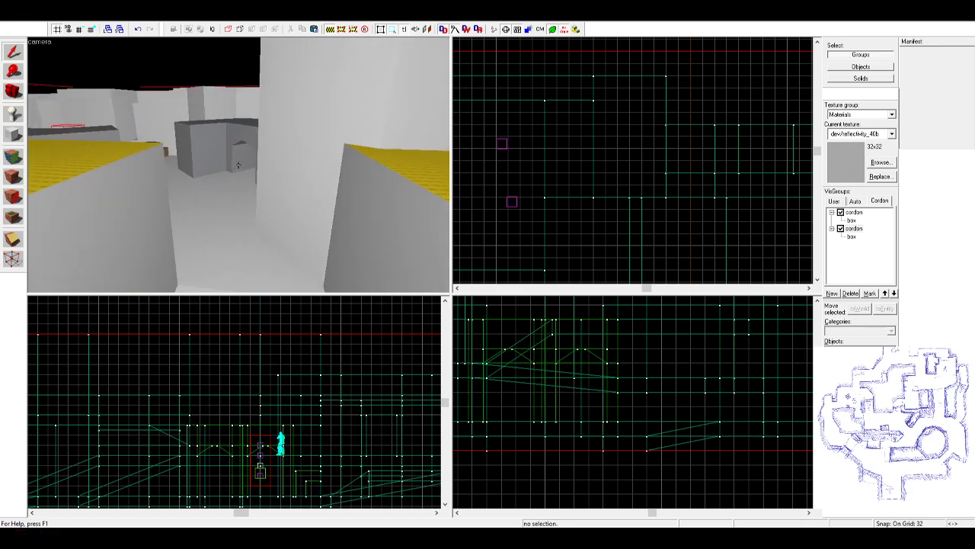
key("w")
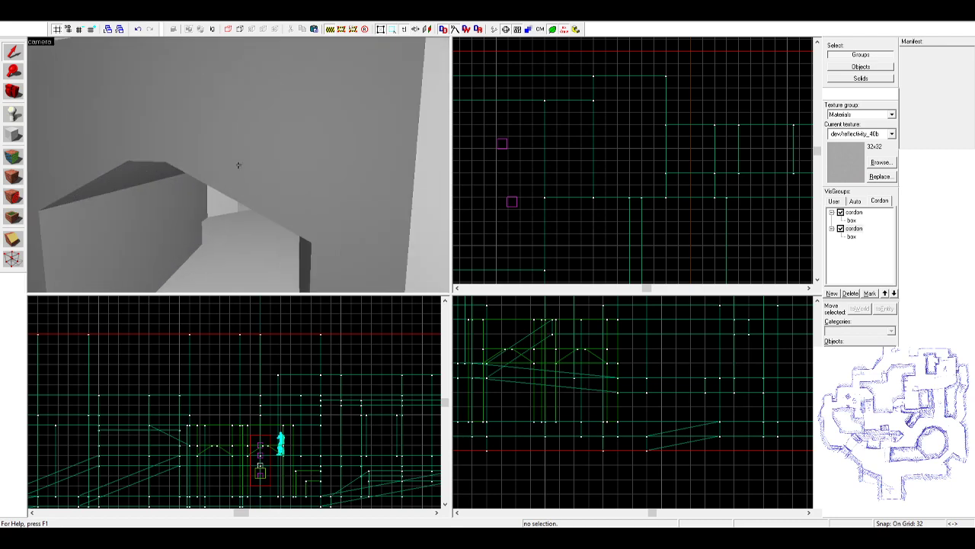
- Inspect the routes at ground level from the arched passage through the player spawn and surrounding corridors
key("w")
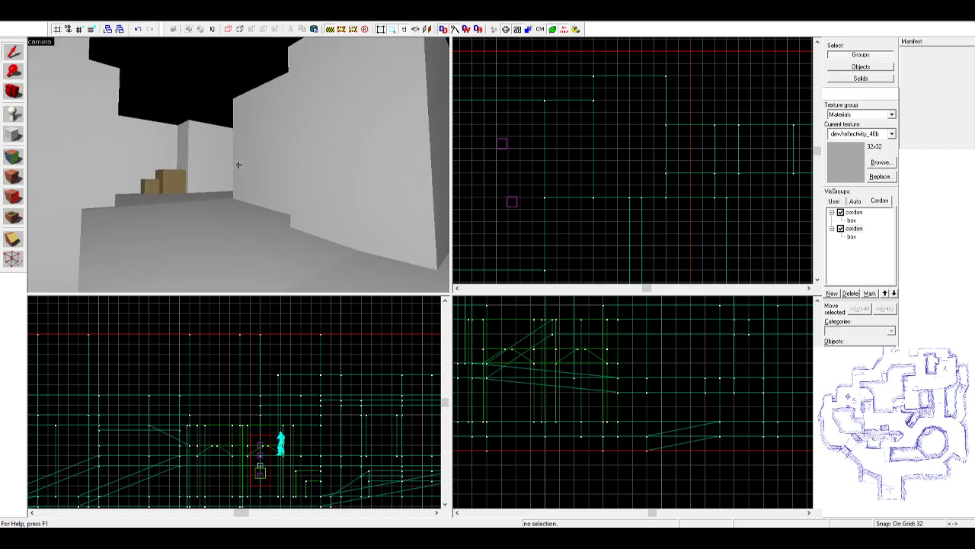
key("w")
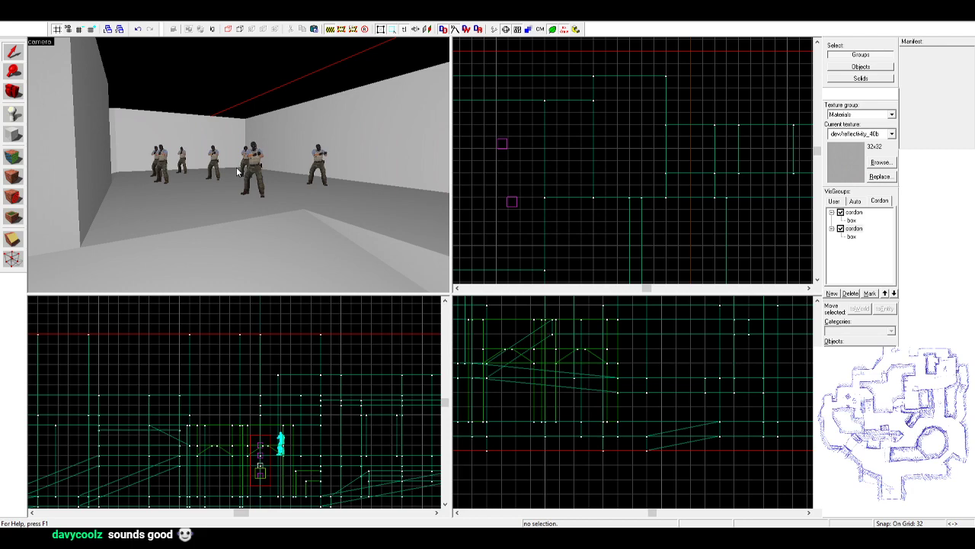
key("z")
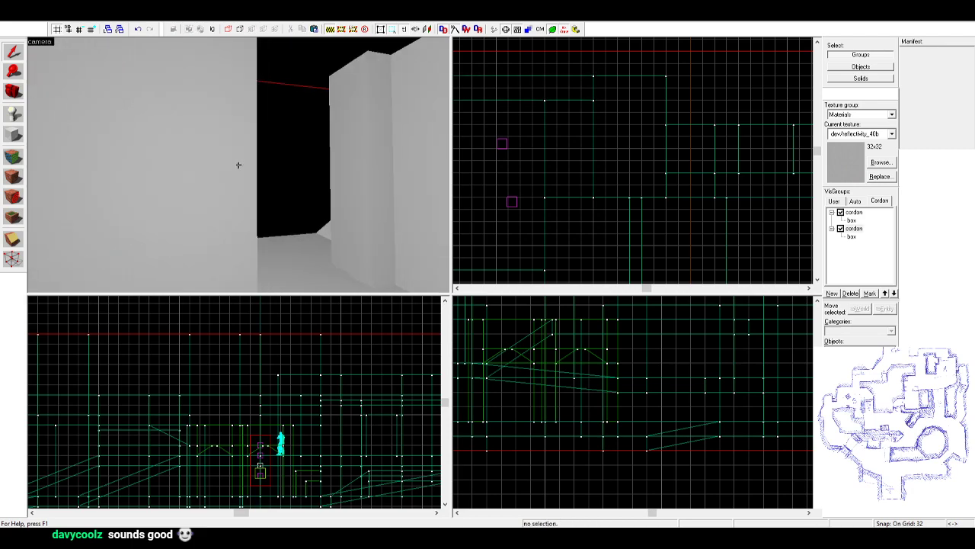
key("w")
key("w")
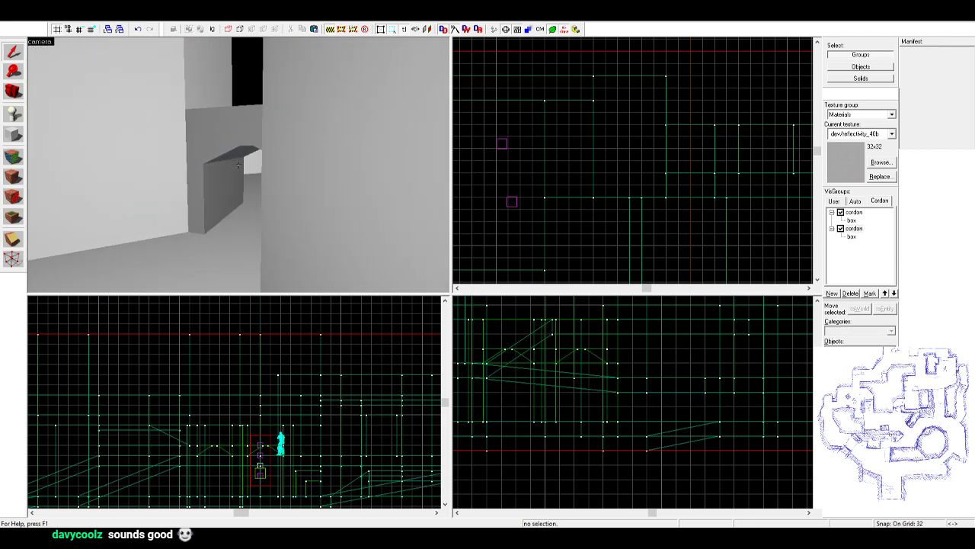
key("w")
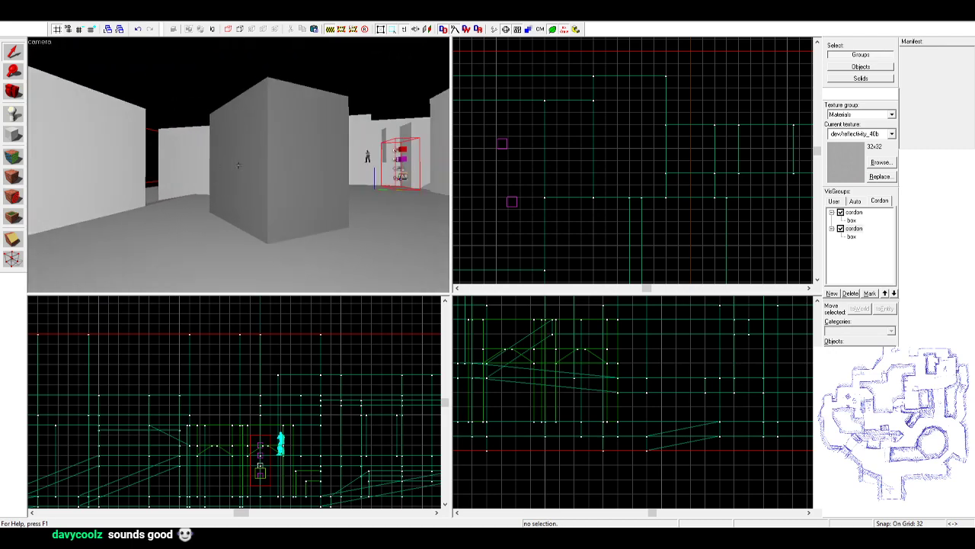
key("w")
key("z")
key("z")
key("w")
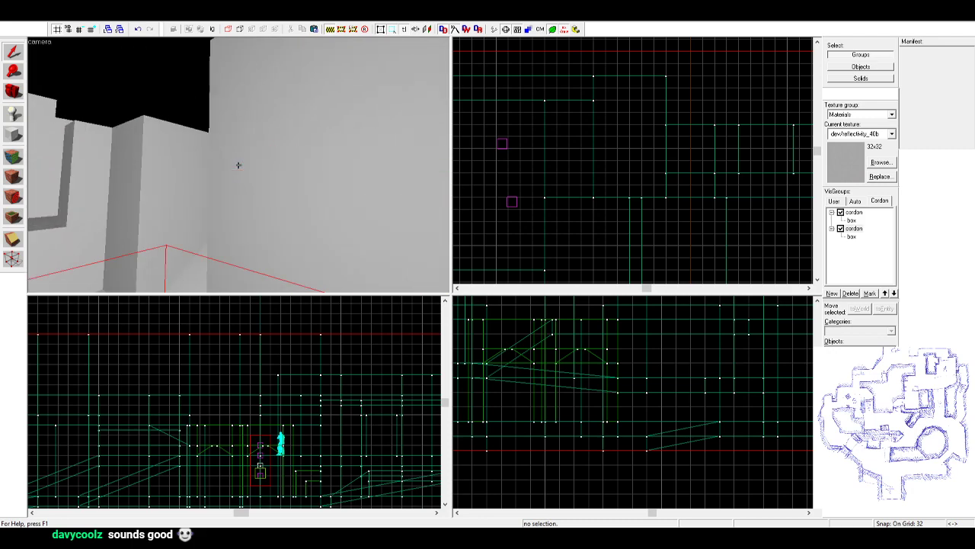
key("w")
key("w")
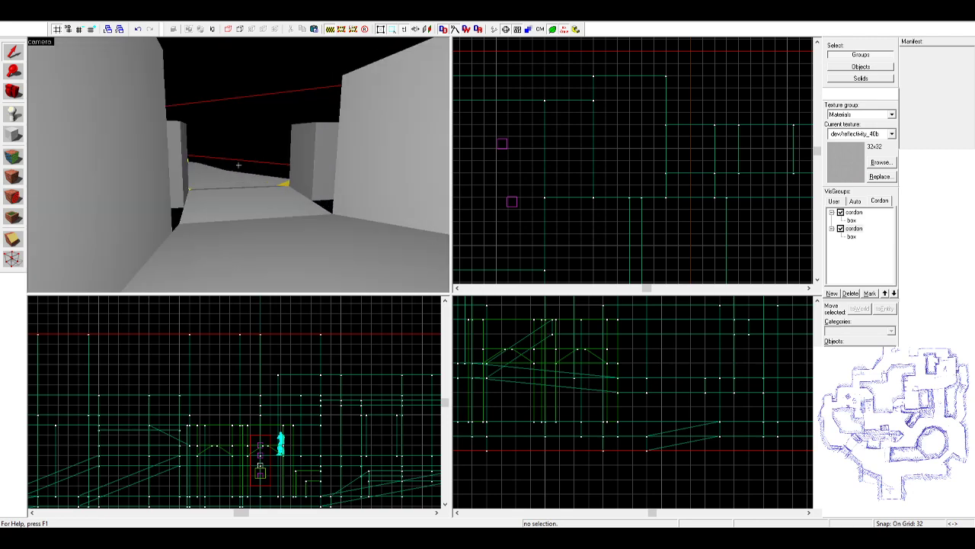
key("w")
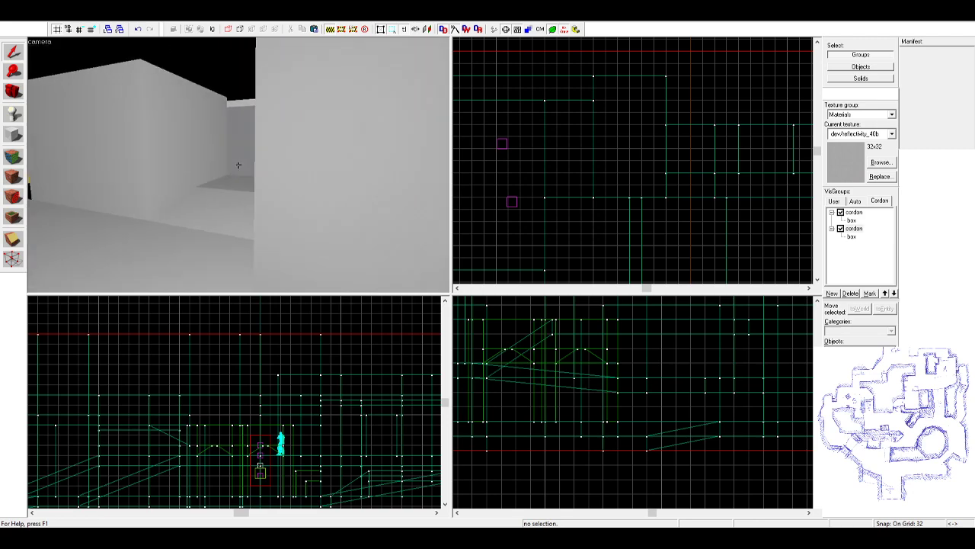
key("s")
key("z")
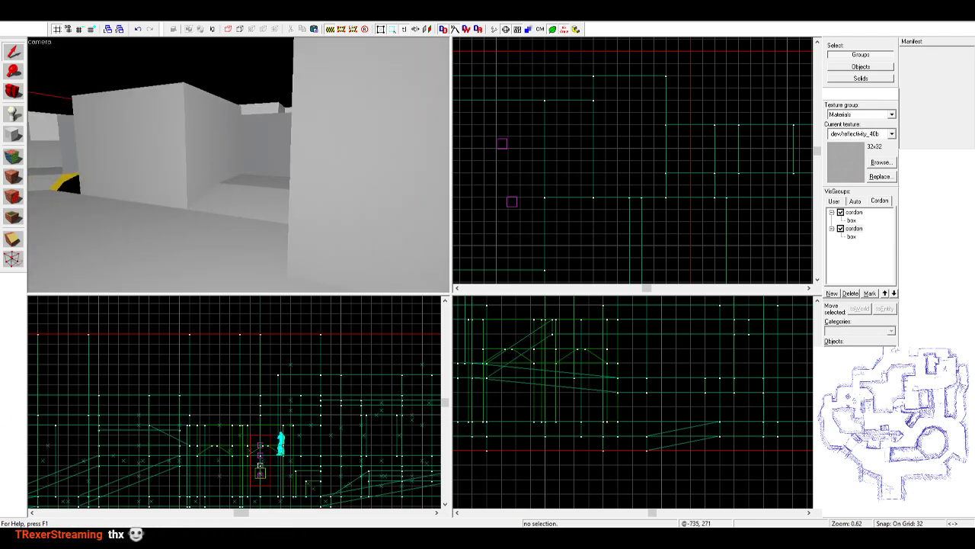
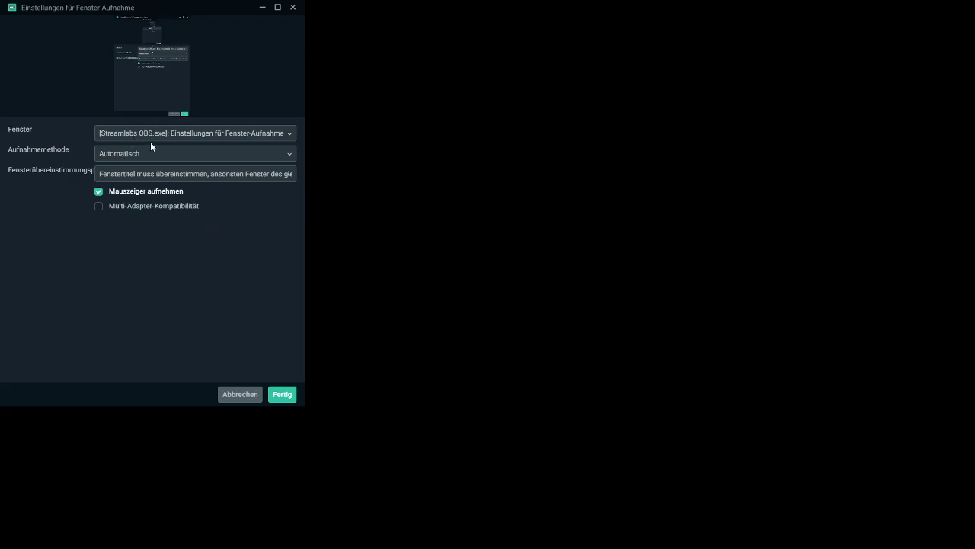
- Switch to the Streamlabs OBS window capture settings and set the captured window to [Microsoft.Photos.exe]: Fotos
left_click(160, 137)
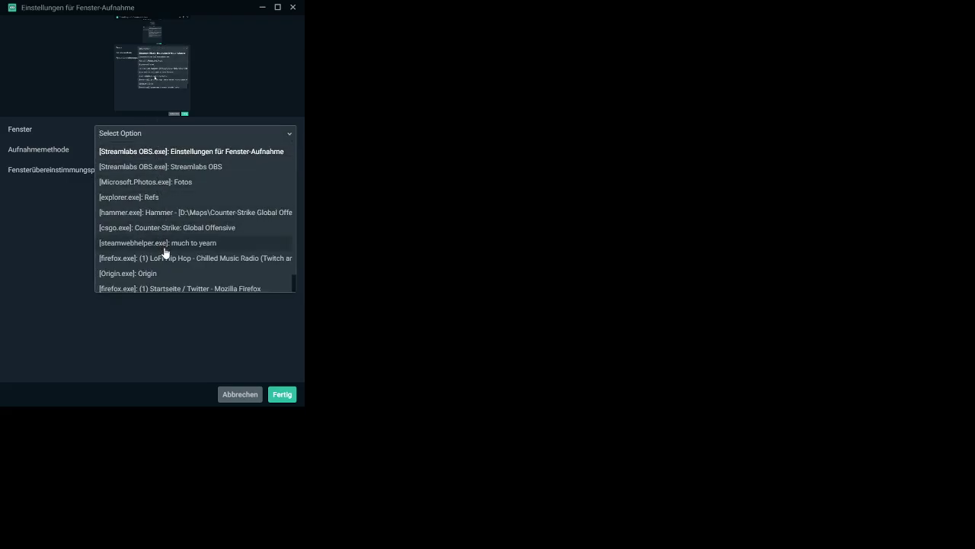
scroll(190, 284, "down", 1)
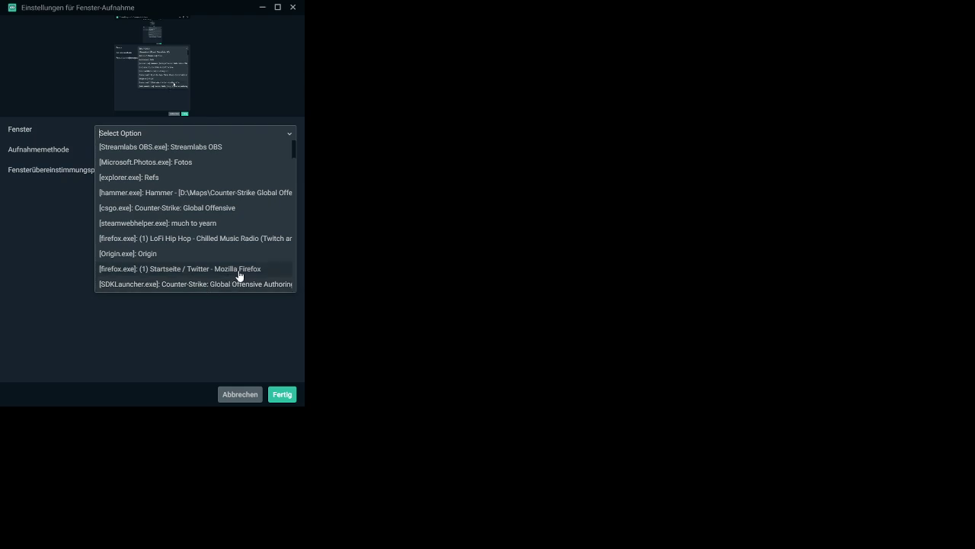
scroll(237, 275, "up", 1)
left_click(174, 182)
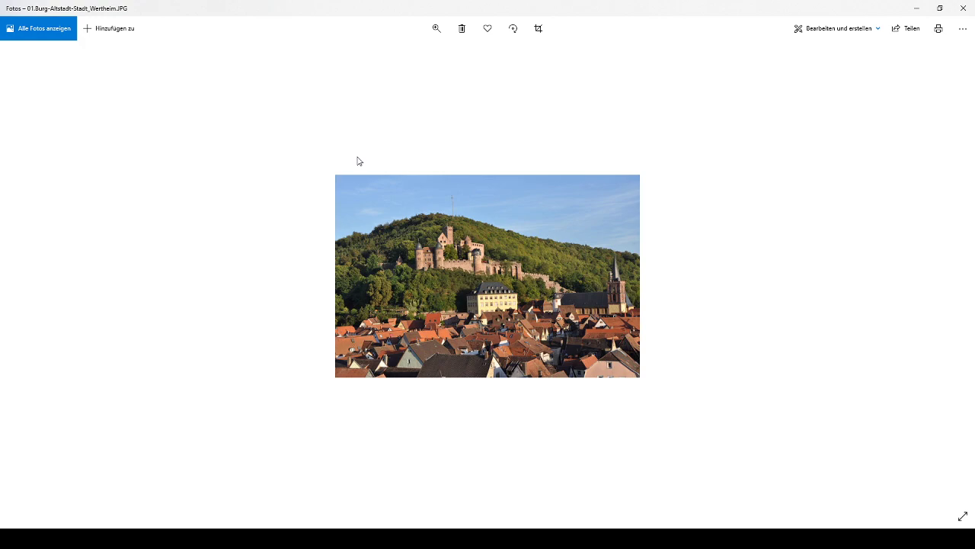
- Switch to the Fotos viewer and browse the reference photos of Wertheim, Rothenburg and Nuremberg old-town buildings
key("Right")
key("Right")
key("Right")
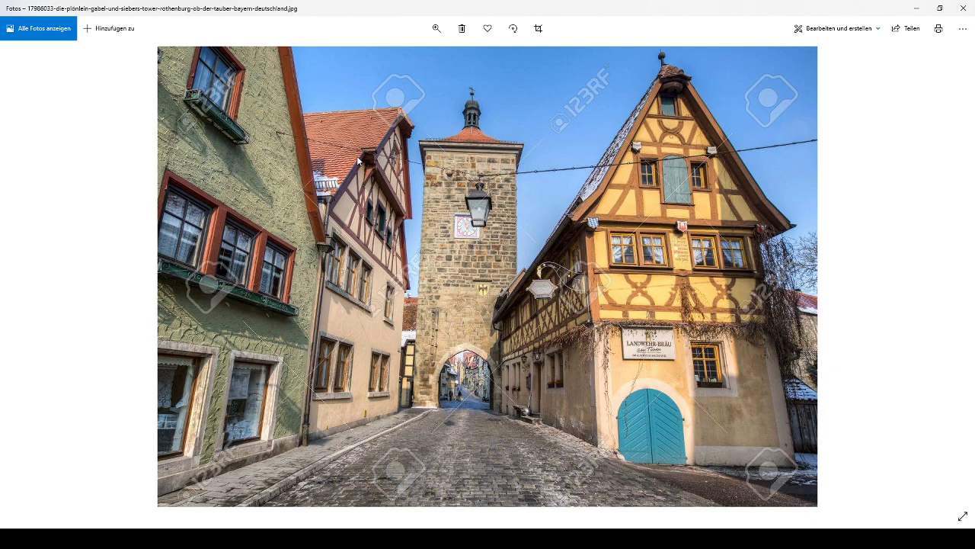
key("Right")
key("Right")
key("Right")
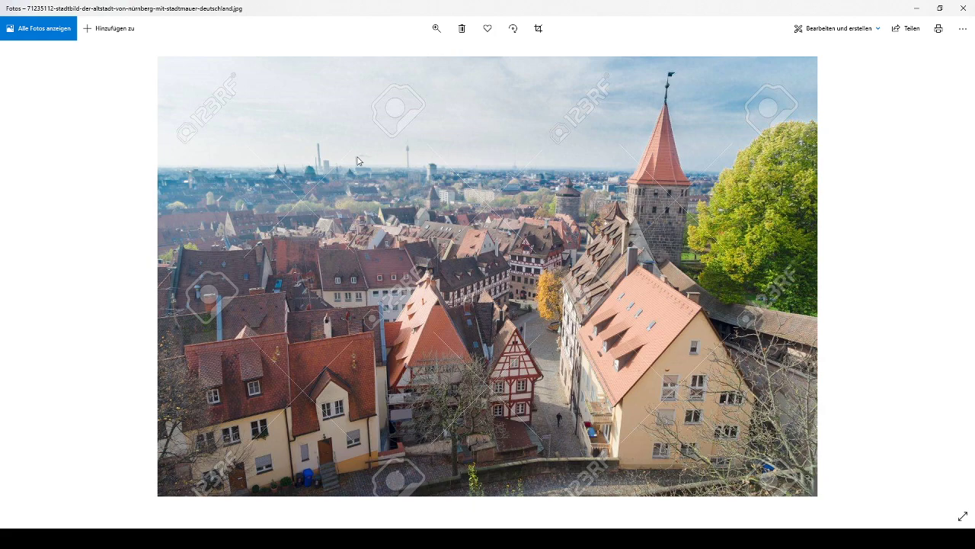
key("Right")
key("Right")
key("Left")
key("Left")
key("Right")
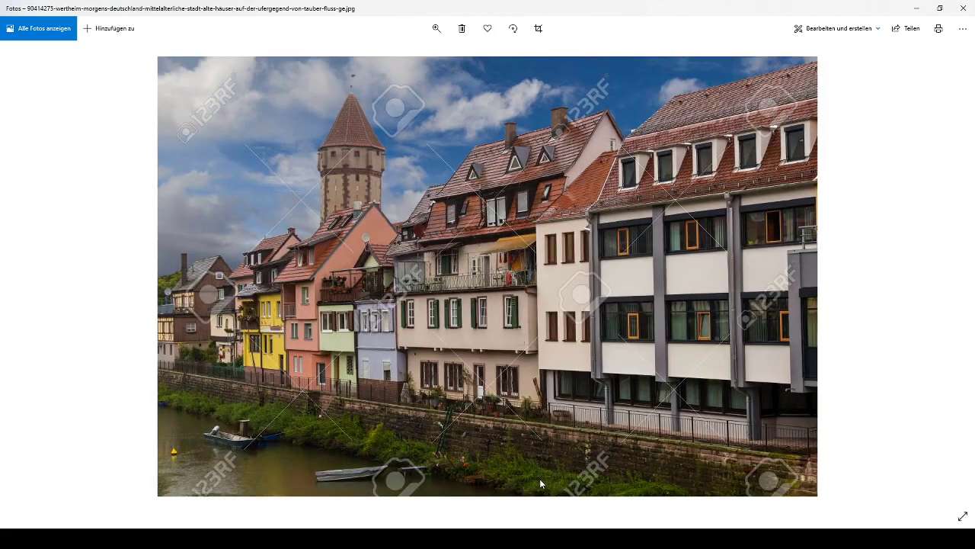
- Study the reference photos of half-timbered houses, cobbled streets, canal fronts and the red church door
key("Right")
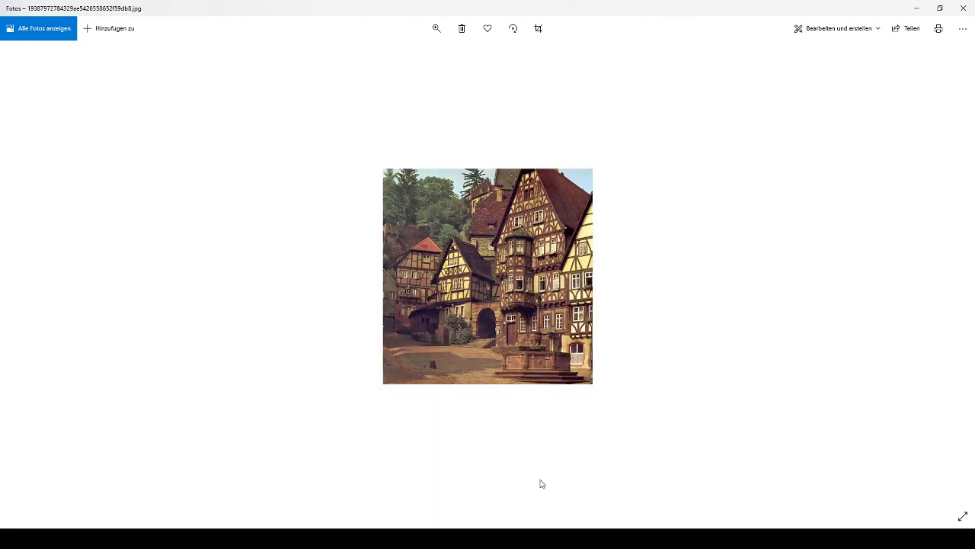
key("Right")
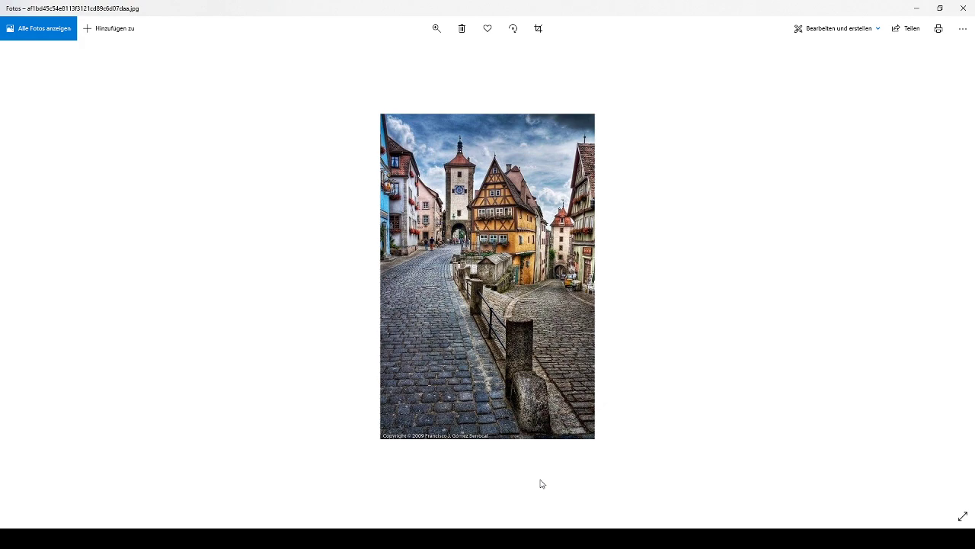
key("Right")
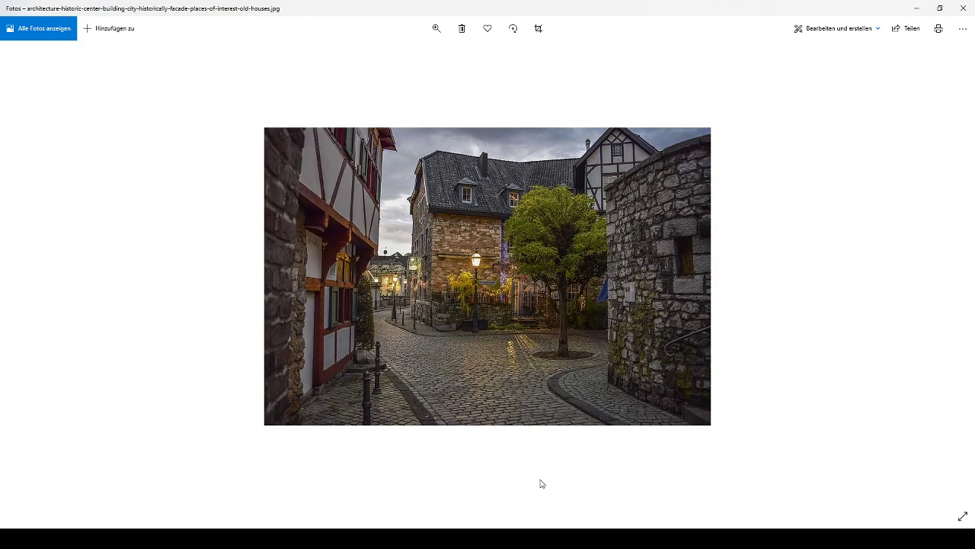
key("Right")
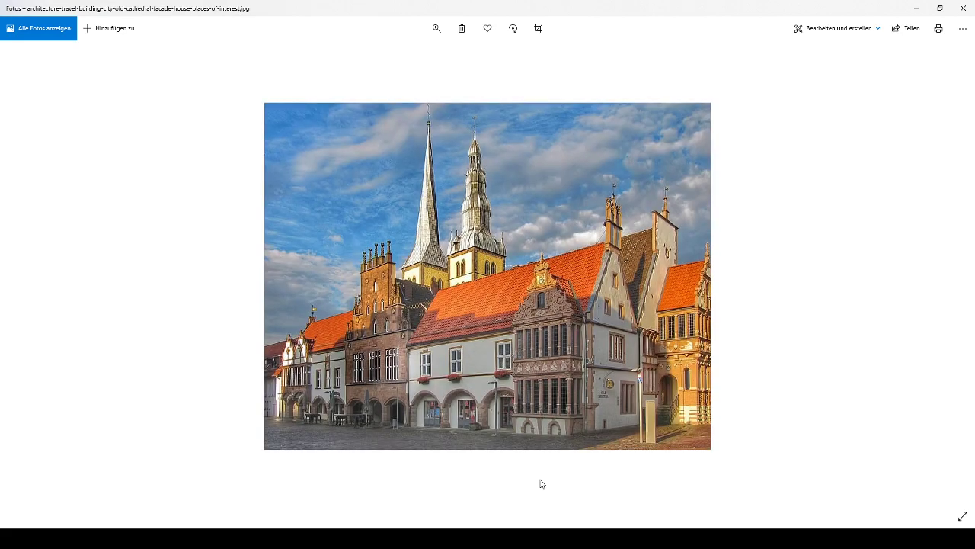
key("Right")
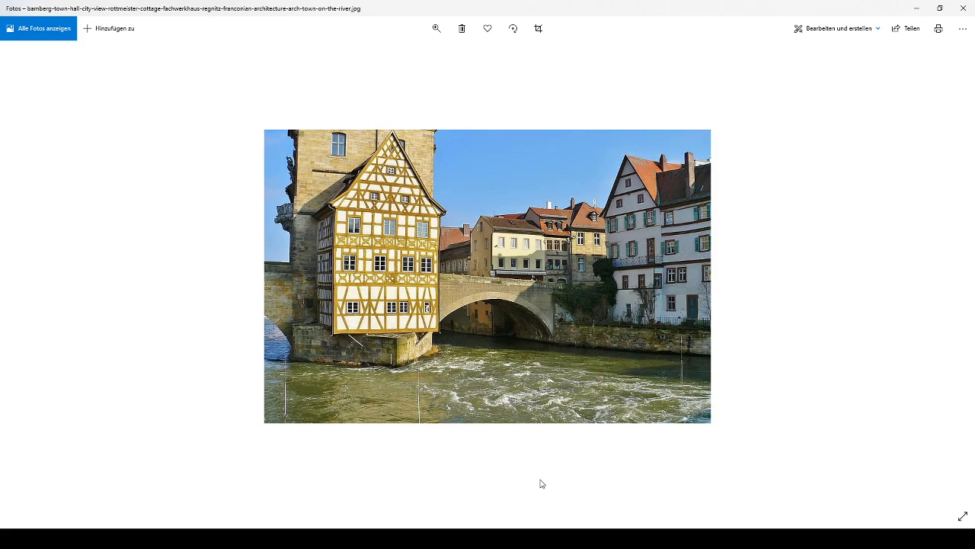
key("Right")
key("Right")
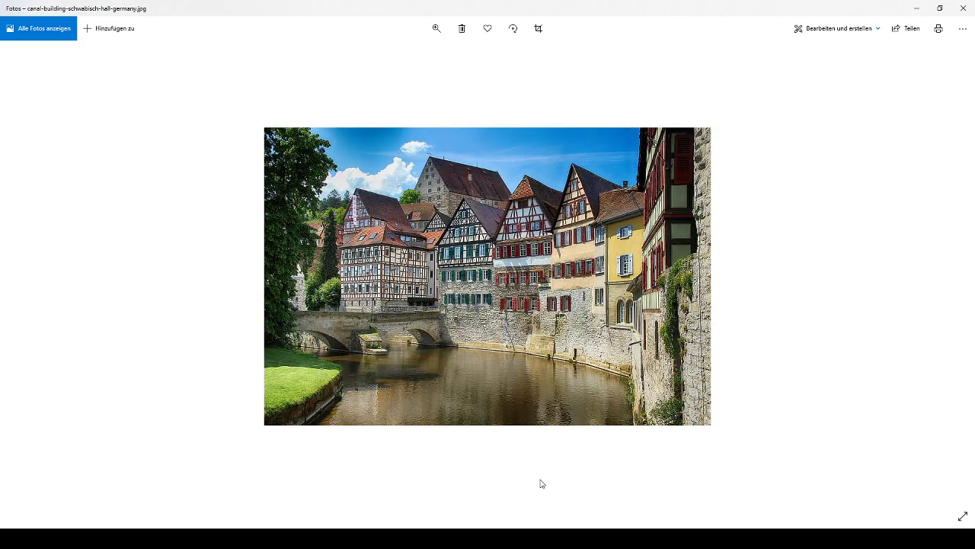
key("Right")
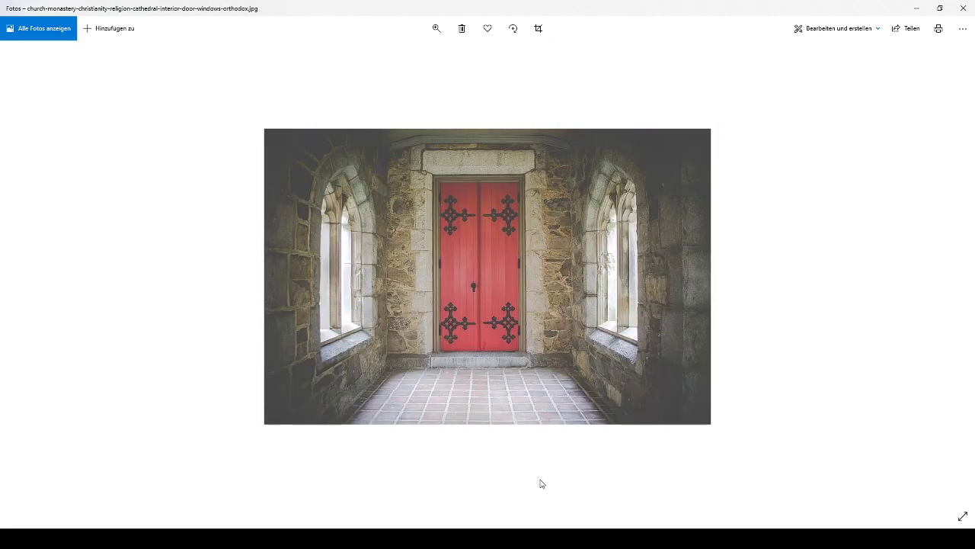
key("Right")
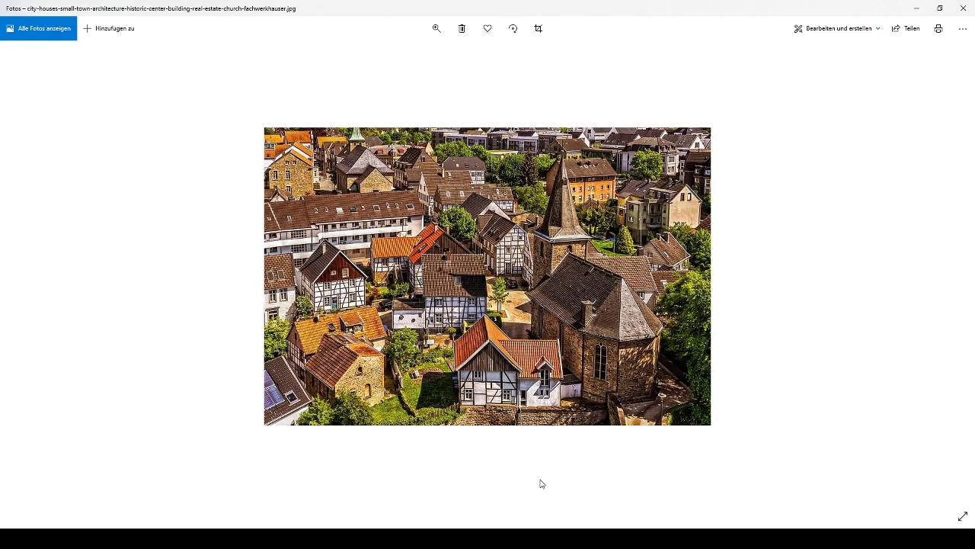
- Go through the remaining reference photos, examining the Nuremberg gate towers, old city walls and the Waldkirchen ring wall
key("Right")
key("Right")
key("Right")
key("Right")
key("Right")
key("Right")
key("Right")
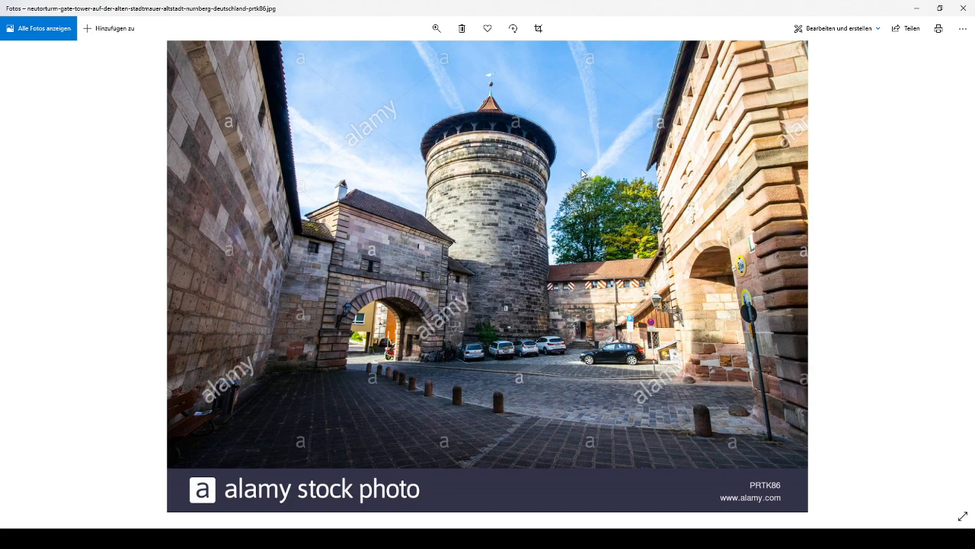
key("Right")
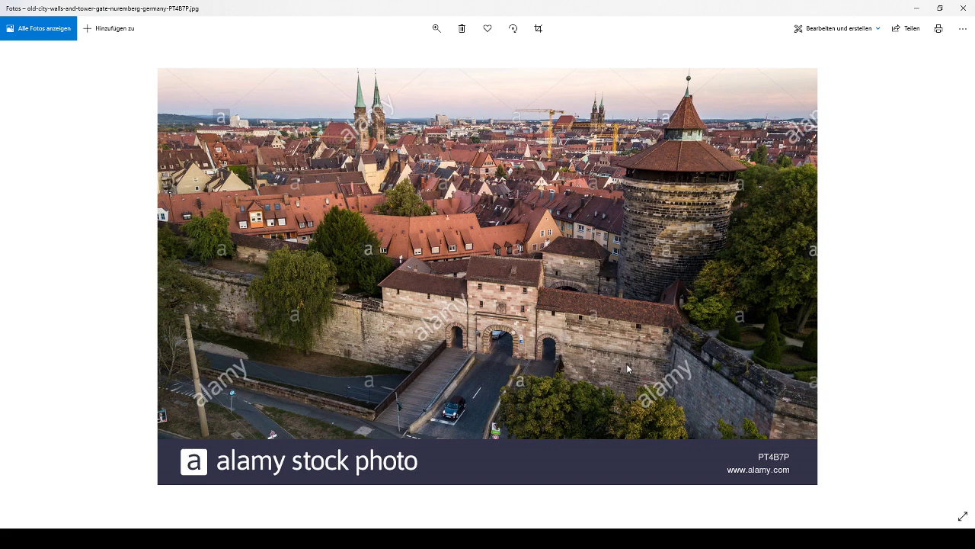
key("Right")
key("Right")
key("Right")
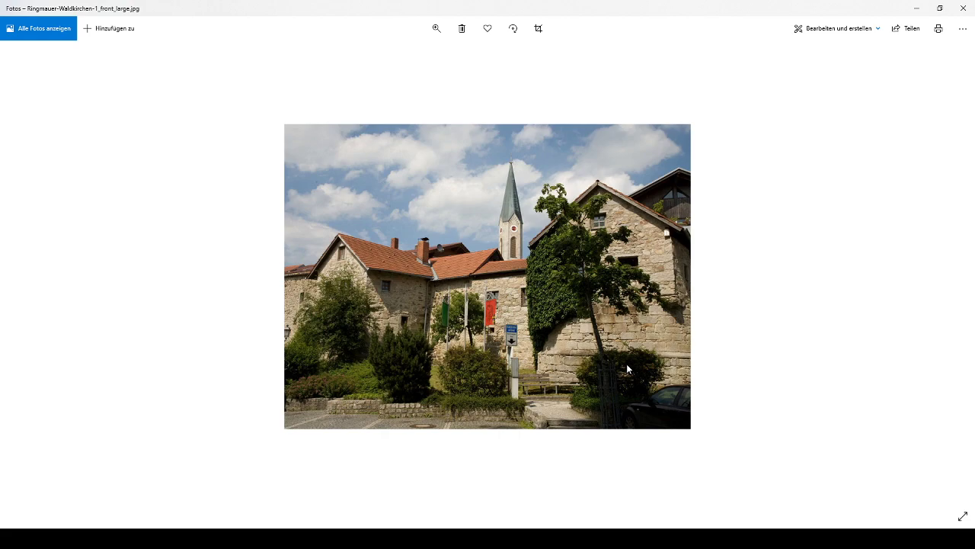
key("Right")
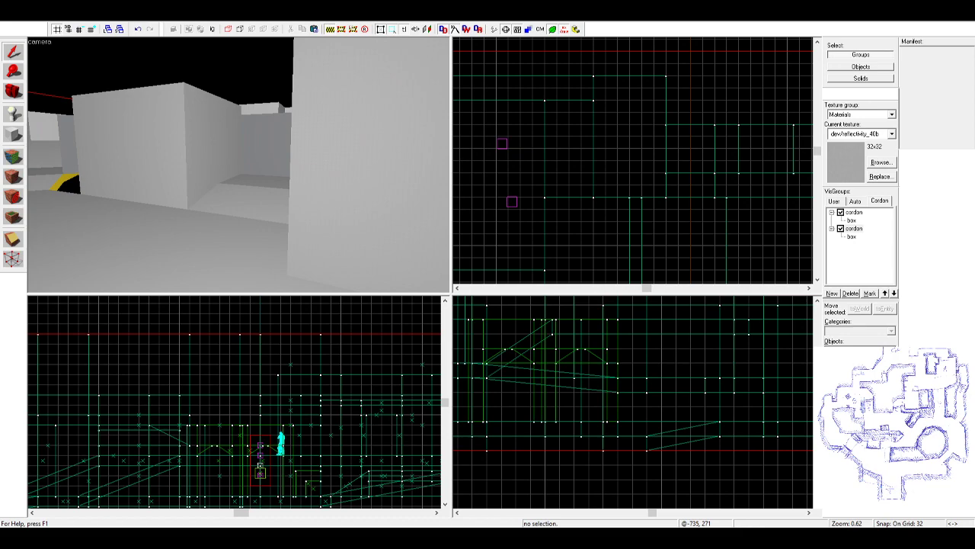
- Return to Hammer and review the blockout from above, from the central area to the corridors and open area near spawn
key("z")
key("w")
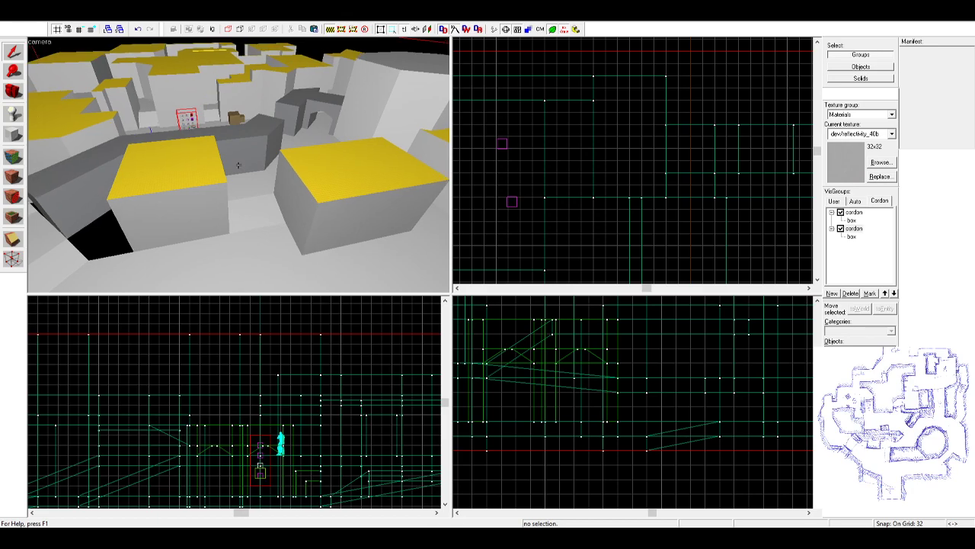
key("a")
key("w")
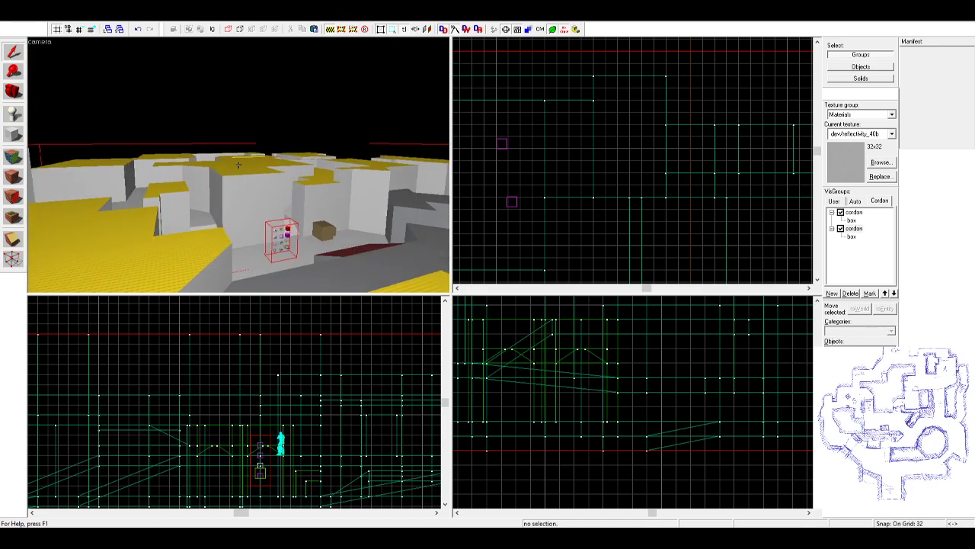
key("z")
key("z")
key("w")
key("w")
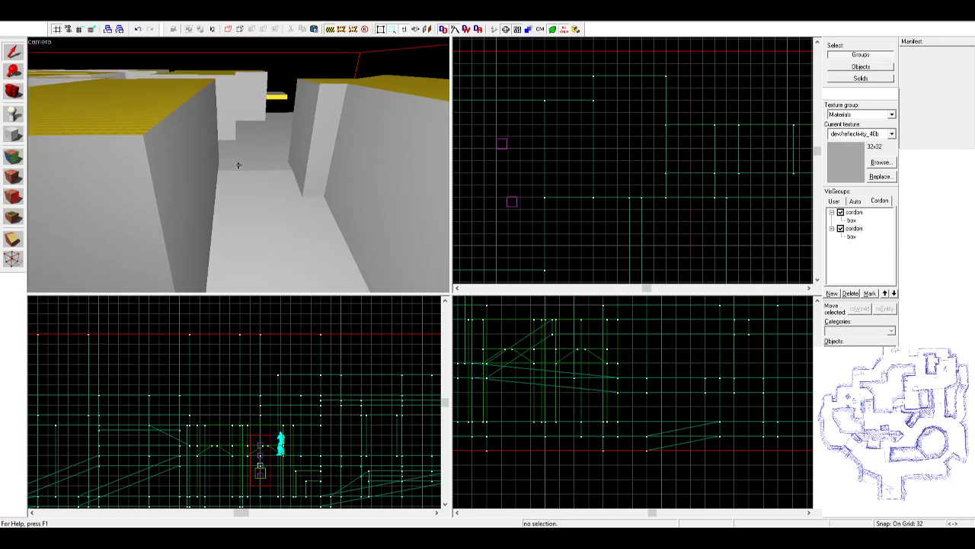
key("s")
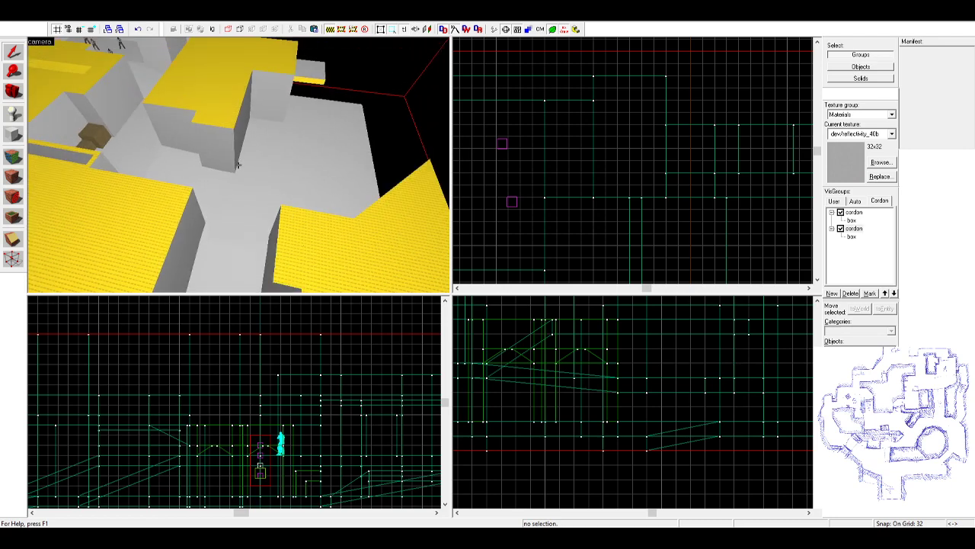
key("a")
key("s")
key("w")
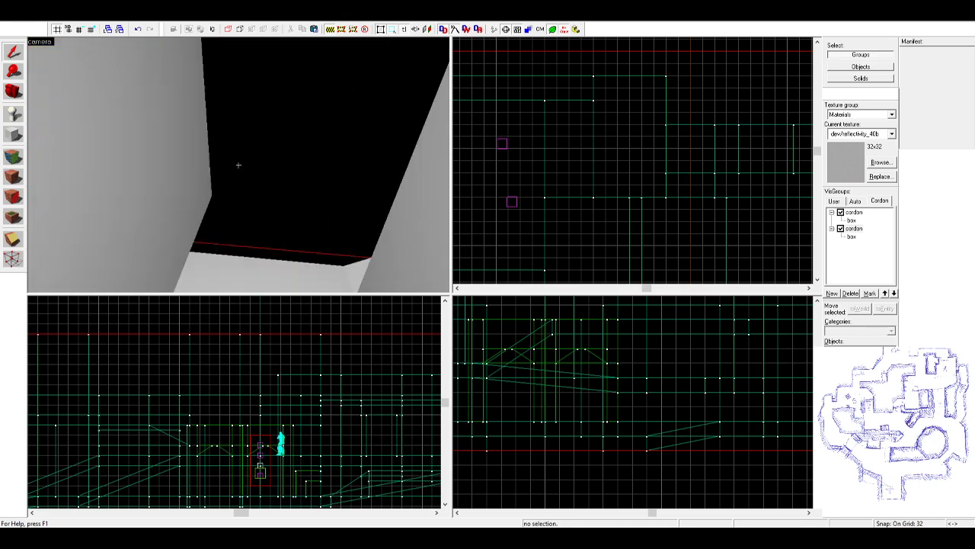
- Inspect the 192 × 320 block beside the spawn and the surrounding walls in the 3D and top views
key("z")
left_click(335, 158)
scroll(583, 149, "down", 3)
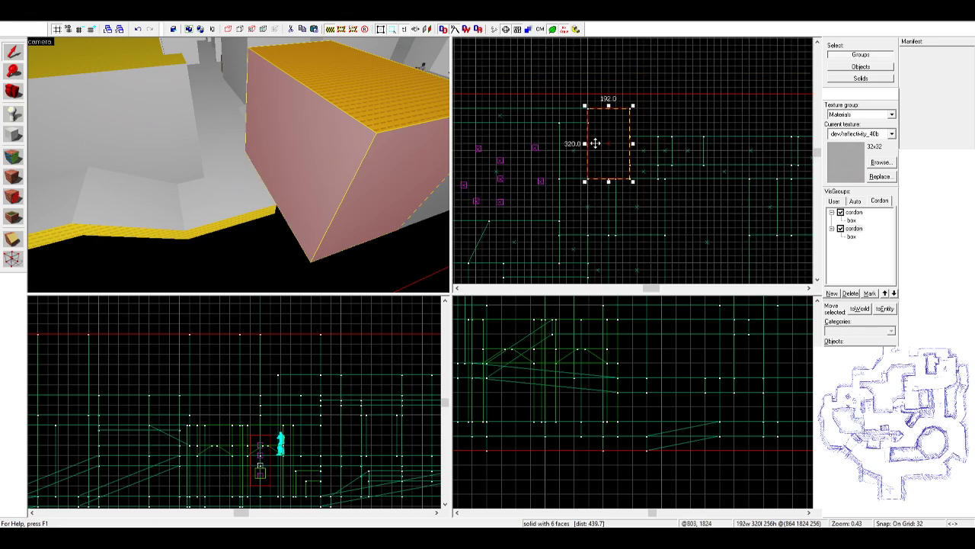
key("z")
key("z")
scroll(493, 183, "down", 3)
key("z")
key("w")
key("w")
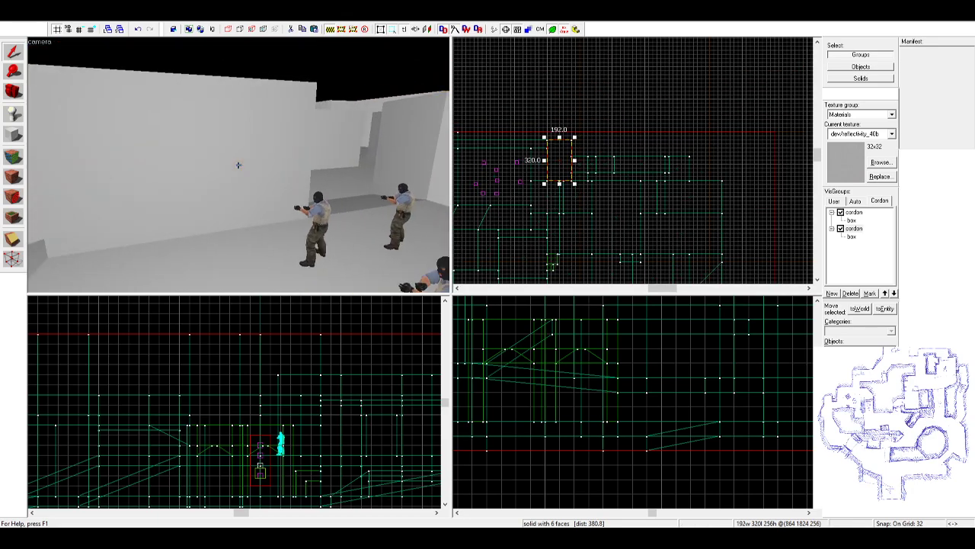
- Examine the route from spawn through the corridors to the central area, both at ground level and from above
key("w")
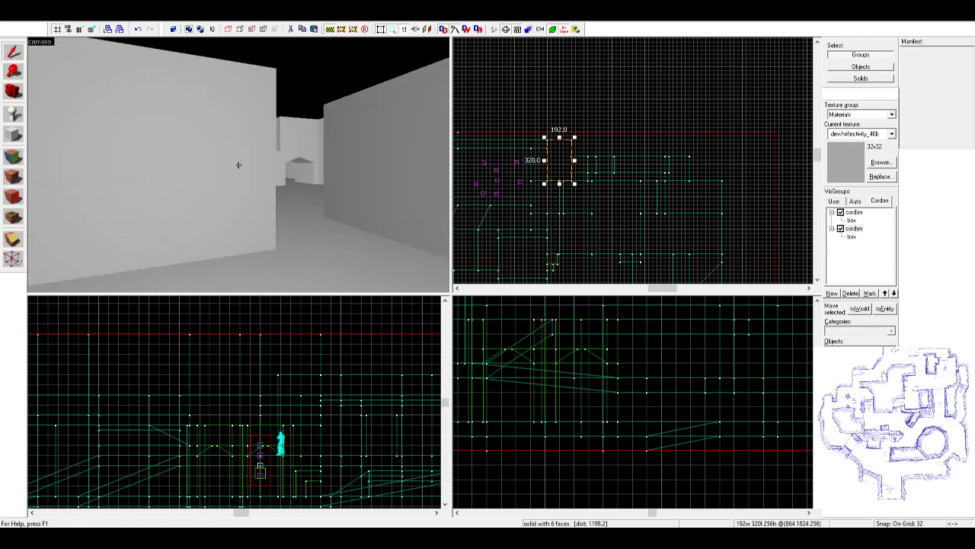
key("w")
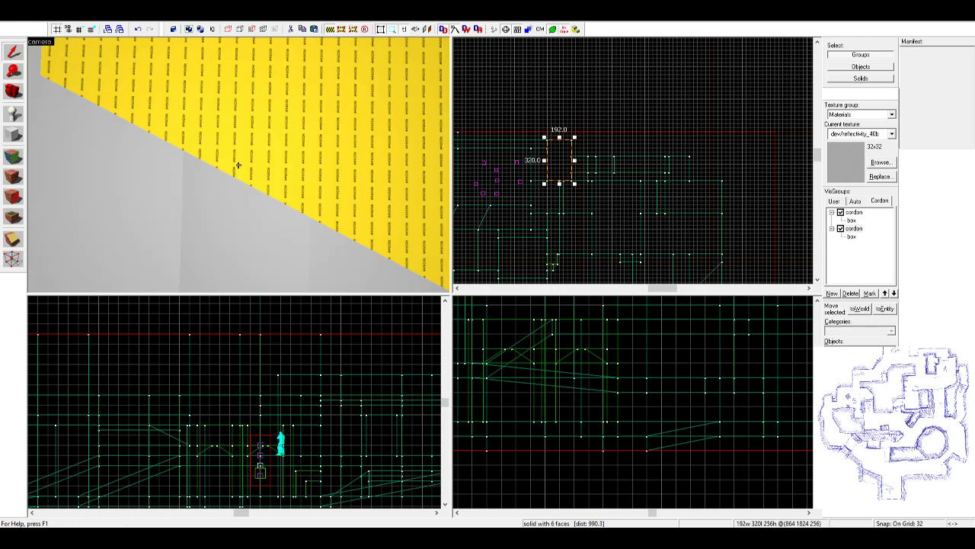
key("w")
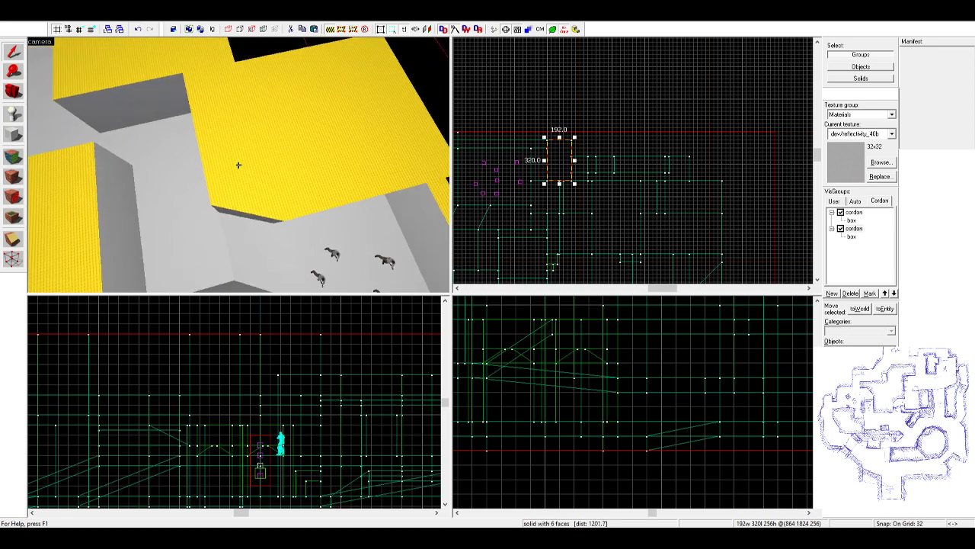
key("w")
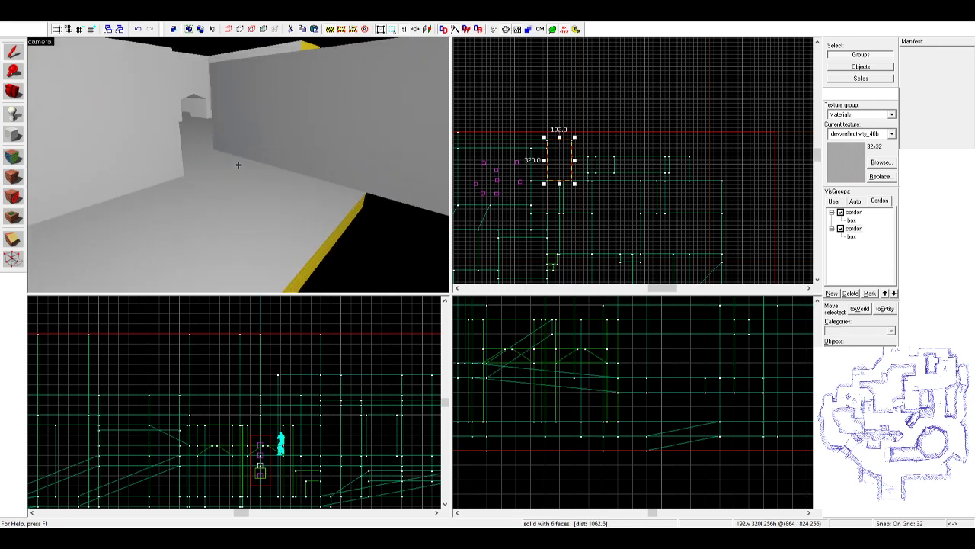
key("w")
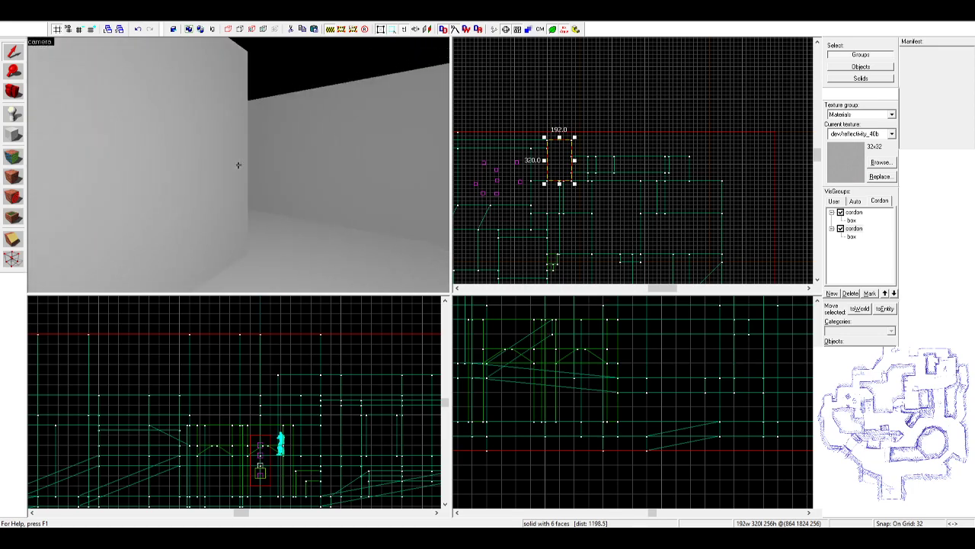
key("w")
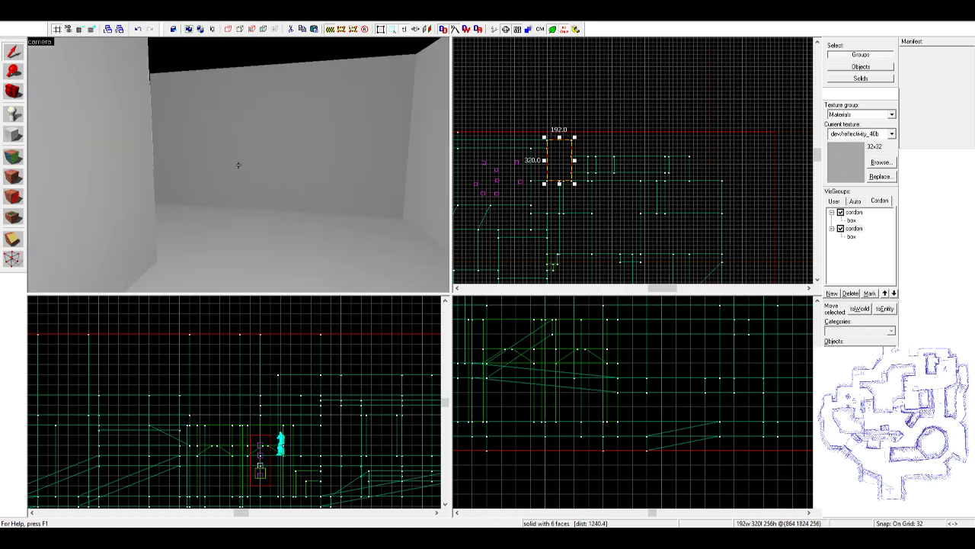
key("w")
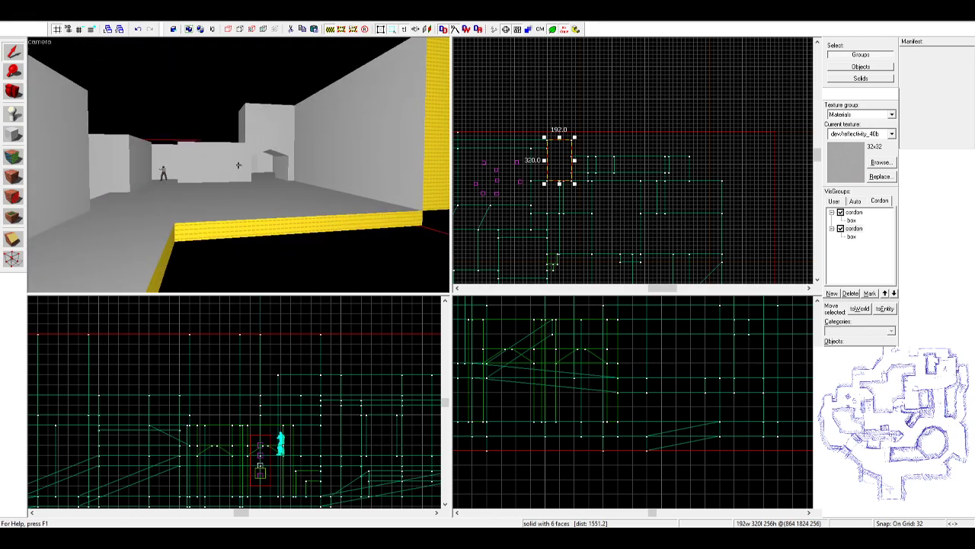
key("w")
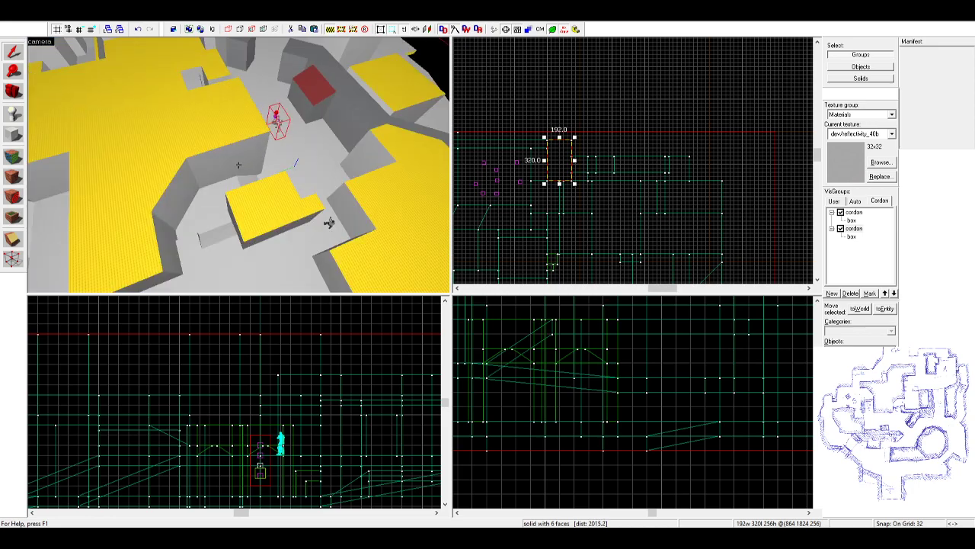
key("w")
- Select the brushes forming the narrow passage: its flanking blocks, ramps, crate, side platform and the open floor in front
key("z")
left_click(217, 140)
left_click(276, 111)
left_click(274, 154, "ctrl")
left_click(270, 112, "ctrl")
left_click(244, 112, "ctrl")
left_click(205, 134, "ctrl")
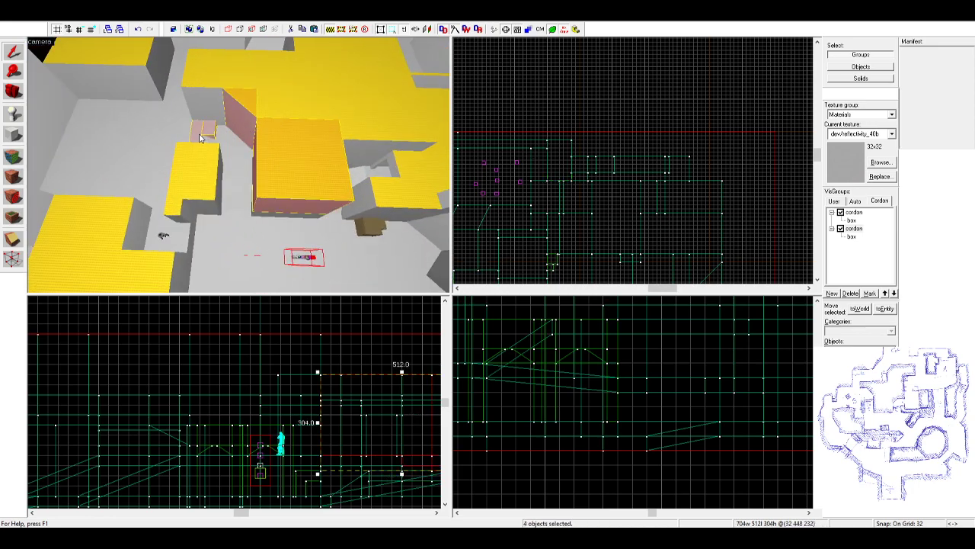
left_click(207, 152, "ctrl")
left_click(186, 227, "ctrl")
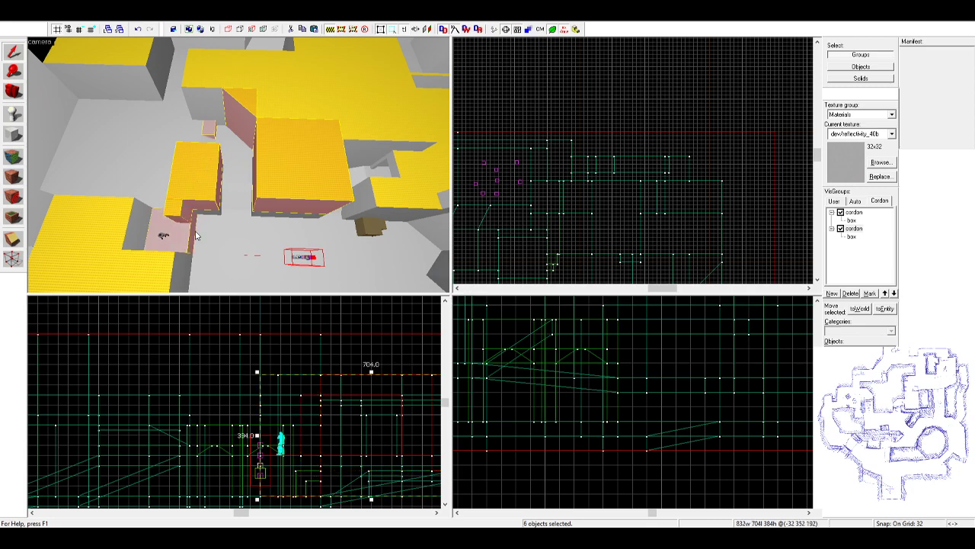
left_click(225, 221, "ctrl")
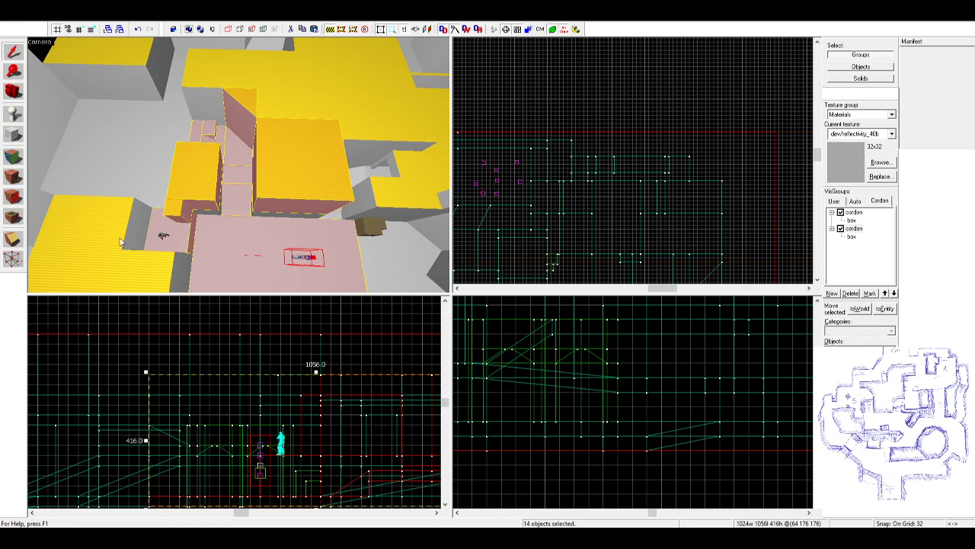
- Shift the passage's vertices toward the larger building with the Vertex tool, including the open floor's outer corner
left_click(13, 259)
scroll(551, 82, "down", 5)
scroll(552, 82, "up", 5)
scroll(550, 80, "down", 2)
left_click_drag(526, 48, 605, 168)
scroll(604, 167, "up", 1)
key("Right")
key("Right")
key("Right")
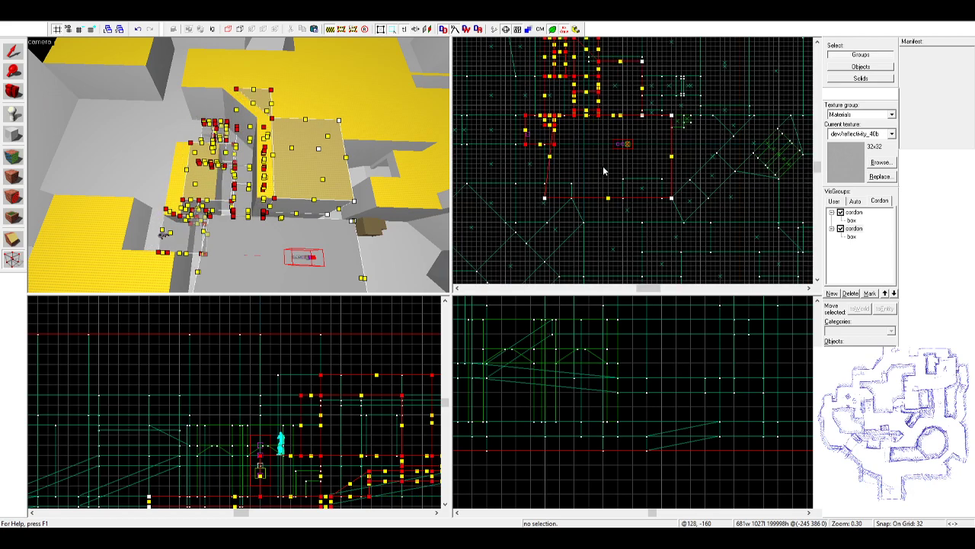
key("Left")
key("Left")
left_click_drag(524, 165, 552, 208)
key("Right")
key("Right")
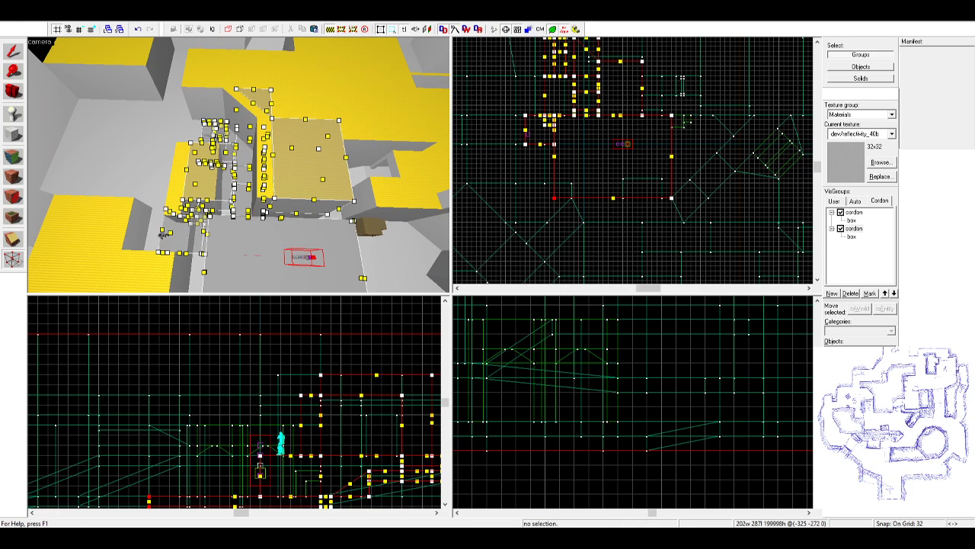
- Extend the inner edge of the two raised floor brushes beside the passage to close the gap with the Vertex tool
left_click(9, 52)
left_click(245, 130)
left_click(187, 205)
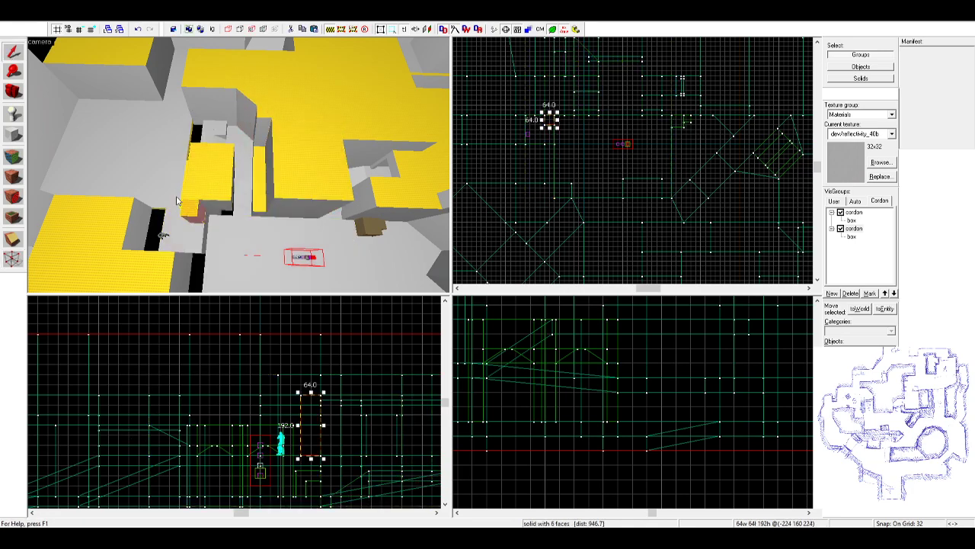
key("z")
key("w")
left_click(230, 146)
left_click(234, 172, "ctrl")
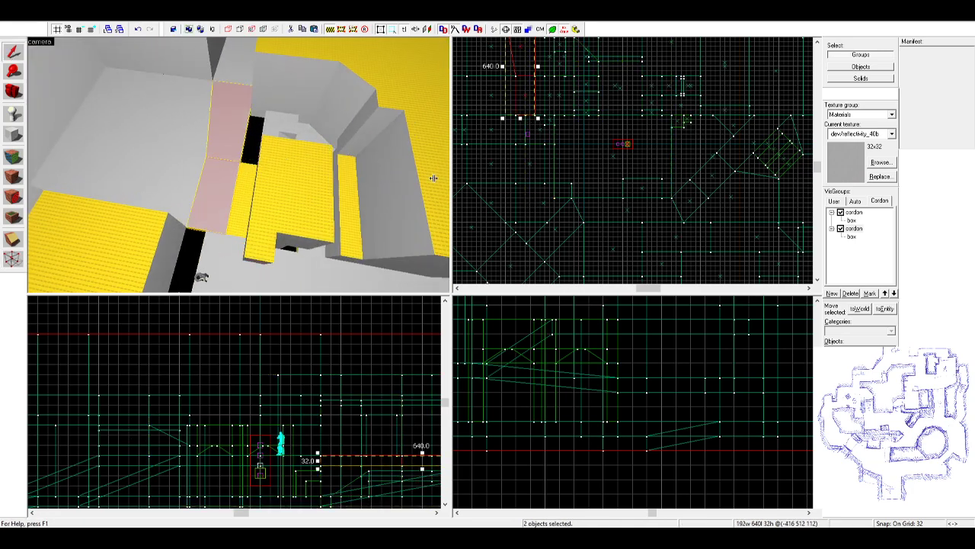
left_click(11, 260)
scroll(536, 105, "up", 2)
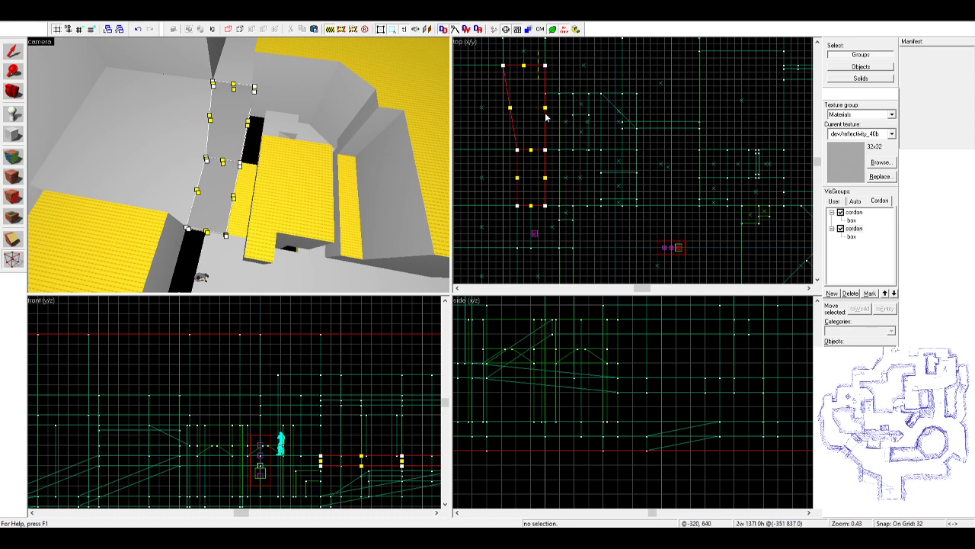
- Widen the 128-unit-high base block to 192 units so it sits flush beneath the small passage building
left_click(260, 70)
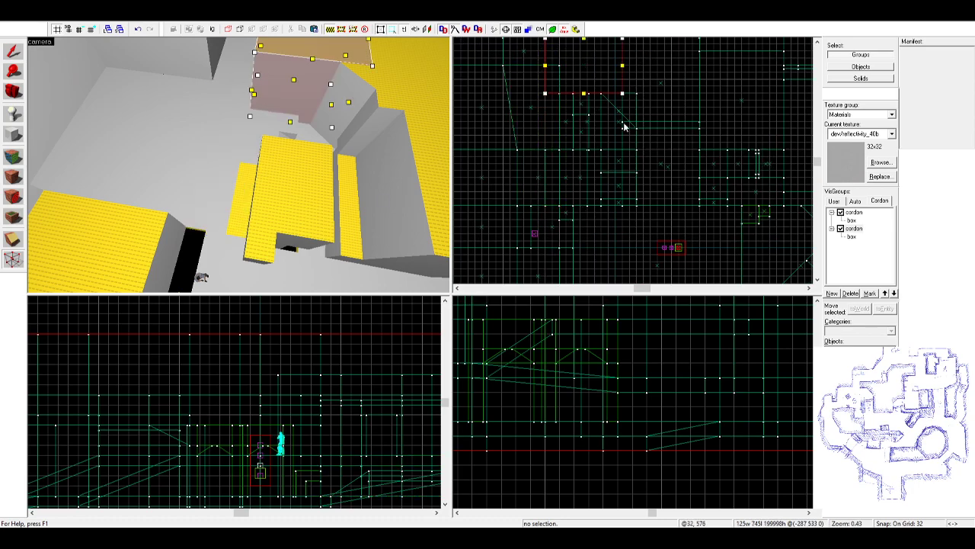
scroll(623, 127, "down", 2)
left_click(255, 171)
key("z")
key("w")
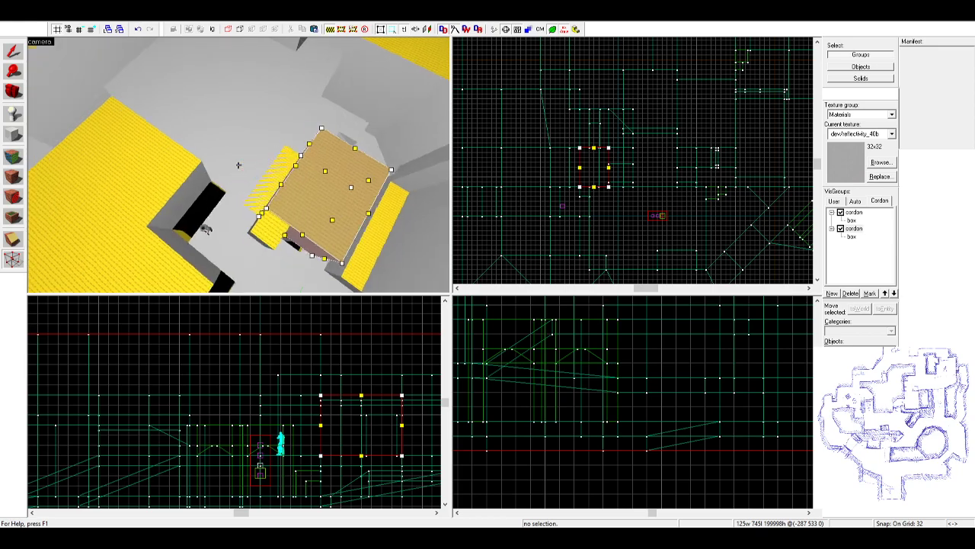
key("z")
left_click(256, 165)
left_click(12, 54)
key("z")
key("w")
key("z")
left_click(224, 155)
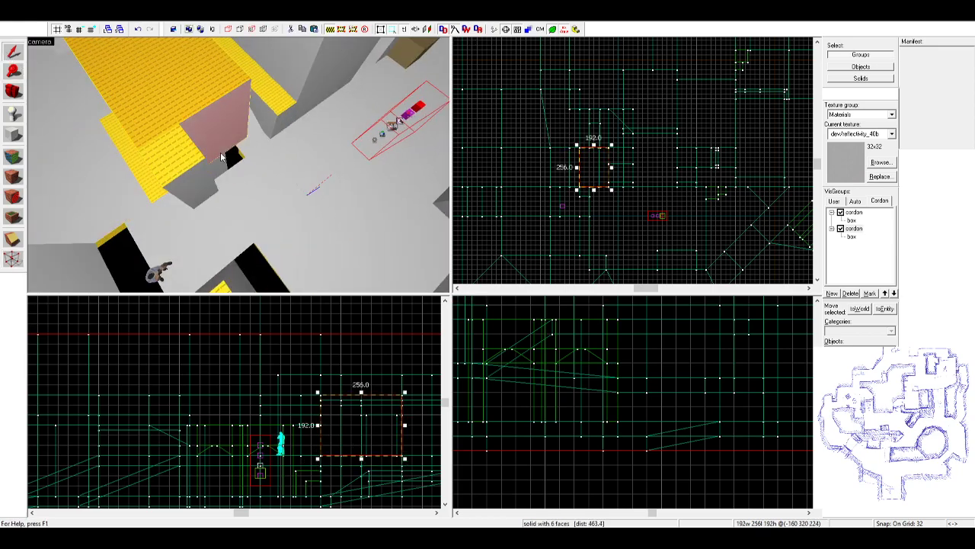
left_click(222, 157)
scroll(649, 161, "up", 3)
left_click_drag(563, 165, 580, 166)
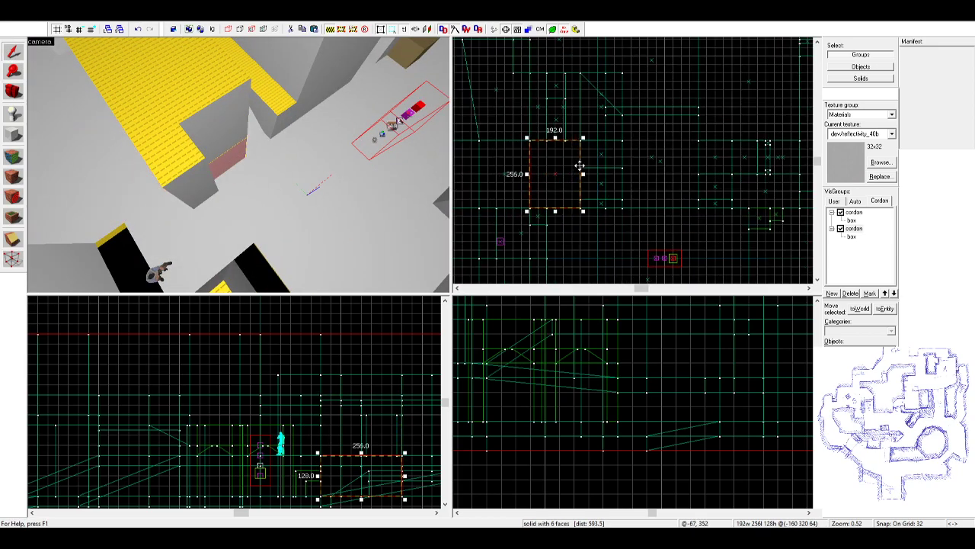
- Widen the upper corner block next to the soldier's platform to 256 units toward the passage
left_click(235, 231)
key("z")
key("s")
key("z")
left_click(233, 201)
left_click(228, 215)
scroll(603, 191, "down", 3)
scroll(577, 236, "up", 4)
middle_click_drag(577, 234, 595, 137)
left_click_drag(558, 176, 579, 176)
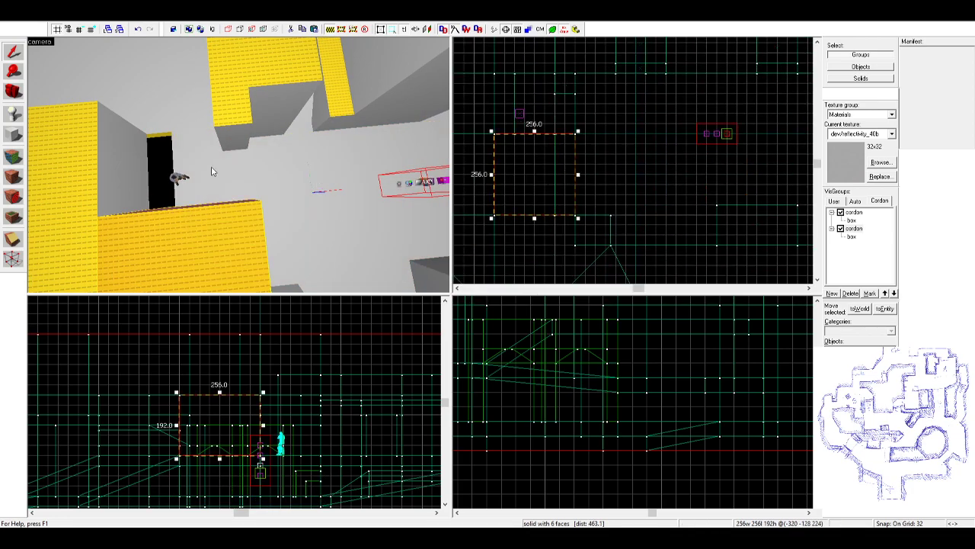
- Move the soldier entity across its side platform toward the passage to follow the shifted floor
left_click(145, 162)
key("z")
key("z")
left_click(238, 168)
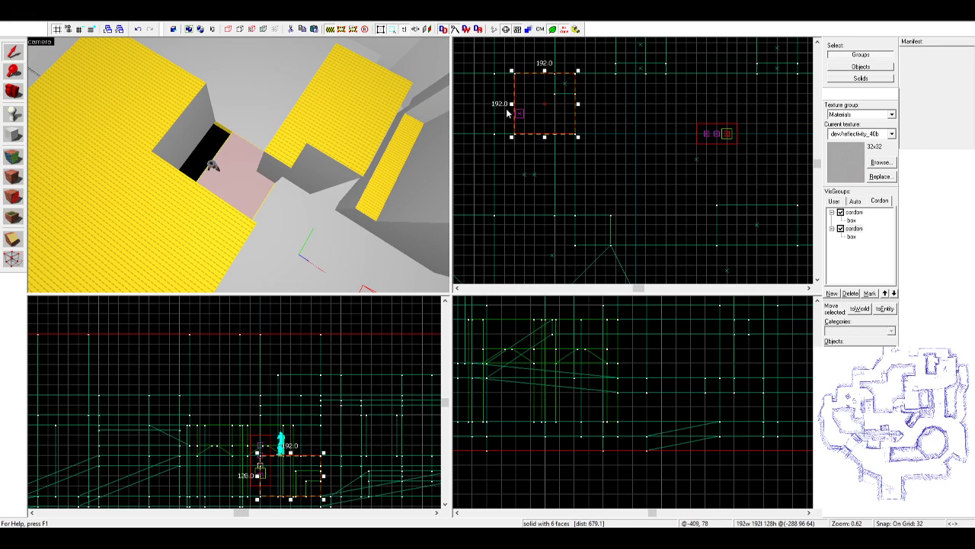
left_click(507, 112)
left_click(518, 113)
scroll(535, 110, "up", 2)
left_click_drag(541, 112, 554, 112)
- Move the shared edge of the two upper blocks beside the soldier so the back one becomes 384 units wide
left_click(217, 168)
left_click(184, 130)
key("z")
key("z")
left_click(208, 154)
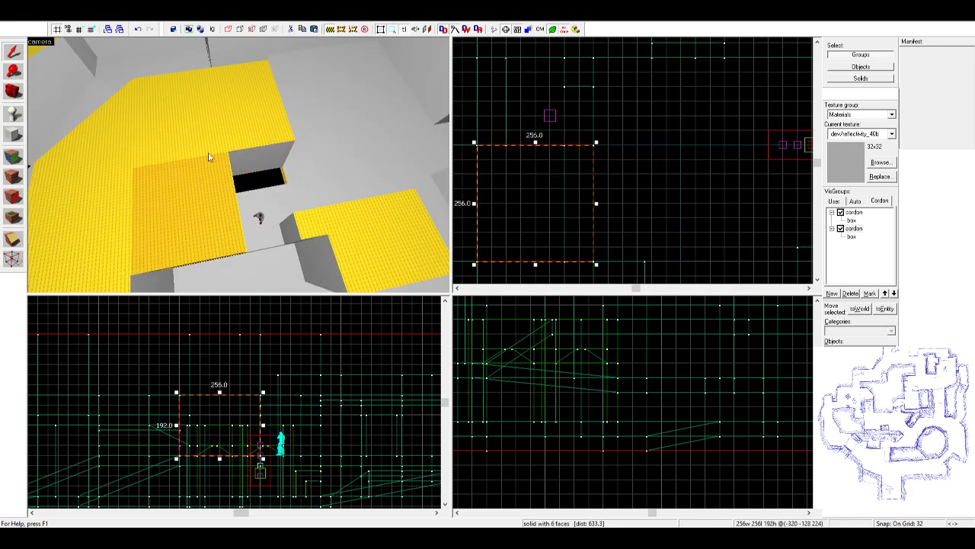
left_click(209, 156, "ctrl")
left_click(12, 259)
scroll(540, 153, "down", 3)
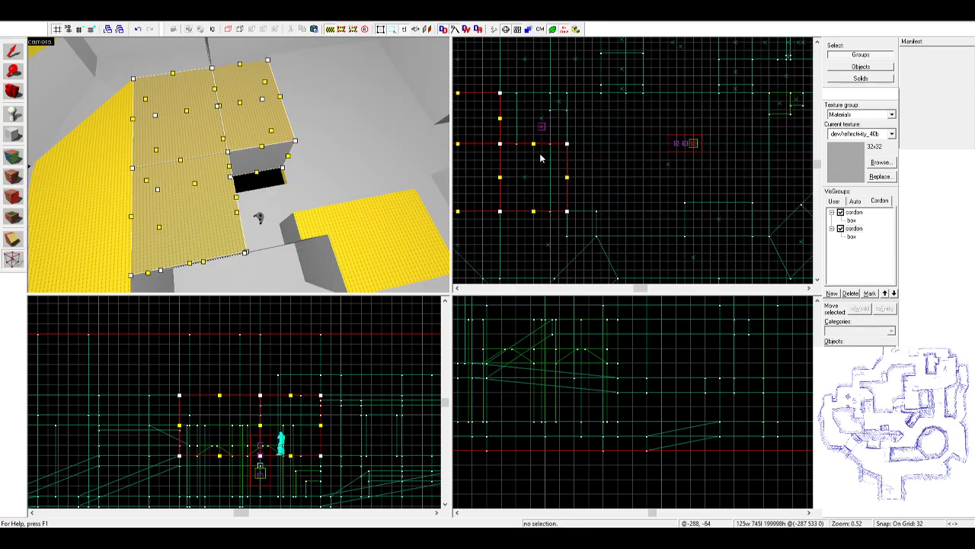
left_click_drag(499, 144, 517, 143)
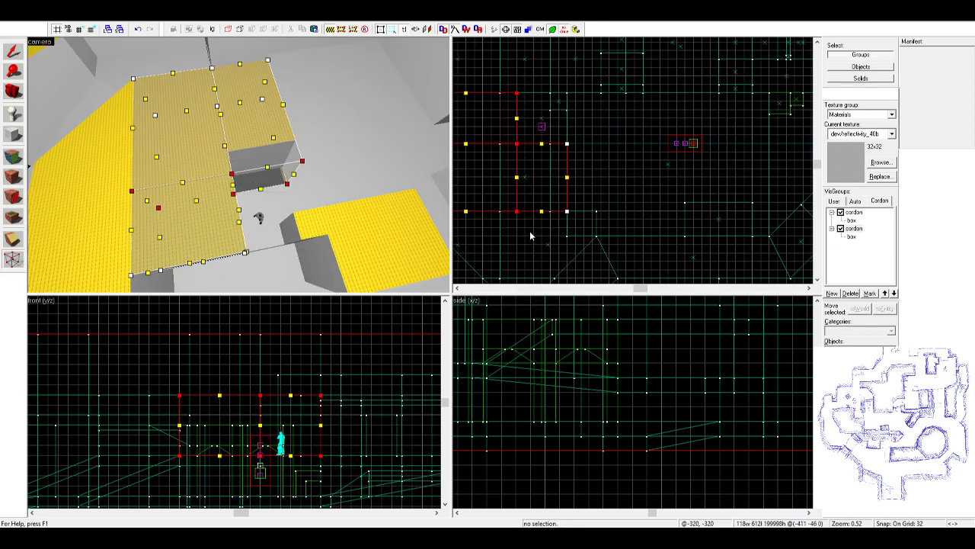
left_click(13, 54)
- Pull in the passage side of the larger building's 128-unit-high base block to align with the 288-unit-wide block above
left_click(299, 131)
key("z")
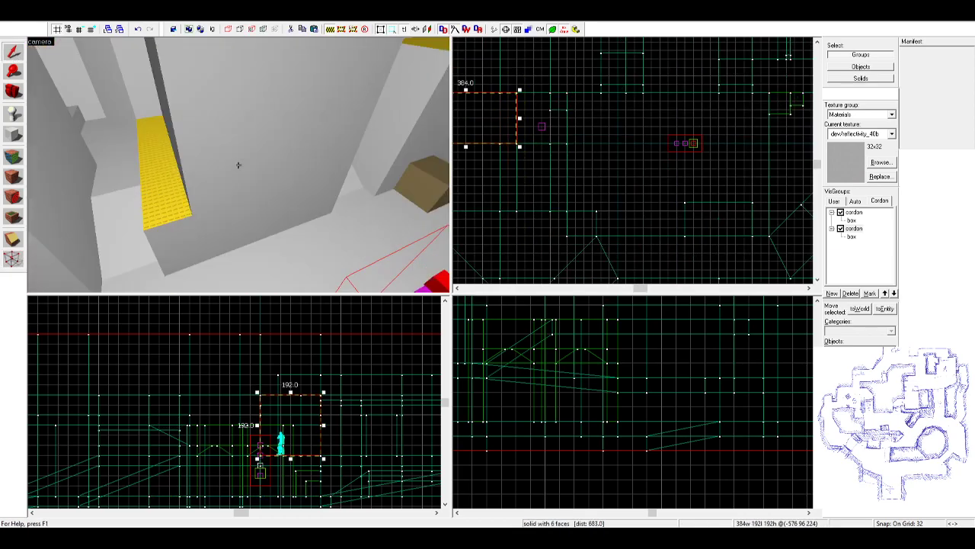
key("z")
left_click(258, 177)
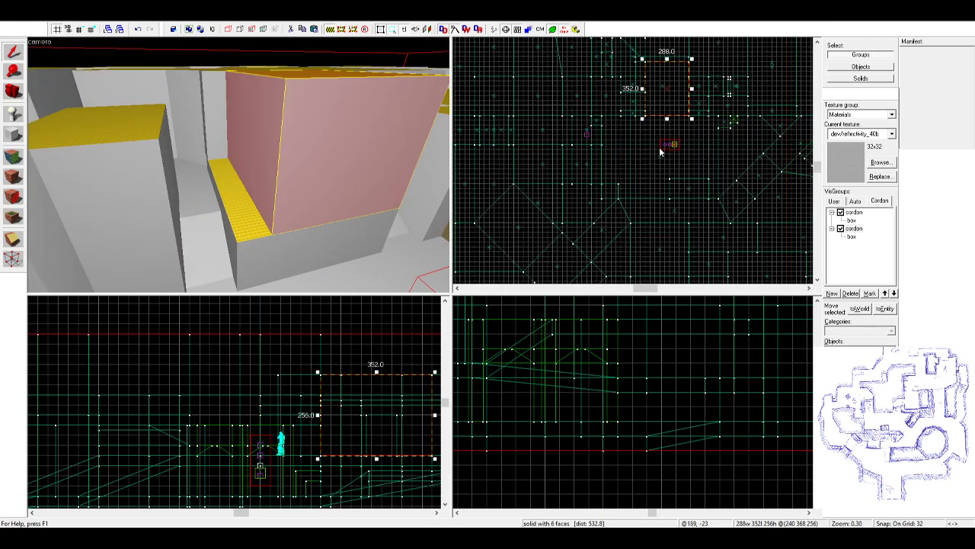
left_click(222, 242)
left_click(240, 241)
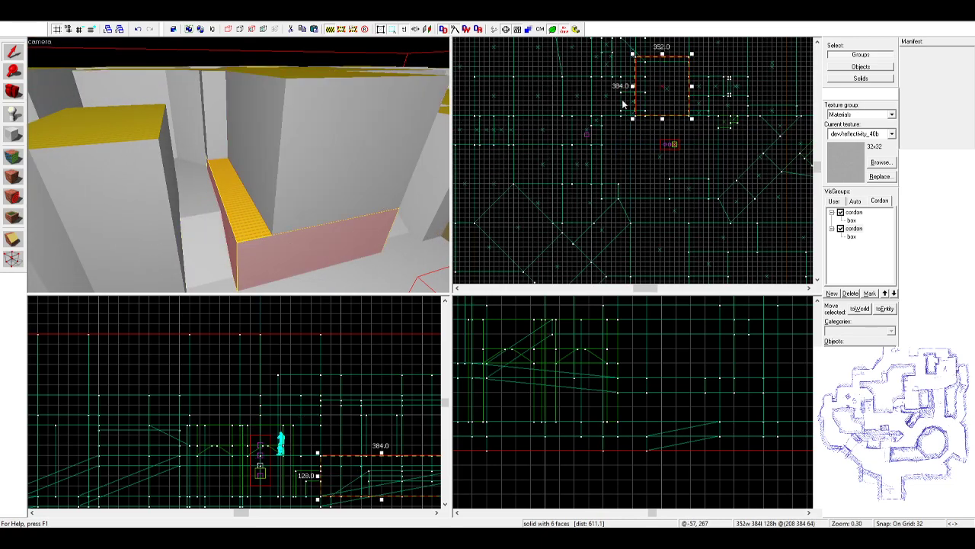
left_click_drag(632, 86, 642, 85)
- Pull in the passage side of the 416-unit-long rear block to line up with the larger building
left_click(205, 131)
scroll(636, 172, "down", 2)
middle_click_drag(636, 171, 608, 233)
scroll(603, 124, "up", 3)
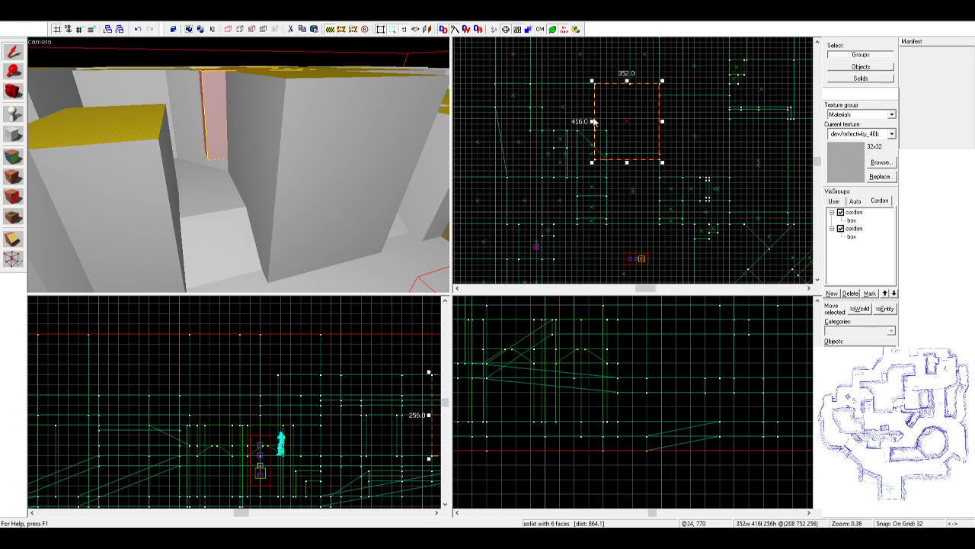
left_click_drag(594, 121, 604, 120)
- Shift the 192 × 256 base block below the soldier's corner into line with the upper block
left_click(200, 114)
key("z")
key("w")
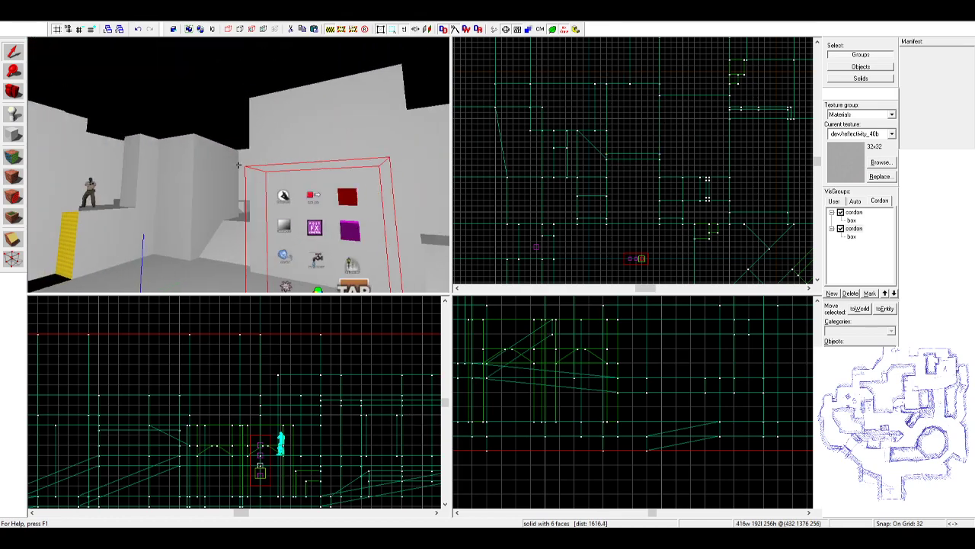
key("w")
key("s")
key("z")
left_click(236, 205)
scroll(581, 200, "down", 3)
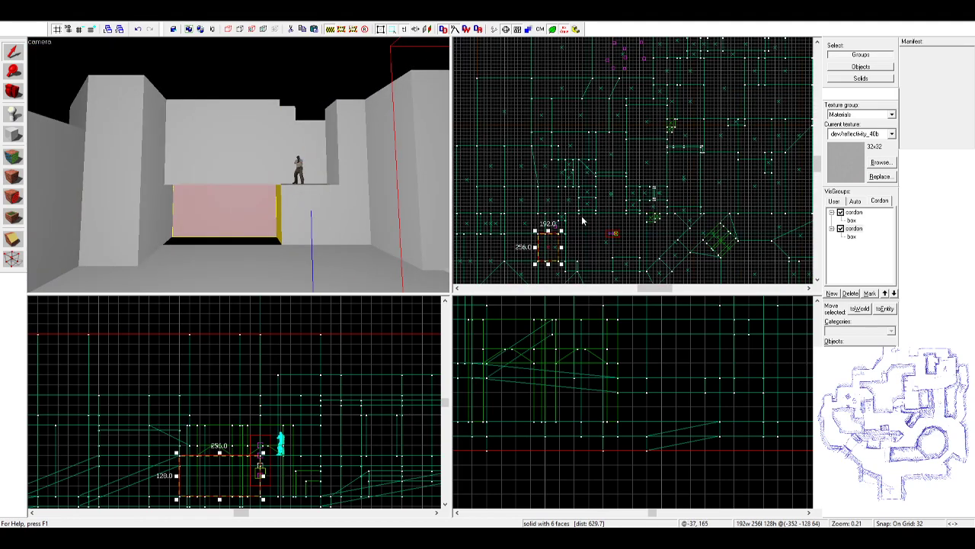
scroll(568, 244, "up", 6)
left_click_drag(523, 245, 542, 244)
- Check the adjusted corner block and the view through the passage from ground level
left_click(278, 116)
key("z")
key("w")
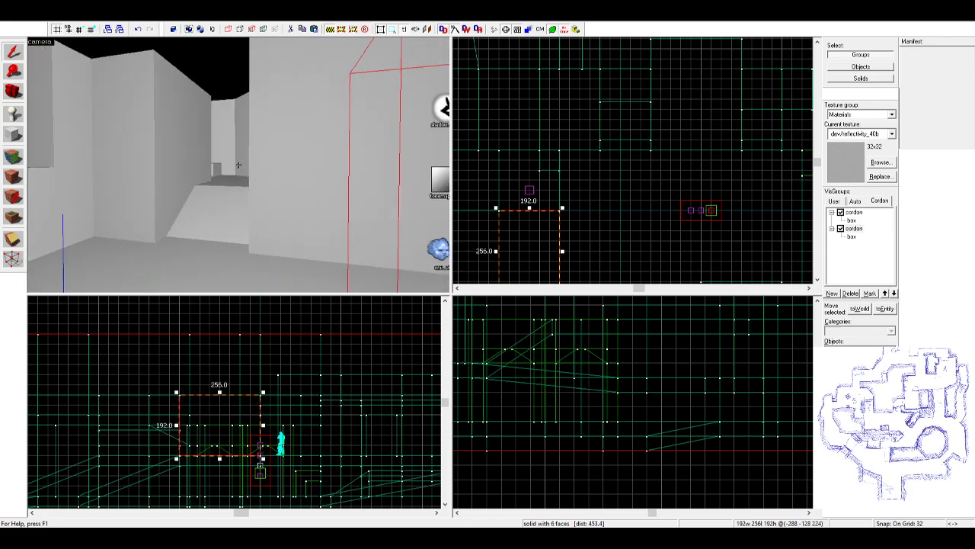
key("w")
key("s")
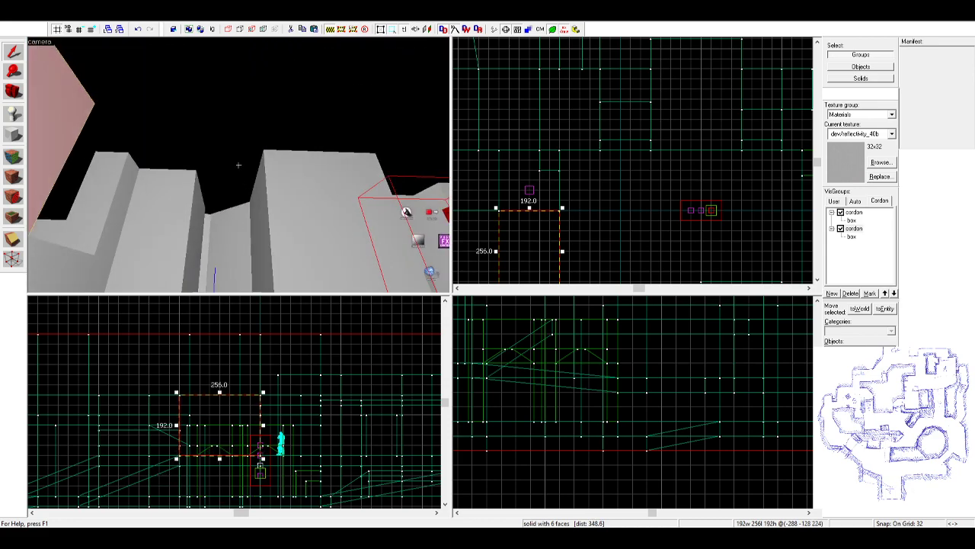
- Duplicate the 192 × 256 wall block across the passage opening and narrow the copy to 160 units to fit between the walls
key("w")
key("s")
key("z")
left_click(281, 136)
left_click(188, 147)
scroll(367, 417, "up", 3)
left_click_drag(576, 120, 620, 115)
scroll(367, 414, "down", 3)
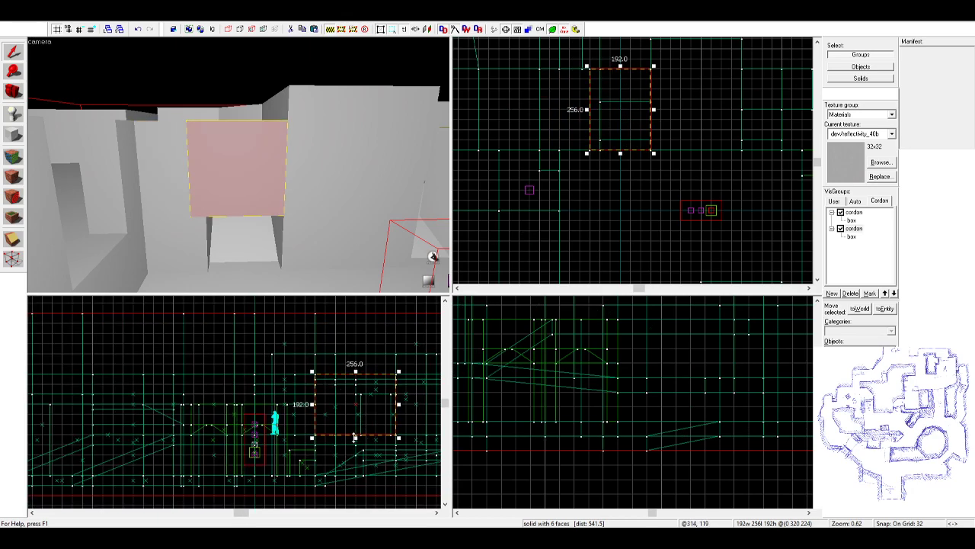
left_click_drag(587, 110, 597, 110)
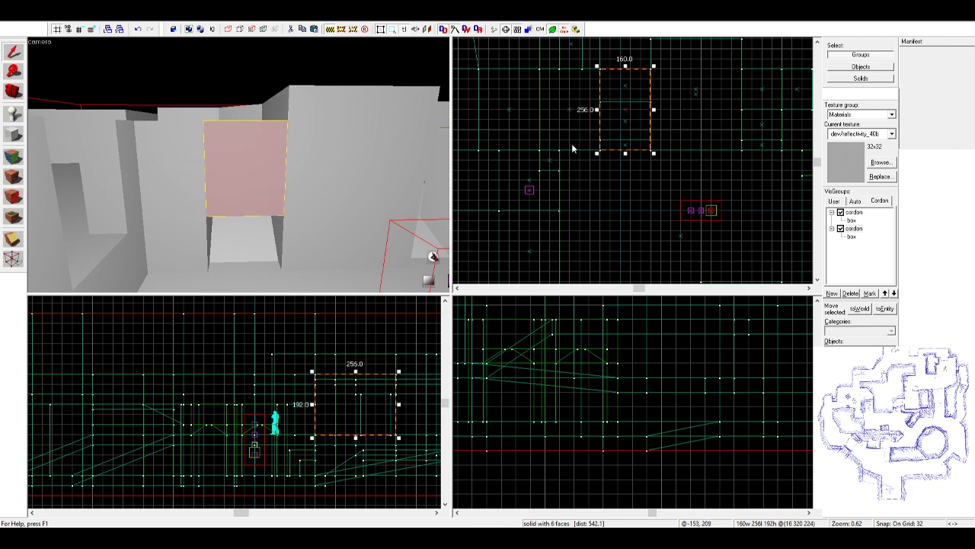
- Raise the underside of the block spanning the passage to make it a 64-unit-high overhead piece
left_click_drag(356, 437, 365, 410)
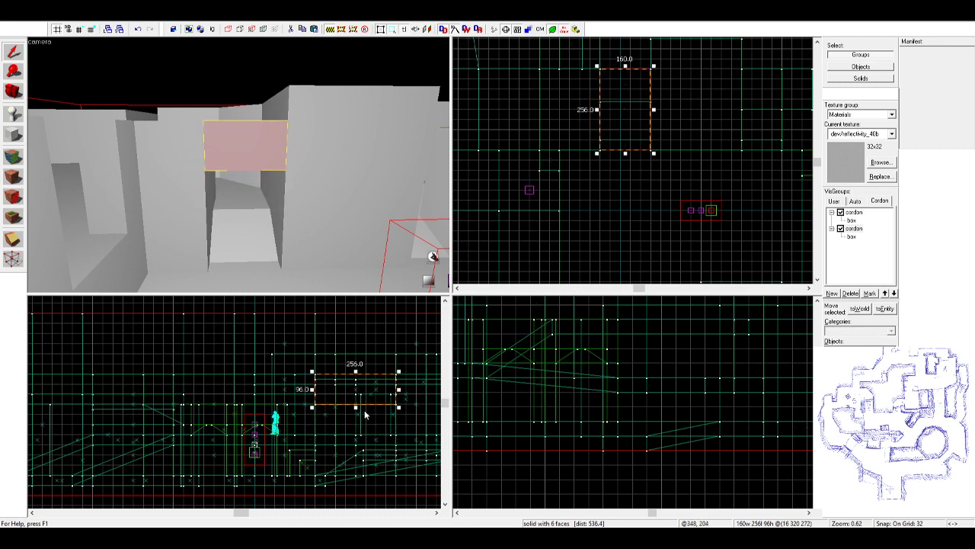
left_click(324, 235)
key("z")
key("w")
left_click(242, 153)
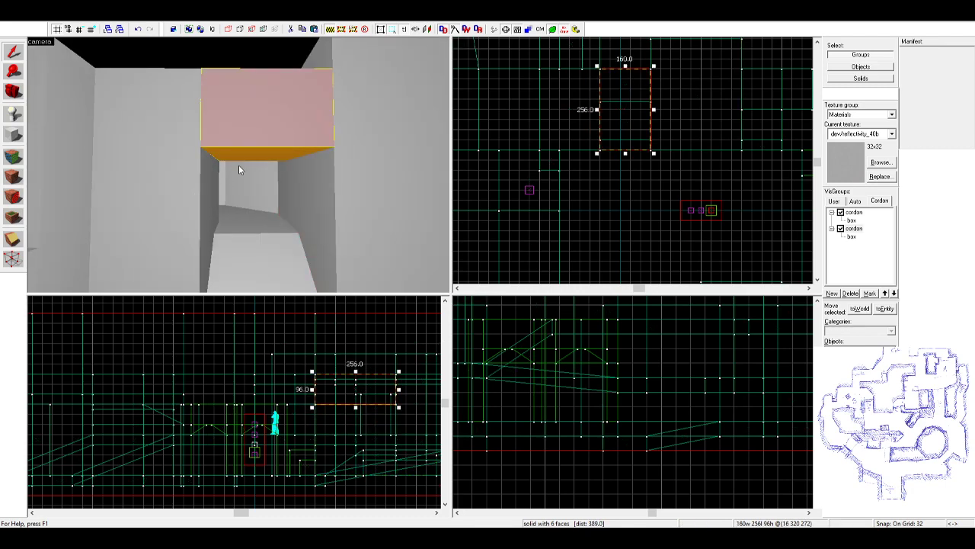
scroll(369, 419, "up", 2)
left_click_drag(351, 410, 351, 395)
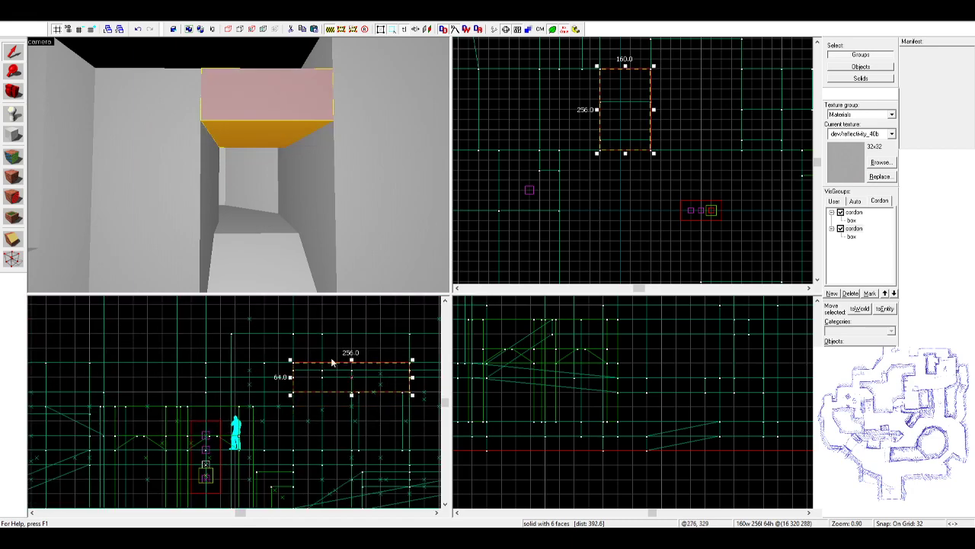
left_click(321, 229)
key("z")
key("z")
left_click(254, 155)
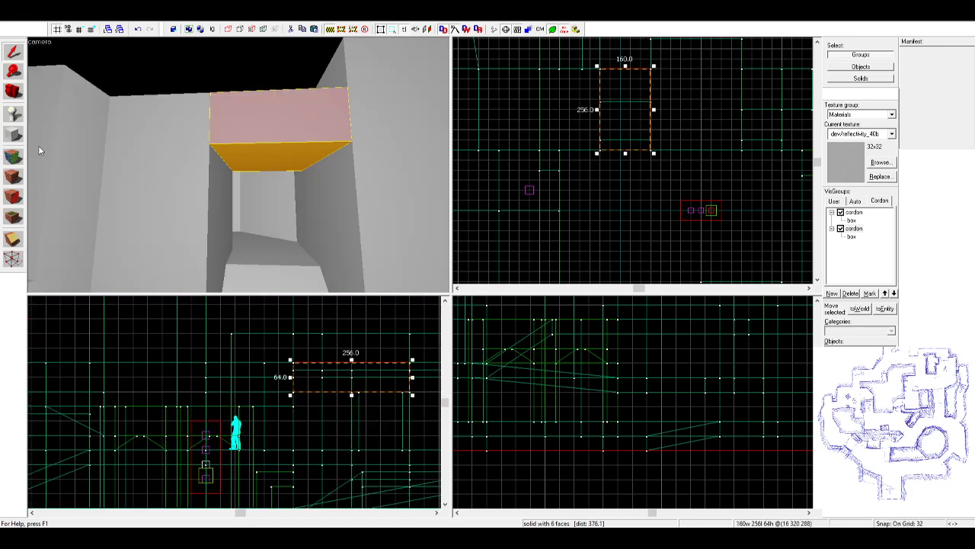
- Apply the dev/reflectivity_40b material to the underside of the overhead block
left_click(13, 157)
right_click(254, 159)
left_click(547, 190)
key("z")
key("s")
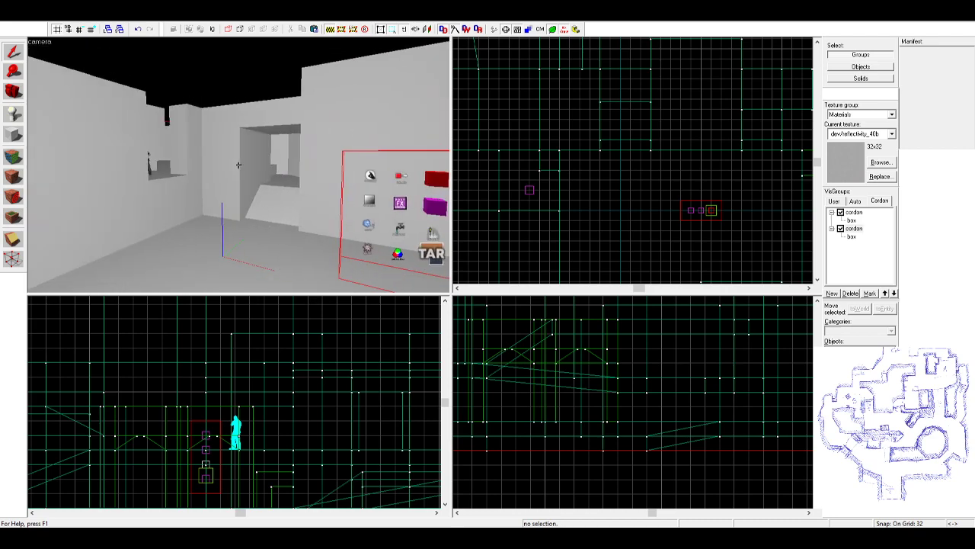
- Inspect the covered passage and its overhead block from both the approach and the inside
key("w")
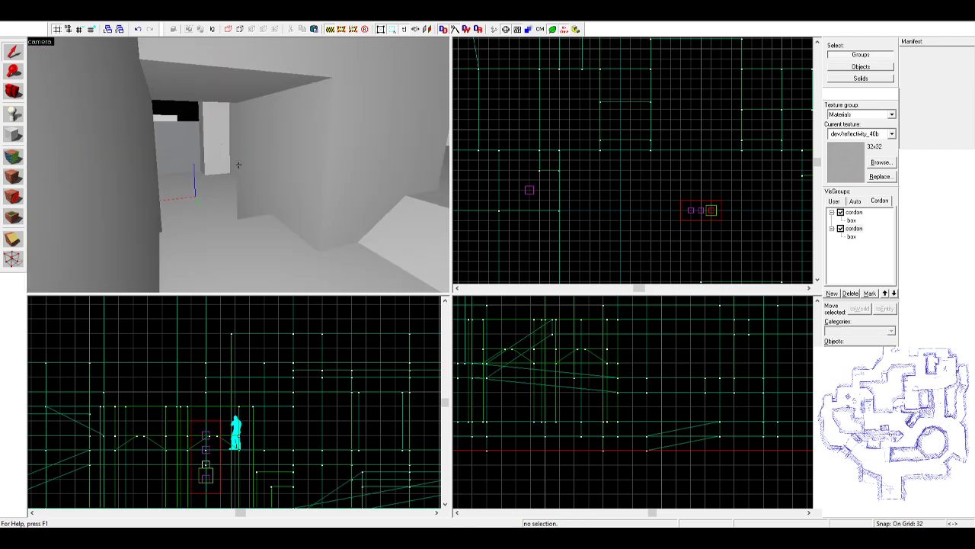
left_click(239, 164)
key("w")
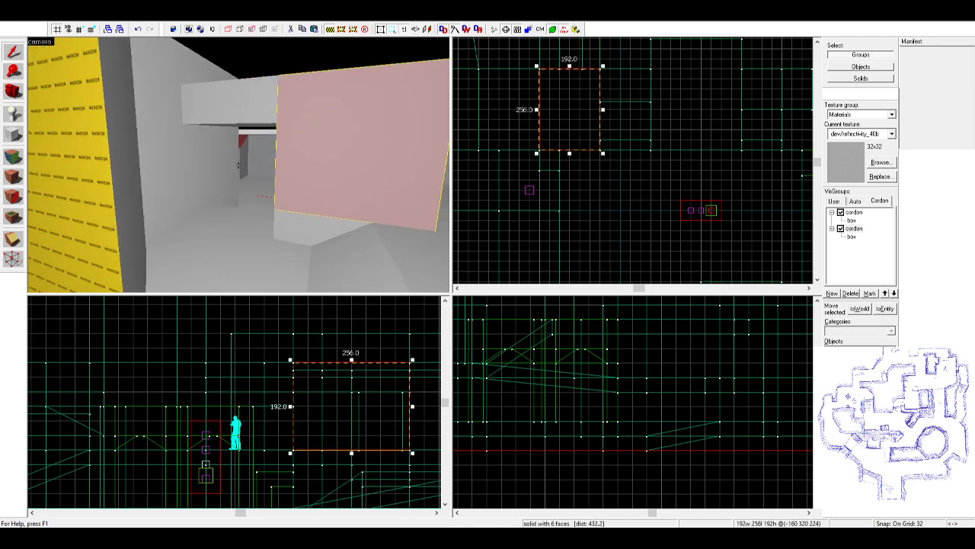
left_click(238, 164)
key("z")
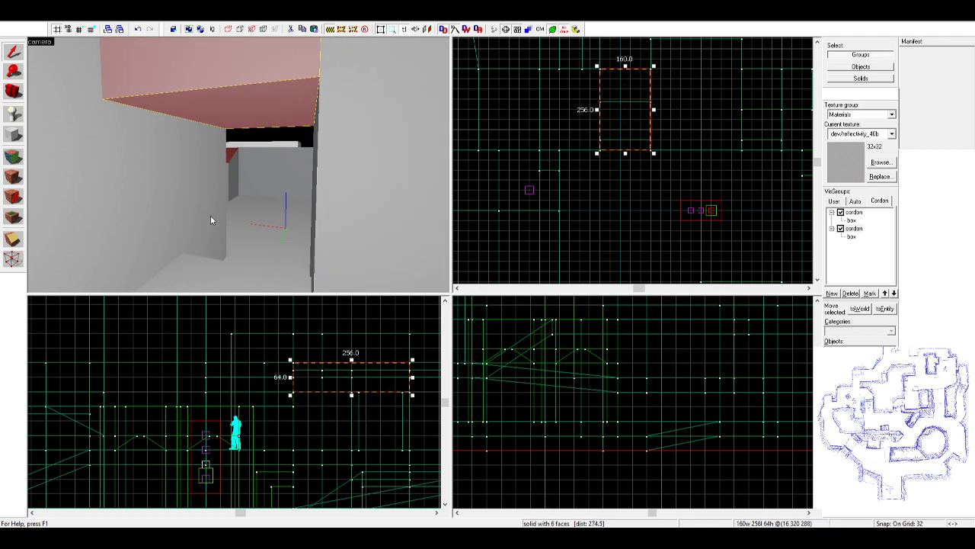
key("s")
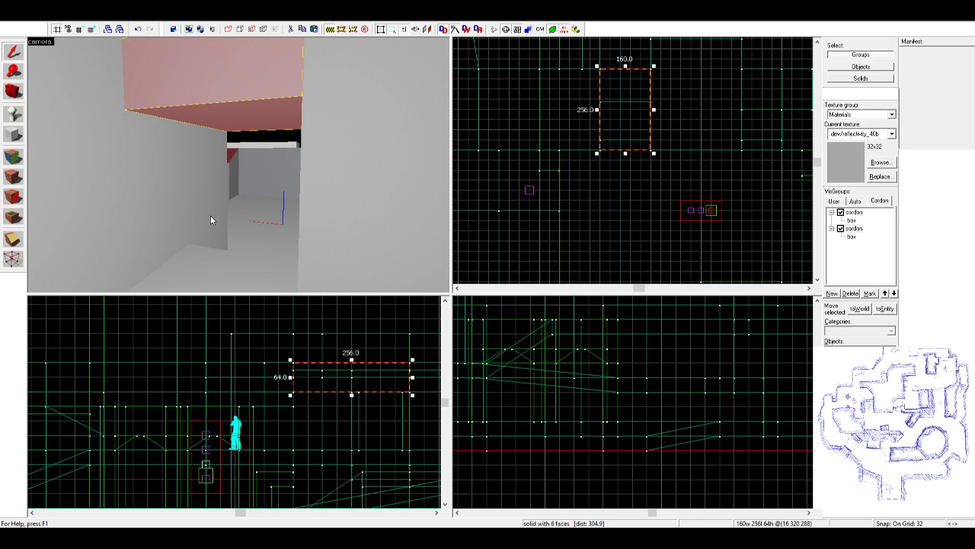
left_click(273, 138)
key("z")
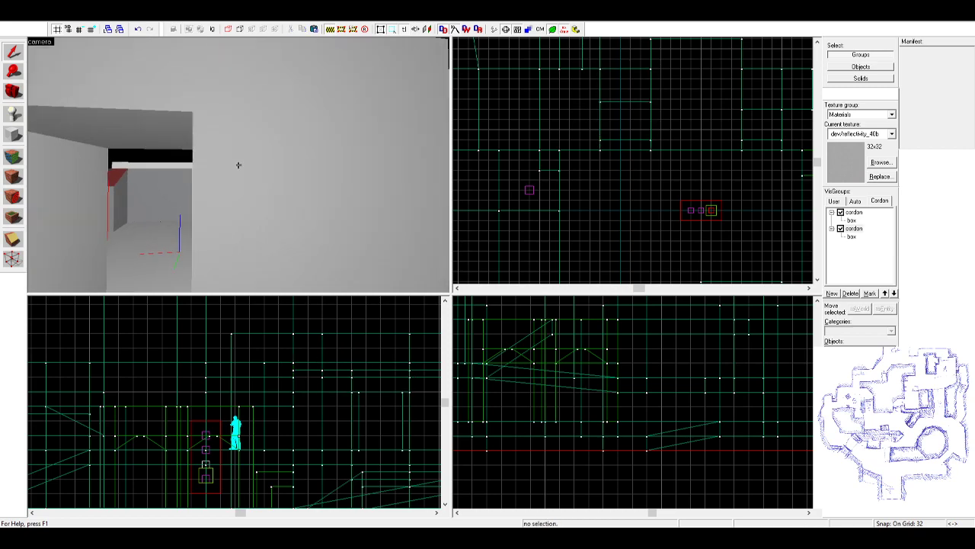
- Walk the route beyond the covered passage and check the sightlines through the corridor towards the crates
key("w")
key("w")
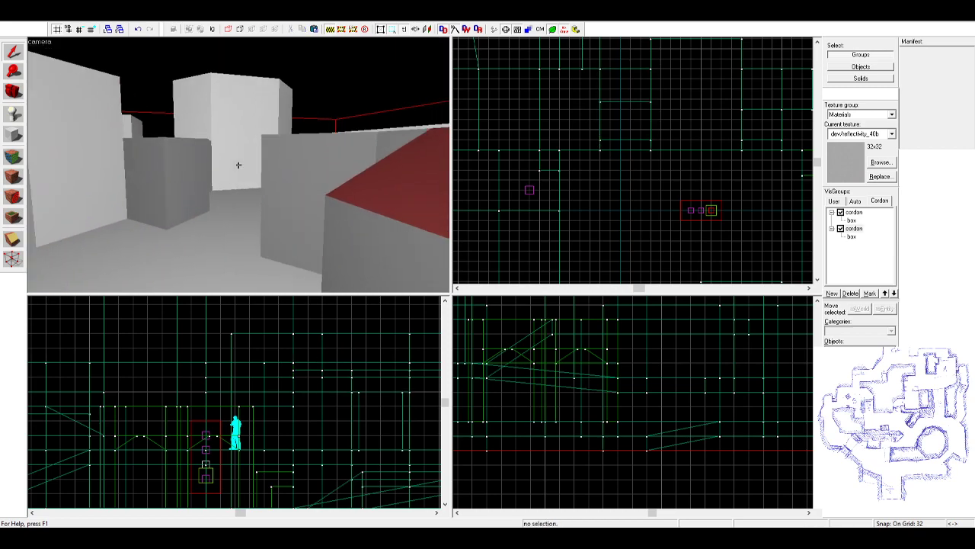
key("w")
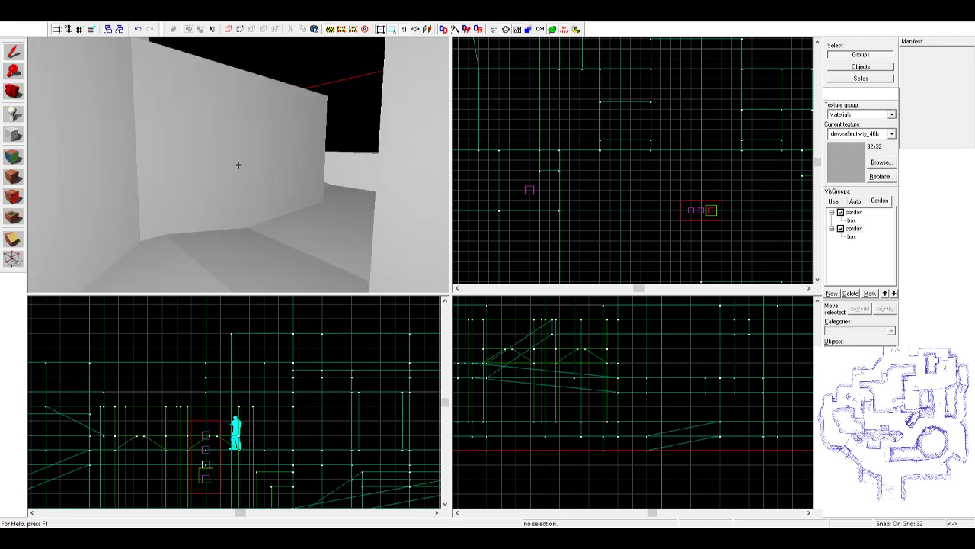
key("w")
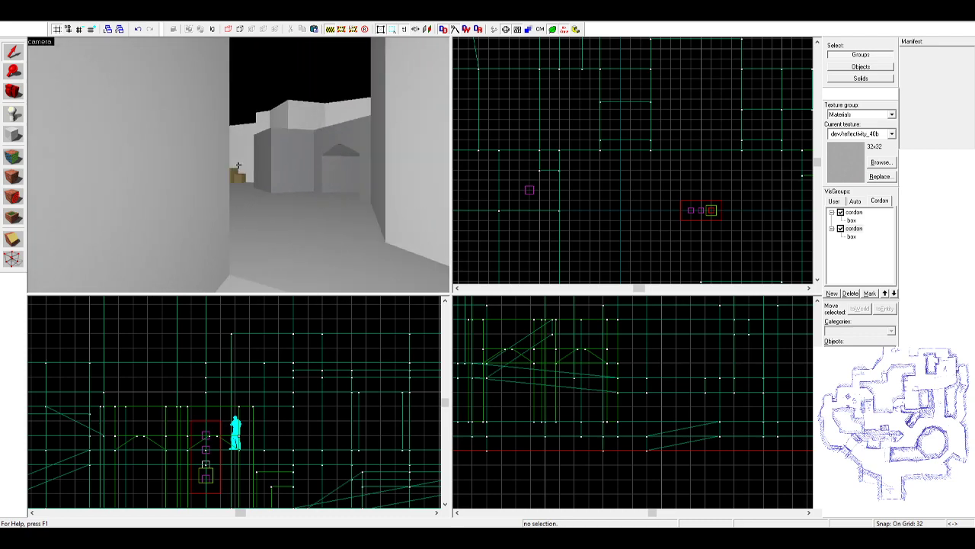
key("d")
key("s")
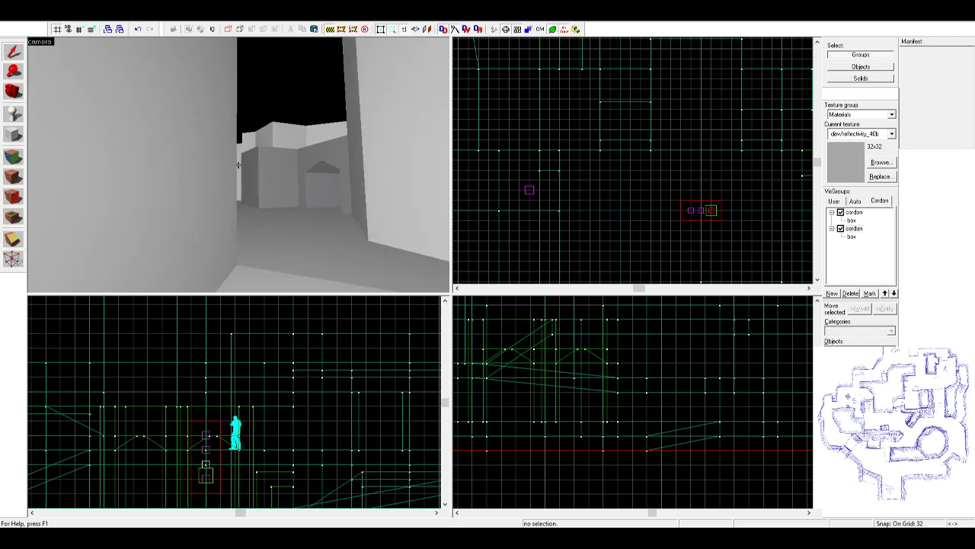
key("w")
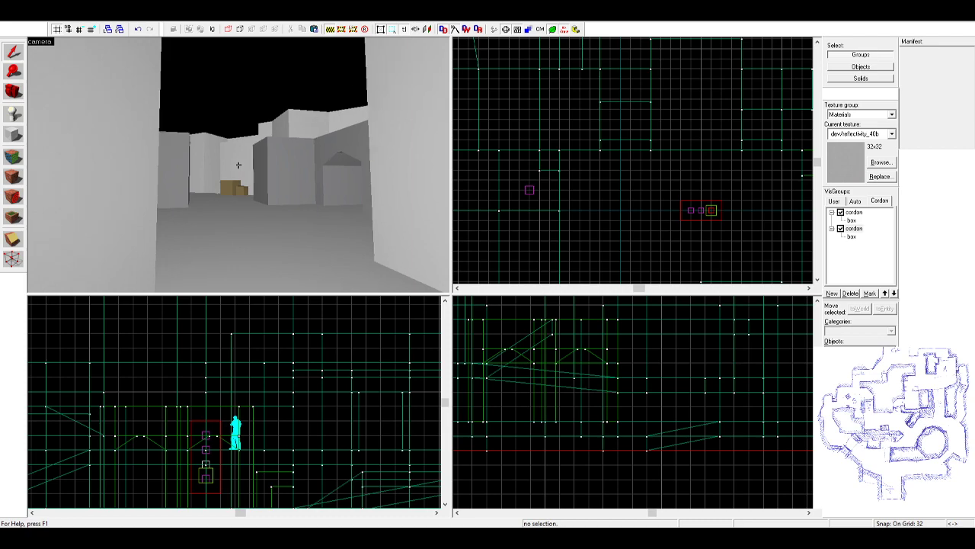
key("w")
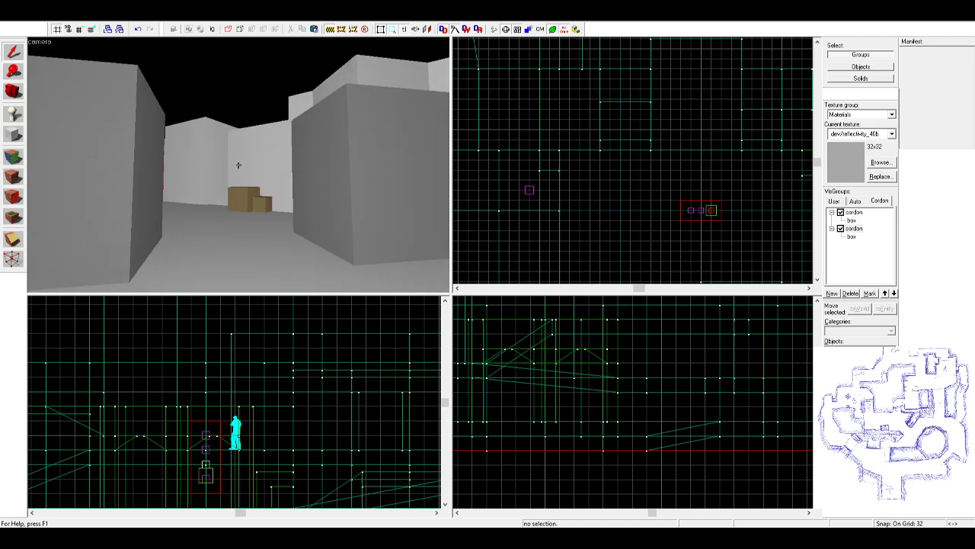
- Examine from above how the courtyard floor is divided by selecting its separate floor pieces
left_click(125, 113)
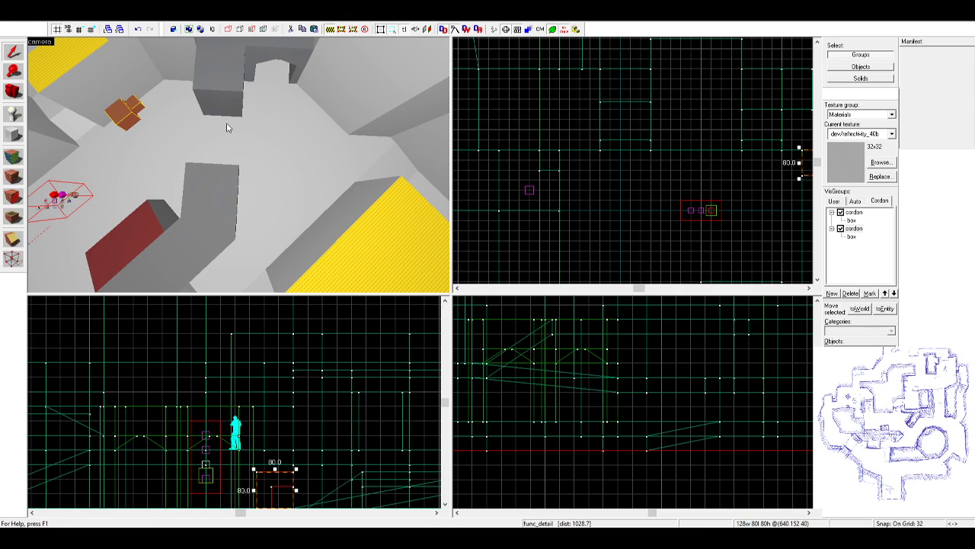
left_click(393, 164)
scroll(629, 172, "down", 1)
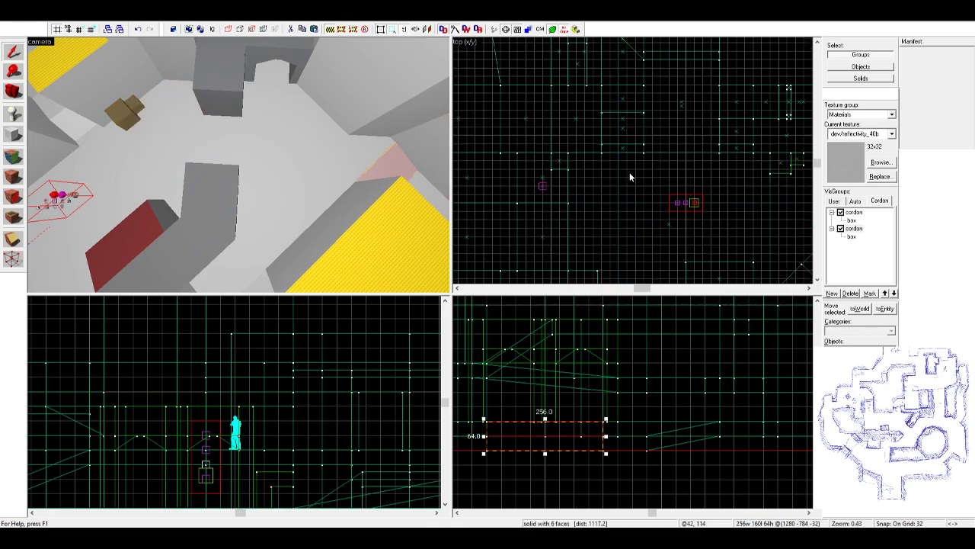
scroll(629, 176, "down", 3)
left_click(180, 130, "ctrl")
middle_click_drag(689, 192, 541, 99)
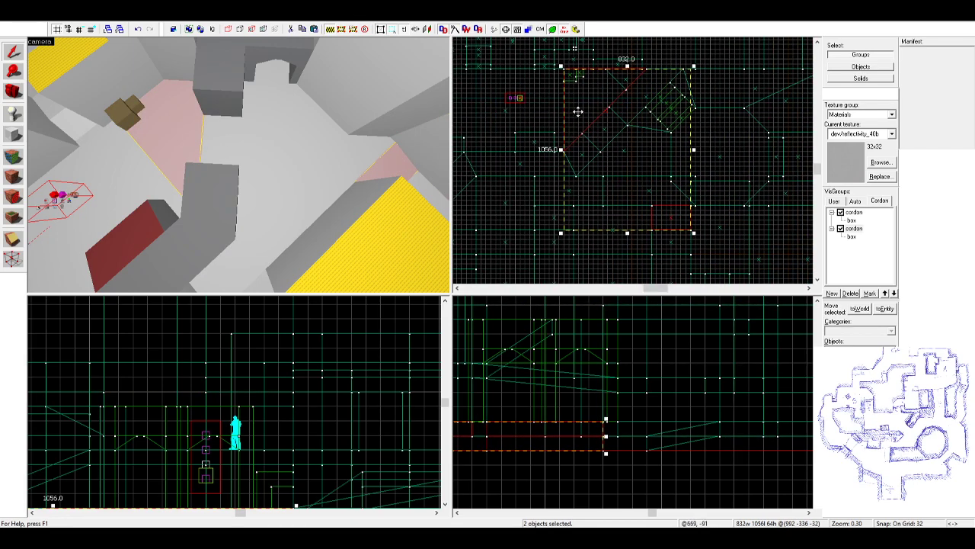
scroll(575, 105, "down", 1)
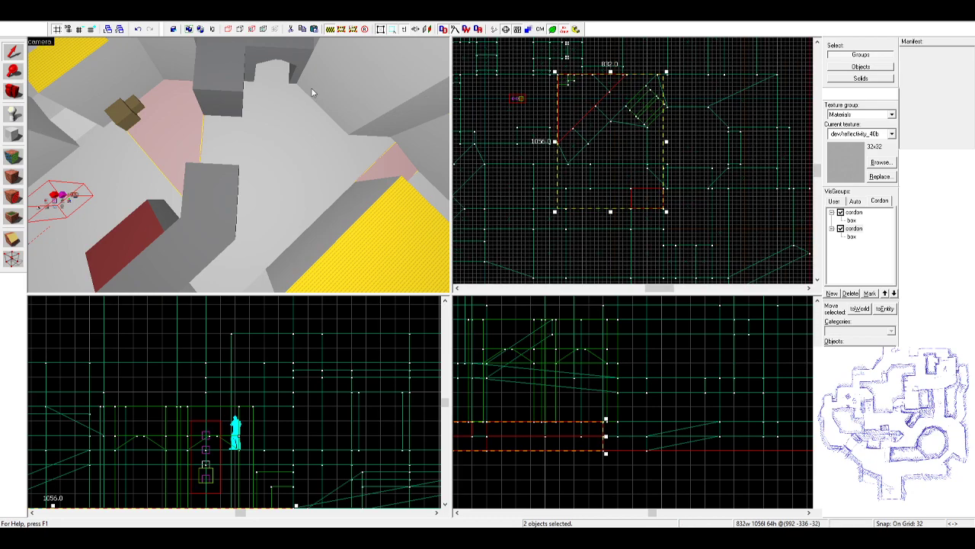
left_click(331, 104)
left_click(355, 165)
left_click(361, 181)
left_click(365, 156)
left_click(355, 126)
left_click(355, 155)
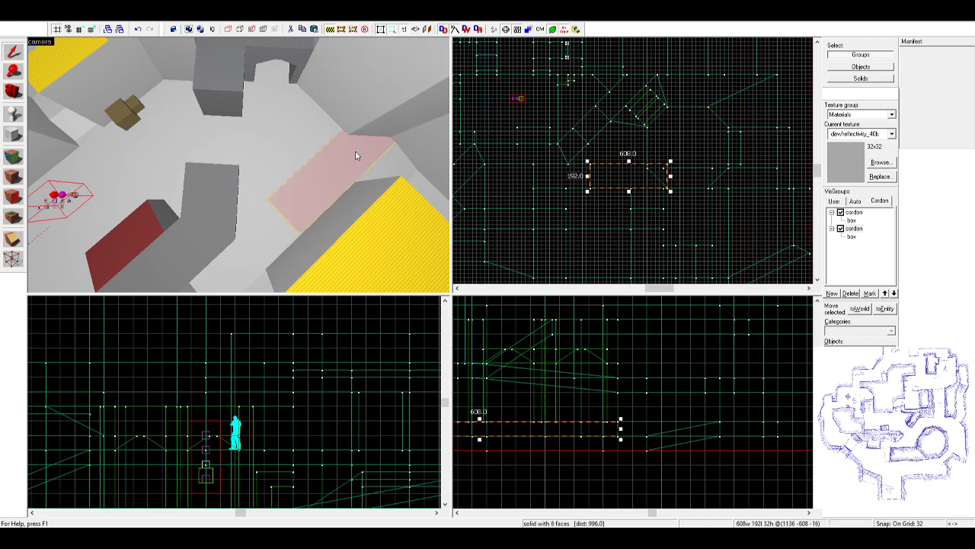
- Delete the 448 × 192 floor piece in the gap between the two yellow-topped blocks
key("z")
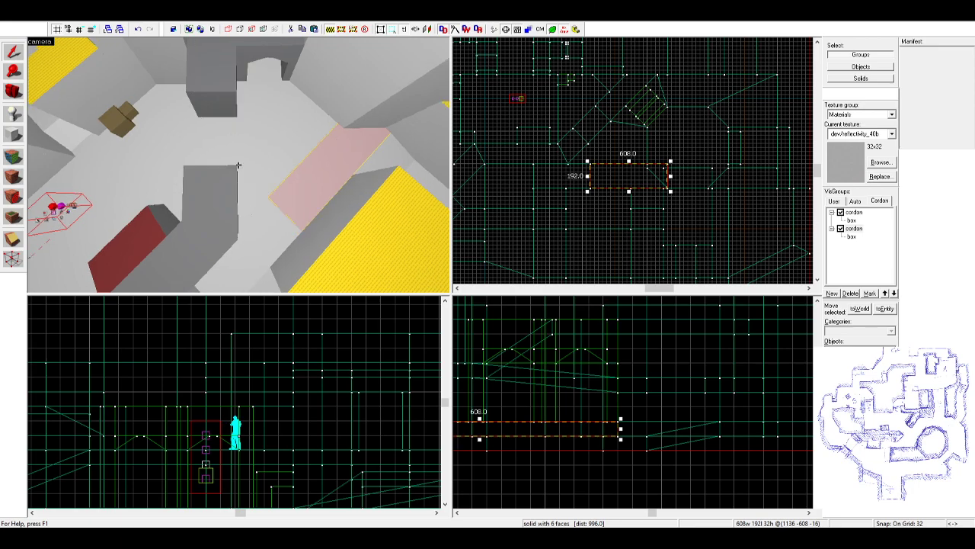
key("w")
key("s")
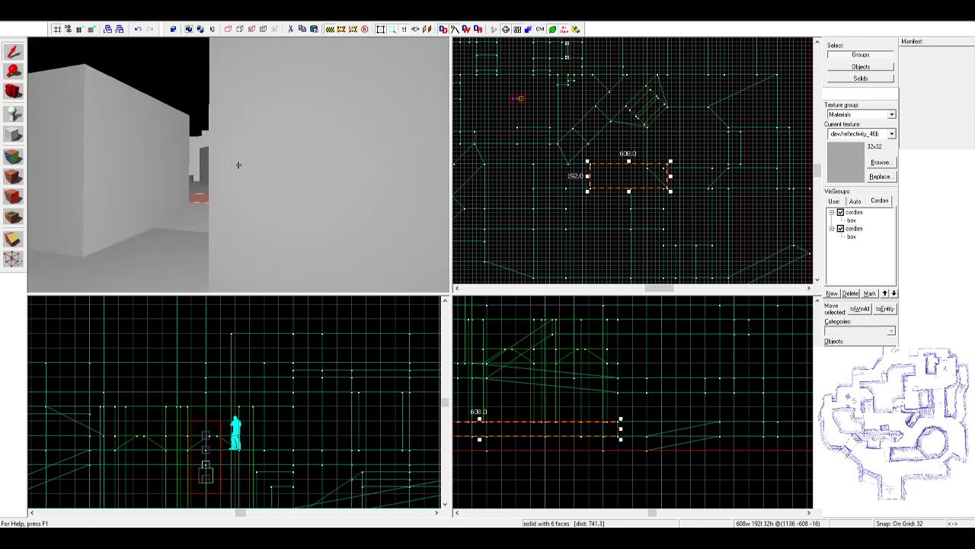
key("w")
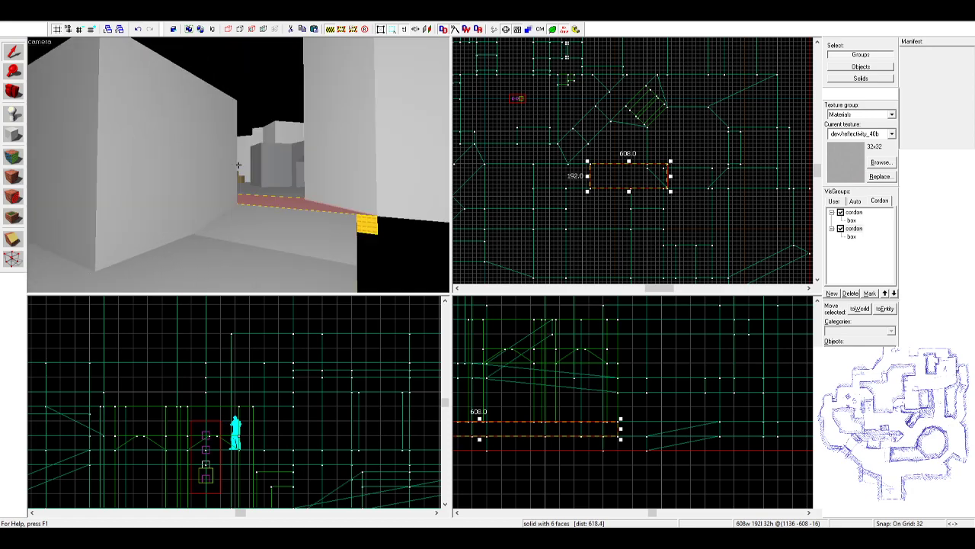
key("s")
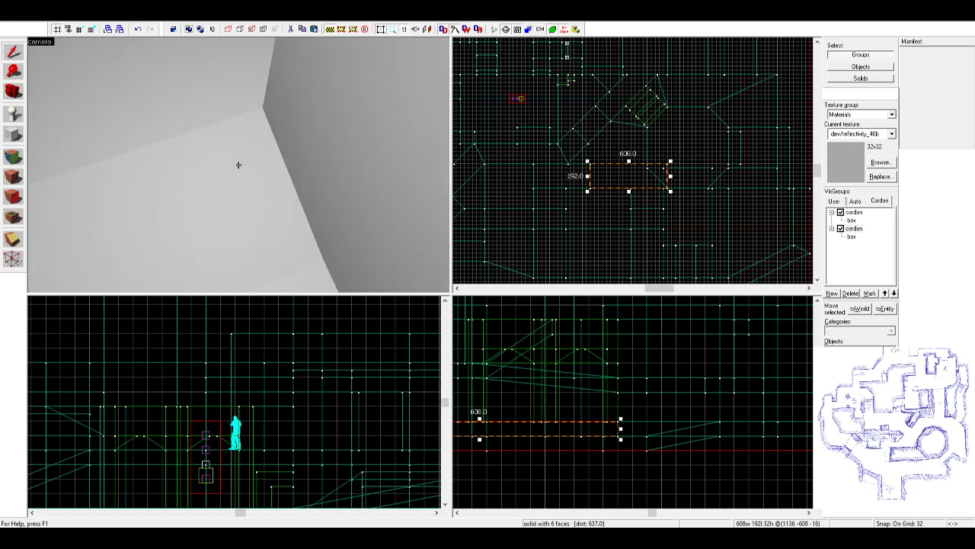
left_click(247, 164)
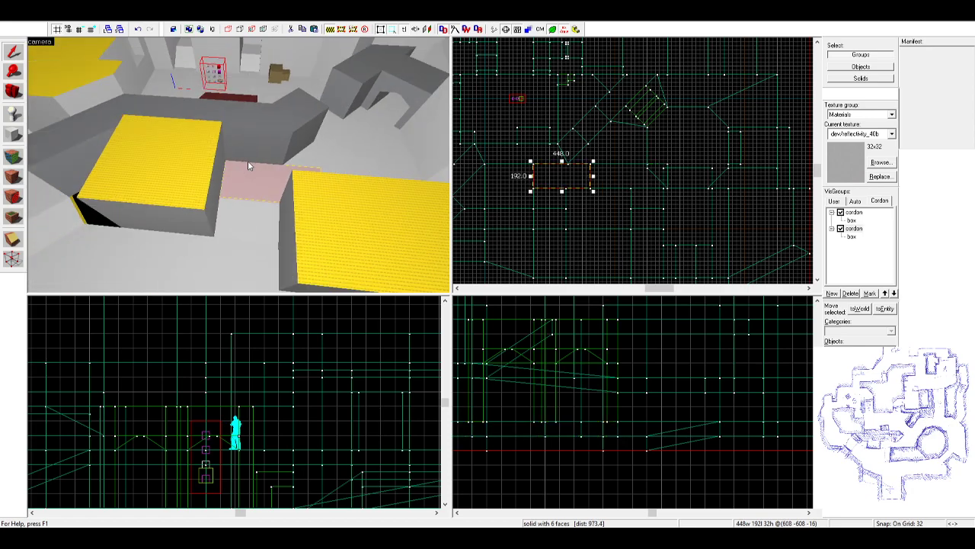
key("Delete")
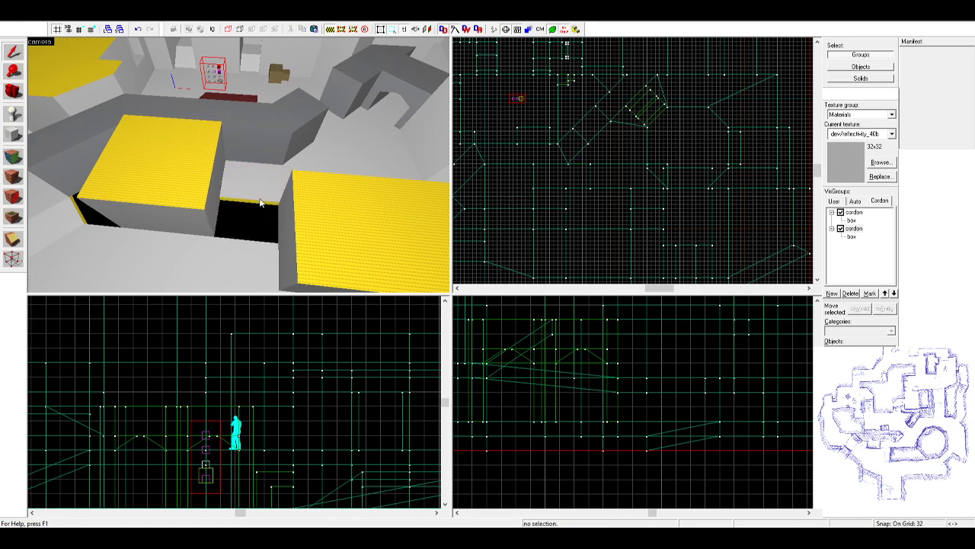
- Extend the adjoining 192-unit-wide floor piece towards the gap to a length of 800 units
left_click(309, 173)
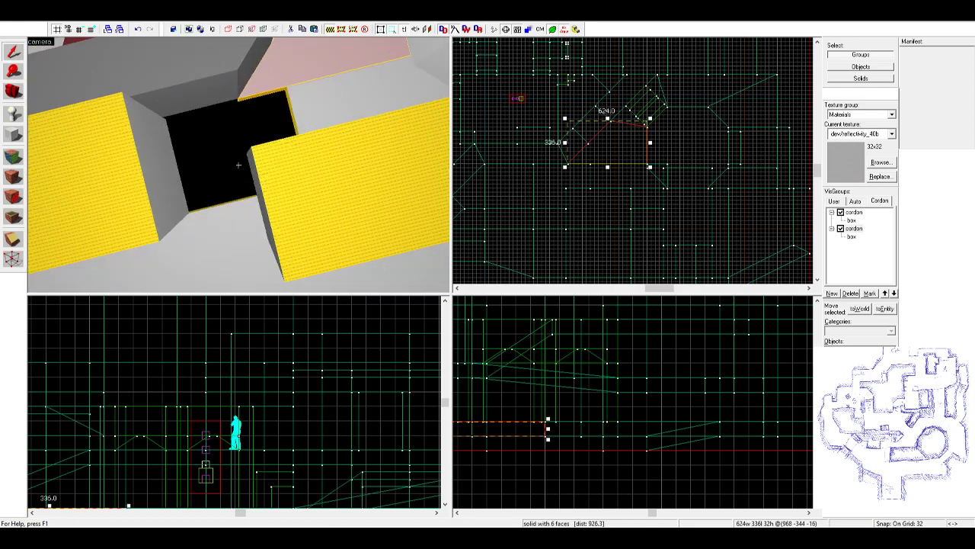
left_click(298, 187)
scroll(647, 172, "up", 3)
left_click_drag(545, 178, 504, 177)
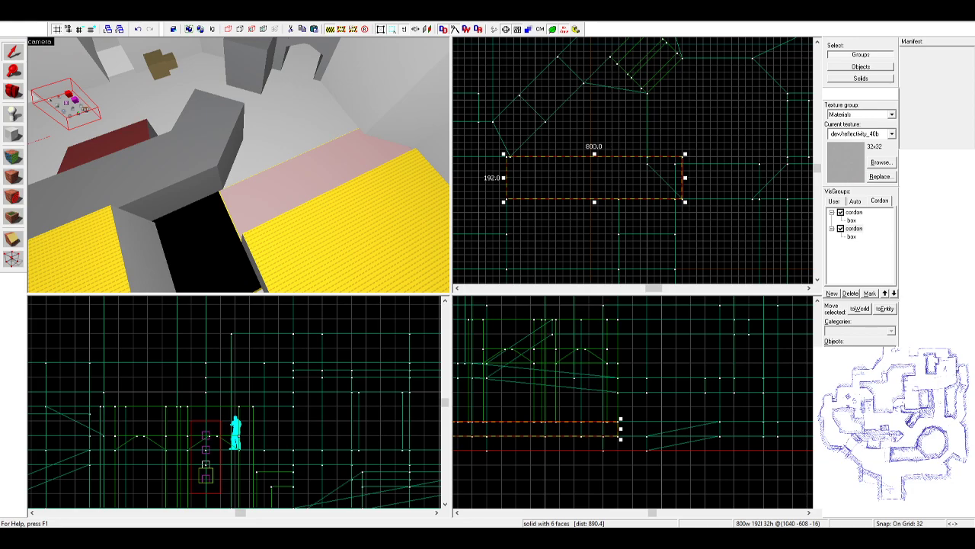
- Check the opened floor gap and the surrounding corridor from ground level and from outside the map
key("z")
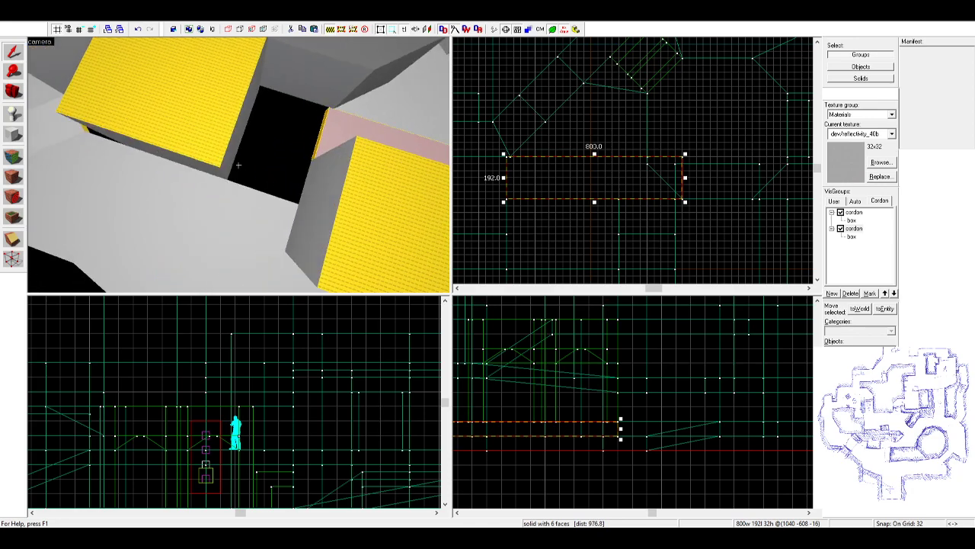
key("w")
key("z")
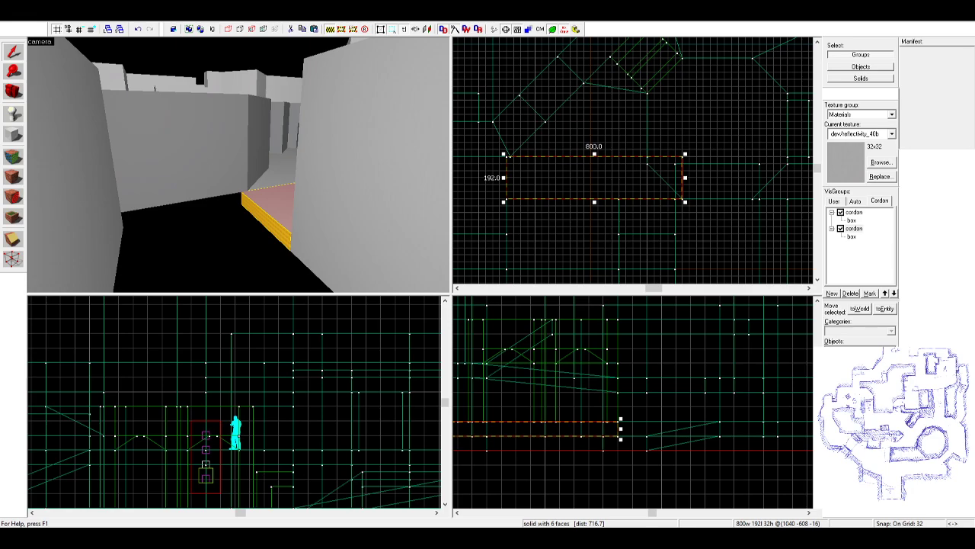
key("Escape")
key("z")
key("s")
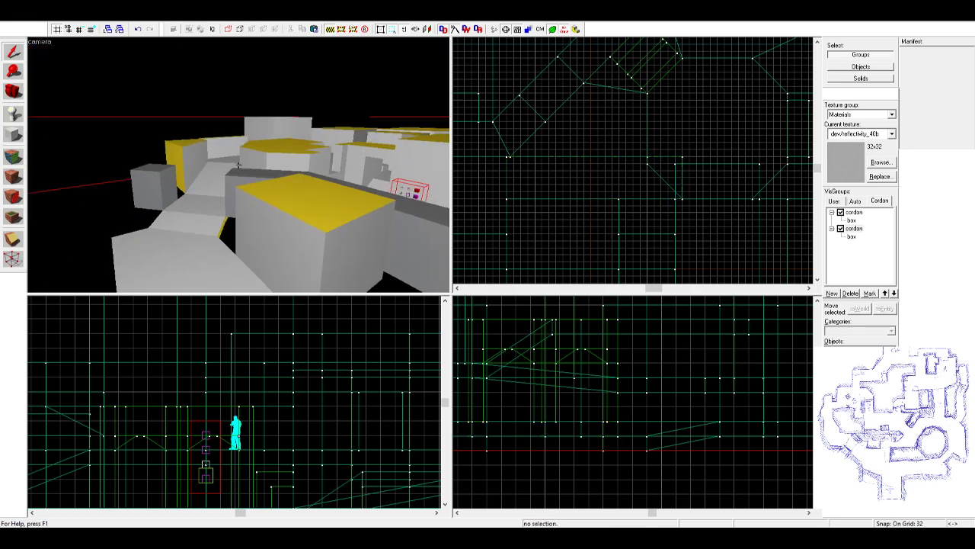
key("w")
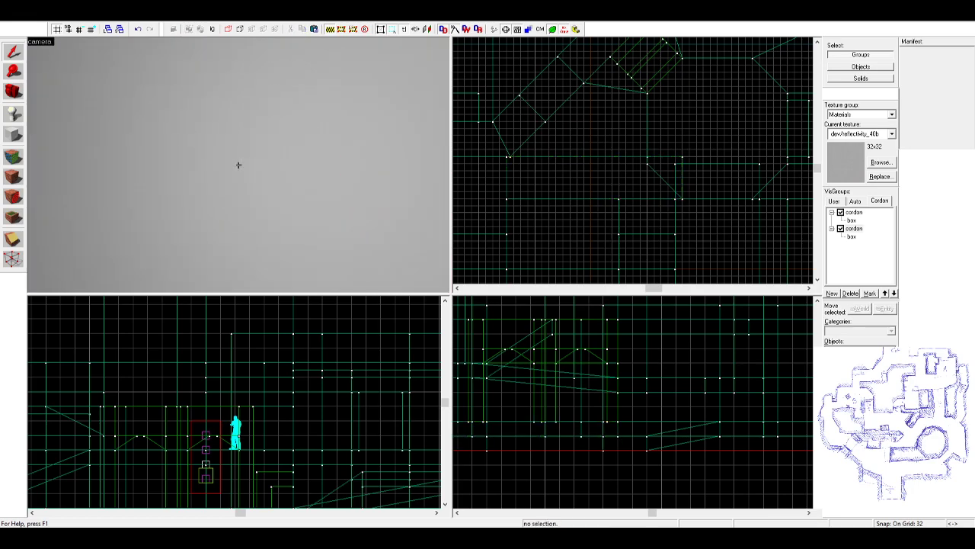
- Shorten the 512-unit-wide yellow-topped block beside the courtyard by pulling back its courtyard-facing side
key("s")
key("z")
left_click(275, 168)
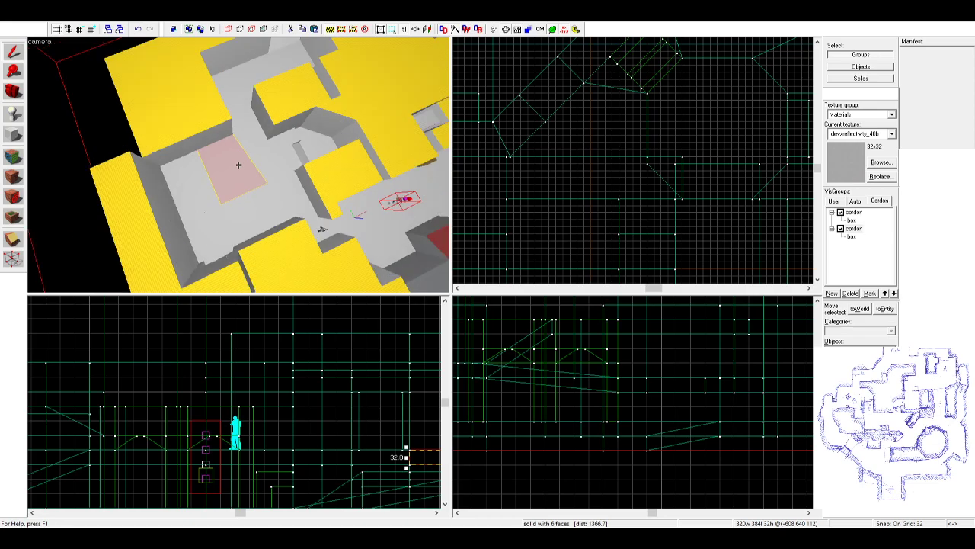
scroll(861, 92, "down", 1)
scroll(662, 176, "down", 3)
mouse_move(554, 101)
middle_mouse_down()
mouse_move(584, 175)
mouse_move(688, 266)
middle_mouse_up()
scroll(576, 163, "up", 2)
left_click_drag(598, 206, 594, 191)
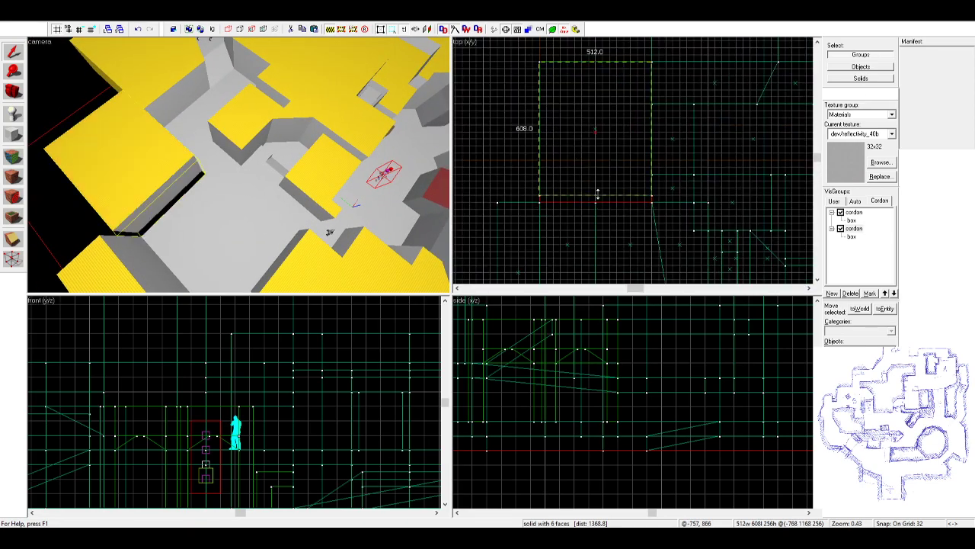
- Trim the 192 × 128 floor piece next to the shortened block and extend the four courtyard floor pieces to a combined length of 704 units
left_click(226, 157)
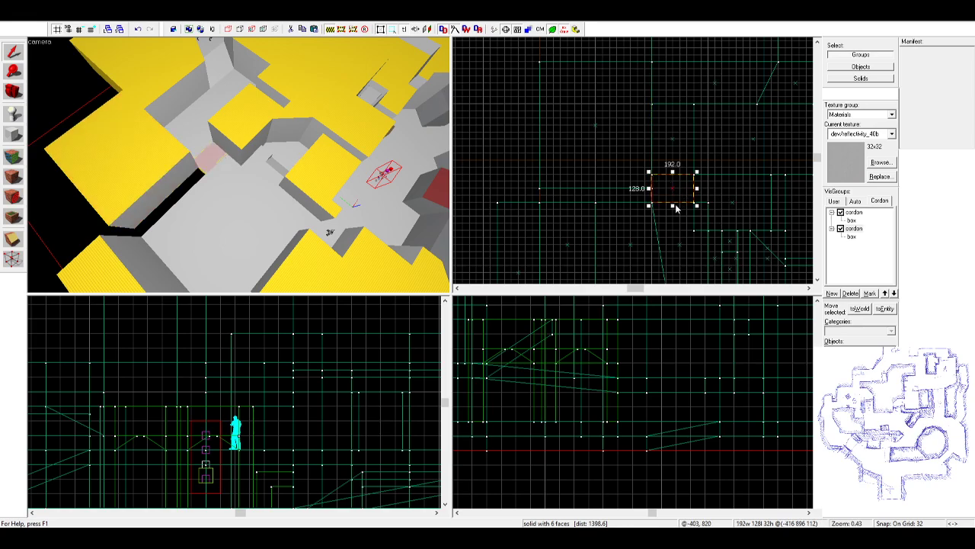
left_click(224, 177)
left_click(220, 207, "ctrl")
left_click(214, 216, "ctrl")
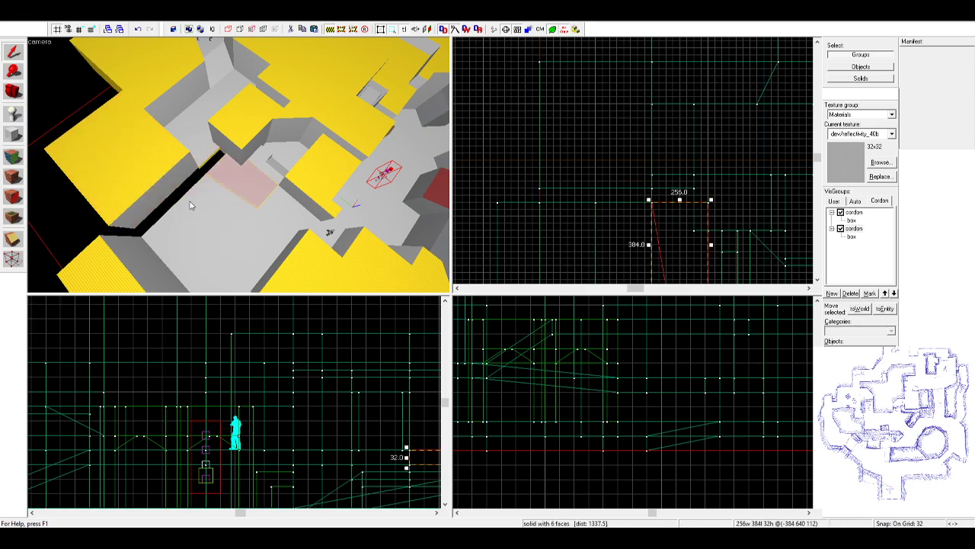
left_click(192, 237, "ctrl")
left_click(218, 208, "ctrl")
left_click_drag(623, 200, 623, 179)
scroll(648, 204, "down", 2)
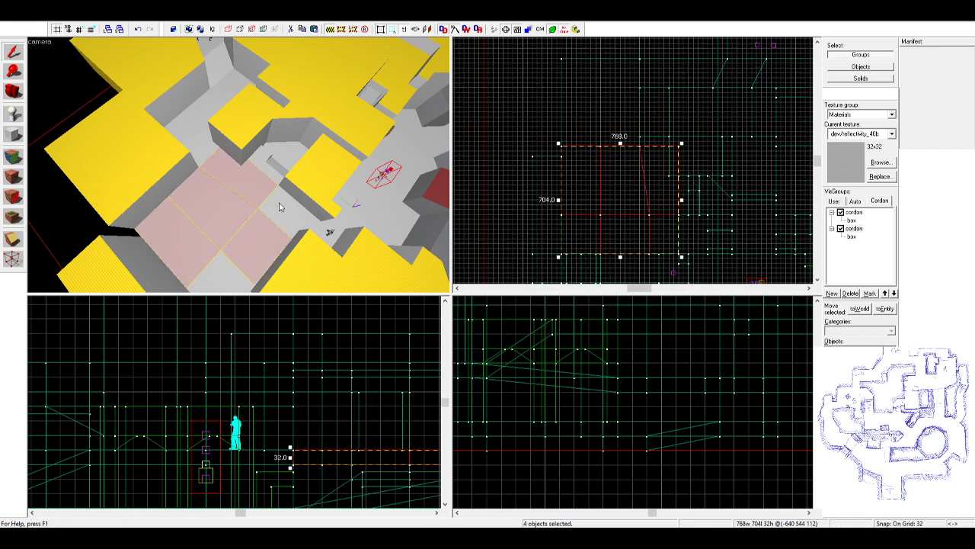
- Straighten the slanted seam between the courtyard floor pieces by moving the vertices at its offset end two grid steps
left_click(14, 260)
left_click_drag(630, 204, 664, 261)
key("Left")
key("Left")
left_click(13, 52)
- Extend the two 192-unit-wide outer wall blocks until their end lines up with the extended courtyard floor
key("z")
key("z")
left_click(161, 161)
key("z")
key("z")
left_click(210, 150, "ctrl")
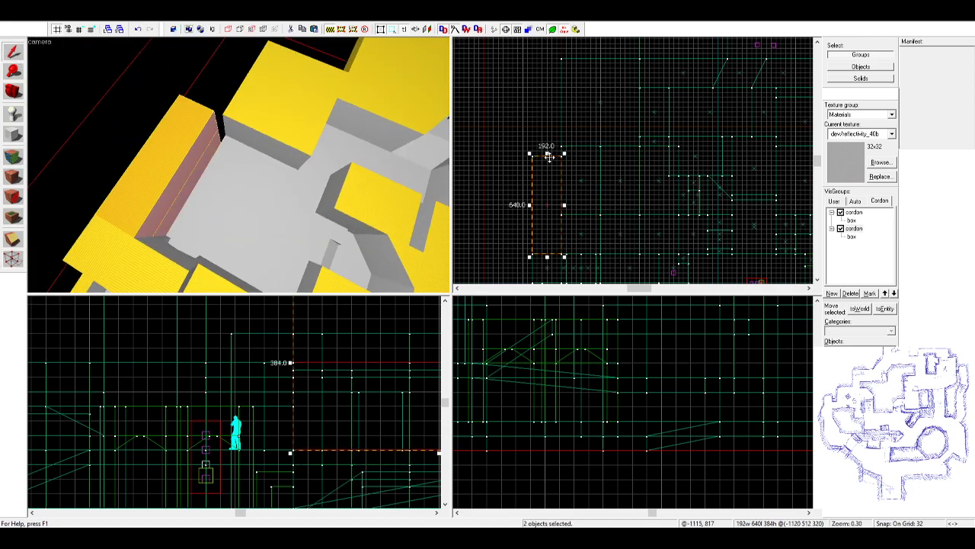
left_click_drag(548, 155, 549, 145)
key("Escape")
- Copy the 128 × 80 × 80 crate pair into the courtyard against the wall and snap it to the grid
key("z")
key("w")
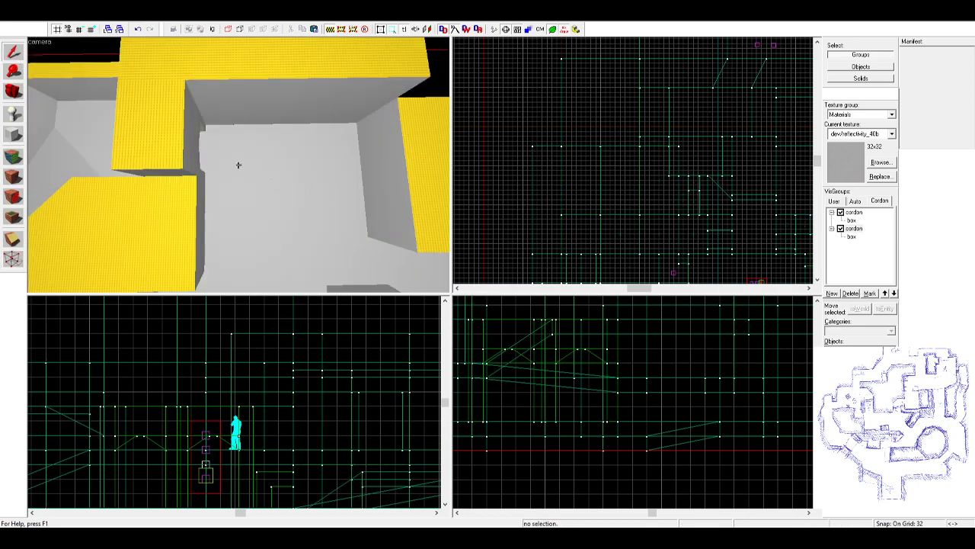
key("s")
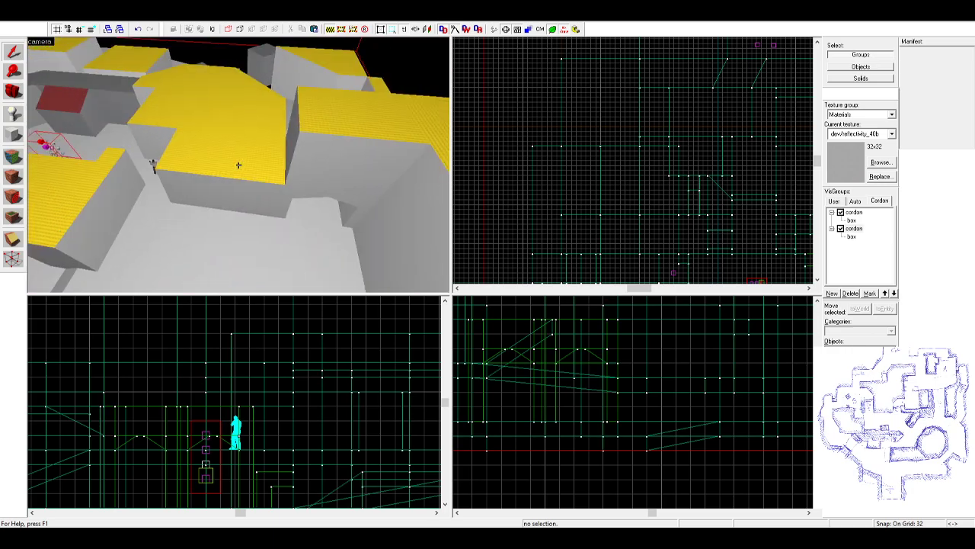
key("w")
key("z")
left_click(196, 156)
key("z")
key("s")
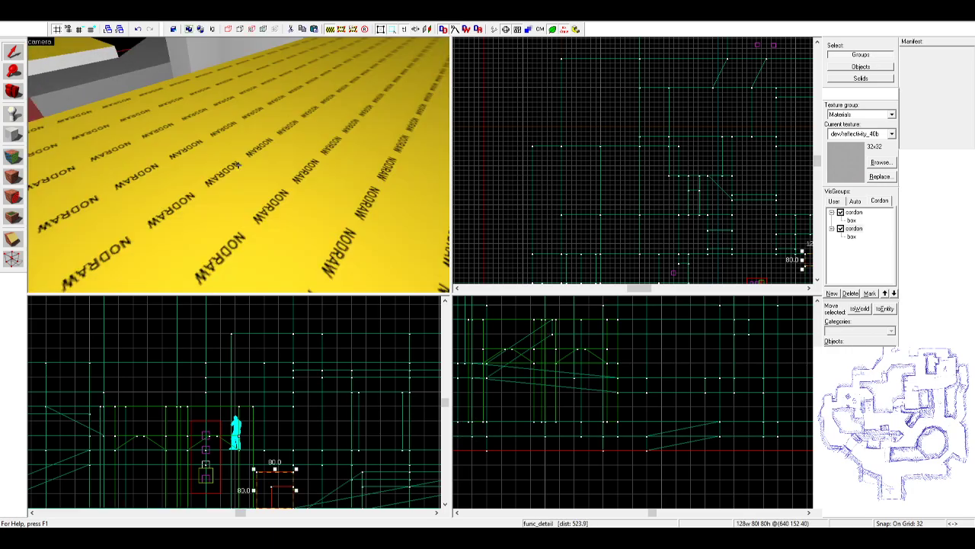
key("w")
key("z")
key("ctrl+v")
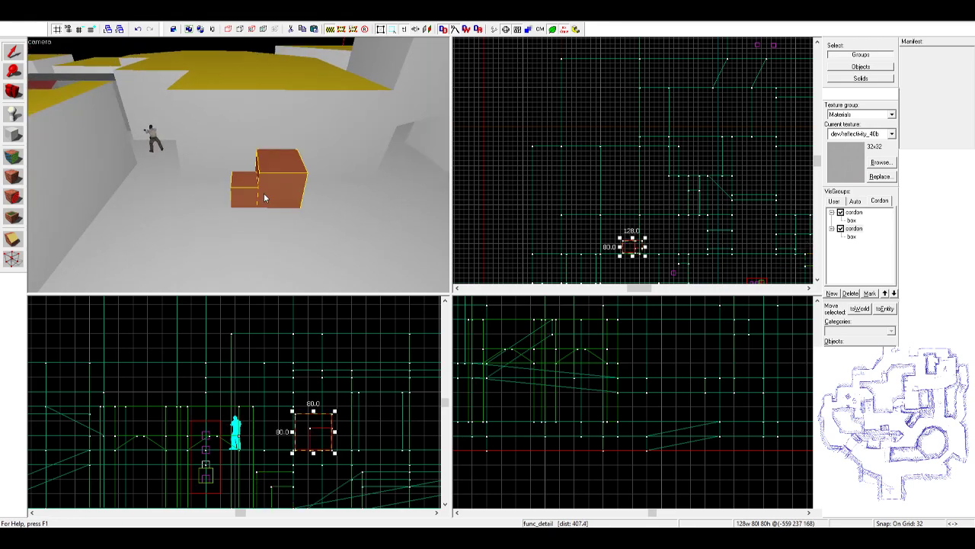
key("ctrl+b")
- Flip the copied crate pair vertically in the top view so the small crate sits against the wall
scroll(671, 246, "up", 5)
key("z")
key("w")
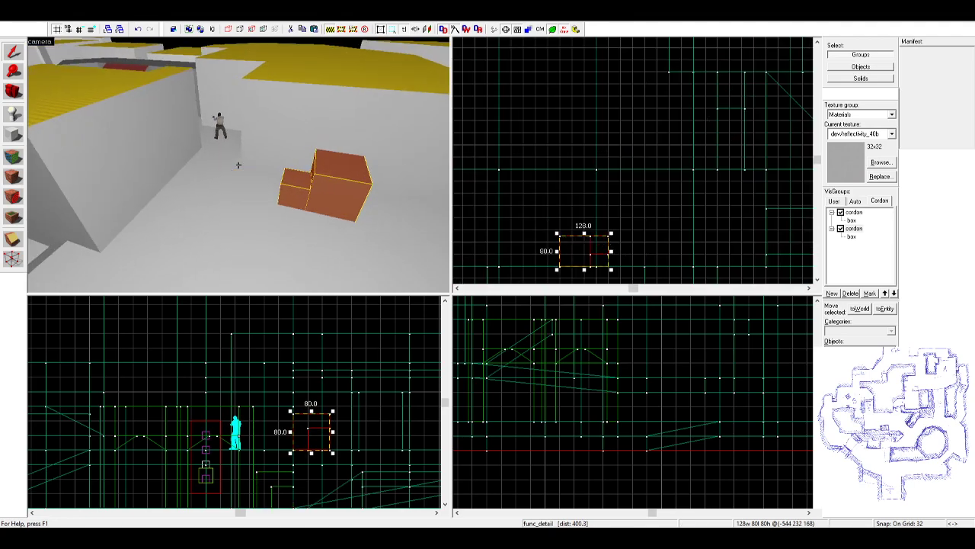
key("z")
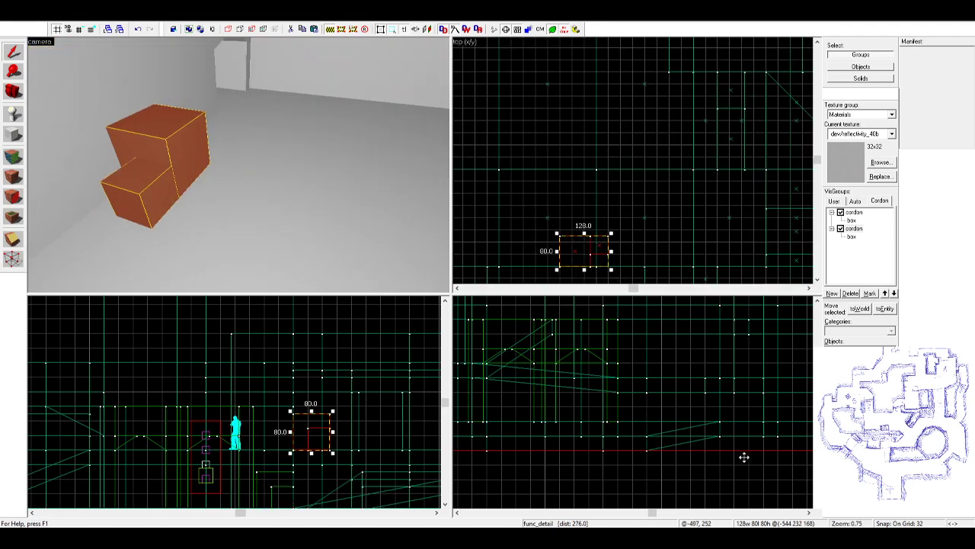
key("ctrl+i")
key("z")
key("s")
key("z")
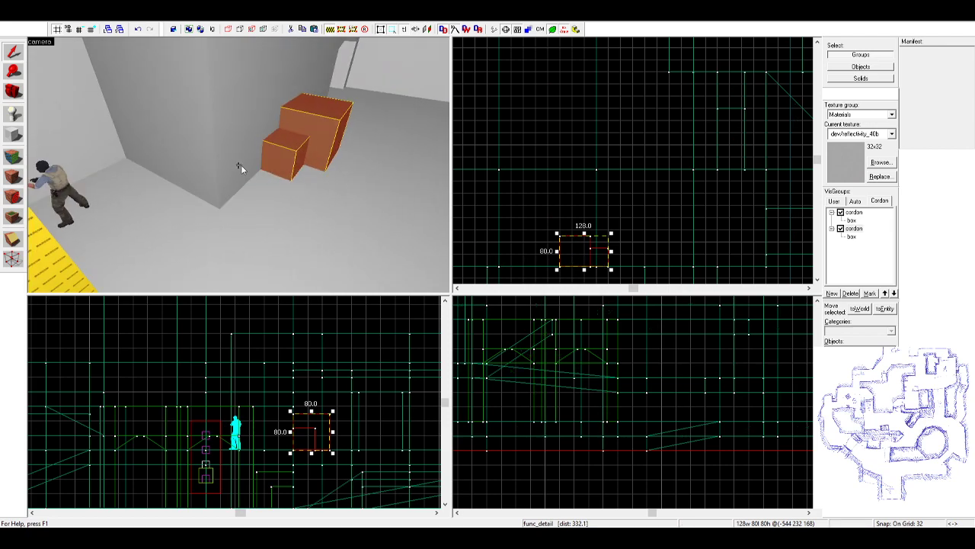
key("z")
key("w")
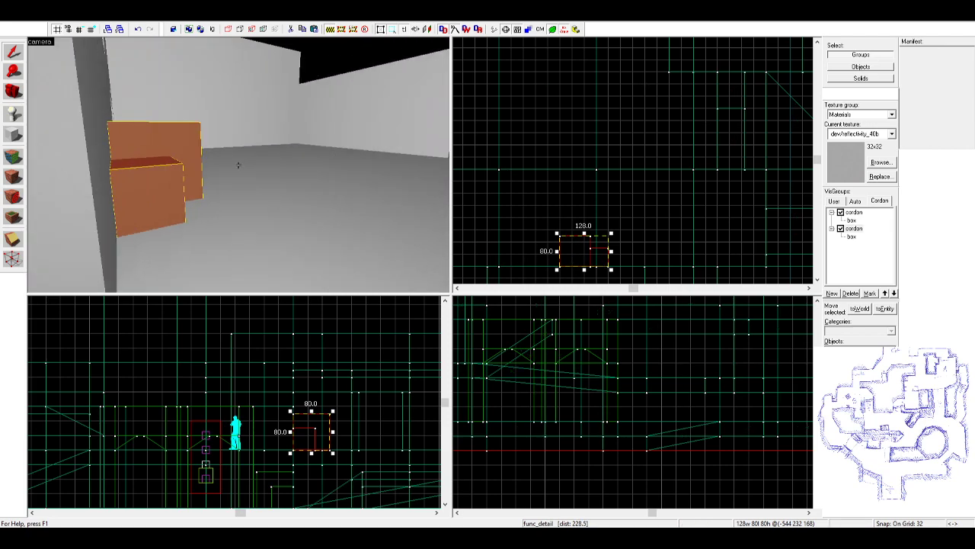
key("Escape")
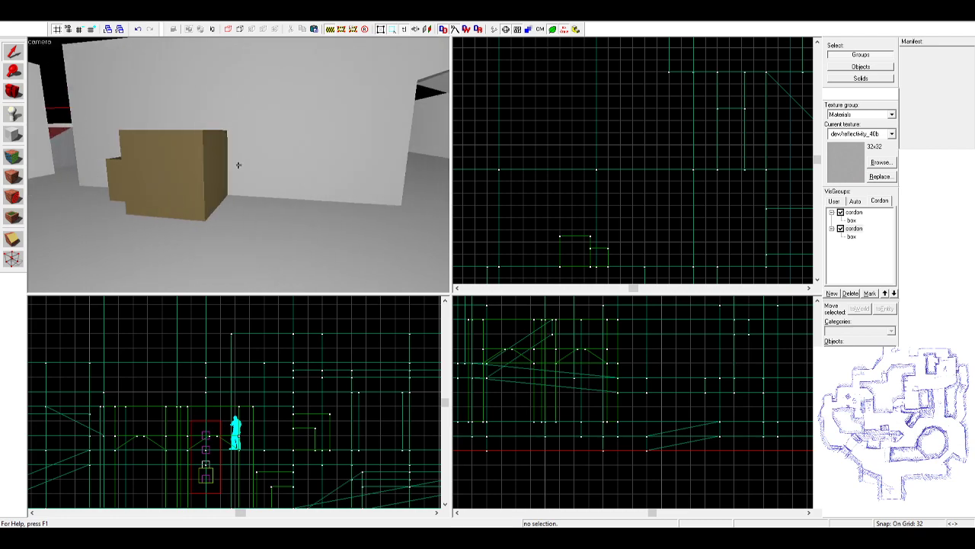
- Examine the crate pair's placement in the courtyard from ground level, from above and from the approach corridor
key("d")
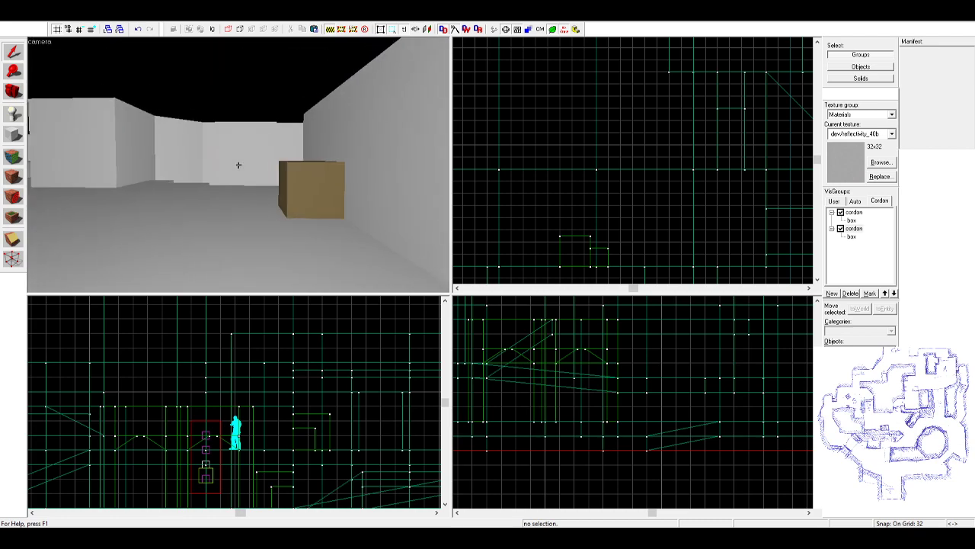
key("s")
key("z")
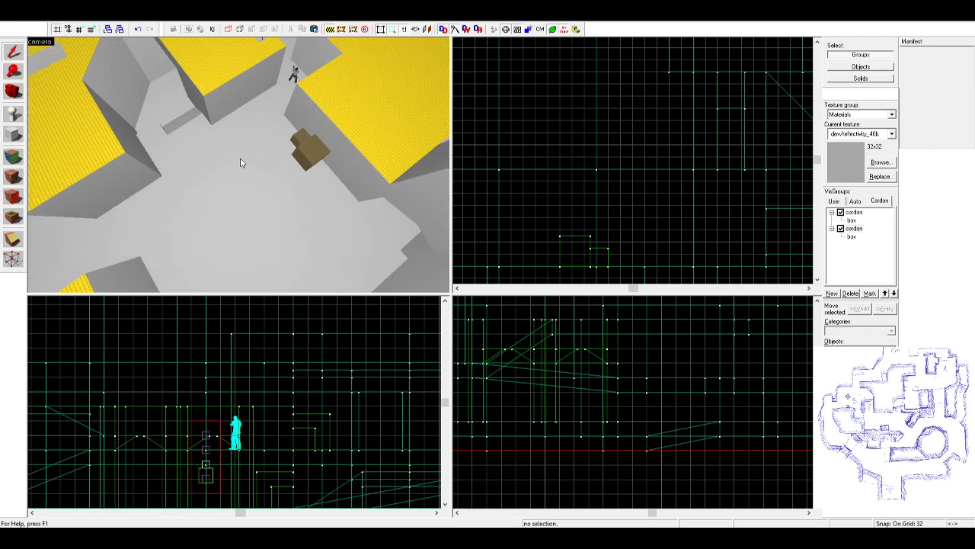
key("z")
key("s")
key("z")
left_click(288, 156)
left_click(273, 126)
left_click(278, 166)
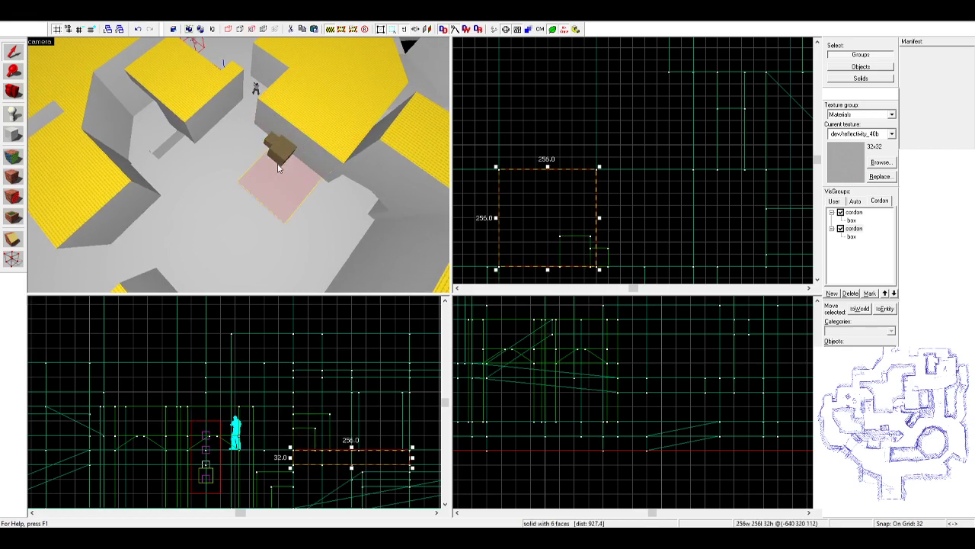
left_click(279, 161)
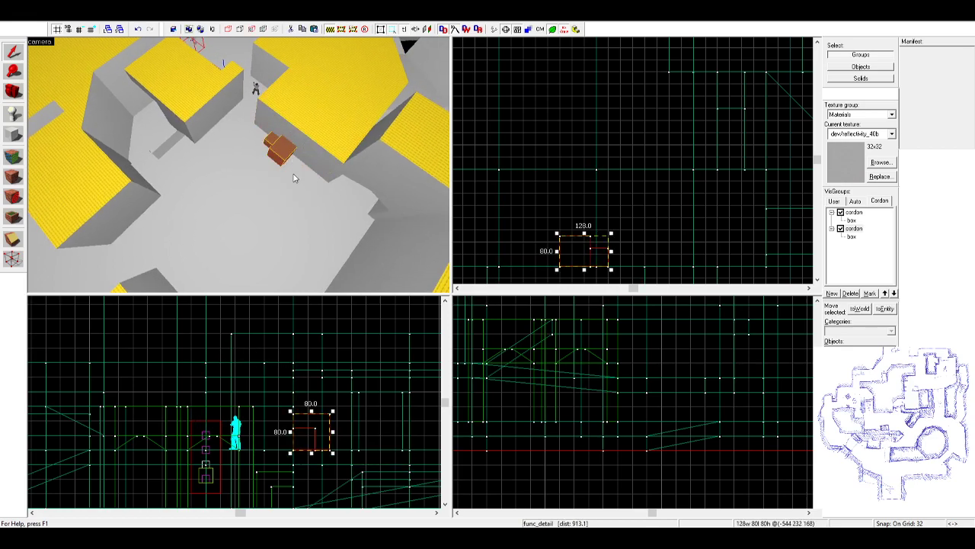
key("z")
key("w")
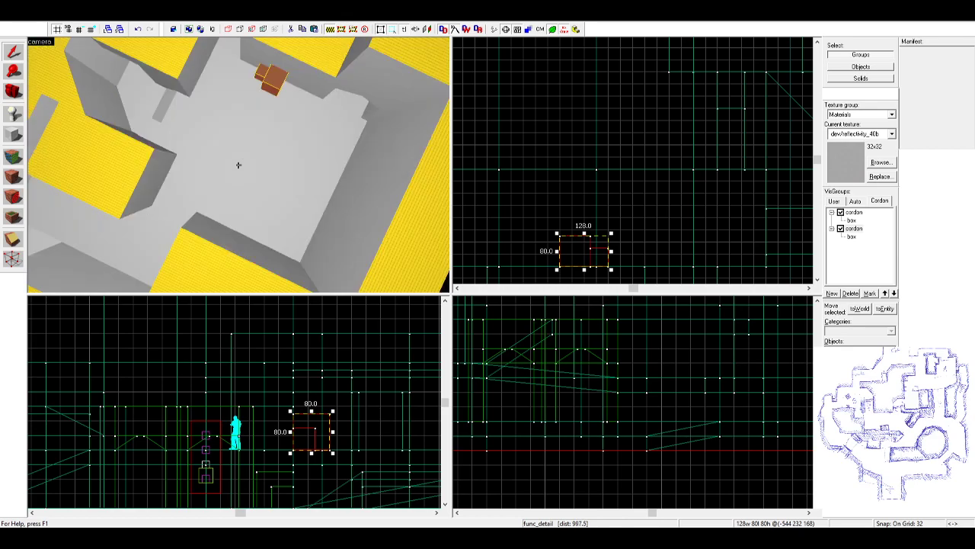
key("s")
key("z")
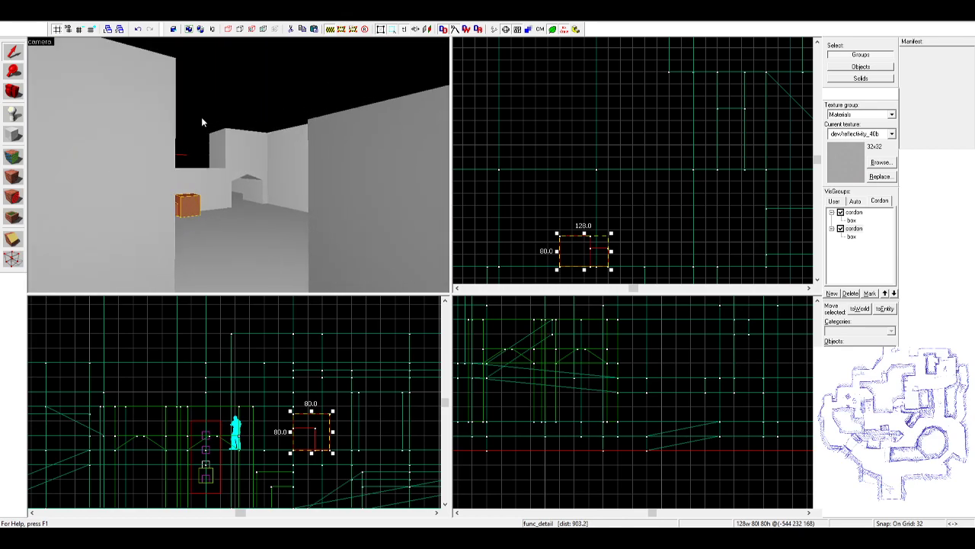
- Check the routes and sightlines past the crates, through the covered passage and across the courtyard
left_click(202, 119)
key("z")
key("w")
key("w")
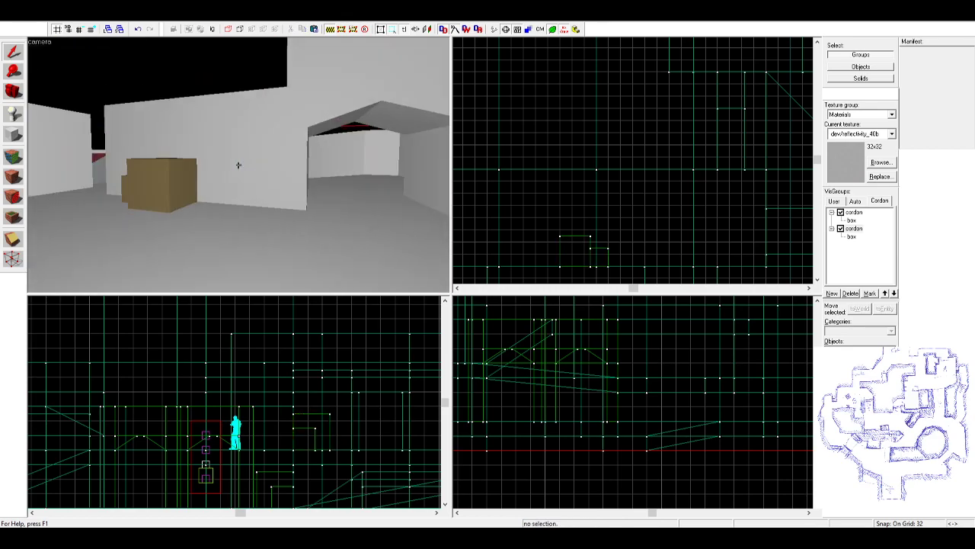
key("z")
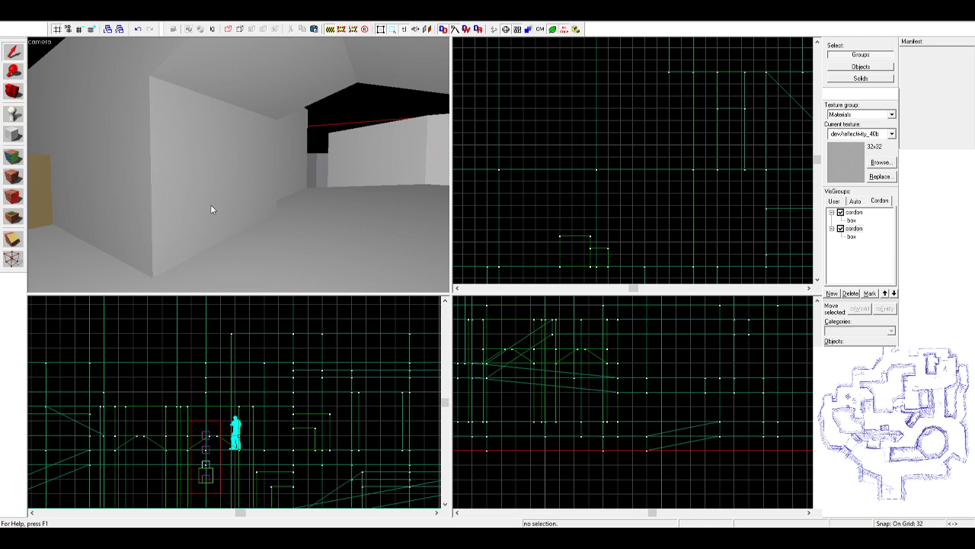
key("w")
key("z")
key("z")
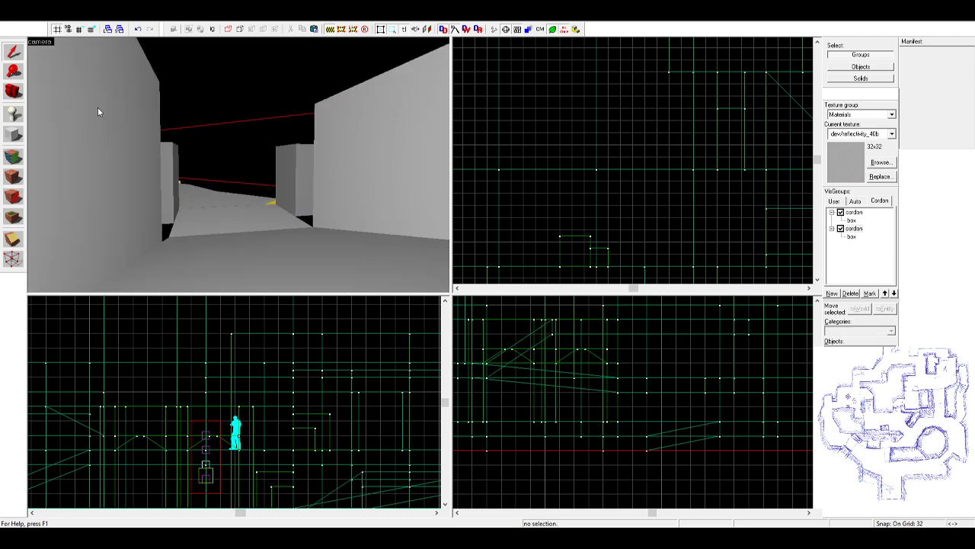
key("z")
key("w")
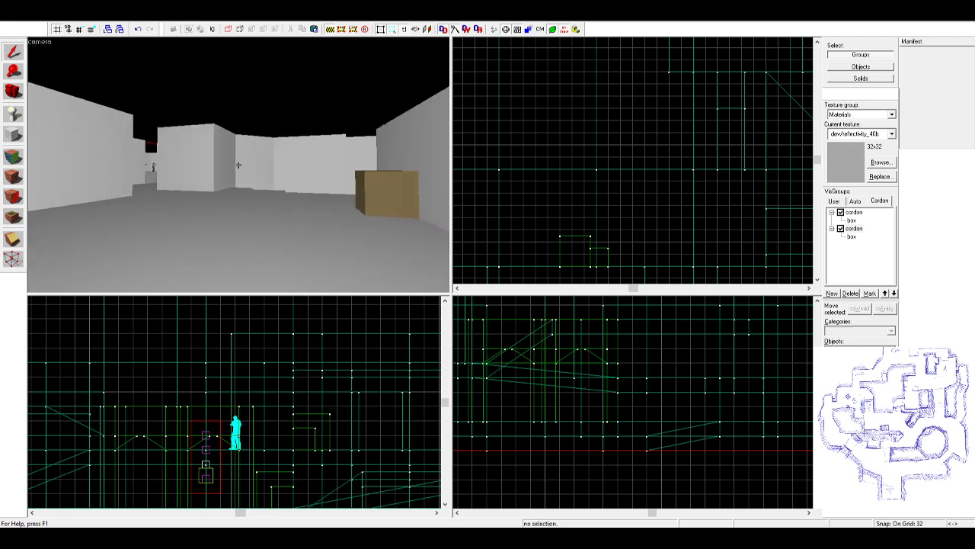
key("w")
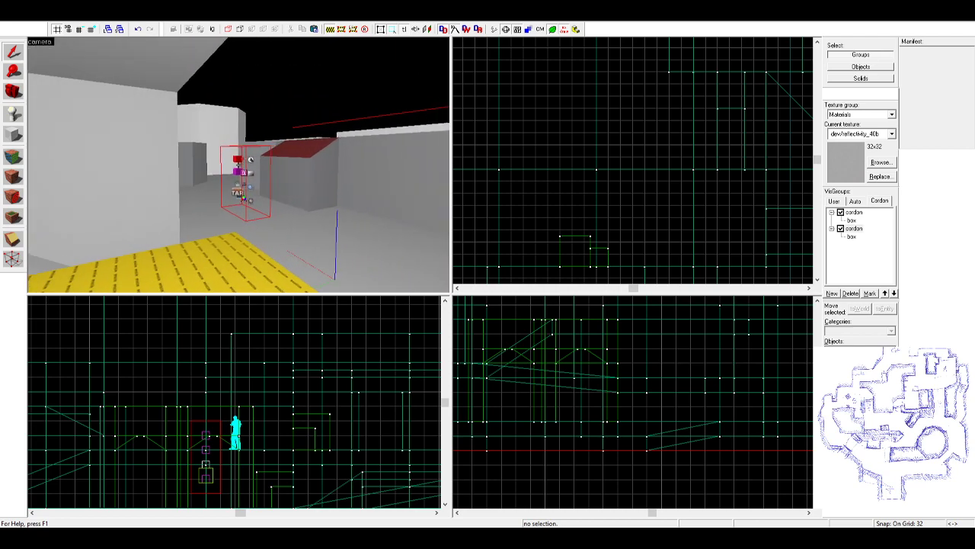
key("w")
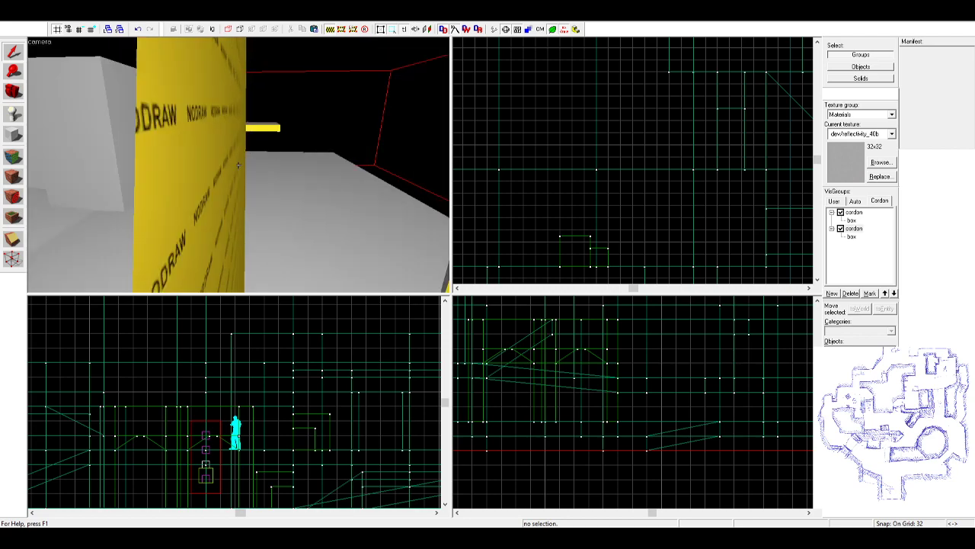
- Delete the 512 × 256 floor piece at the map's open edge and extend the adjoining 640-unit-wide piece over its area
key("z")
left_click(241, 165)
left_click(335, 167)
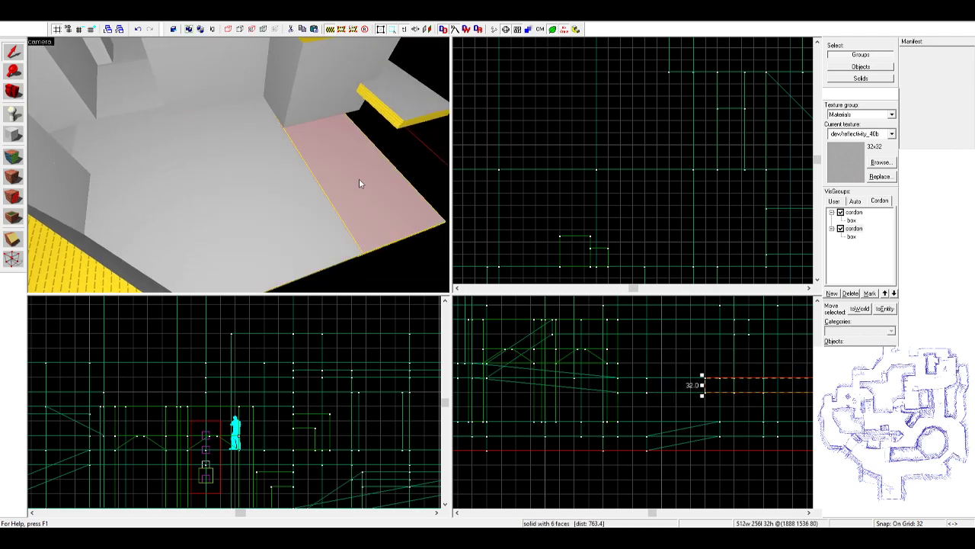
left_click(300, 184)
scroll(667, 155, "down", 5)
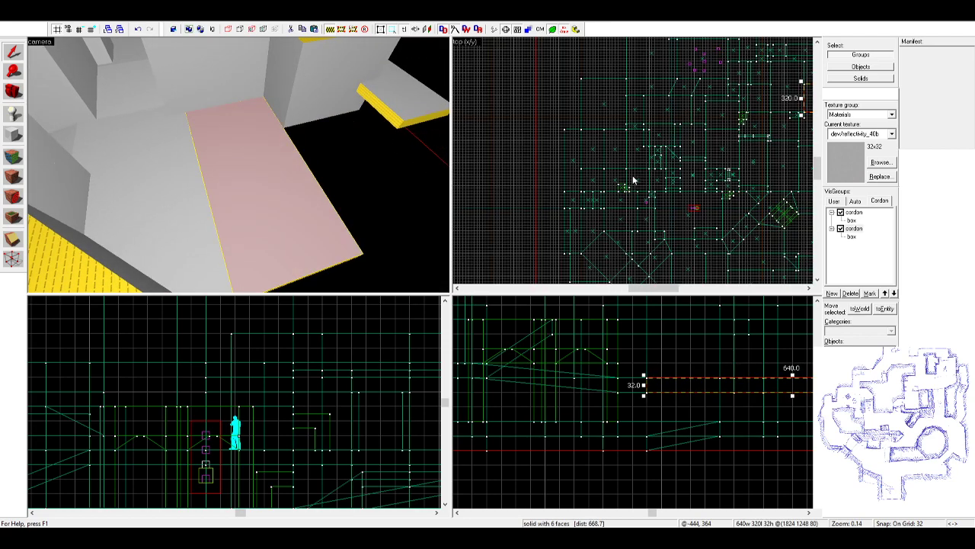
scroll(695, 171, "up", 8)
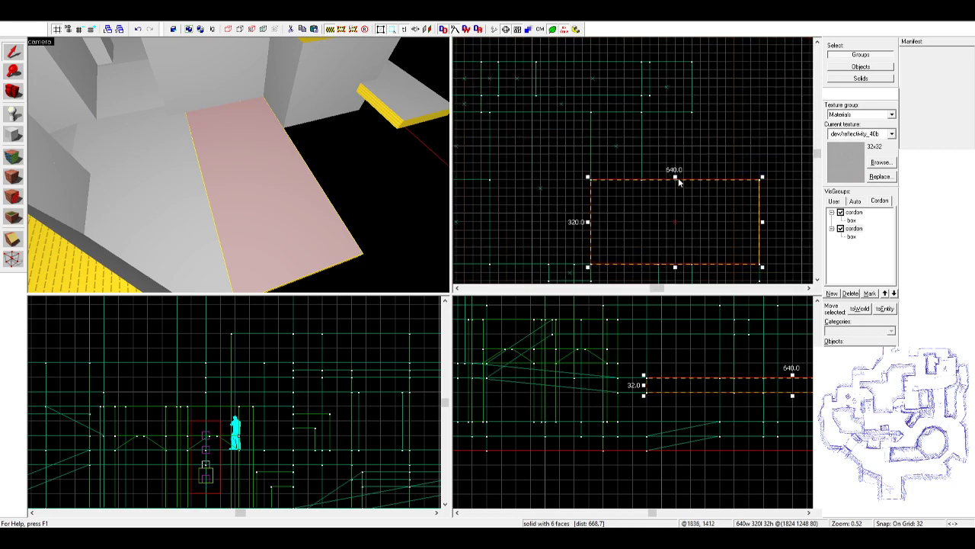
left_click_drag(675, 176, 675, 113)
- Raise the far-edge vertices of the extended floor piece two grid steps to form a ramp
key("shift+v")
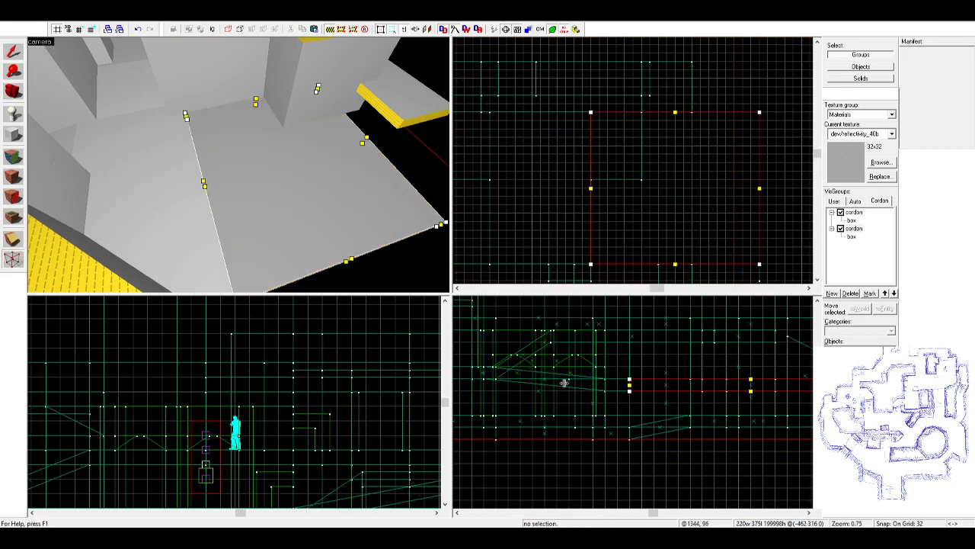
left_click_drag(567, 72, 801, 138)
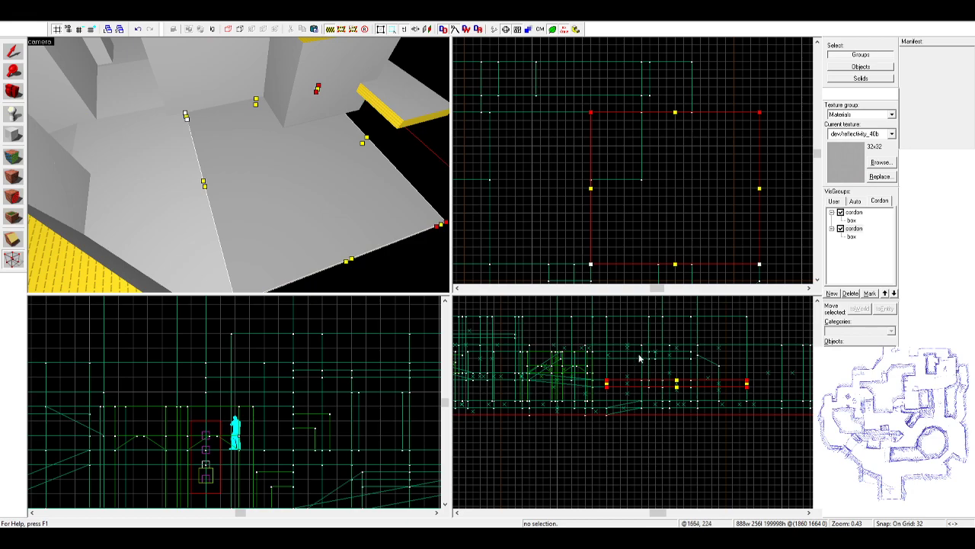
scroll(639, 360, "up", 3)
key("Up")
key("Up")
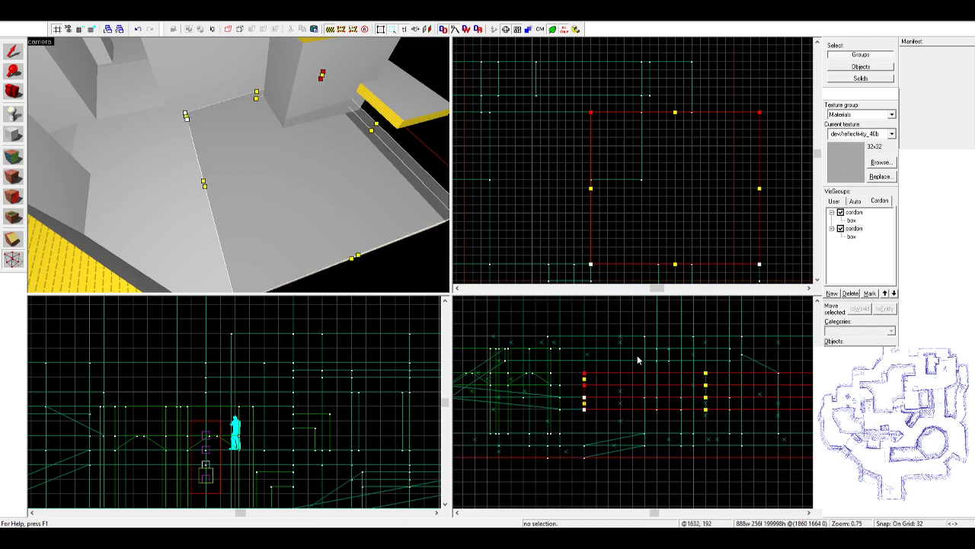
left_click(14, 48)
key("Escape")
- Copy the 192 × 192 × 32 block beyond the wall onto the extended ramp floor and lower it to the ramp surface
key("z")
key("w")
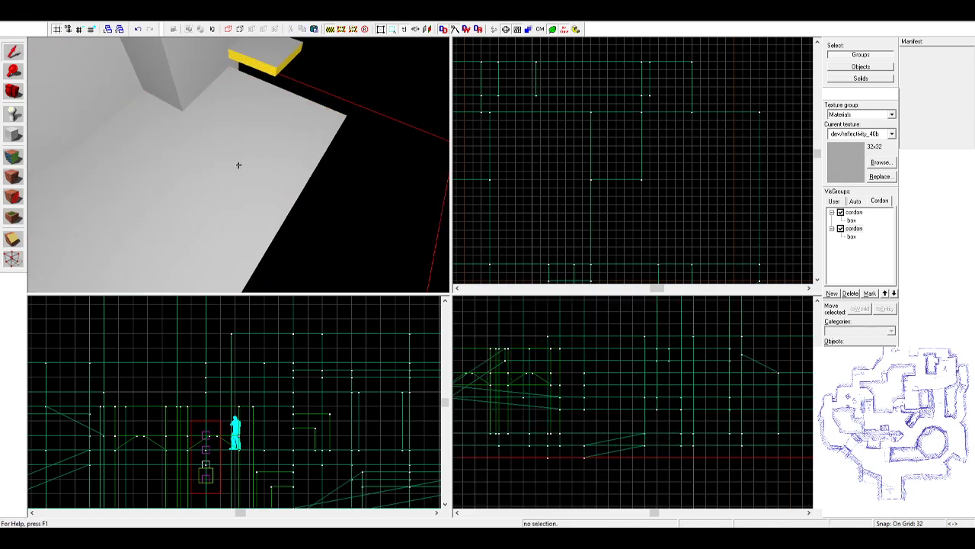
key("z")
left_click(243, 162)
left_click(200, 112)
left_click(234, 89)
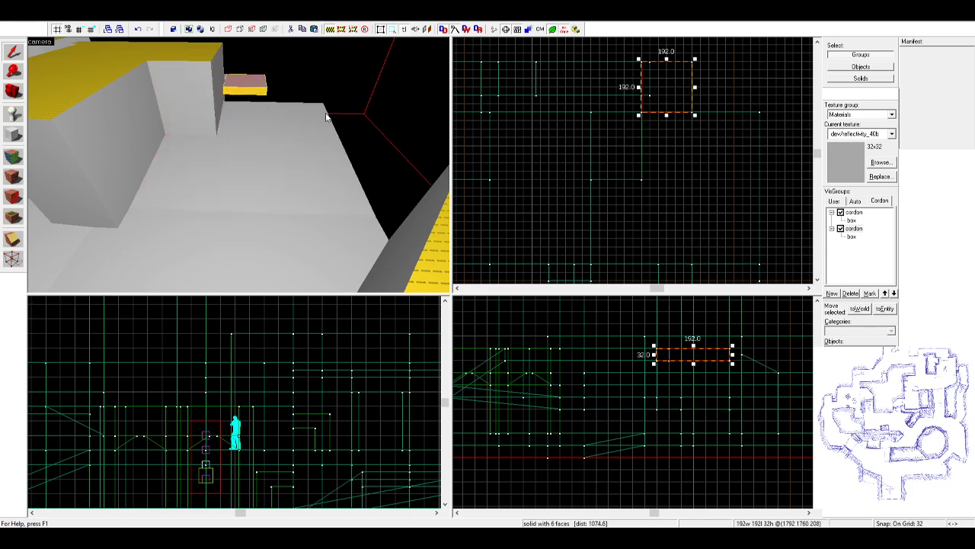
scroll(686, 190, "up", 3)
mouse_move(676, 95)
left_mouse_down("shift")
mouse_move(686, 190)
mouse_move(705, 190)
left_mouse_up("shift")
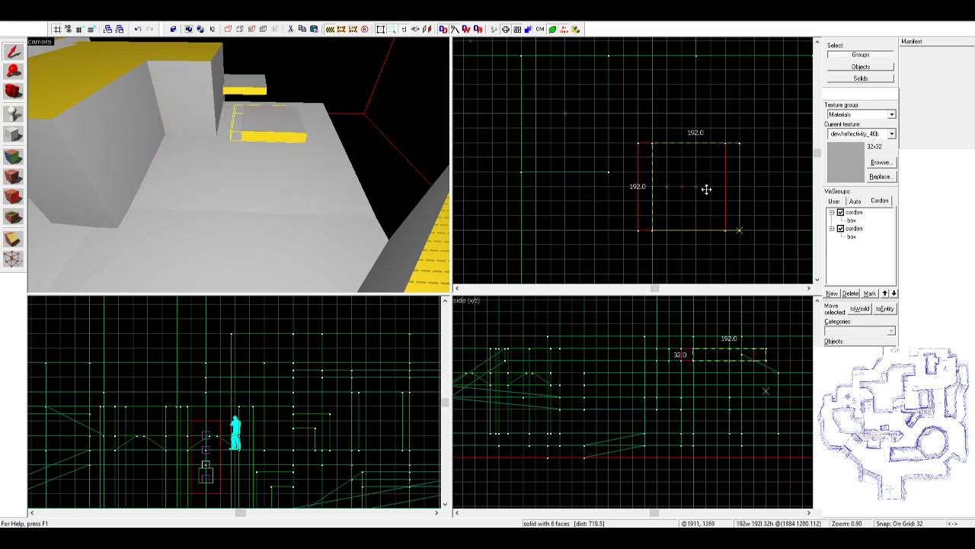
scroll(732, 372, "up", 3)
left_click_drag(724, 347, 718, 398)
- Examine how the copied block sits against the sloped floor in the camera and side views
left_click(299, 219)
left_click(274, 154)
scroll(557, 370, "down", 2)
scroll(343, 371, "down", 3)
middle_click_drag(263, 429, 111, 361)
scroll(297, 350, "up", 5)
scroll(309, 350, "up", 2)
left_click(295, 180)
left_click(265, 138)
left_click(310, 181)
left_click(284, 153)
- Try to extend the 640-unit-wide ramp floor piece to a length of 640 units
left_click(293, 192)
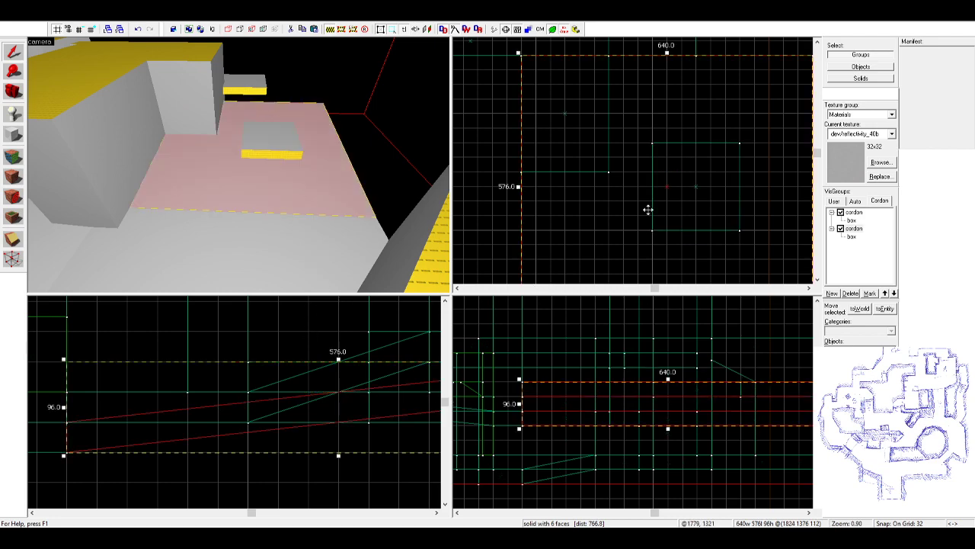
scroll(649, 211, "down", 1)
mouse_move(684, 85)
left_mouse_down()
mouse_move(685, 72)
mouse_move(685, 83)
left_mouse_up()
scroll(684, 83, "down", 3)
scroll(678, 180, "up", 1)
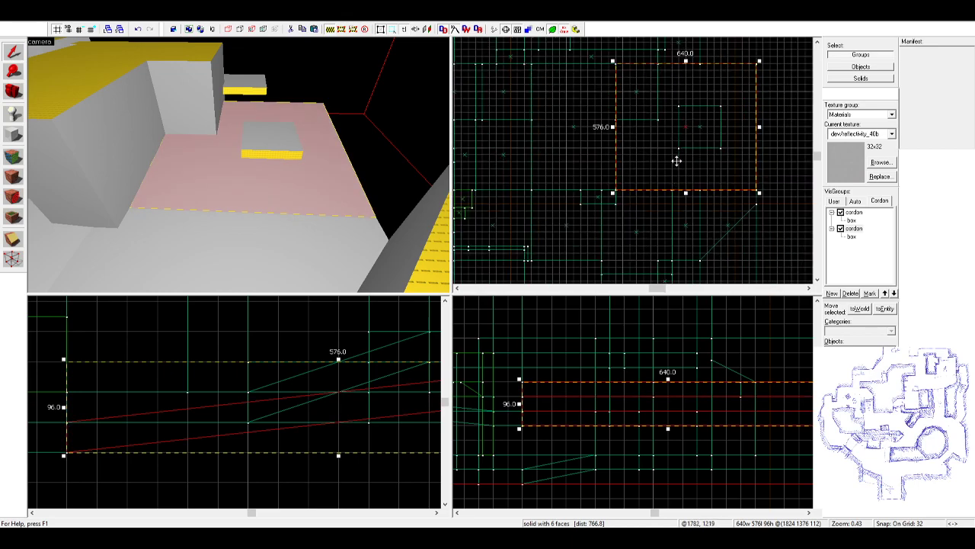
middle_click_drag(678, 75, 669, 120)
left_click_drag(683, 105, 683, 93)
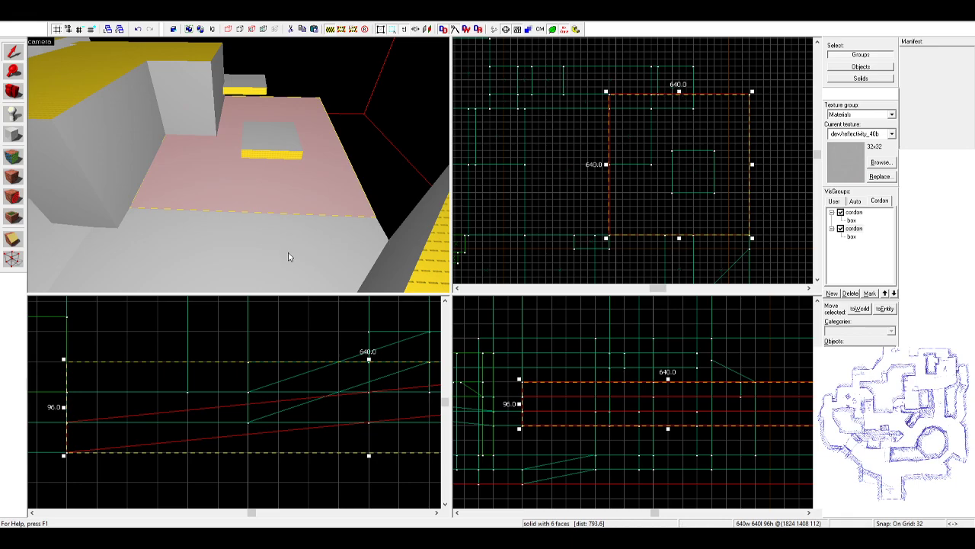
left_click(278, 147)
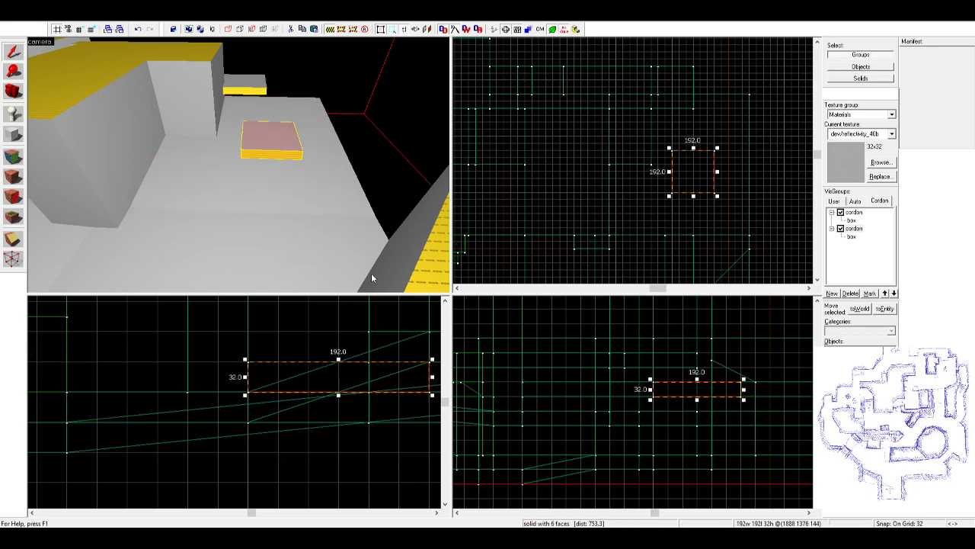
key("ctrl+z")
- Extend the copied 192 × 192 block downward into the ramp so that it is 64 units high
left_click(279, 155)
scroll(338, 392, "up", 2)
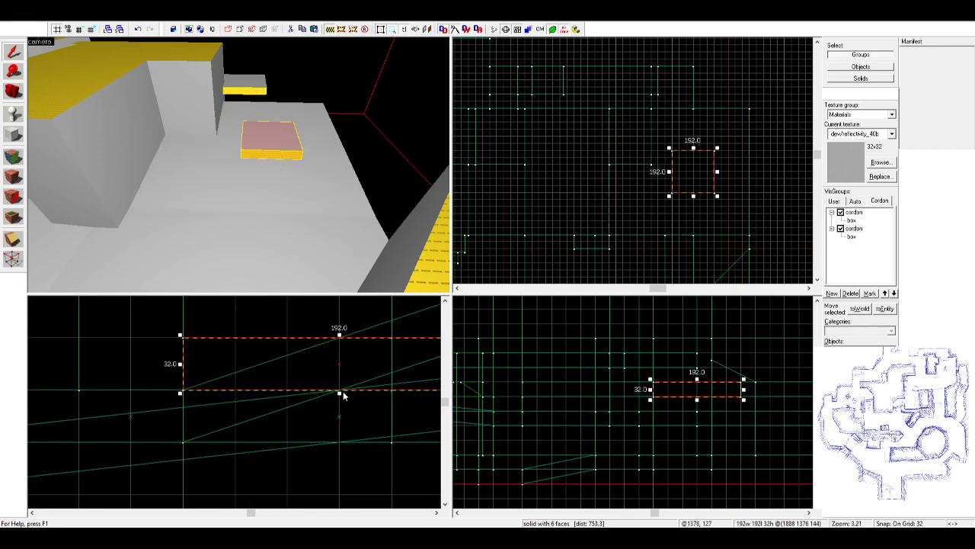
left_click_drag(340, 392, 340, 442)
scroll(693, 169, "down", 2)
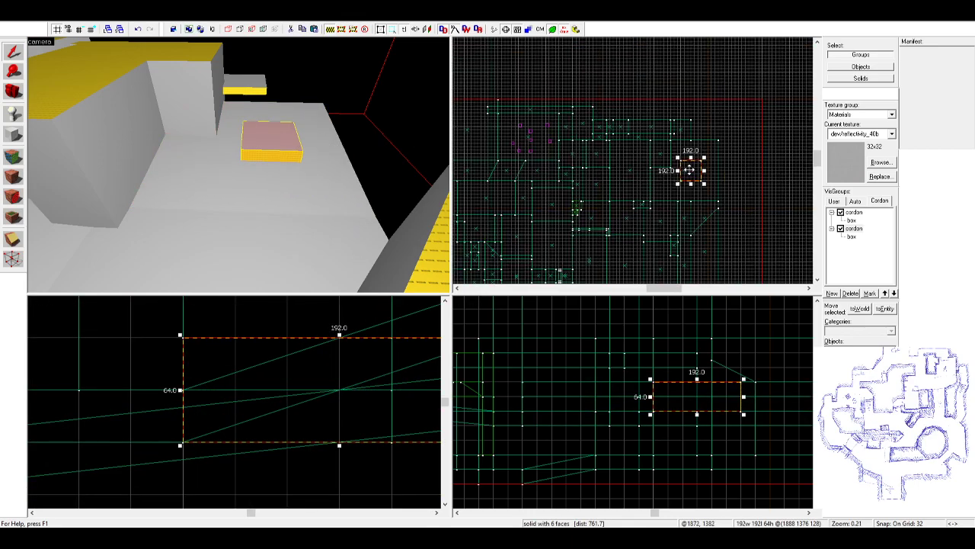
scroll(692, 169, "up", 4)
mouse_move(693, 169)
left_mouse_down()
mouse_move(668, 170)
mouse_move(695, 163)
left_mouse_up()
left_click(373, 150)
- Stack a copy of the 192 × 192 × 64 block directly on top of the original
key("z")
key("w")
key("z")
left_click(241, 163)
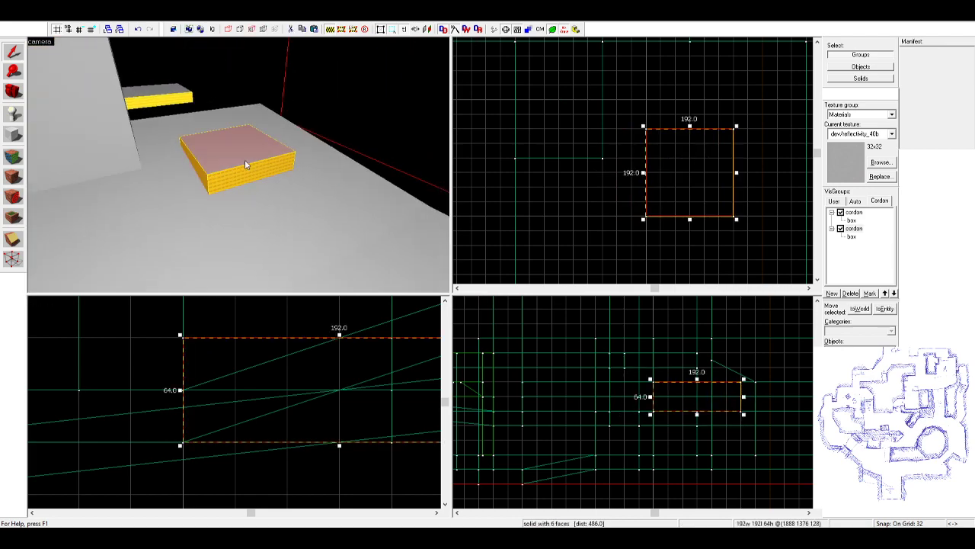
scroll(583, 406, "up", 3)
left_click_drag(752, 386, 753, 361, "shift")
scroll(647, 411, "down", 3)
left_click_drag(715, 389, 716, 374)
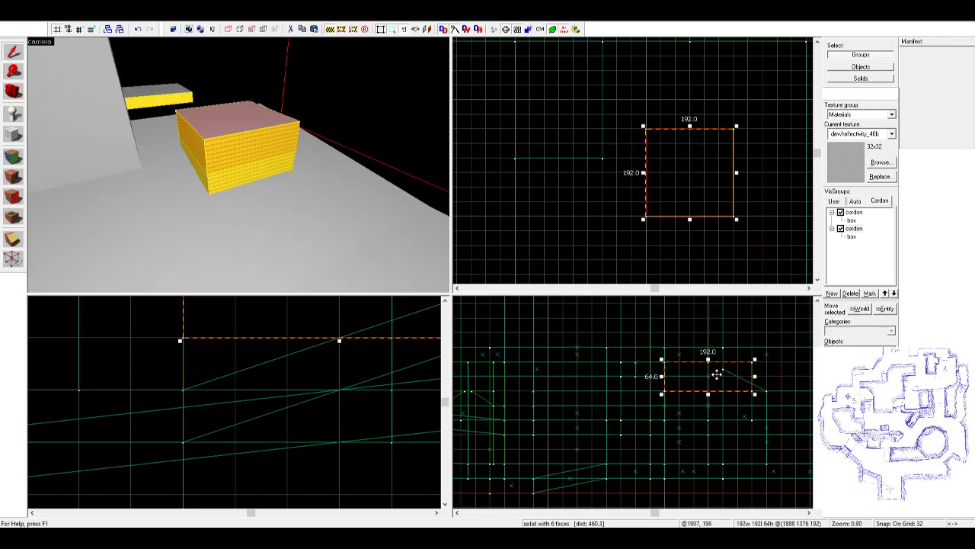
- Shrink the upper block to a centred 128 × 128 tier, 32 units high
left_click_drag(643, 126, 658, 142)
key("Return")
left_click_drag(736, 219, 722, 204)
scroll(710, 357, "up", 3)
mouse_move(719, 416)
left_mouse_down()
mouse_move(719, 386)
mouse_move(739, 381)
left_mouse_up()
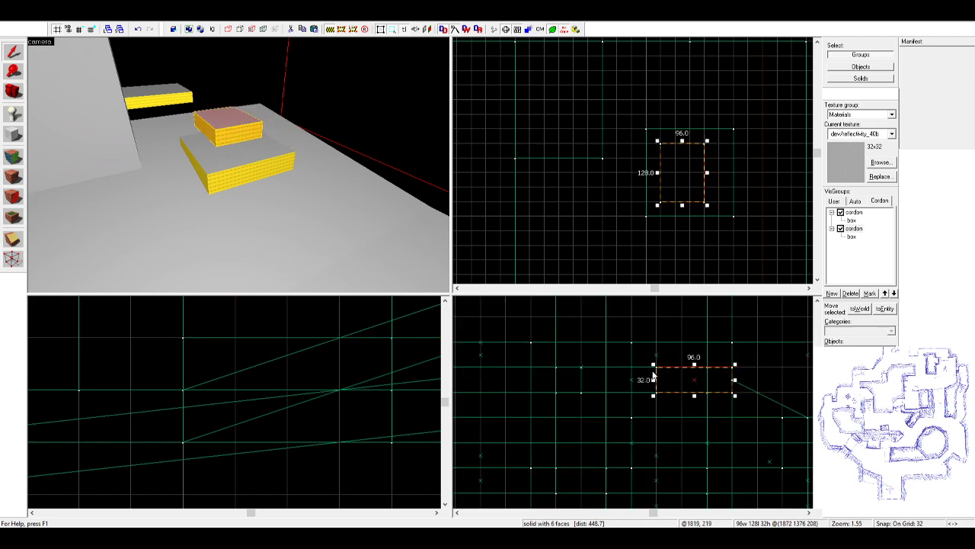
left_click_drag(653, 379, 678, 379)
key("ctrl+z")
key("ctrl+z")
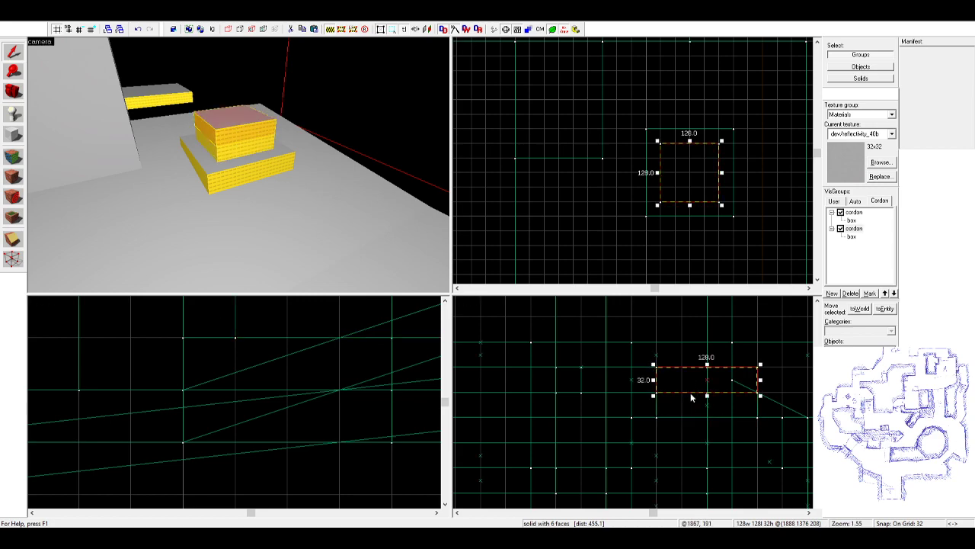
- Copy the 128 × 128 tier on top of itself and reshape the copy into a centred 64 × 64 pillar, 160 units high
left_click_drag(646, 379, 678, 380)
left_click_drag(721, 205, 707, 189)
left_click_drag(707, 140, 707, 156)
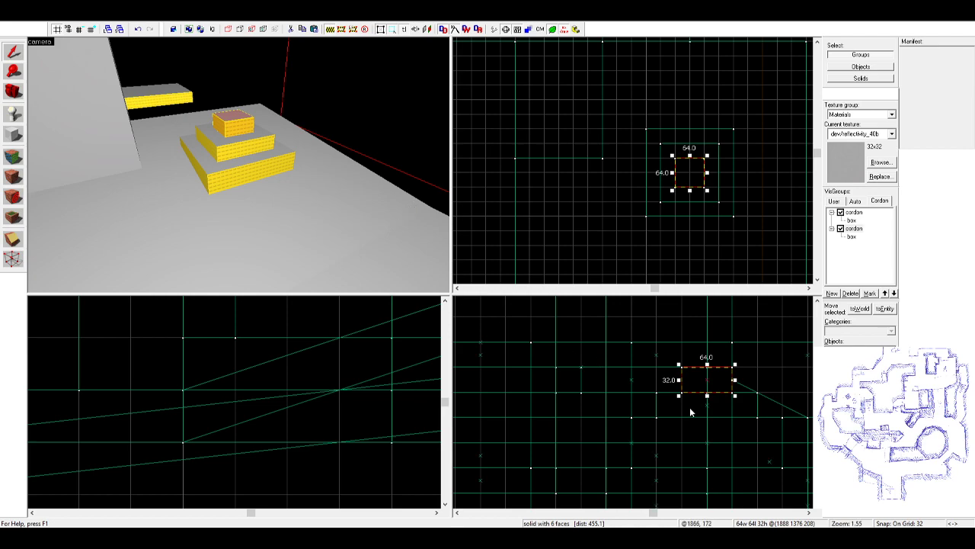
scroll(673, 459, "up", 1)
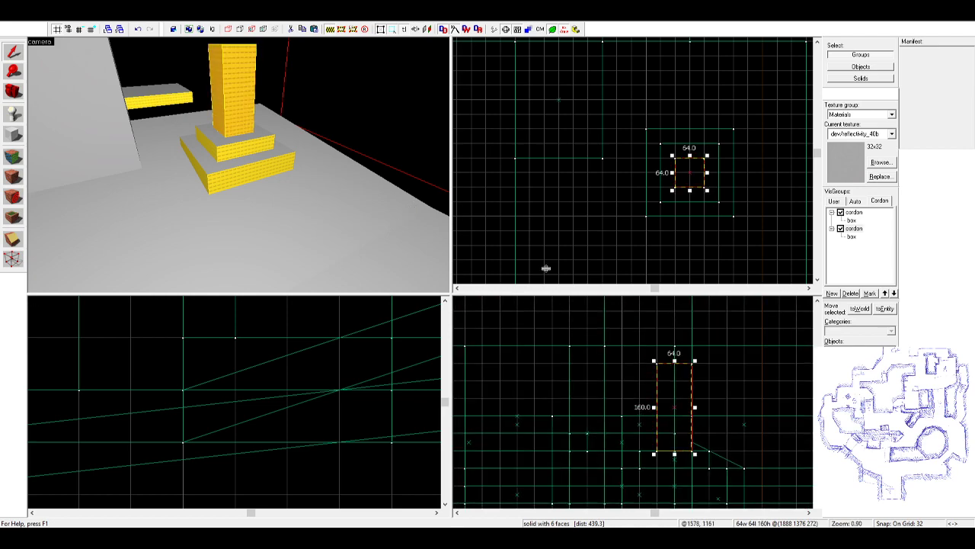
key("Escape")
- Examine the stepped pillar from the approach corridor and from close by at ground level
key("z")
key("w")
key("s")
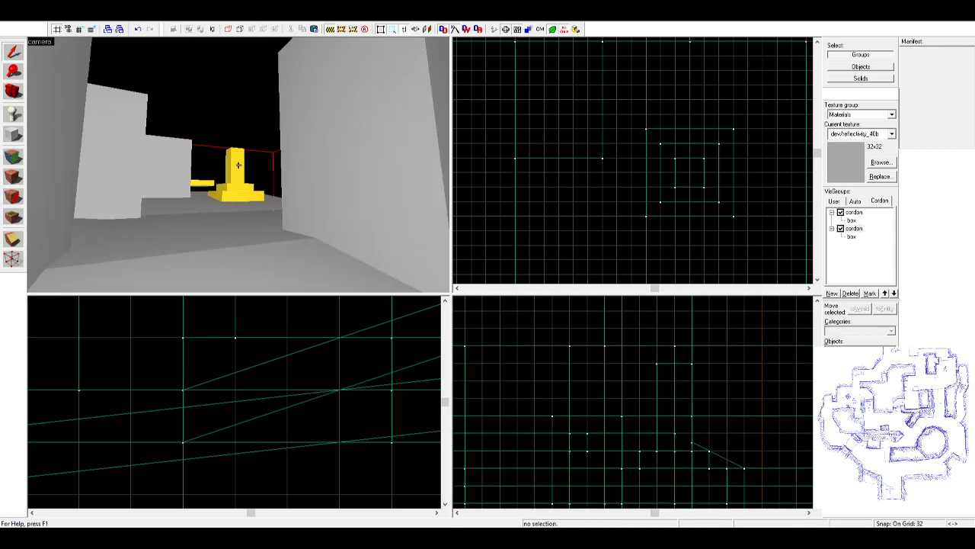
key("w")
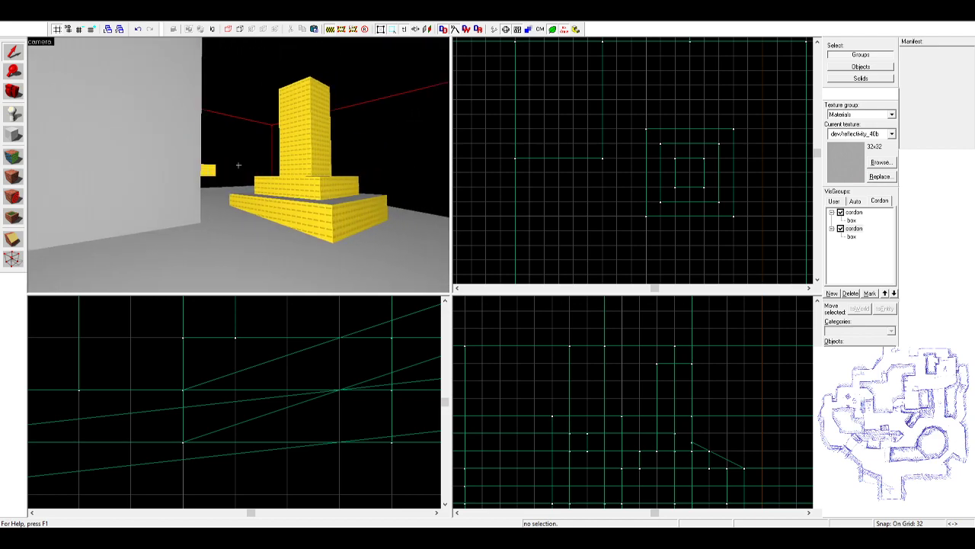
key("s")
key("z")
- Select the pillar's 192 × 192 base block and open its faces for texture editing
left_click(296, 175)
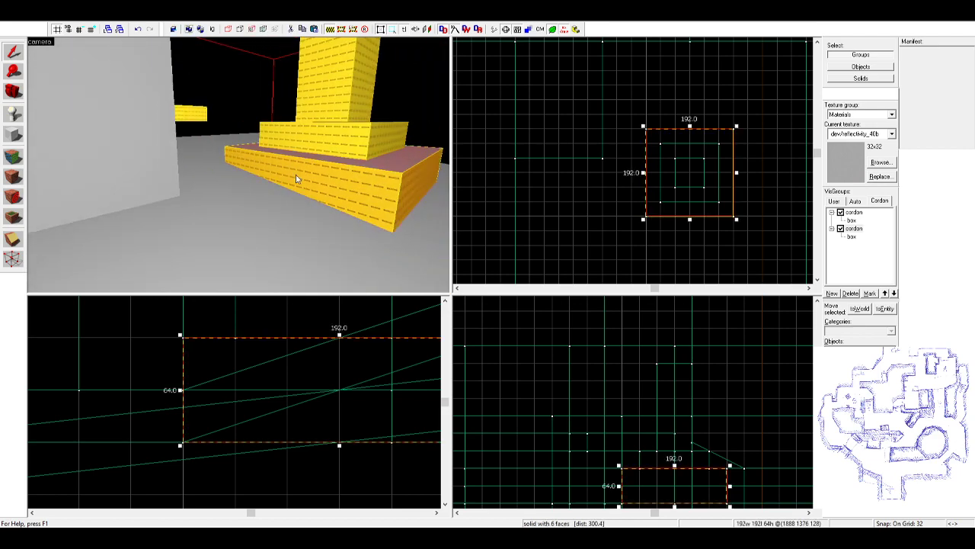
key("z")
key("w")
key("s")
key("z")
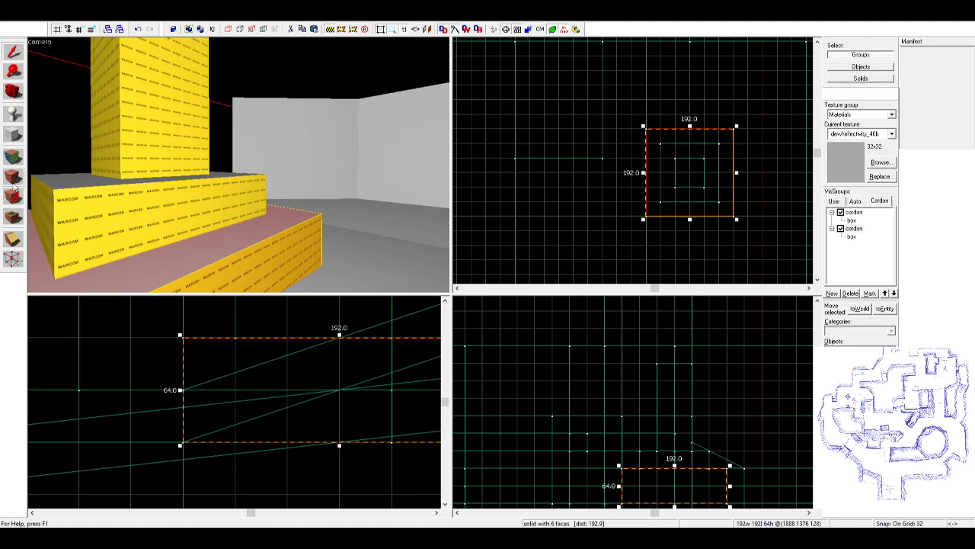
left_click(13, 157)
- Check sightlines to the pillar from the approach corridor, the covered passage and the open end of the ramp
key("z")
key("s")
key("w")
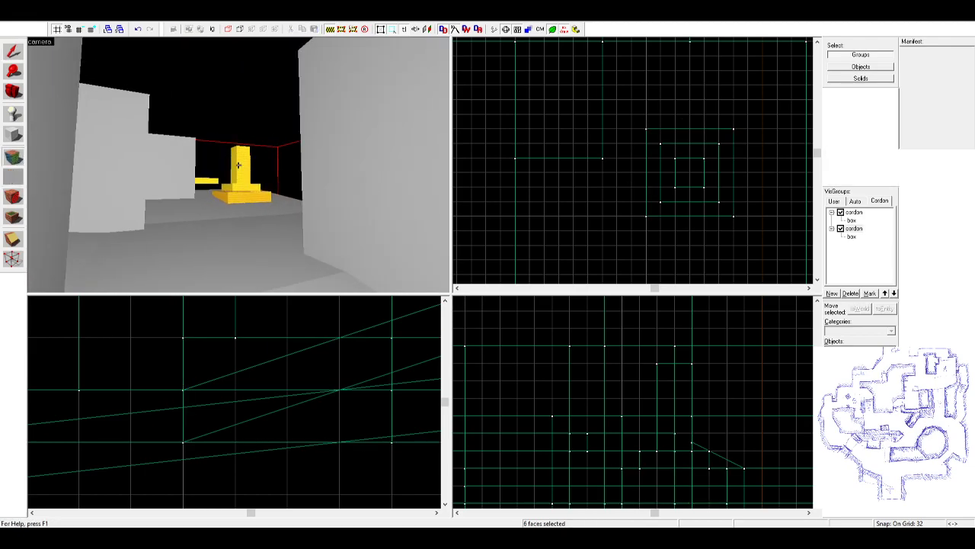
key("w")
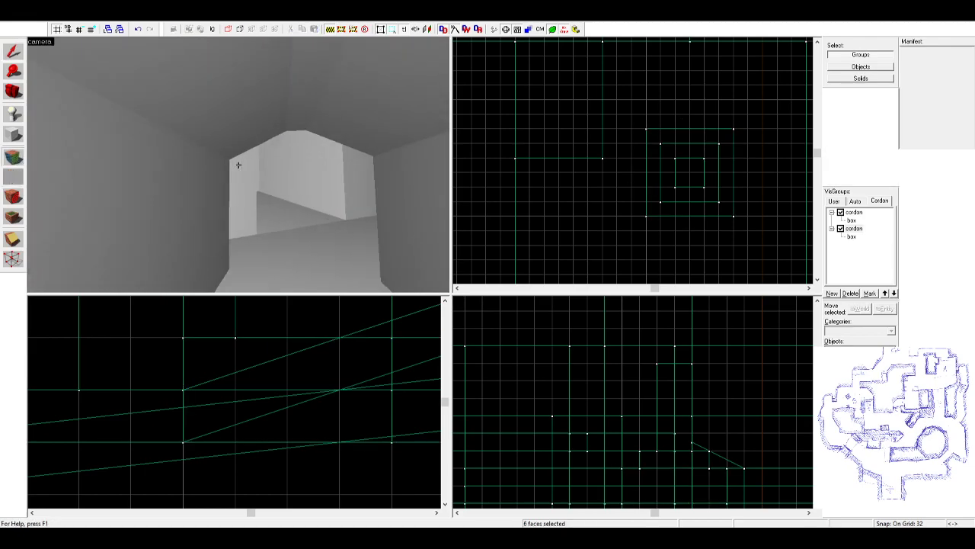
key("w")
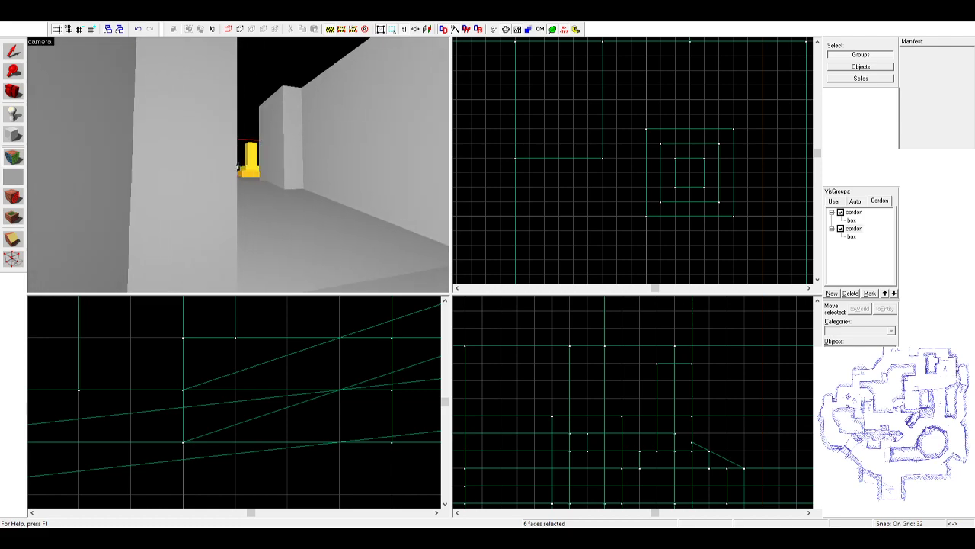
key("w")
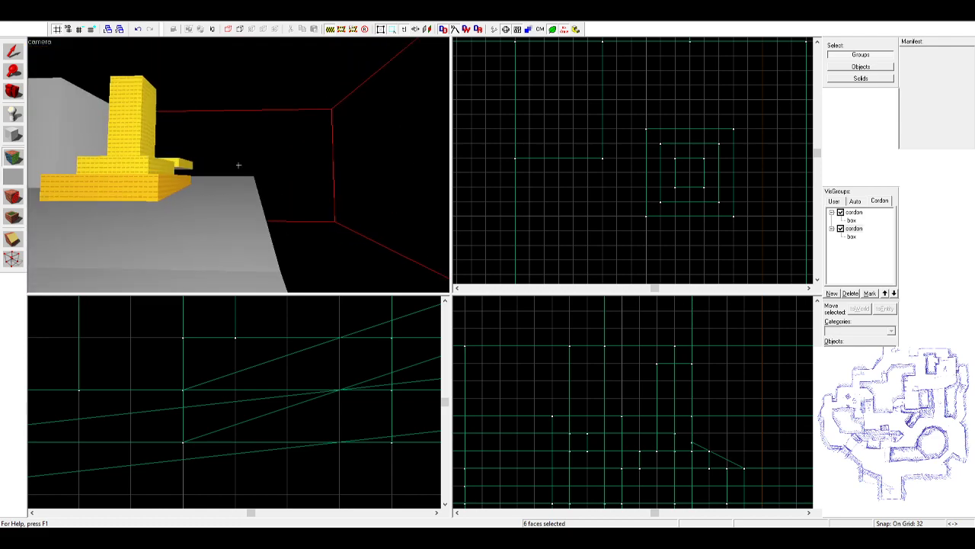
- Pick up the ramp floor's dev/reflectivity_50b texture and apply it to the faces of the base, tier and pillar
left_click(281, 211)
key("w")
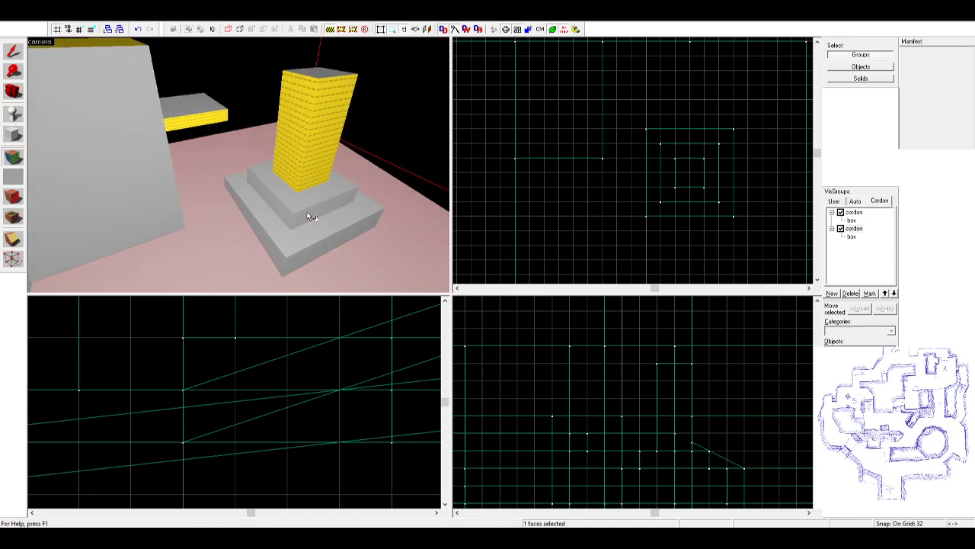
key("z")
key("w")
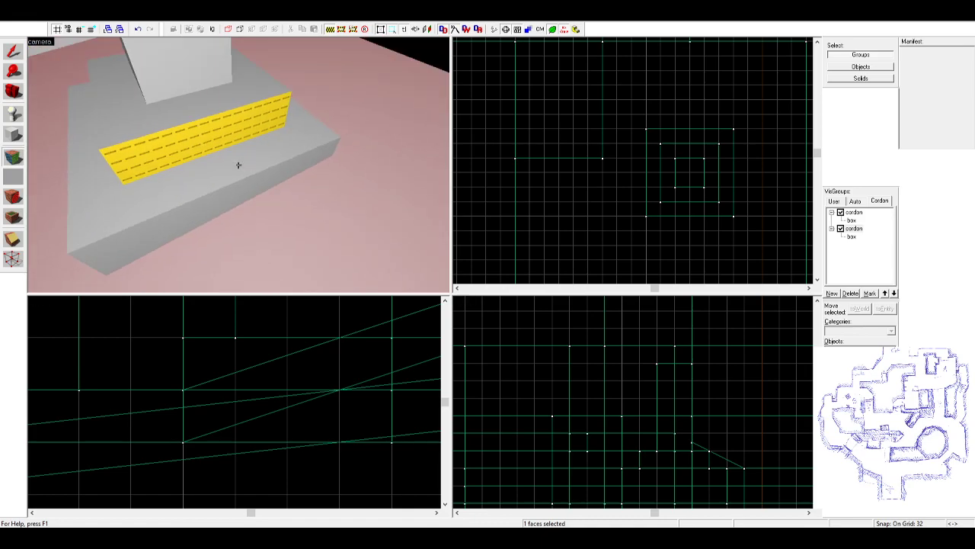
key("d")
key("z")
right_click(231, 163)
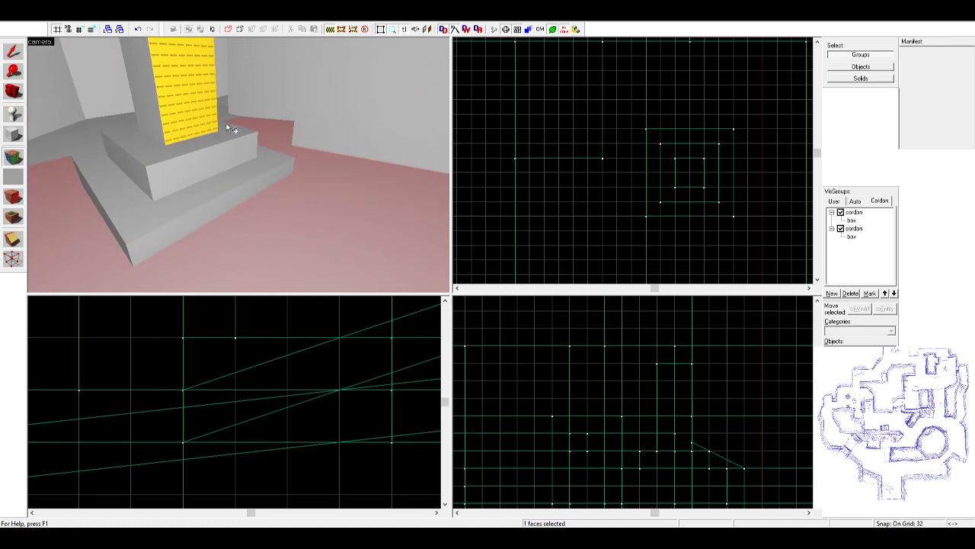
key("z")
- Select the base, tier and pillar together and tie them to a func_detail entity
key("shift+s")
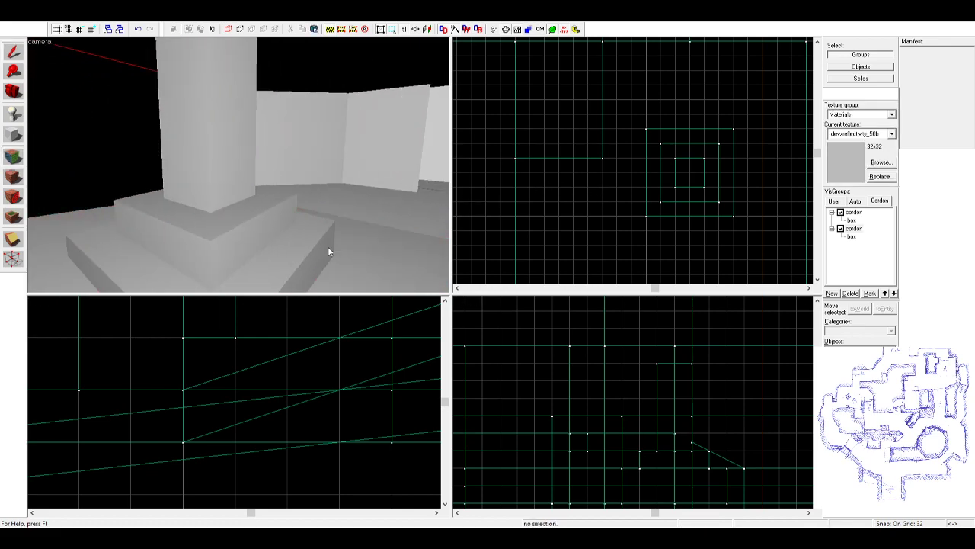
left_click(223, 137)
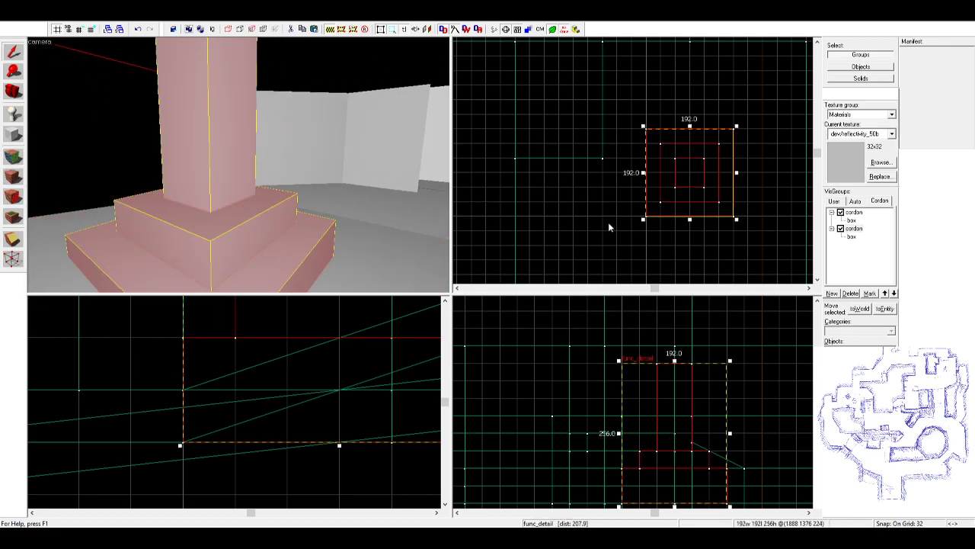
left_click(326, 73)
- Apply the dev/reflectivity_50b texture to the exposed yellow sliver at the foot of the wall corner
key("z")
key("s")
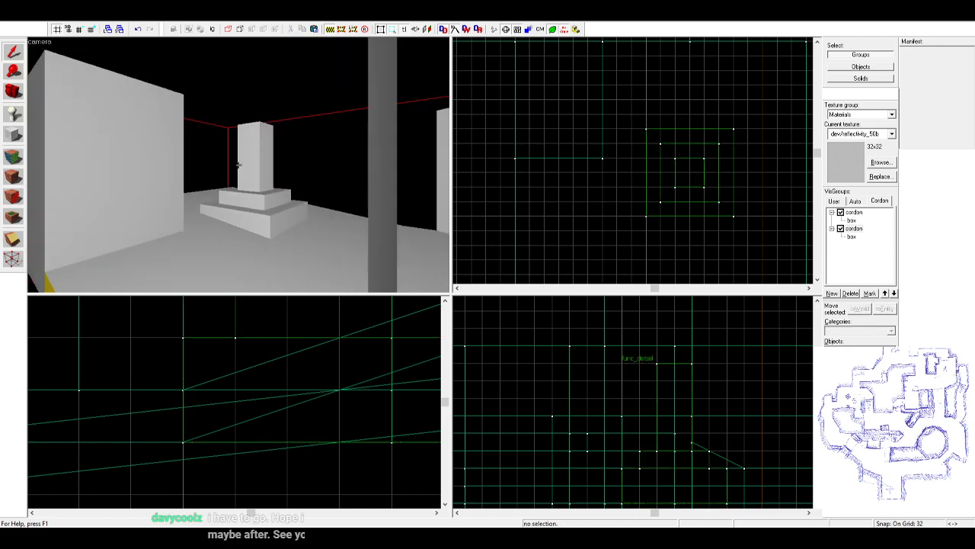
key("w")
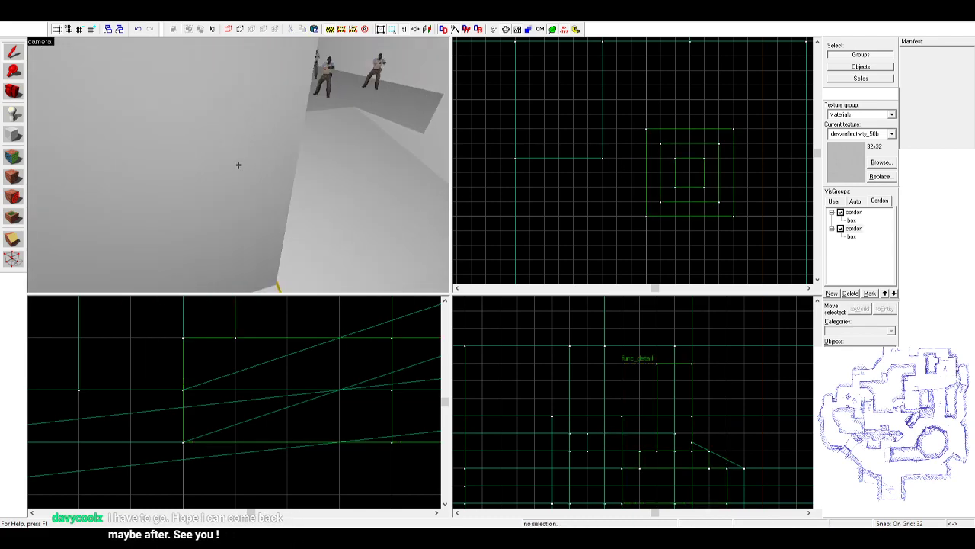
key("z")
key("shift+a")
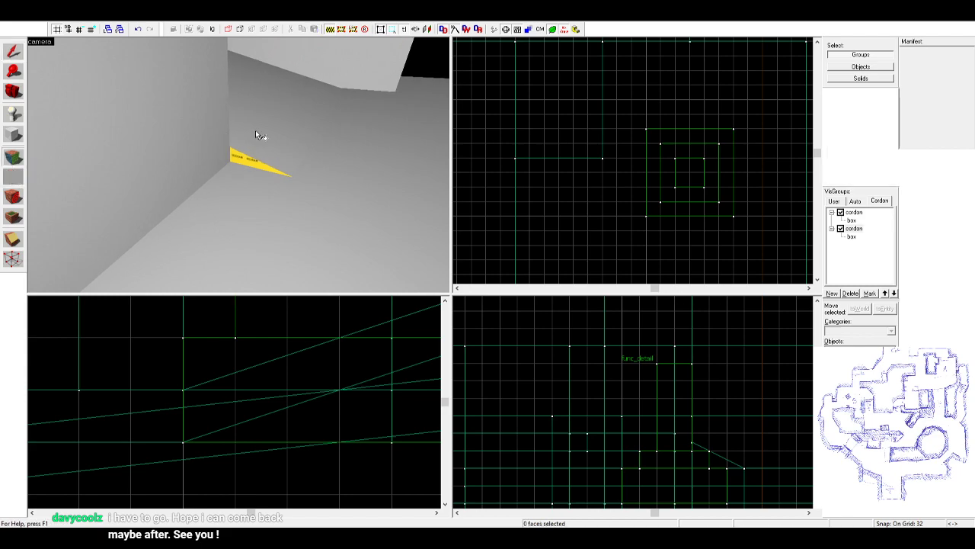
key("shift+s")
- Check the route and sightlines from the corridor into the area with the player models
key("z")
key("w")
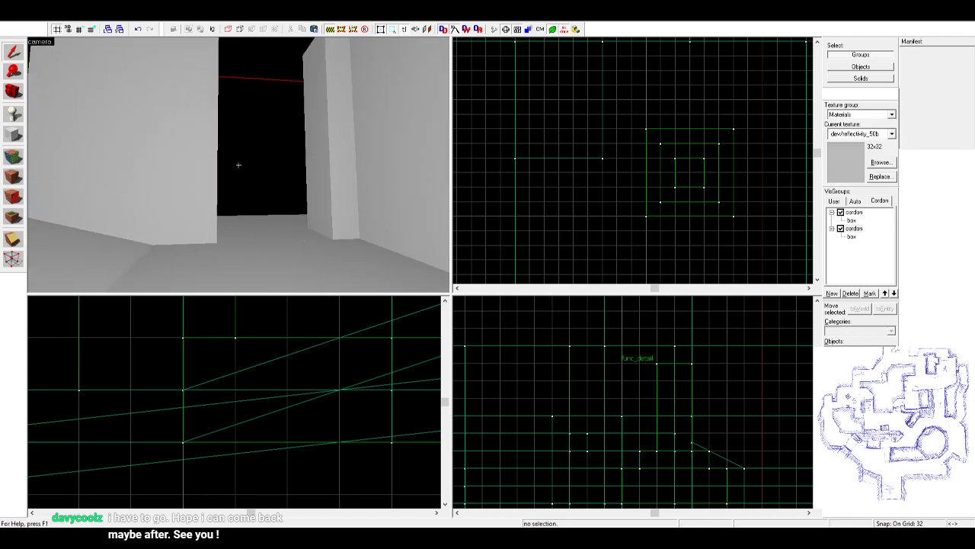
key("w")
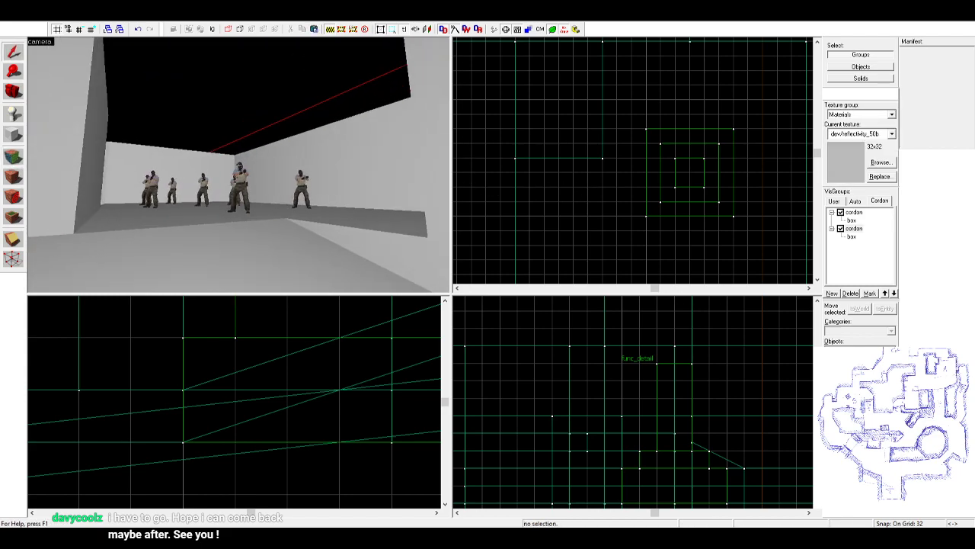
key("w")
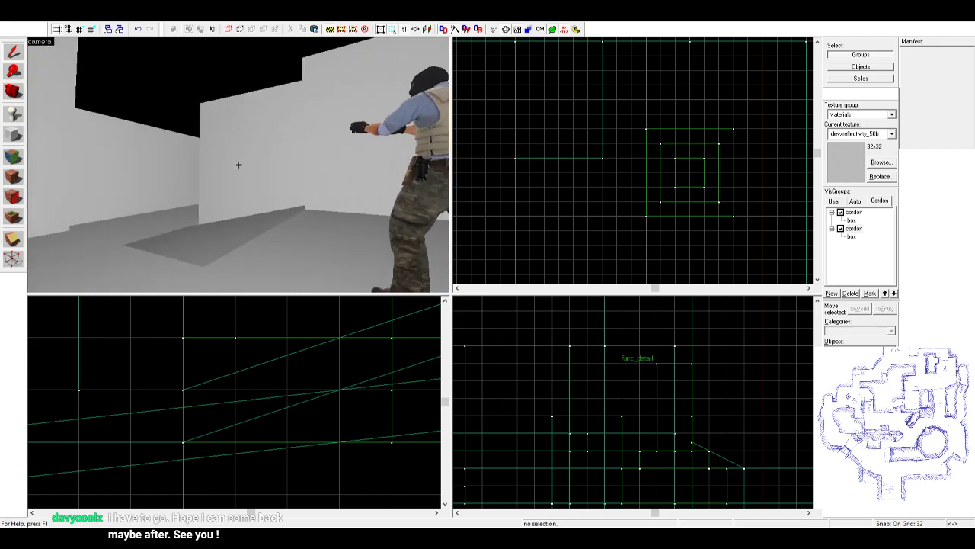
key("w")
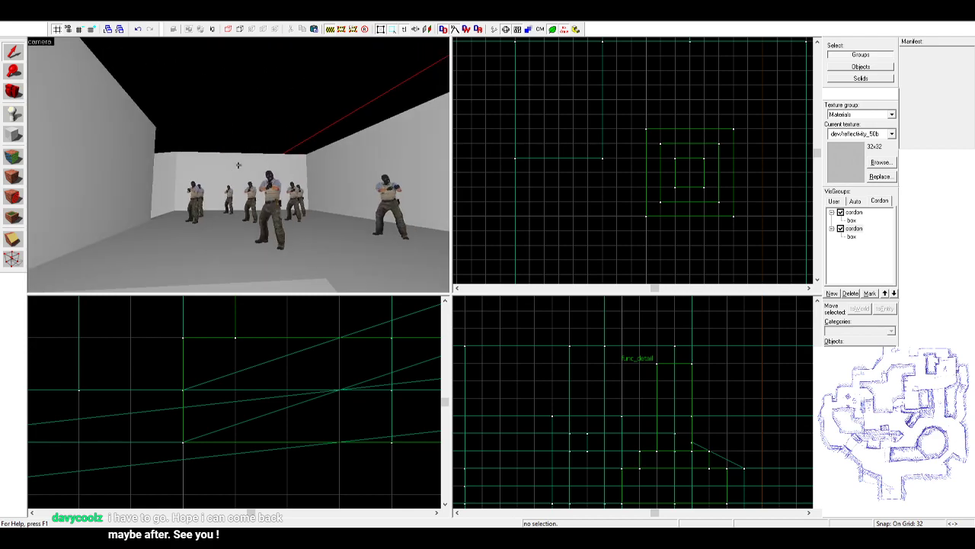
- Stretch the wall block beside the narrow gap sideways so that it closes the opening between the two walls
key("w")
key("s")
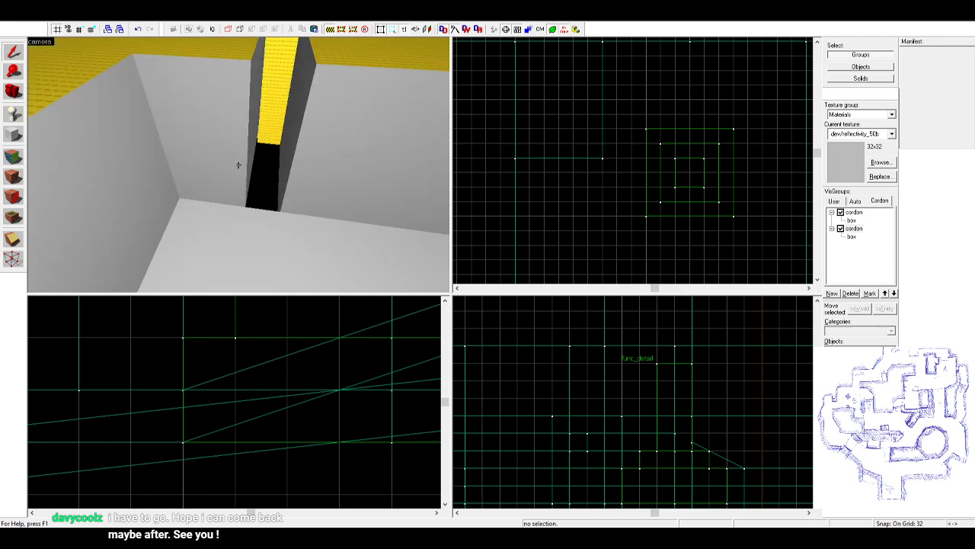
key("z")
left_click(238, 166)
scroll(585, 144, "down", 5)
left_click(311, 122)
scroll(681, 150, "down", 3)
middle_click_drag(474, 202, 665, 198)
scroll(665, 198, "up", 5)
left_click_drag(662, 218, 679, 217)
key("z")
key("w")
key("Escape")
- Build up the low wall section beside the crates with an upper block 384 wide, 192 long and 192 high
key("w")
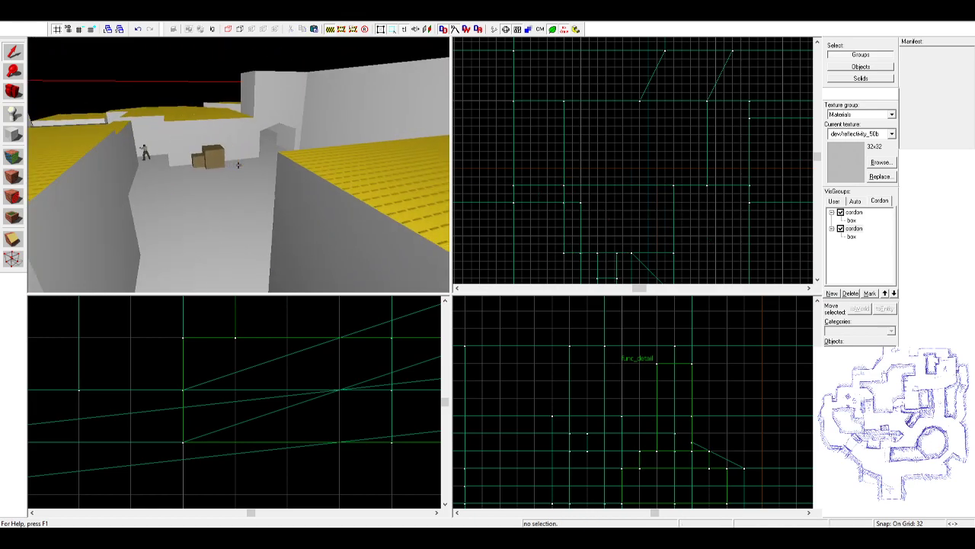
key("w")
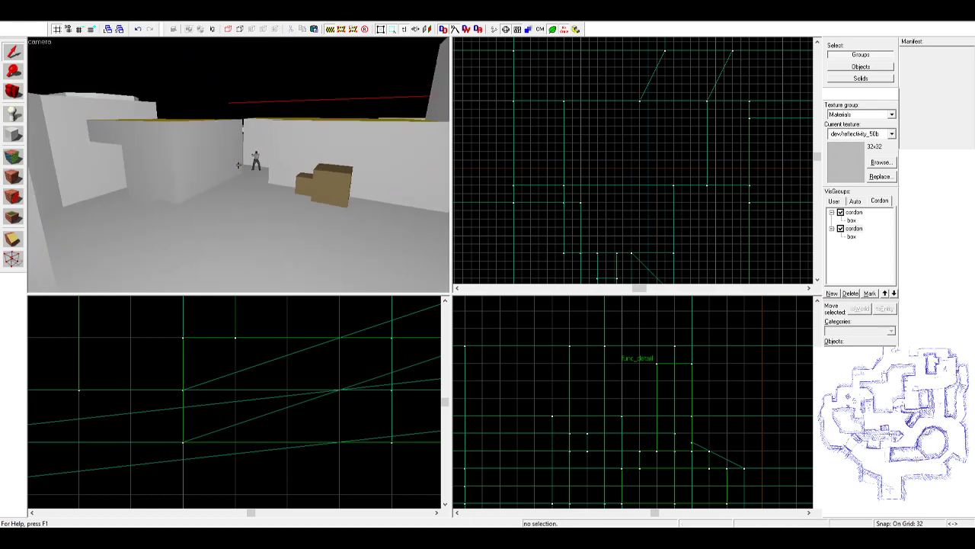
key("s")
key("z")
left_click(284, 149)
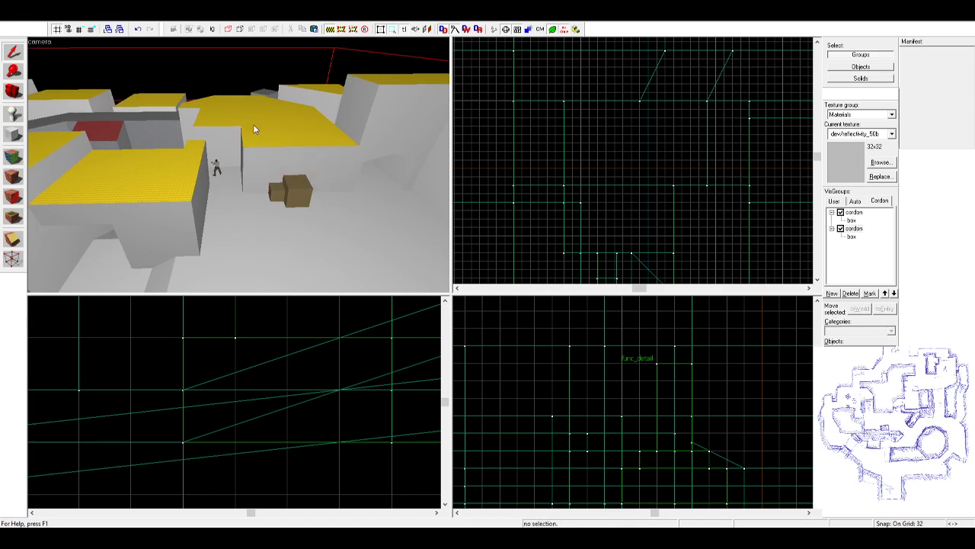
left_click(255, 128)
left_click(373, 122)
scroll(707, 147, "down", 5)
scroll(638, 238, "up", 5)
left_click_drag(582, 185, 702, 176)
key("z")
key("w")
key("a")
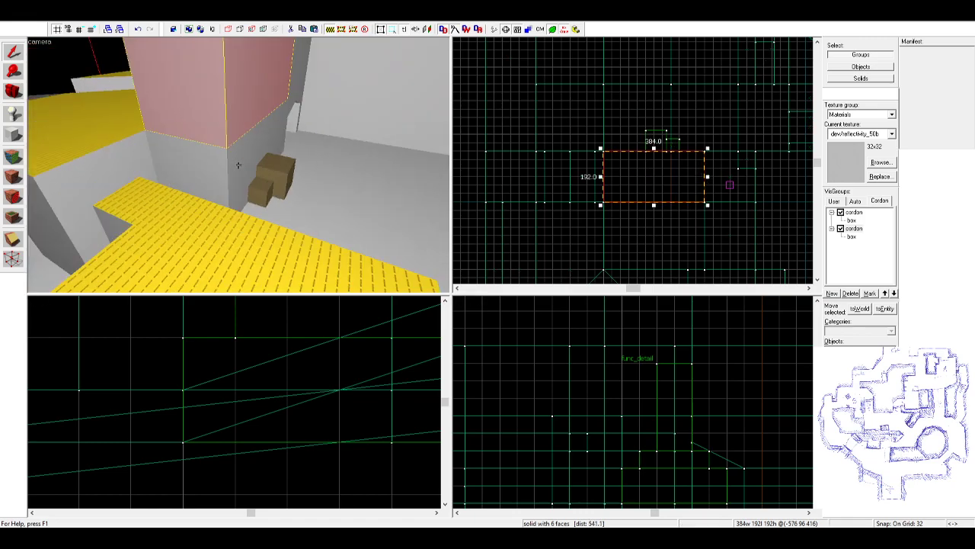
- Enlarge the upper wall block in plan to 576 wide and 448 long
key("z")
scroll(572, 178, "down", 3)
scroll(649, 180, "up", 3)
left_click_drag(652, 204, 701, 230)
key("z")
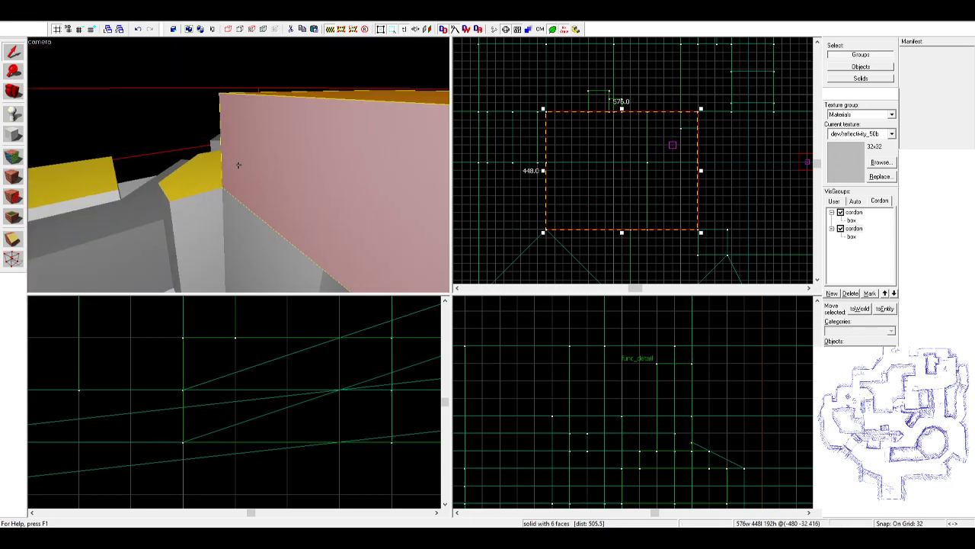
key("w")
key("Escape")
key("s")
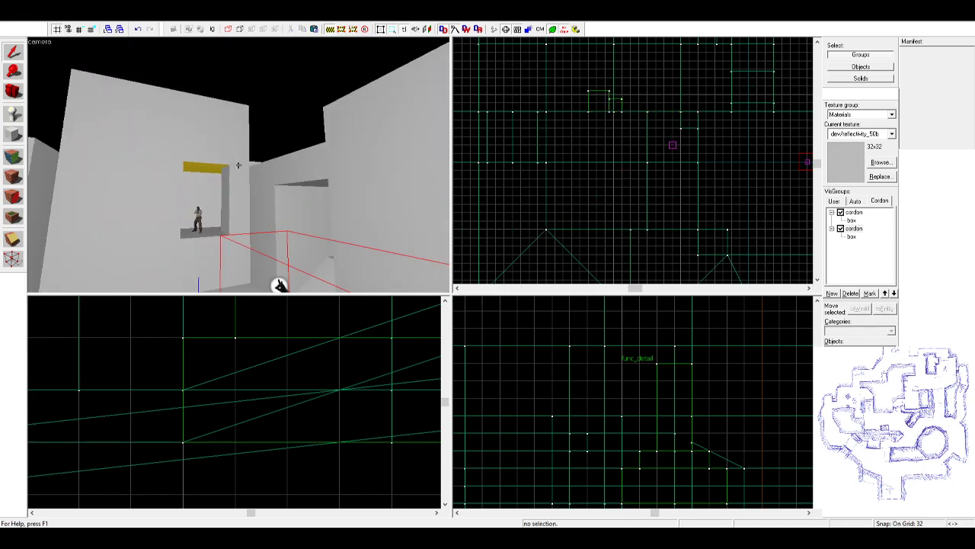
- Pick up the upper wall's dev/reflectivity_40b texture and apply it to the yellow strip above the window opening
key("w")
key("z")
key("shift+a")
left_click(177, 152)
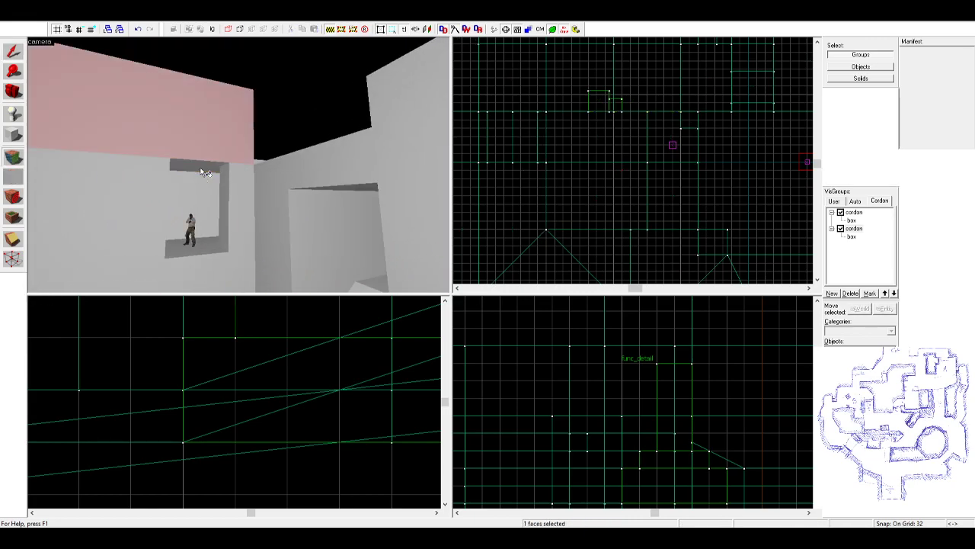
key("shift+s")
key("z")
key("z")
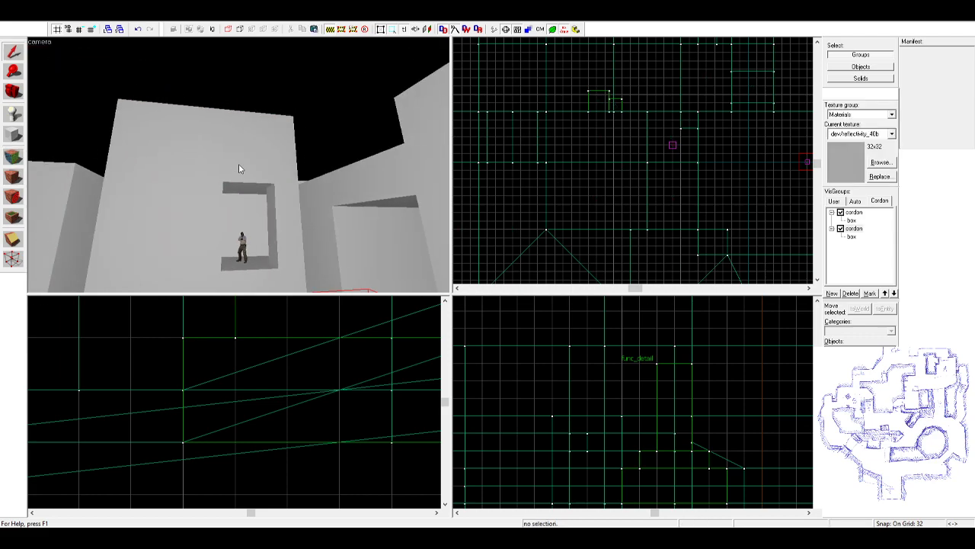
- Build up the low yellow-topped wall block in front of the crates and extend it sideways
key("z")
key("w")
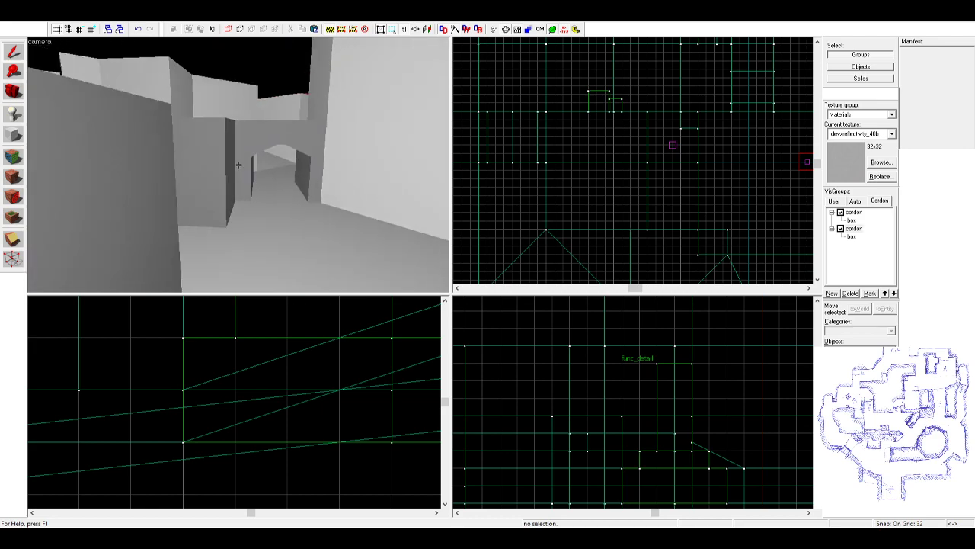
key("w")
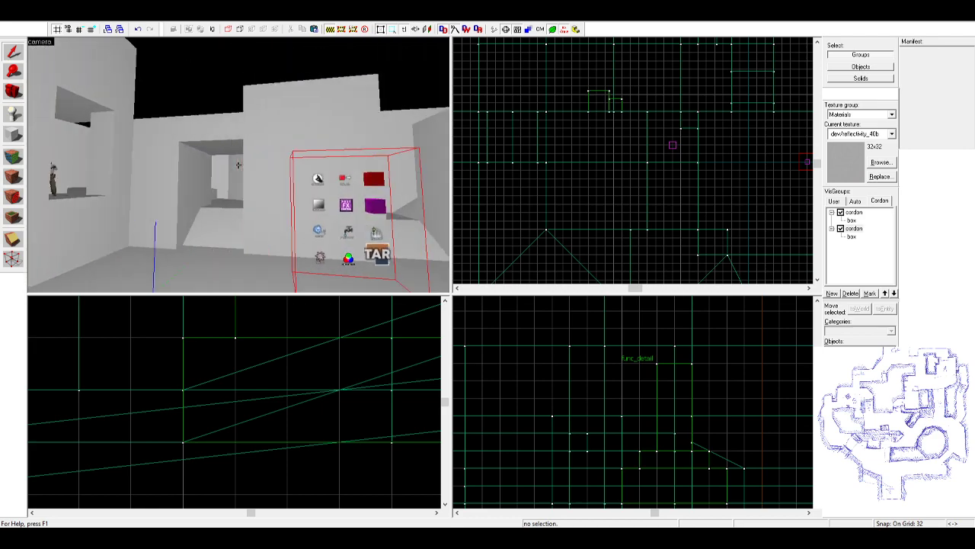
key("z")
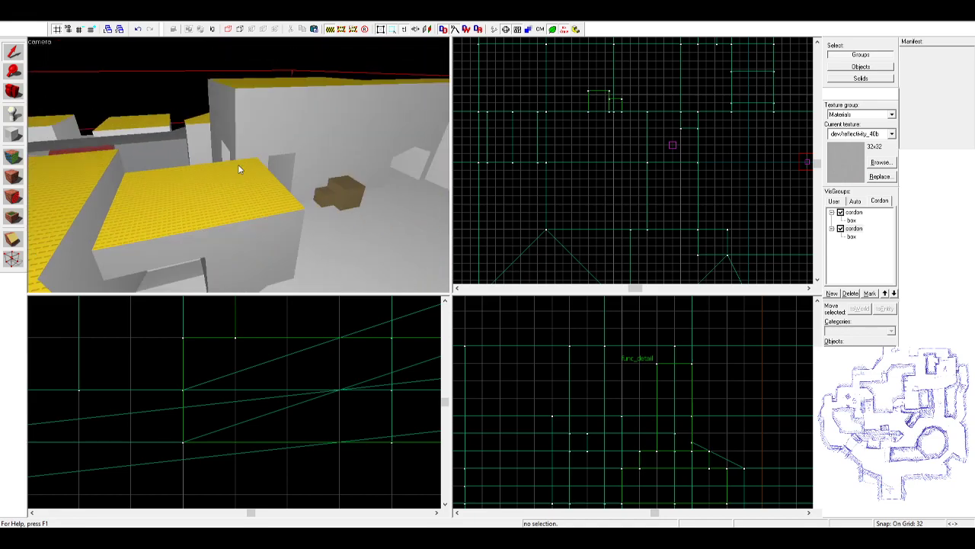
left_click(251, 187)
scroll(330, 389, "down", 12)
middle_click_drag(211, 425, 330, 444)
scroll(212, 448, "up", 3)
left_click_drag(168, 463, 169, 408)
scroll(651, 146, "down", 4)
scroll(677, 125, "up", 2)
left_click_drag(675, 124, 709, 125)
key("Escape")
- Apply the dev/reflectivity_40b texture to the exposed yellow face on the upper part of the raised wall
key("z")
key("w")
key("z")
key("w")
key("z")
key("z")
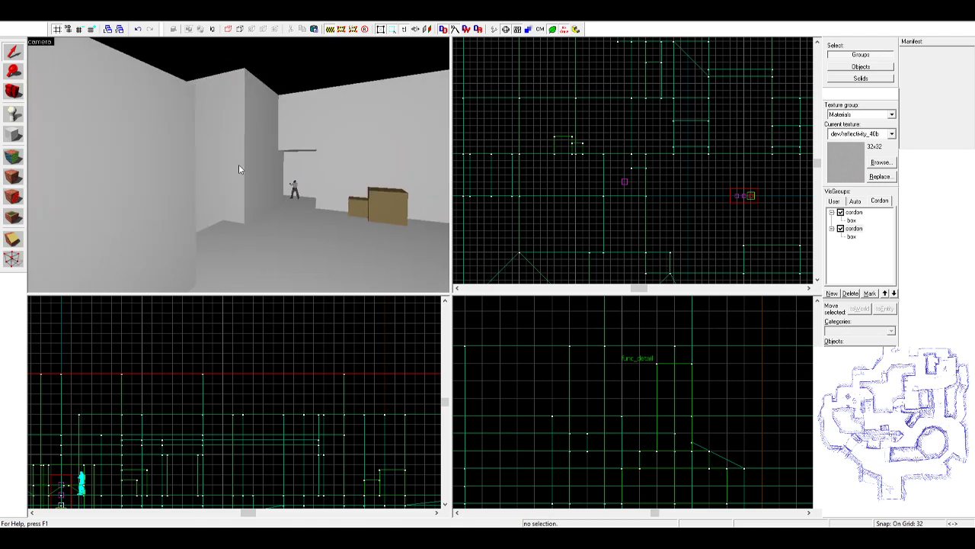
key("z")
key("w")
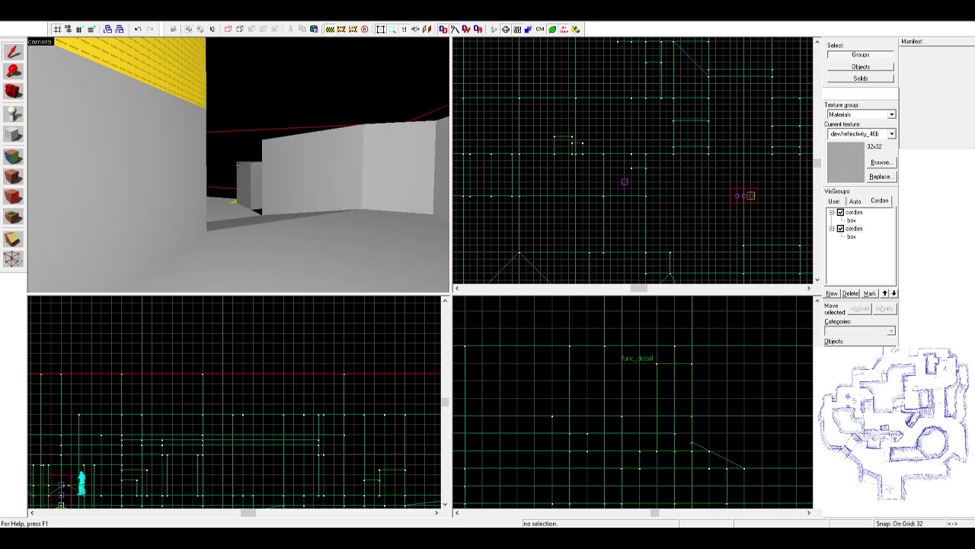
key("z")
left_click(16, 157)
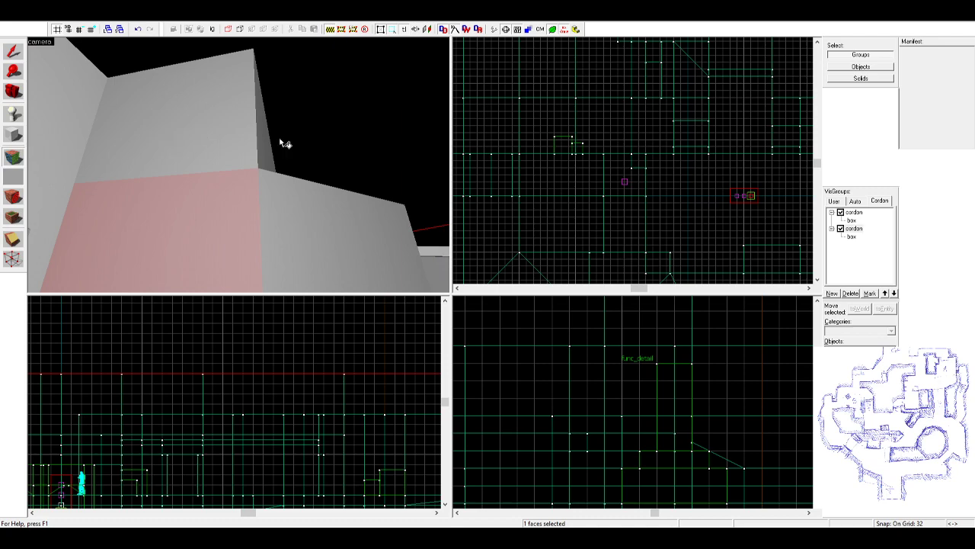
left_click(569, 174)
- Examine the wall heights, routes and sightlines around the ramps, outer buildings and crate courtyard
key("z")
key("w")
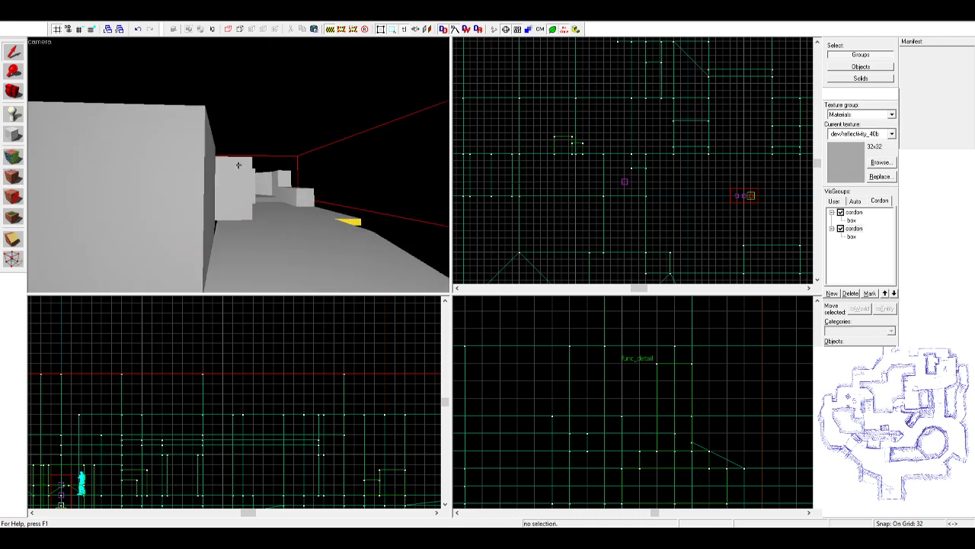
key("w")
key("z")
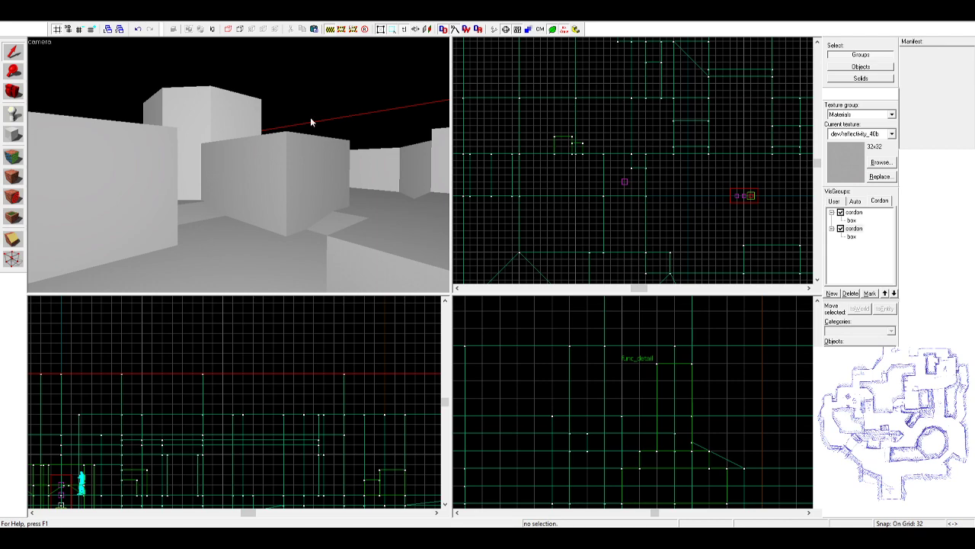
key("z")
key("w")
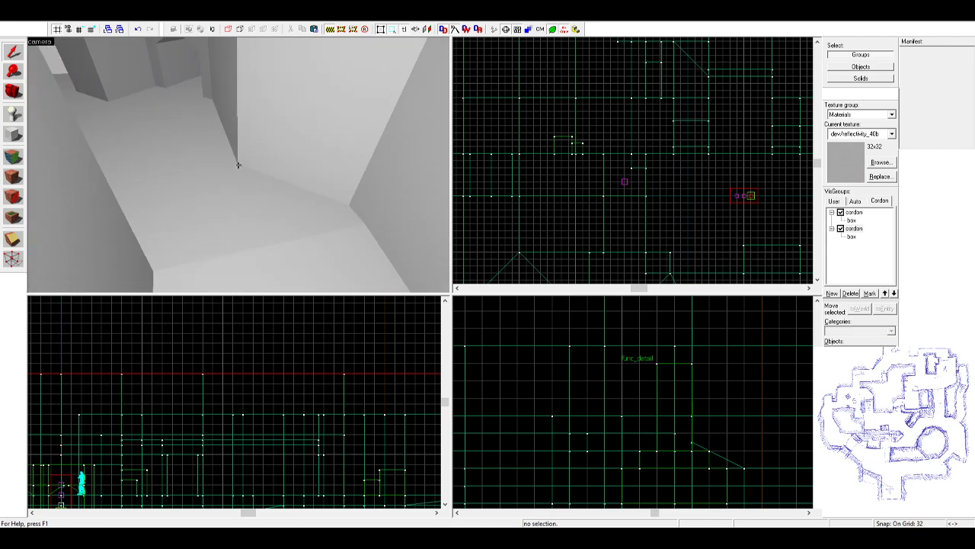
key("z")
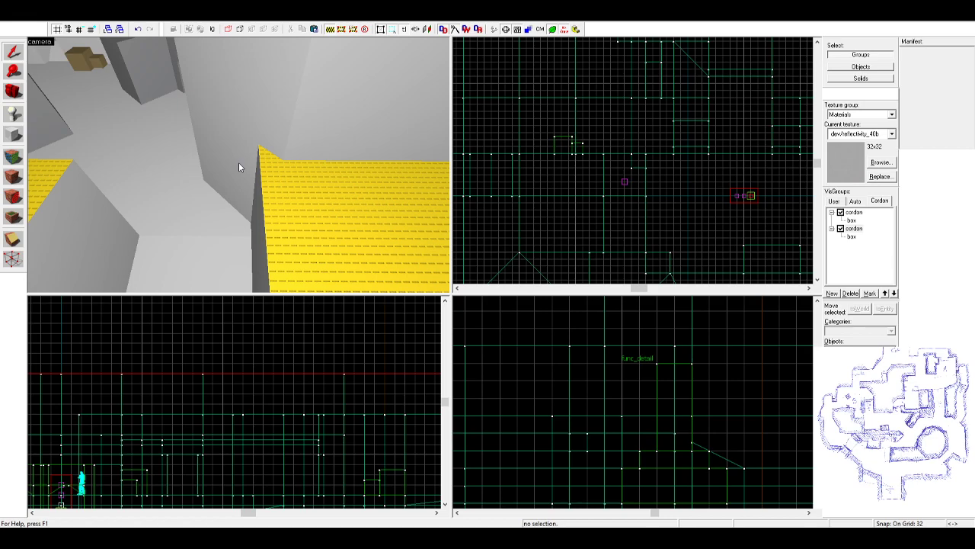
key("z")
key("w")
key("z")
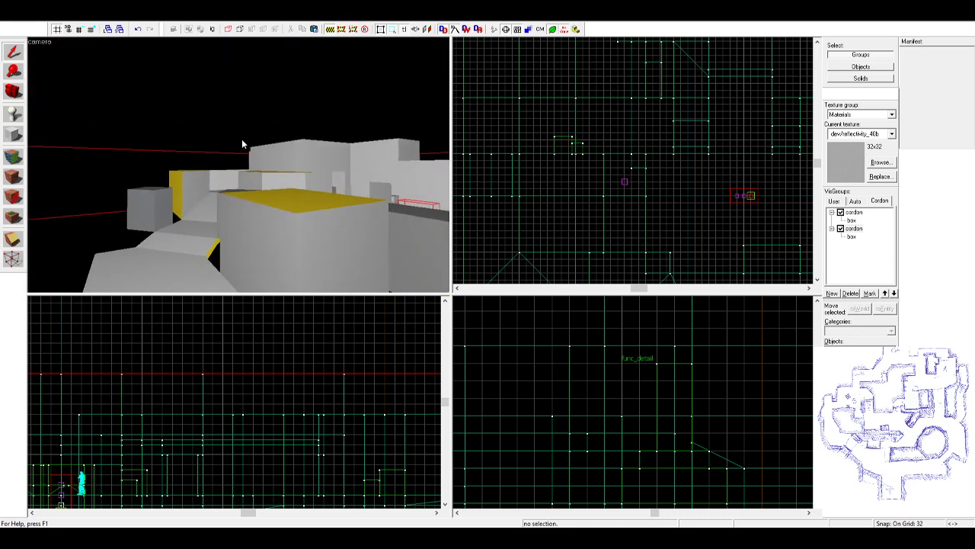
key("z")
key("w")
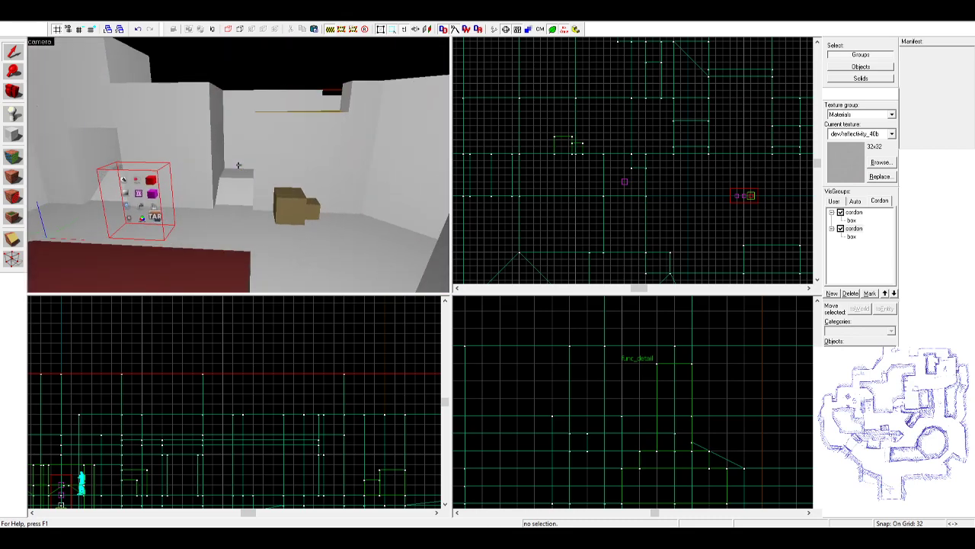
key("s")
key("z")
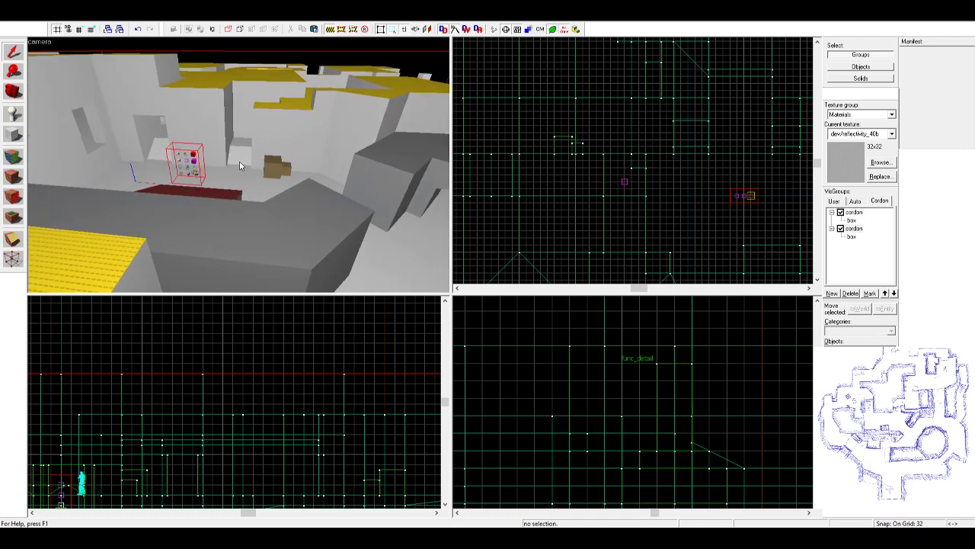